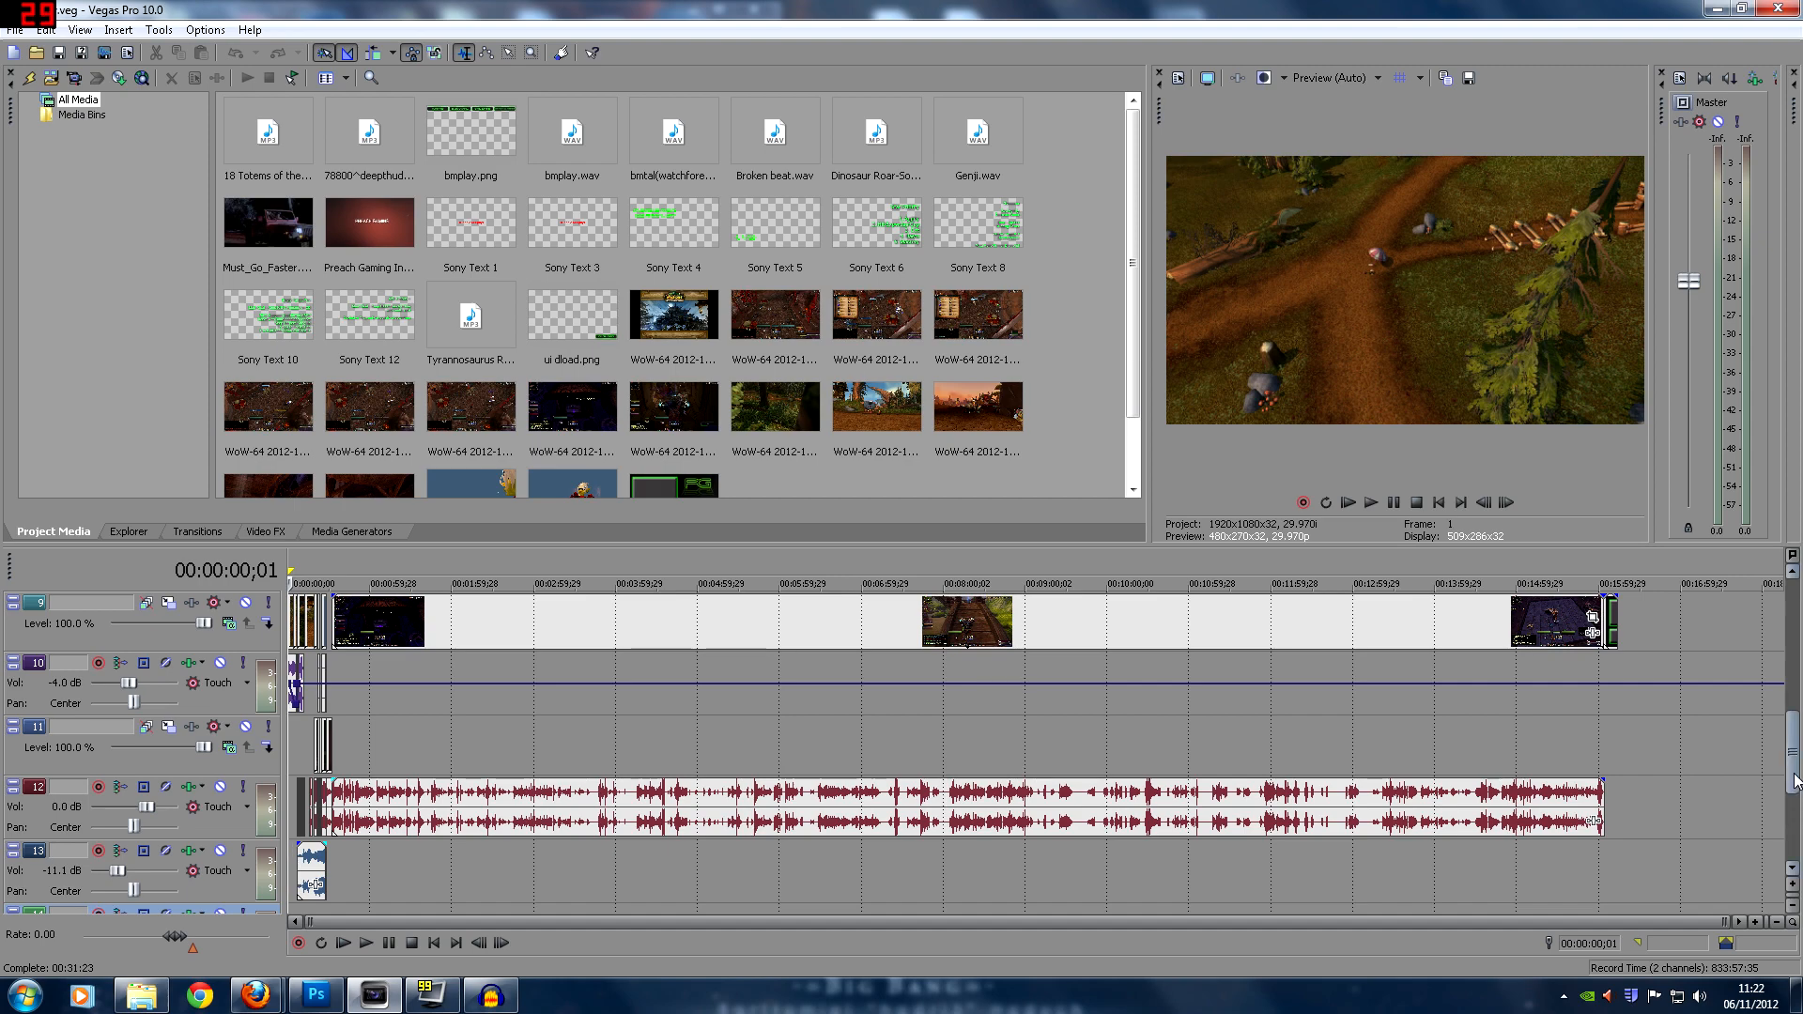
Look over the project's stacked video and audio tracks, from track 3 down to track 12
left_click_drag(1796, 779, 1796, 765)
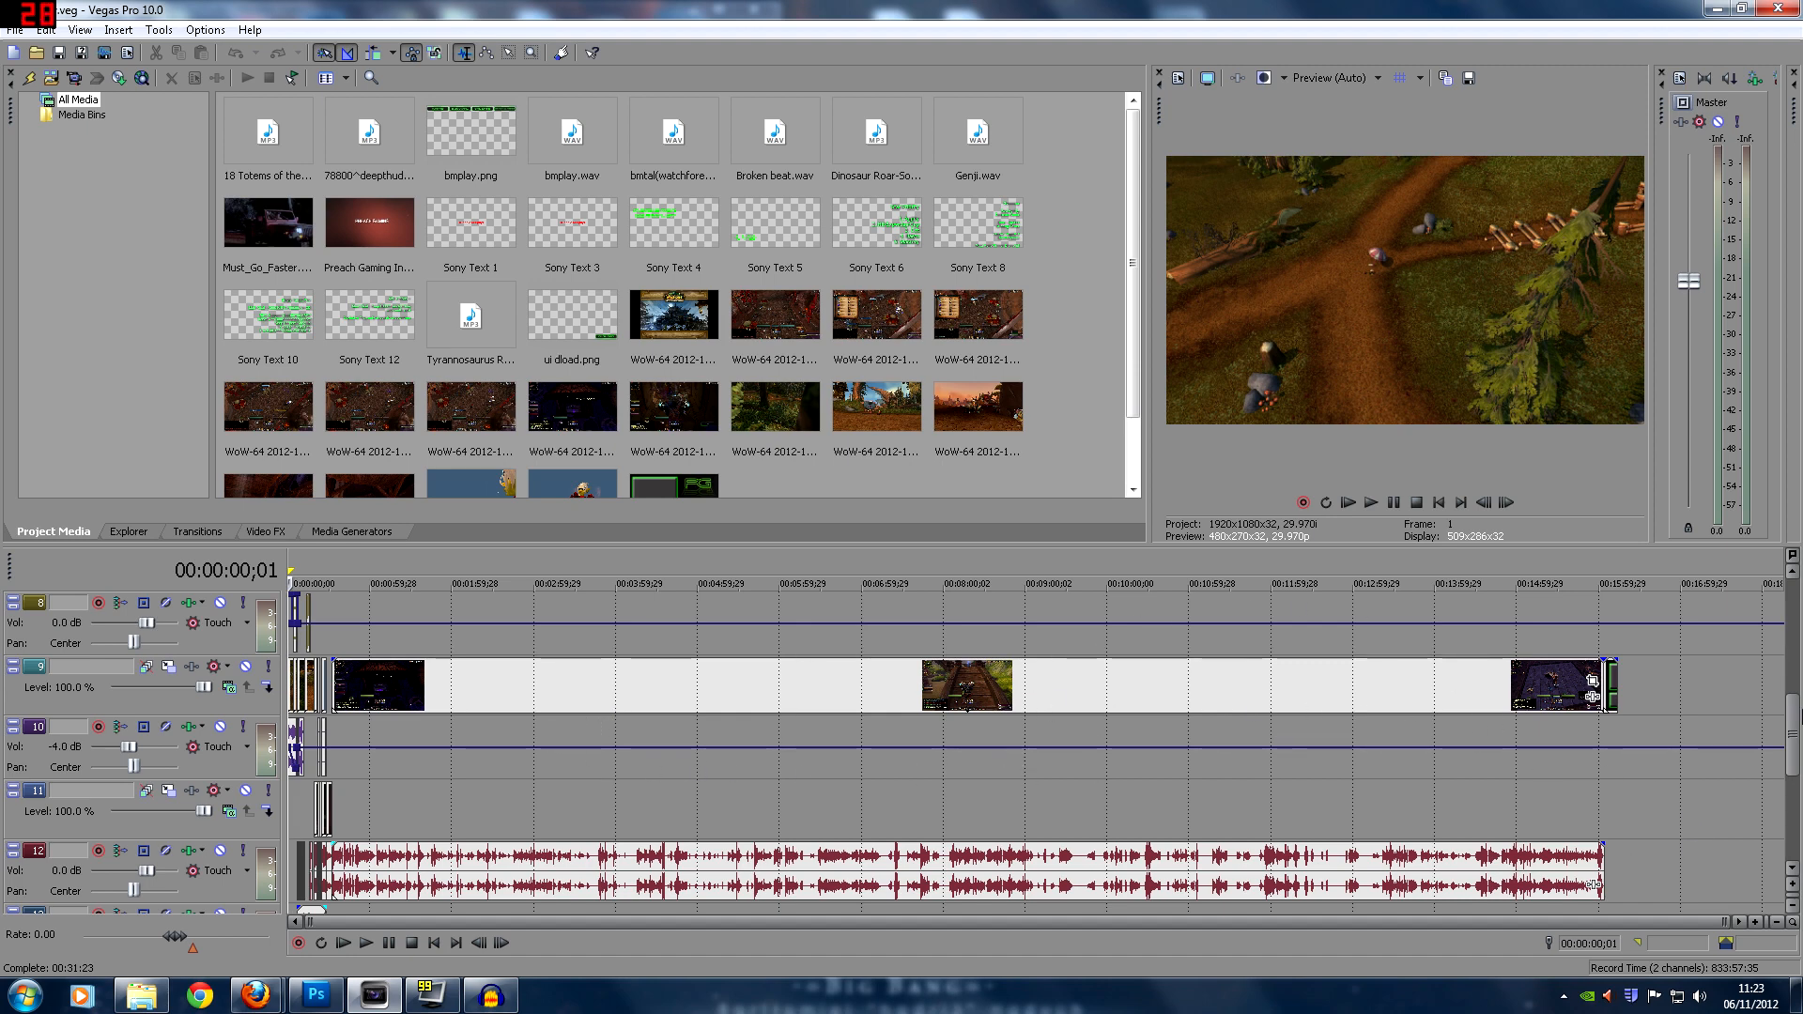
mouse_move(1790, 728)
left_mouse_down()
mouse_move(1789, 671)
mouse_move(1758, 715)
left_mouse_up()
scroll(1756, 708, "down", 2)
scroll(1754, 752, "up", 3)
scroll(1764, 694, "up", 4)
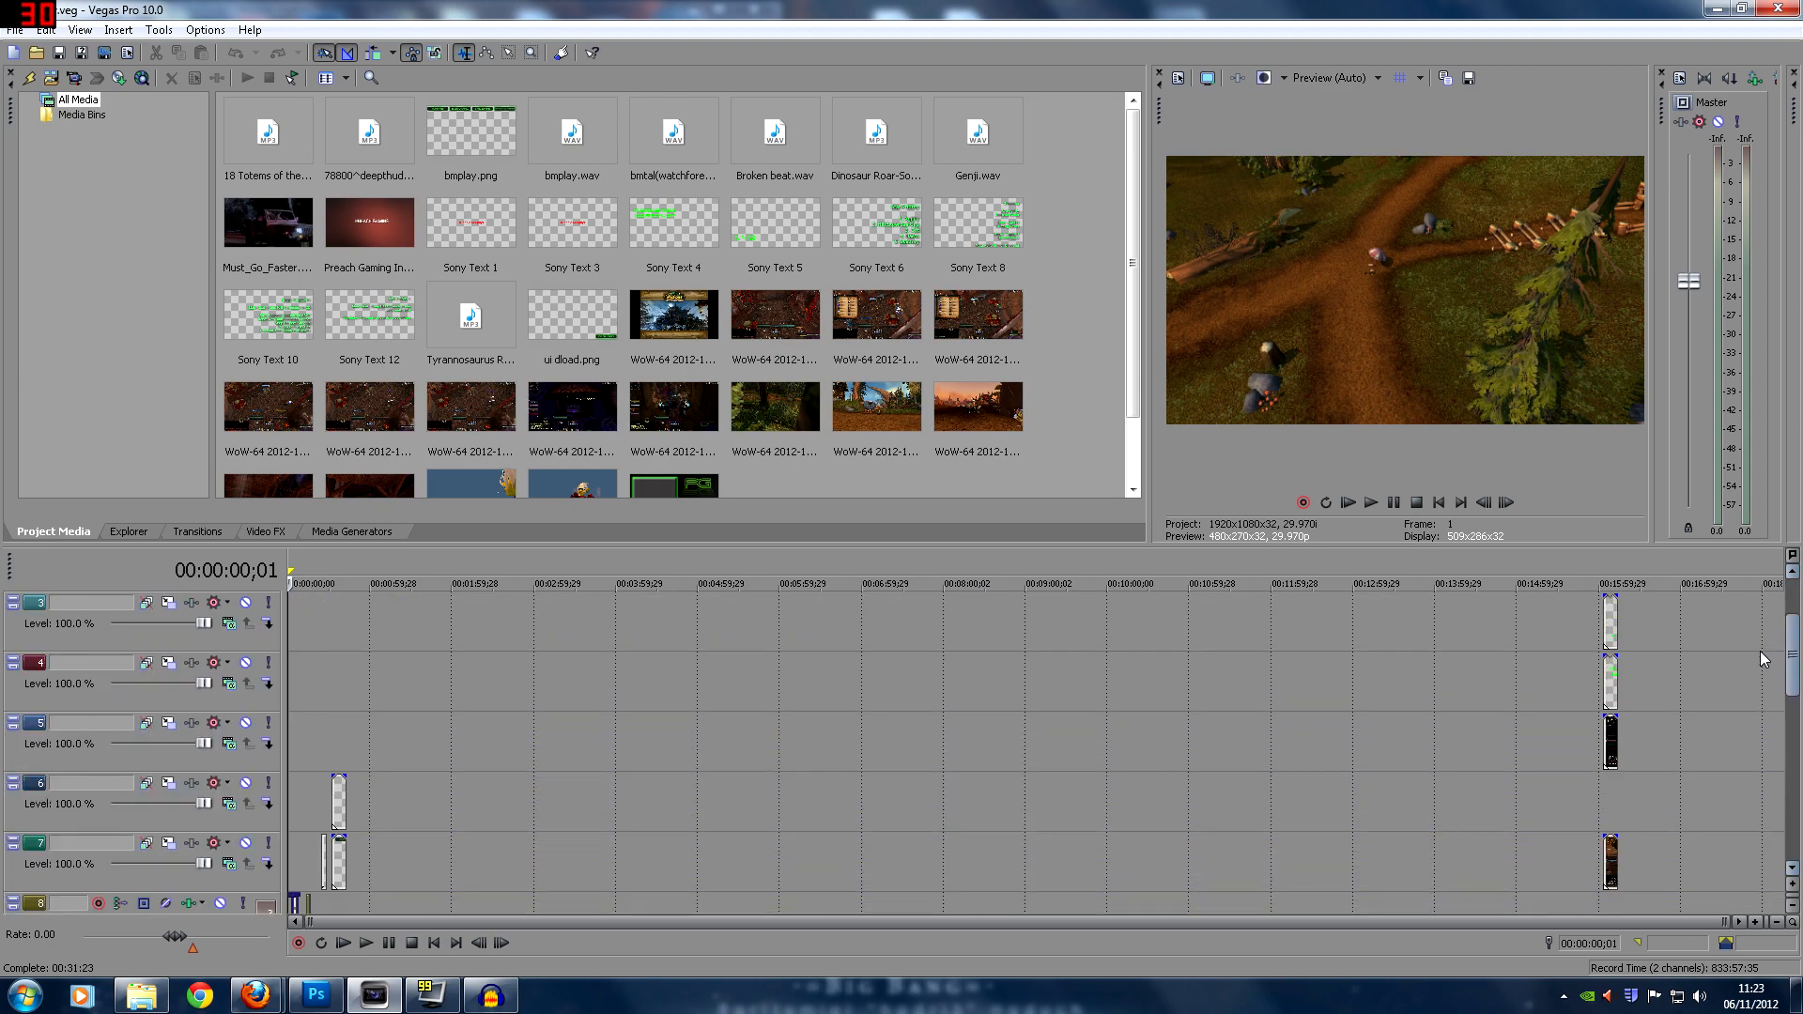
scroll(1760, 664, "down", 3)
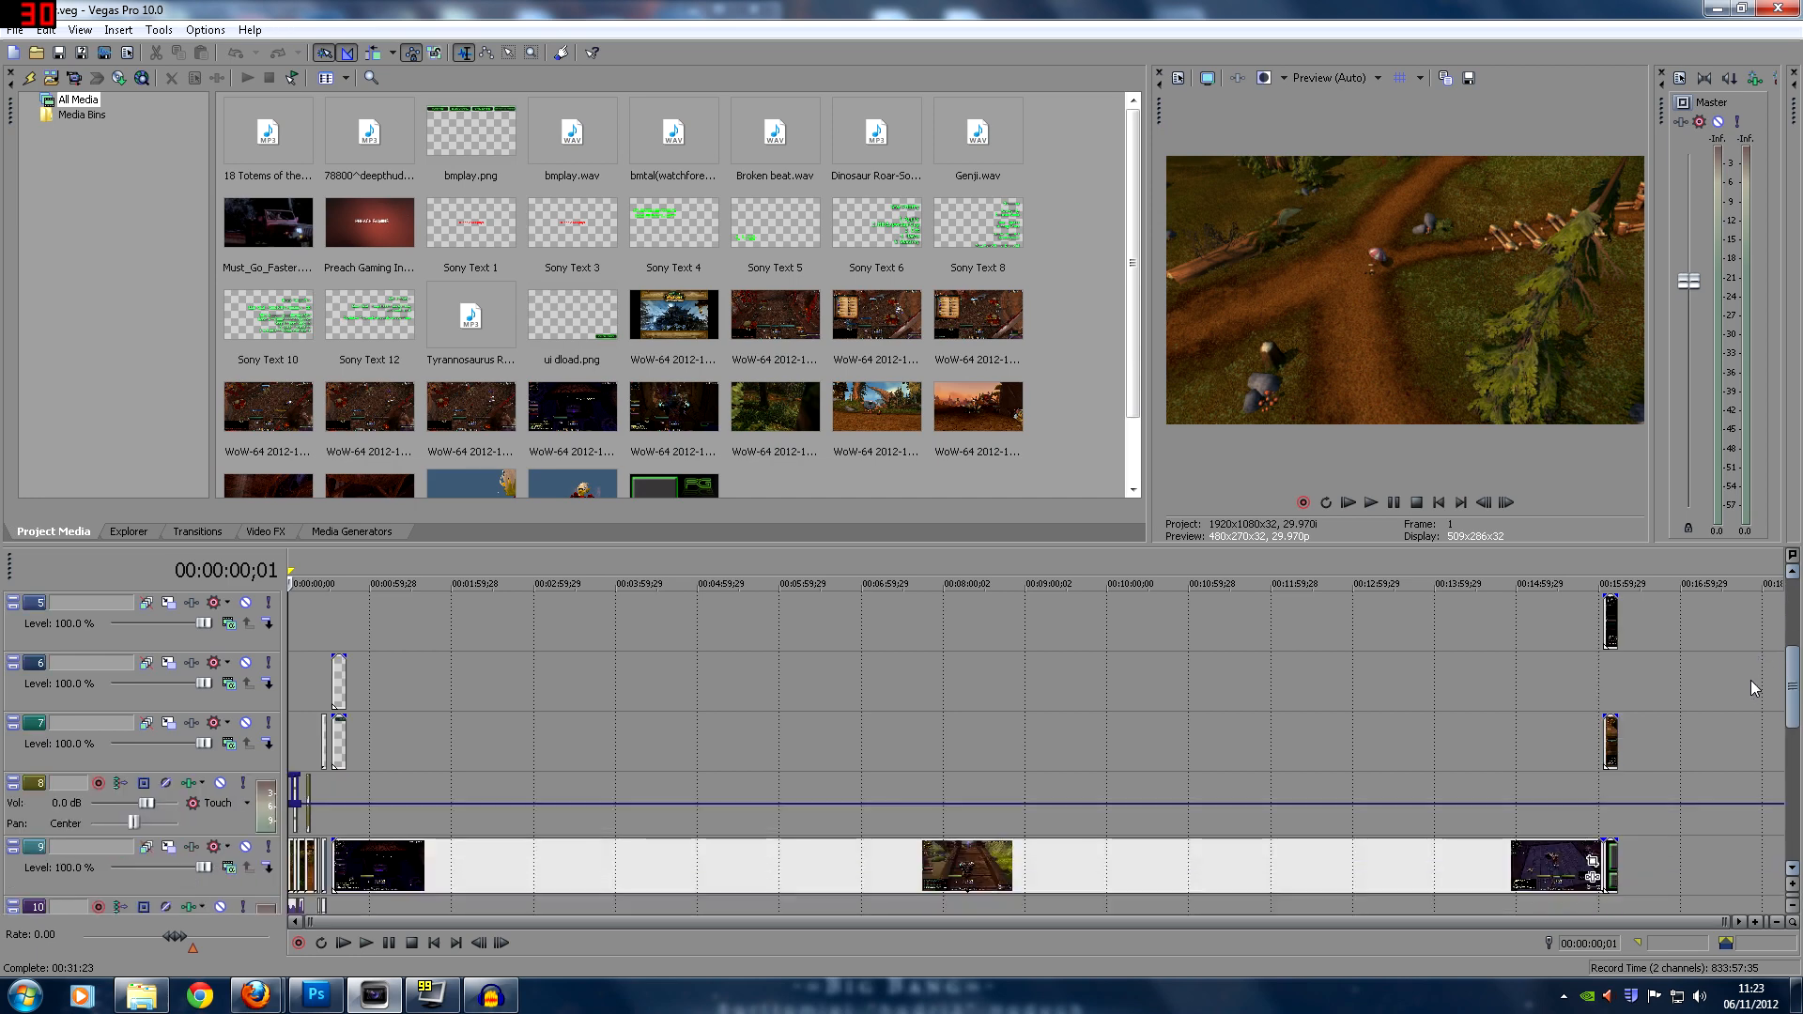
Preview the end screen near the end of the timeline and the button overlays on tracks 6 and 7
left_click(1612, 685)
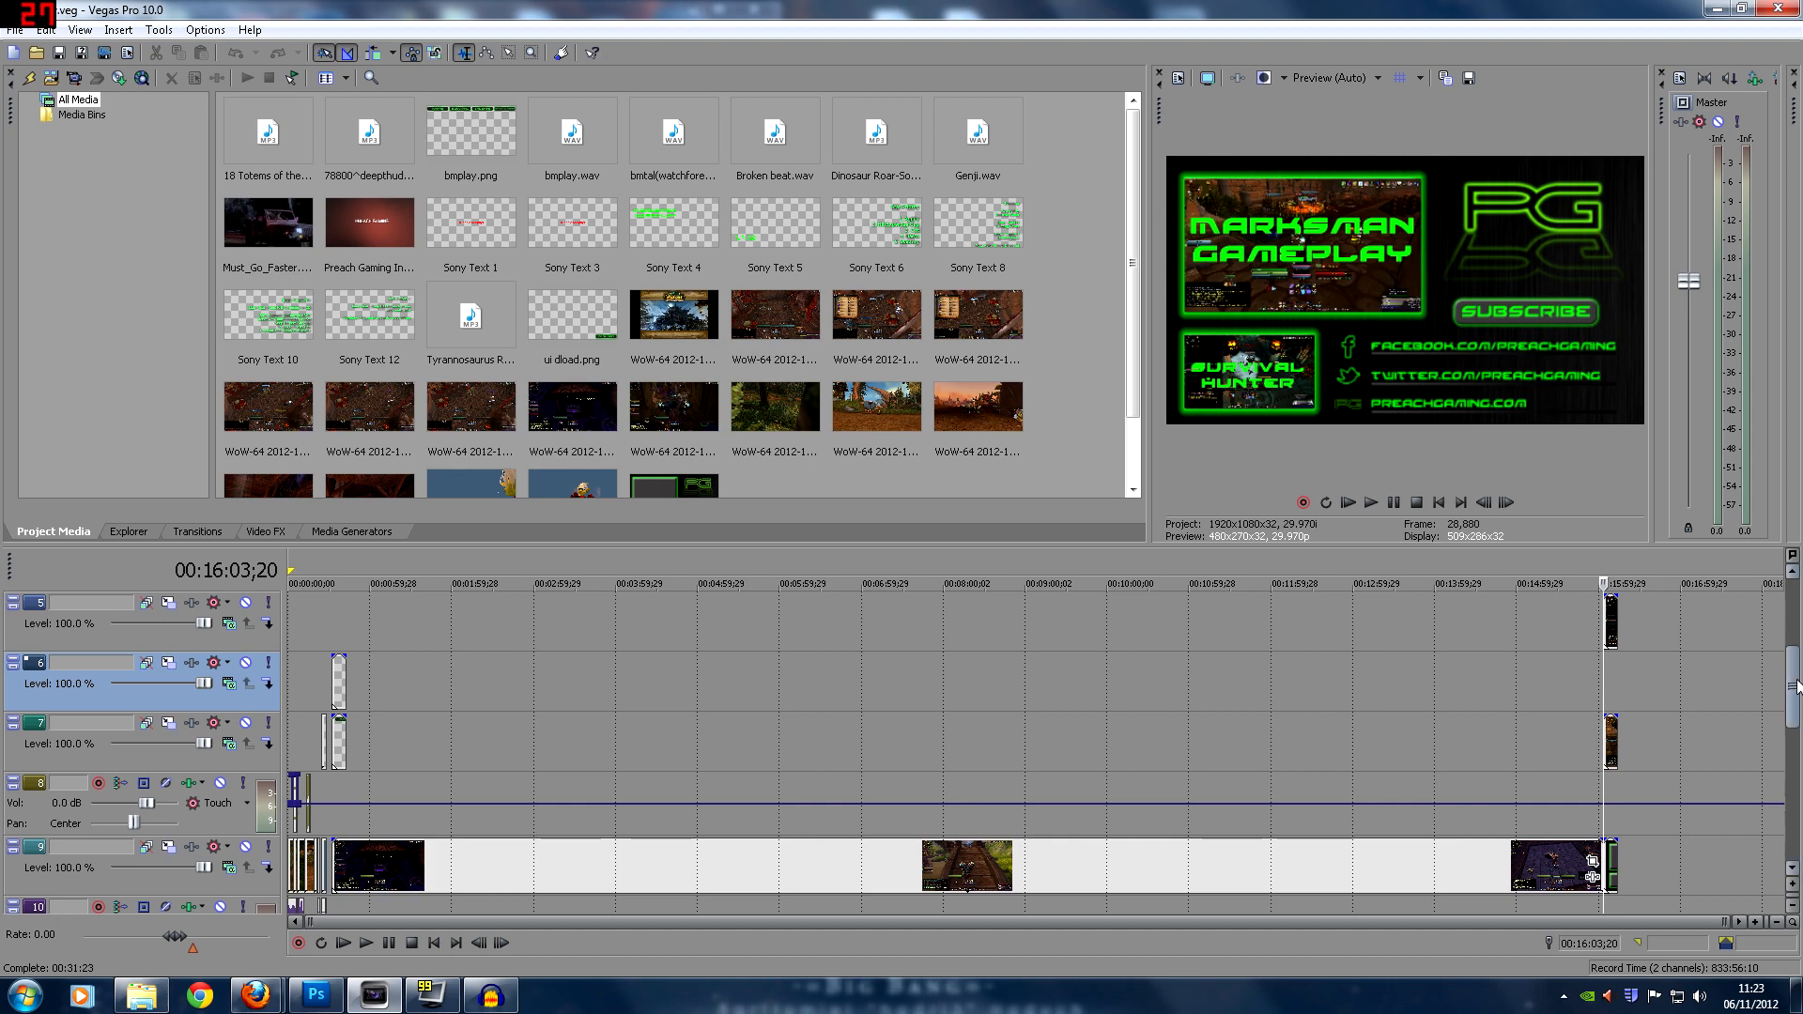
left_click(340, 685)
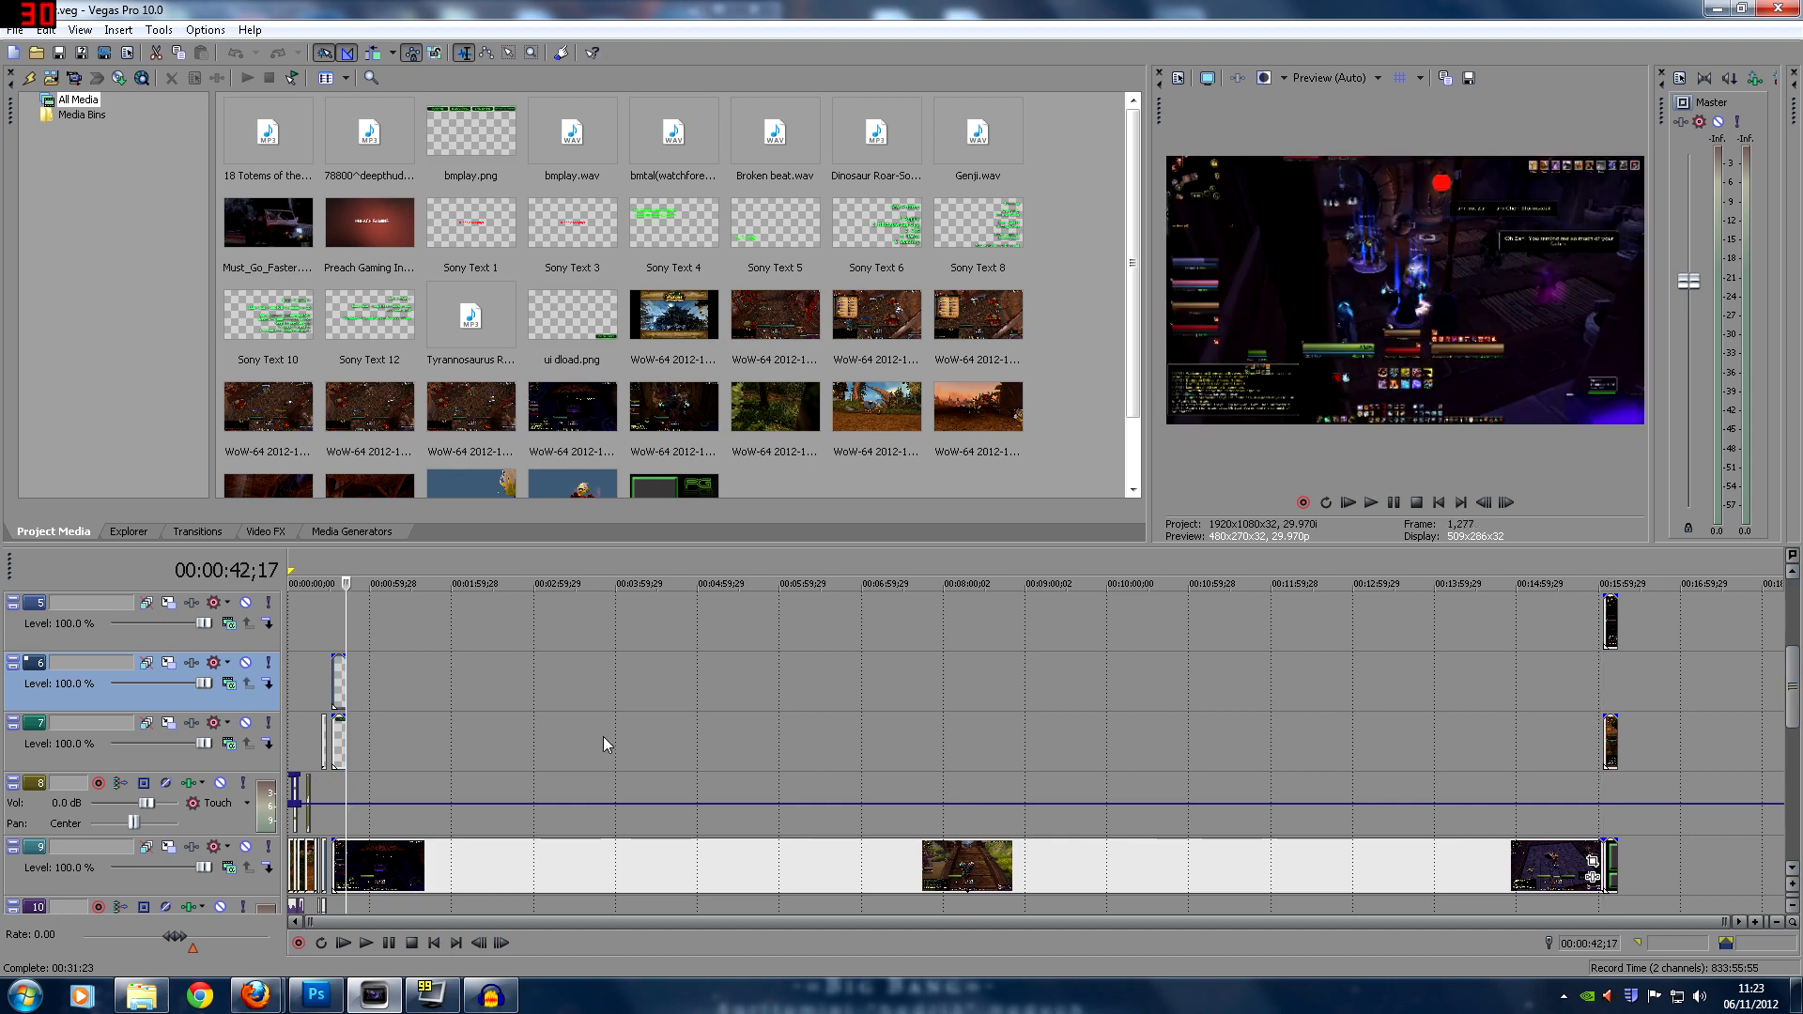
scroll(580, 736, "up", 5)
left_click(407, 682)
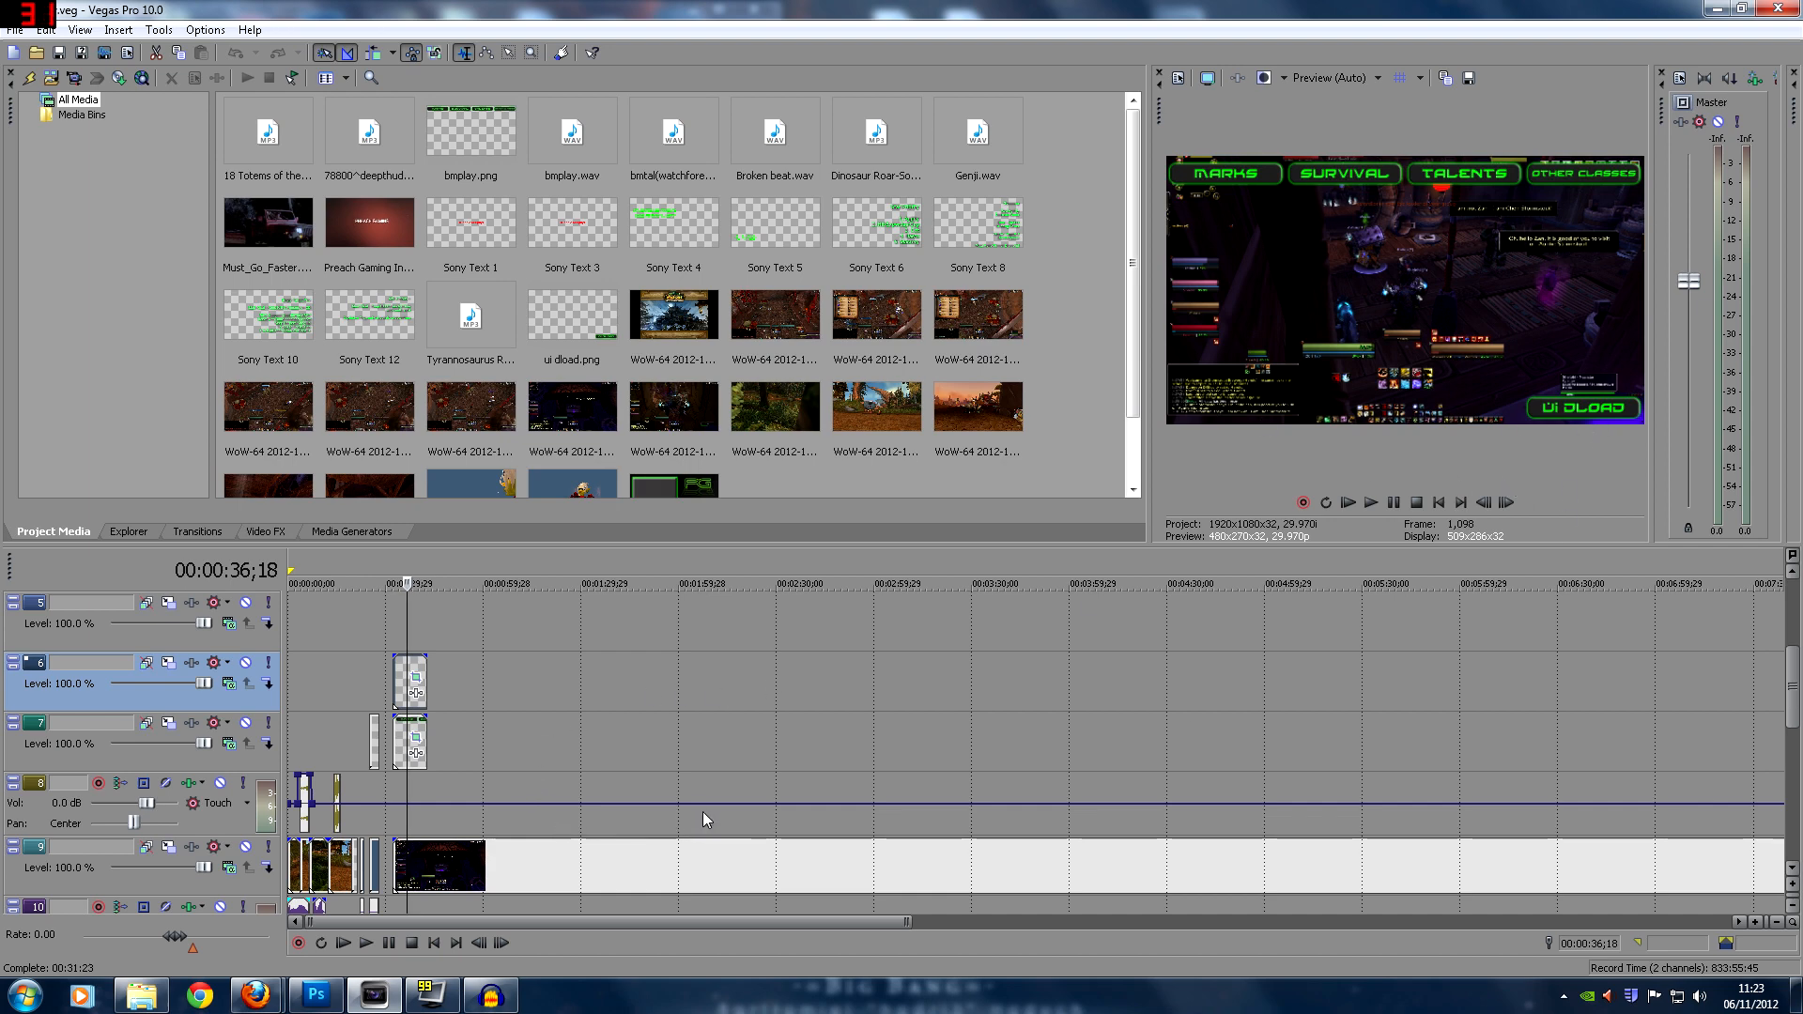
Examine the audio tracks 12 to 15 that run beneath the main footage
scroll(813, 814, "down", 3)
left_click_drag(1793, 719, 1796, 785)
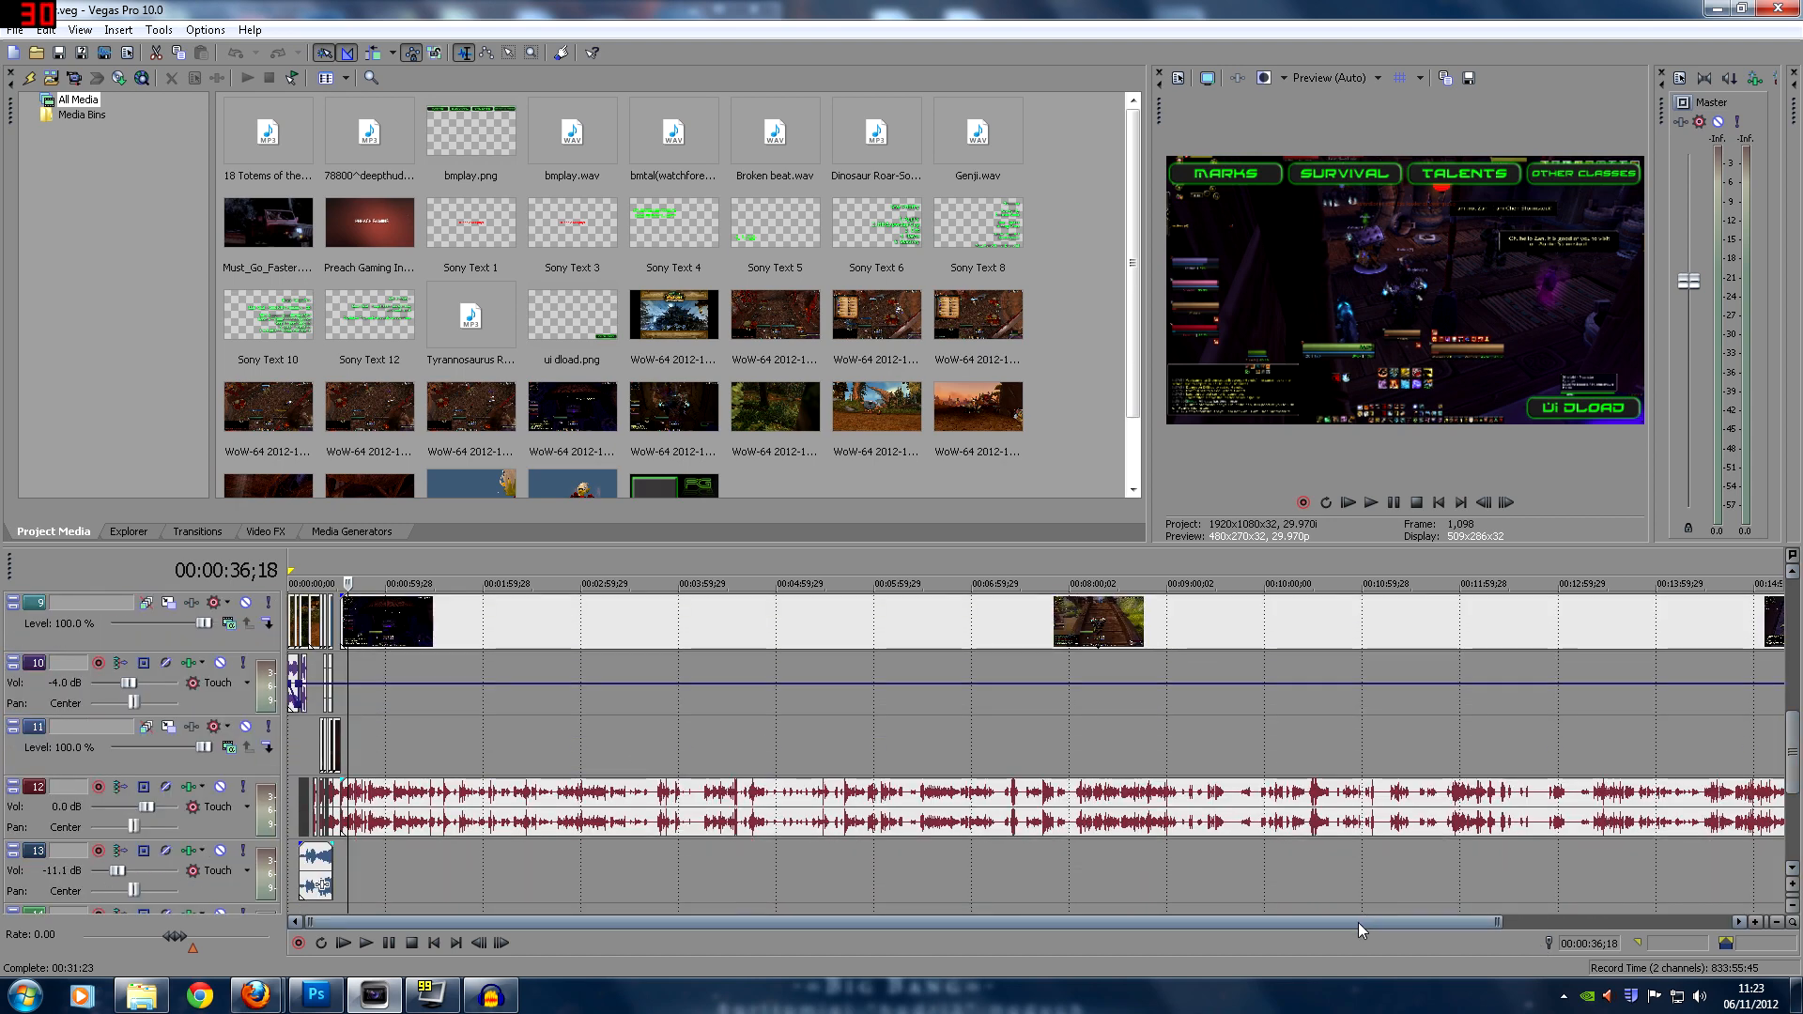
left_click_drag(1793, 780, 1793, 823)
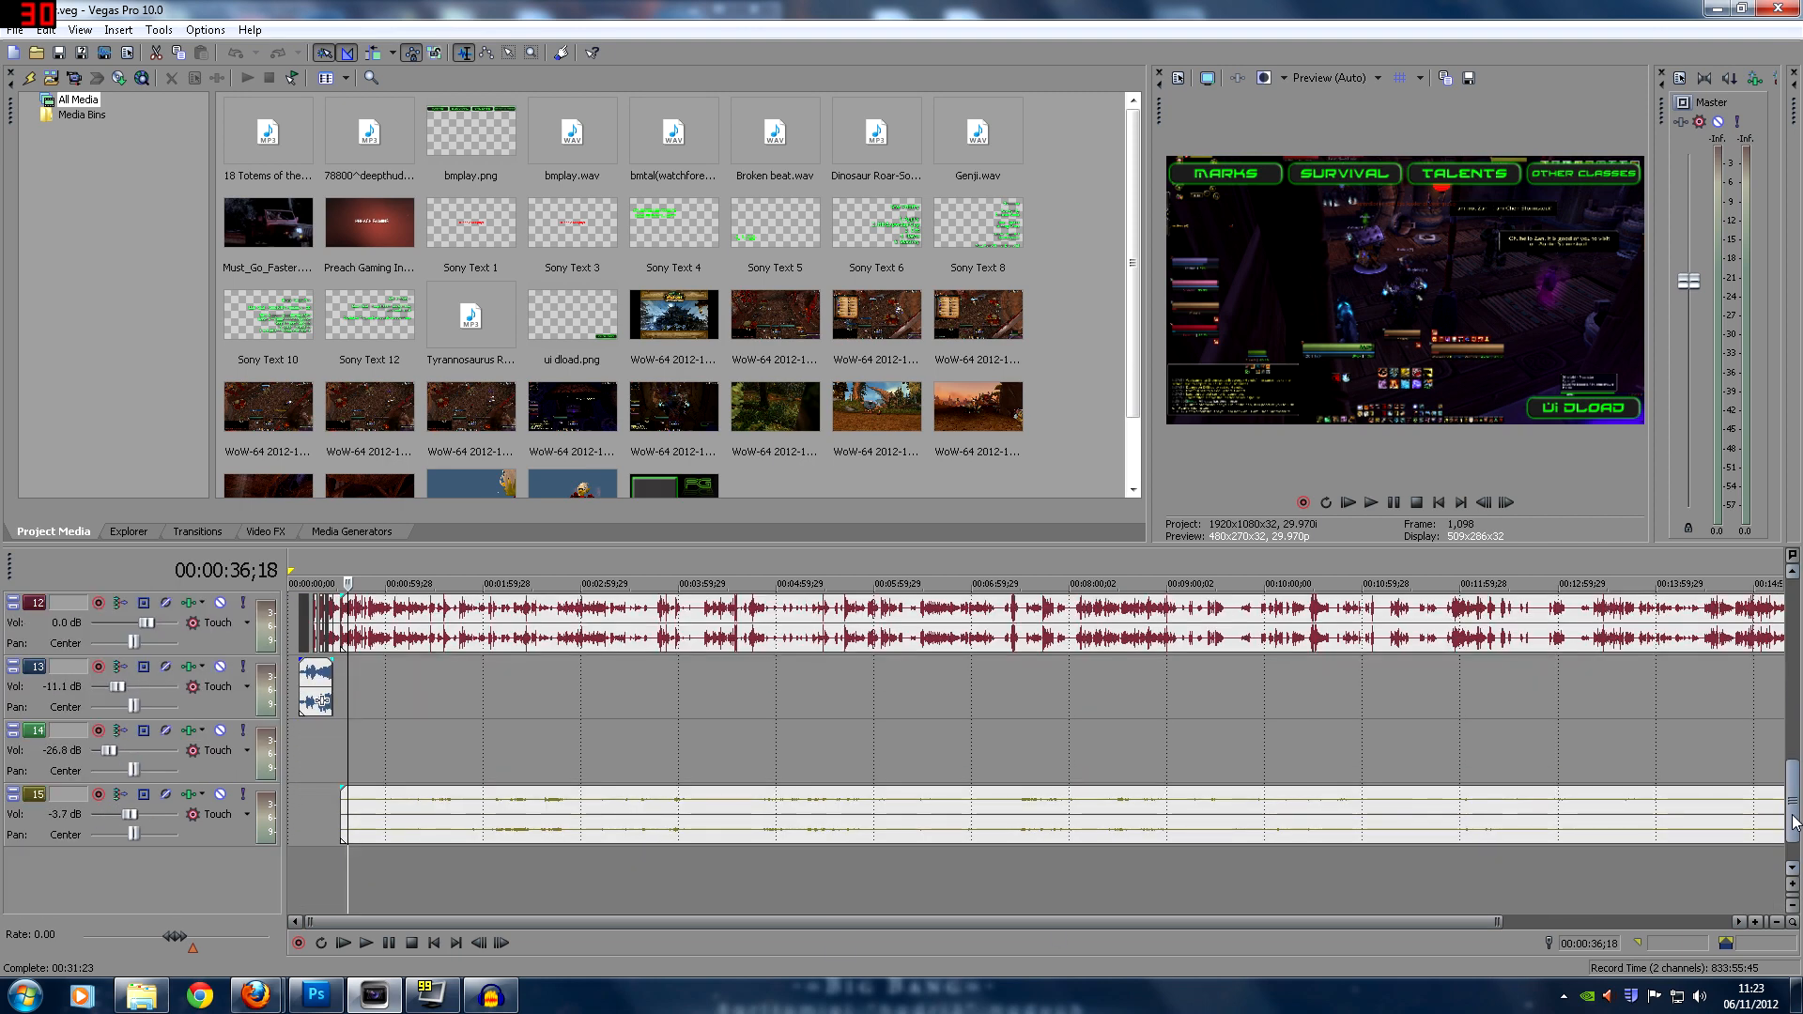
left_click_drag(858, 927, 541, 900)
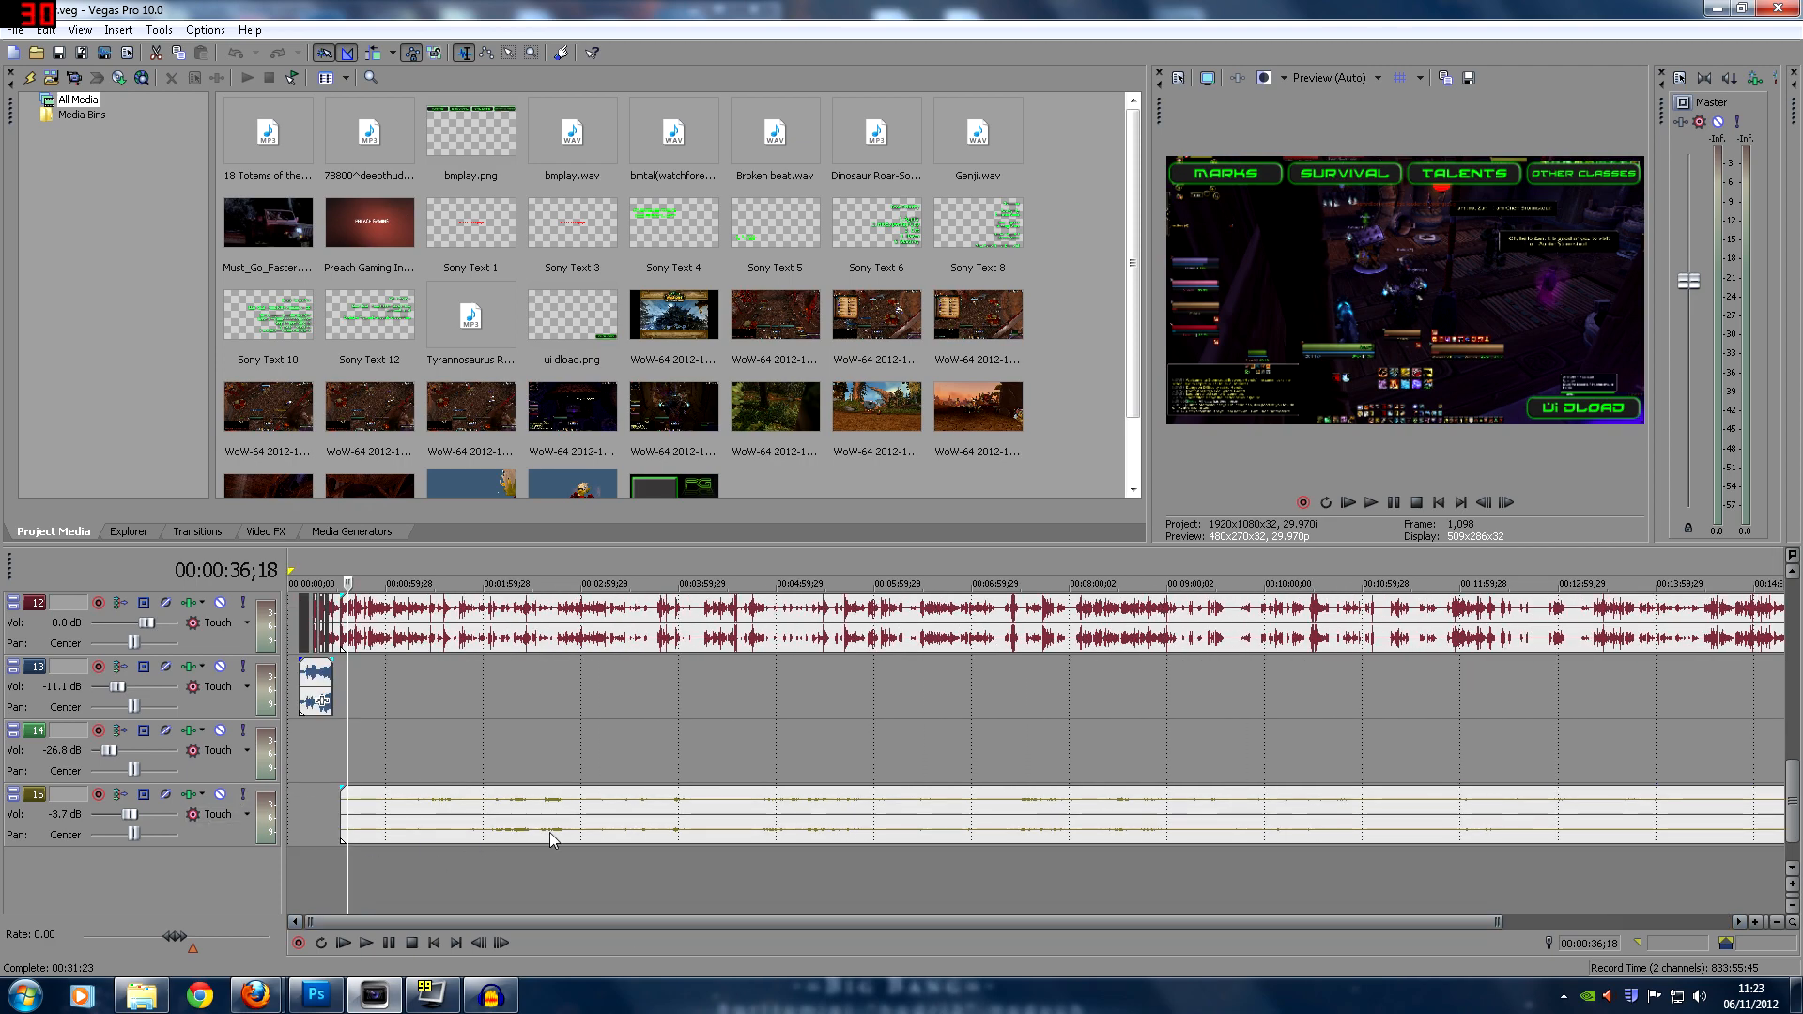
left_click_drag(1790, 800, 1759, 746)
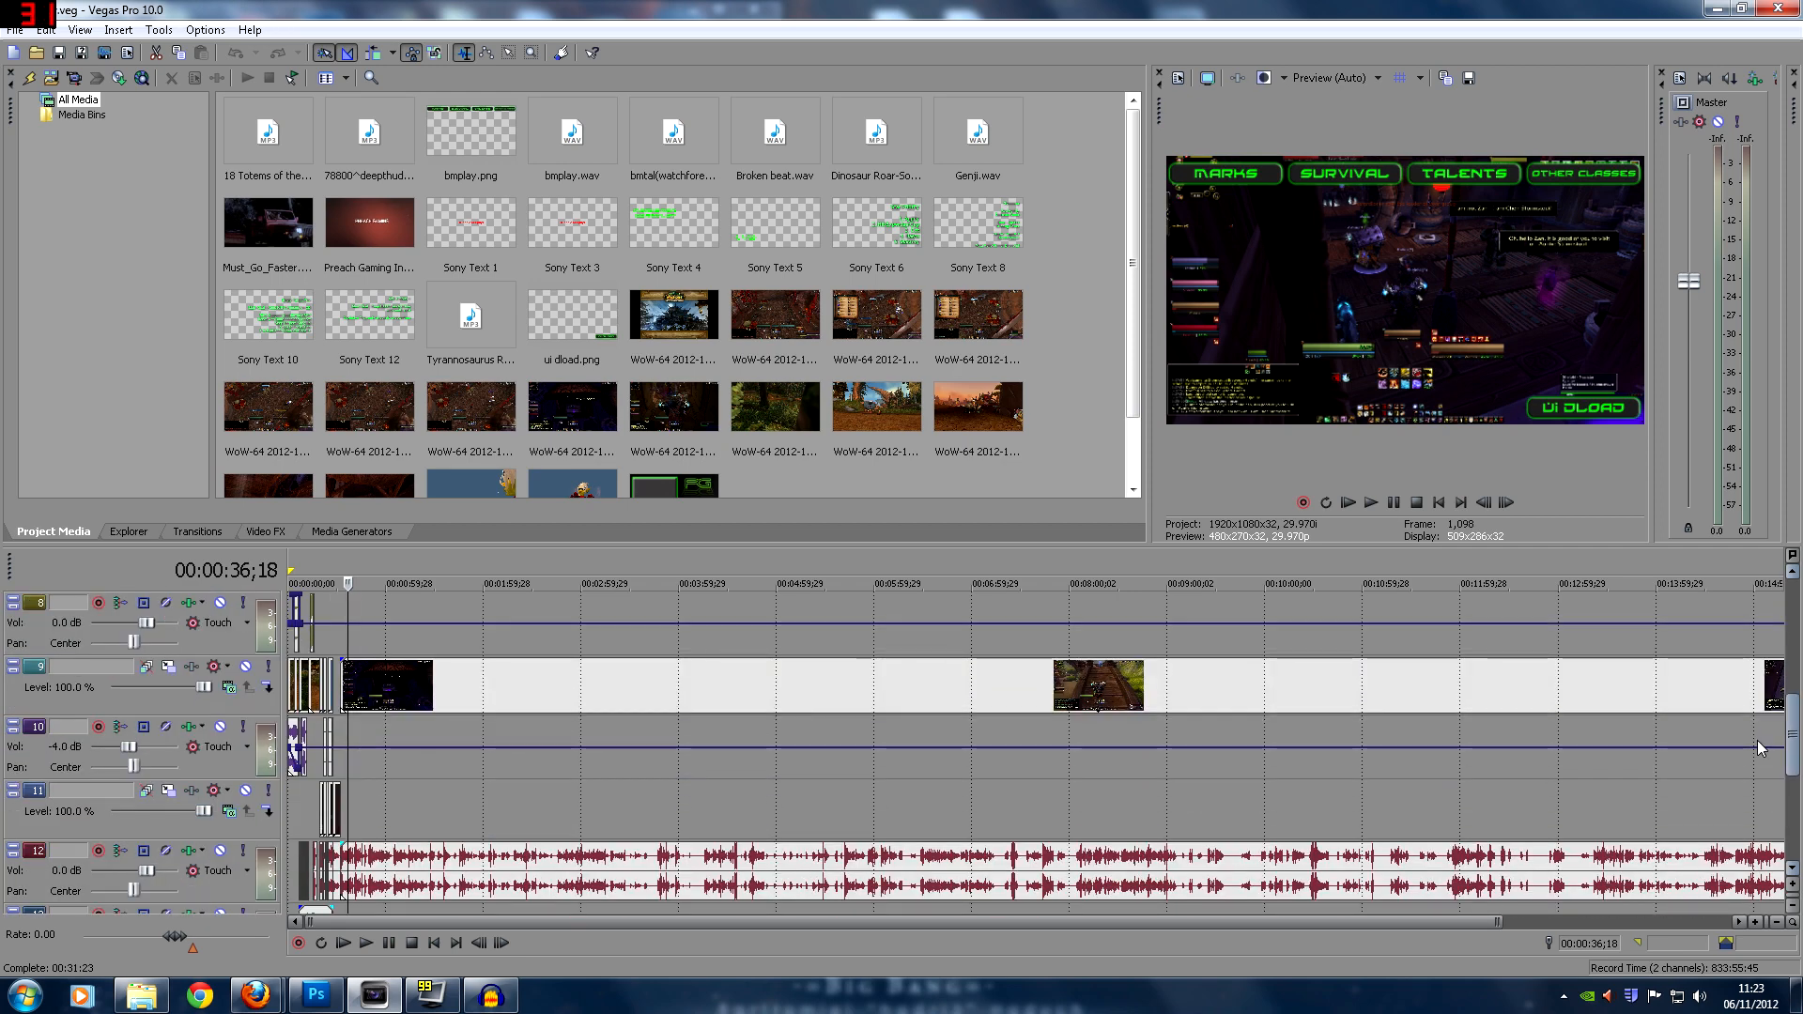
Examine the intro section of the timeline, previewing several positions and the first clip on track 9
left_click(290, 824)
scroll(746, 765, "up", 4)
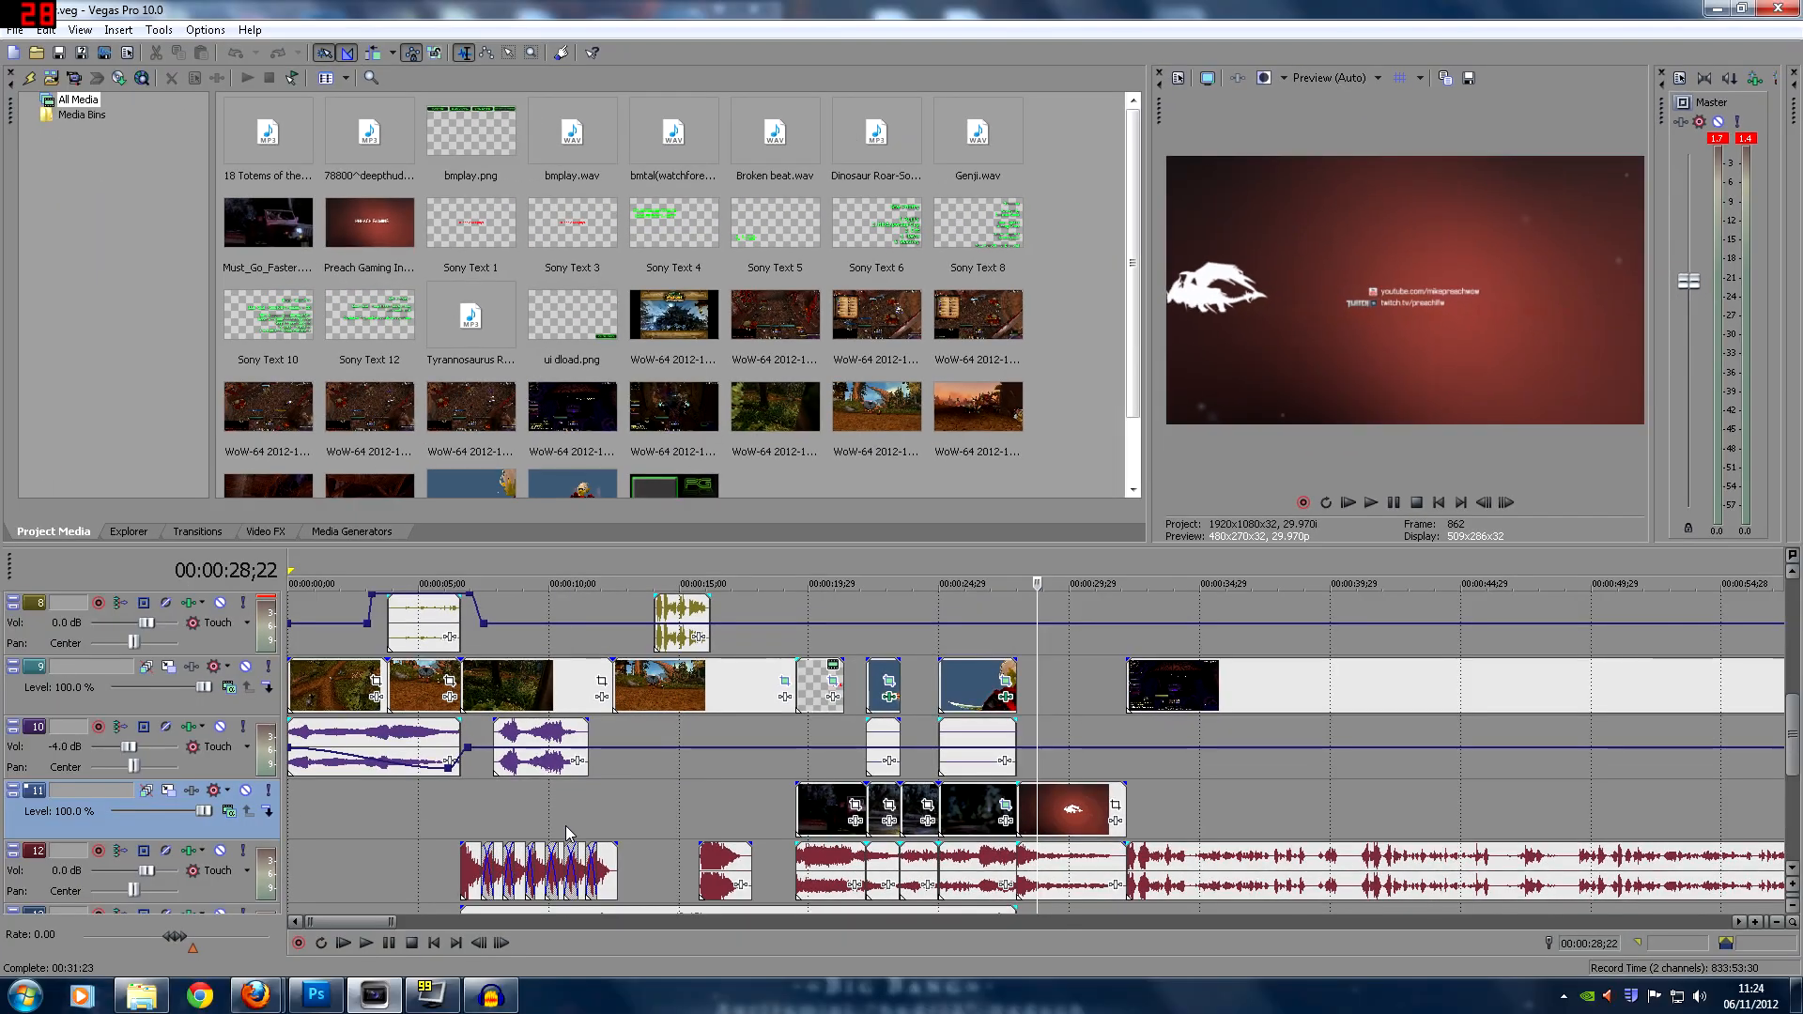
left_click(564, 824)
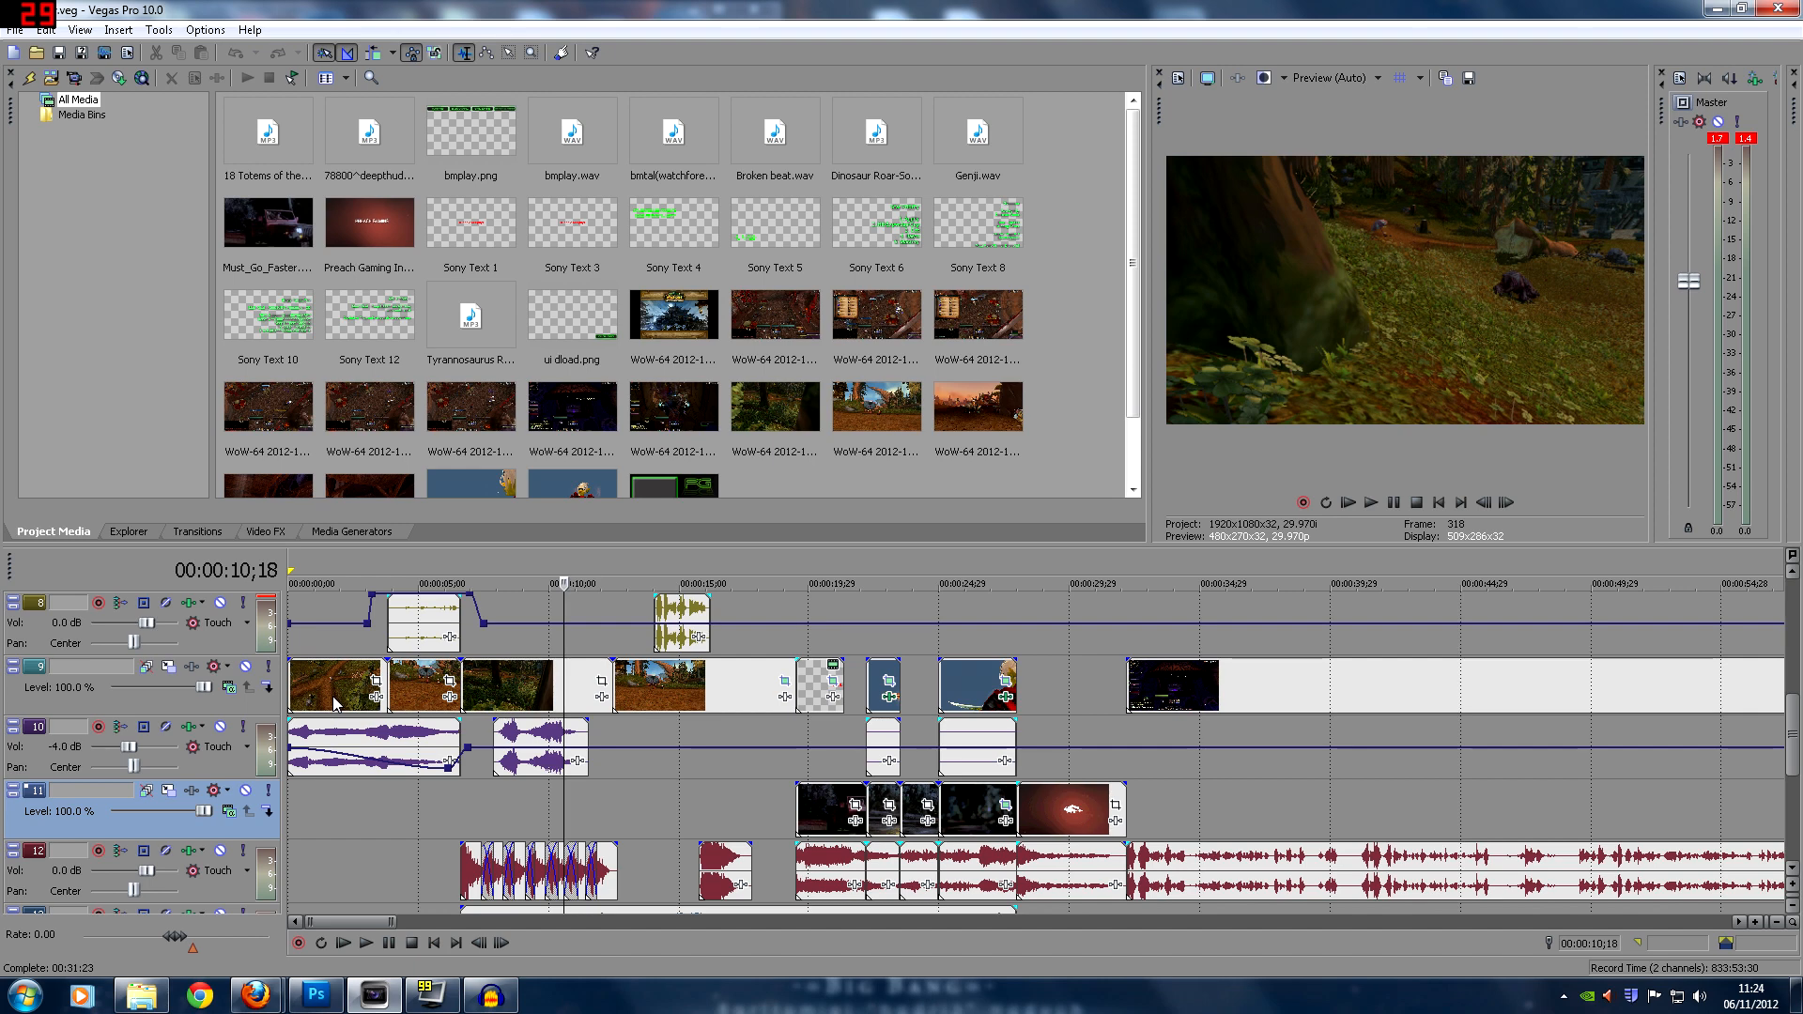
left_click(311, 881)
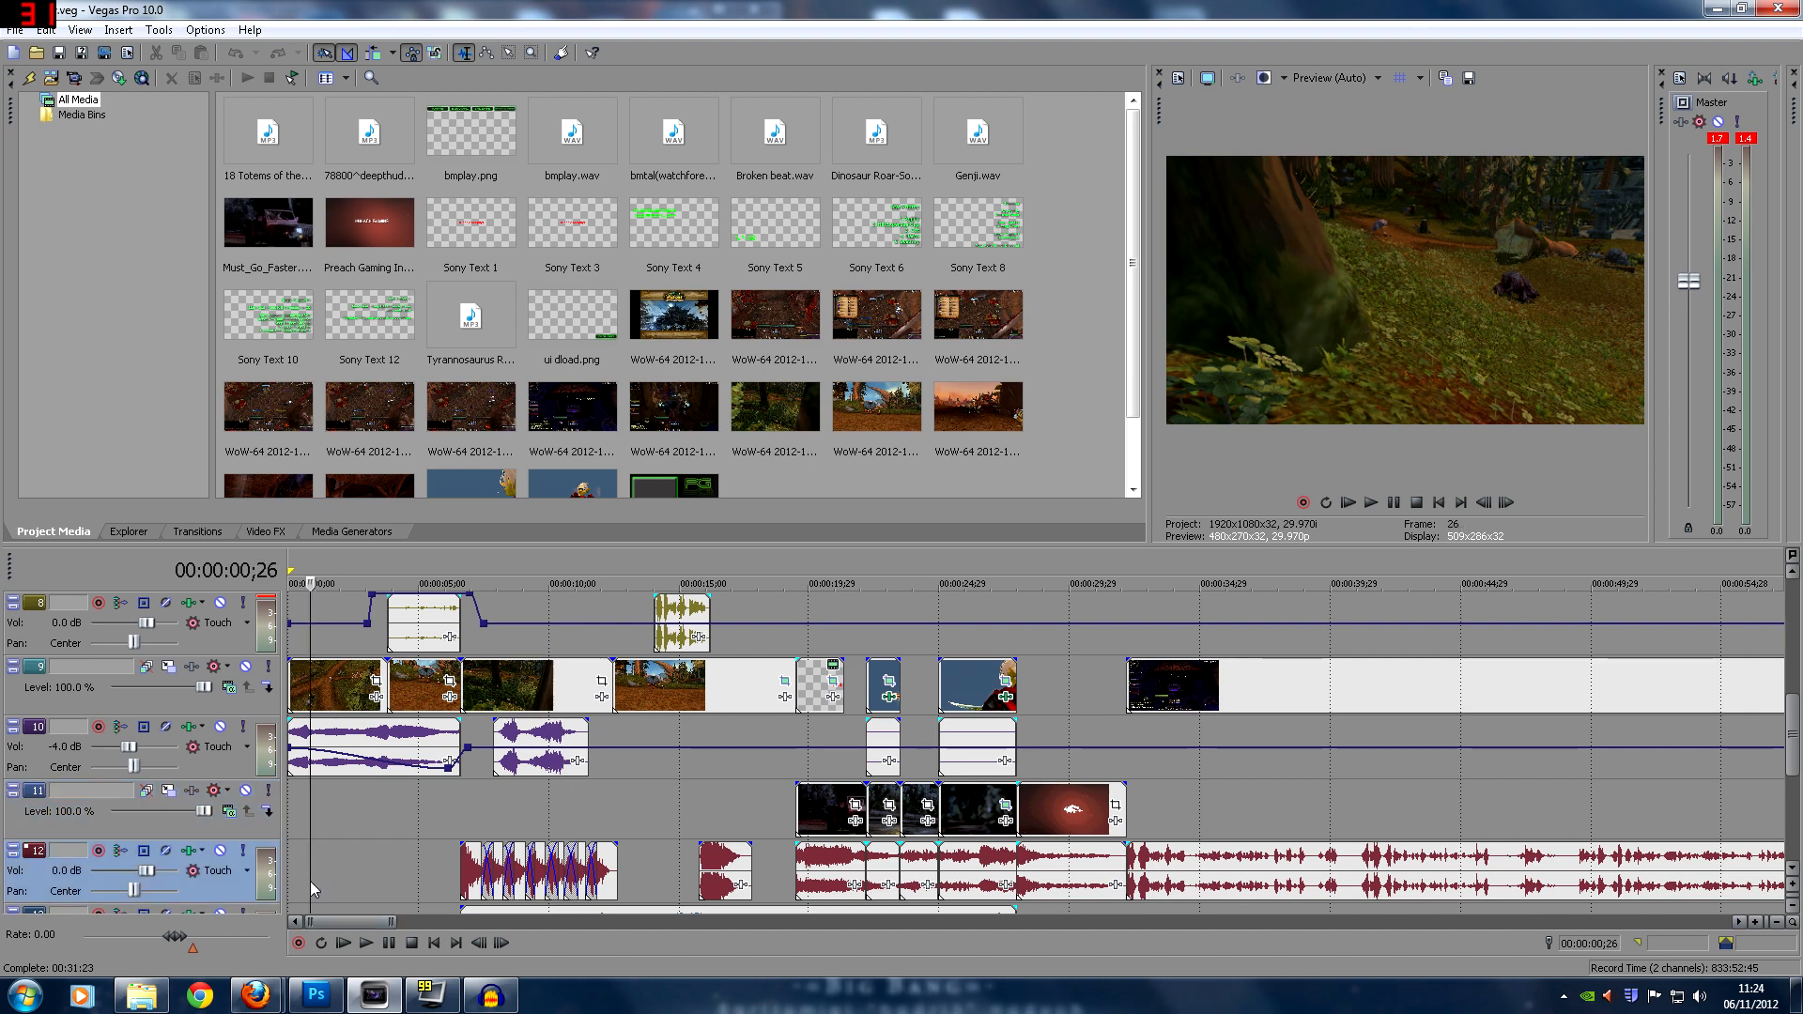
key("ctrl+Home")
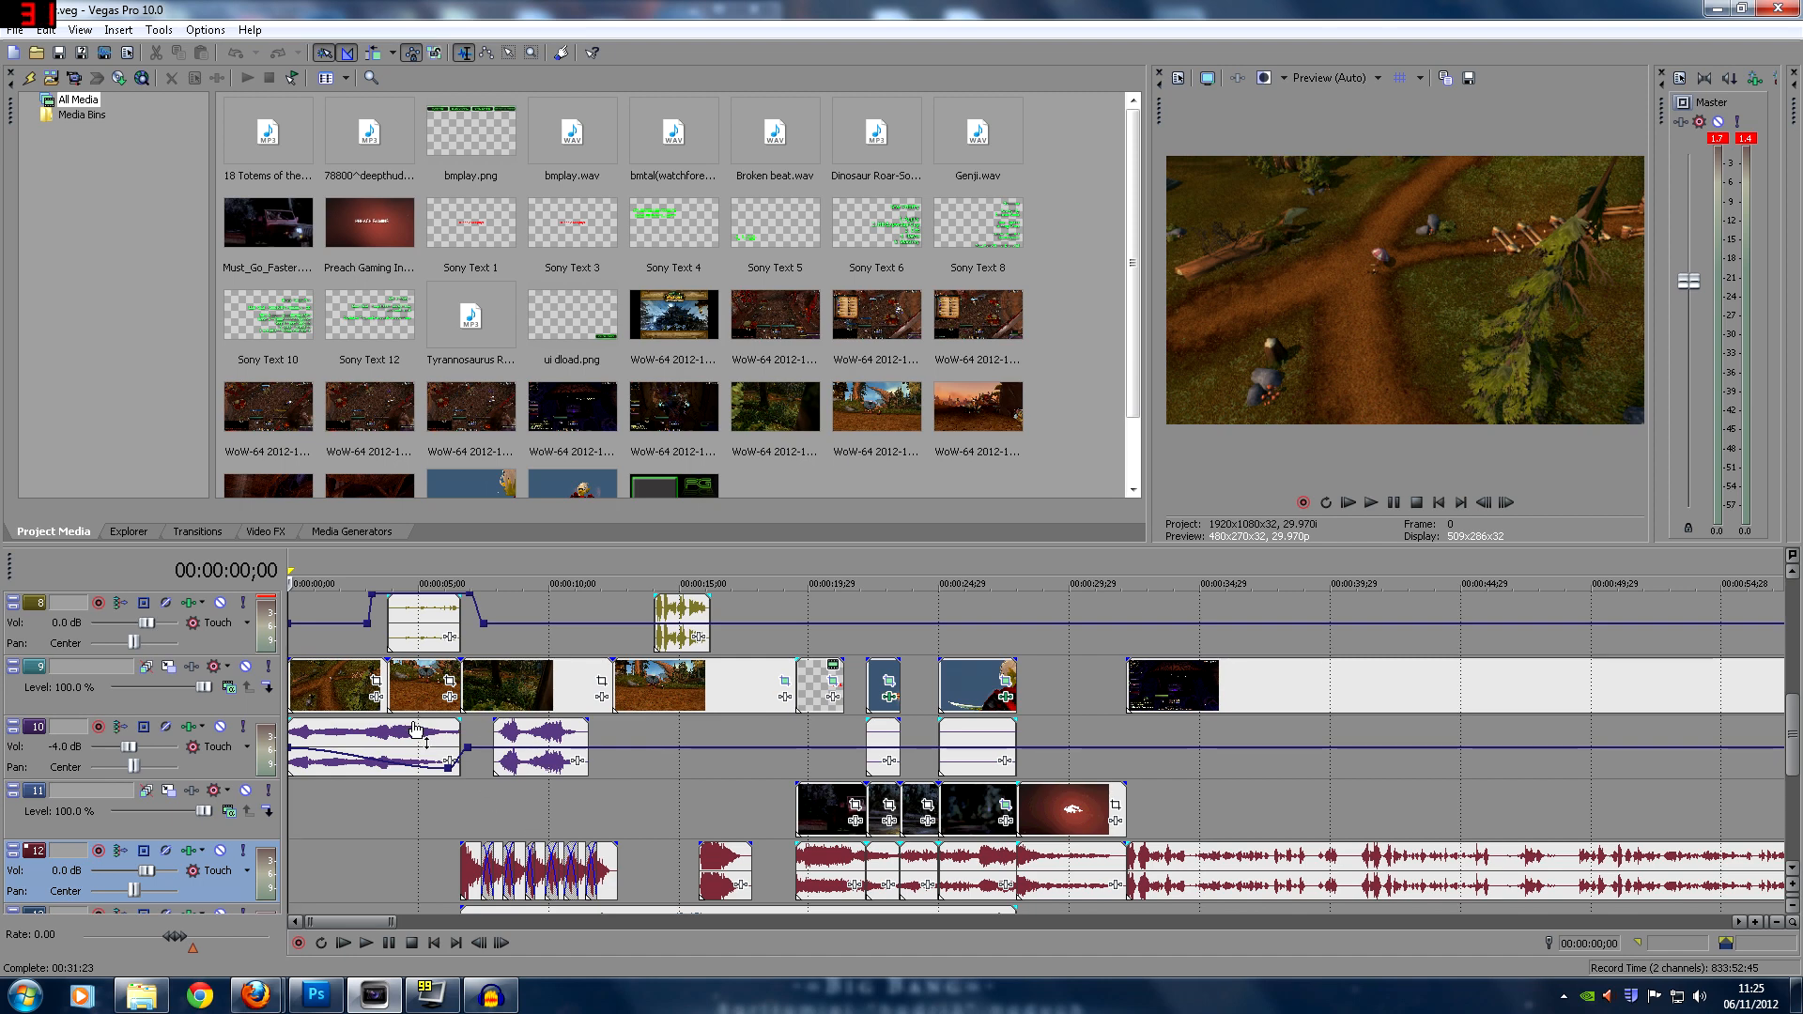
left_click(353, 692)
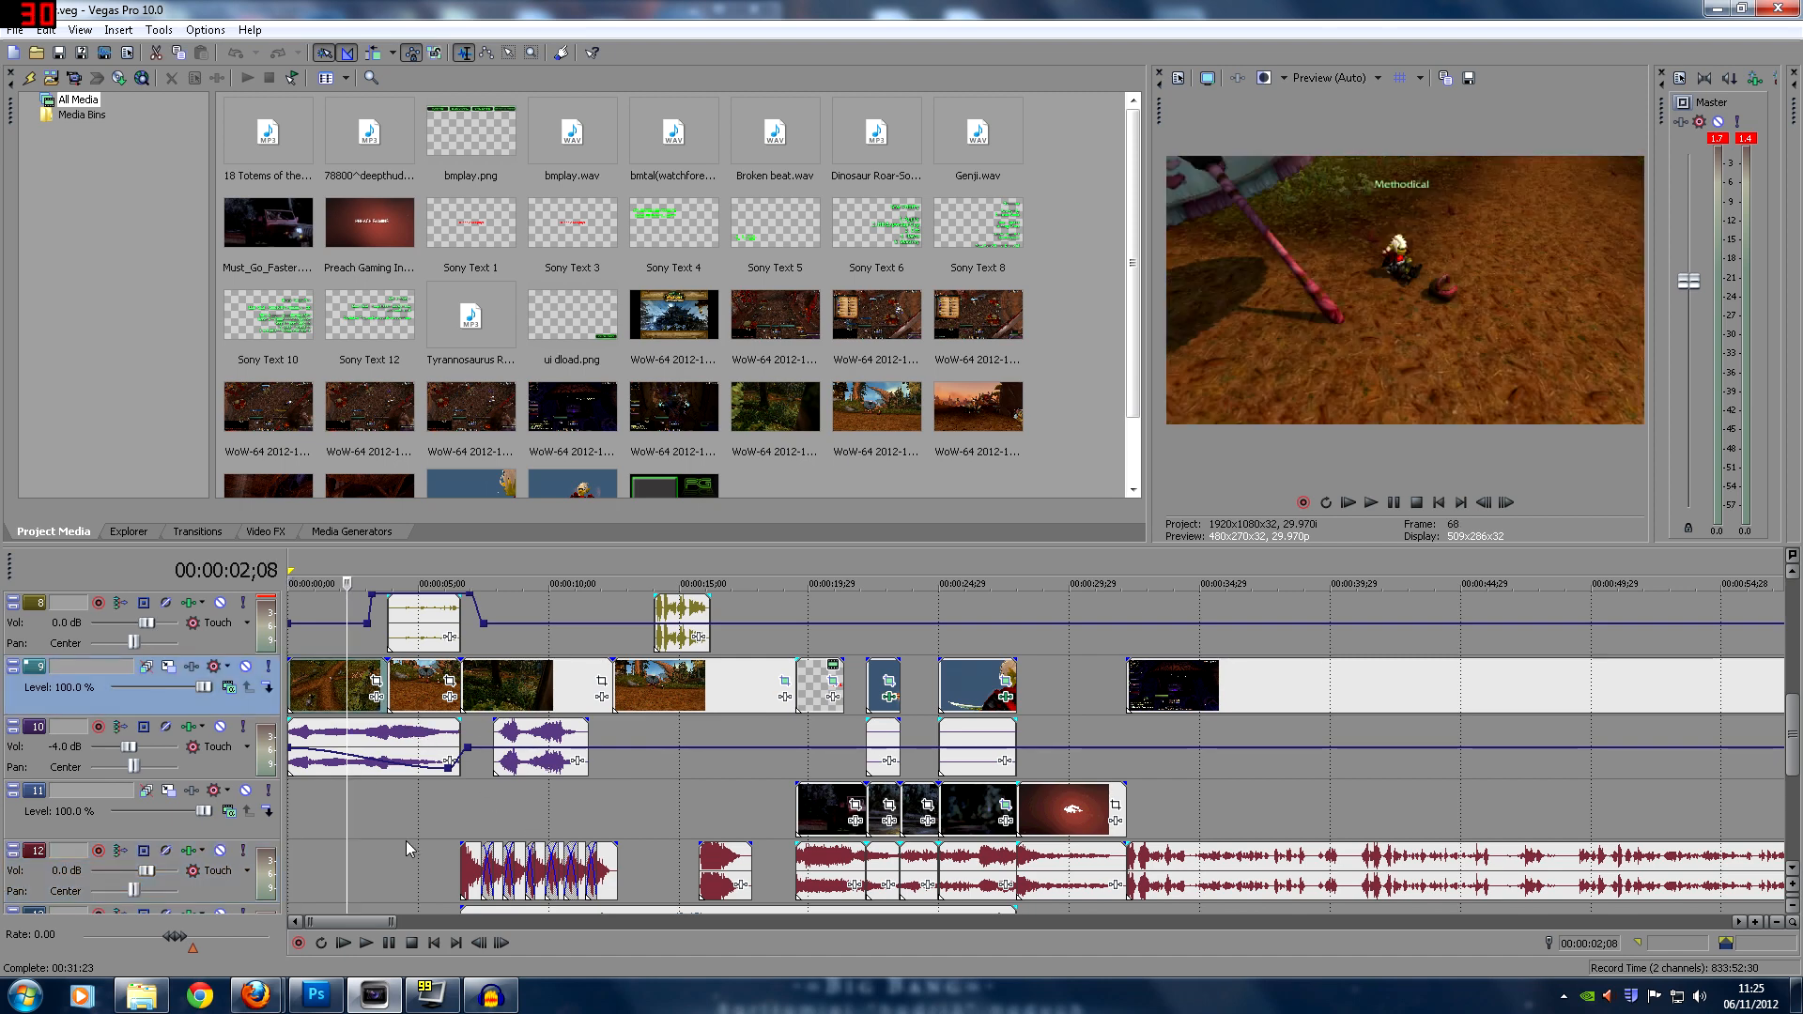
scroll(441, 775, "up", 2)
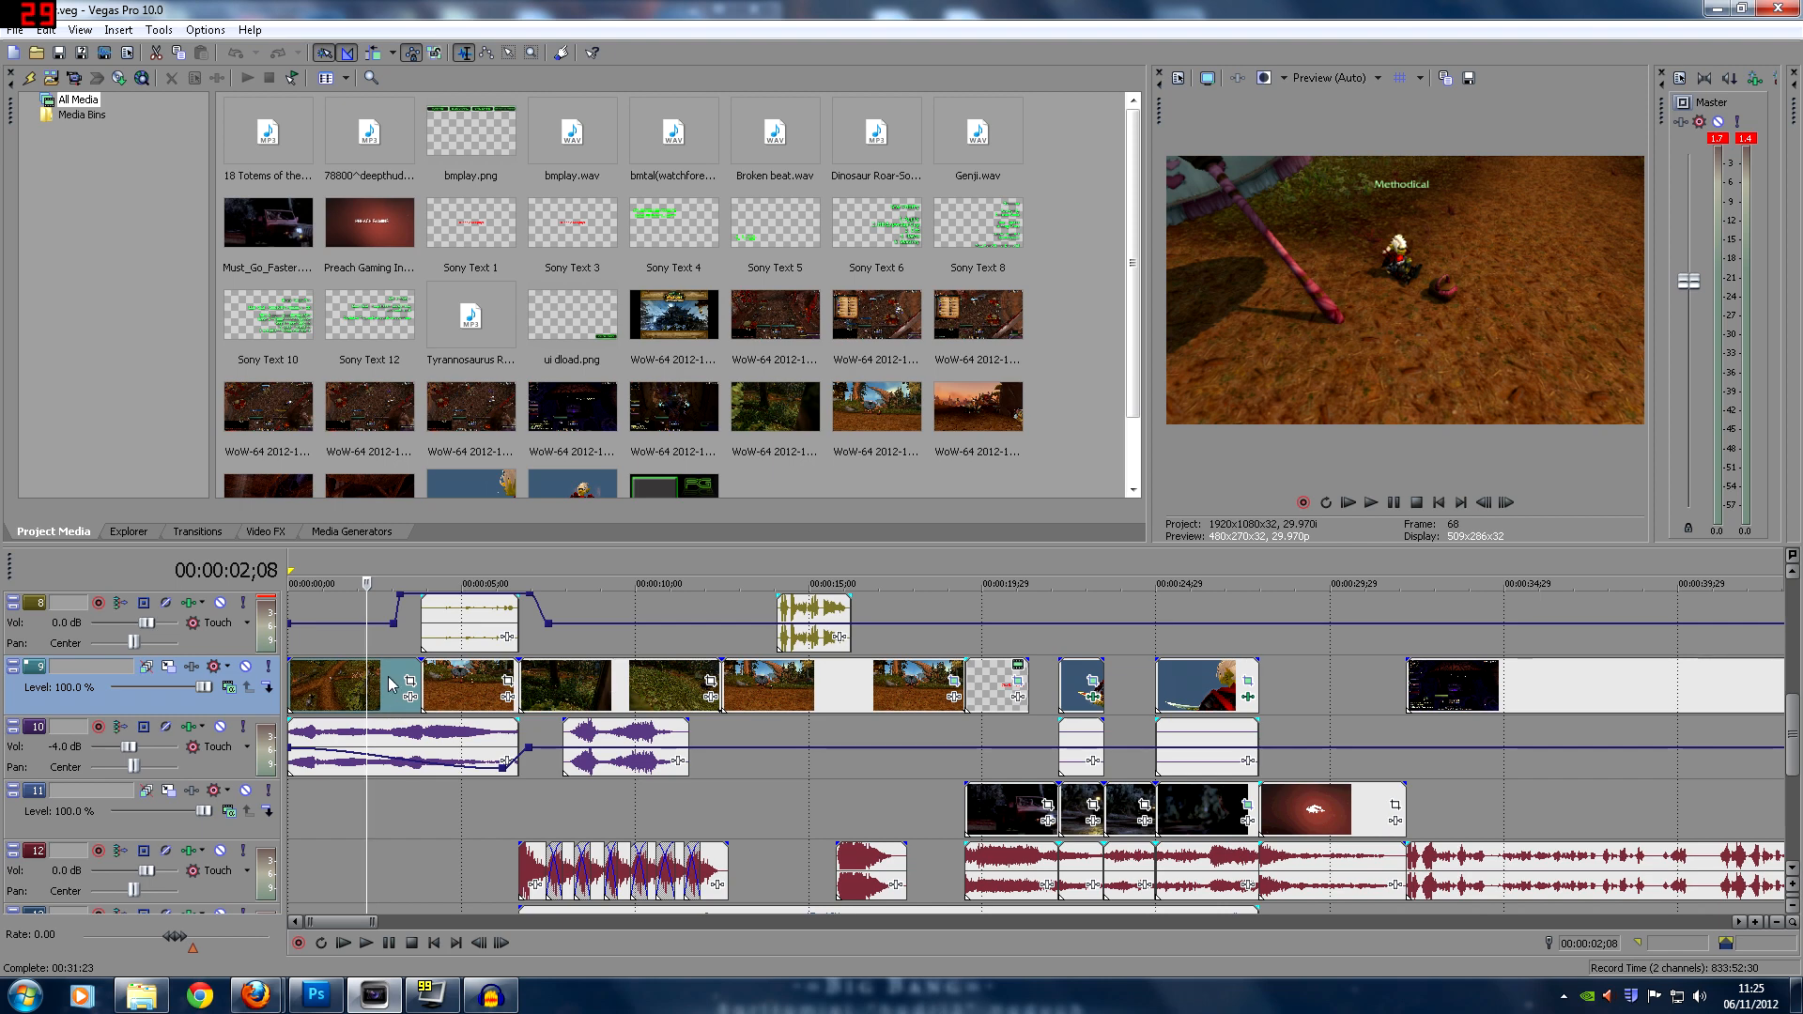
left_click_drag(1128, 222, 1125, 270)
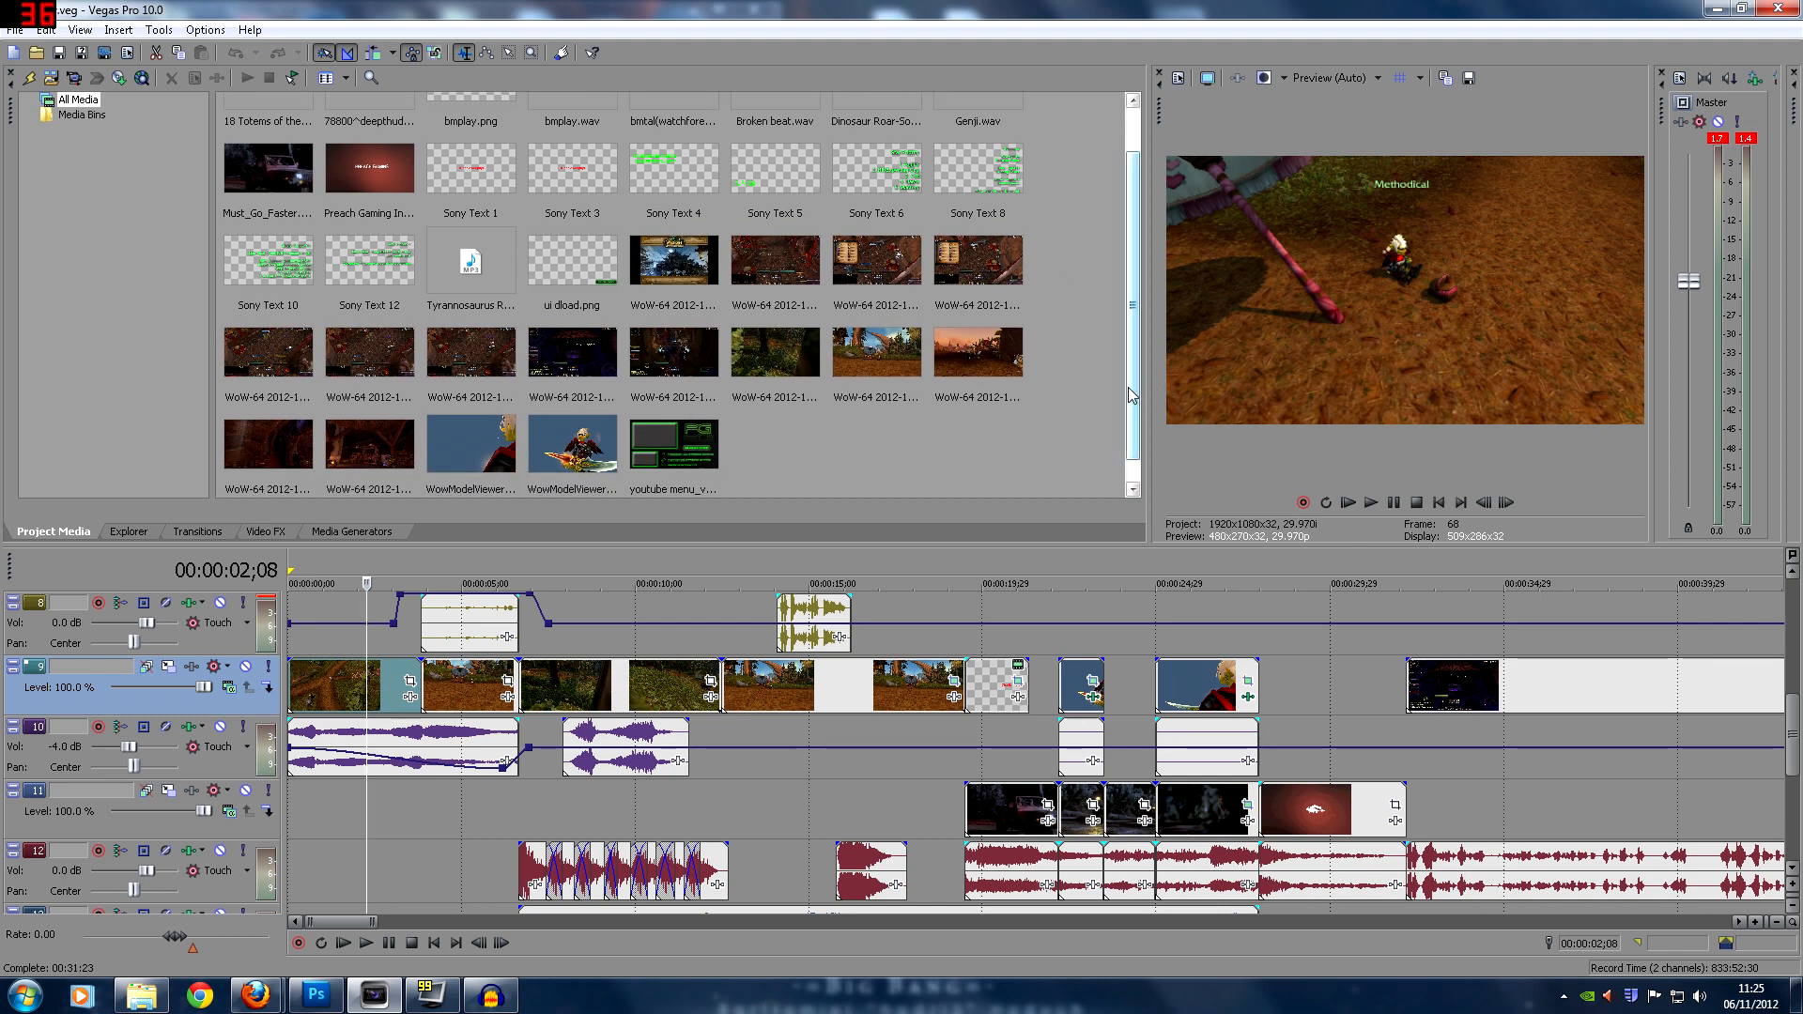
scroll(1131, 395, "down", 1)
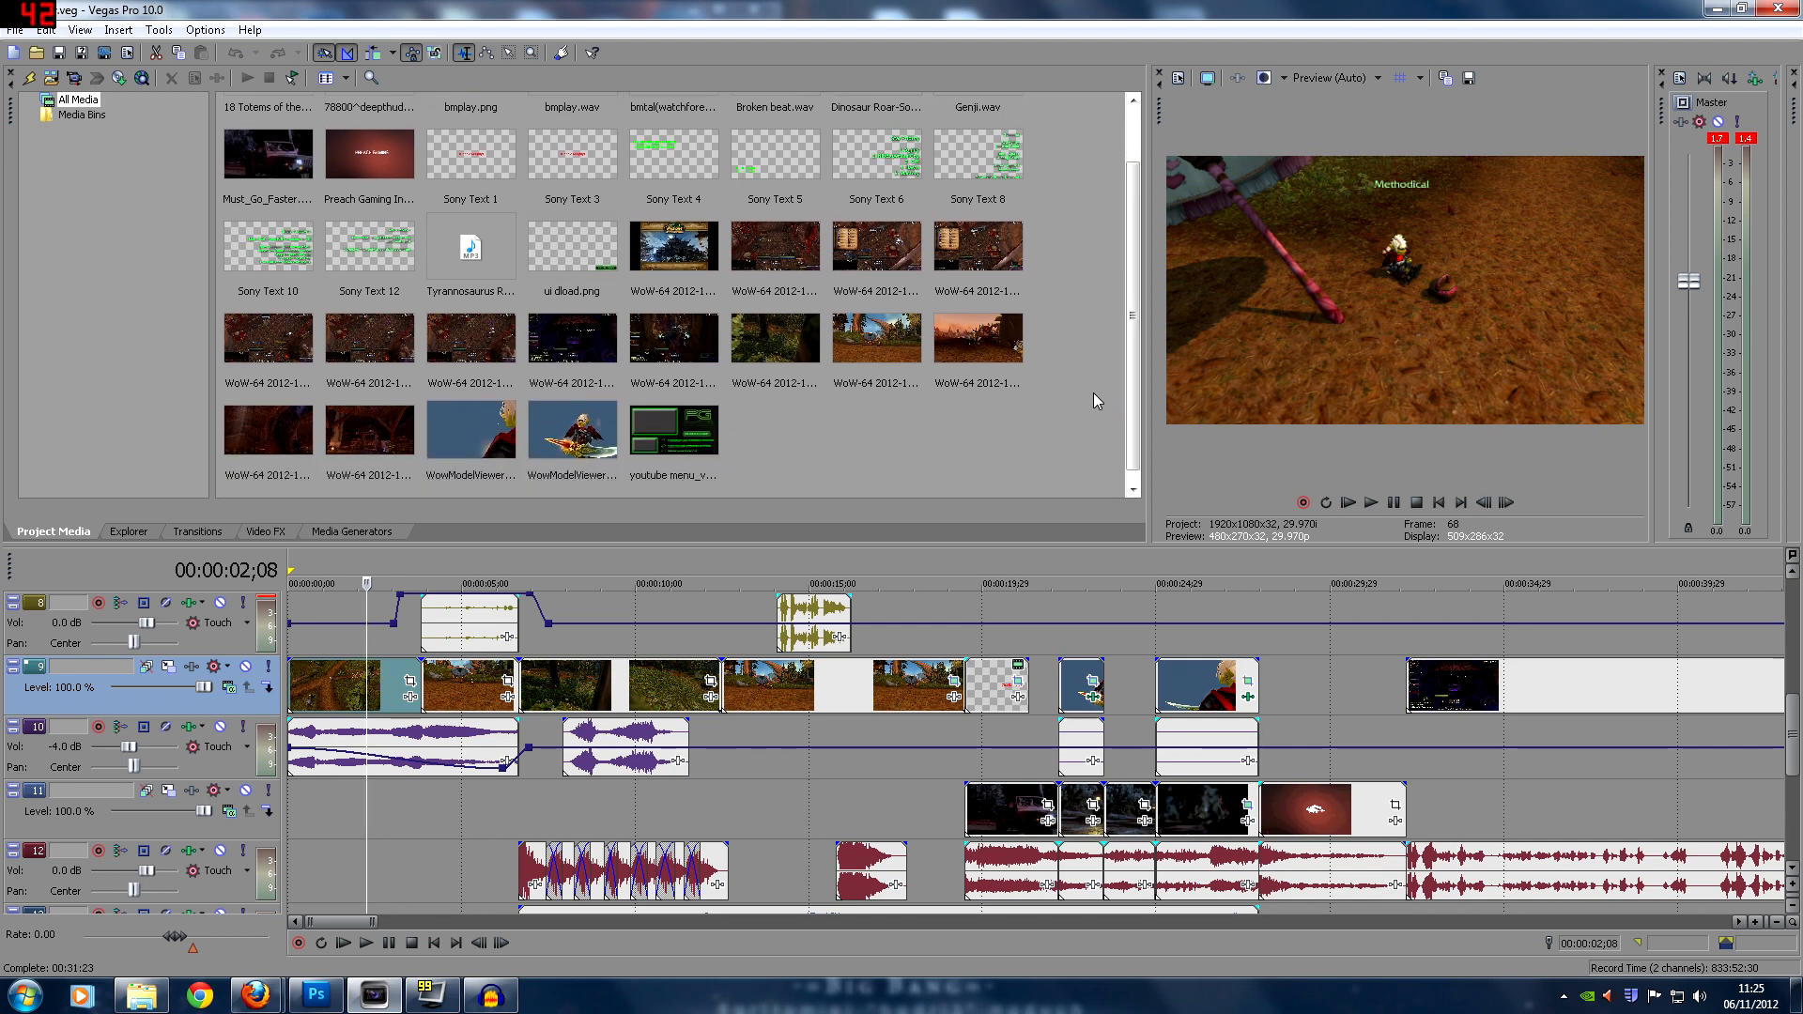
left_click(778, 353)
left_click(850, 340)
left_click(993, 334)
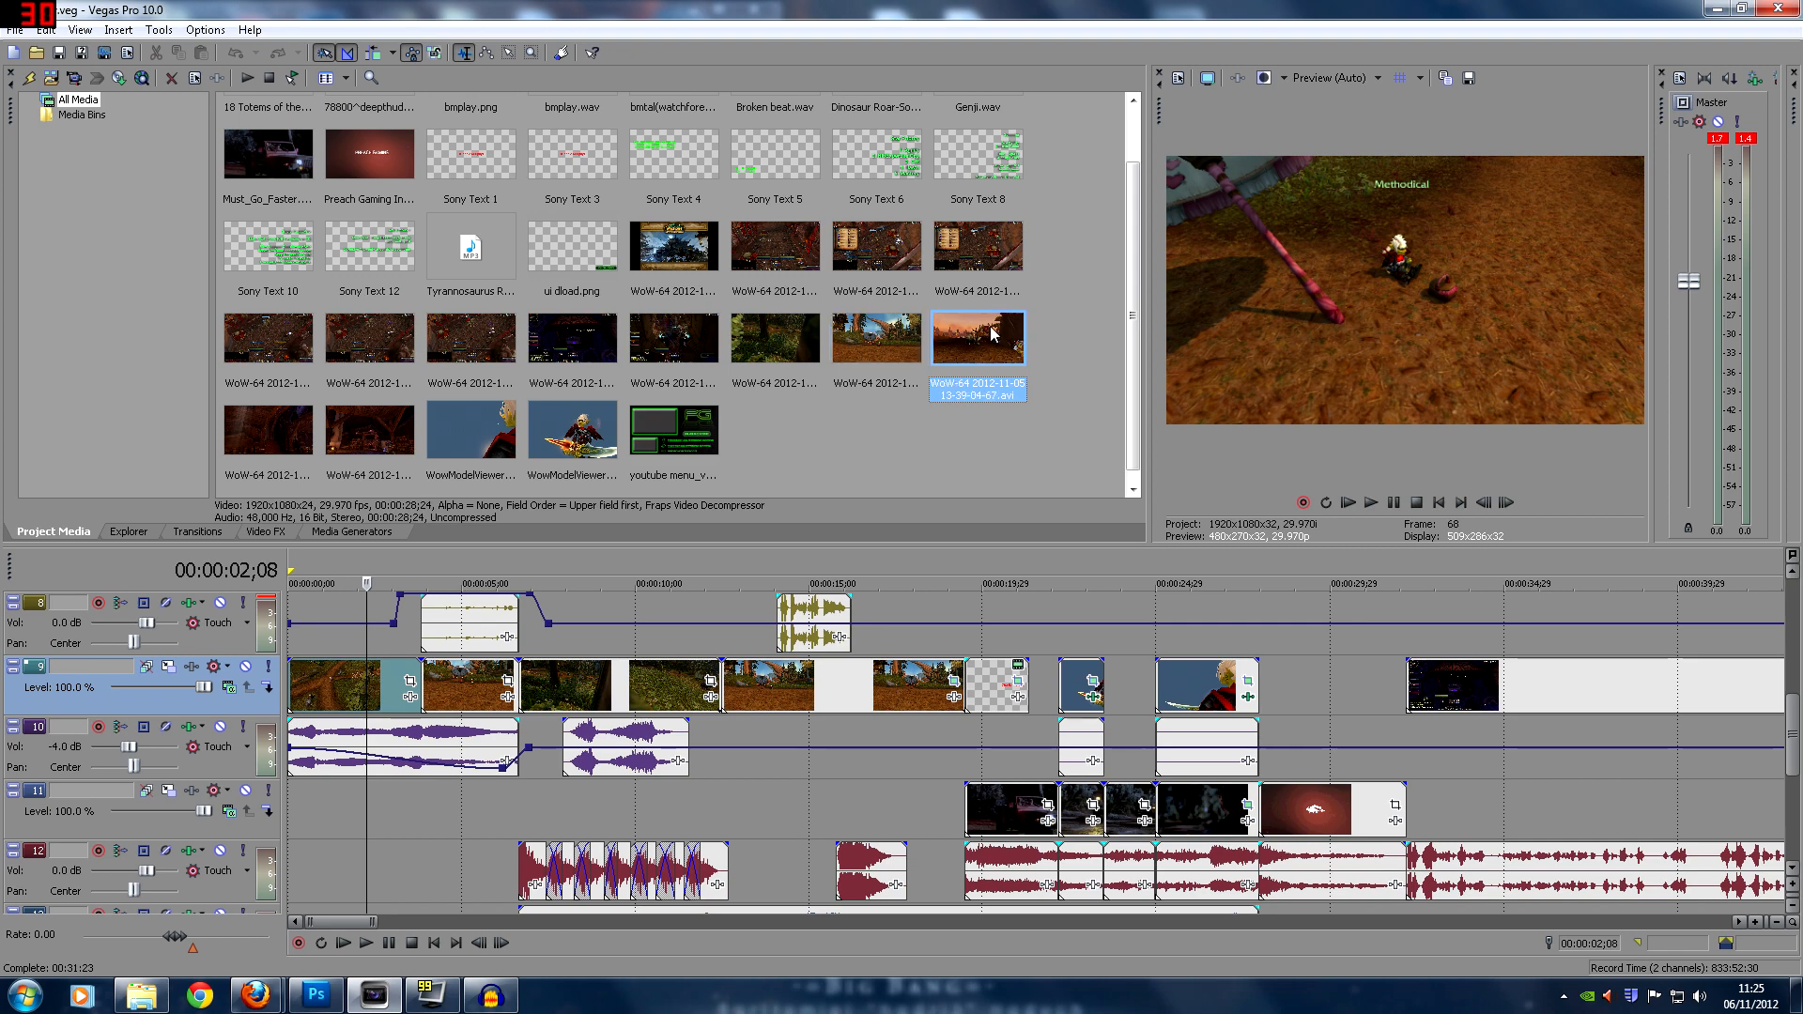
left_click(810, 475)
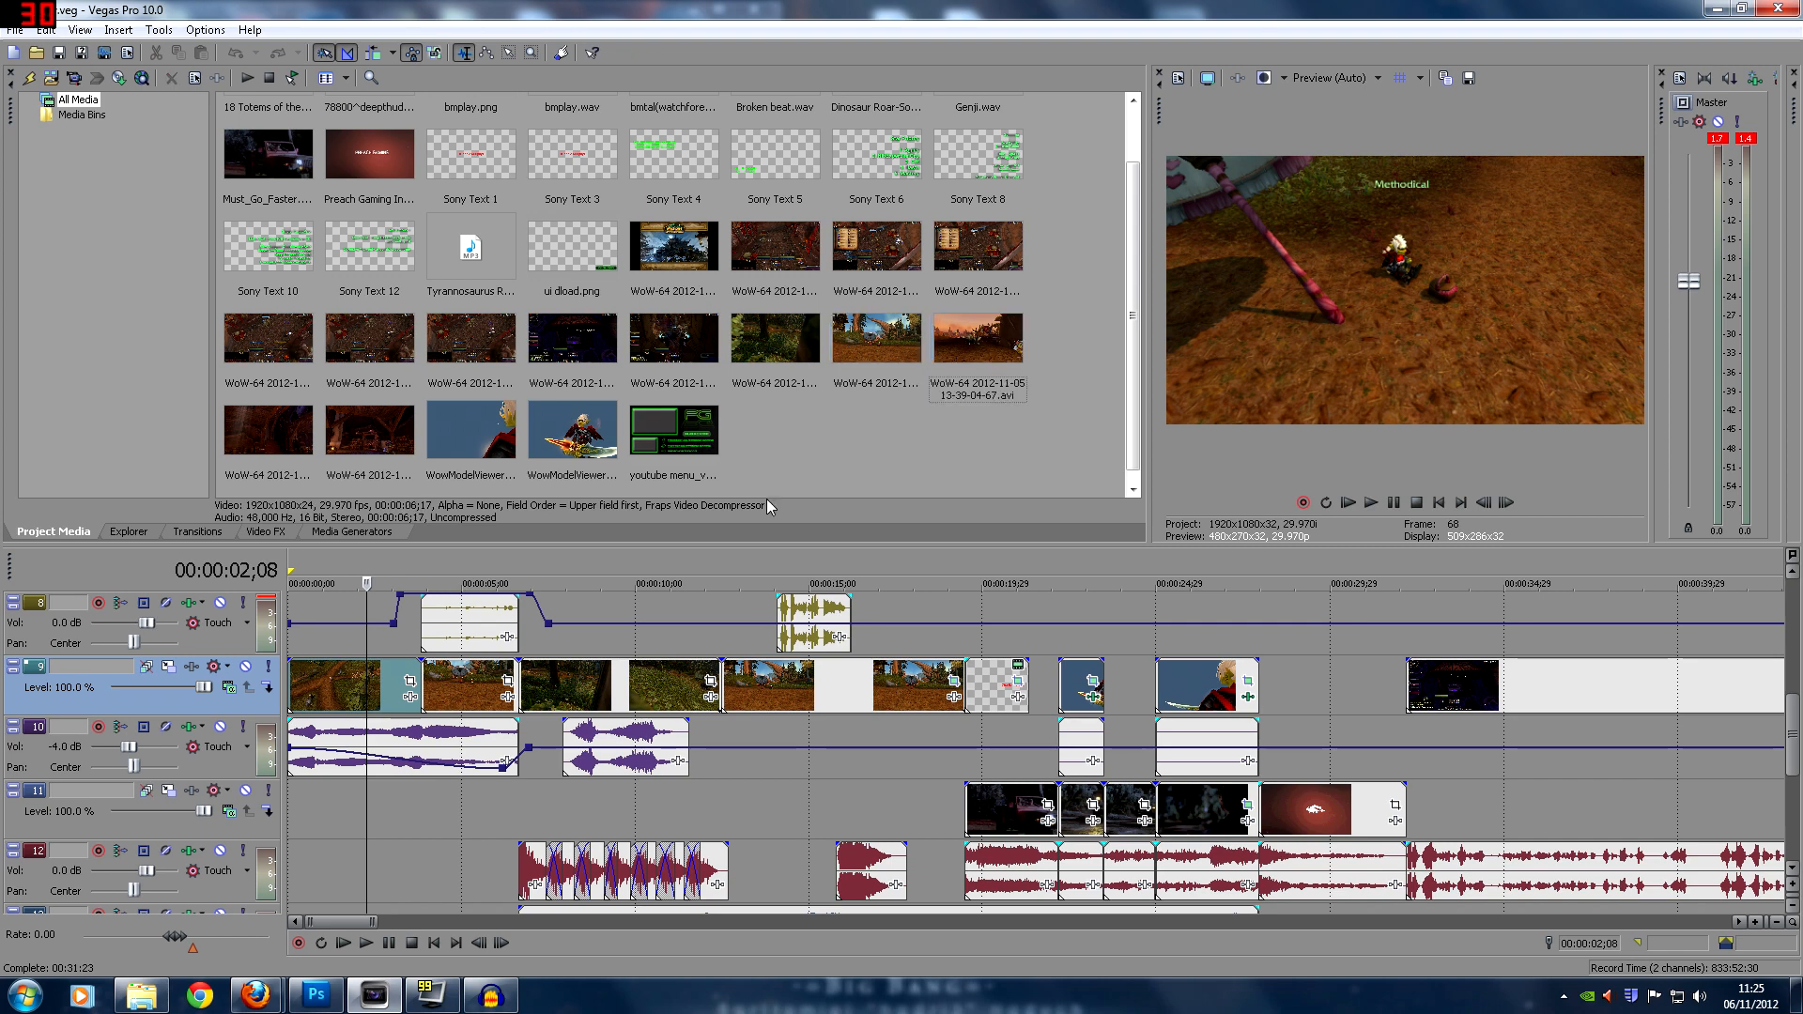
Step through the intro clips on track 9, previewing the cuts up to the start of the text overlay
left_click(317, 702)
left_click(419, 674)
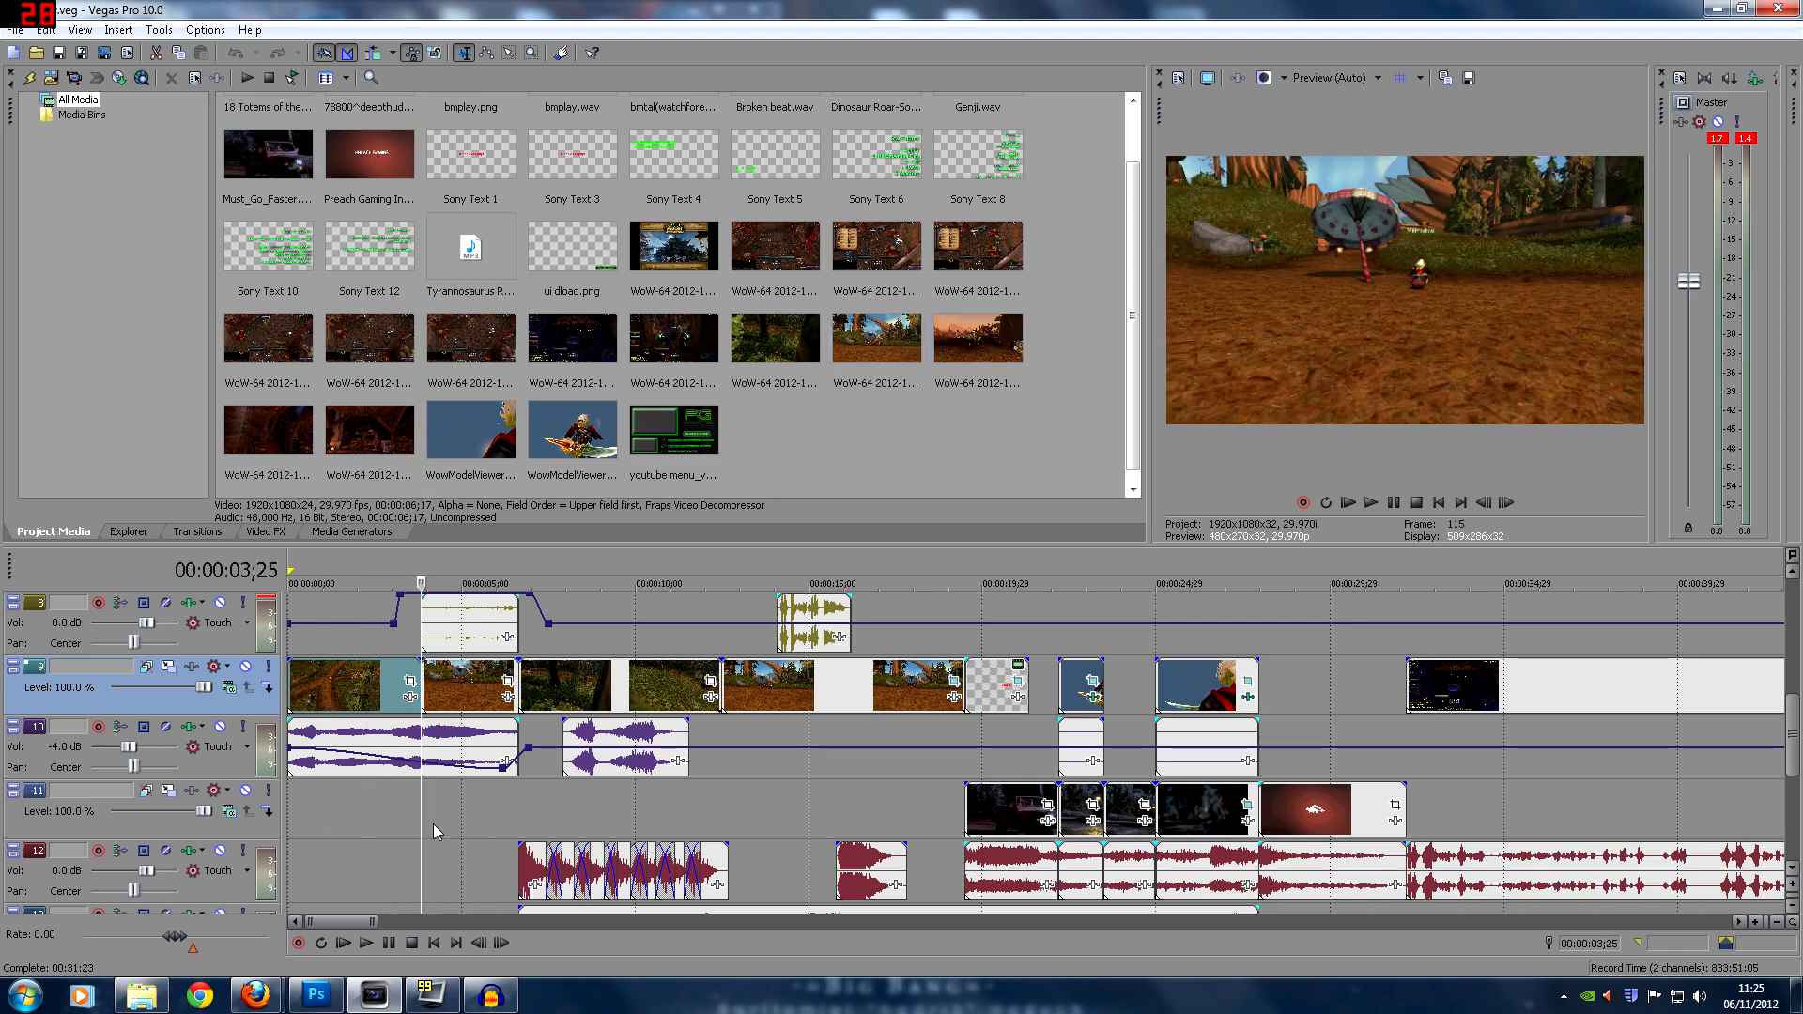
left_click(523, 784)
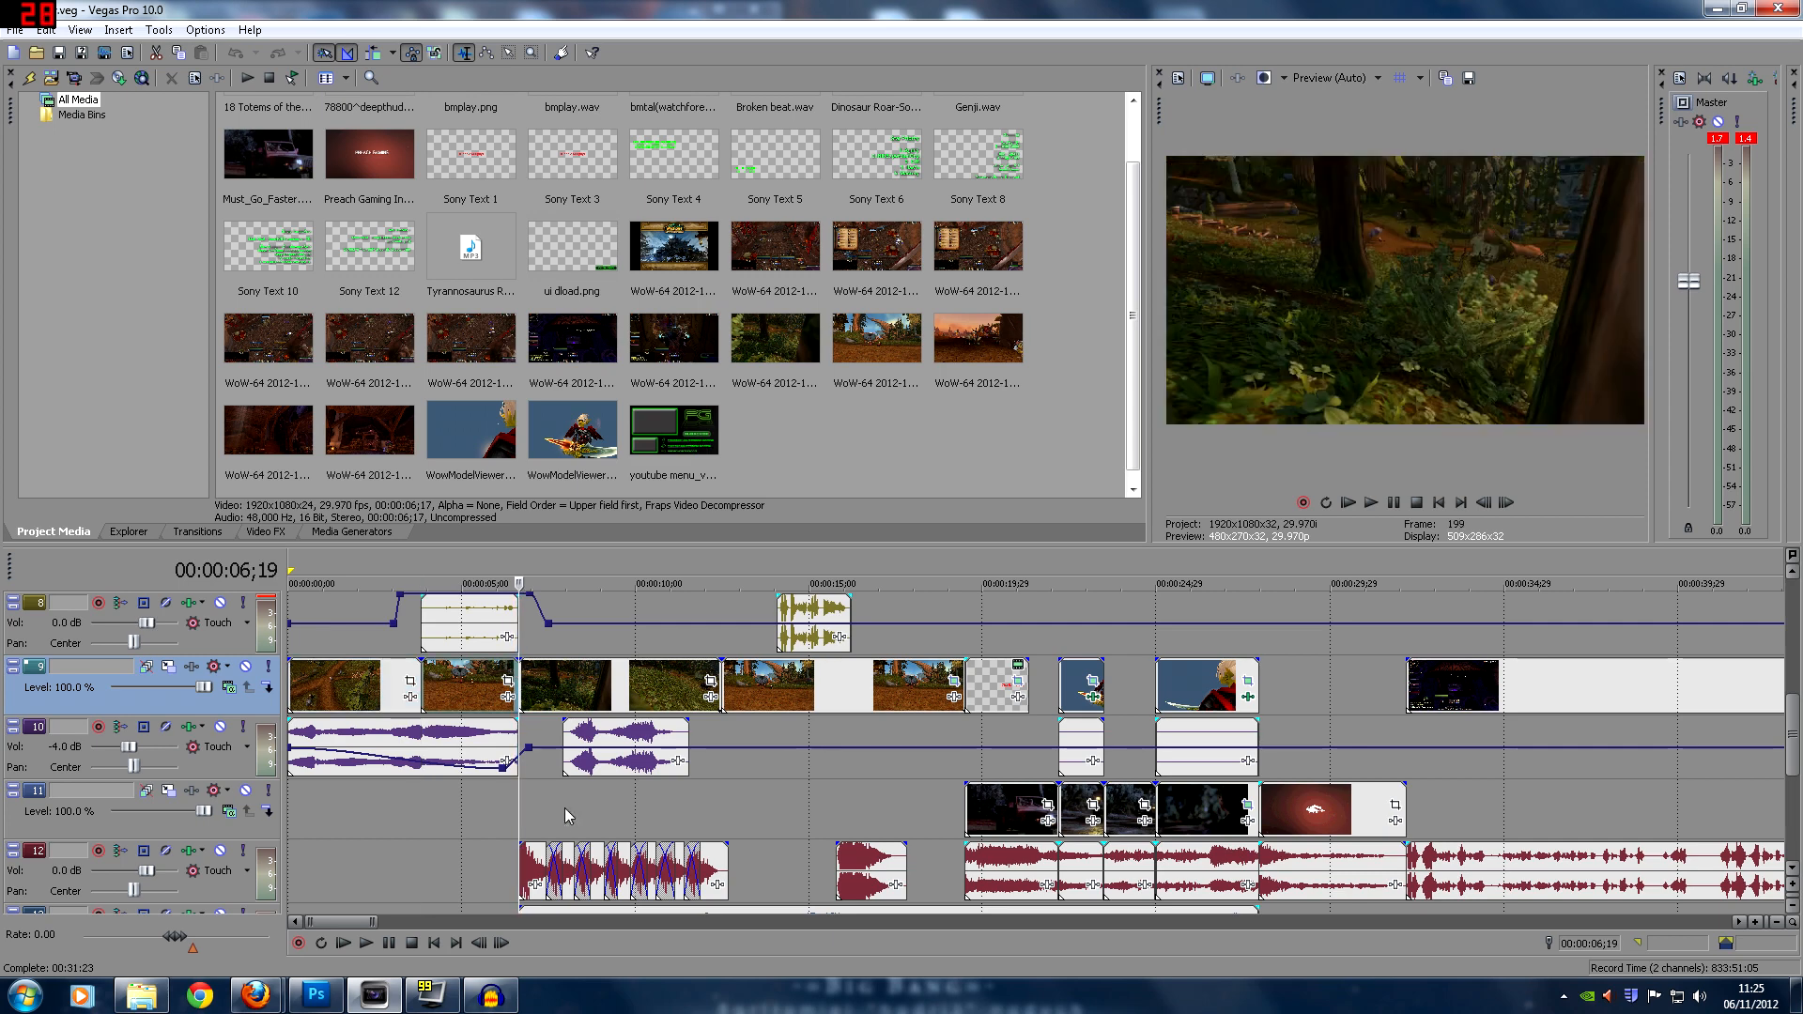
left_click(726, 673)
left_click(852, 684)
left_click(958, 668)
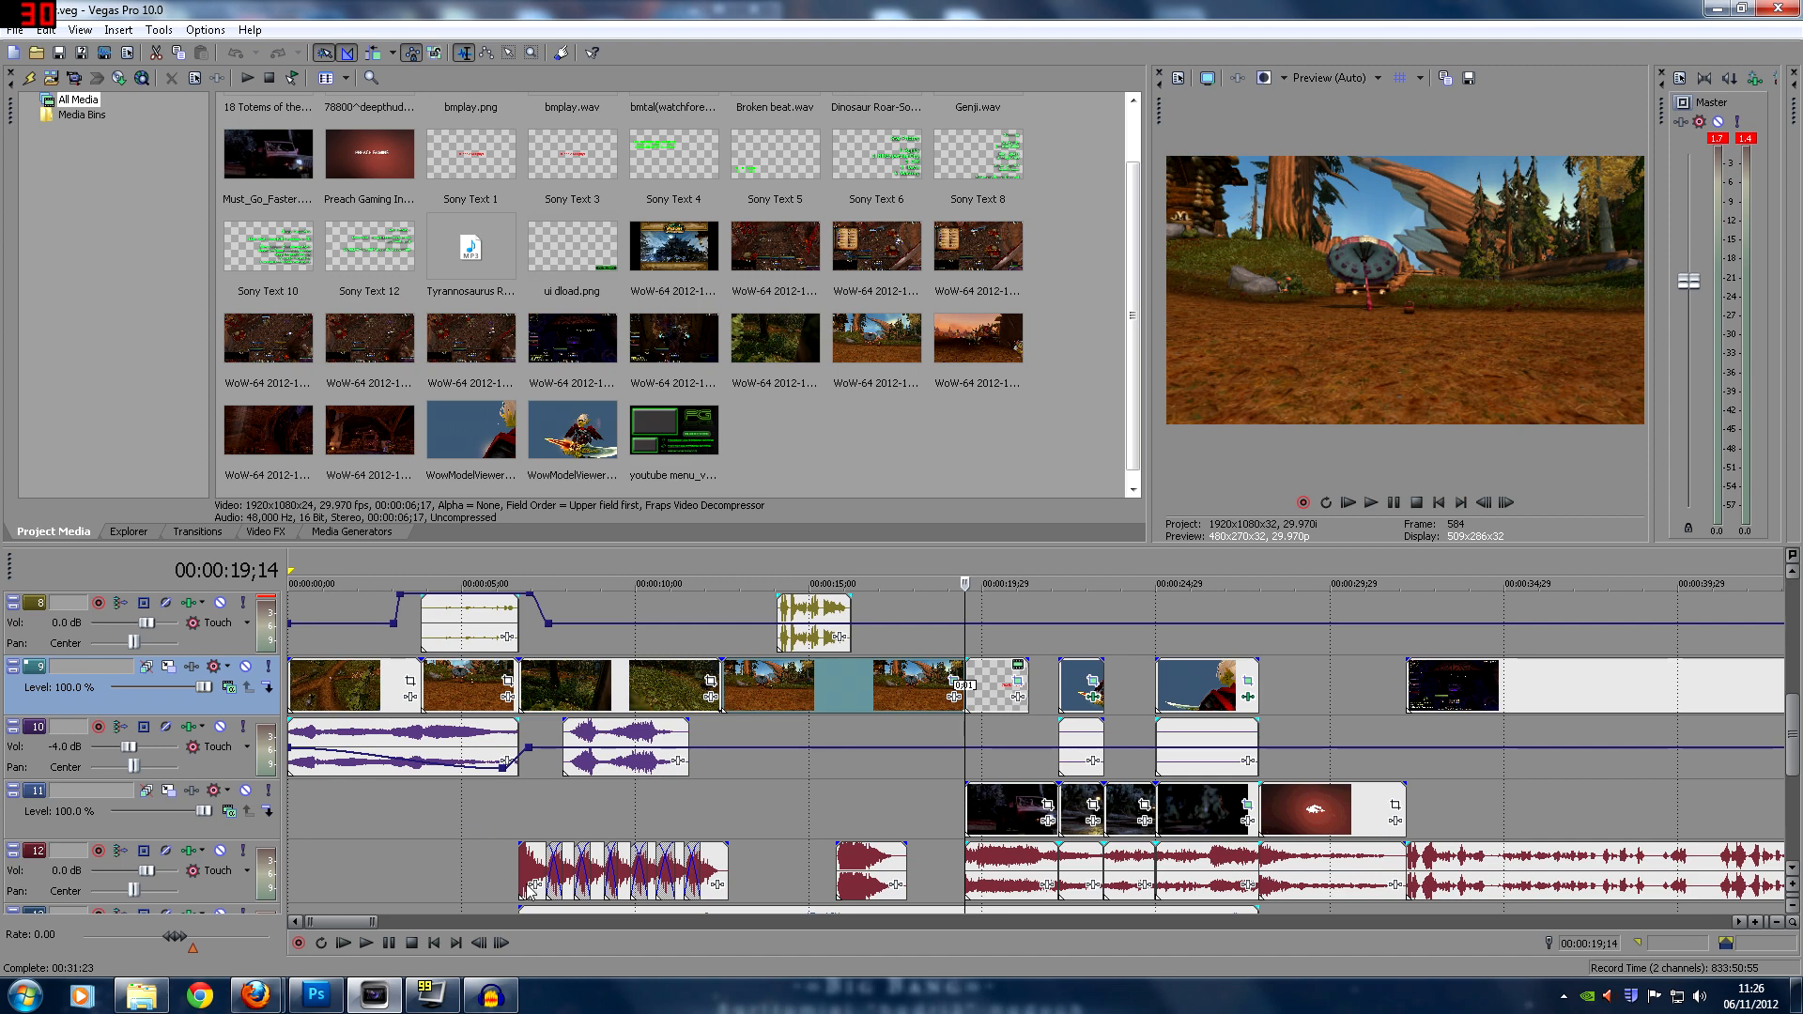
left_click(404, 823)
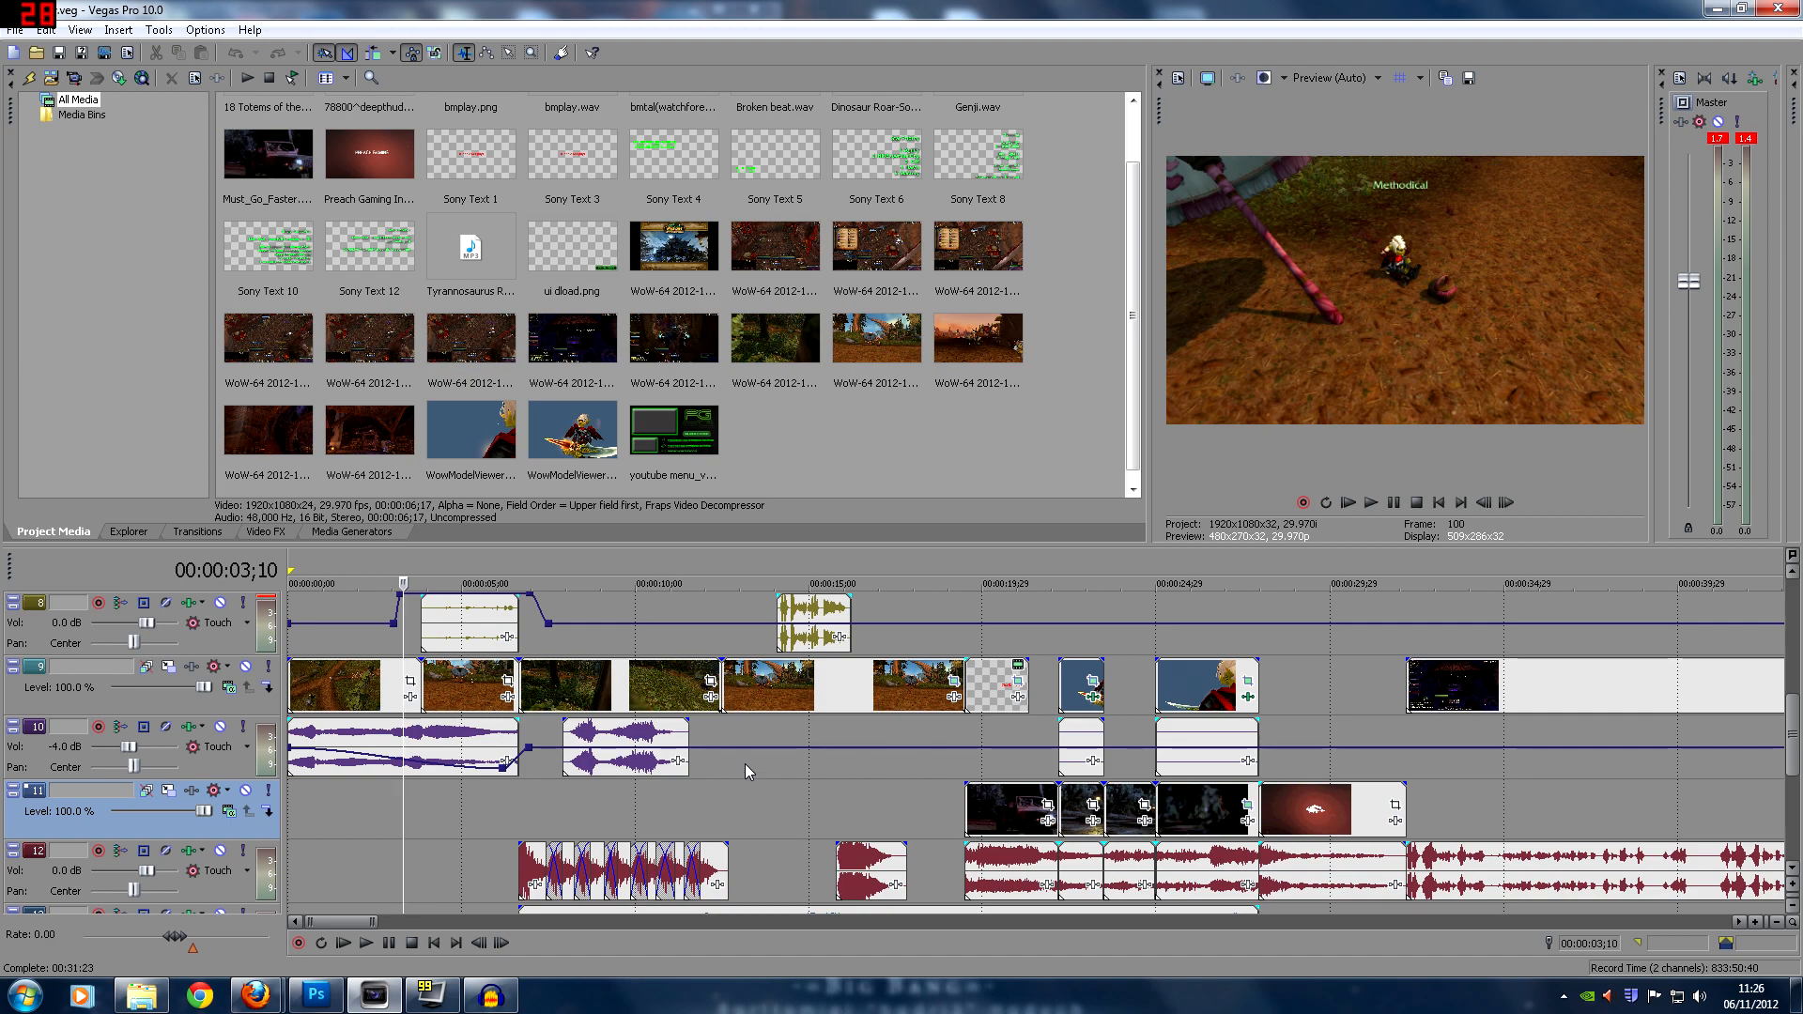
Mute audio tracks 8 and 10 and play the opening clip from the project start
scroll(475, 826, "up", 2)
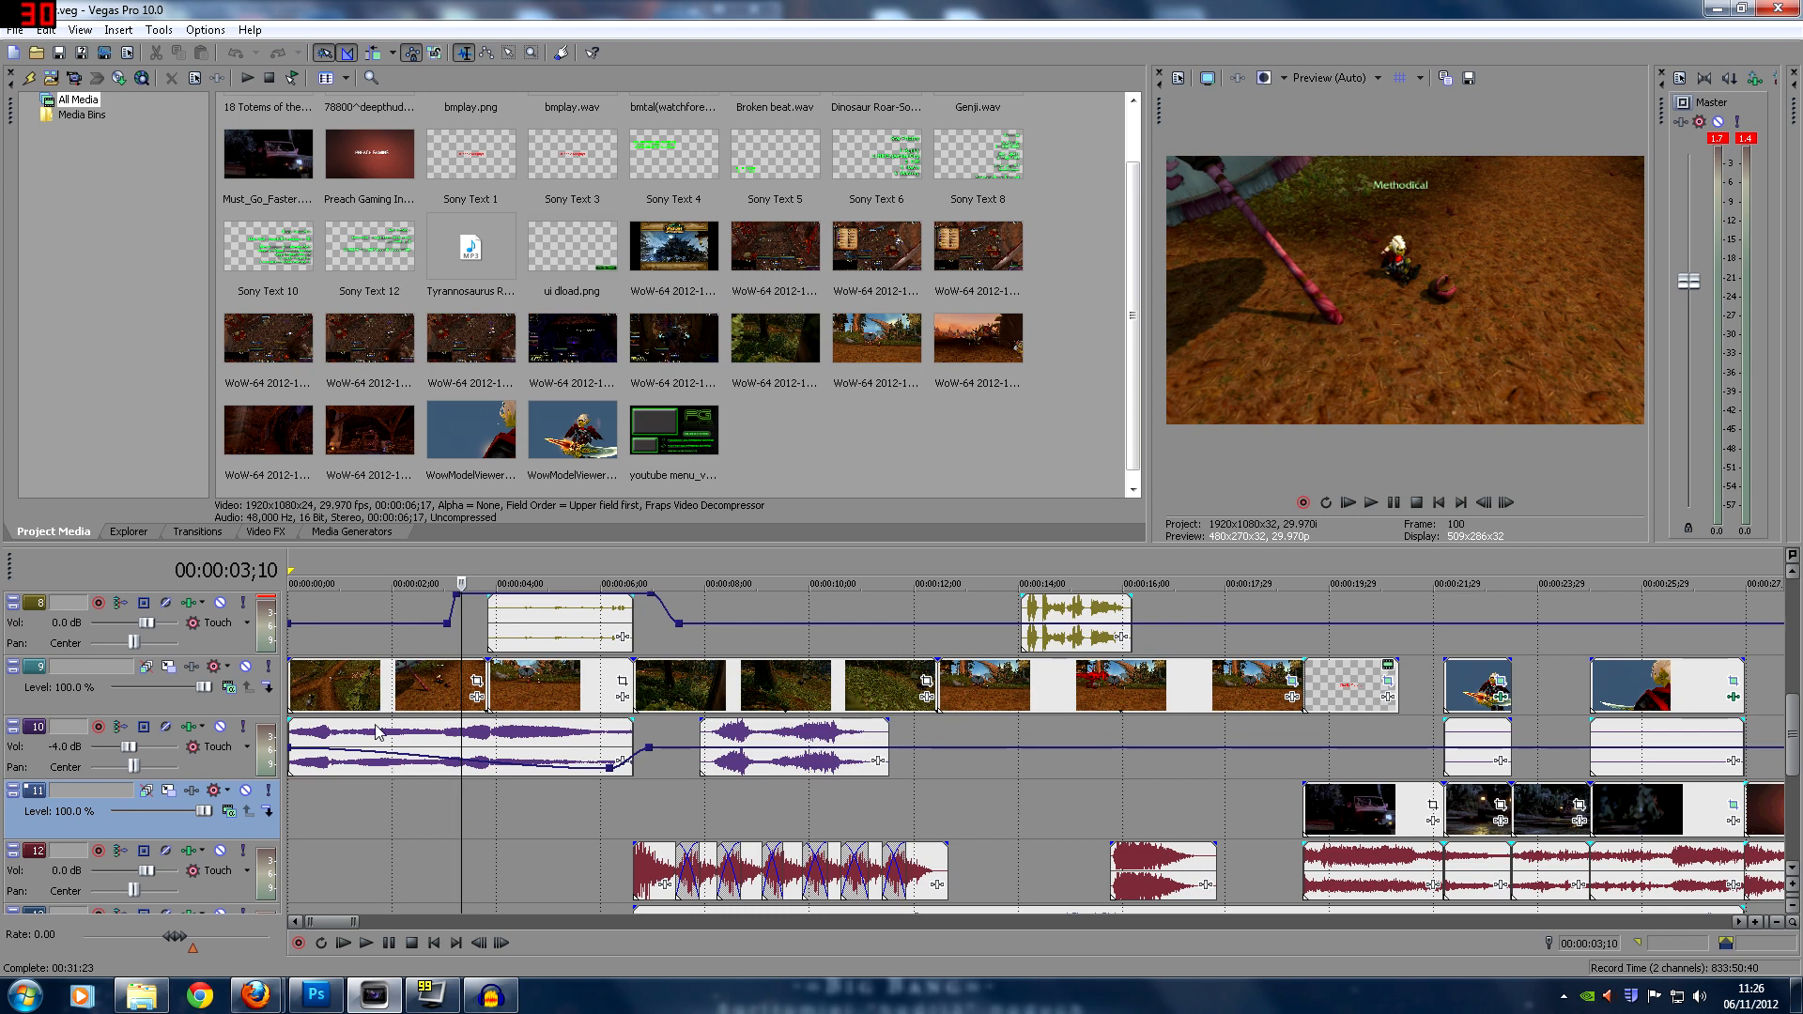
left_click(359, 695)
left_click(315, 698)
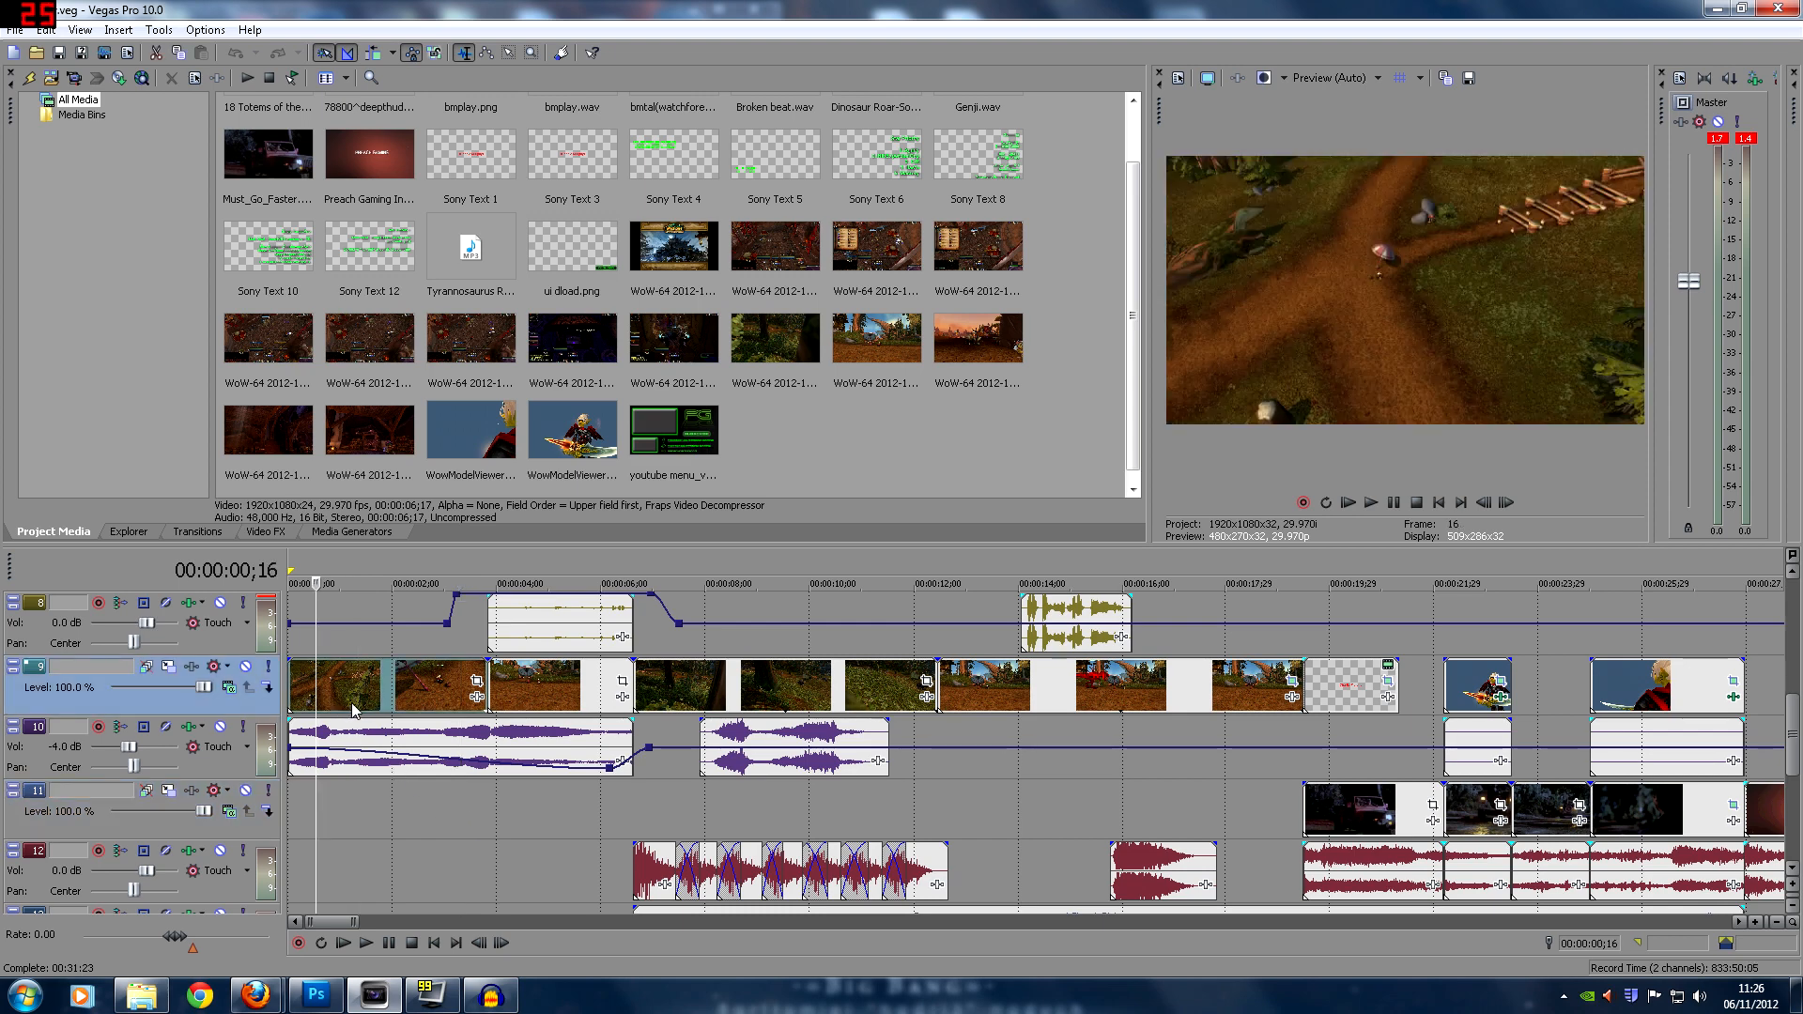
left_click(289, 696)
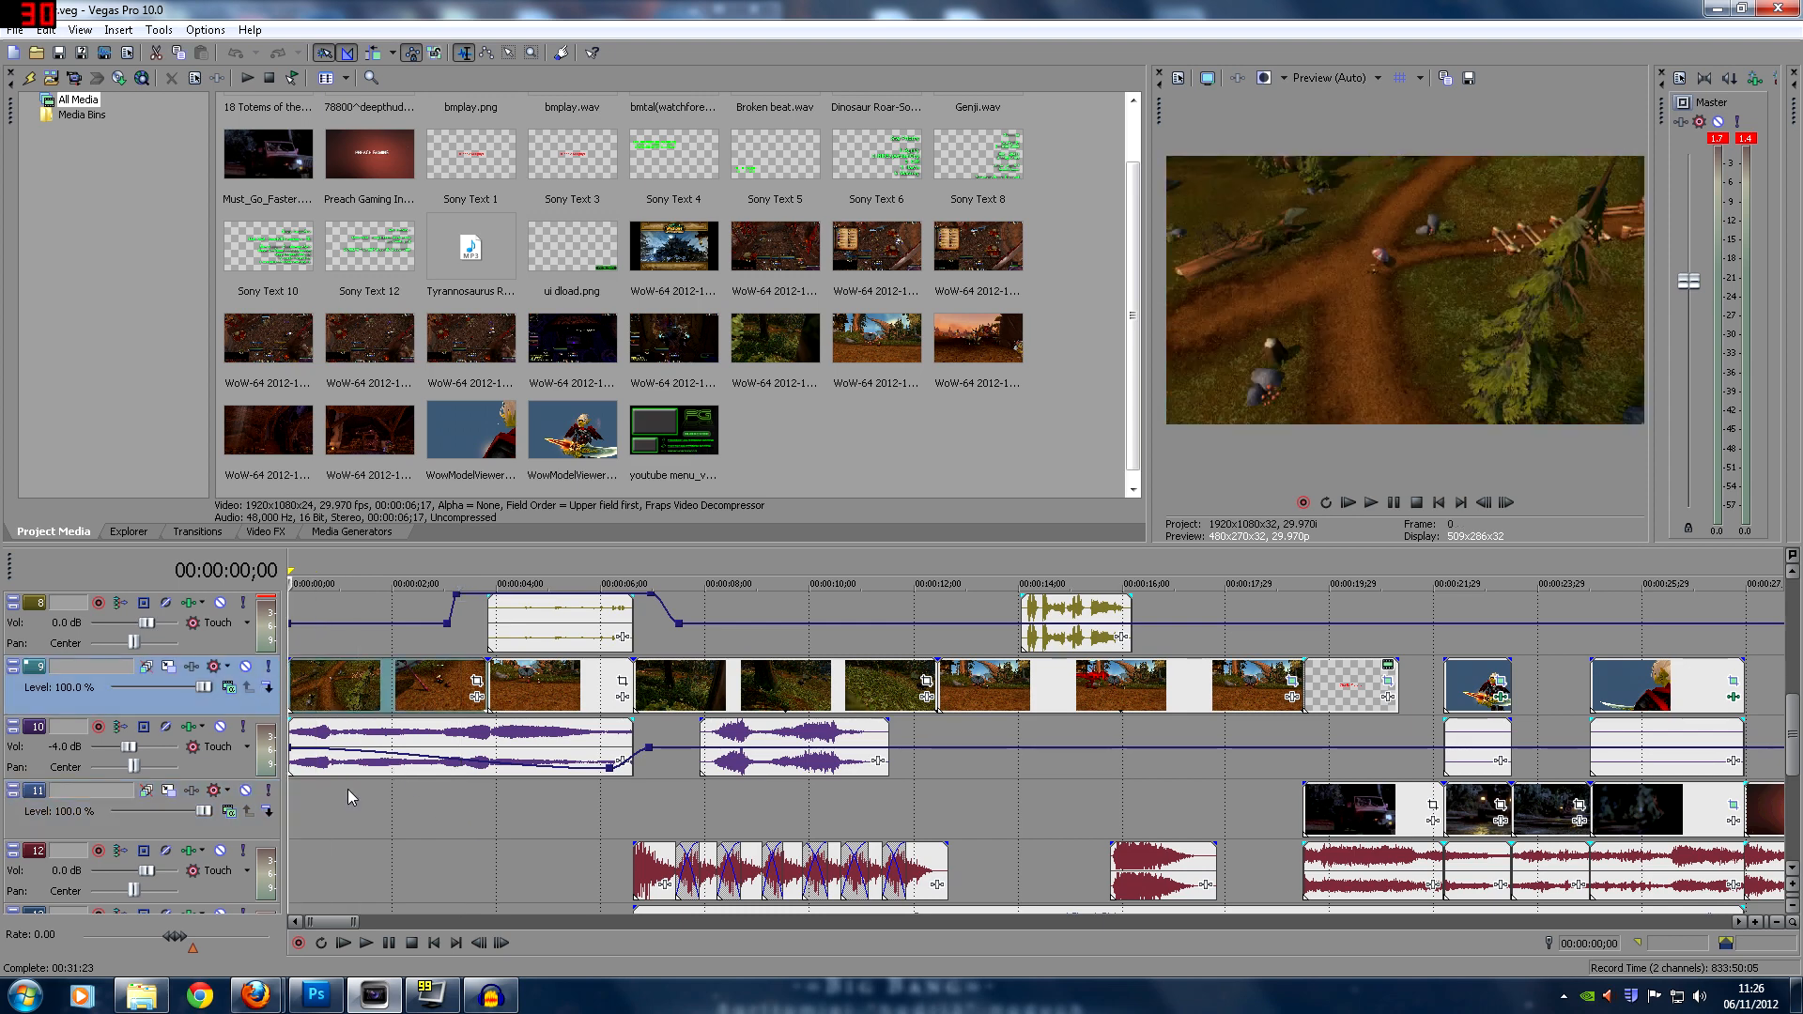
left_click(220, 726)
left_click(219, 603)
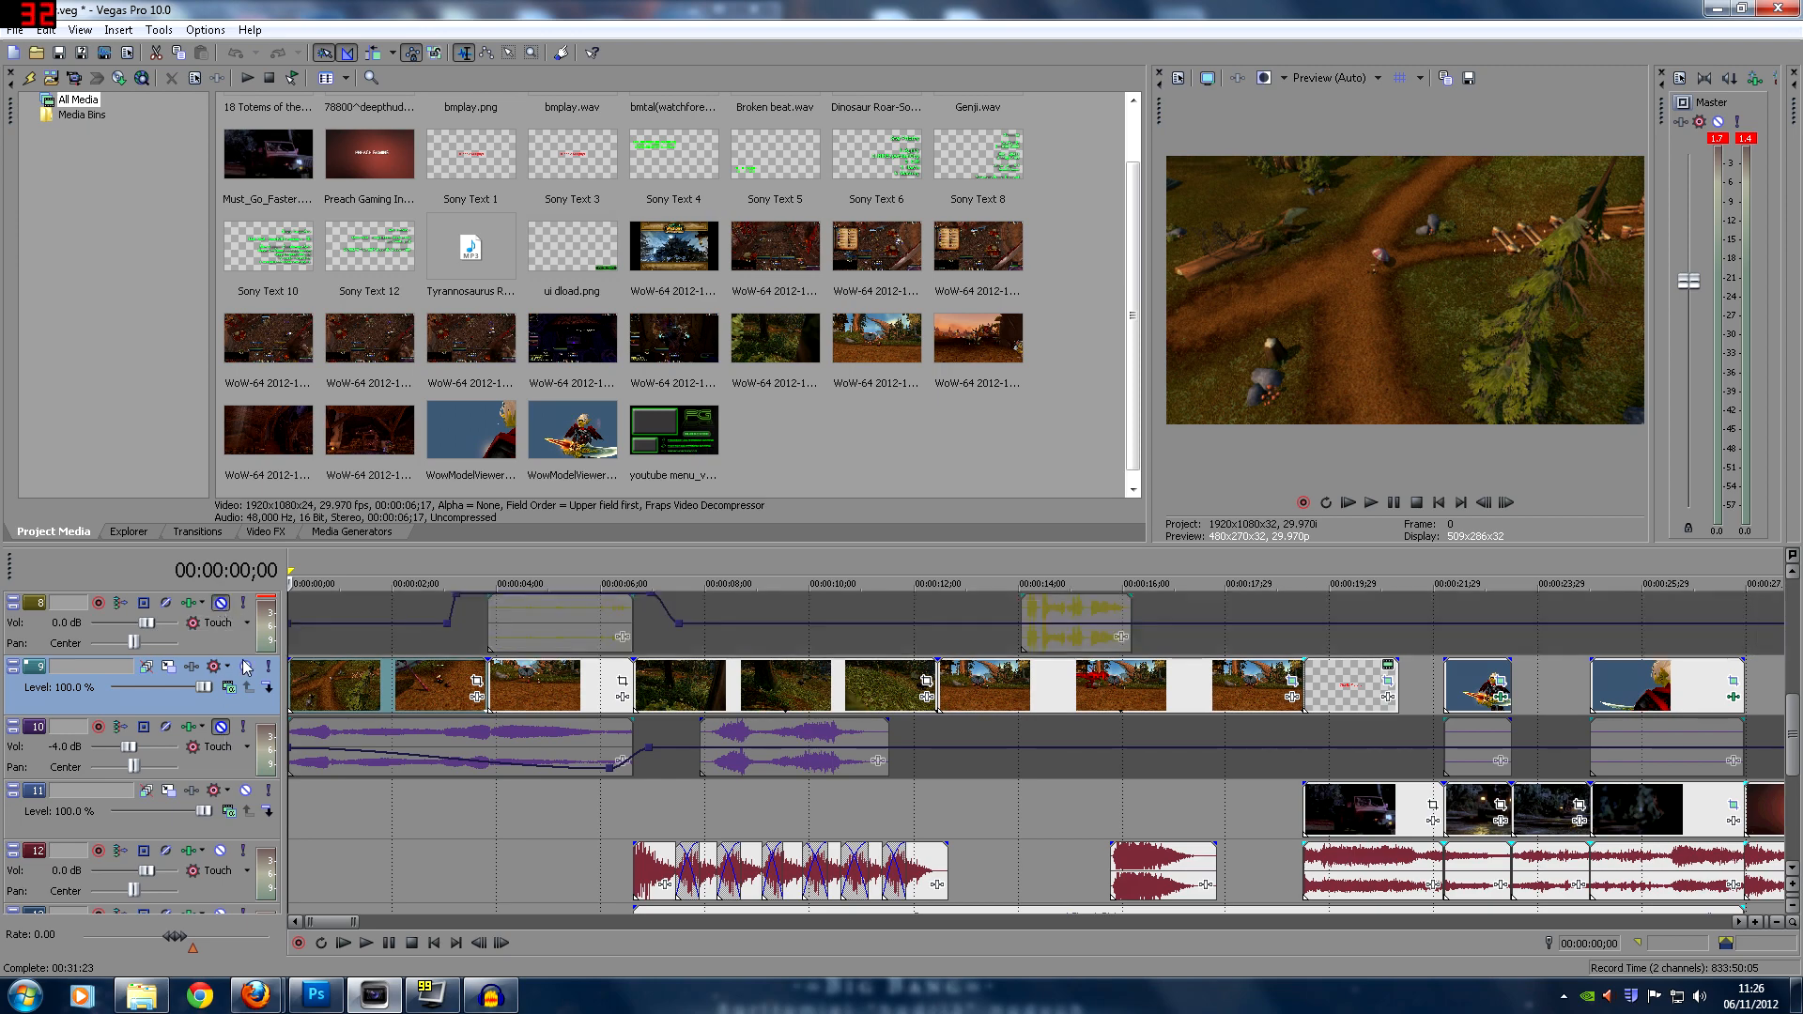
left_click(366, 943)
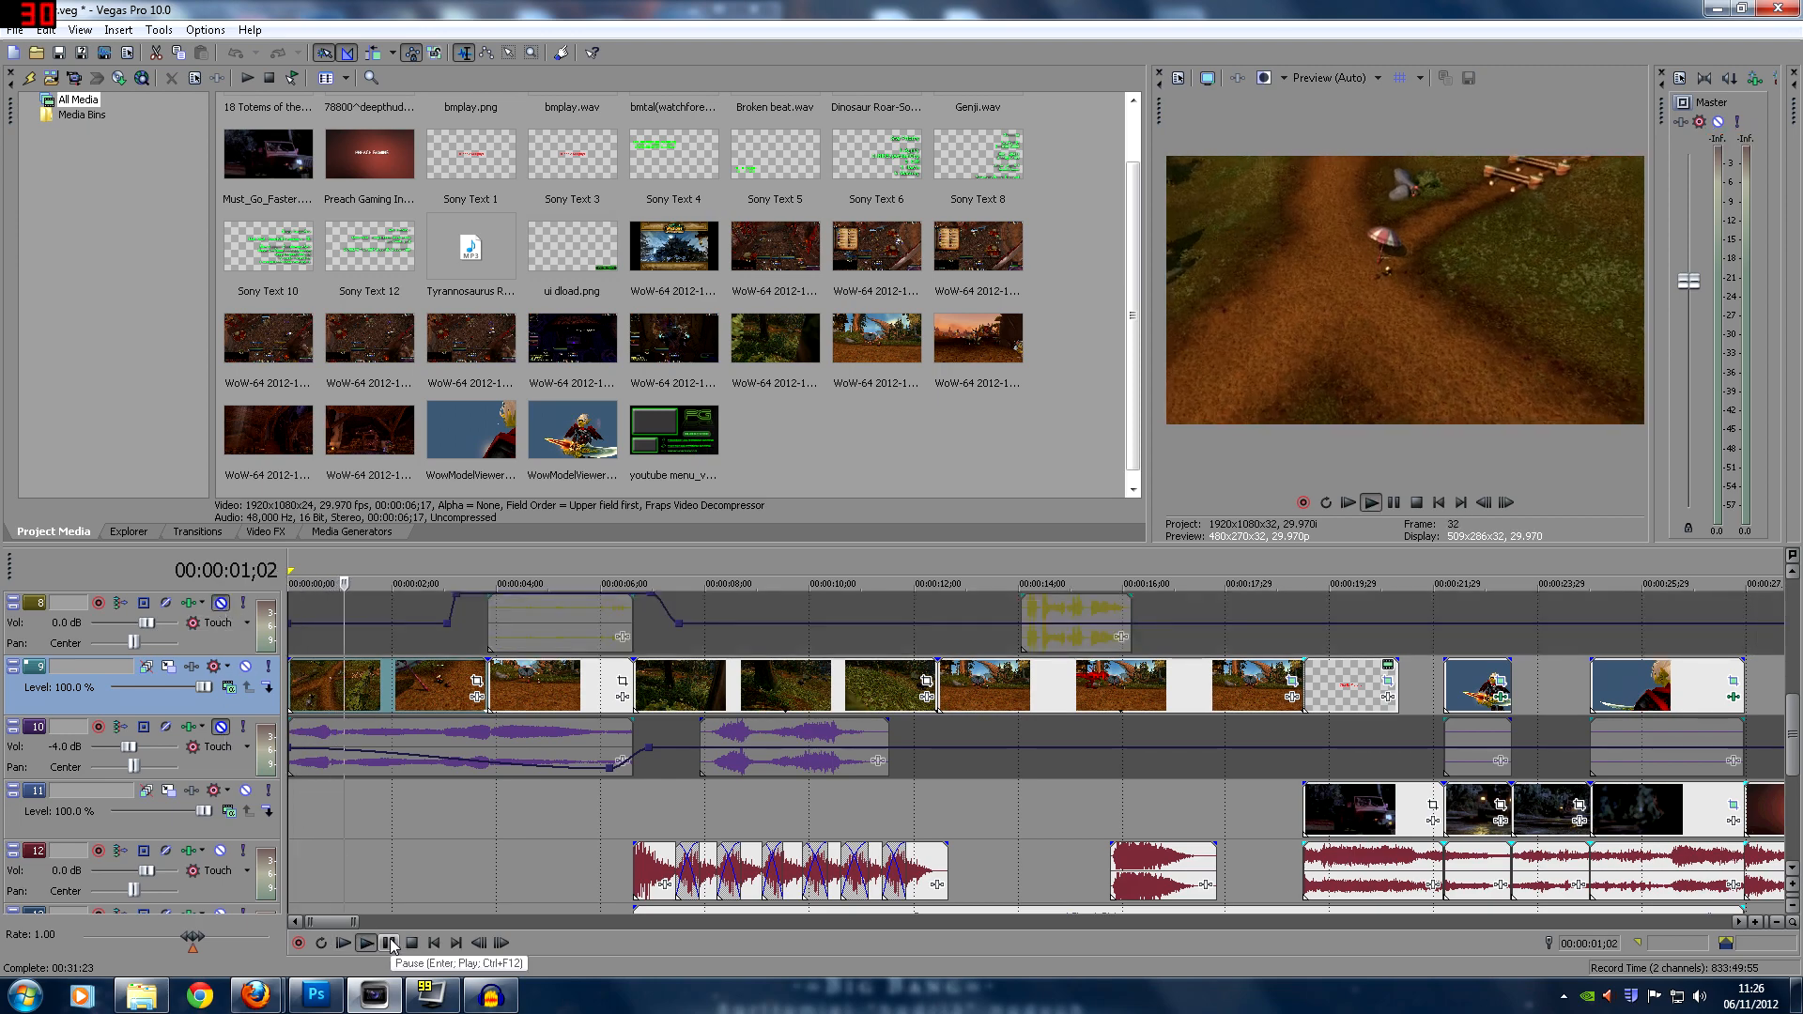
left_click(391, 942)
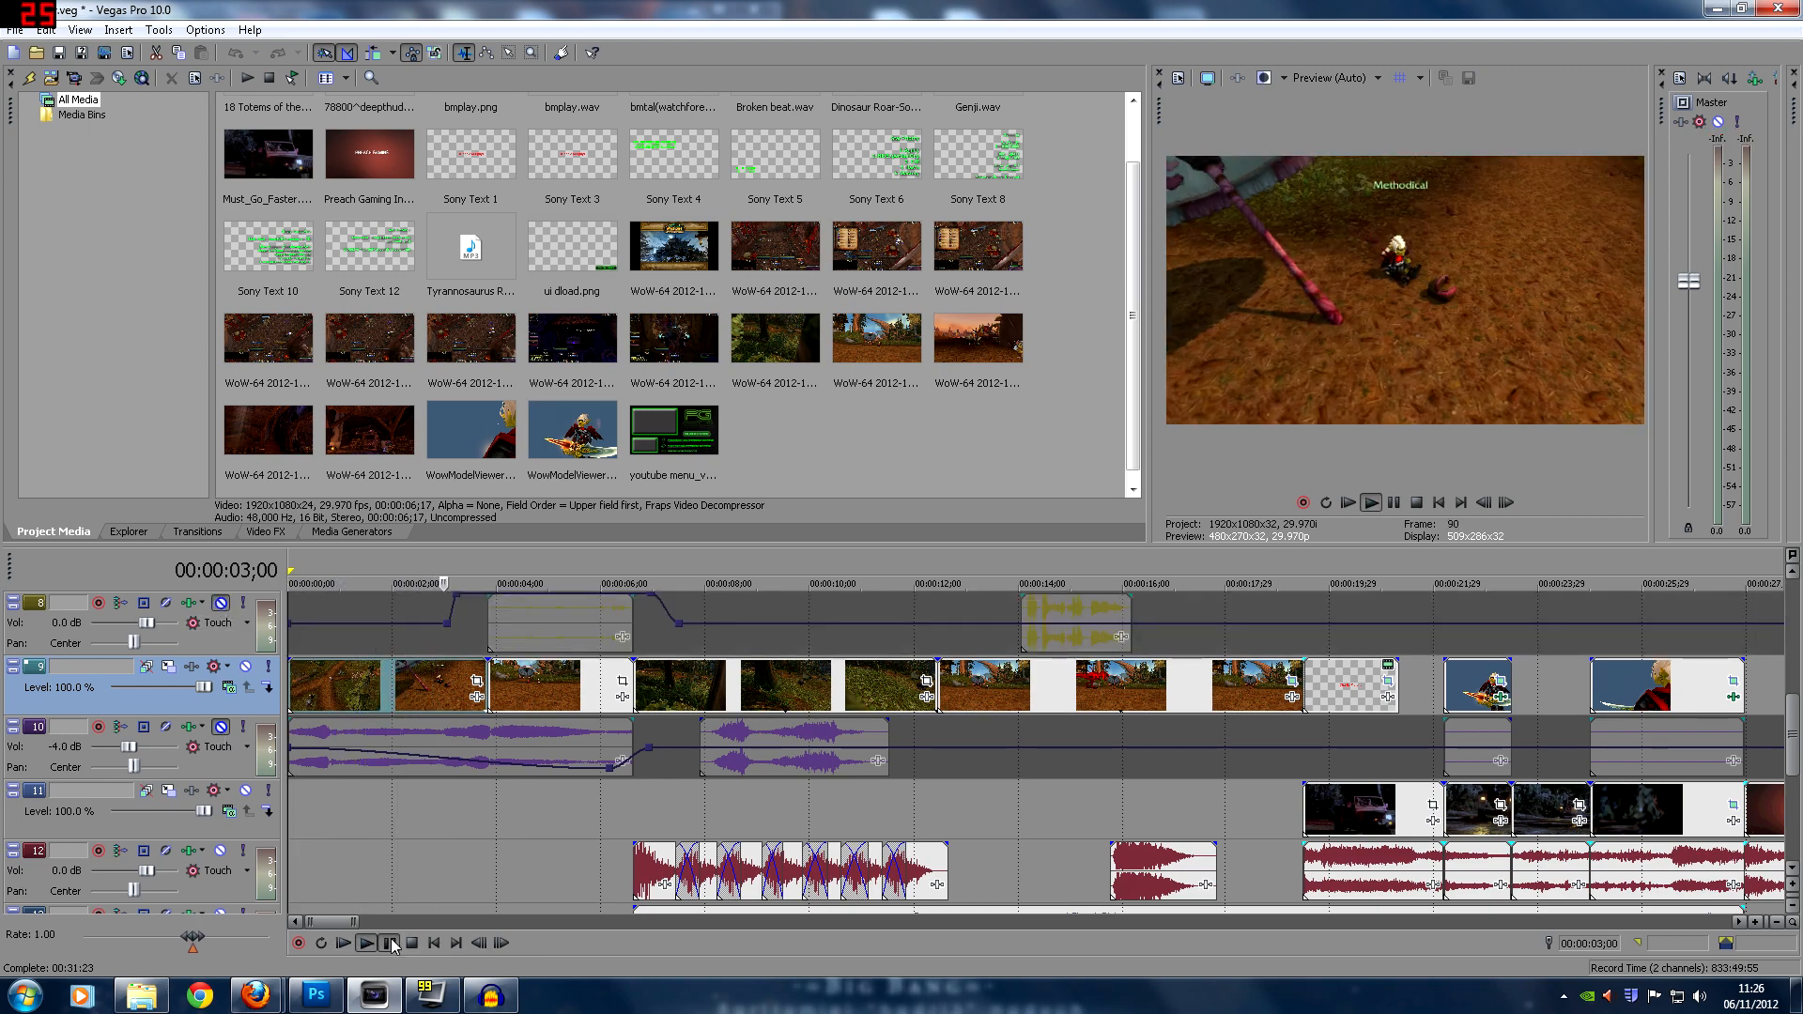
Compare the first two clips on track 9 and check the frame where the forest clip begins
left_click(367, 705)
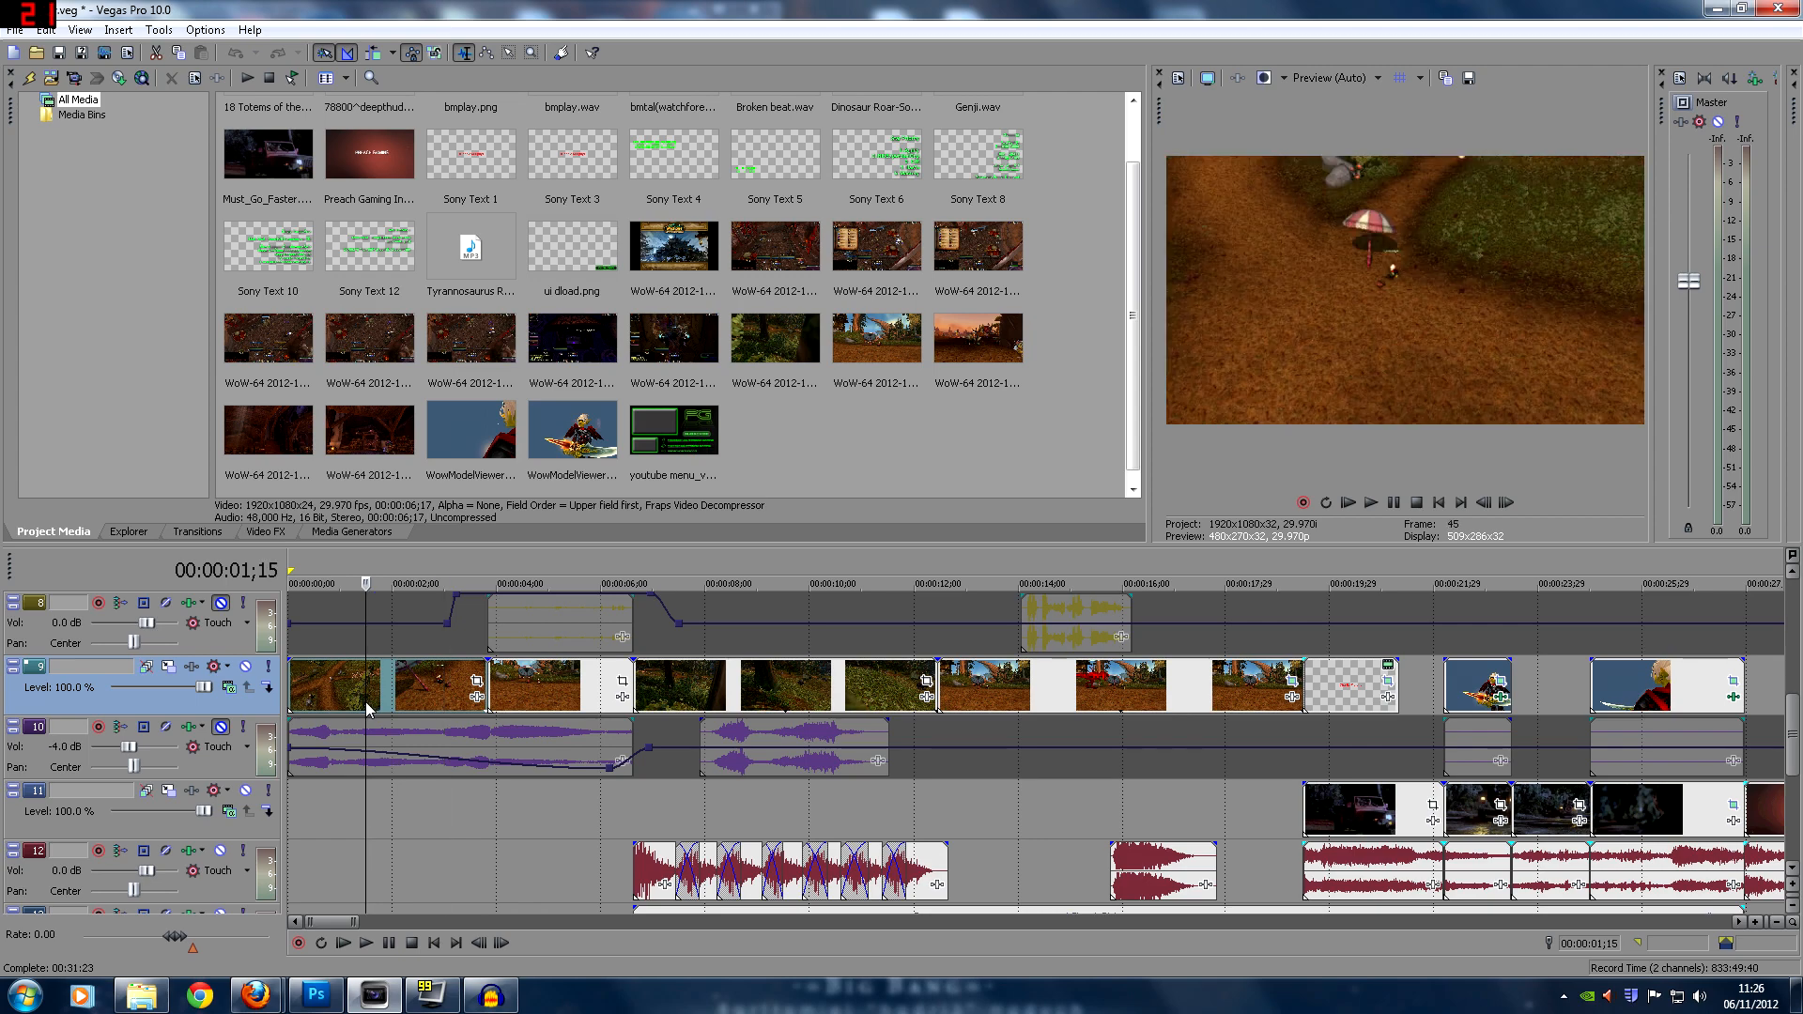
left_click(521, 686)
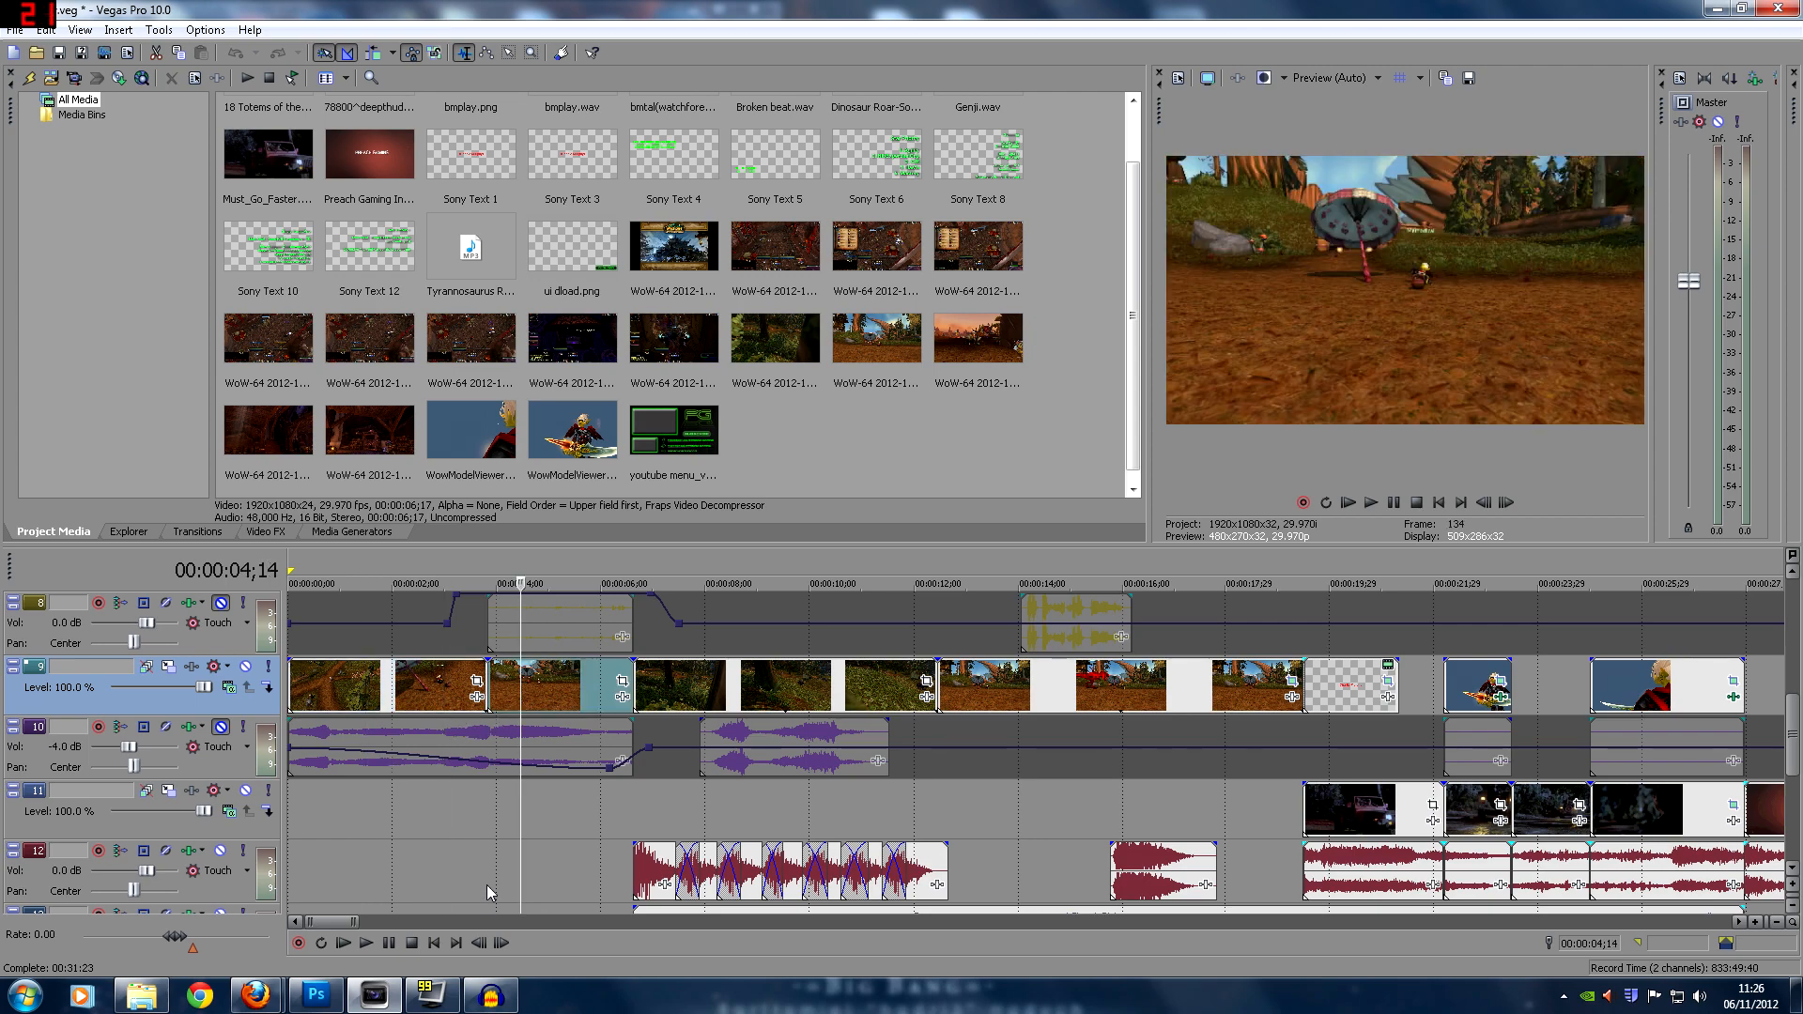
left_click(407, 693)
left_click(516, 683)
left_click(385, 685)
left_click(533, 683)
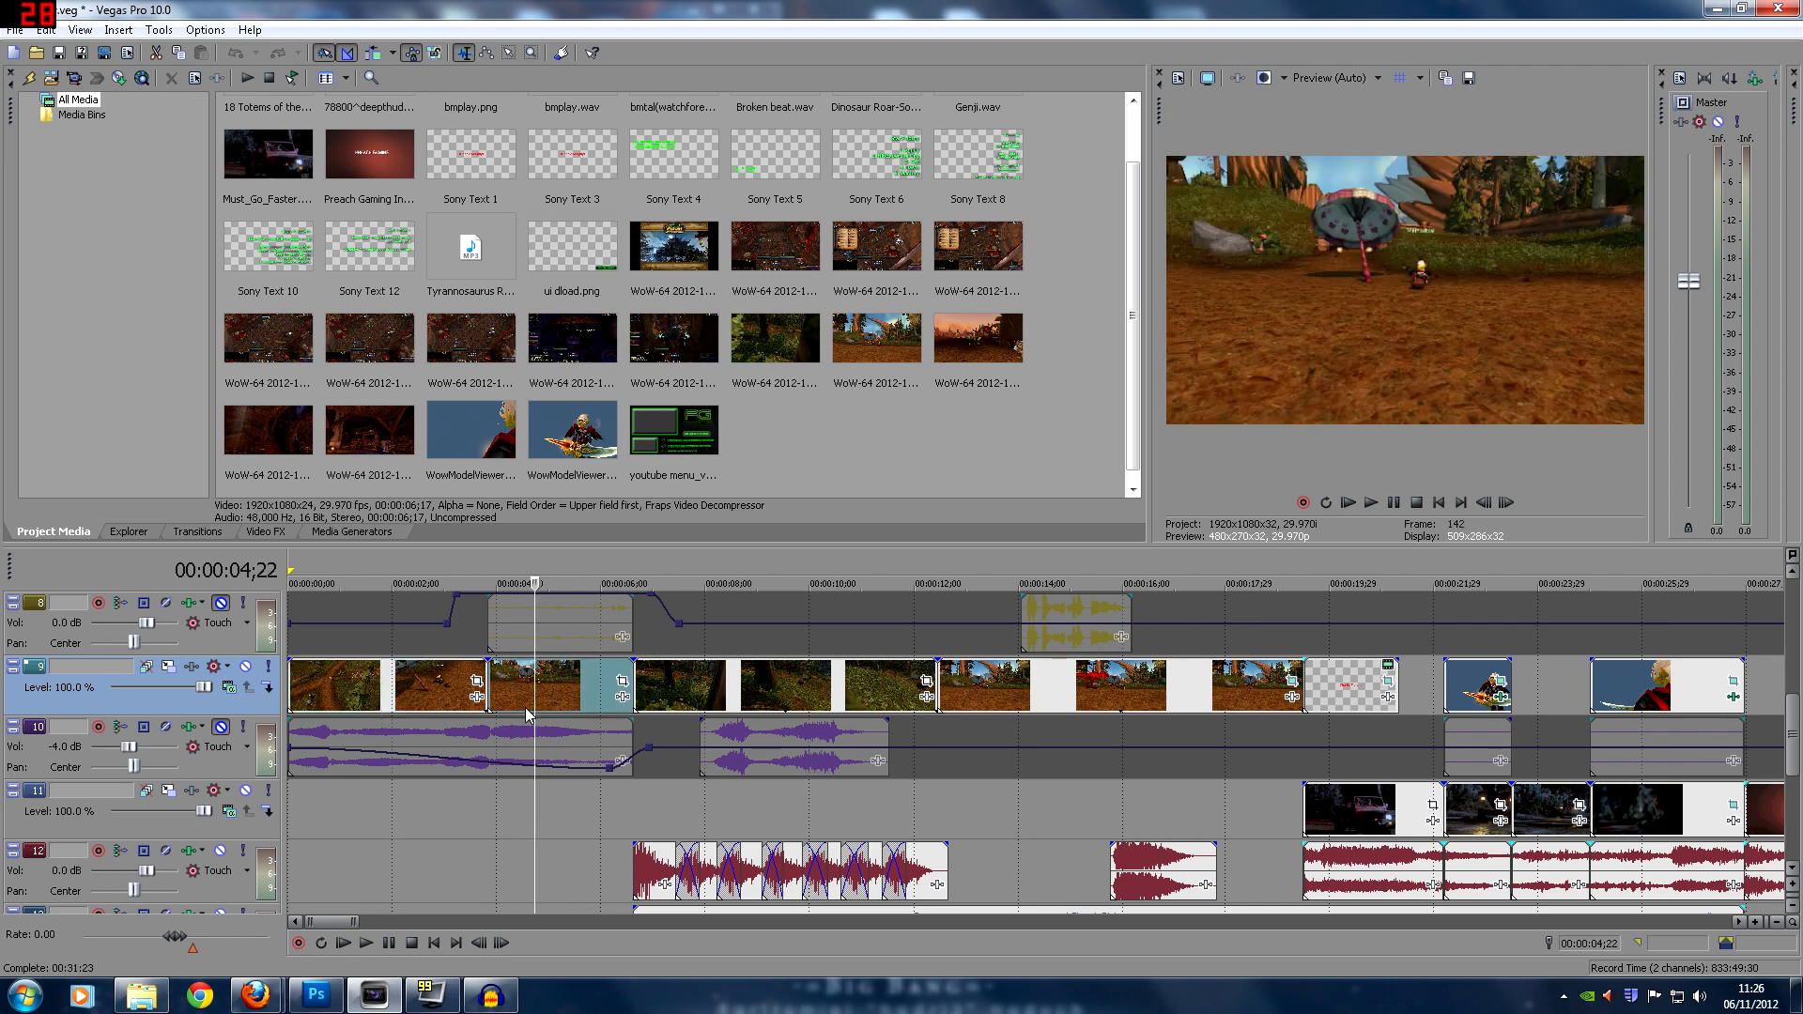
left_click(638, 673)
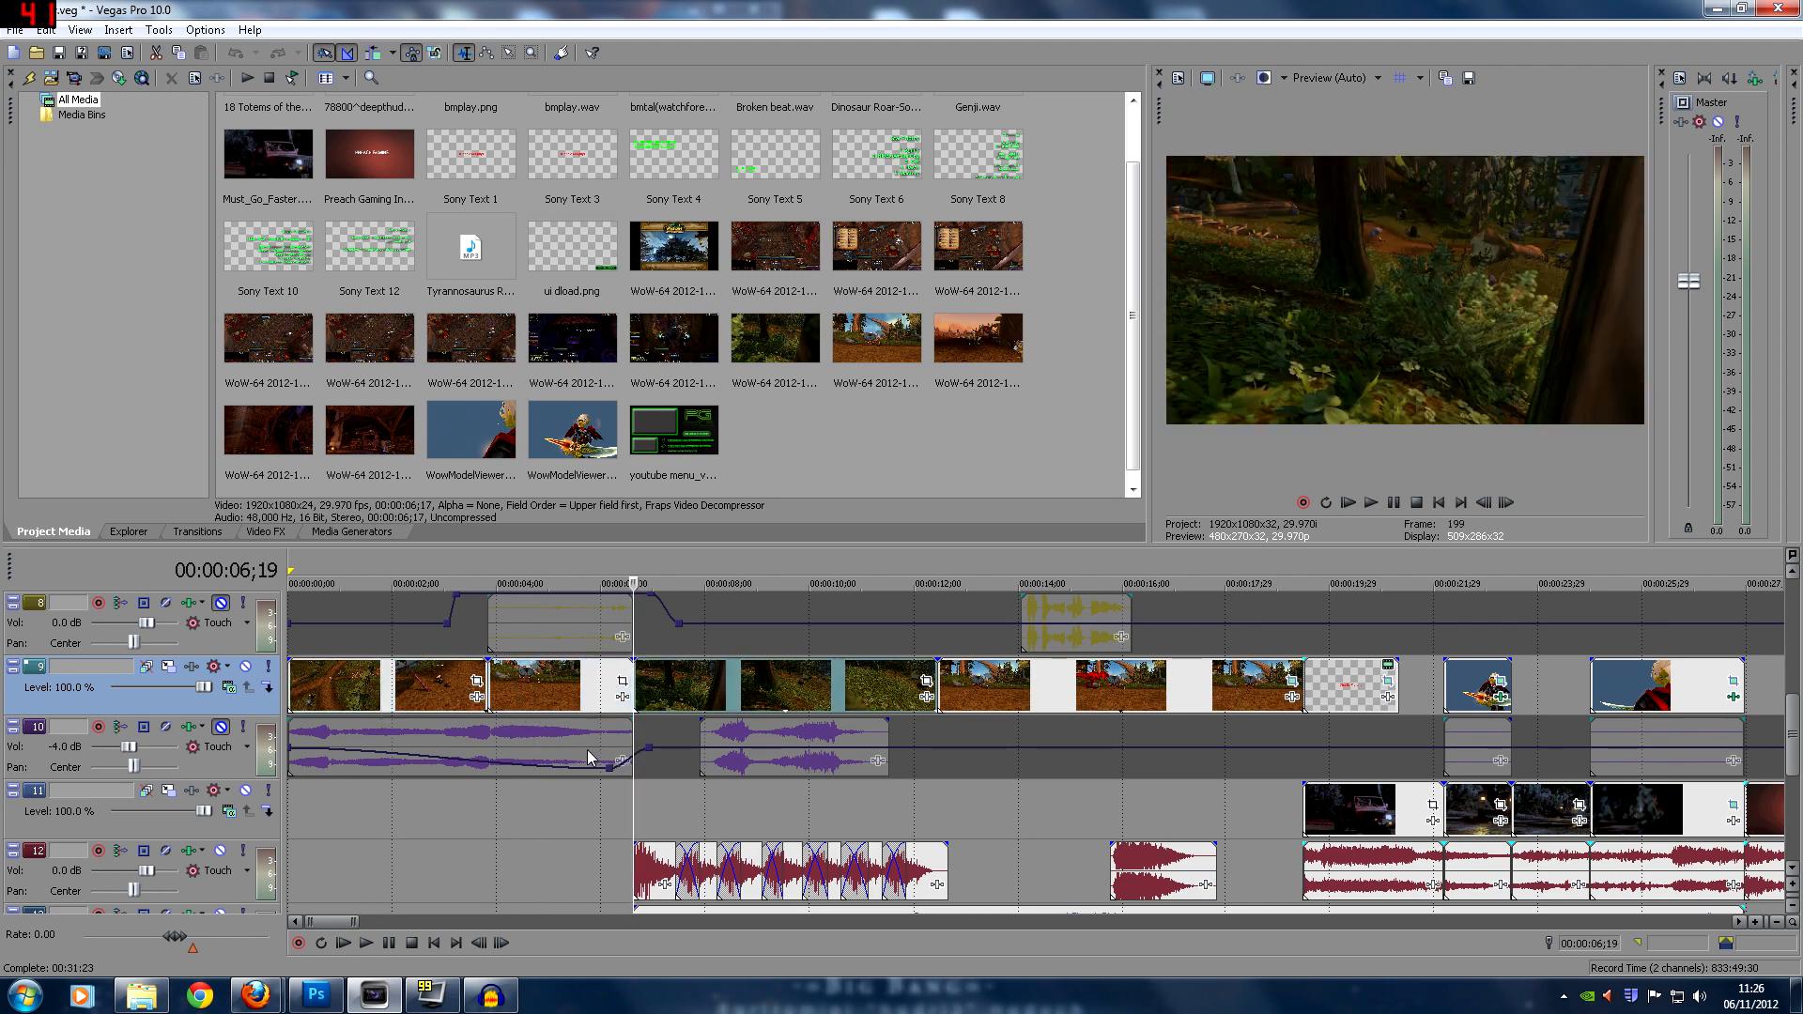
left_click(414, 685)
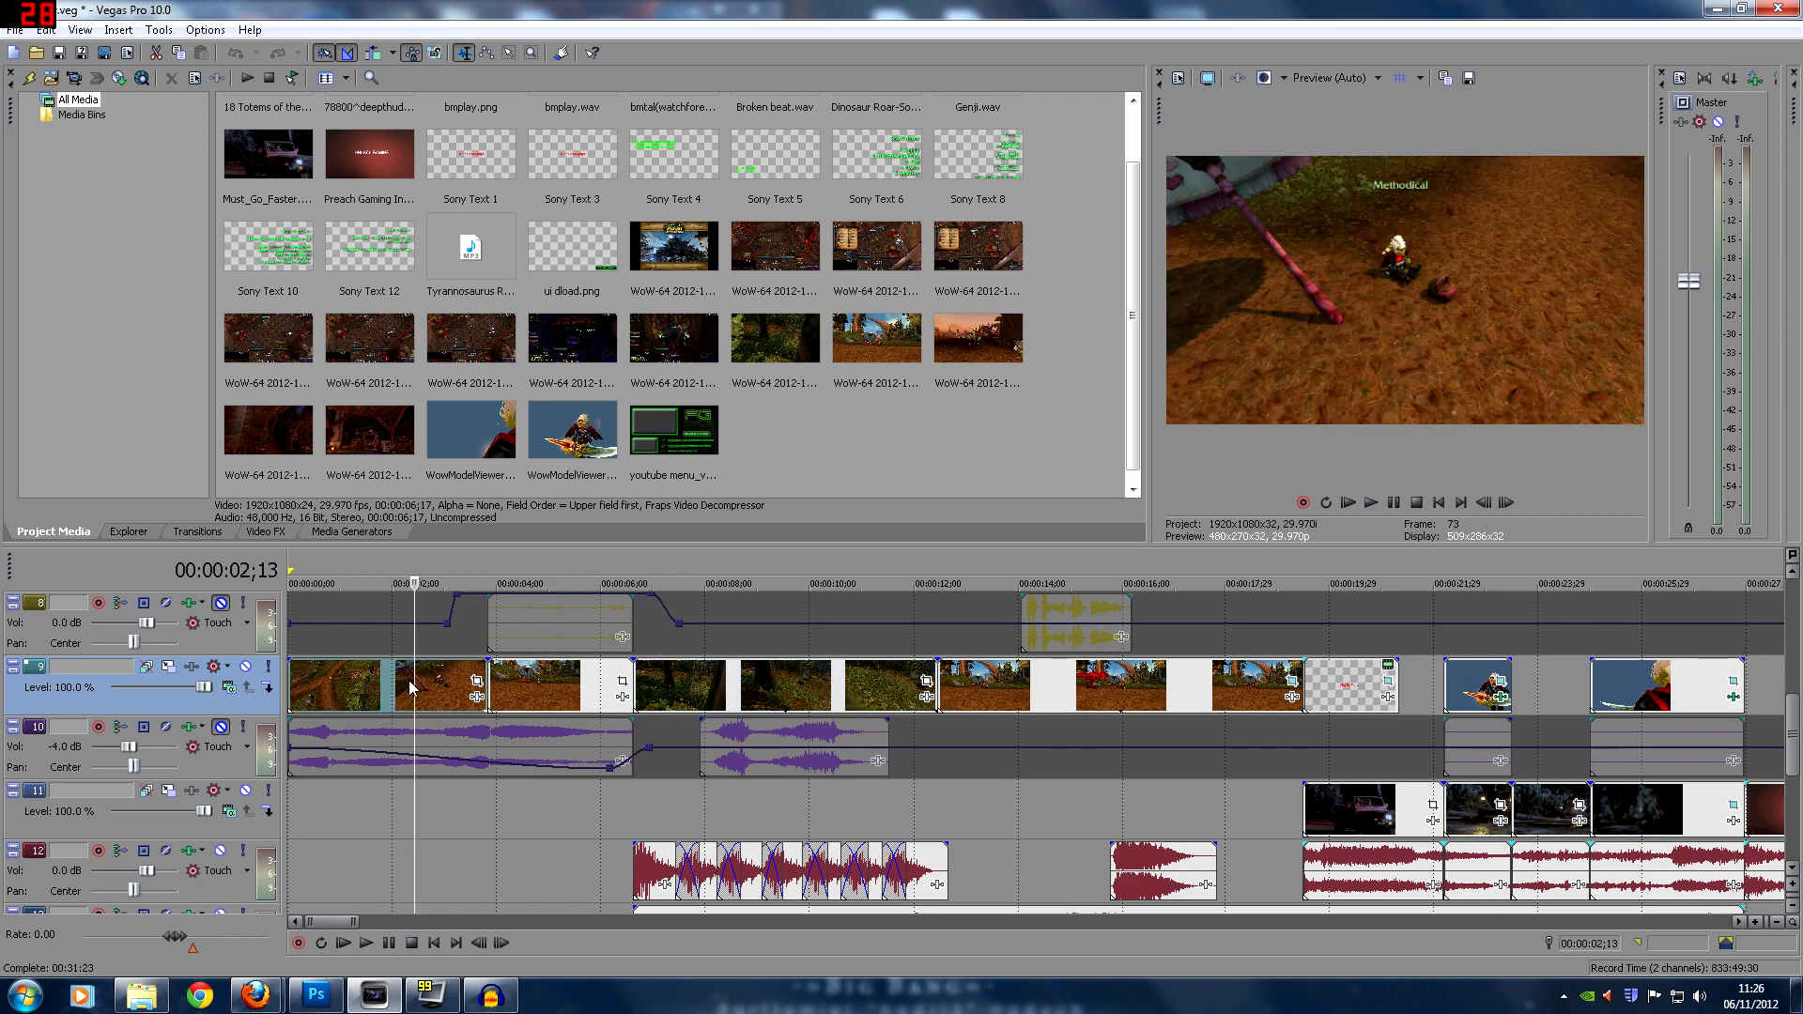
Preview the aerial and close-up shots of the opening clip on track 9 and locate the cut to the second clip
left_click(334, 688)
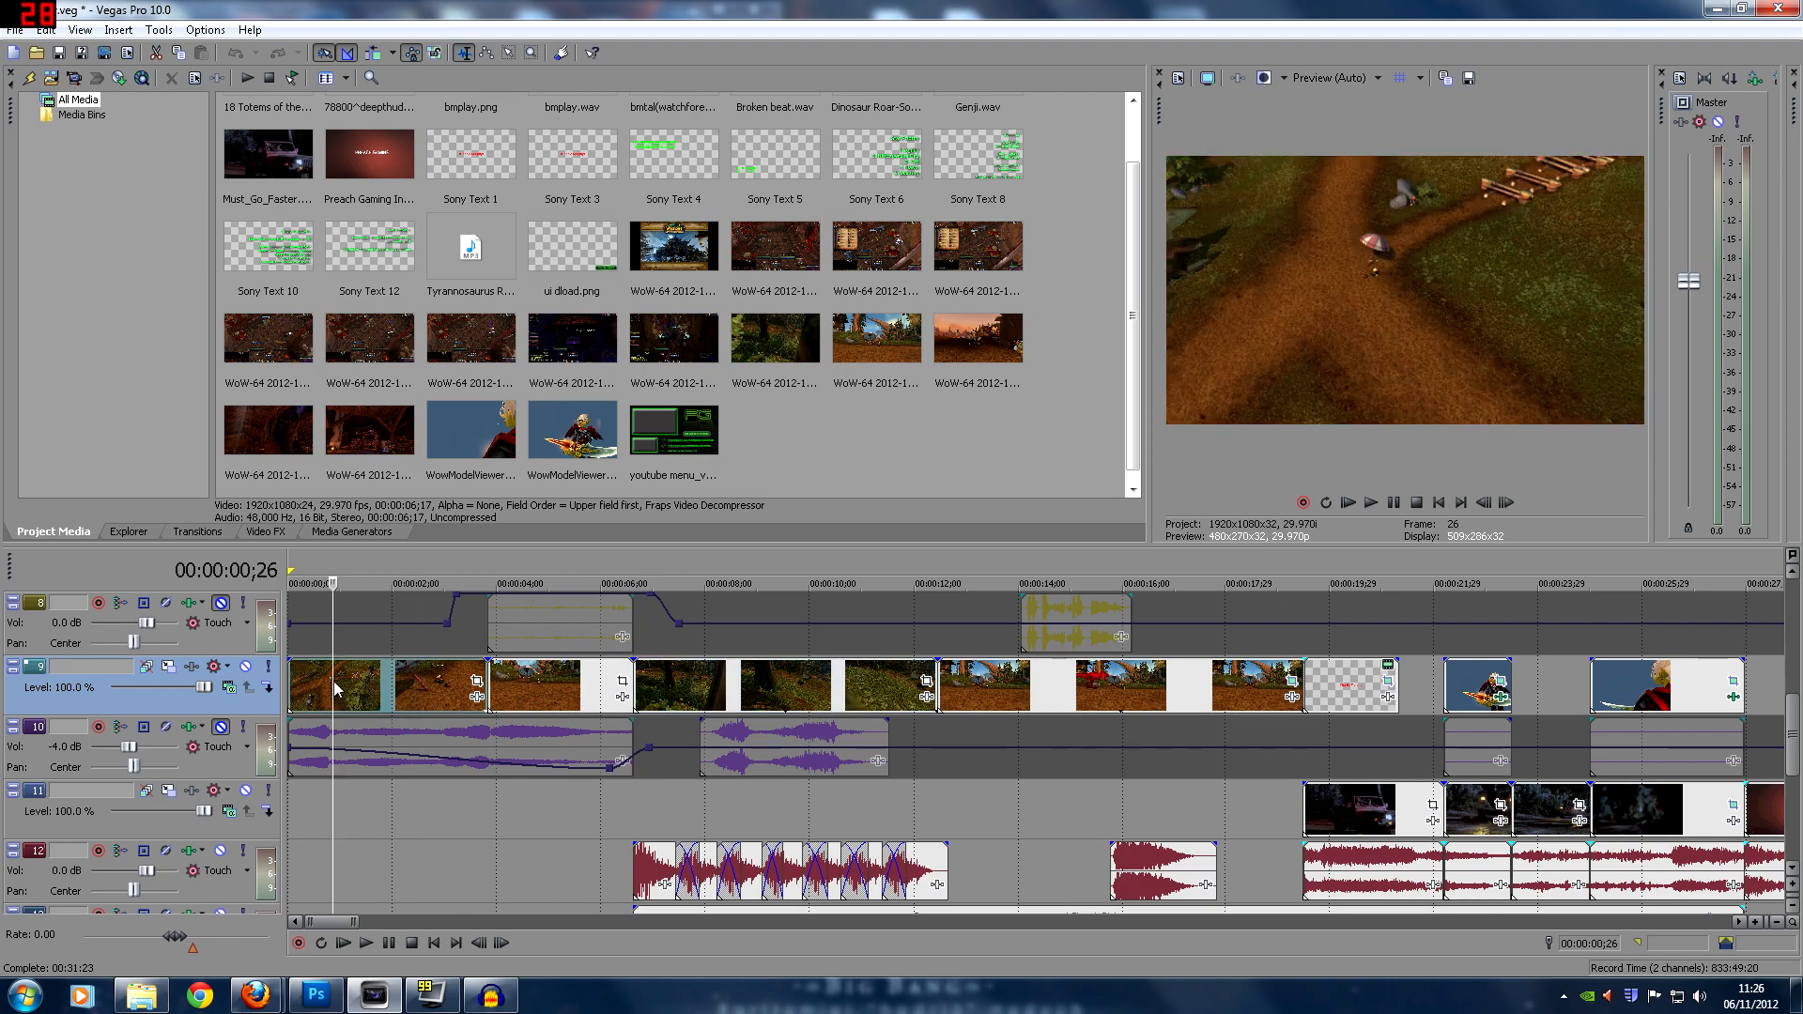
left_click(402, 689)
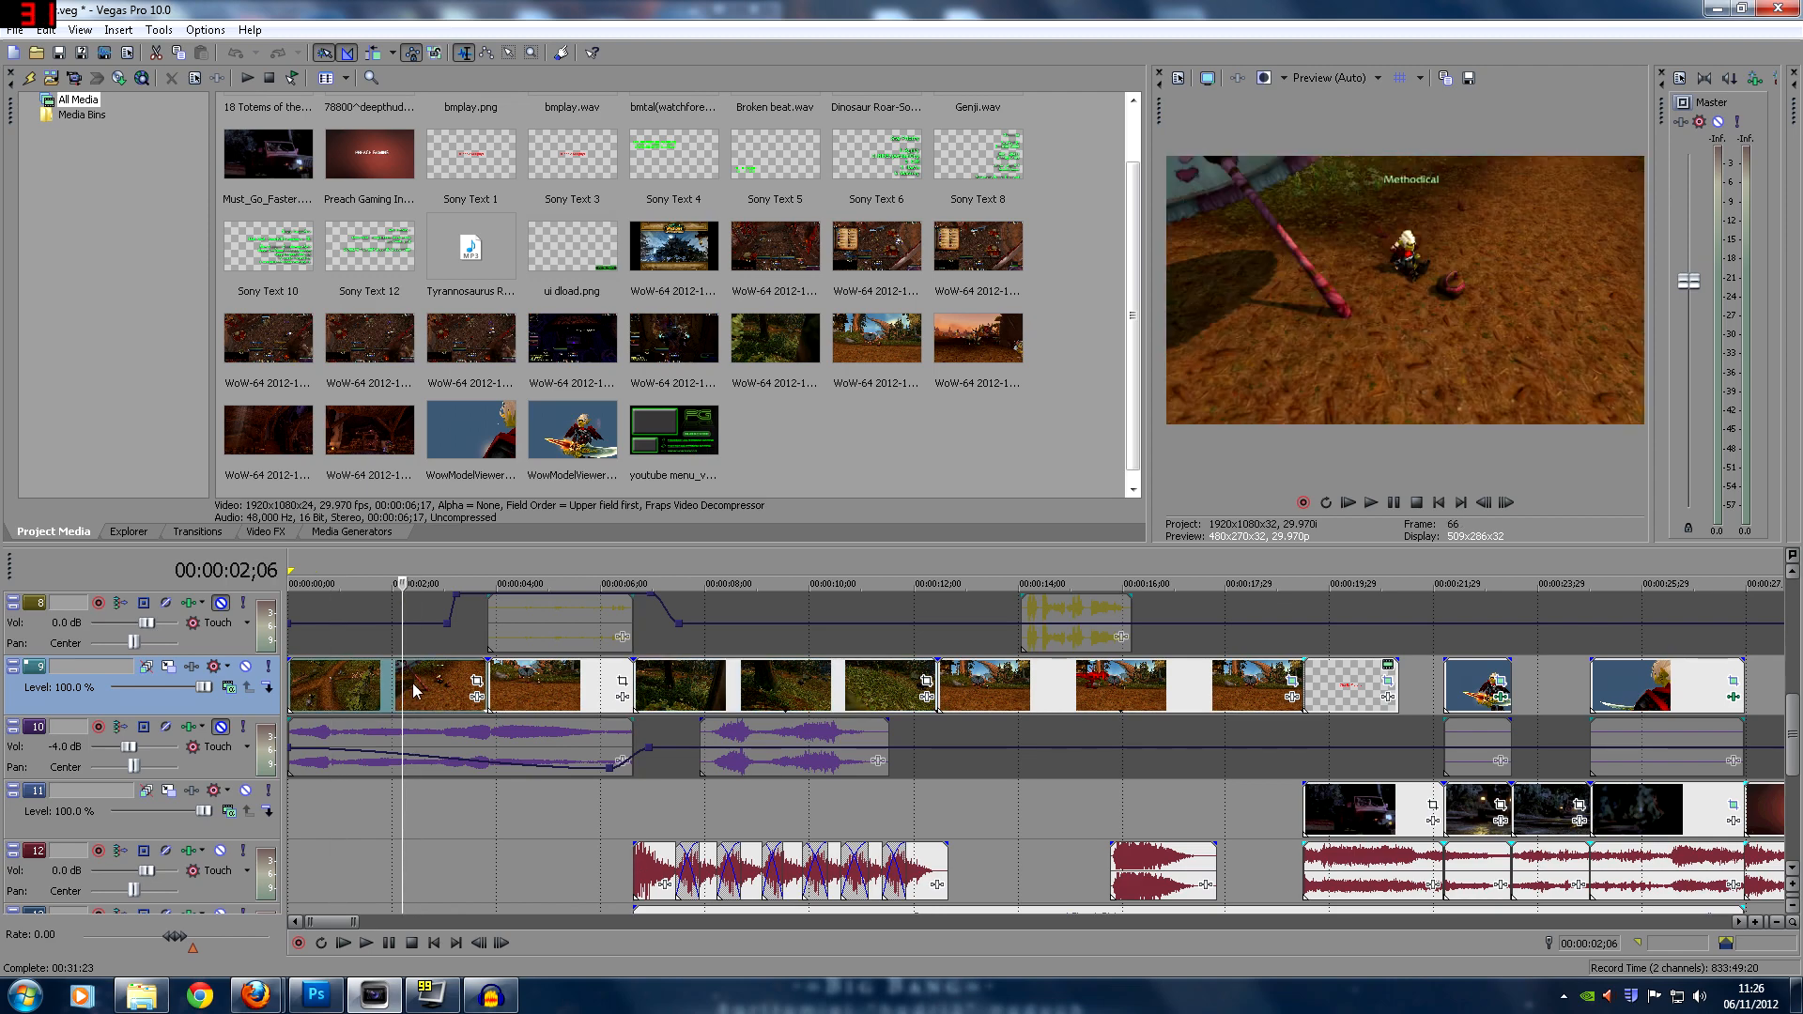
left_click(523, 701)
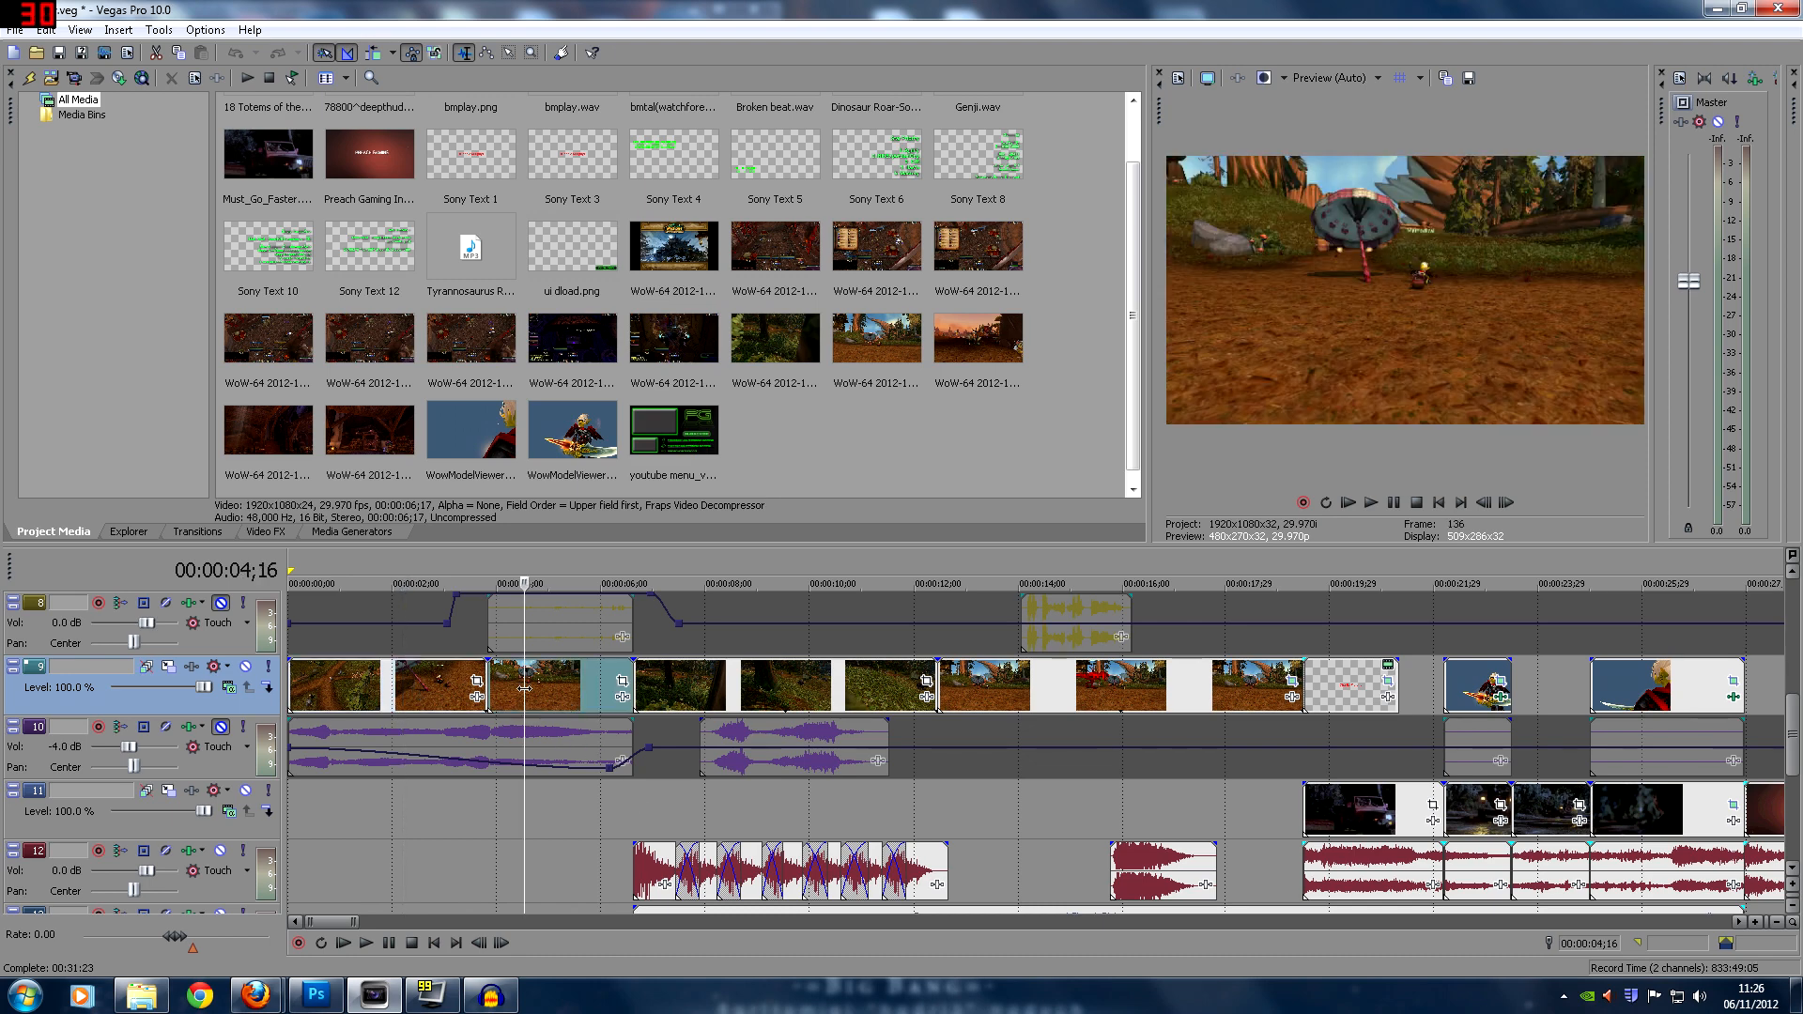
left_click(484, 673)
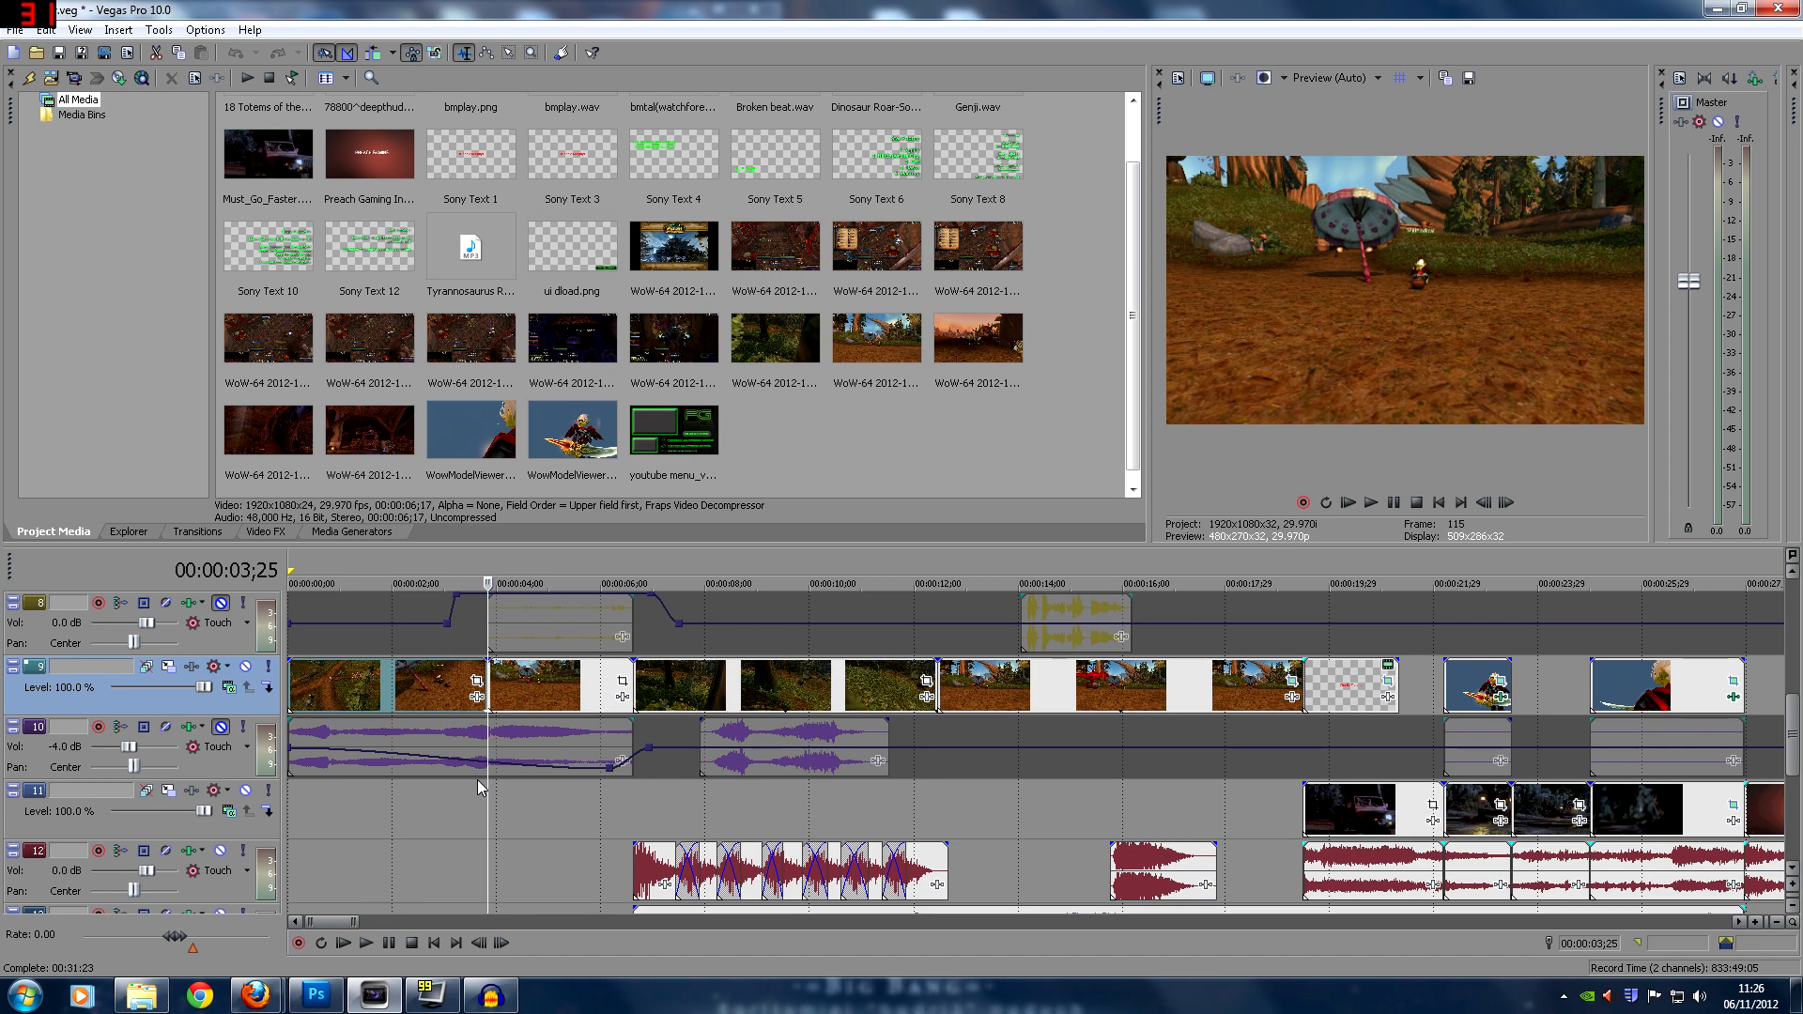
scroll(523, 747, "down", 2)
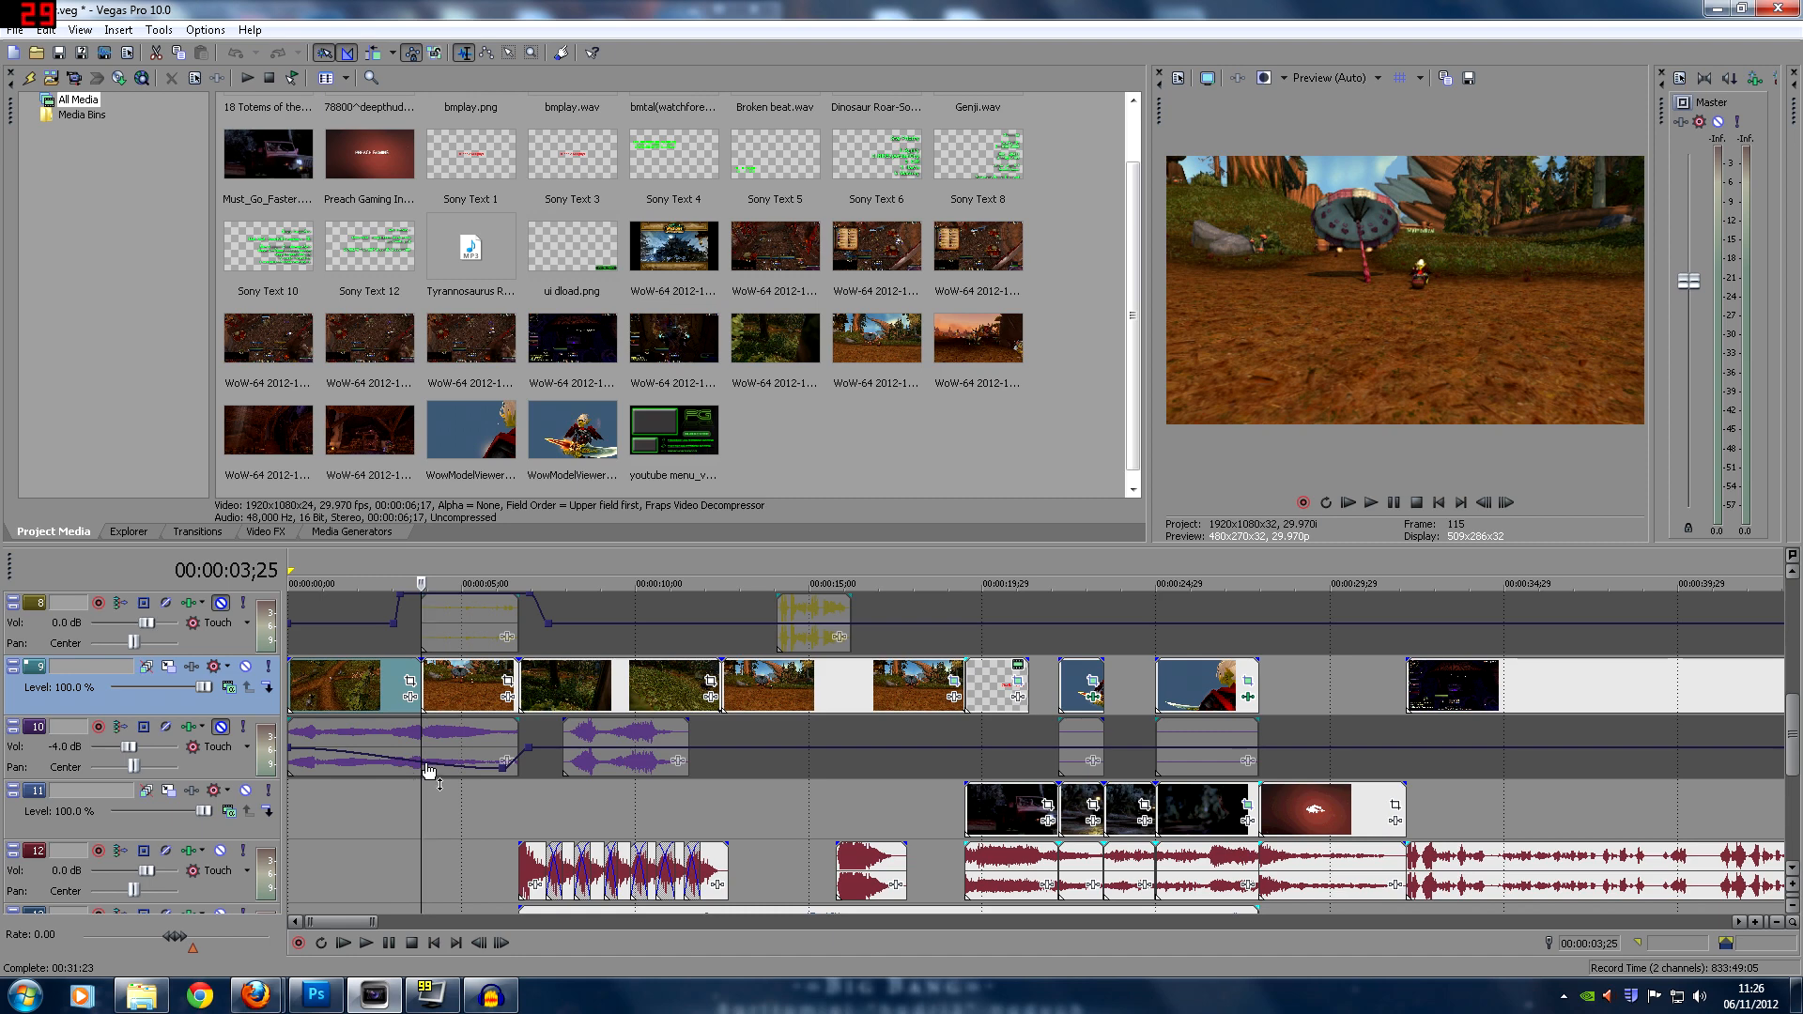
scroll(441, 753, "up", 3)
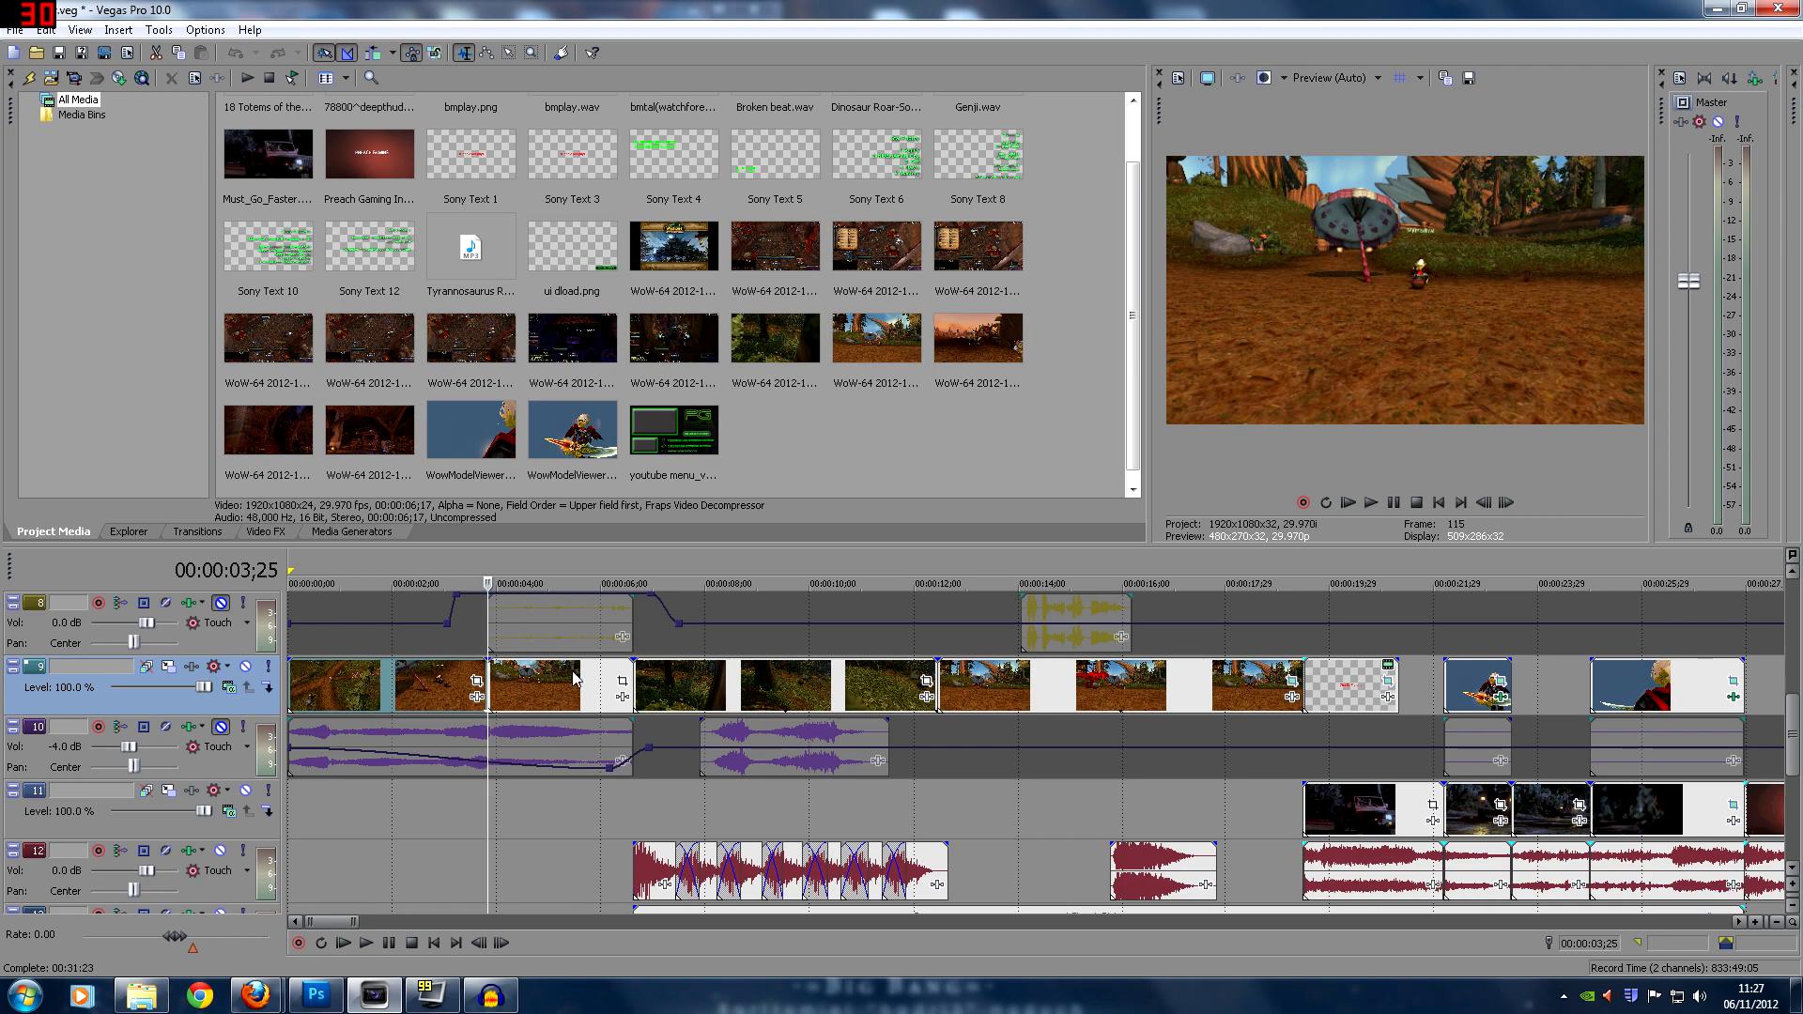
Review the opening clip again from its aerial view to its close-up and compare it with the second clip's parasol shot
mouse_move(488, 687)
left_mouse_down()
mouse_move(310, 698)
mouse_move(458, 681)
left_mouse_up()
left_click(329, 694)
left_click(415, 689)
left_click(440, 703)
left_click(555, 678)
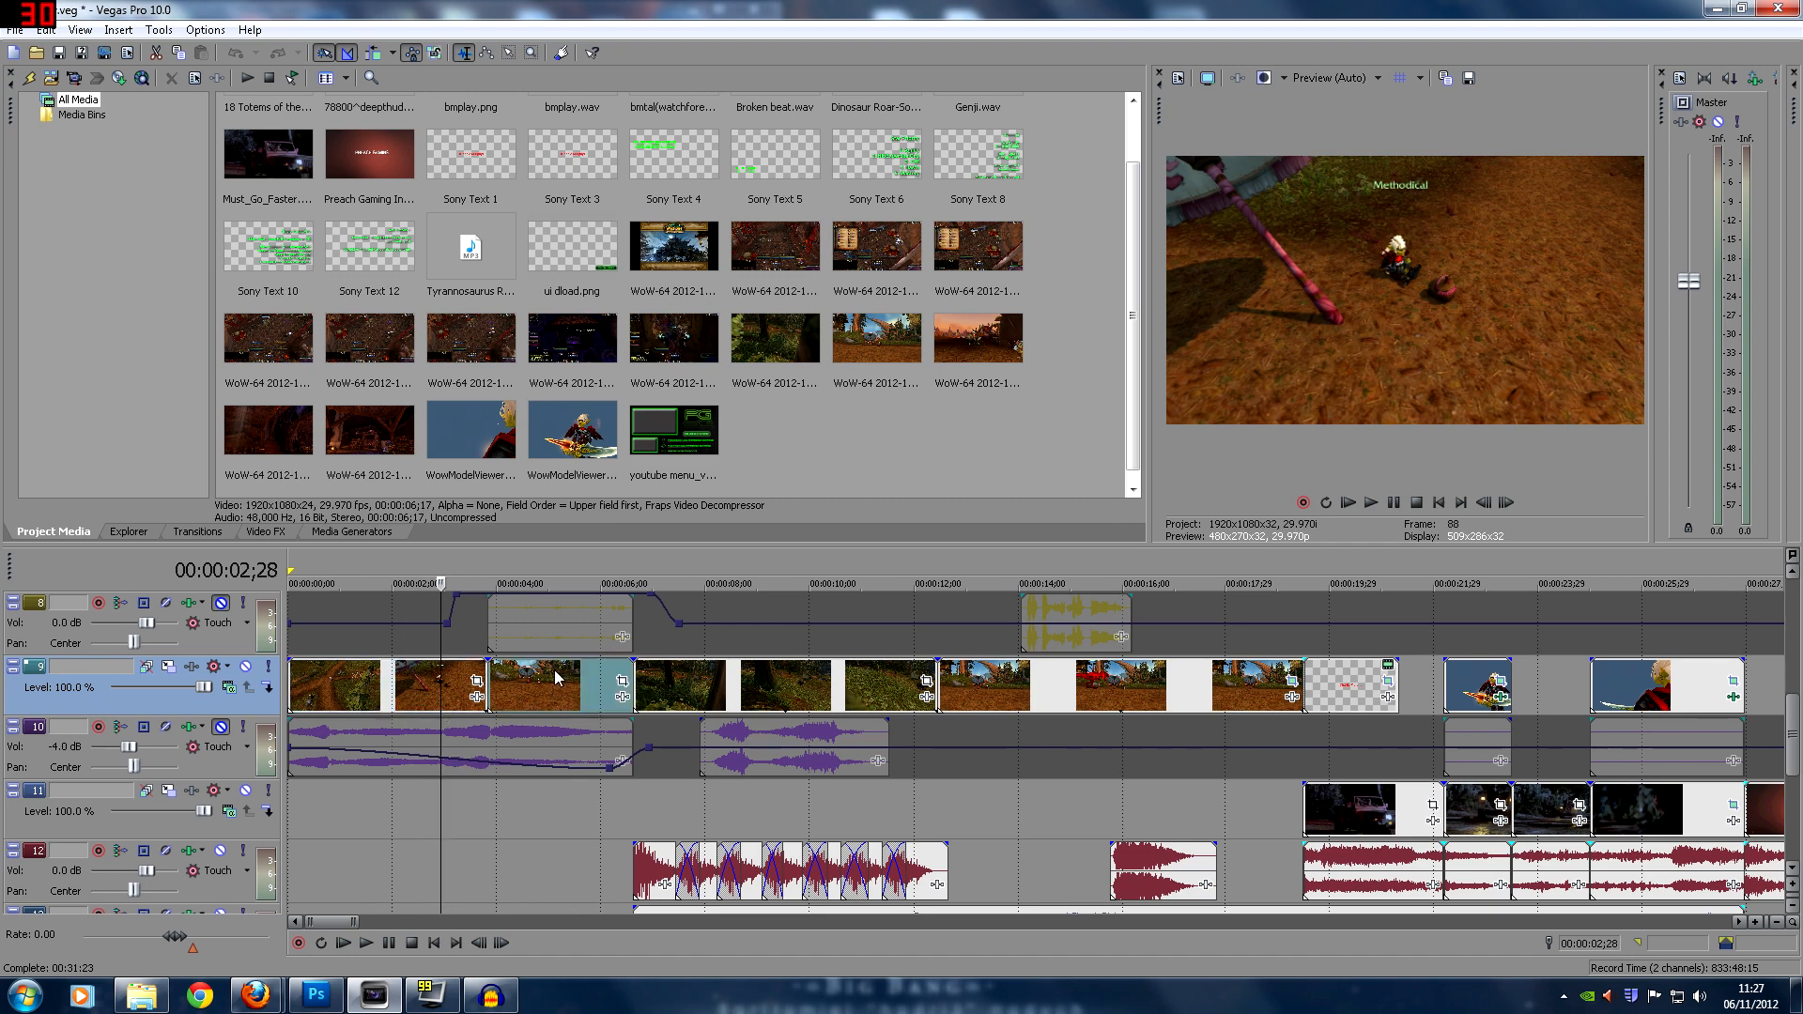
left_click(555, 678)
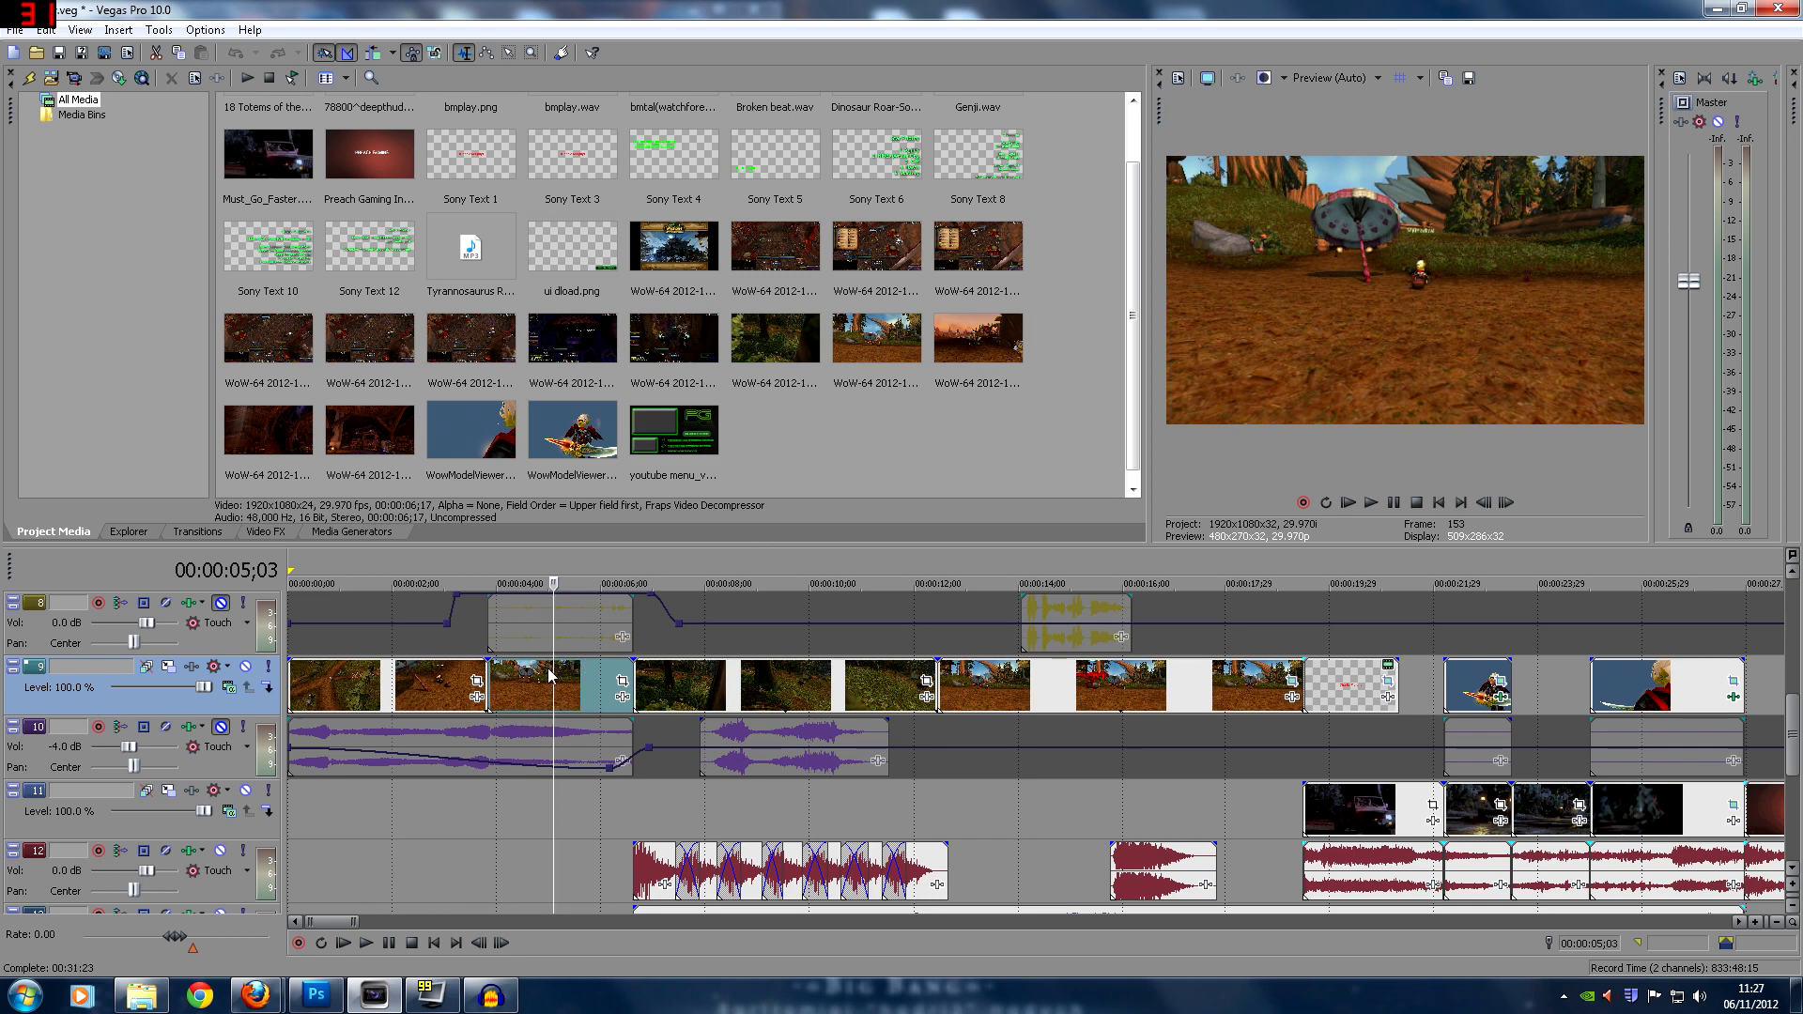
Scrub through the second clip on track 9, checking its frames from the start to just before the forest clip
left_click(536, 699)
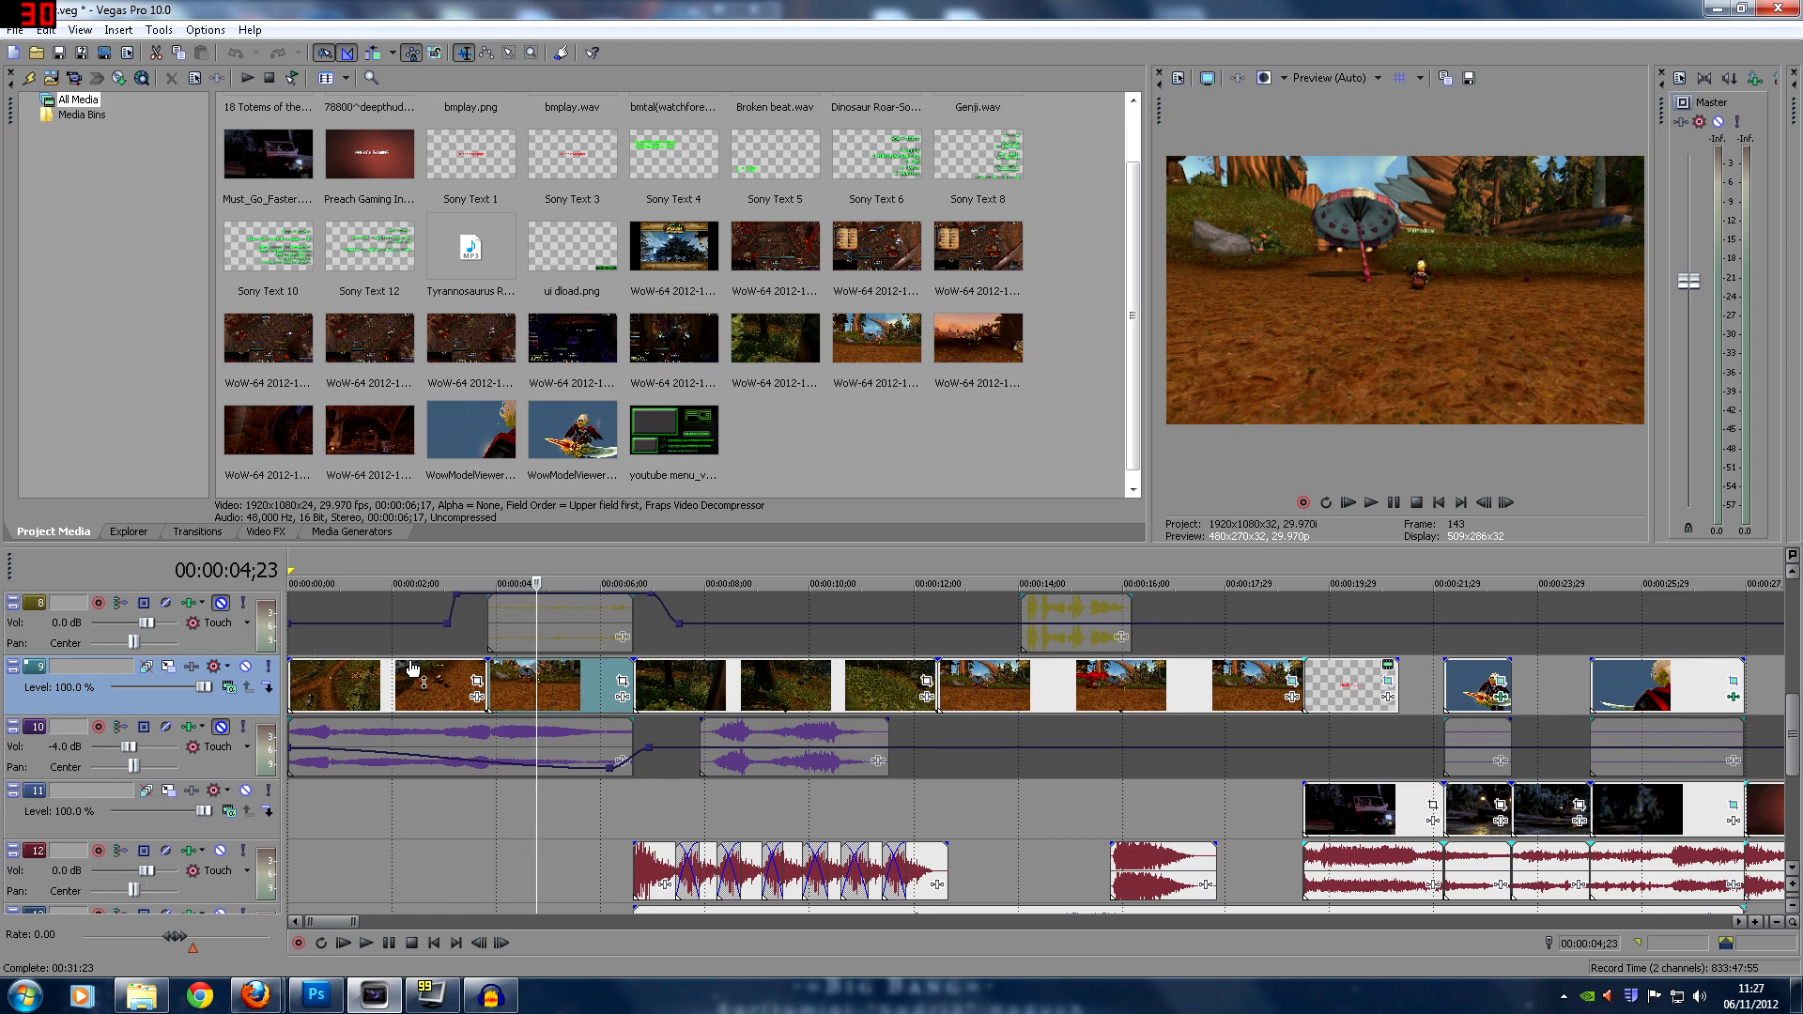
left_click(503, 687)
left_click(525, 681)
left_click(561, 682)
left_click(573, 683)
left_click(595, 683)
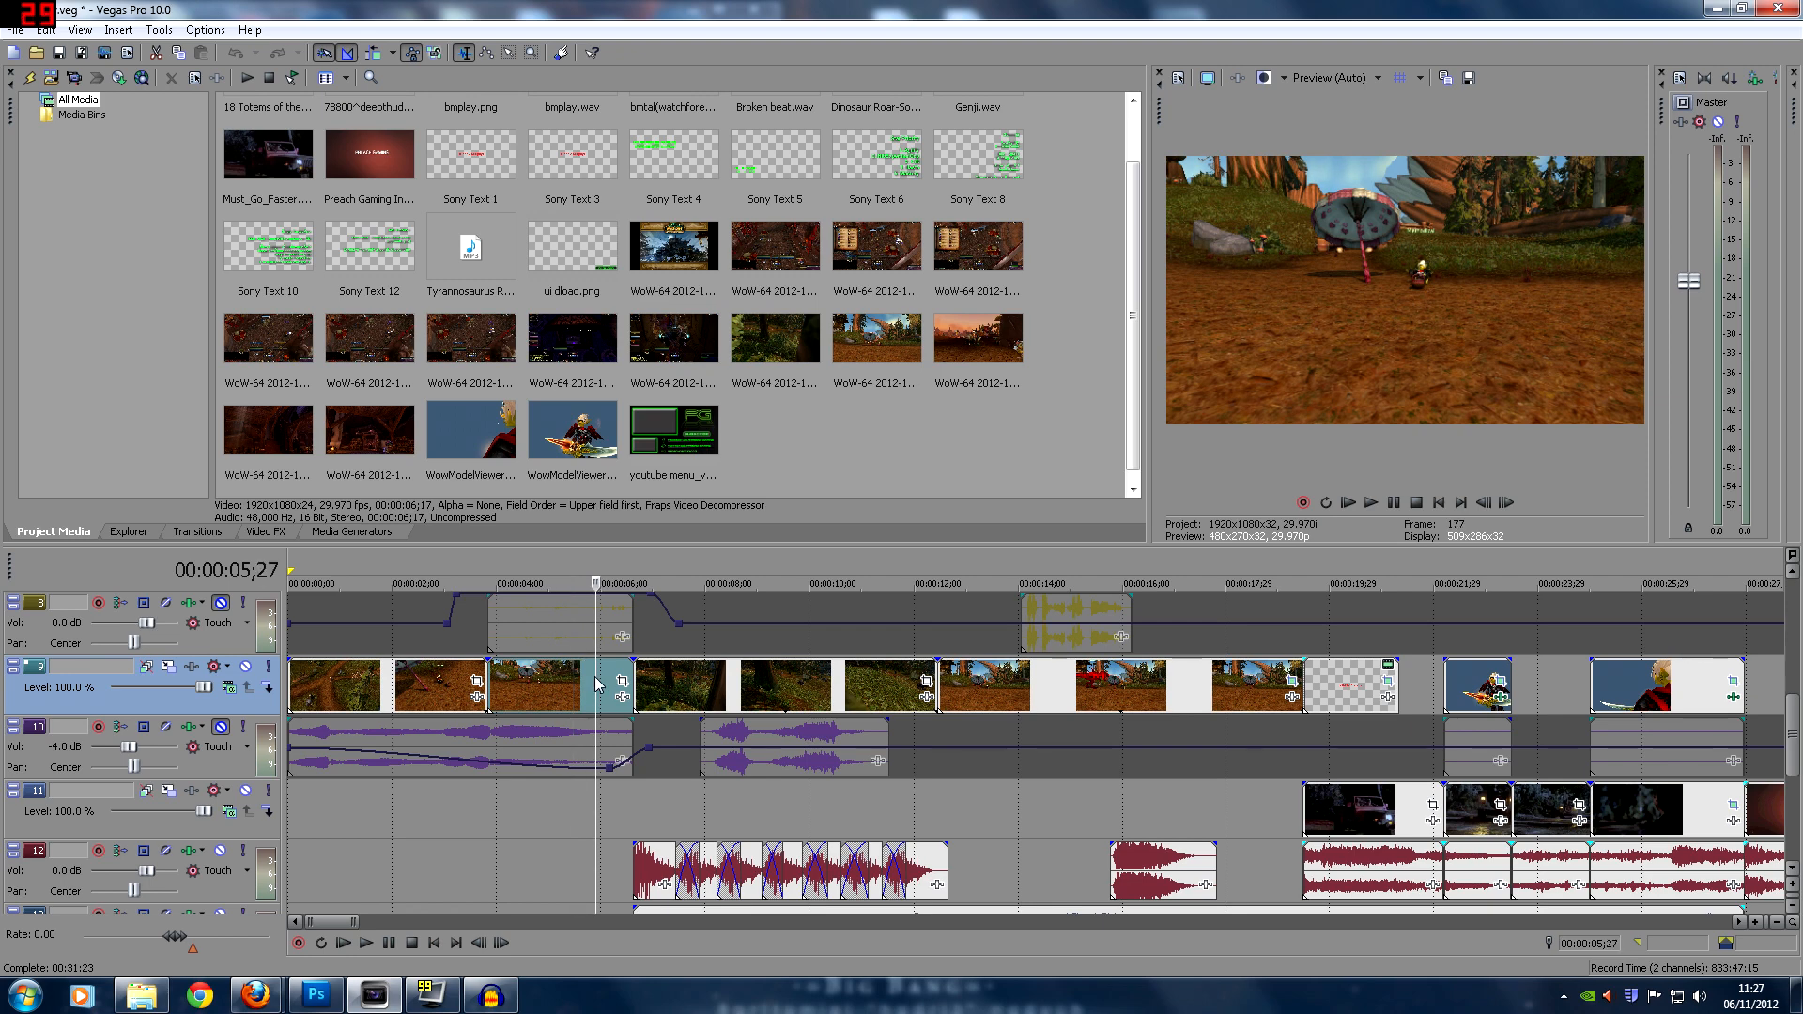
left_click(608, 672)
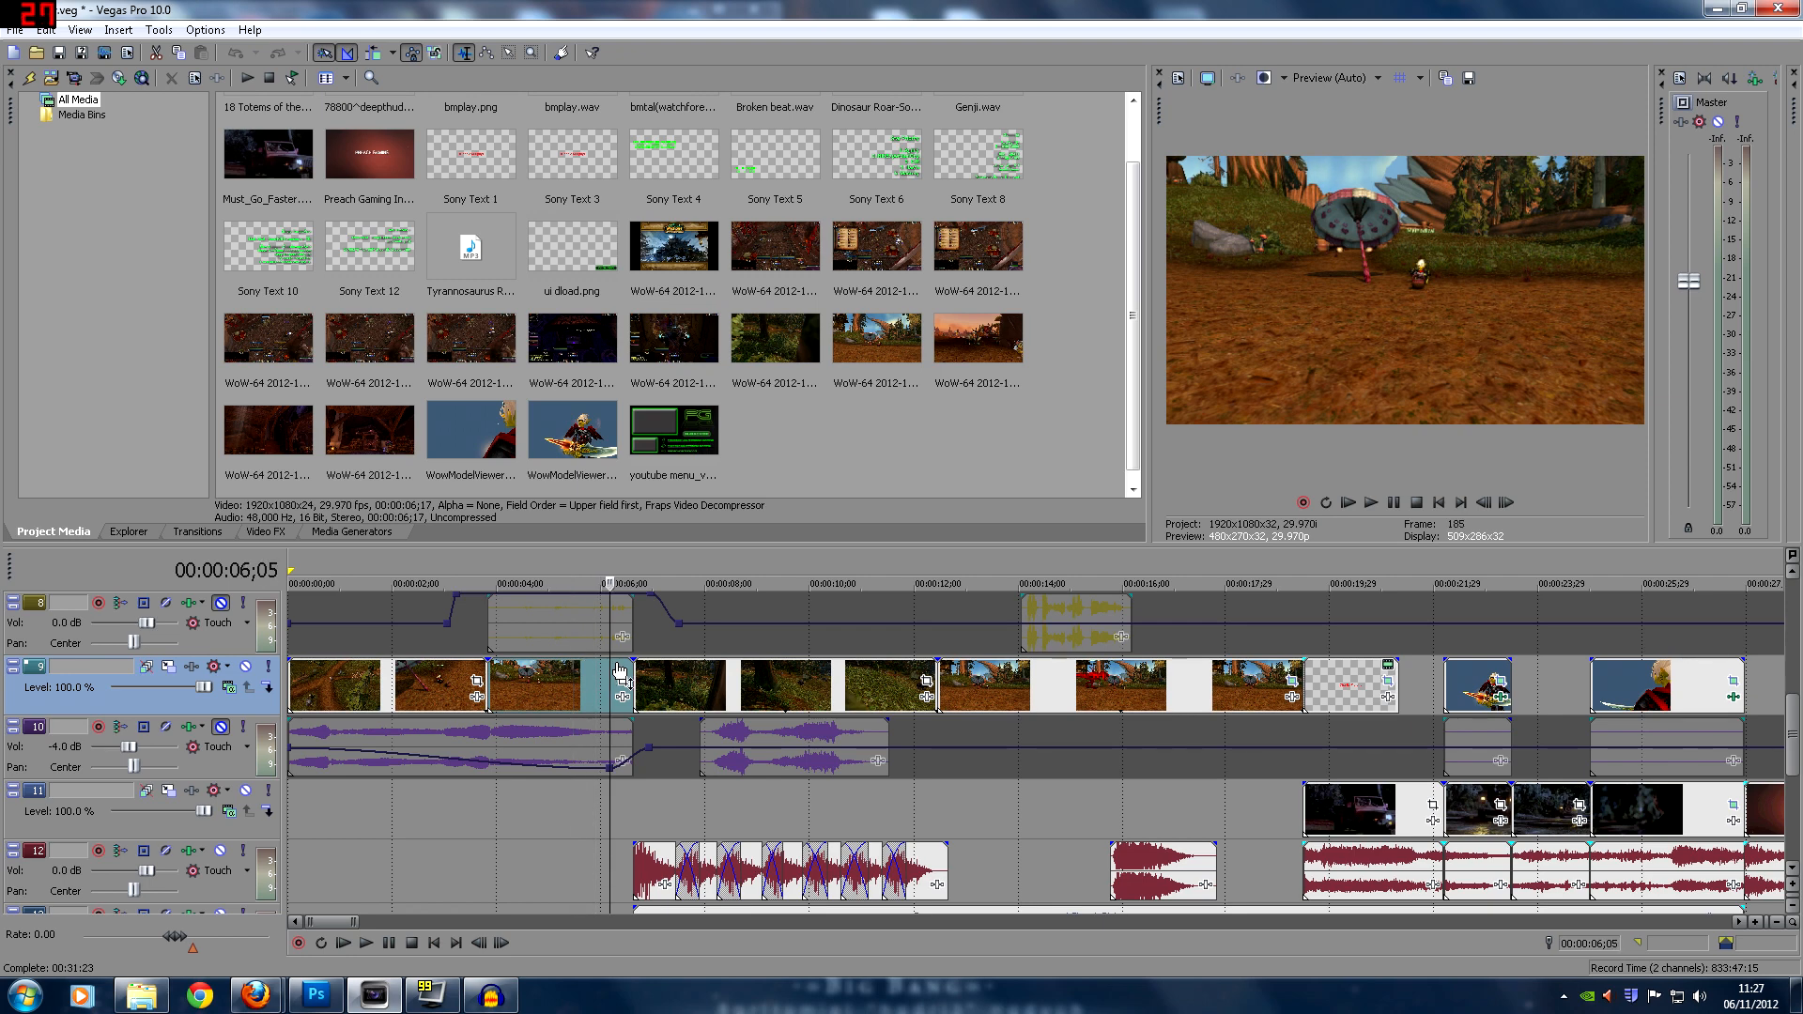
left_click(499, 690)
left_click(506, 686)
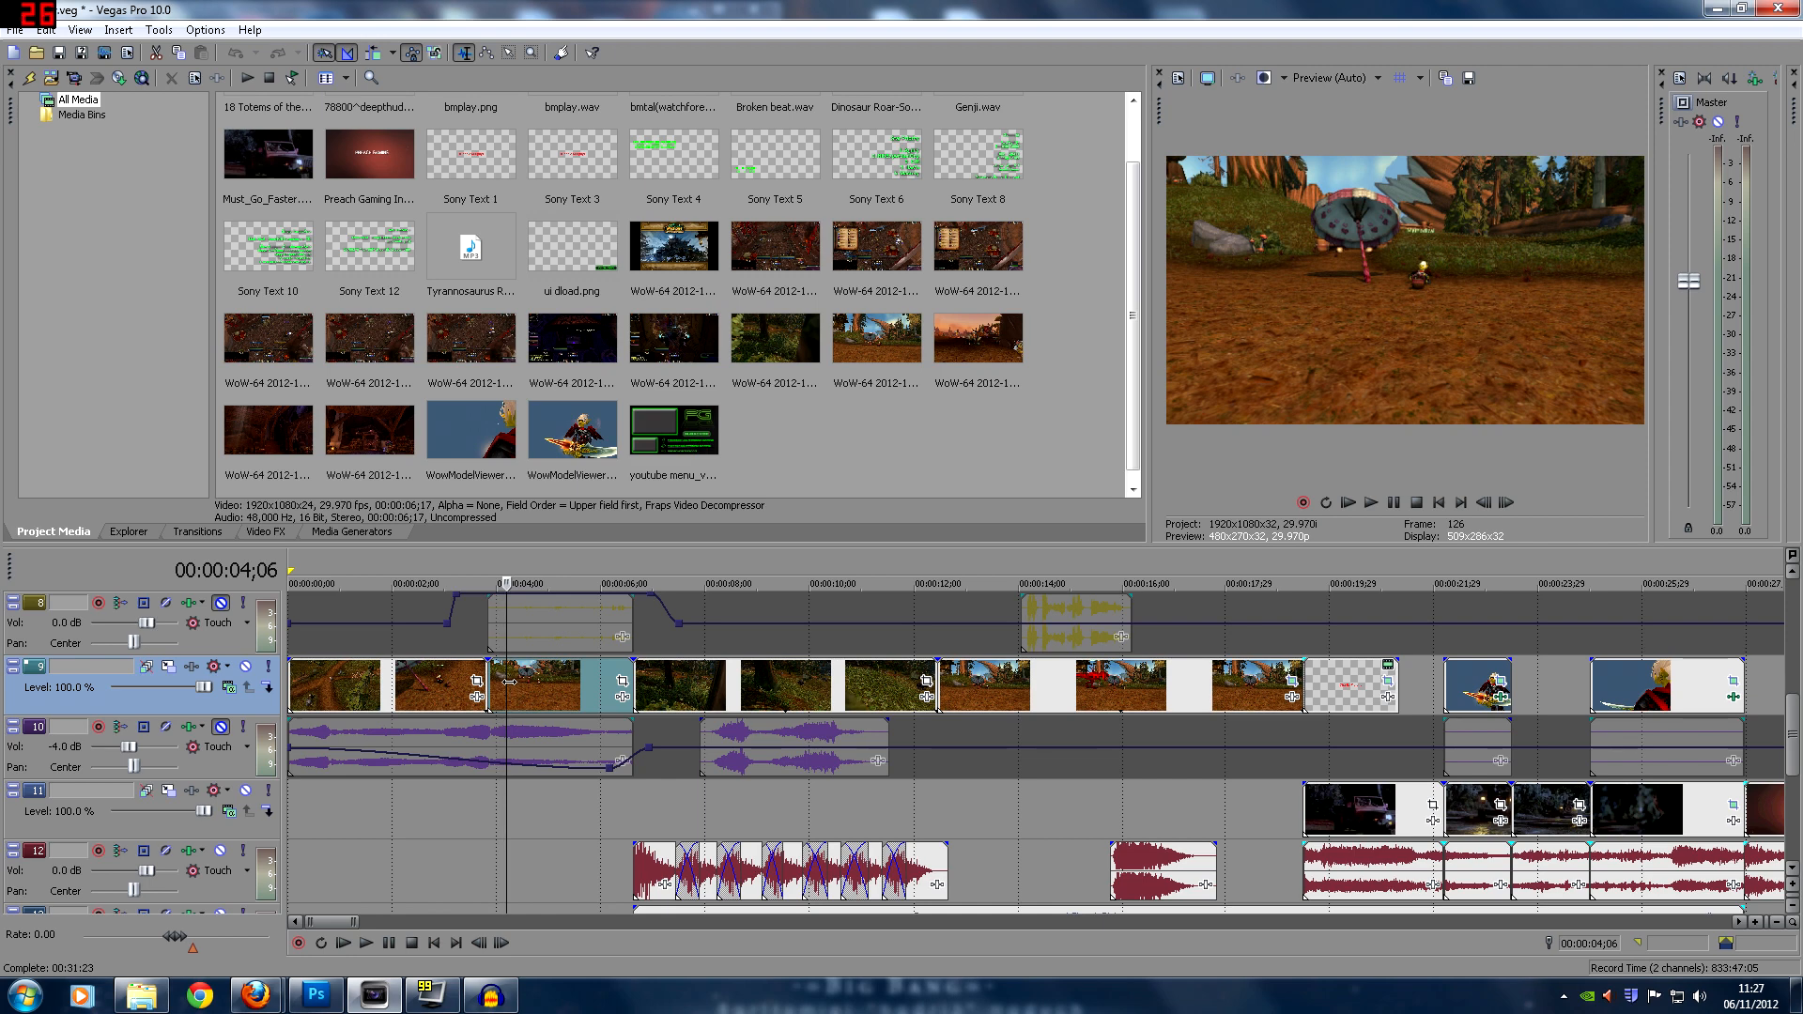
left_click(607, 678)
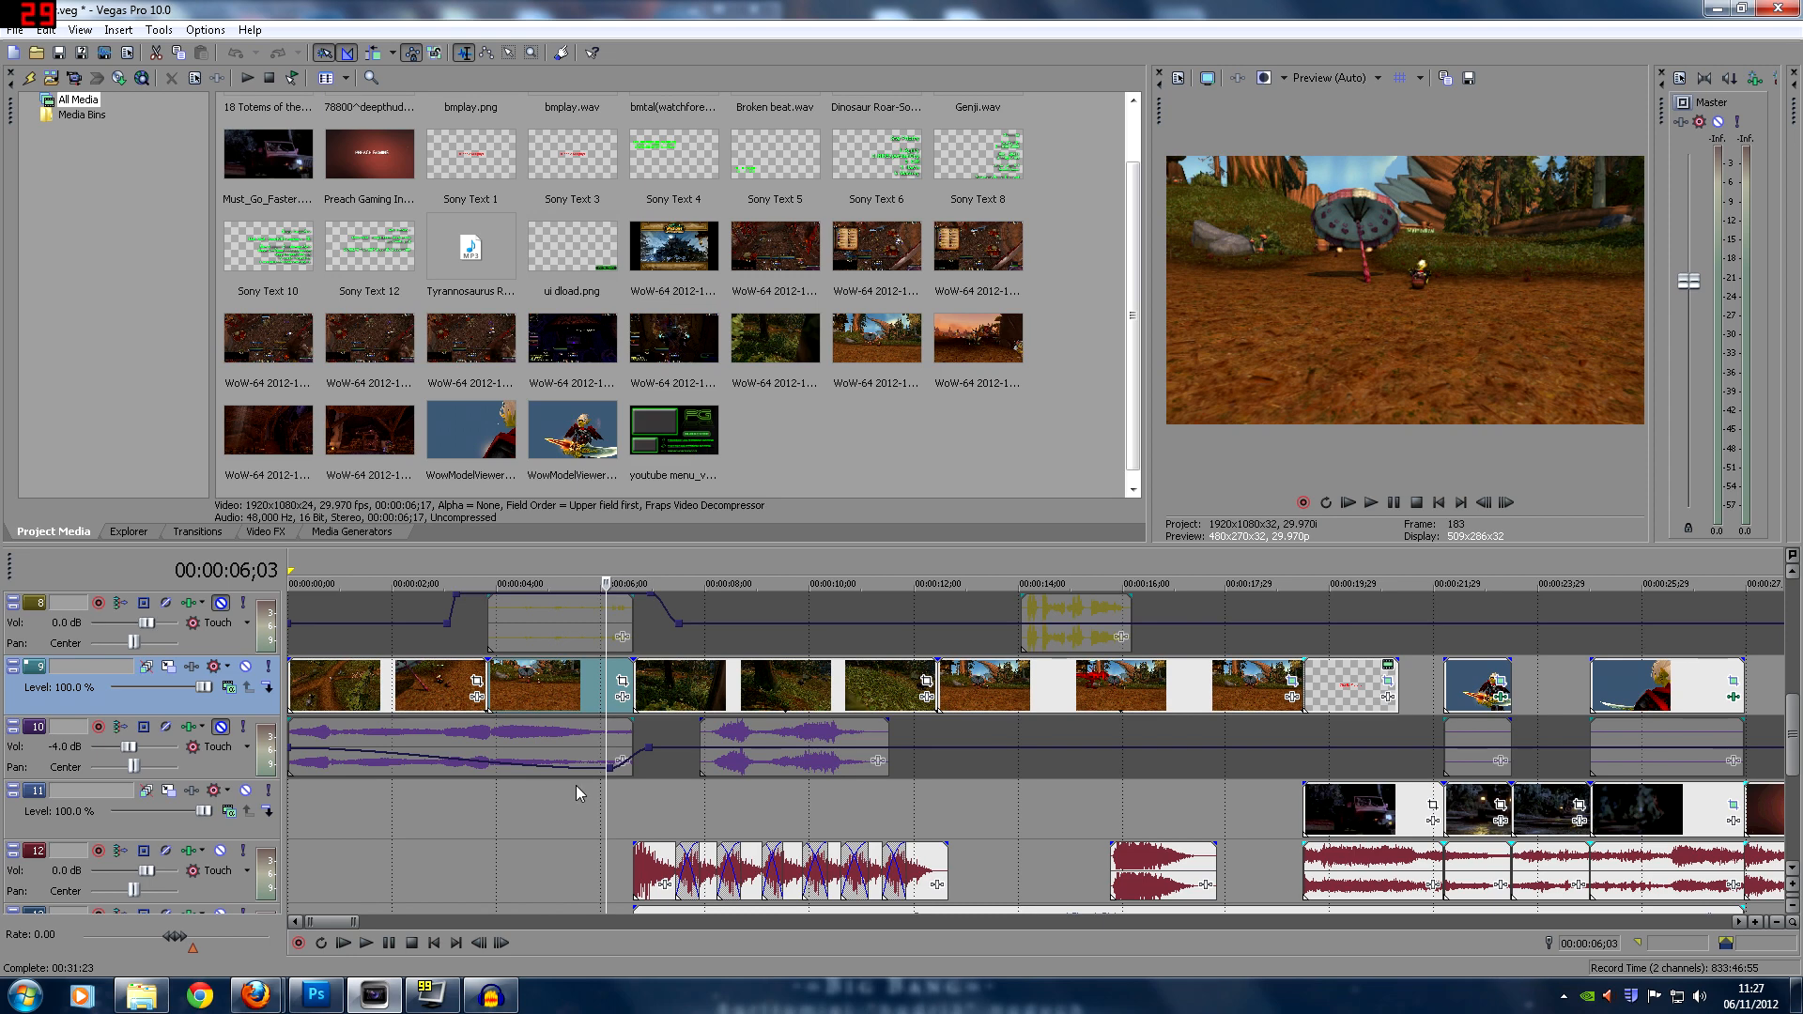
Preview the forest clip on track 9, comparing its opening frames with the part where leaves pass the camera
left_click(684, 709)
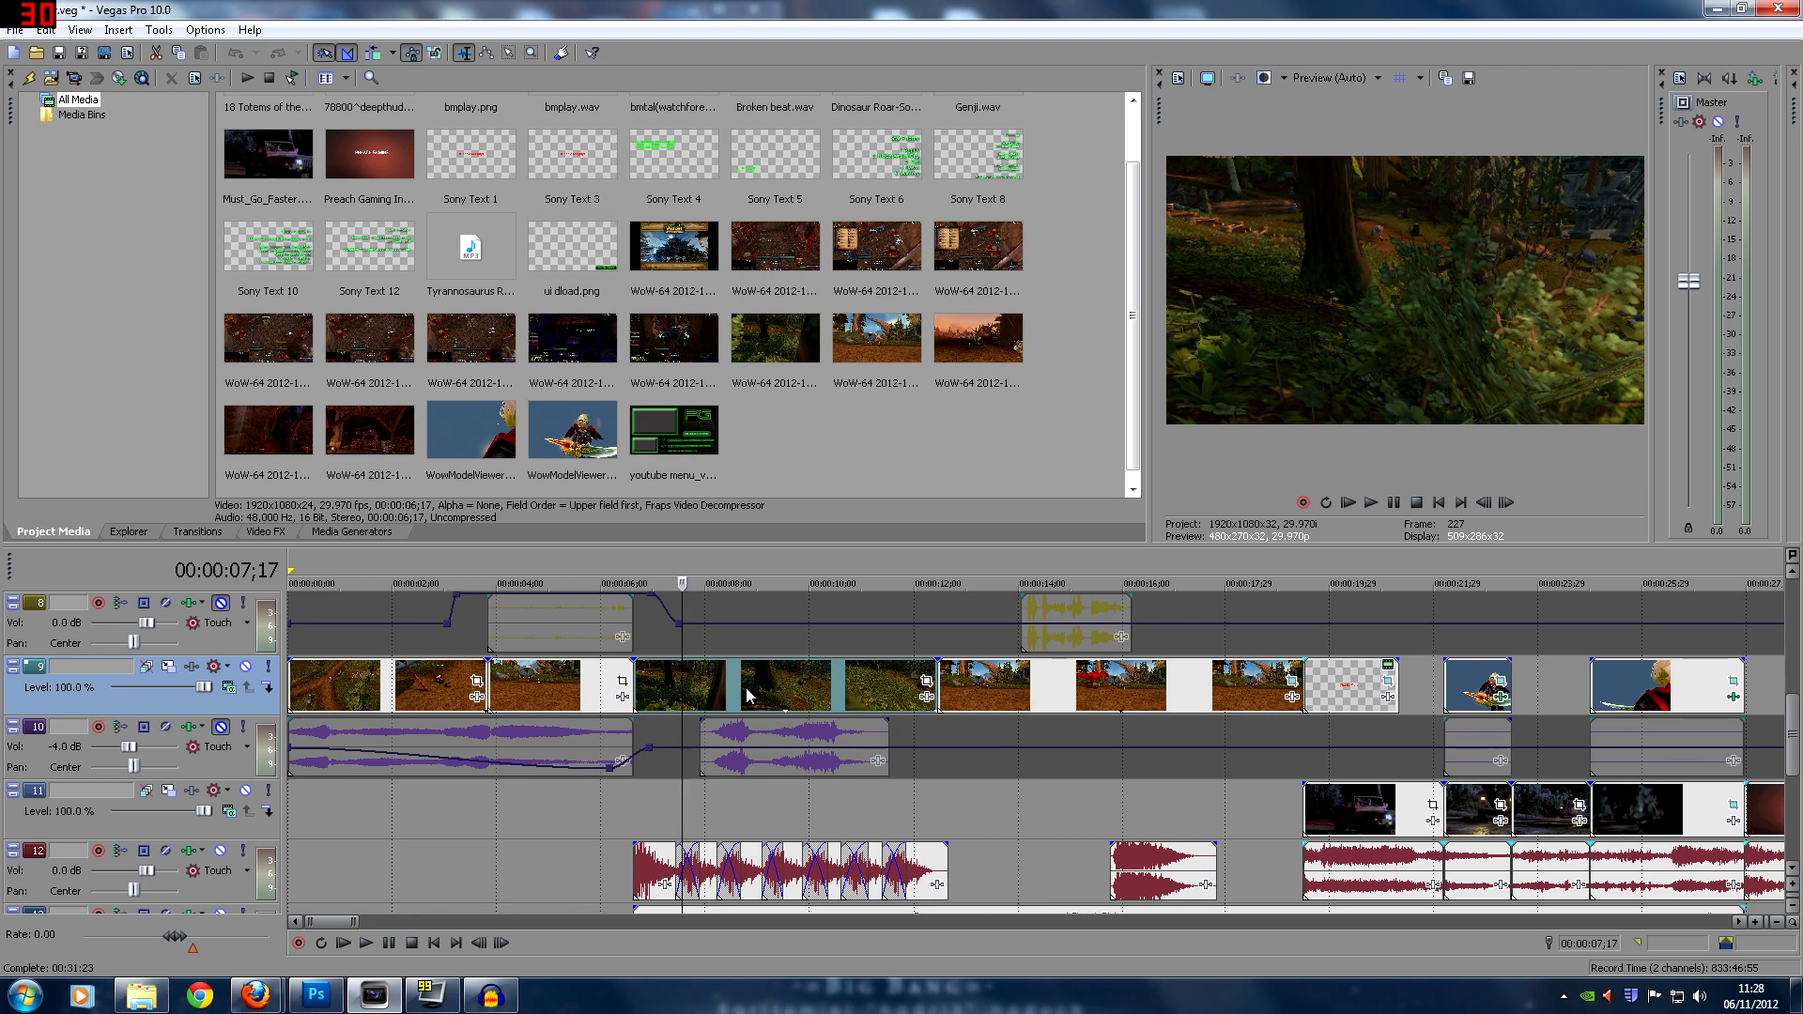
left_click(814, 697)
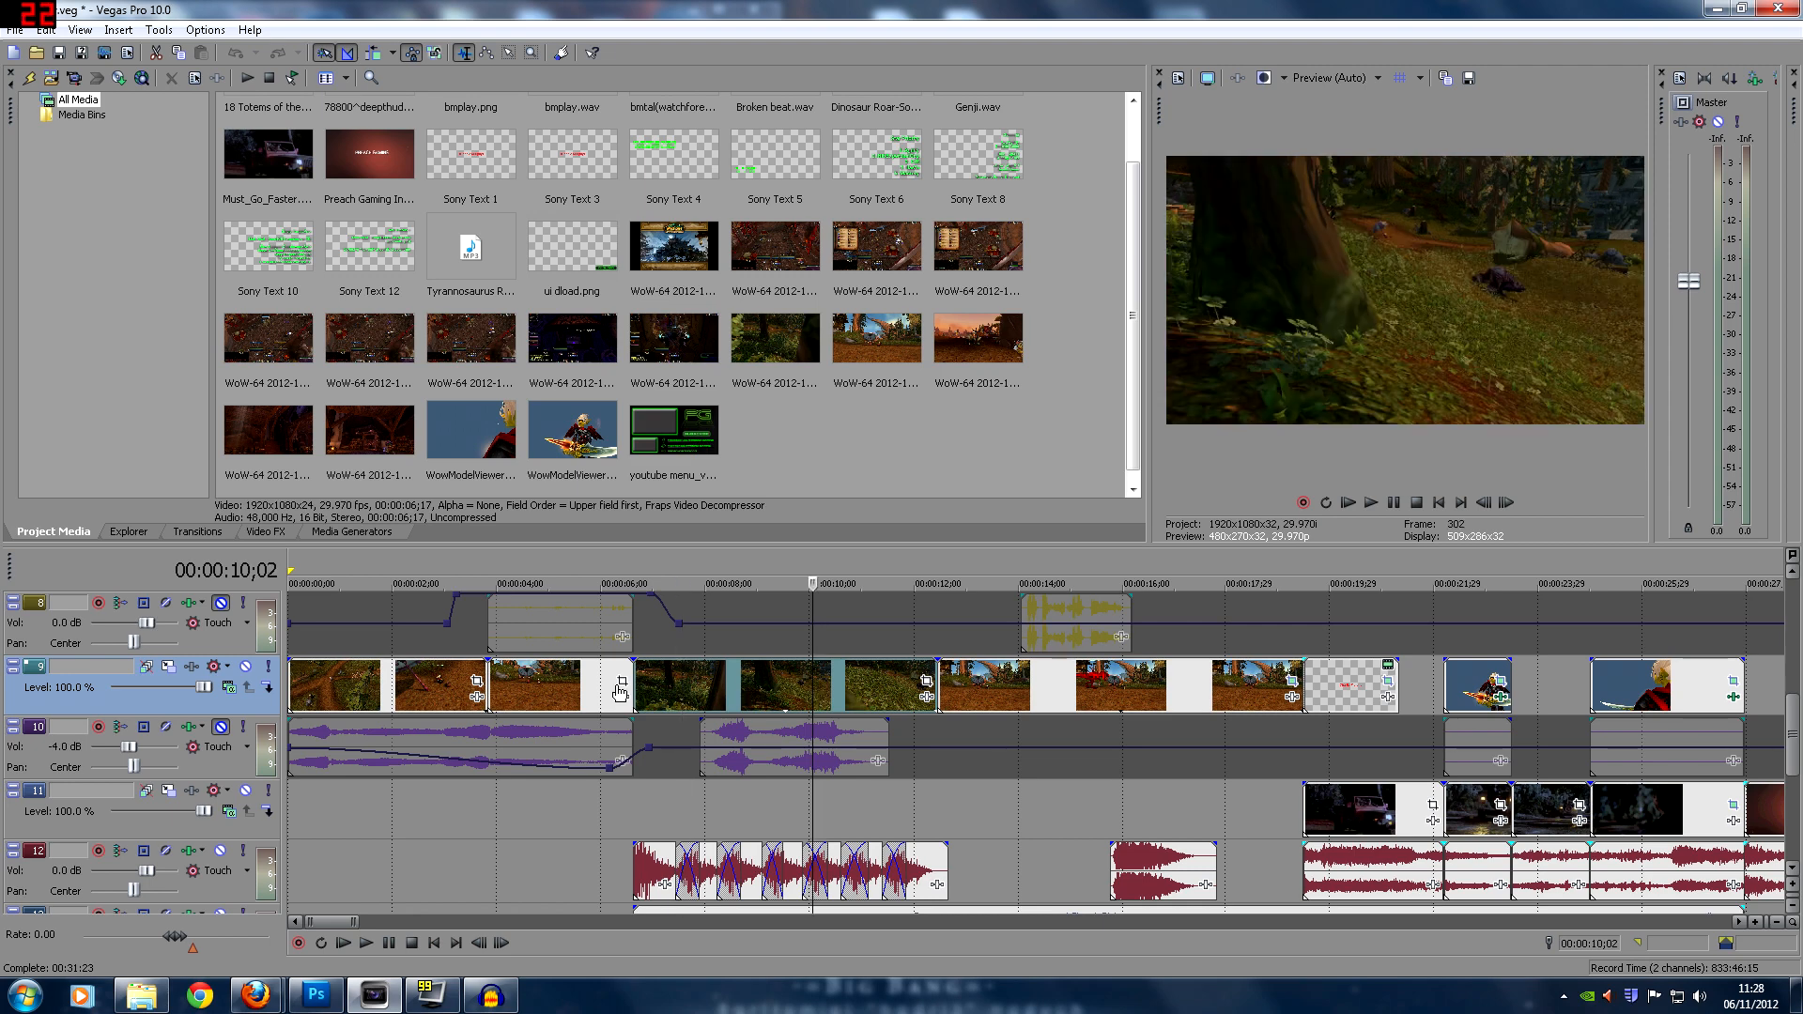
left_click(697, 694)
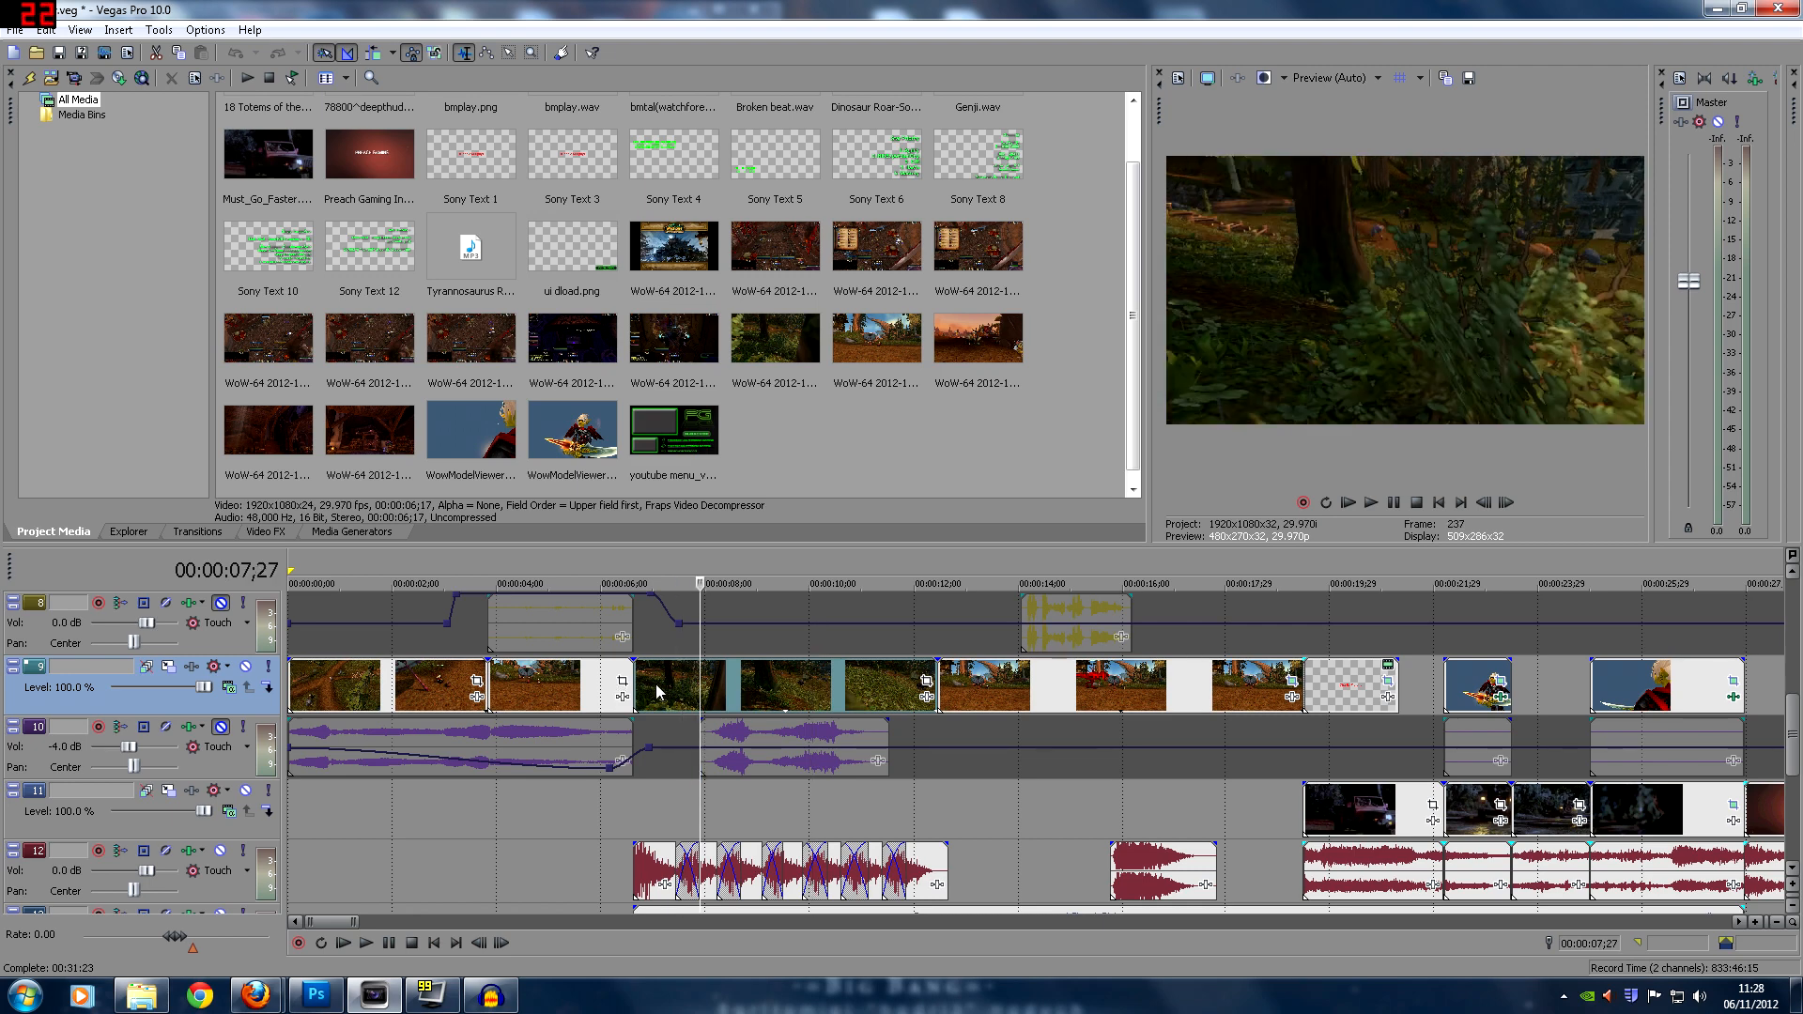
left_click(657, 692)
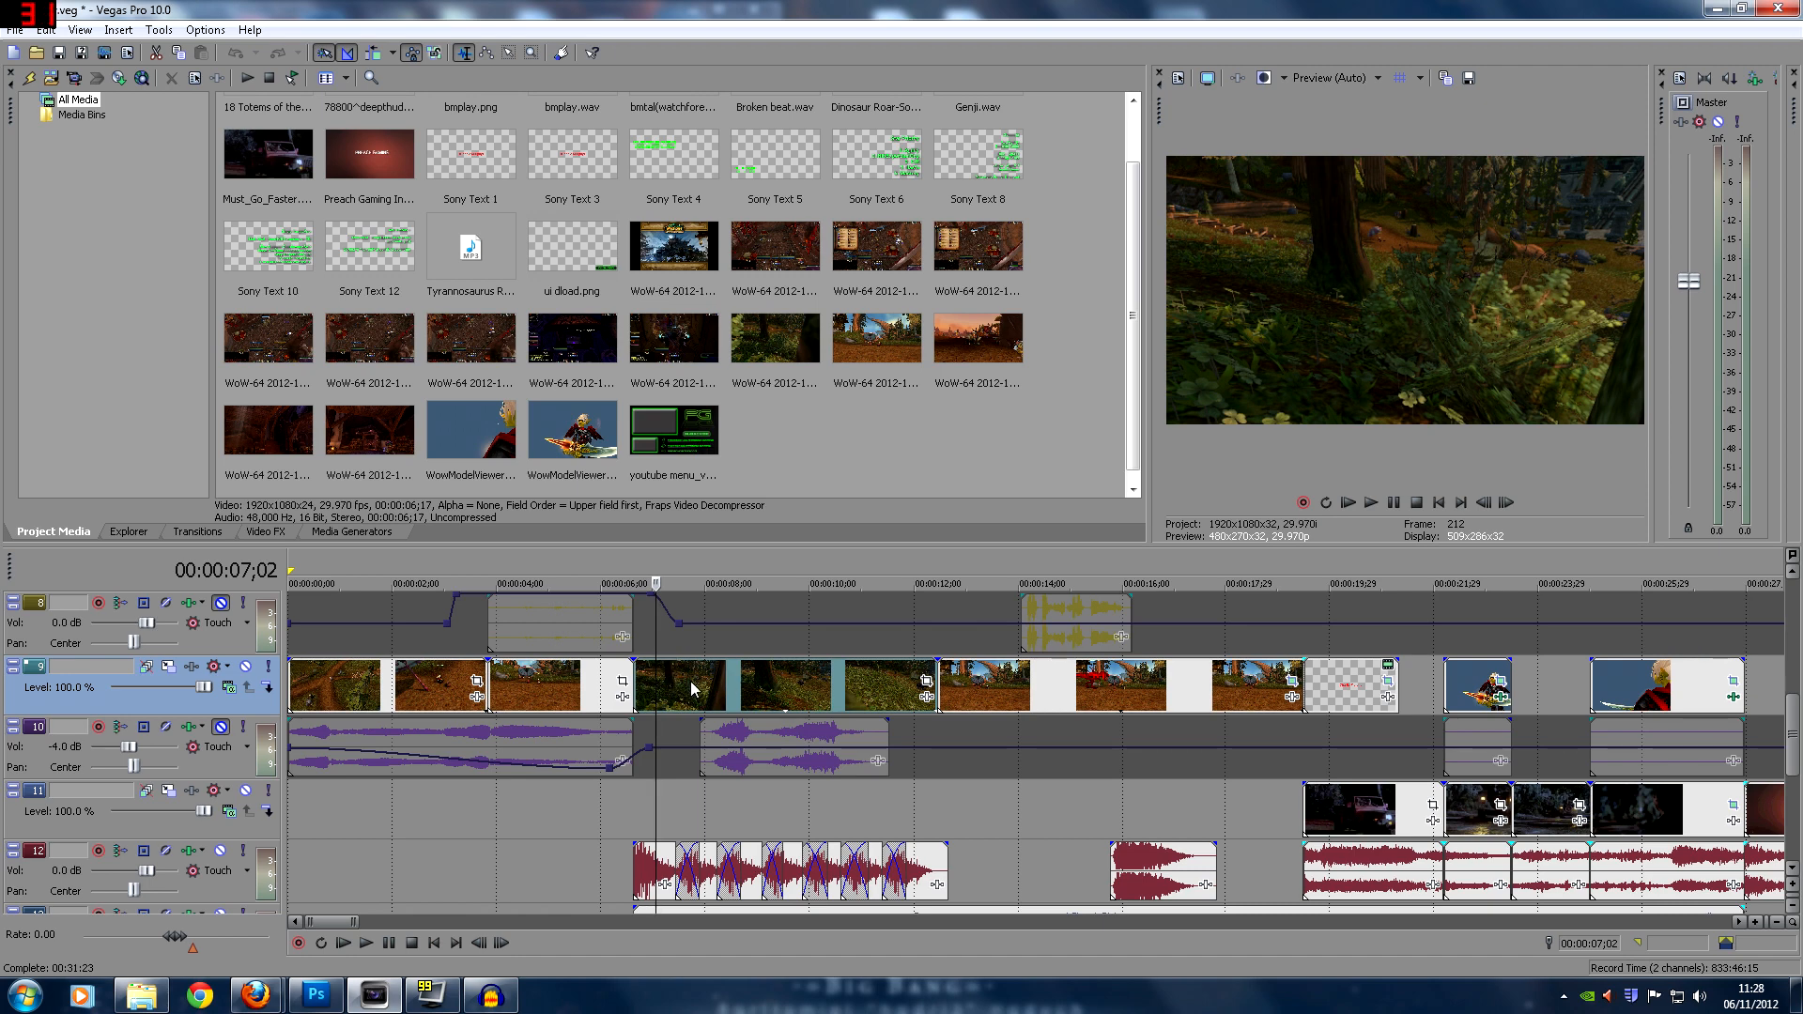
left_click(749, 682)
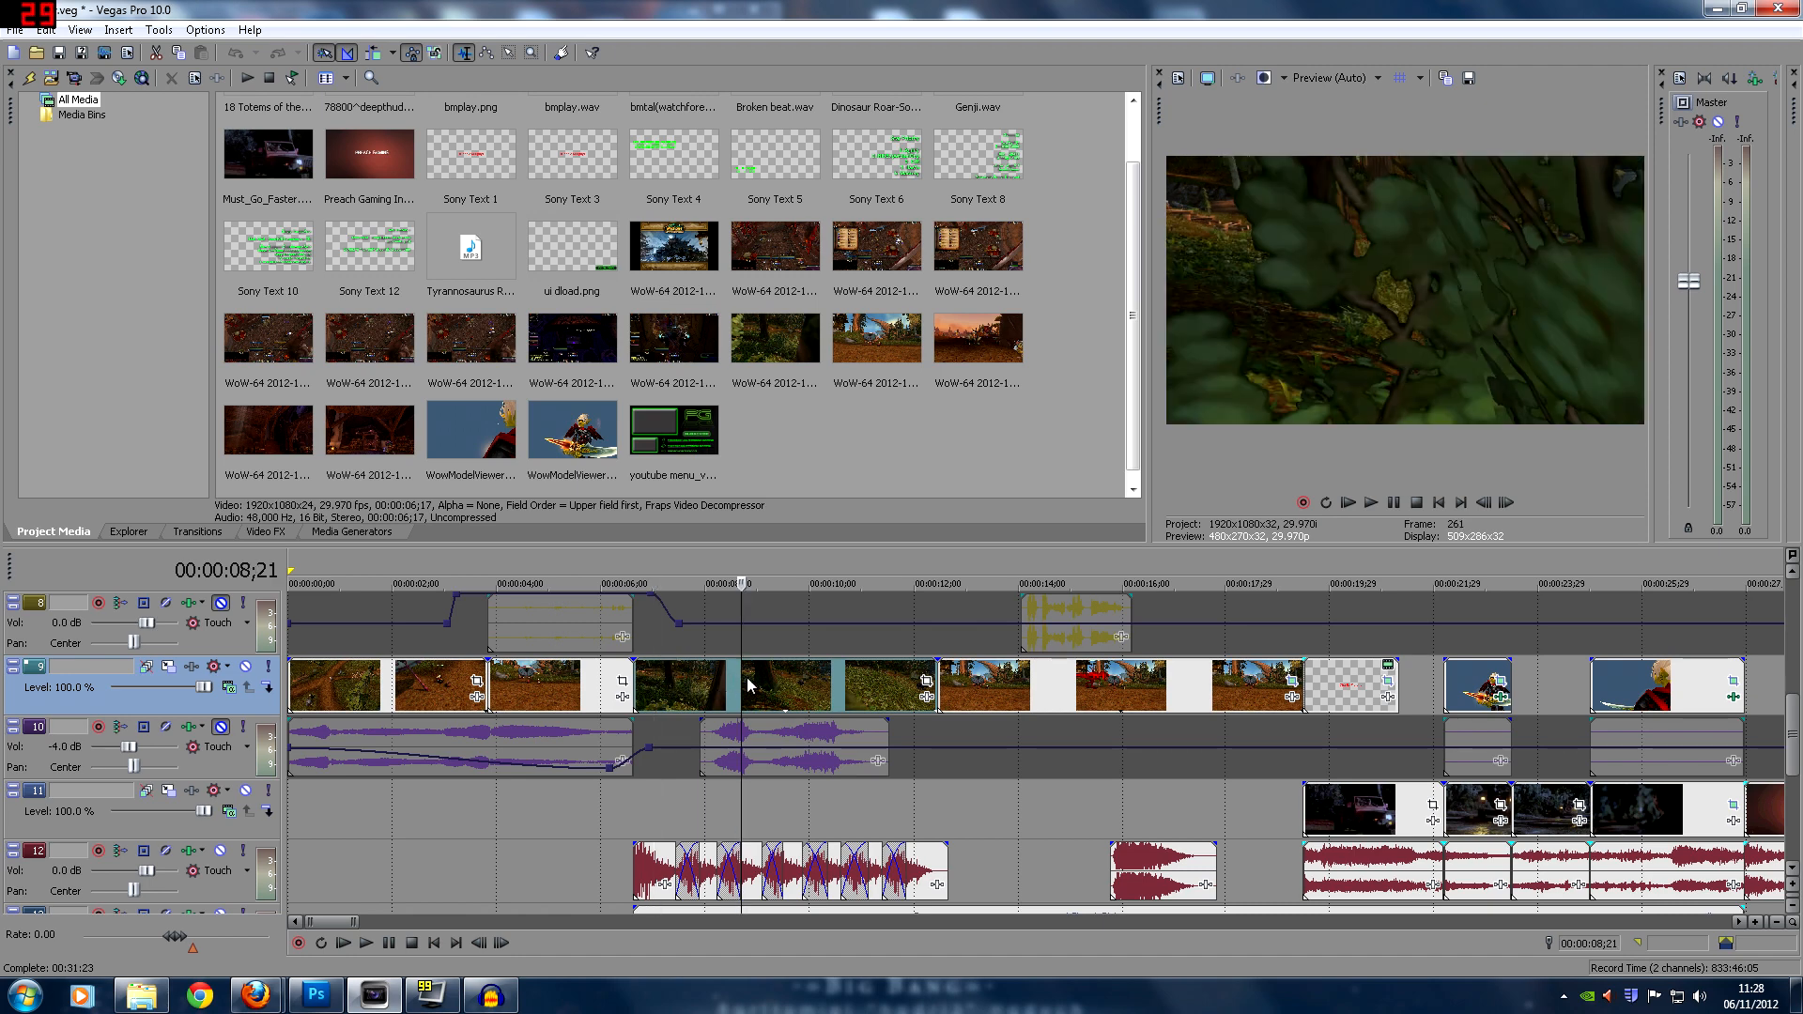
left_click(675, 705)
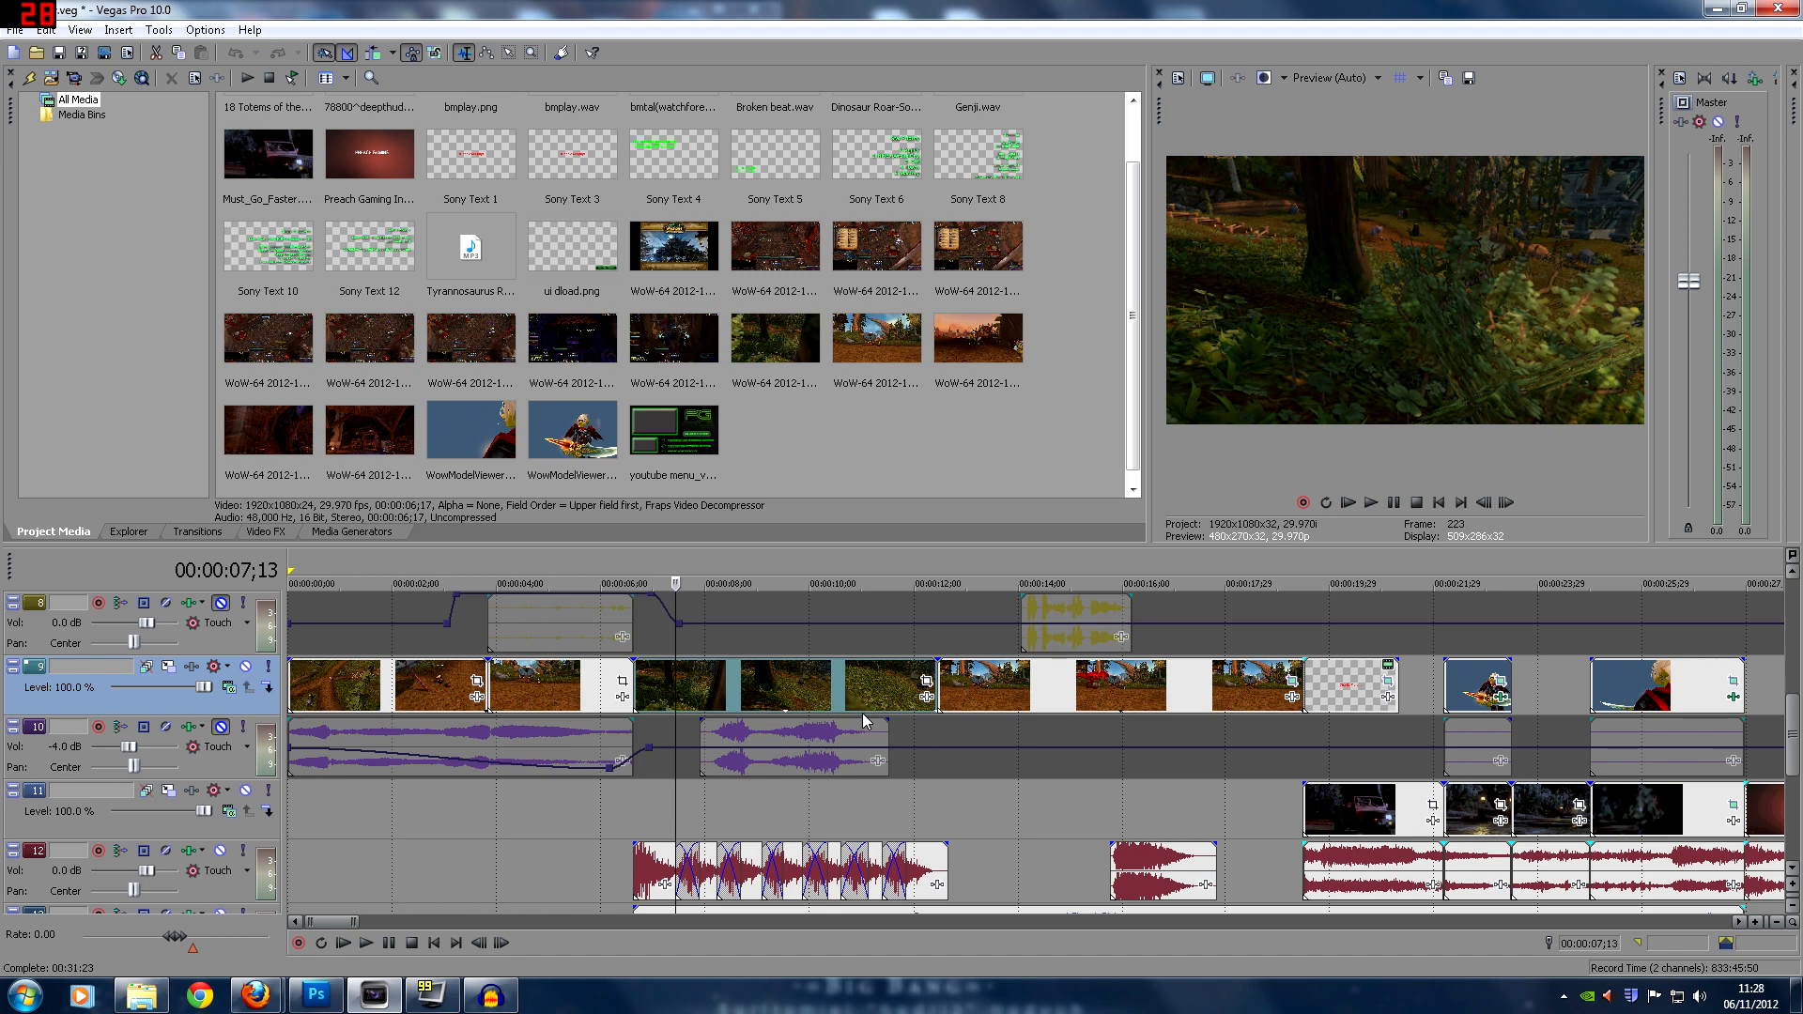
left_click(733, 693)
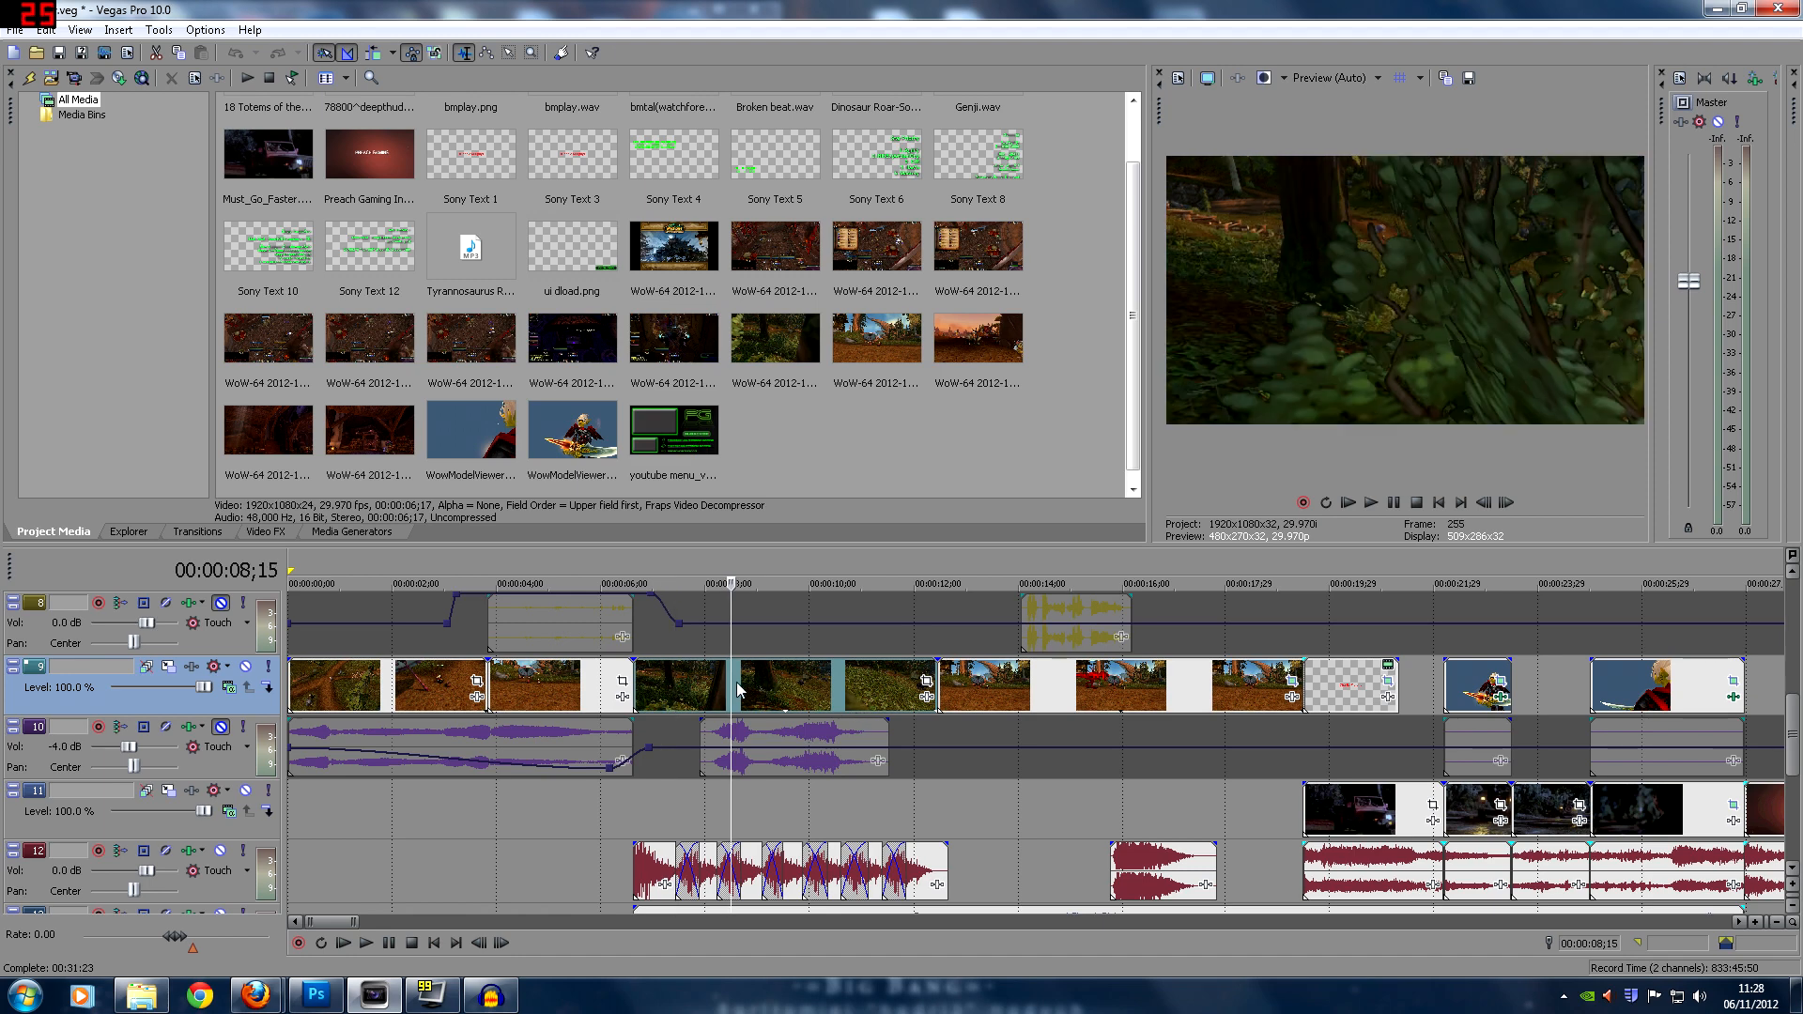
left_click(648, 695)
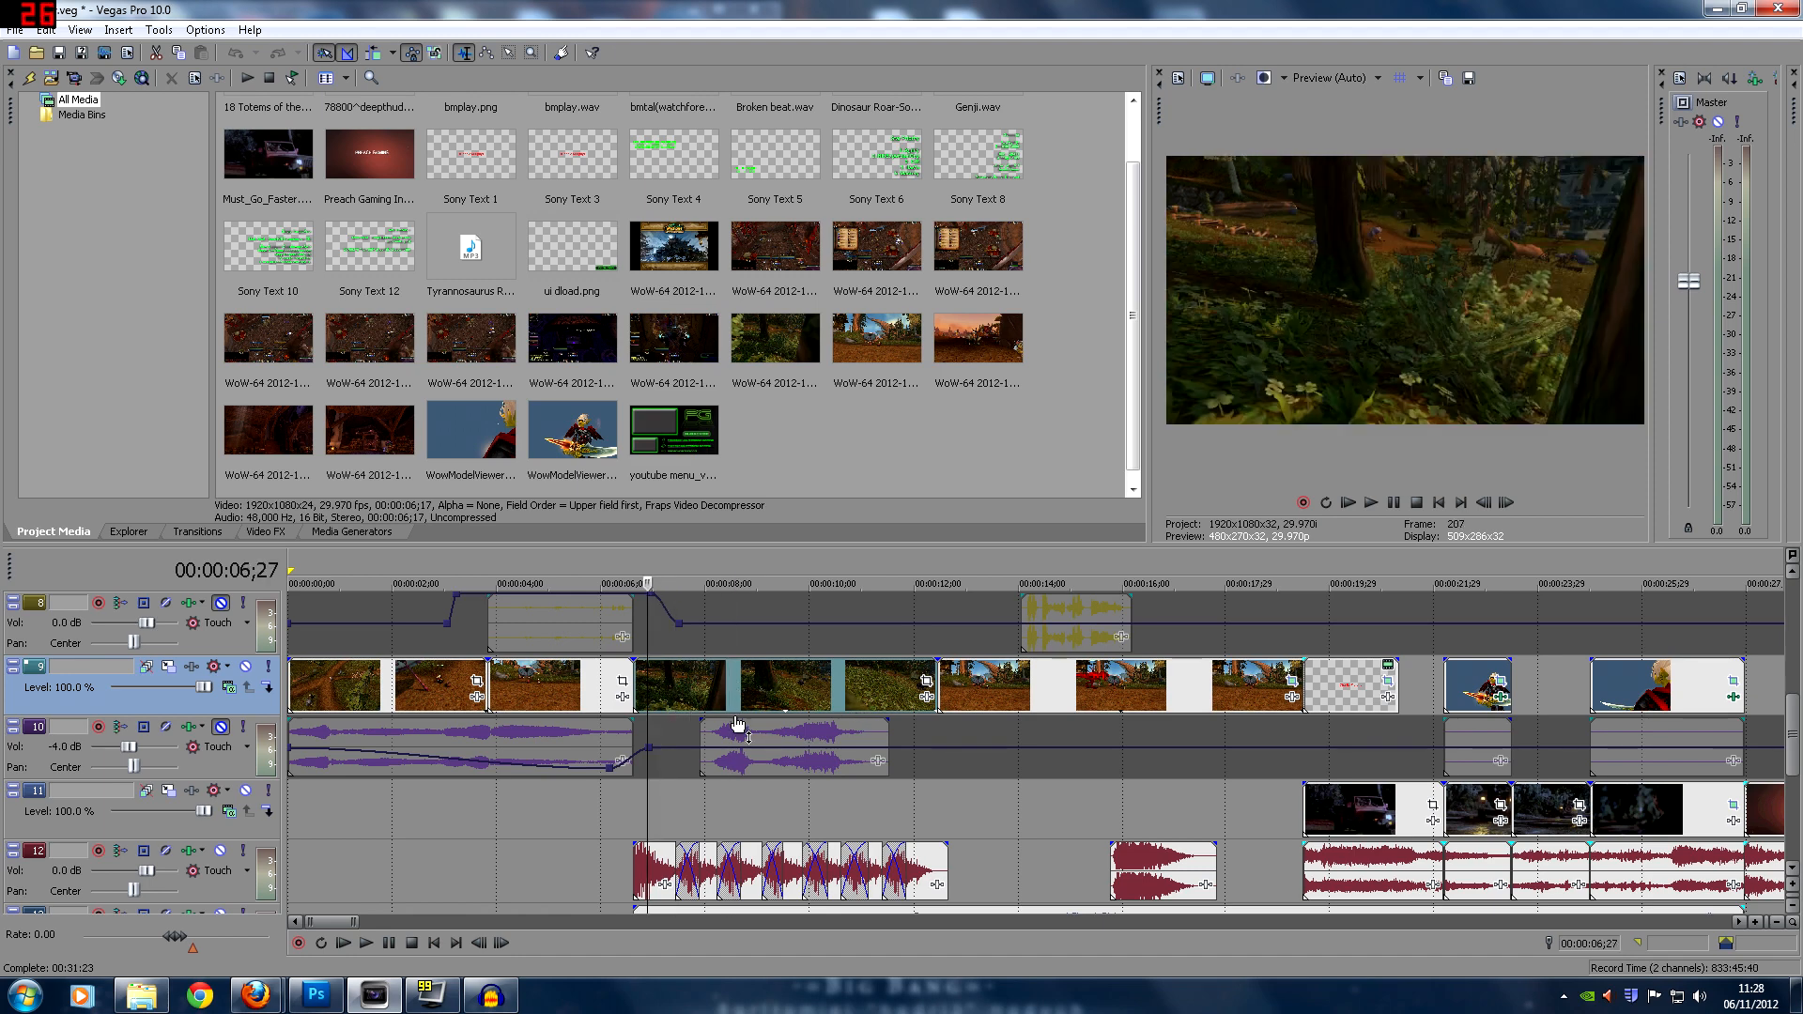
Step through the whole forest clip from beginning to end to follow its camera movement
left_click(662, 696)
left_click(706, 695)
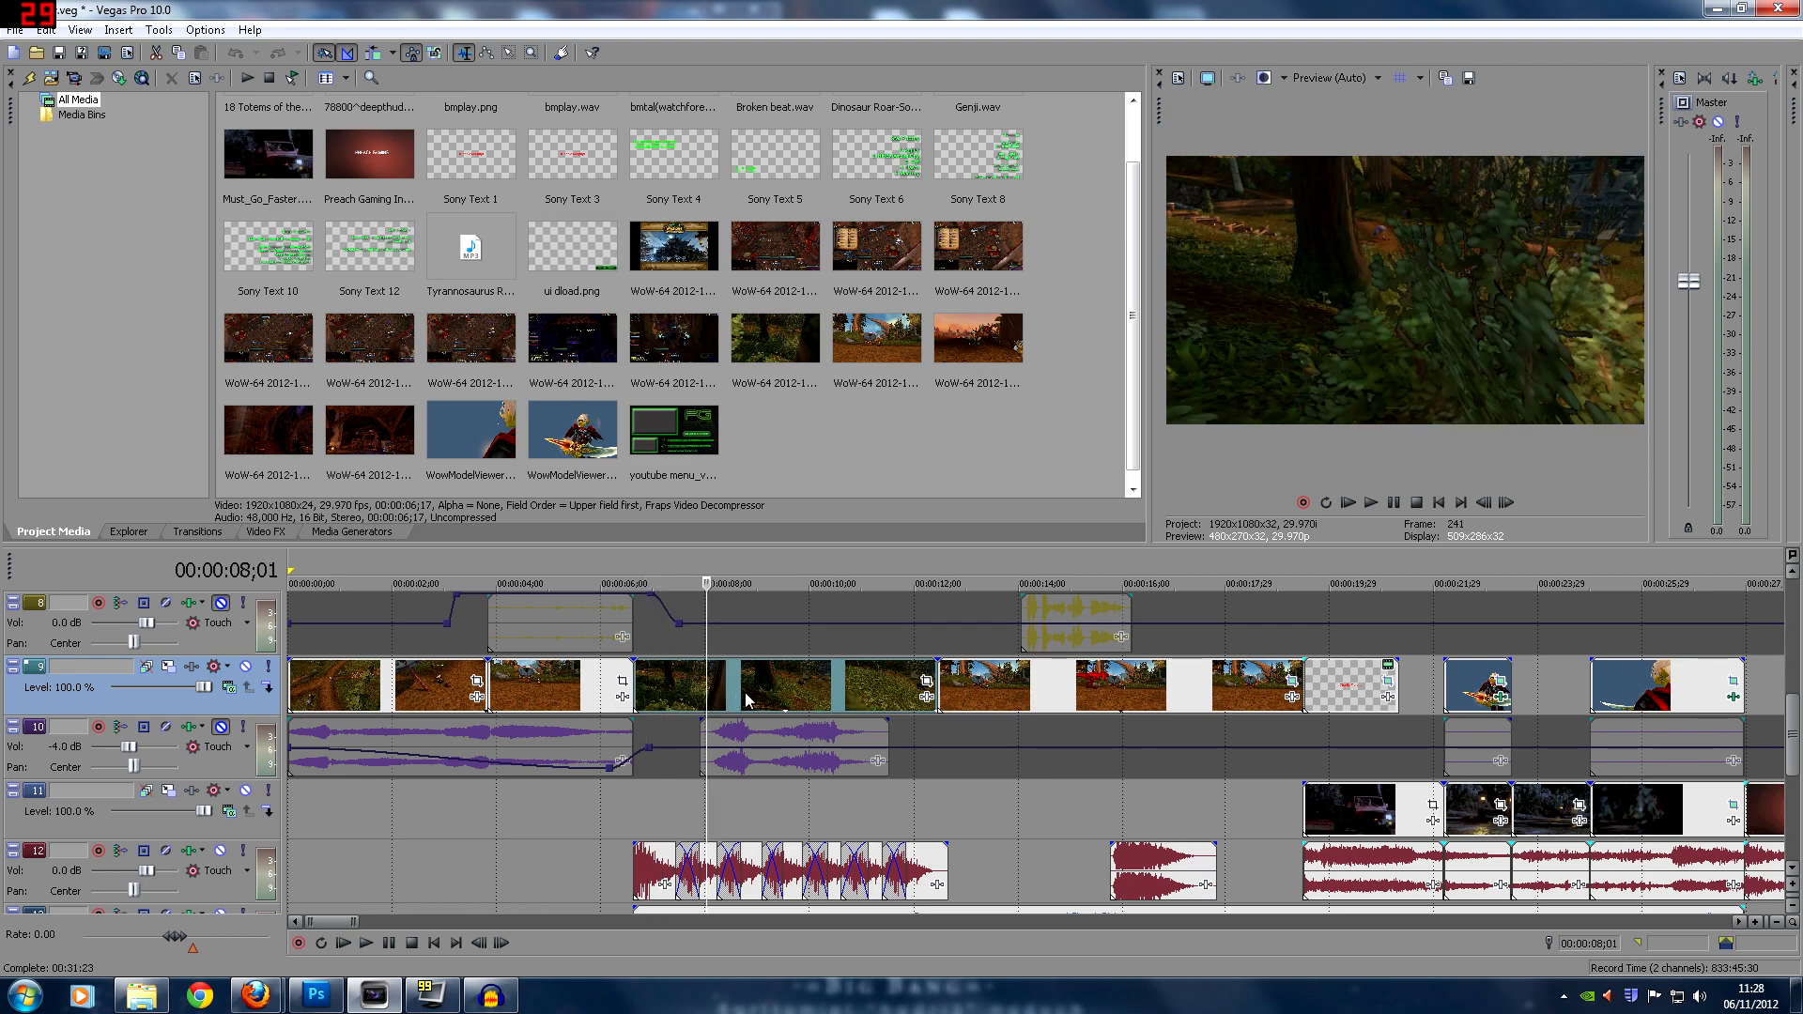
left_click(650, 696)
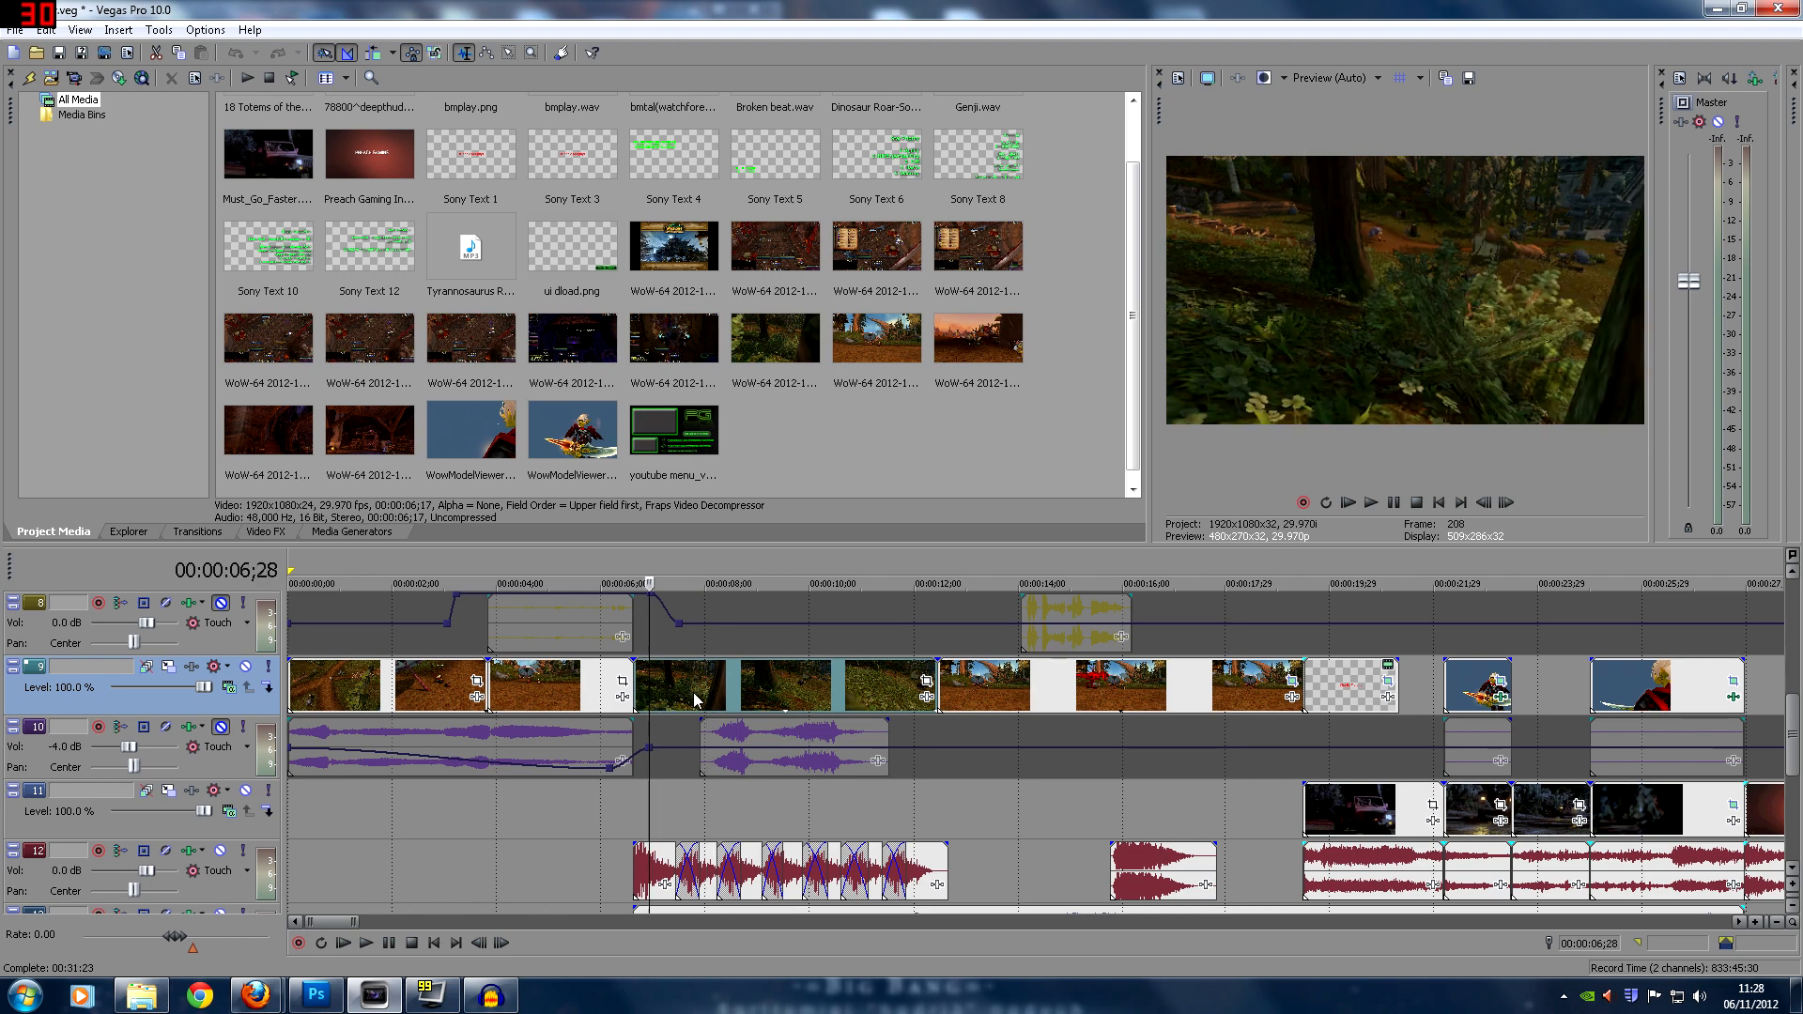
left_click(699, 697)
left_click(749, 697)
left_click(783, 697)
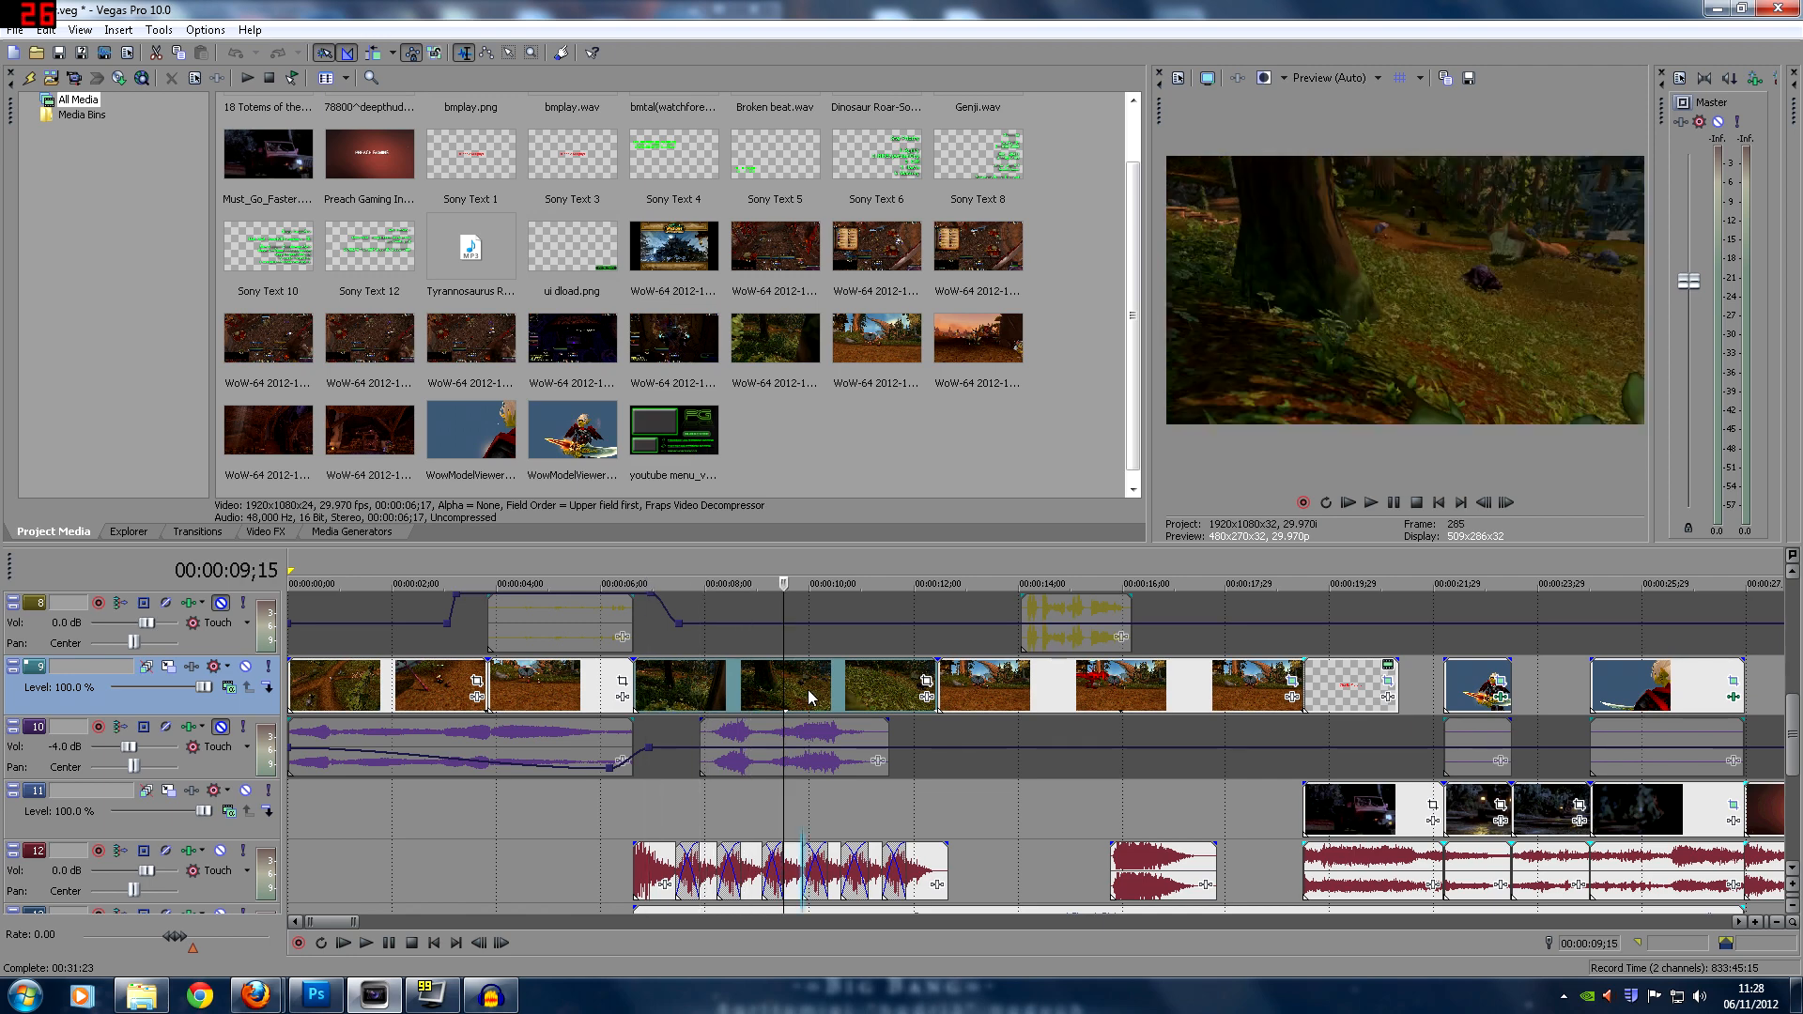
left_click(801, 696)
left_click(865, 695)
left_click(882, 691)
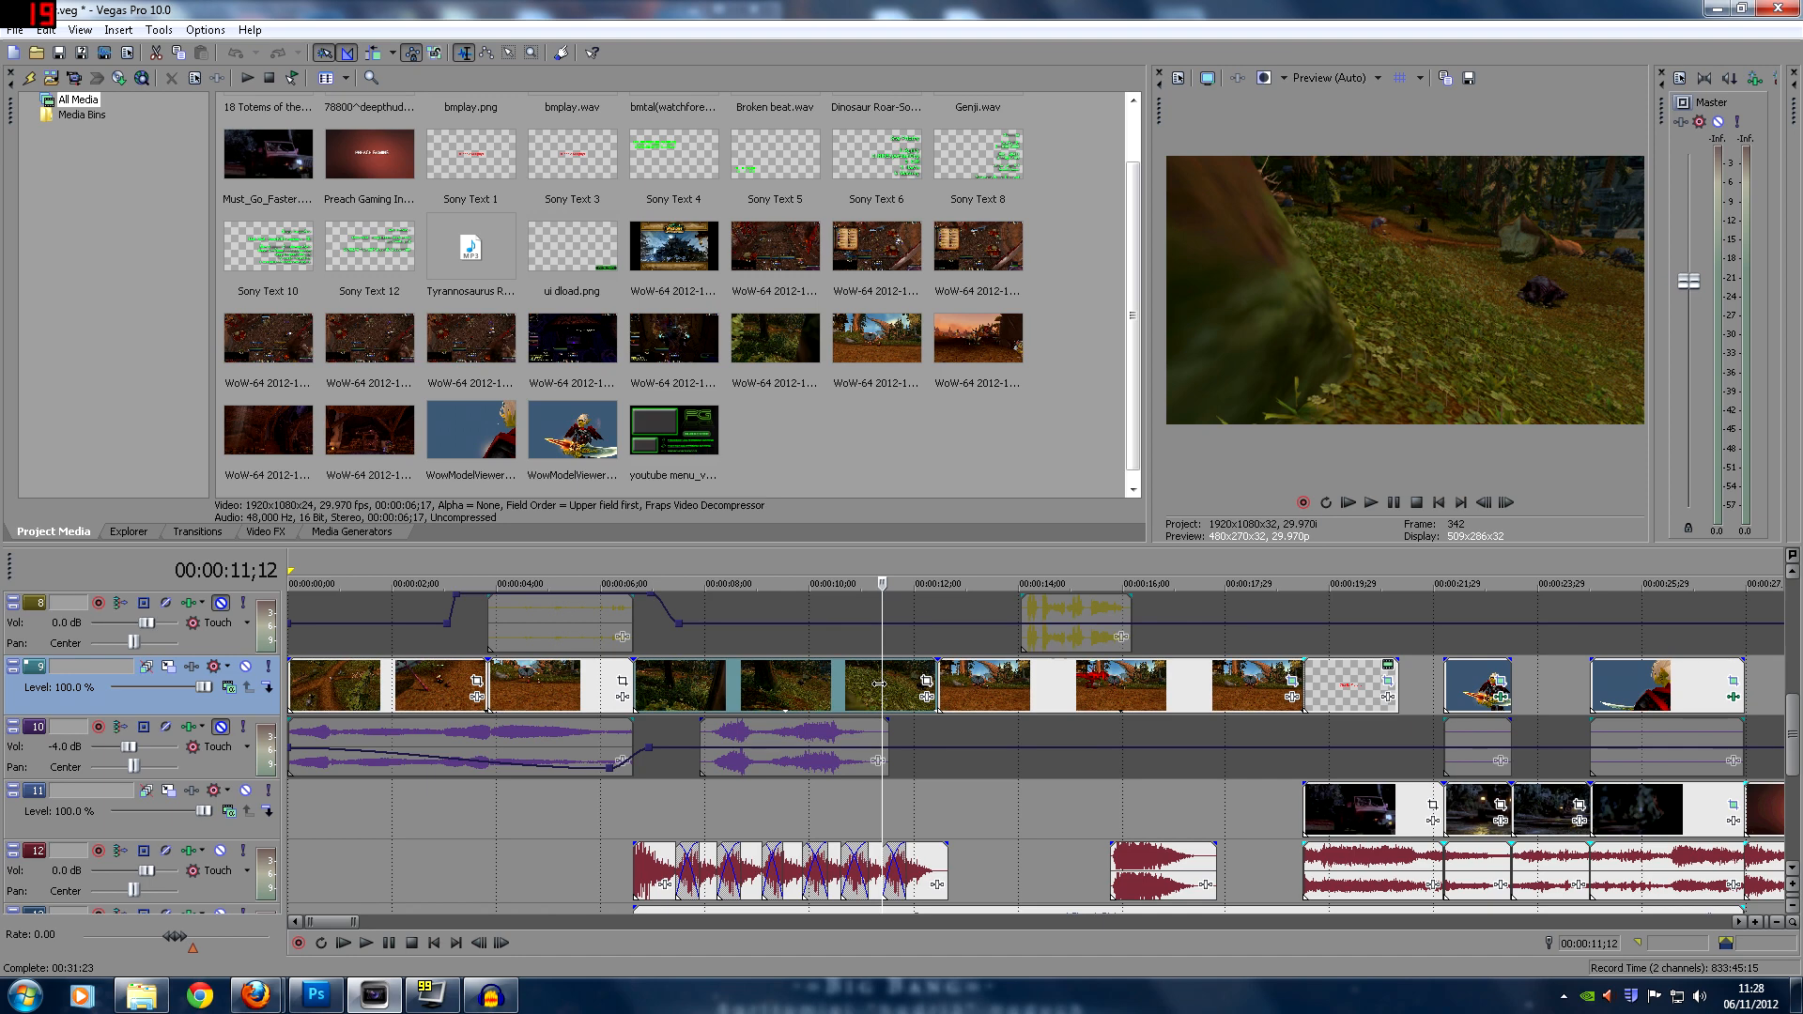
left_click(890, 688)
left_click(906, 676)
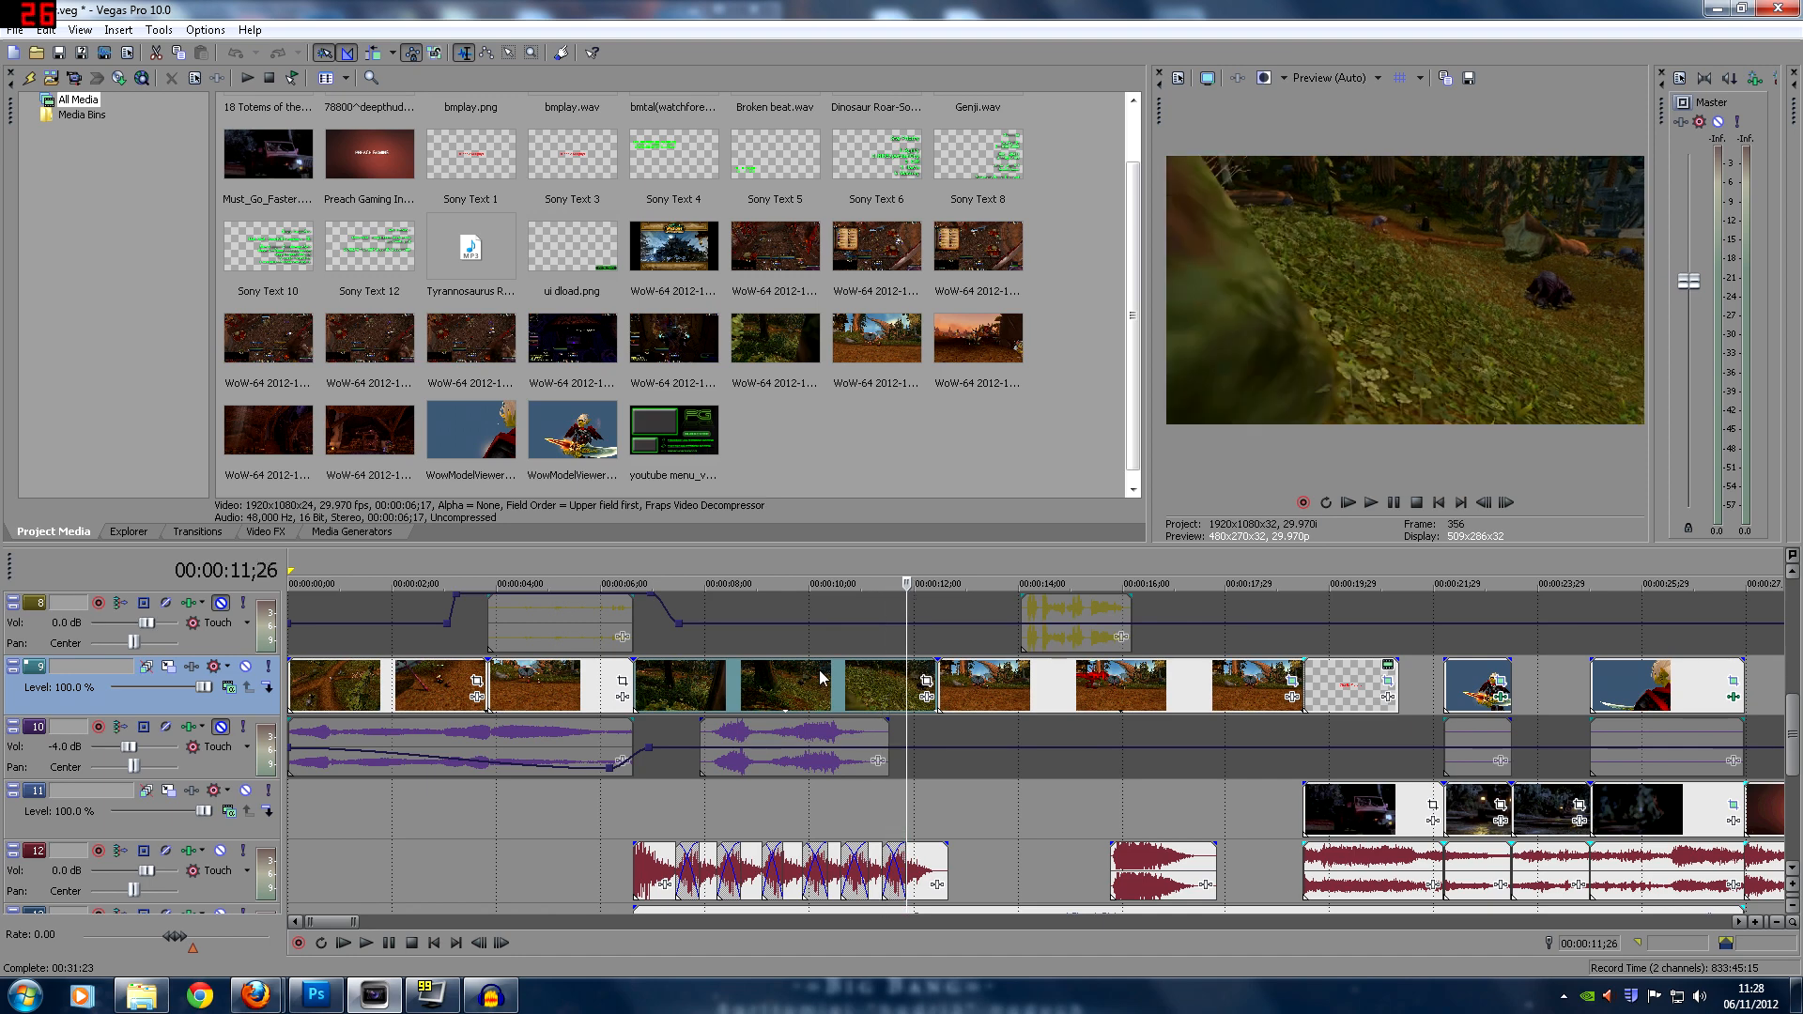
left_click(655, 695)
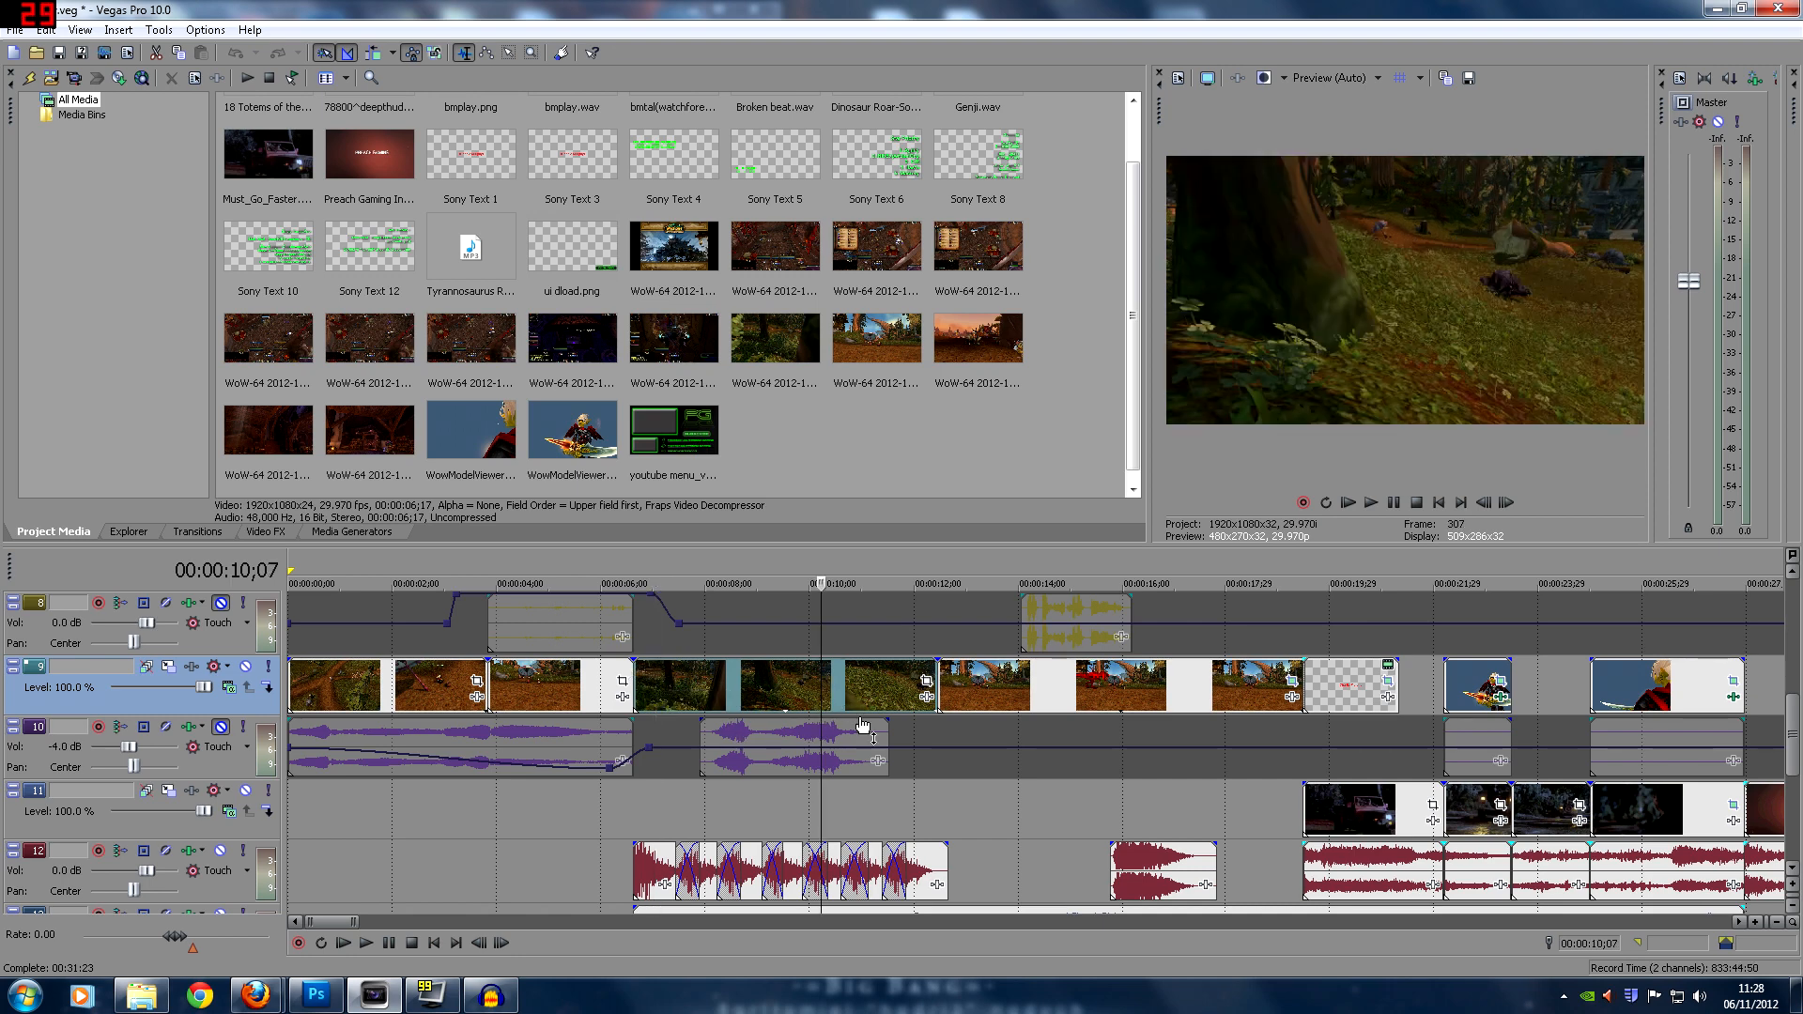
Examine the first part of the fourth clip on track 9, from its wide parasol shot to the closer view
left_click(1029, 702)
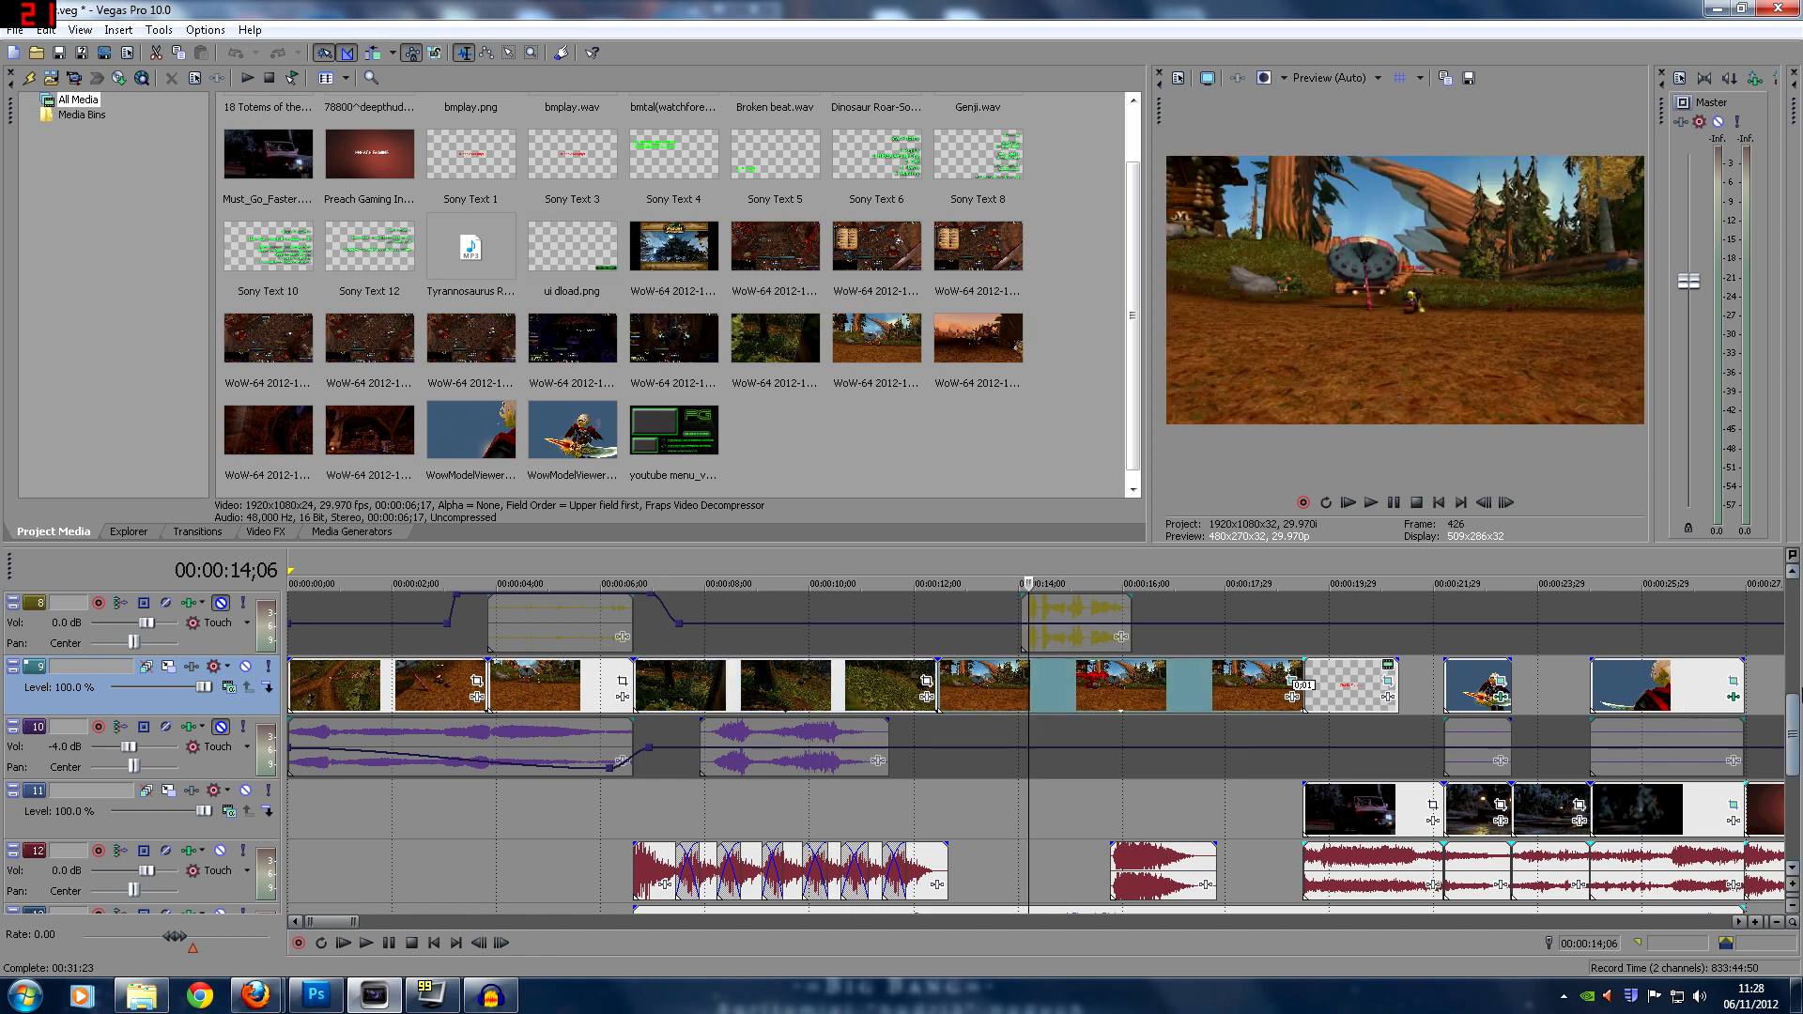
left_click(948, 698)
left_click(984, 697)
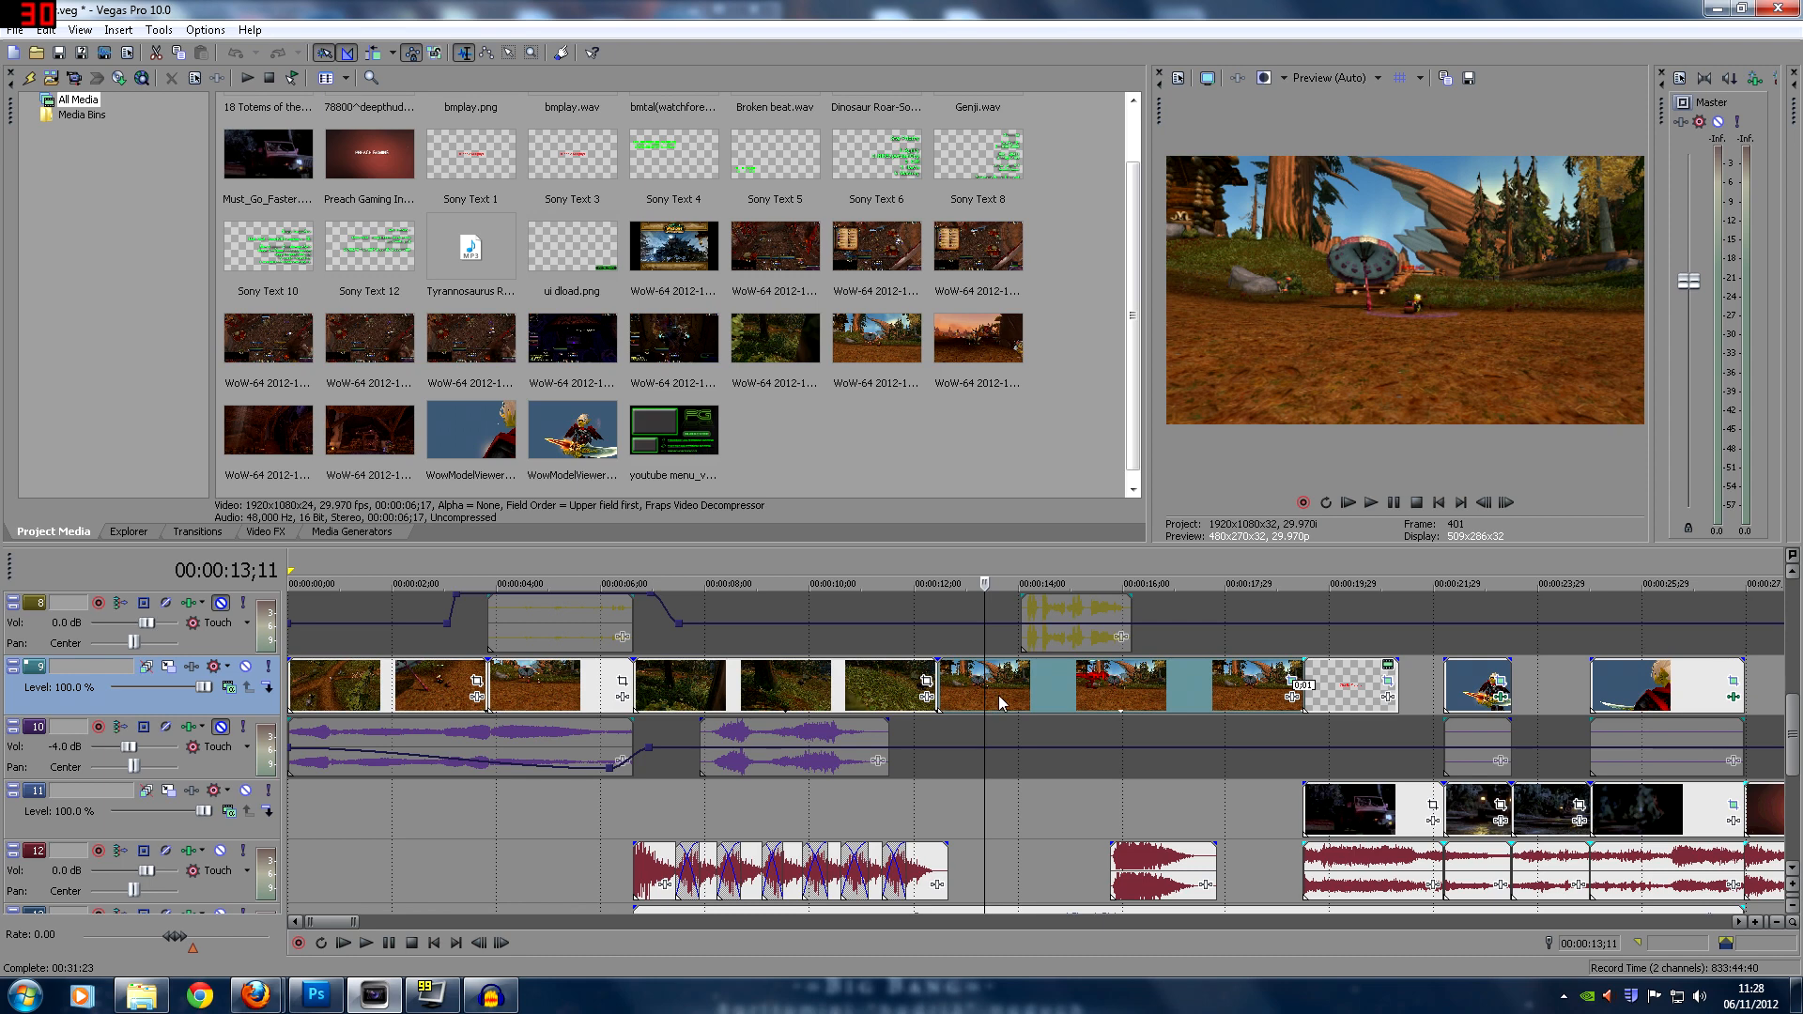
left_click(1021, 700)
left_click(1074, 695)
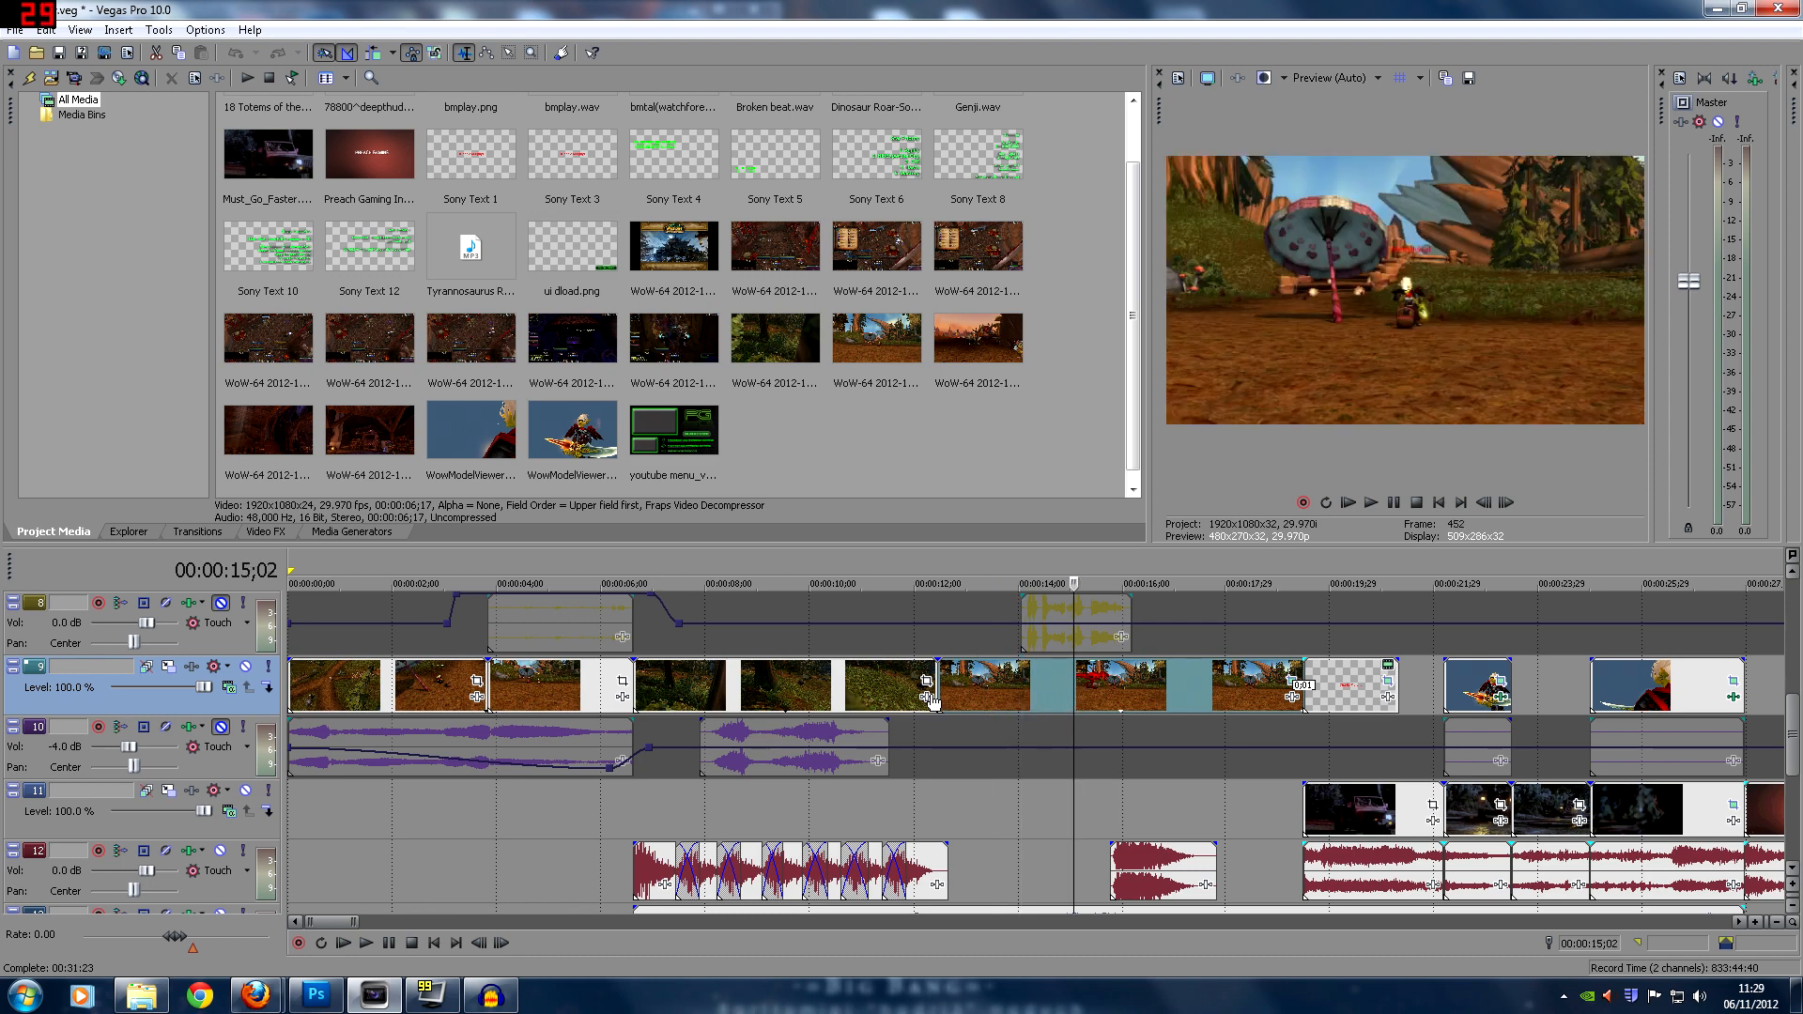
Play the fourth clip from near its start and check the frames where the red dinosaur runs past
left_click(948, 695)
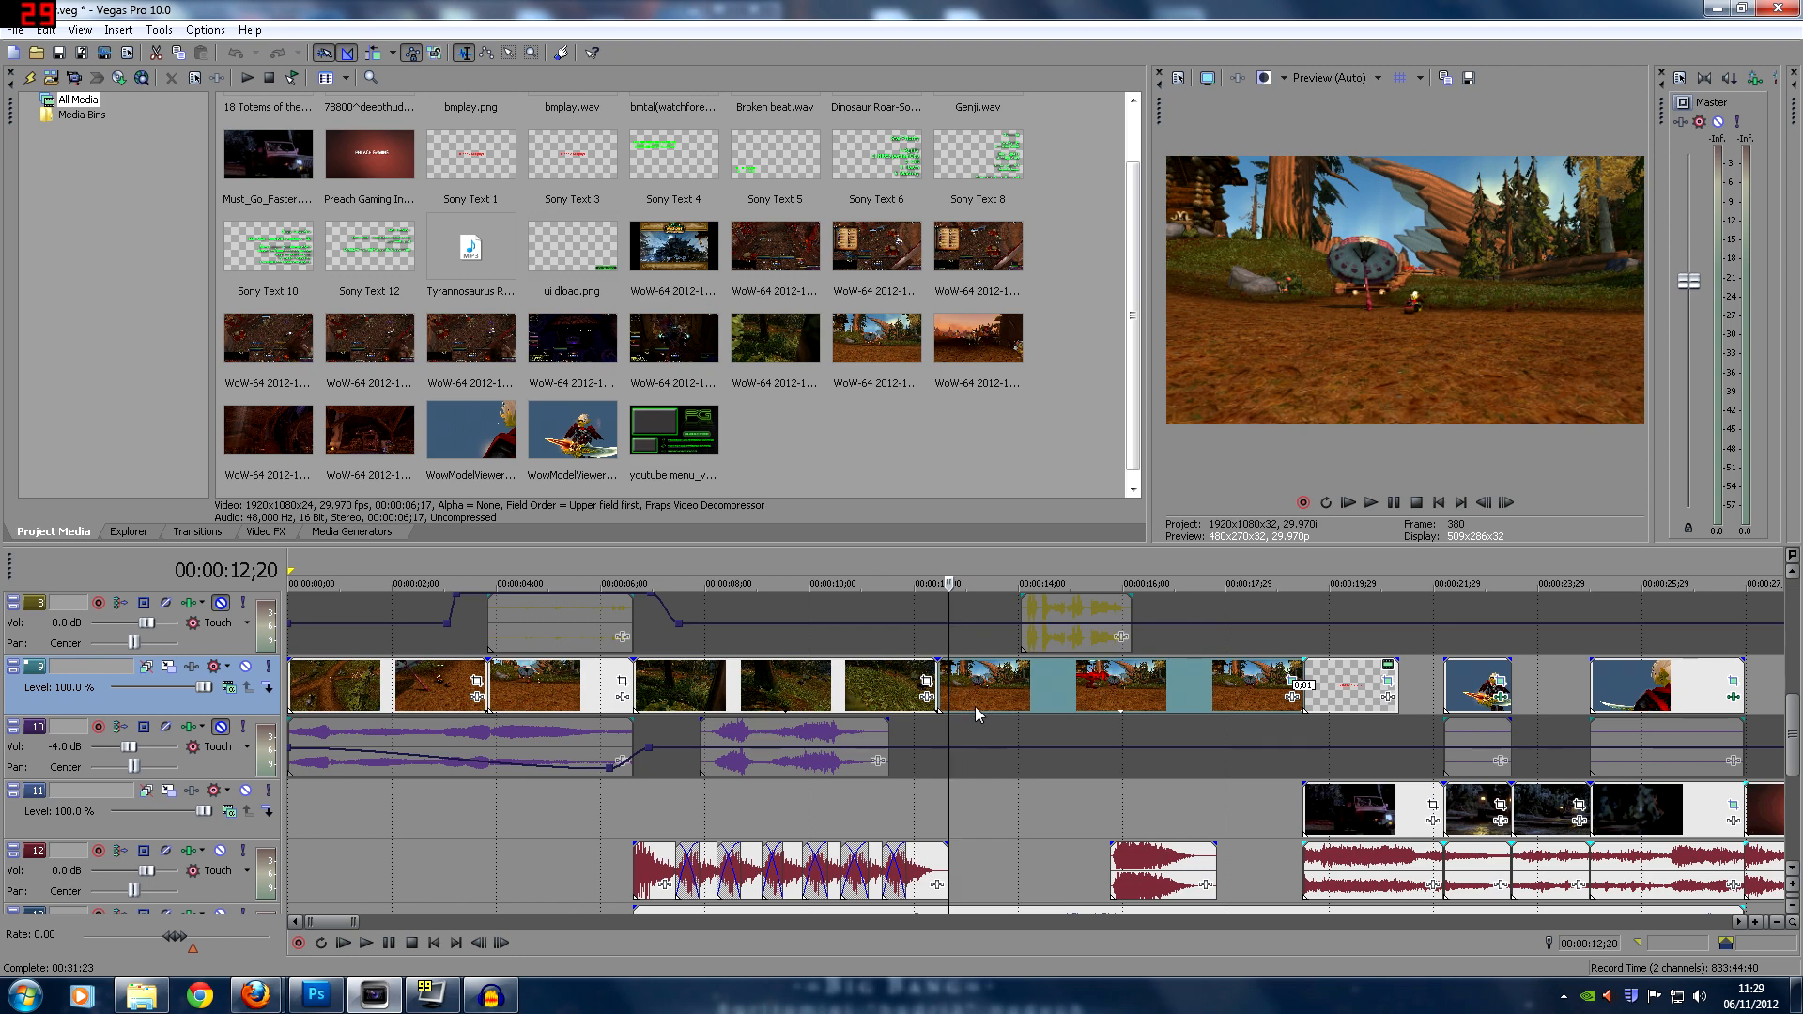
key("space")
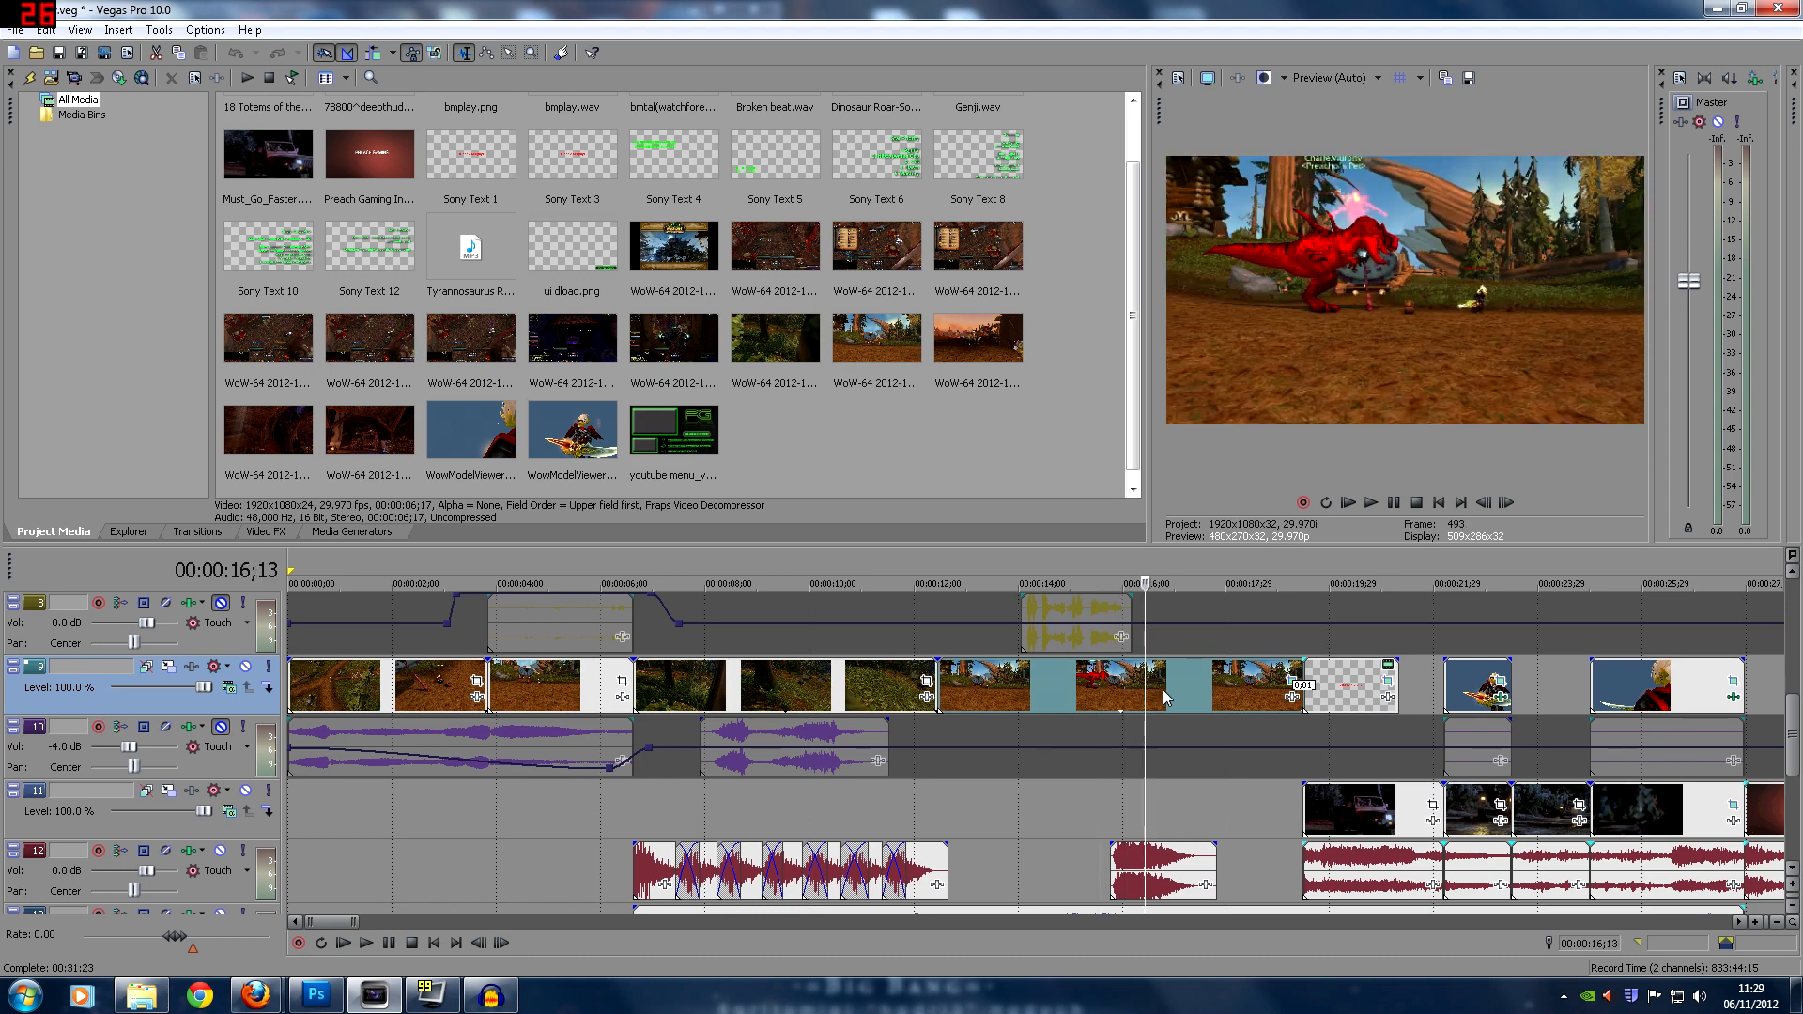
left_click(1225, 697)
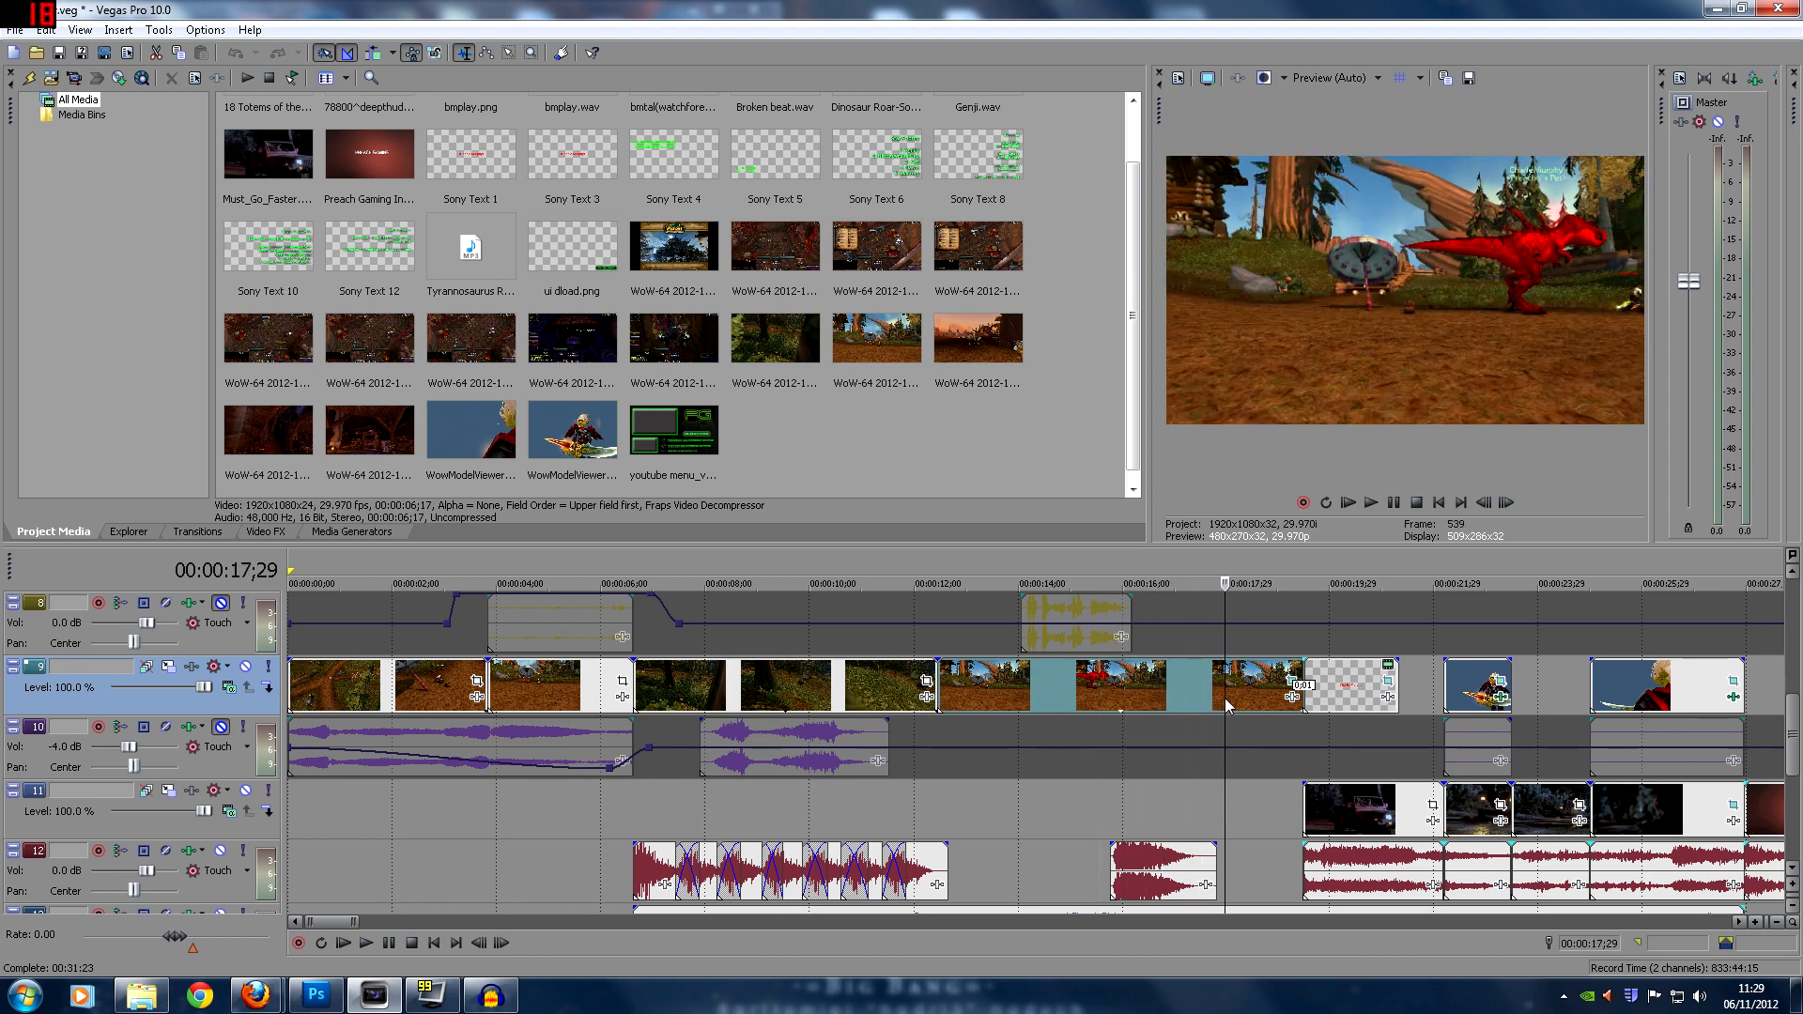
Scrub the fourth clip again from its beginning to where the red dinosaur enters and reaches the character
left_click(963, 688)
left_click(1033, 694)
left_click(1082, 698)
left_click(1114, 698)
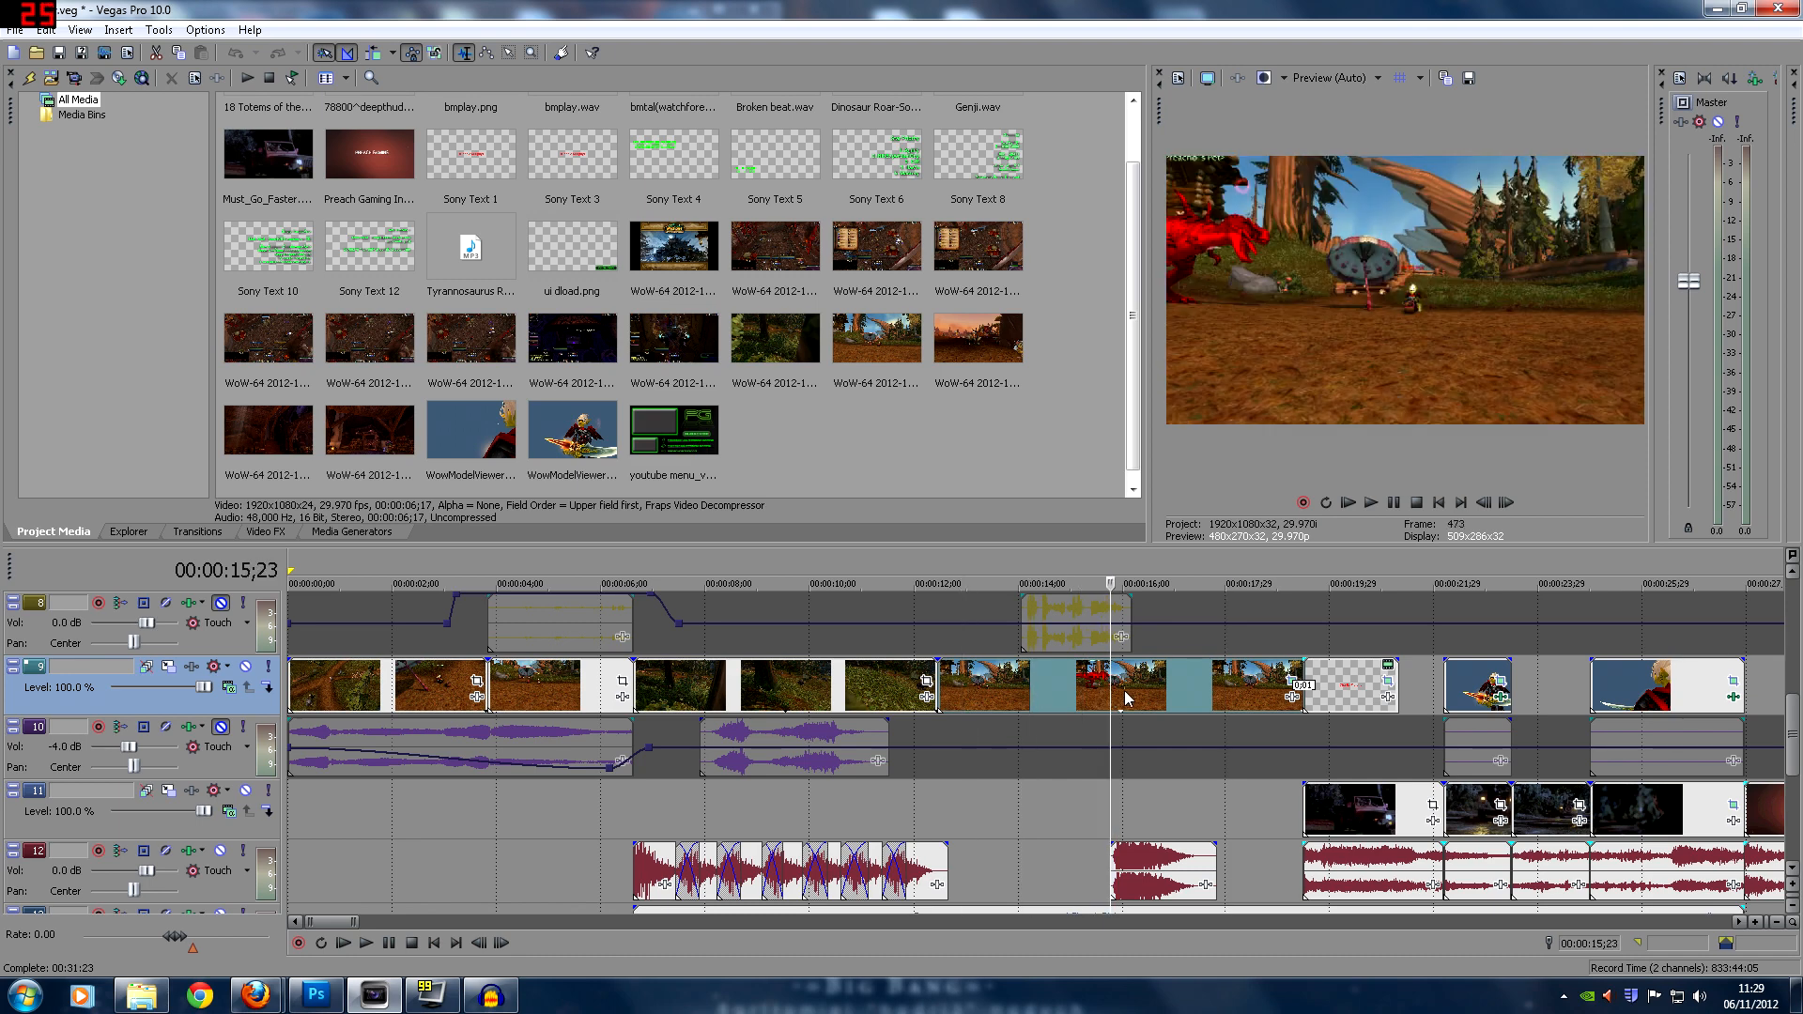
left_click(1131, 699)
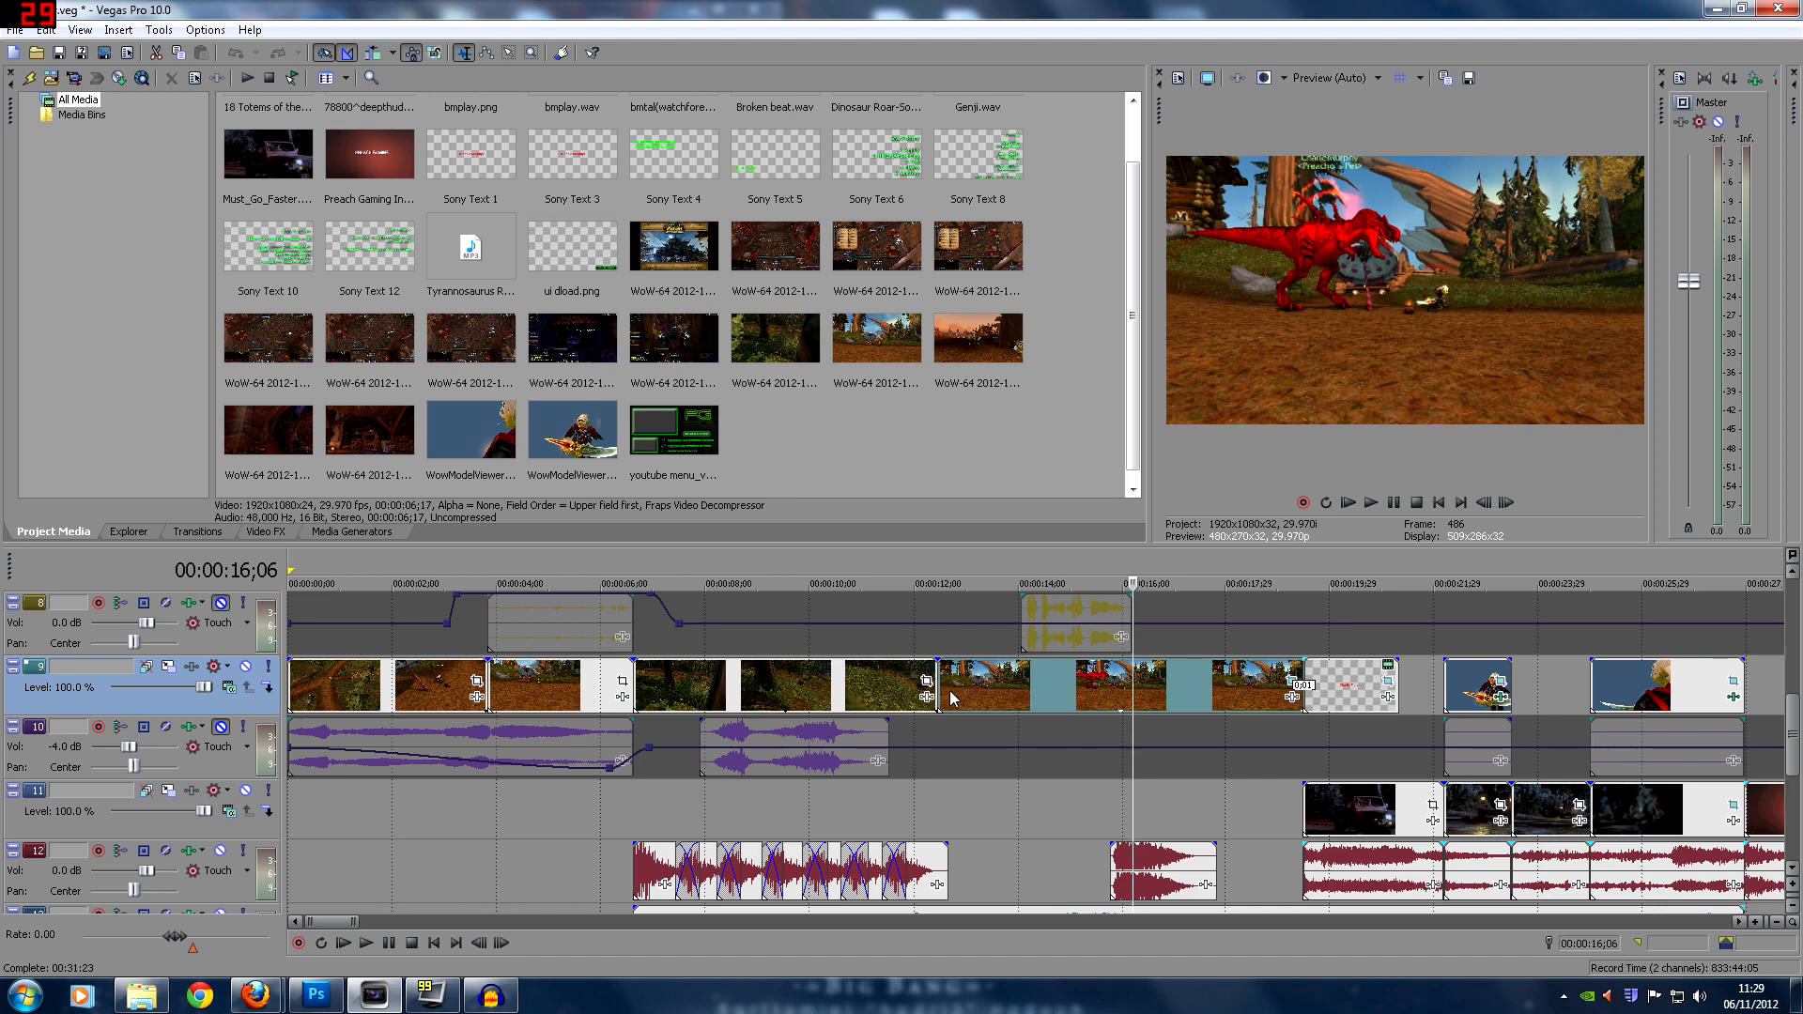
Scrub the fourth clip on track 9 through the red dinosaur's run, and return to the wide parasol shot near its start
left_click(999, 695)
left_click(1057, 695)
left_click(1178, 695)
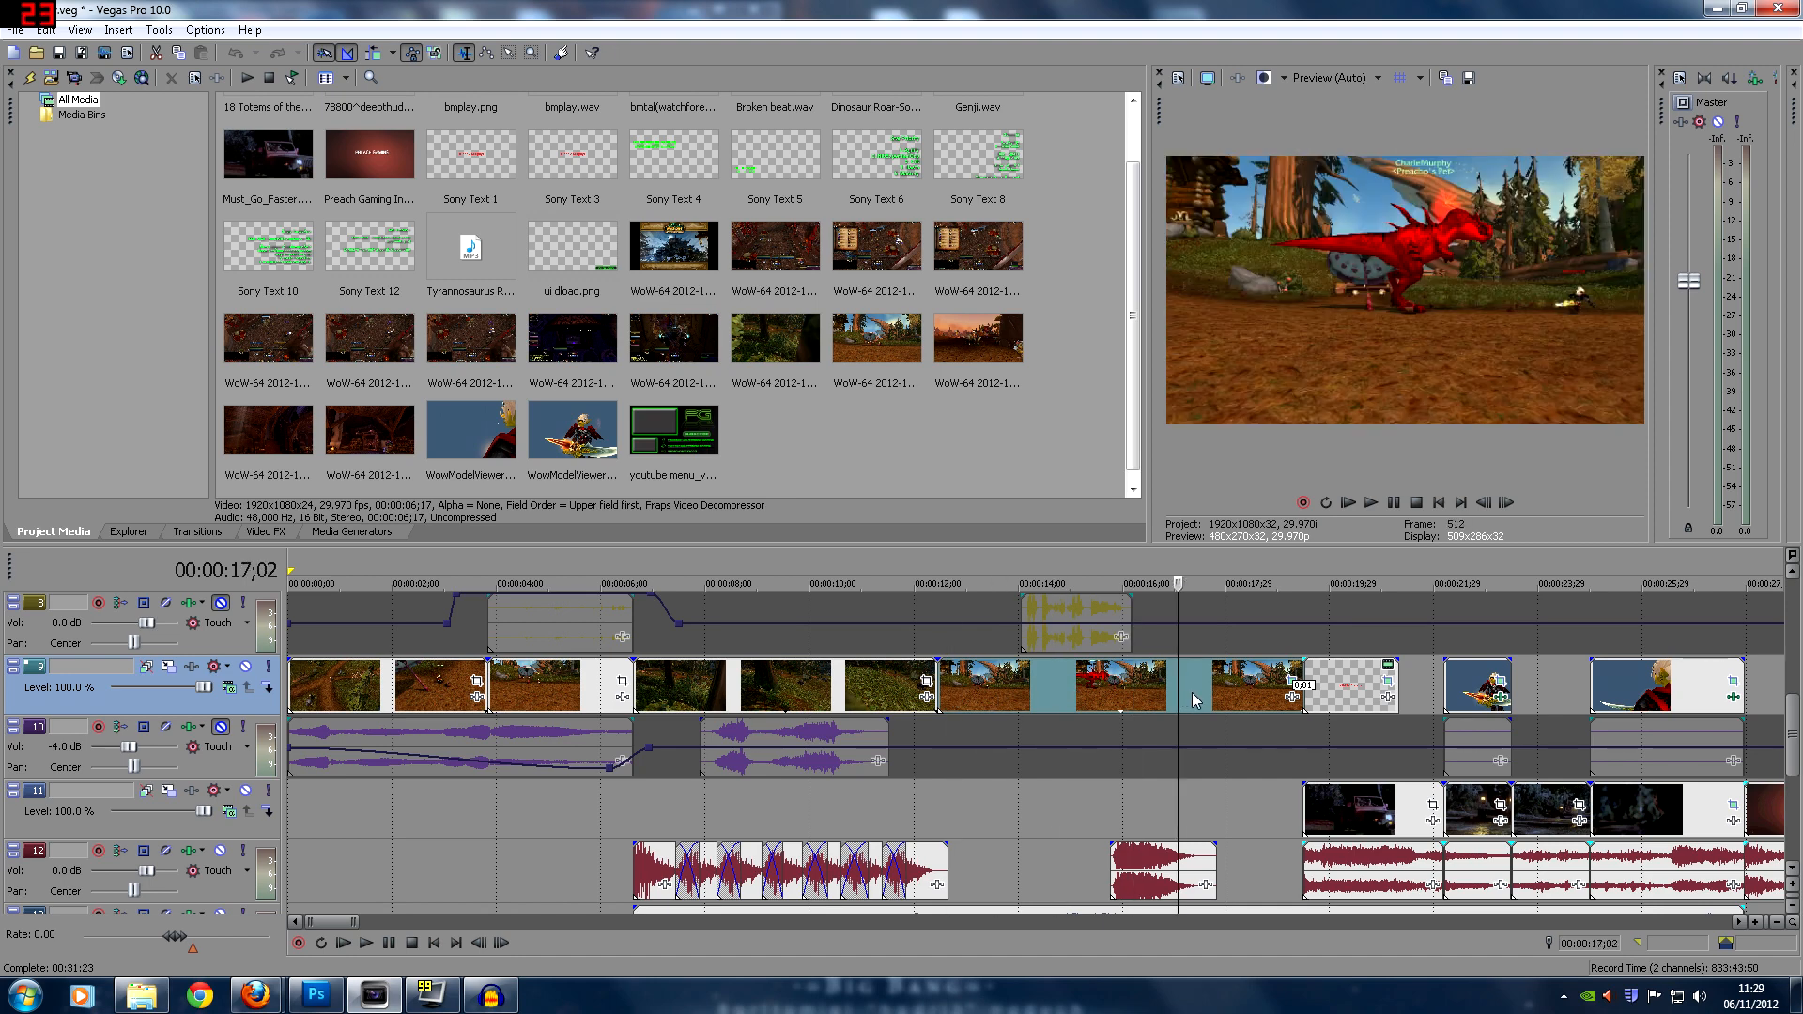
left_click(968, 691)
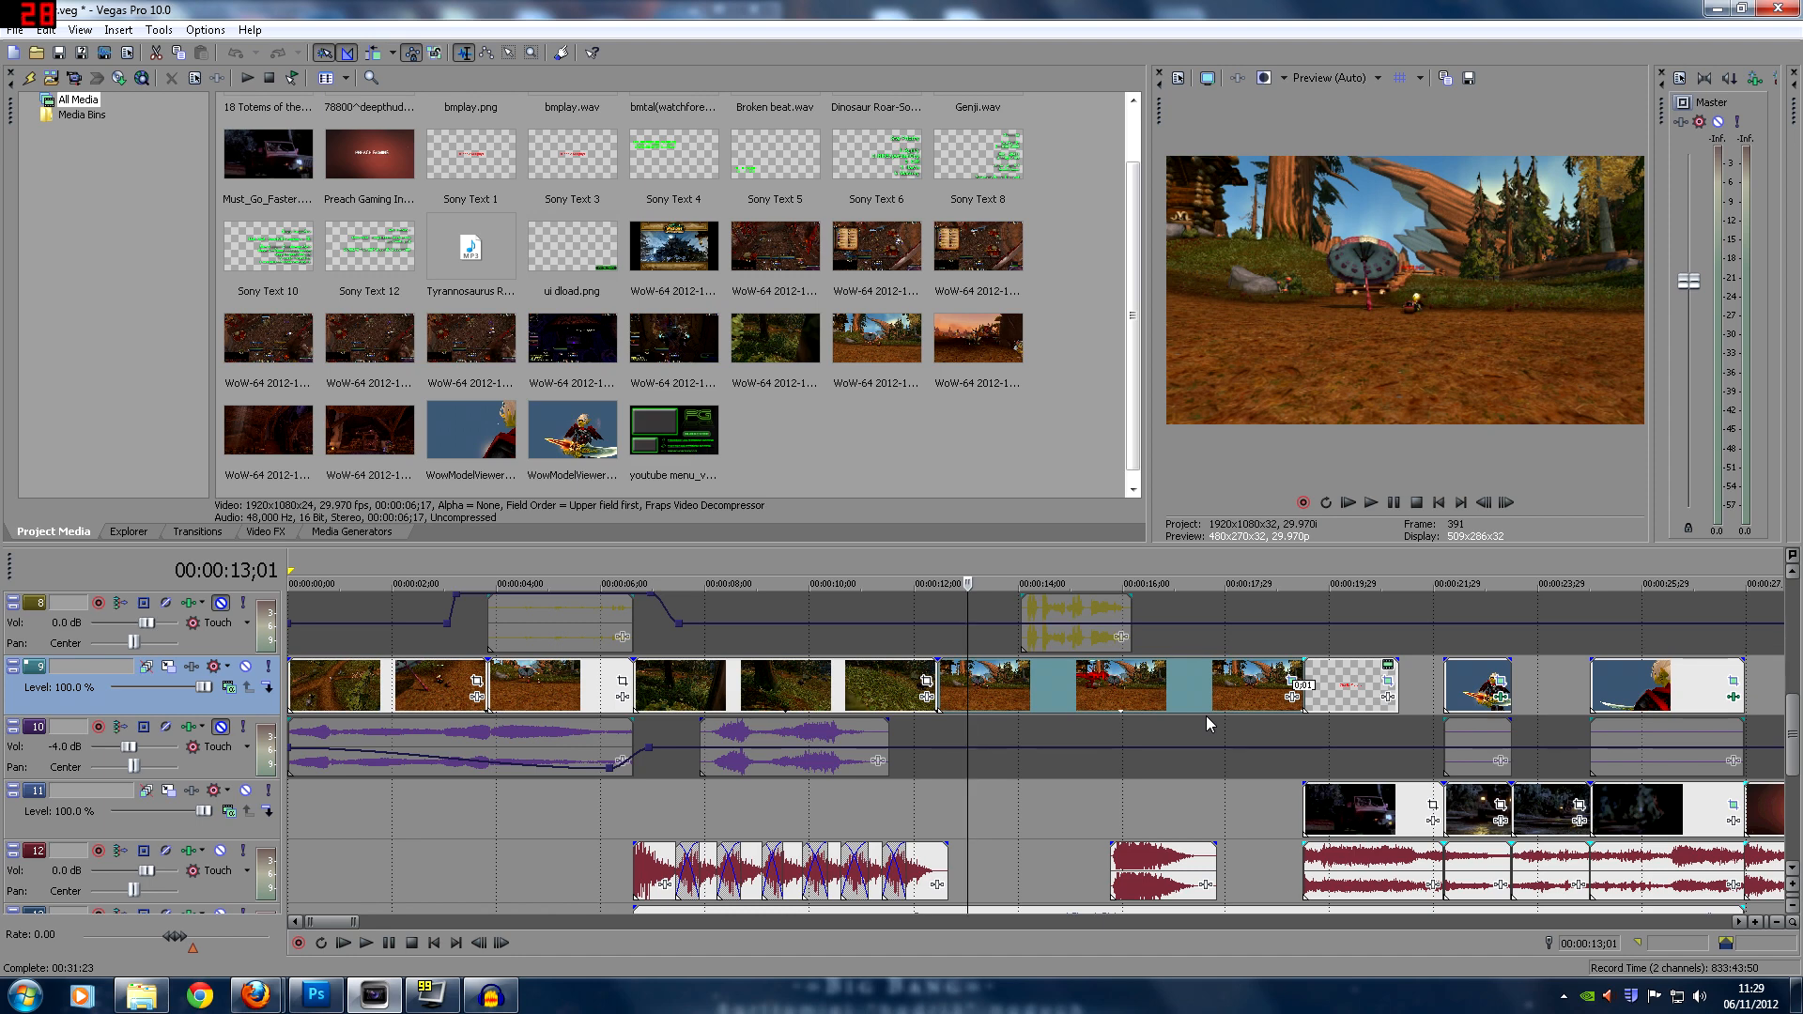
left_click(987, 677)
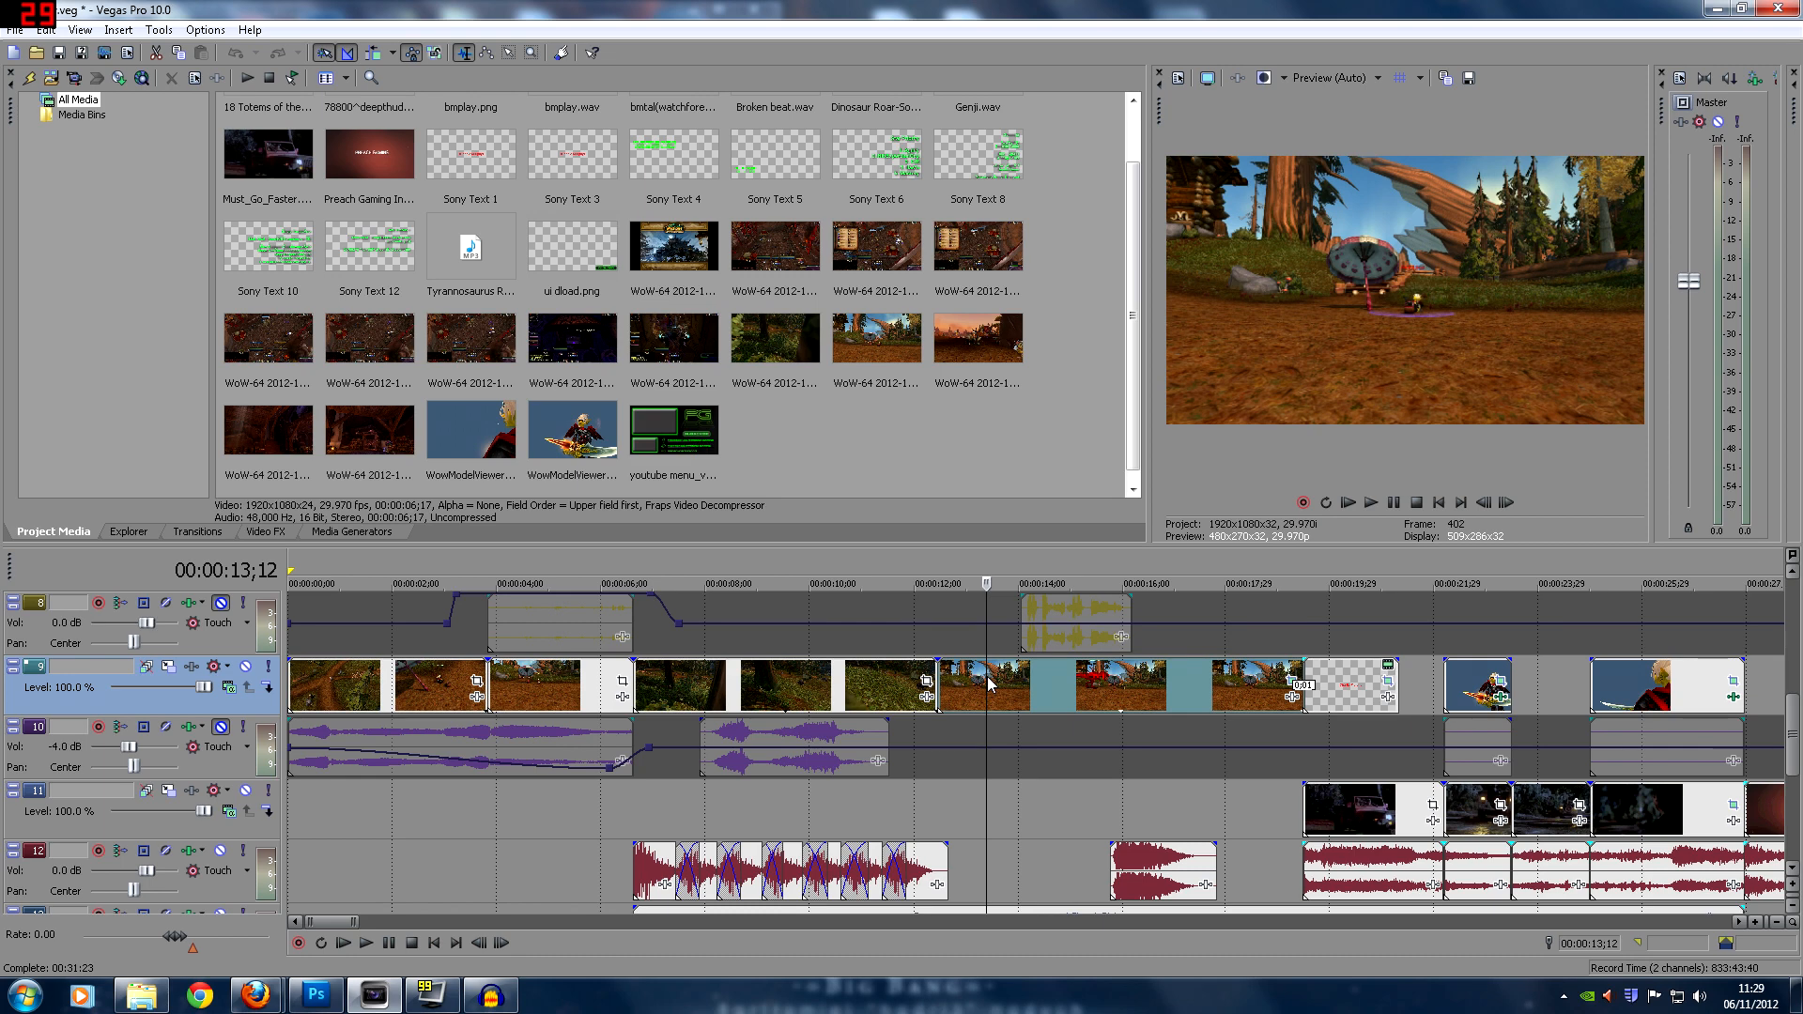
Step forward through the first half of the fourth clip on track 9 and back to its opening frames
left_click(1064, 682)
left_click(1108, 685)
left_click(1133, 686)
left_click(1034, 686)
left_click(984, 693)
left_click(958, 698)
Follow the fourth clip from its closer parasol view through the dinosaur's run to its last frames, and return to its beginning
left_click(1003, 696)
left_click(1095, 696)
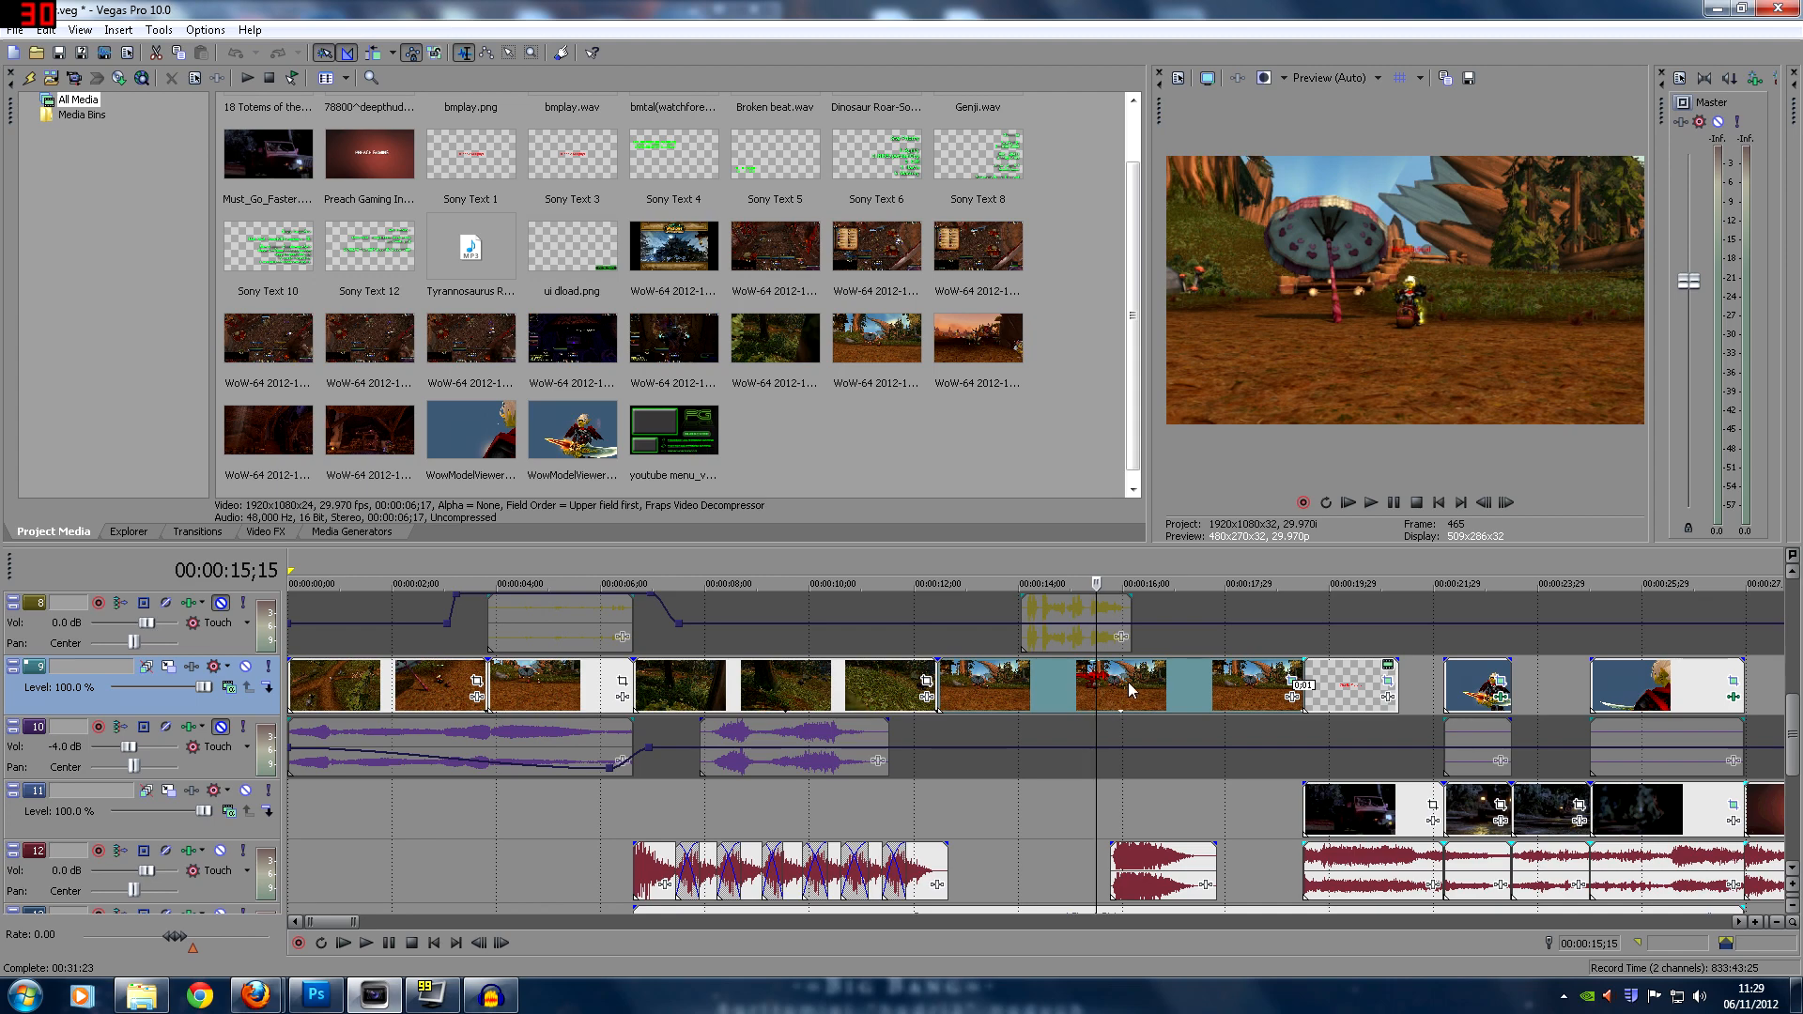
left_click(1132, 685)
left_click(1163, 682)
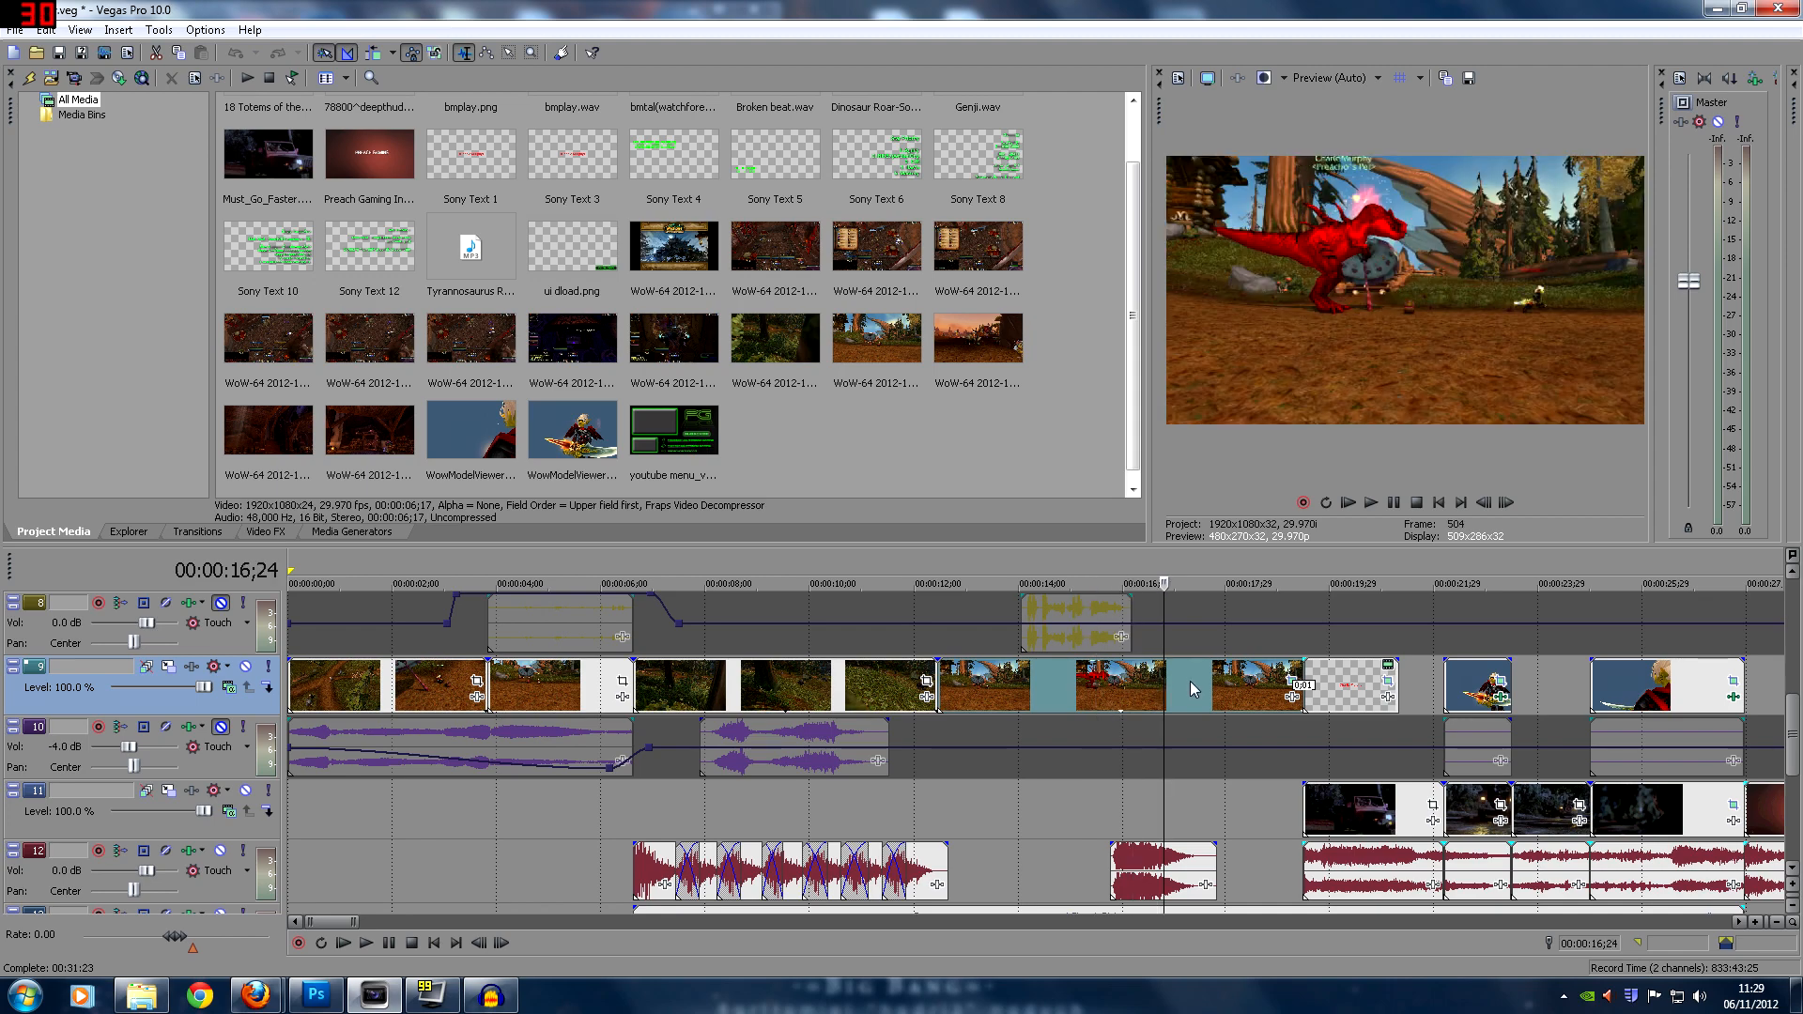
scroll(1190, 679, "down", 2)
left_click(929, 695)
scroll(732, 694, "up", 2)
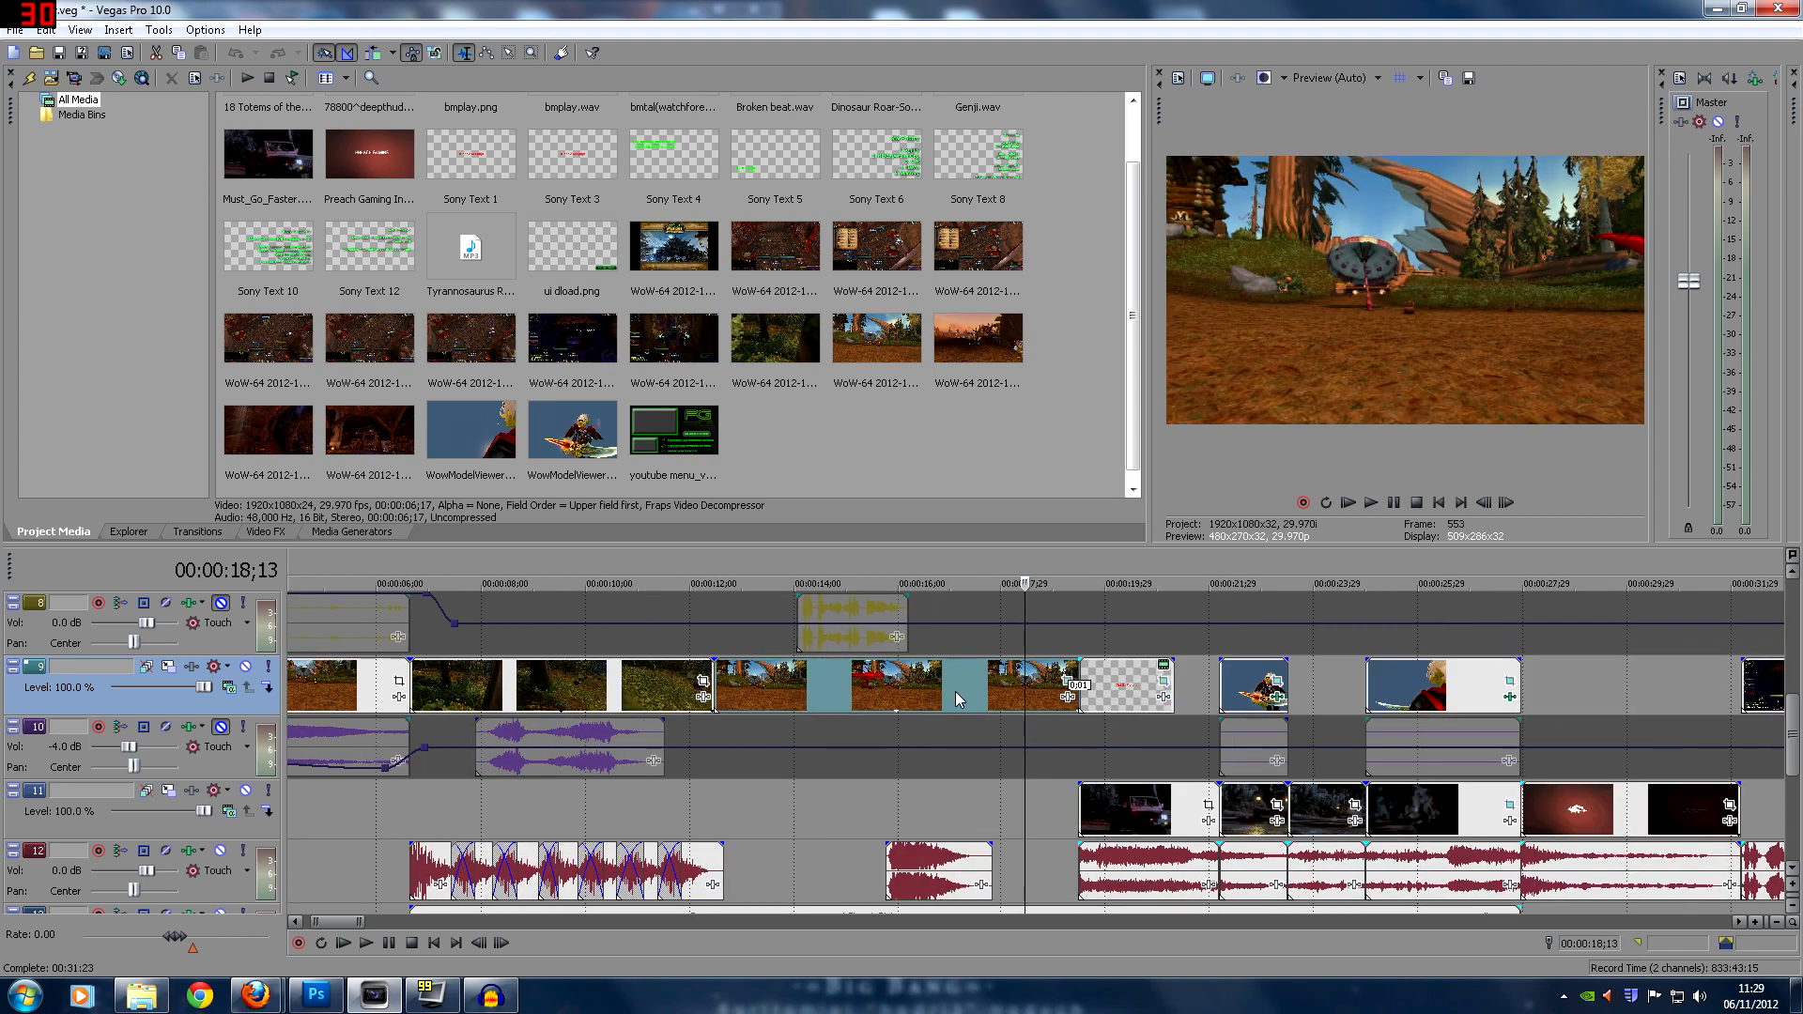
left_click(719, 700)
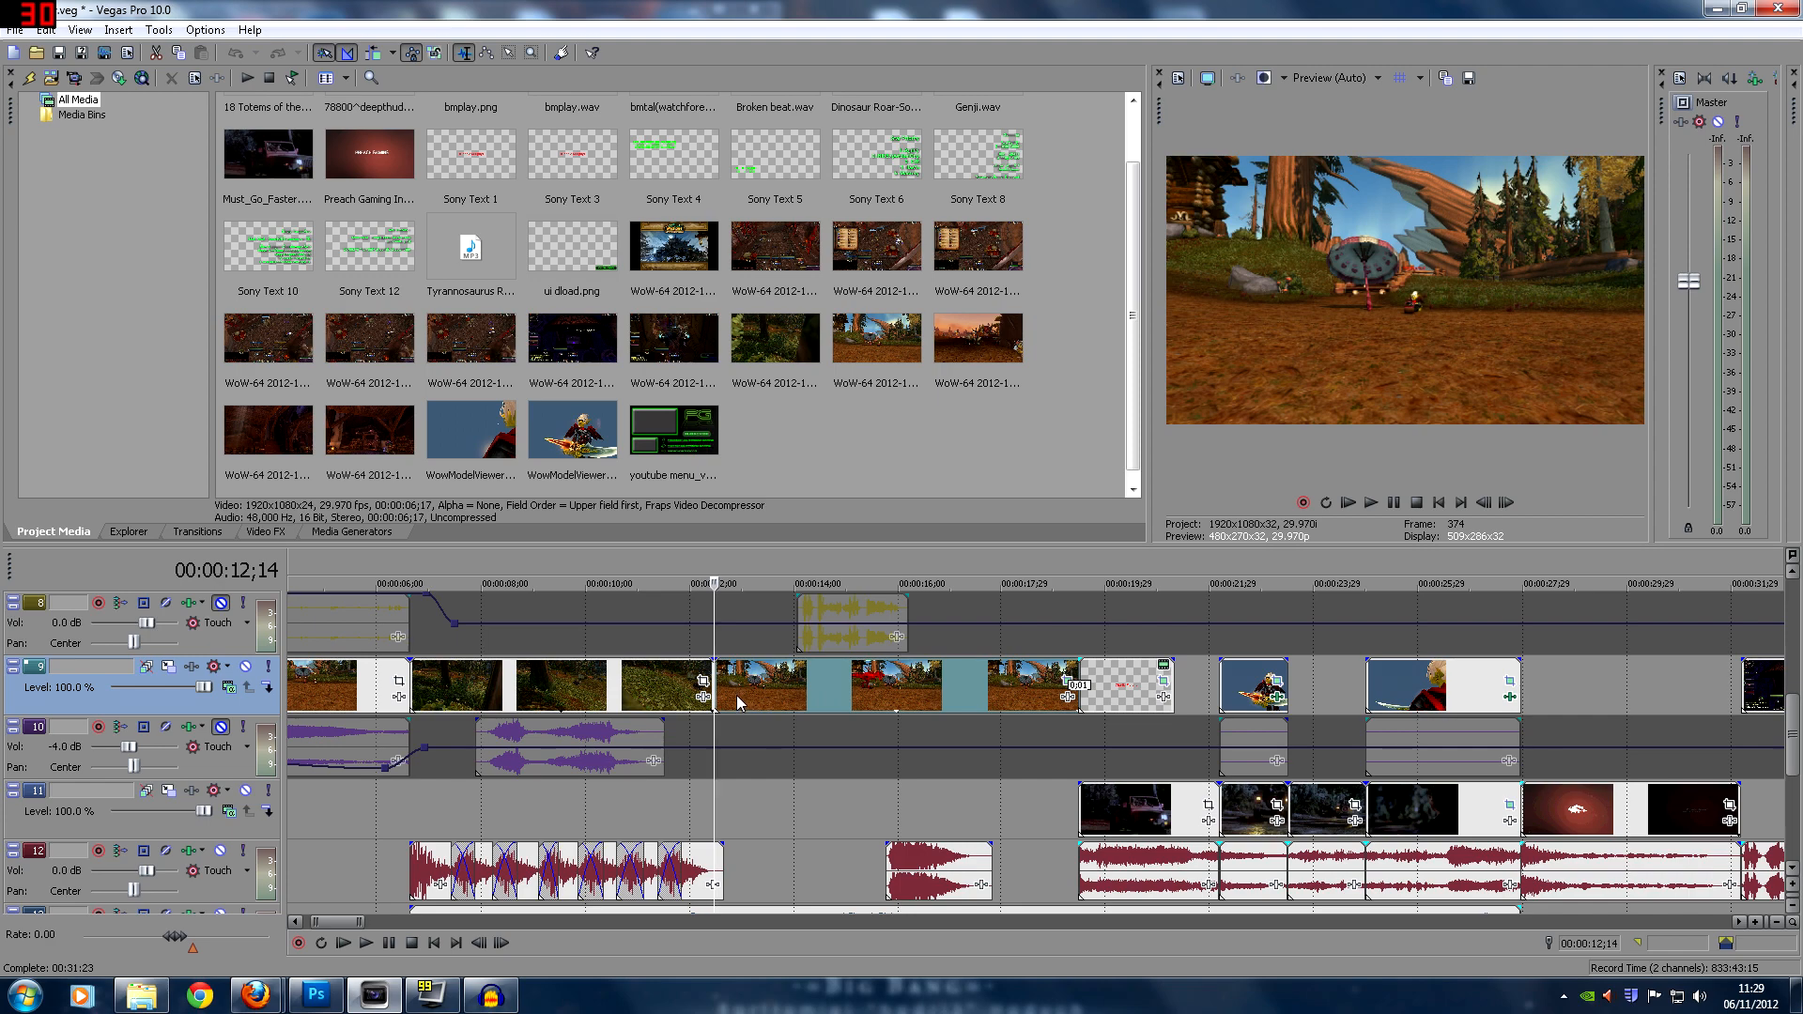
Add the full parasol recording from the project media beyond the end of track 9 and play it until the red dinosaur enters
scroll(794, 688, "down", 15)
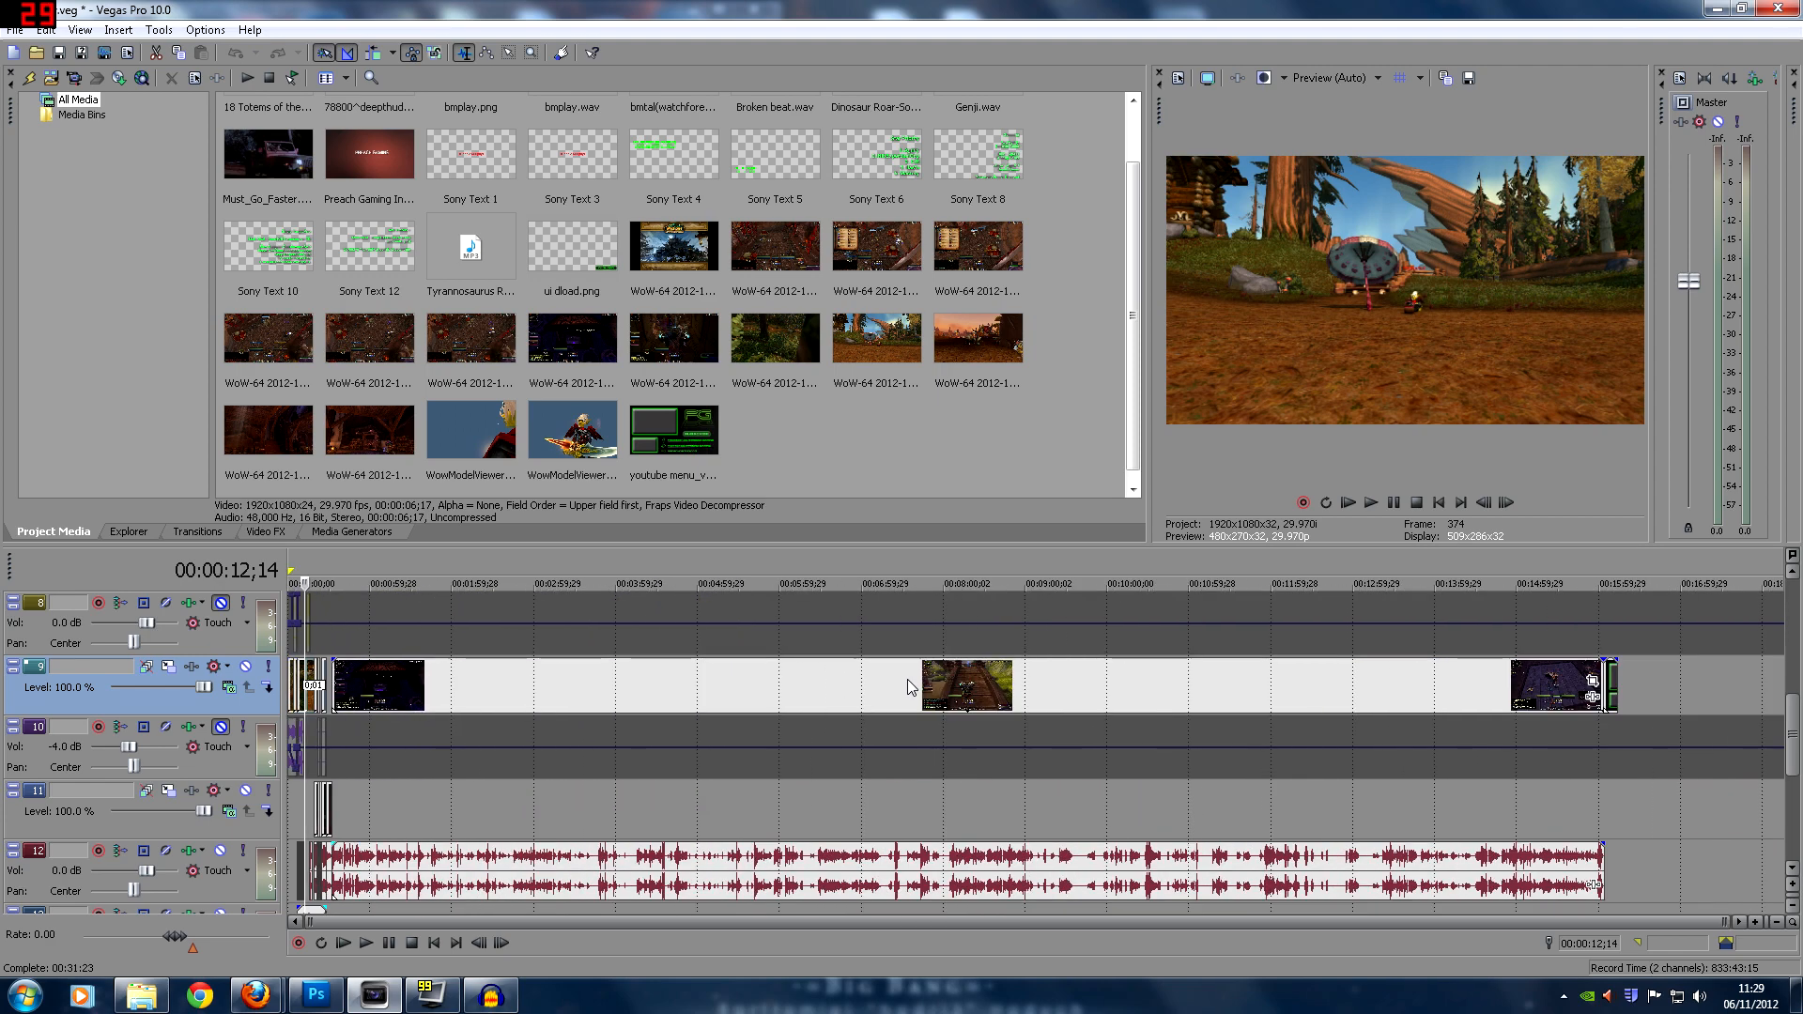
left_click_drag(880, 338, 1687, 679)
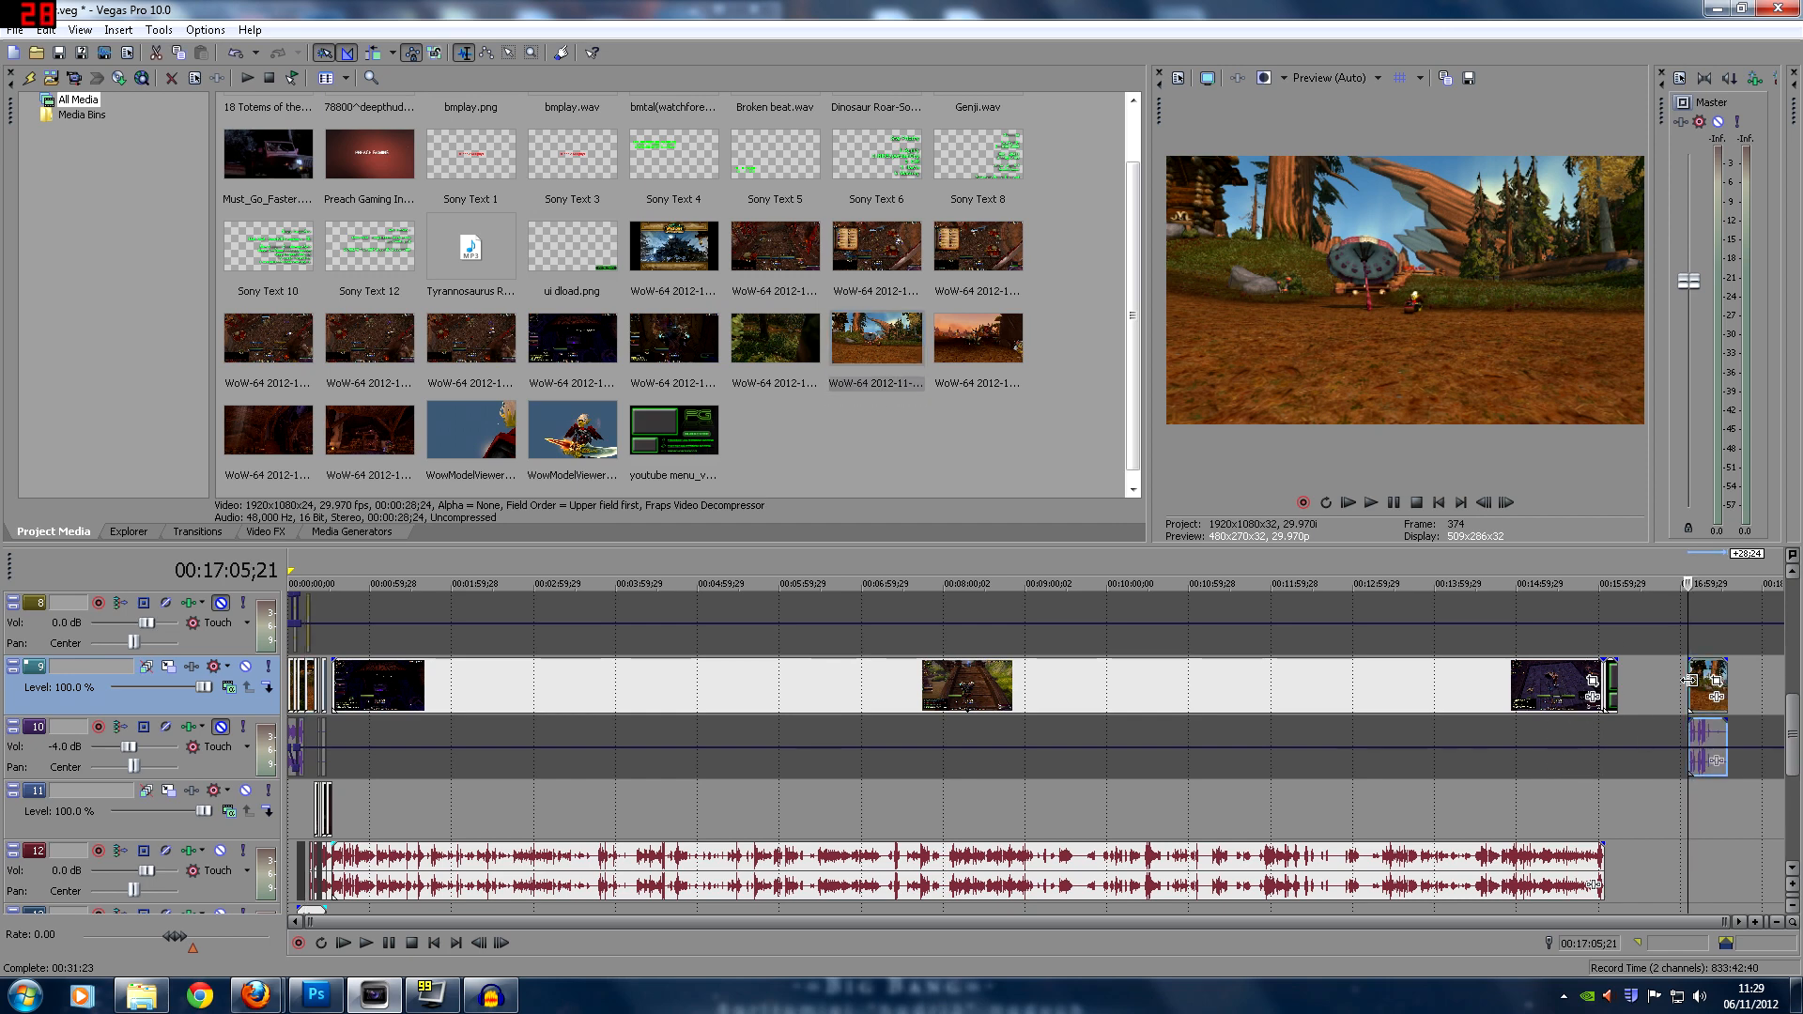
scroll(1687, 679, "up", 7)
left_click(377, 944)
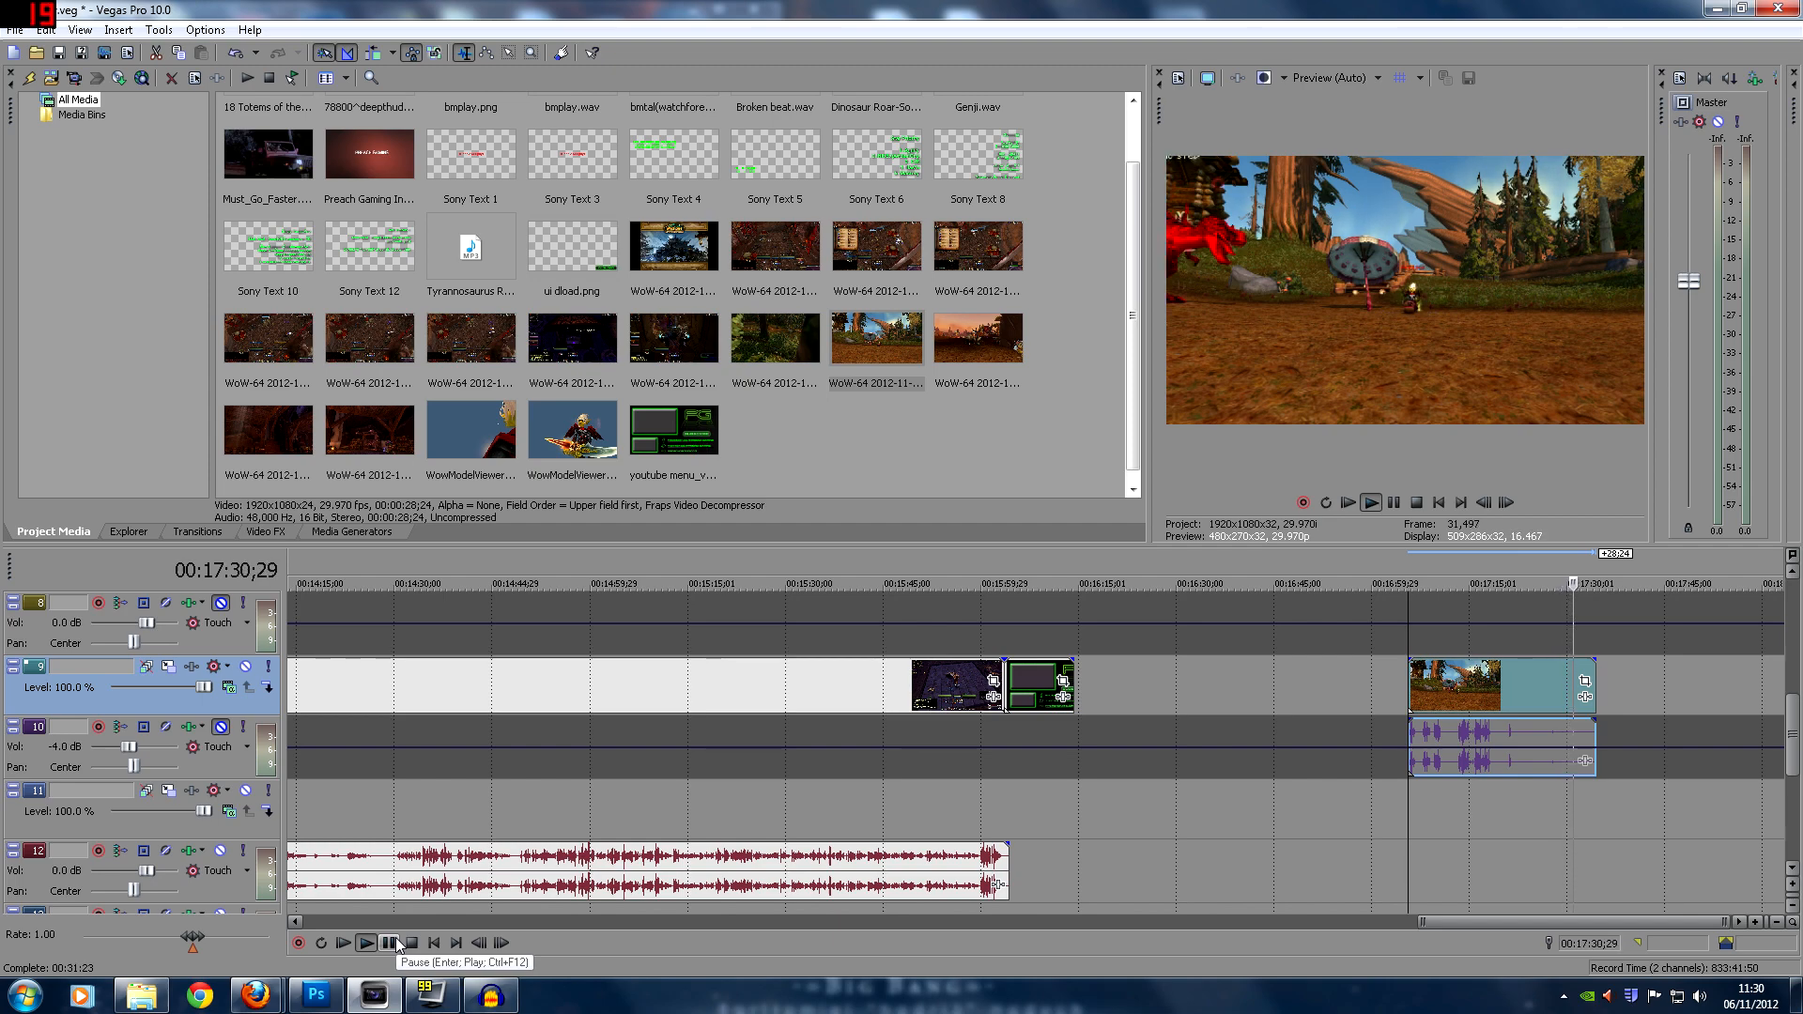
left_click(395, 942)
Return to the intro section of the timeline and recheck the opening frames of the fourth clip on track 9
scroll(431, 737, "down", 5)
scroll(431, 736, "down", 3)
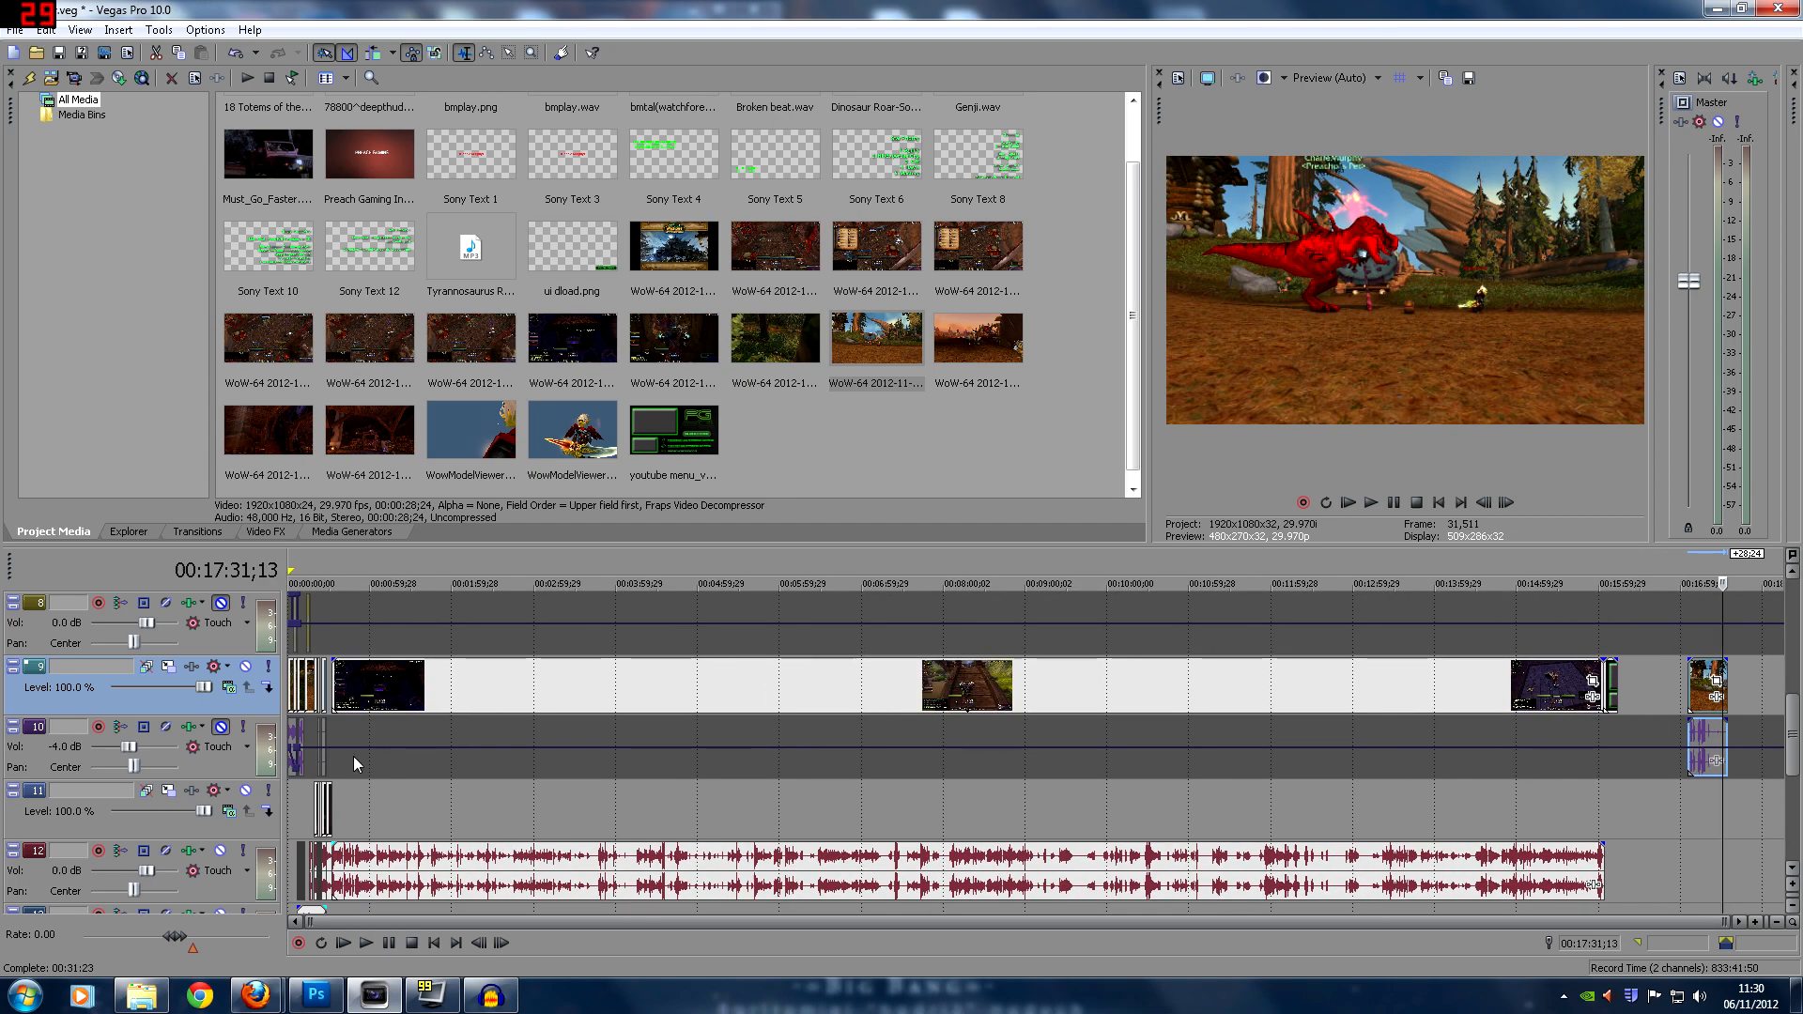
left_click(353, 757)
scroll(452, 765, "up", 5)
scroll(460, 766, "up", 1)
scroll(467, 766, "down", 1)
scroll(469, 764, "up", 1)
left_click(436, 758)
scroll(436, 759, "up", 1)
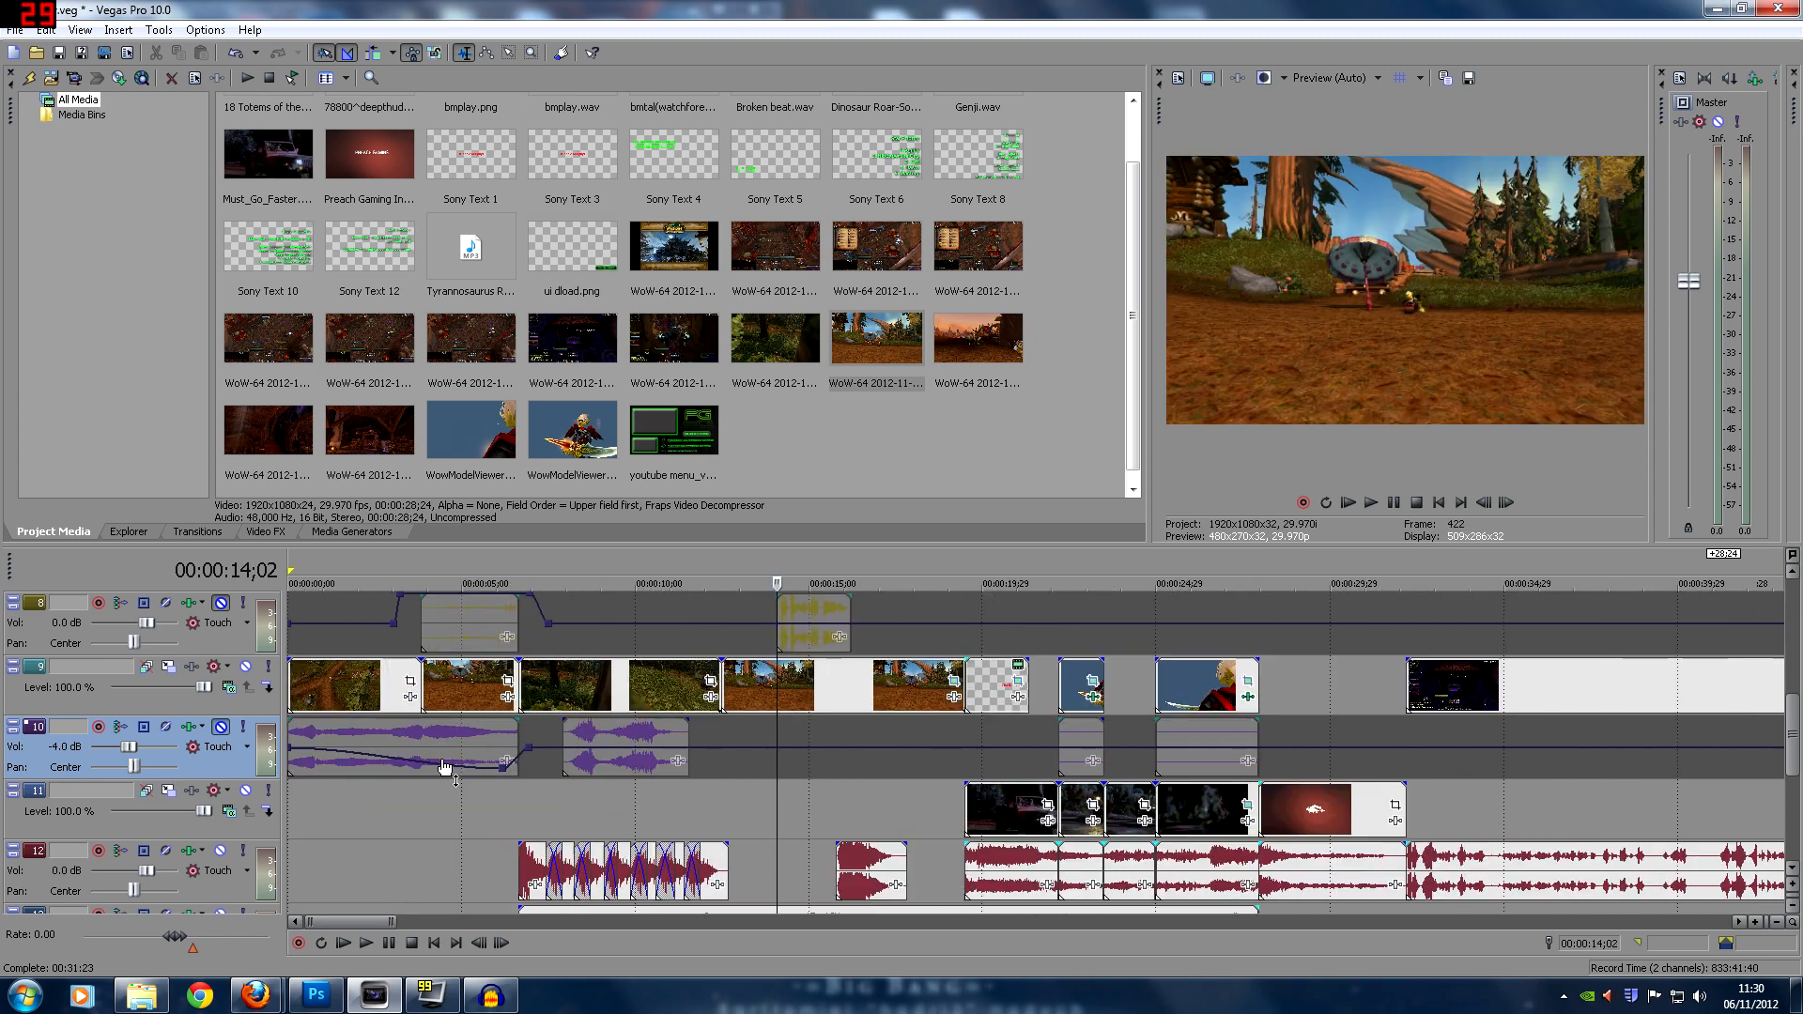
left_click(724, 701)
left_click(760, 707)
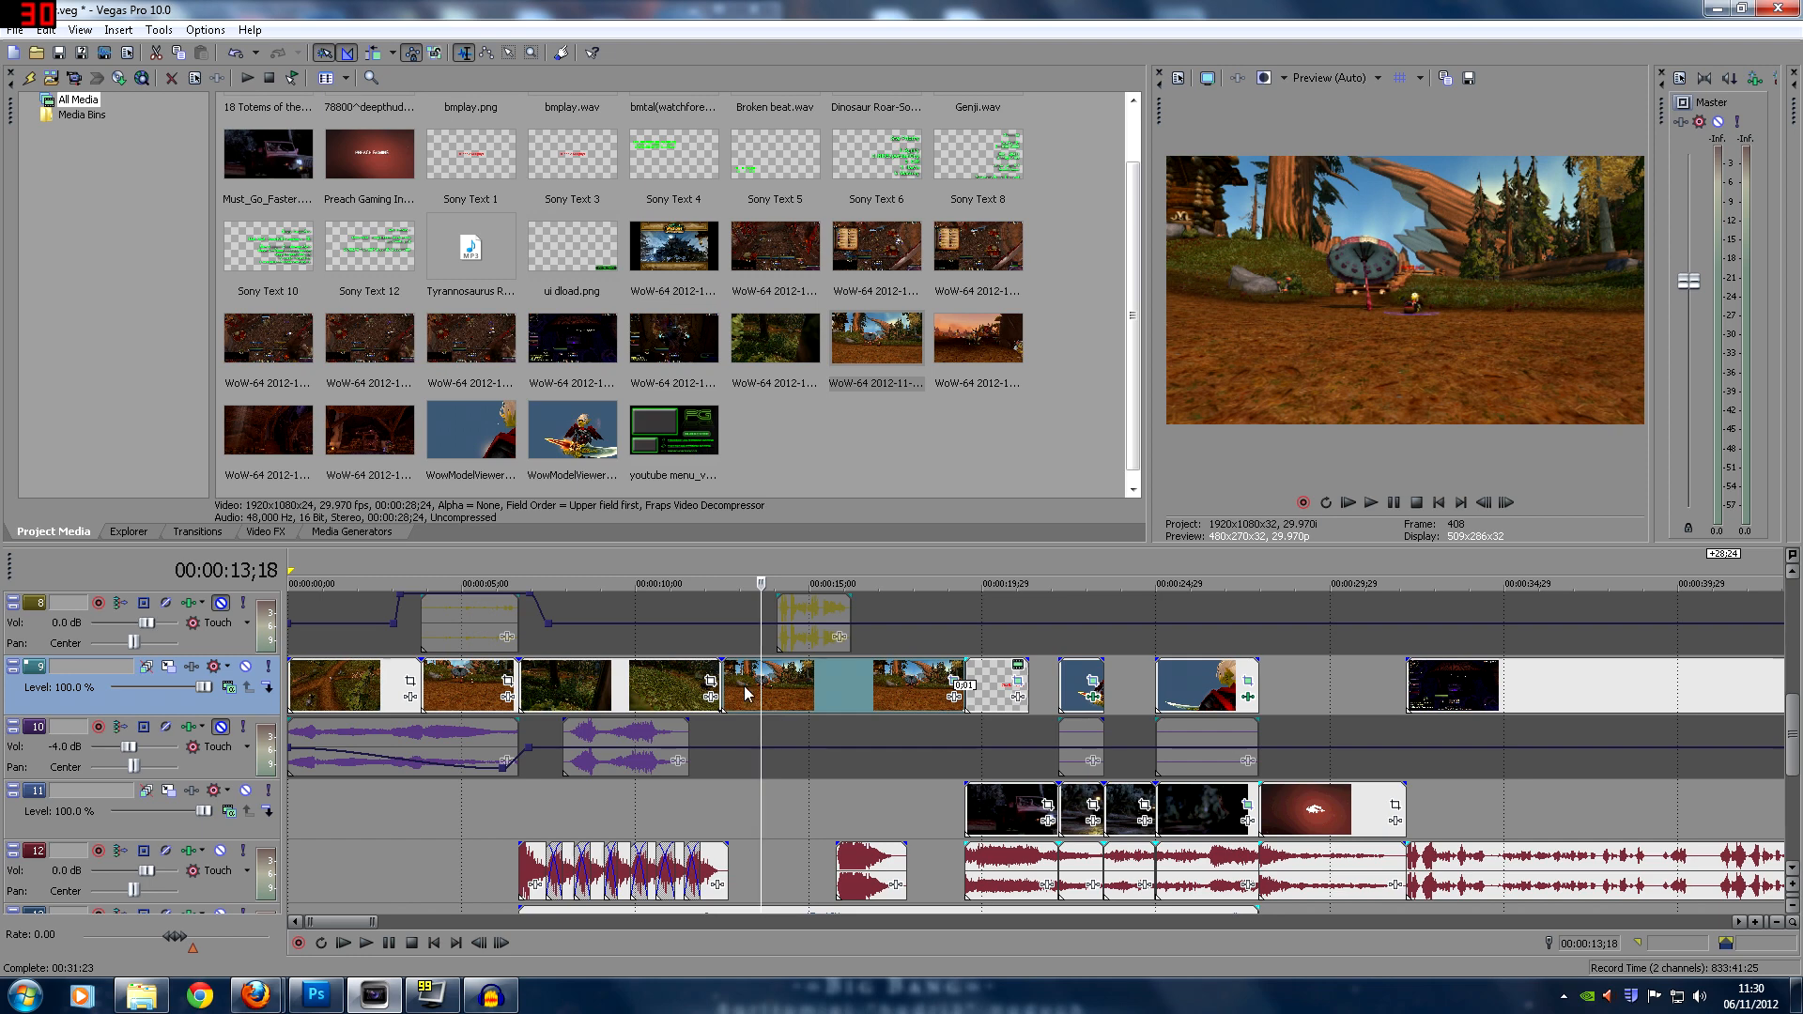
Play the fourth clip on track 9 from its beginning to see its wide and closer views
left_click(743, 695)
left_click(776, 690)
left_click(728, 682)
key("space")
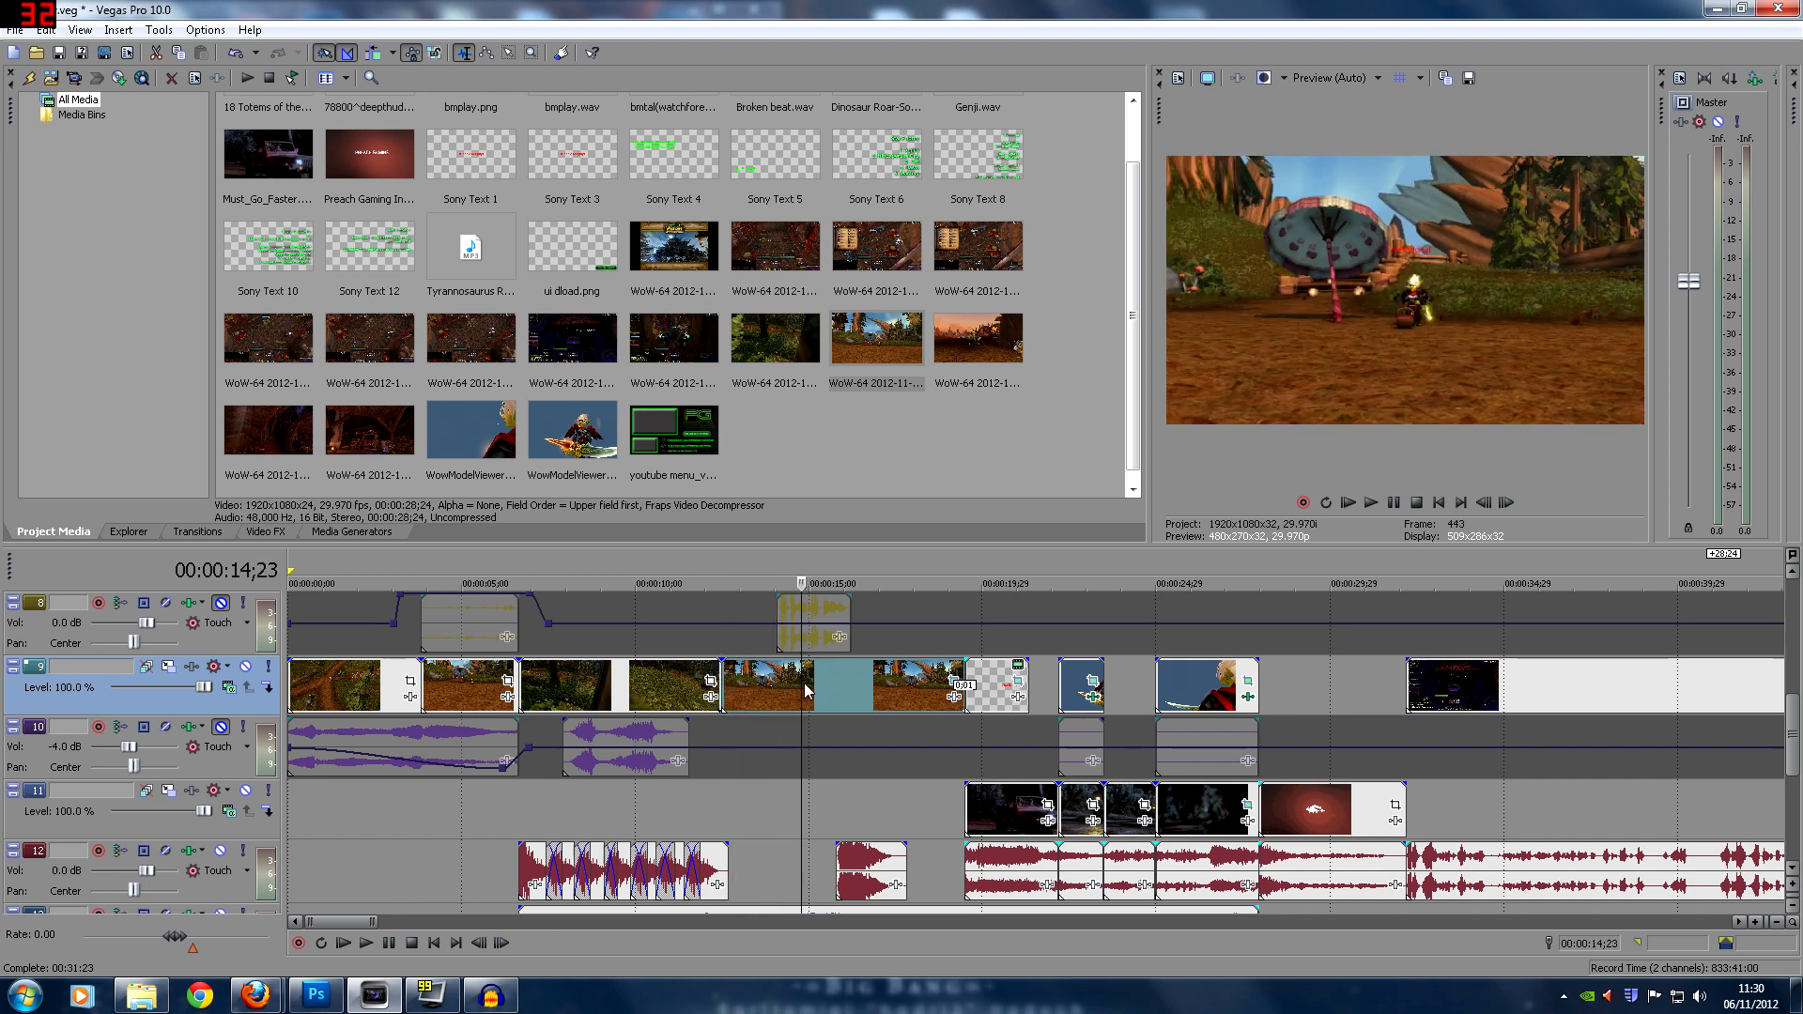
key("space")
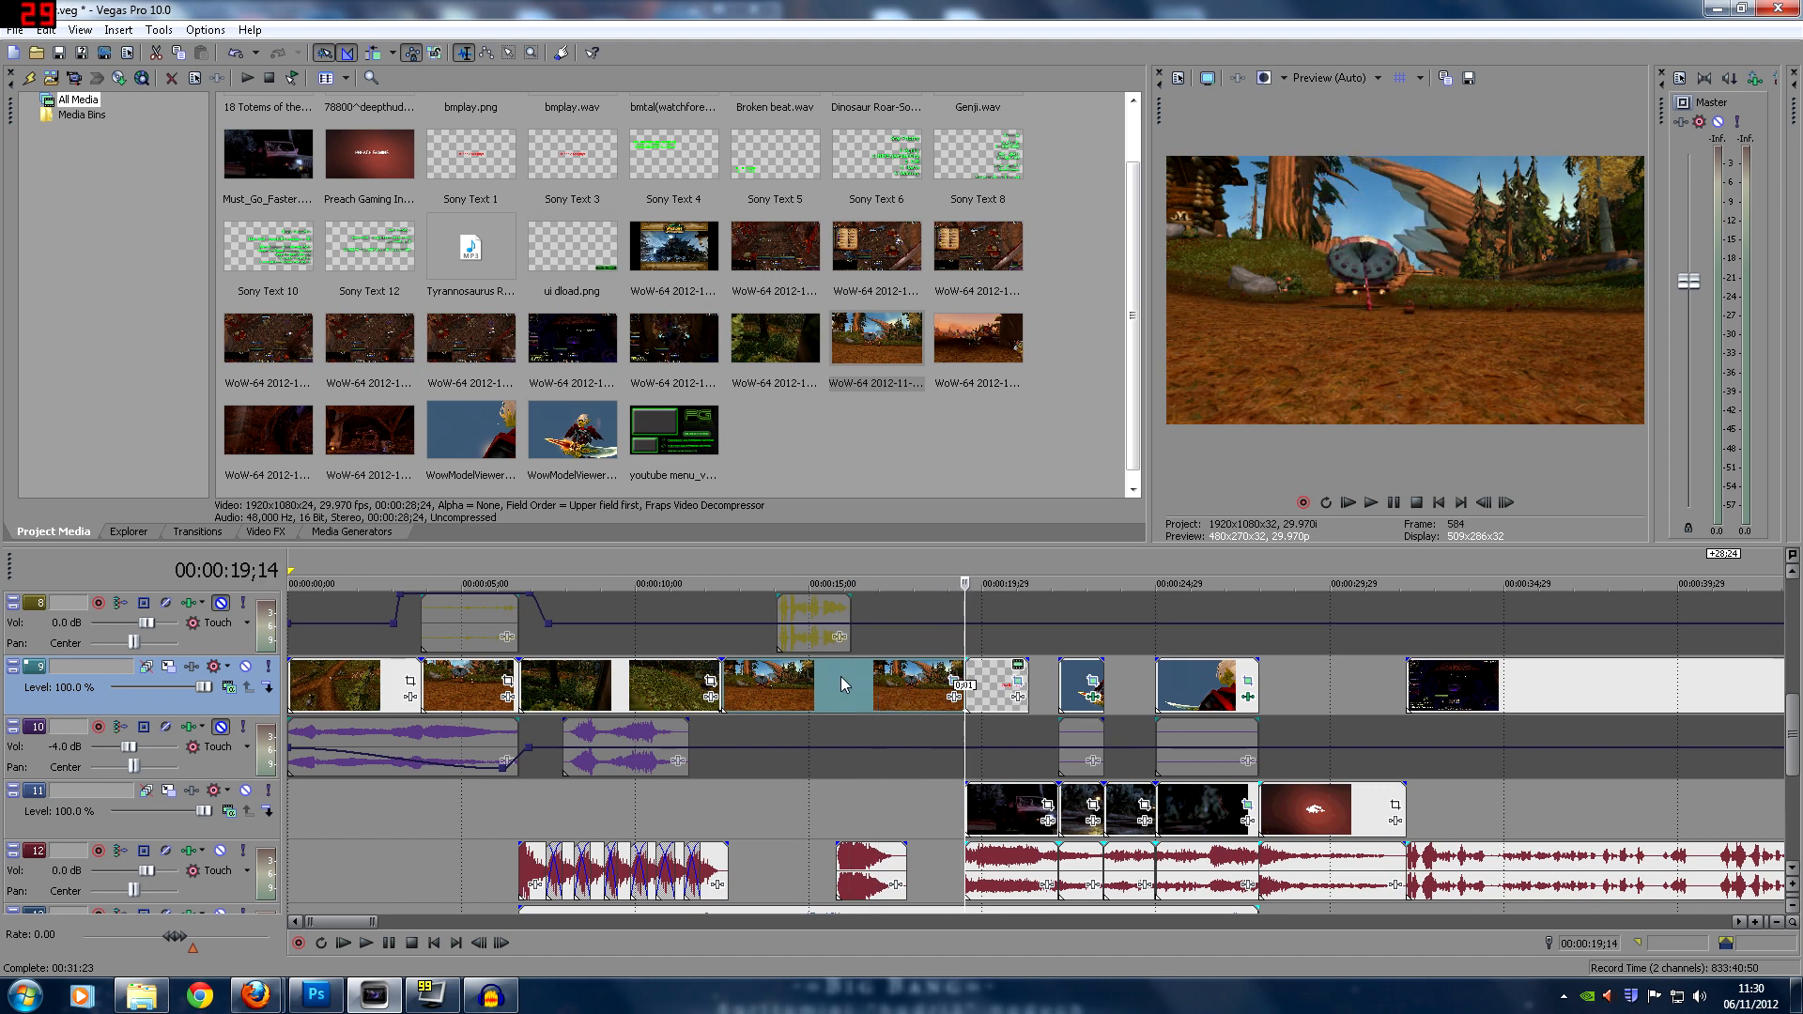
Scrub the fourth clip from its first frame to where the red dinosaur comes up behind the parasol
left_click(722, 669)
left_click(746, 676)
left_click(784, 682)
left_click(811, 684)
left_click(844, 695)
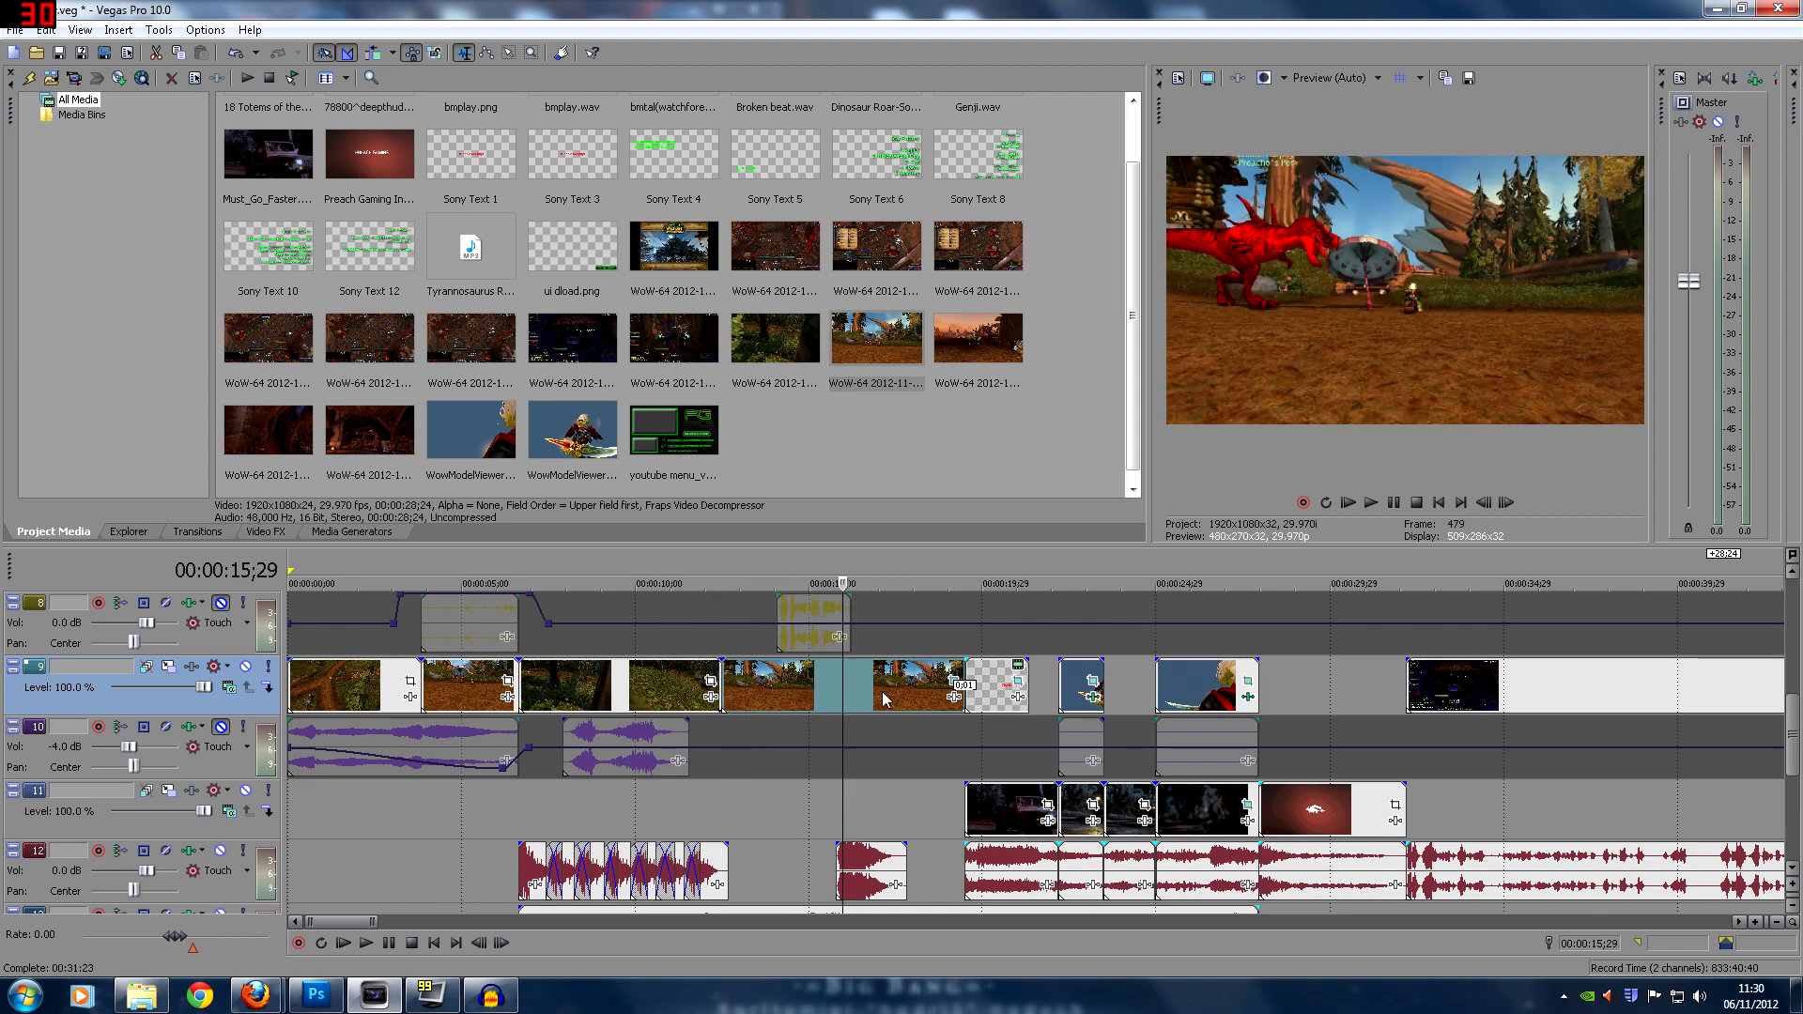
Preview the first film clip on track 11, and inspect the pan/crop keyframes of the fourth clip on track 9
scroll(843, 820, "down", 1)
left_click(842, 820)
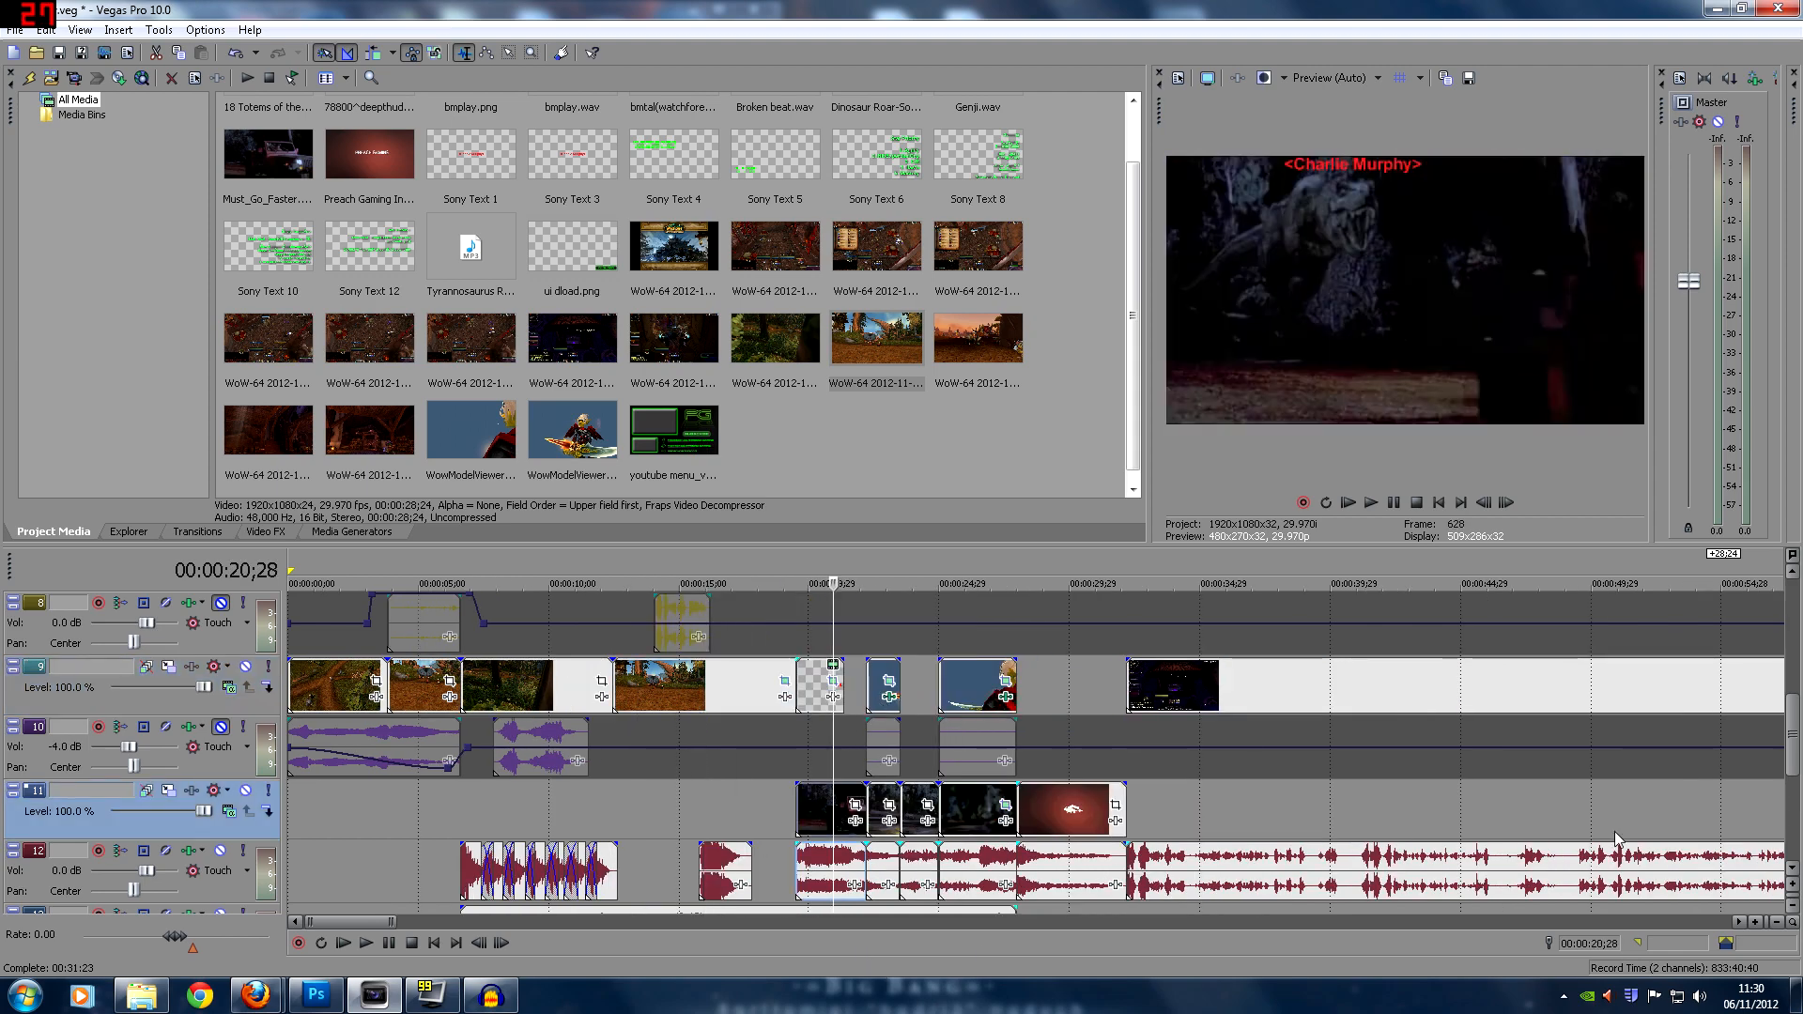
left_click(786, 681)
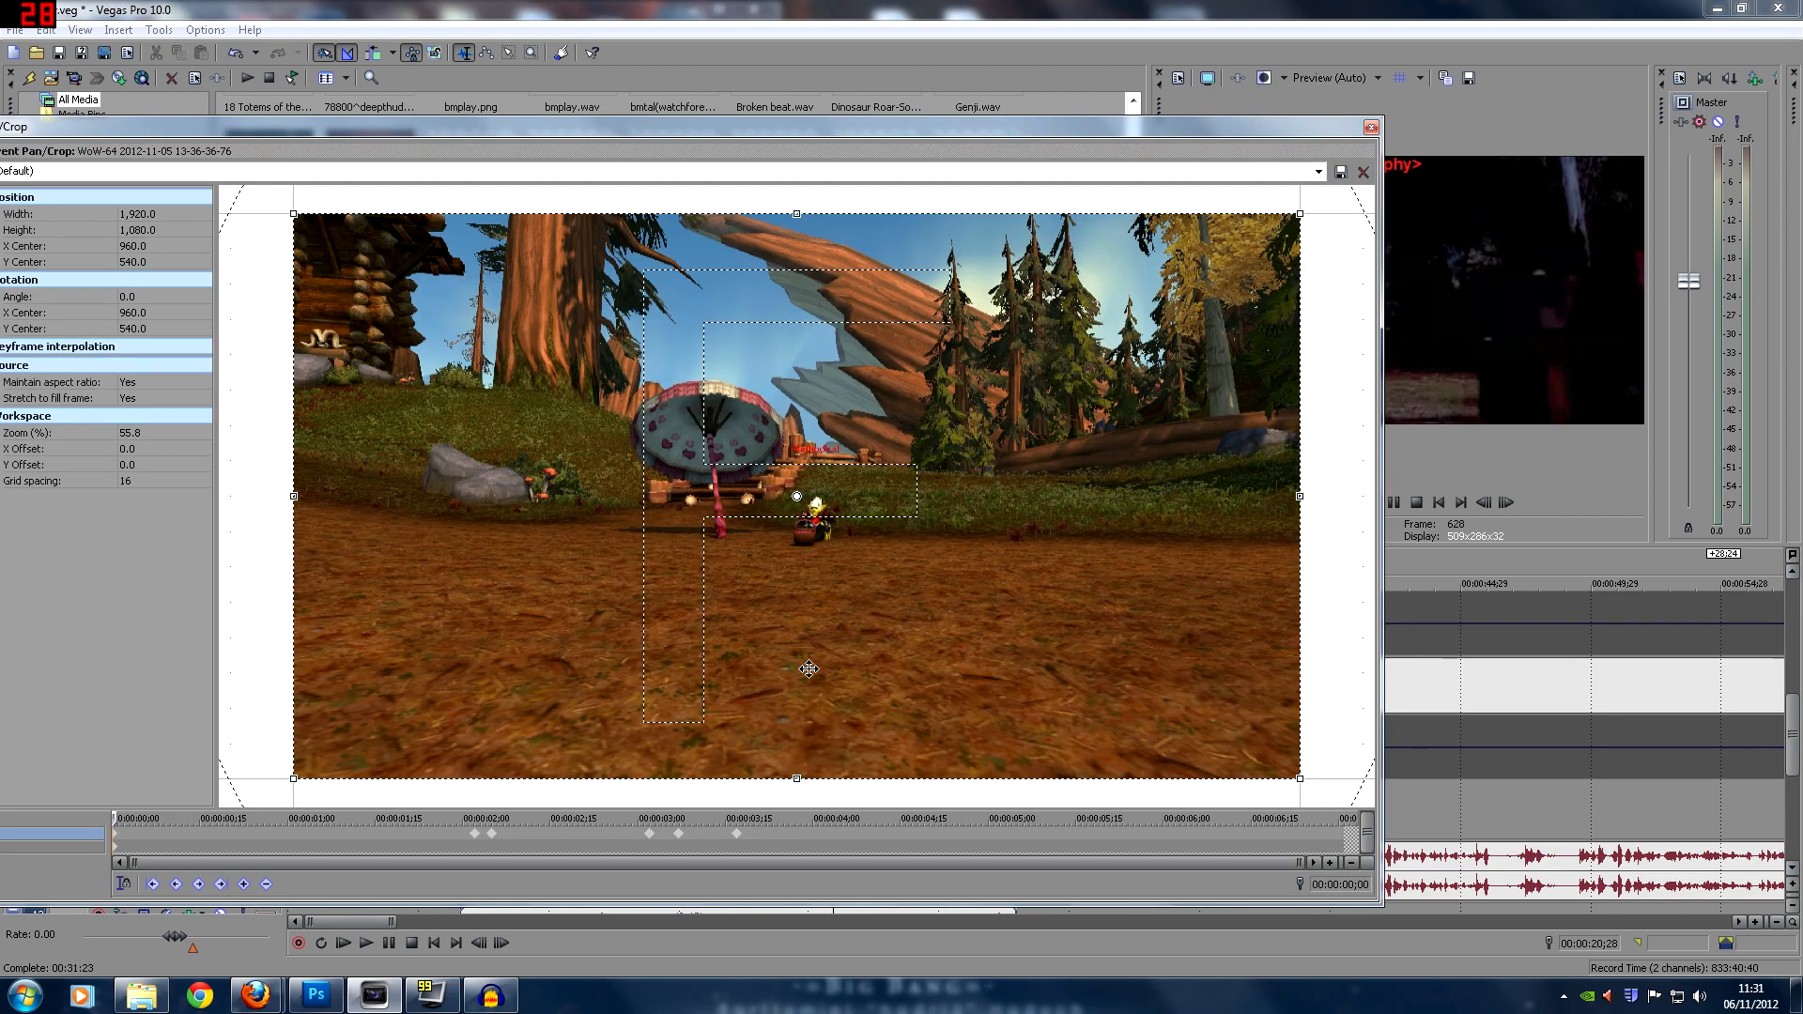
left_click(1371, 126)
left_click(778, 688)
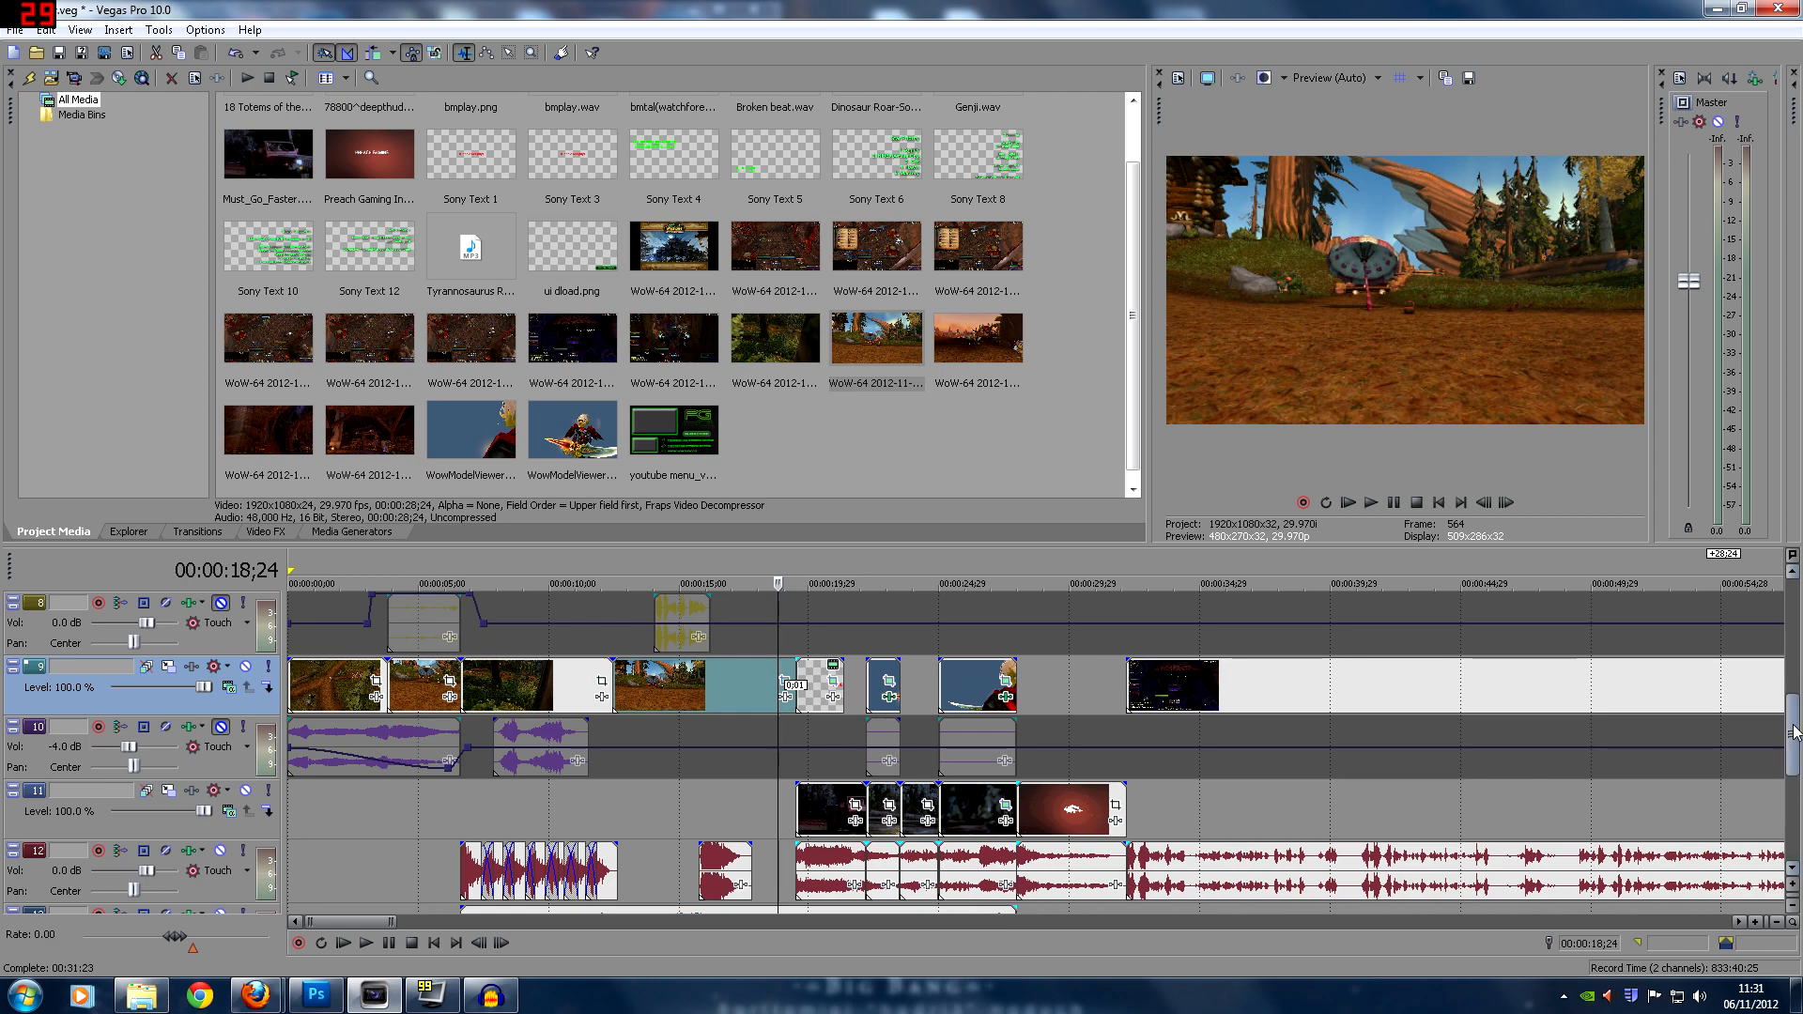
left_click_drag(1795, 743, 1798, 756)
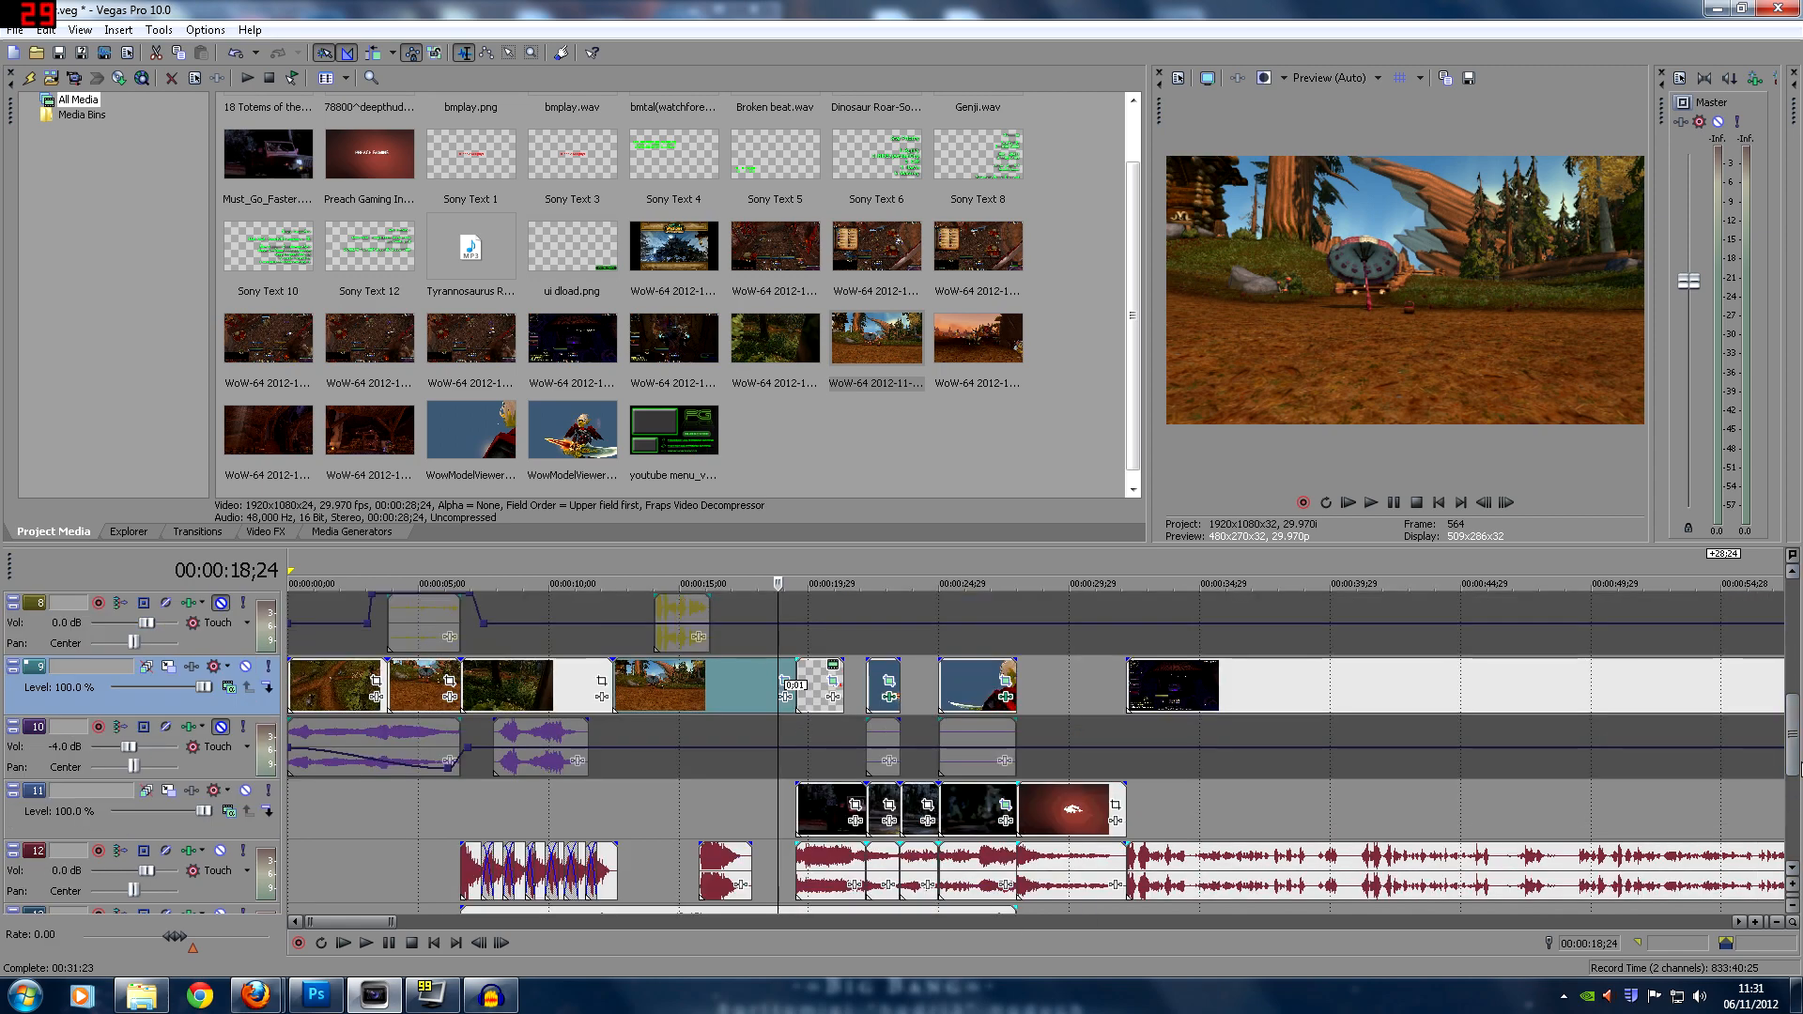
Preview the title text on track 9 and the first three film clips on track 11
left_click(823, 684)
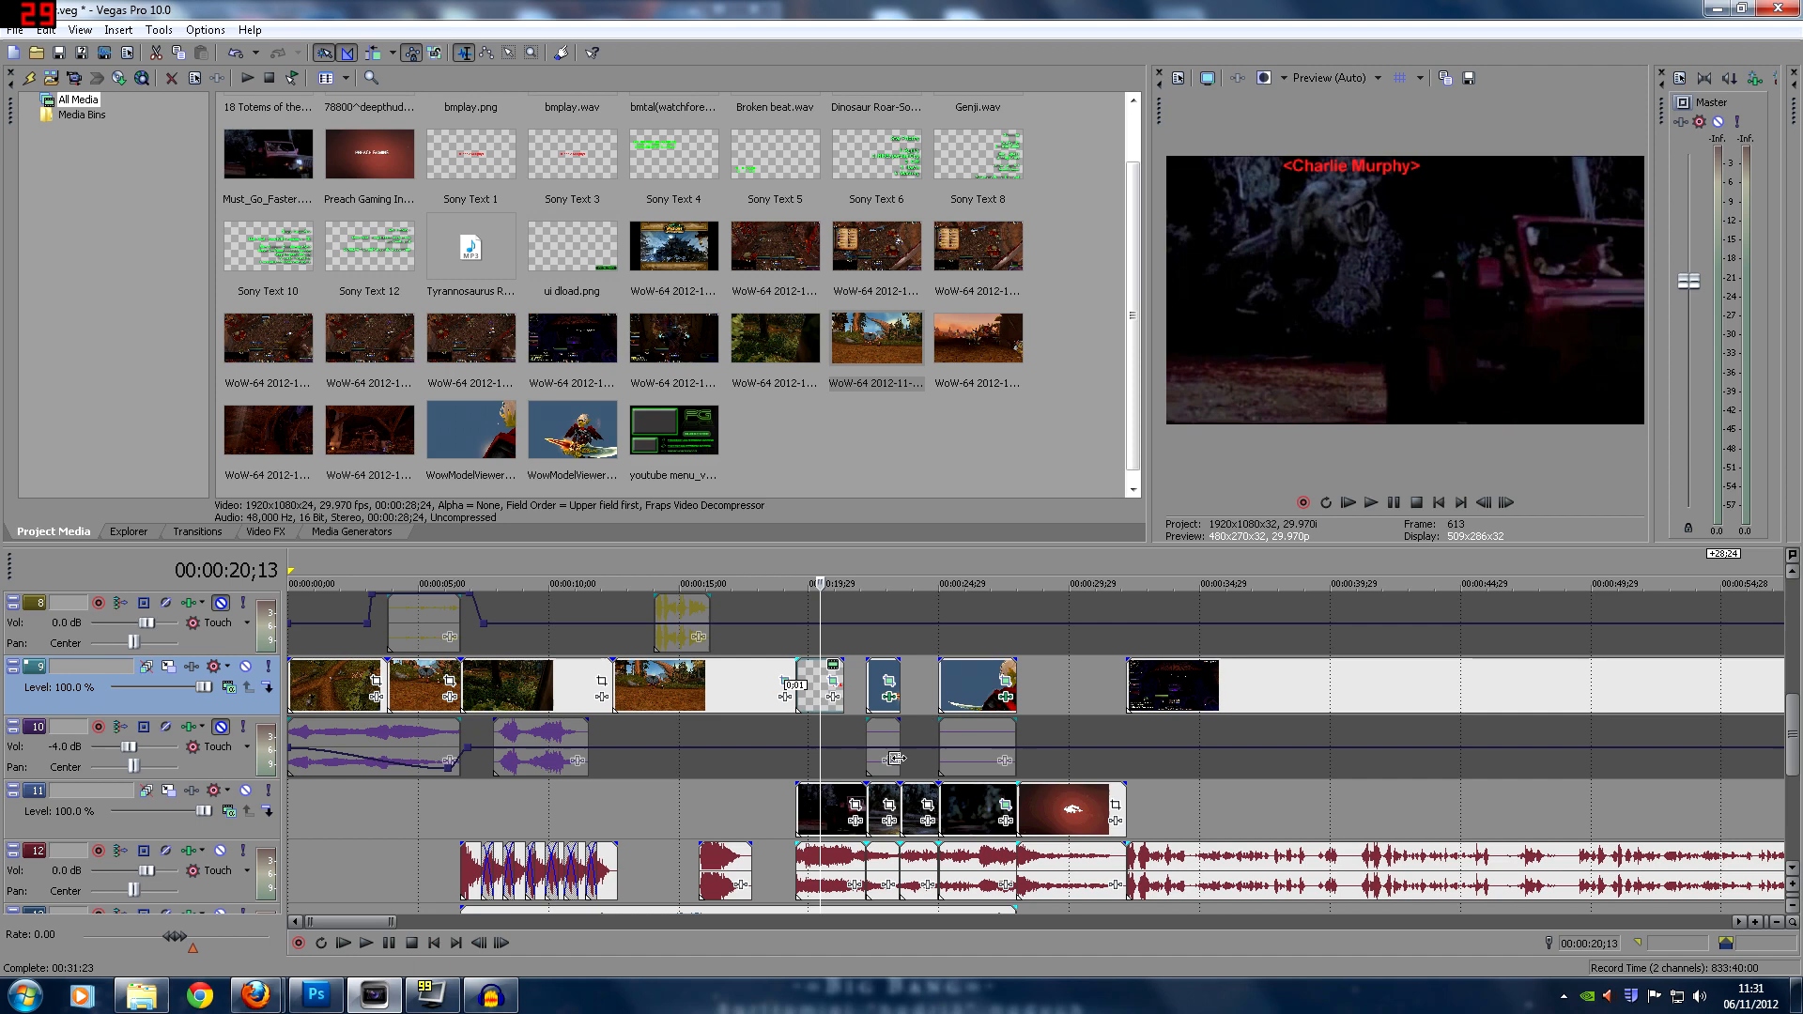
left_click(844, 813)
left_click(875, 817)
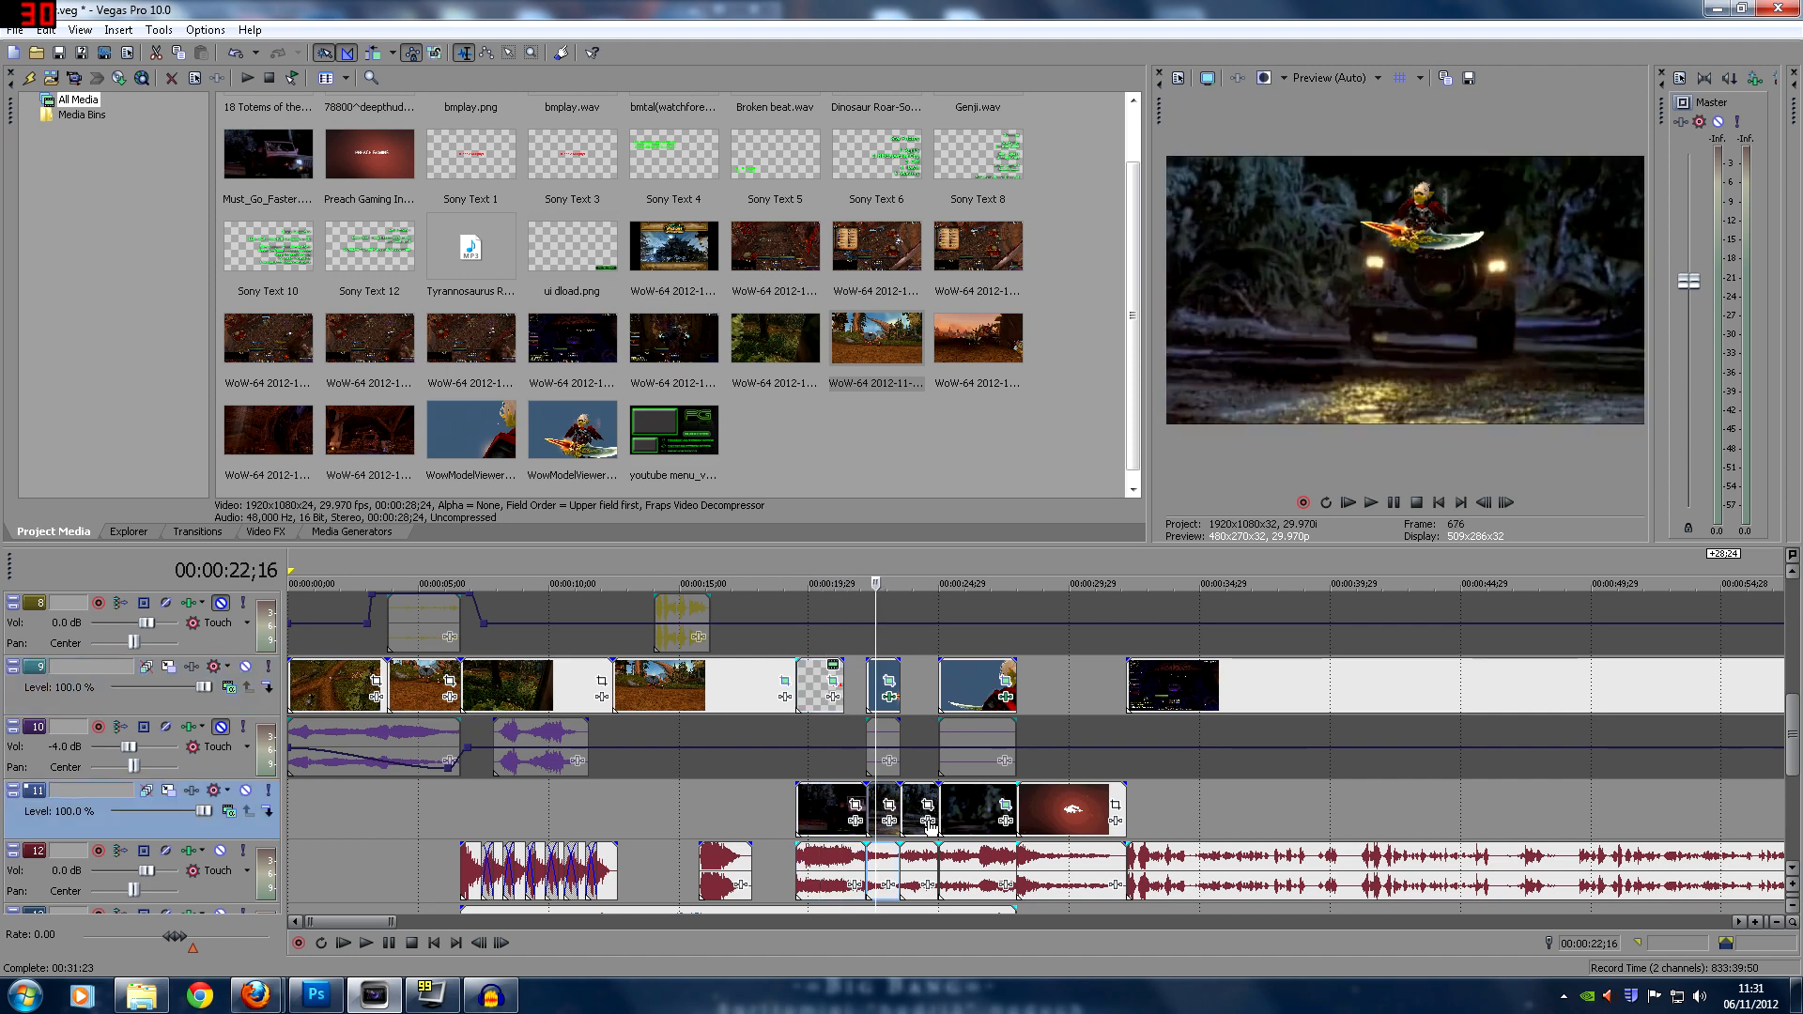
left_click(916, 810)
Add the Must_Go_Faster film clip from the project media to track 9, beyond the parasol recording at the end
scroll(830, 646, "down", 10)
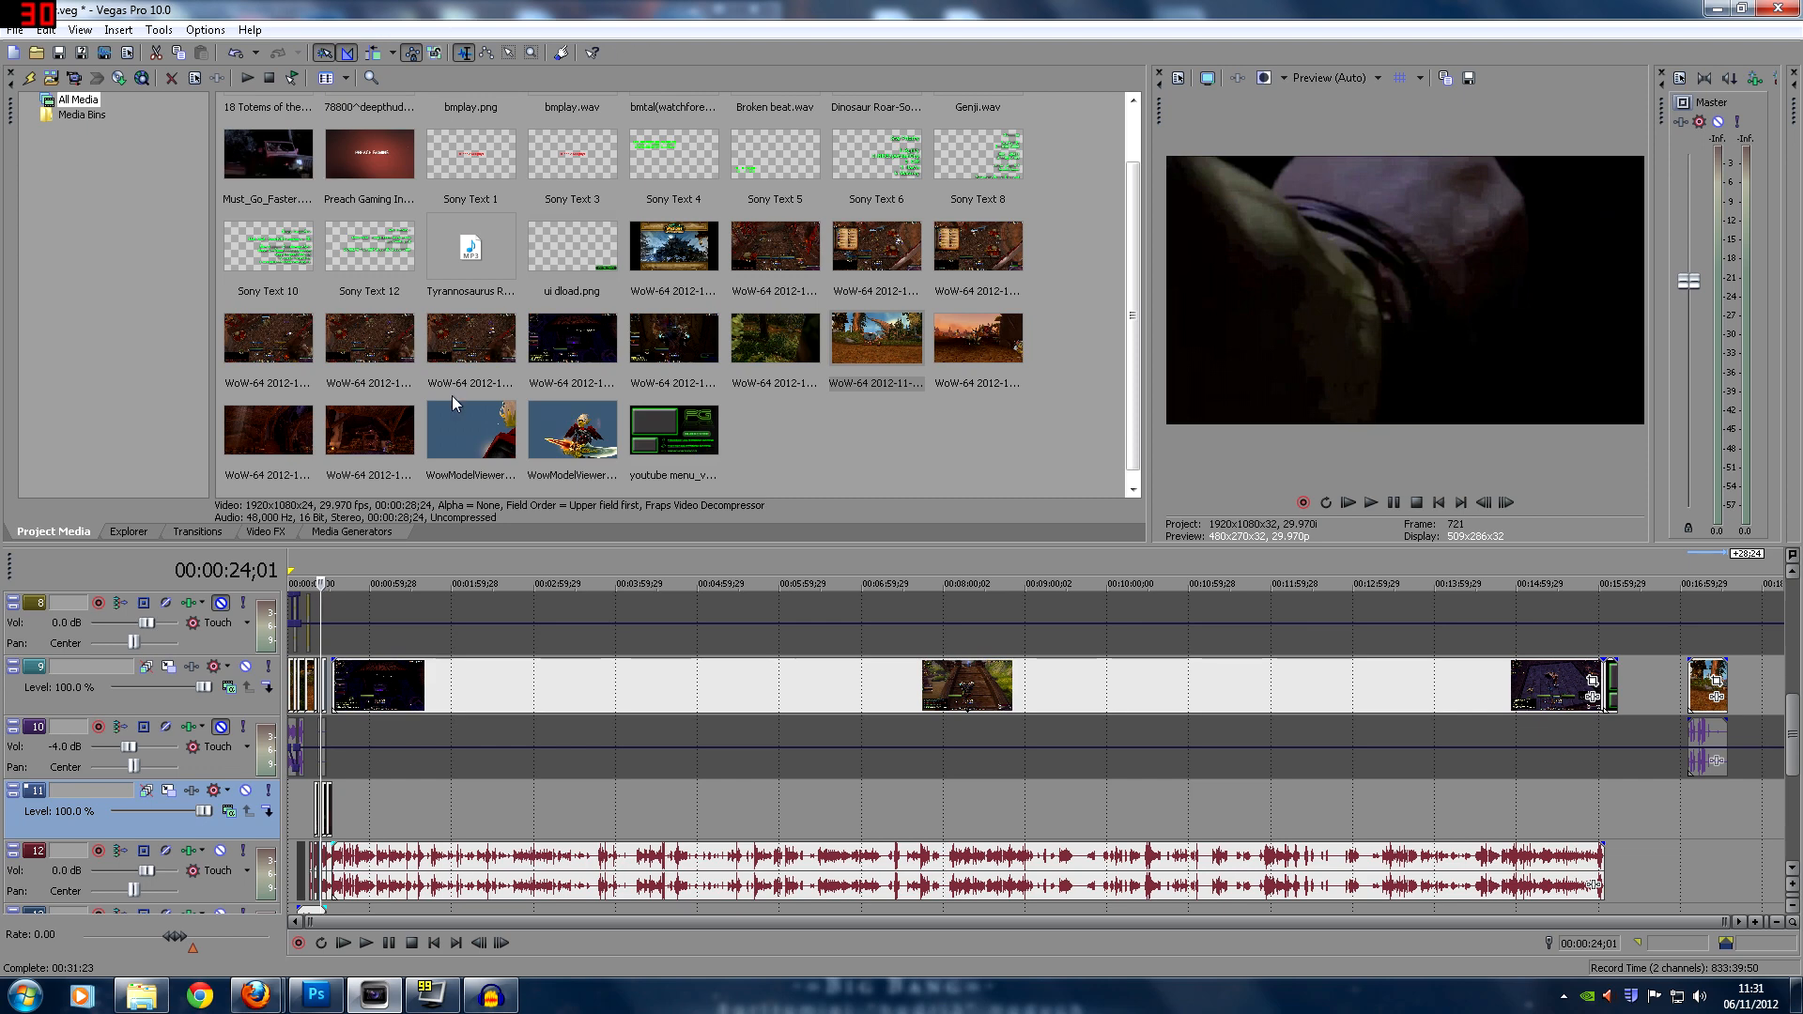
left_click_drag(854, 925, 1231, 922)
left_click_drag(268, 155, 1084, 430)
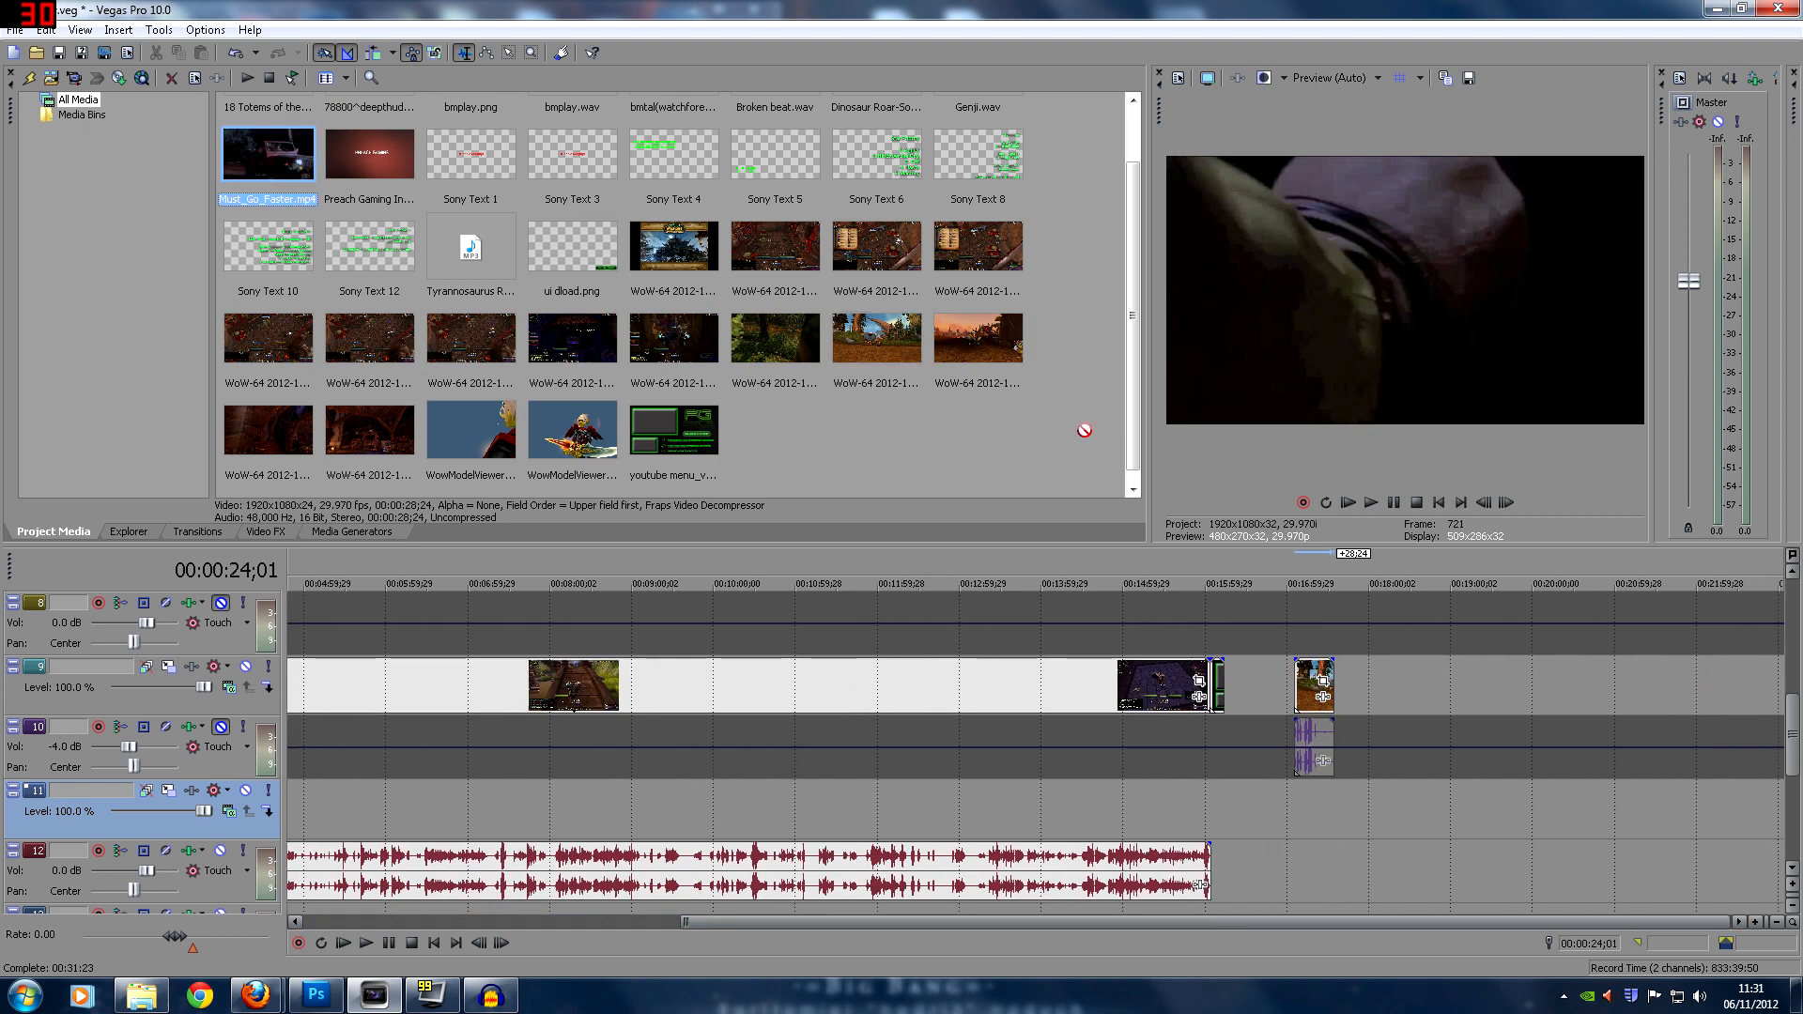
left_click_drag(1464, 702, 1468, 701)
left_click(1731, 676)
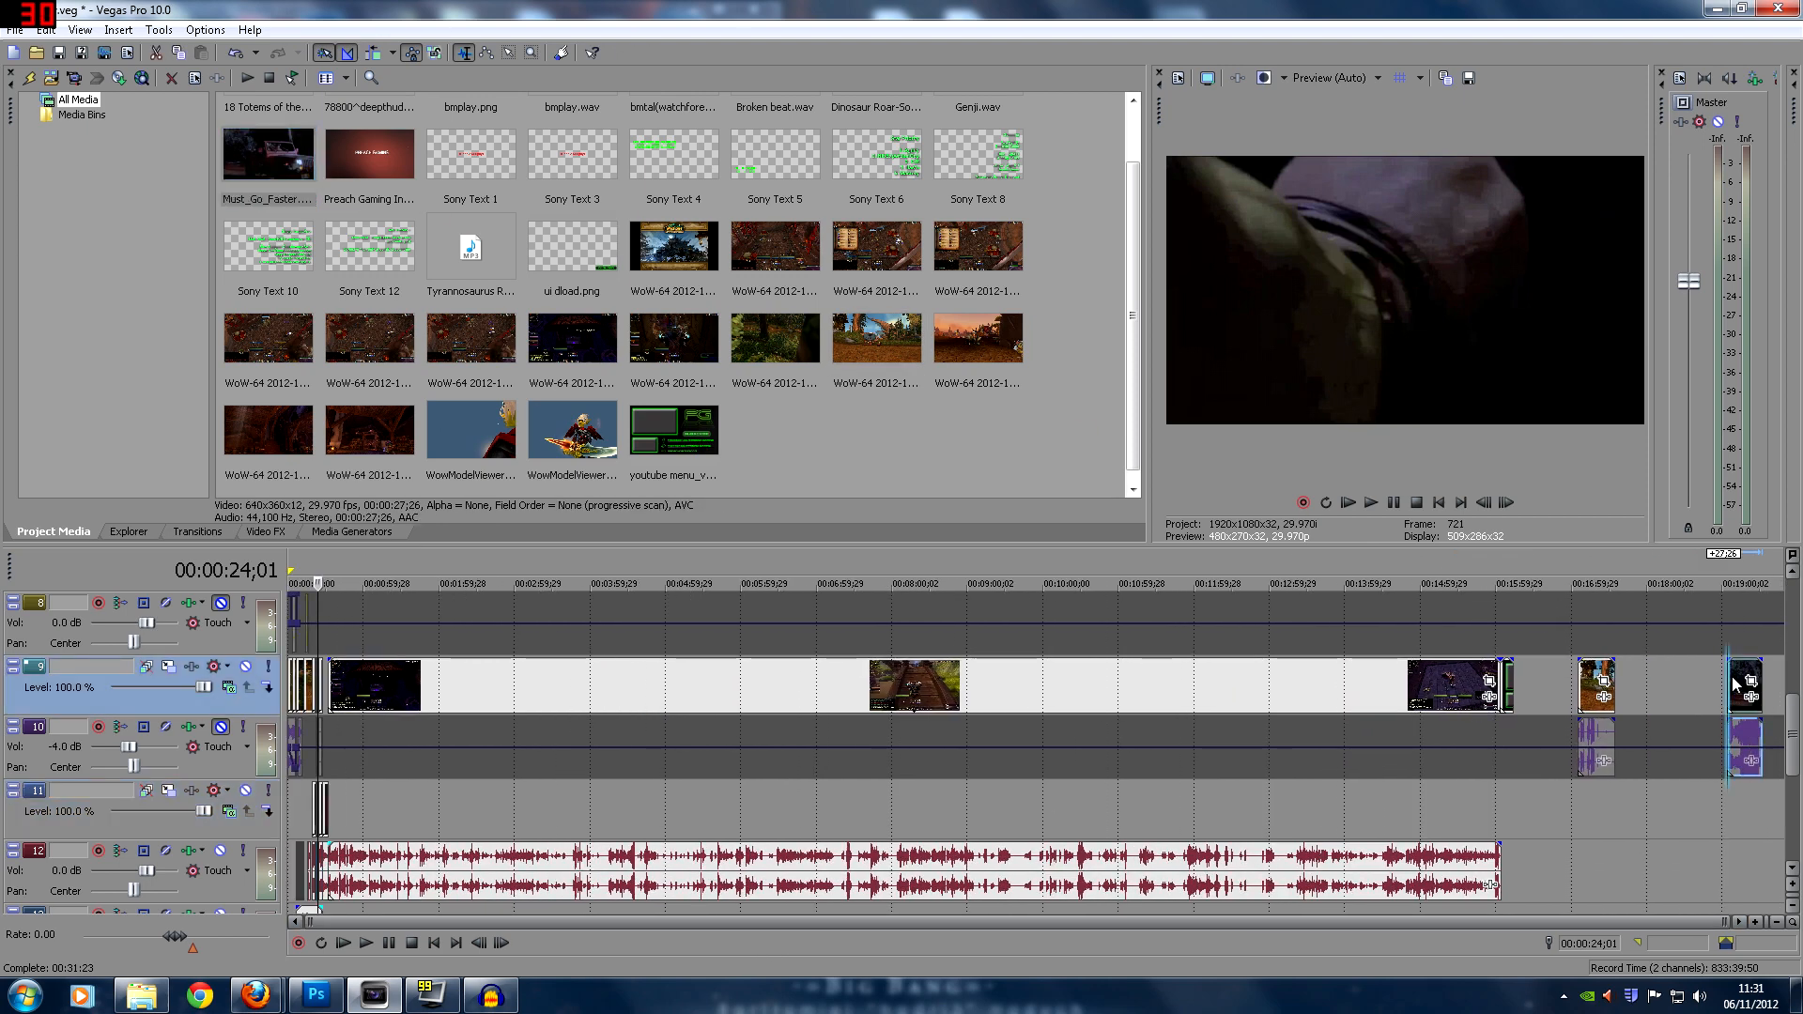
Move the added Must_Go_Faster clip earlier on track 9 so it starts at 00:18:52;00
scroll(1236, 682, "up", 6)
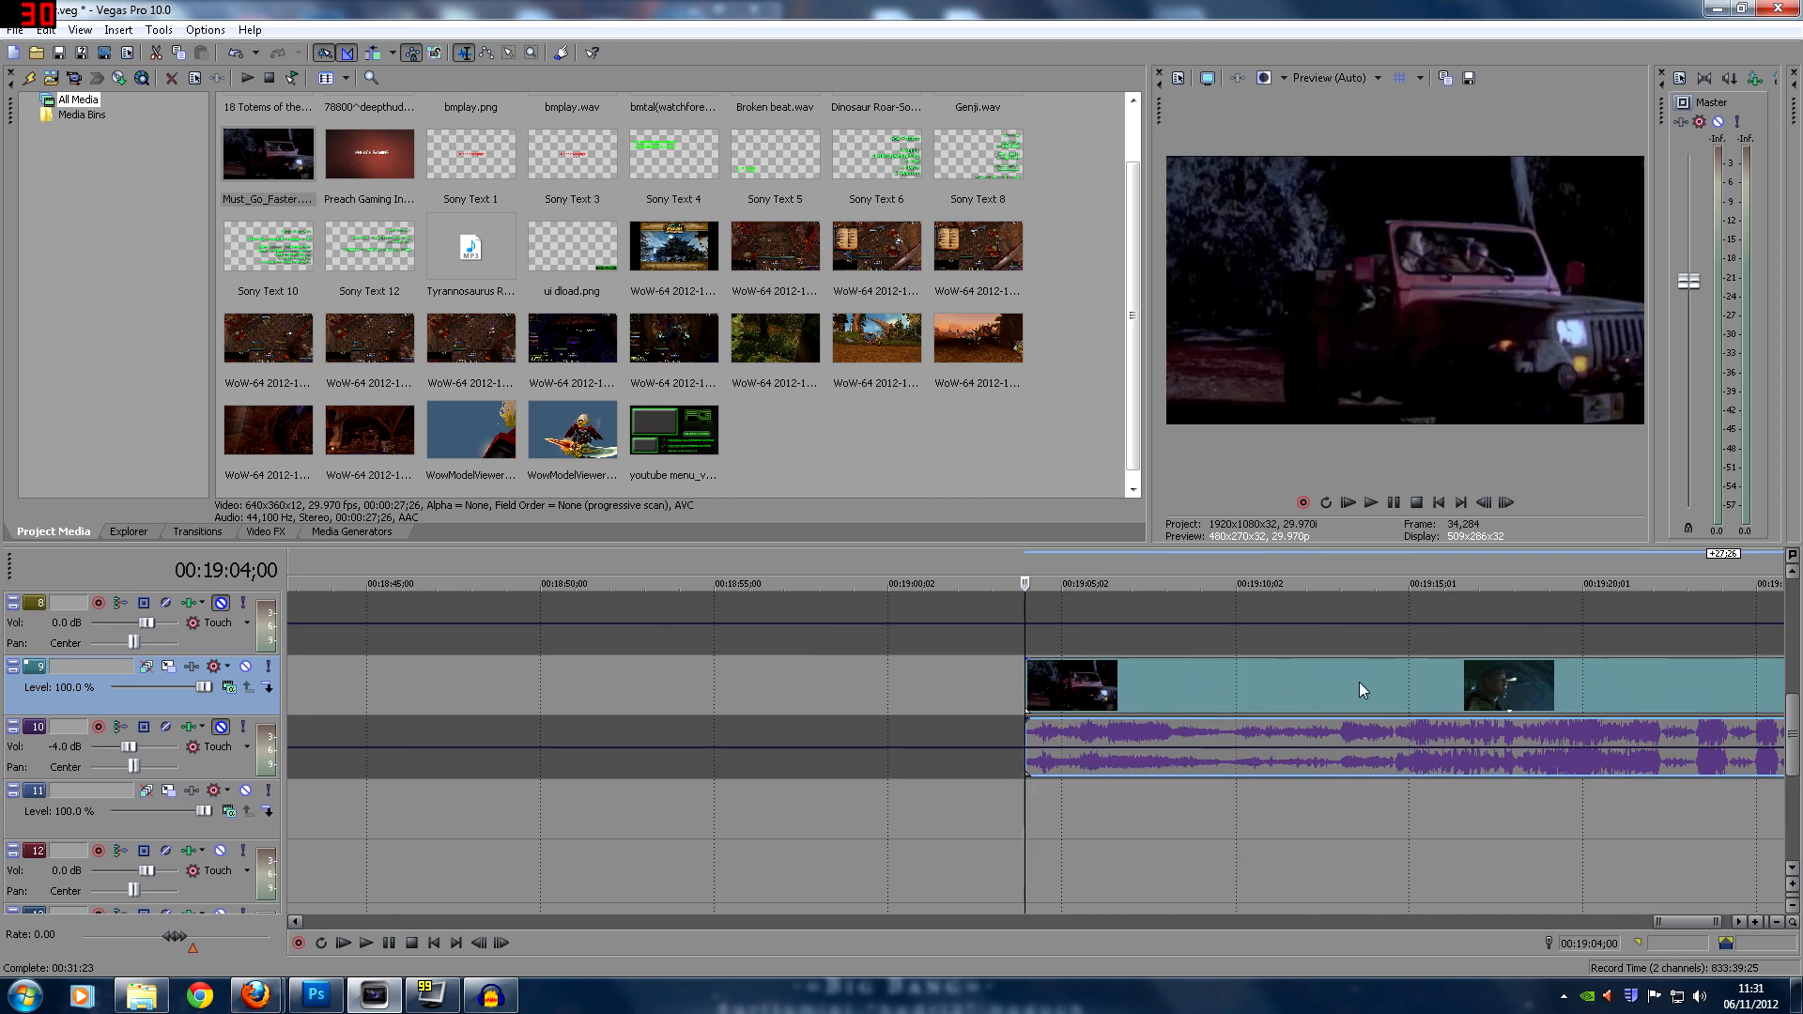
scroll(1367, 684, "down", 2)
left_click_drag(1390, 678, 1080, 685)
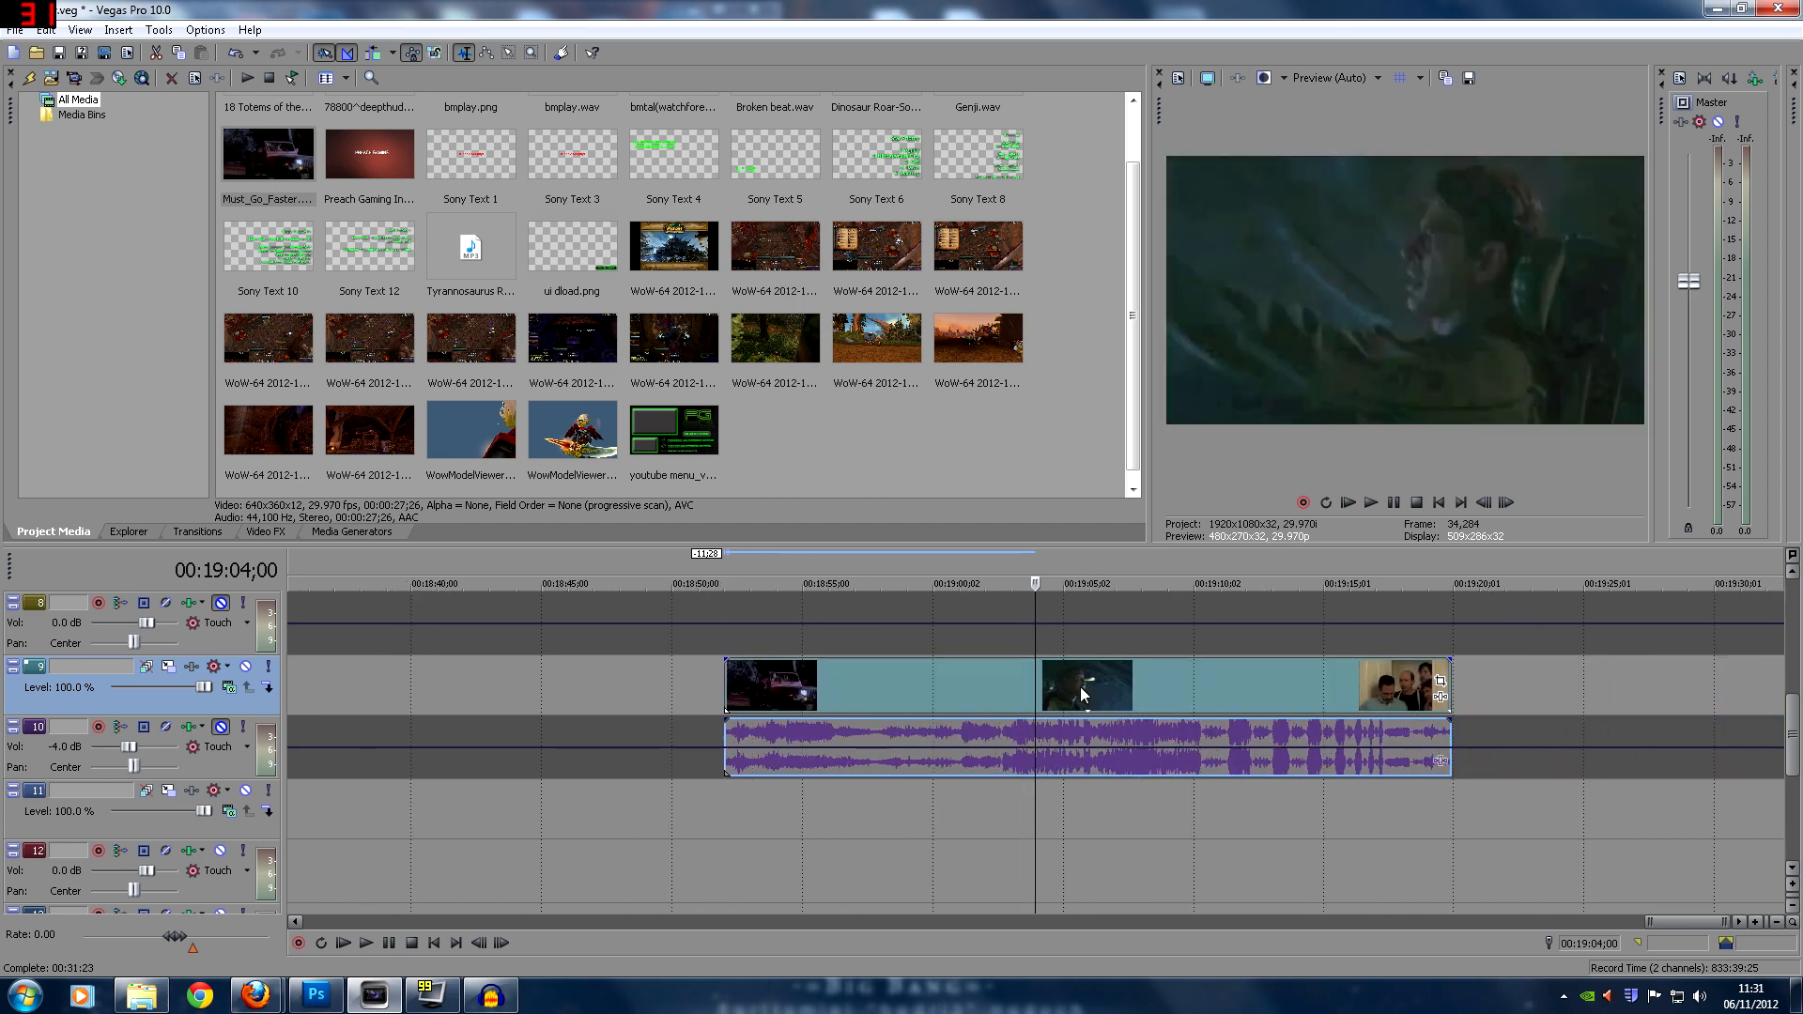
Find the shot change near the middle of the Must_Go_Faster clip and split the clip at 00:19:02;19
left_click(1080, 686)
left_click(1044, 685)
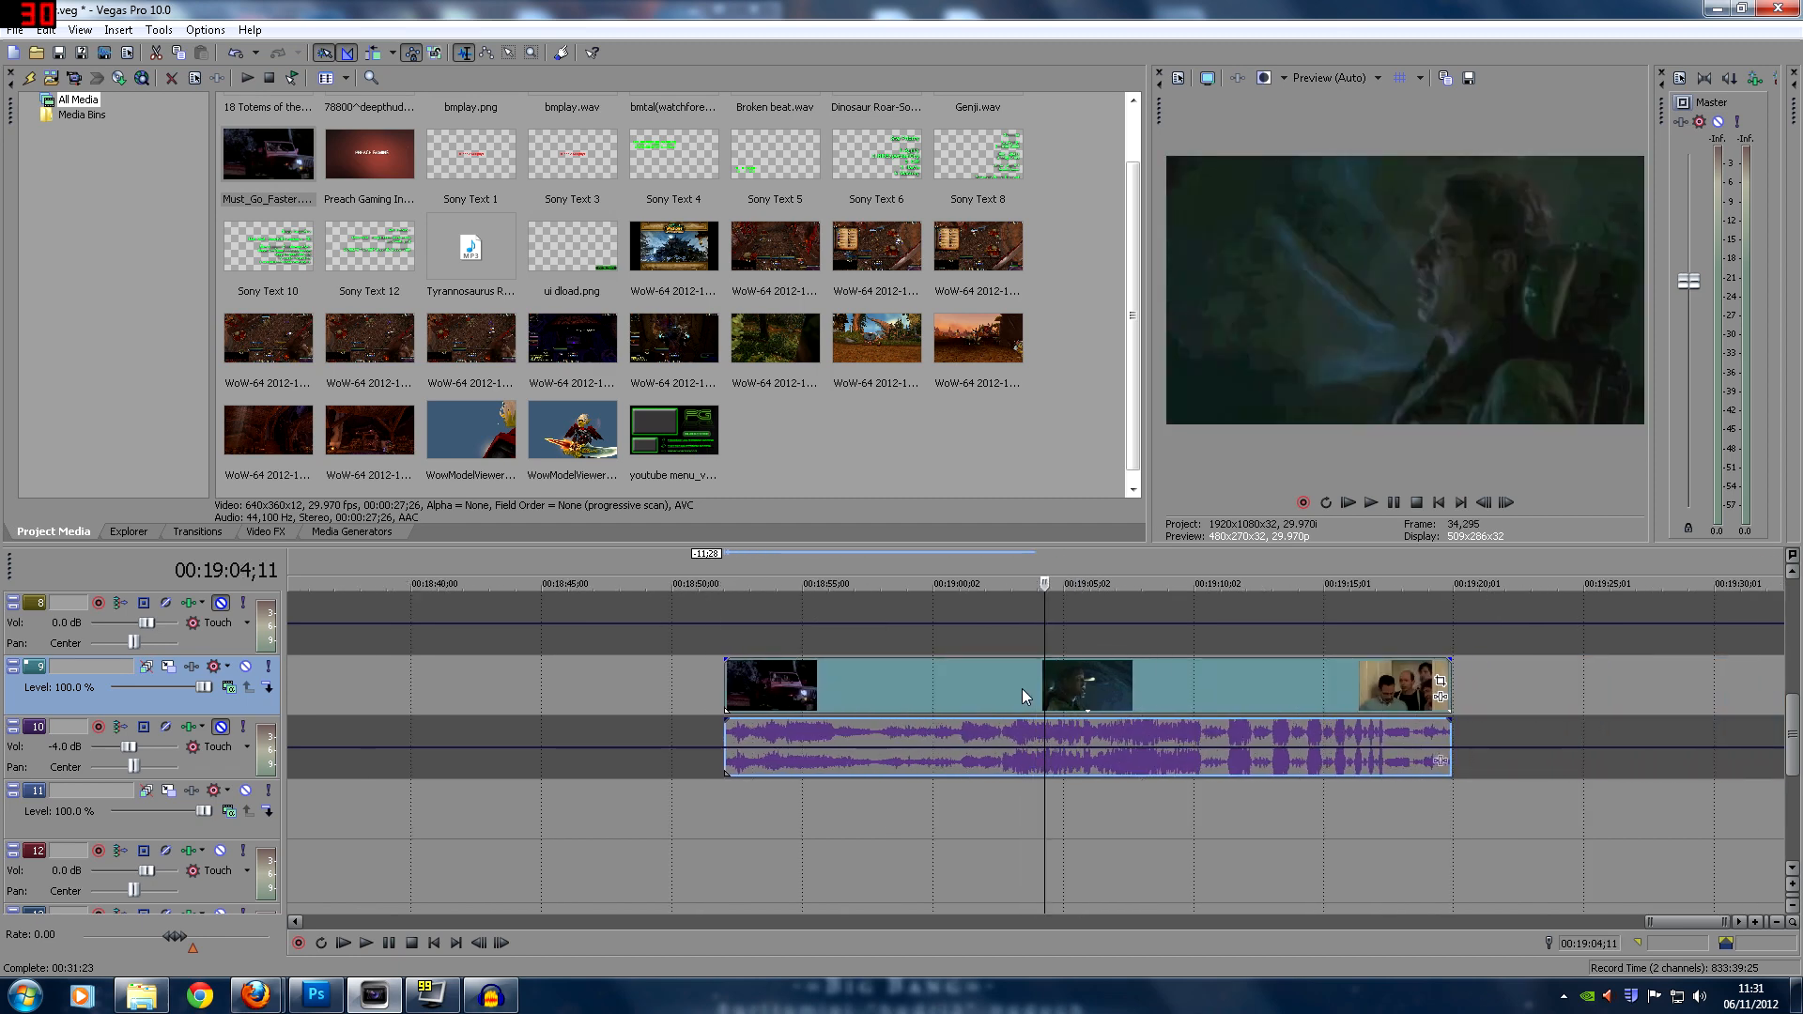
left_click(1021, 689)
left_click(986, 695)
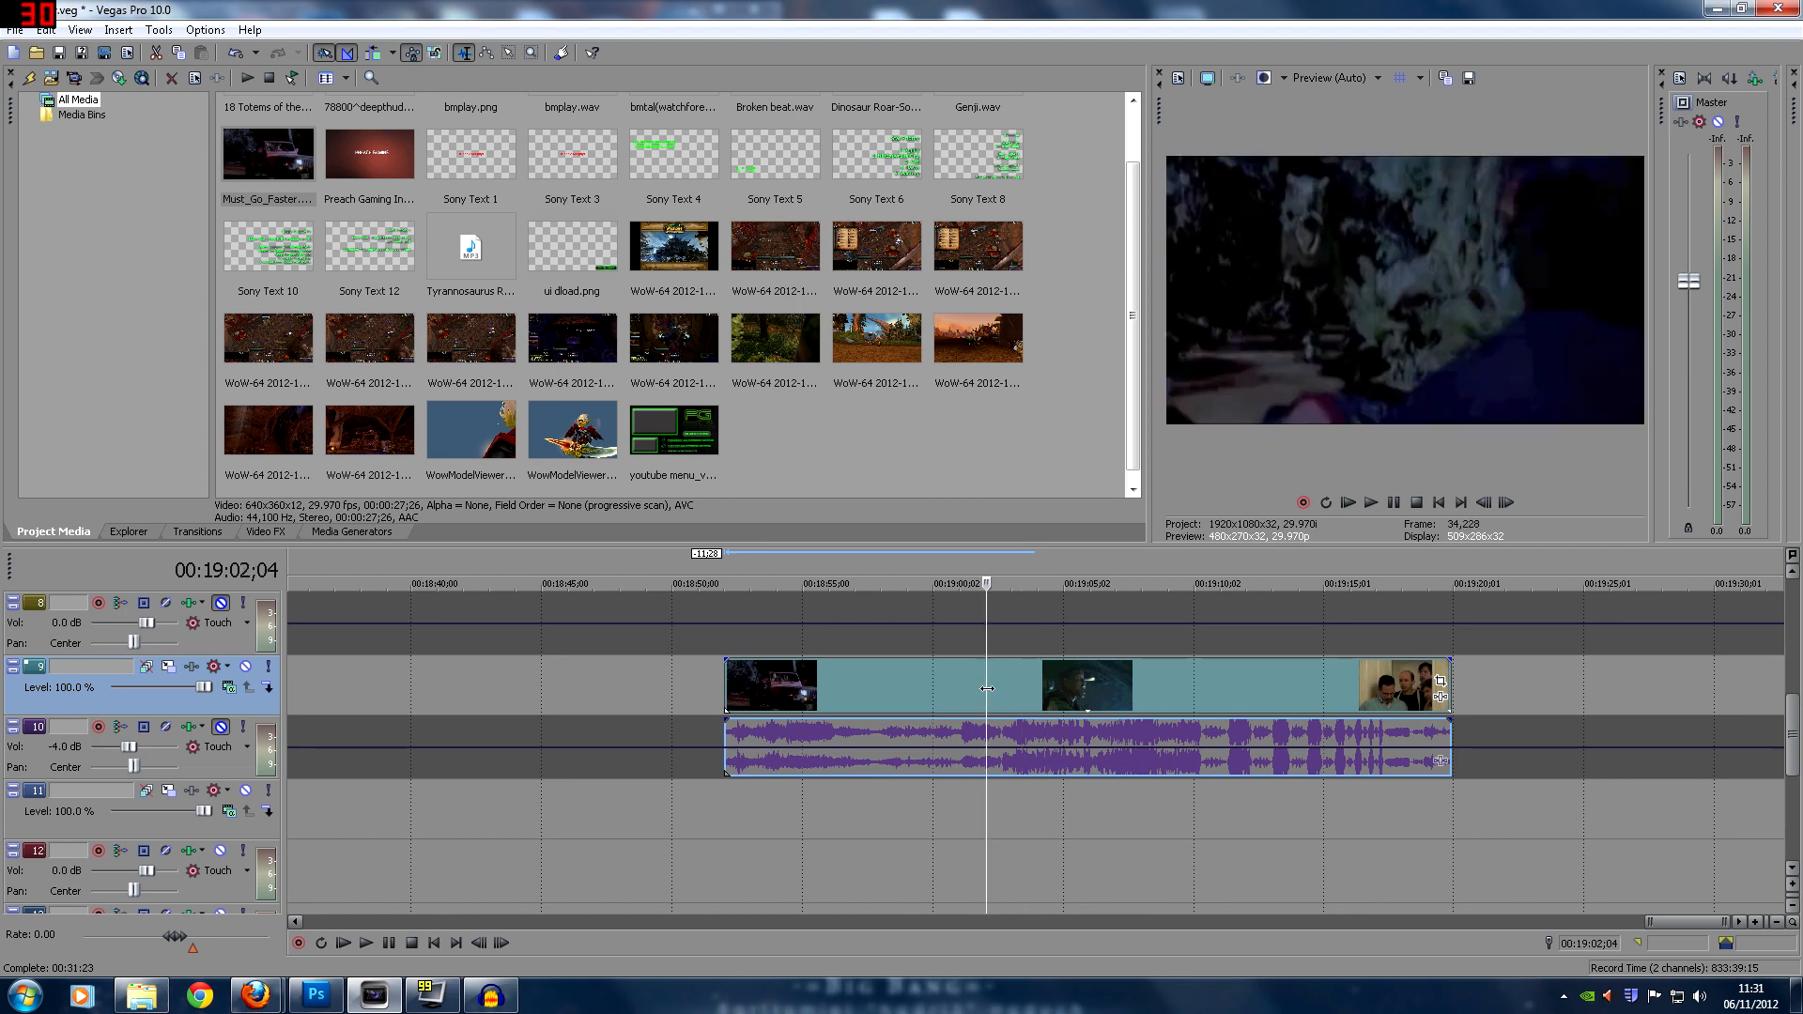
left_click_drag(990, 687, 1005, 688)
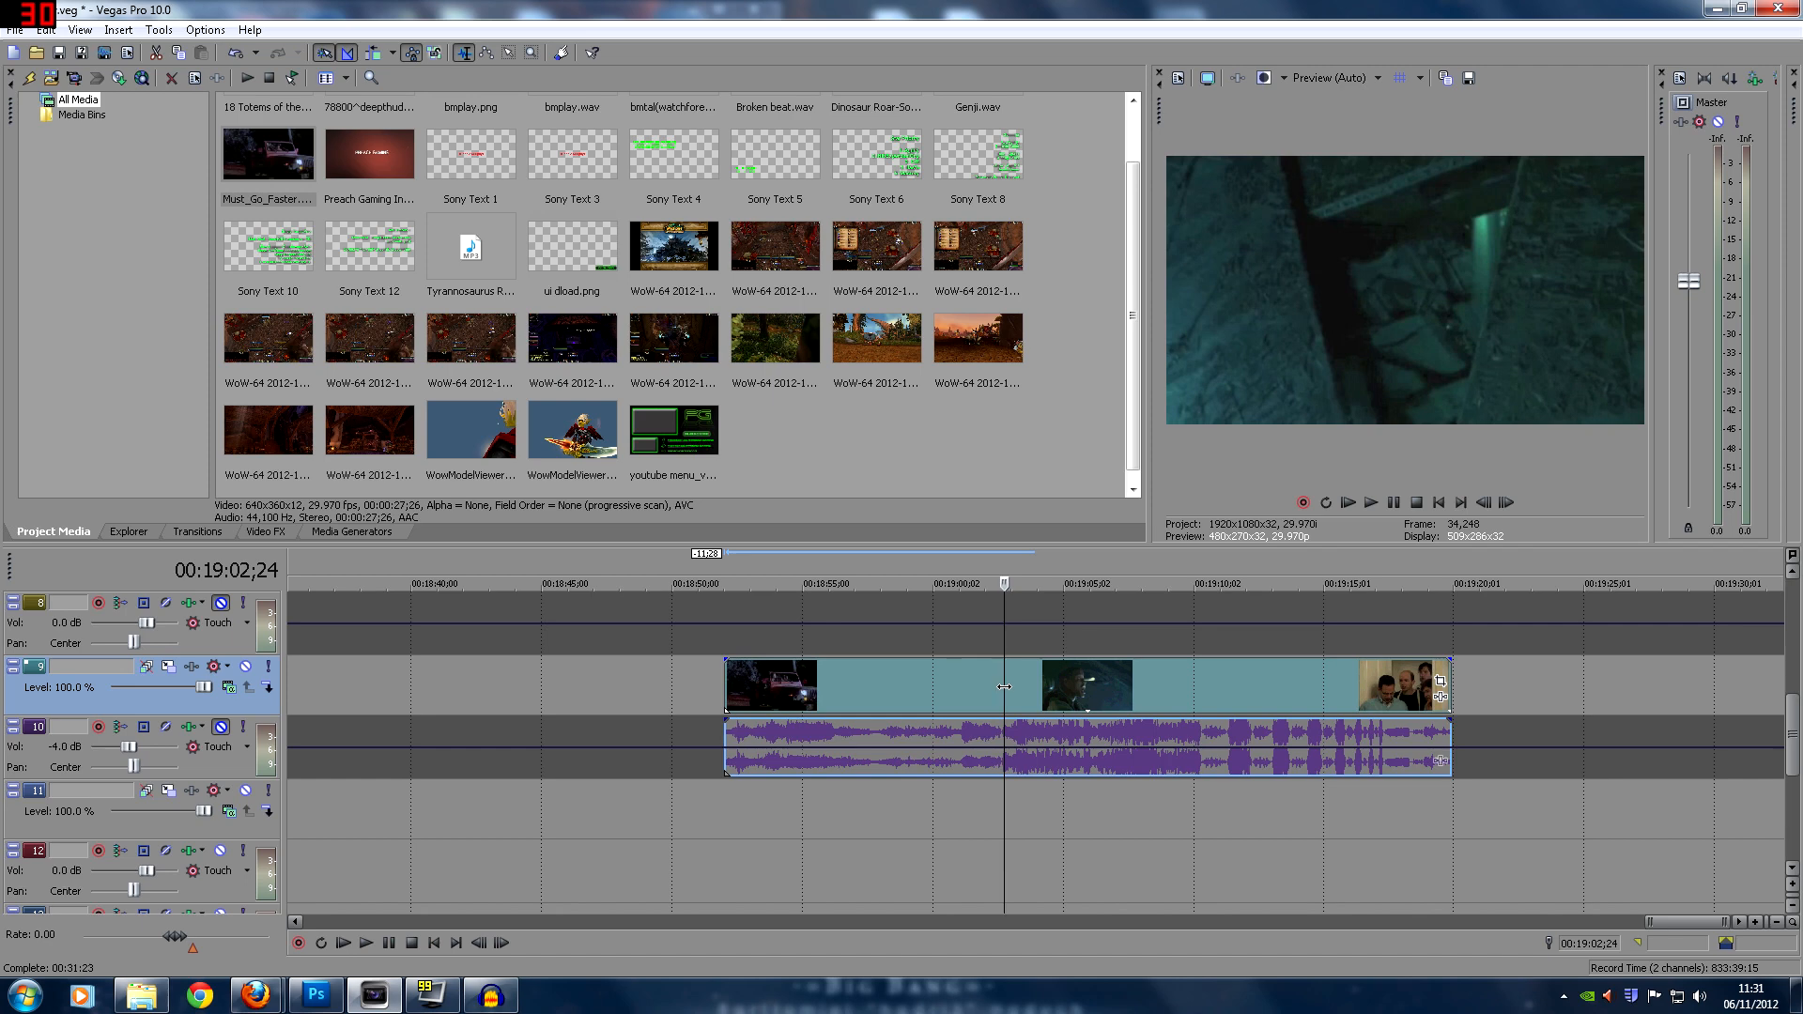
key("Left")
key("Left")
key("Left")
key("Left")
key("Left")
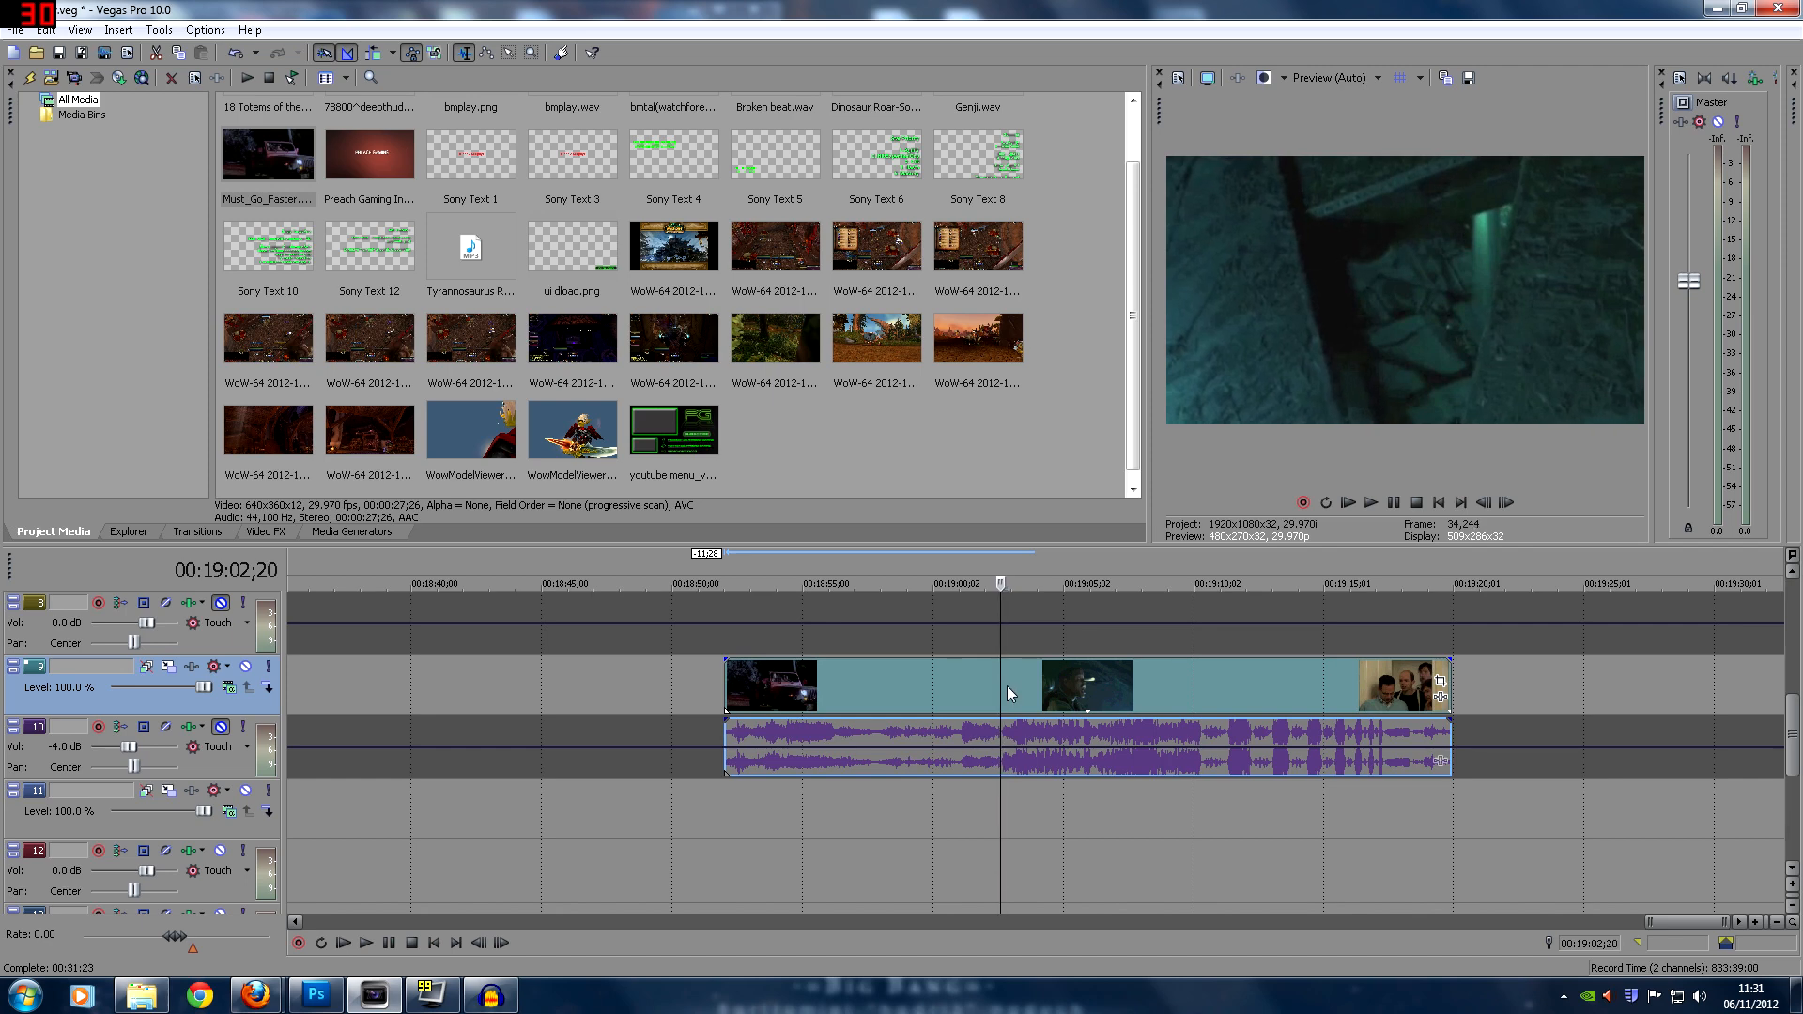
key("s")
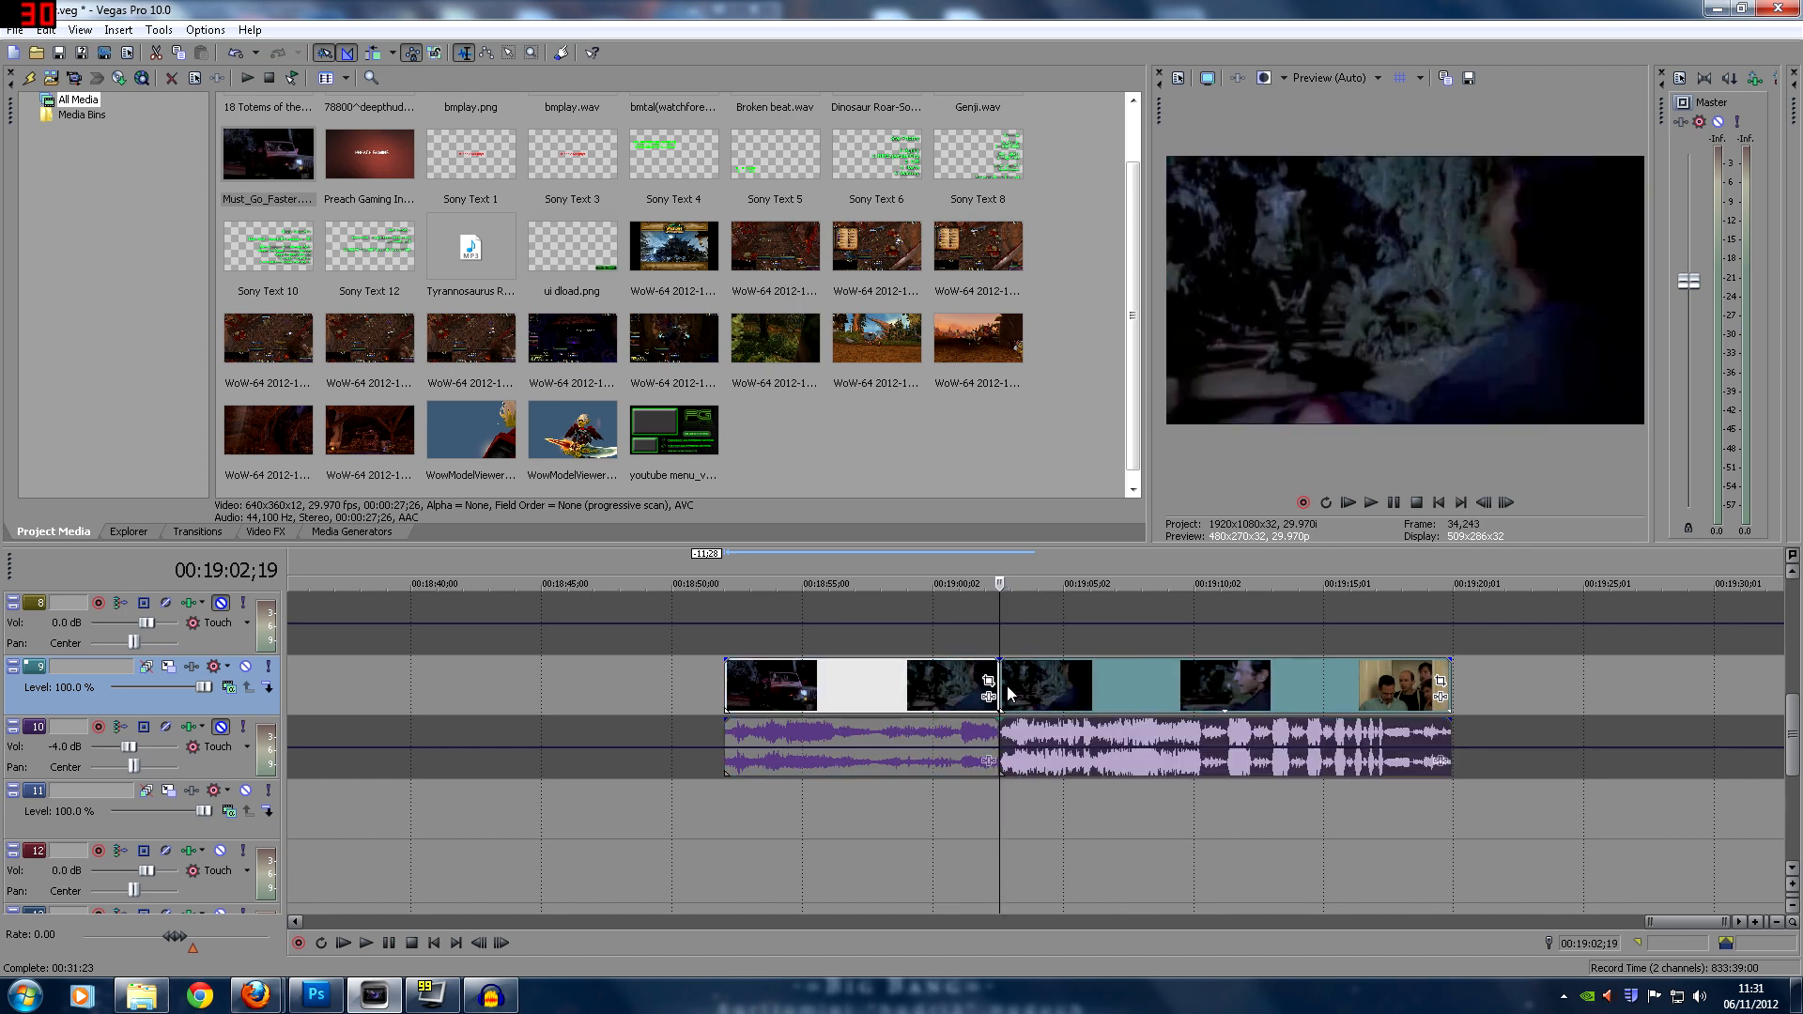
Delete the part of the Must_Go_Faster clip after the split and place the cursor at the remaining part's start
left_click(1125, 671)
key("Delete")
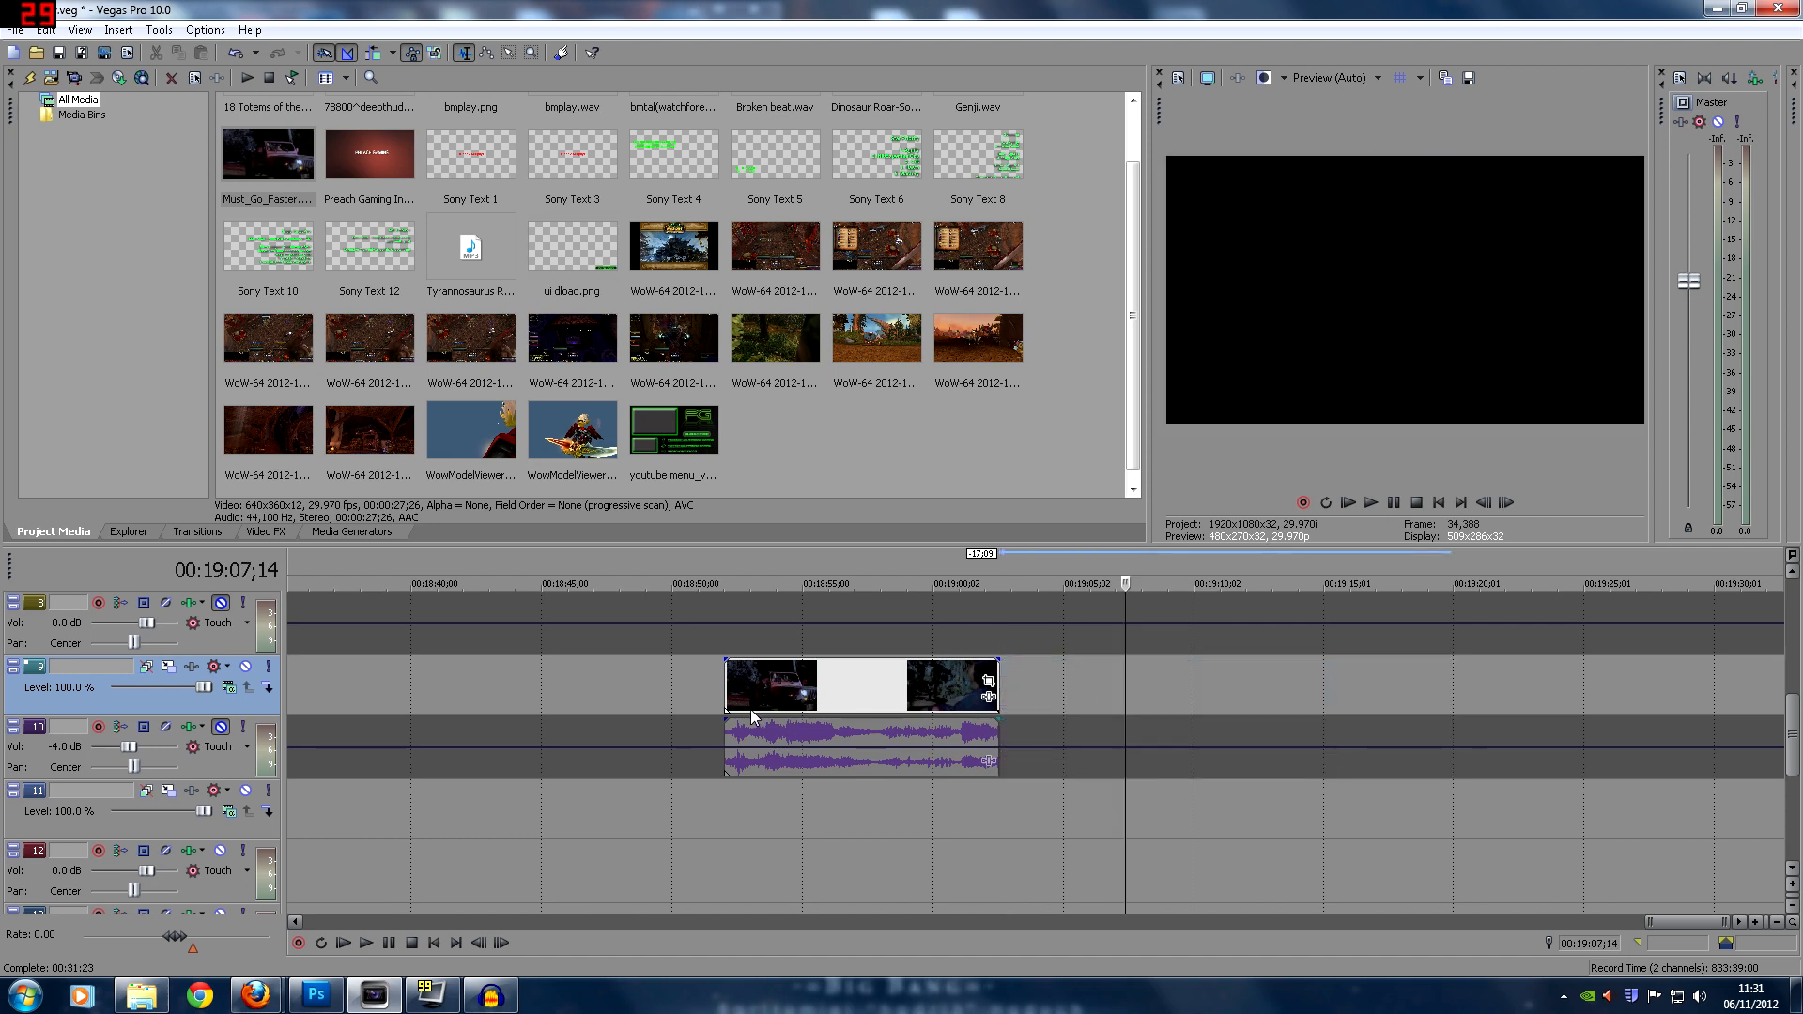
left_click(733, 690)
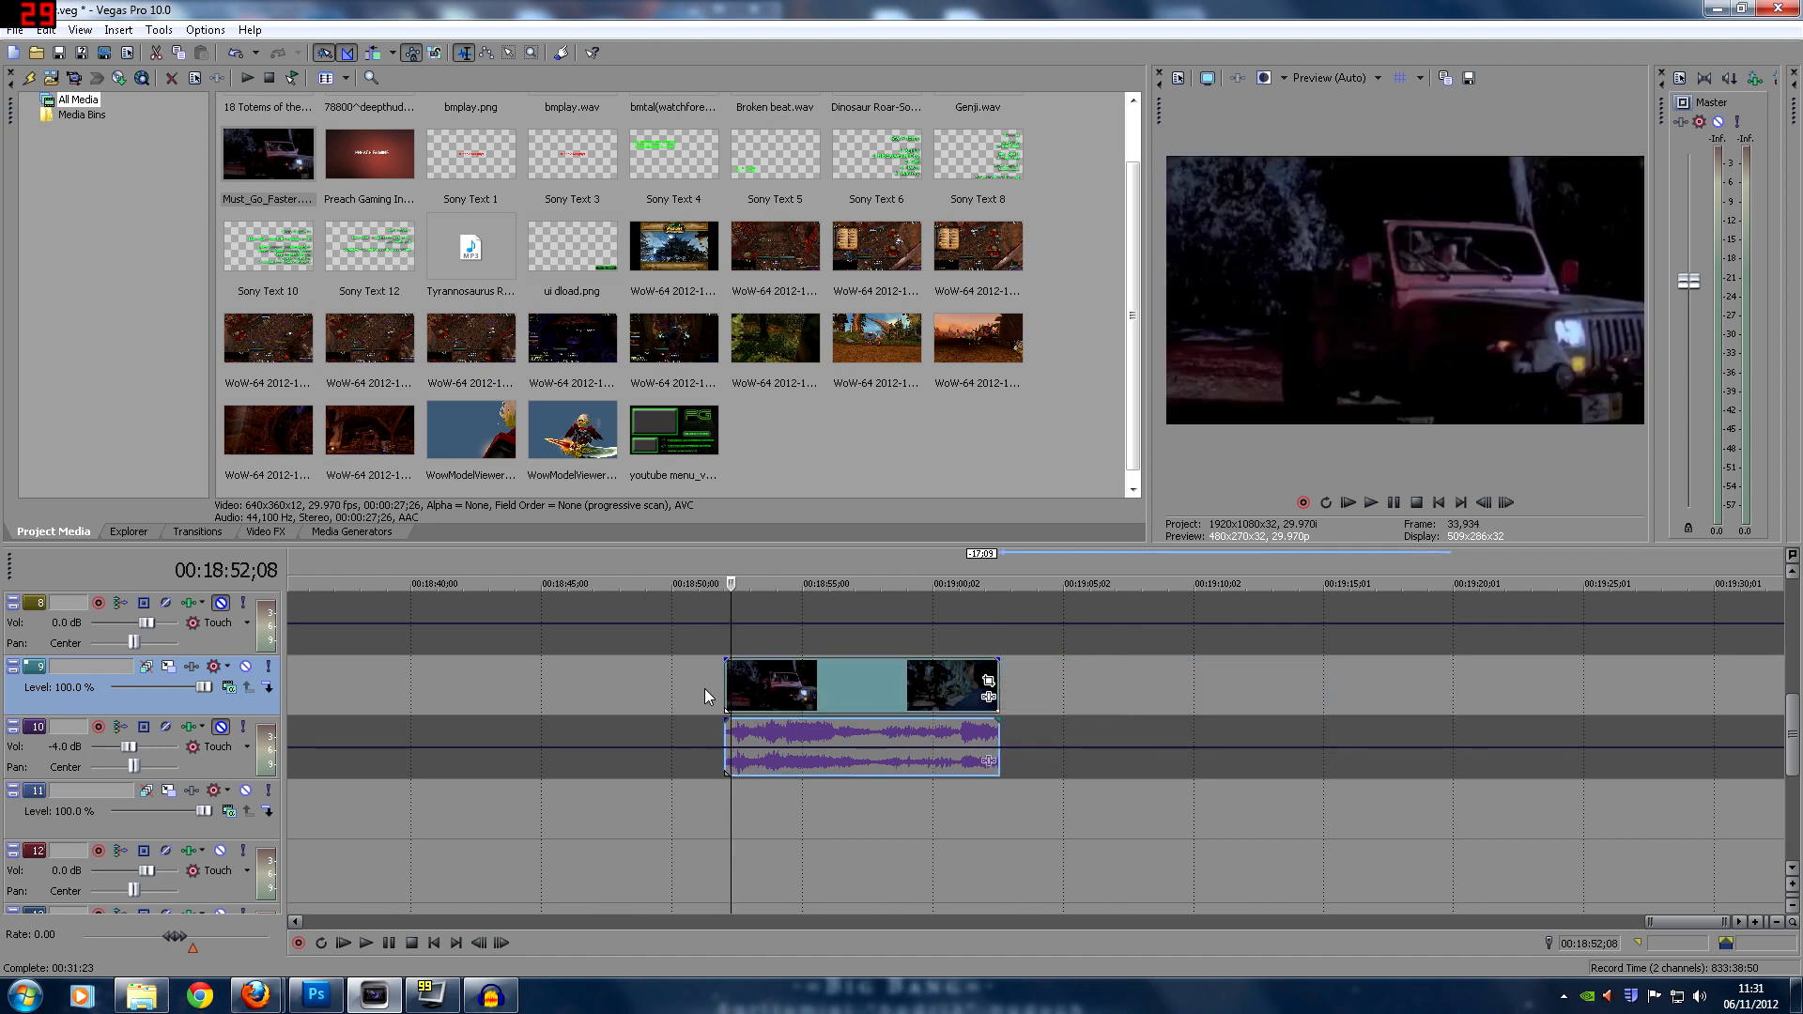
left_click(730, 684)
left_click(724, 684)
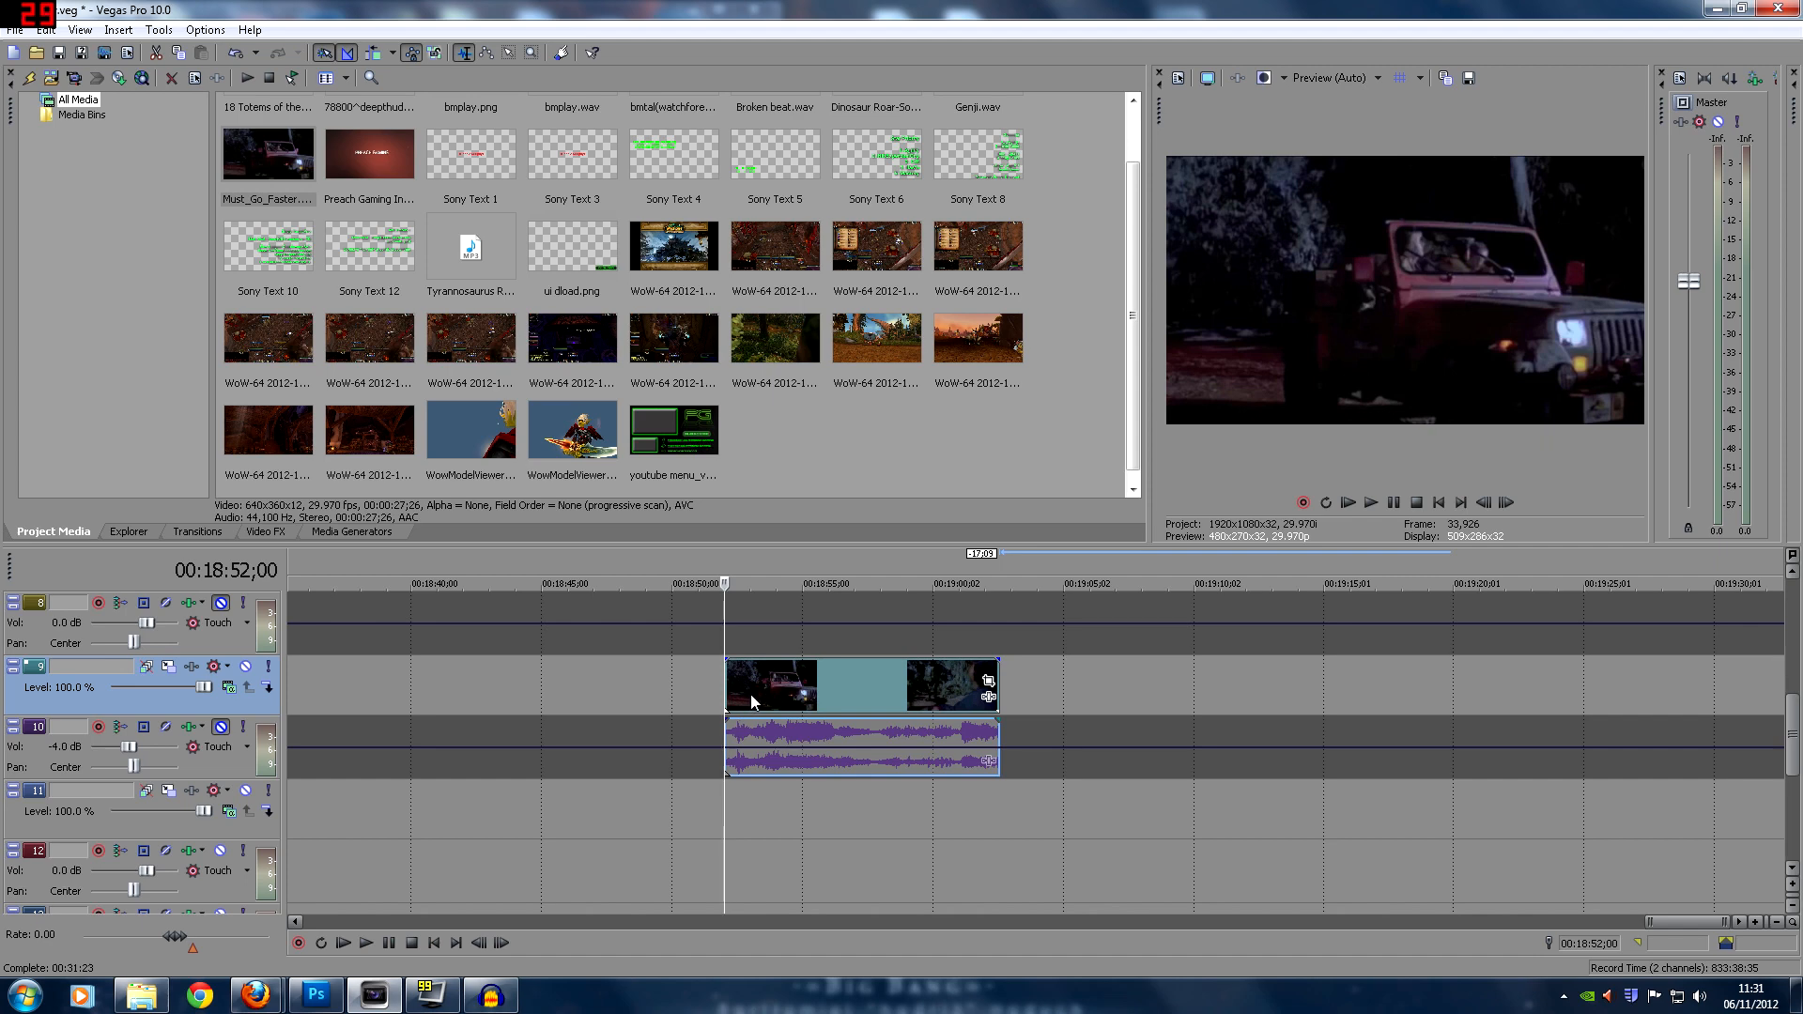
Scan the Must_Go_Faster clip from its start to the first shot change and split it at 00:18:55;27
left_click(752, 696)
left_click(764, 691)
left_click(770, 690)
left_click(785, 690)
left_click(791, 690)
left_click(797, 690)
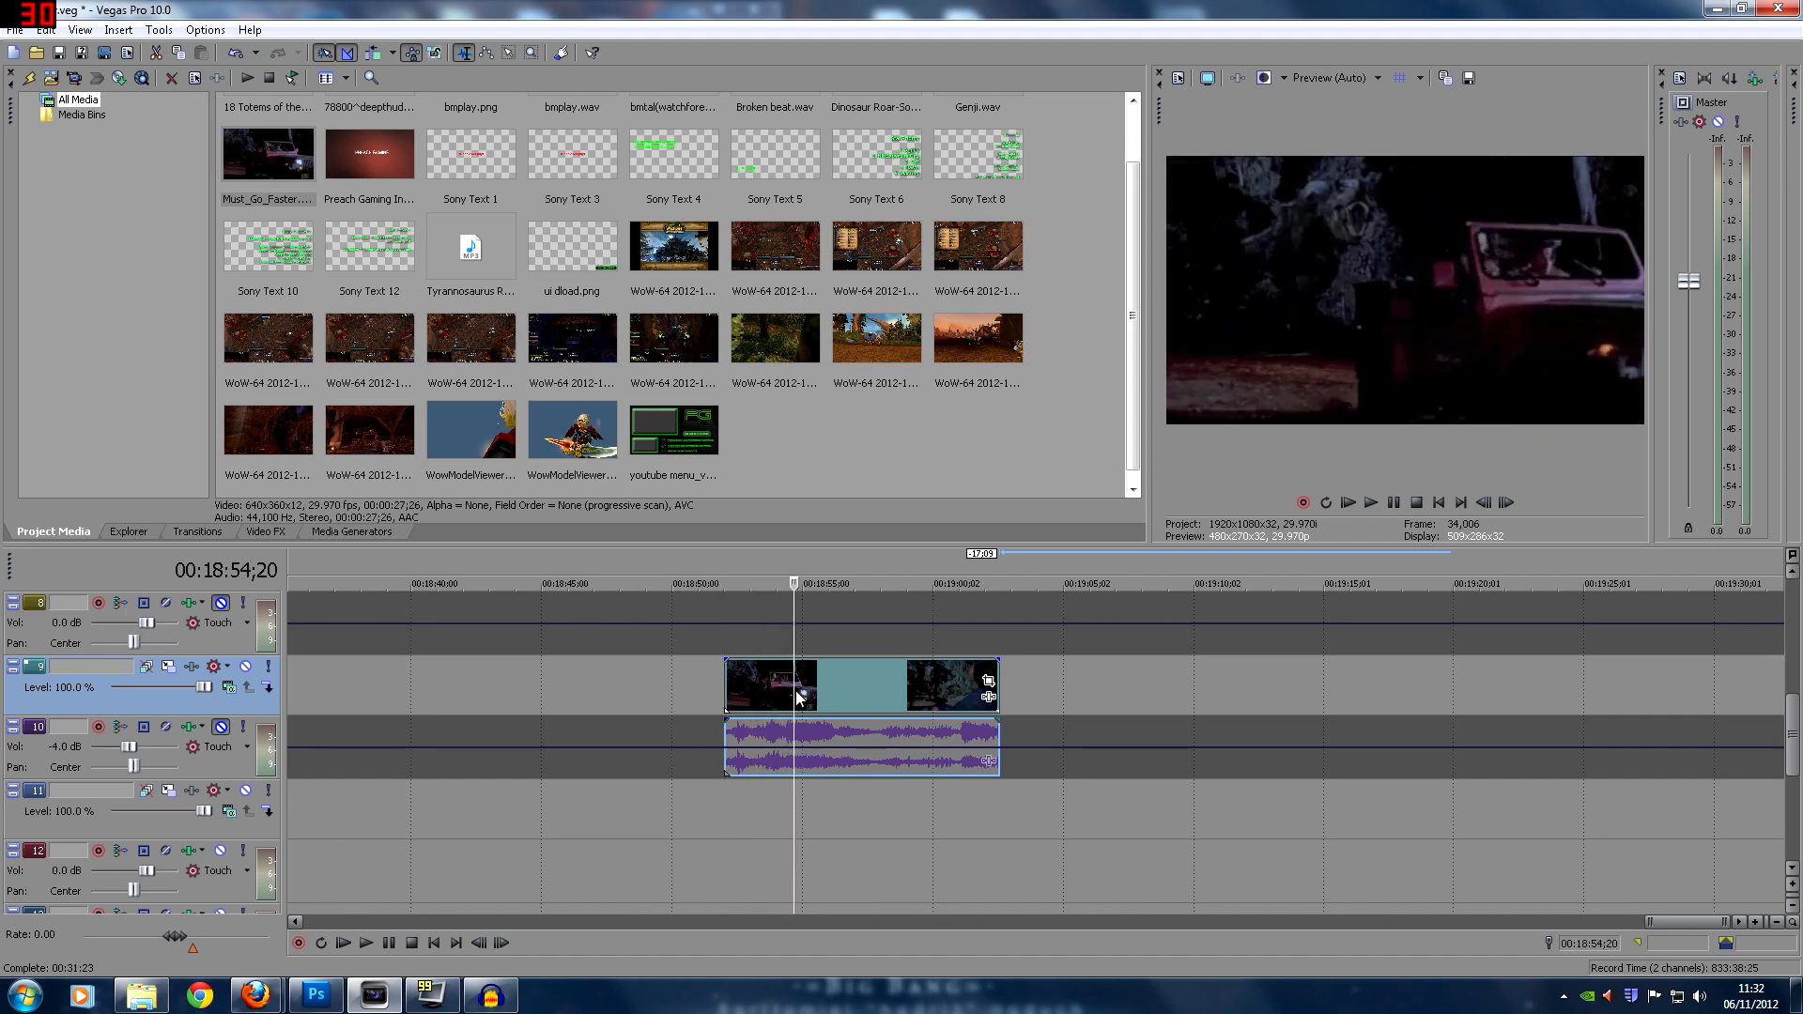
left_click(802, 691)
left_click(808, 692)
left_click(817, 690)
left_click(826, 690)
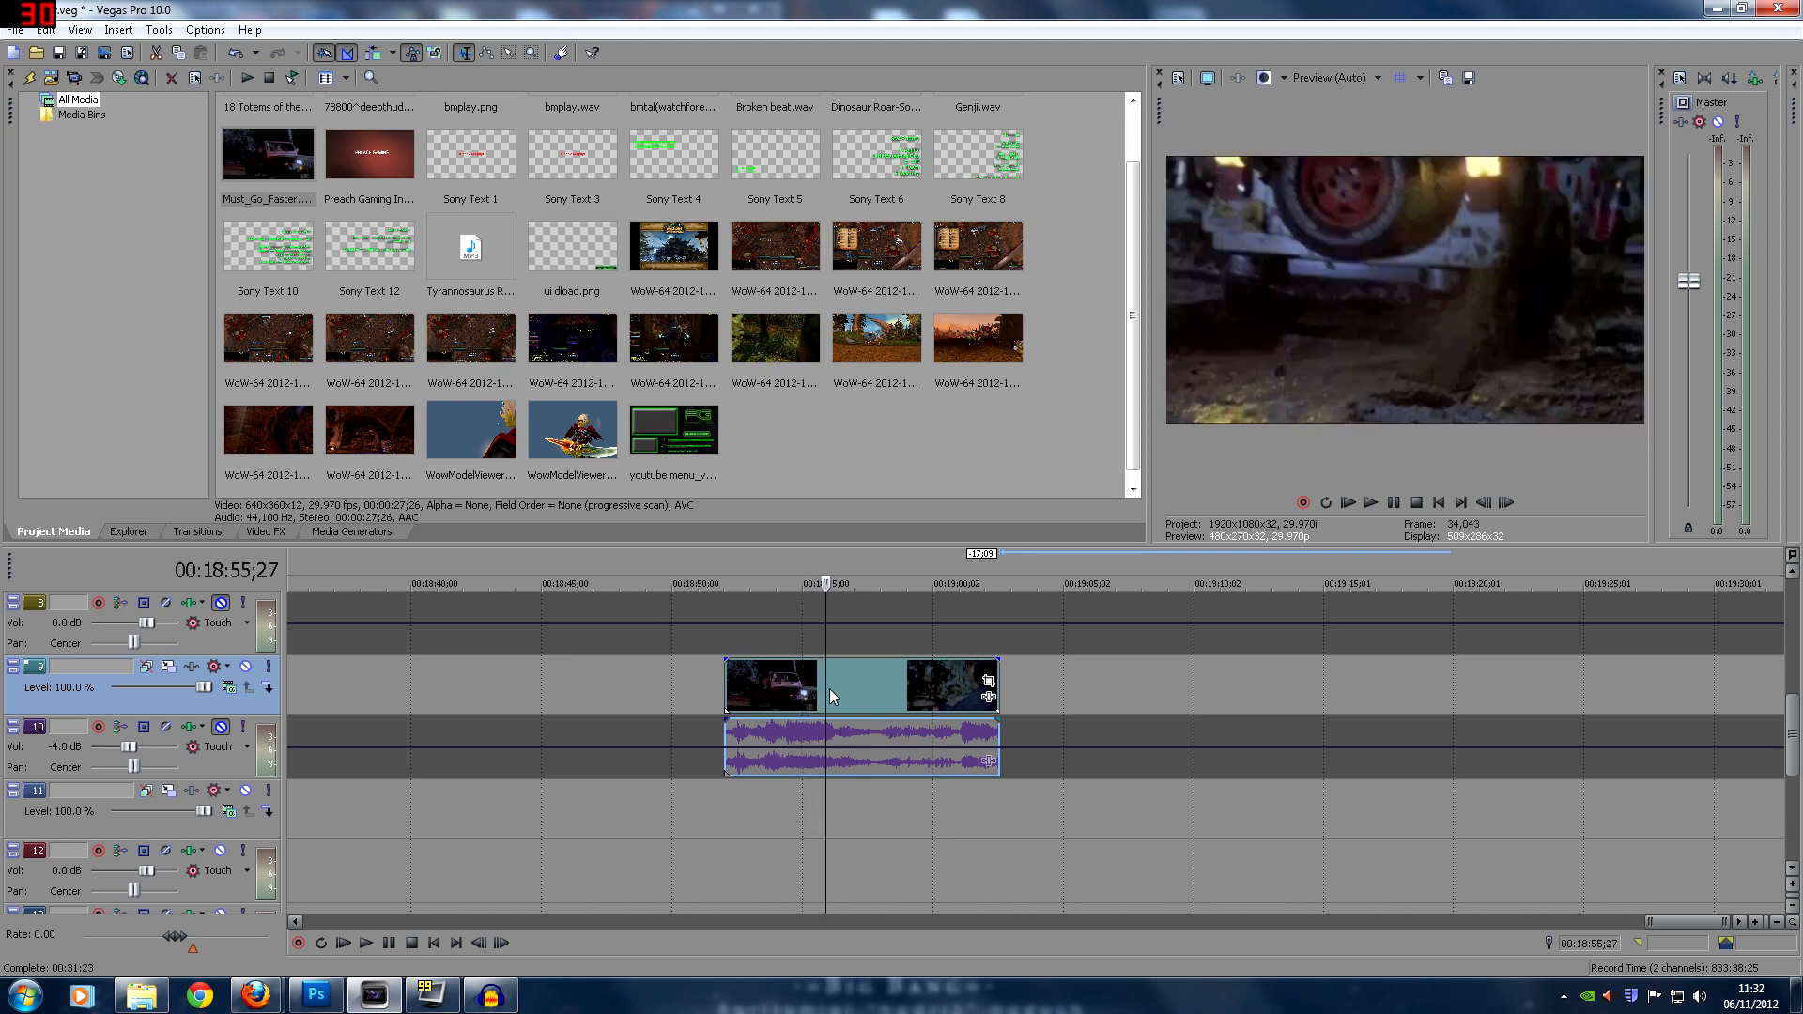
key("s")
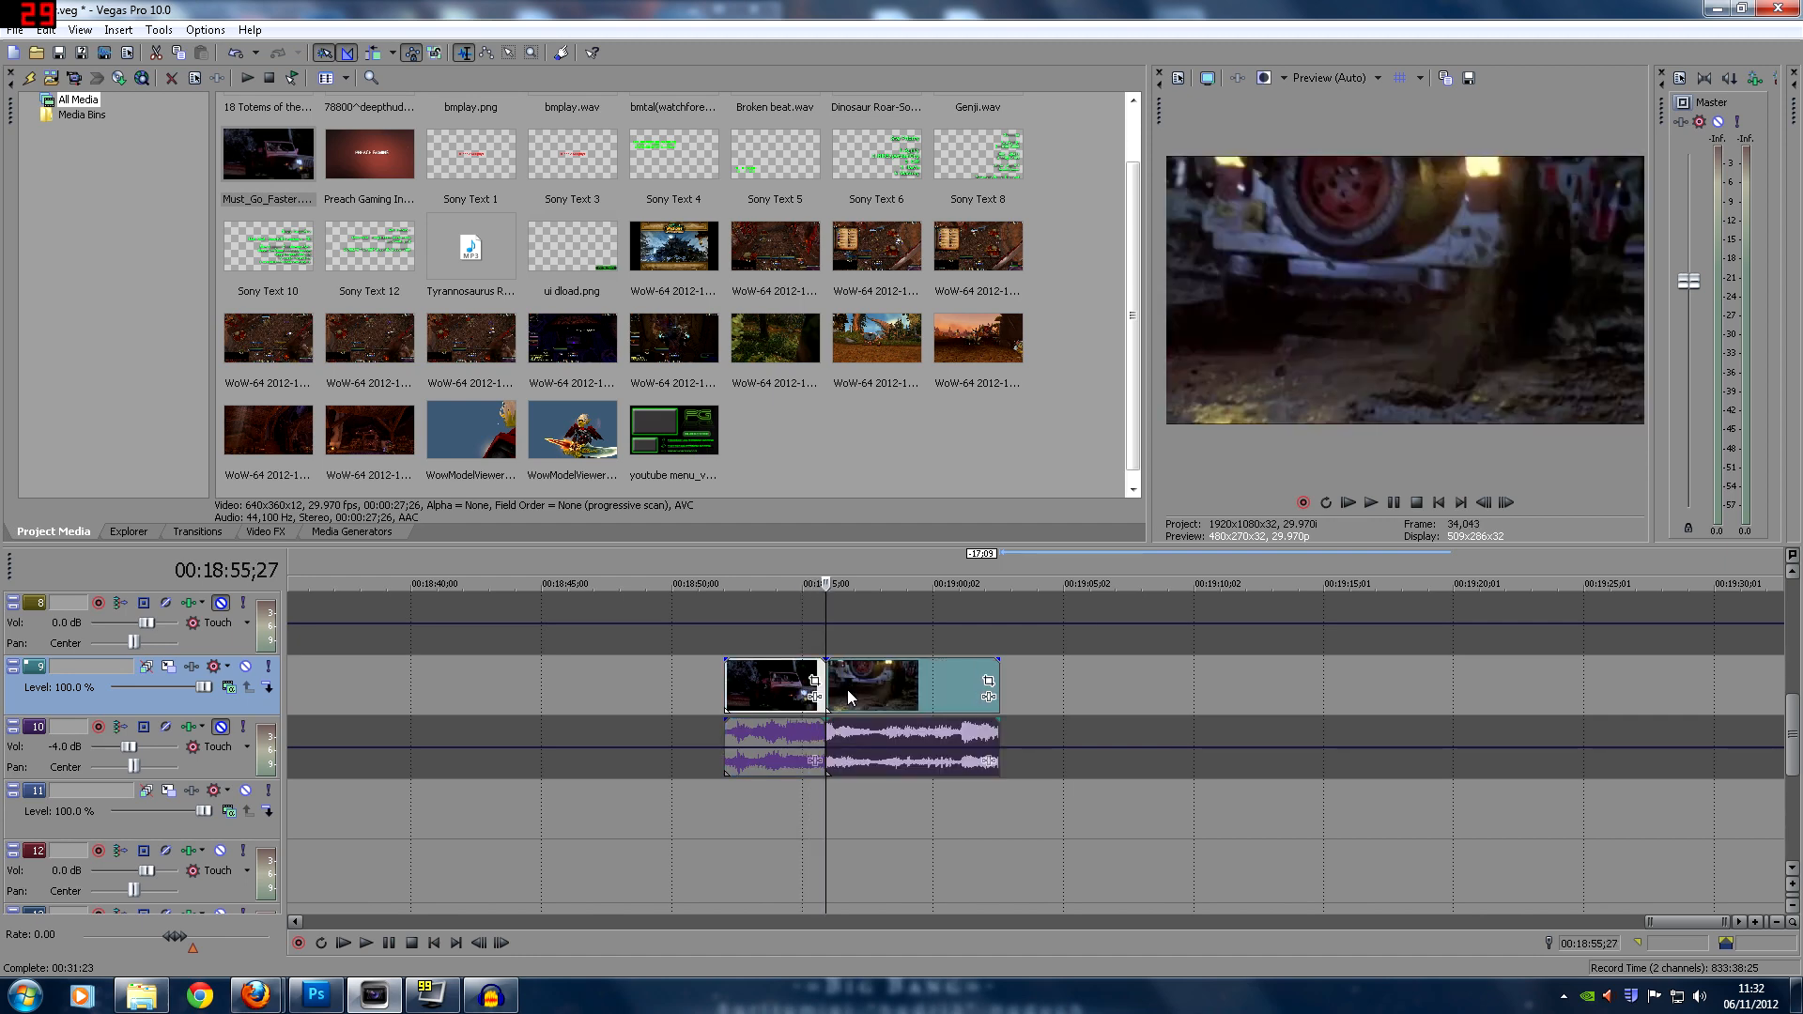
Find the next shot change, where the close-up of the arm begins, and split the clip at 00:18:58;10
left_click(847, 689)
left_click(857, 689)
left_click(868, 690)
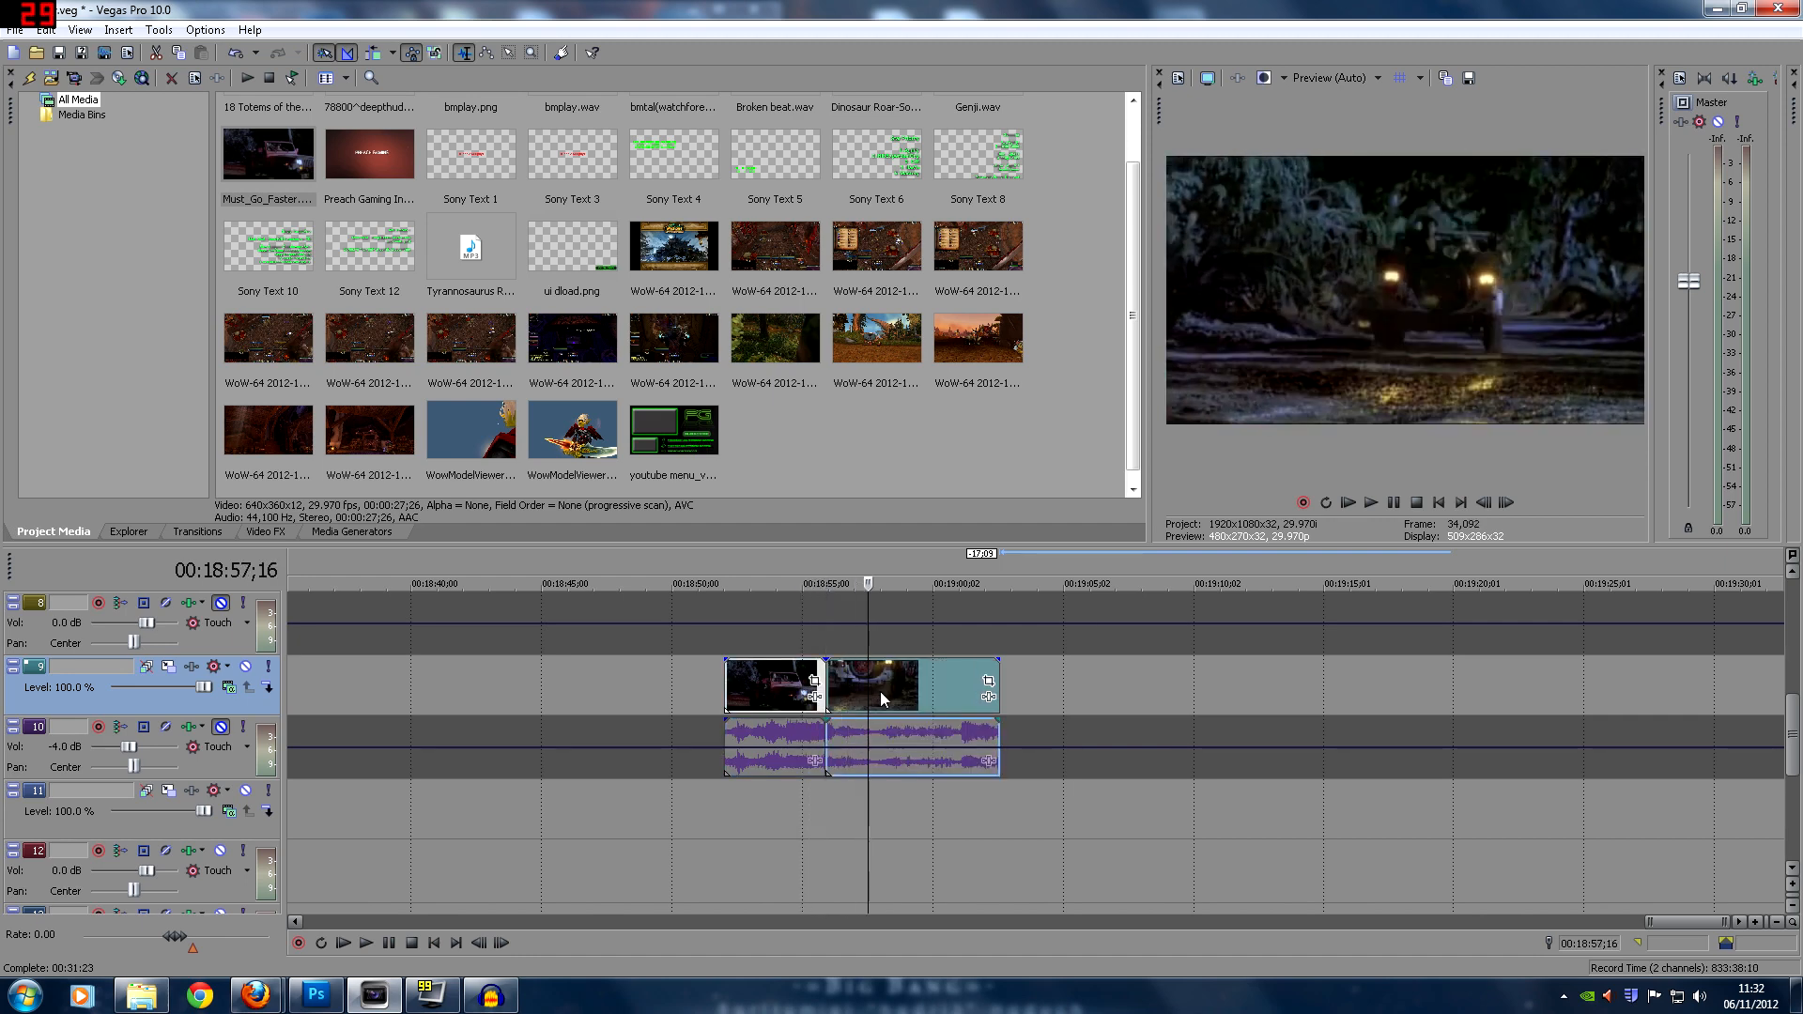
left_click(880, 691)
left_click(889, 689)
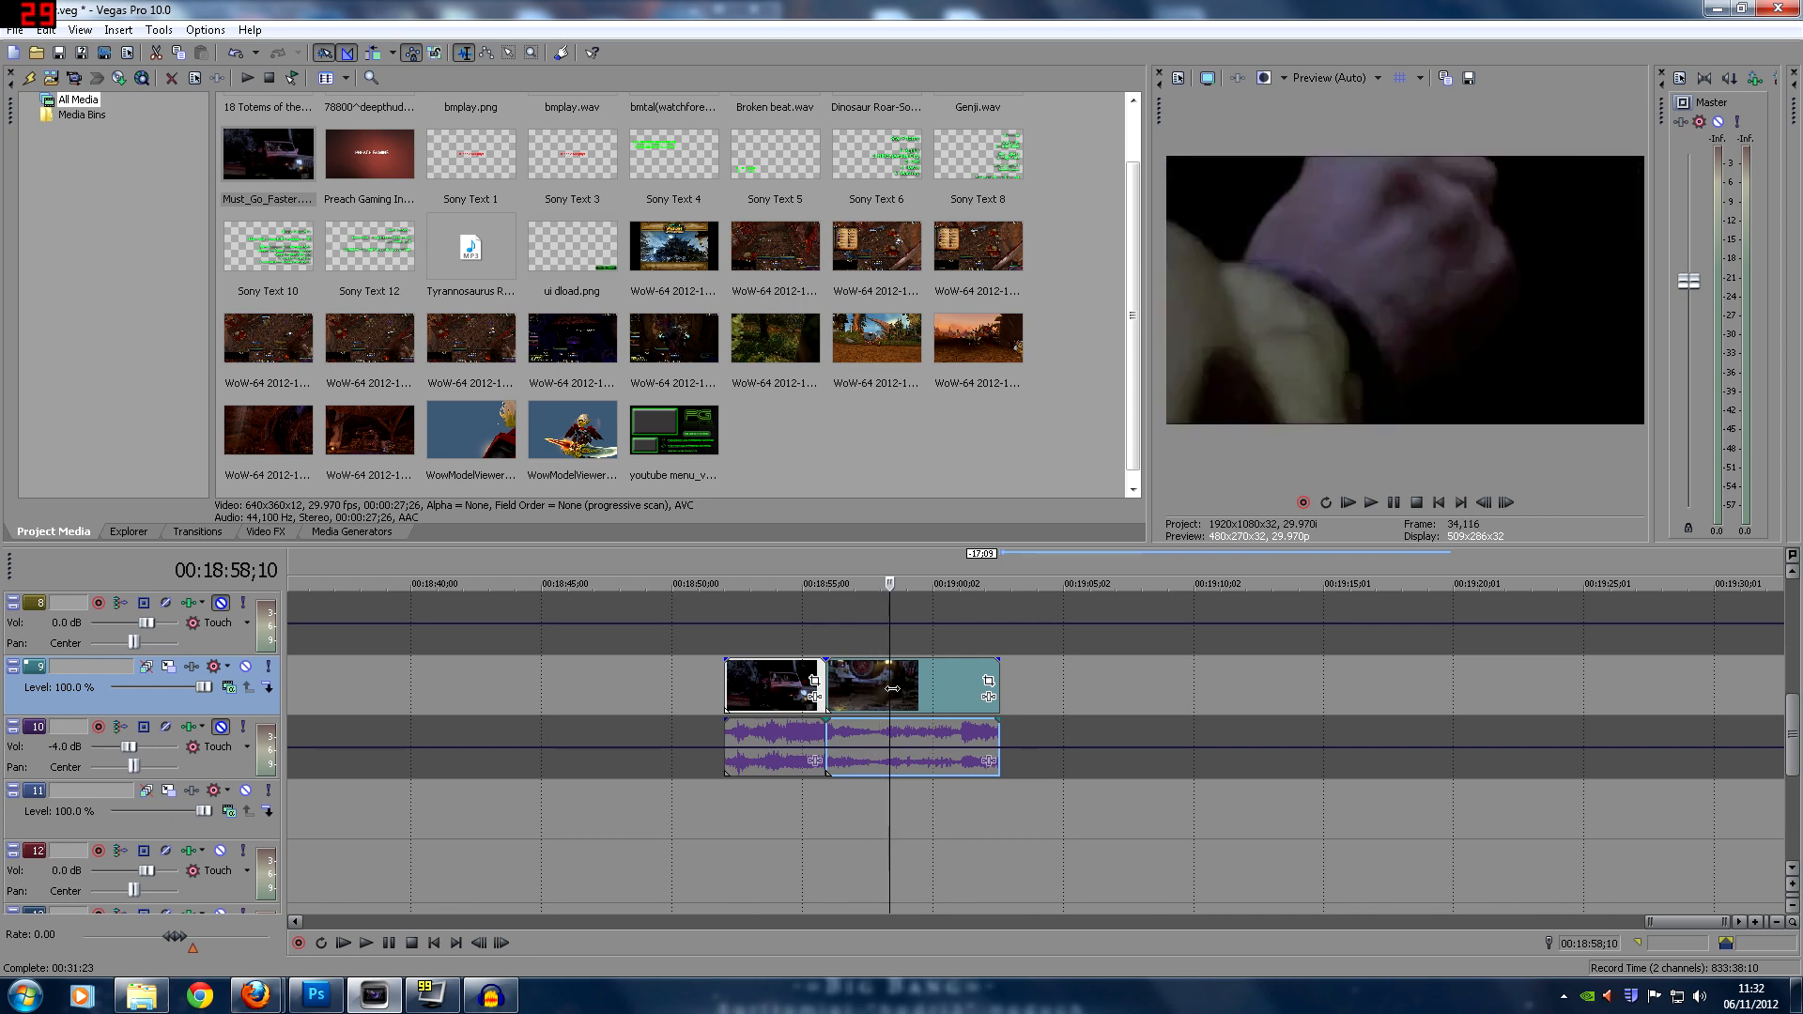
key("s")
Locate the cut to the man's profile frame by frame and split the last piece there, near 00:18:59;17
left_click(920, 690)
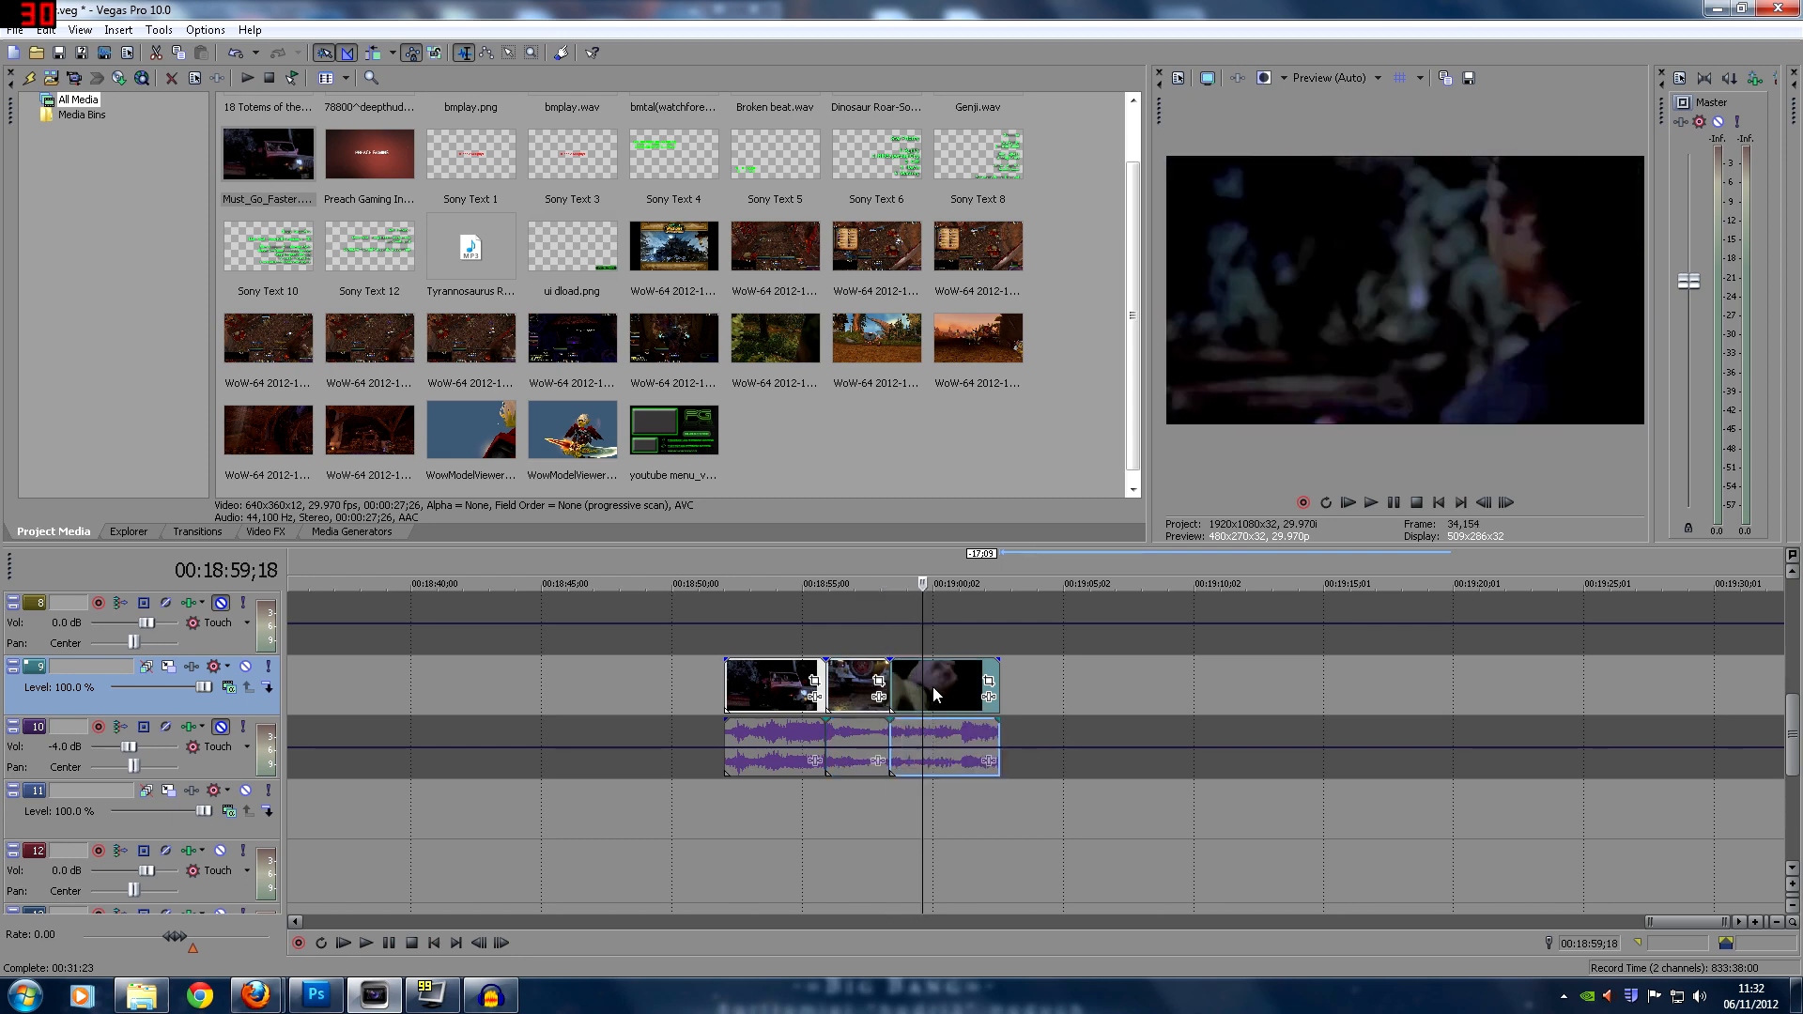
left_click(922, 688)
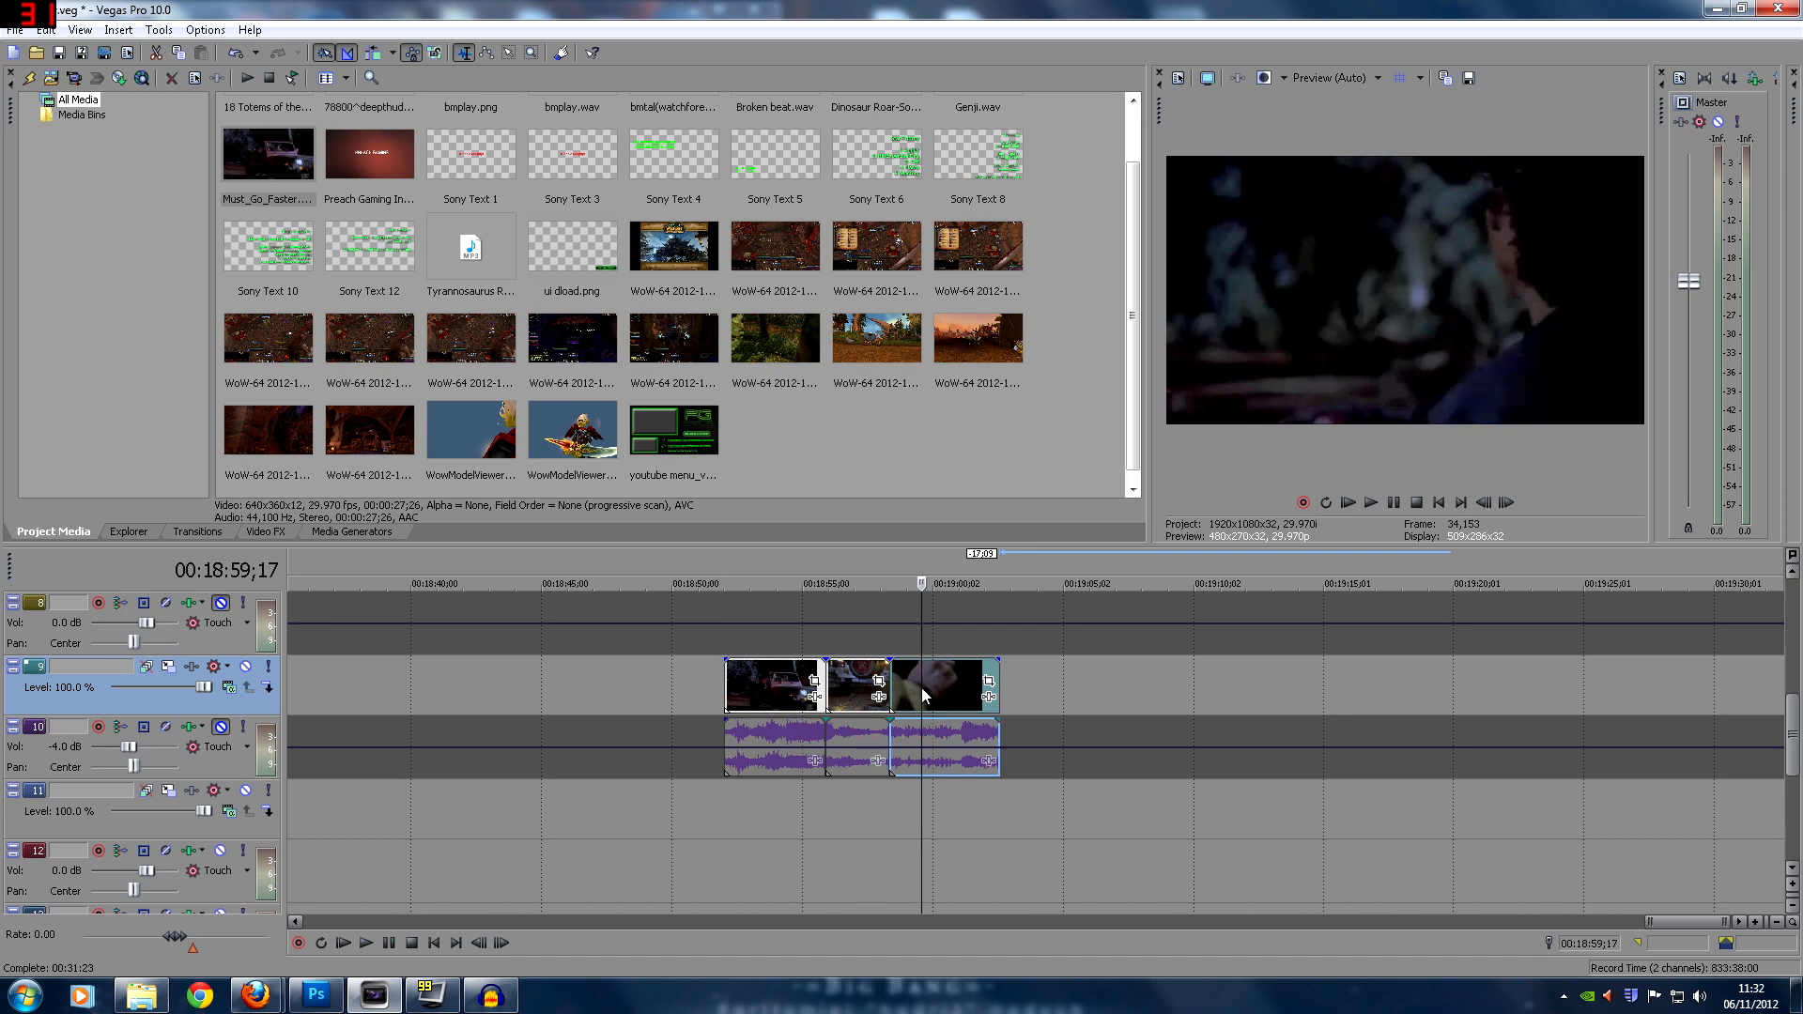
left_click(920, 687)
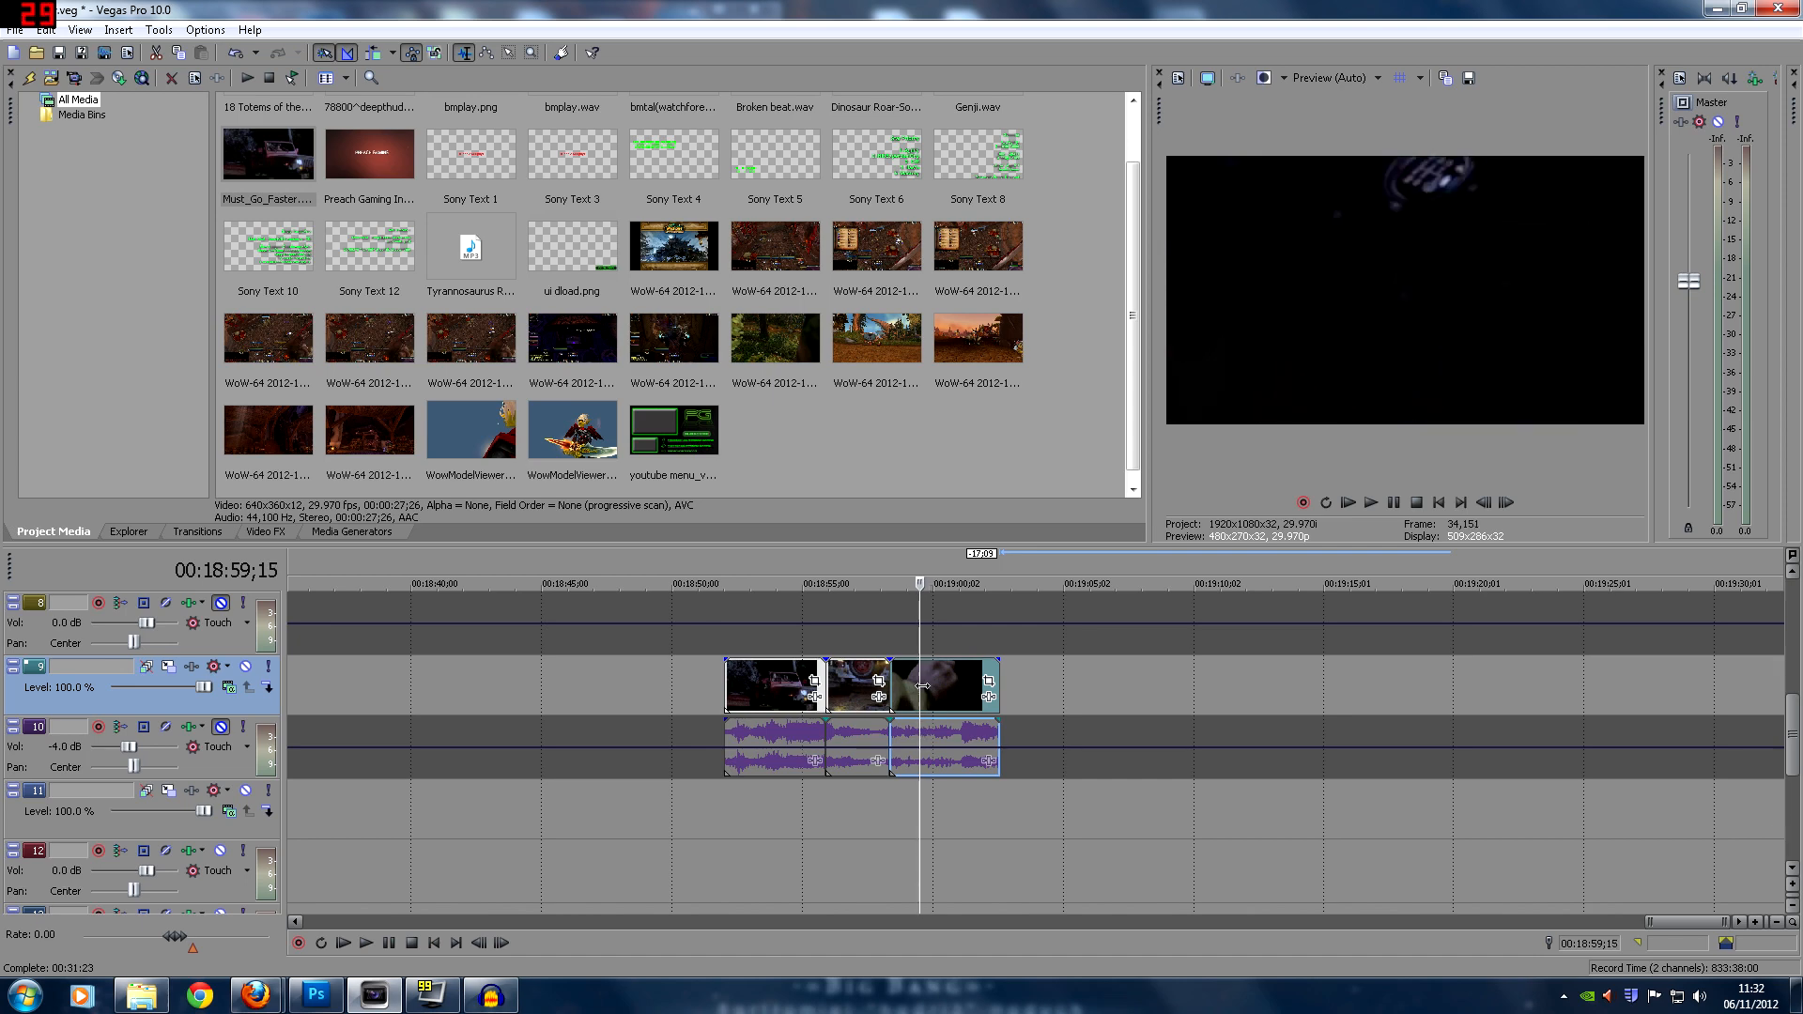
left_click(922, 687)
key("s")
key("space")
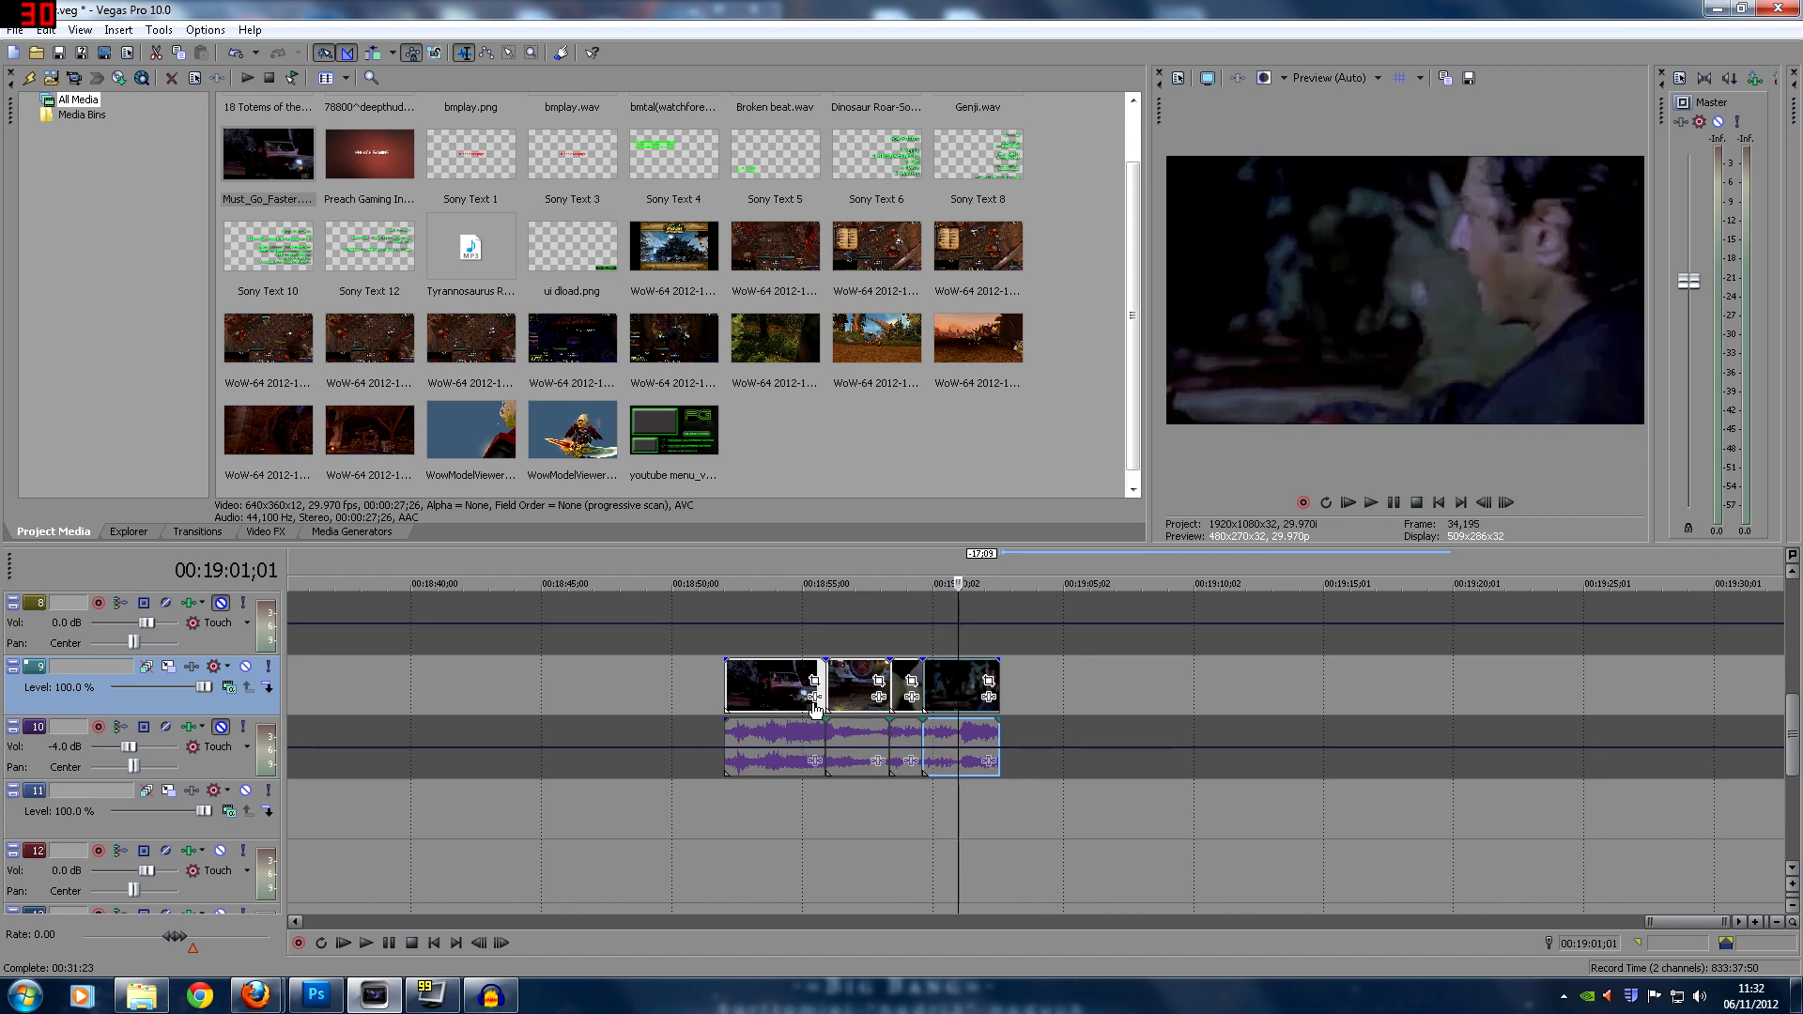
Preview each of the four Must_Go_Faster pieces in turn, leaving the event effects unchanged
left_click(876, 697)
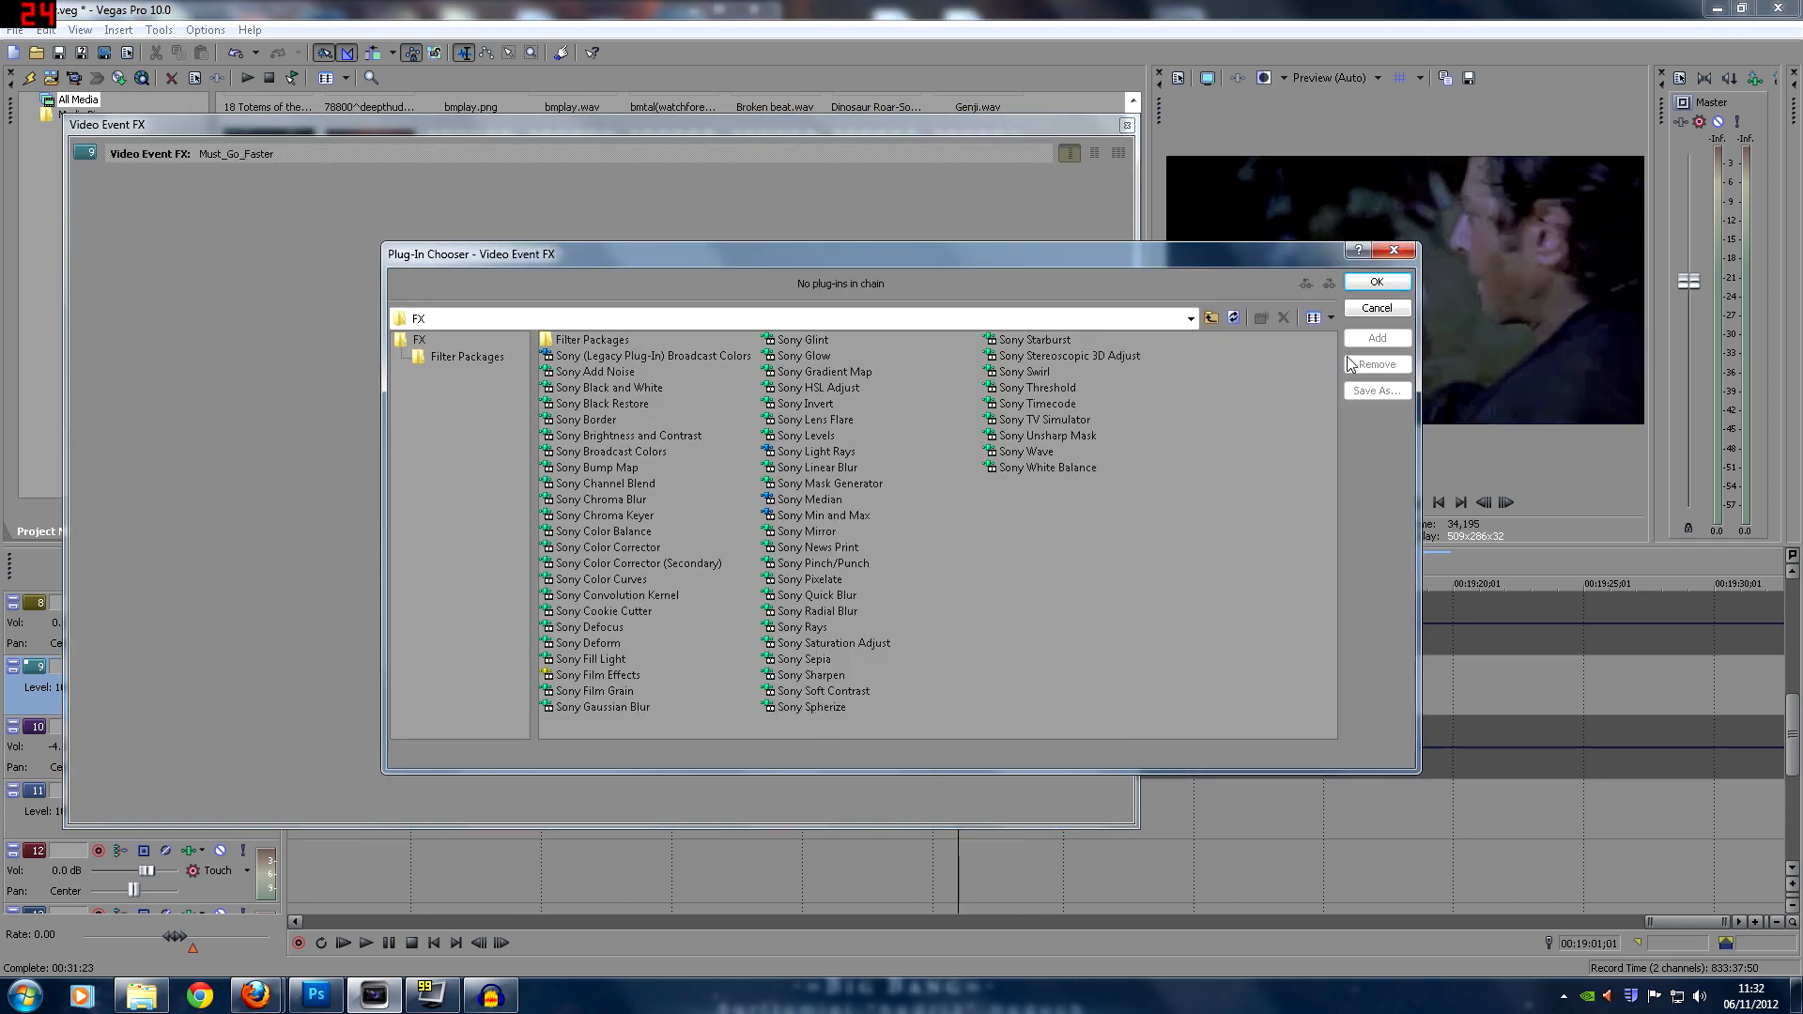
left_click(1376, 307)
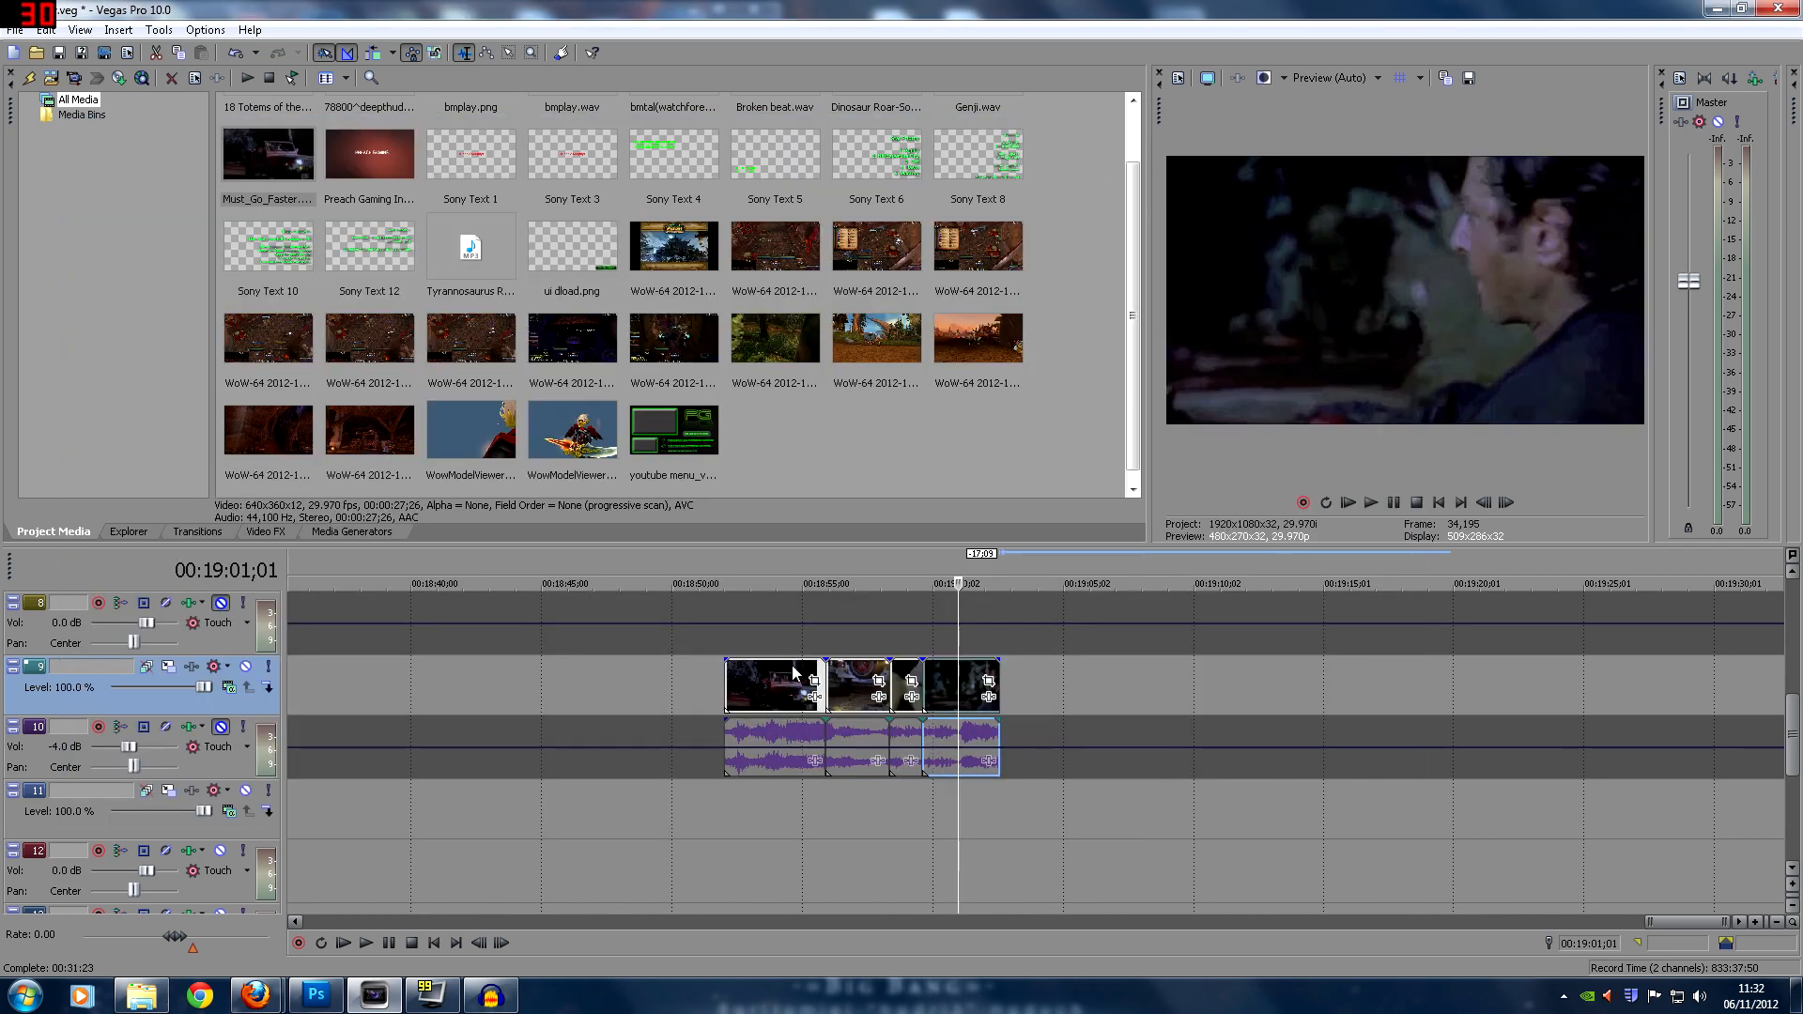
left_click(793, 742)
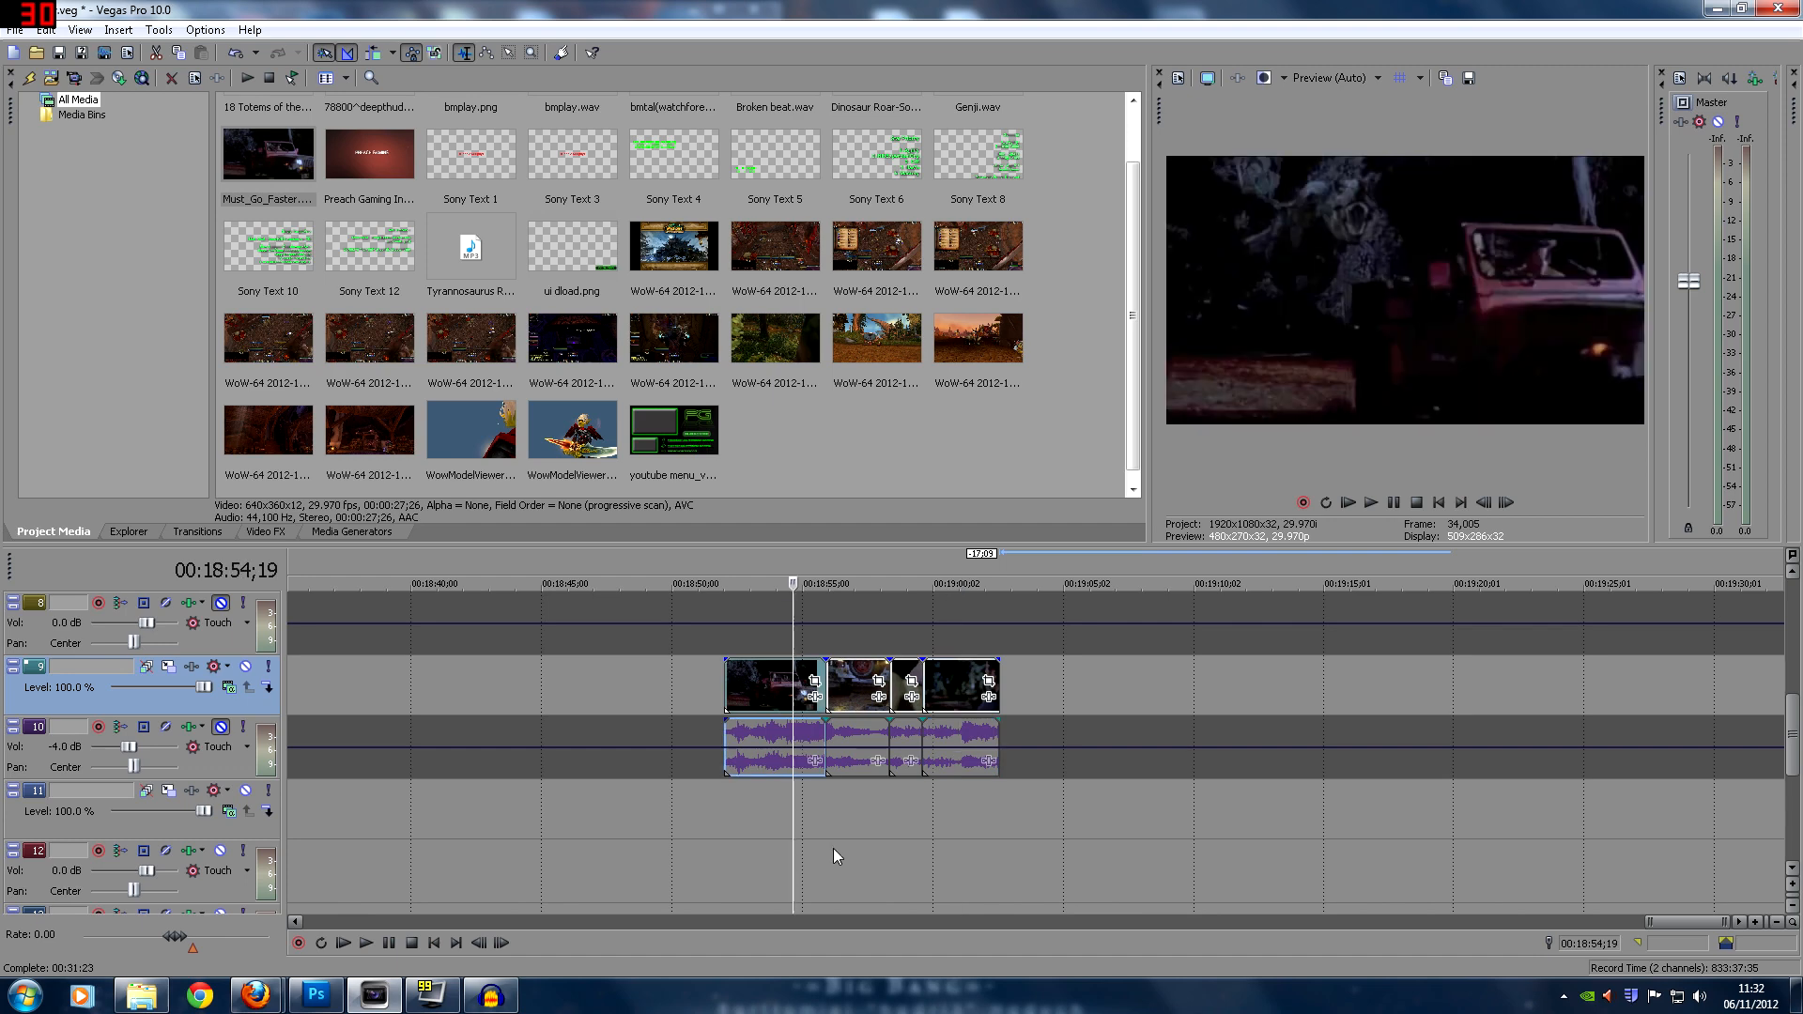
left_click(857, 731)
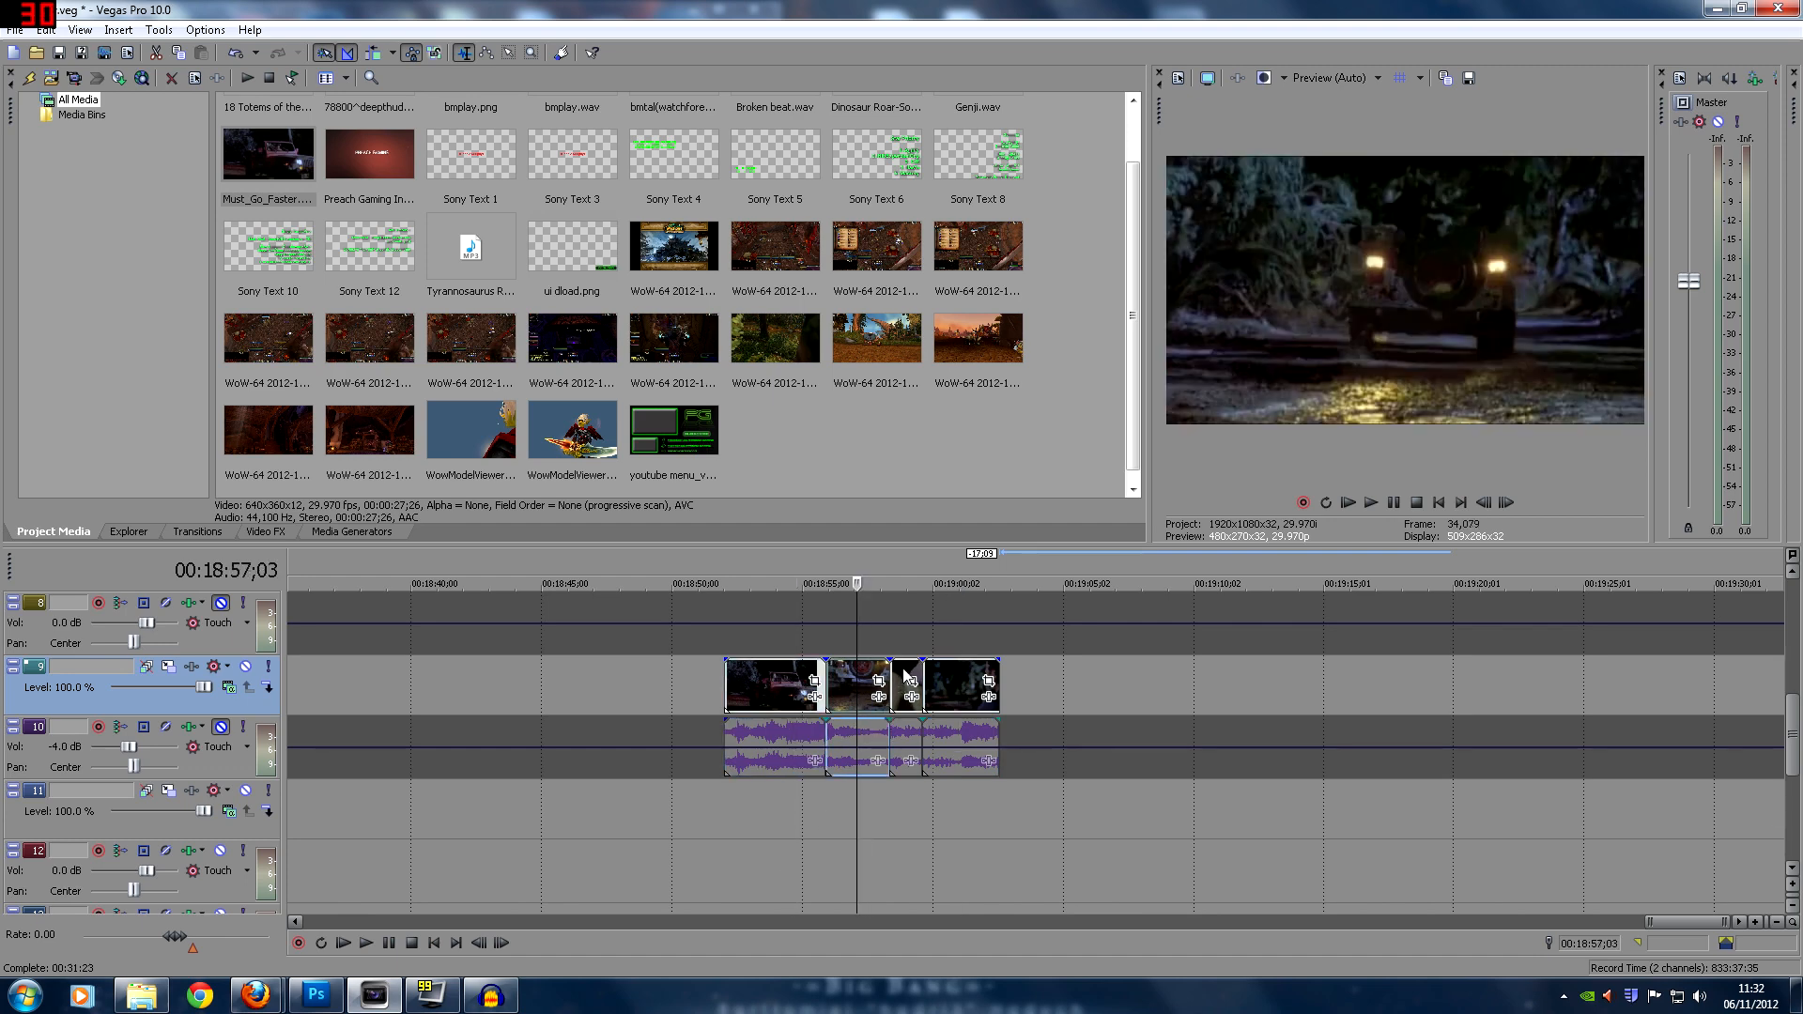
left_click(902, 734)
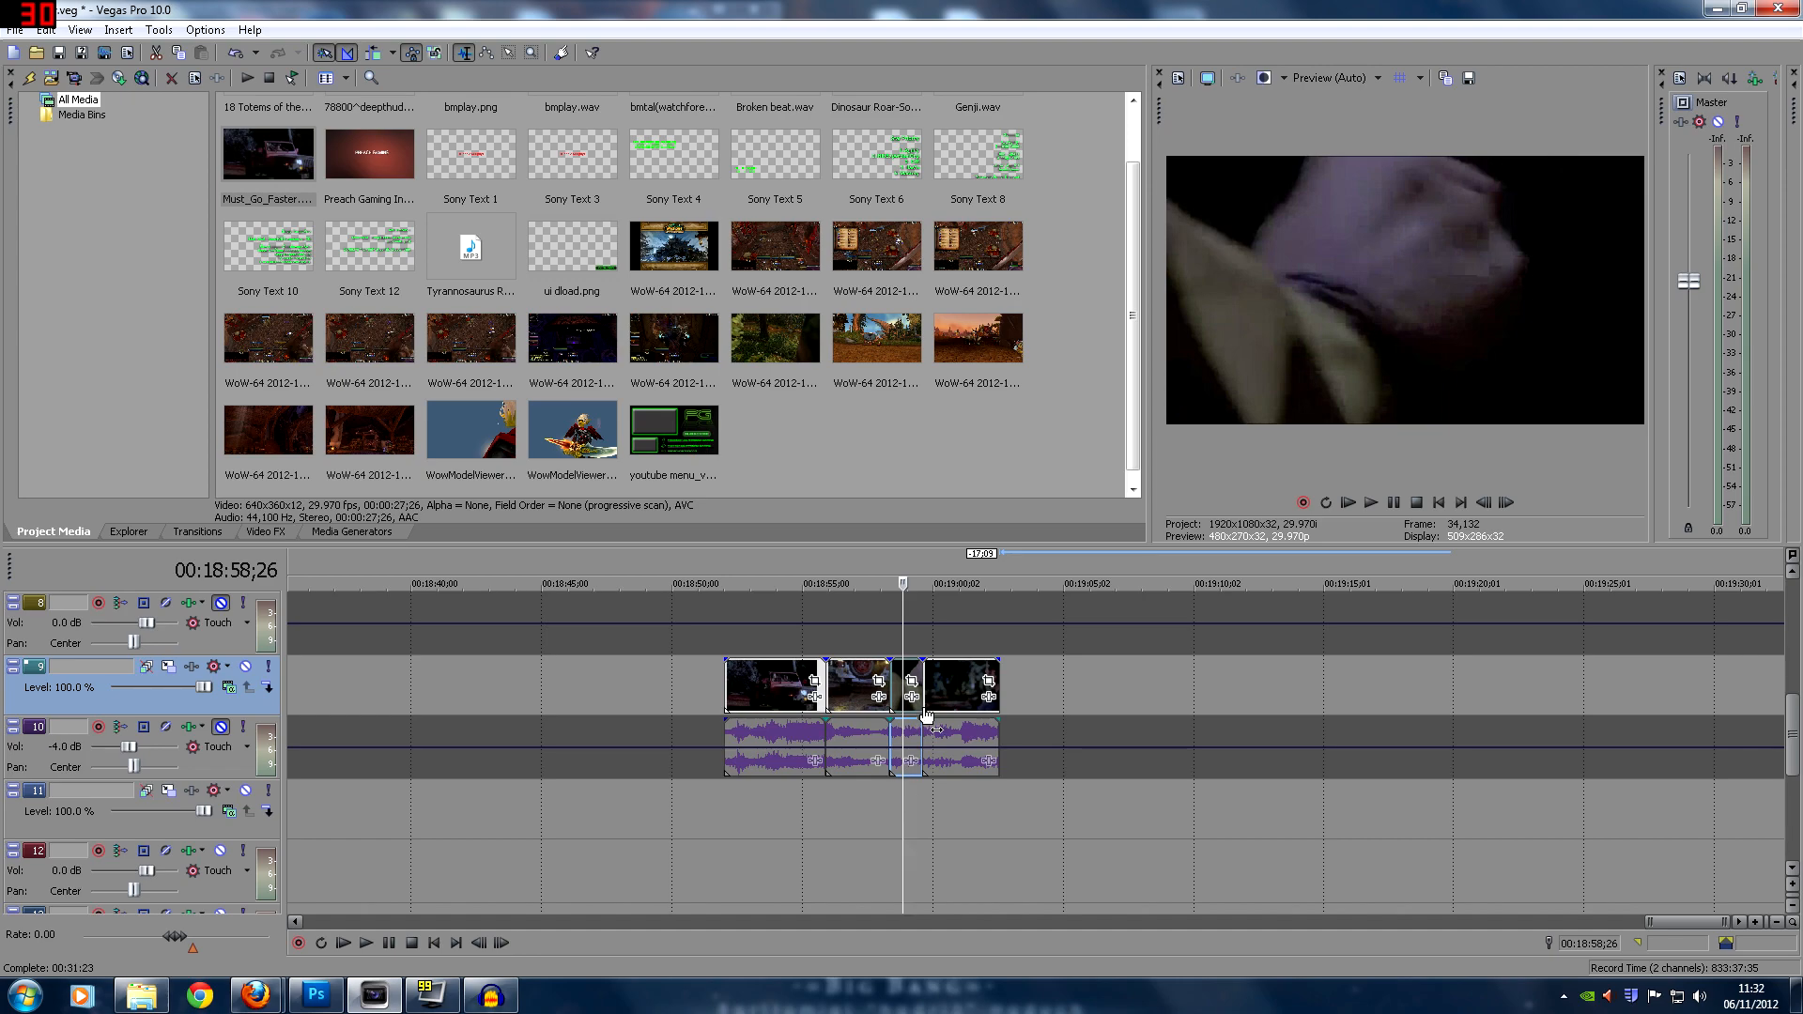
left_click(943, 762)
Return to the intro at the project's beginning and preview the first film piece on track 11 at 00:00:20;17
scroll(859, 770, "down", 3)
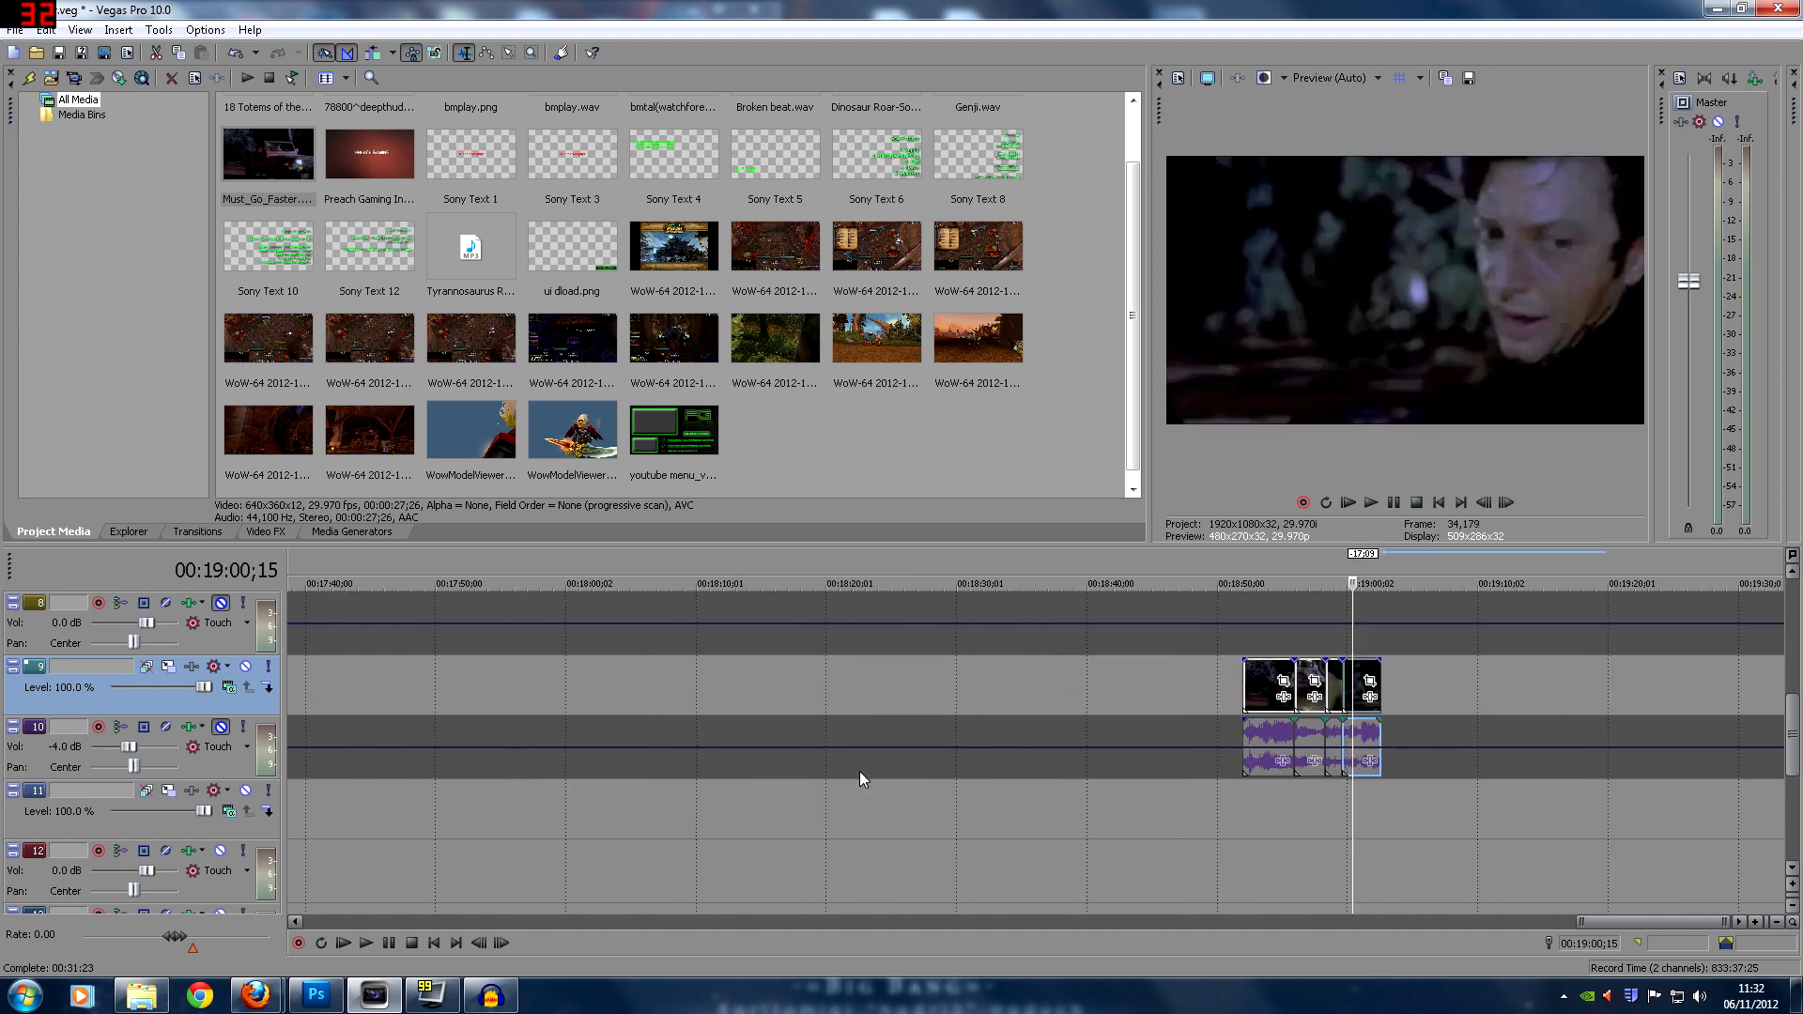
scroll(1352, 863, "down", 3)
left_click_drag(1467, 922, 322, 959)
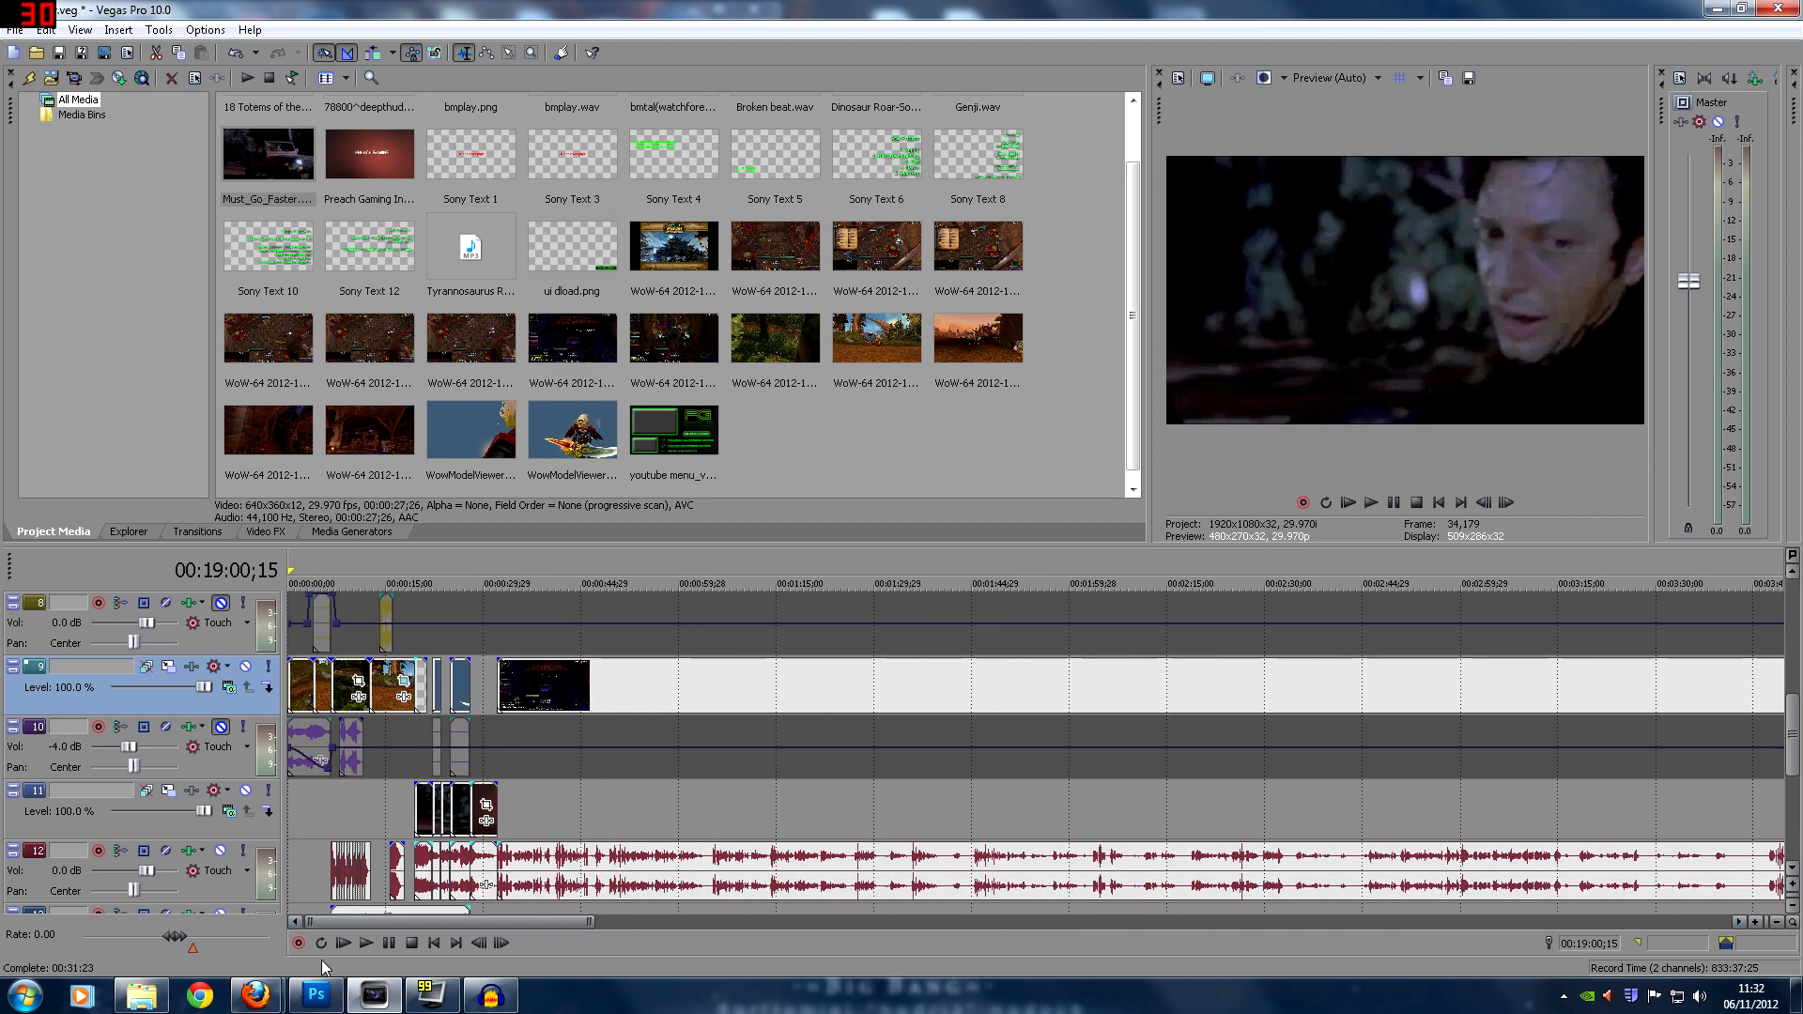
left_click(404, 833)
scroll(655, 830, "up", 3)
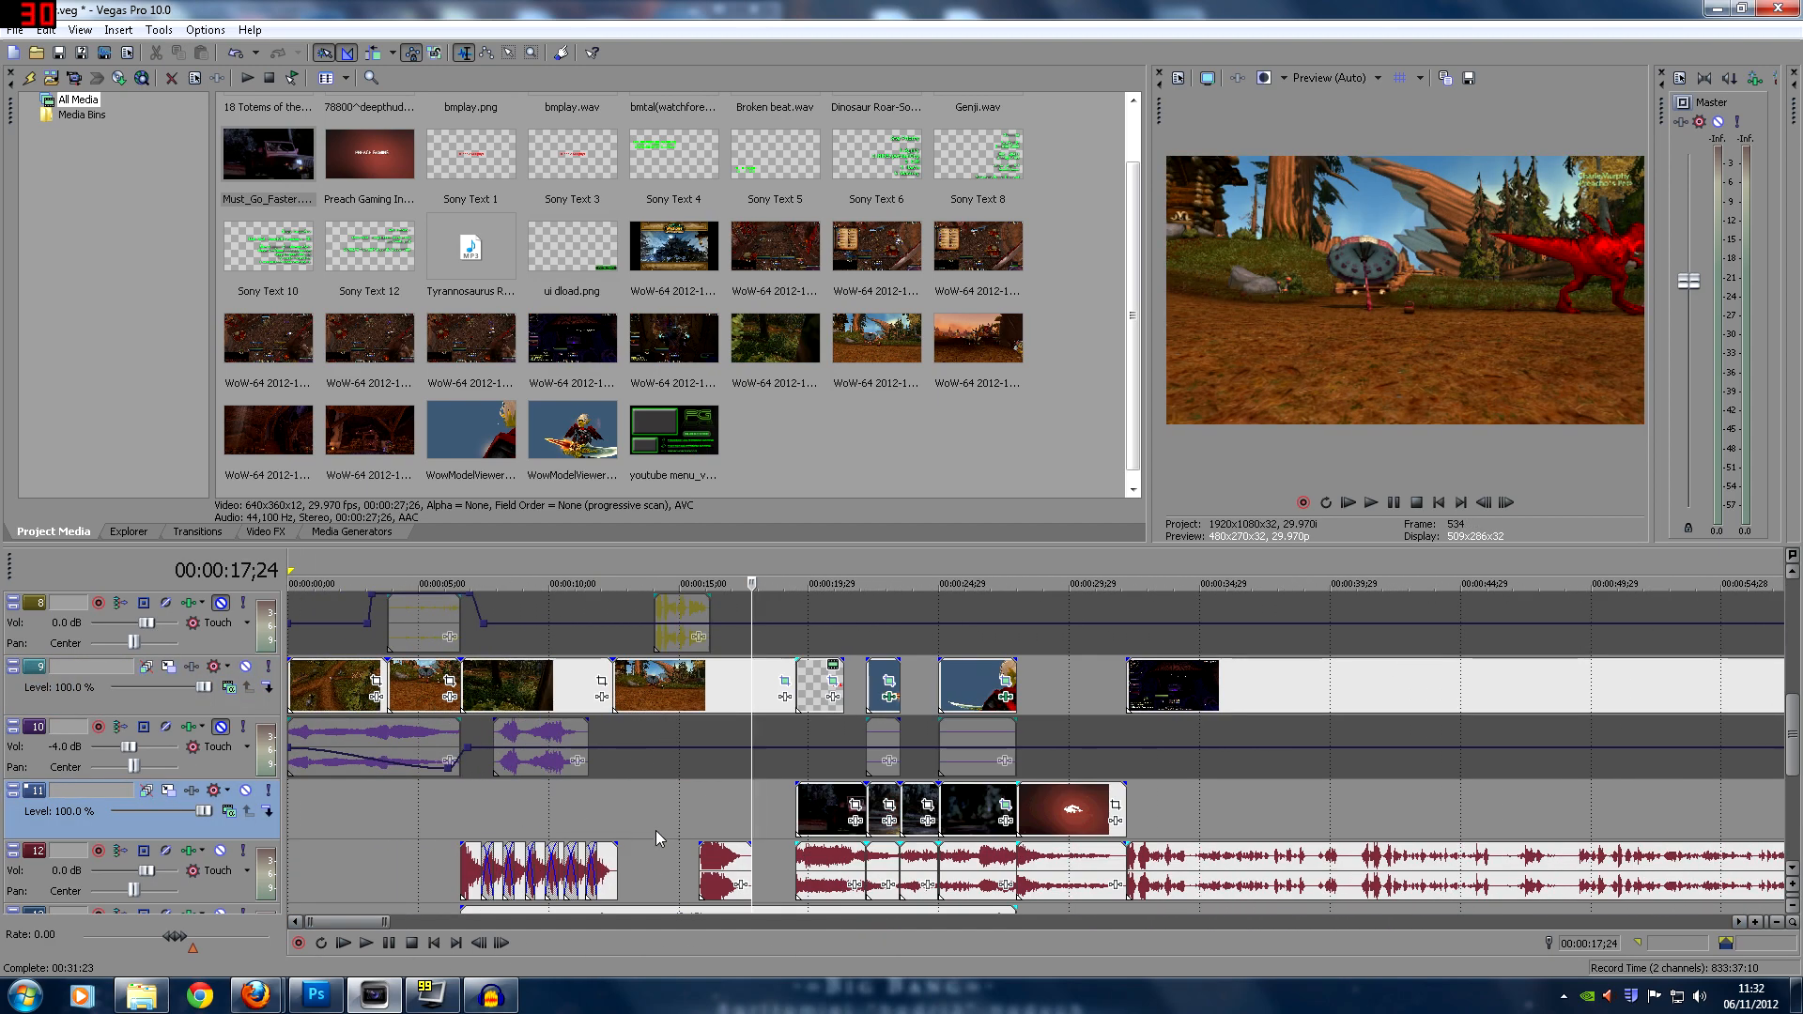
scroll(1236, 896, "up", 3)
left_click(1003, 806)
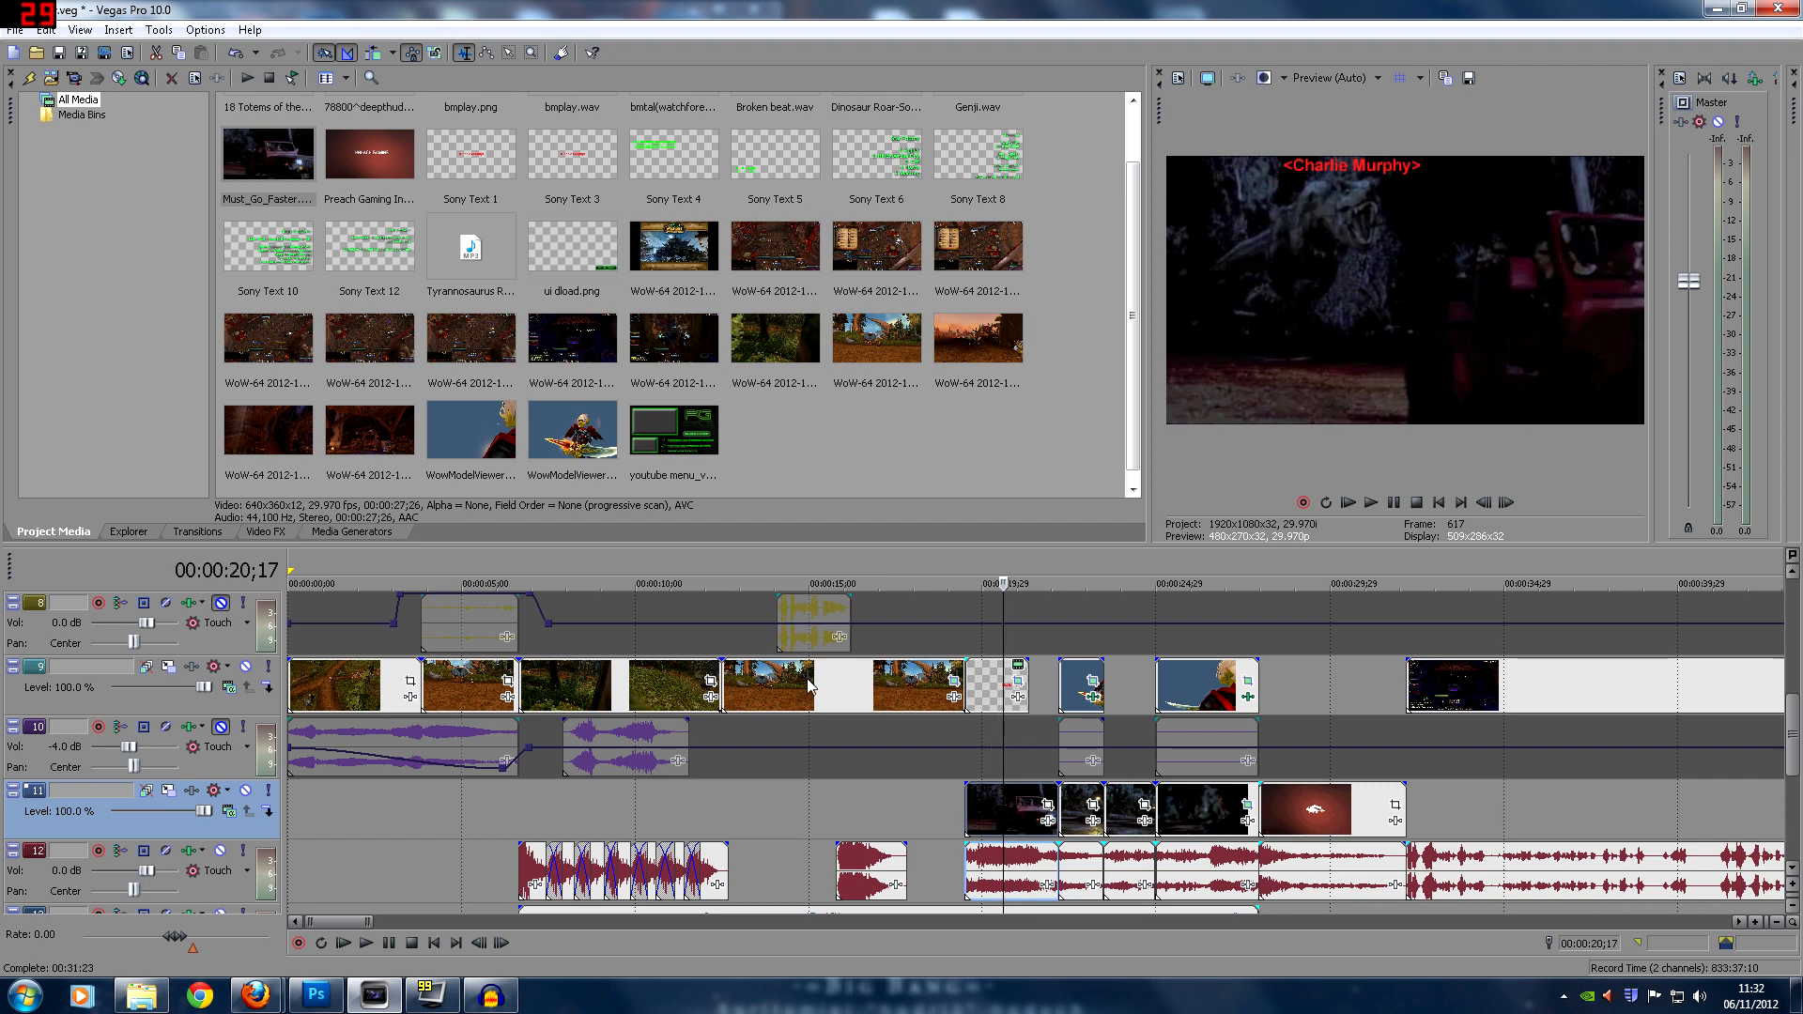
Compare the gameplay clip with the film shot that follows and inspect the generated text settings of the red title on track 9
left_click(895, 699)
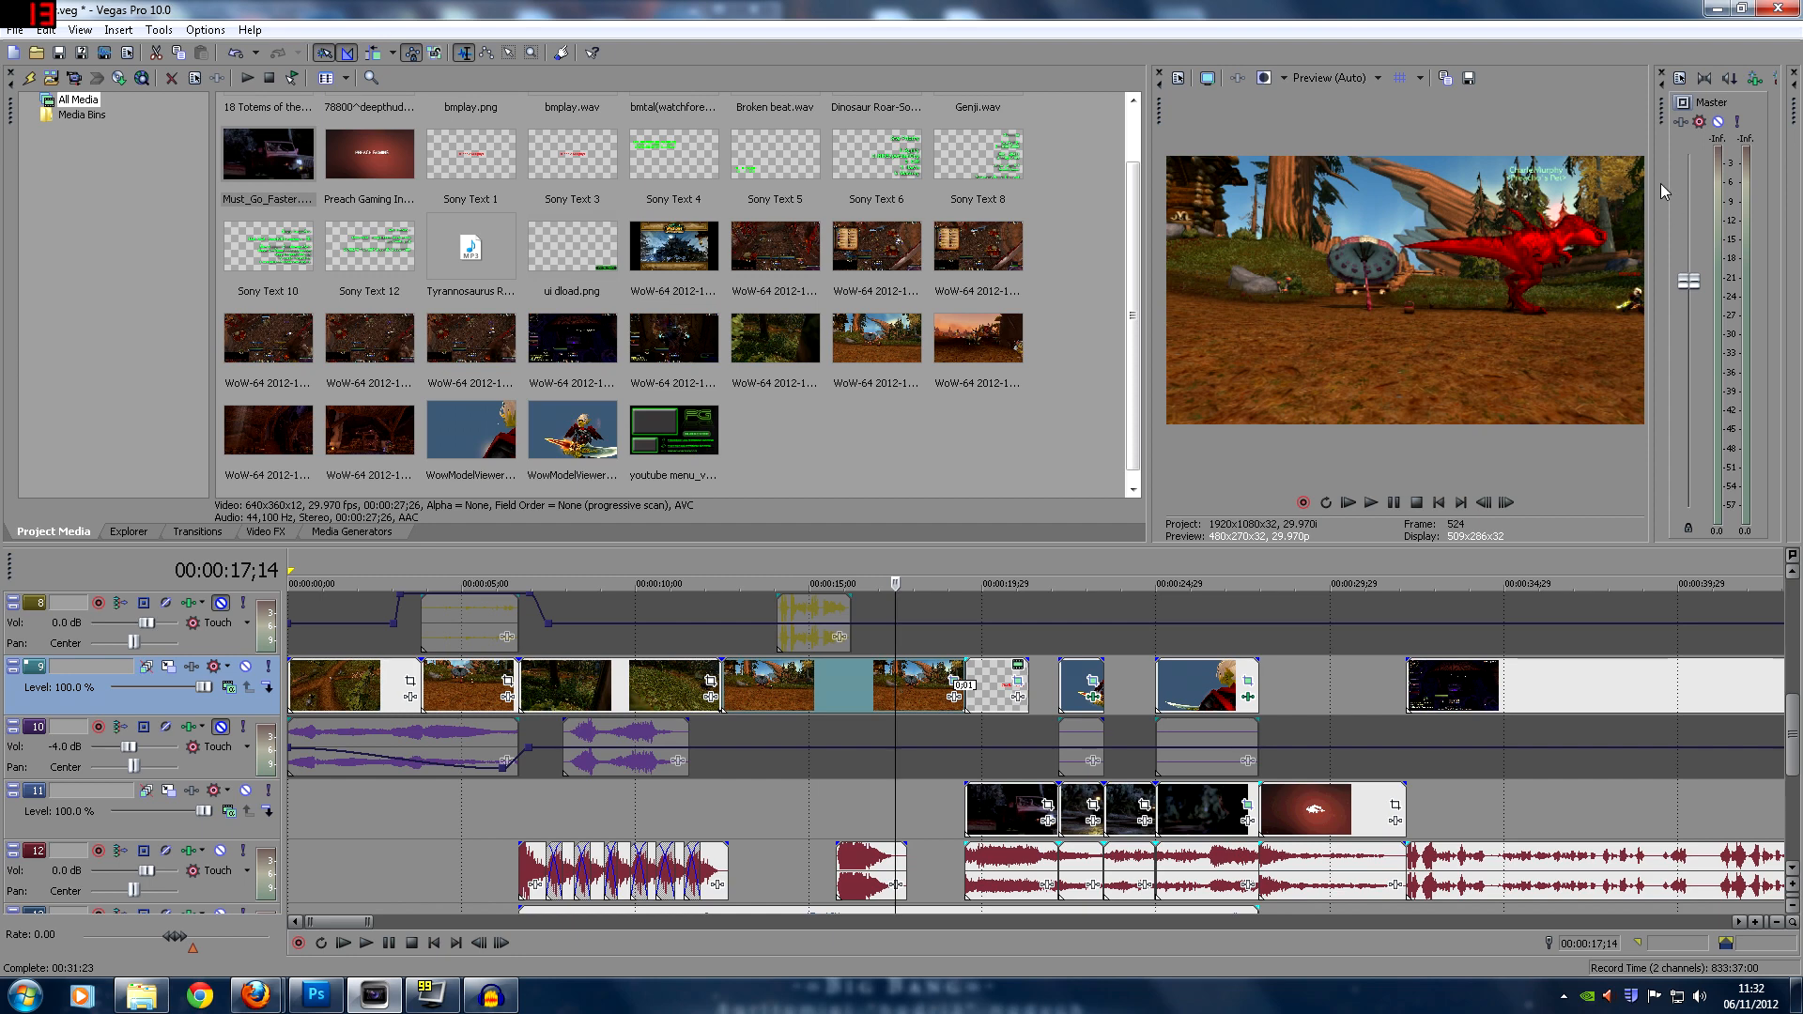
left_click(1003, 817)
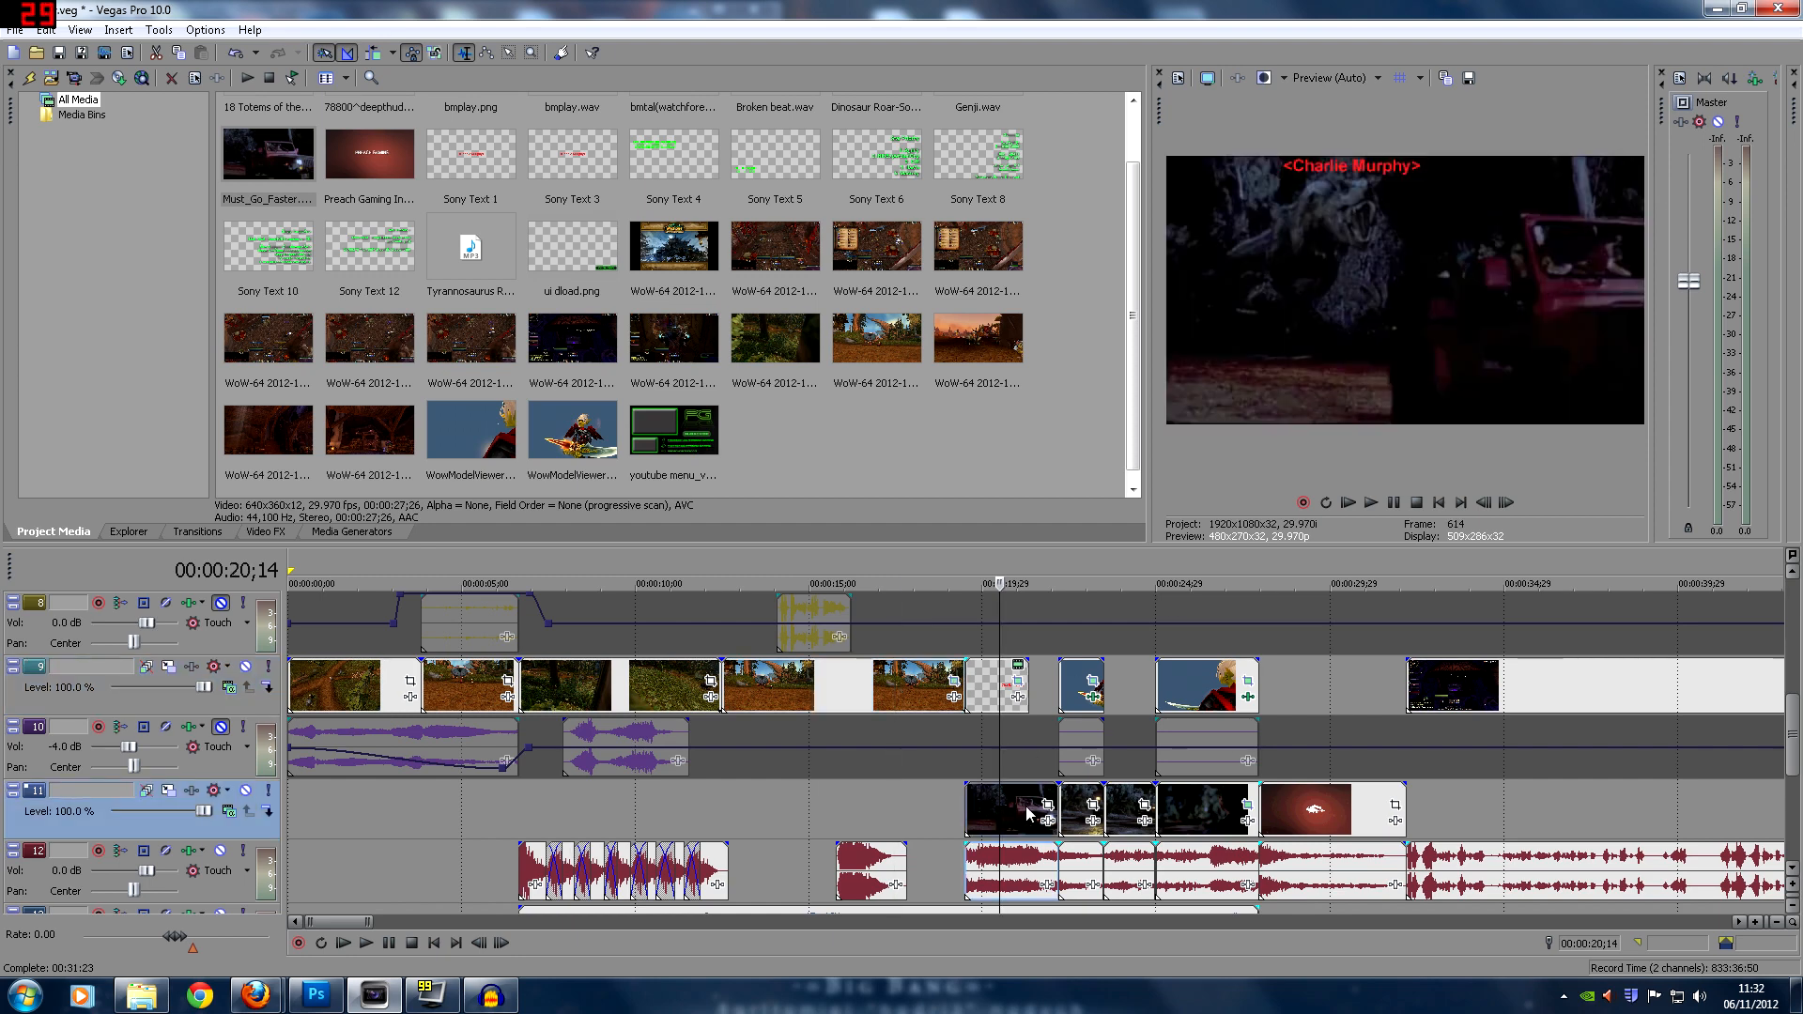
left_click(993, 700)
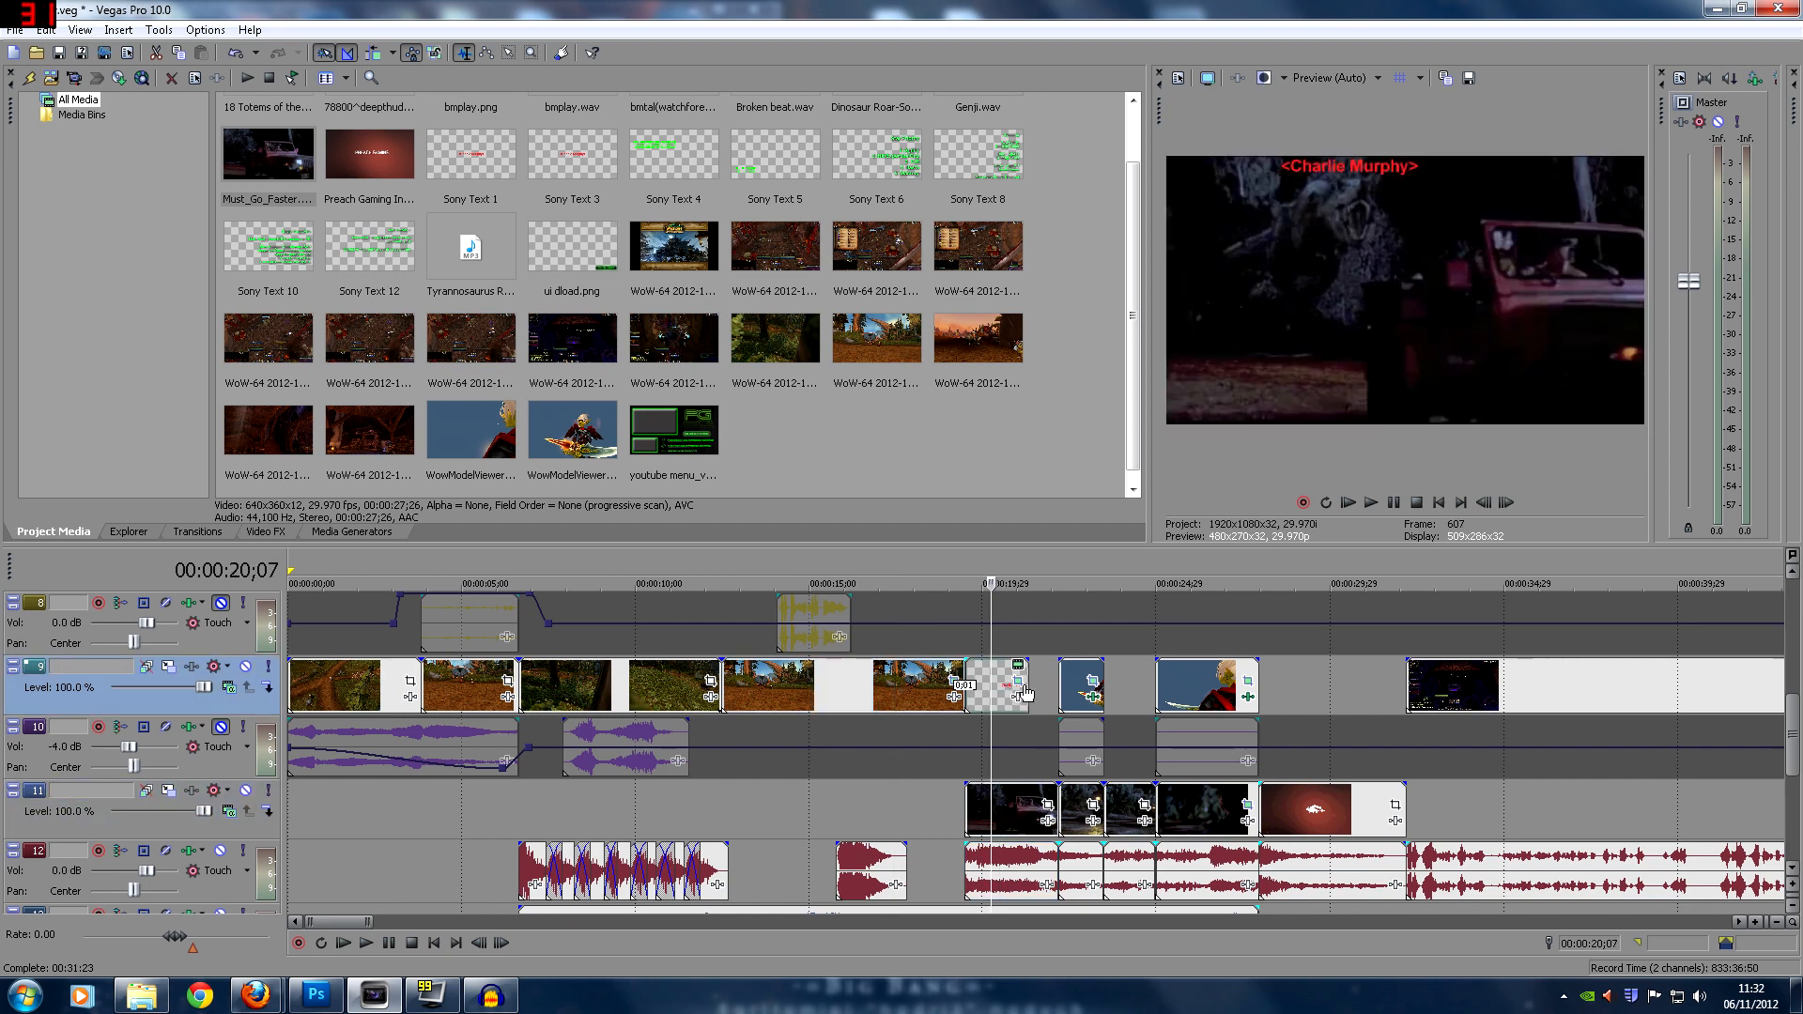
left_click(1018, 669)
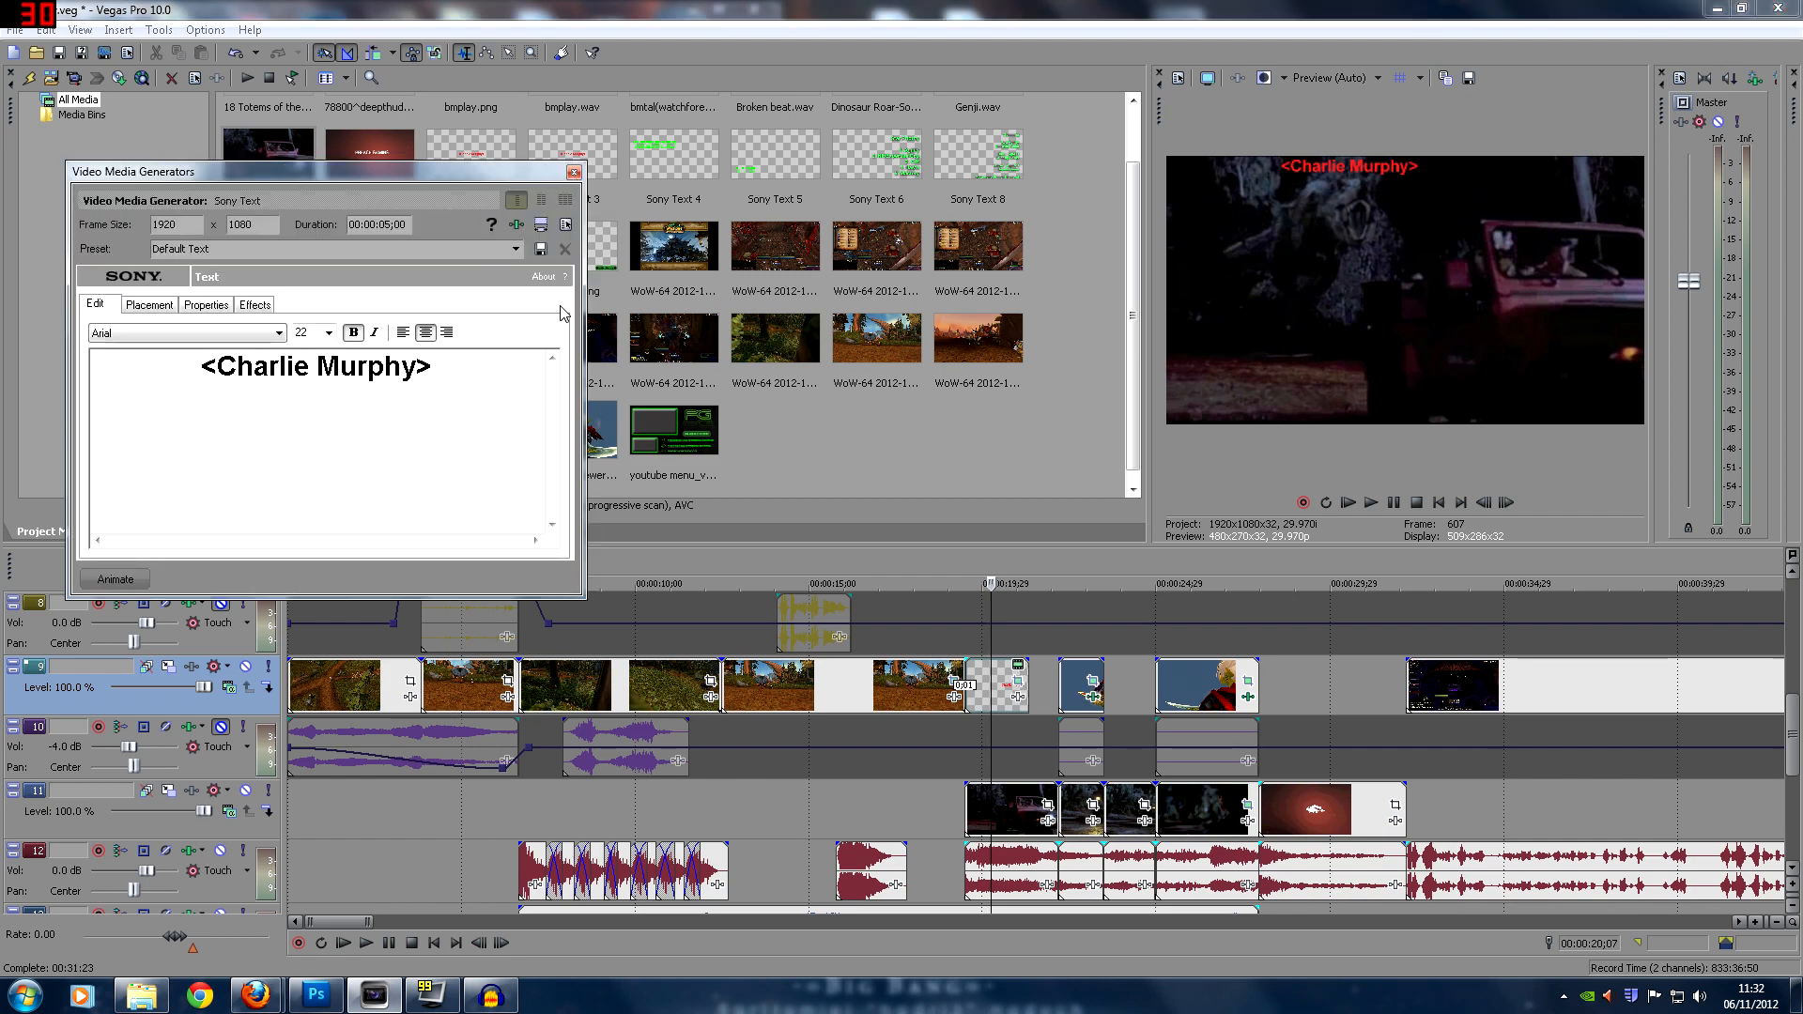
left_click(573, 172)
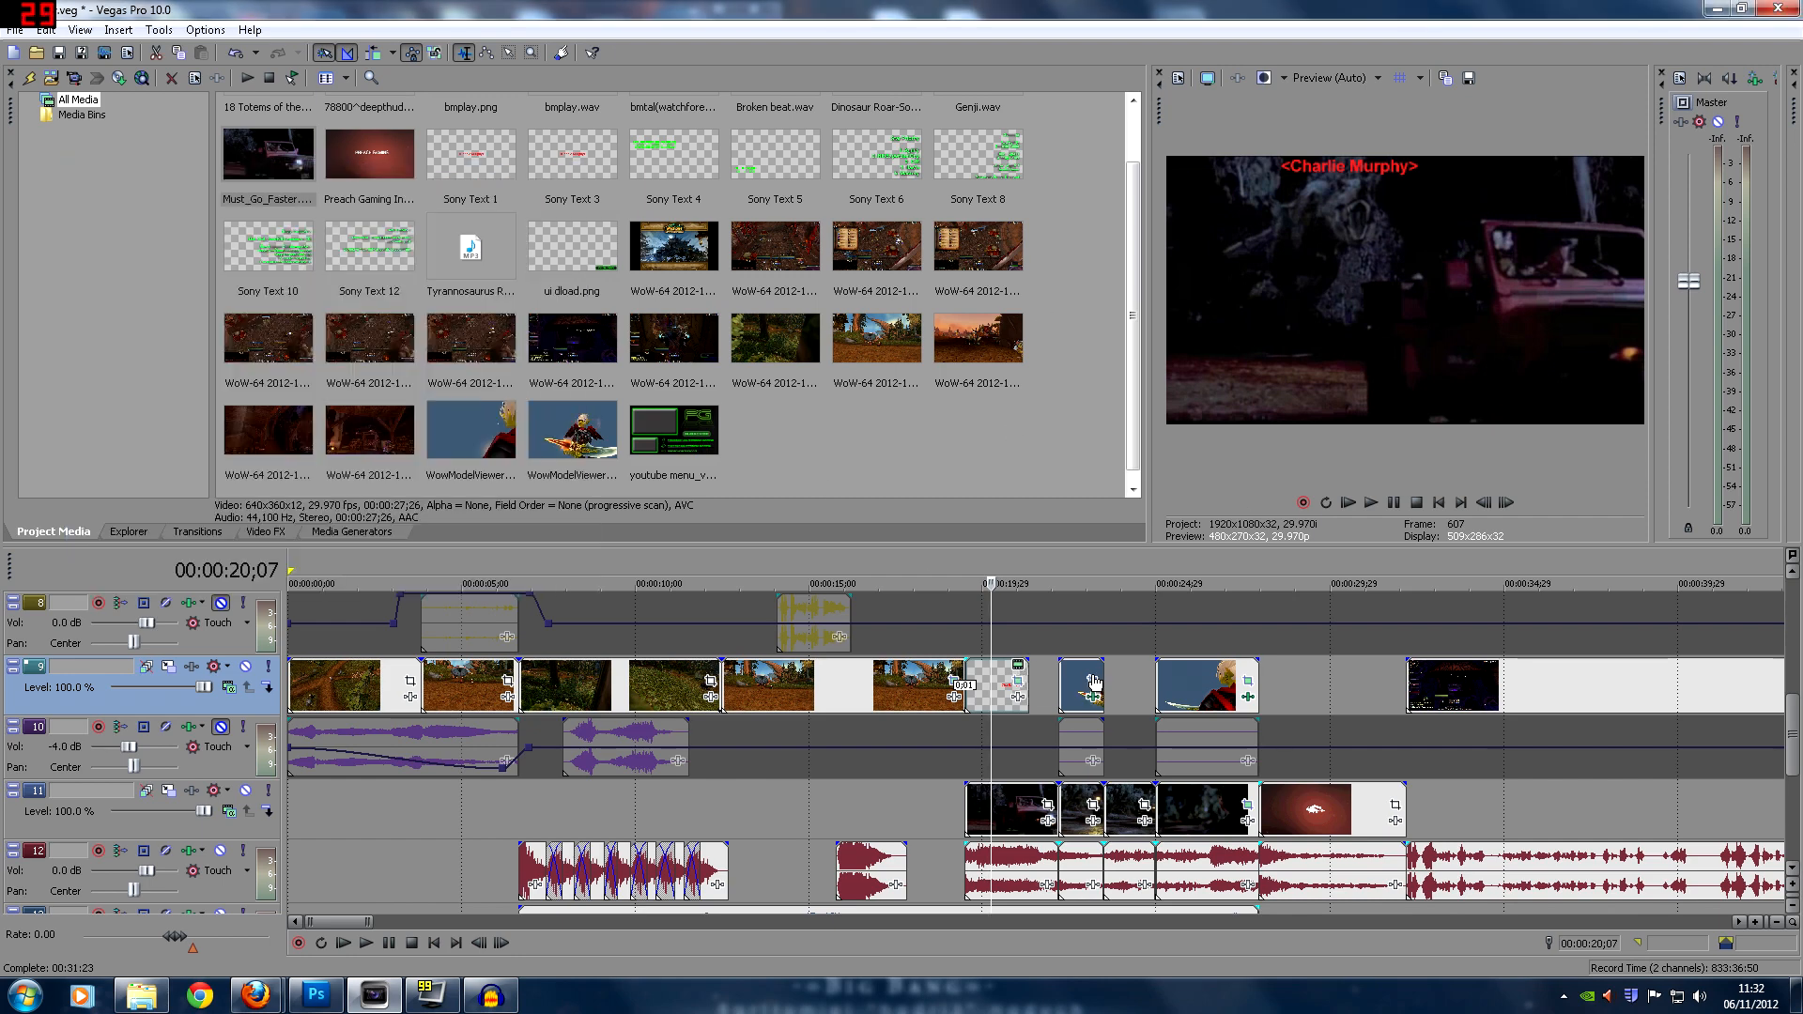
Open the red title's Event Pan/Crop settings beside the video preview and check the title's position at 00:00:21;02
left_click_drag(992, 686, 993, 686)
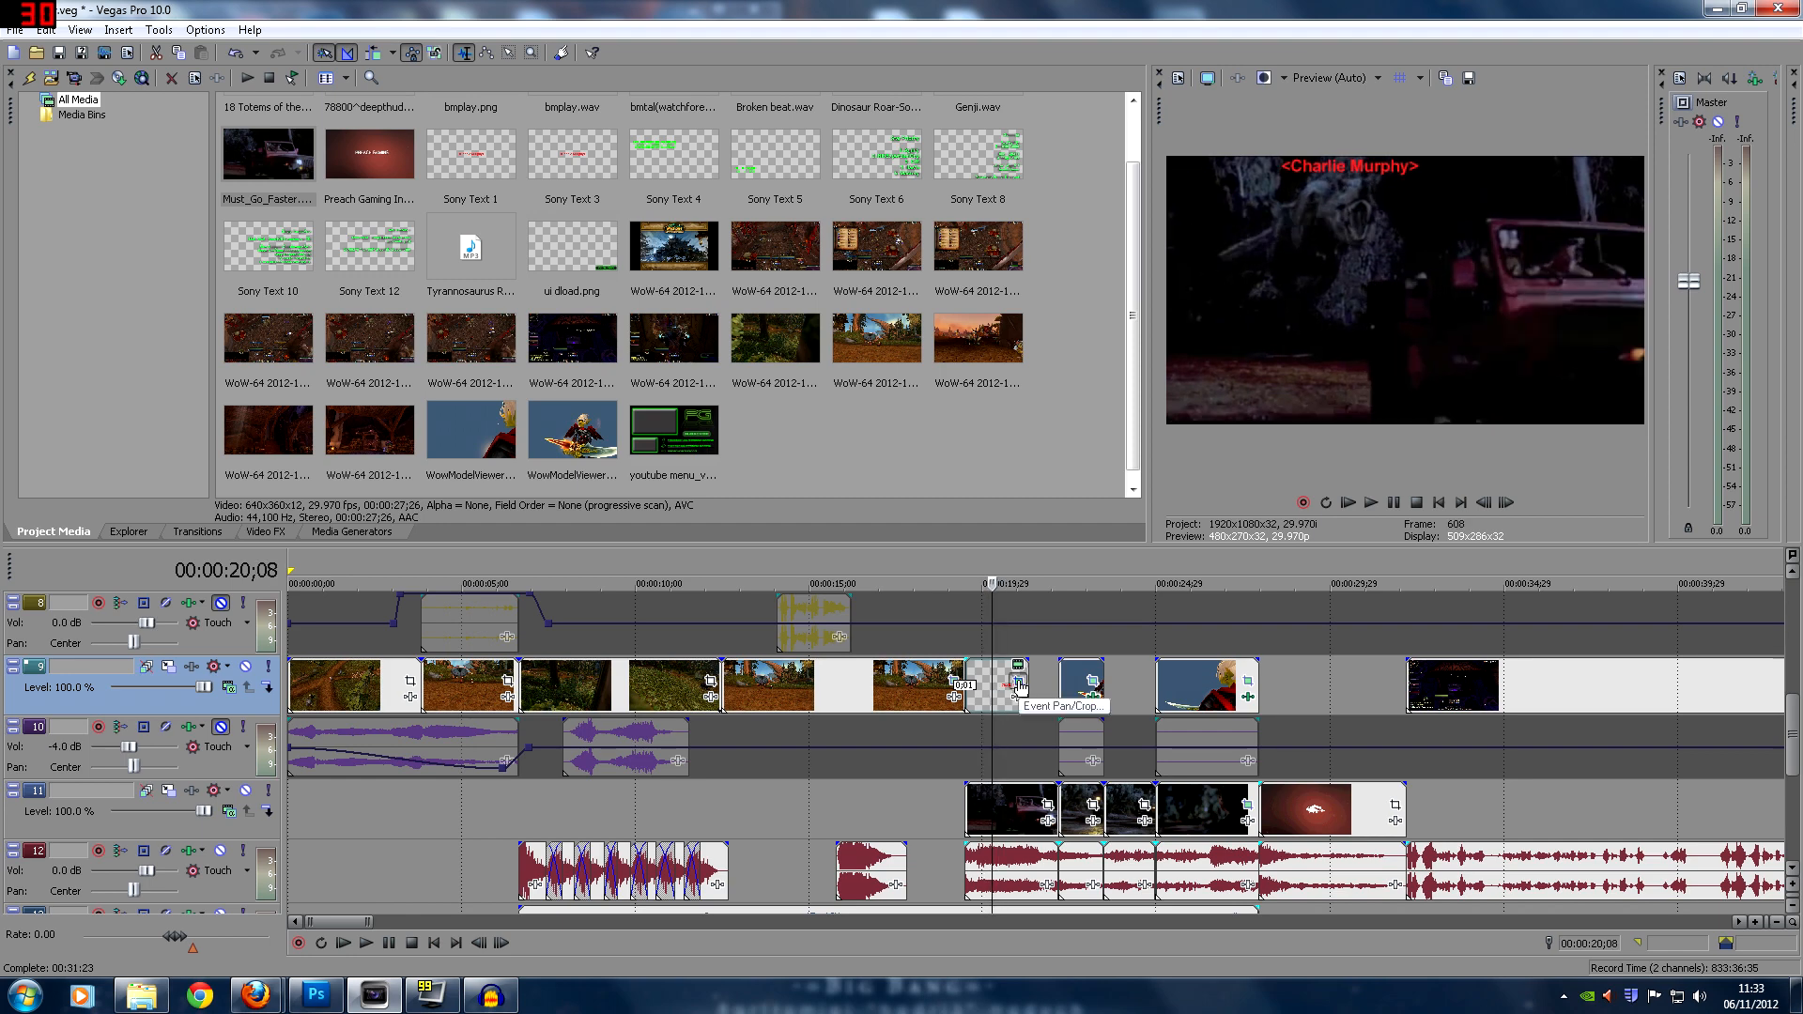
left_click(1017, 684)
left_click_drag(1133, 126, 882, 21)
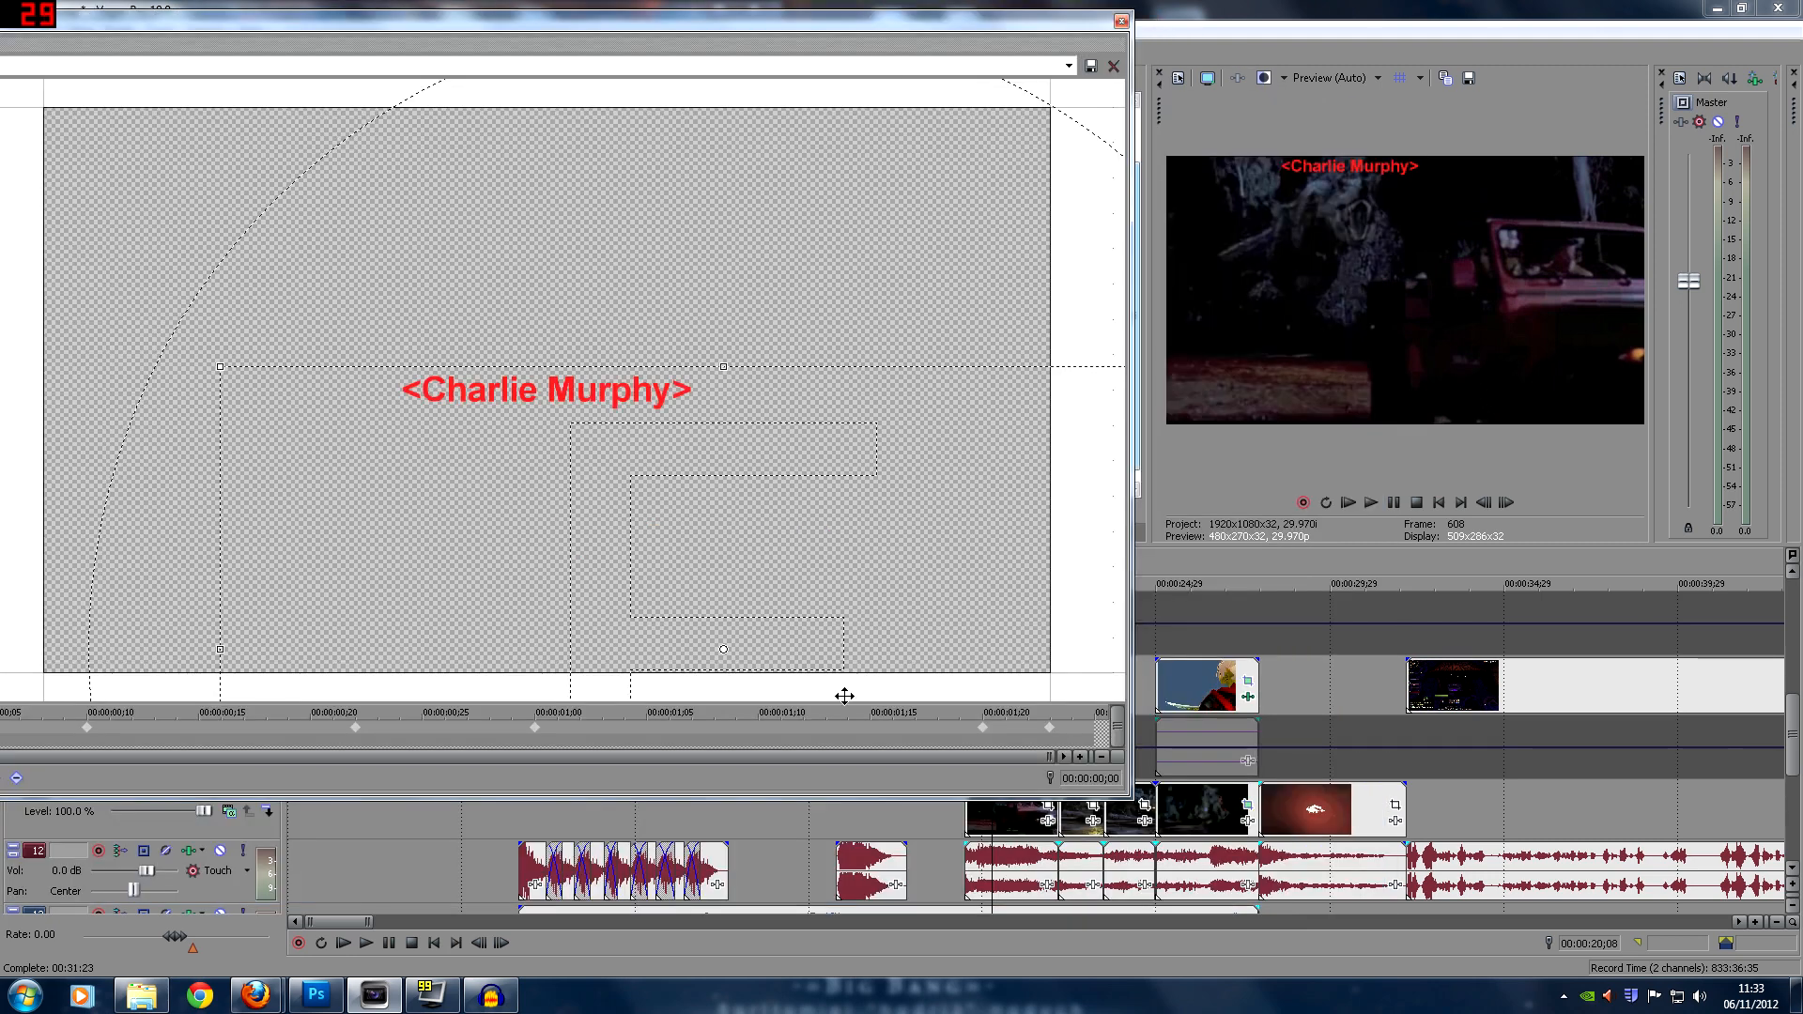
left_click(1006, 827)
left_click(1020, 824)
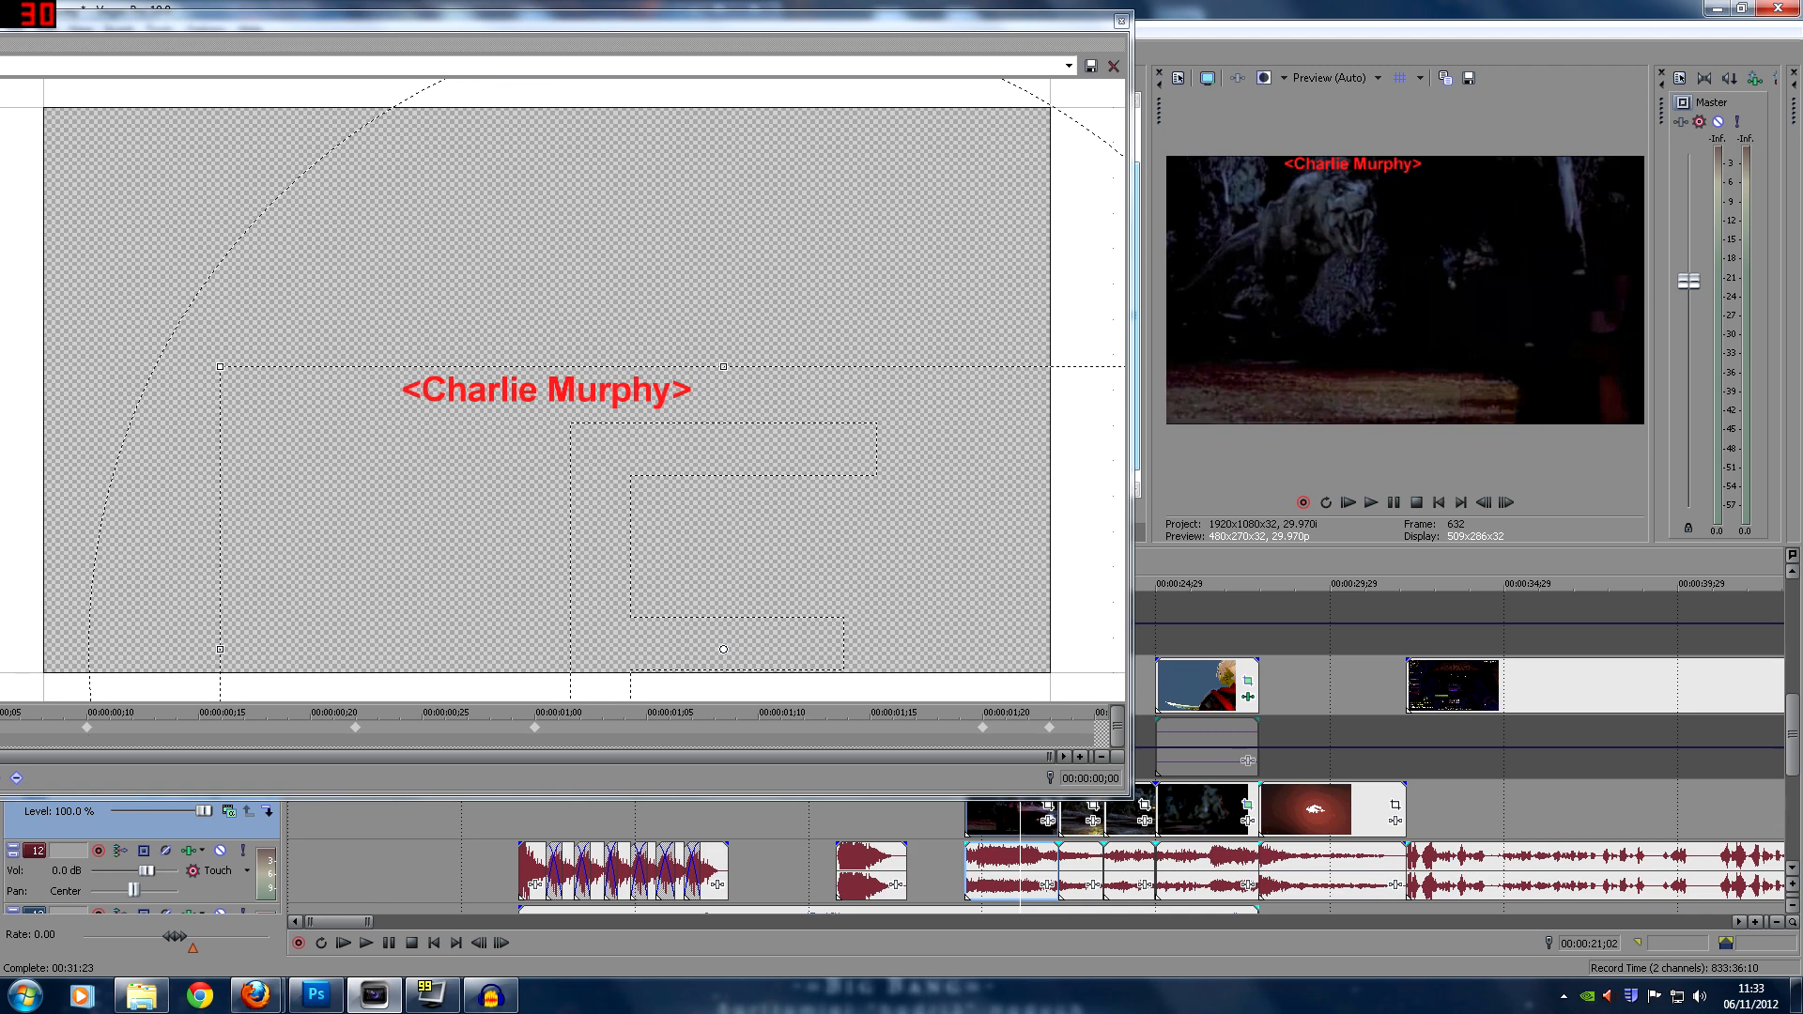
Reposition the Pan/Crop window to expose the start of its keyframe timeline and go to the title's first keyframe
left_click(431, 56)
left_click_drag(440, 27, 555, 17)
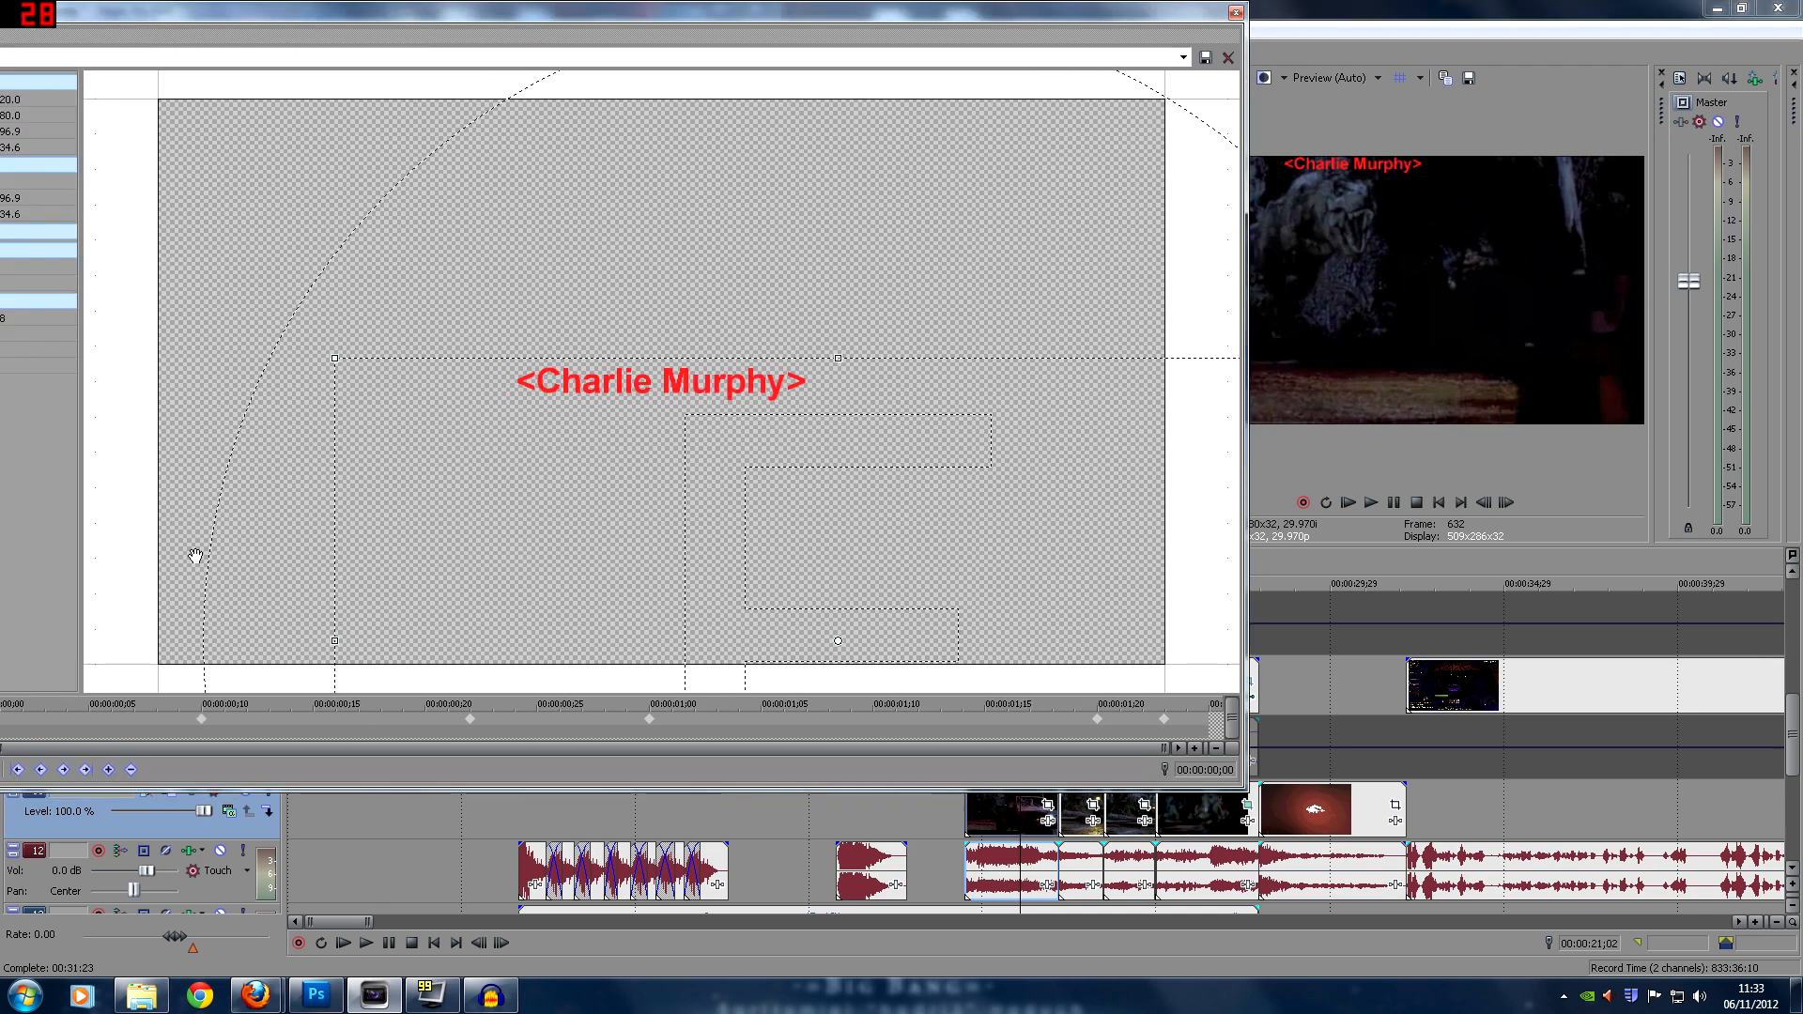
left_click_drag(385, 21, 482, 47)
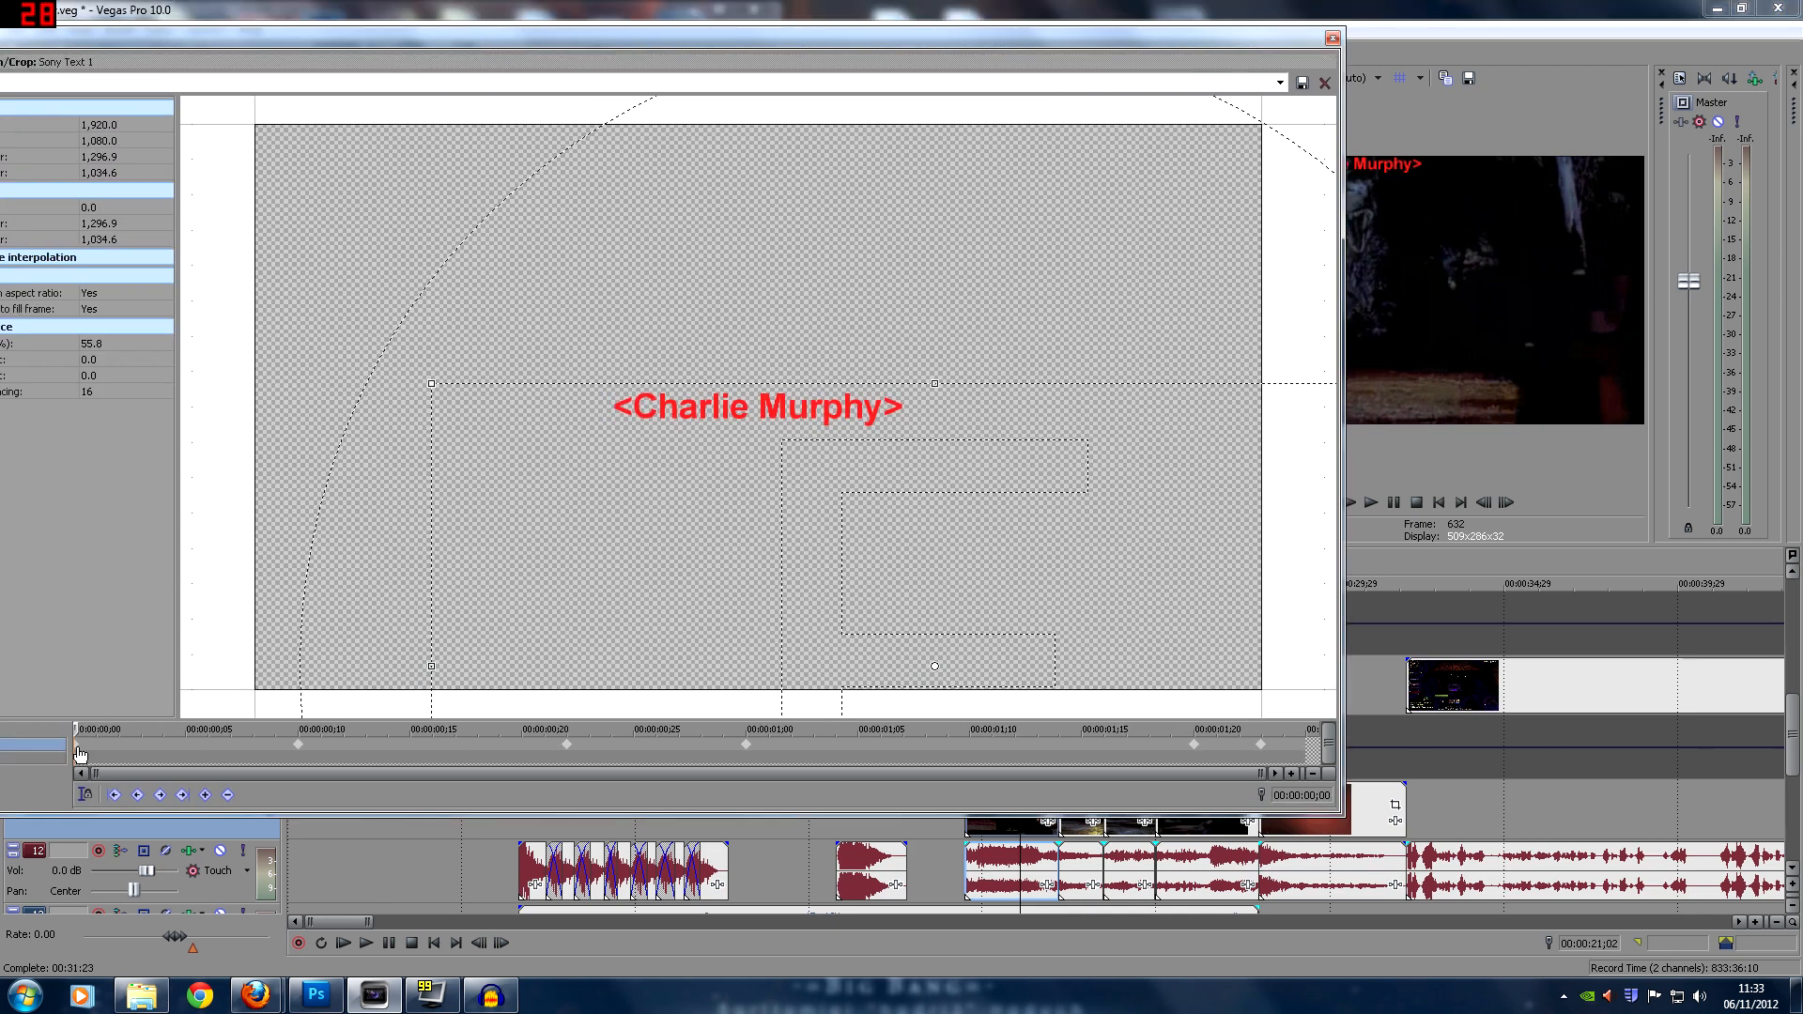
left_click(79, 754)
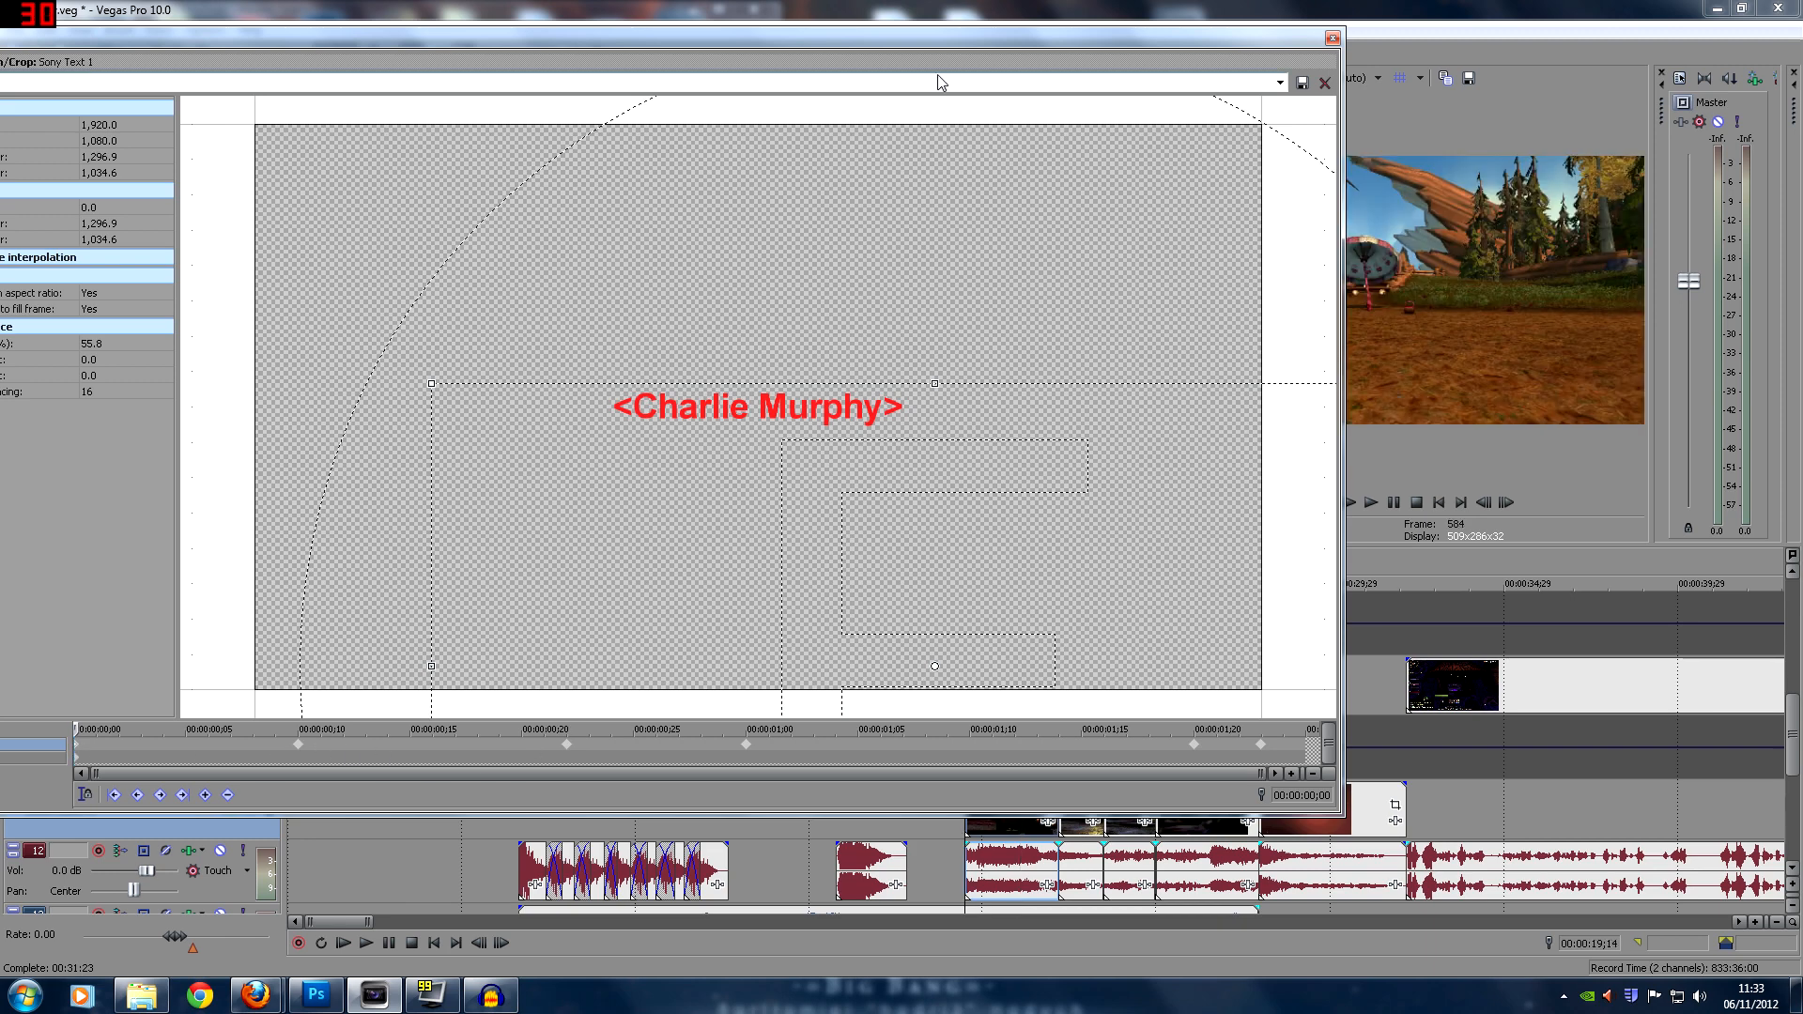
At 00:00:00;01 in the title's keyframe timeline, shift the pan/crop frame slightly left and down to move the title over the jeep shot
left_click_drag(968, 39, 900, 32)
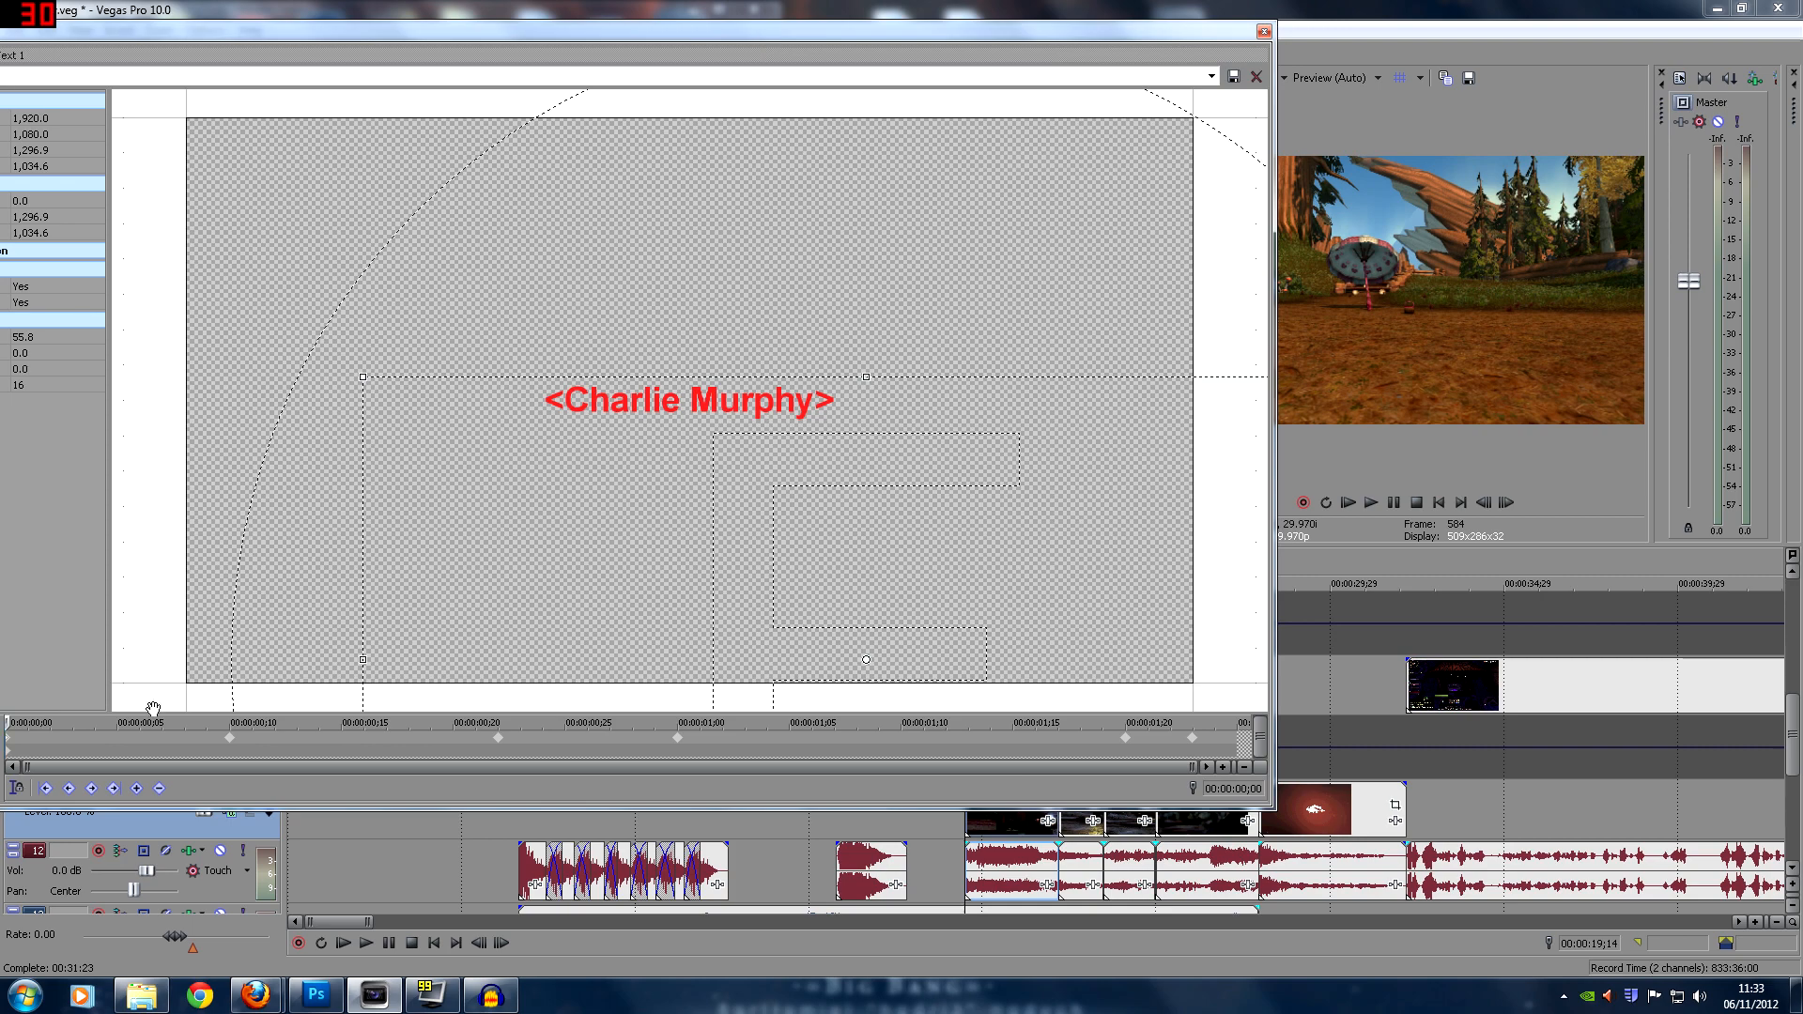
left_click(23, 741)
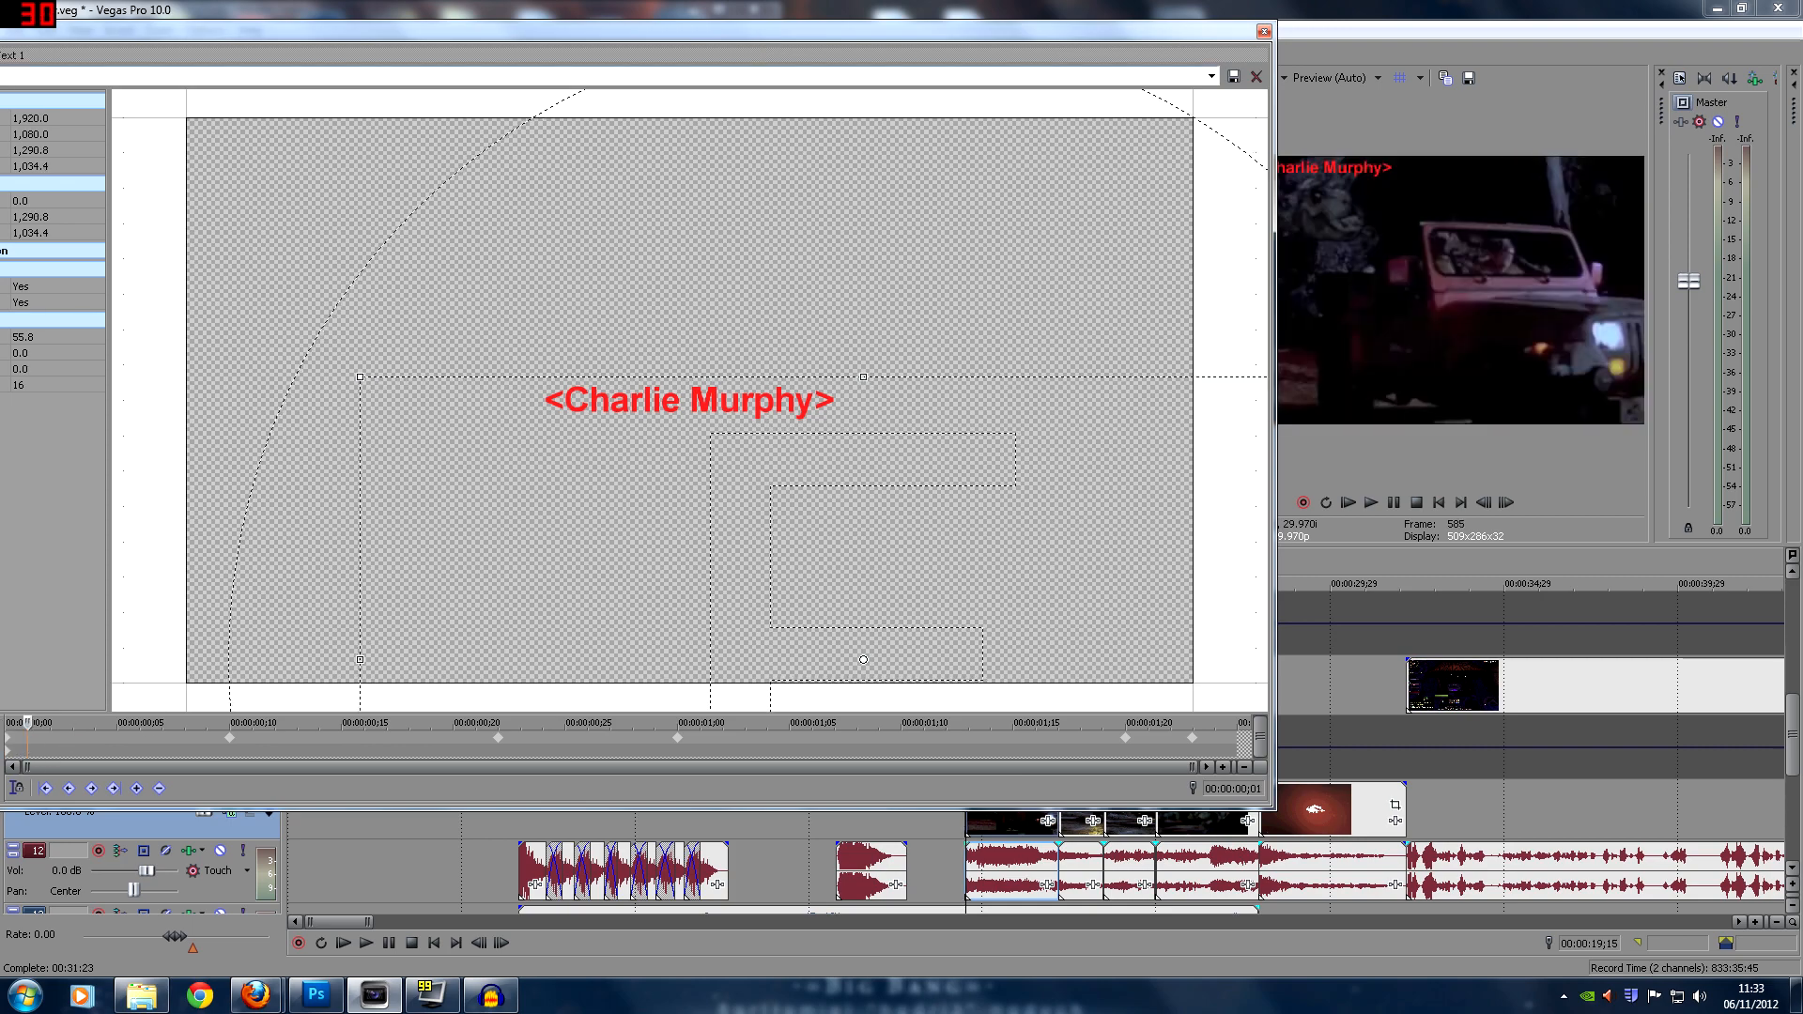
left_click_drag(971, 38, 825, 28)
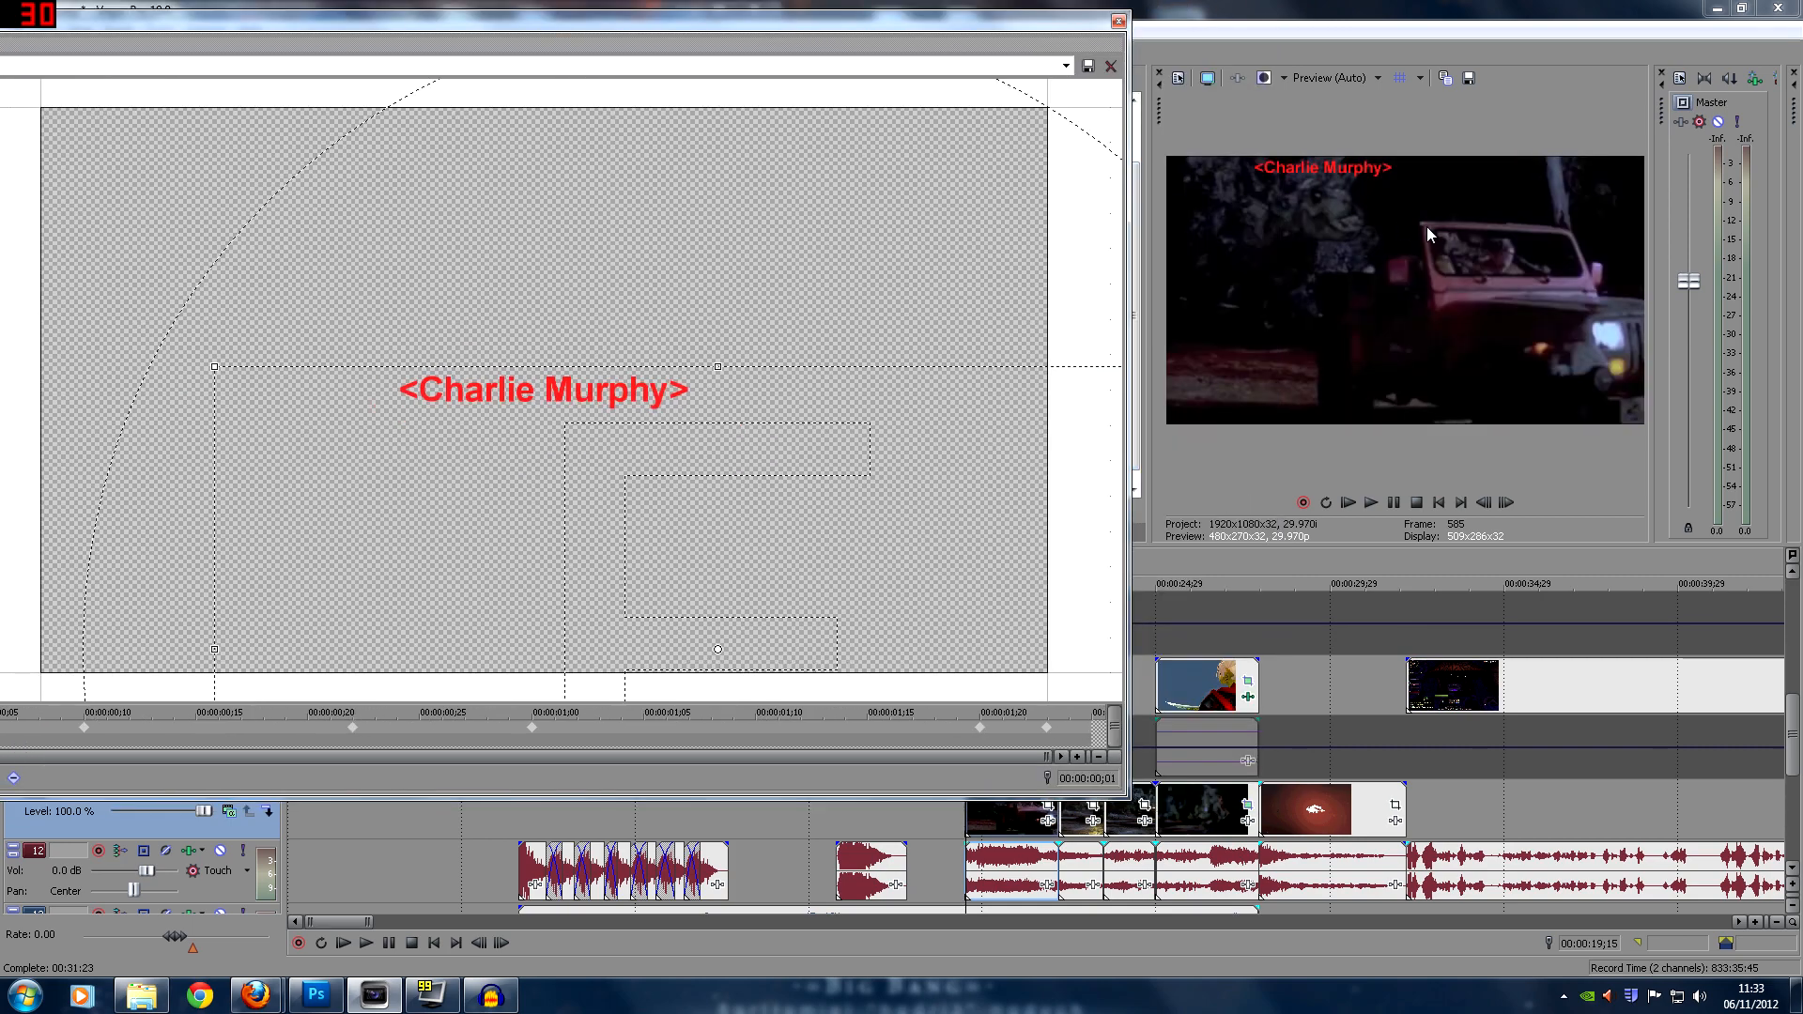
mouse_move(632, 516)
left_mouse_down()
mouse_move(567, 403)
mouse_move(442, 356)
mouse_move(611, 525)
left_mouse_up()
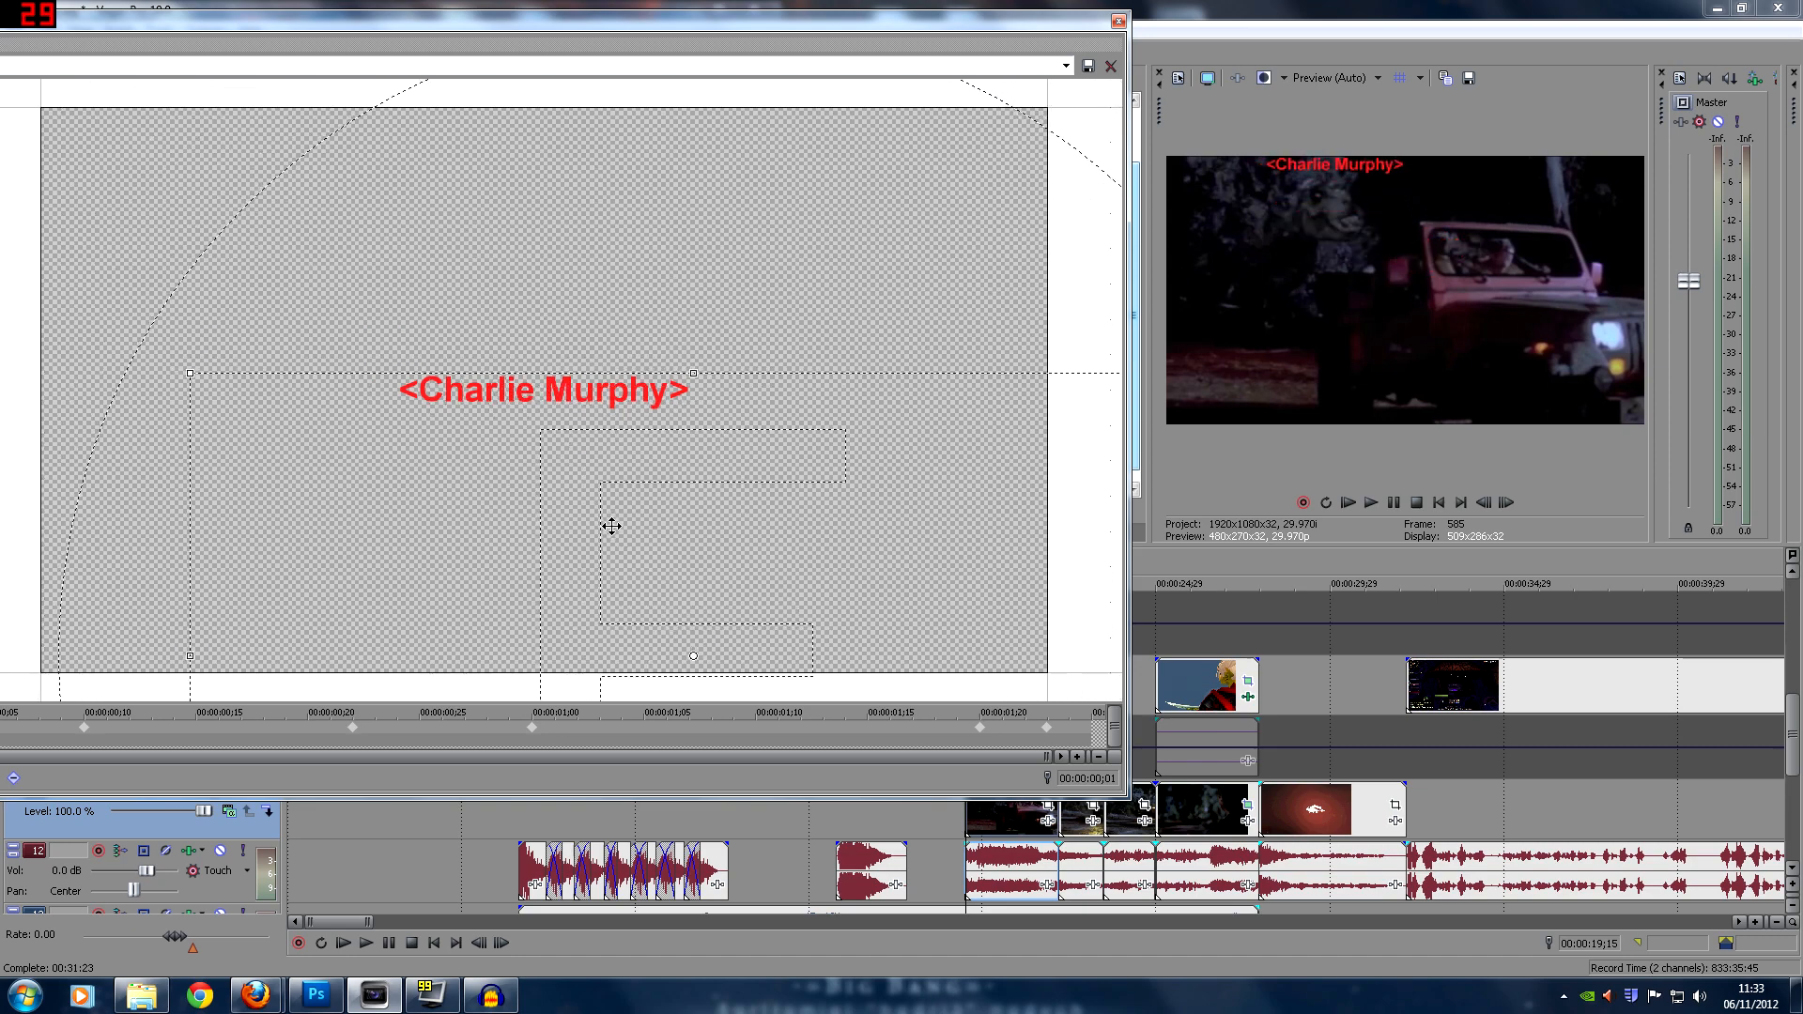
Step through the red title's Pan/Crop keyframes up to 00:00:01;23 and return to 00:00:01;00, comparing its position with the film shot
left_click(85, 735)
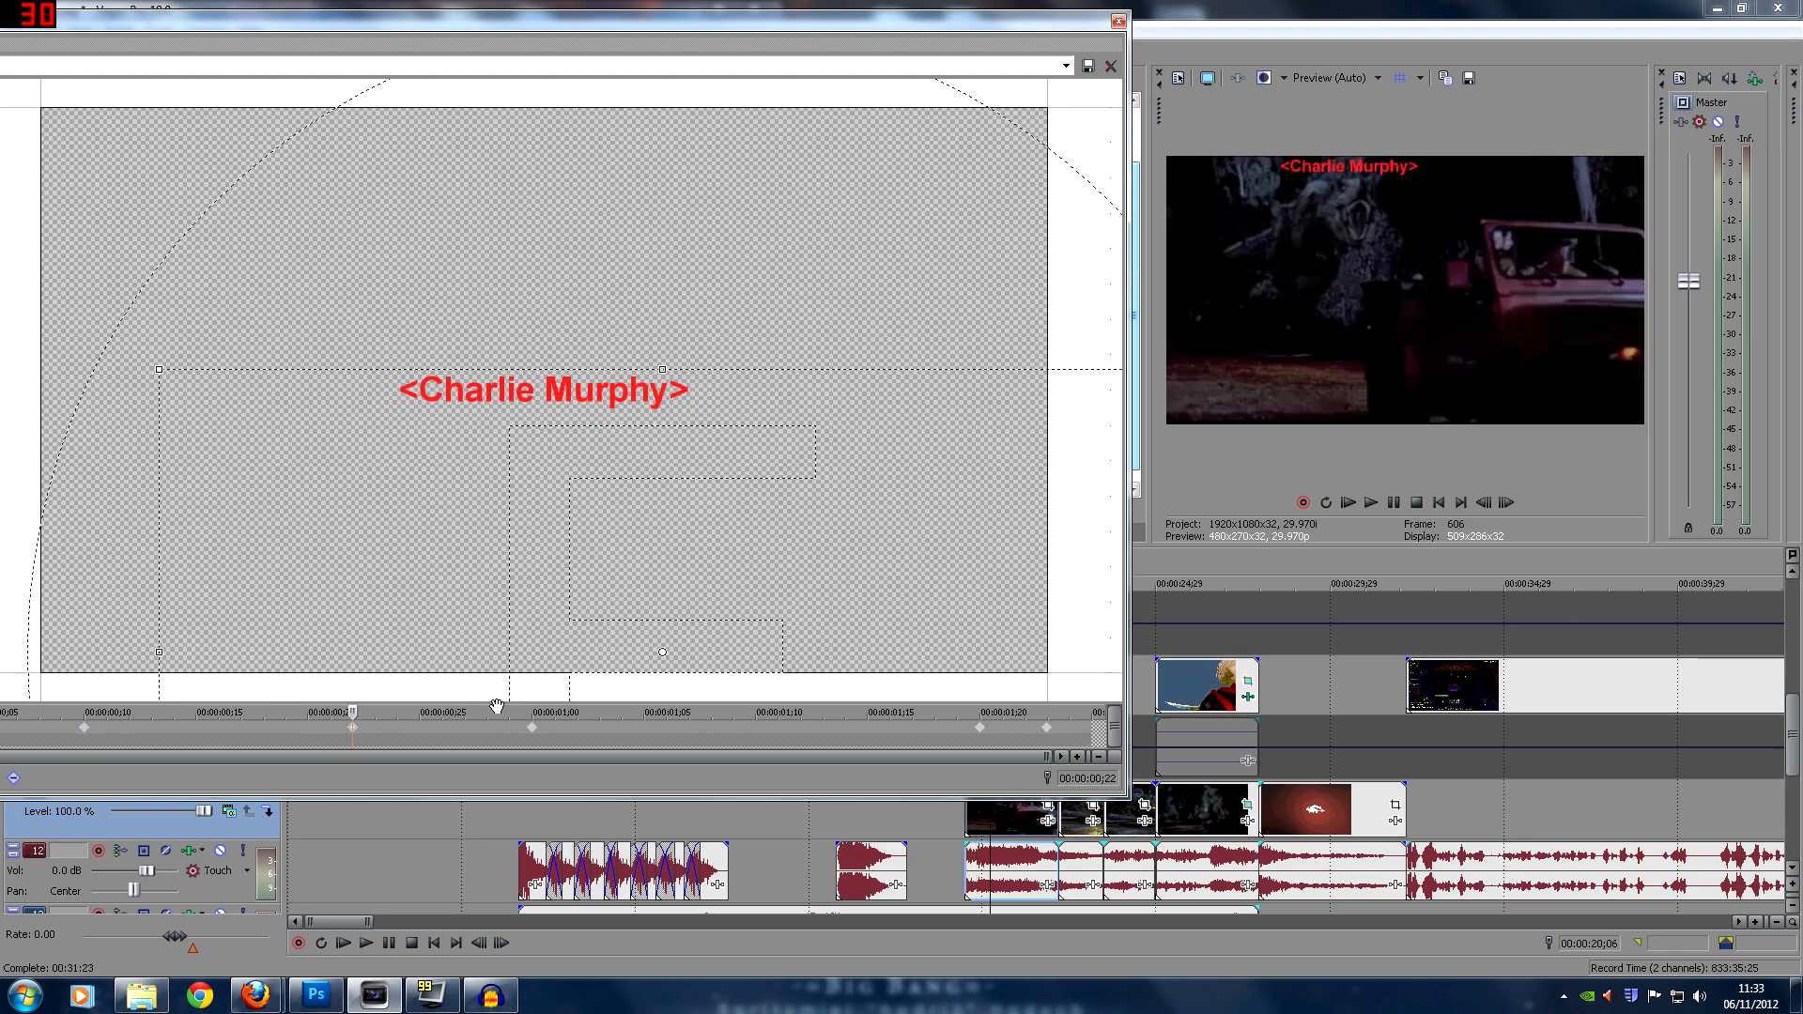
left_click(530, 735)
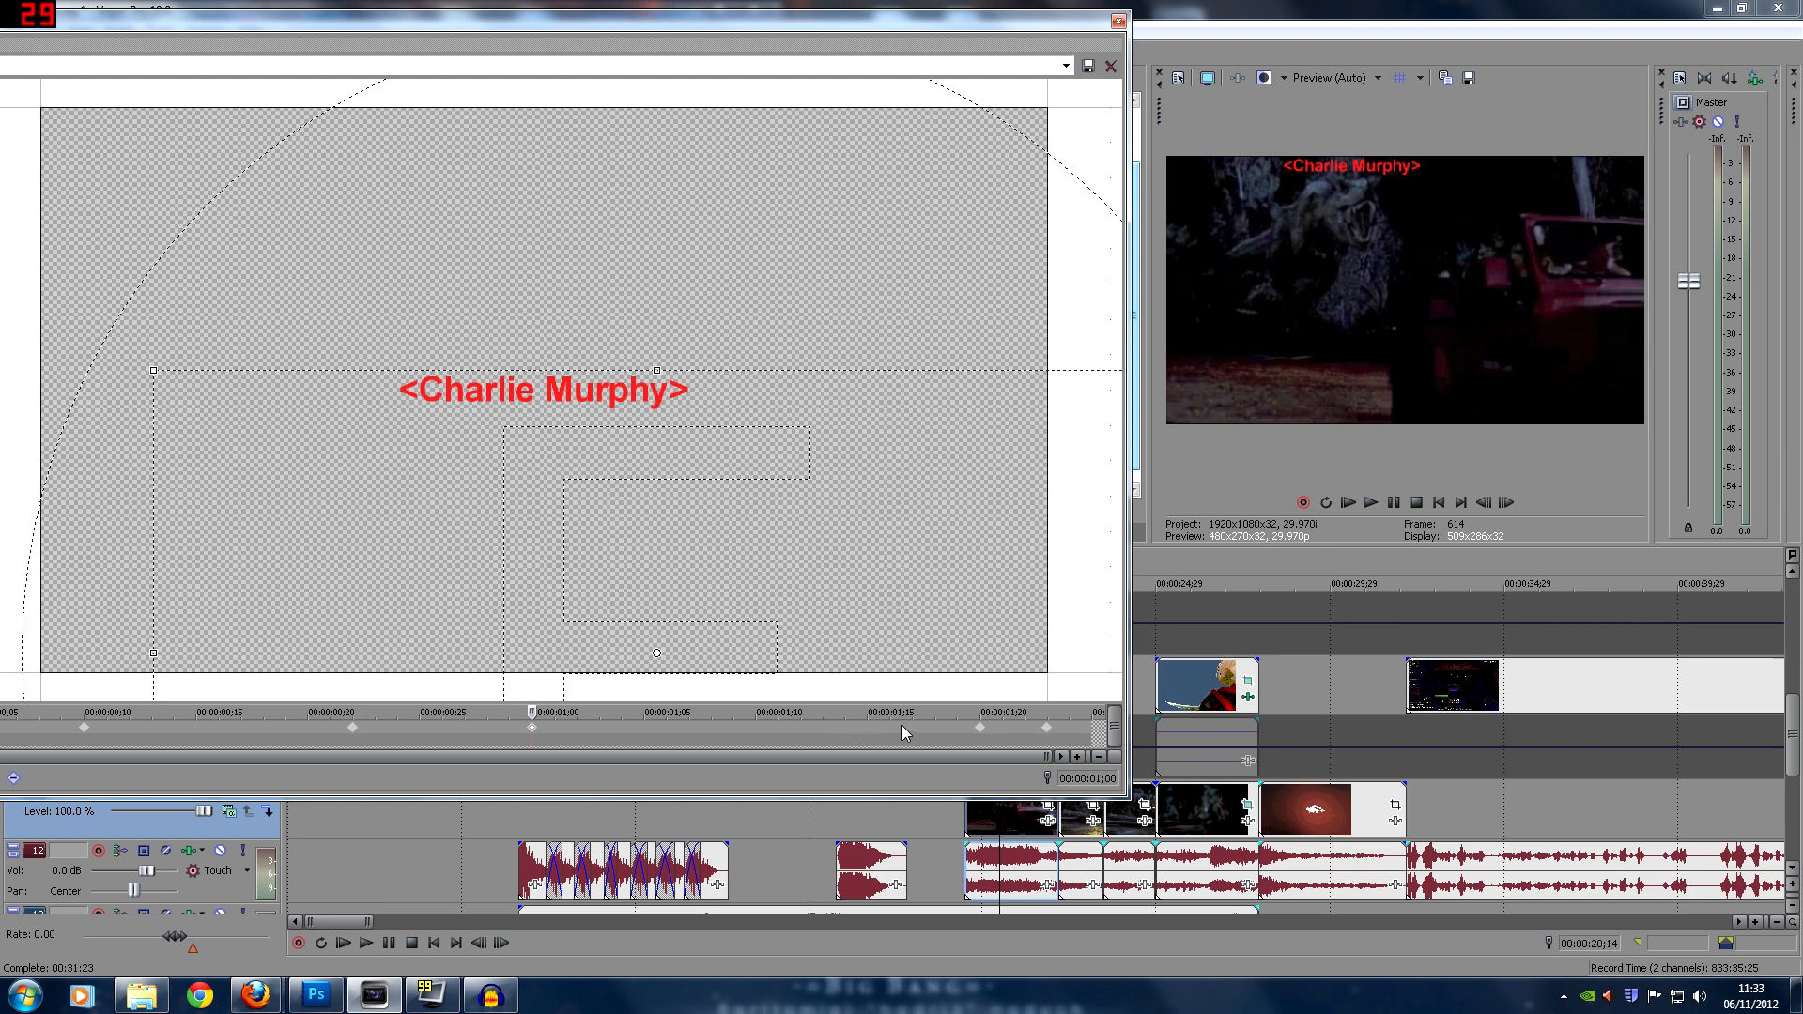
left_click(977, 734)
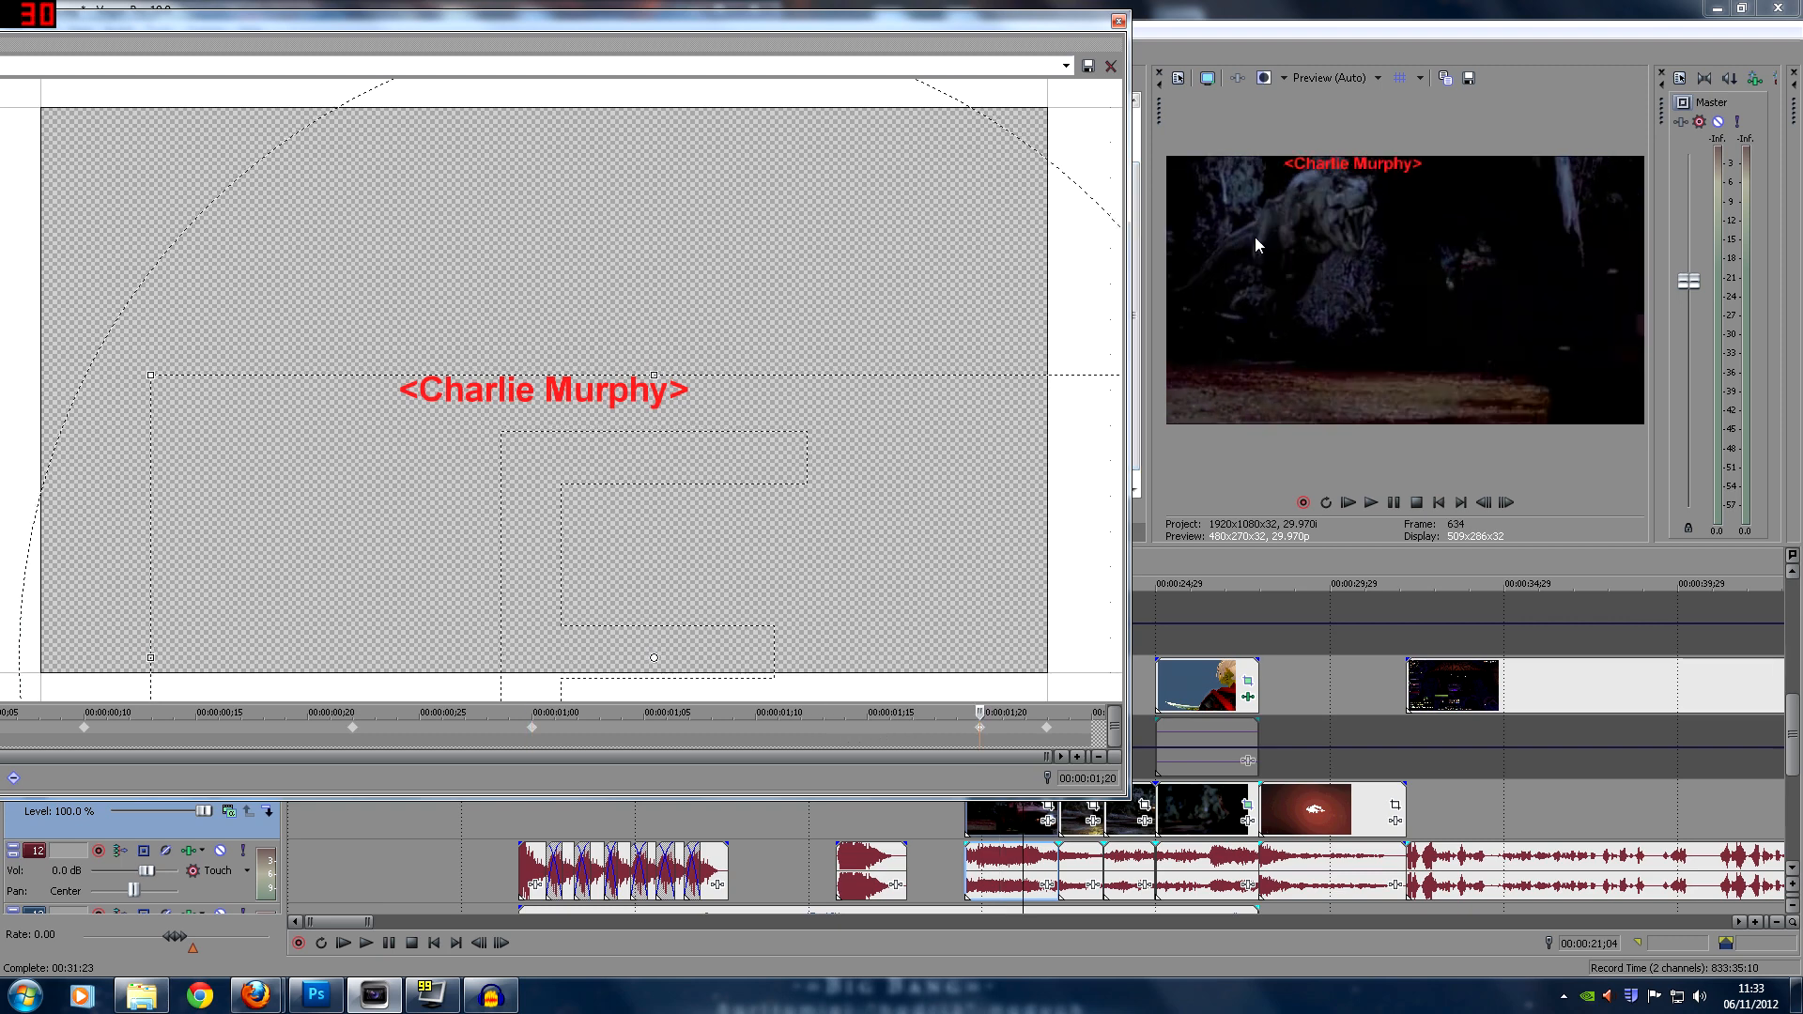
left_click(1046, 735)
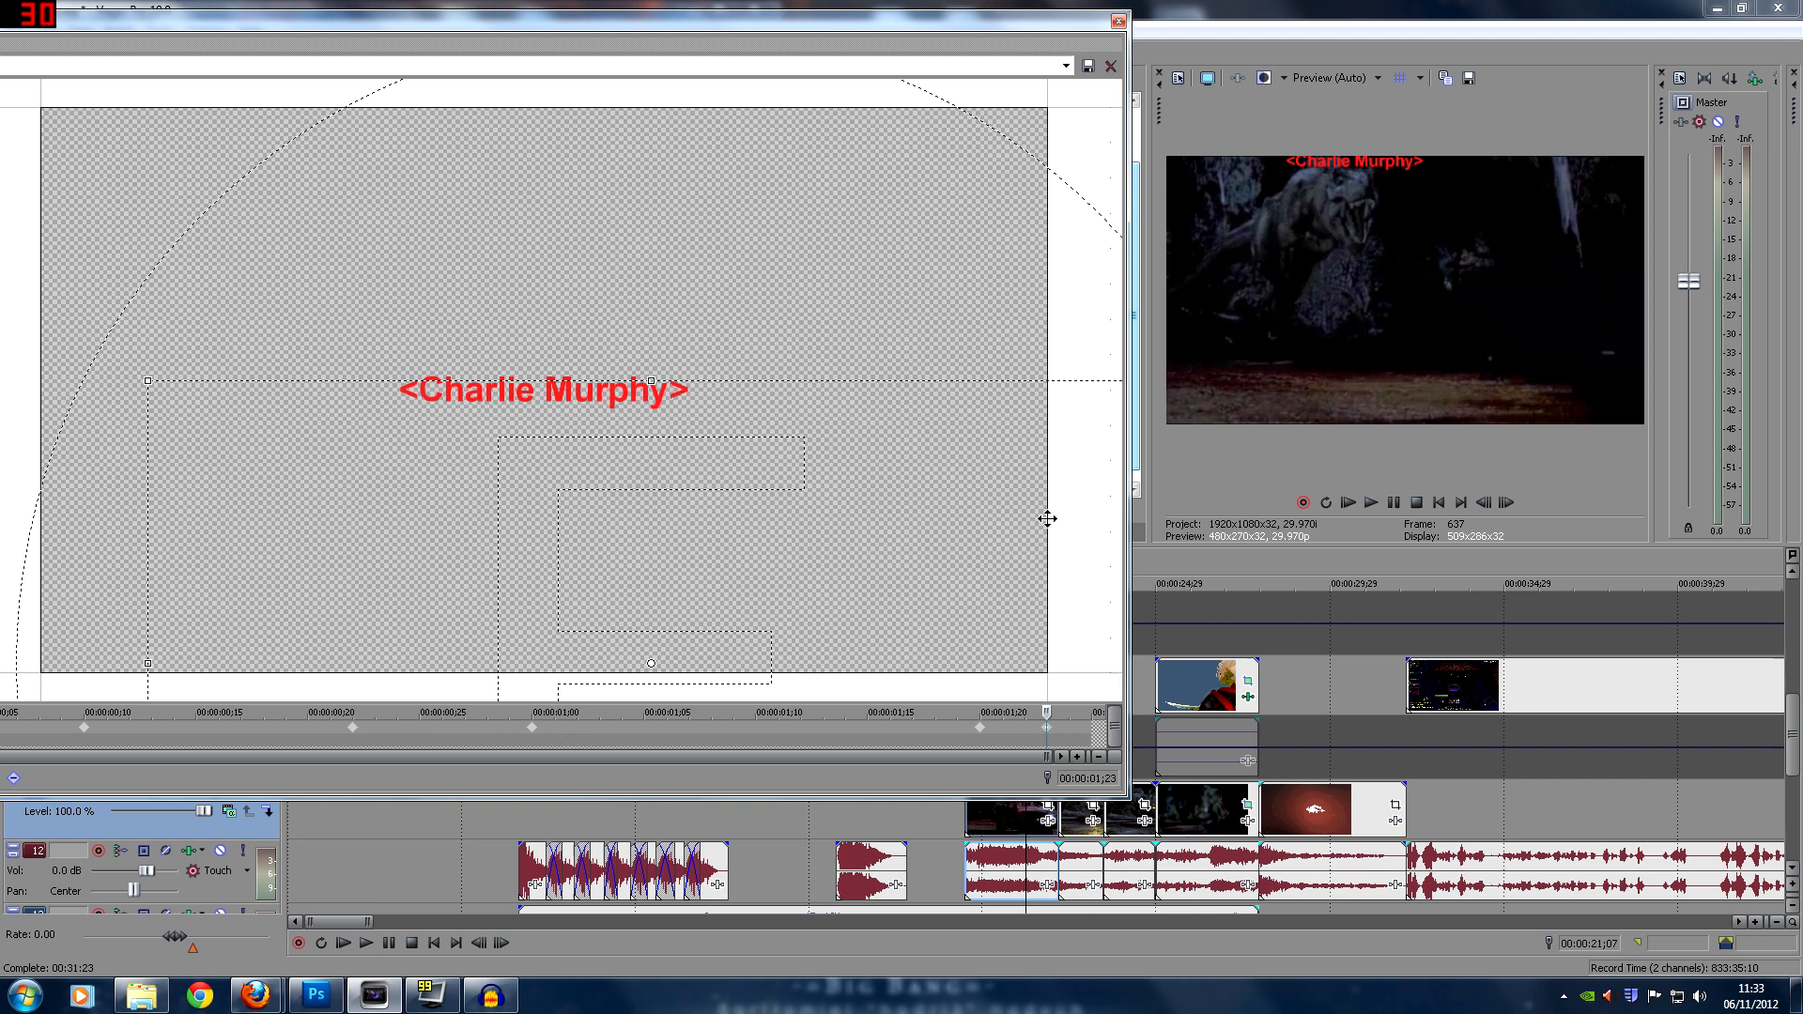
left_click(531, 730)
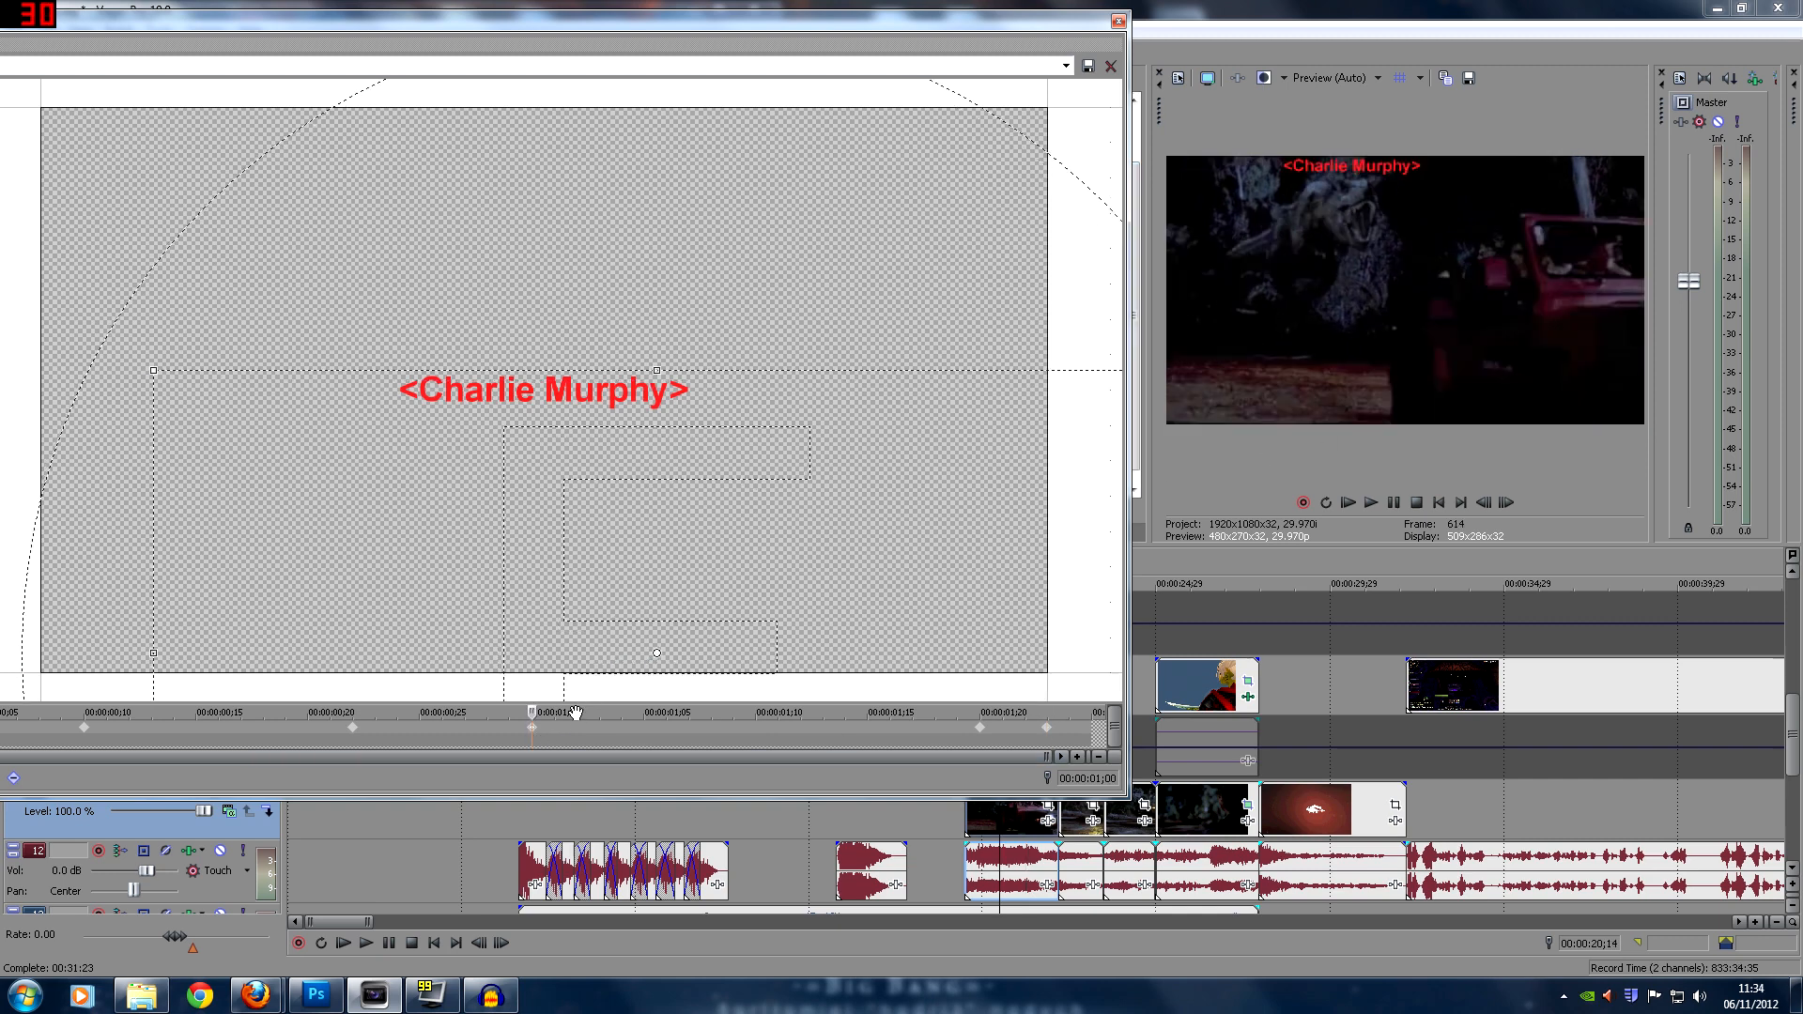
At 00:00:01;01 in the title's keyframe timeline, rotate the pan/crop frame about half a turn and move it up and left
left_click(552, 732)
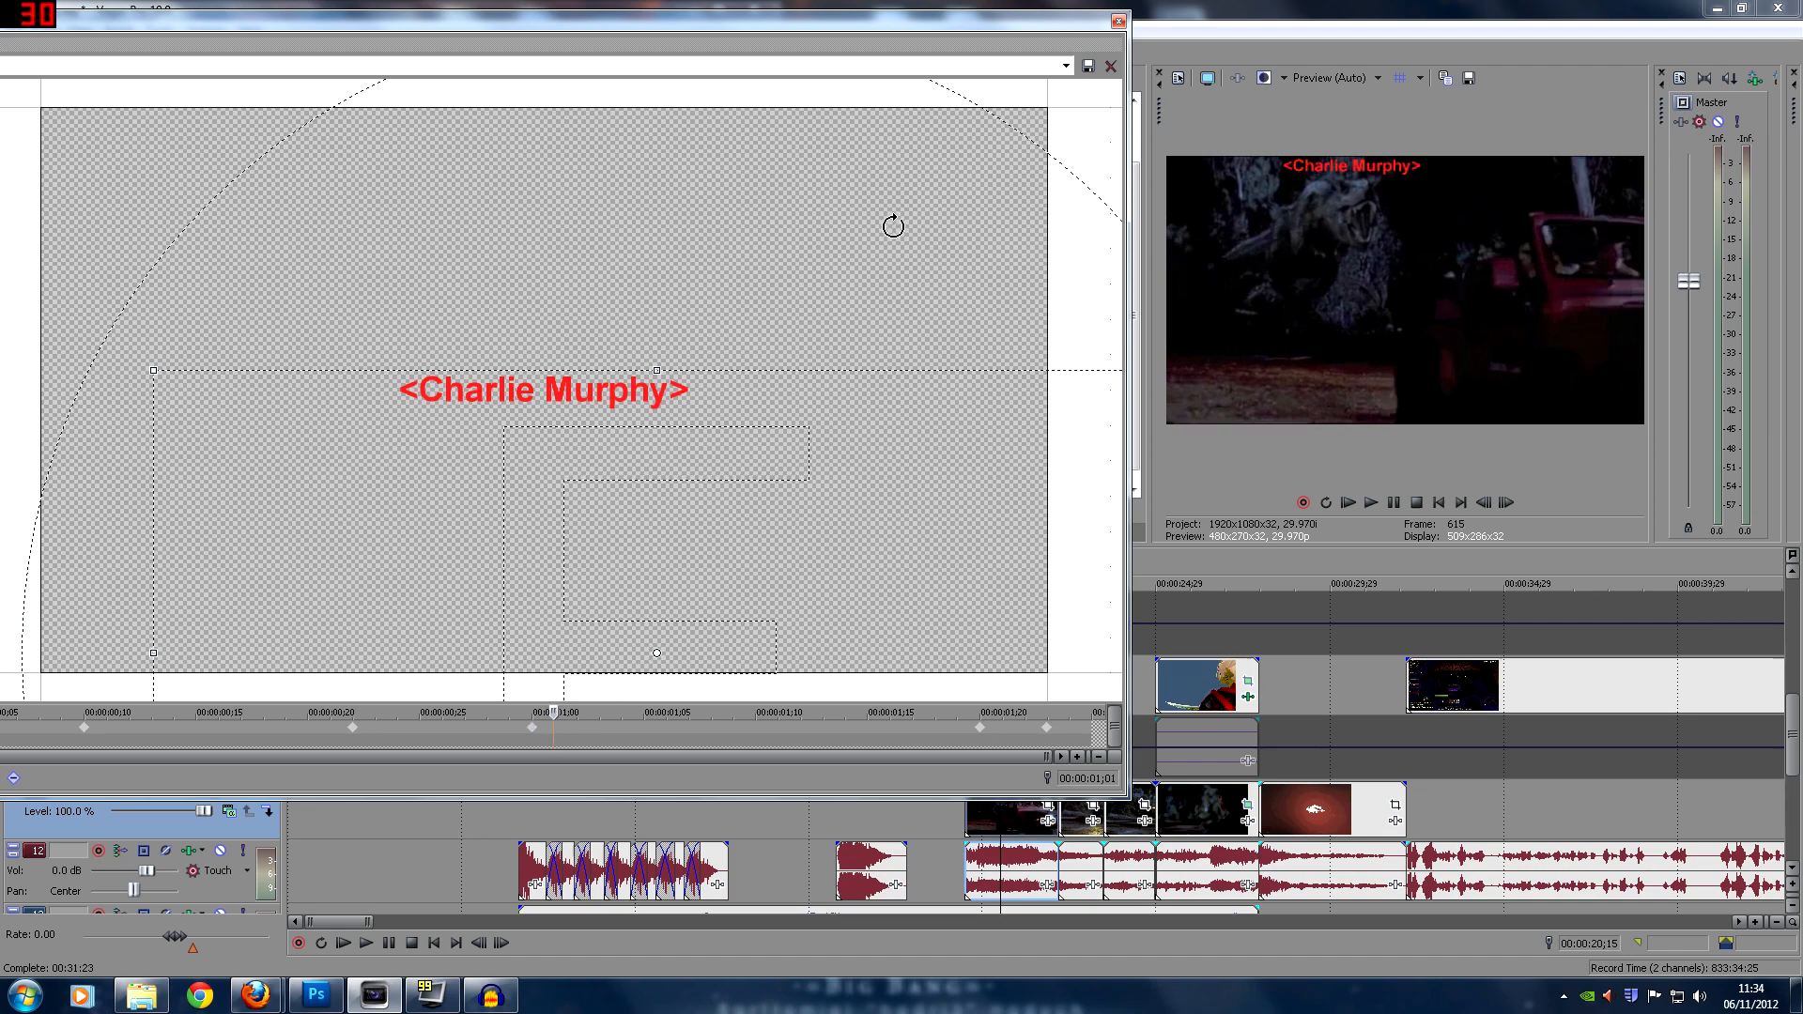
left_click_drag(1052, 108, 859, 84)
scroll(861, 234, "down", 4)
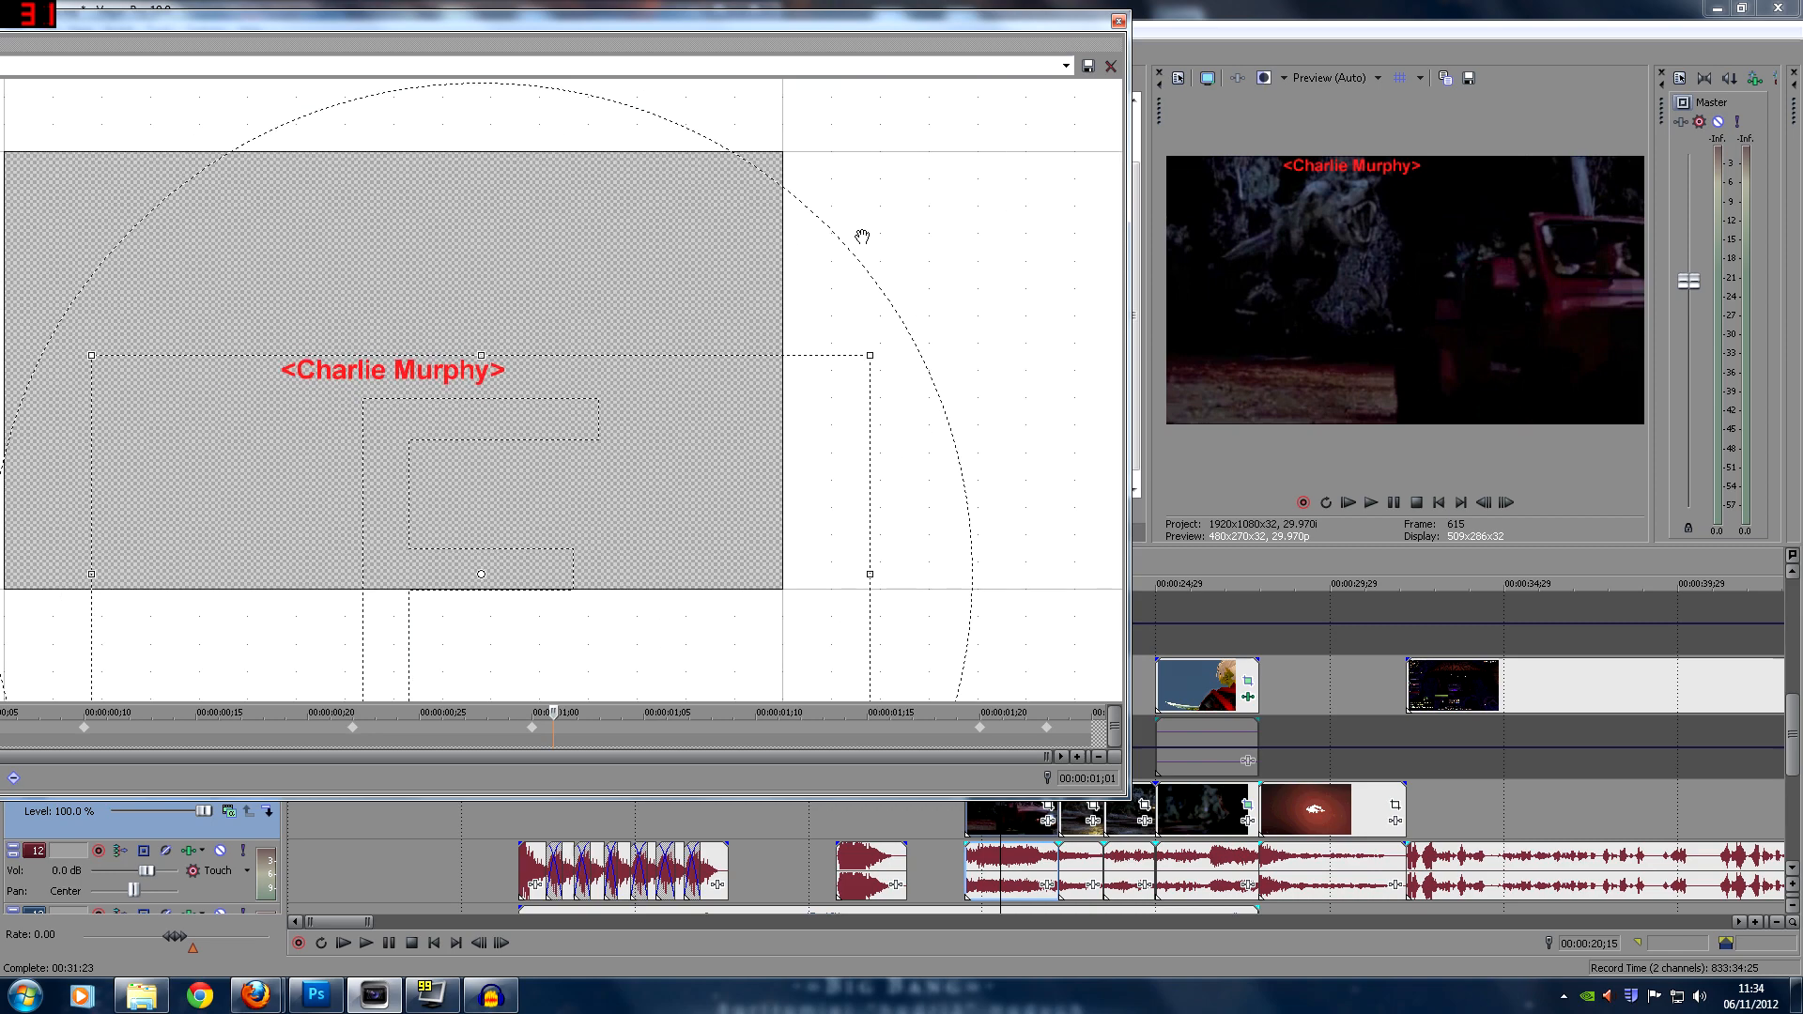
left_click_drag(833, 497, 278, 495)
left_click_drag(553, 532, 398, 356)
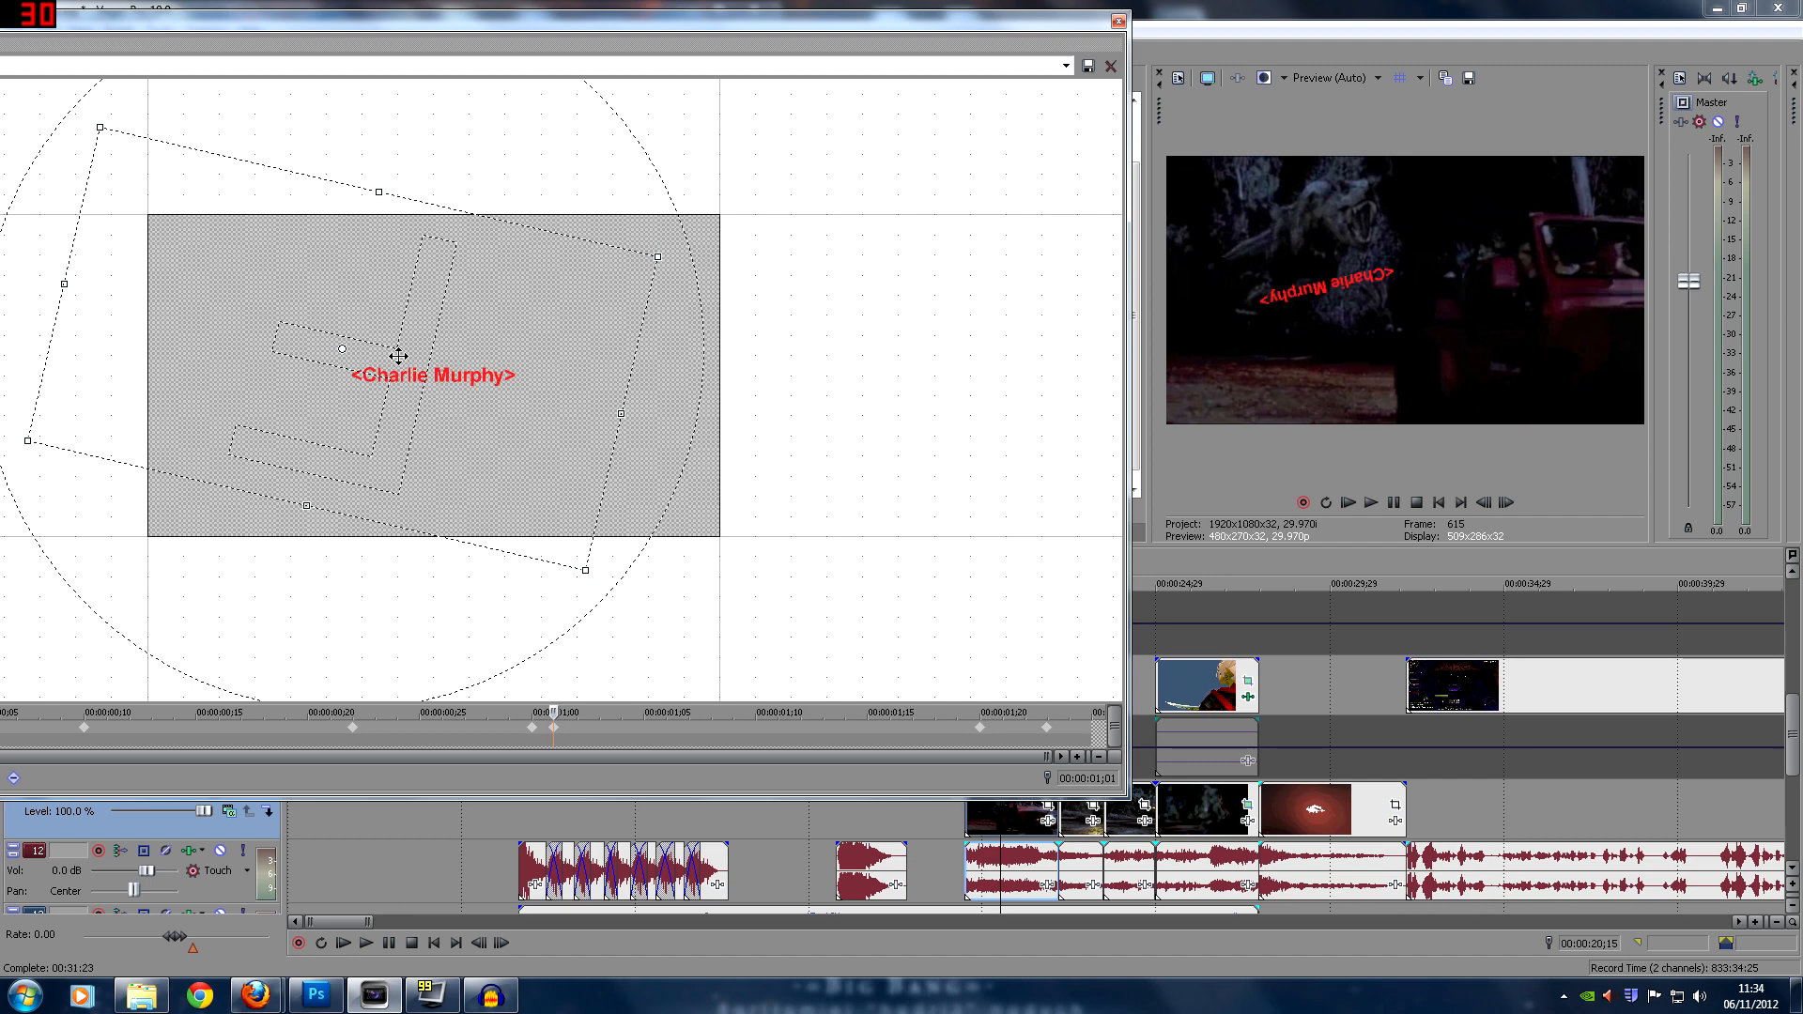
At 00:00:01;02, rotate the pan/crop frame so the title stands nearly vertical and shift the frame slightly right
left_click(575, 733)
left_click_drag(655, 435, 354, 527)
left_click_drag(382, 358, 443, 341)
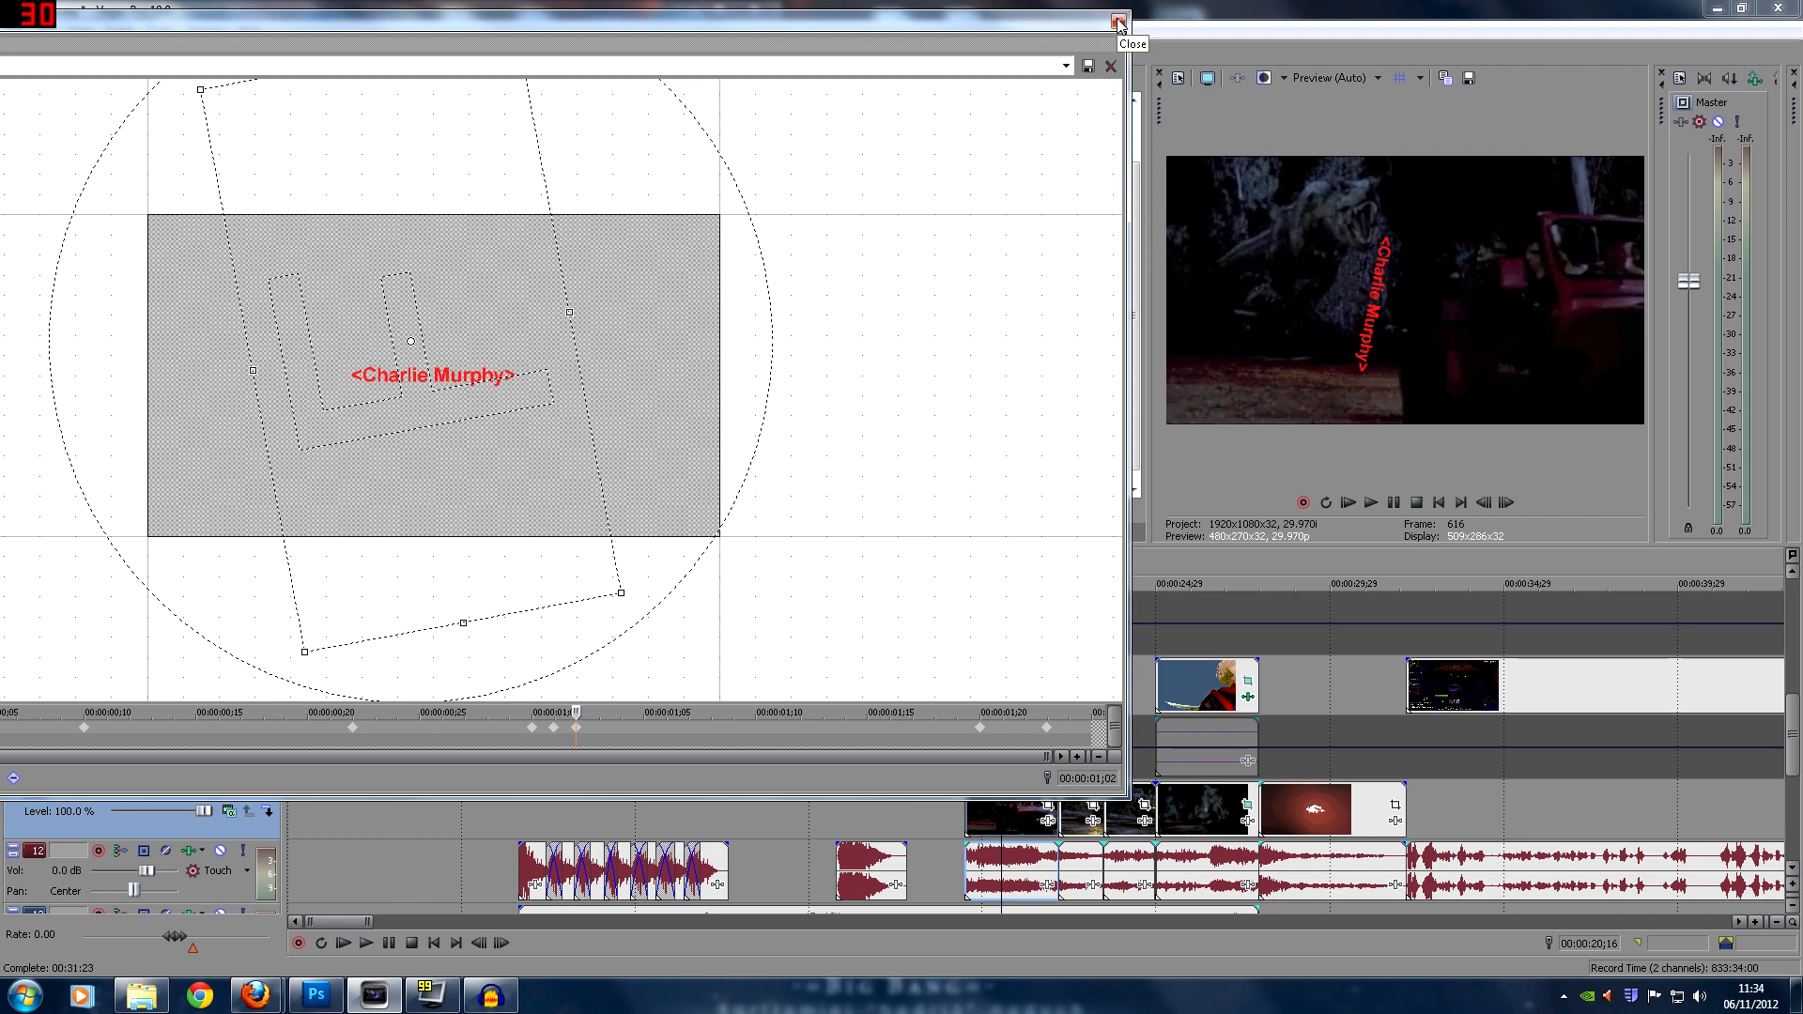
Delete the title's trial rotation keyframes at 00:00:01;02 and 00:00:01;01 and close its Event Pan/Crop settings
left_click(980, 740)
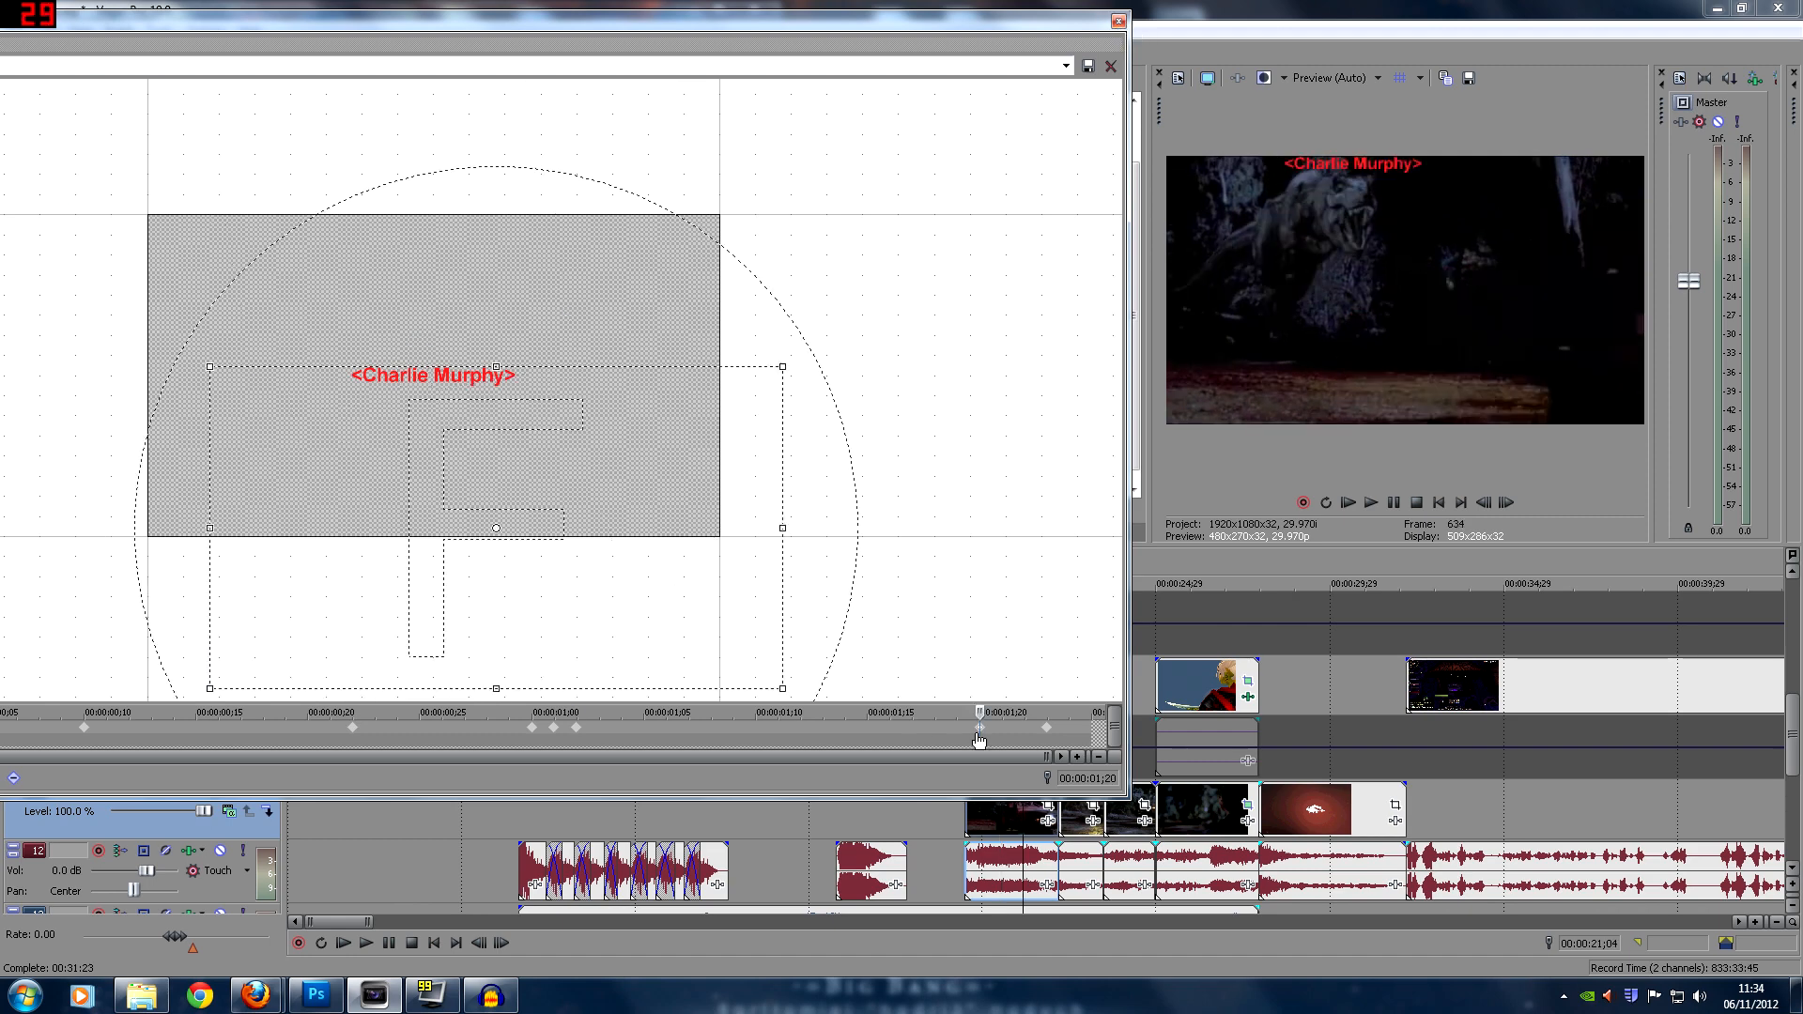
left_click(577, 737)
key("Delete")
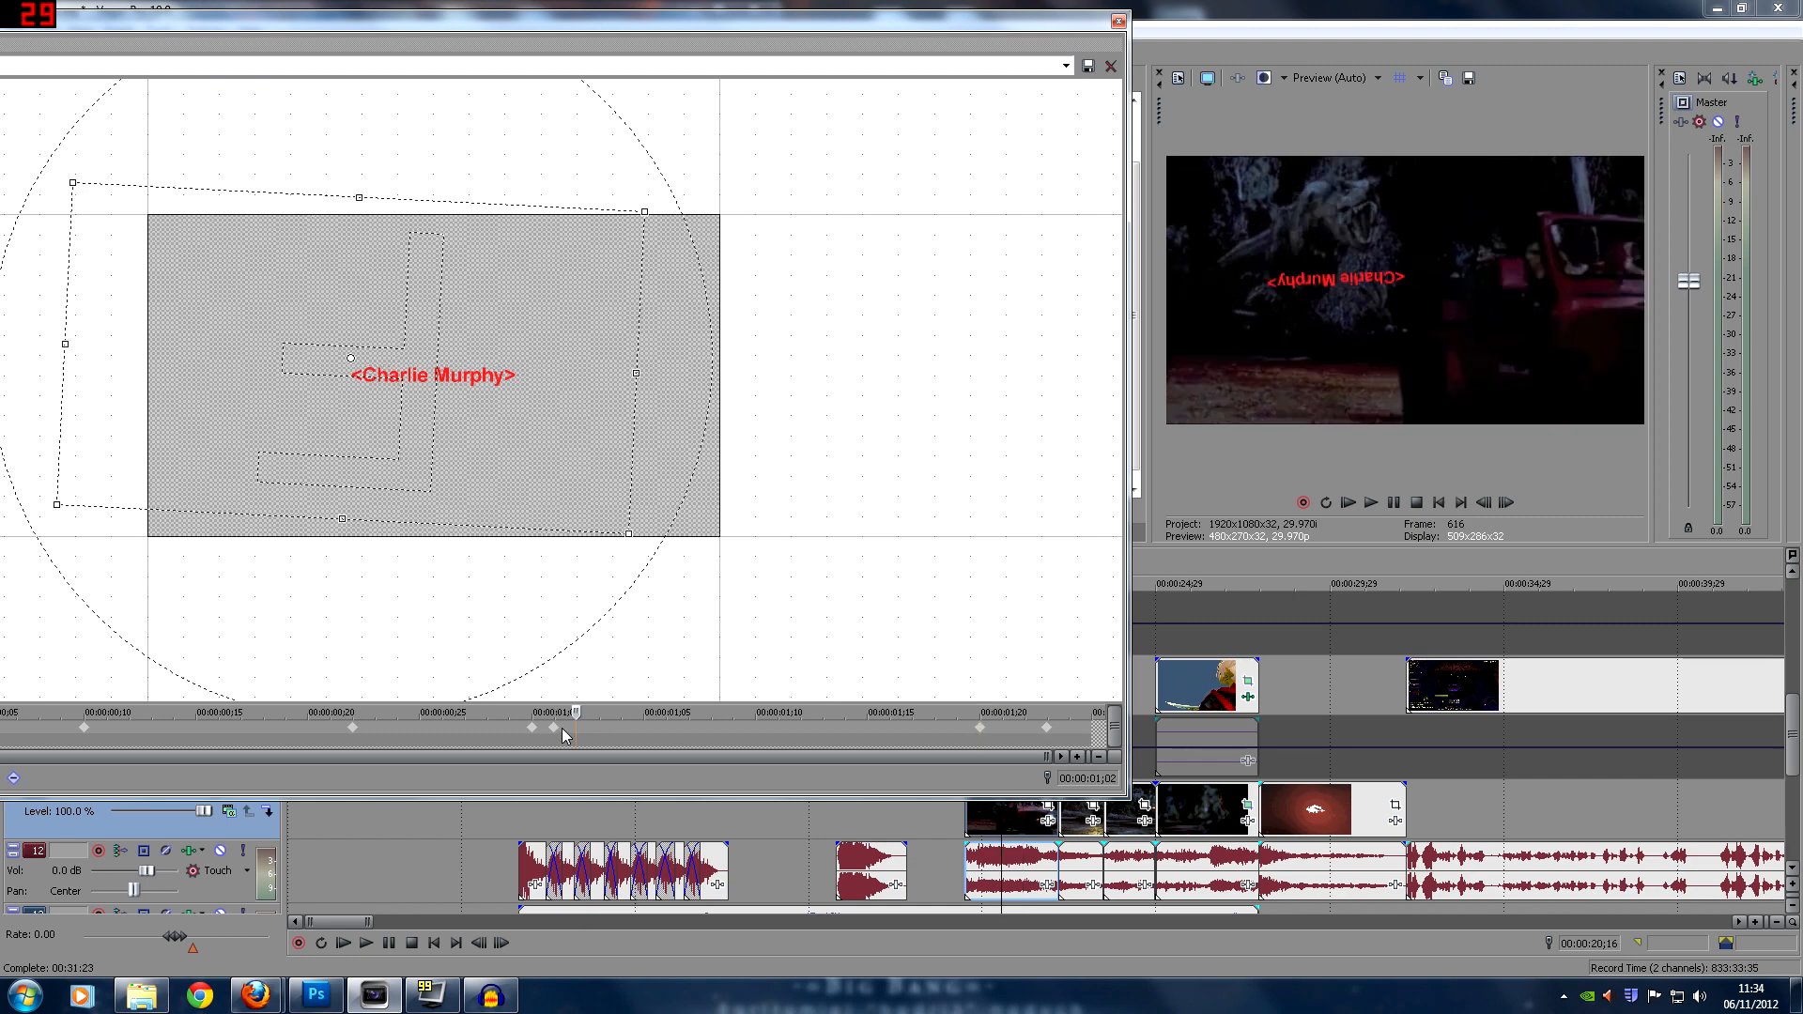
left_click(555, 734)
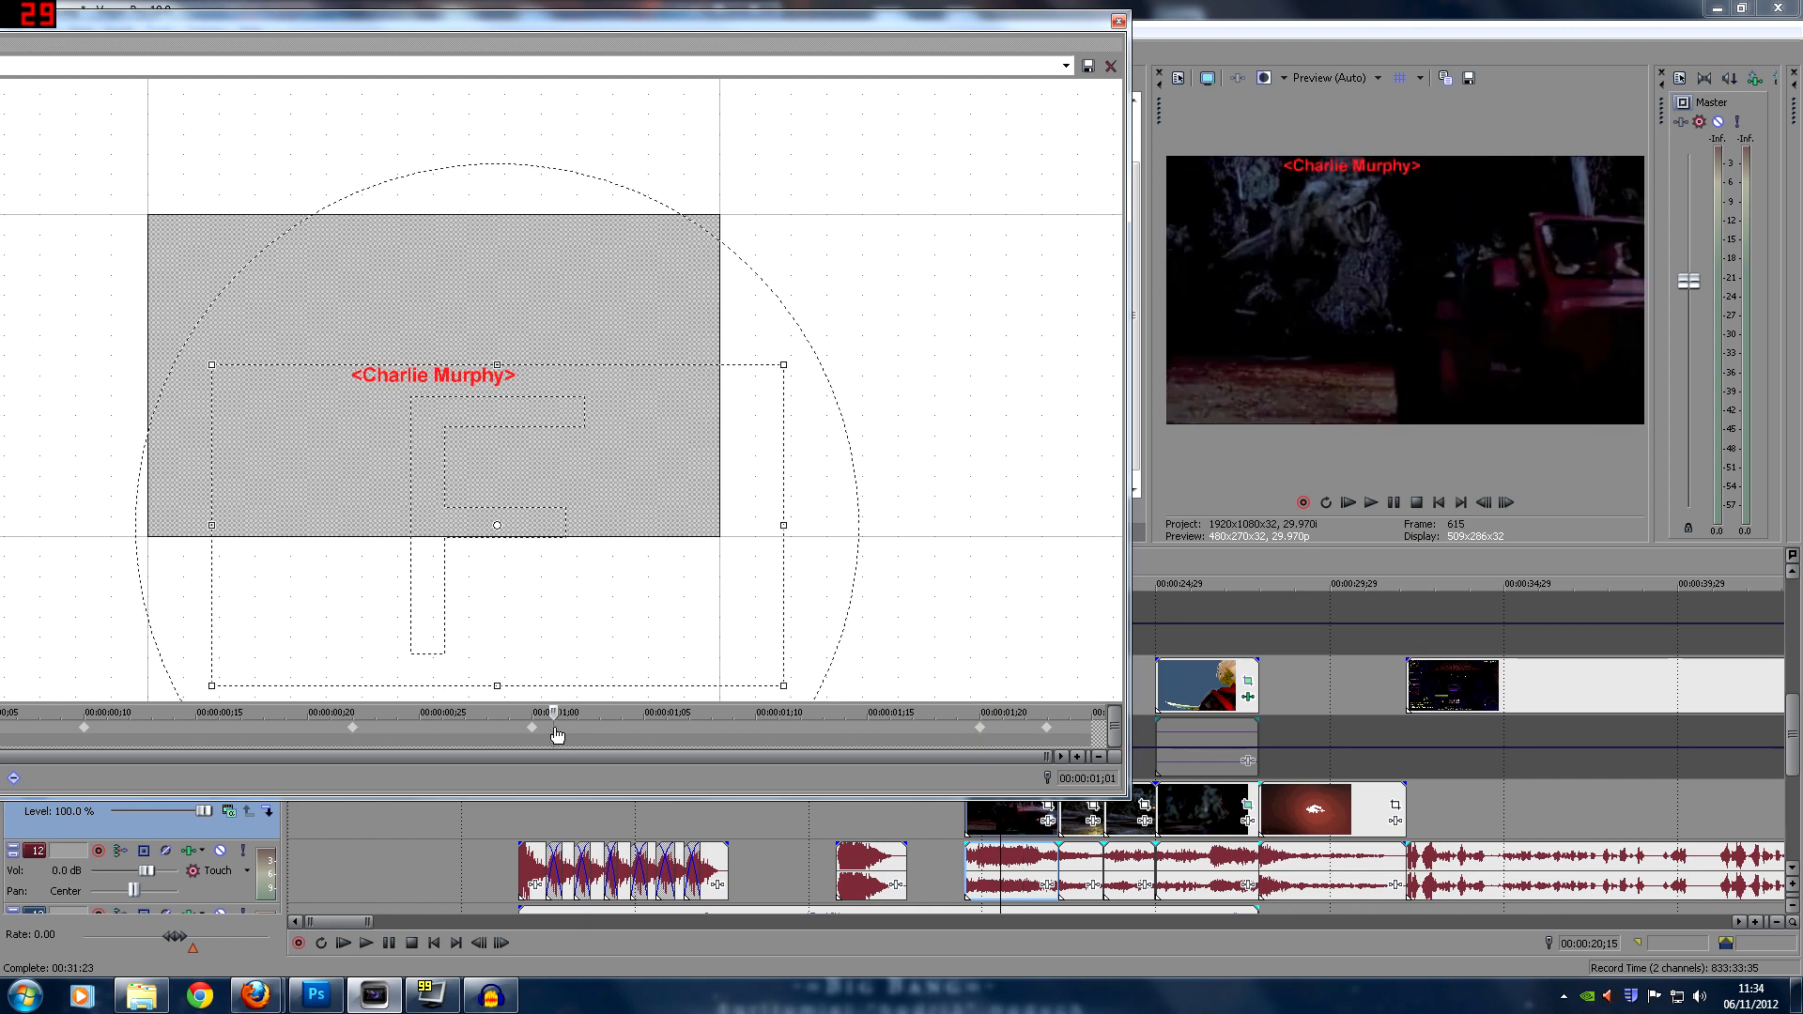
left_click(532, 731)
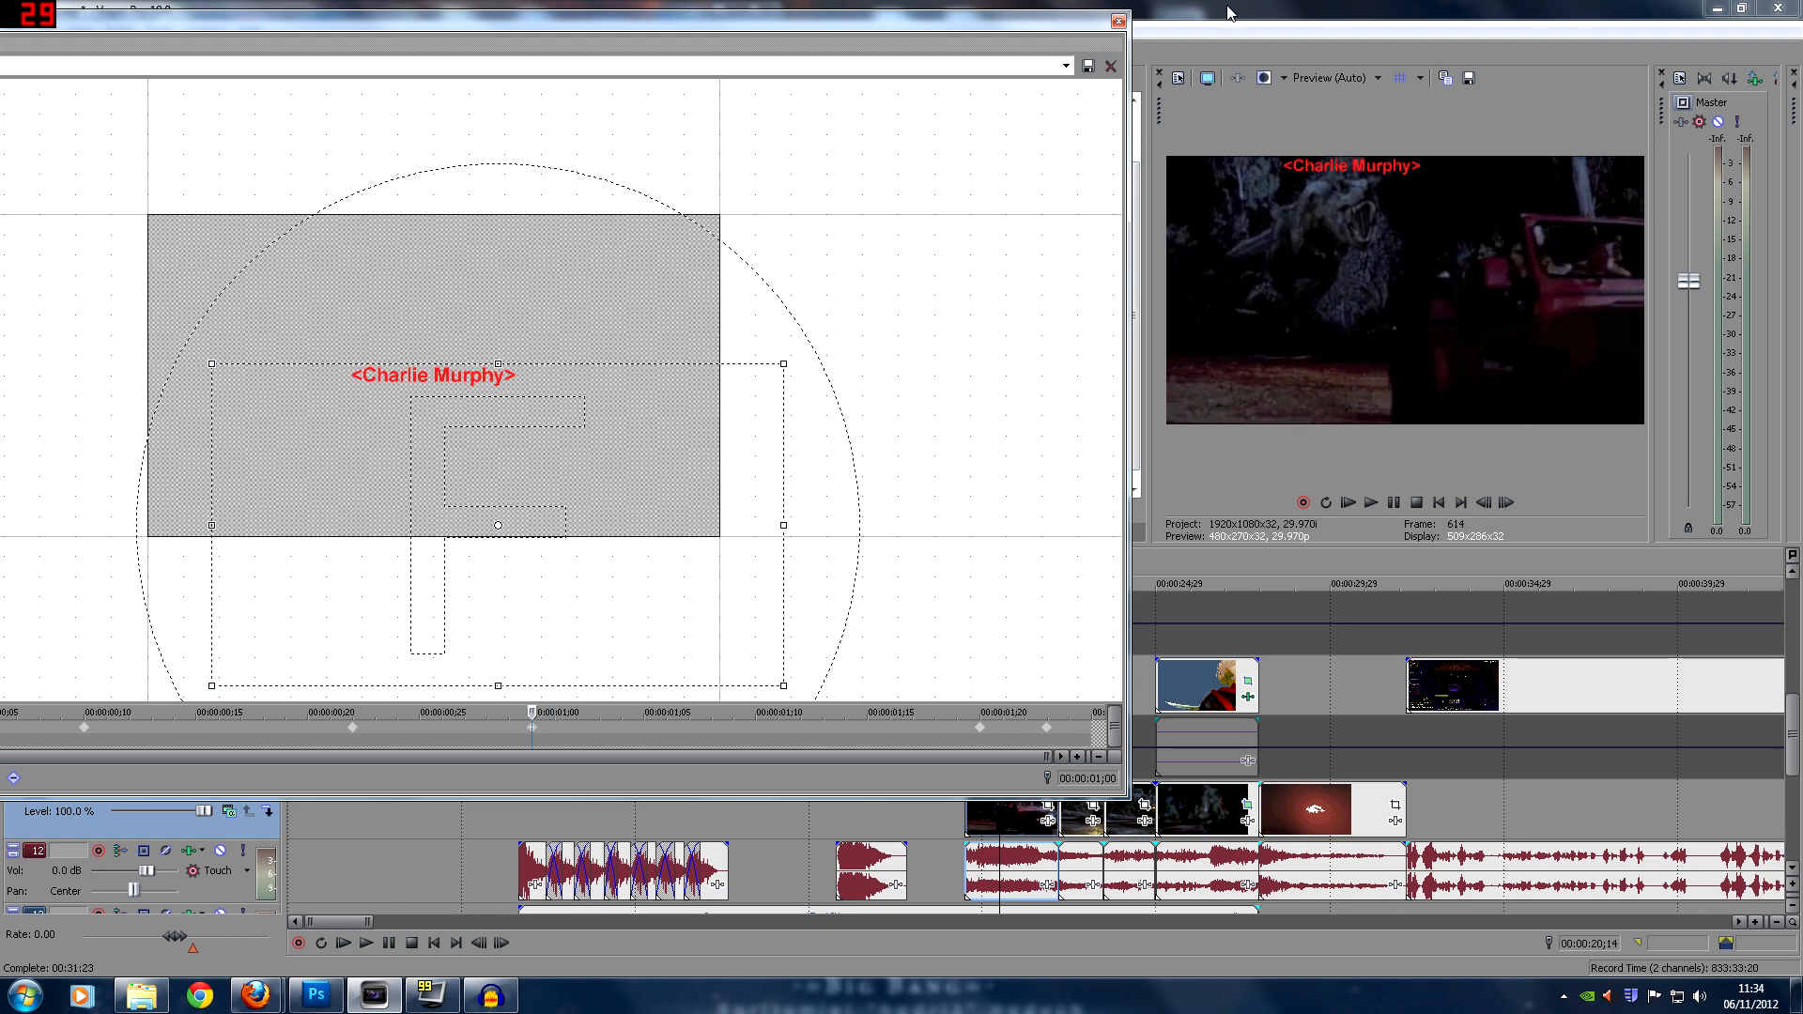
left_click(1118, 21)
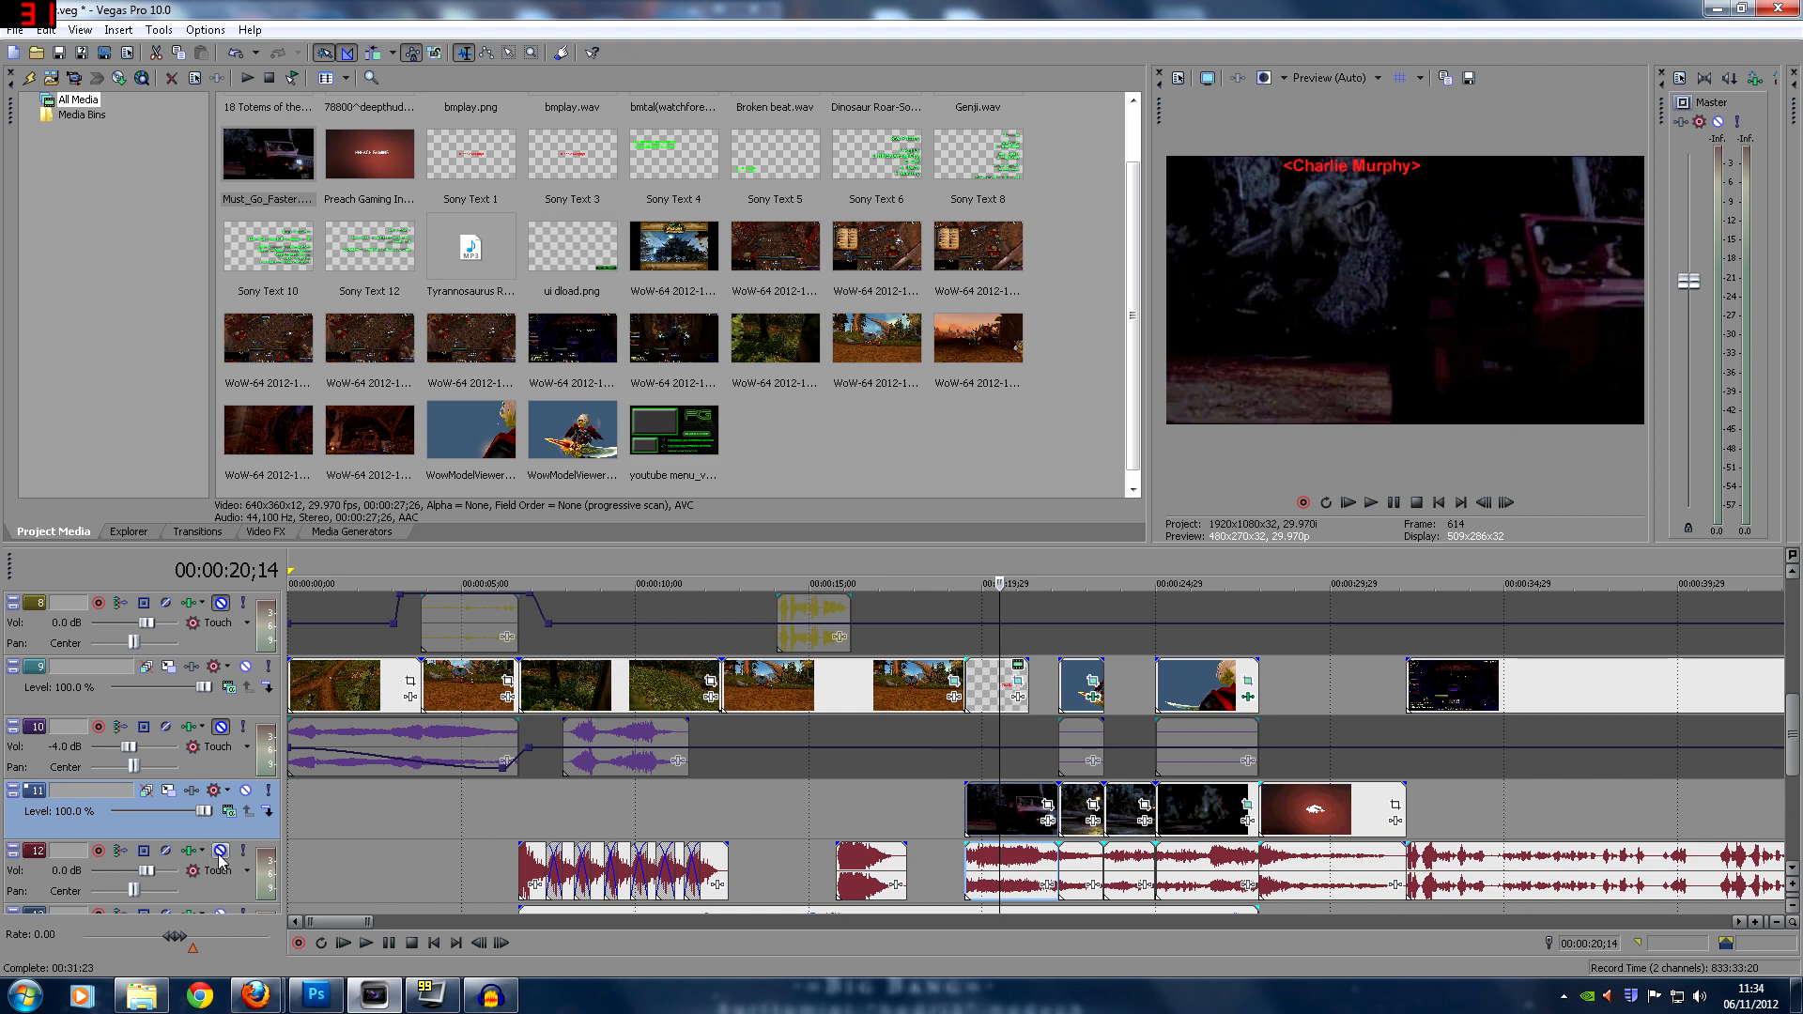
Play the first film shot on track 11 from 00:00:19;14 to review the title animation, and pause near the shot's end
left_click(970, 800)
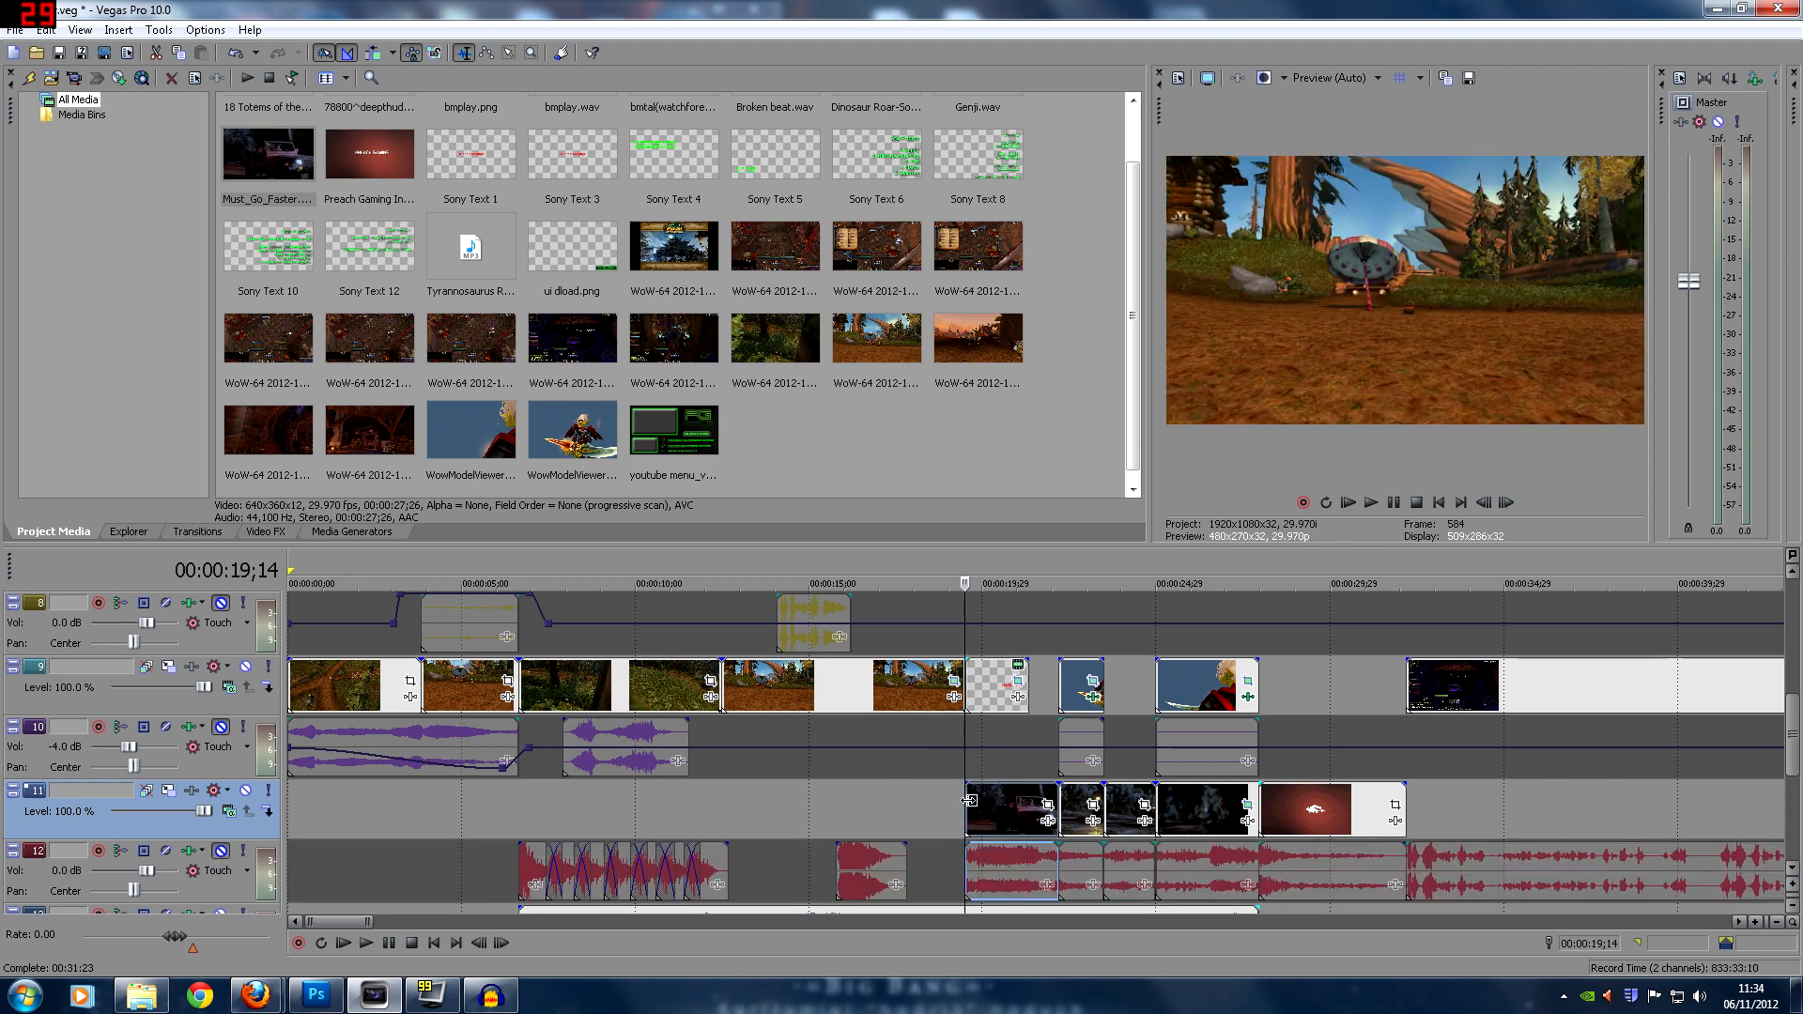
left_click(366, 943)
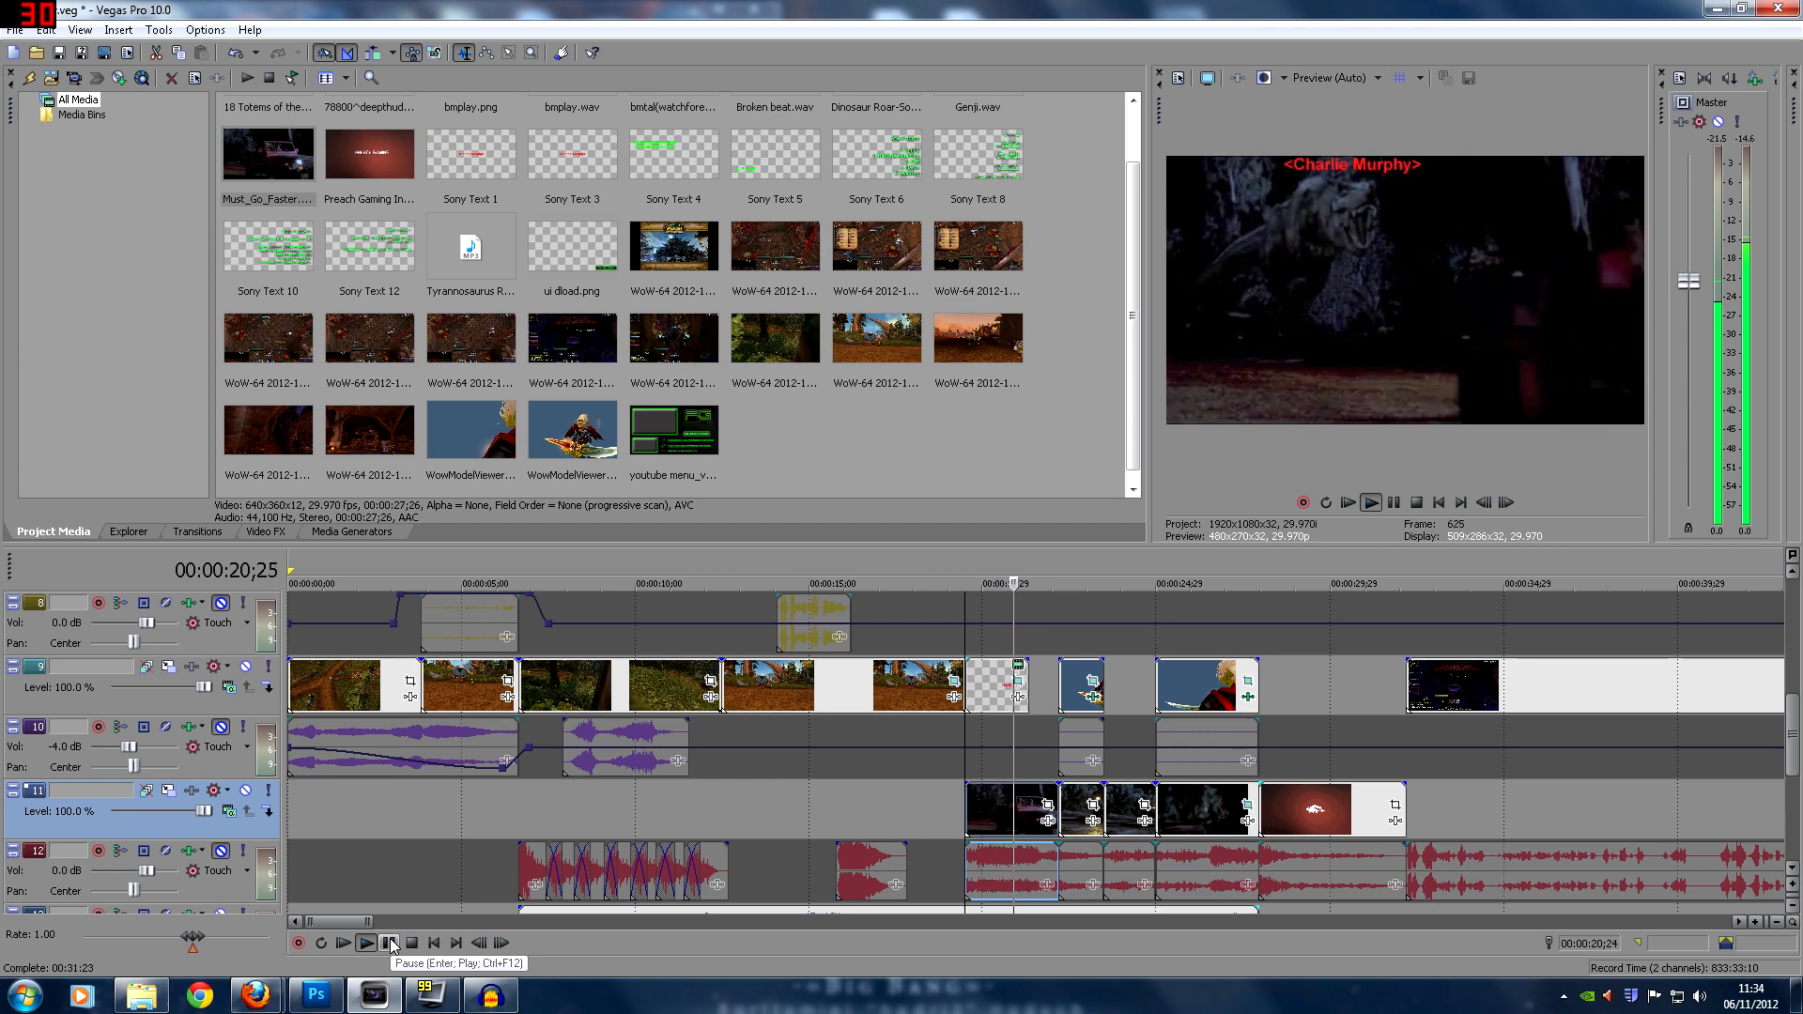
left_click(390, 943)
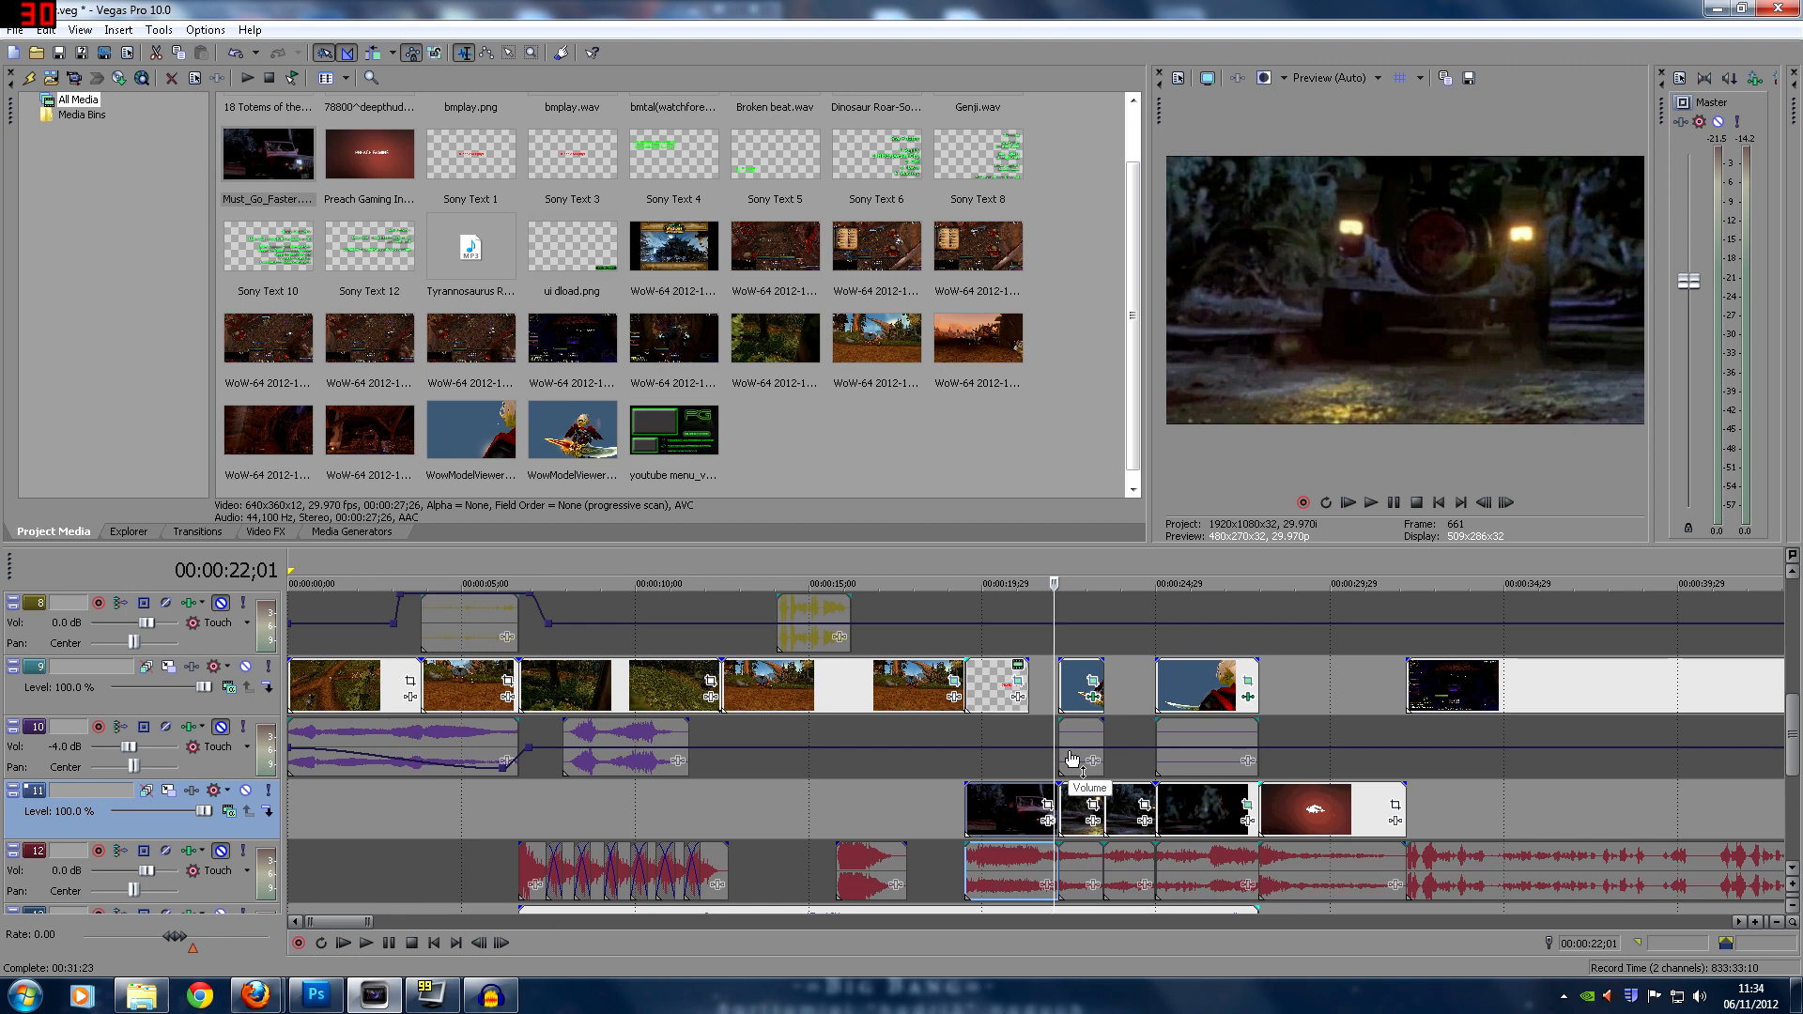
Check the character clip on track 9 at several frames between 00:00:22;10 and 00:00:22;25 against the jeep's movement
left_click(1078, 707)
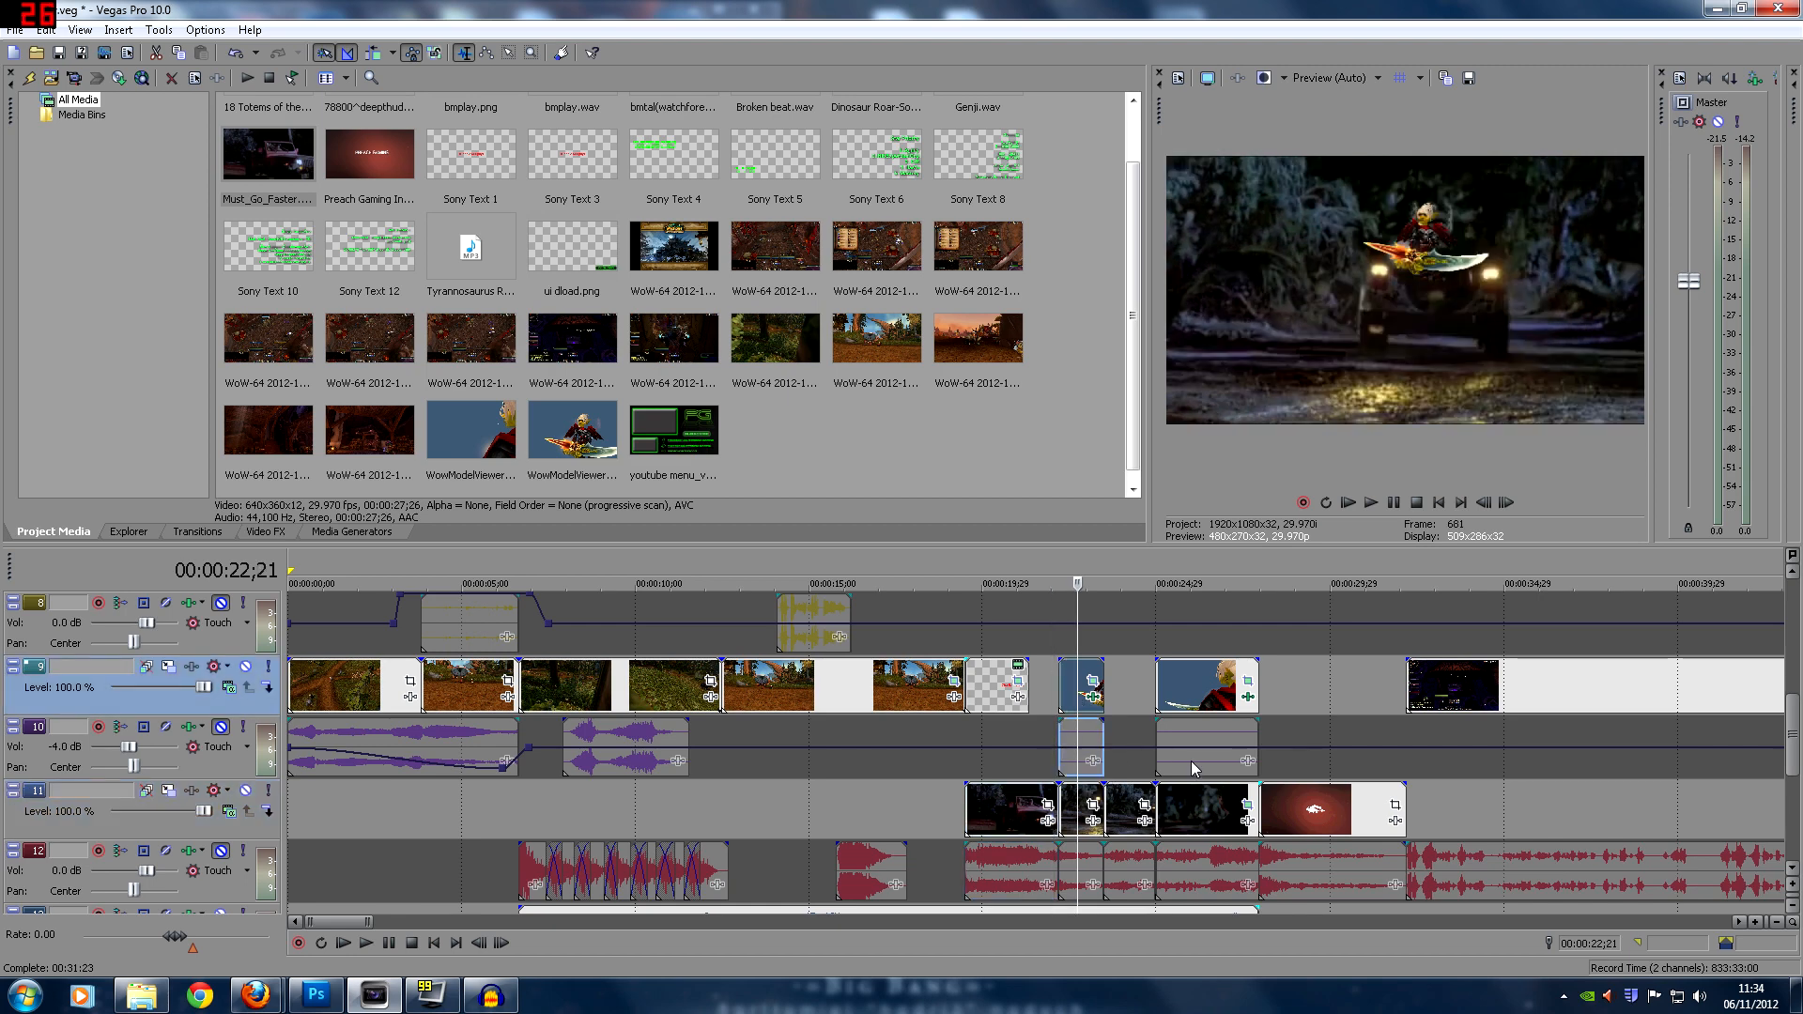
left_click(1073, 680)
scroll(1073, 679, "up", 5)
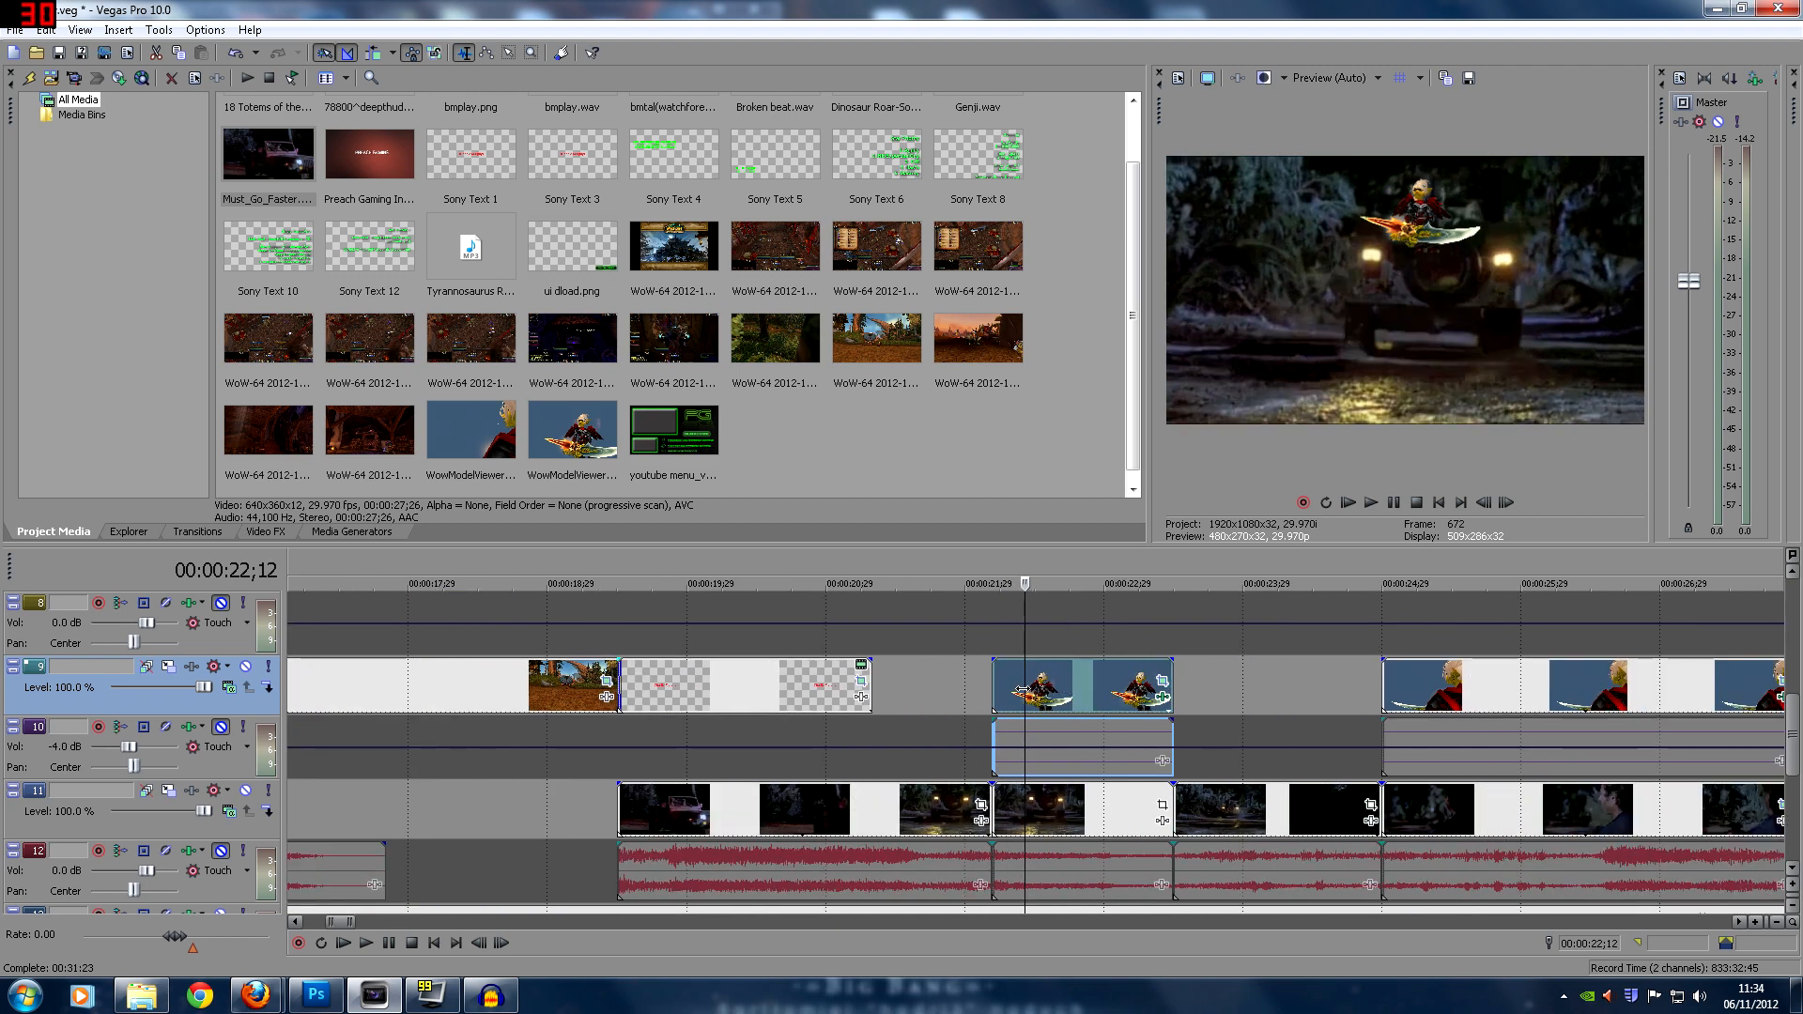
left_click(1052, 691)
left_click(1084, 689)
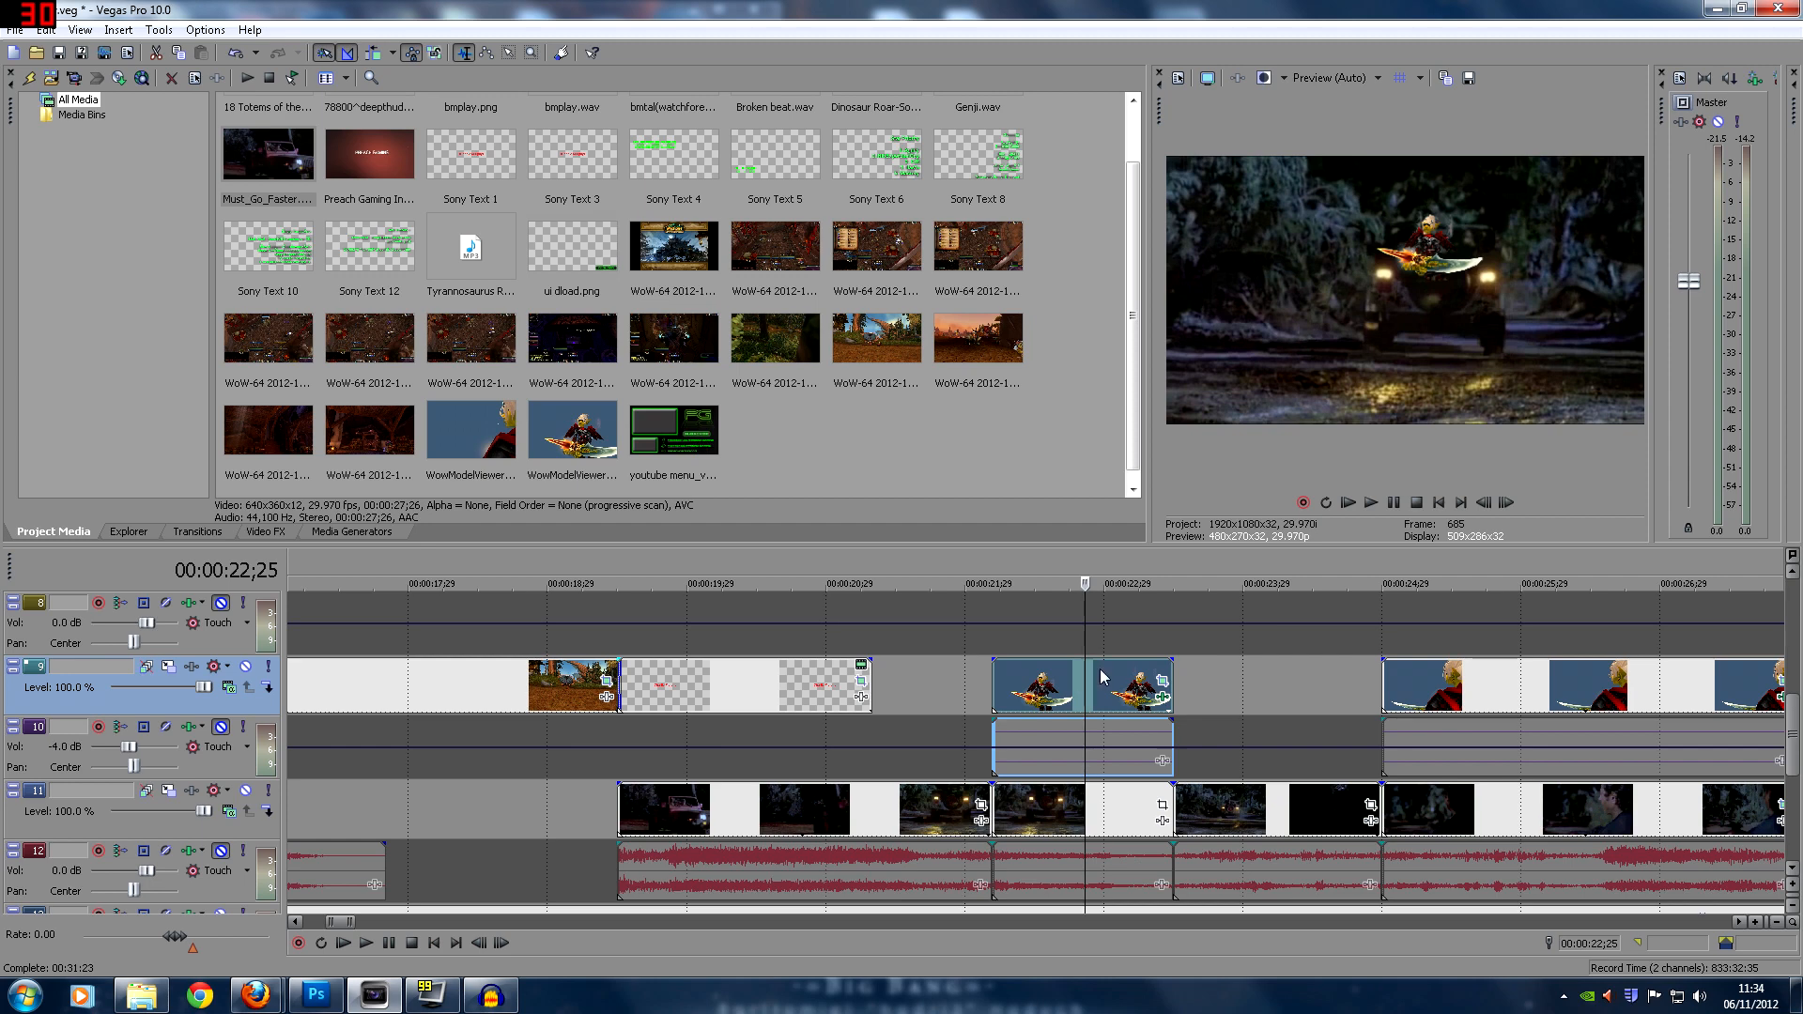
left_click(1011, 695)
left_click(1045, 692)
left_click(1067, 695)
left_click(1076, 695)
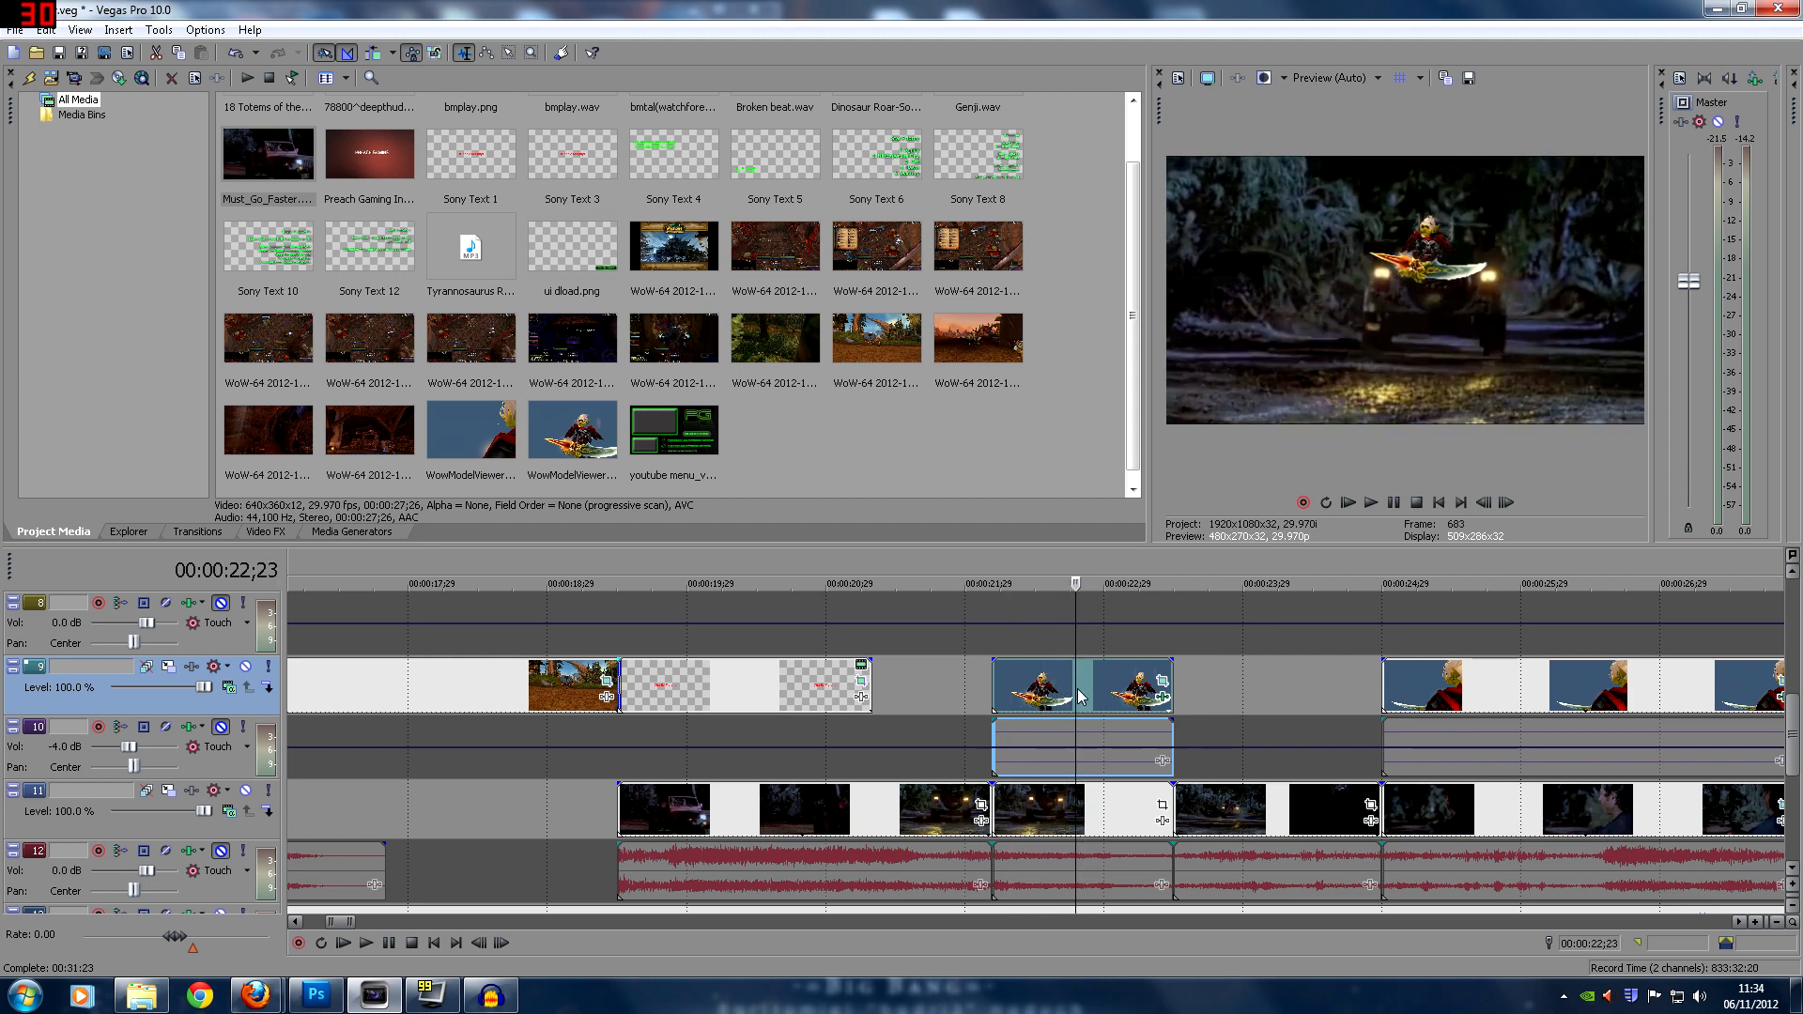
left_click(1016, 701)
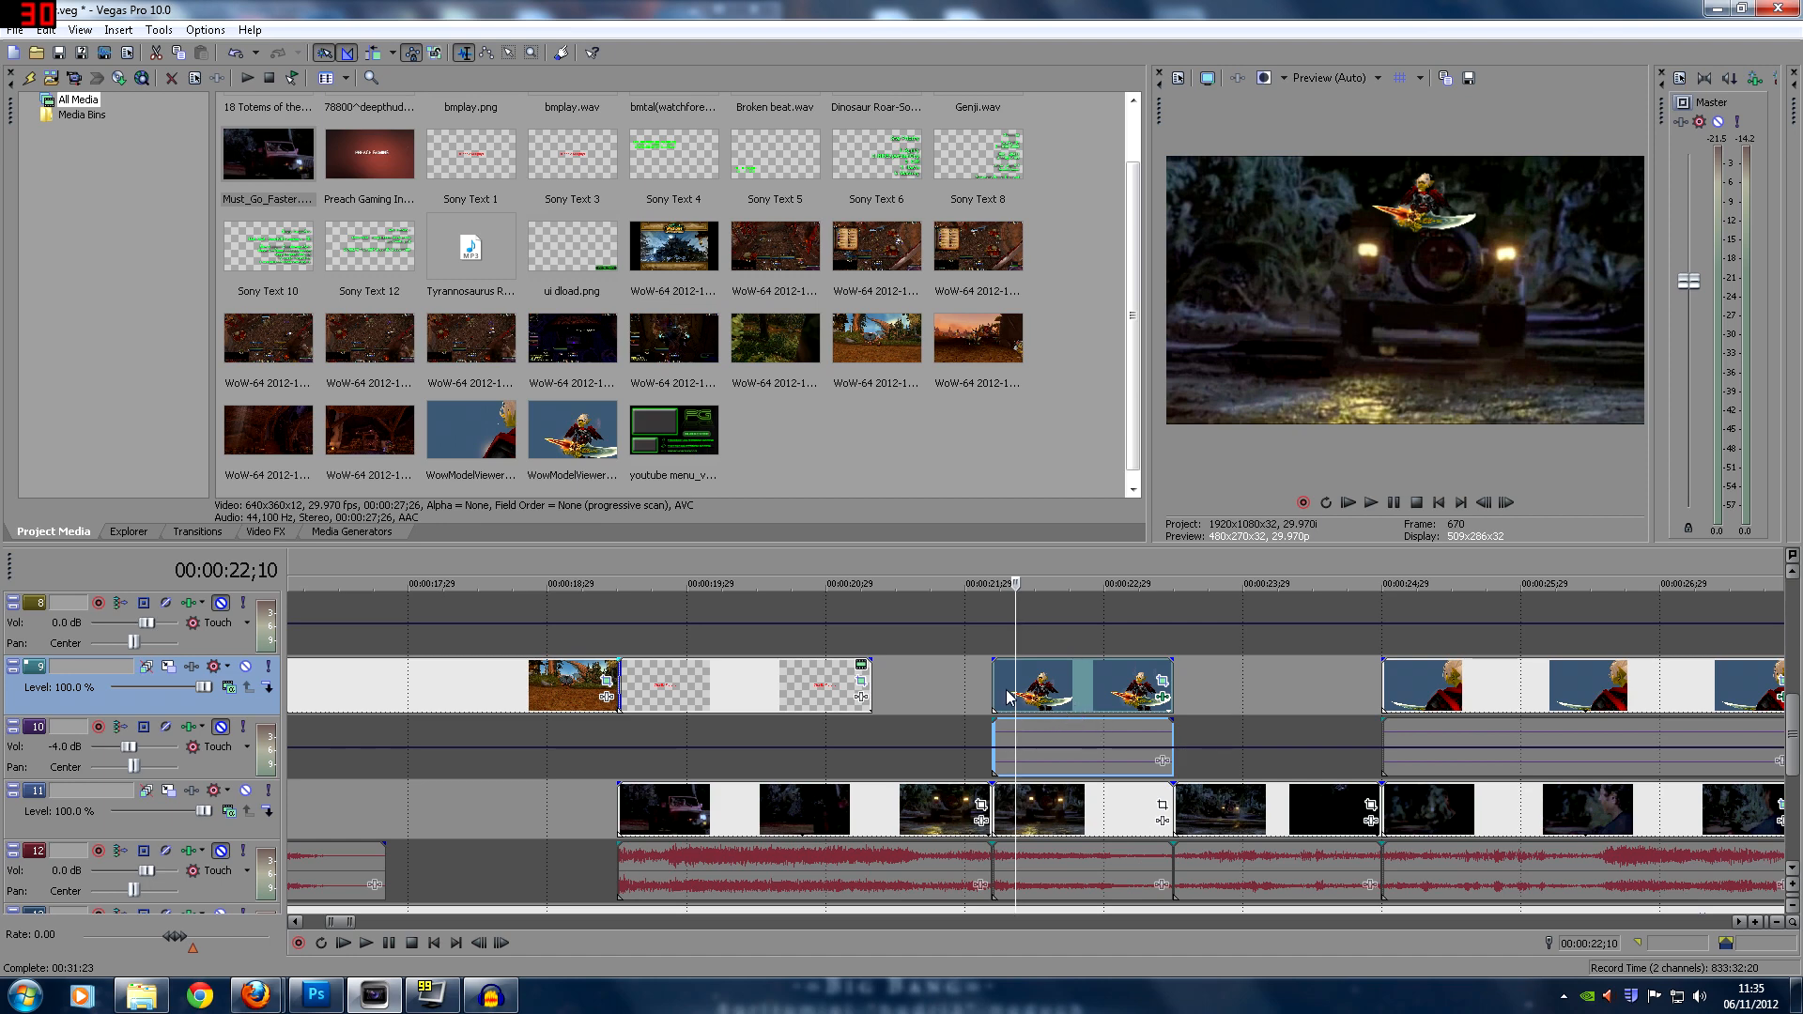
Open the character clip's Event Pan/Crop settings beside the preview, examine its keyframes from 00:00:00;22 to 00:00:01;06, and close them
left_click(1165, 684)
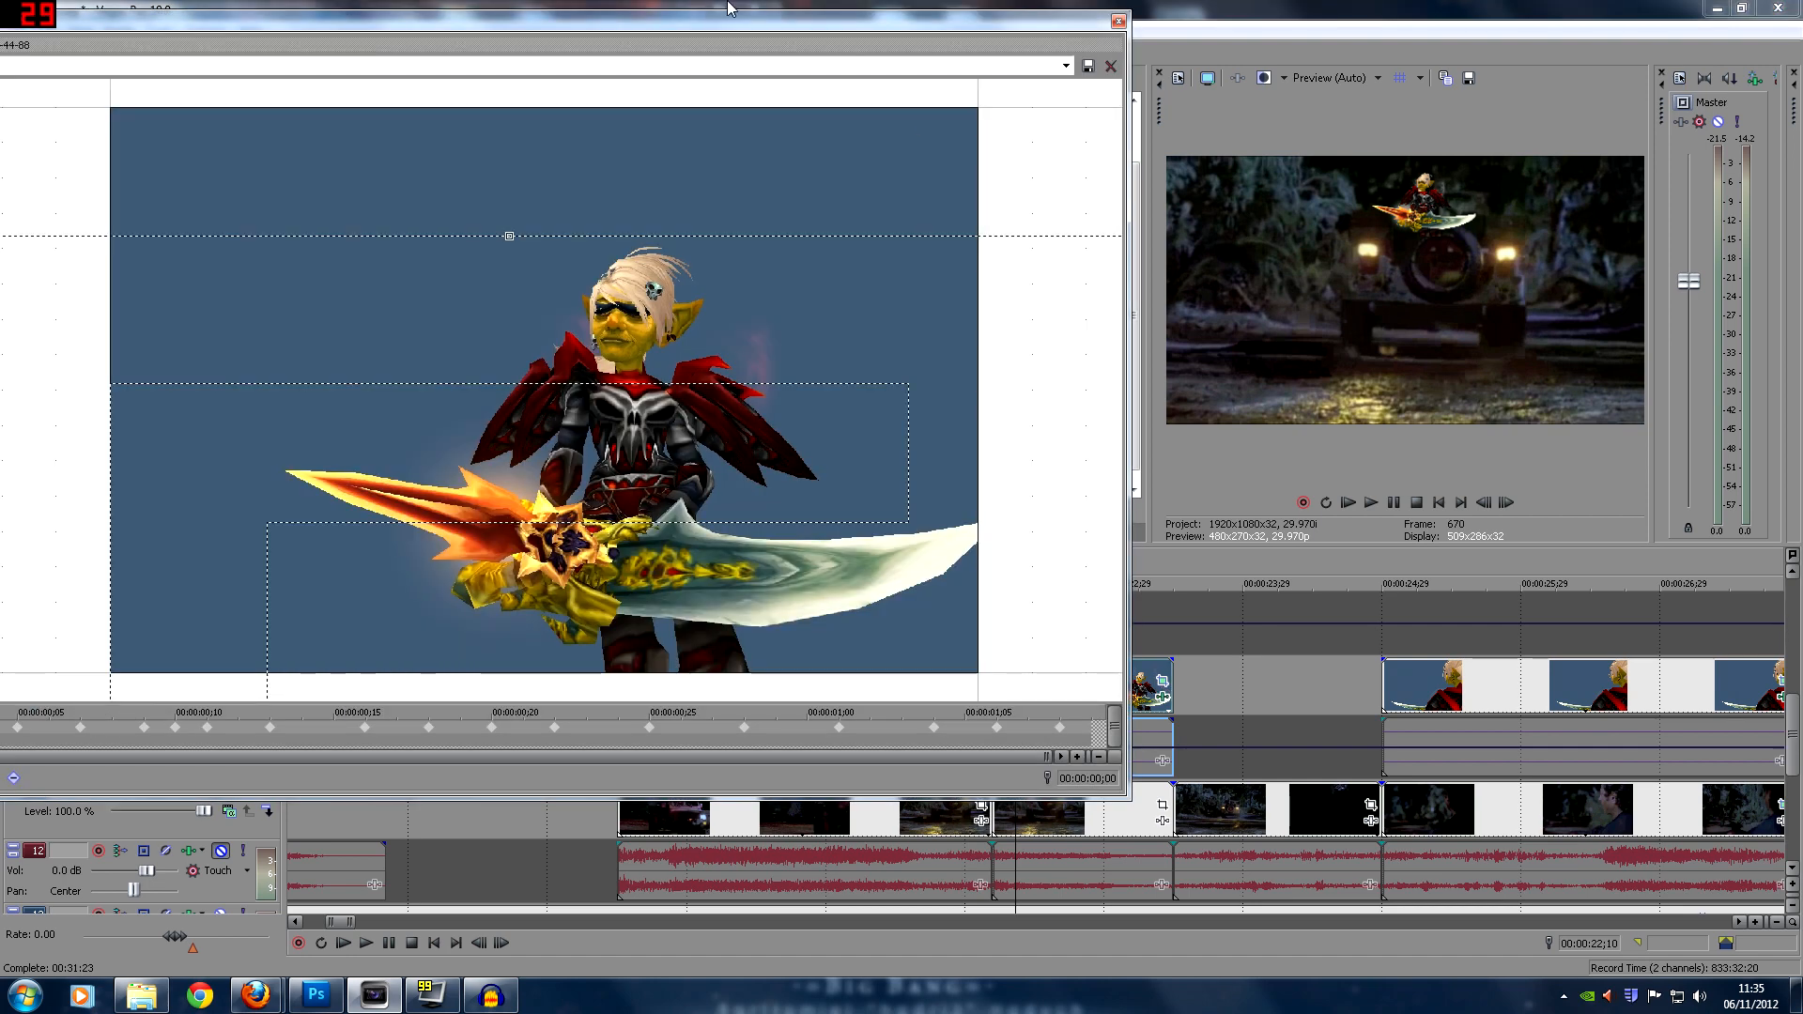
left_click_drag(672, 20, 796, 21)
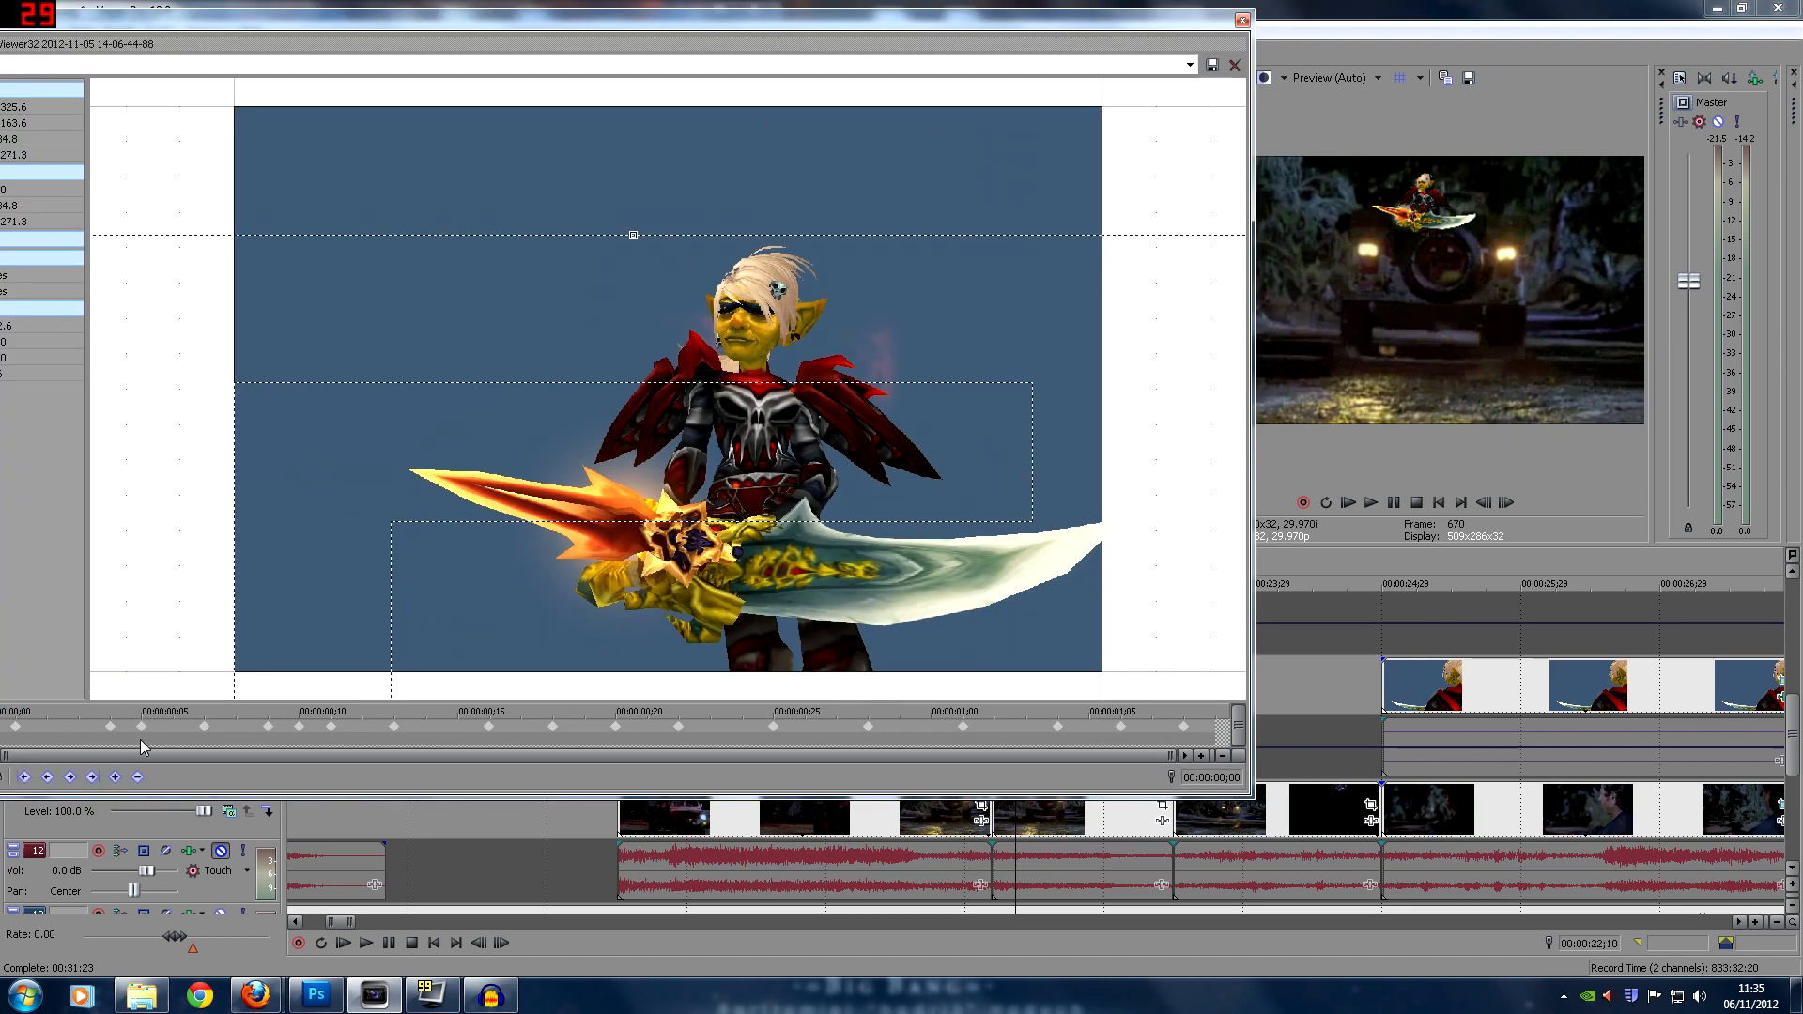
left_click(678, 731)
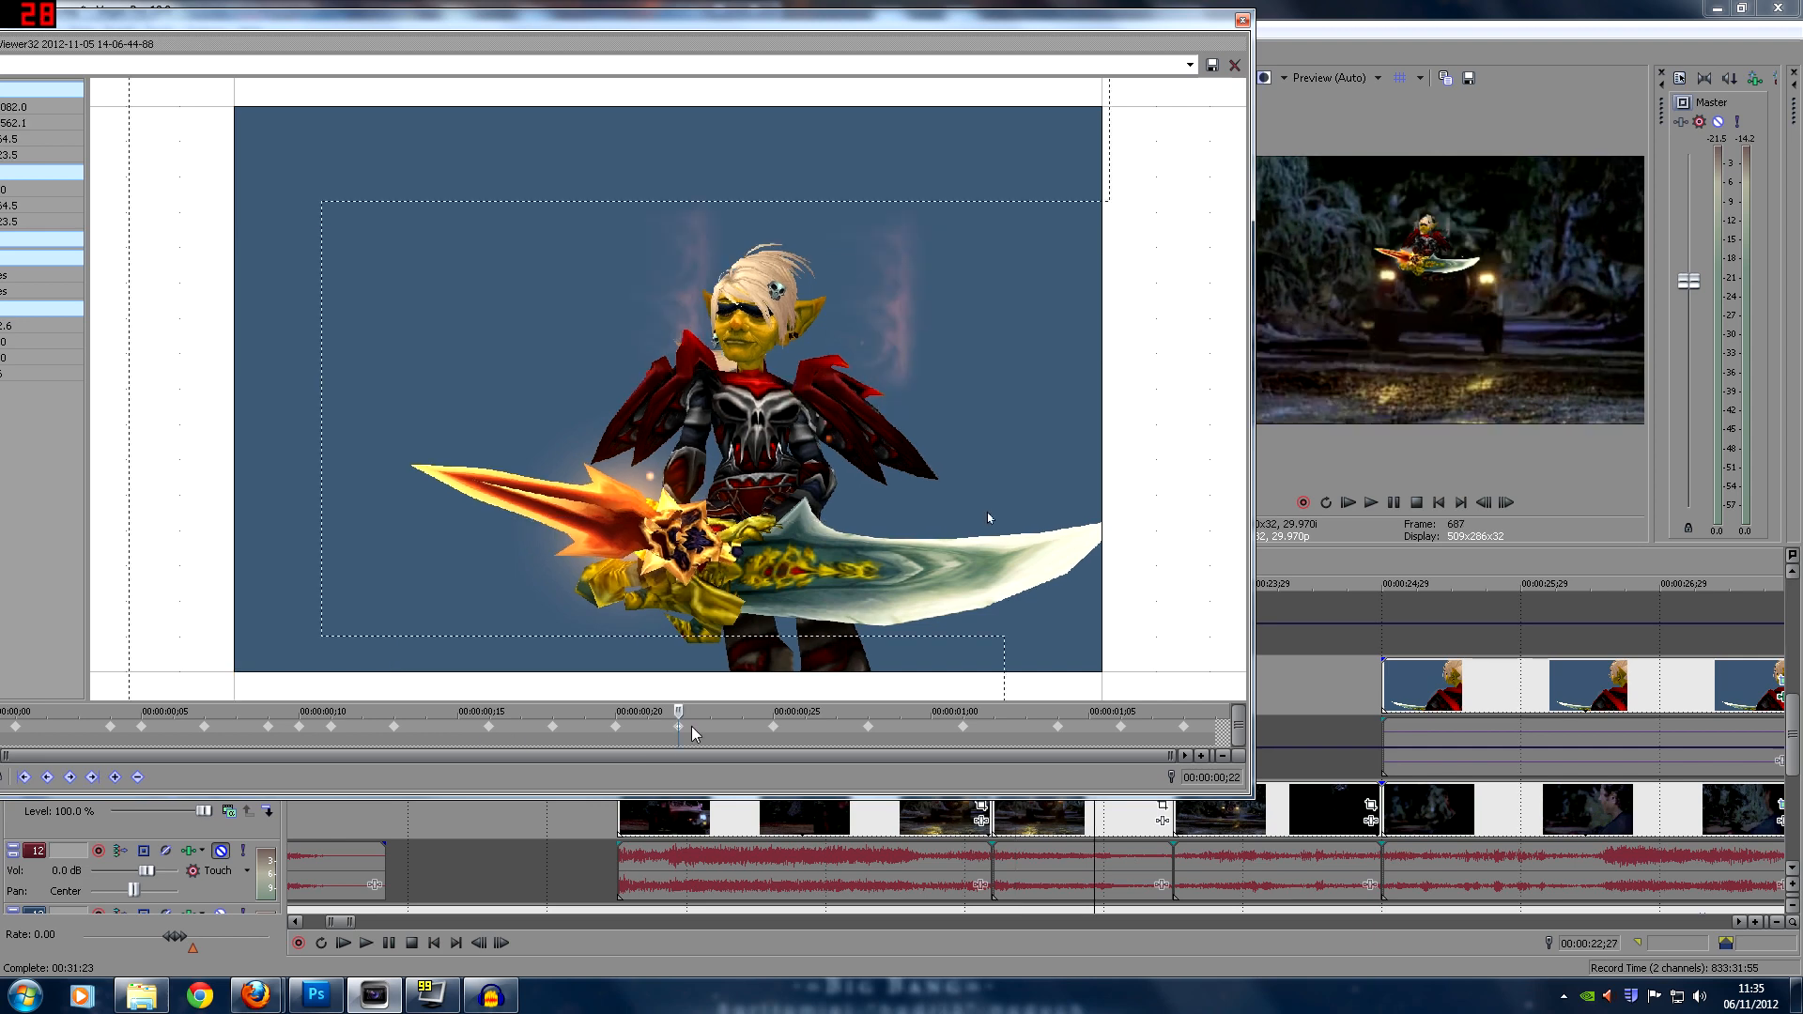
left_click(774, 729)
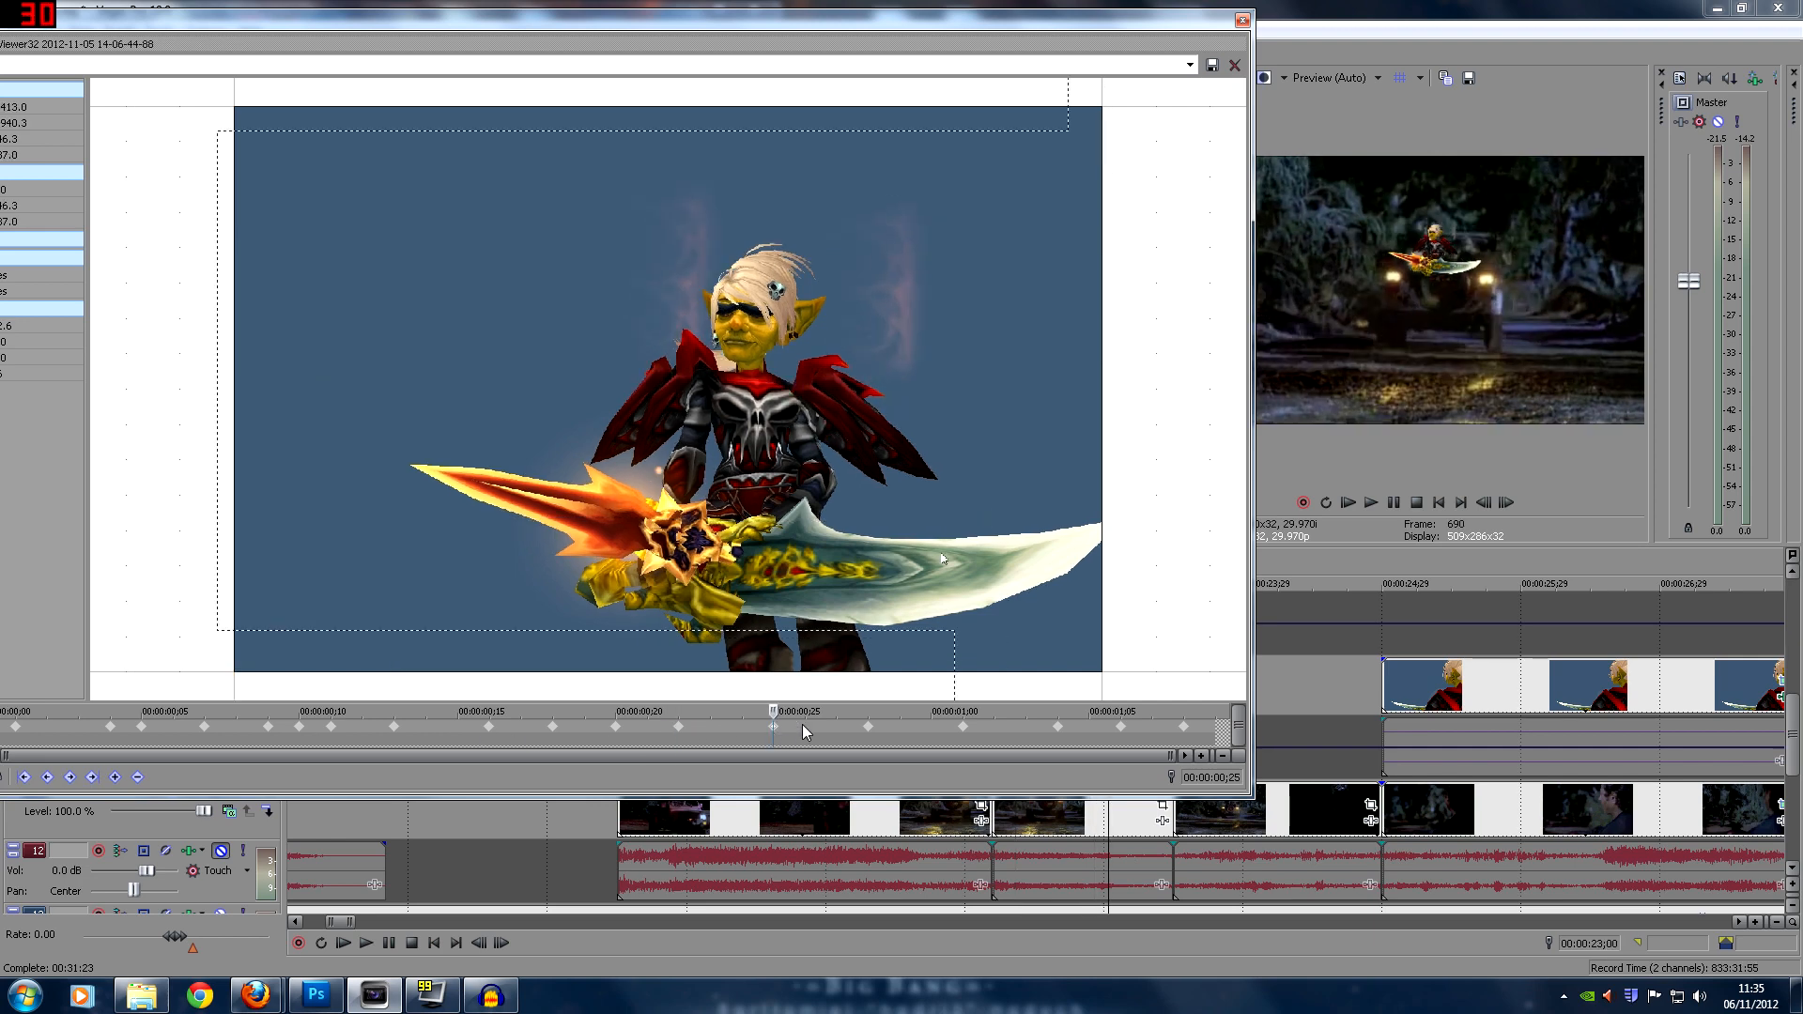
left_click(871, 730)
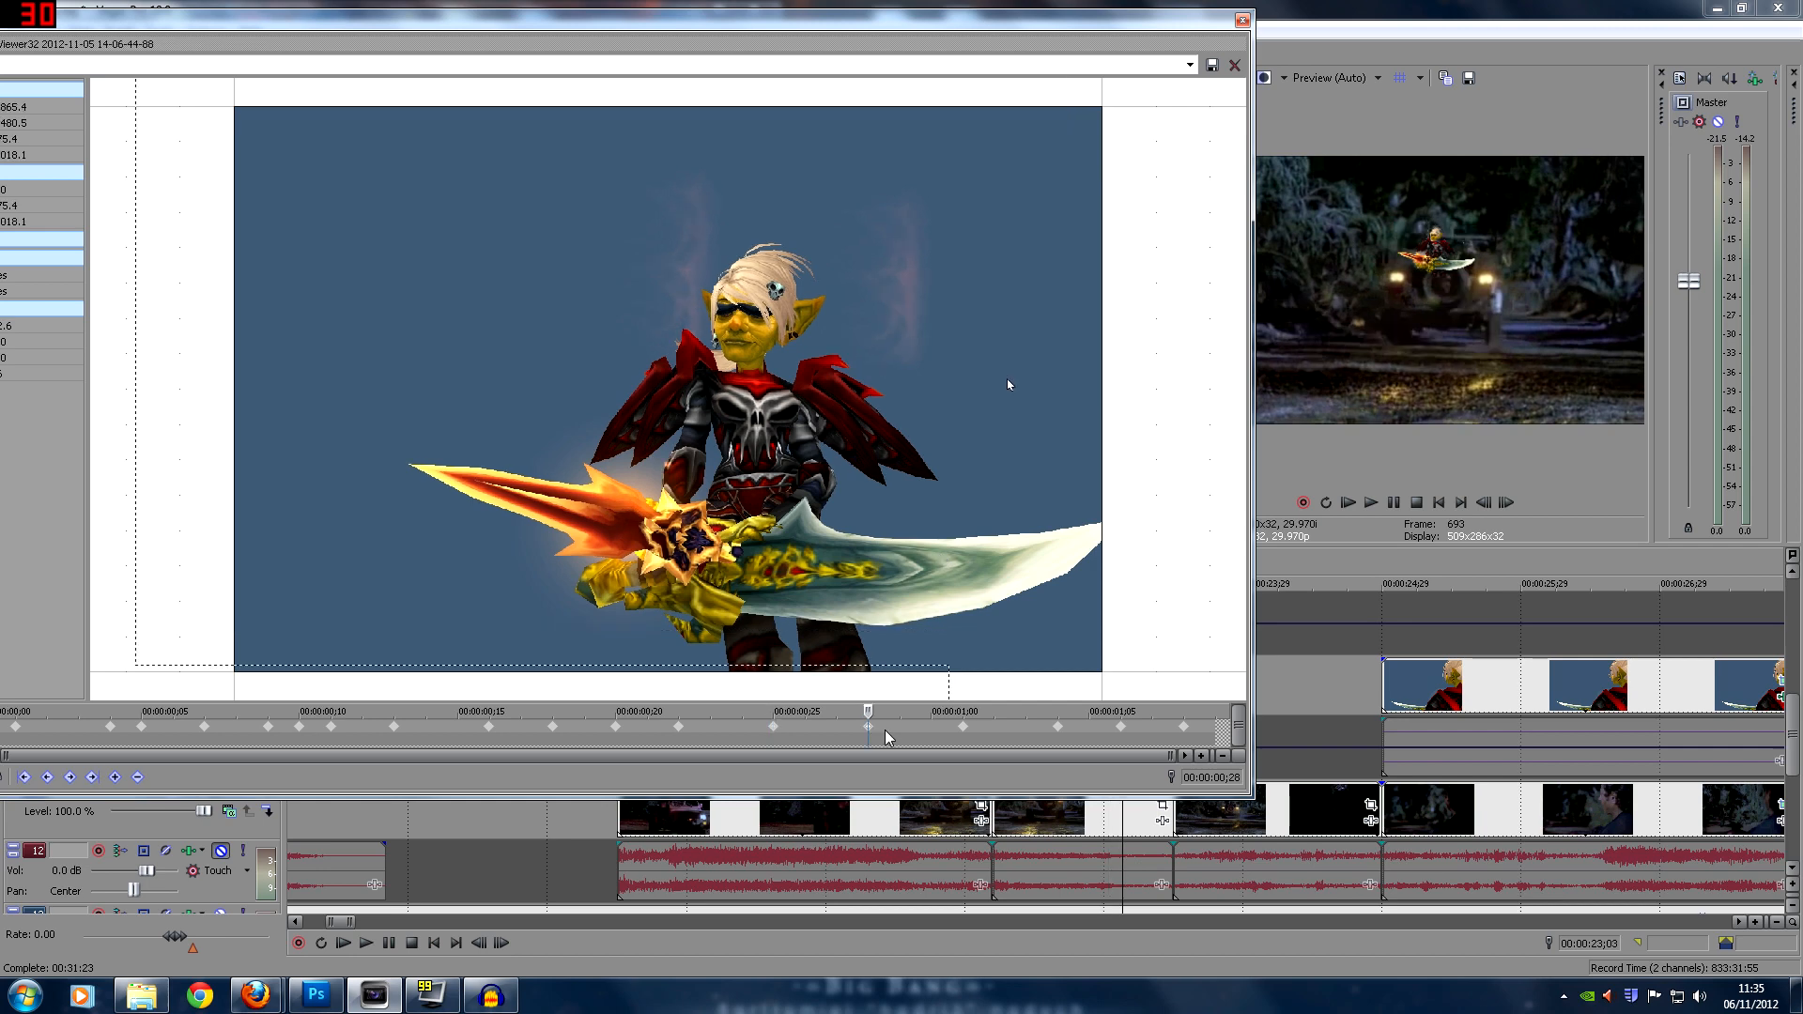
left_click(962, 730)
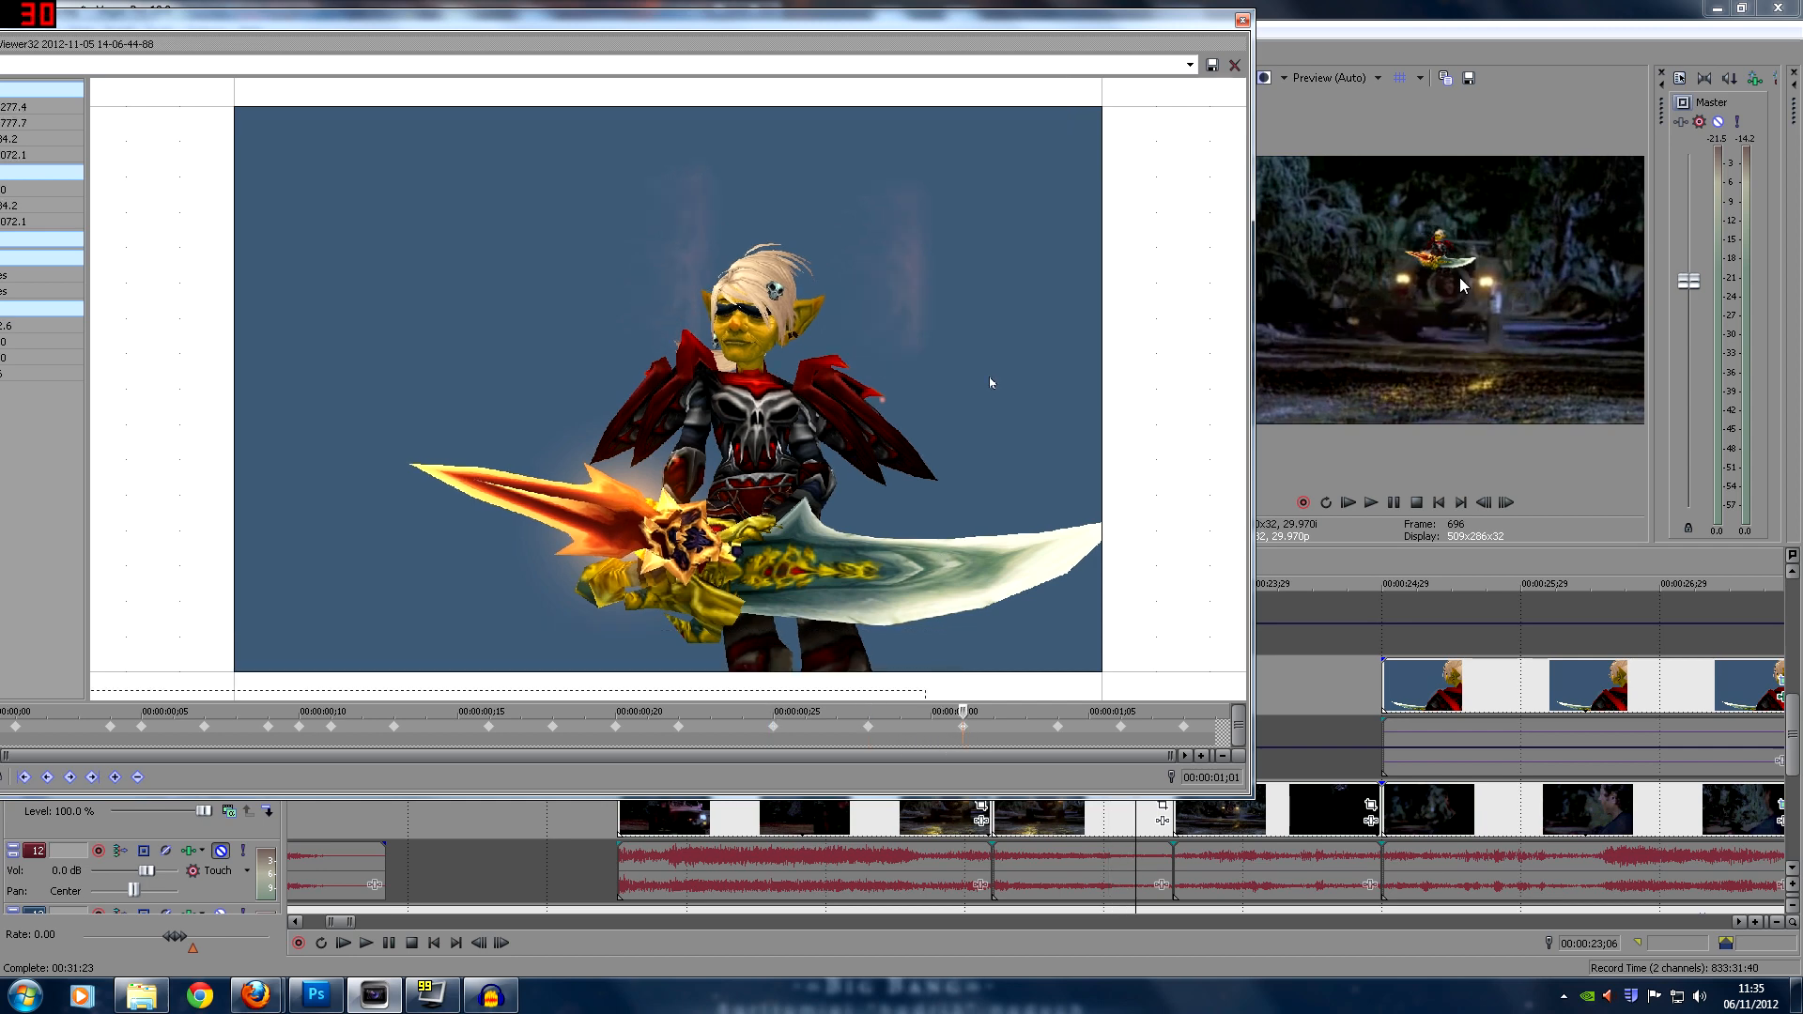
left_click(1057, 726)
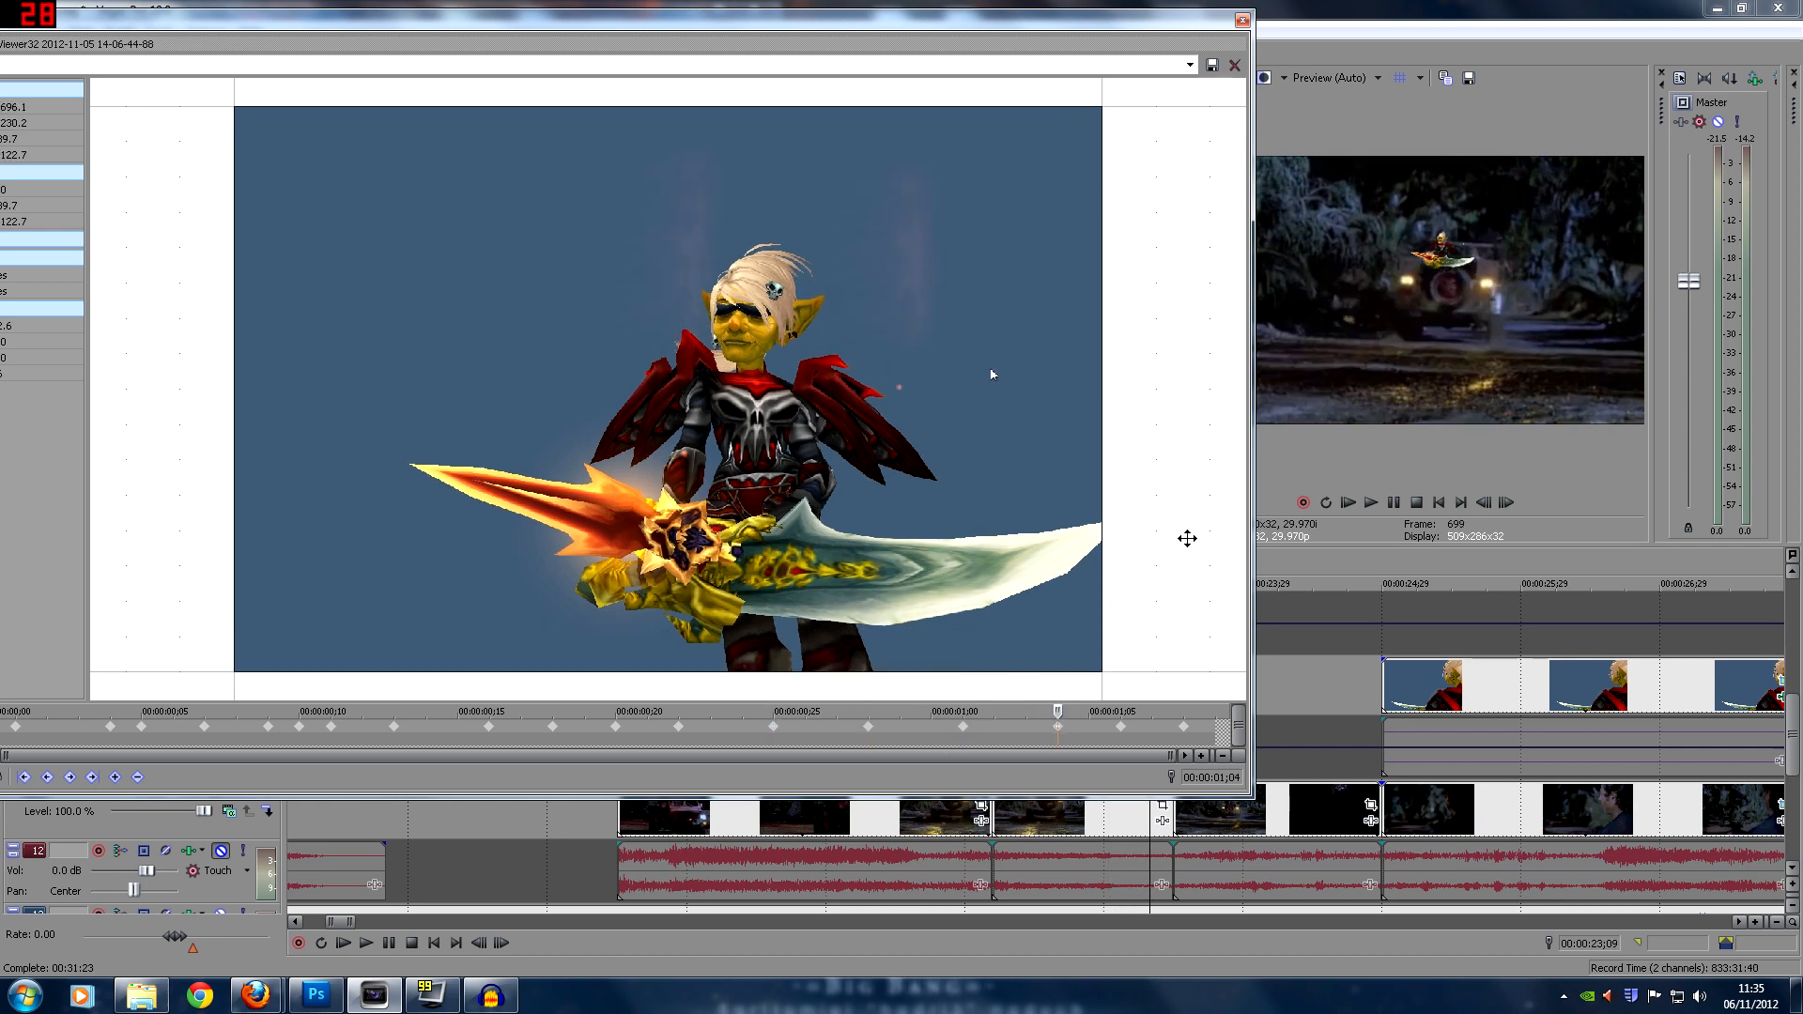
left_click(1122, 730)
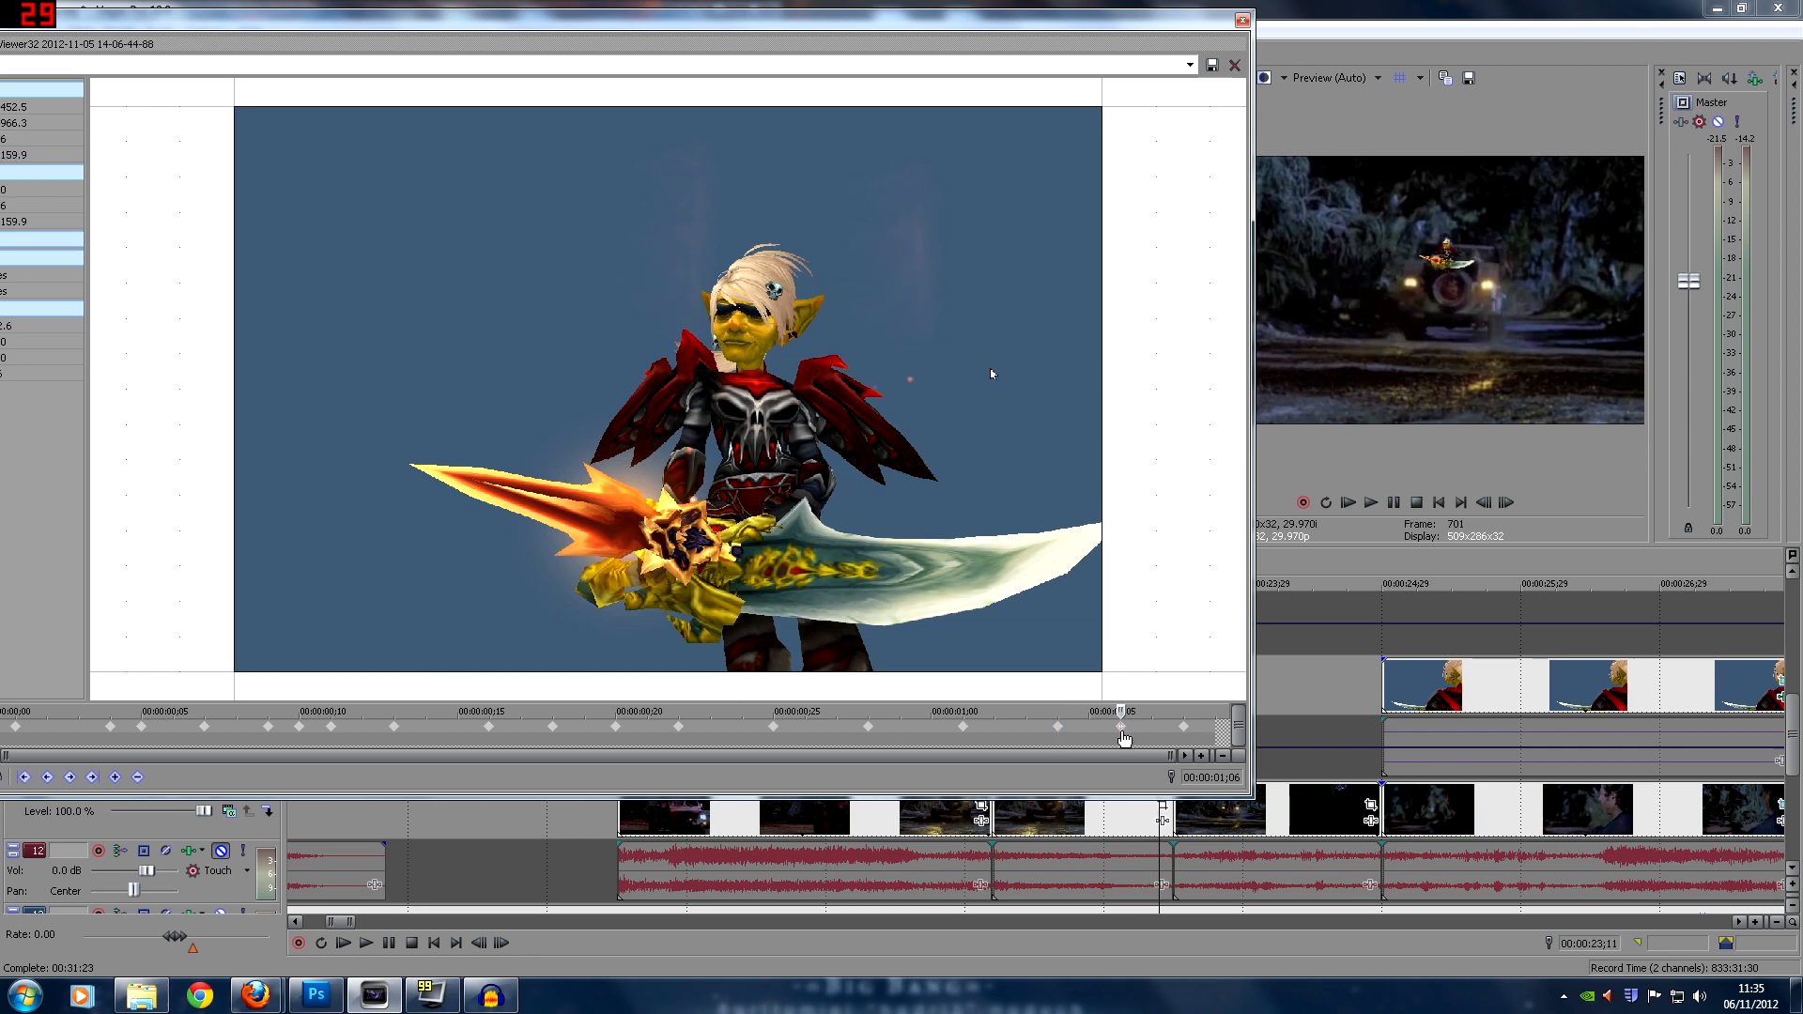
left_click(1243, 19)
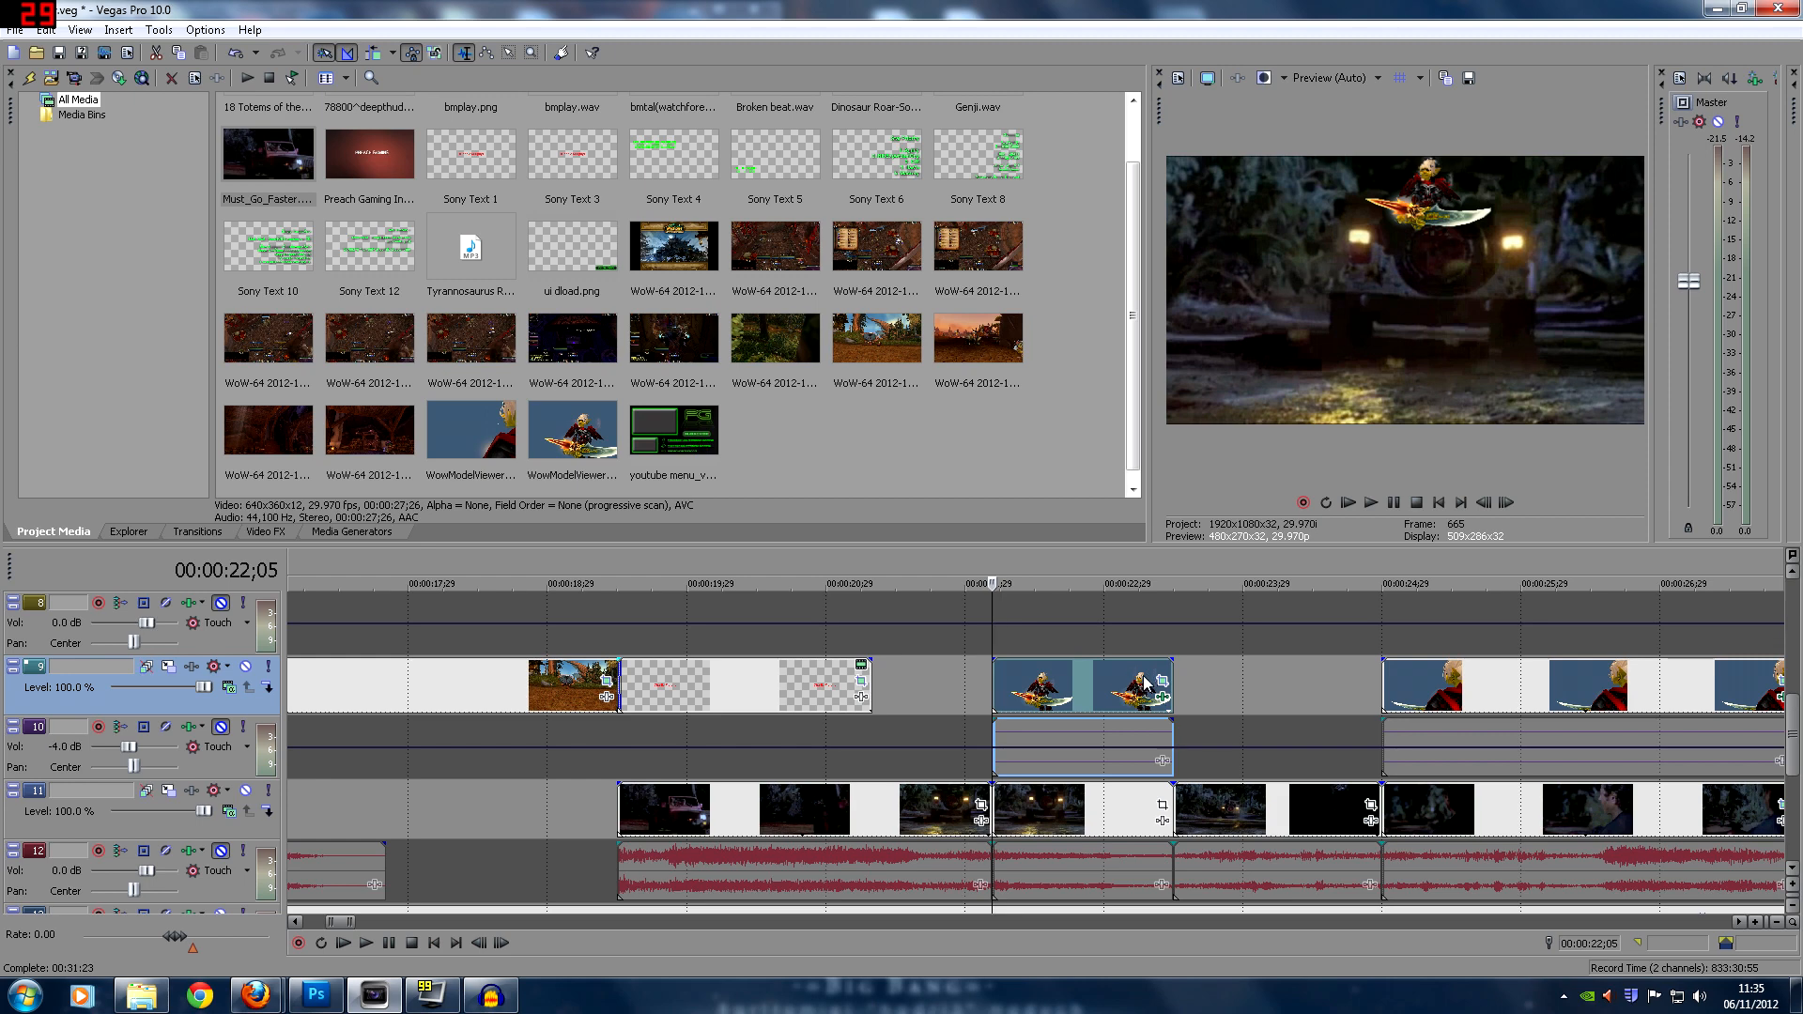
Compare the character on the jeep with the following film shot and the close-up character clip at 00:00:25;19
left_click(1080, 700)
left_click(1123, 705)
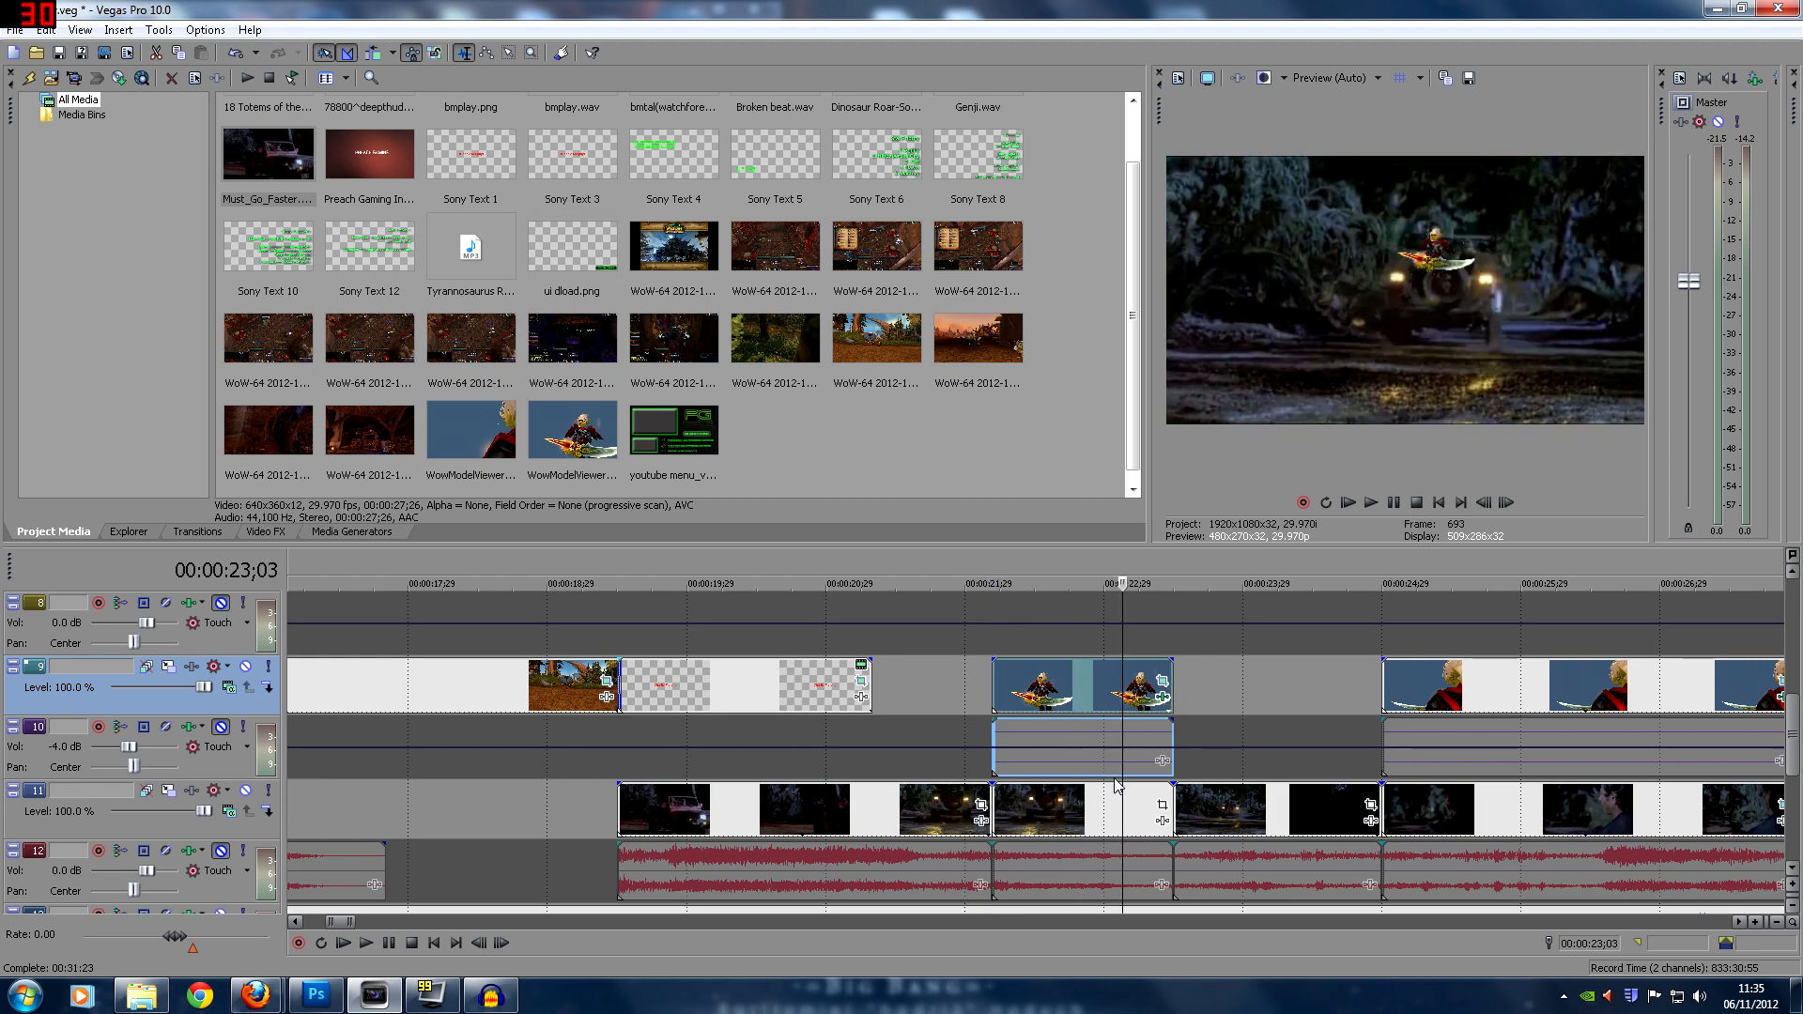
scroll(1001, 870, "down", 3)
left_click(1080, 817)
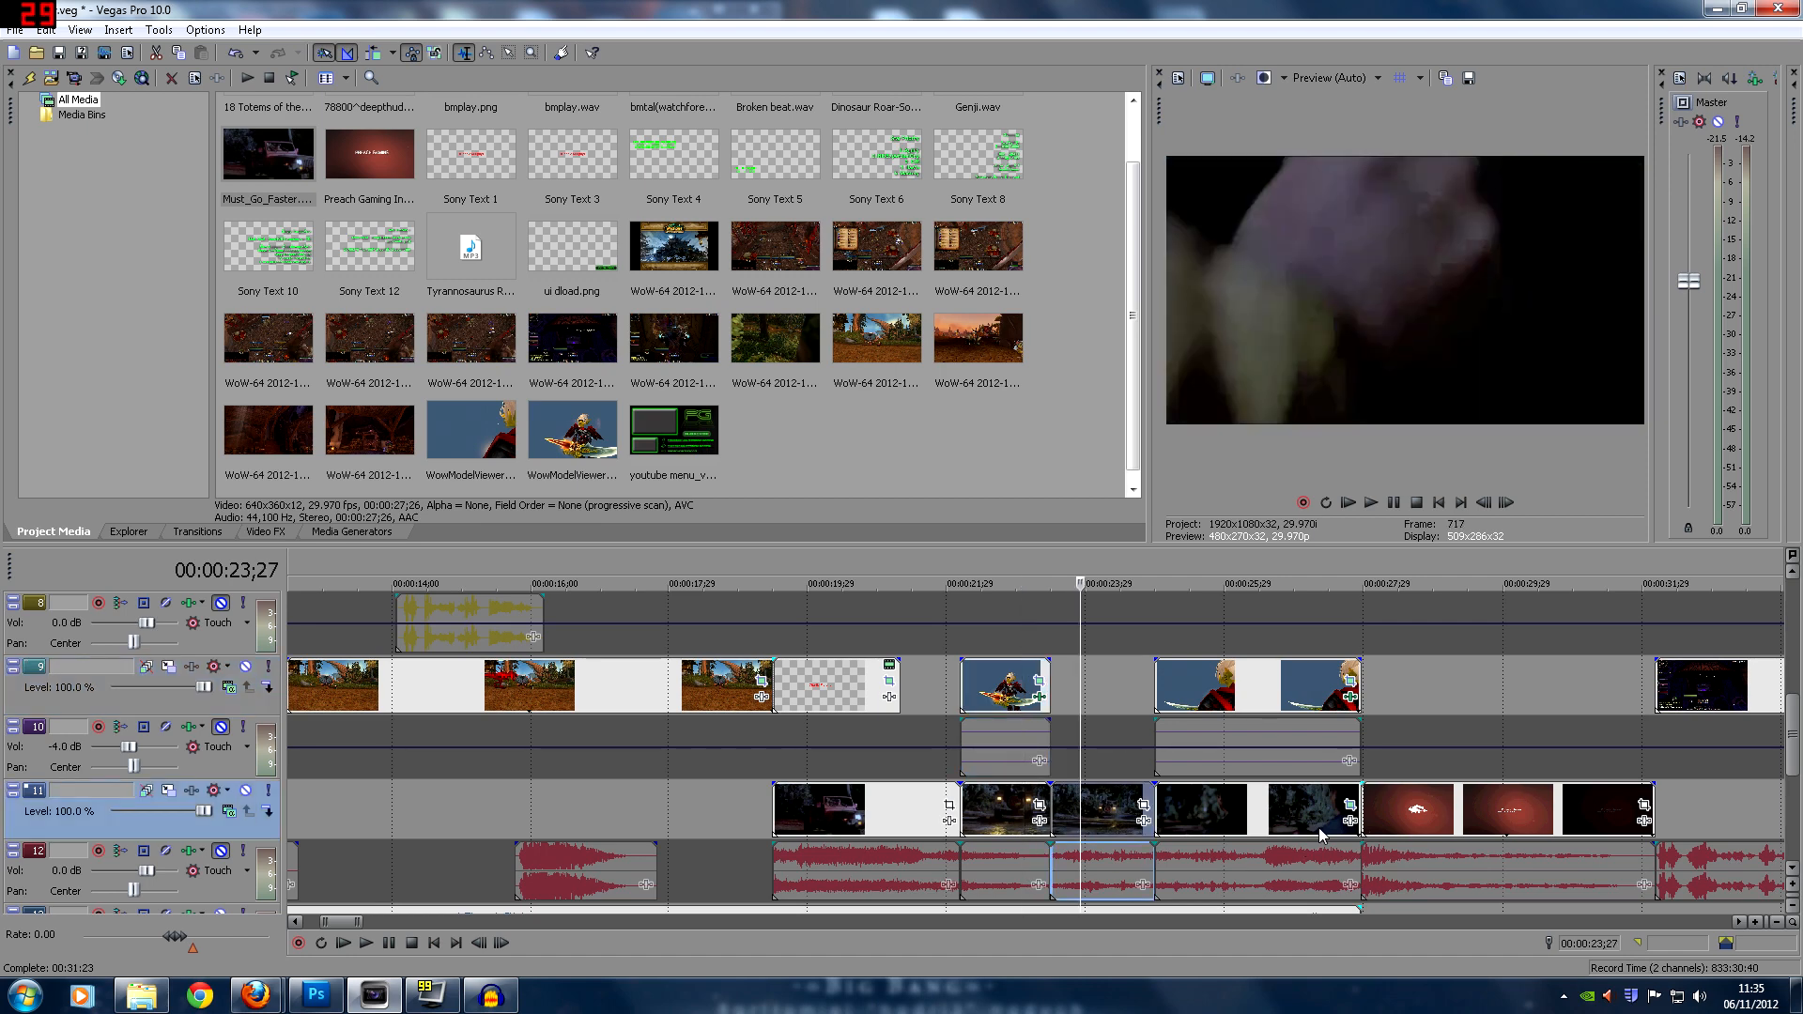
scroll(1080, 817, "up", 3)
left_click(1085, 825)
scroll(1136, 892, "down", 2)
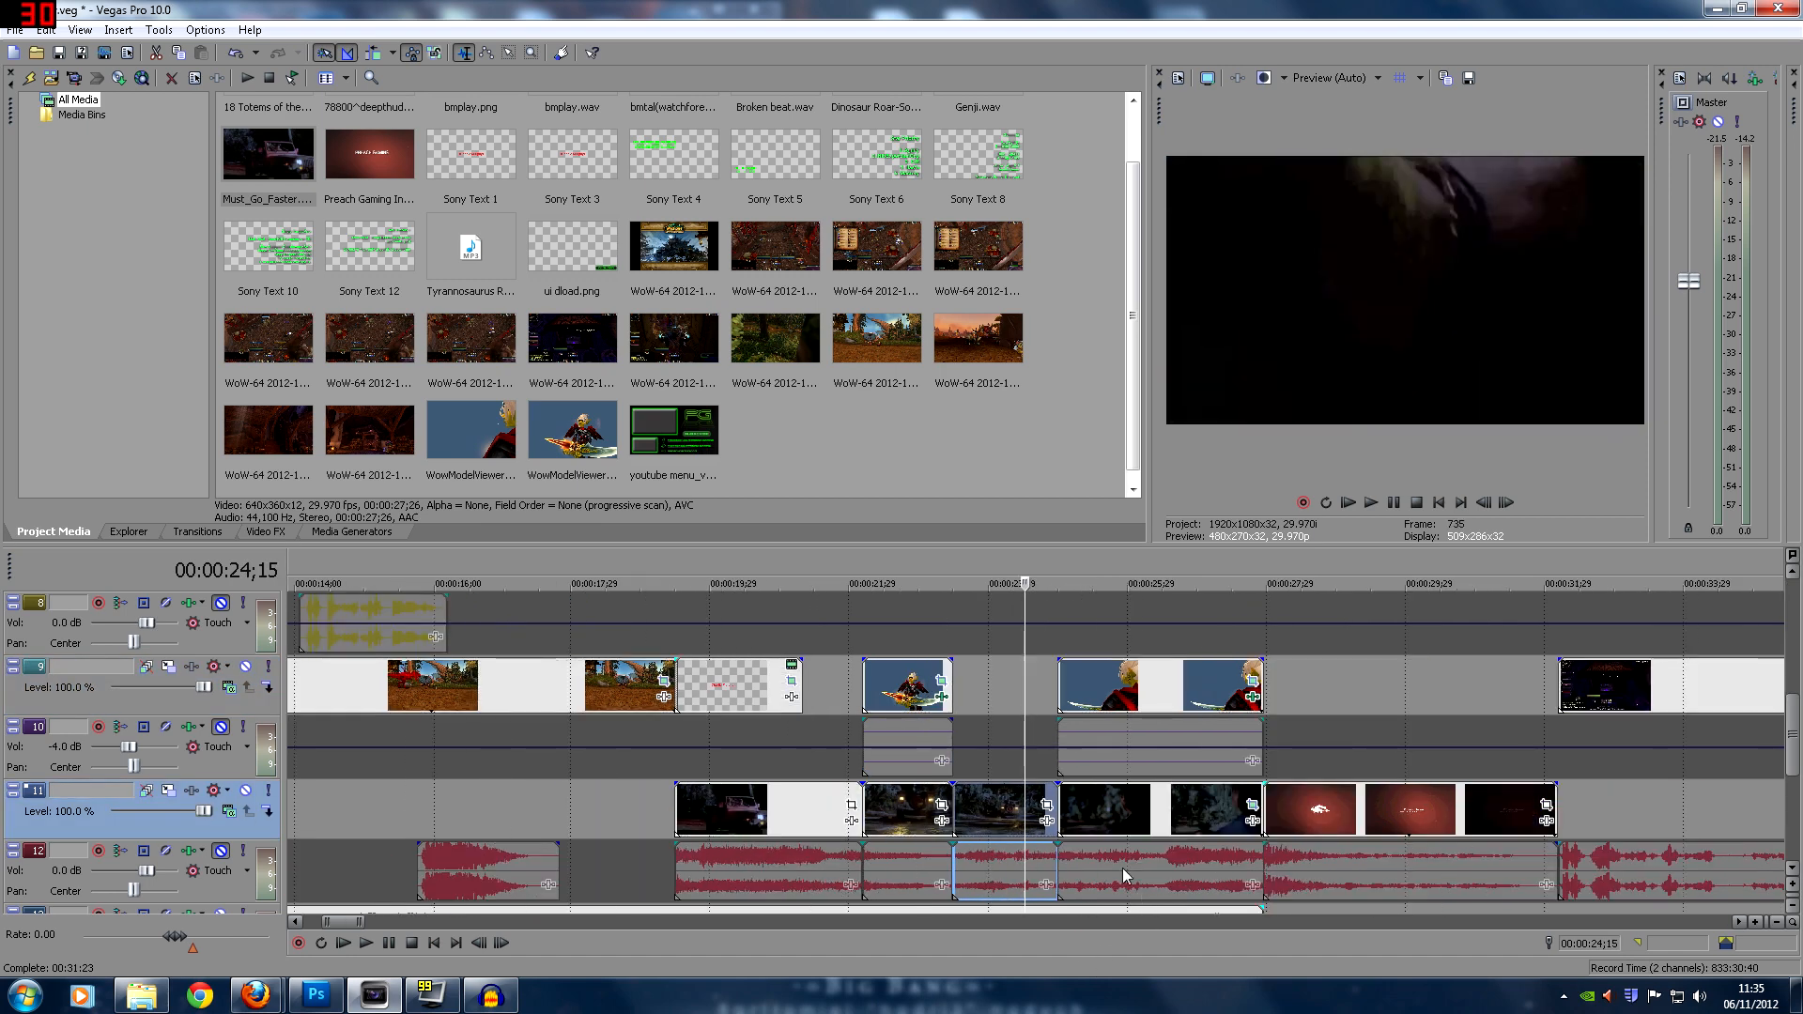
left_click(1104, 702)
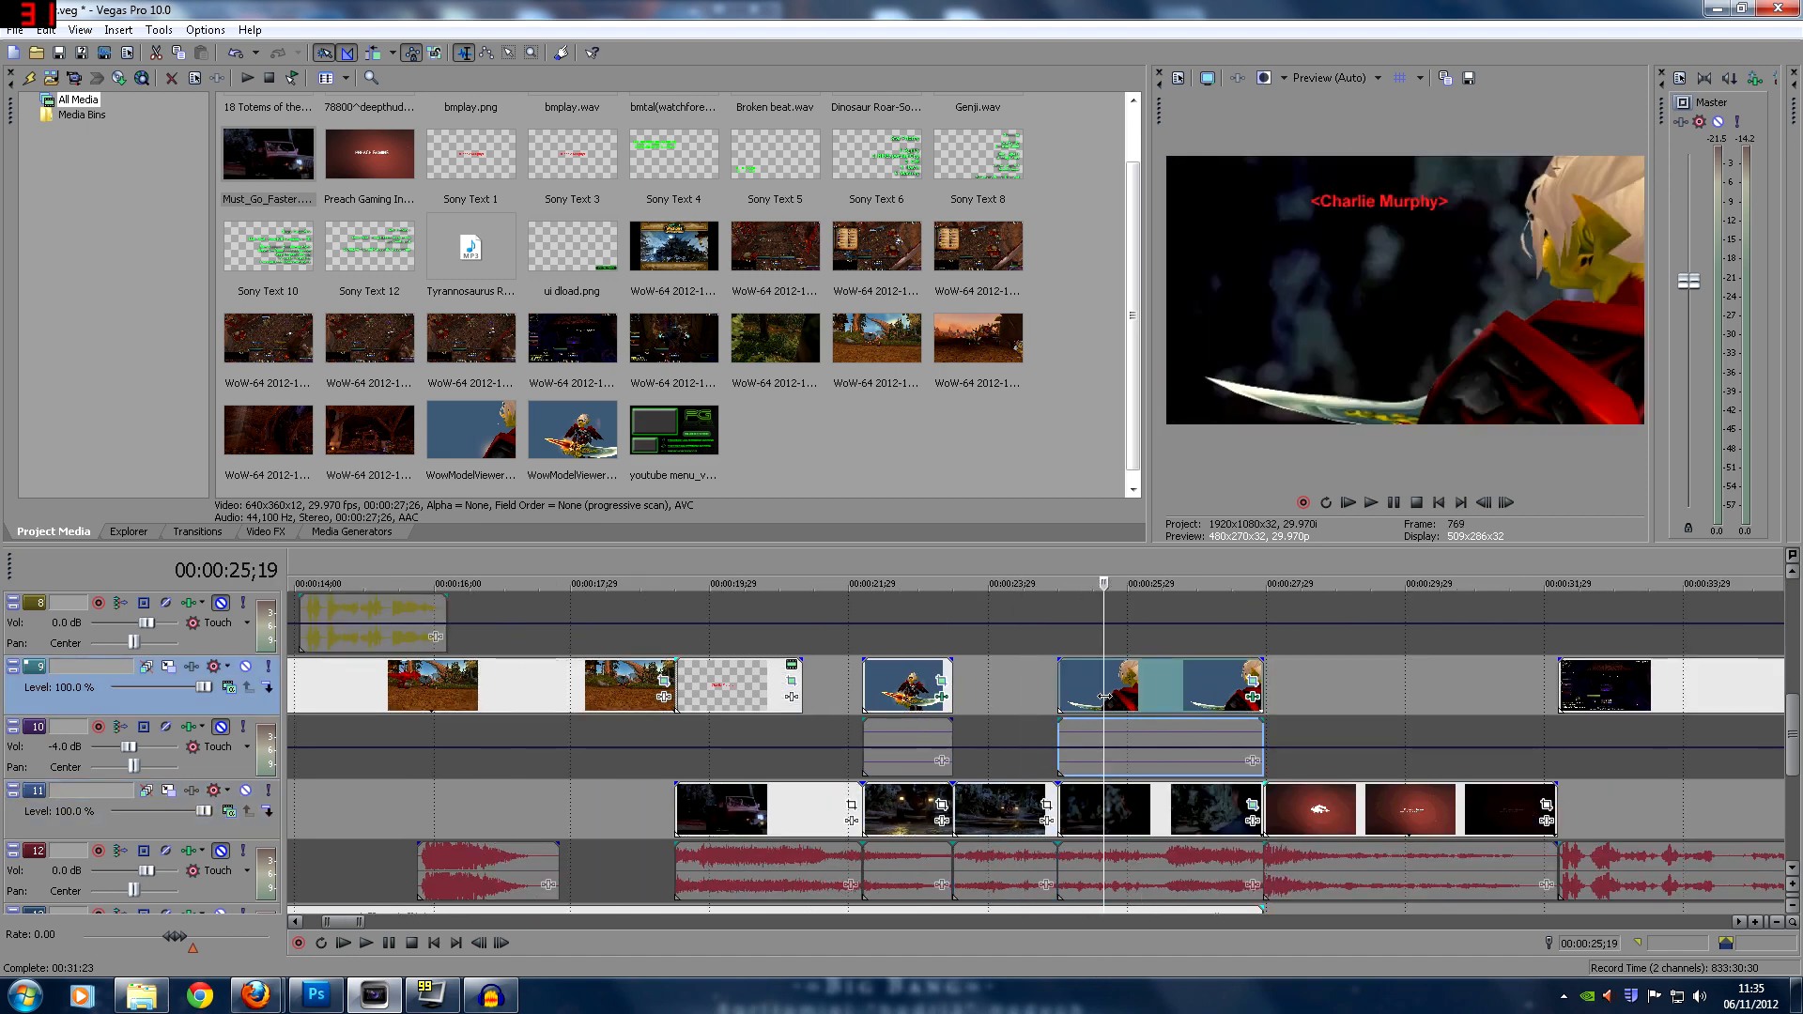
Compare the character on the jeep at 00:00:22;23 with the close-up character clip at several frames between 00:00:26;02 and 00:00:27;24
left_click(904, 683)
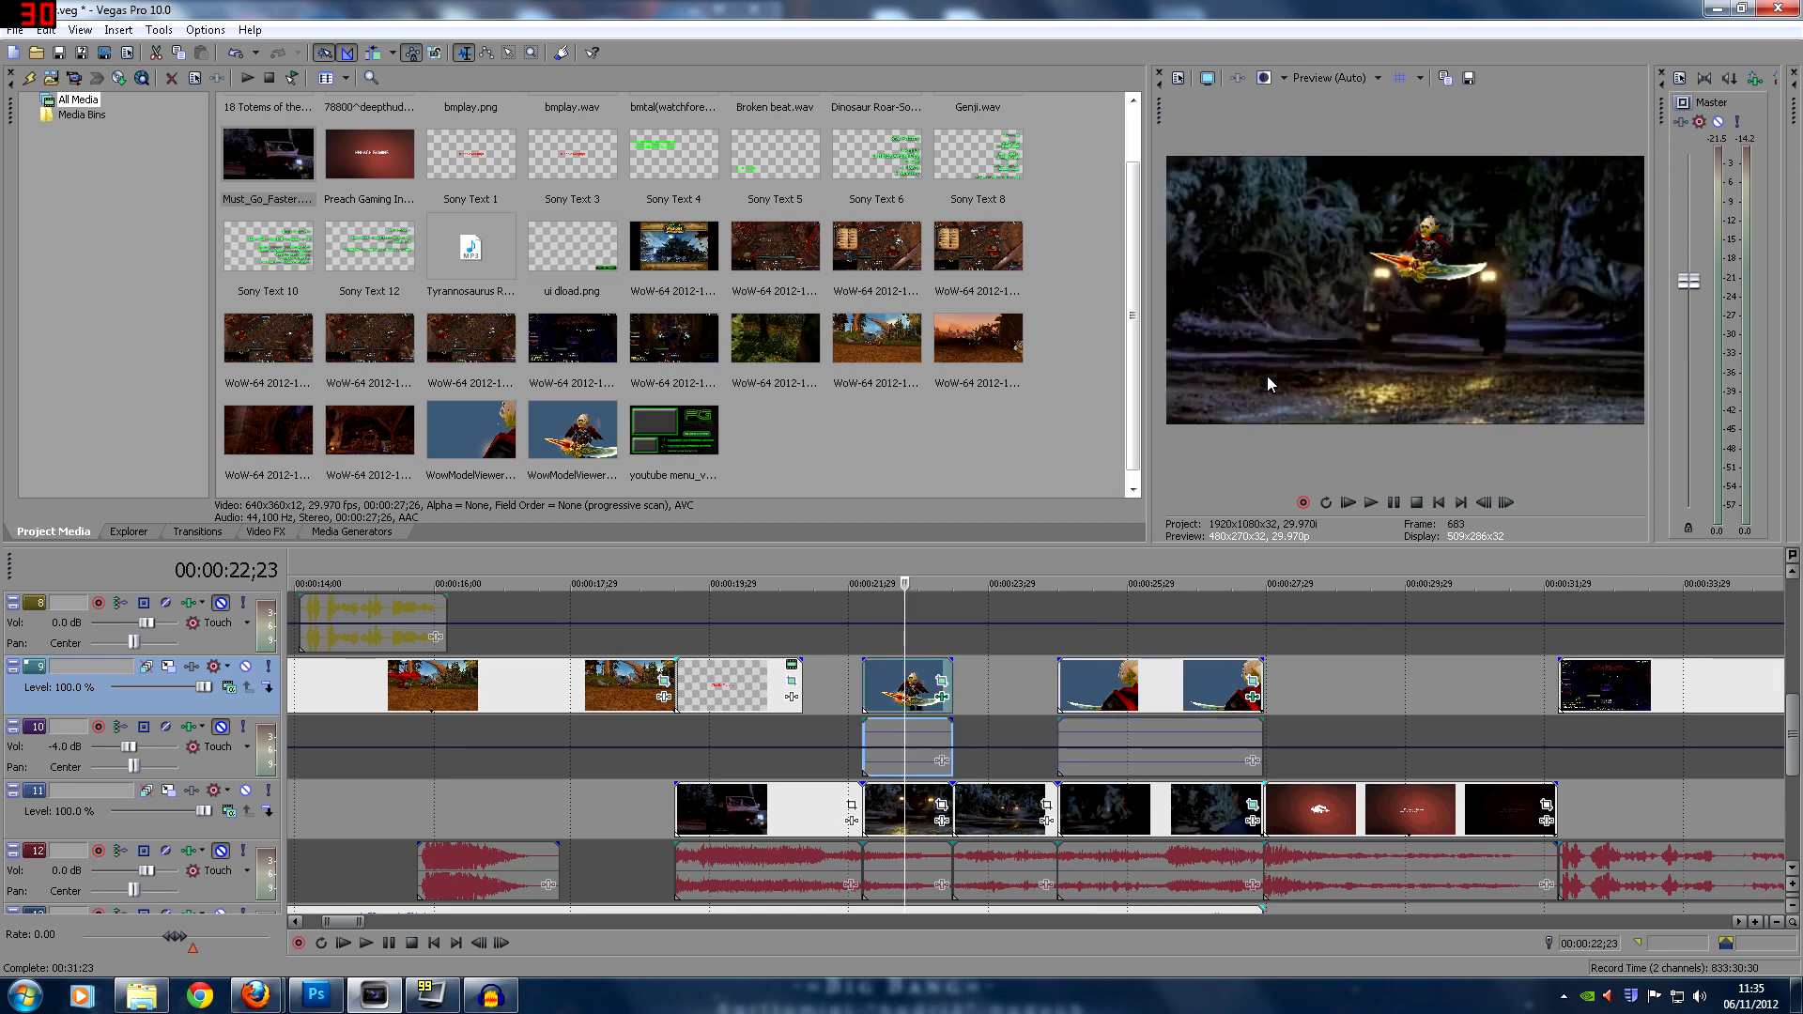
left_click(1185, 692)
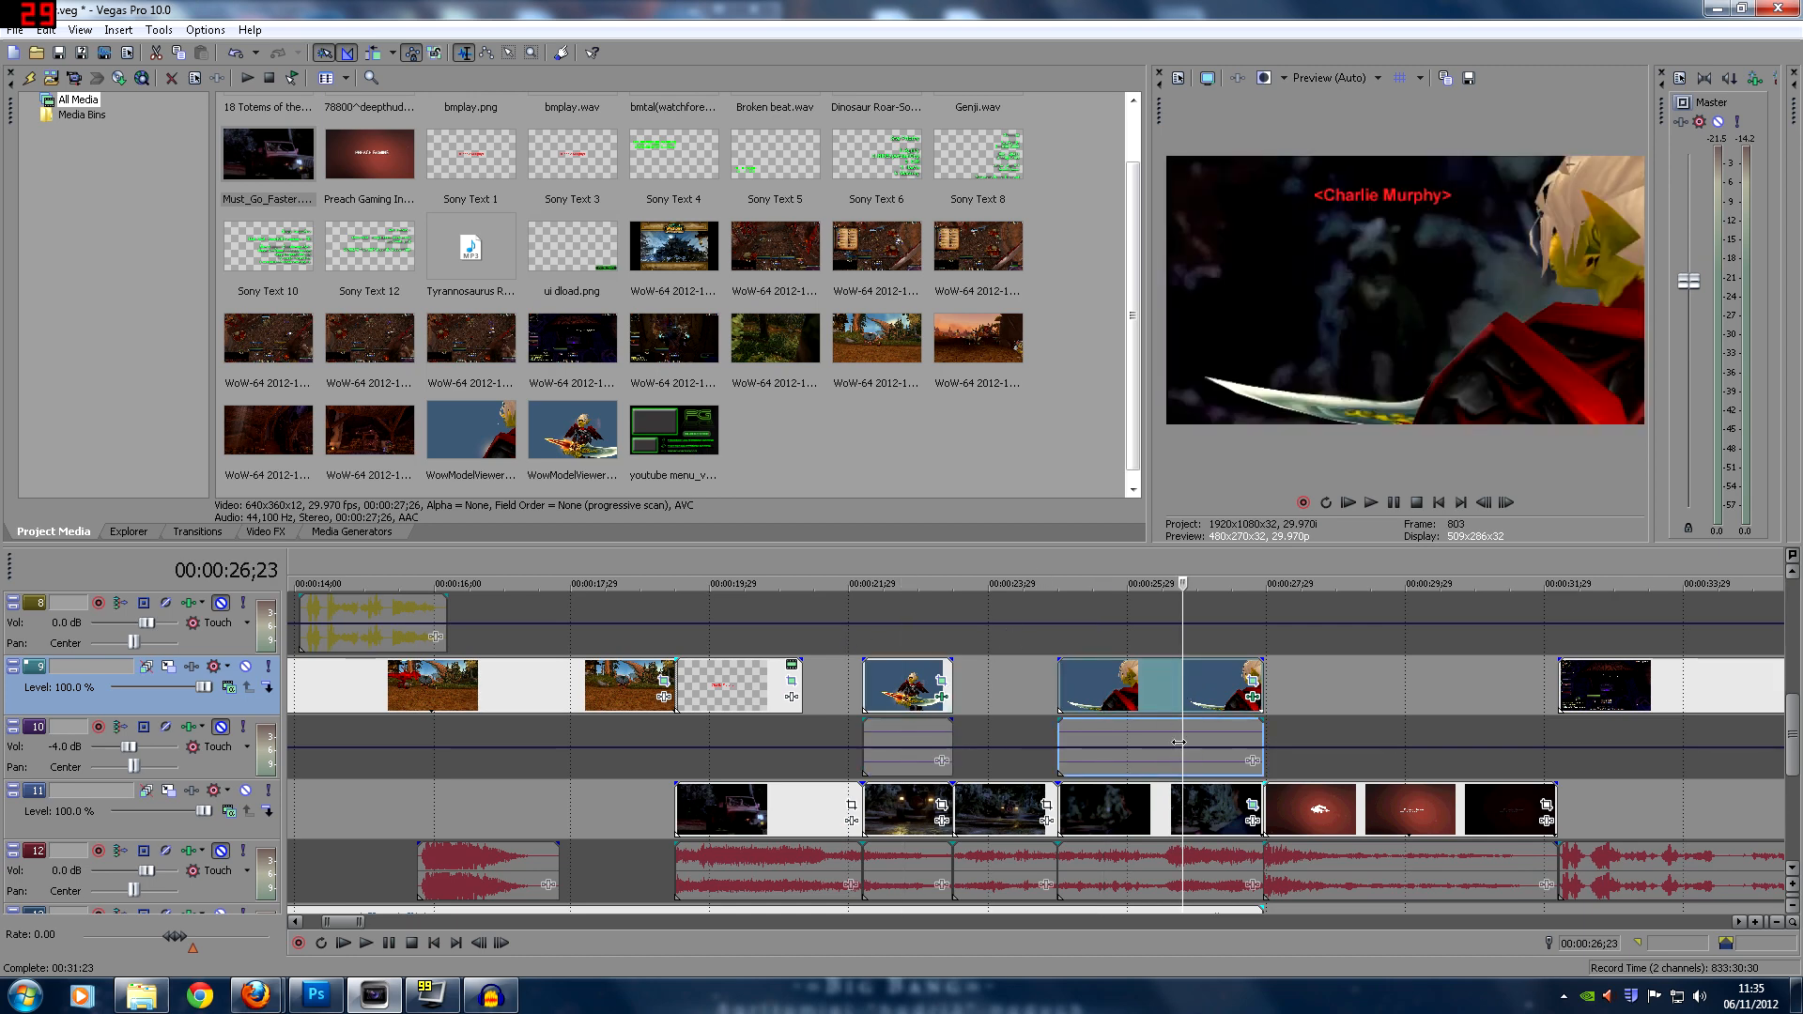
left_click(1210, 691)
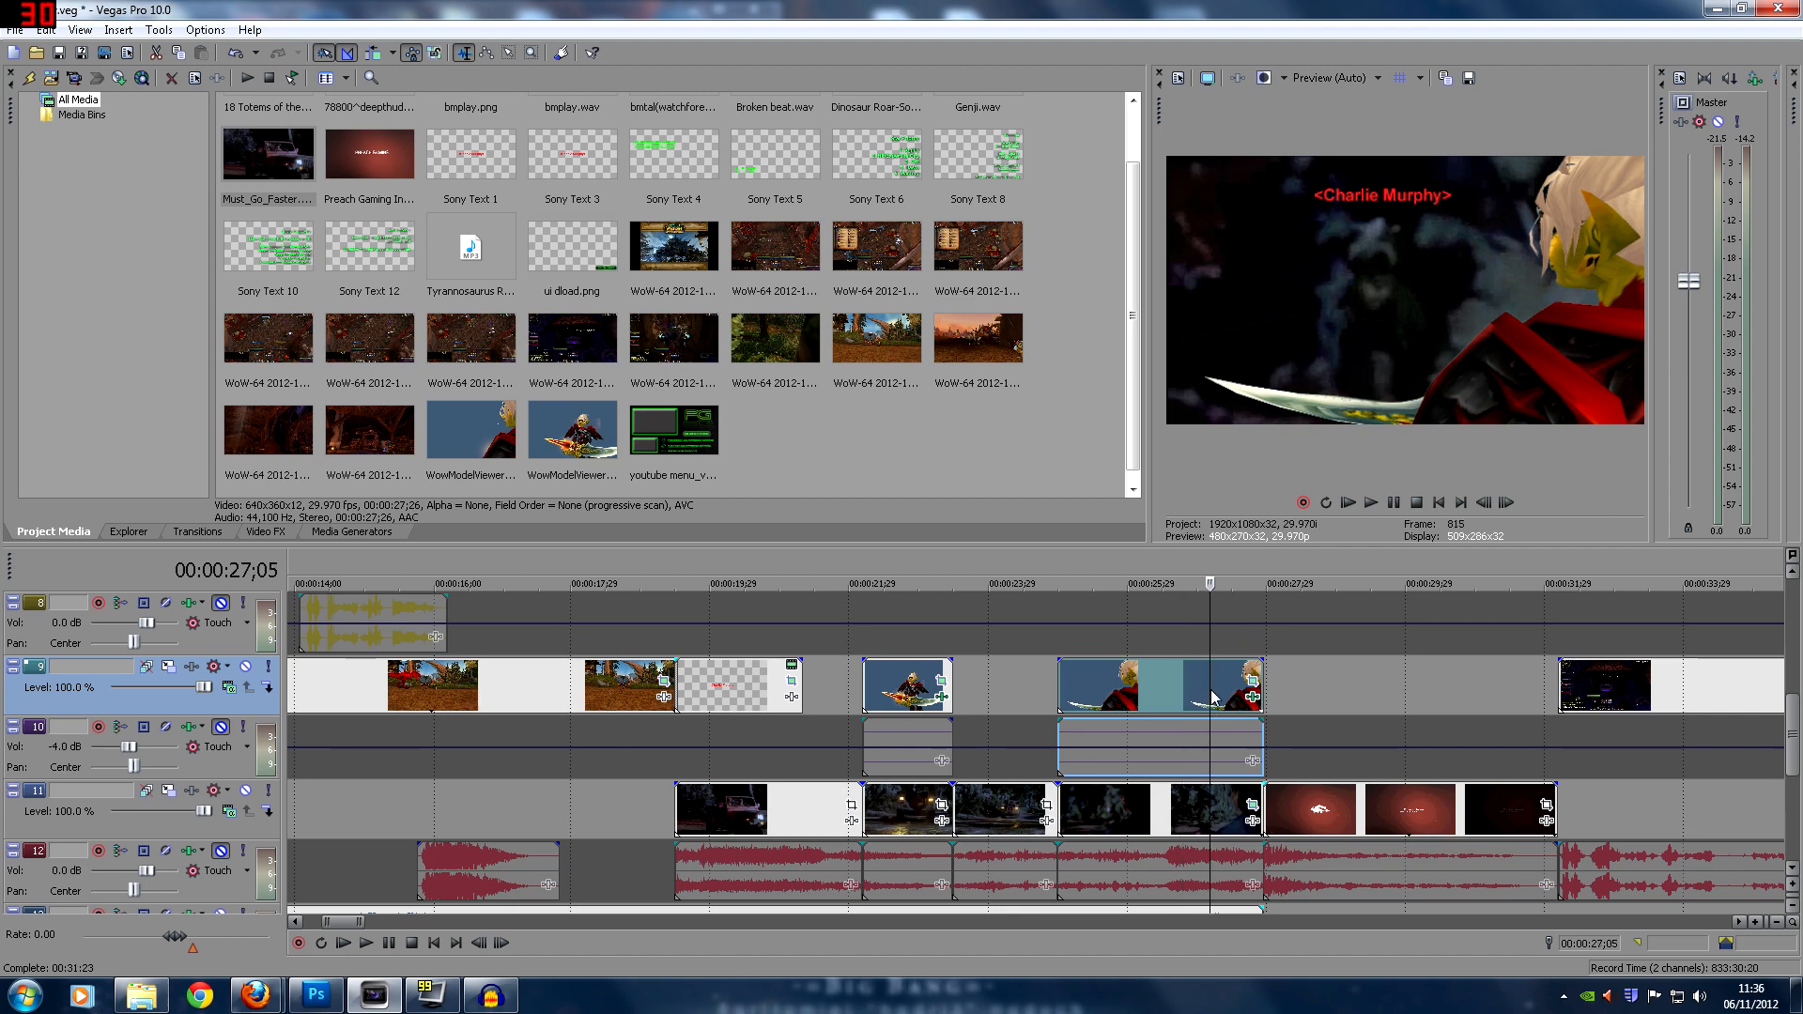
left_click(1233, 680)
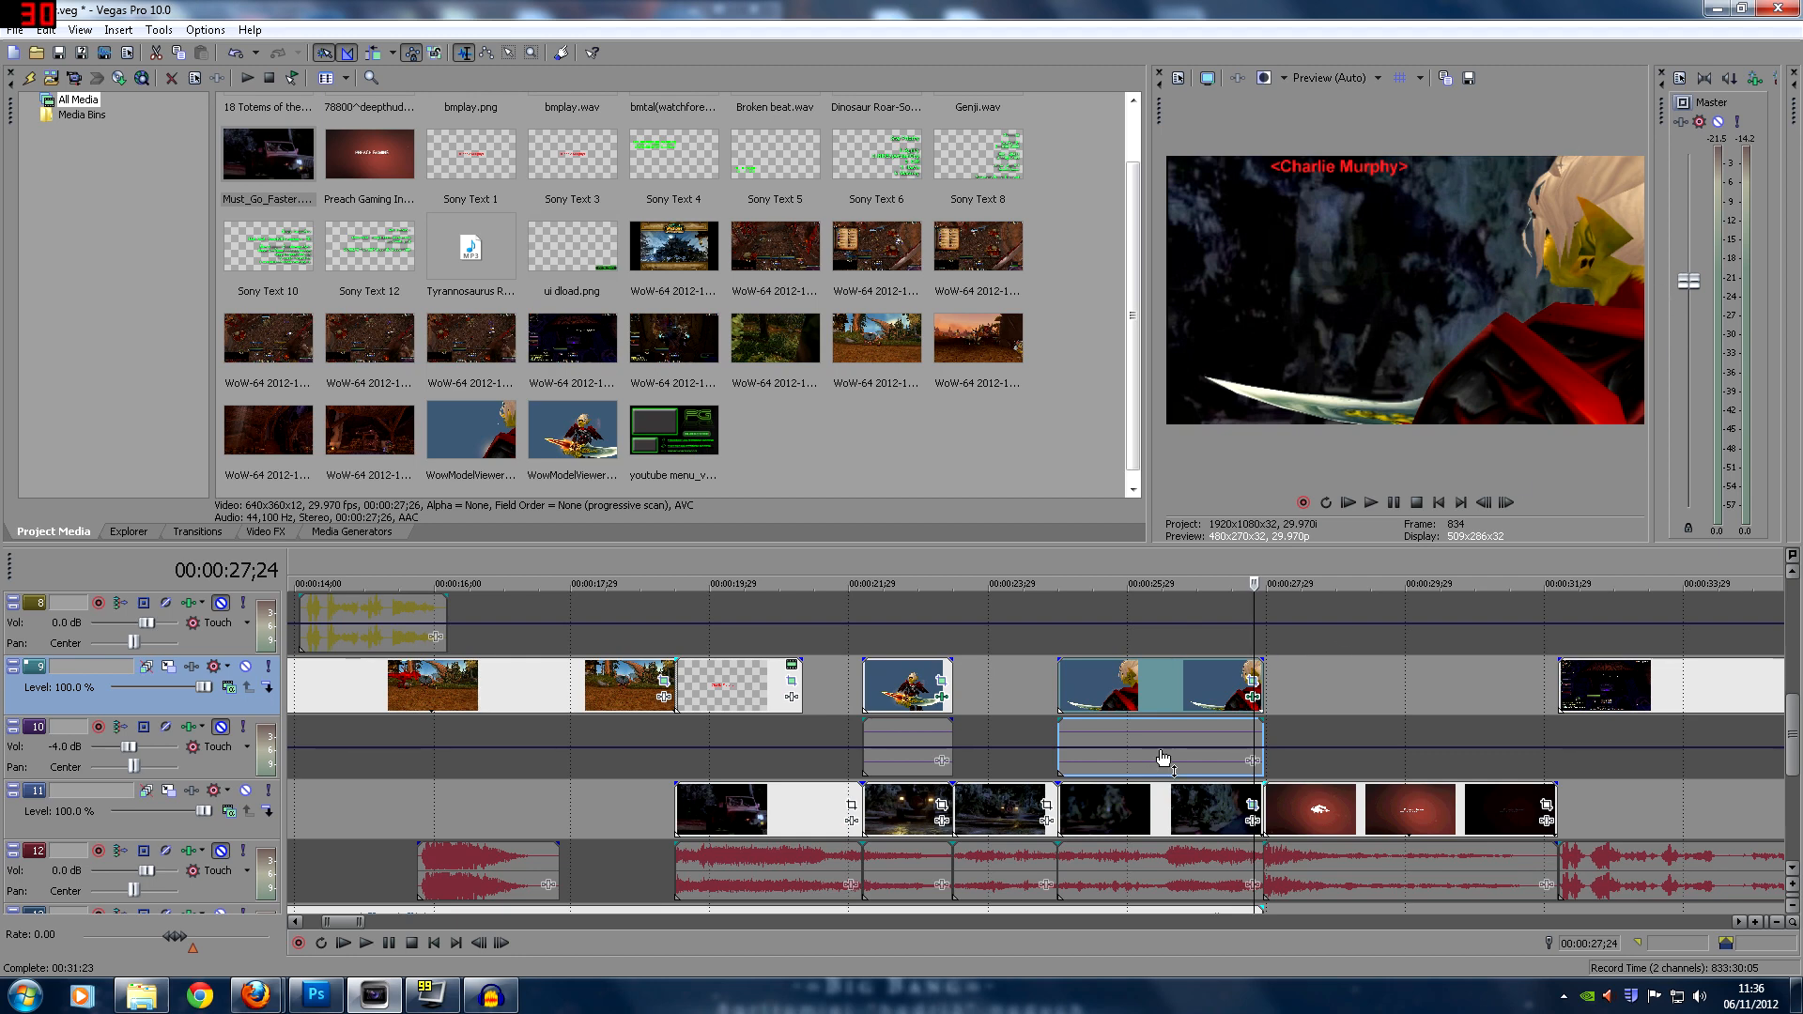
left_click(1134, 706)
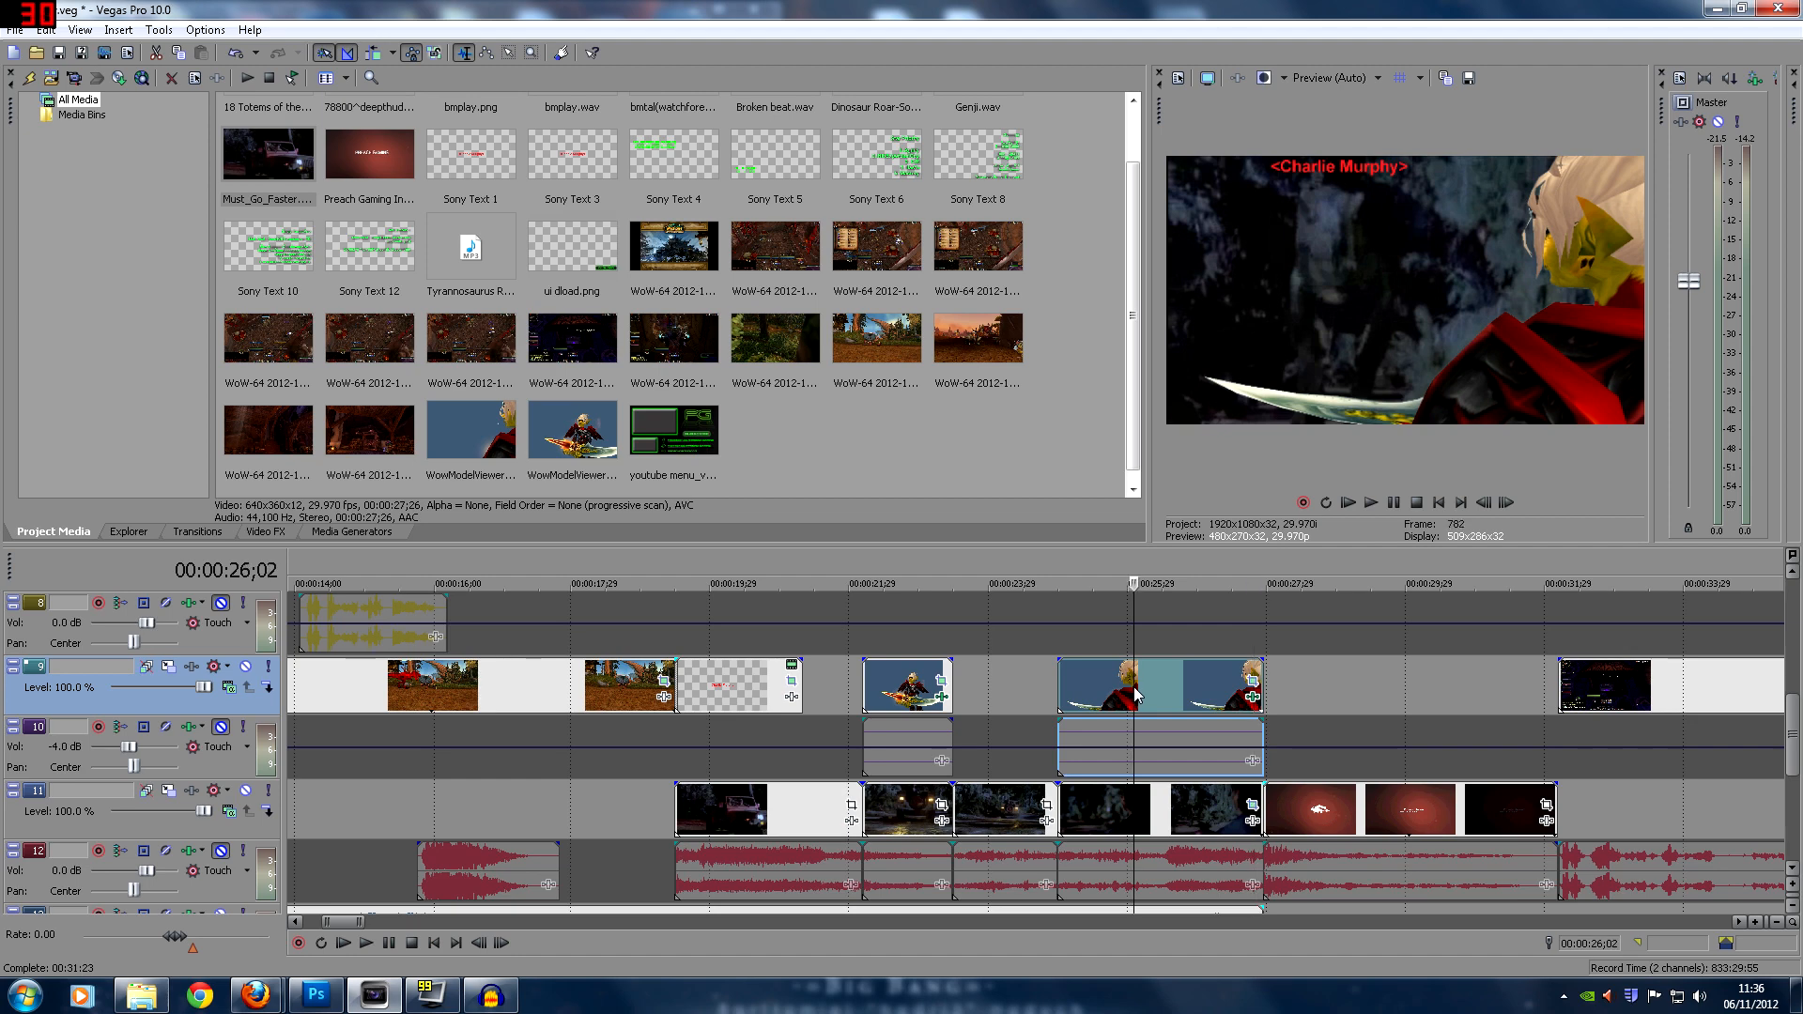
Examine the close-up character clip's Event Pan/Crop settings, close them, and check the clip at 00:00:26;08 and 00:00:25;22
left_click(1251, 683)
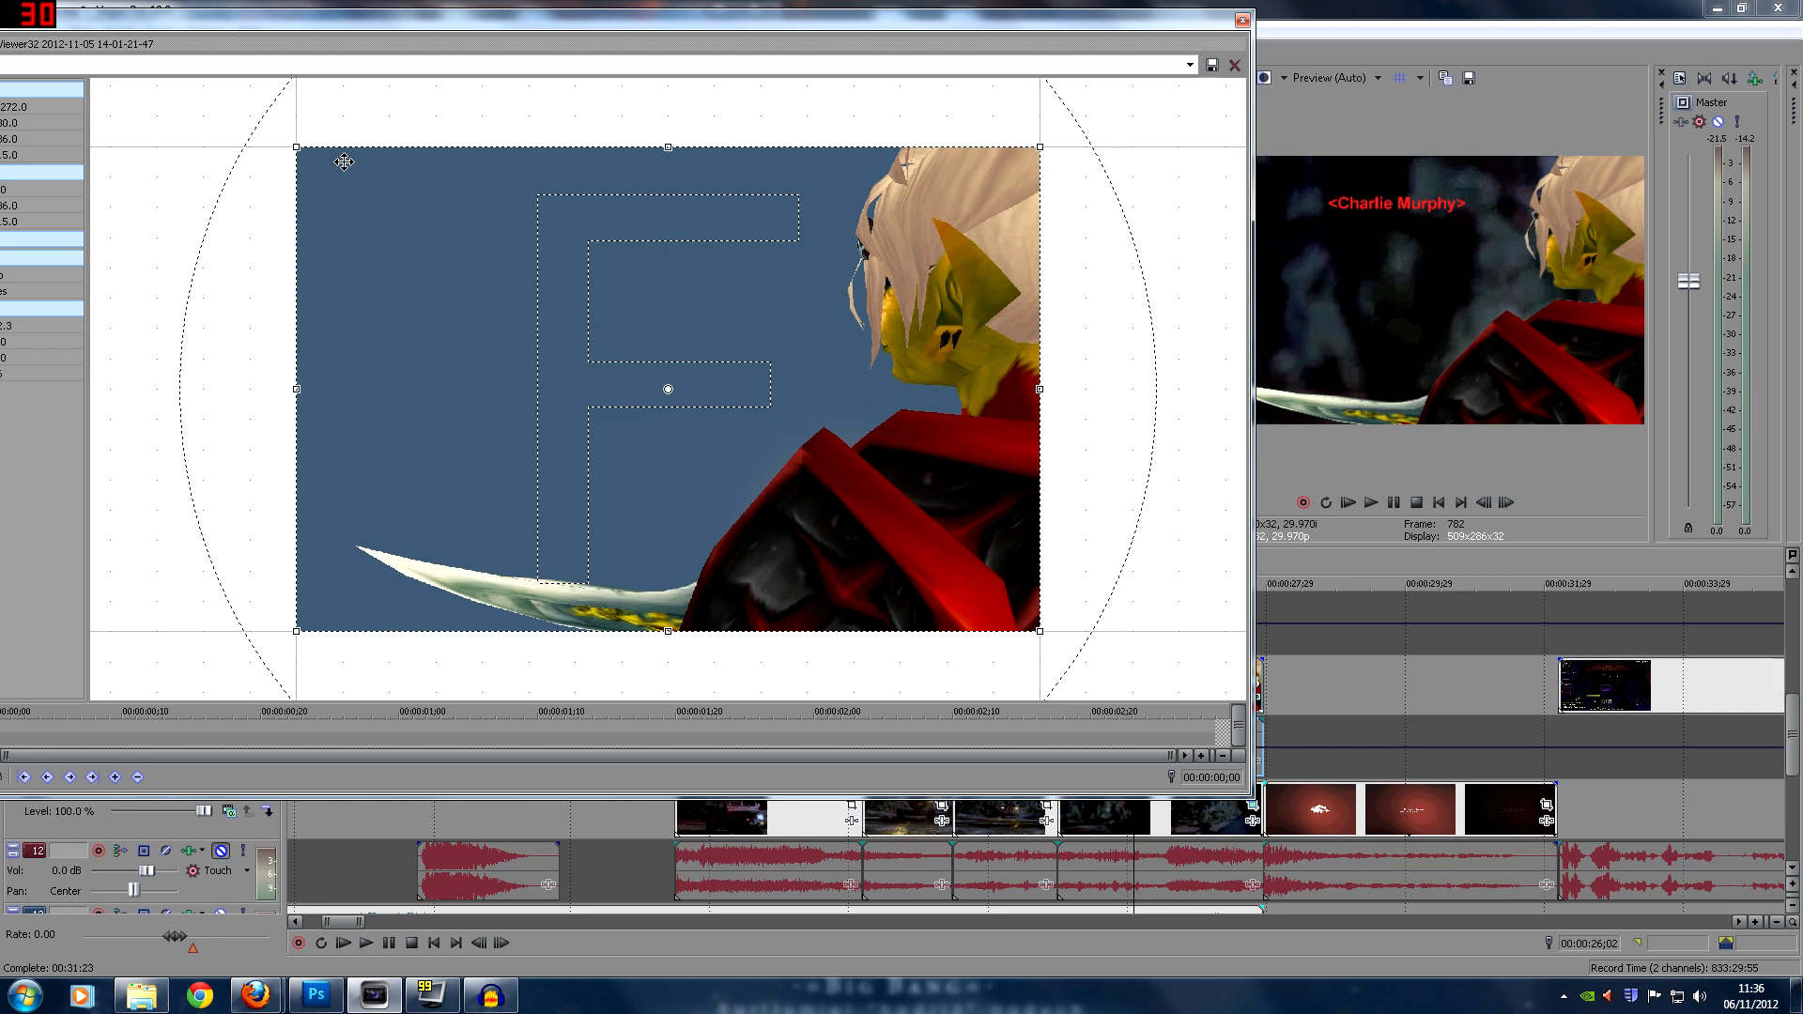
left_click(1242, 21)
left_click(1148, 704)
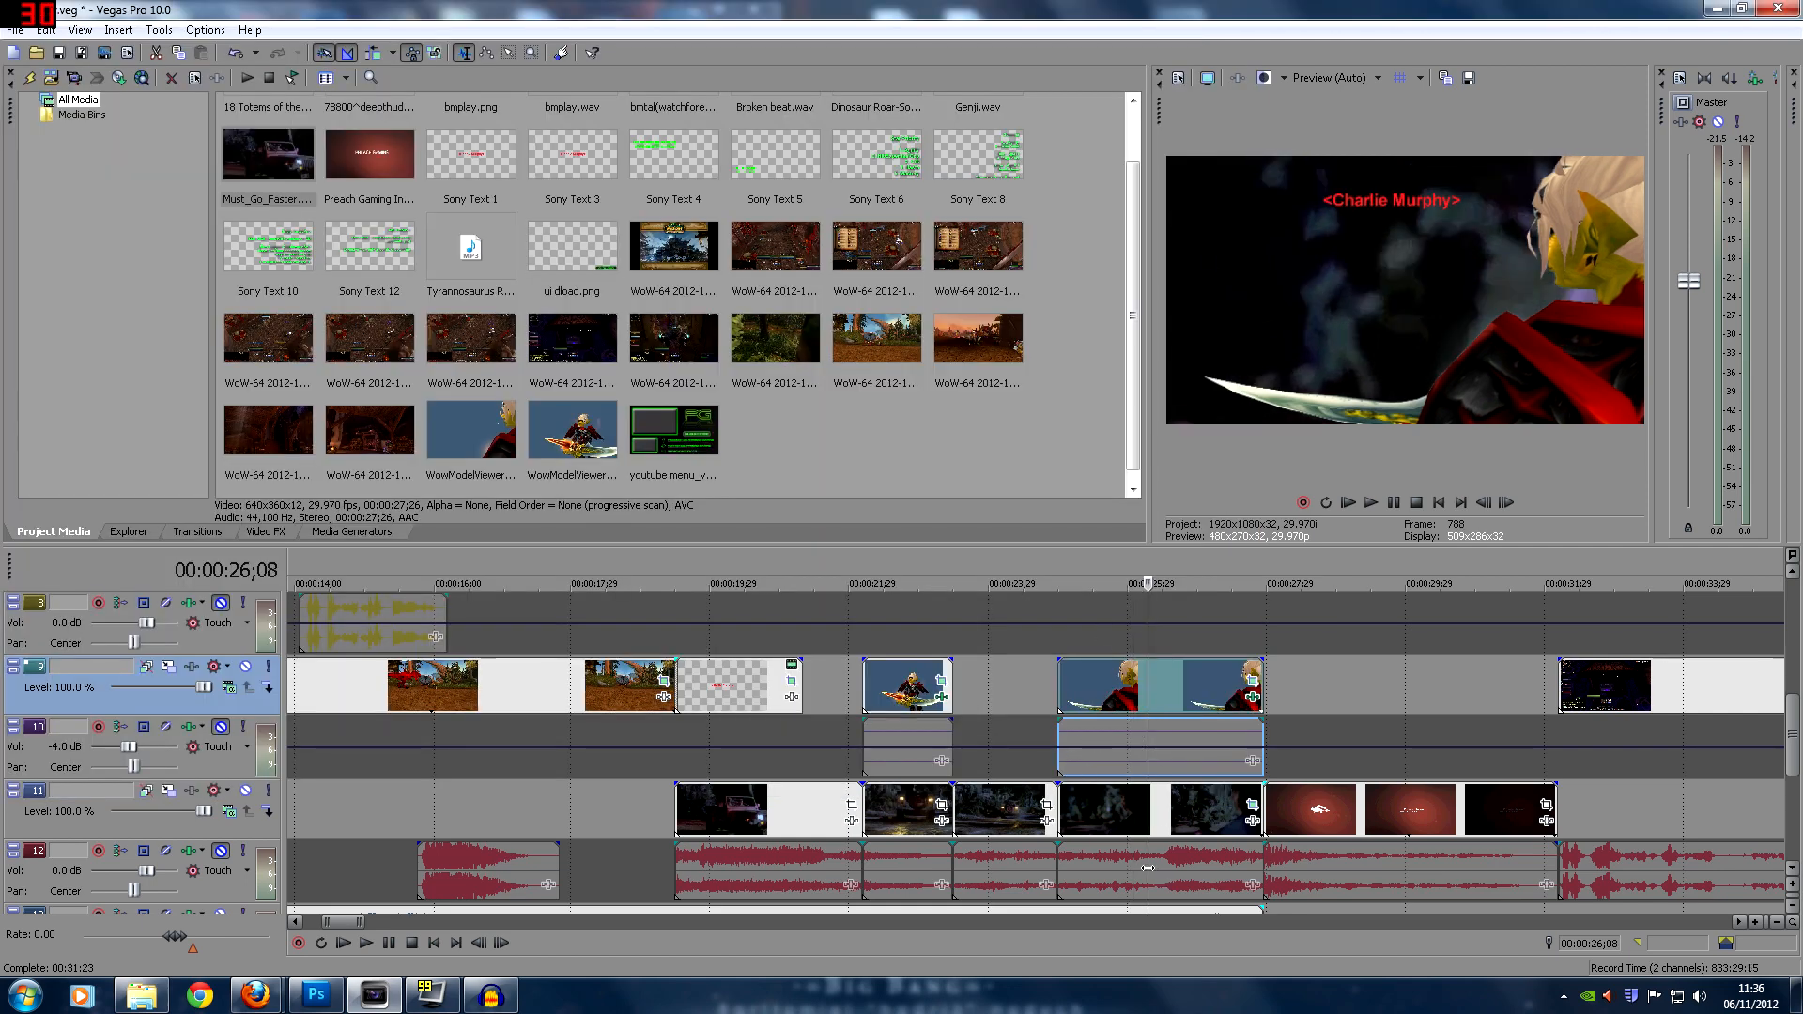
left_click(1109, 712)
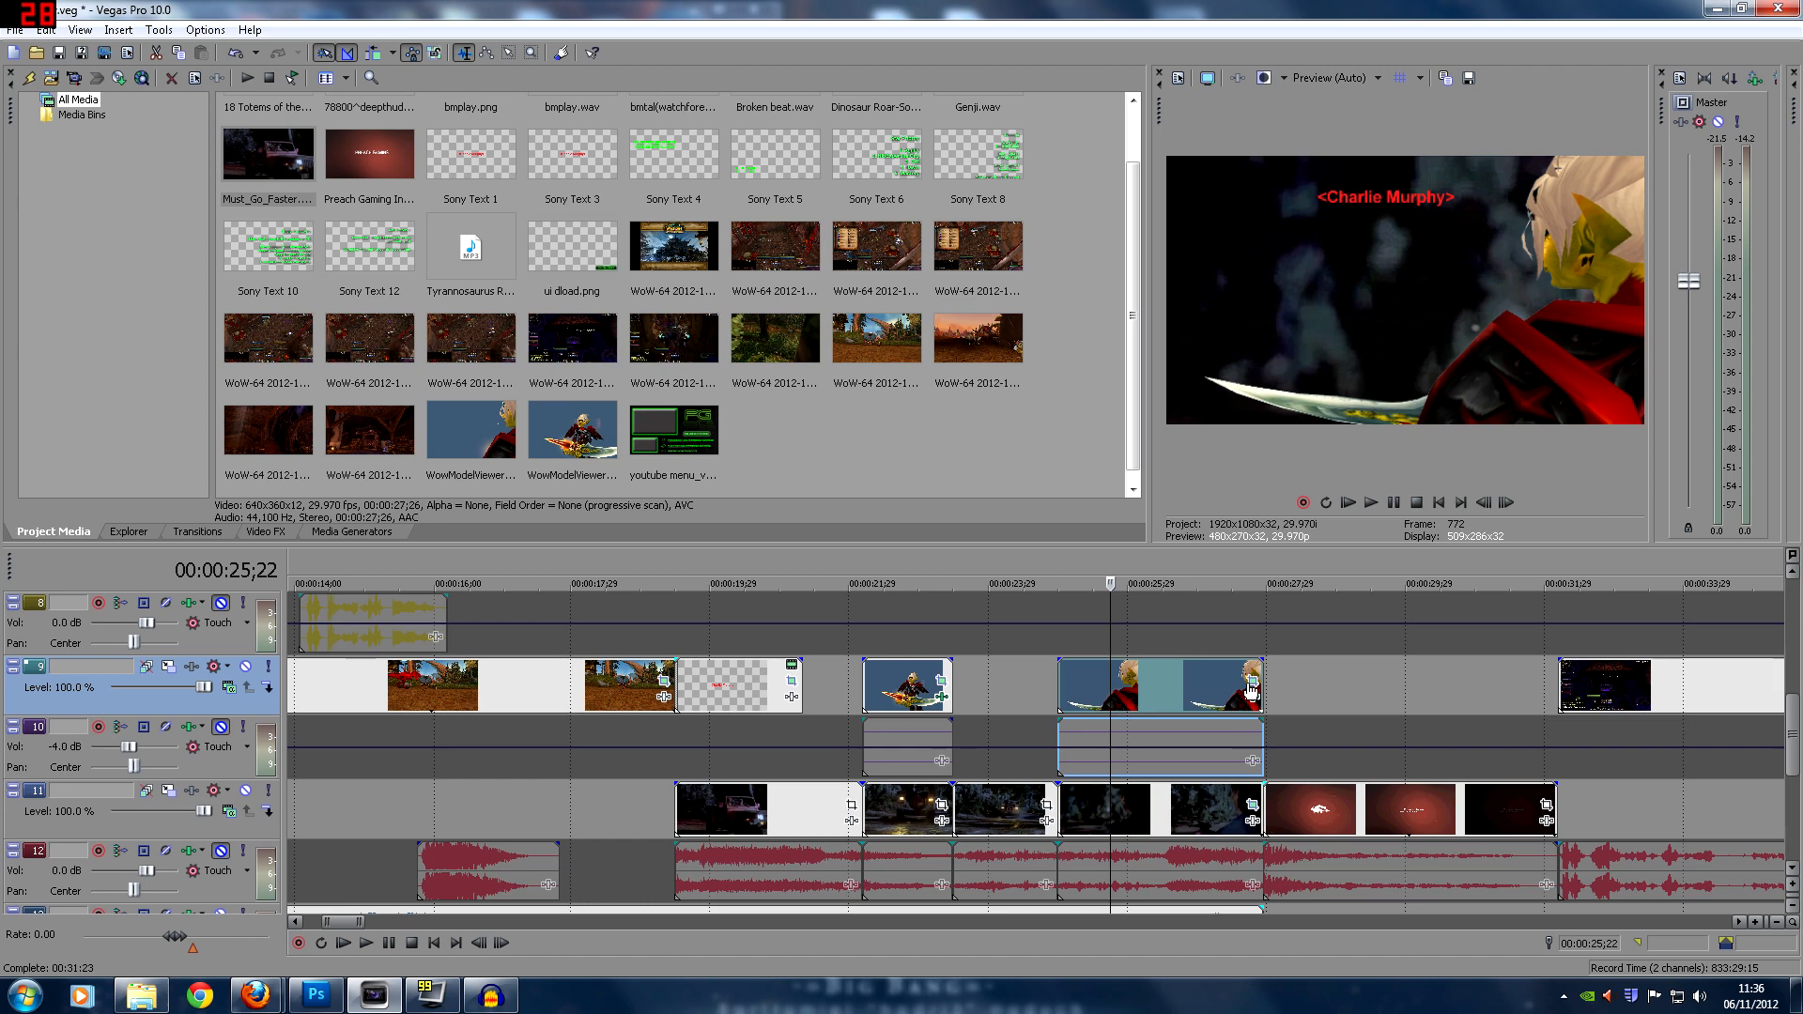
left_click(1251, 684)
left_click(1241, 20)
Compare the close-up clip with its Chroma Keyer on and off and as a mask only, close the effect settings, and view frame 00:00:26;25
left_click(1255, 699)
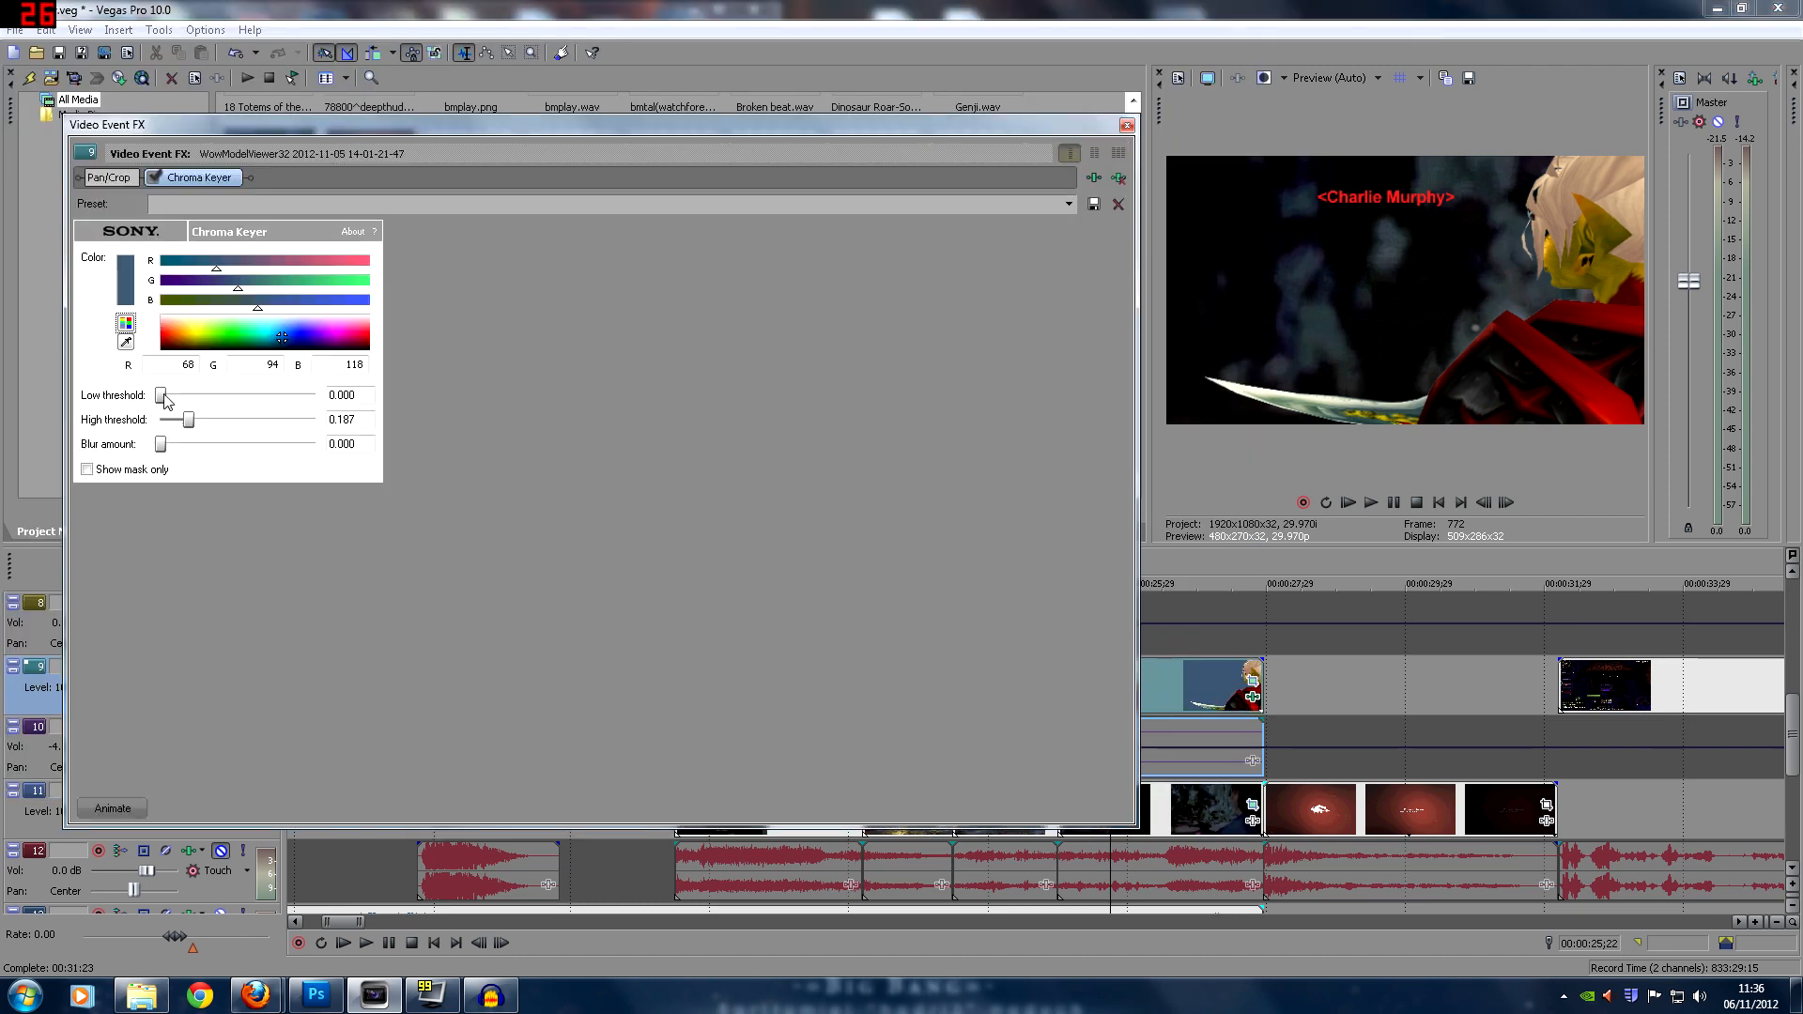
left_click(155, 178)
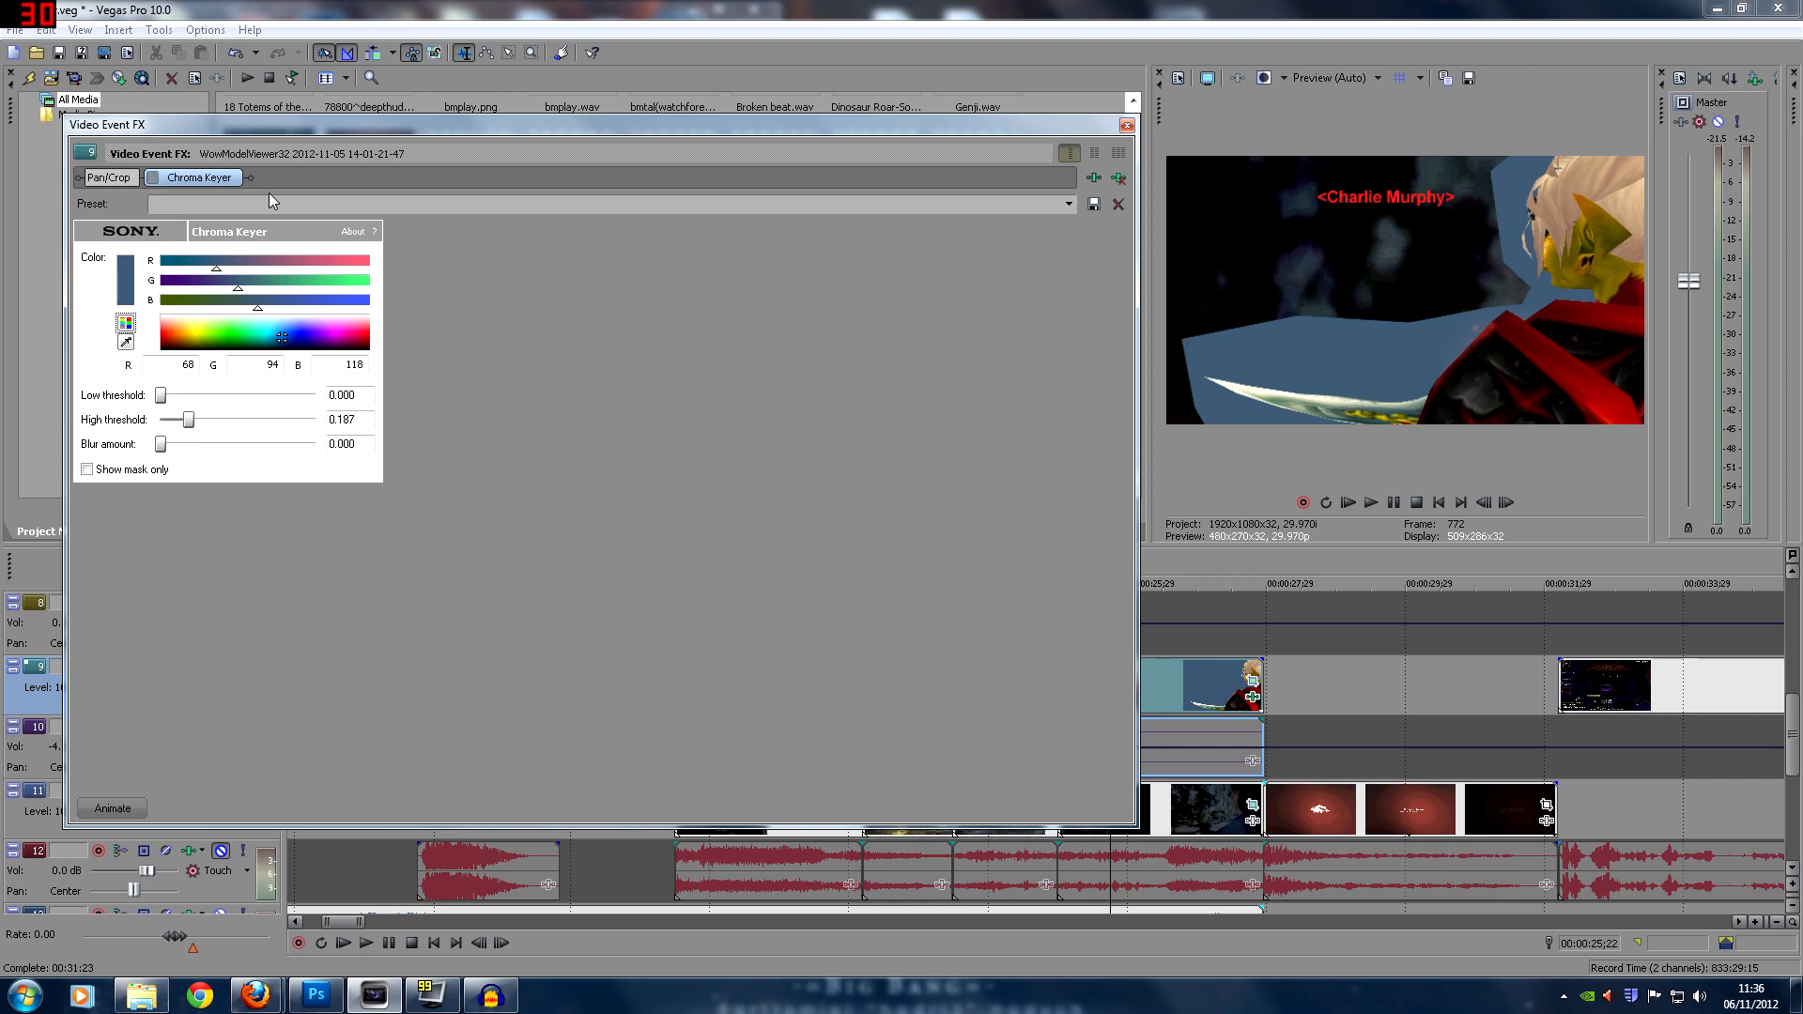
left_click(152, 177)
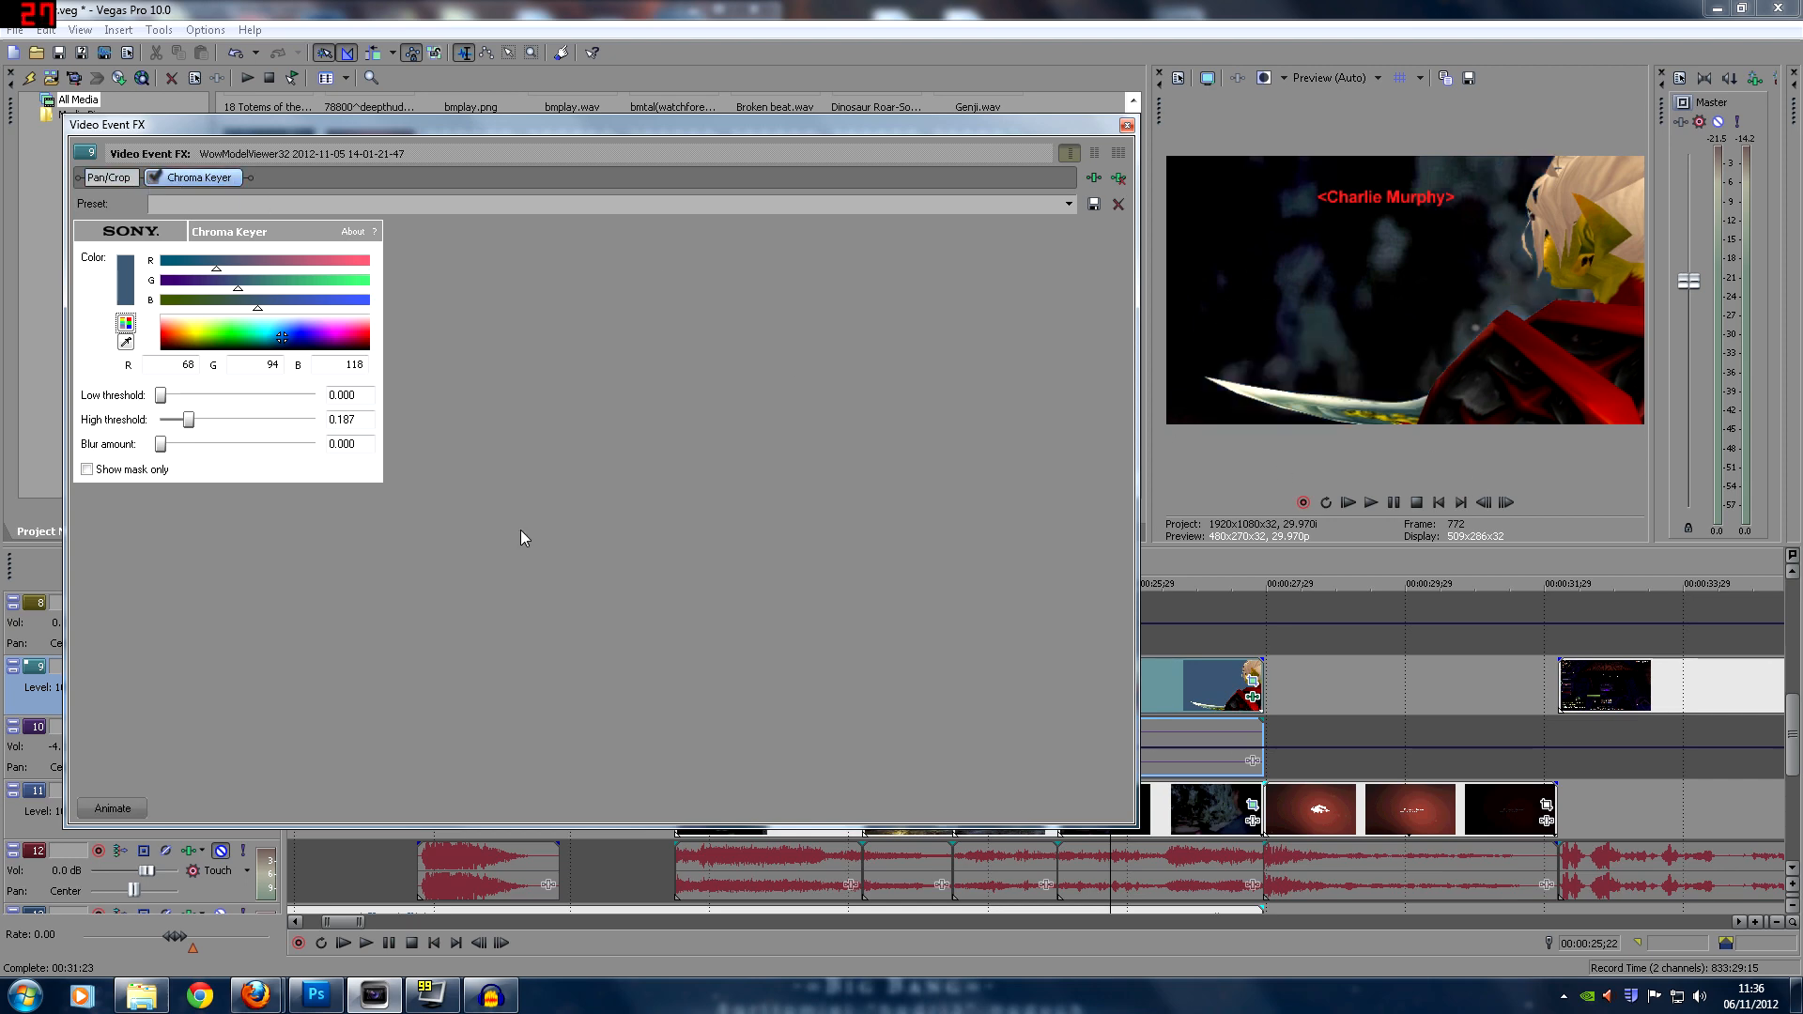
left_click(86, 470)
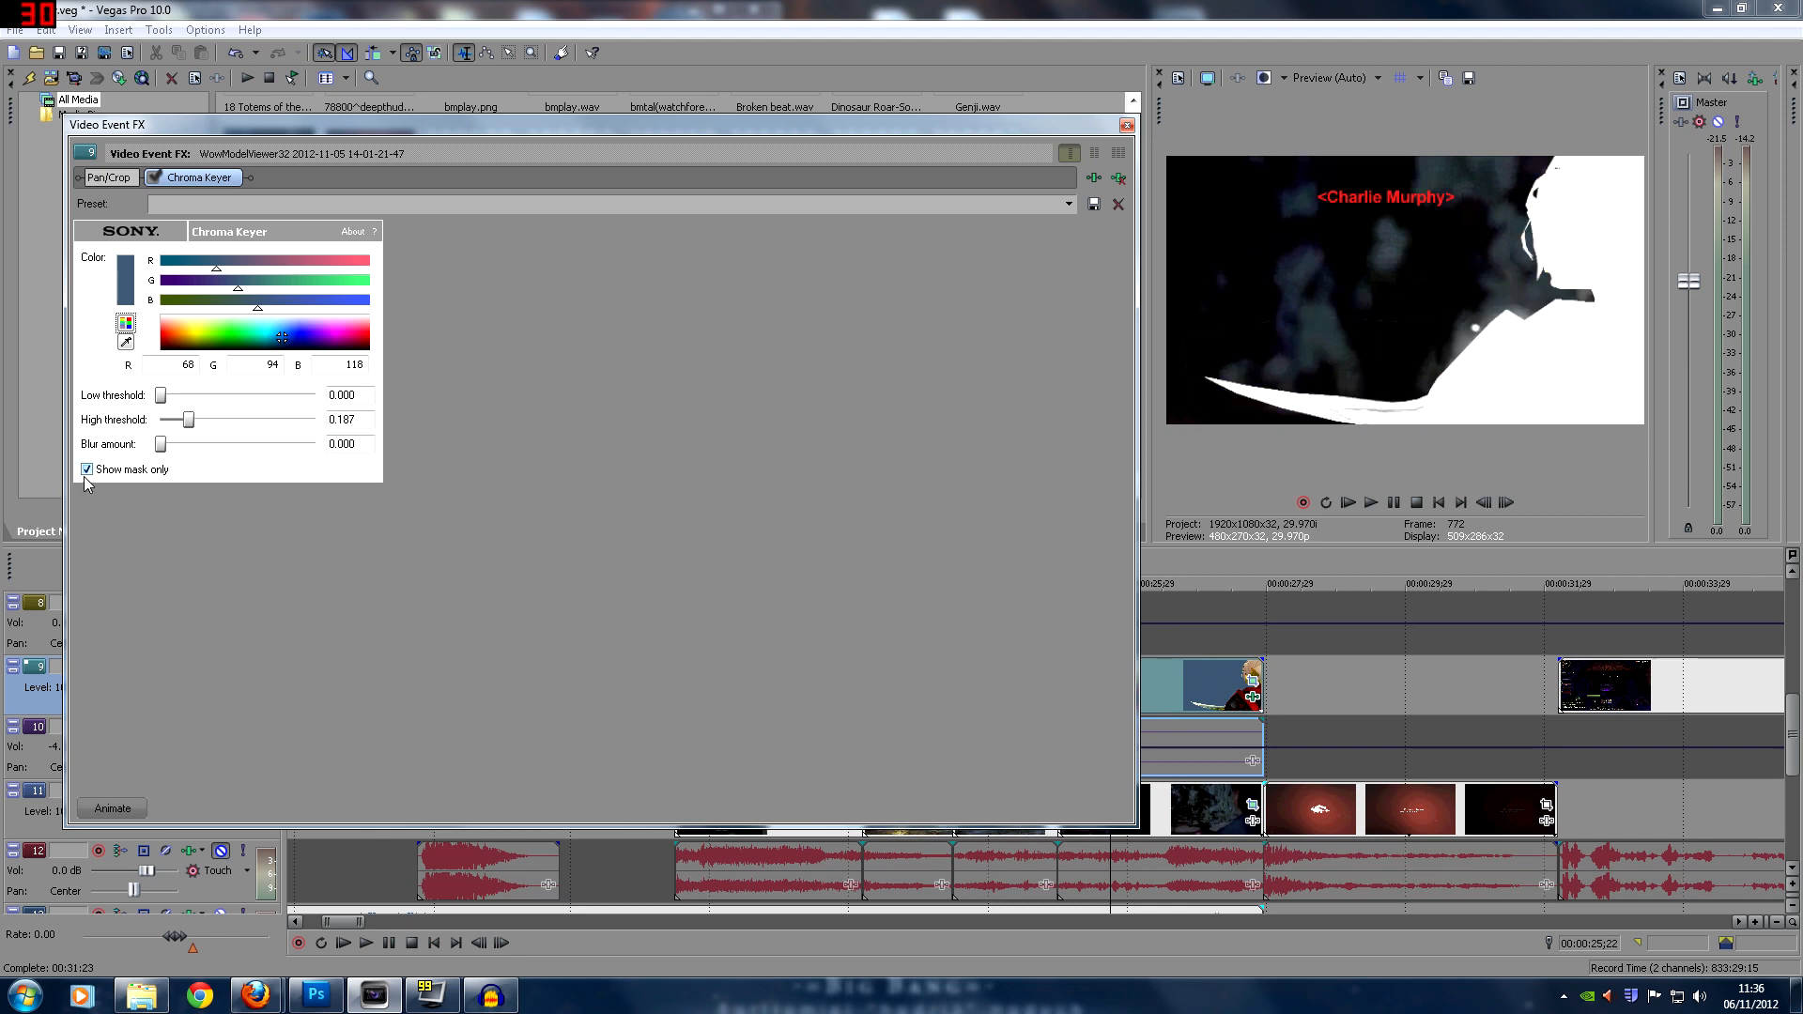
left_click(84, 474)
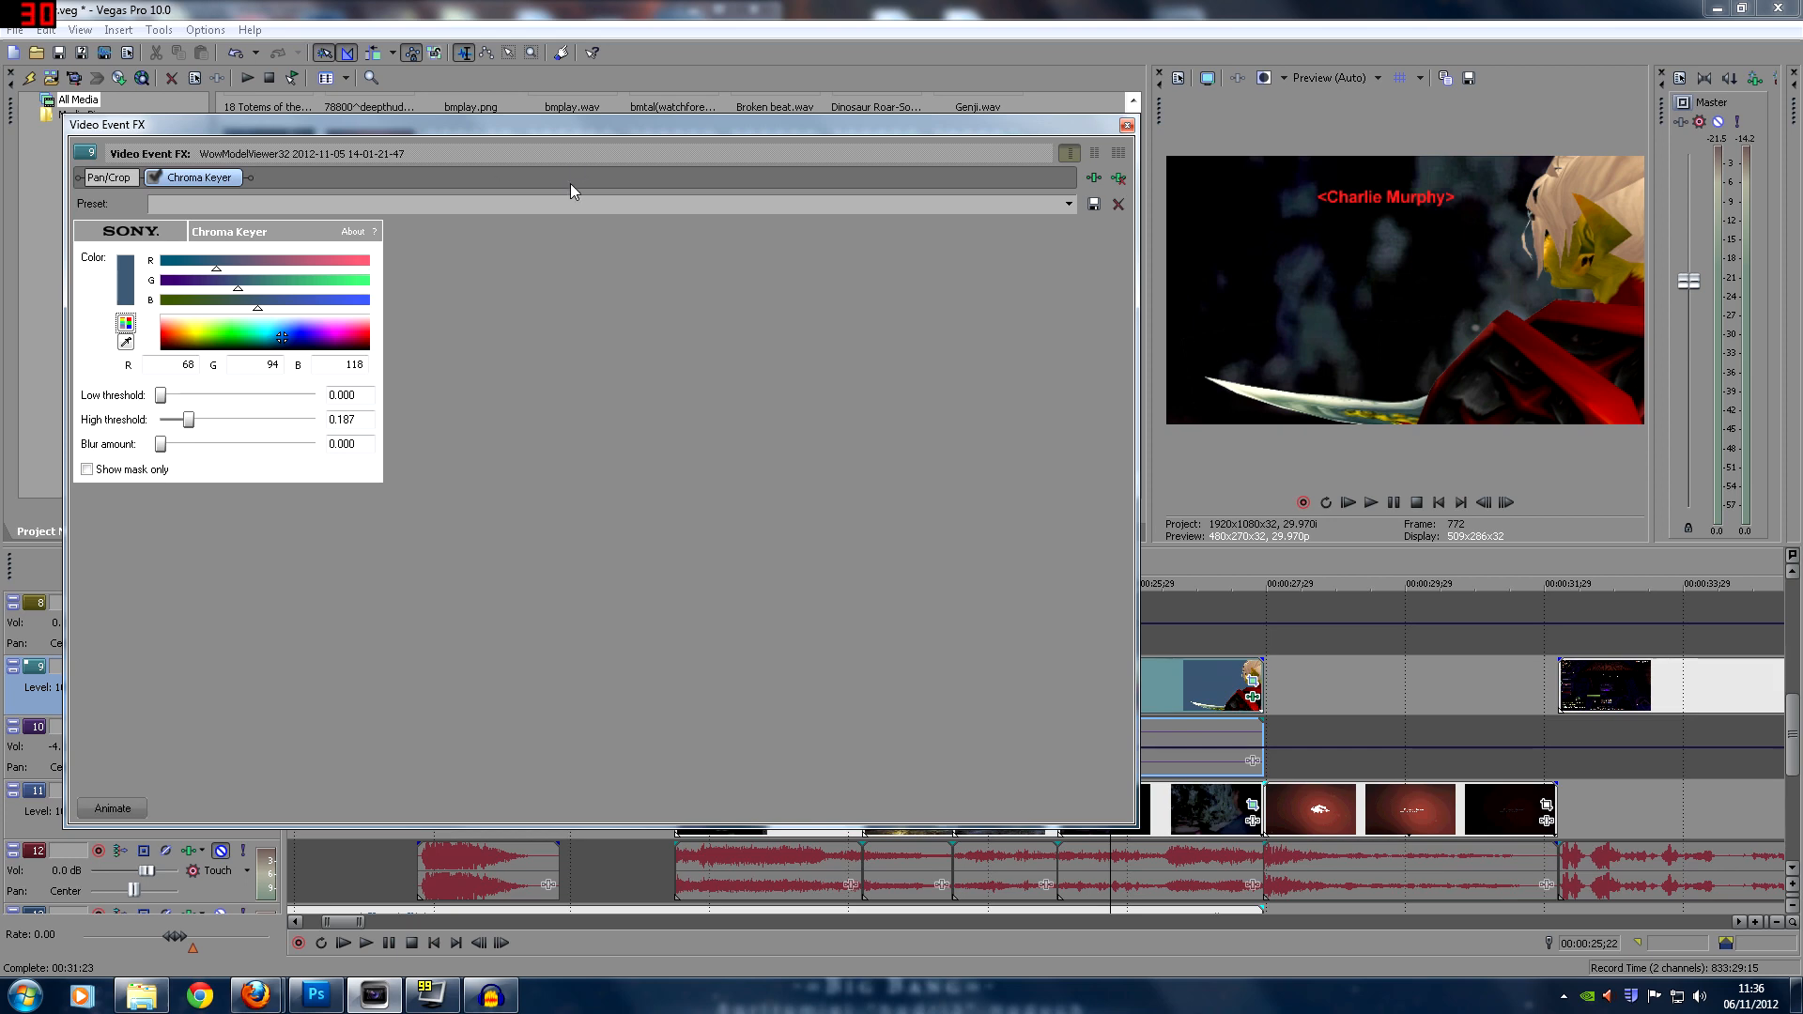
left_click(153, 177)
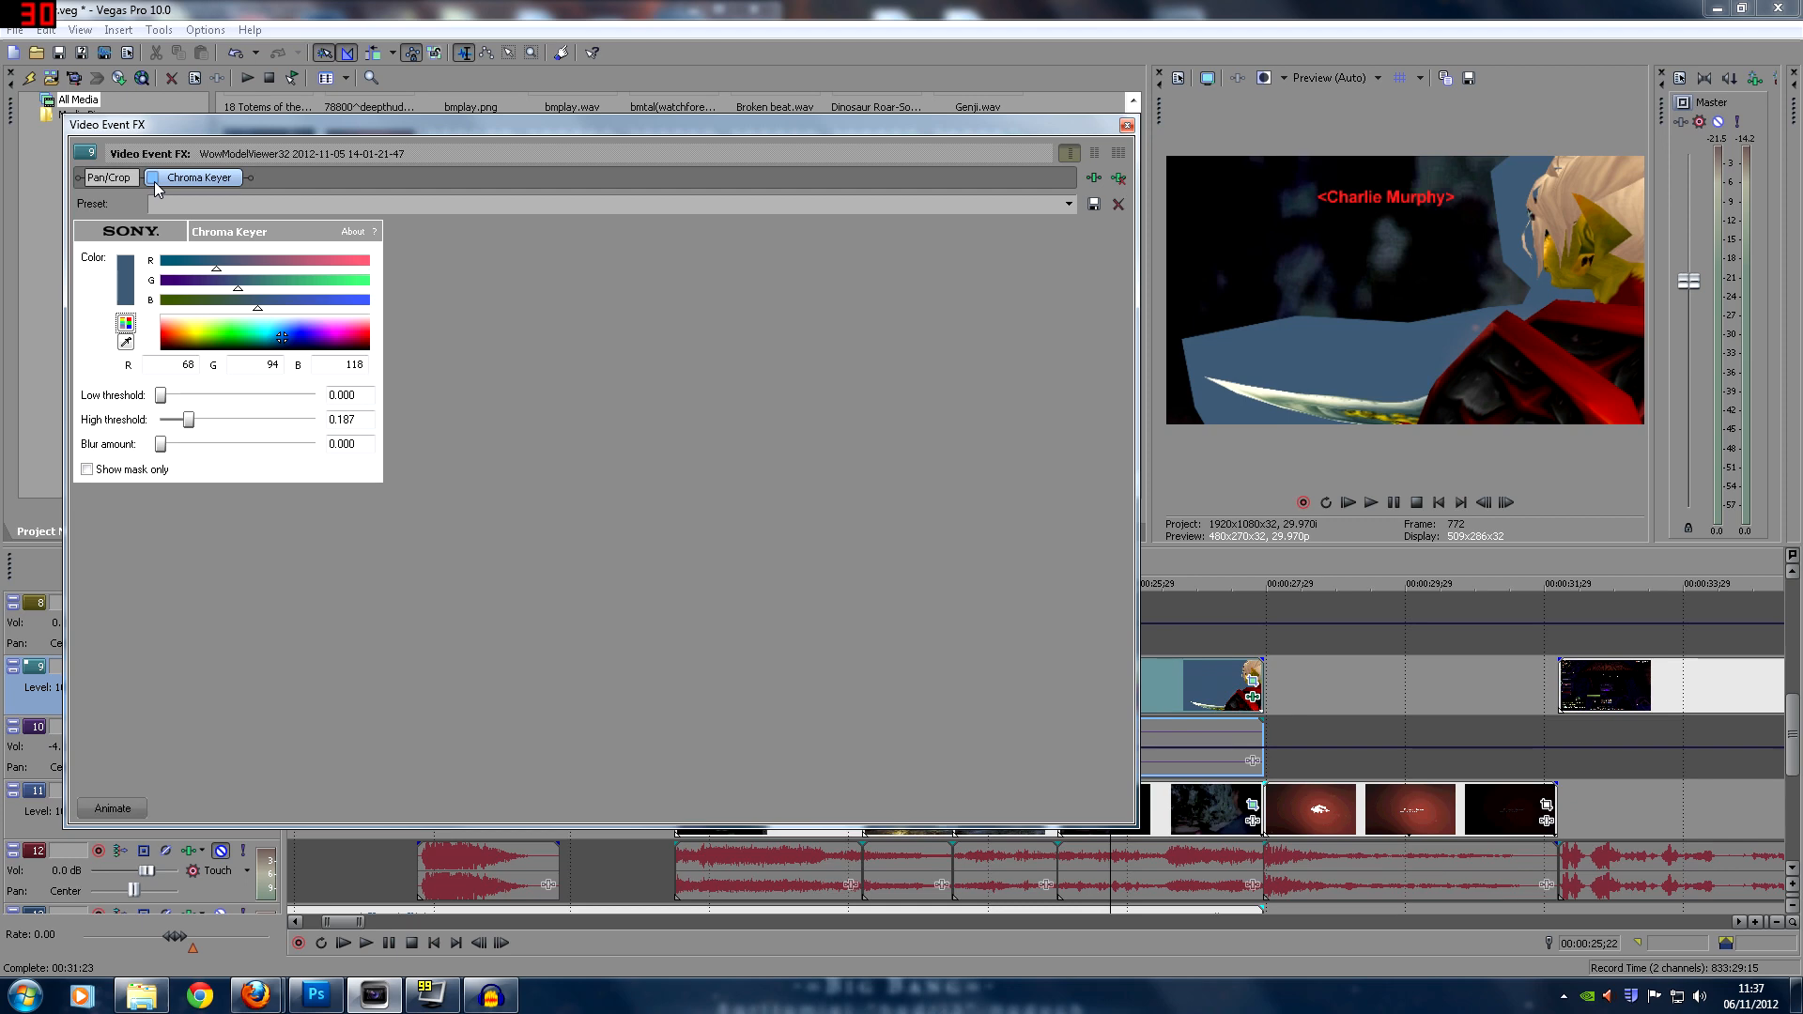
left_click(1127, 125)
left_click(1180, 690)
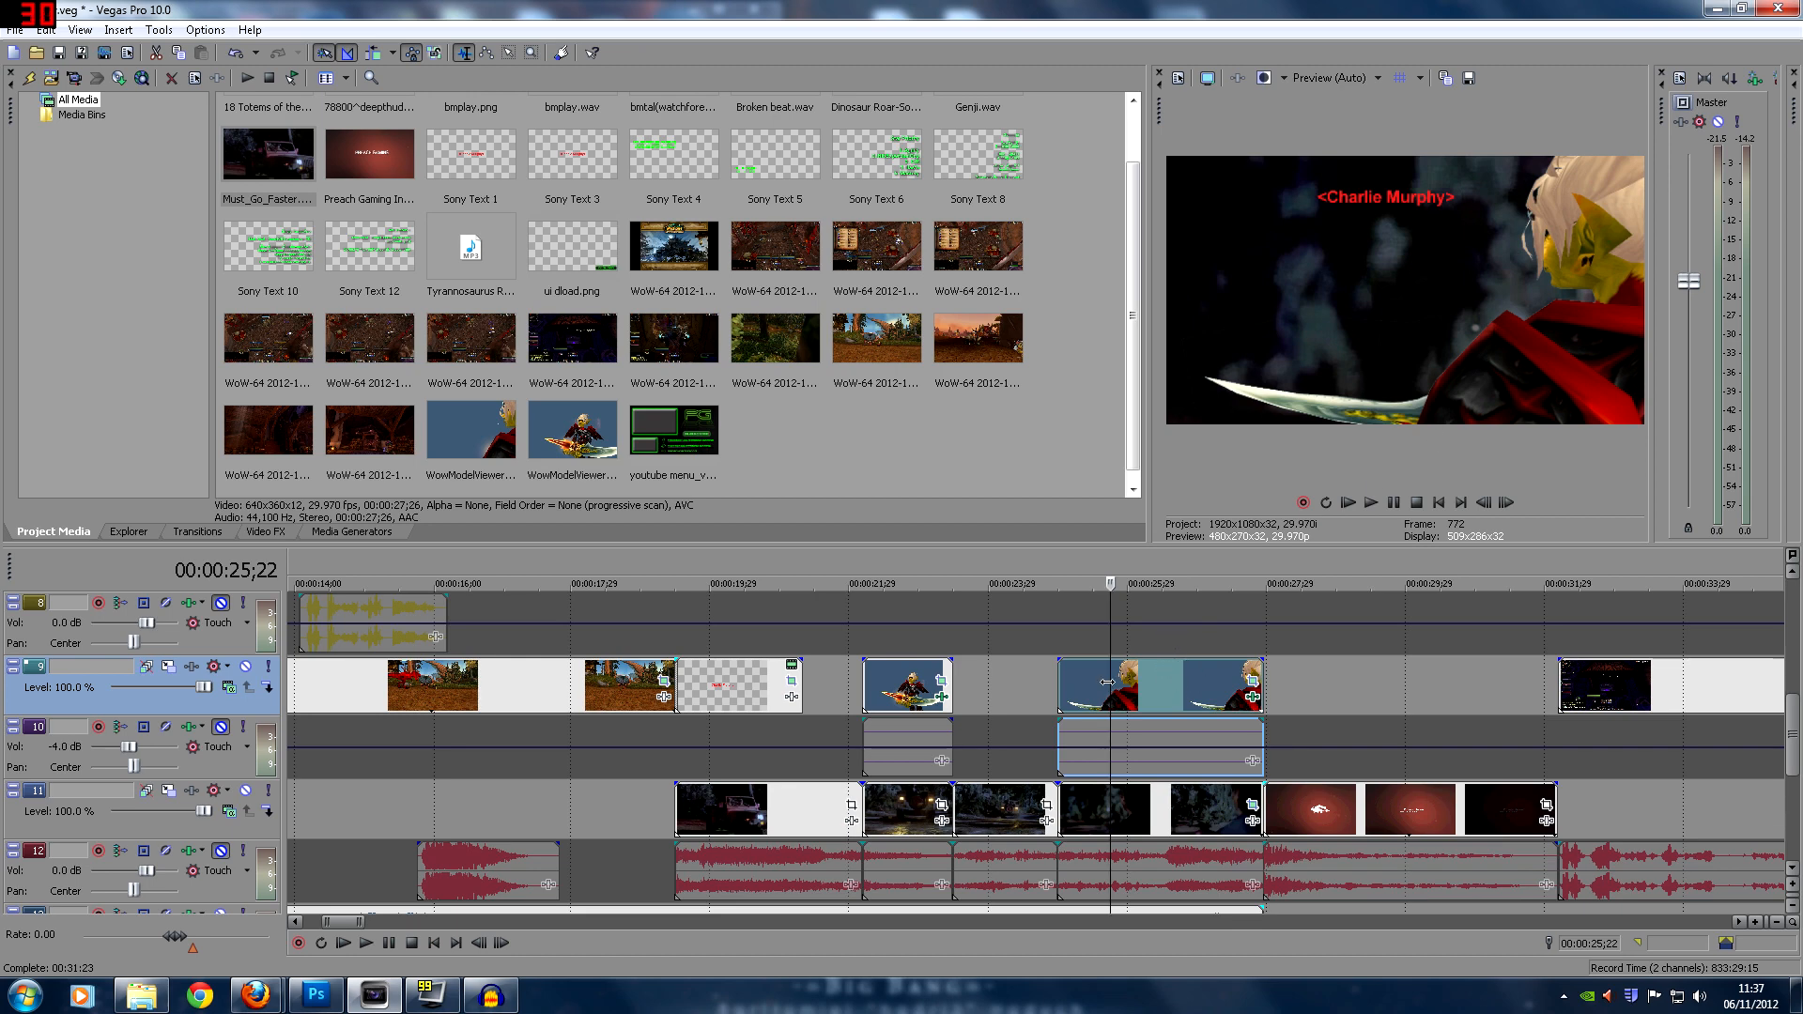
left_click(1187, 684)
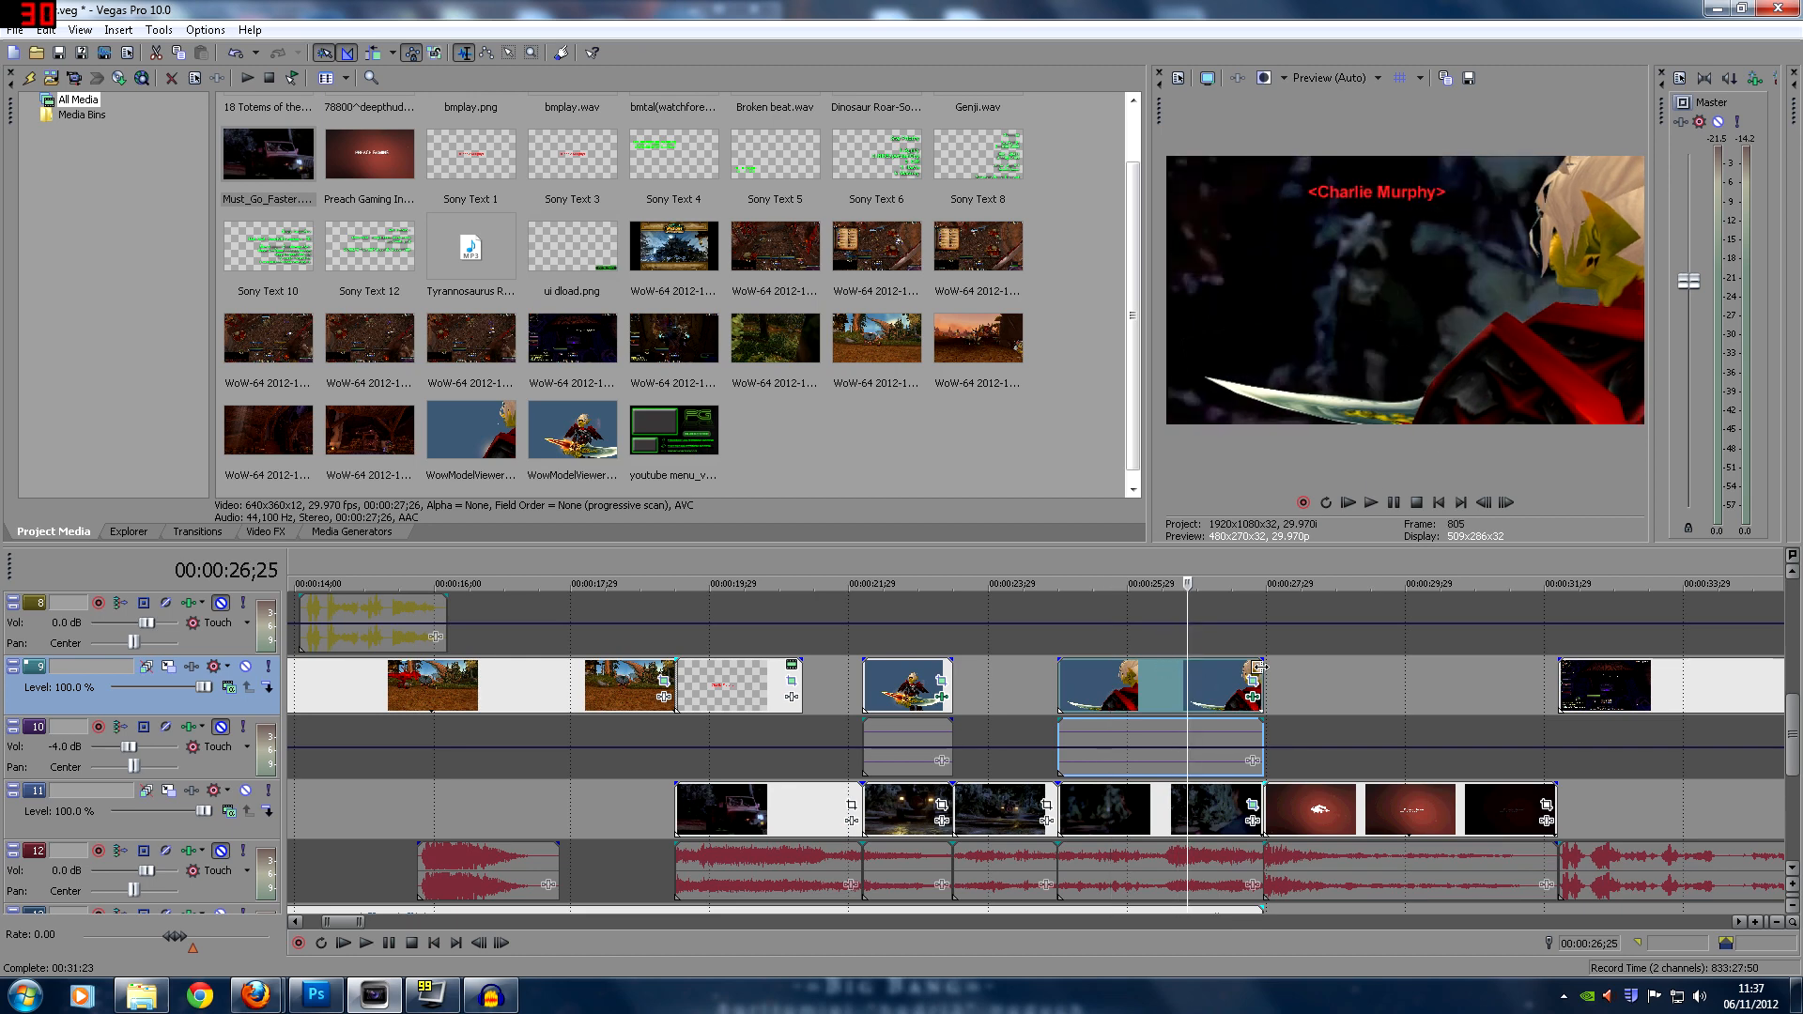
Survey the gameplay, title and character clips along track 9, from 00:00:02;19 to the jeep character clip
scroll(1236, 691, "down", 1)
scroll(1236, 691, "down", 3)
left_click(335, 846)
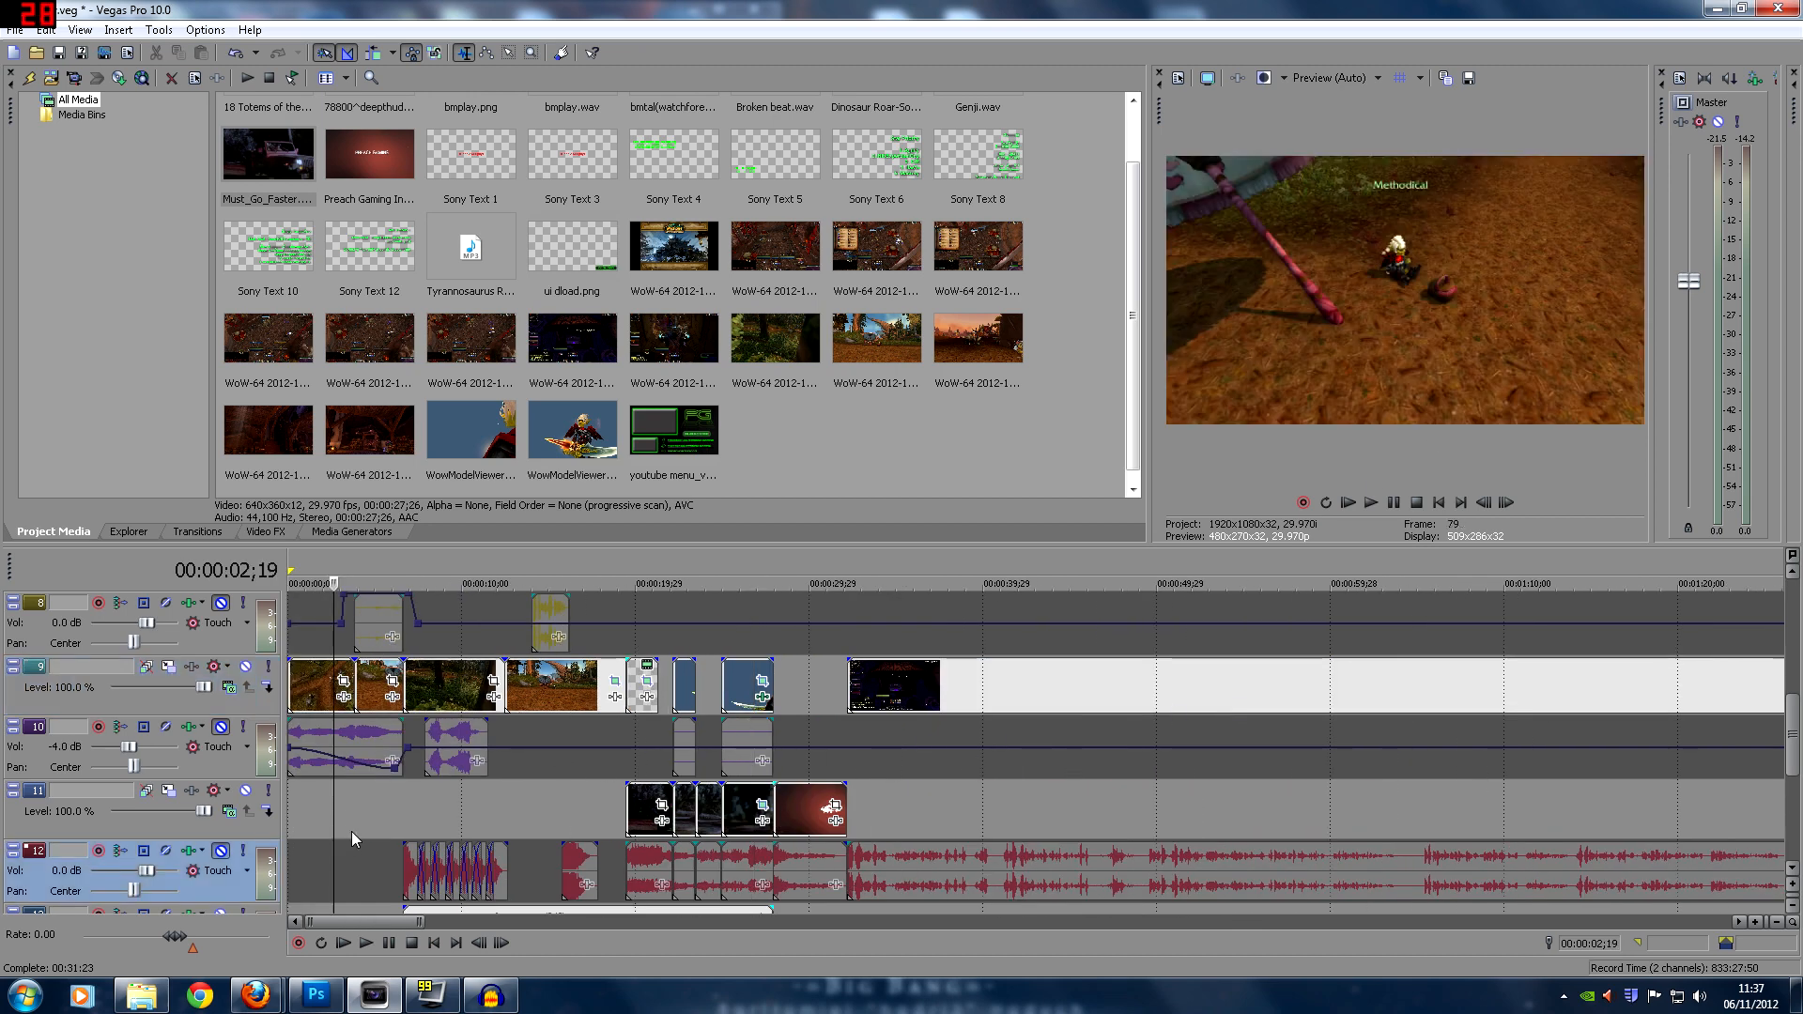
scroll(351, 831, "up", 3)
left_click(430, 697)
left_click(515, 691)
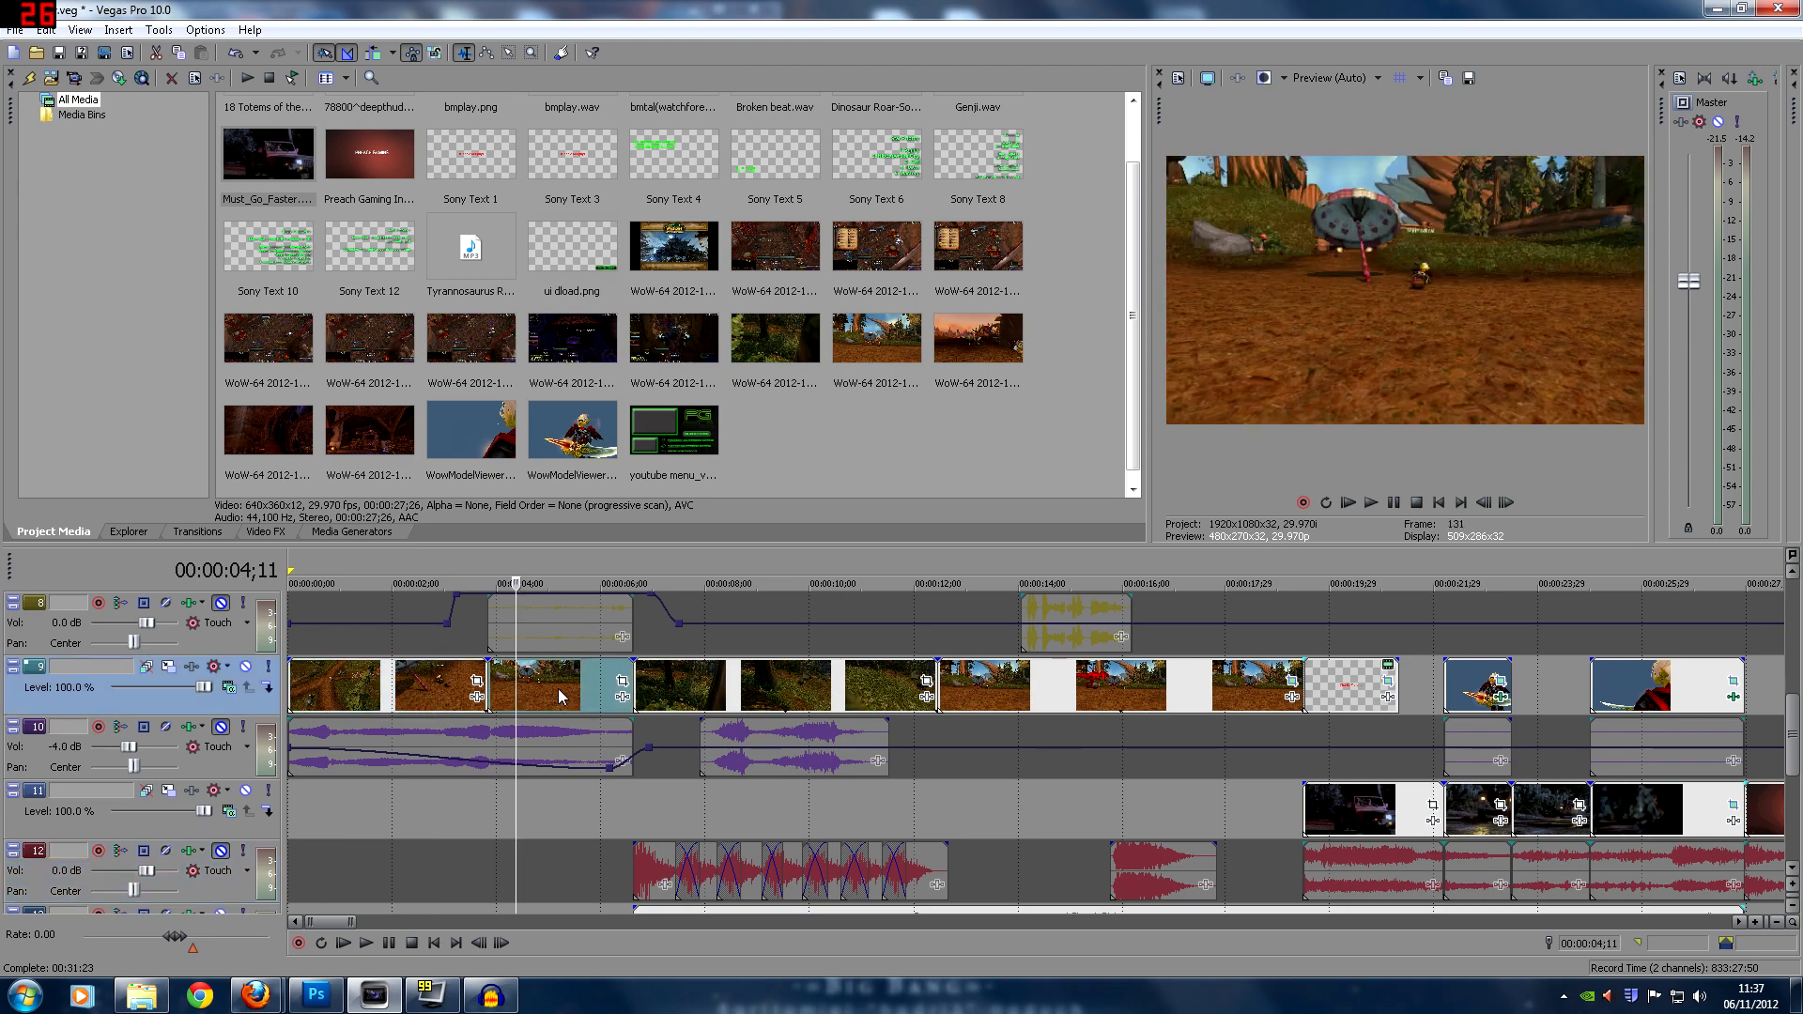
left_click(699, 694)
left_click(868, 691)
left_click(1014, 691)
left_click(1338, 692)
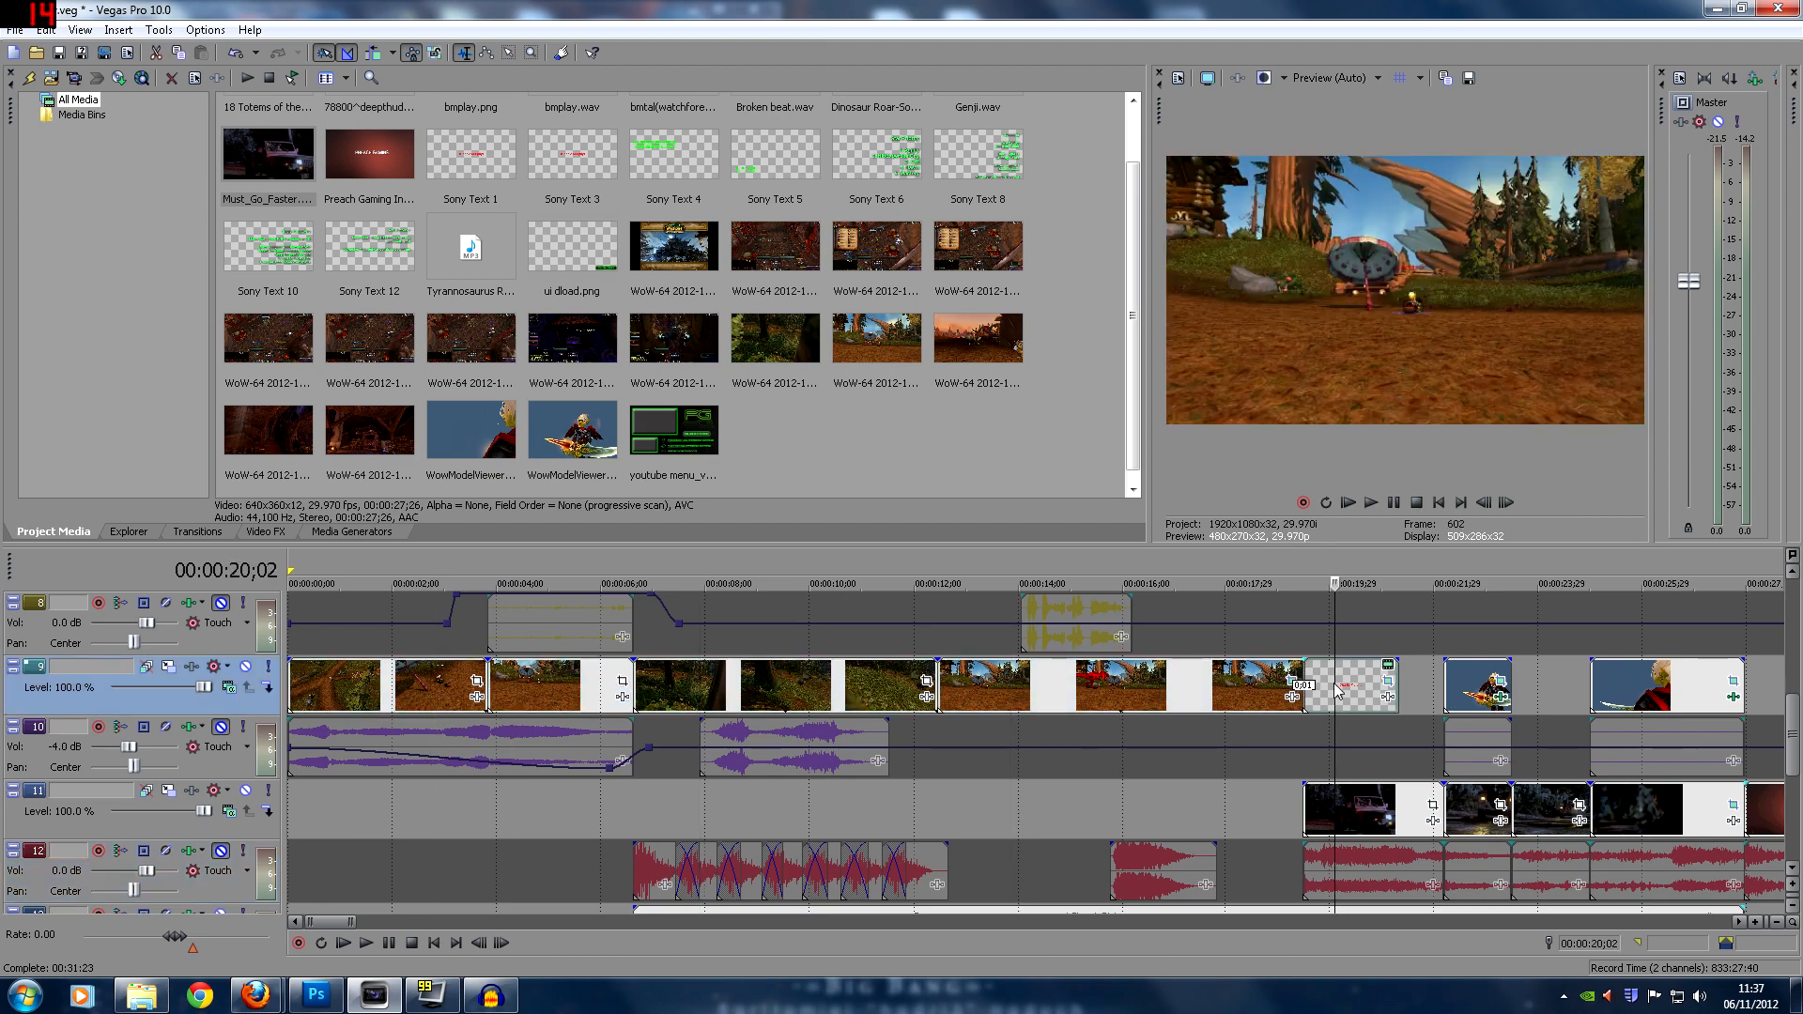
left_click(1460, 692)
Check the cut between the opening gameplay clips at 00:00:03;25, and view and close the earlier clip's Pan/Crop settings
left_click(457, 688)
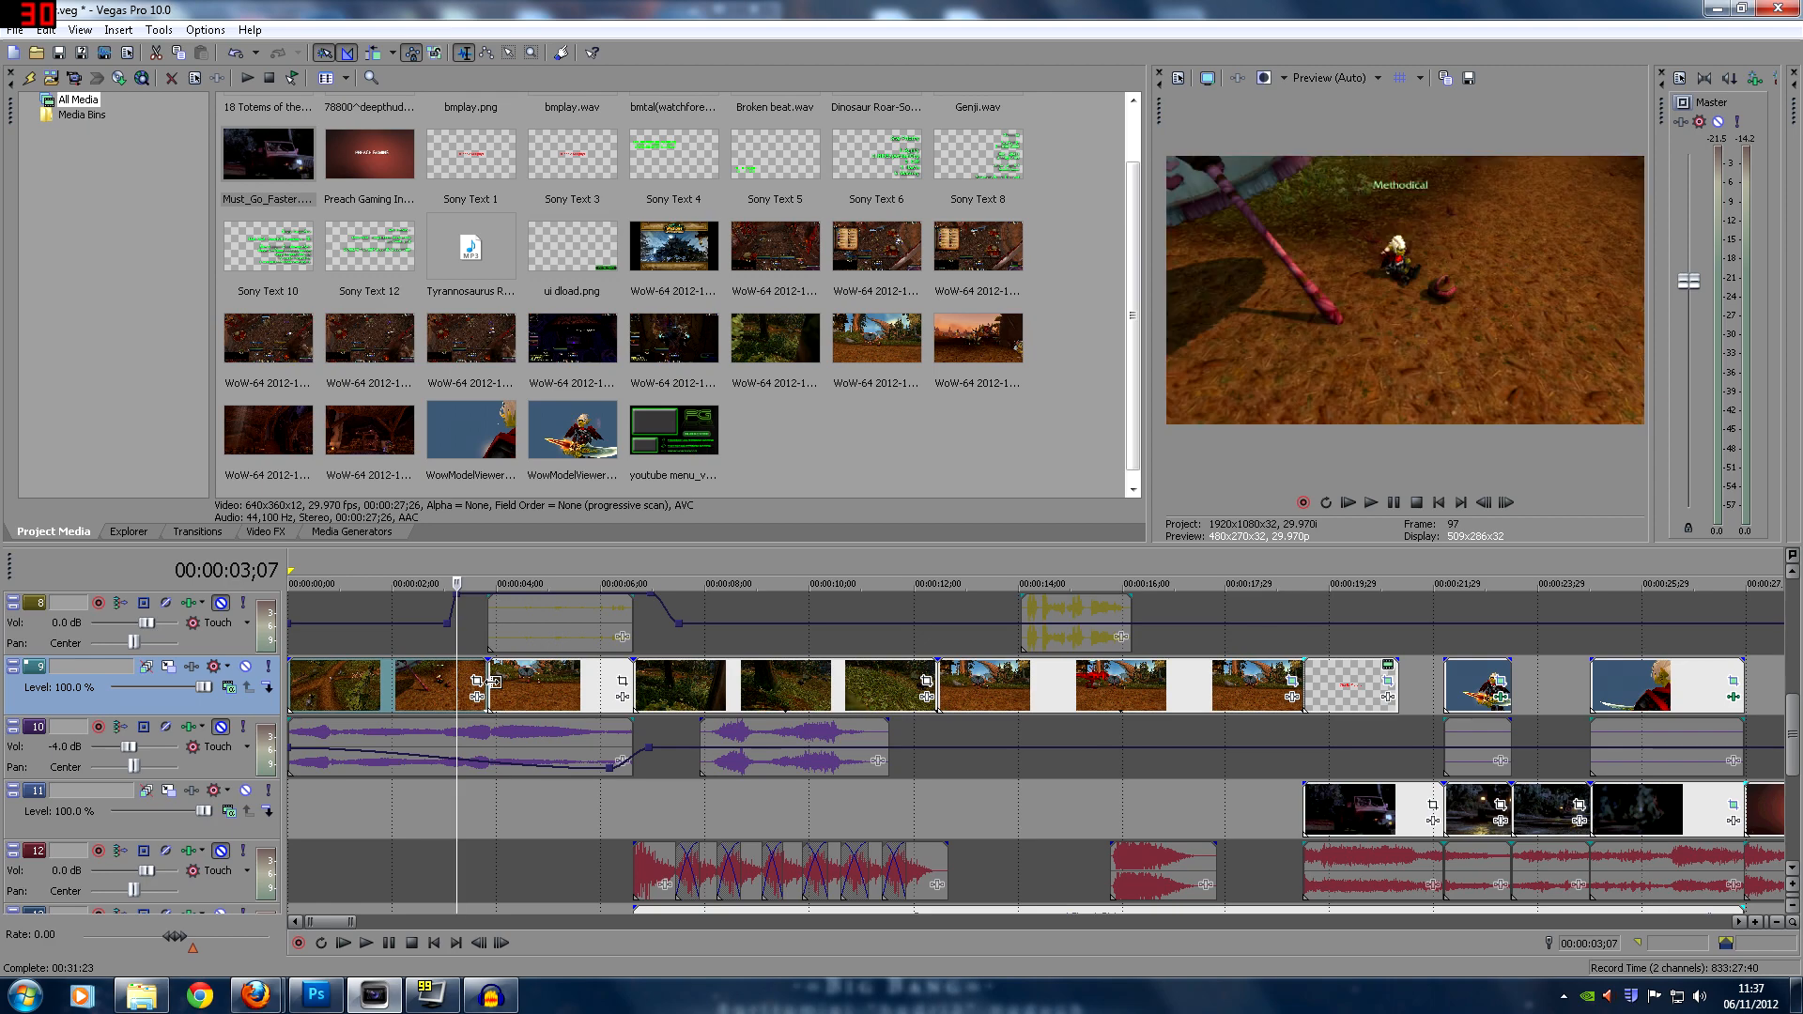
left_click(492, 682)
left_click(477, 680)
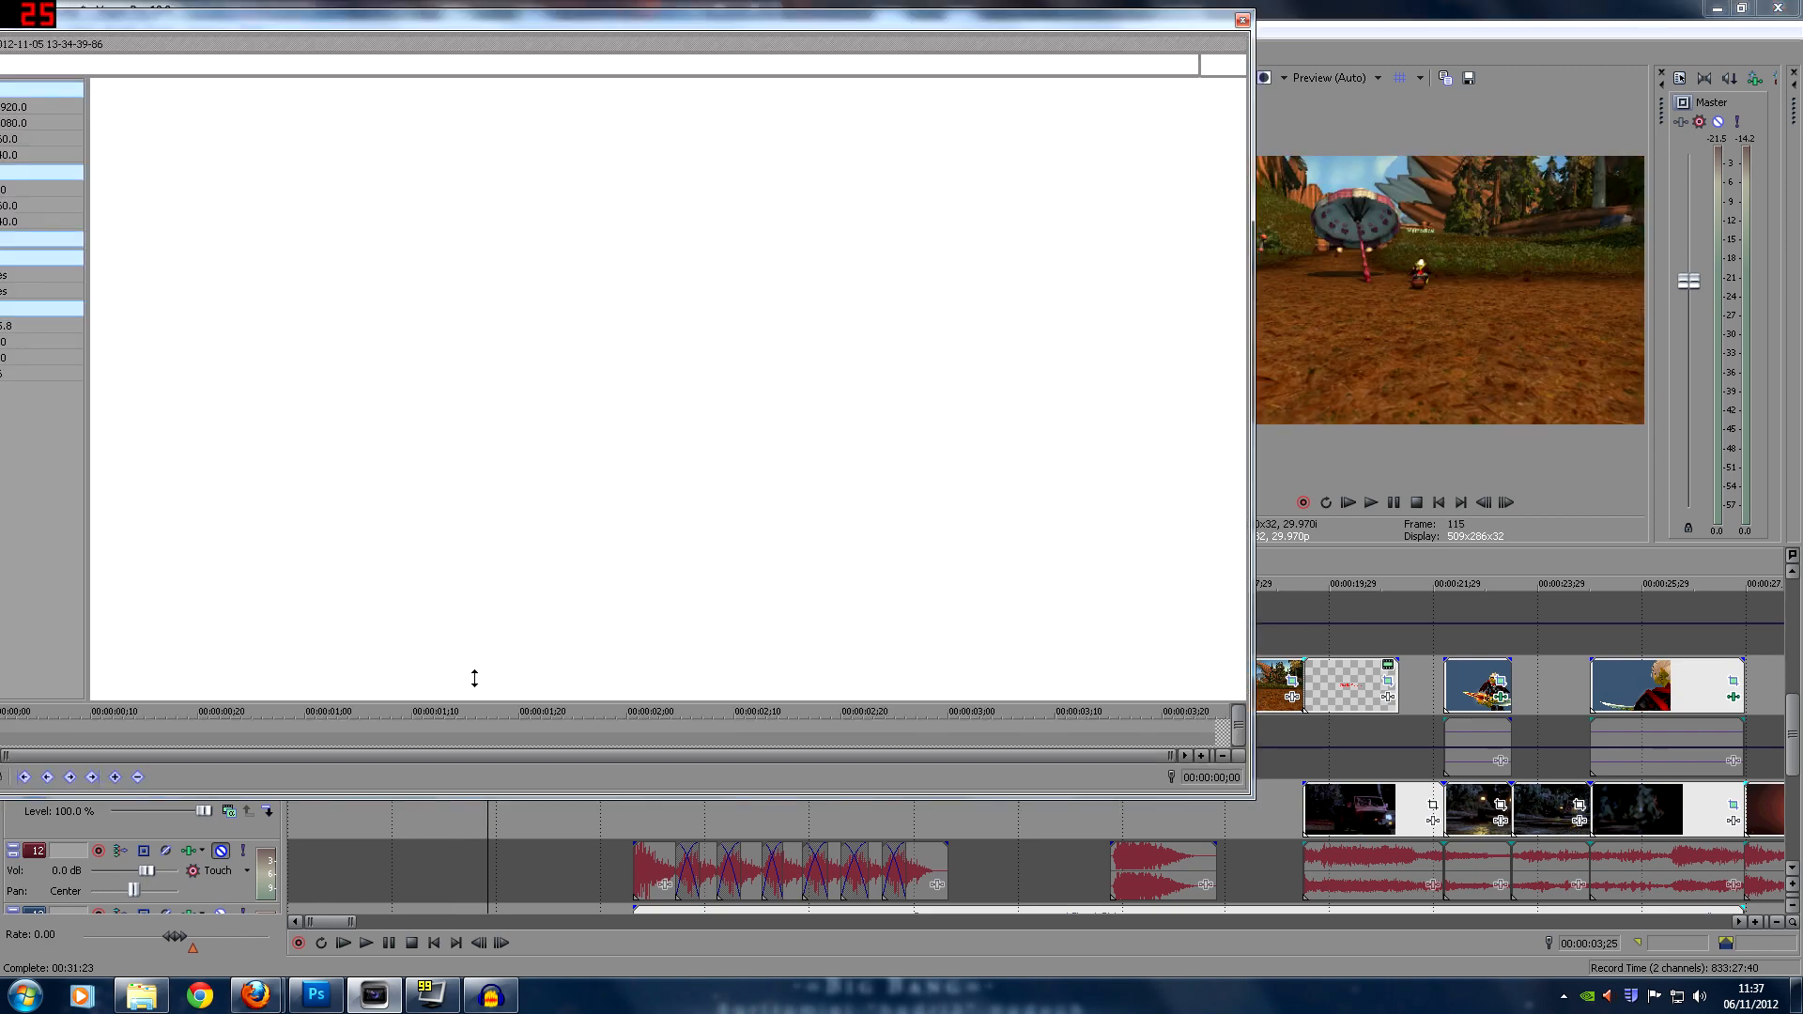
left_click(1242, 20)
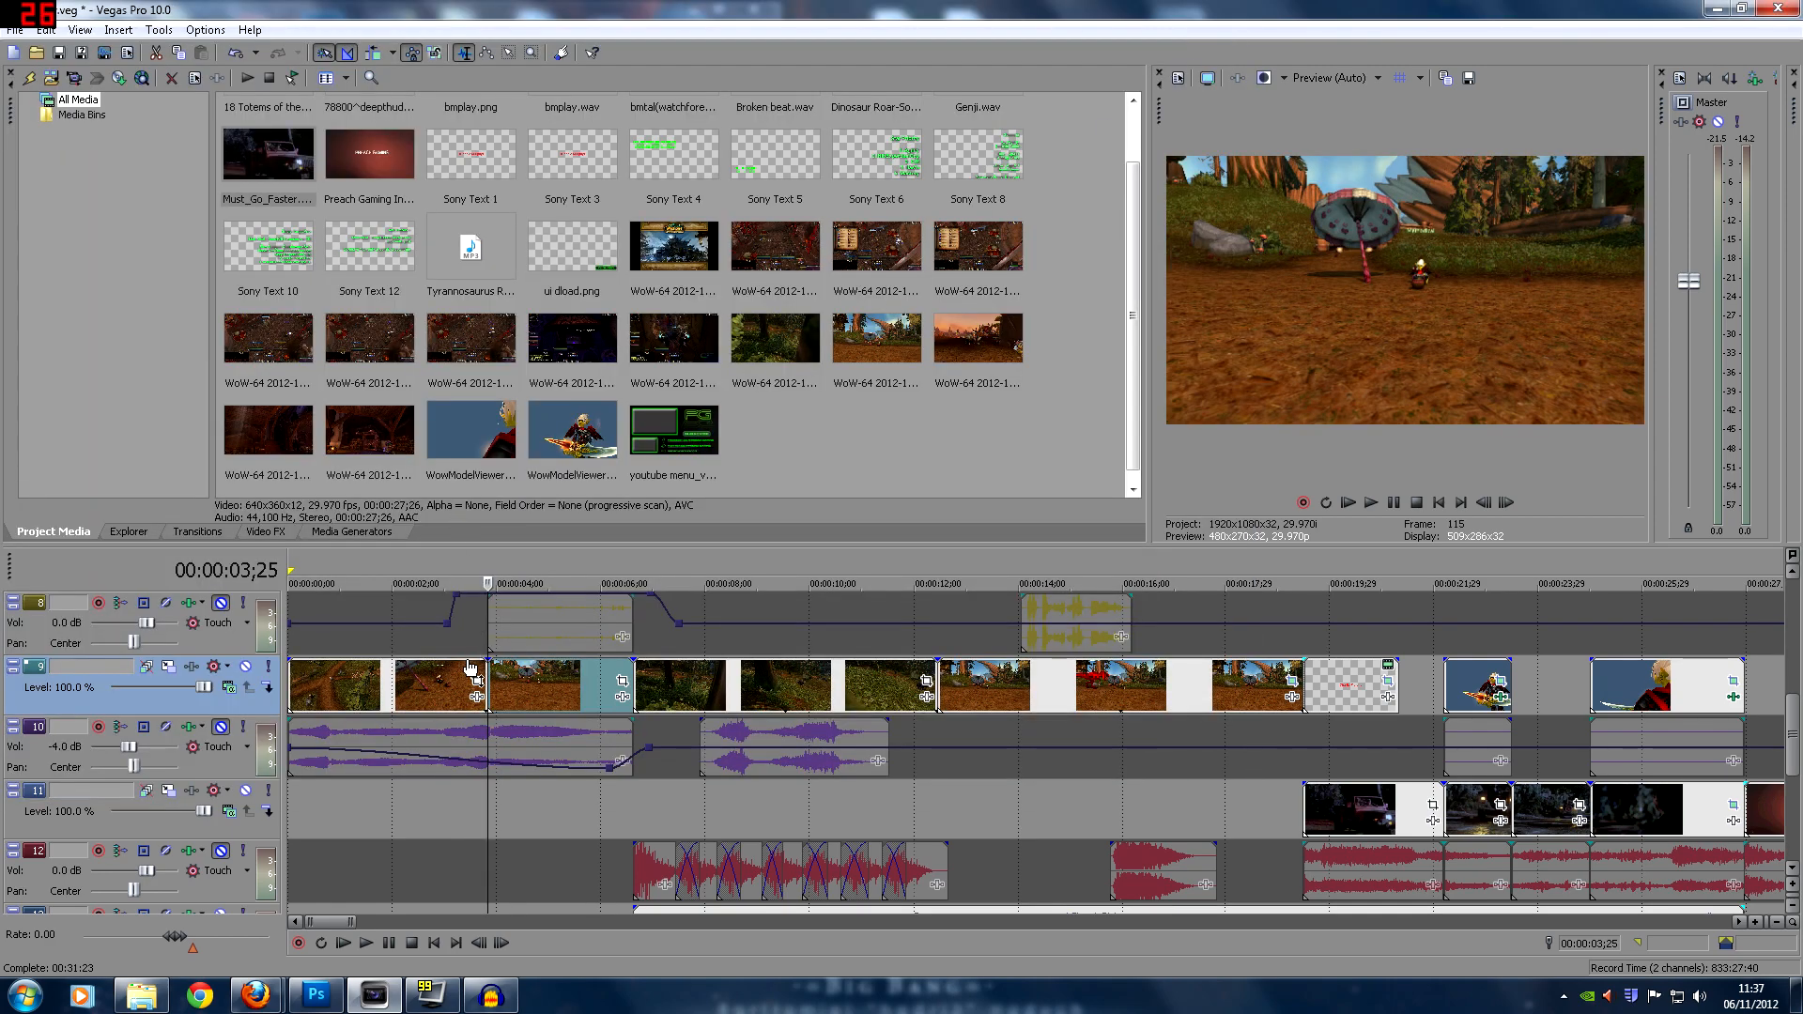
Return from the track 10 music to the project start, and select the 18 Totems of the Grizzlemaw.mp3 source file in the project media
left_click(432, 741)
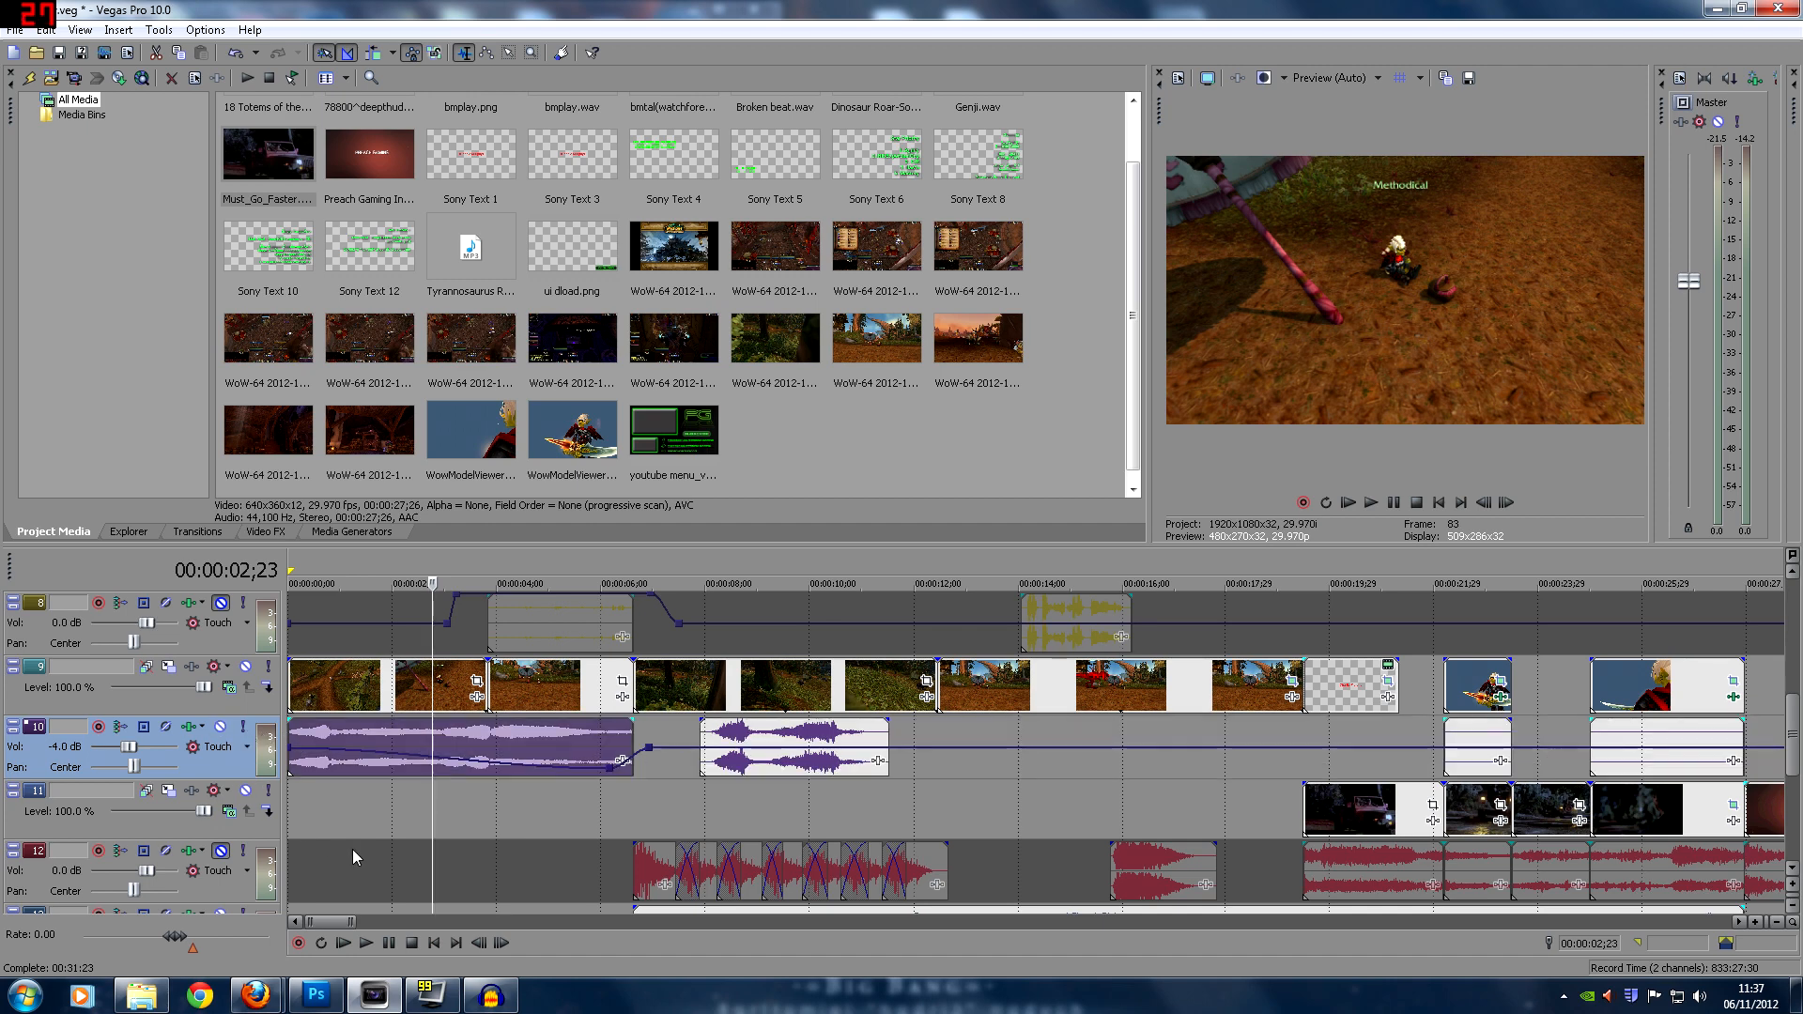
left_click(307, 813)
left_click(296, 830)
left_click(292, 831)
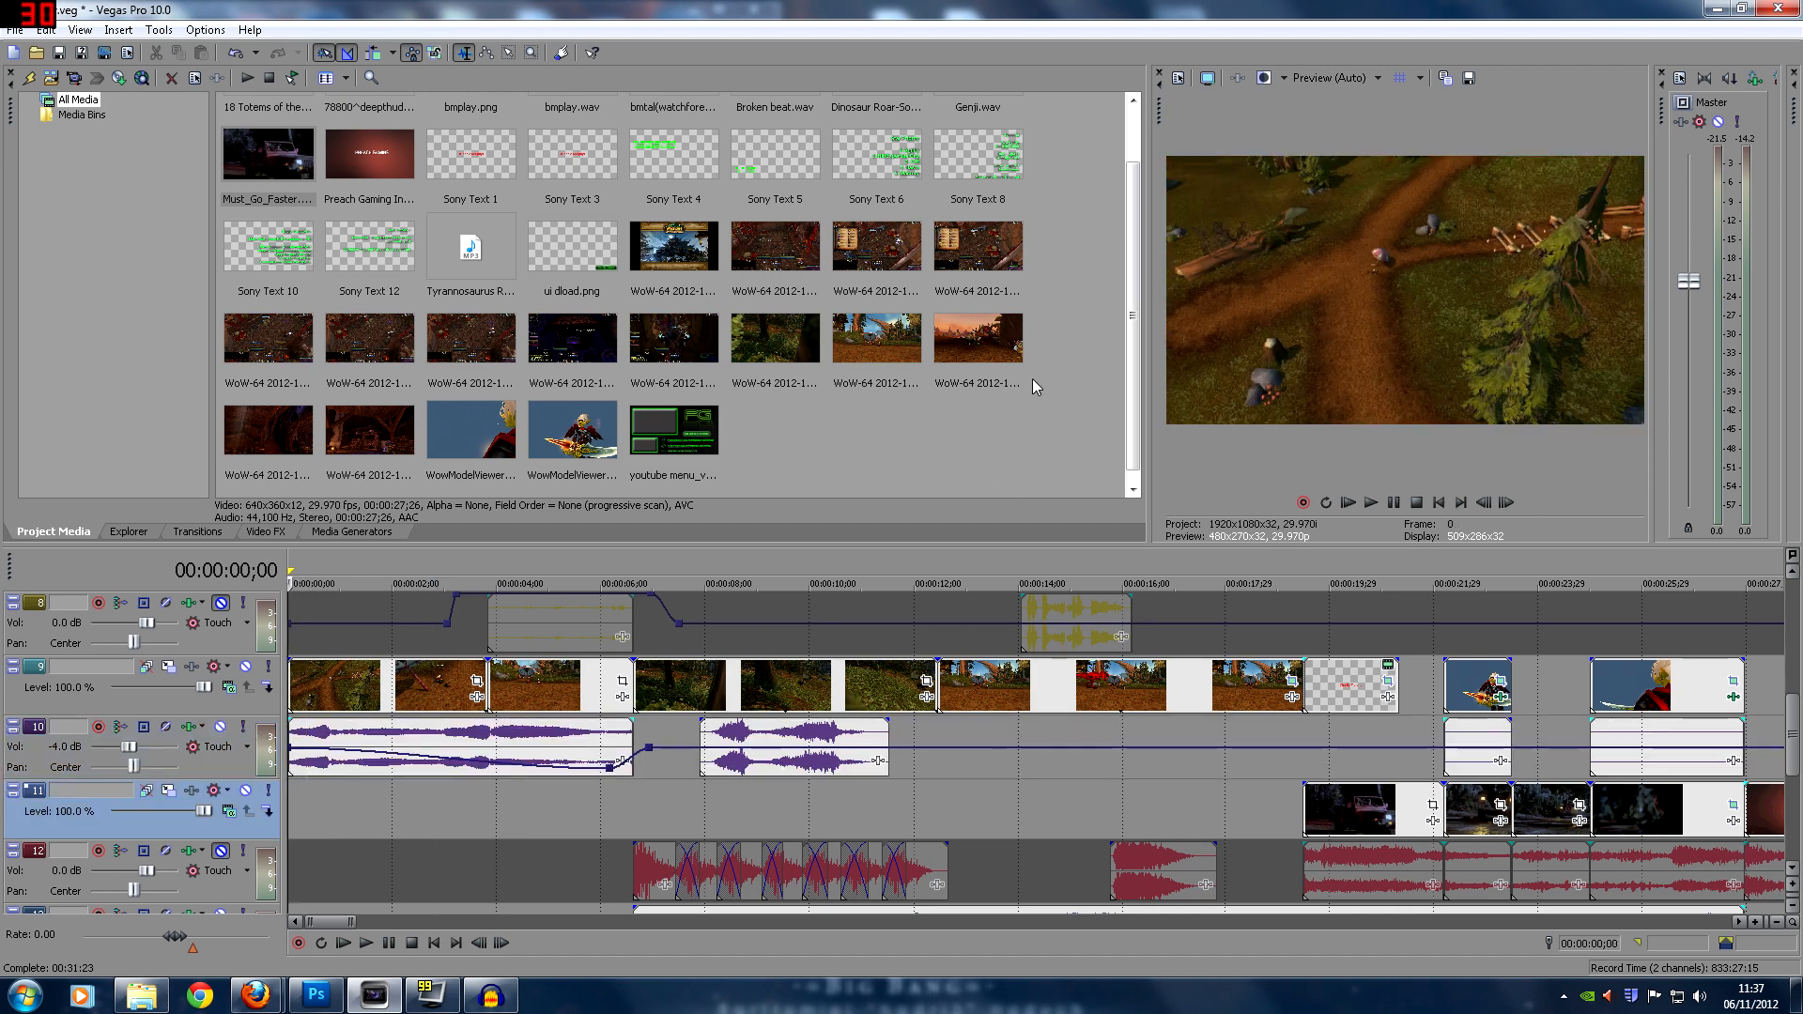
left_click_drag(1129, 214, 1112, 132)
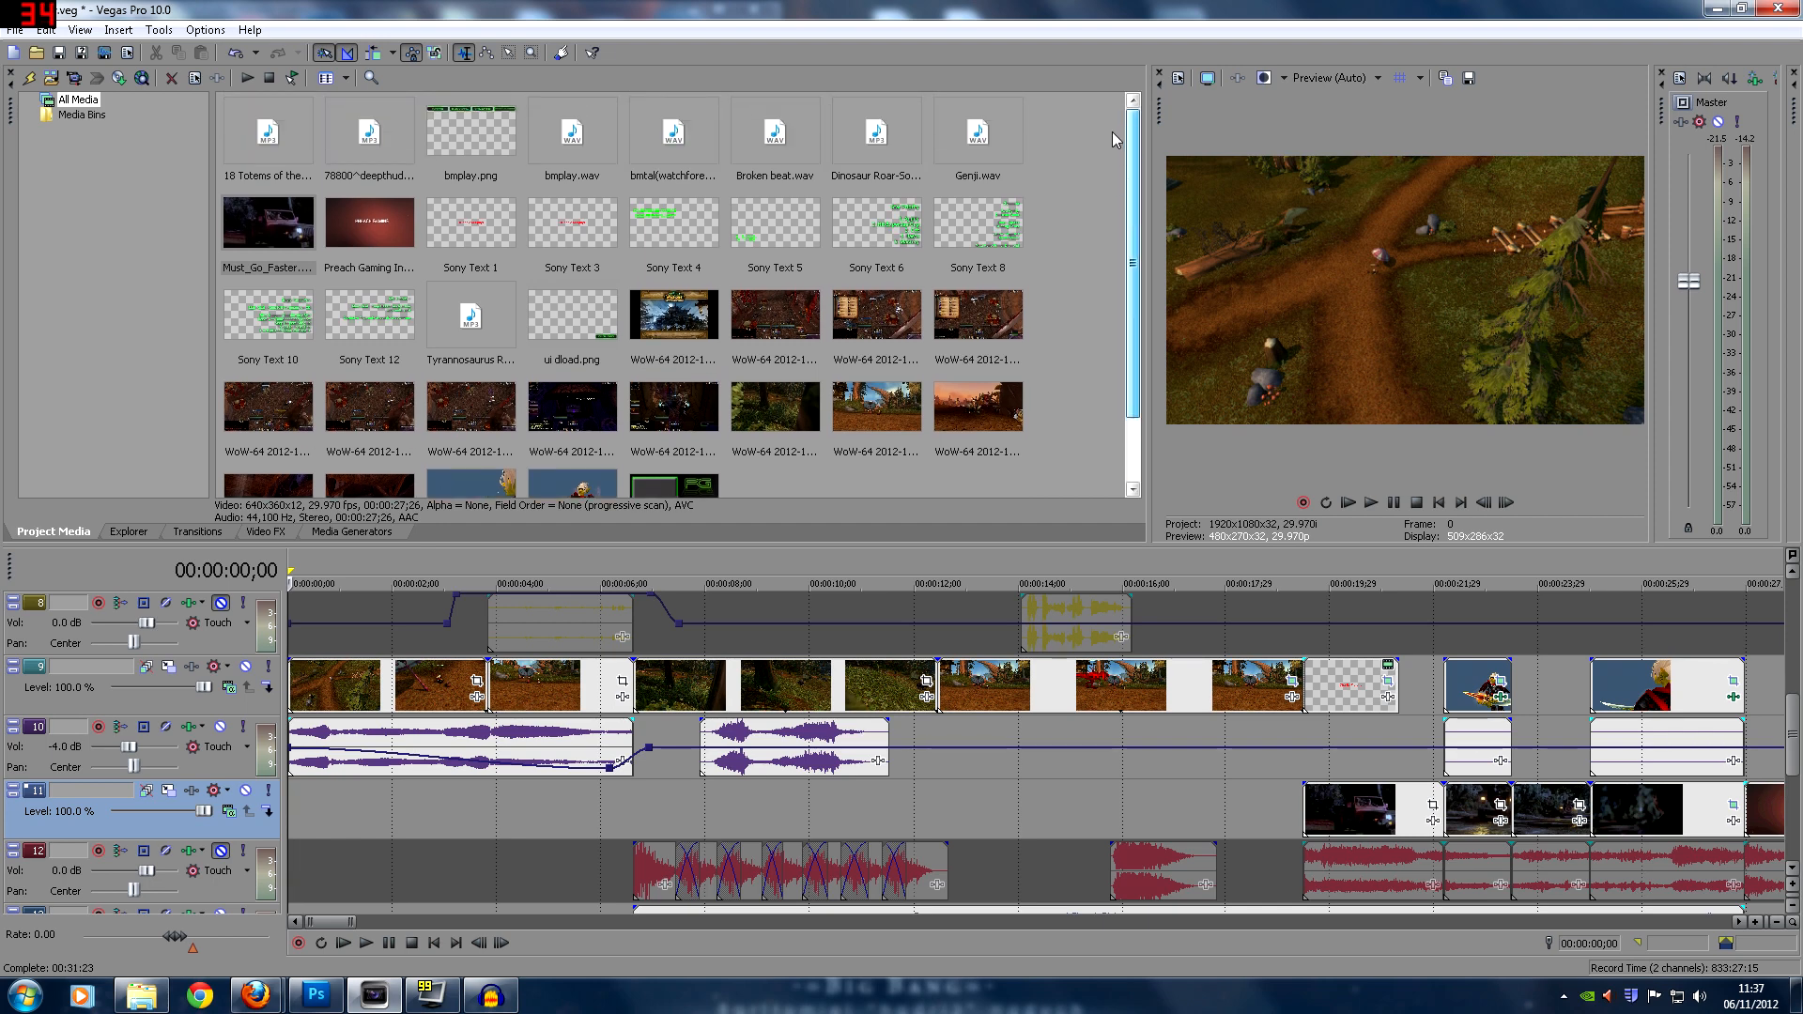
left_click(268, 172)
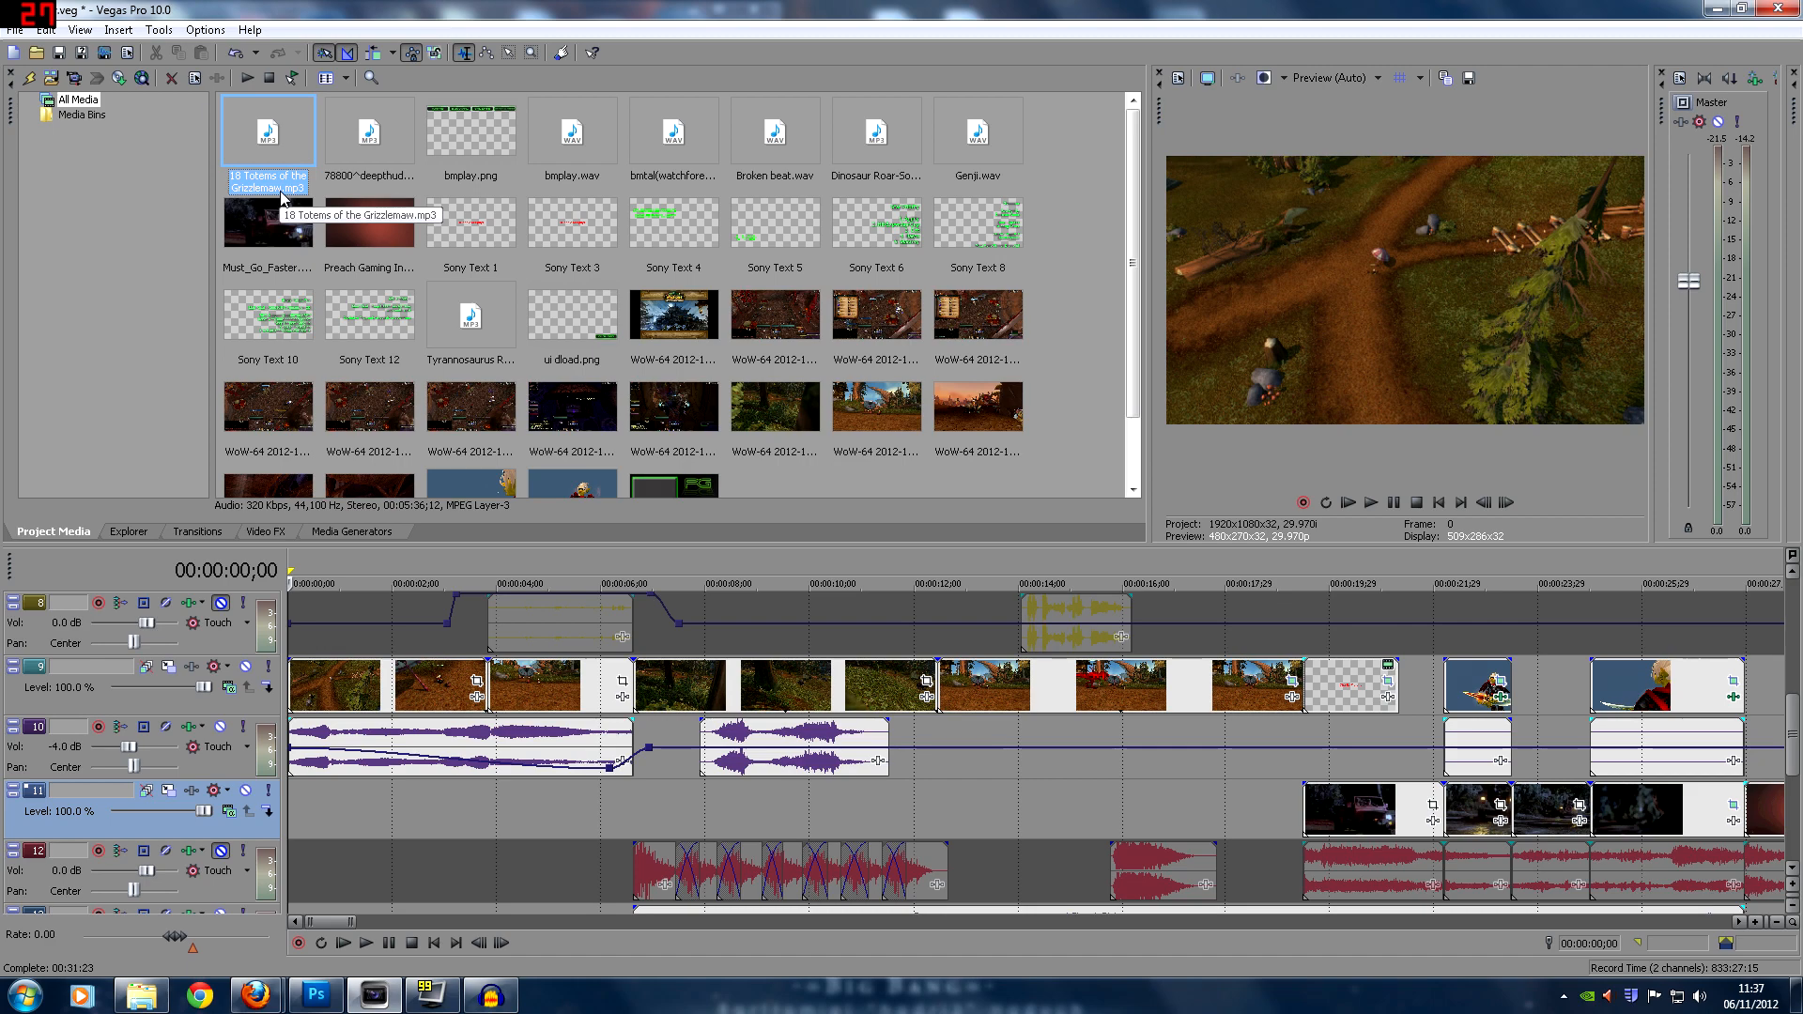
Compare the opening gameplay clips on track 9 with the music beneath them, at frames from 00:00:00;17 to 00:00:04;25
left_click(319, 706)
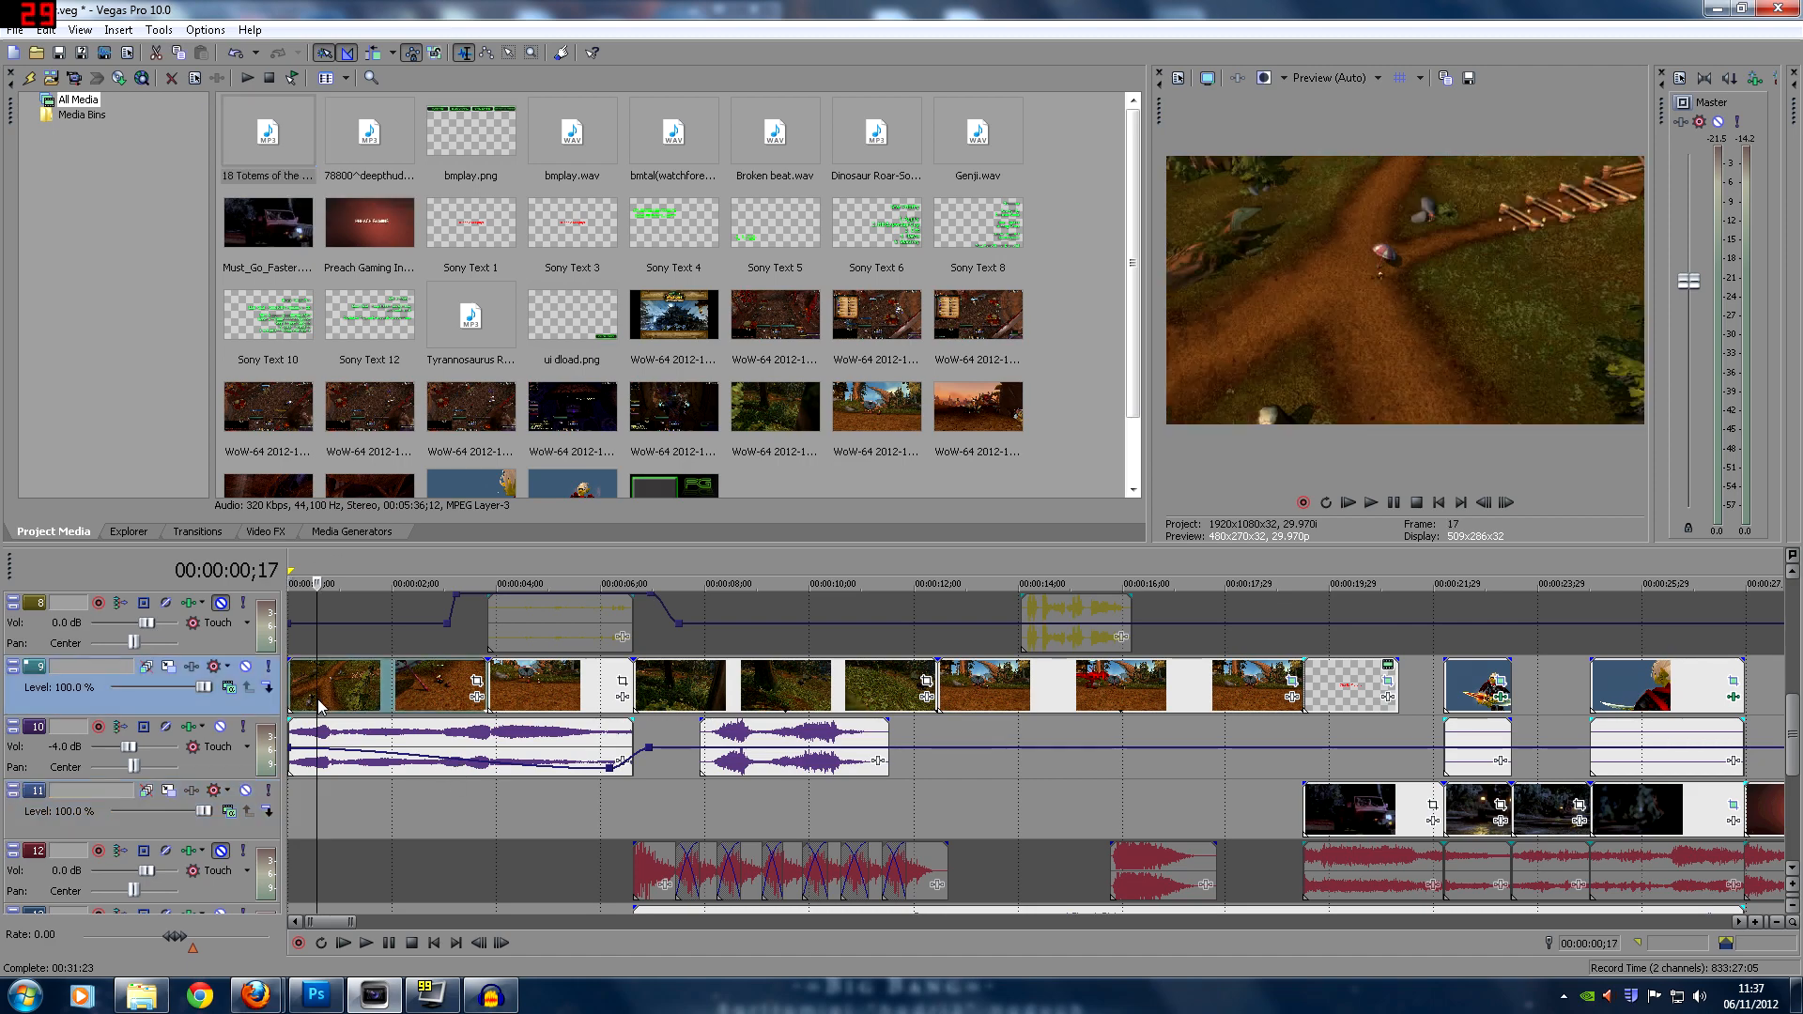
left_click(450, 705)
left_click(541, 680)
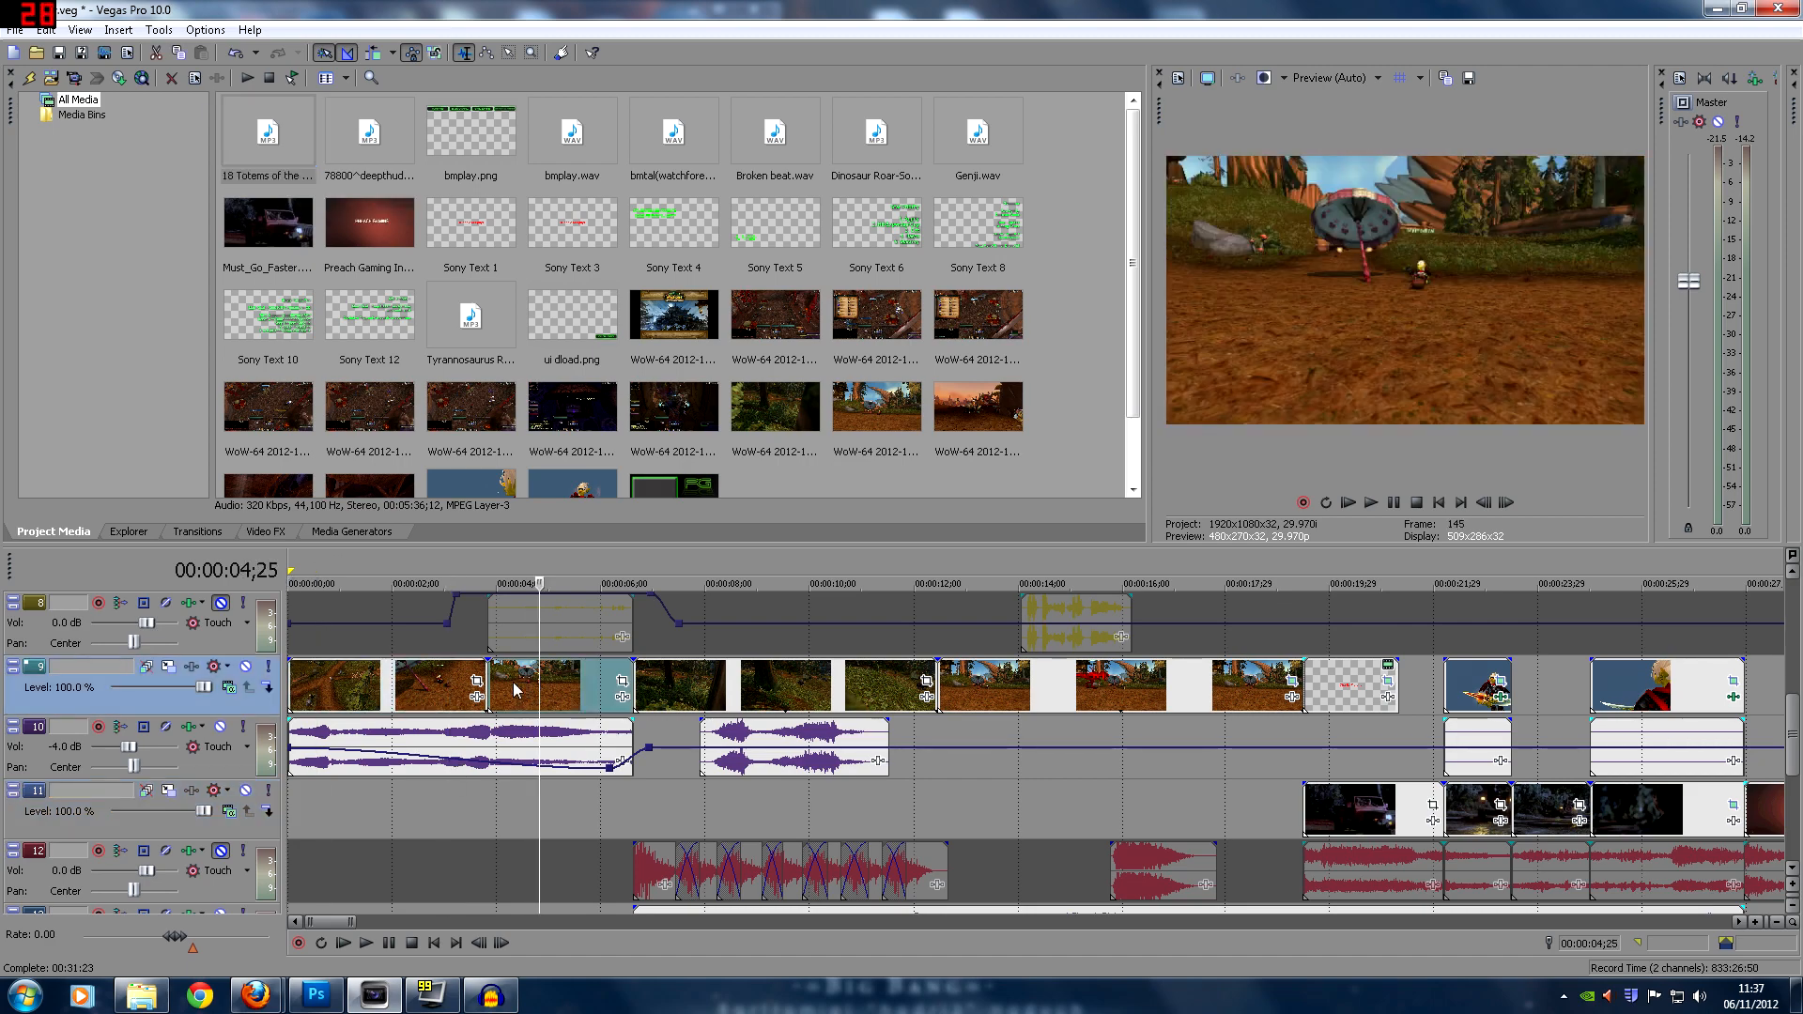
left_click(293, 815)
left_click(466, 747)
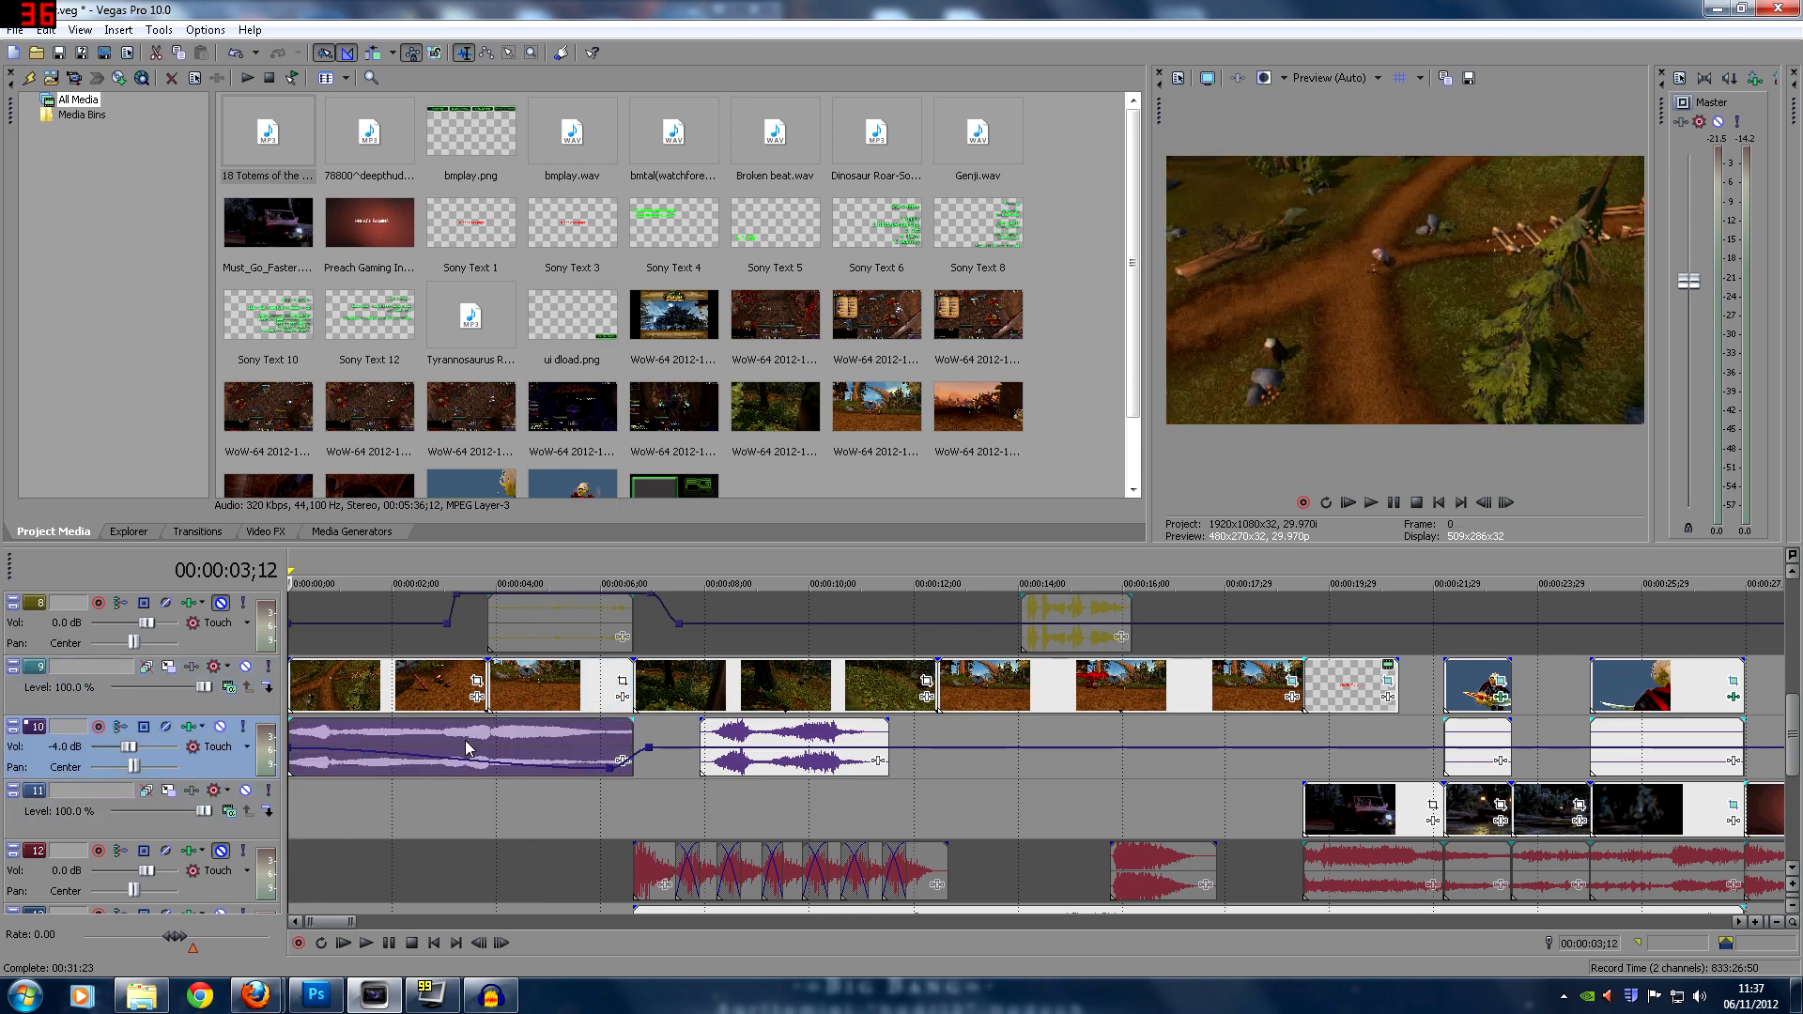
left_click(478, 745)
left_click(512, 737)
left_click(558, 700)
left_click(451, 696)
left_click(528, 693)
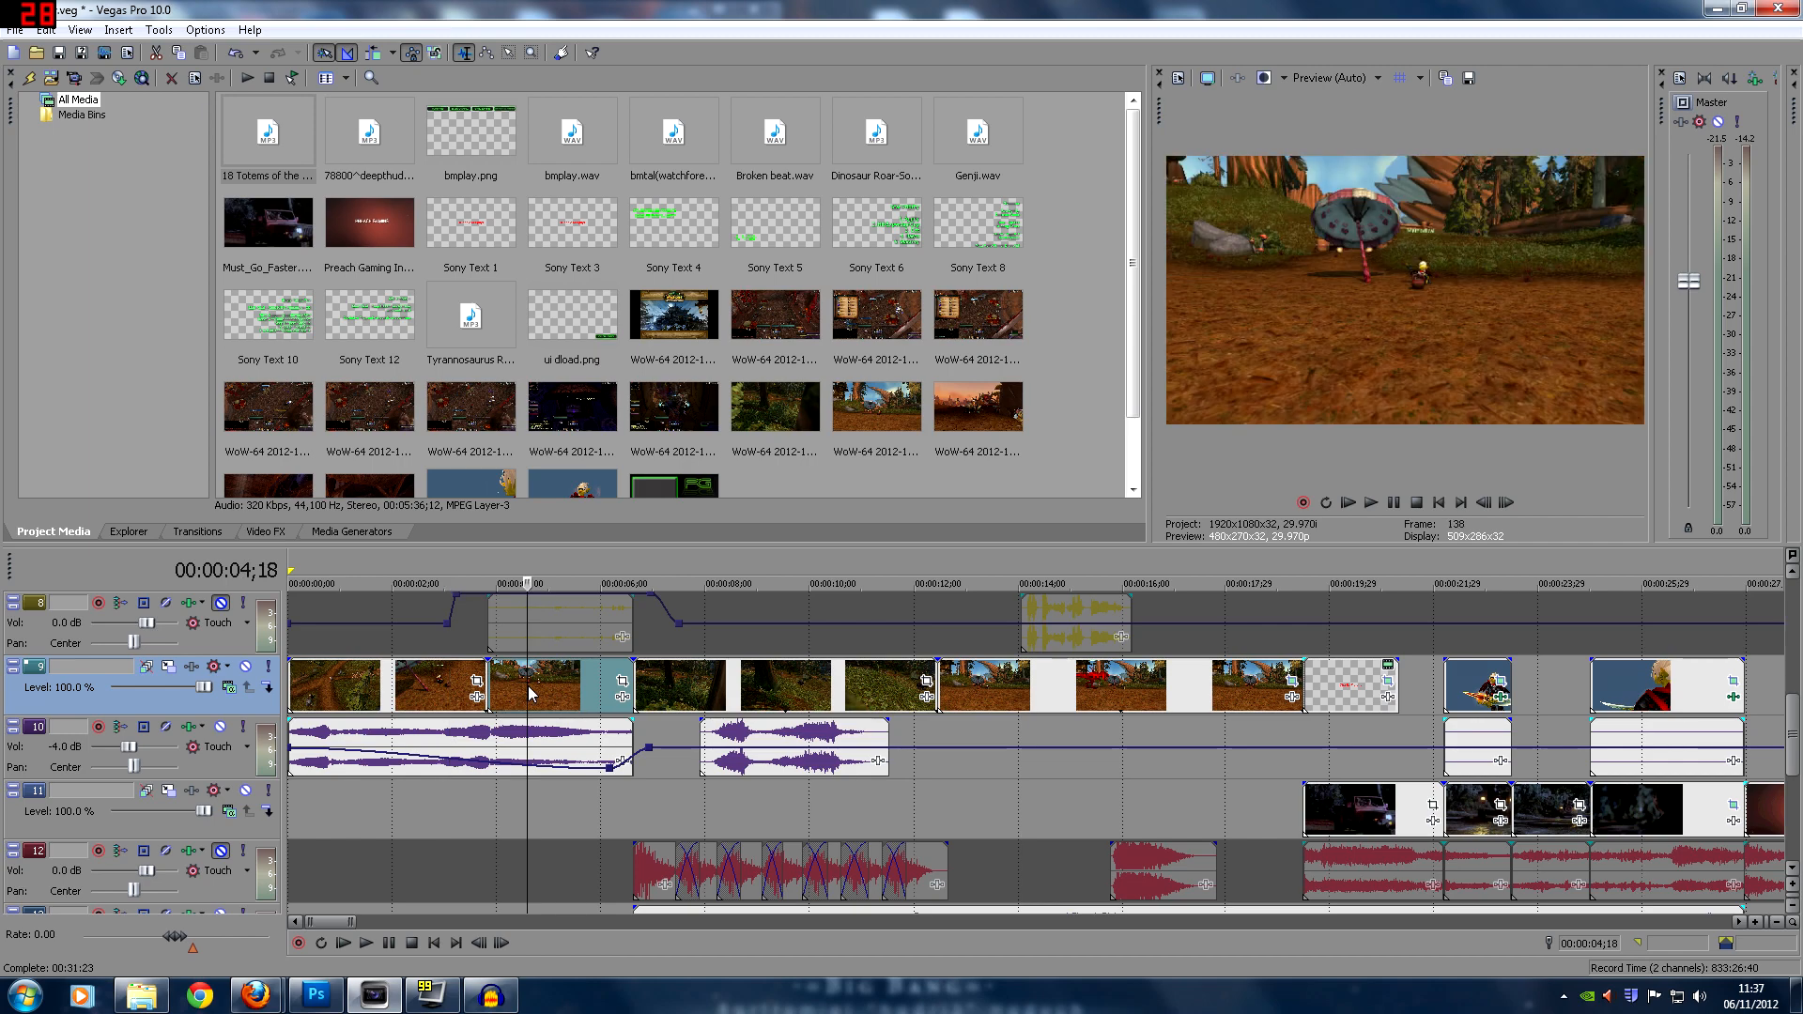
Play the opening from the project start, pause just after 00:00:04;15, and examine the track 10 music around the cut
left_click(292, 817)
left_click(367, 943)
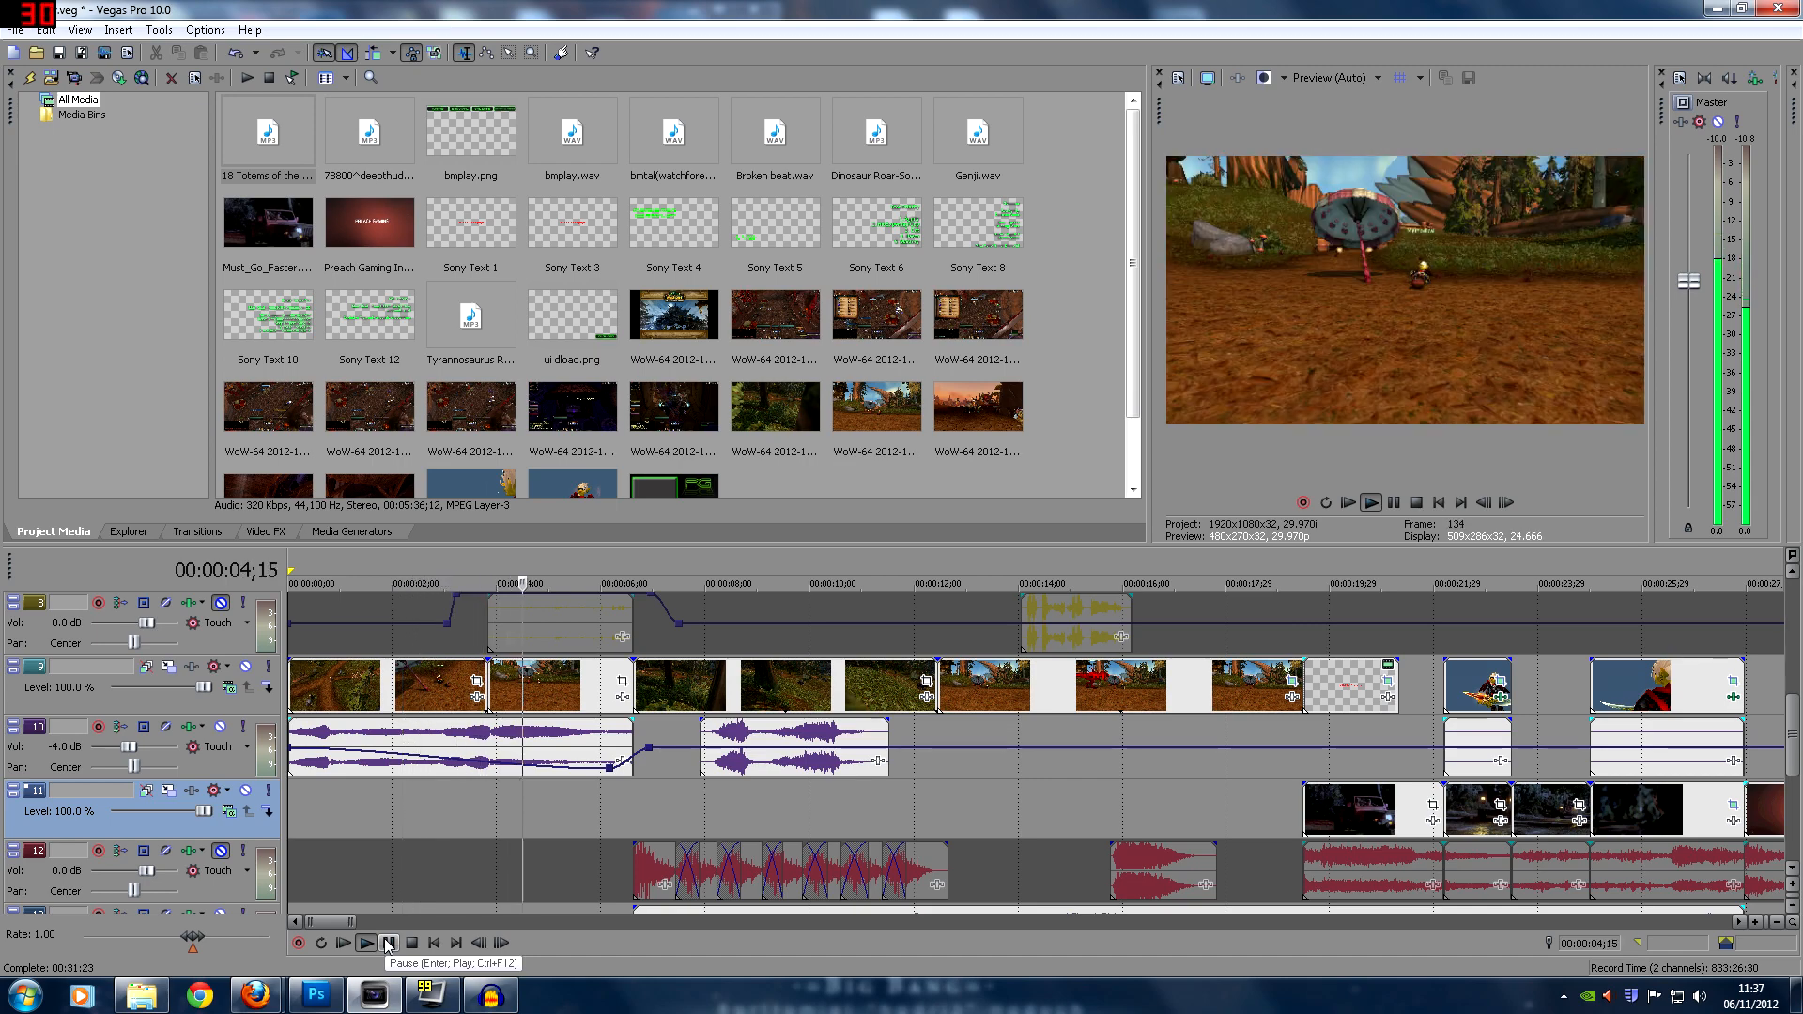
left_click(388, 944)
left_click(472, 817)
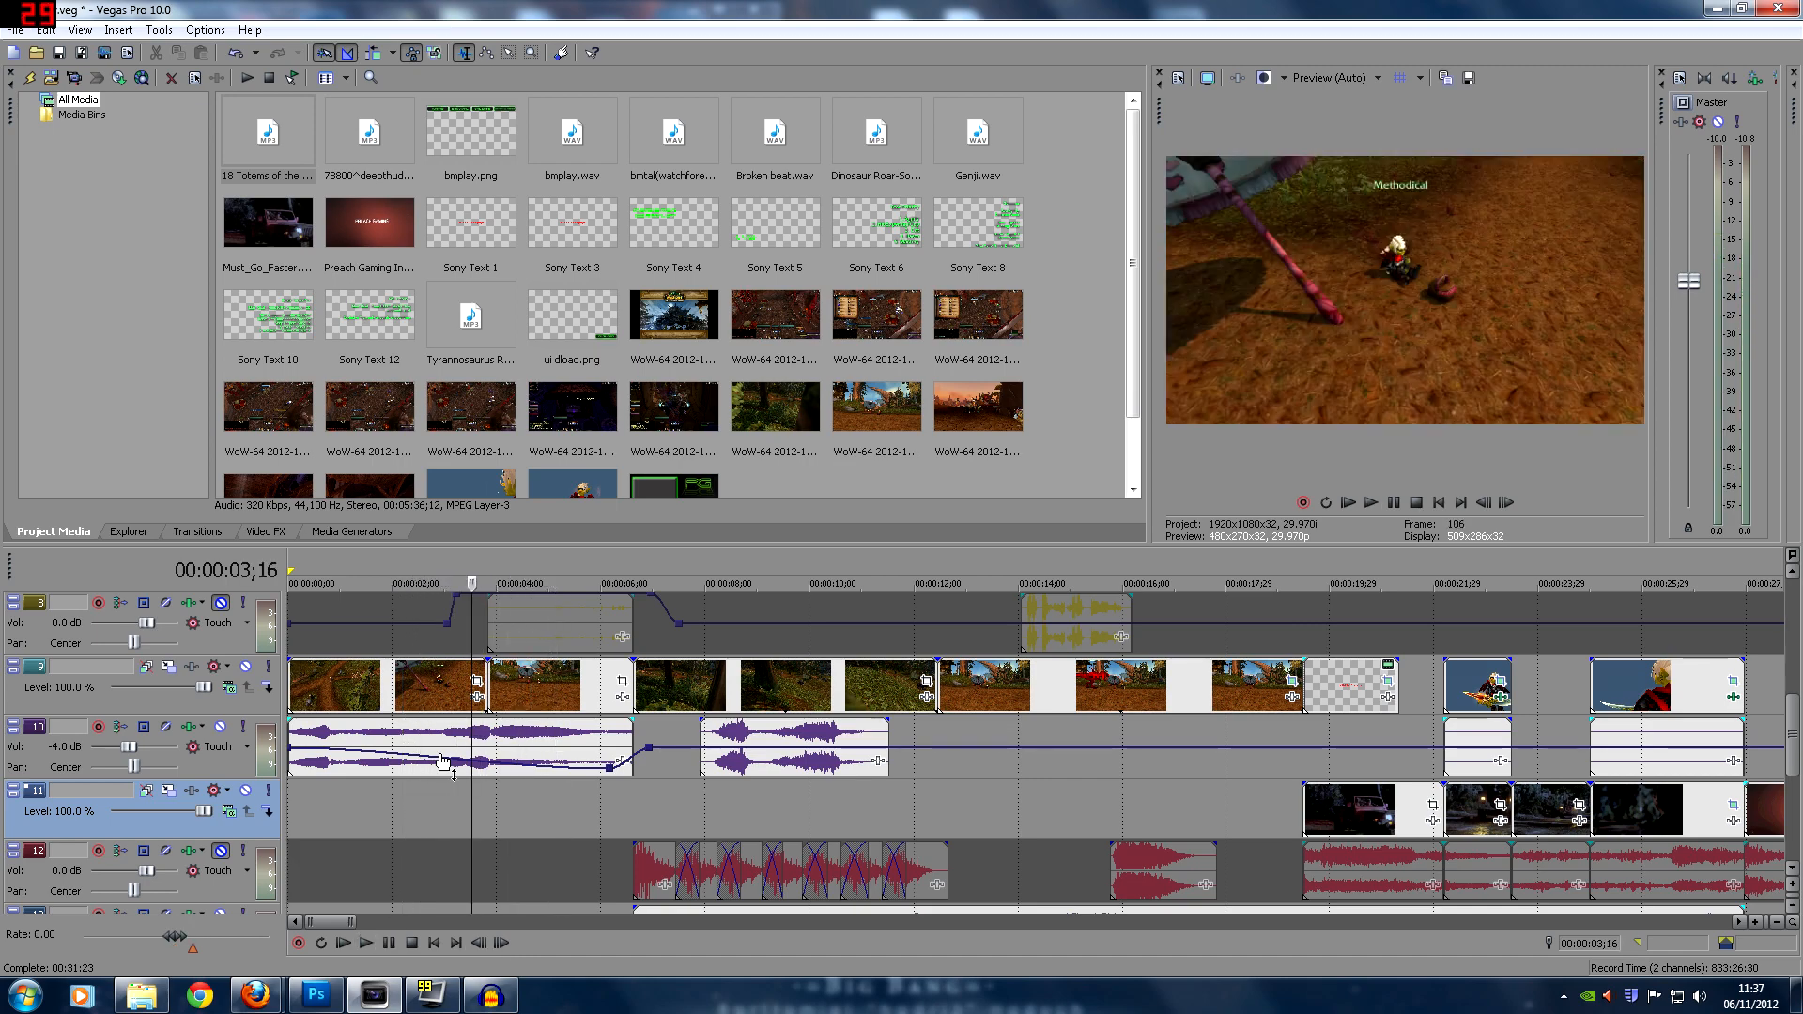
left_click(525, 741)
Unmute the audio on track 8 and mute the music on track 10
left_click(413, 699)
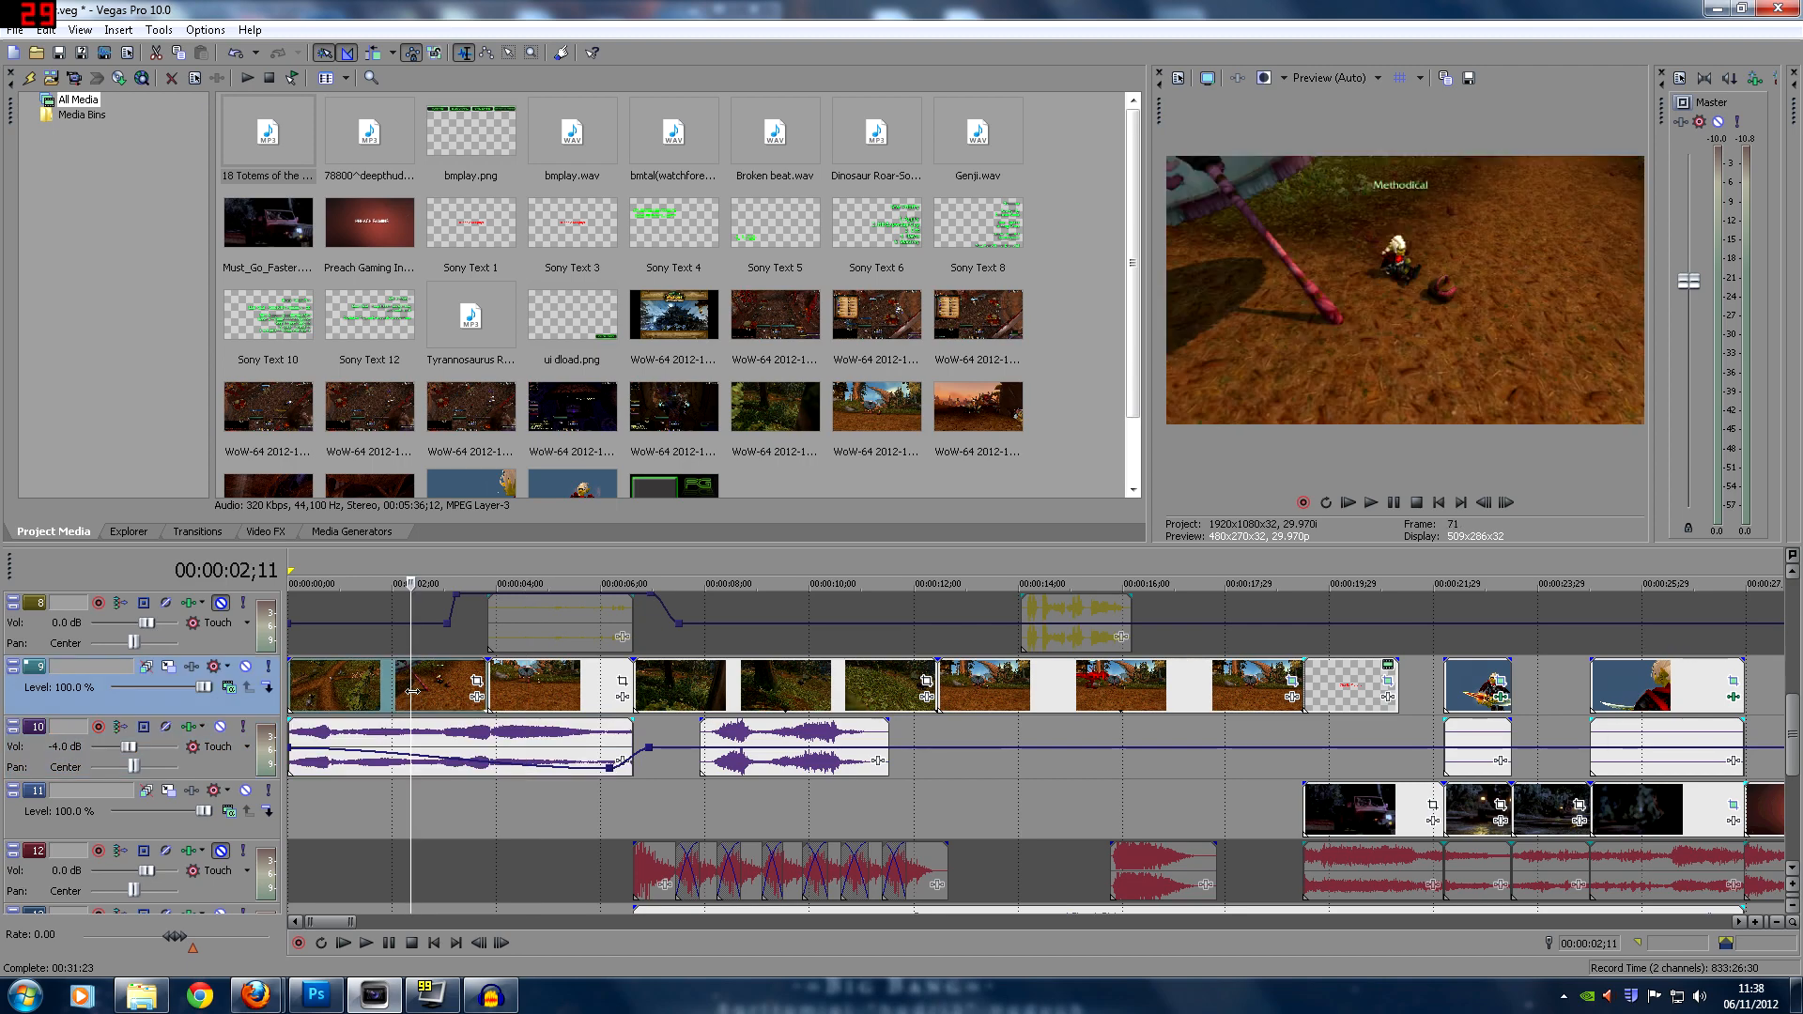
scroll(1676, 695, "up", 1)
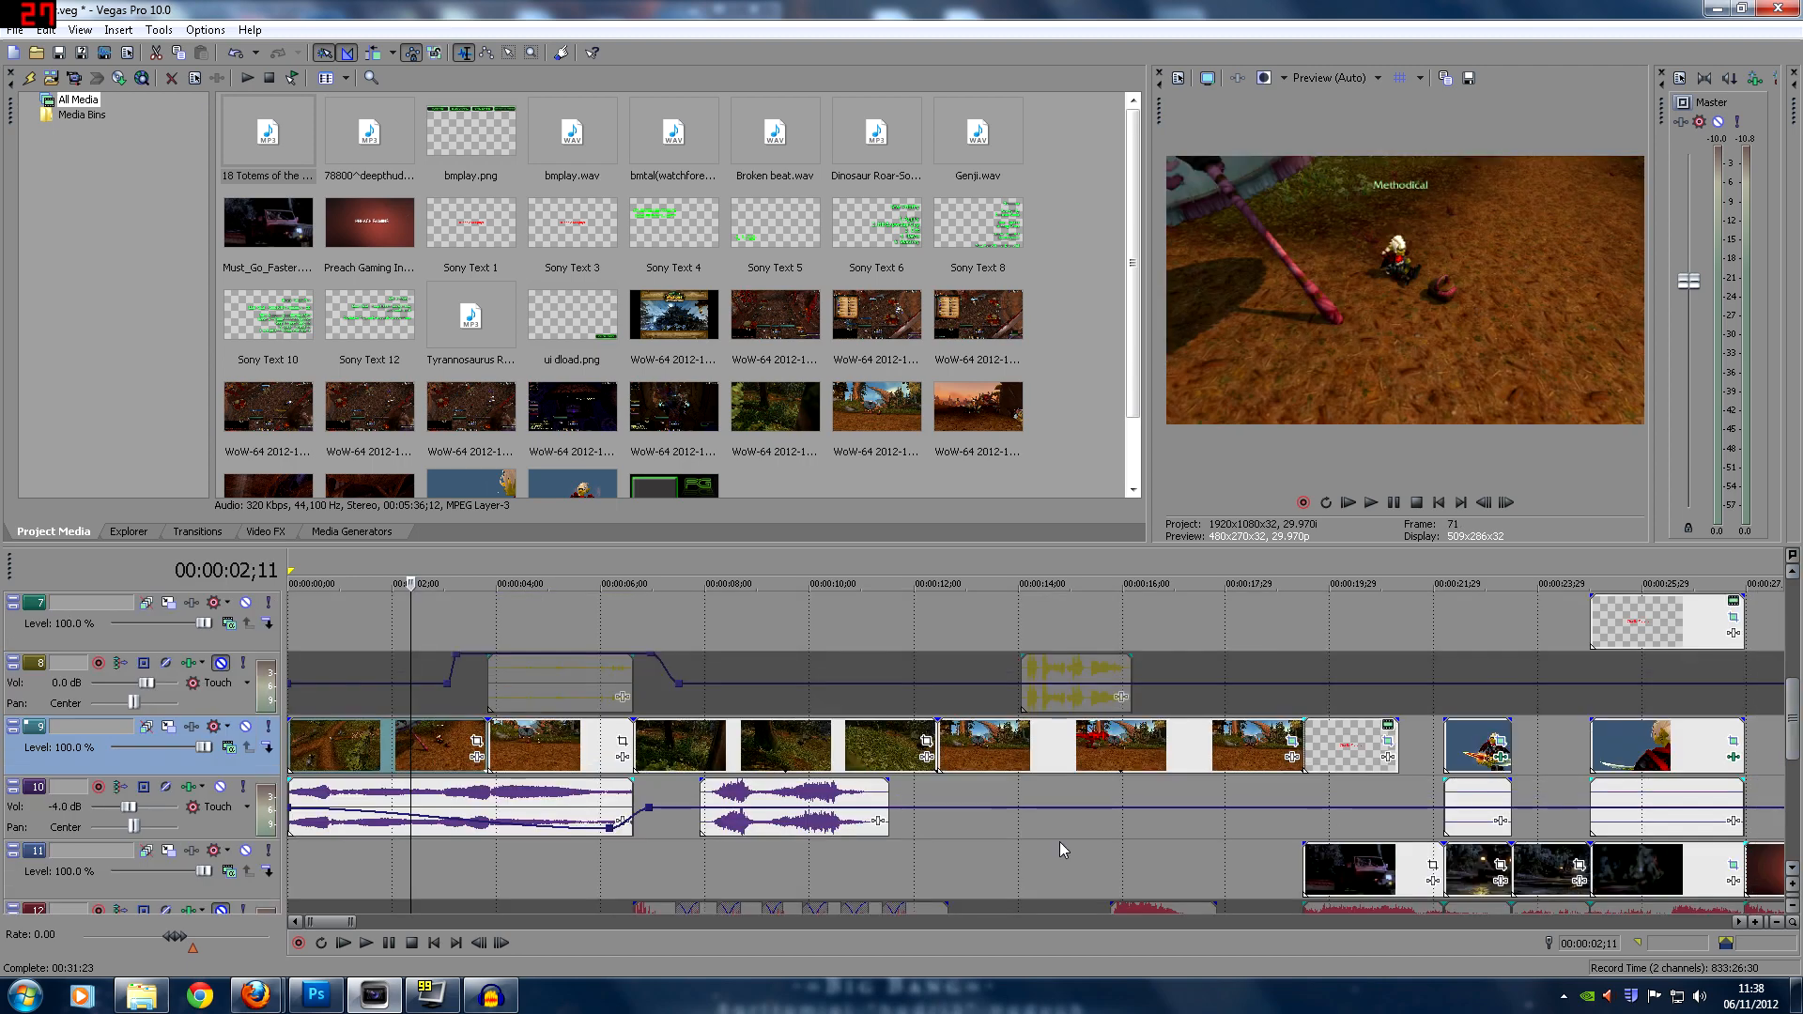
left_click(571, 684)
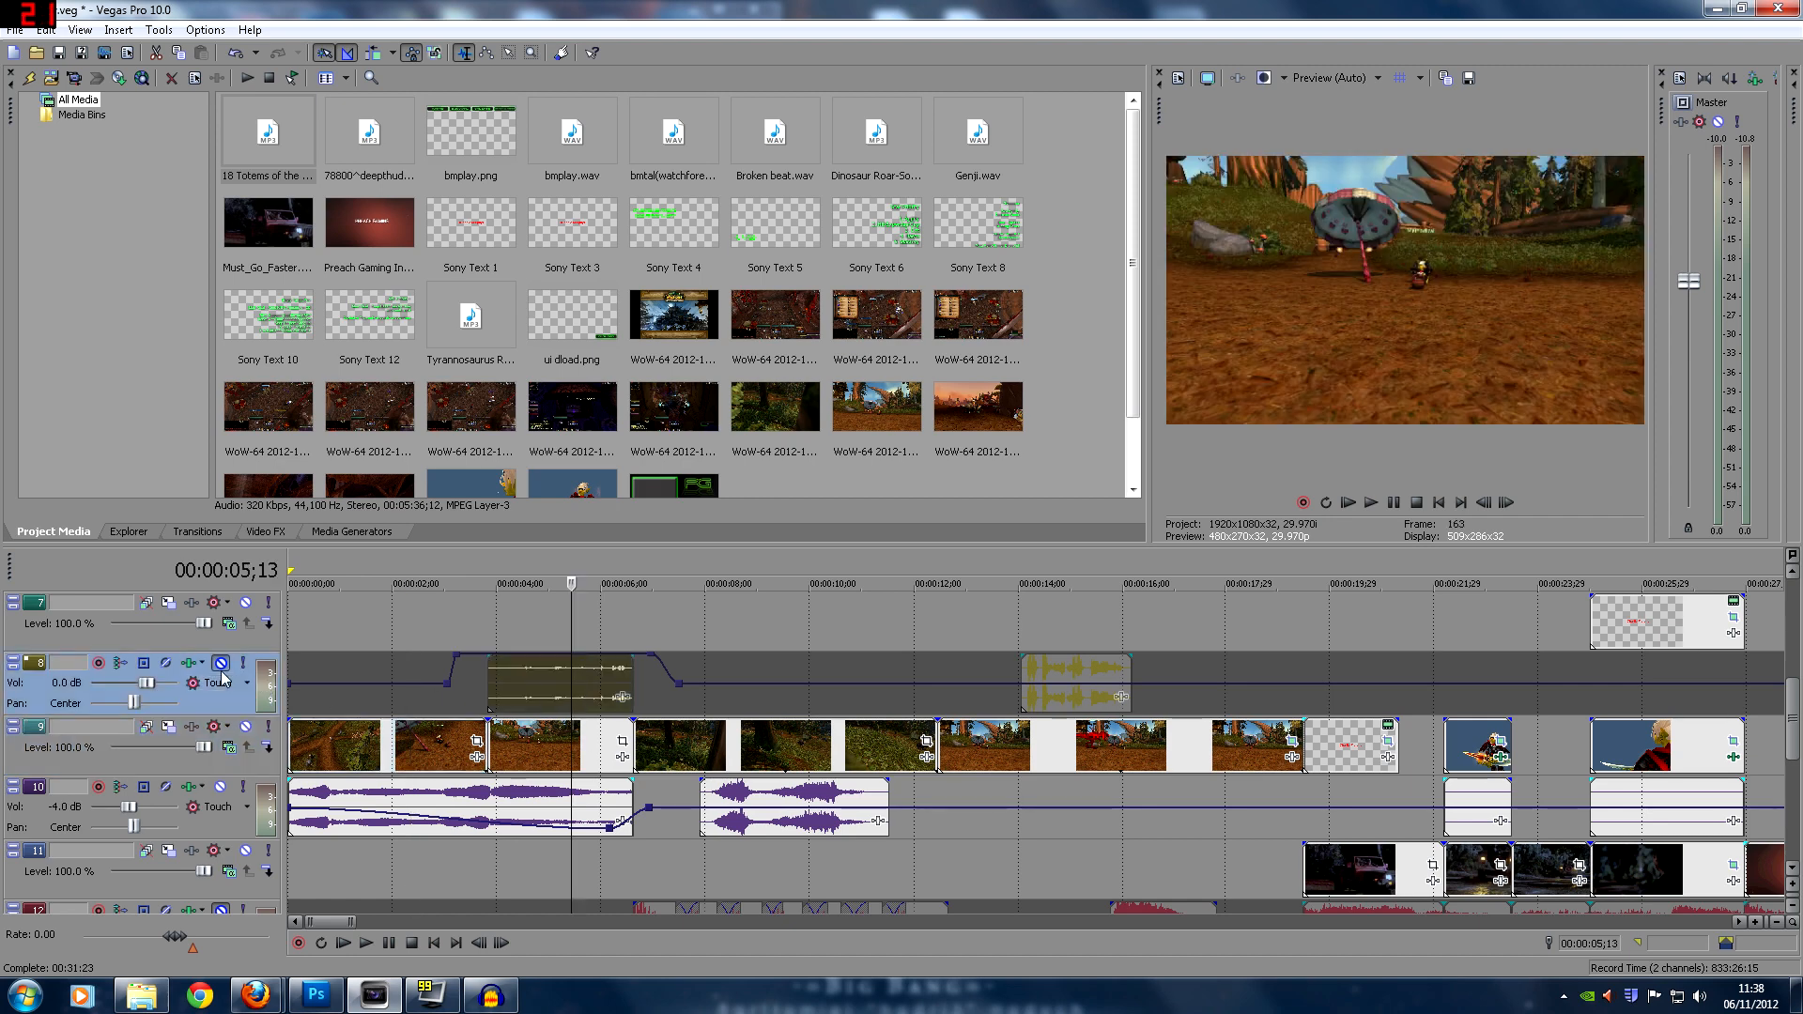
left_click(220, 787)
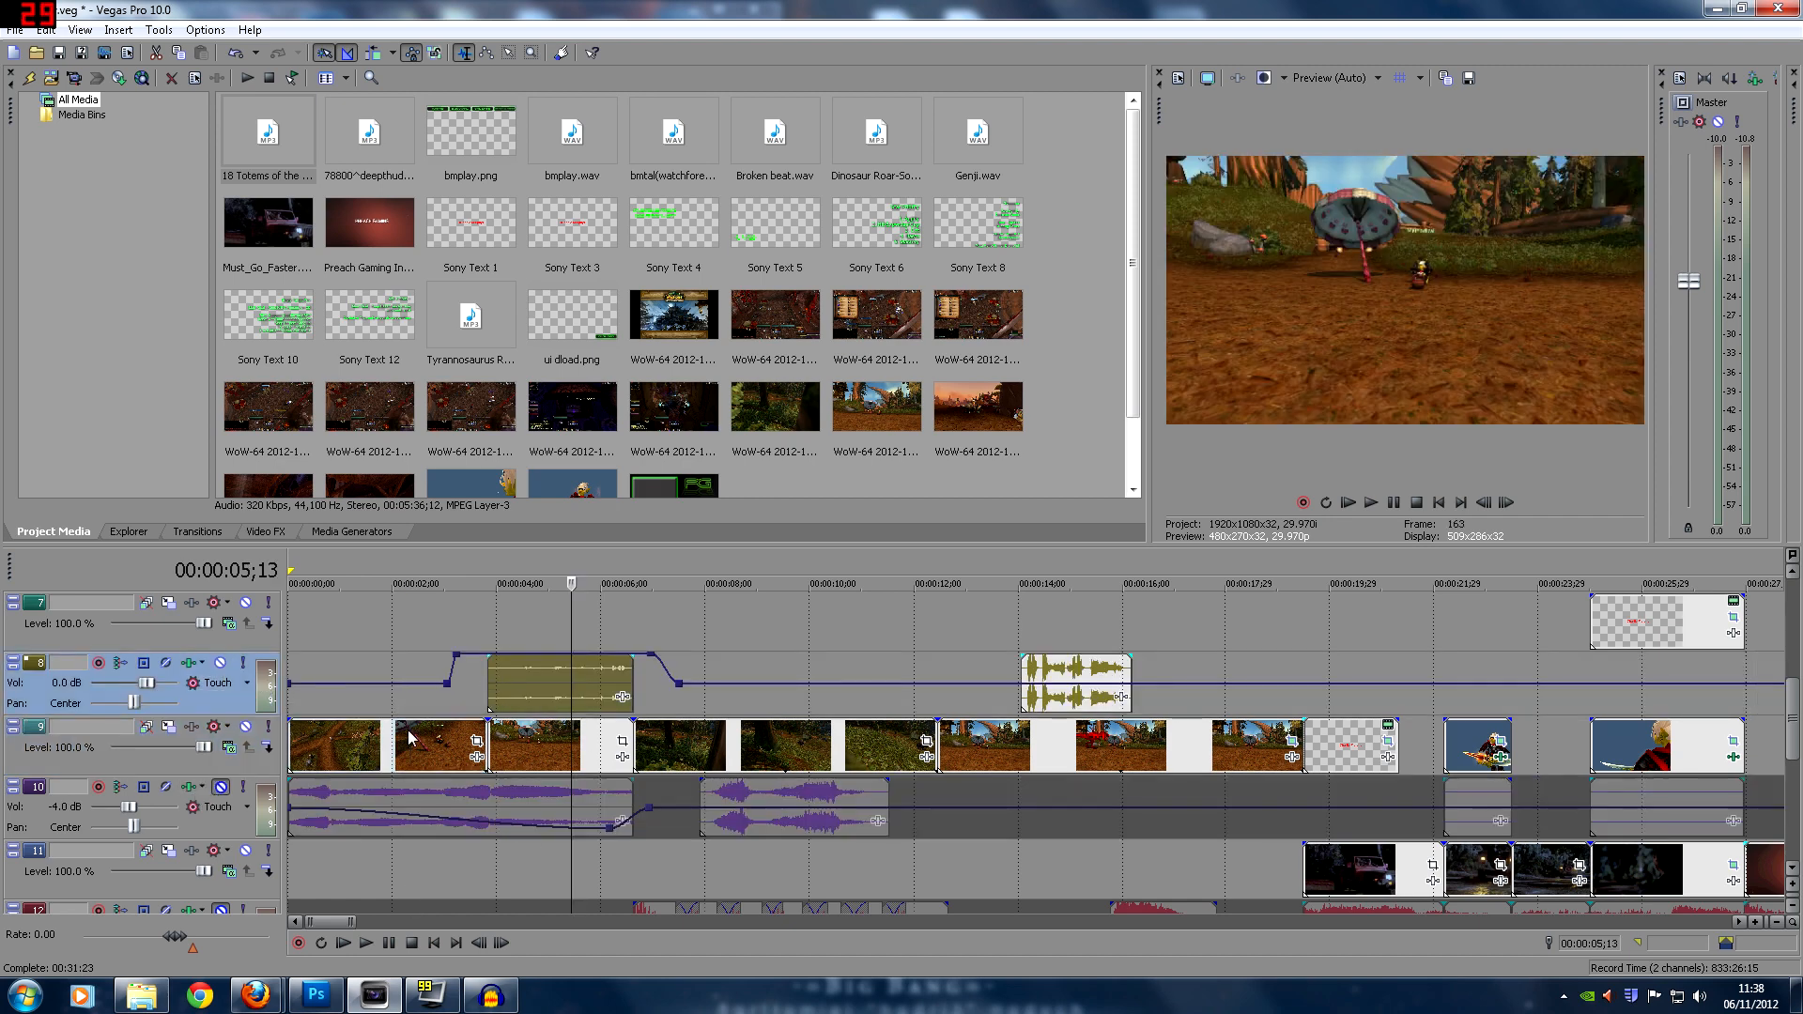
Play the first track 8 audio clip from its start at 00:00:03;25 and pause at about 00:00:06;15
left_click(491, 691)
left_click(366, 943)
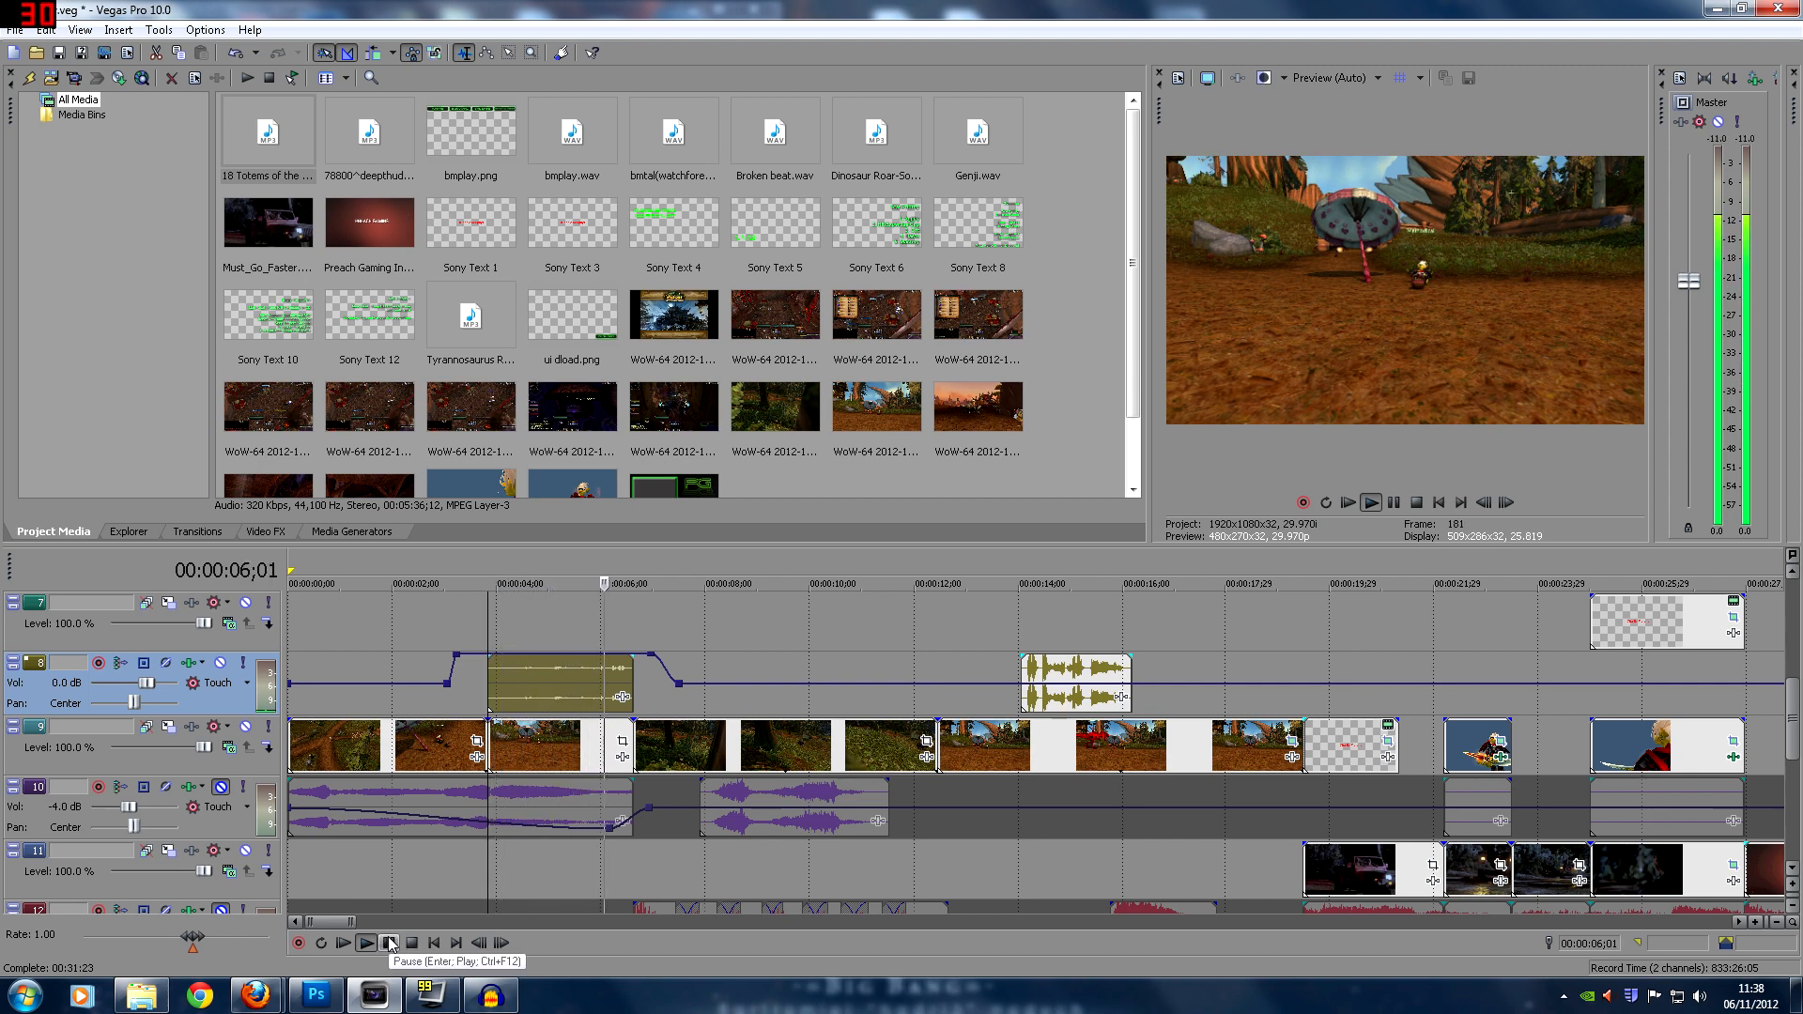
left_click(389, 943)
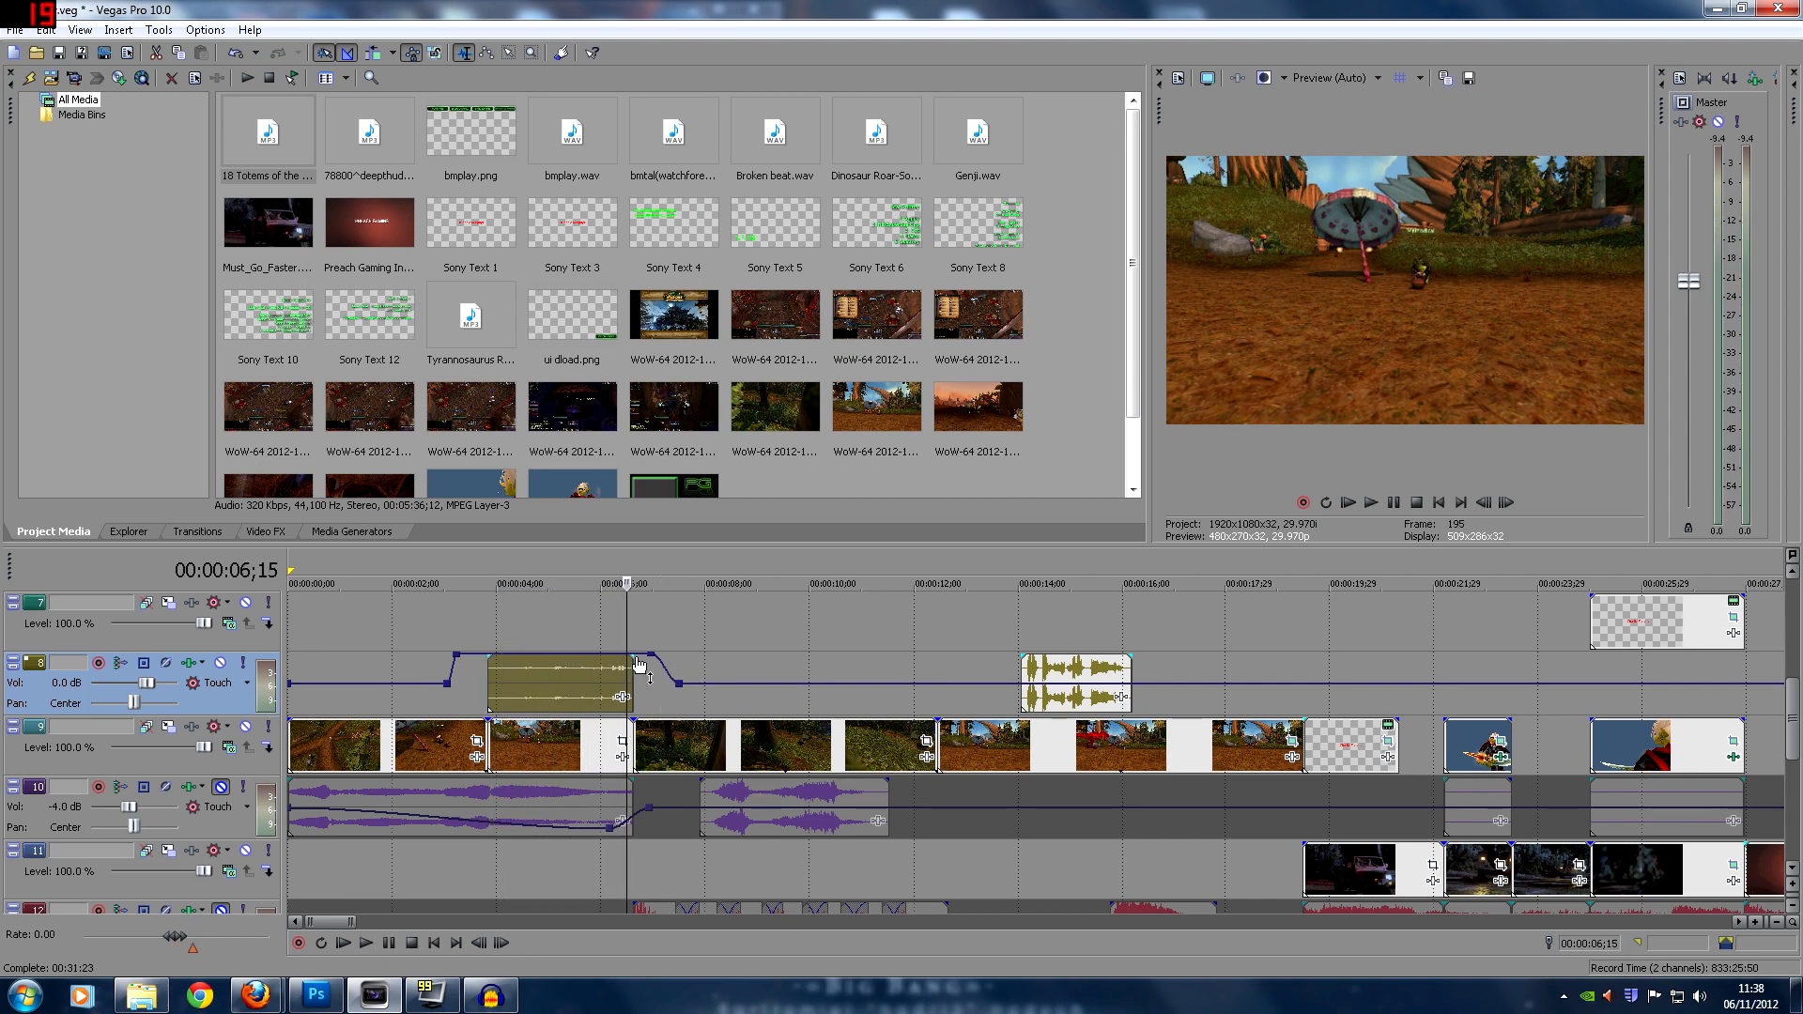
Lower the two raised volume envelope points around the first track 8 audio clip to the envelope's 0.0 dB baseline
right_click(459, 660)
left_click(512, 683)
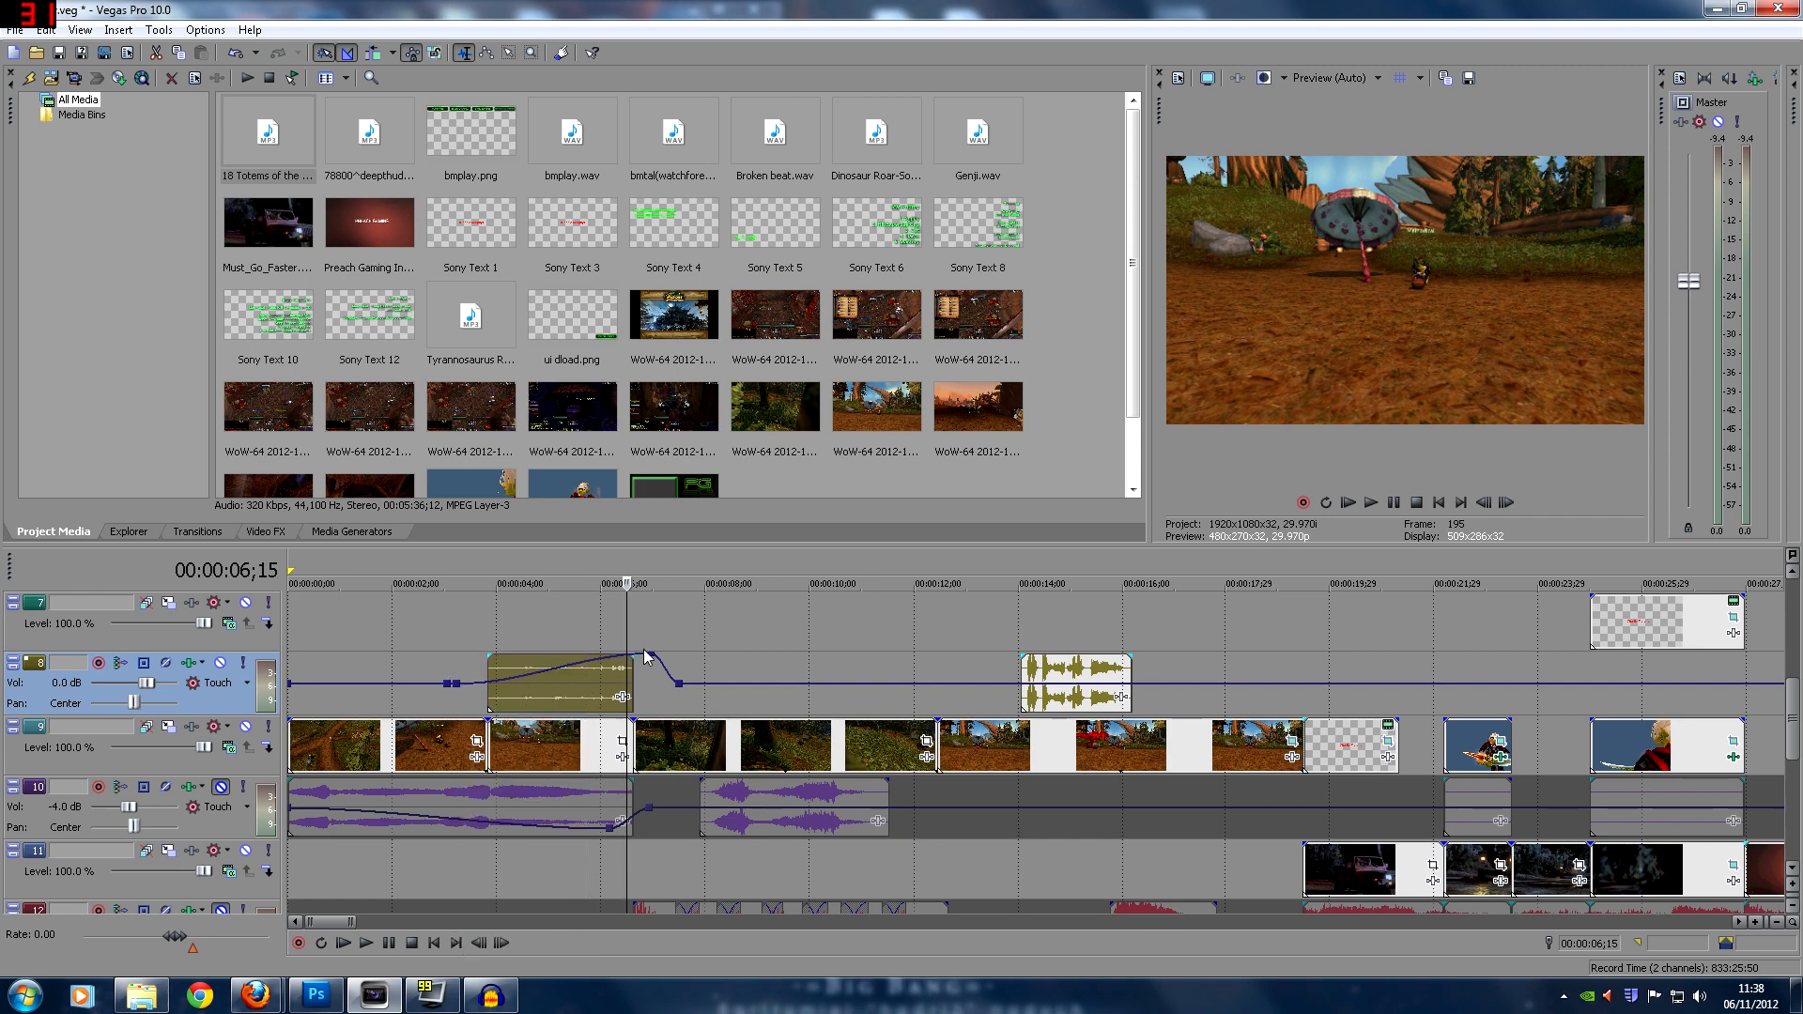
right_click(652, 656)
left_click(708, 683)
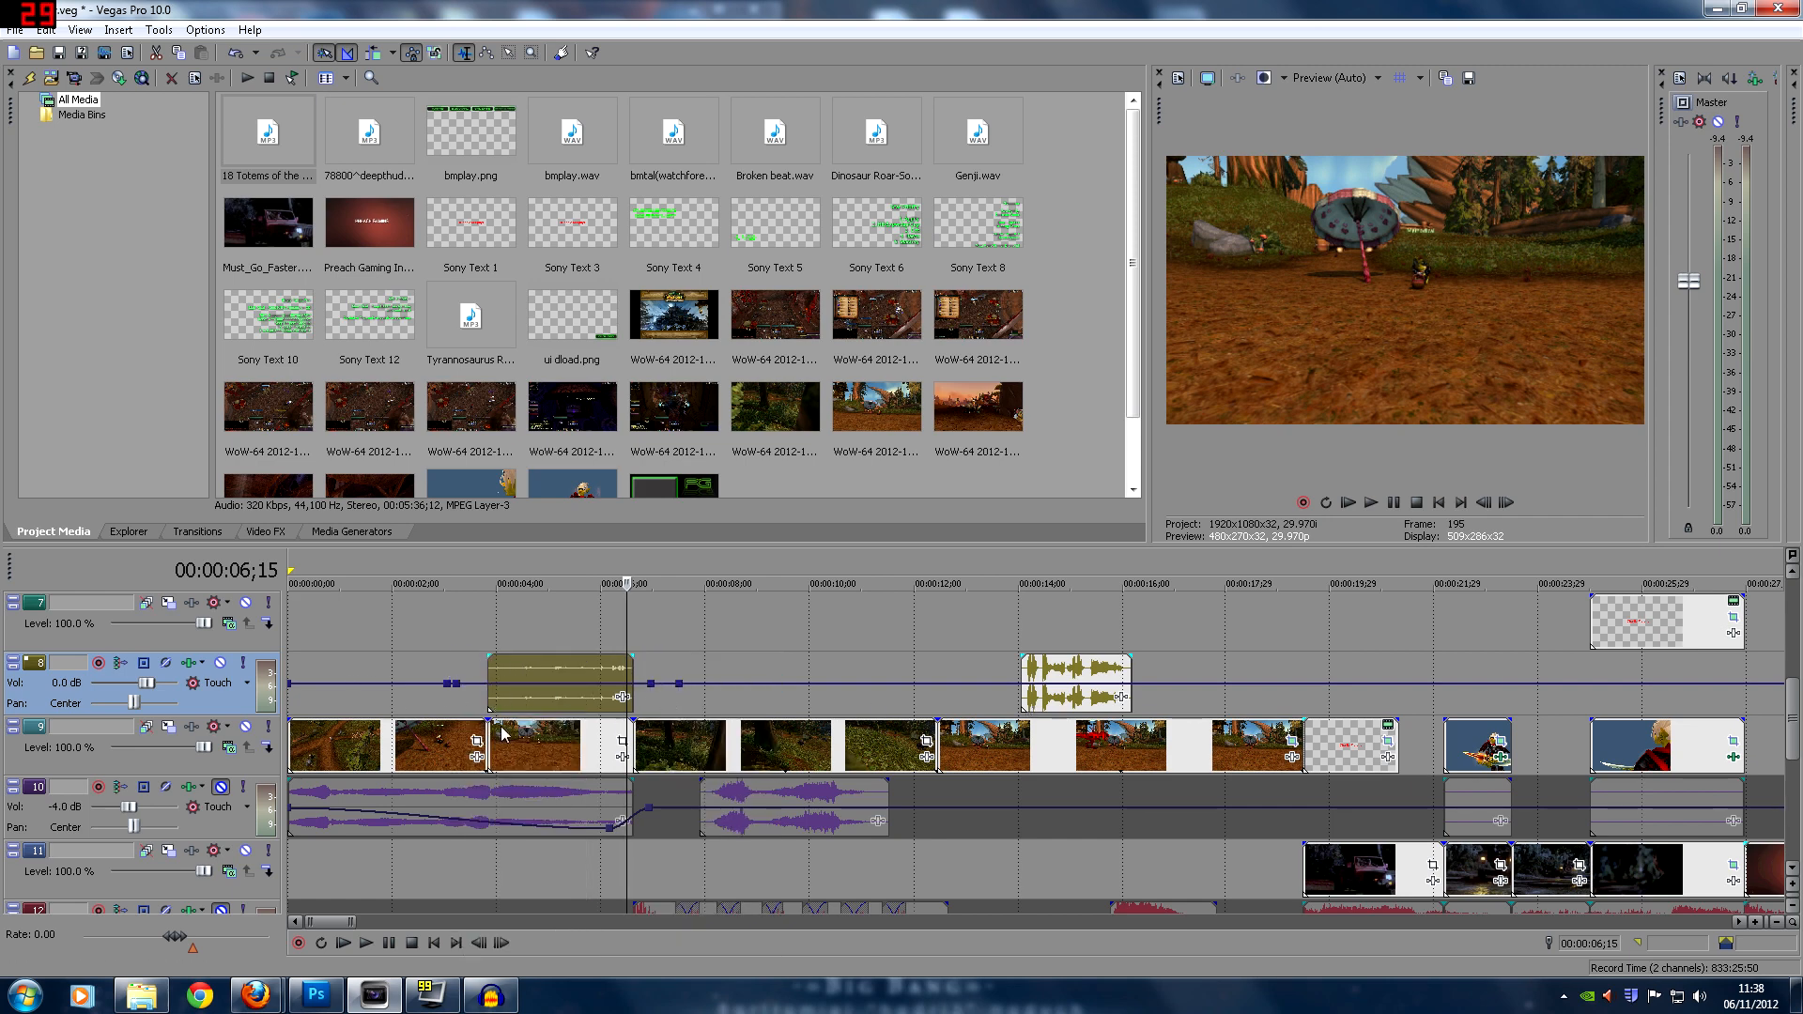
Play the first track 8 clip with the flattened volume envelope from 00:00:03;25, and pause at about 00:00:06;19
left_click(489, 678)
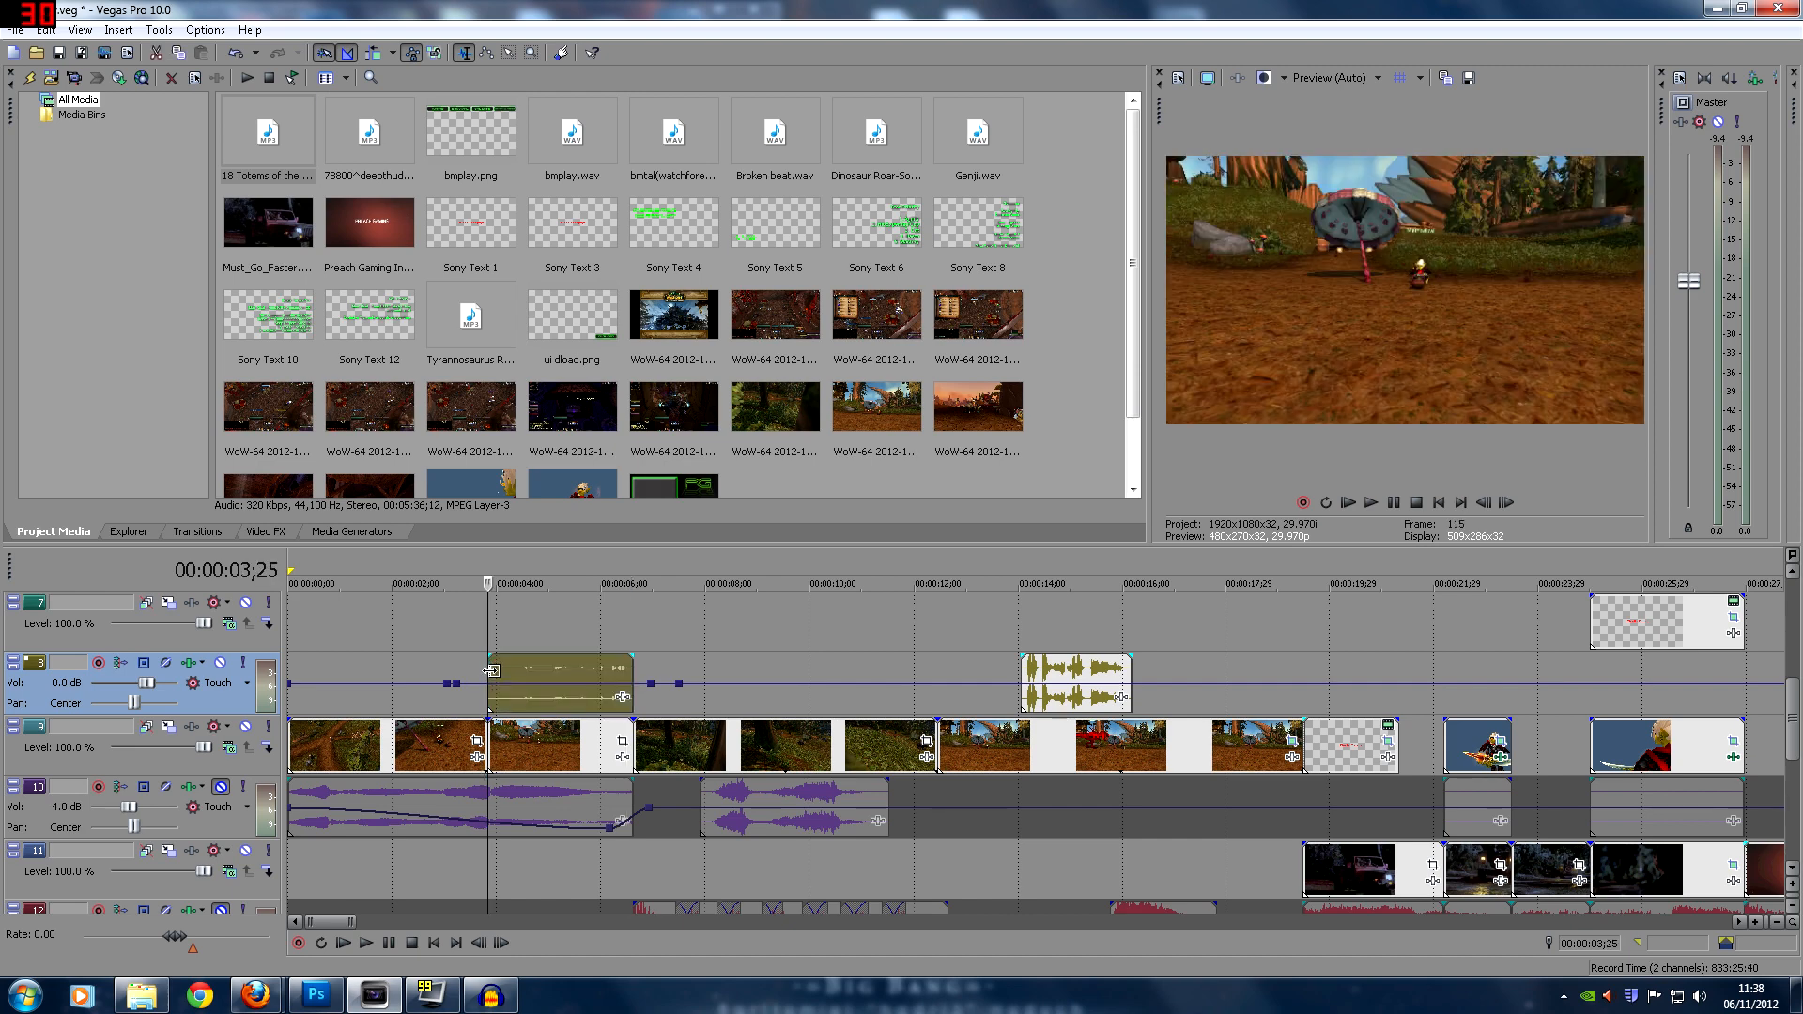
left_click(366, 942)
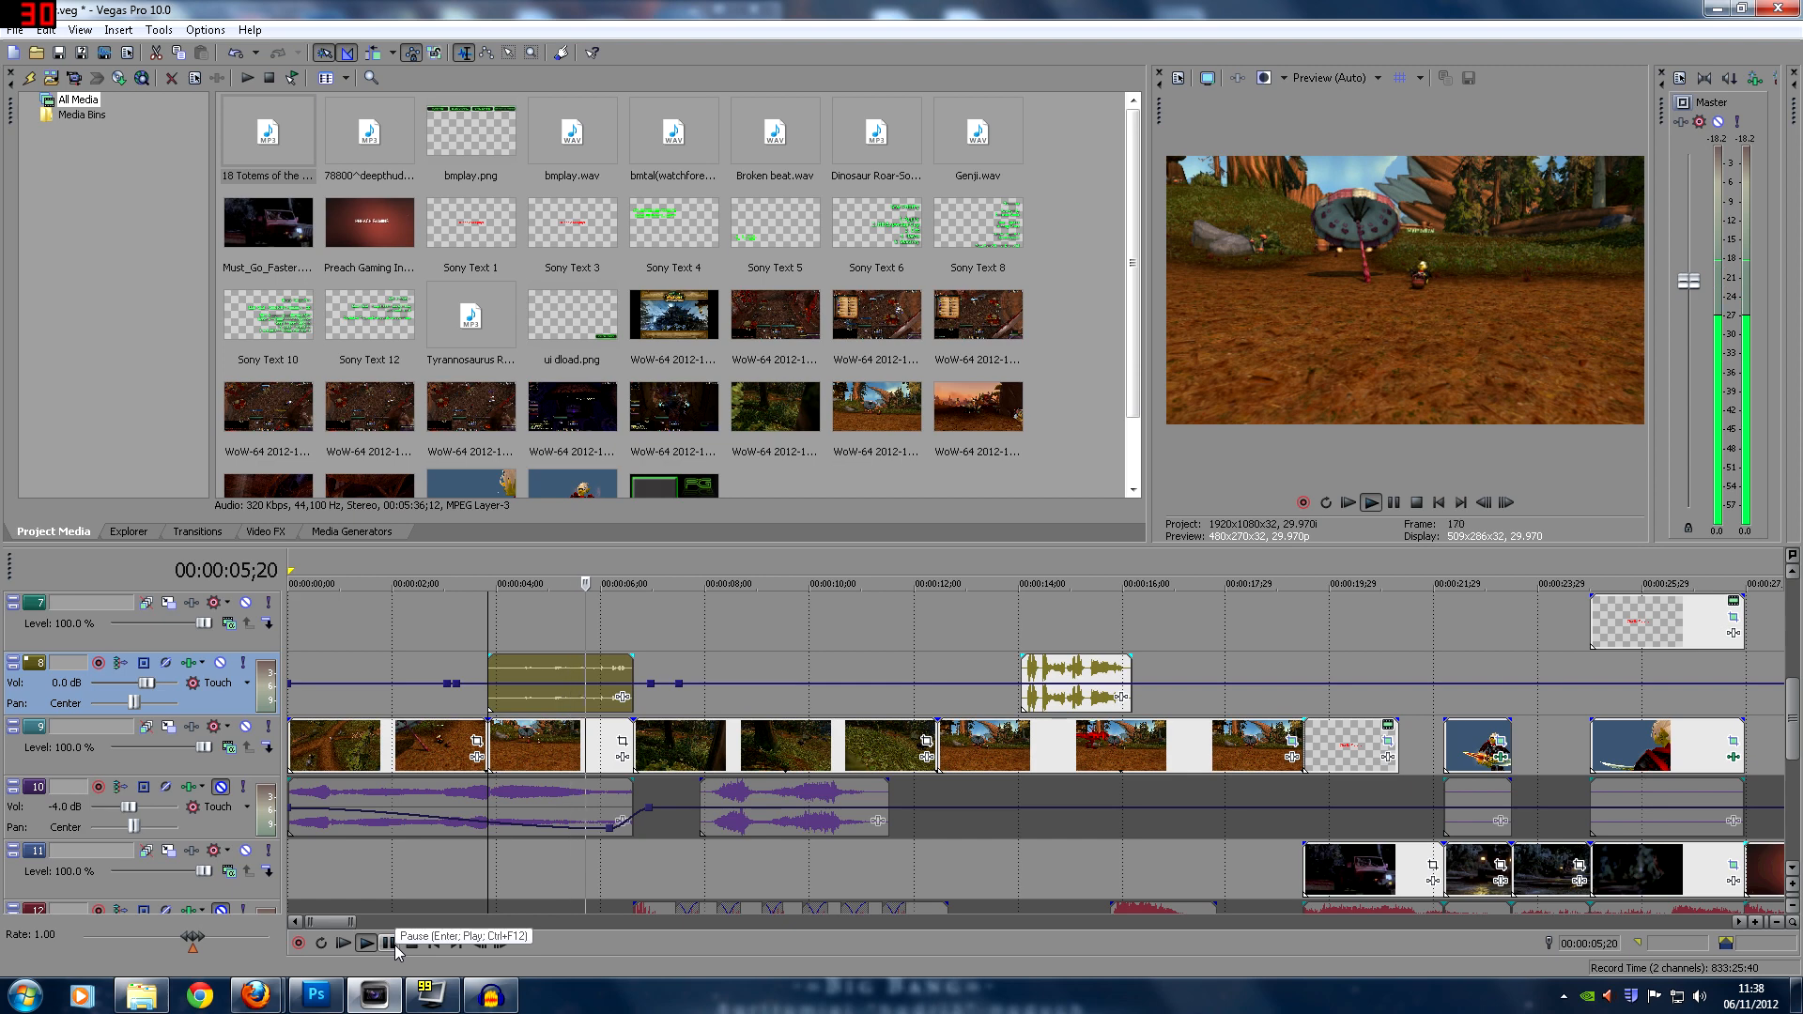
left_click(392, 943)
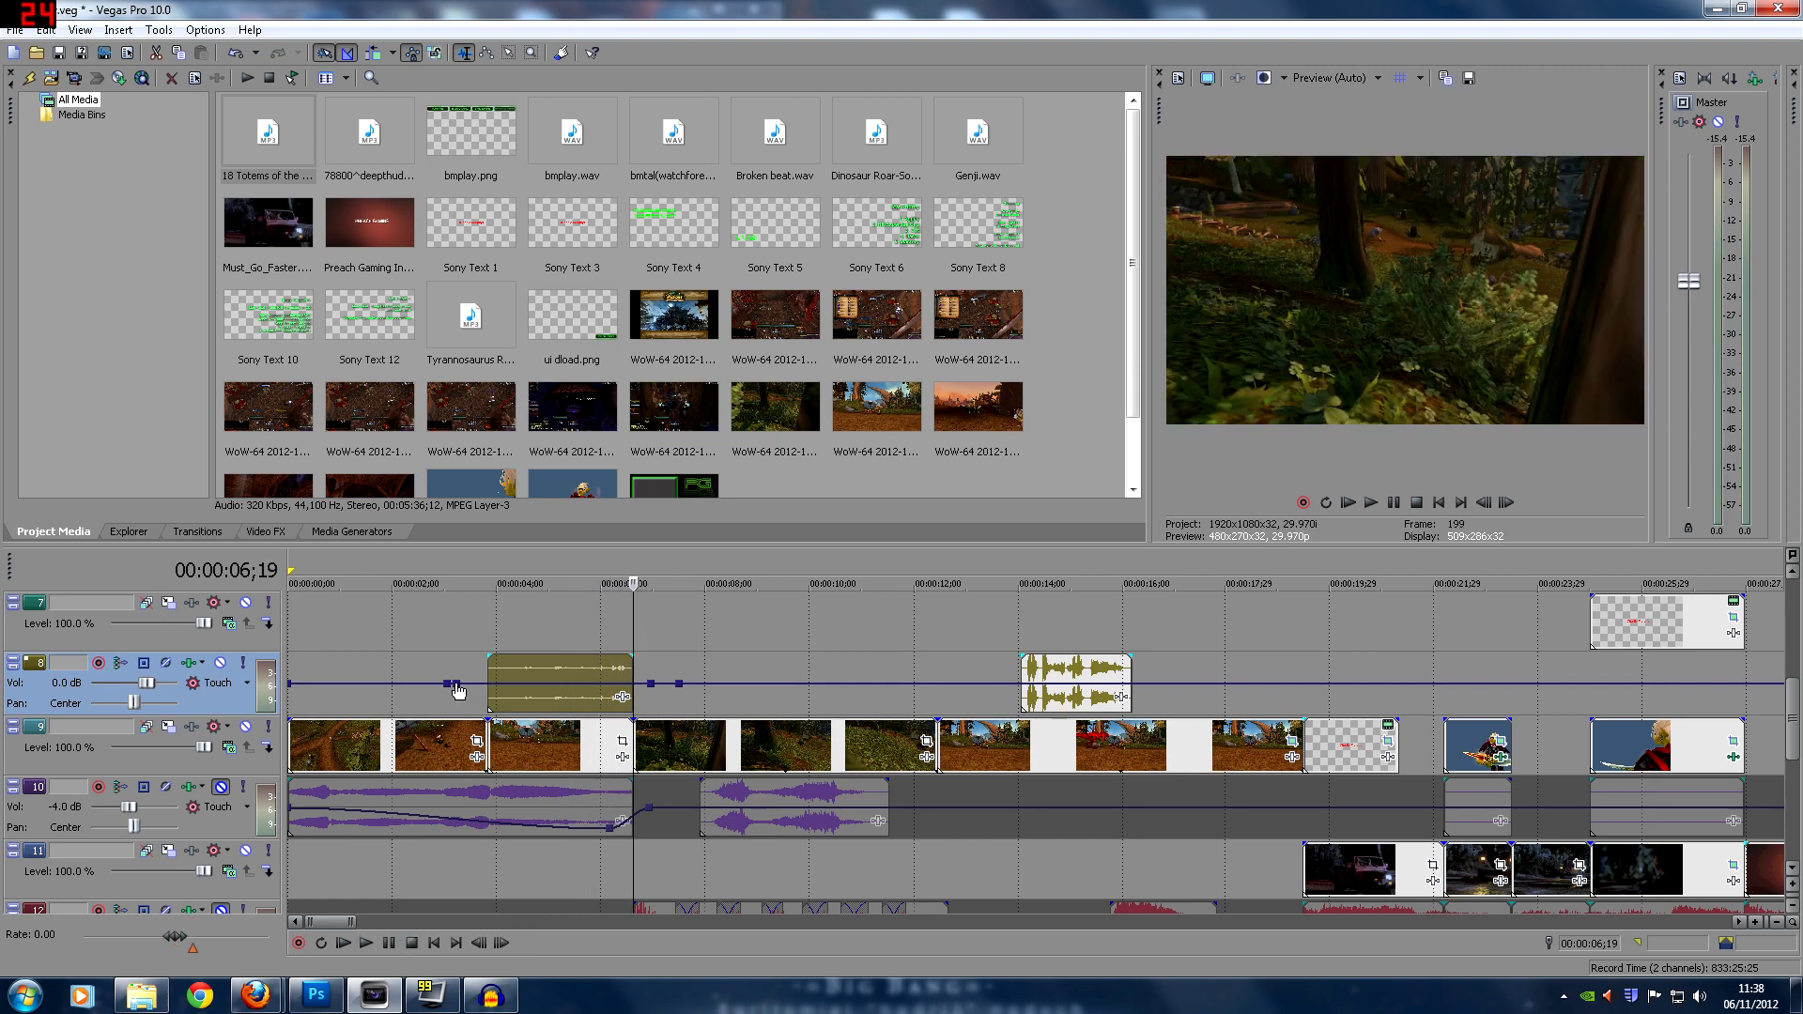
Raise the two inner volume envelope points around the first track 8 audio clip above the baseline, and compare that clip with the second one
left_click_drag(456, 684, 470, 655)
left_click_drag(650, 684, 647, 654)
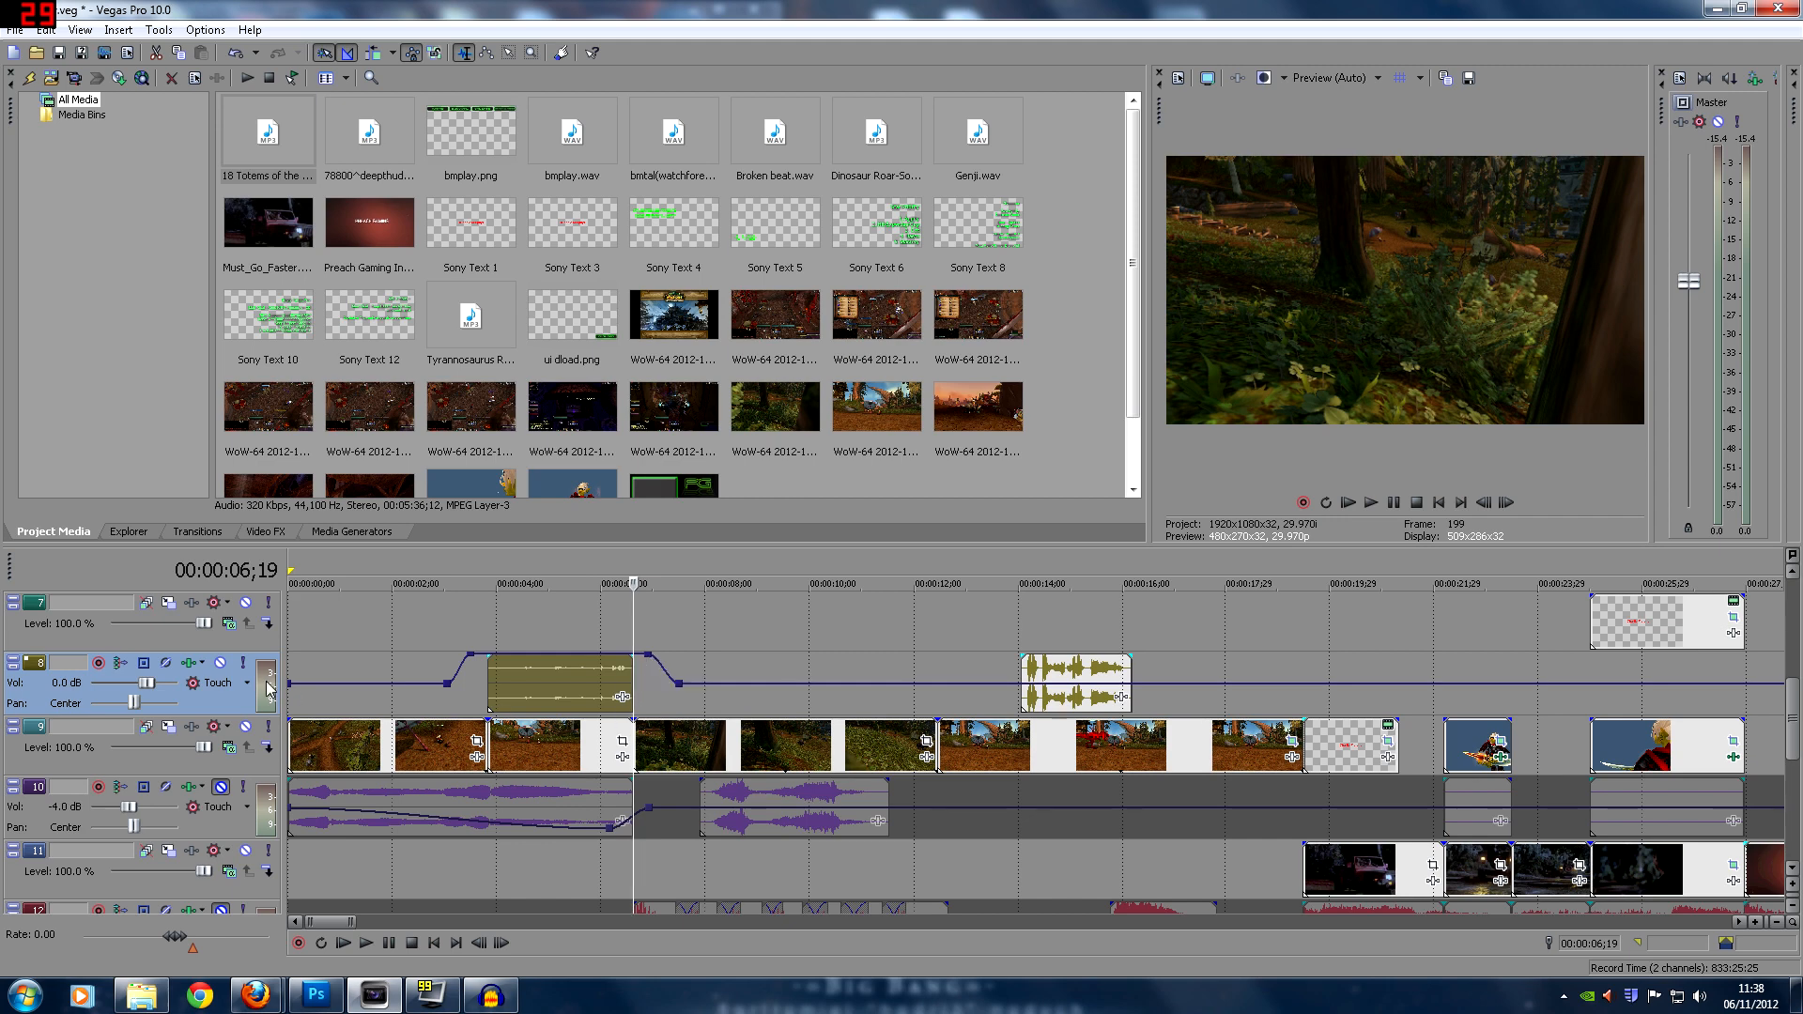
left_click(1078, 681)
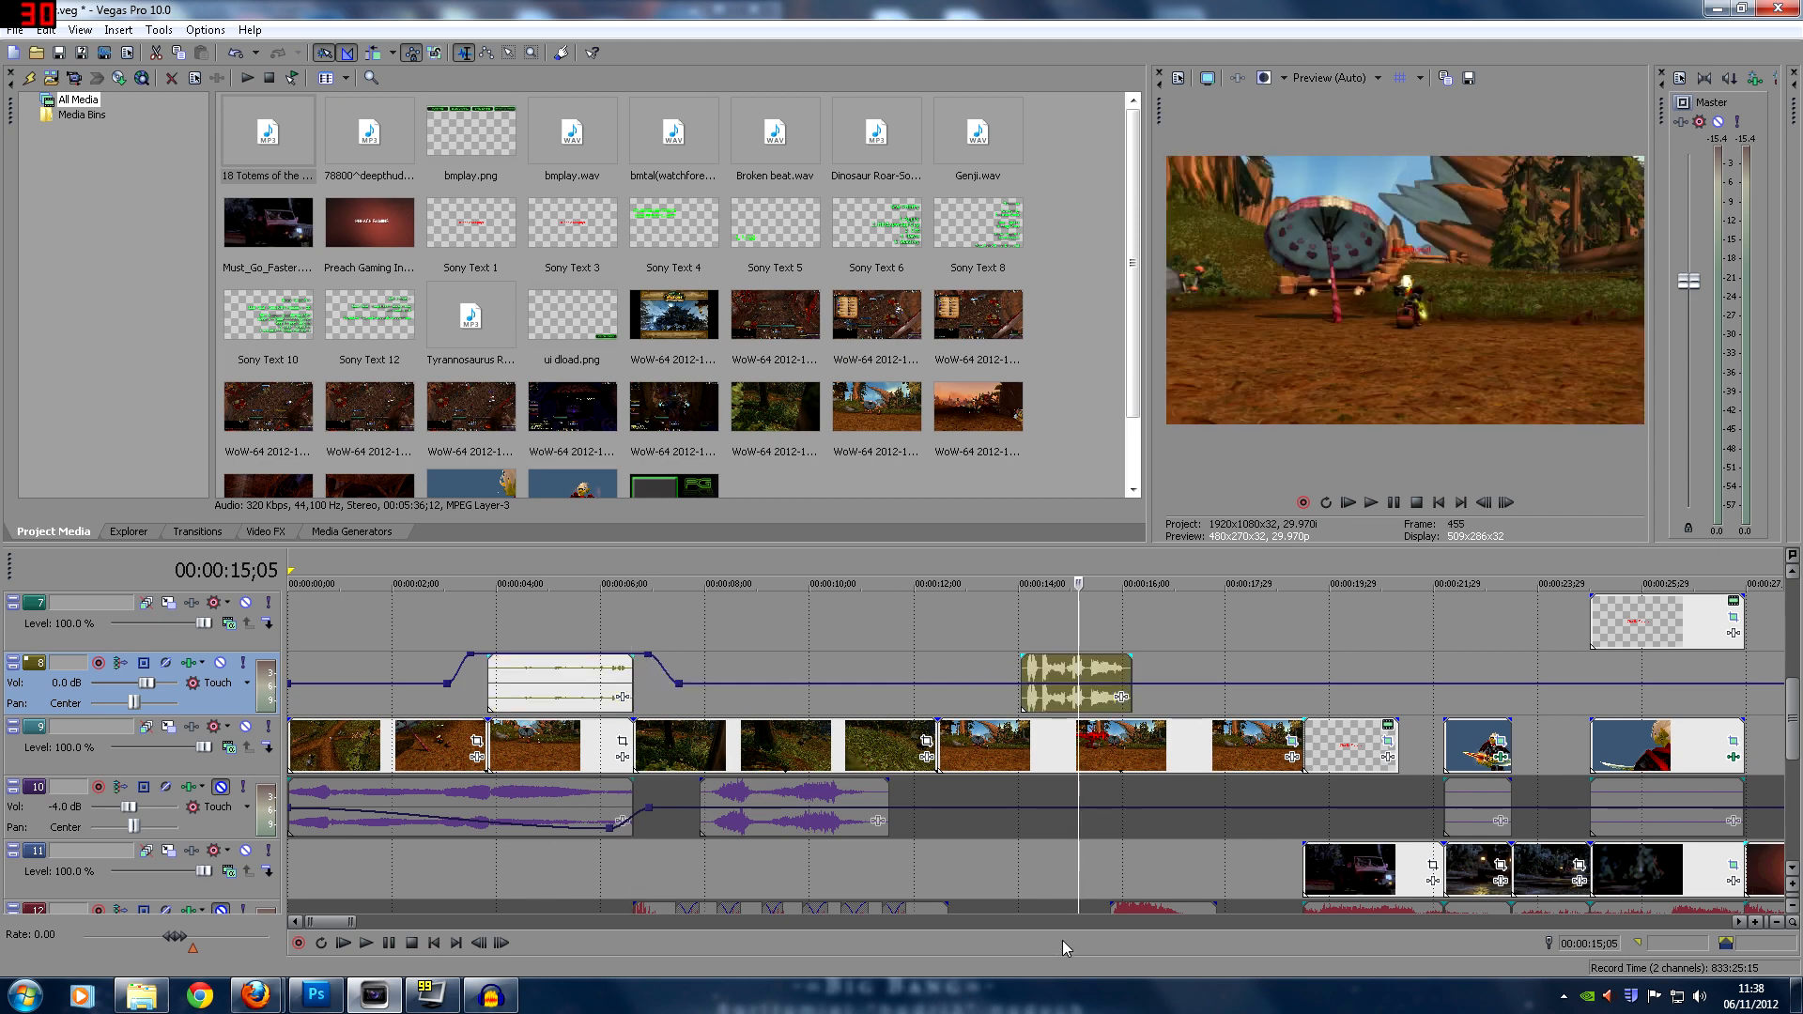
left_click(551, 683)
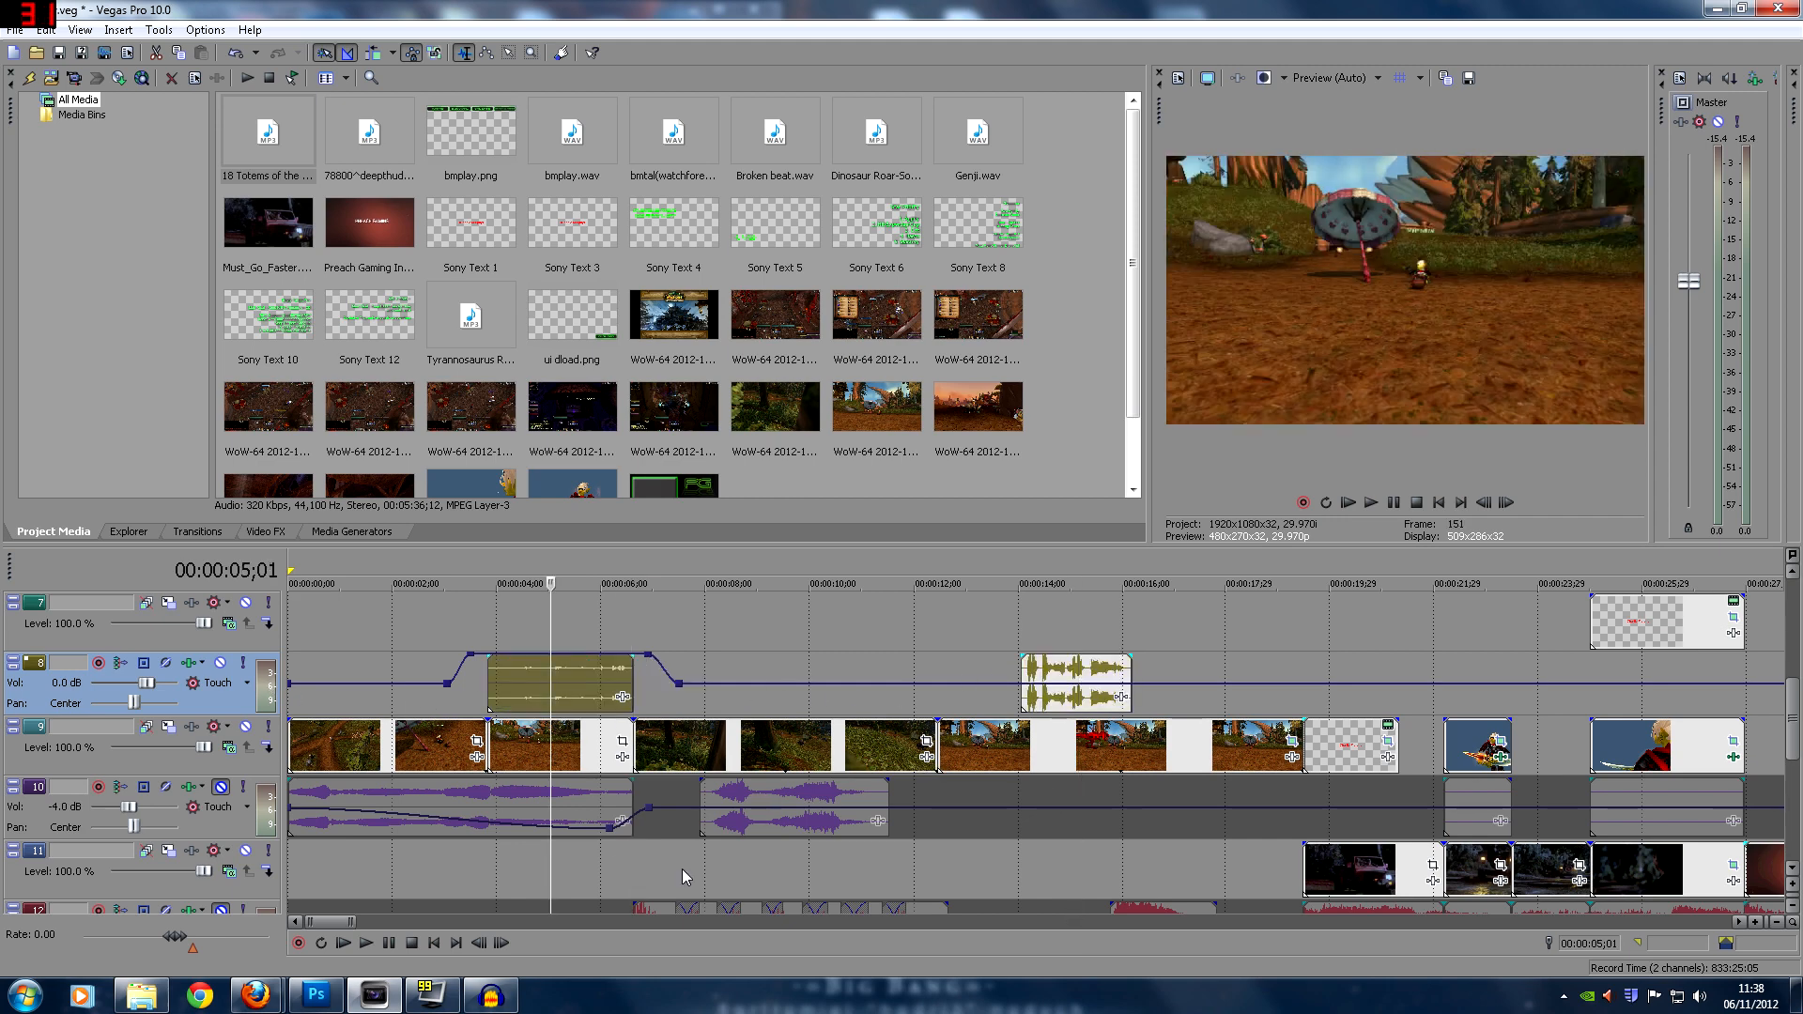
Play the boosted track 8 audio briefly from 00:00:03;25 with track 10 muted, and stop playback
left_click(476, 866)
left_click(482, 866)
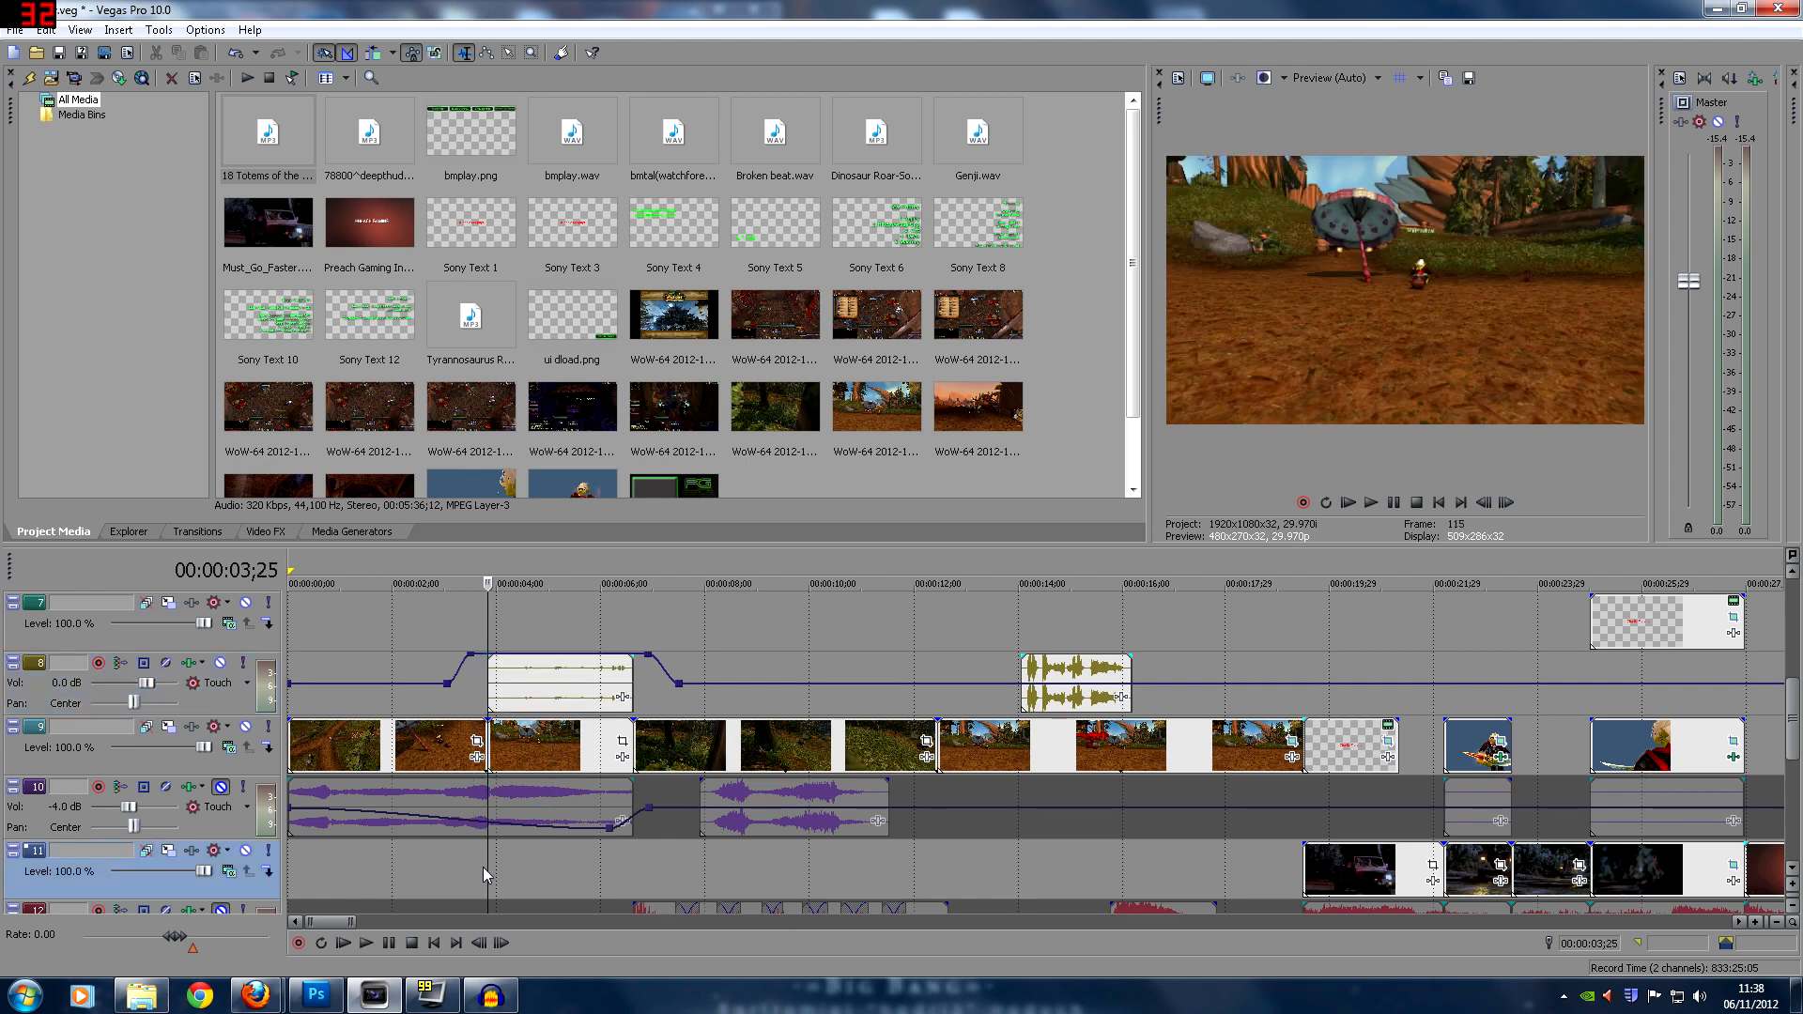
left_click(367, 943)
left_click(410, 943)
Unmute track 10 and play its music together with the track 8 audio from 00:00:03;25 to about 00:00:06;11
left_click(221, 787)
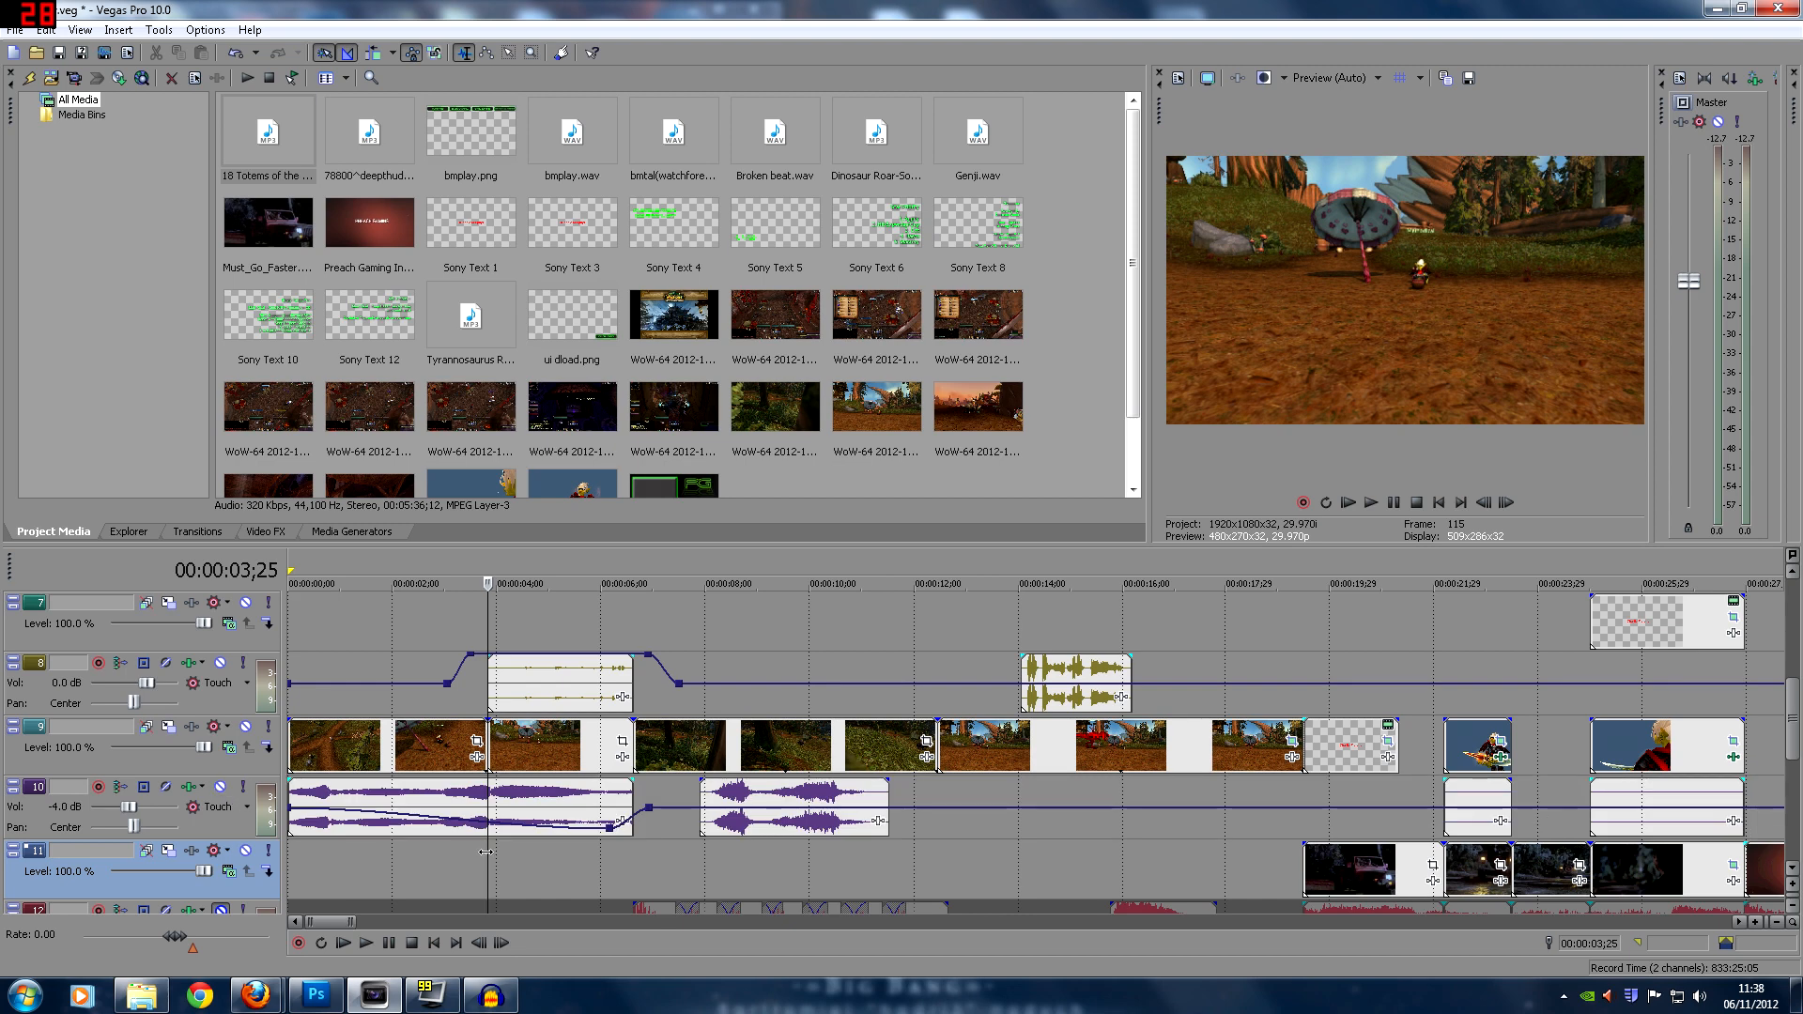
left_click(366, 943)
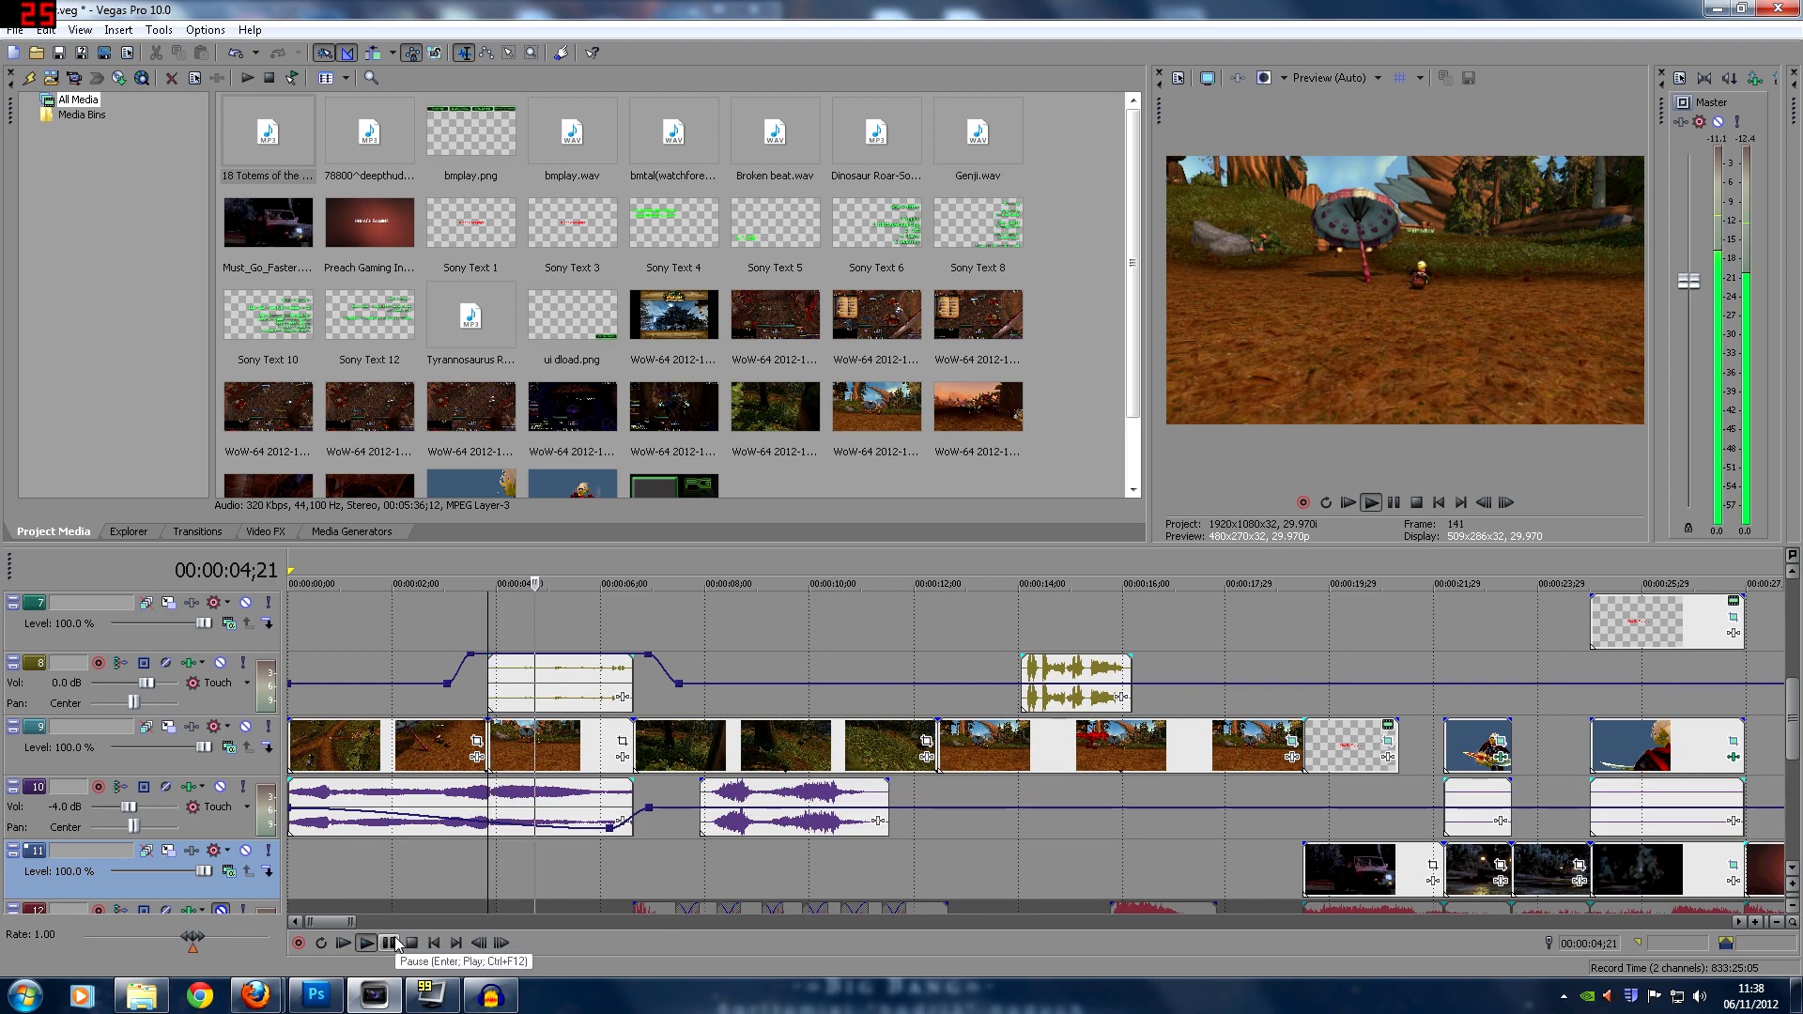
left_click(388, 942)
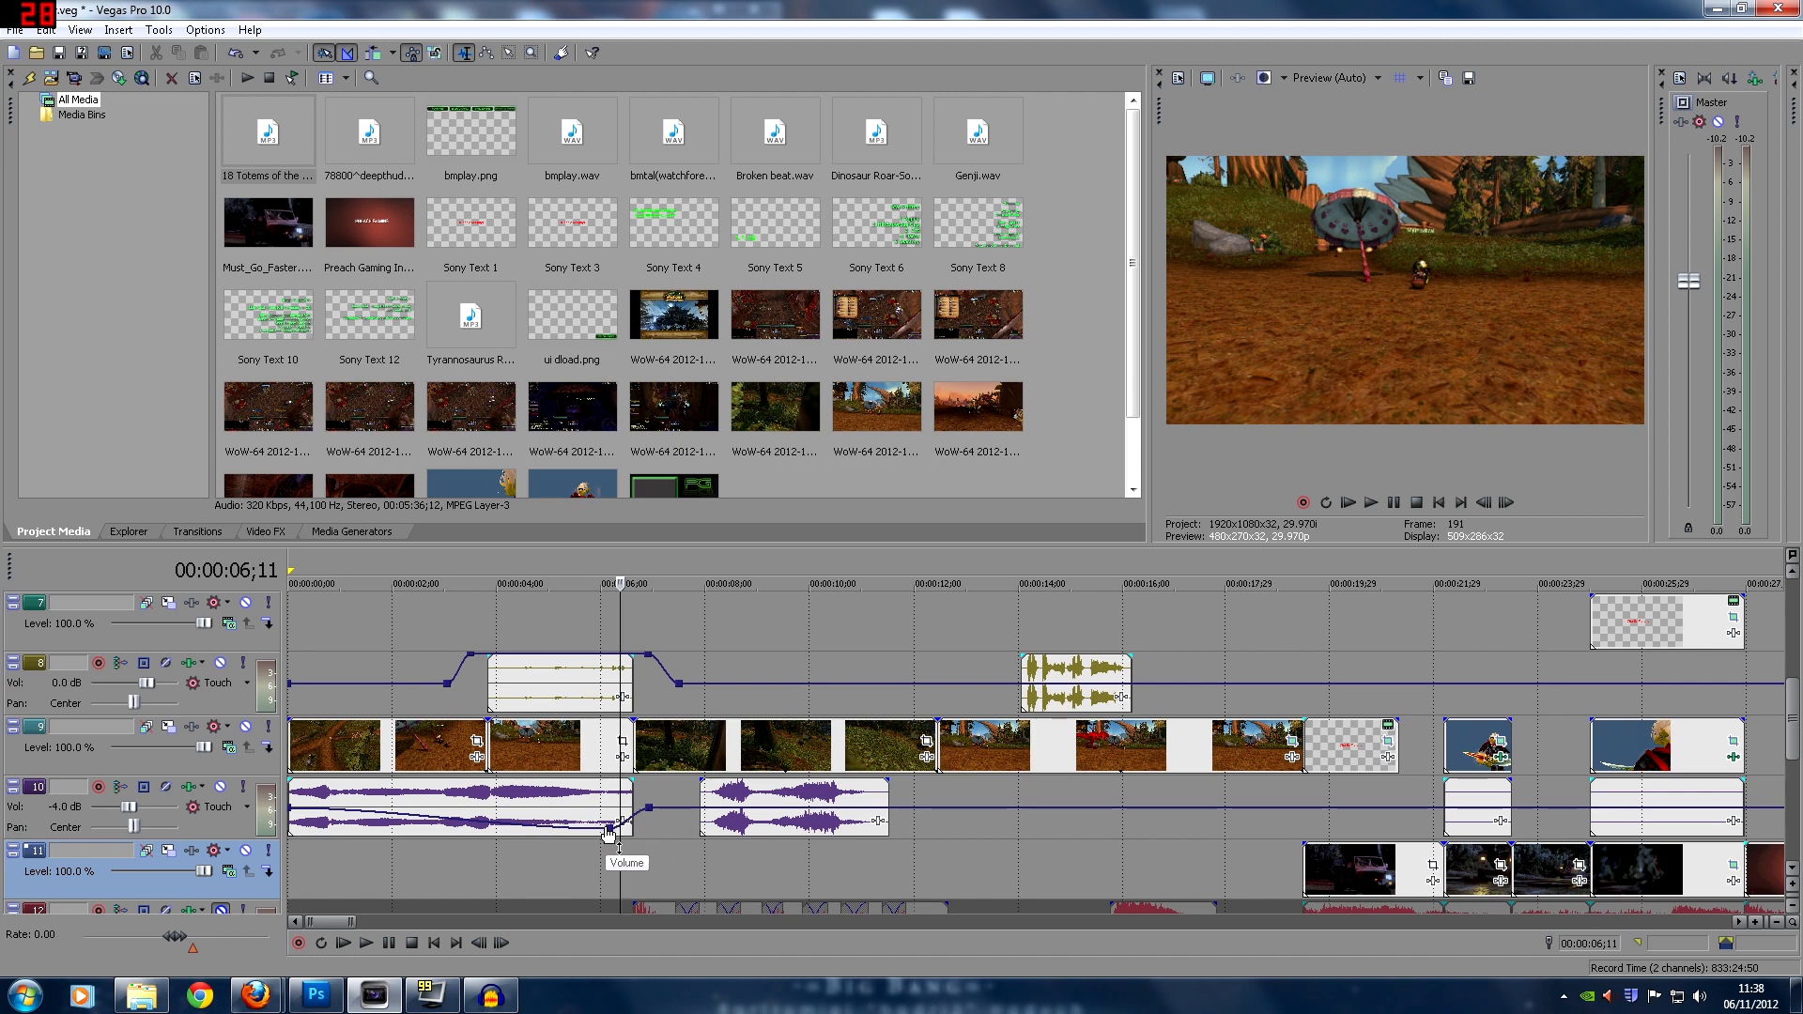
Check the first track 8 audio clip against the gameplay clip on track 9, at frames between 00:00:03;29 and 00:00:04;24
left_click(527, 683)
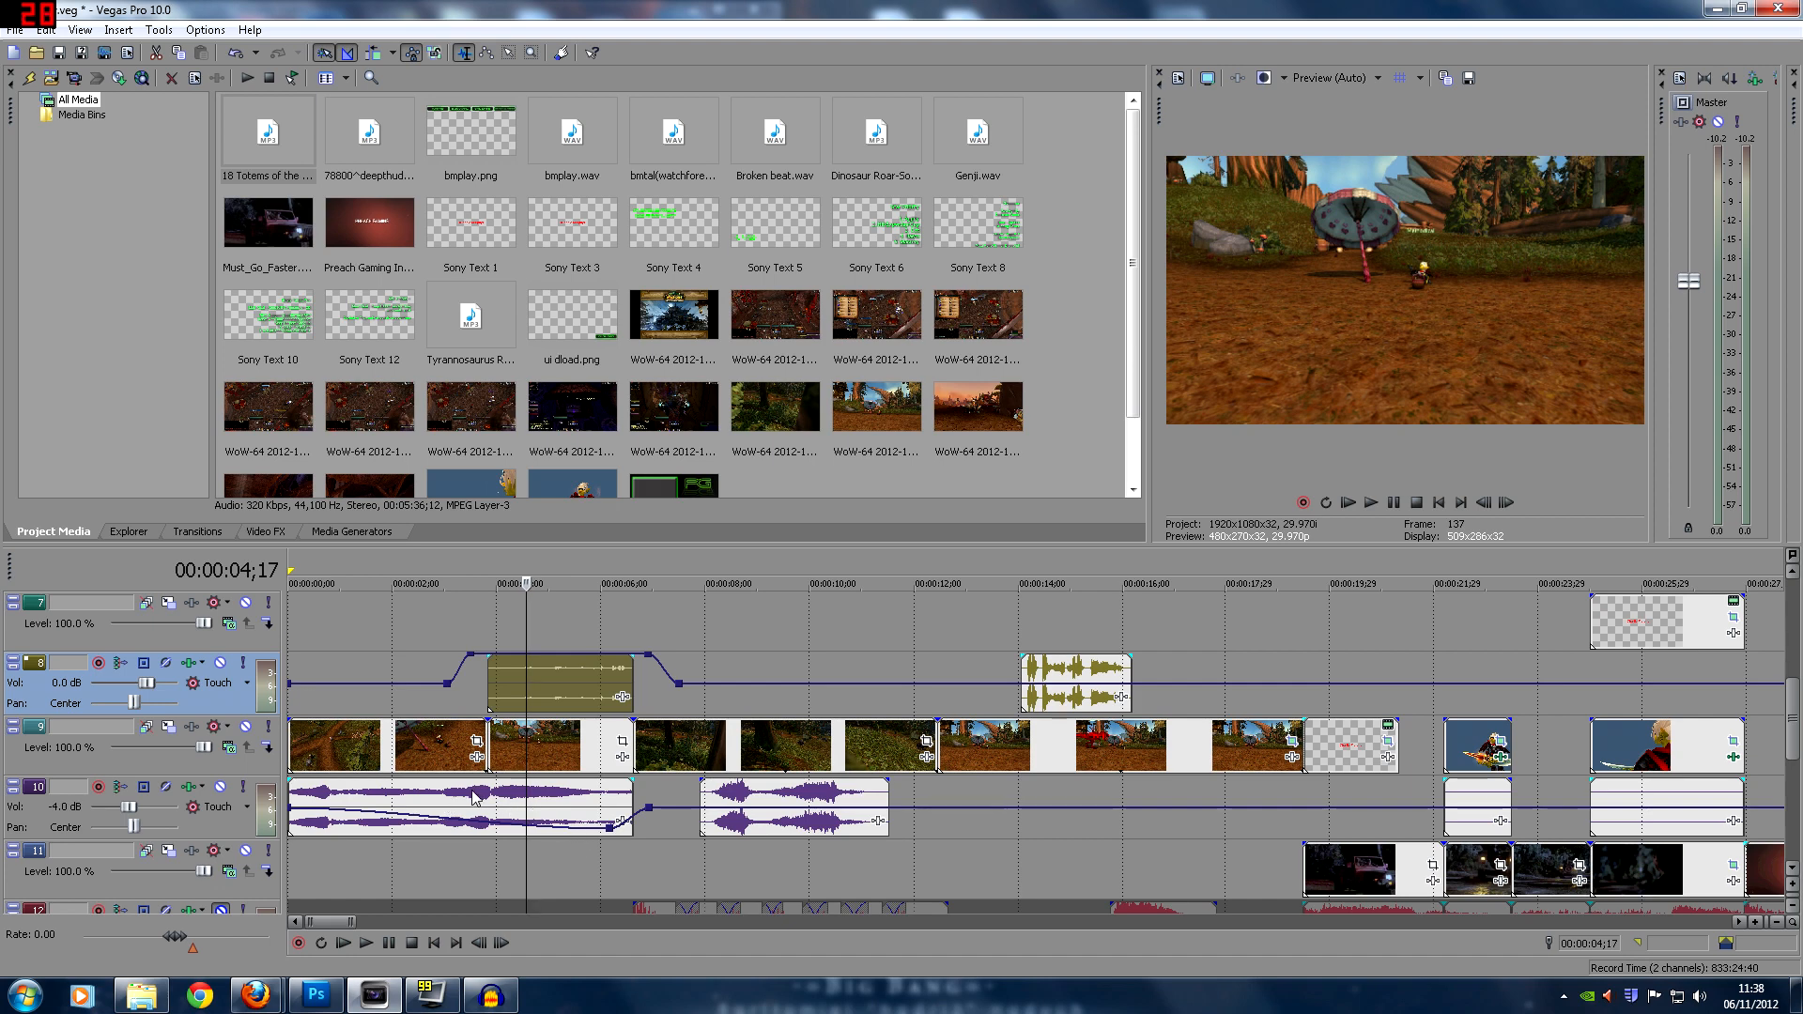
left_click(539, 751)
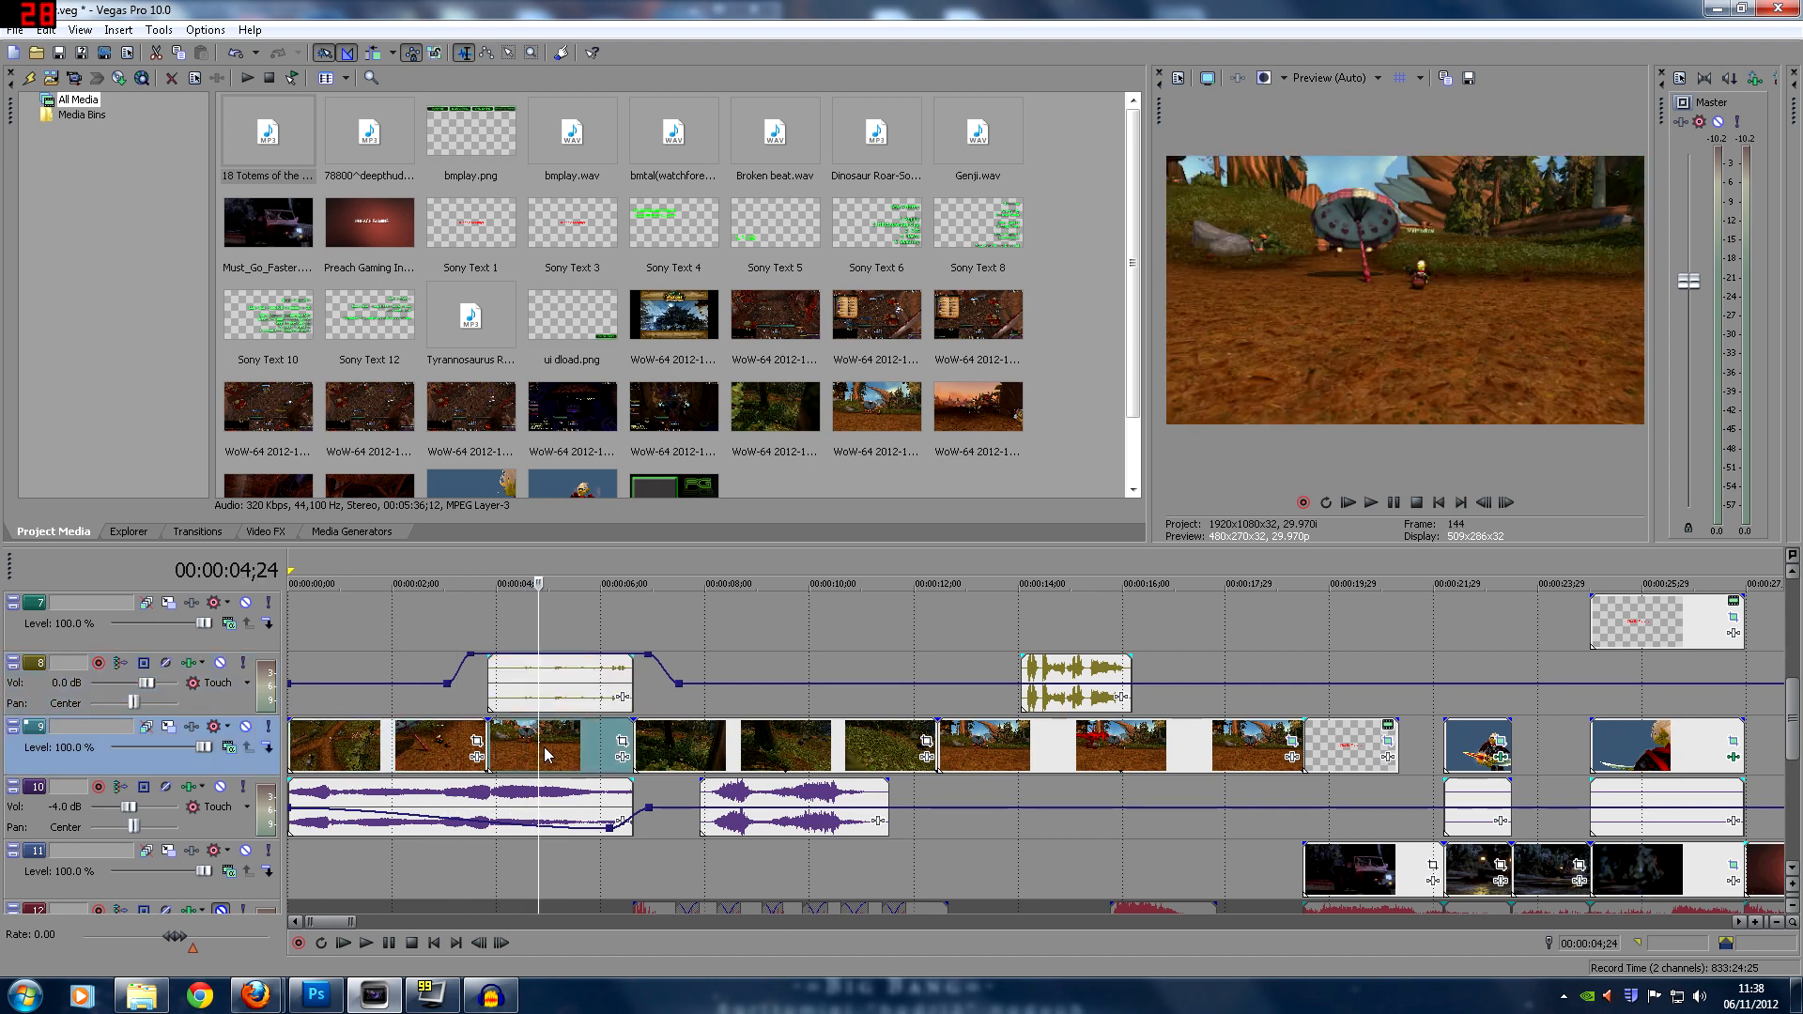
left_click(495, 748)
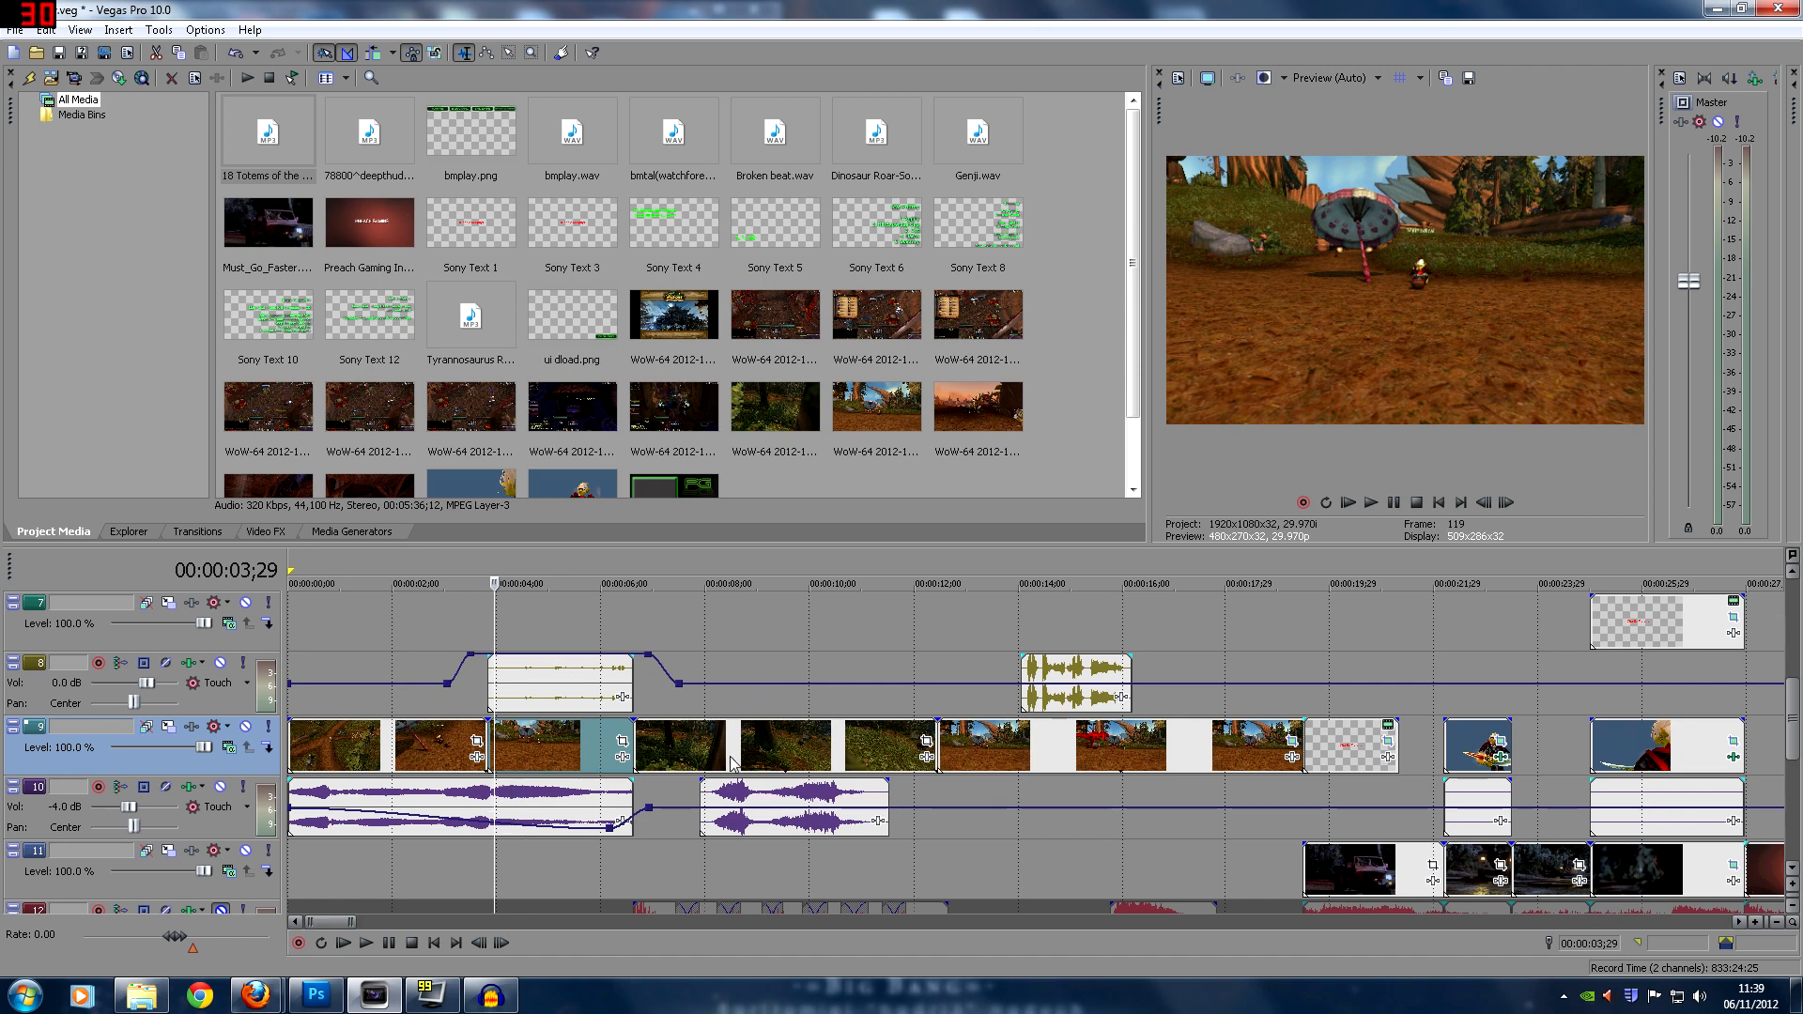
Examine the forest clip on track 9 at 00:00:07;27 and 00:00:10;18, and select the second track 10 audio clip beneath it
left_click(700, 874)
left_click_drag(1792, 693, 1791, 711)
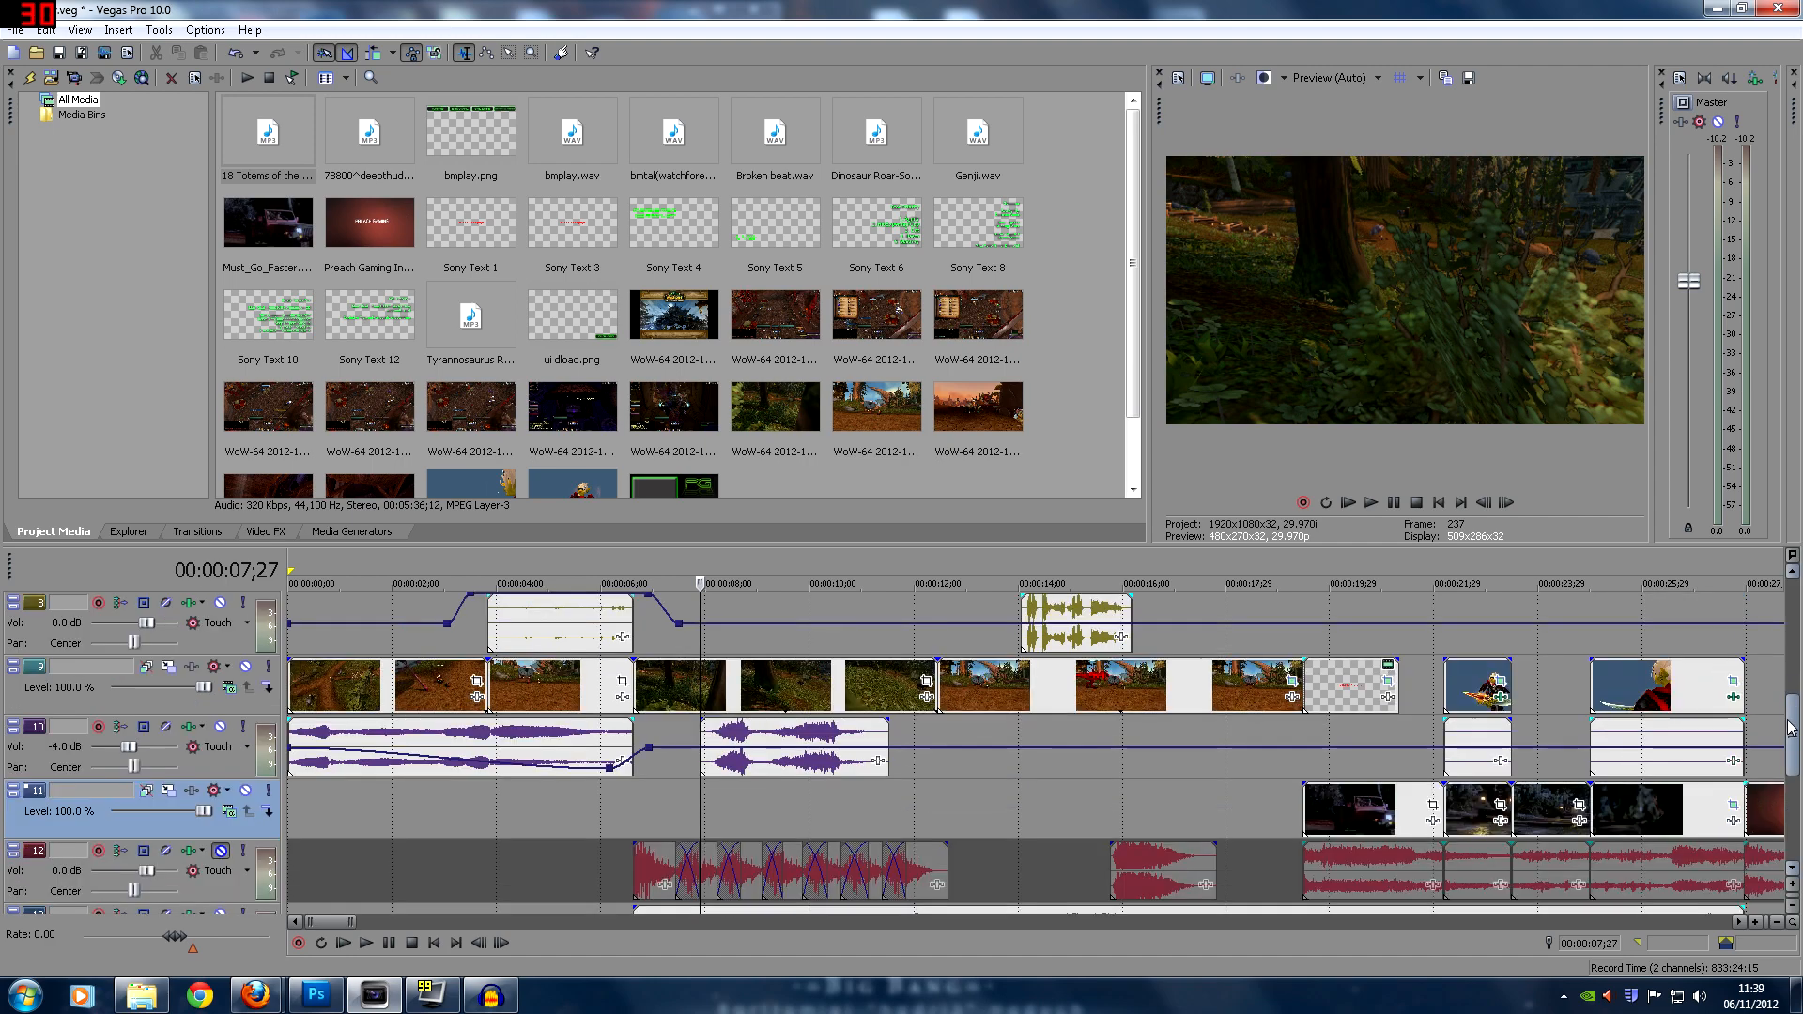
left_click(682, 682)
key("space")
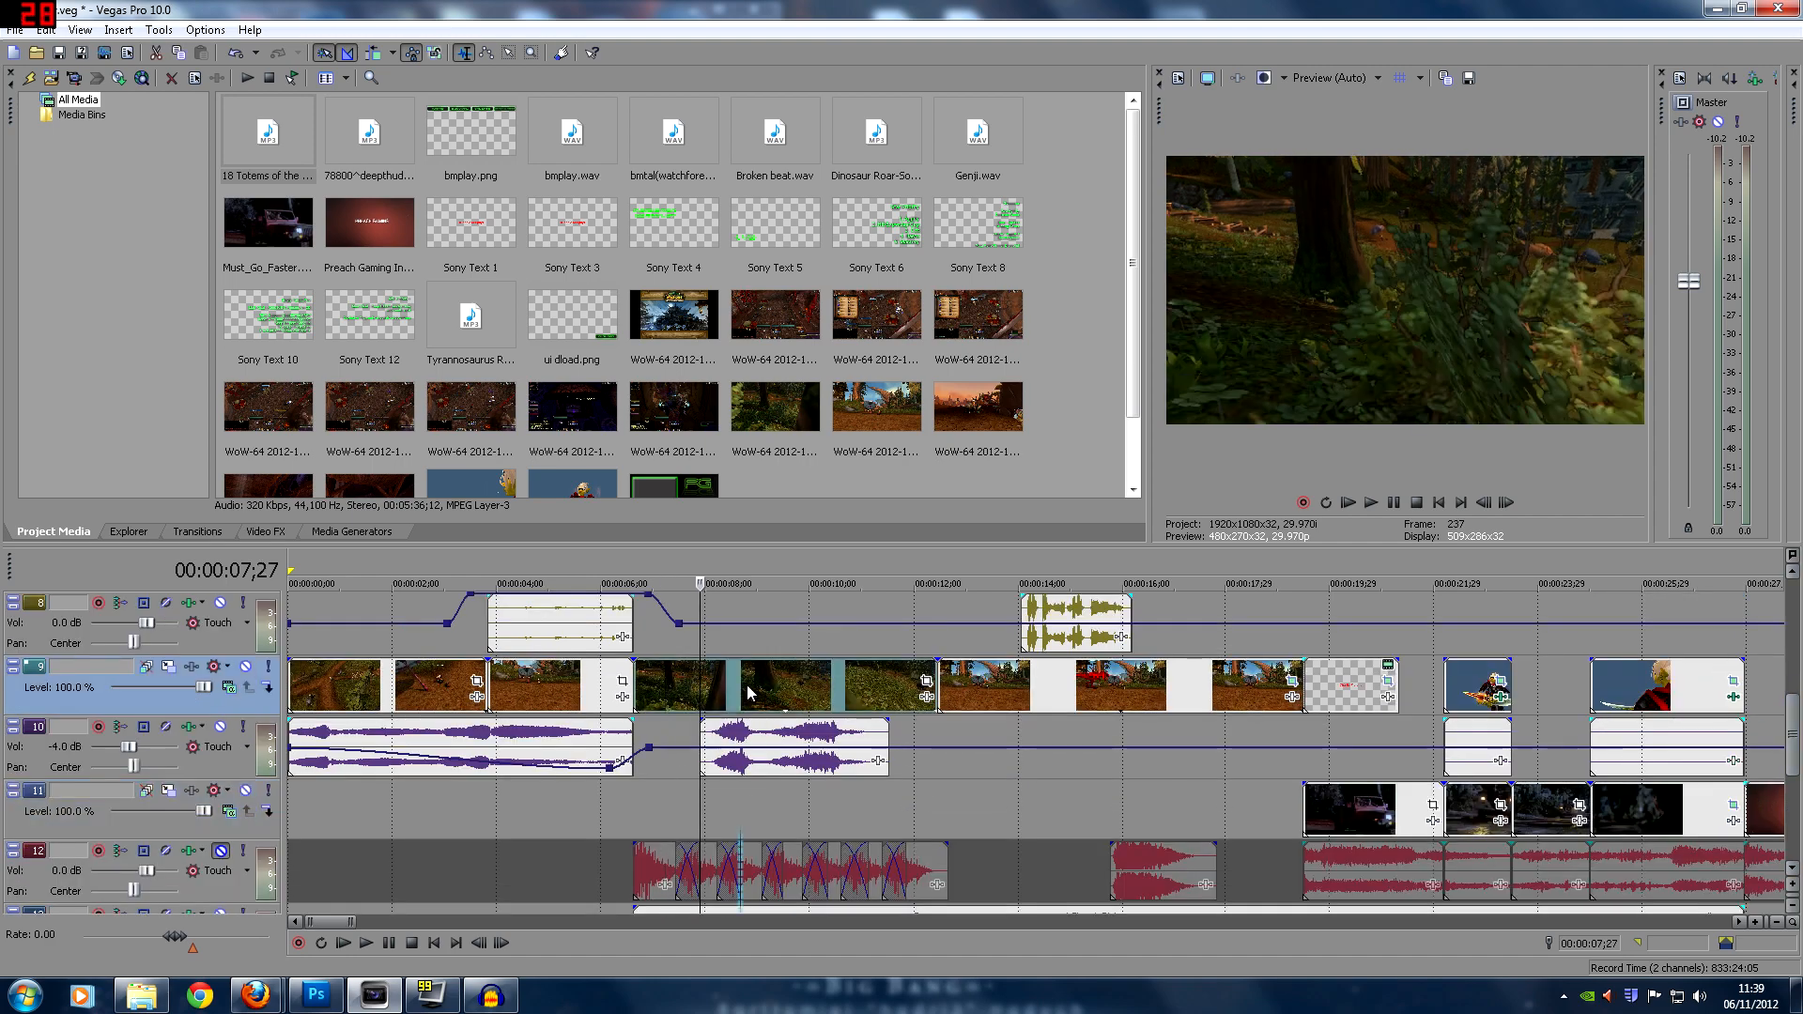
left_click(811, 682)
left_click(840, 683)
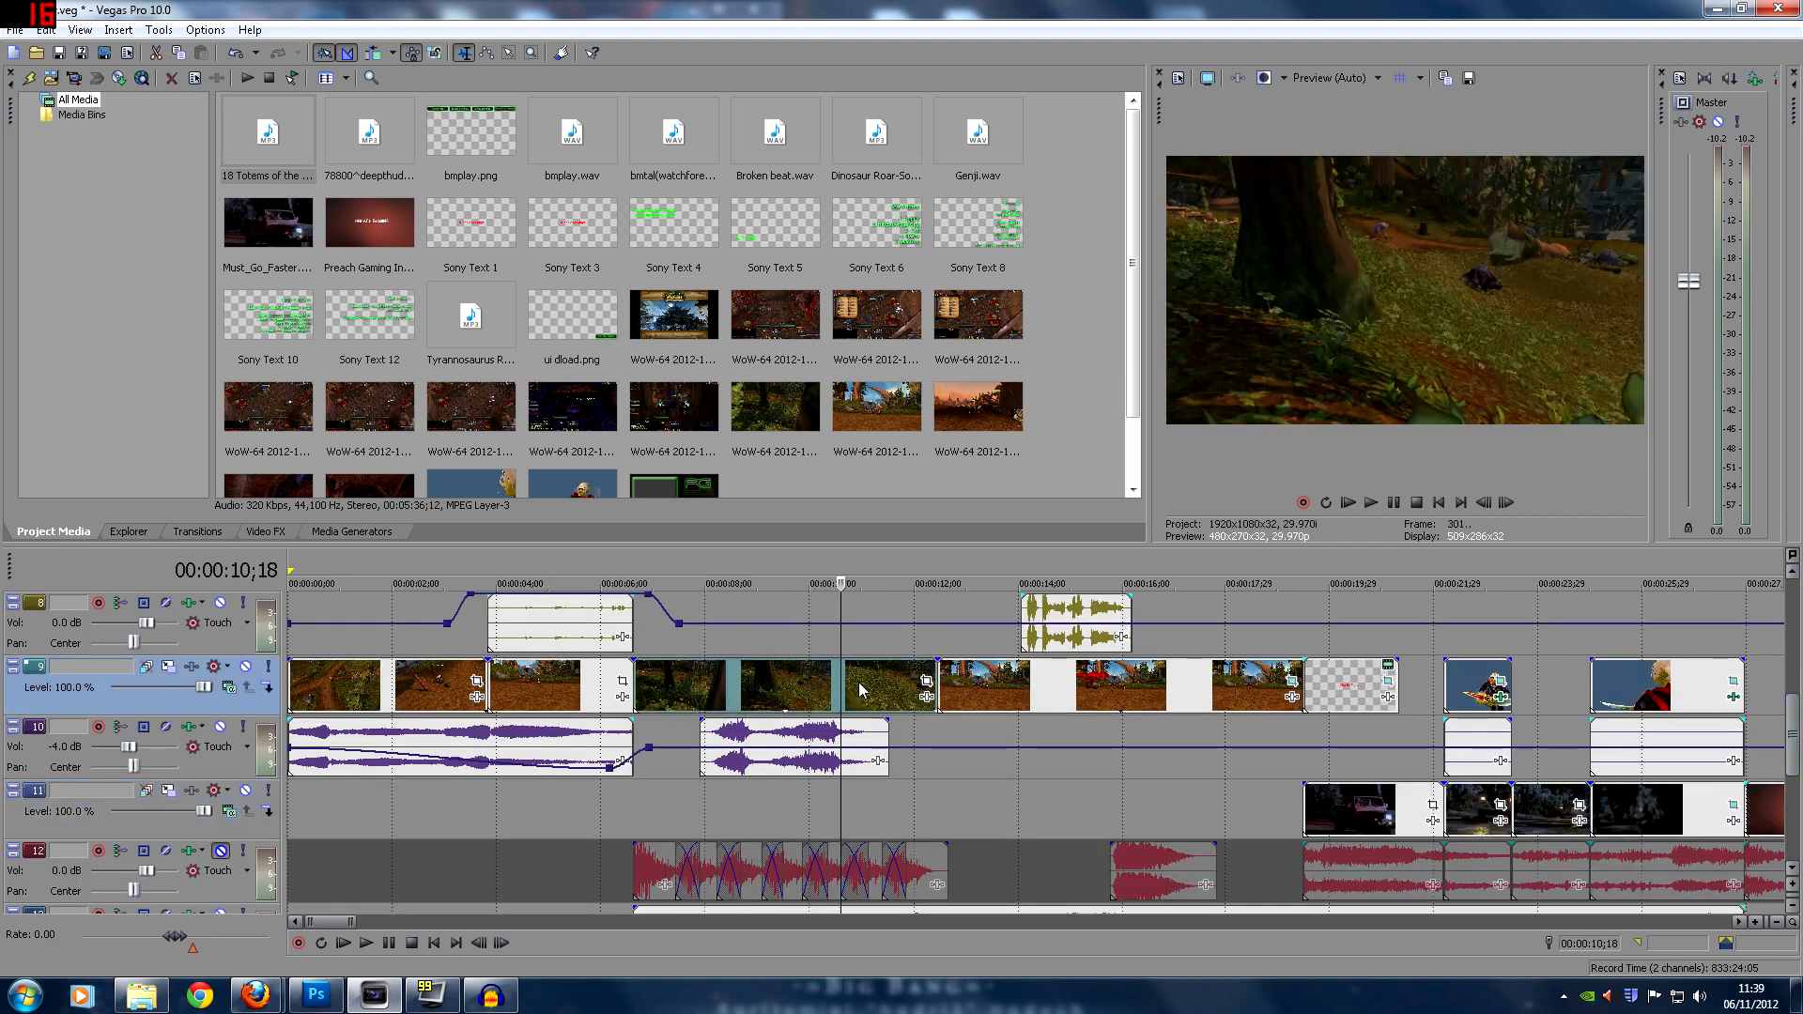
left_click(705, 738)
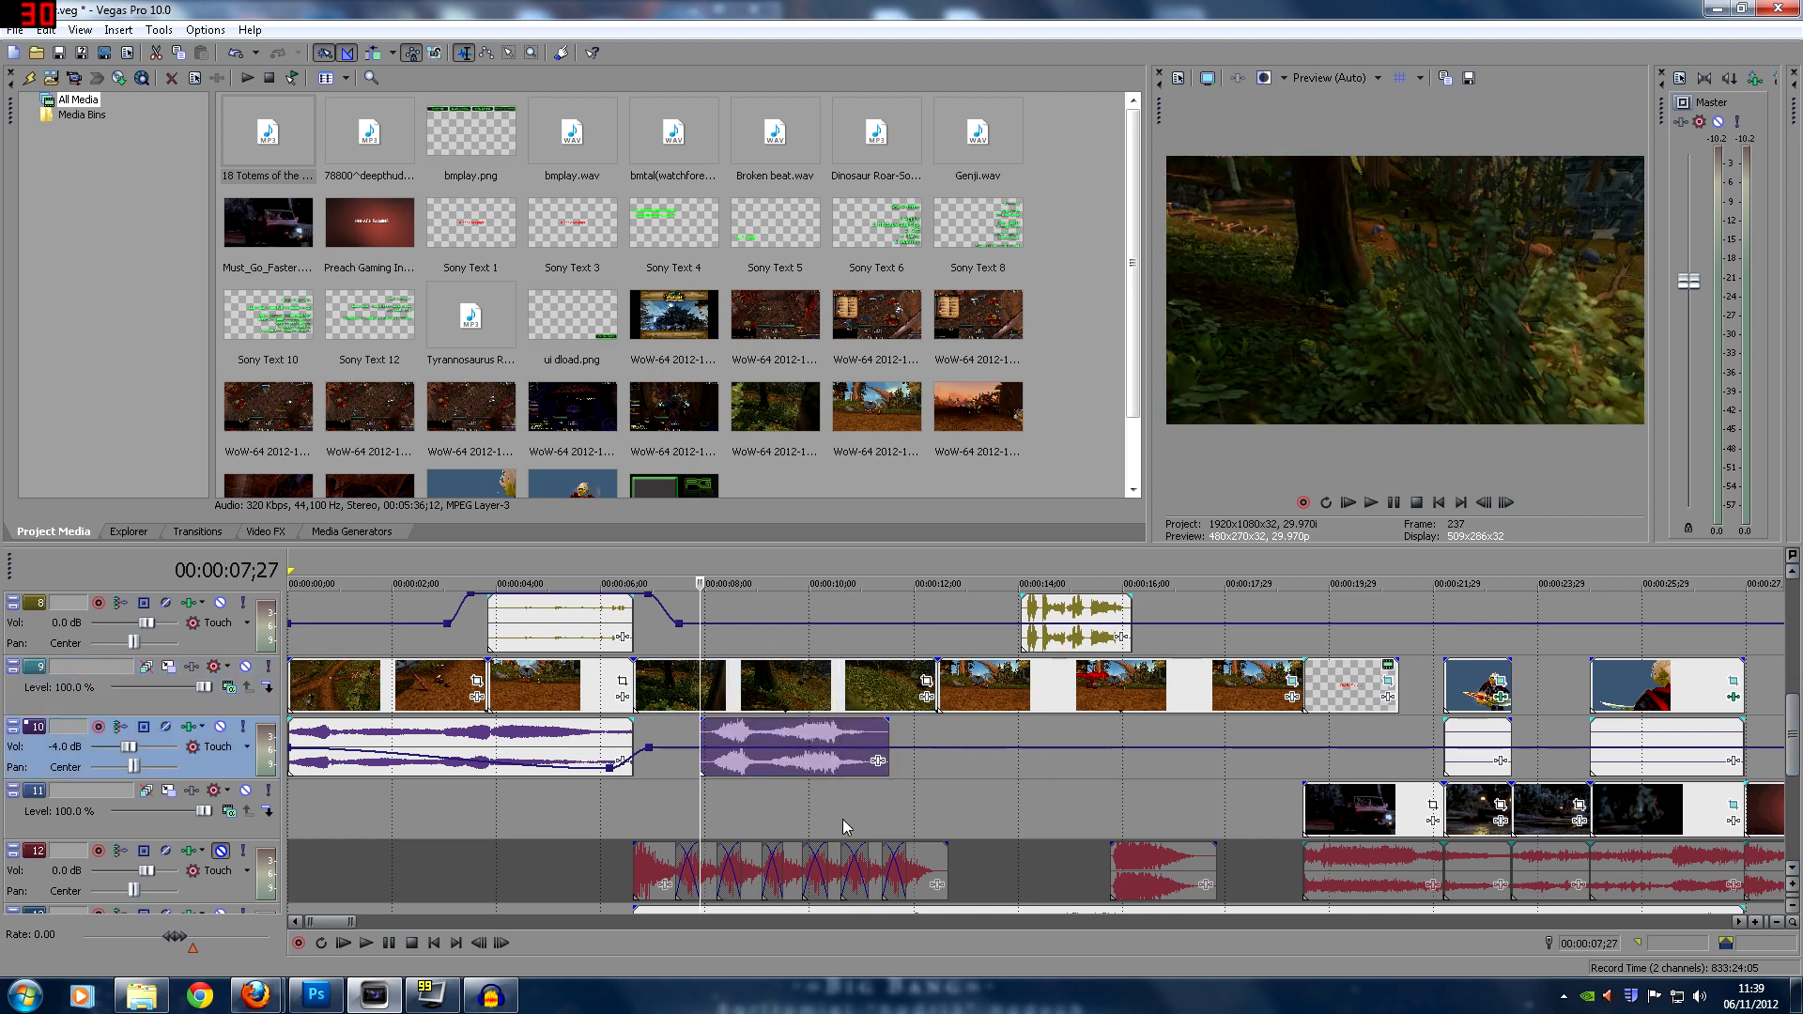
Unmute the audio on track 12, and go from its opening clips to the section around 00:16:14;10
left_click(220, 850)
left_click_drag(651, 869, 871, 856)
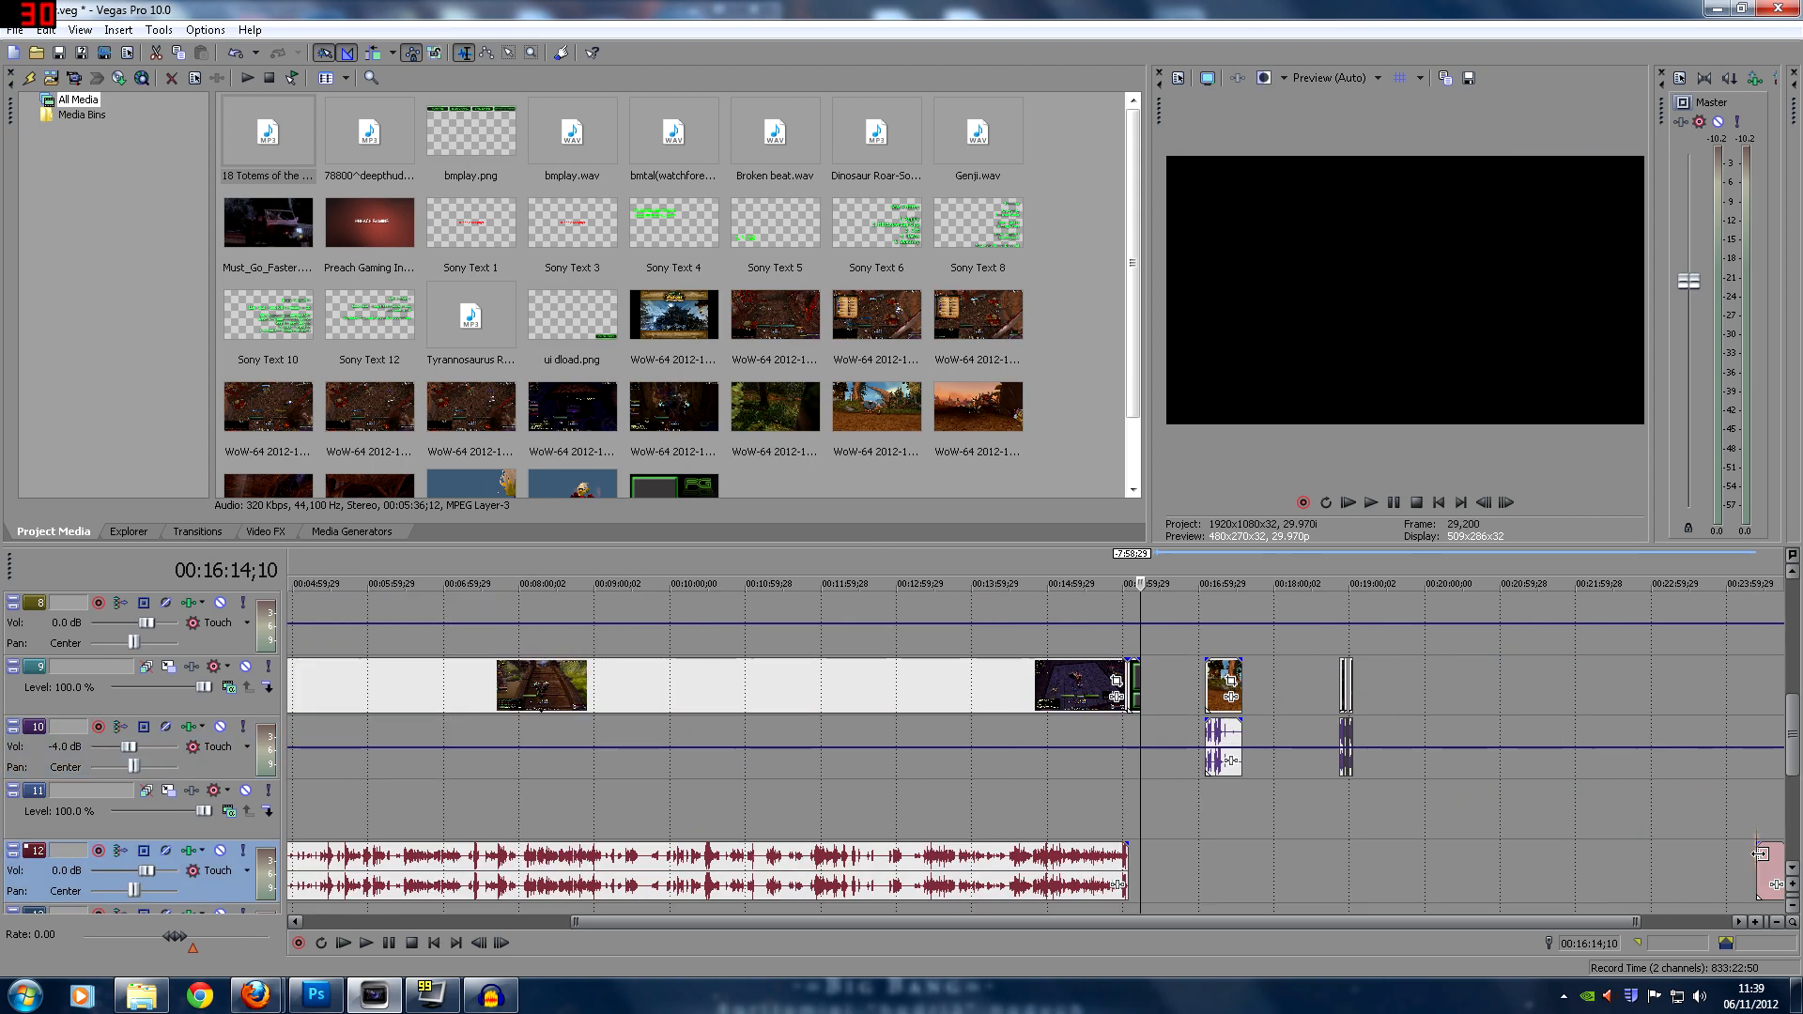
Find the isolated sound clip at the far end of track 12 and play it briefly from its start
scroll(1681, 866, "down", 1)
double_click(1667, 864)
double_click(1593, 862)
left_click(1561, 864)
left_click(1673, 869)
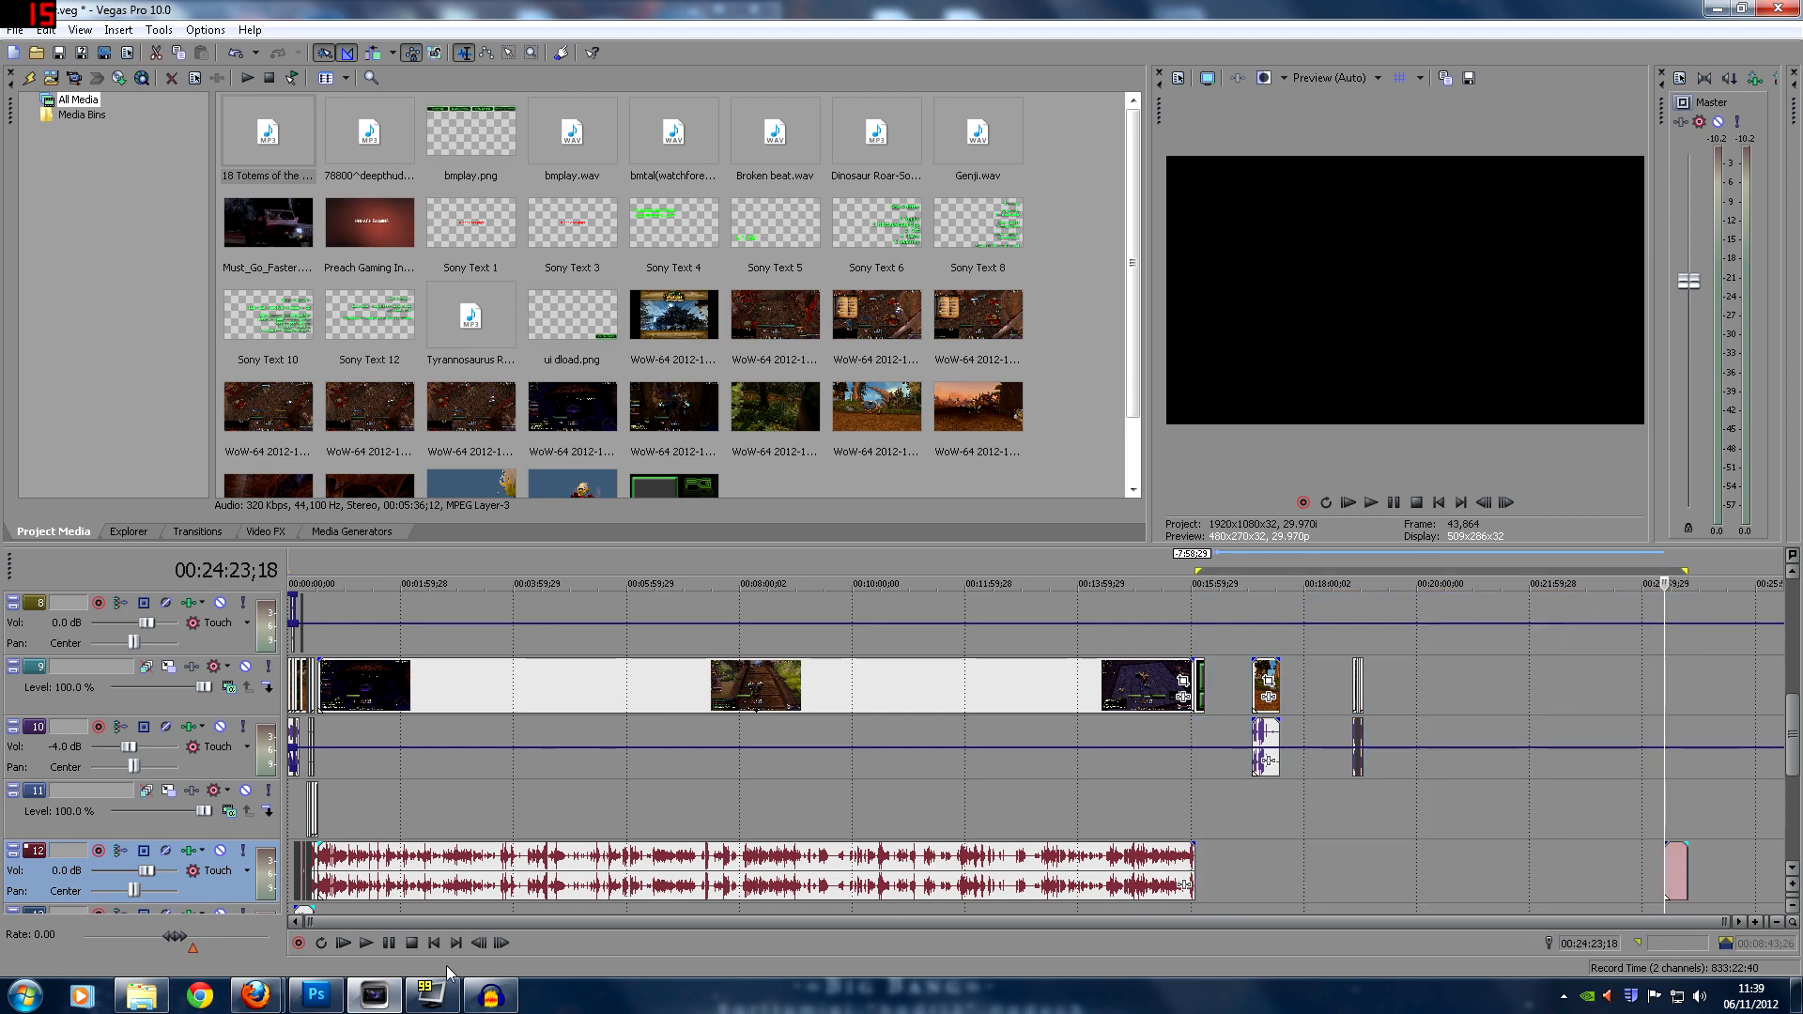
left_click(375, 944)
left_click(386, 942)
scroll(1595, 909, "up", 10)
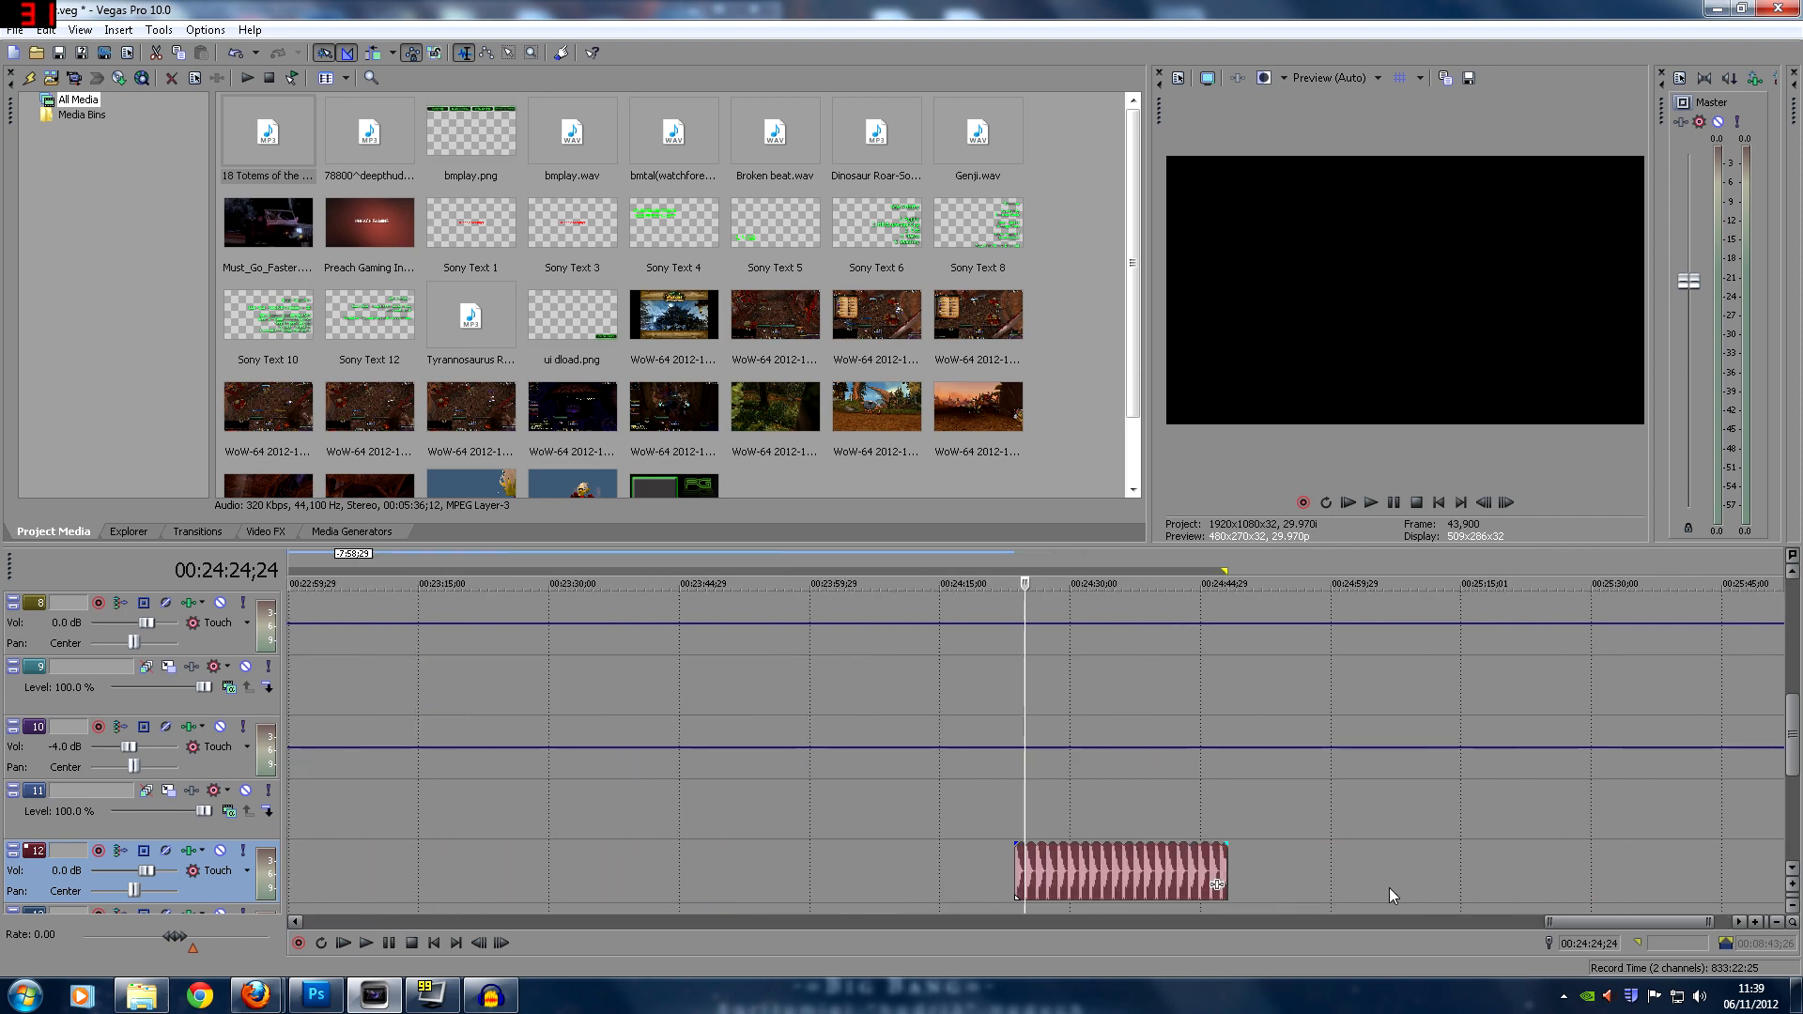
Trim the isolated sound clip at the end of track 12 down to its first hit and play it
left_click_drag(1414, 860, 1003, 880)
left_click(1003, 883)
left_click(367, 942)
left_click(391, 944)
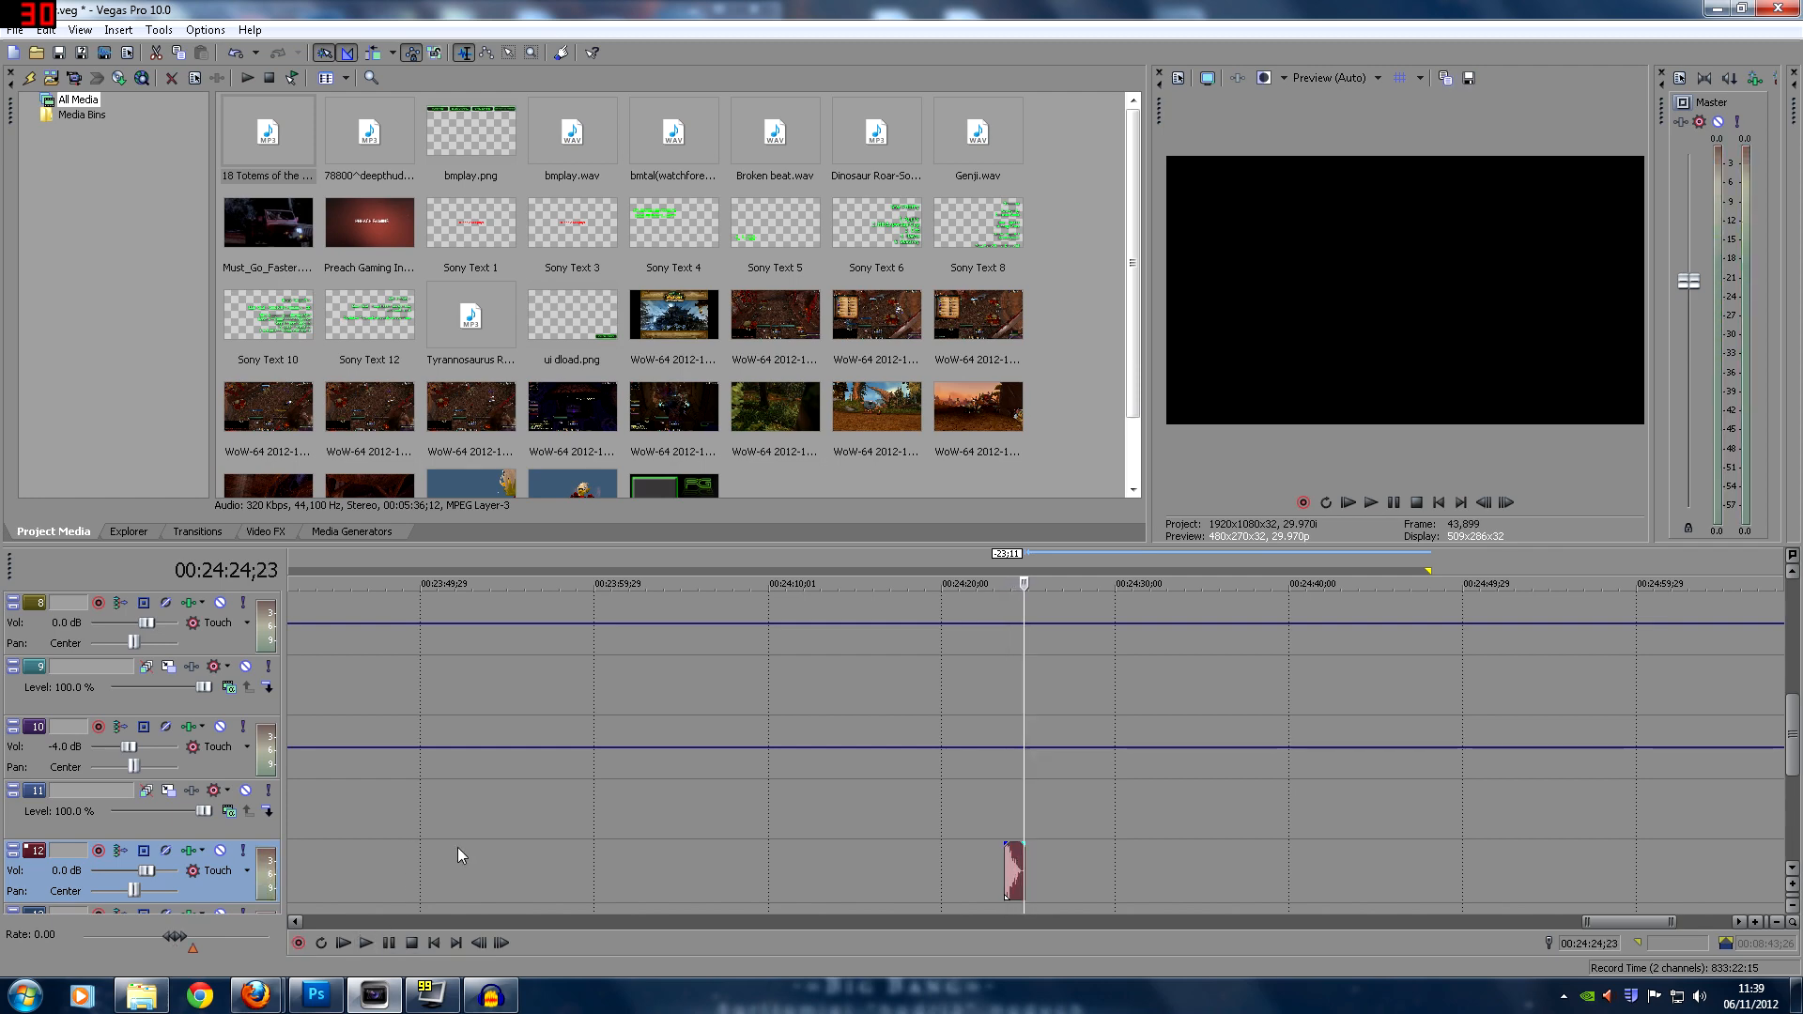
Delete the trimmed sound clip at the end of track 12 and return to the start of the timeline
key("grave")
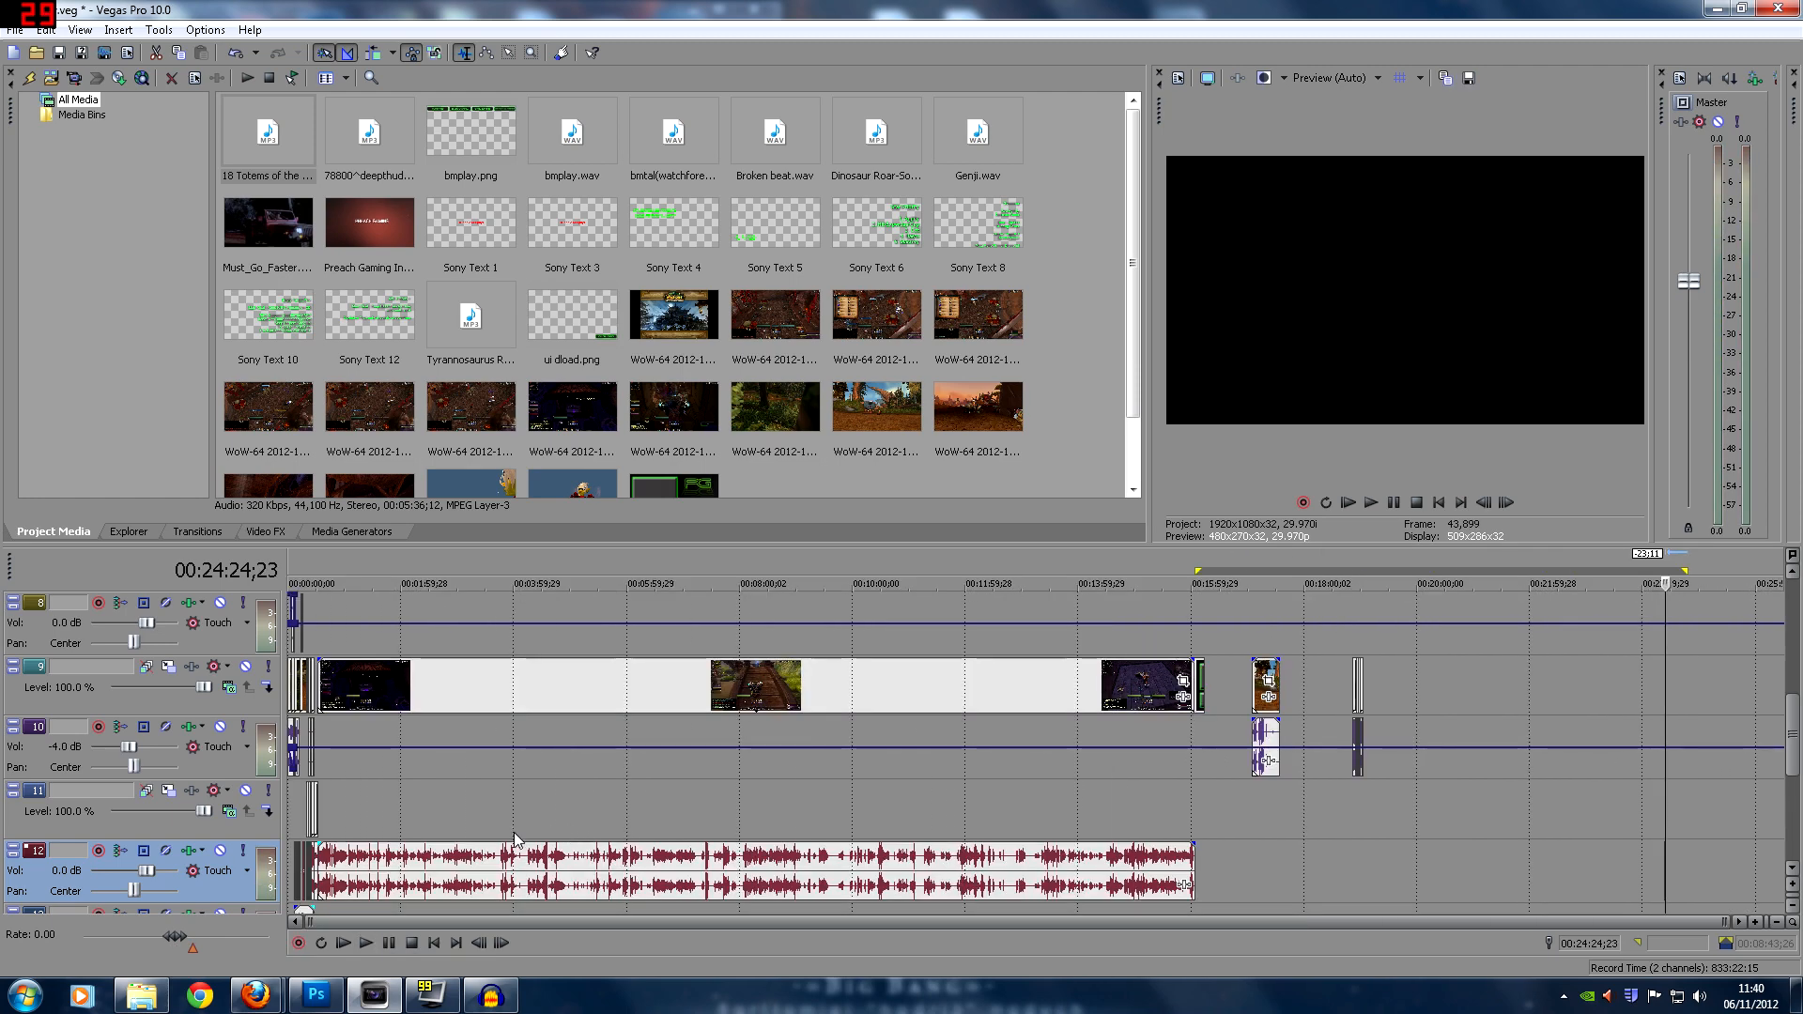
left_click(289, 831)
scroll(376, 855, "up", 10)
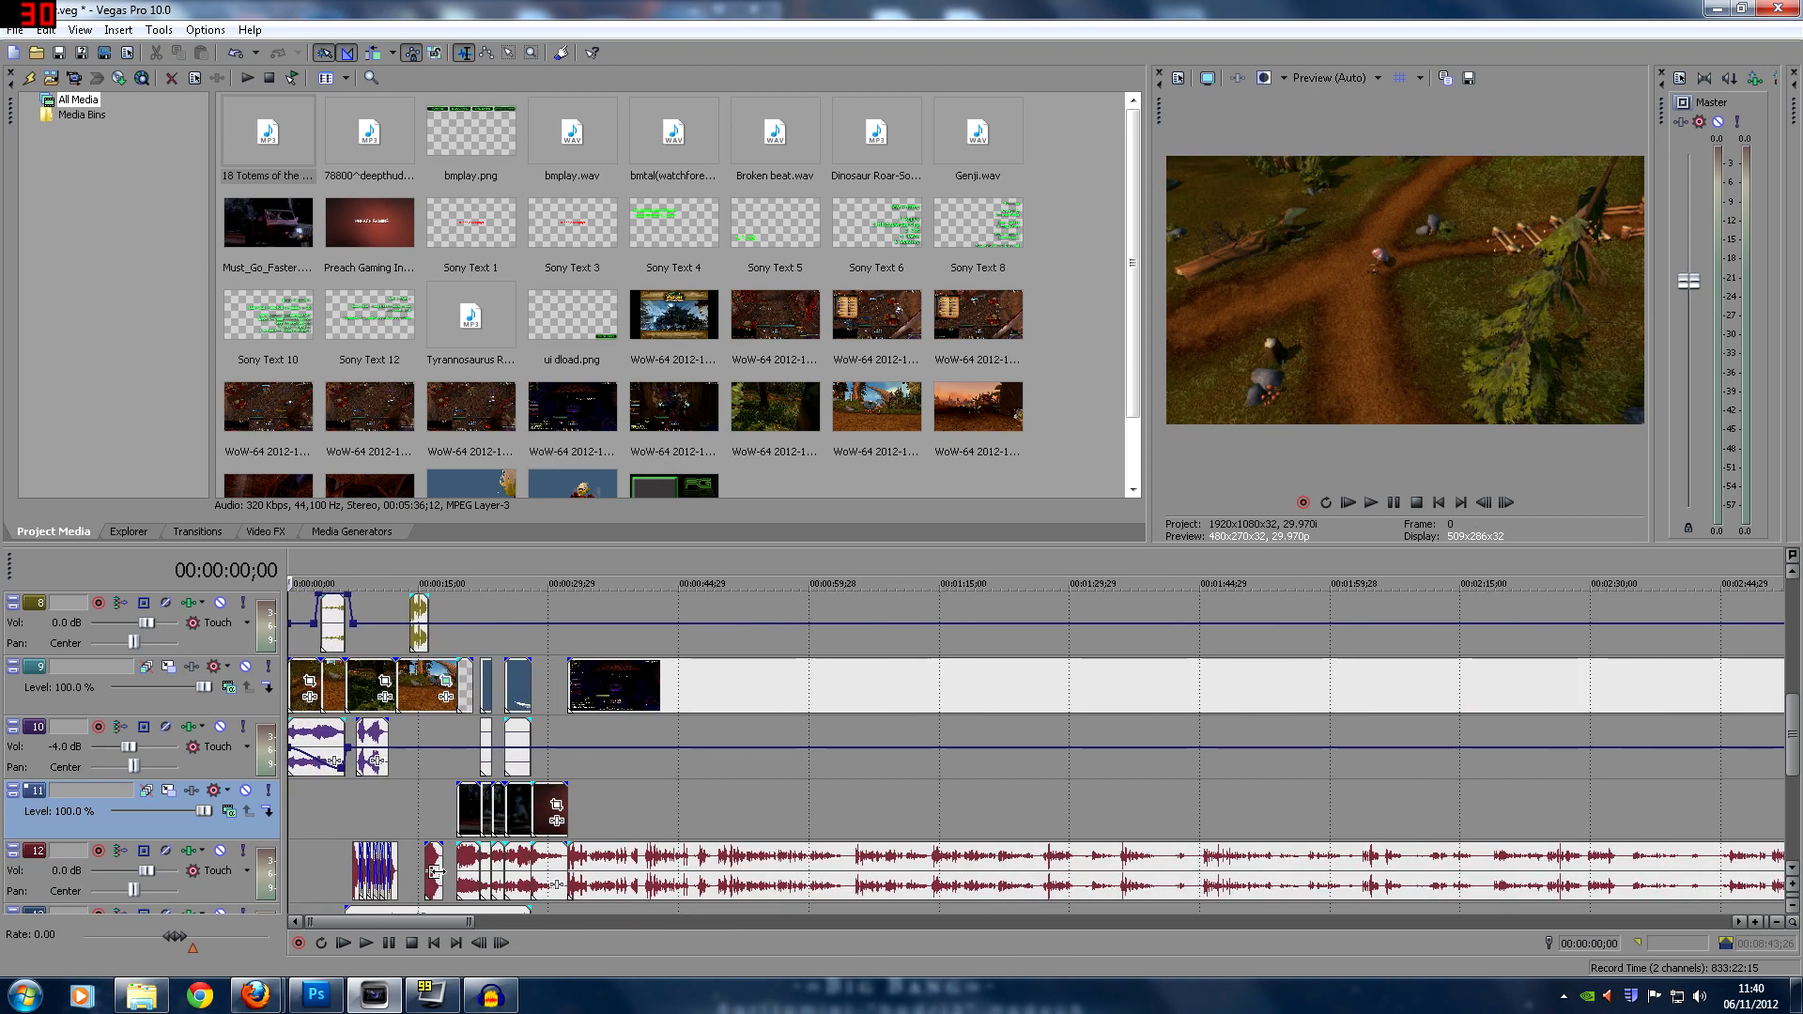
Locate the overlapping hit sounds on track 12 and play them from 00:00:07;13
left_click(545, 811)
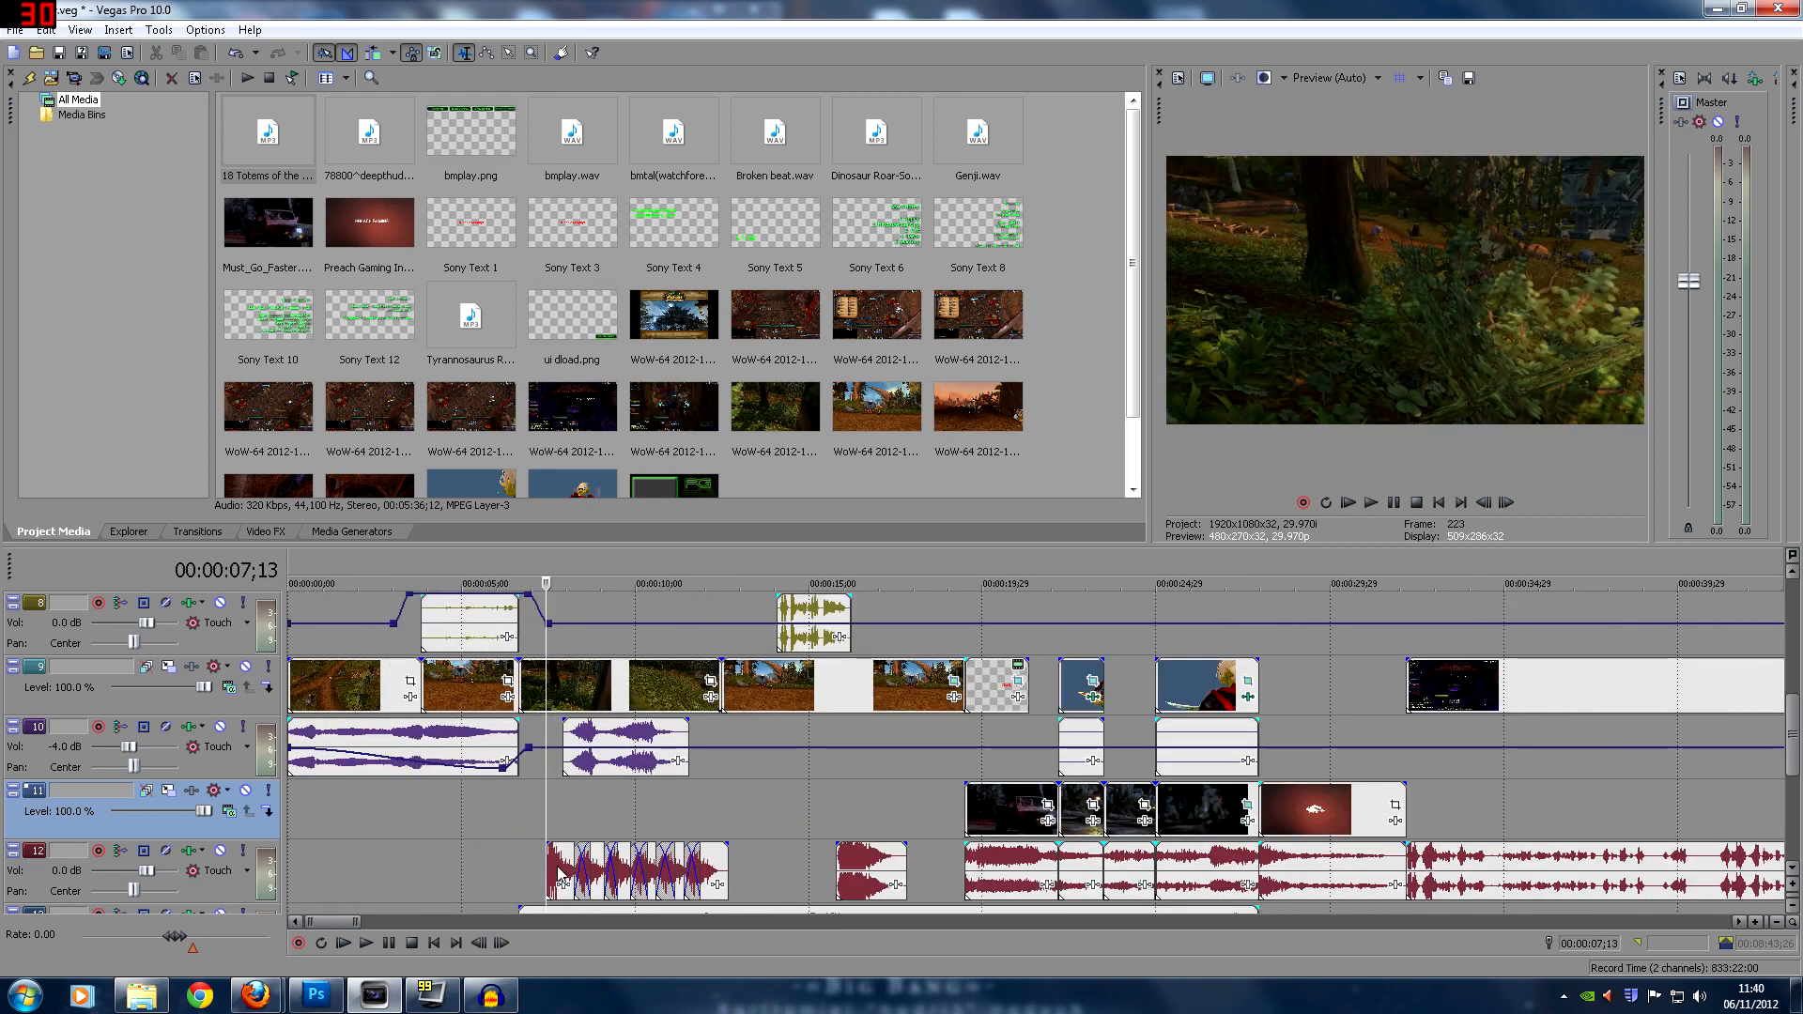
scroll(657, 864, "up", 4)
left_click(1135, 871)
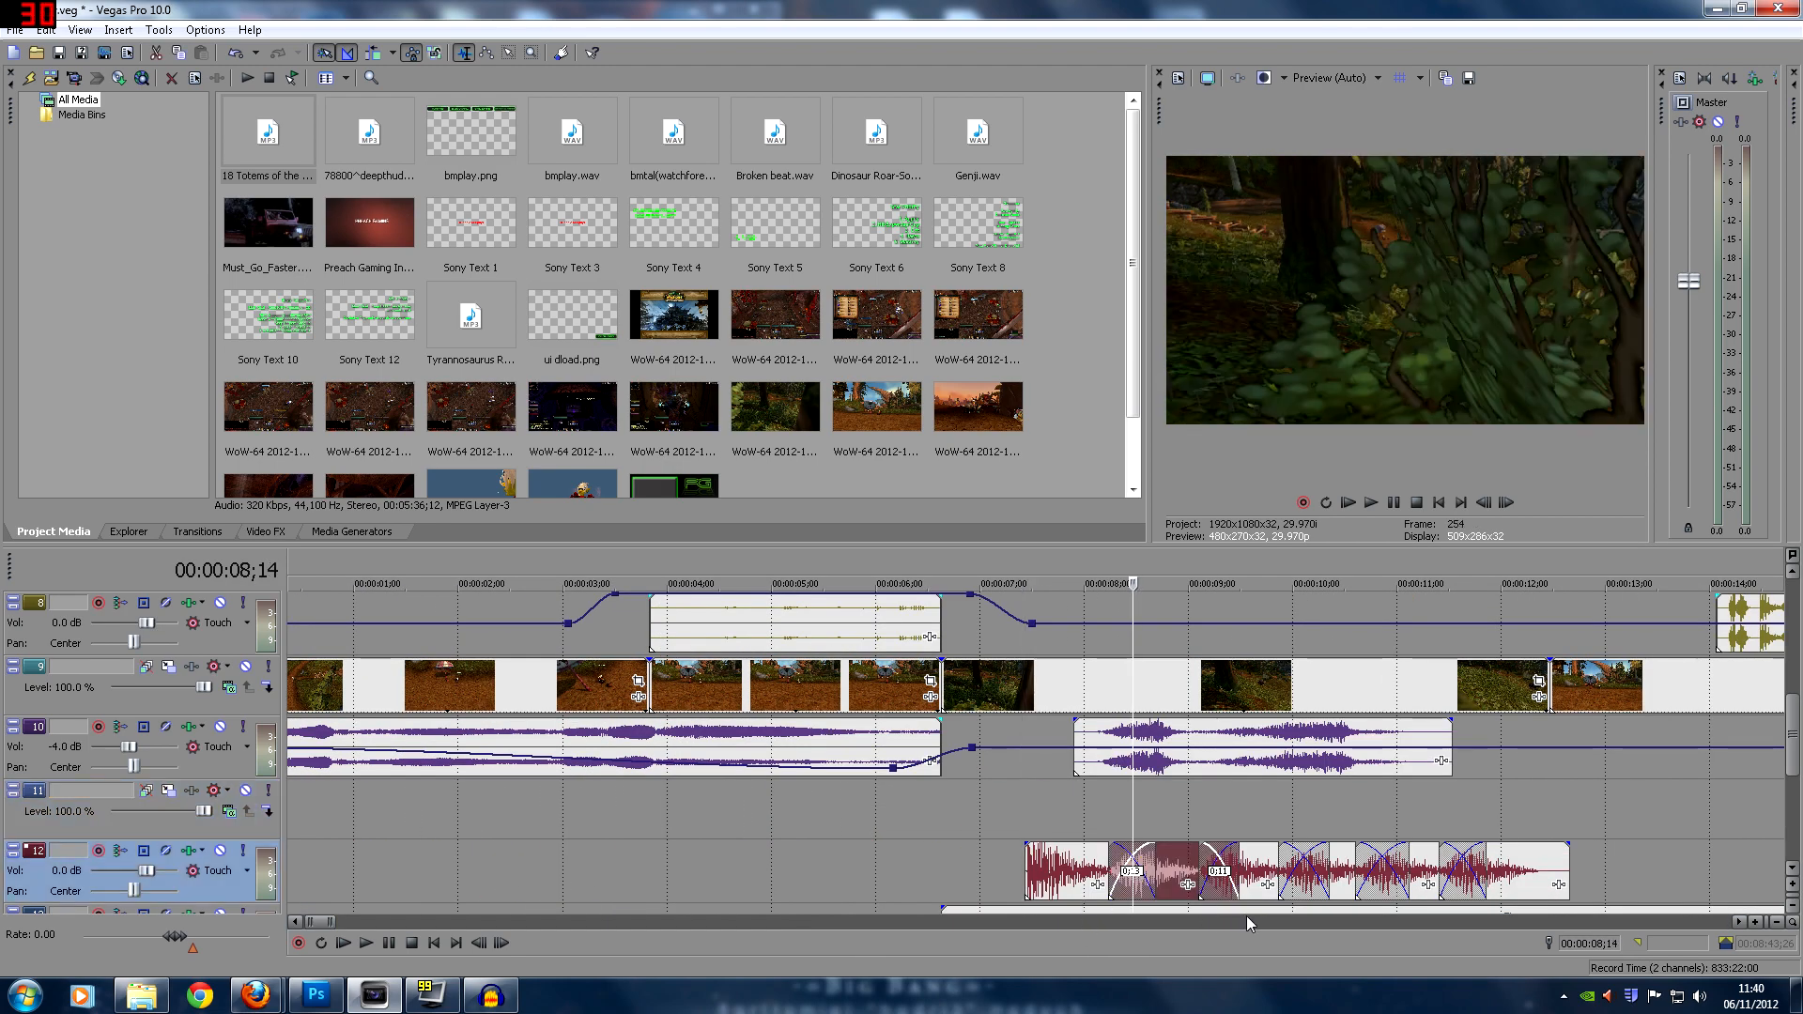
scroll(1135, 871, "down", 2)
left_click(675, 809)
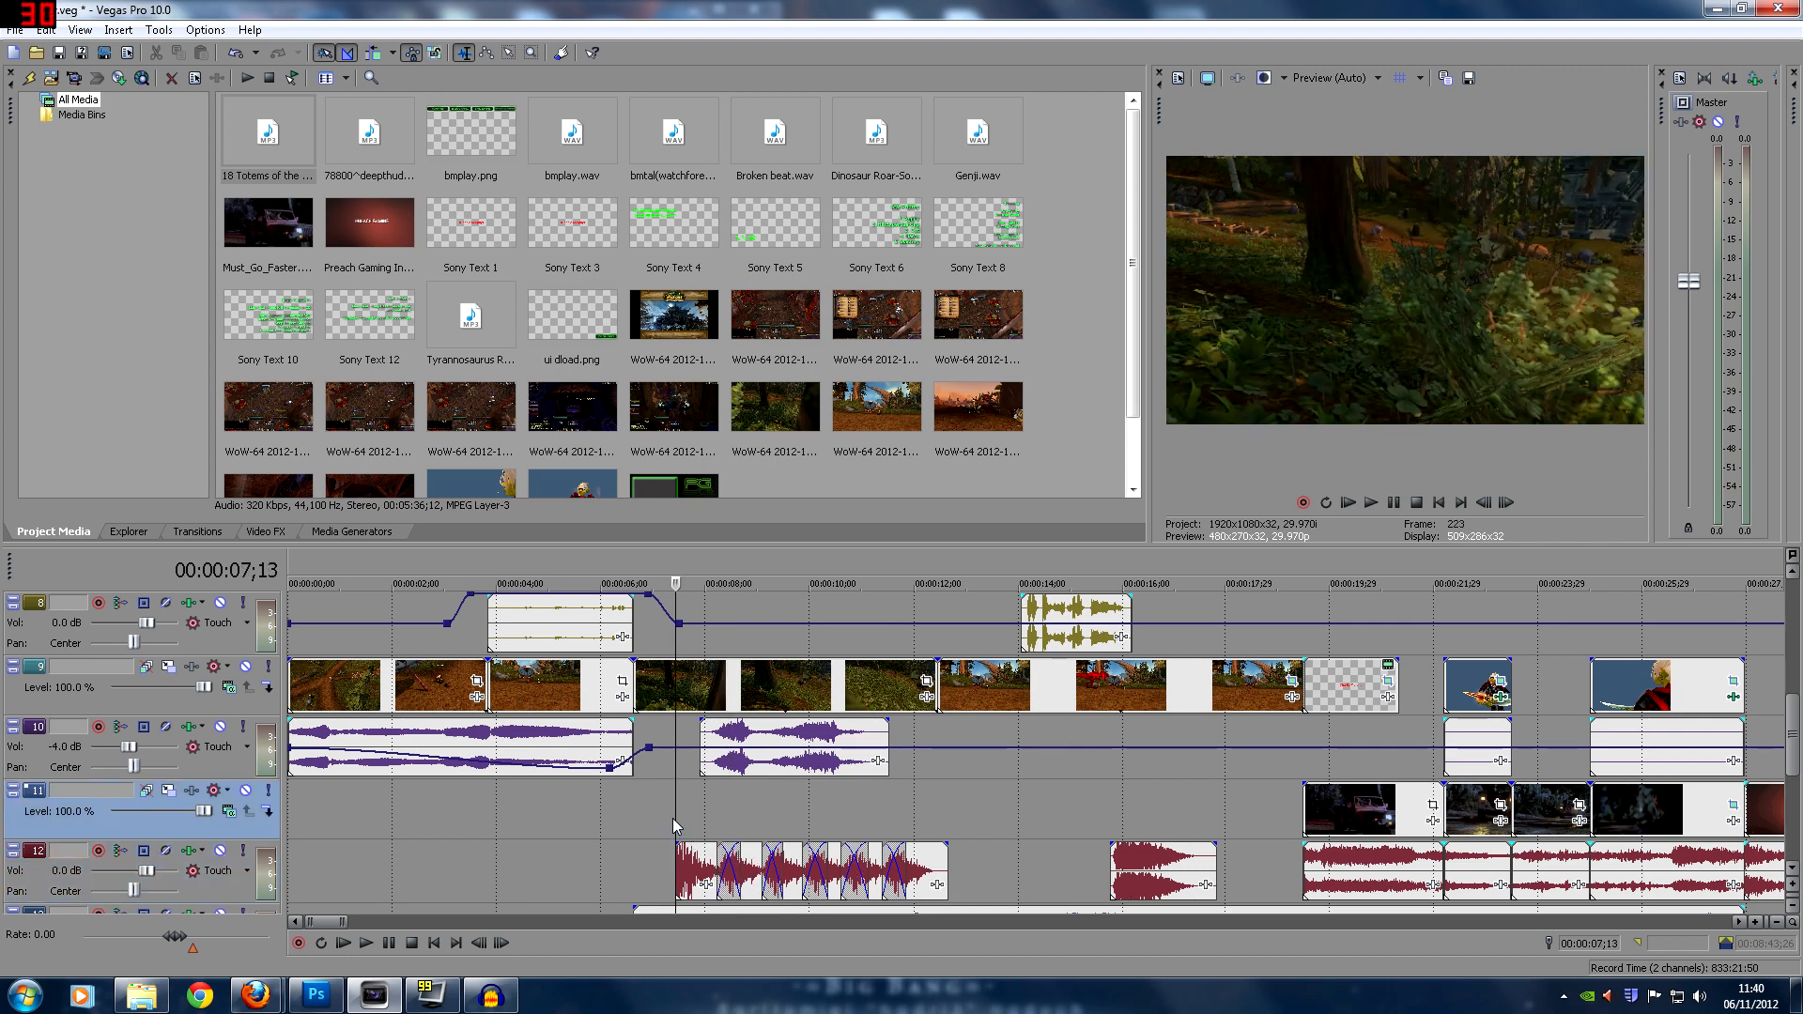
left_click(367, 943)
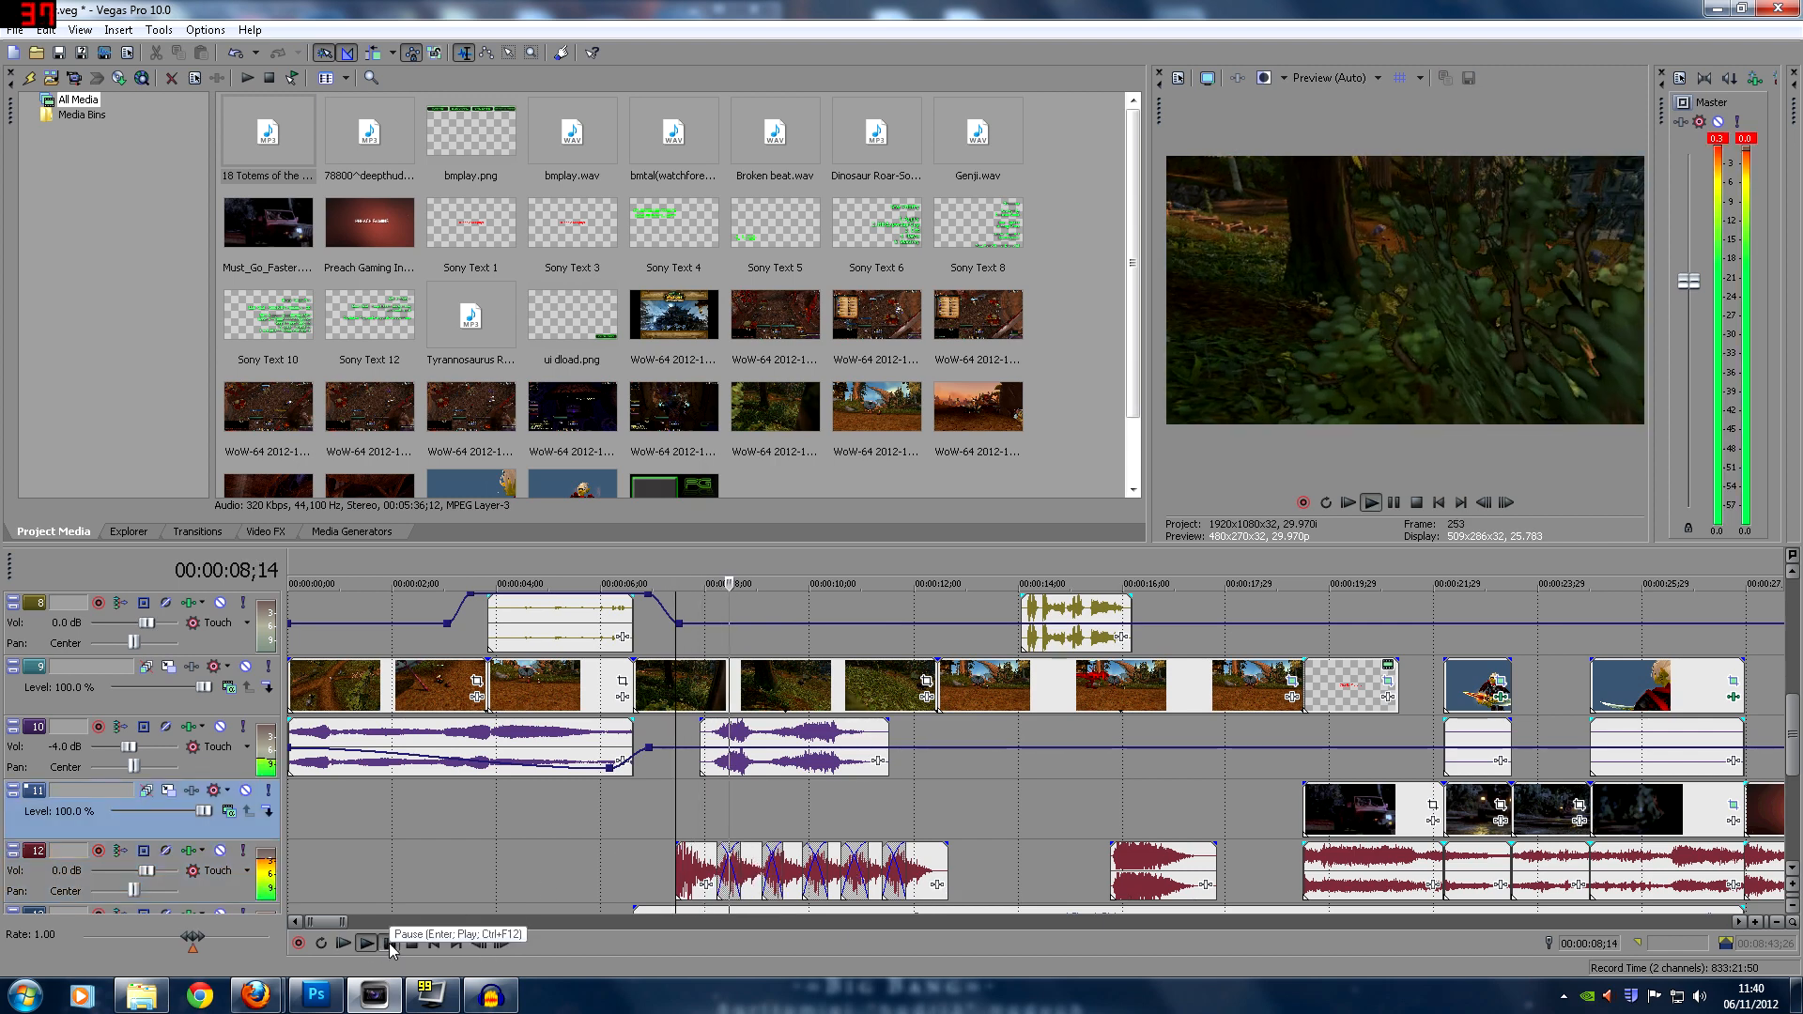
left_click(391, 945)
Go through the individual overlapping hit sounds on track 12 one after another
left_click(753, 853)
left_click(783, 860)
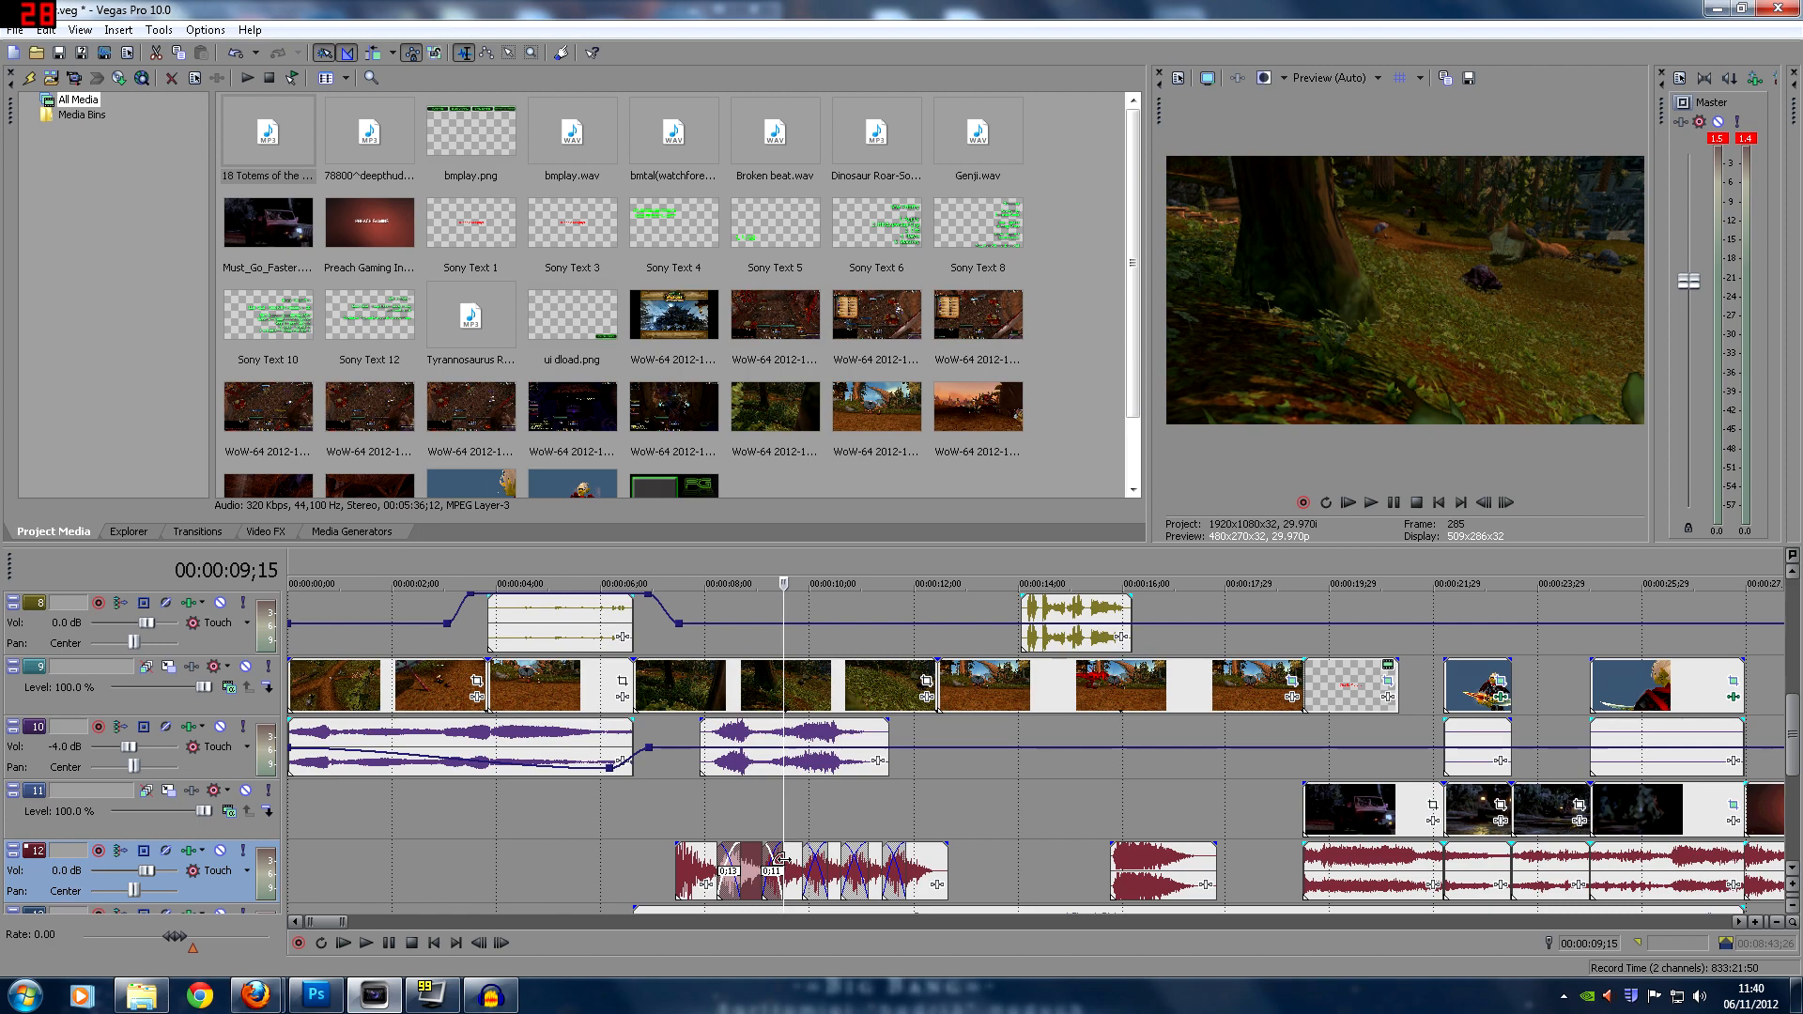
left_click(803, 868)
left_click(829, 867)
left_click(850, 868)
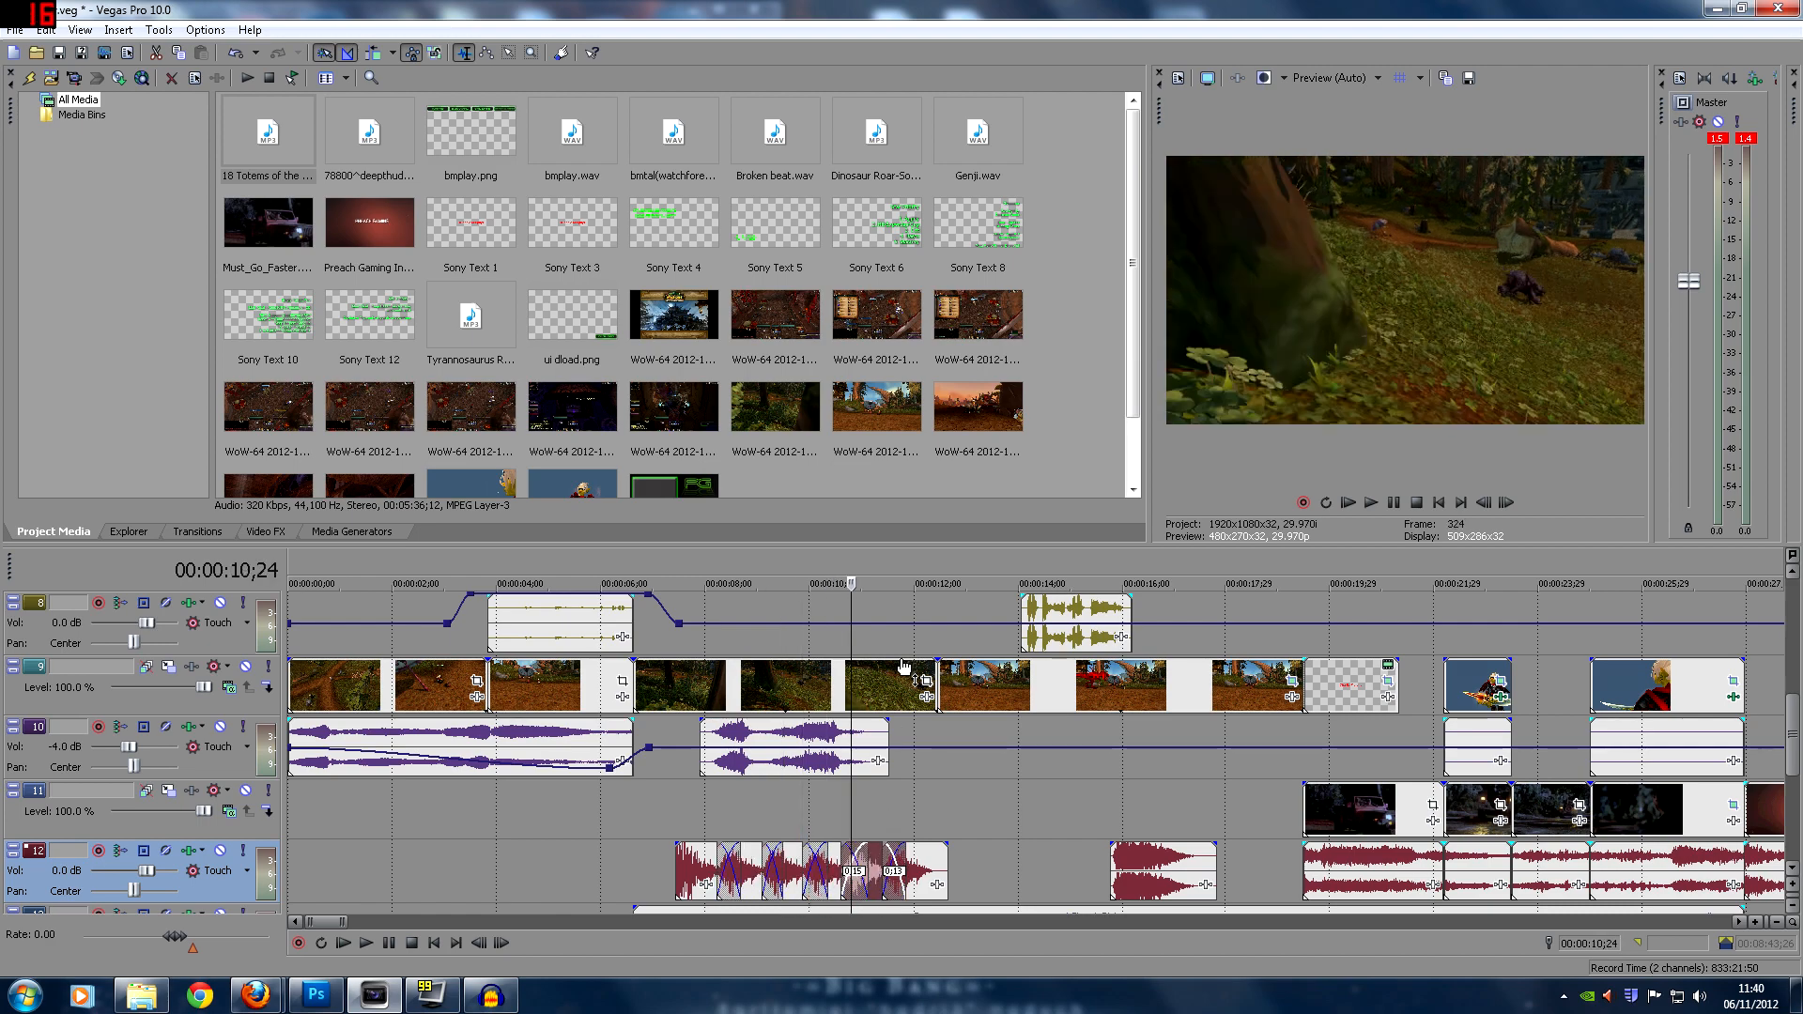
Review the forest clip and the dinosaur clip on track 9, playing the dinosaur clip from near its start
left_click(951, 687)
left_click(1087, 695)
left_click(1228, 704)
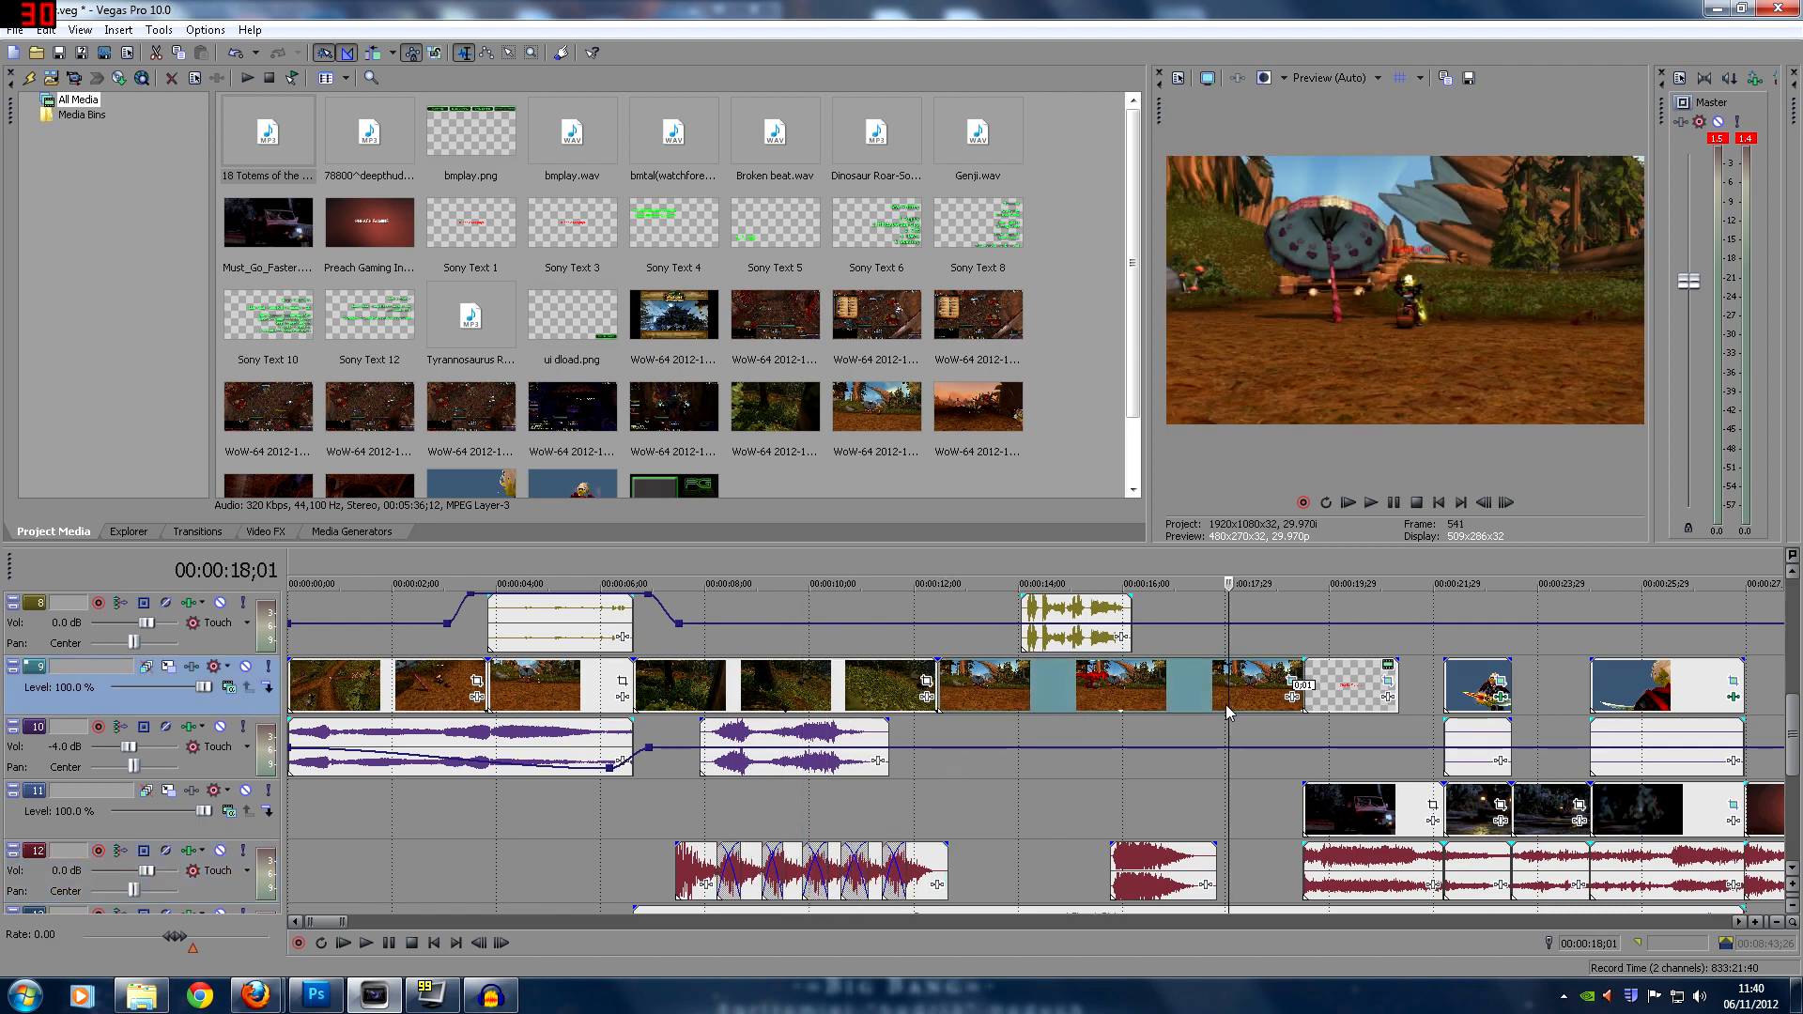
left_click(802, 695)
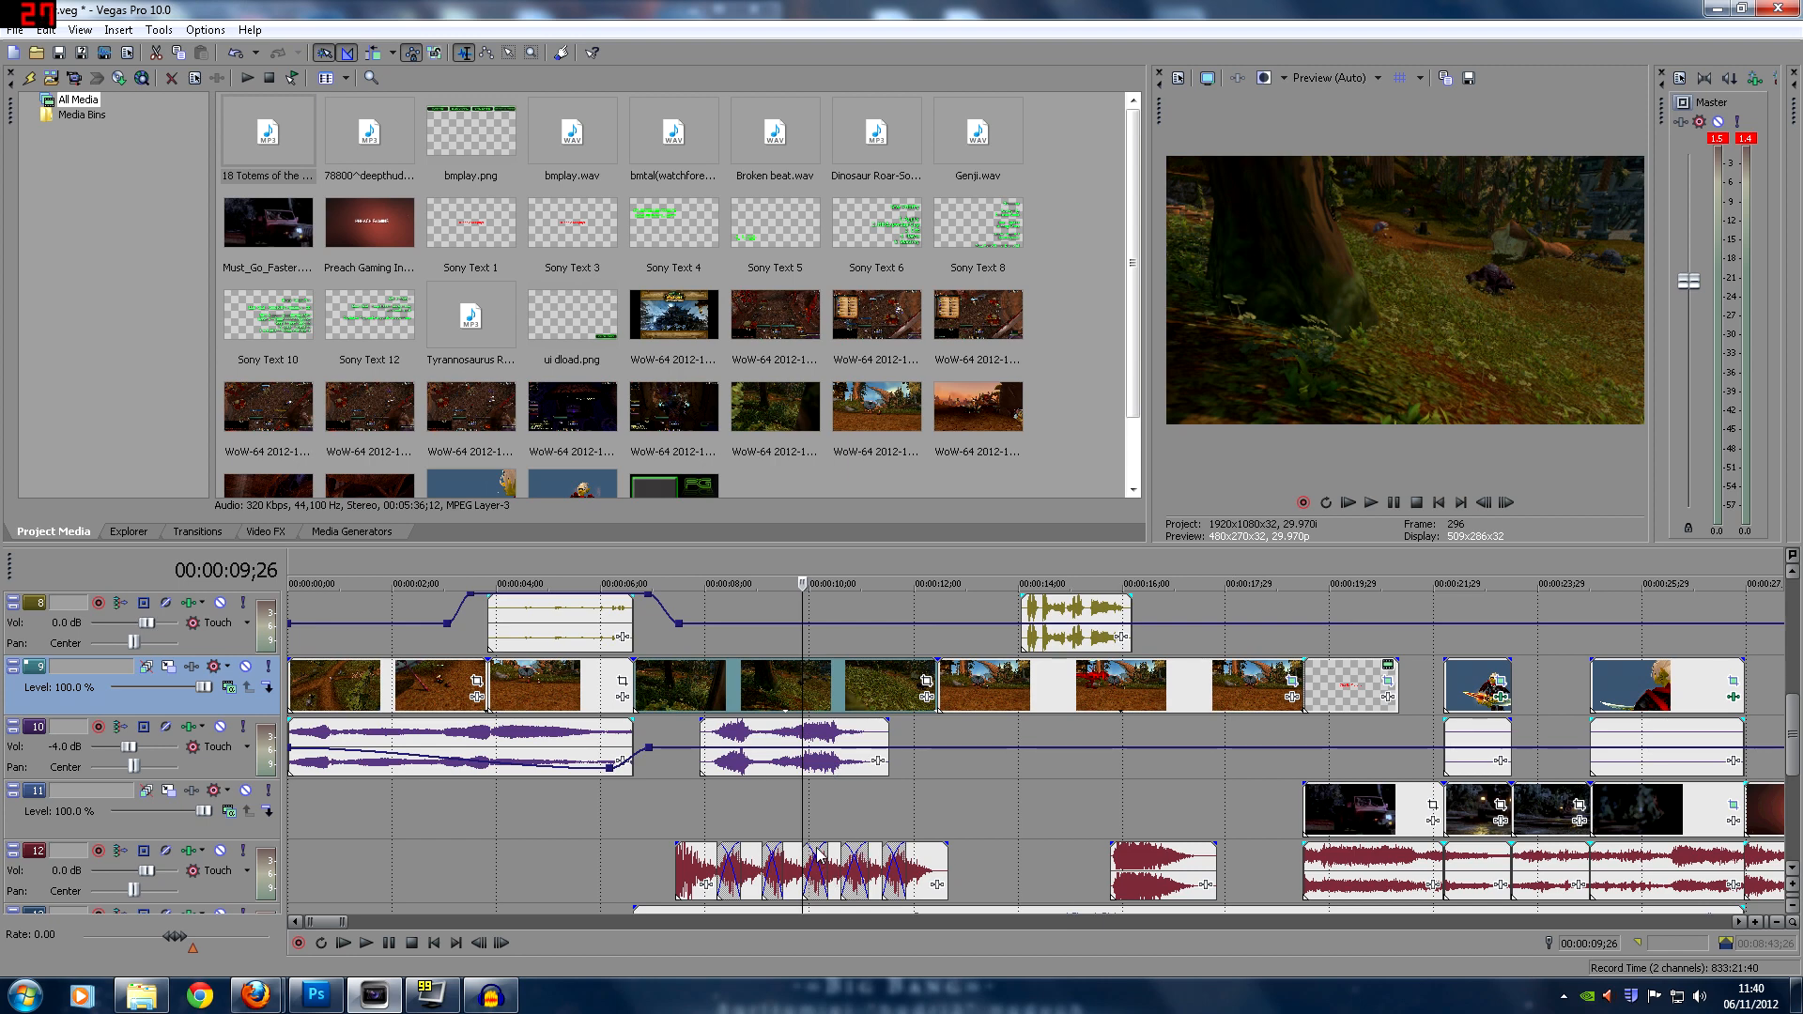
left_click(947, 700)
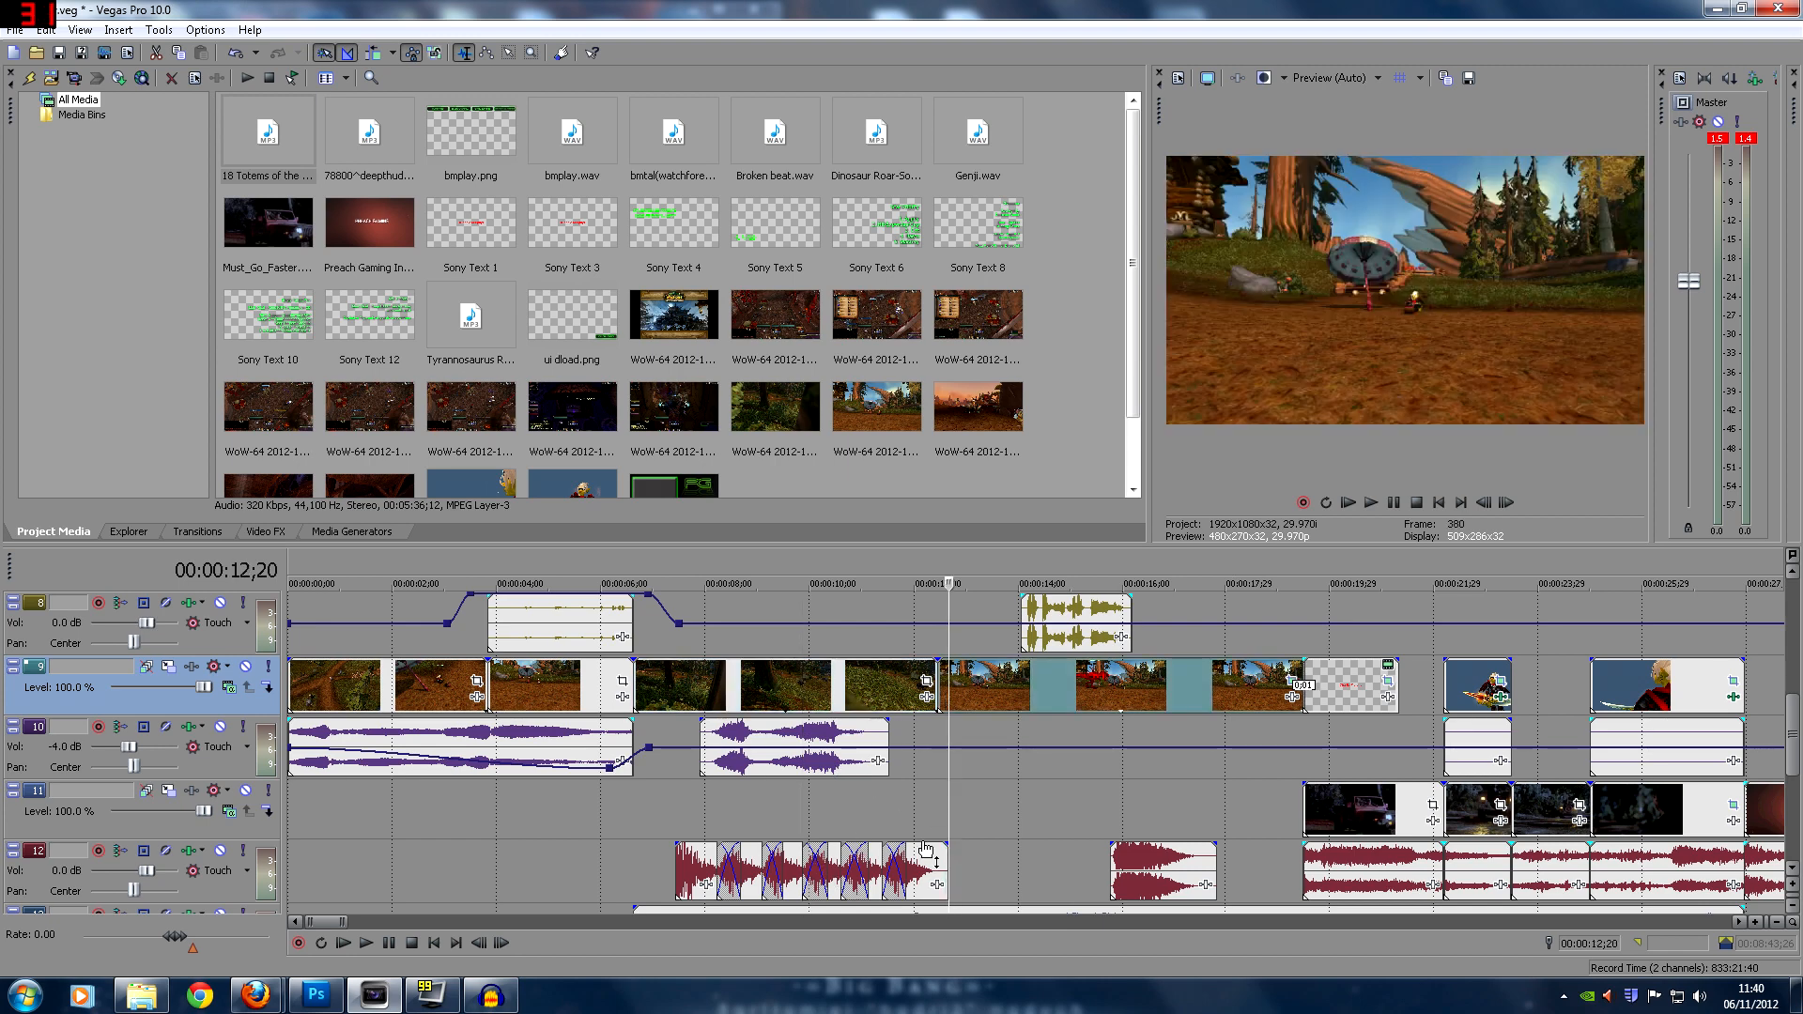
key("space")
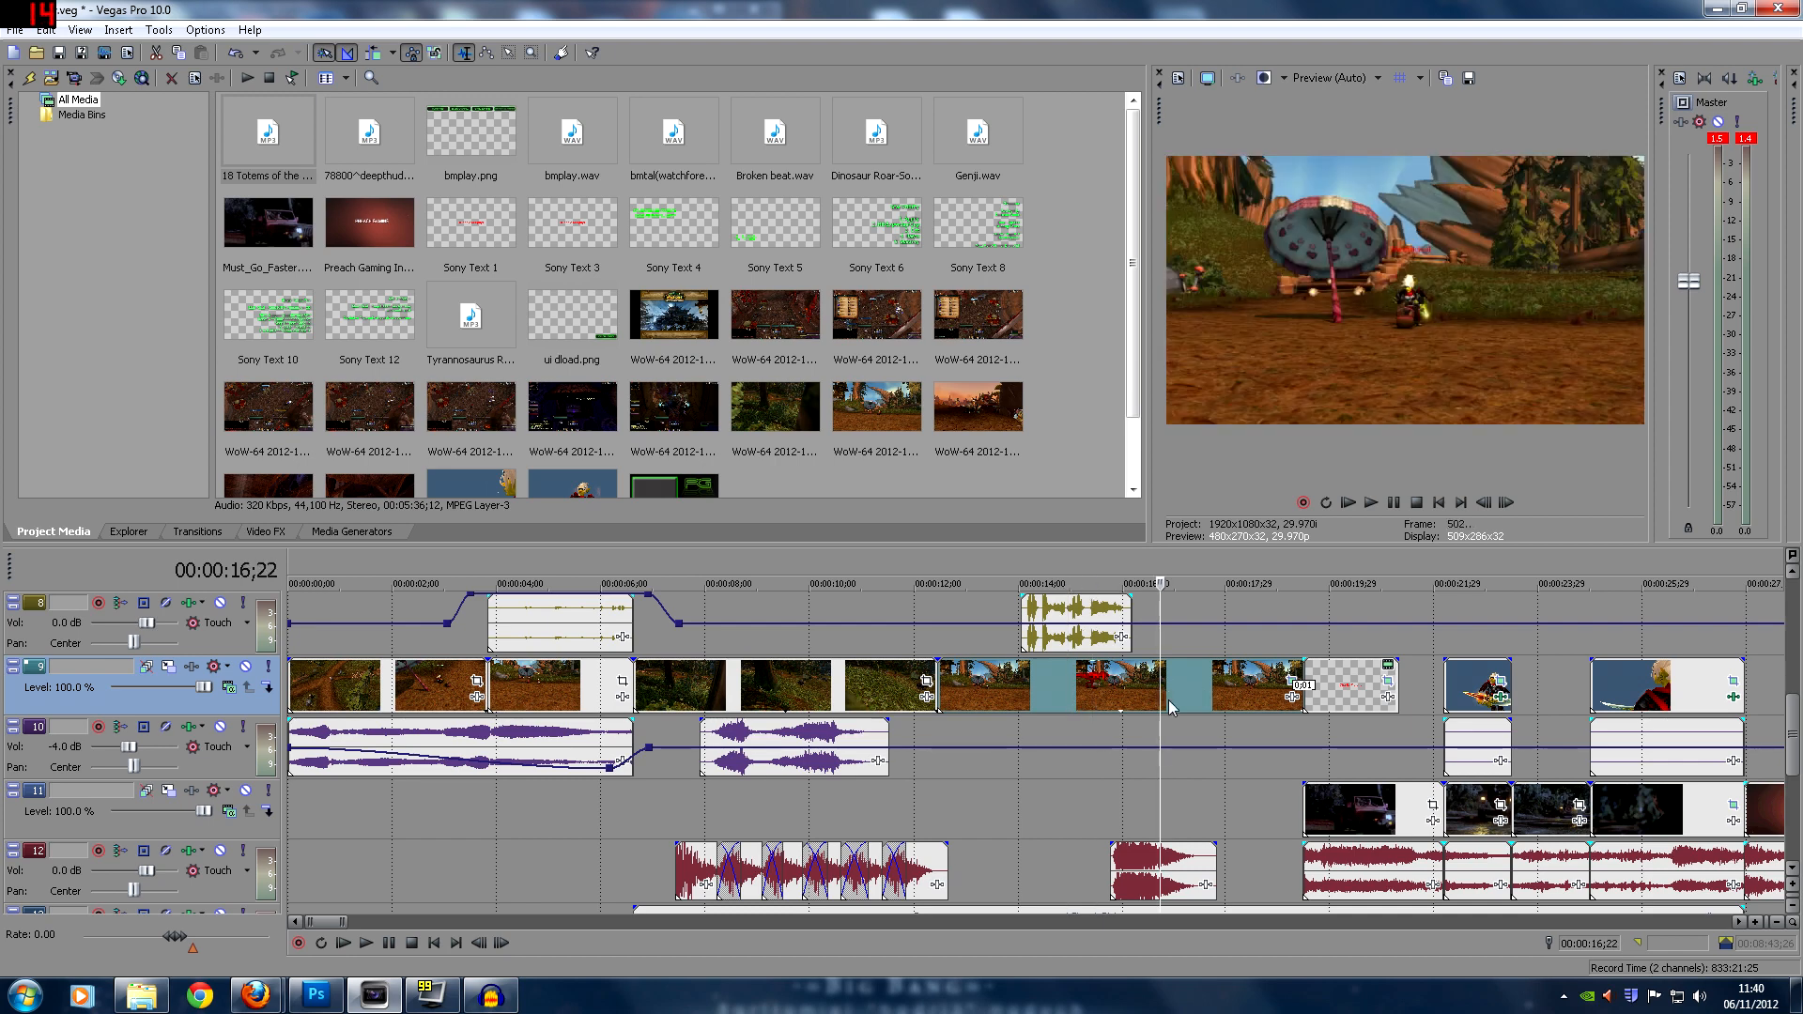
key("Return")
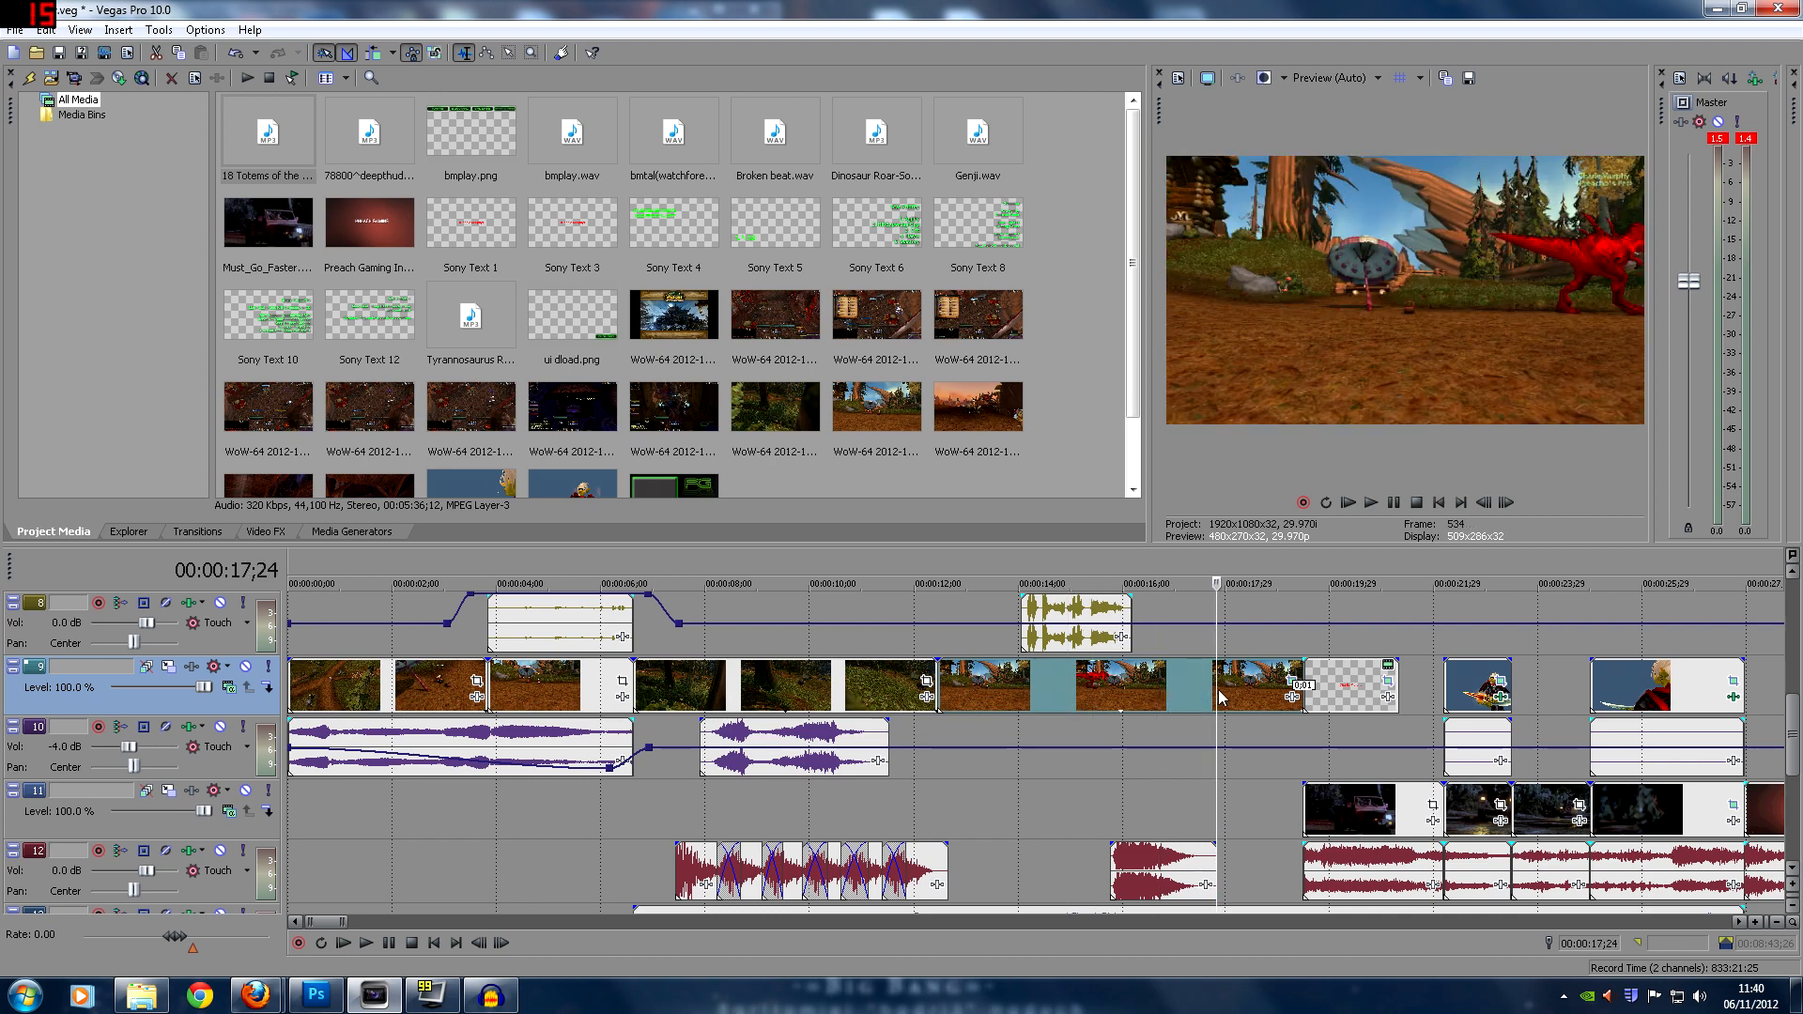
left_click(1180, 697)
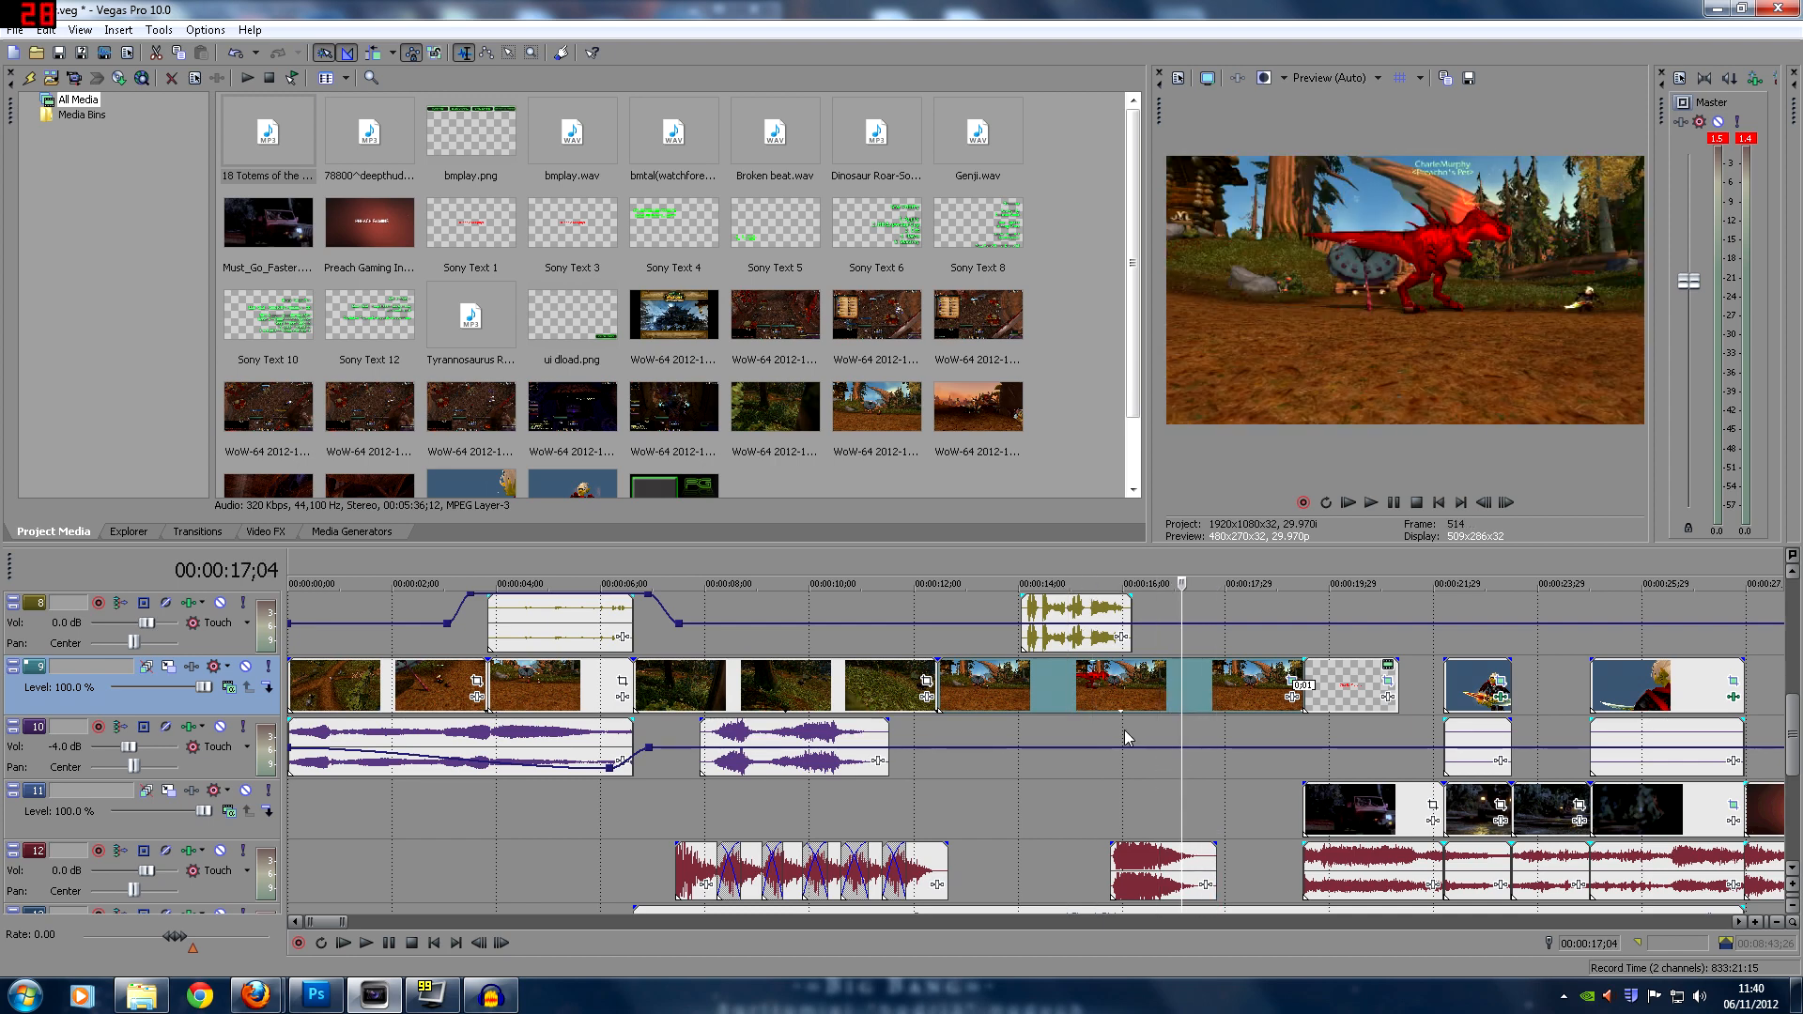
left_click(1075, 790)
left_click(1024, 697)
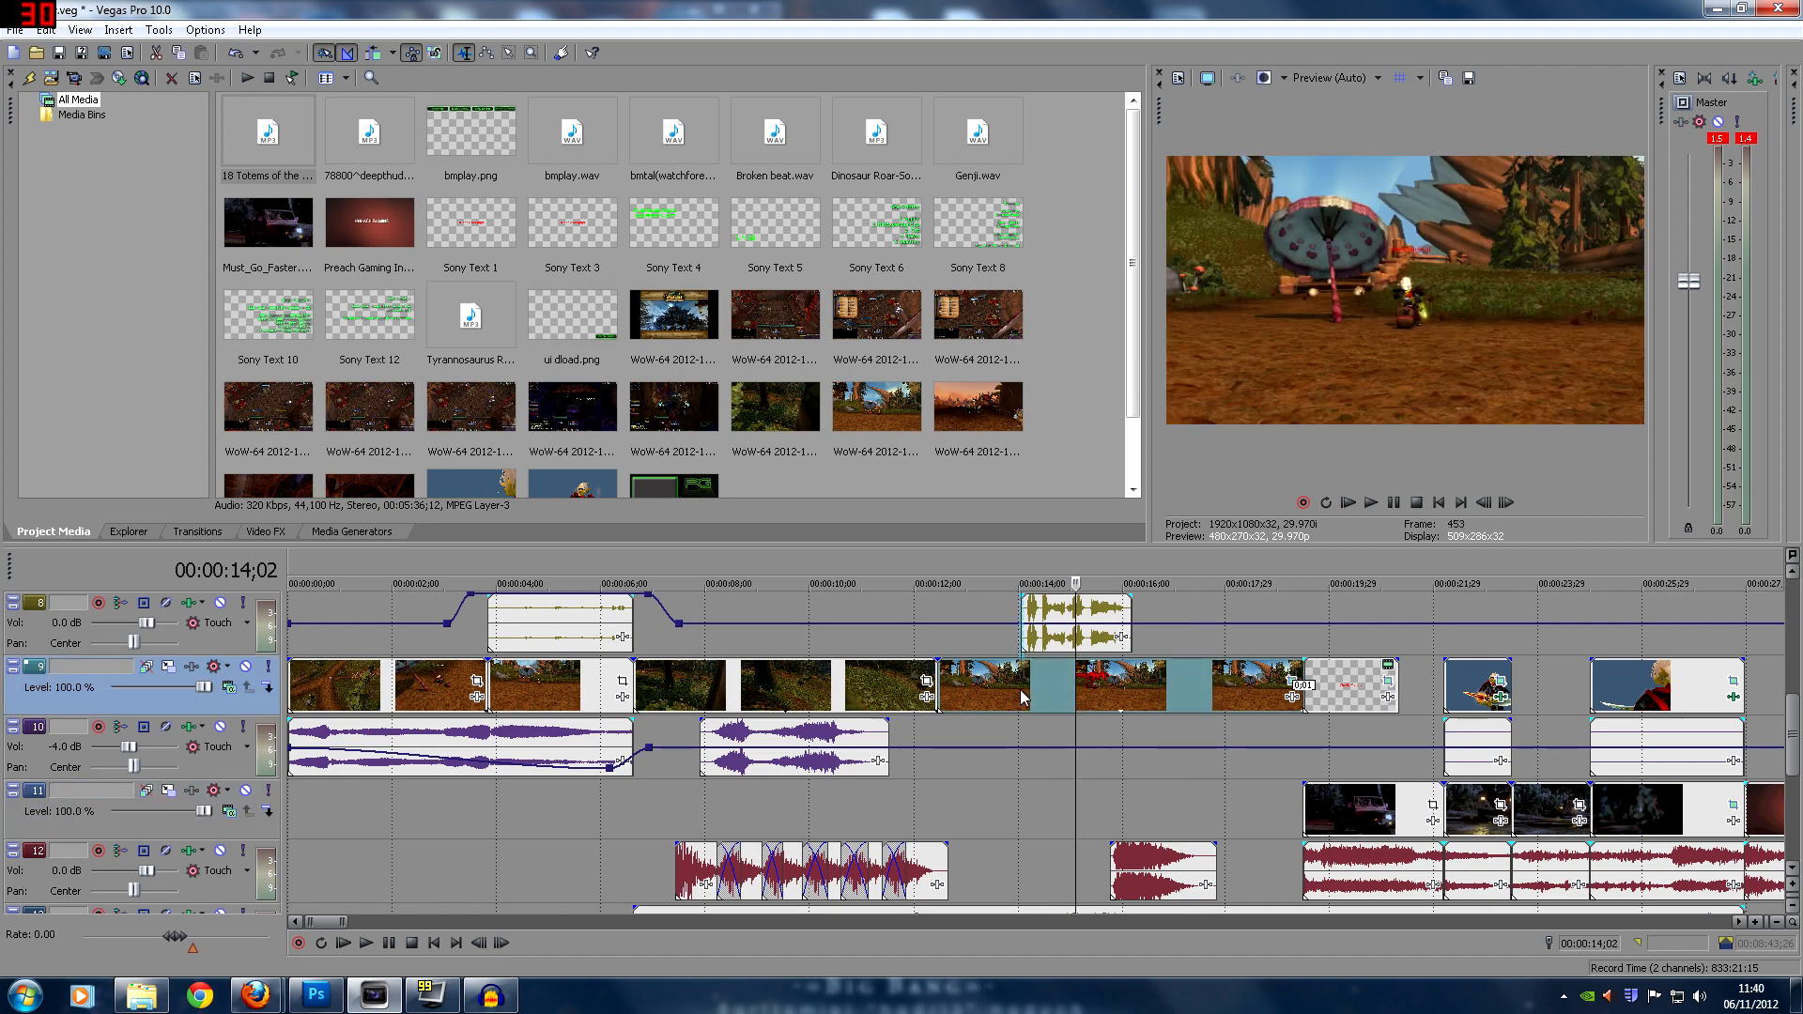
Select the short sound effect on track 10 beneath the forest clip
left_click(762, 706)
left_click(716, 809)
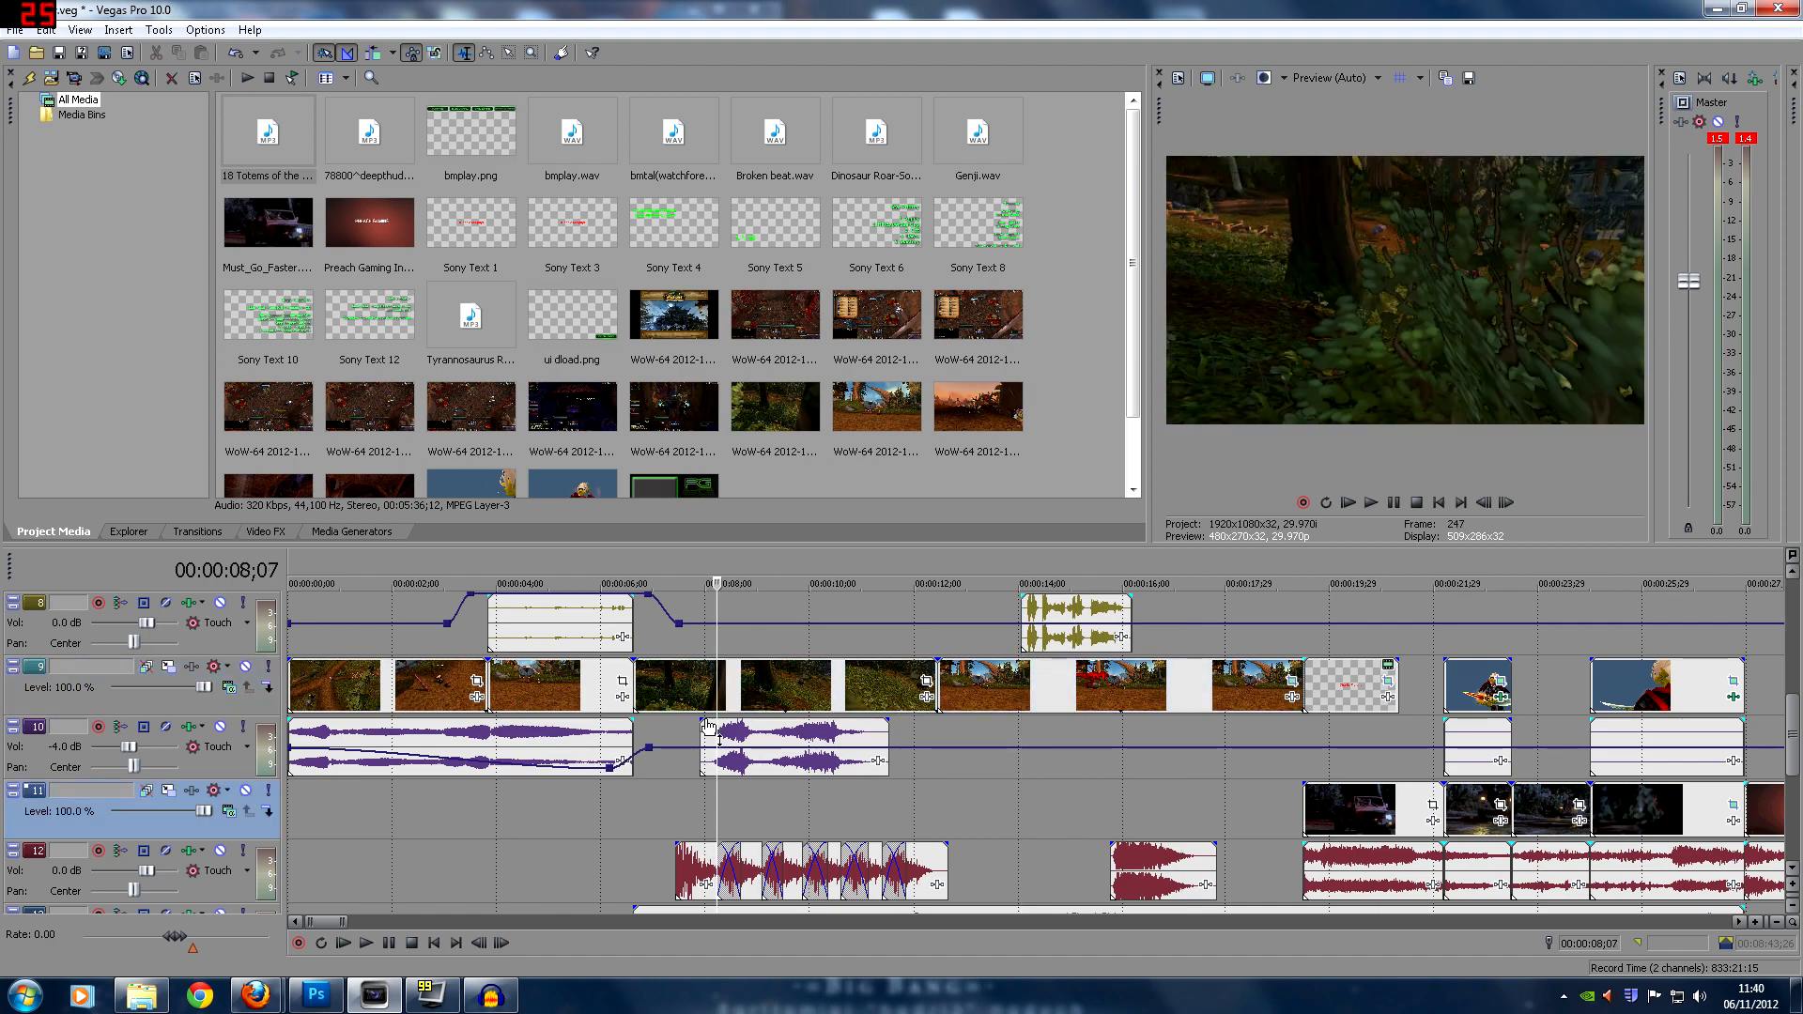
left_click(784, 695)
left_click(744, 763)
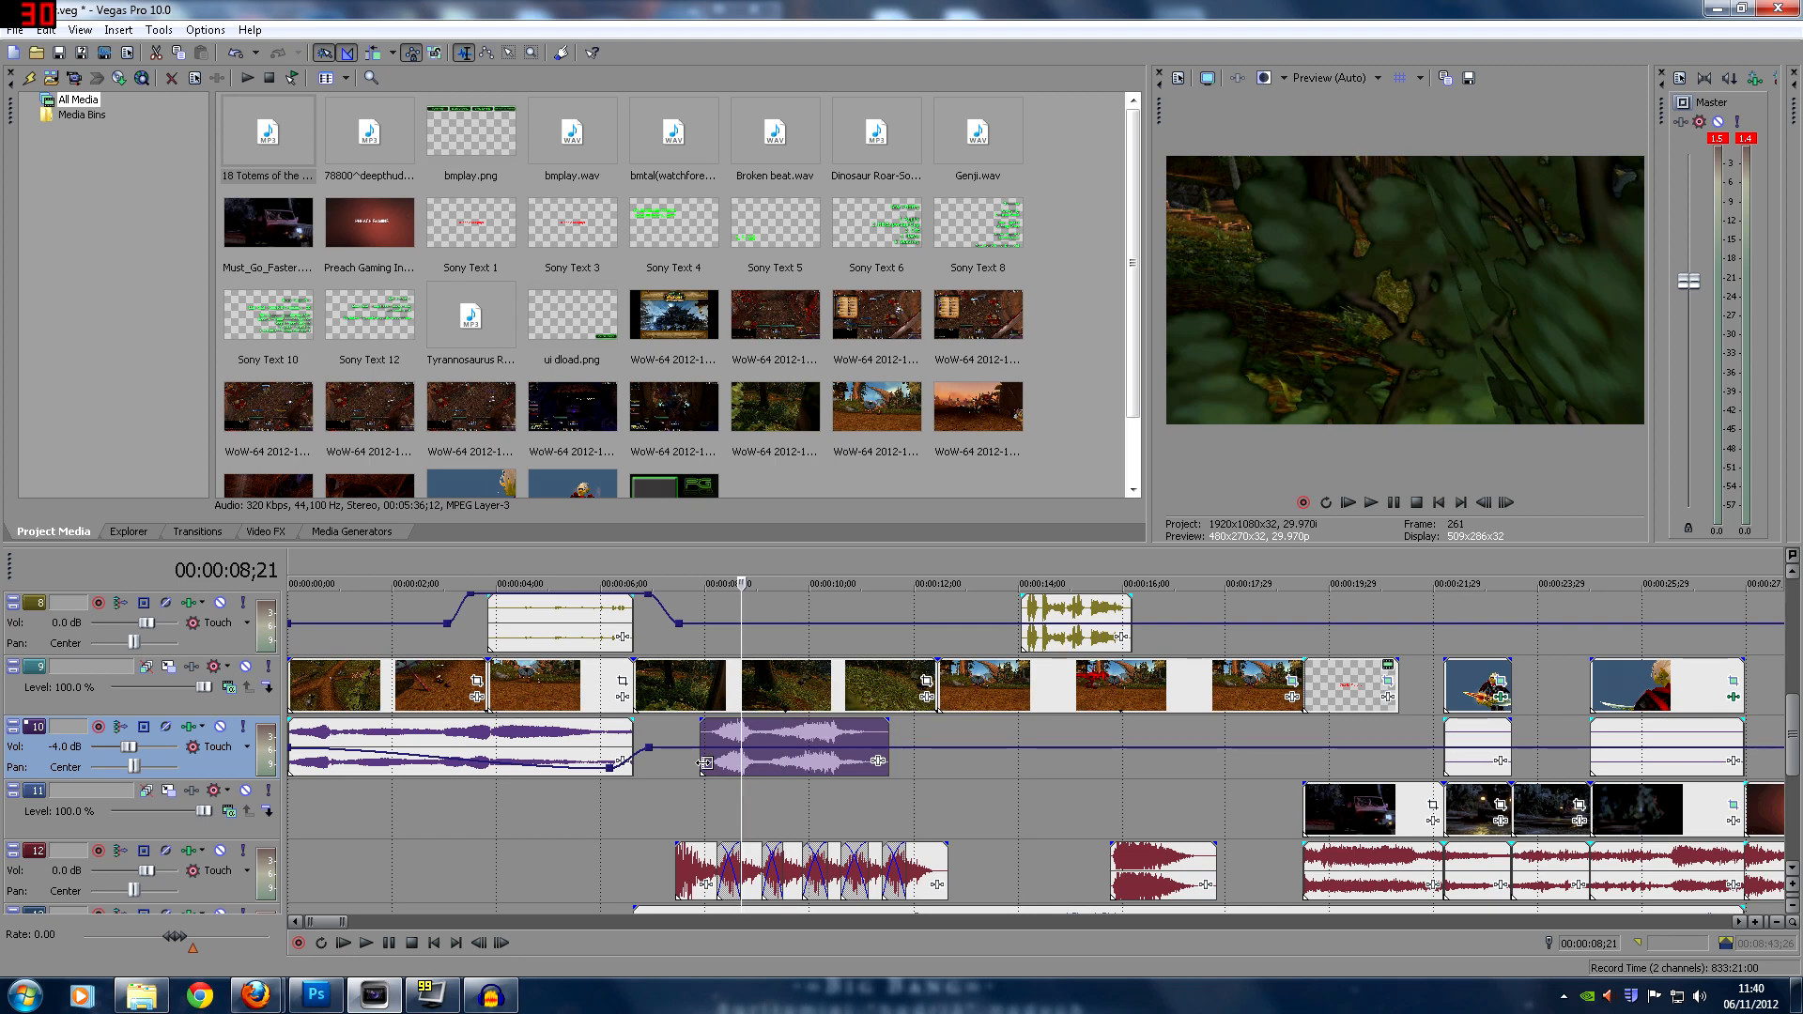
Mute track 12 and play the track 10 sound effect on its own from 00:00:07;27
left_click(220, 850)
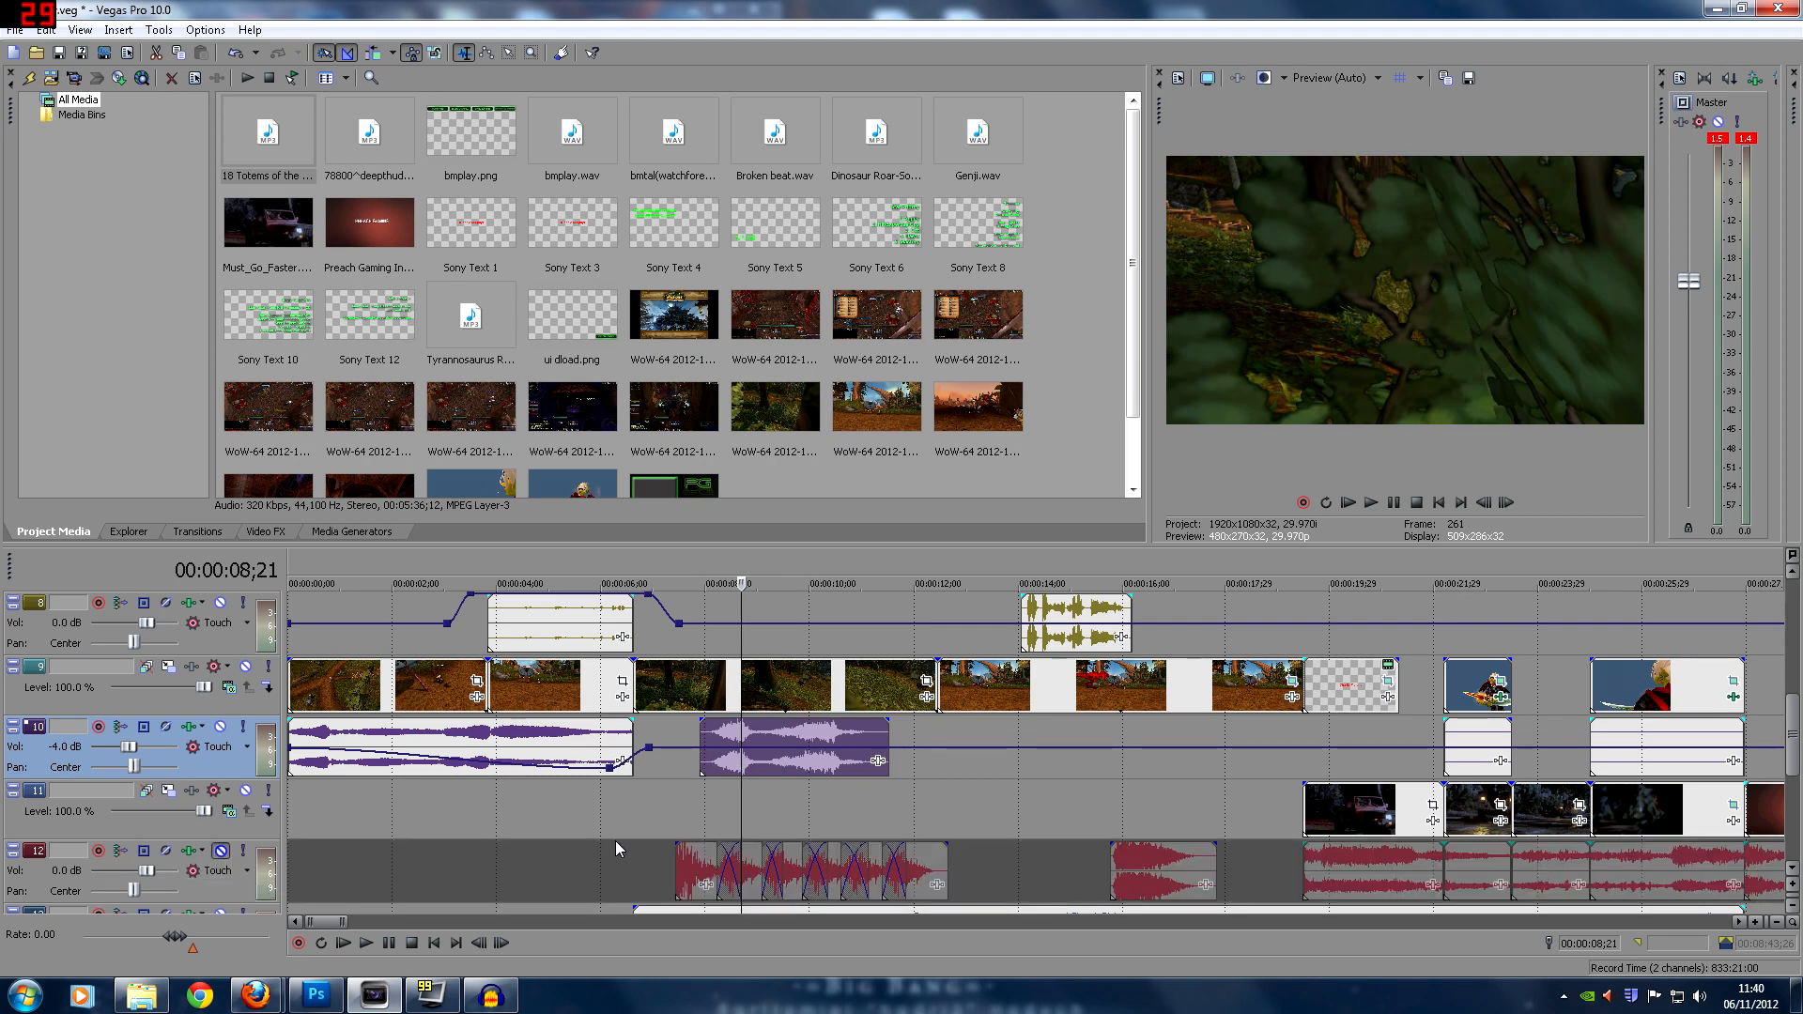
left_click(699, 823)
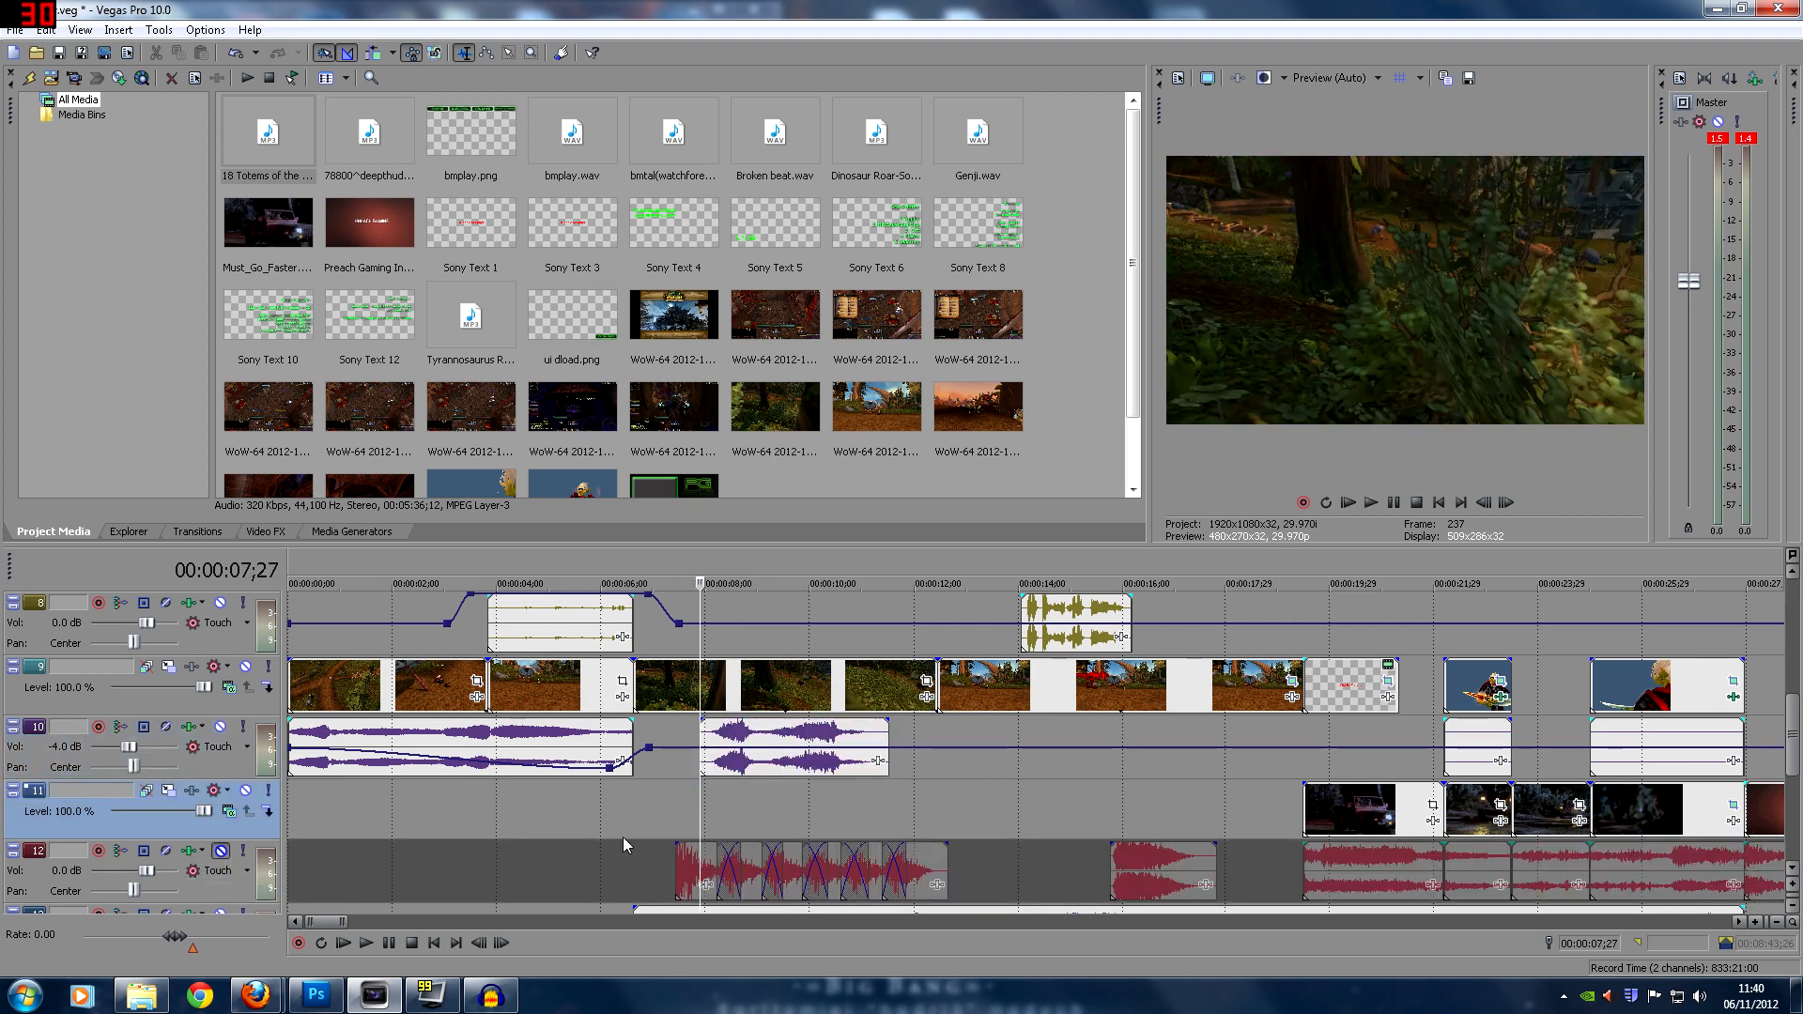
left_click(370, 946)
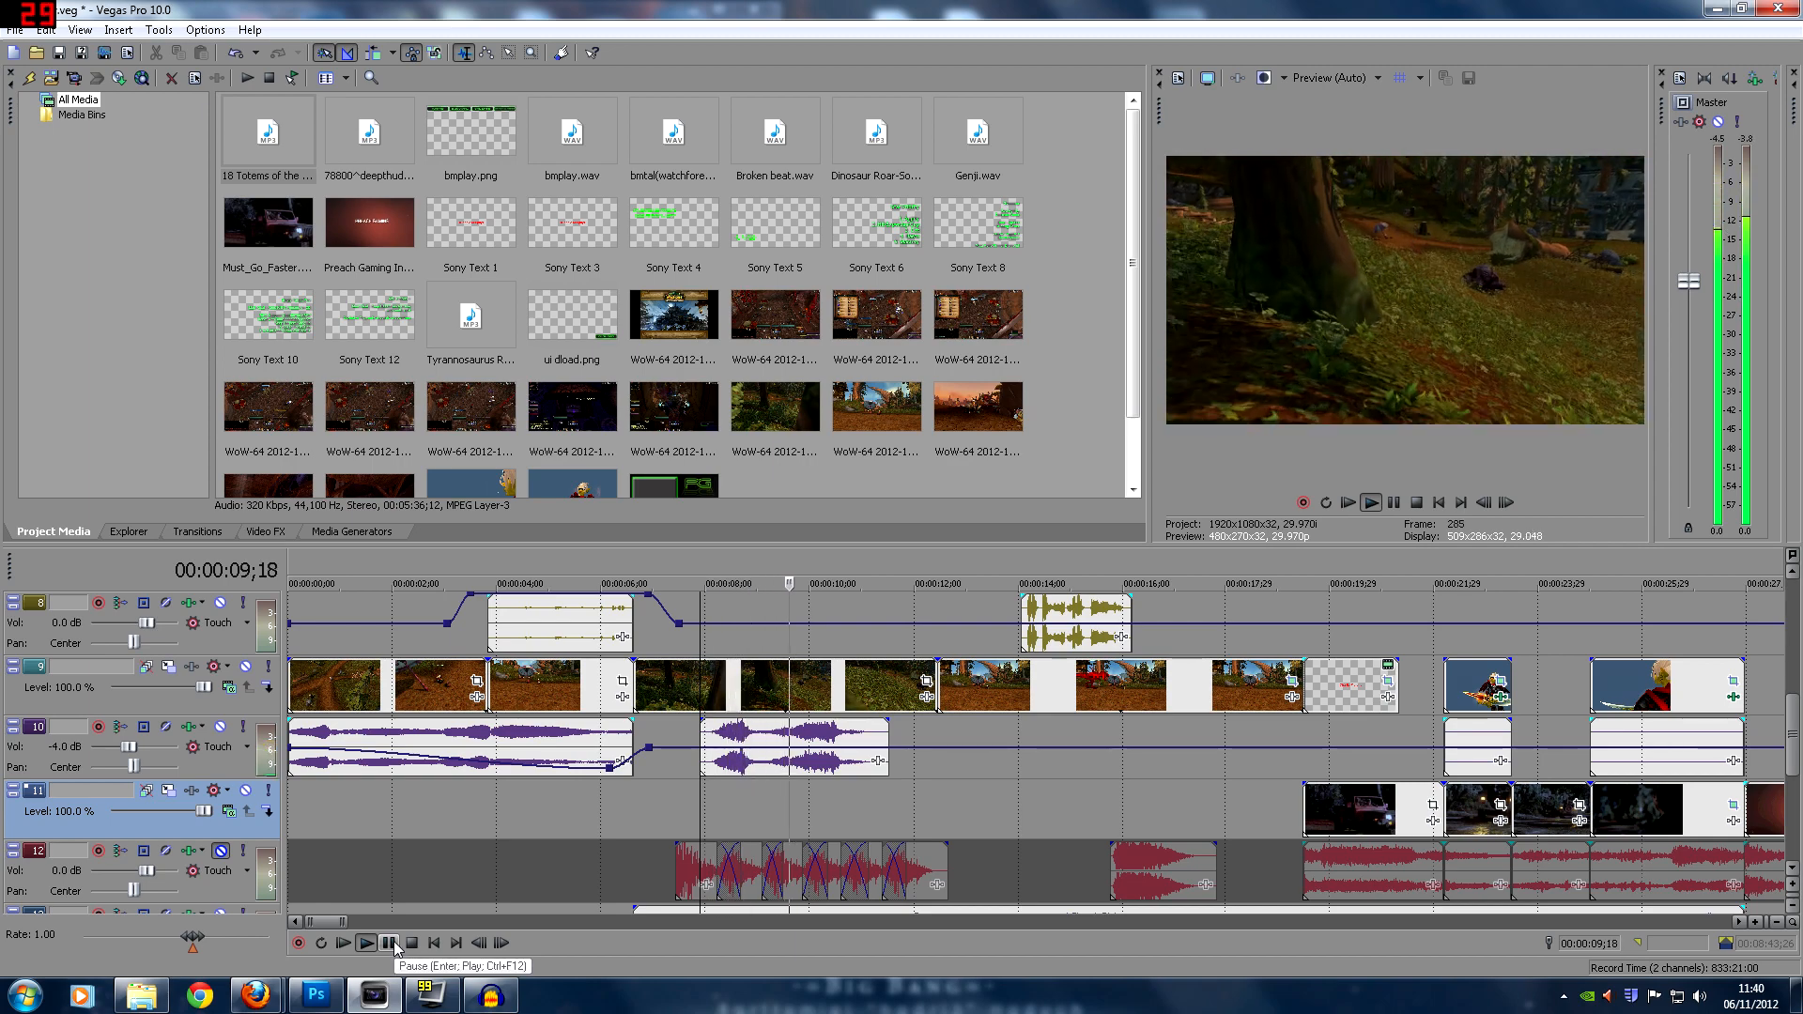
left_click(390, 944)
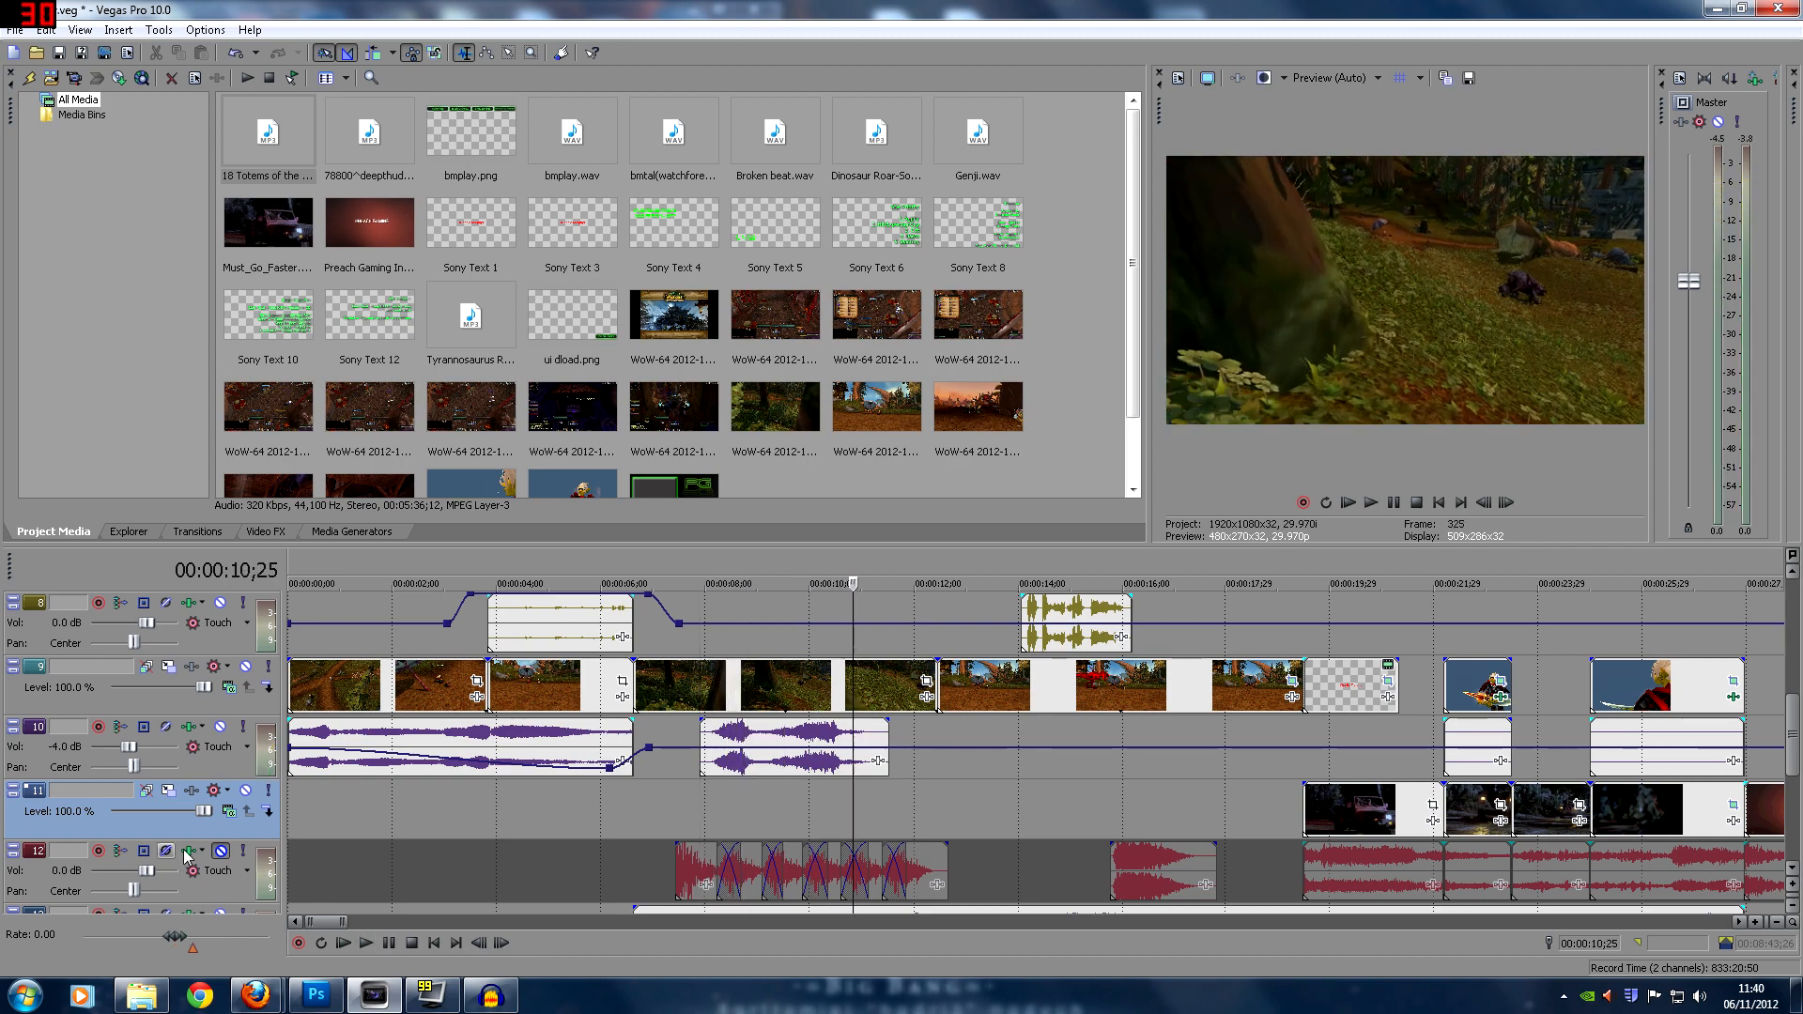
Unmute track 12 and play its hit sounds together with the track 10 effect from their start
left_click(678, 813)
left_click(367, 943)
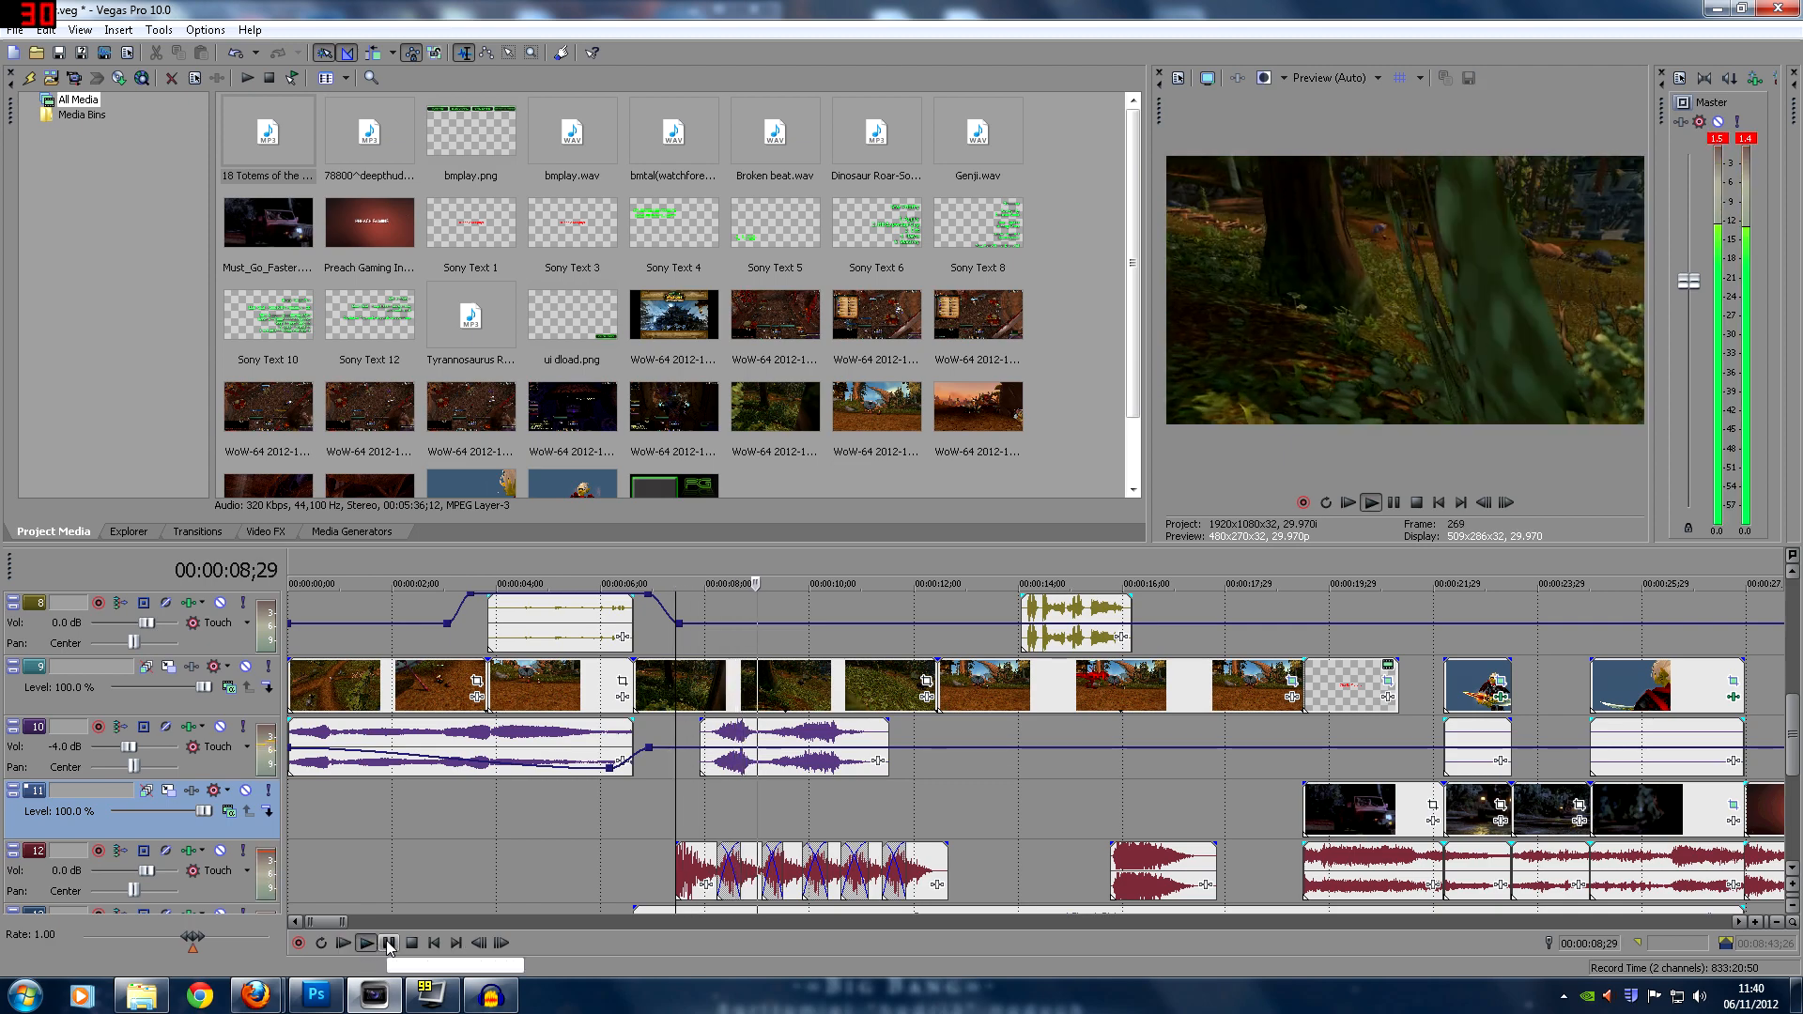
left_click(388, 943)
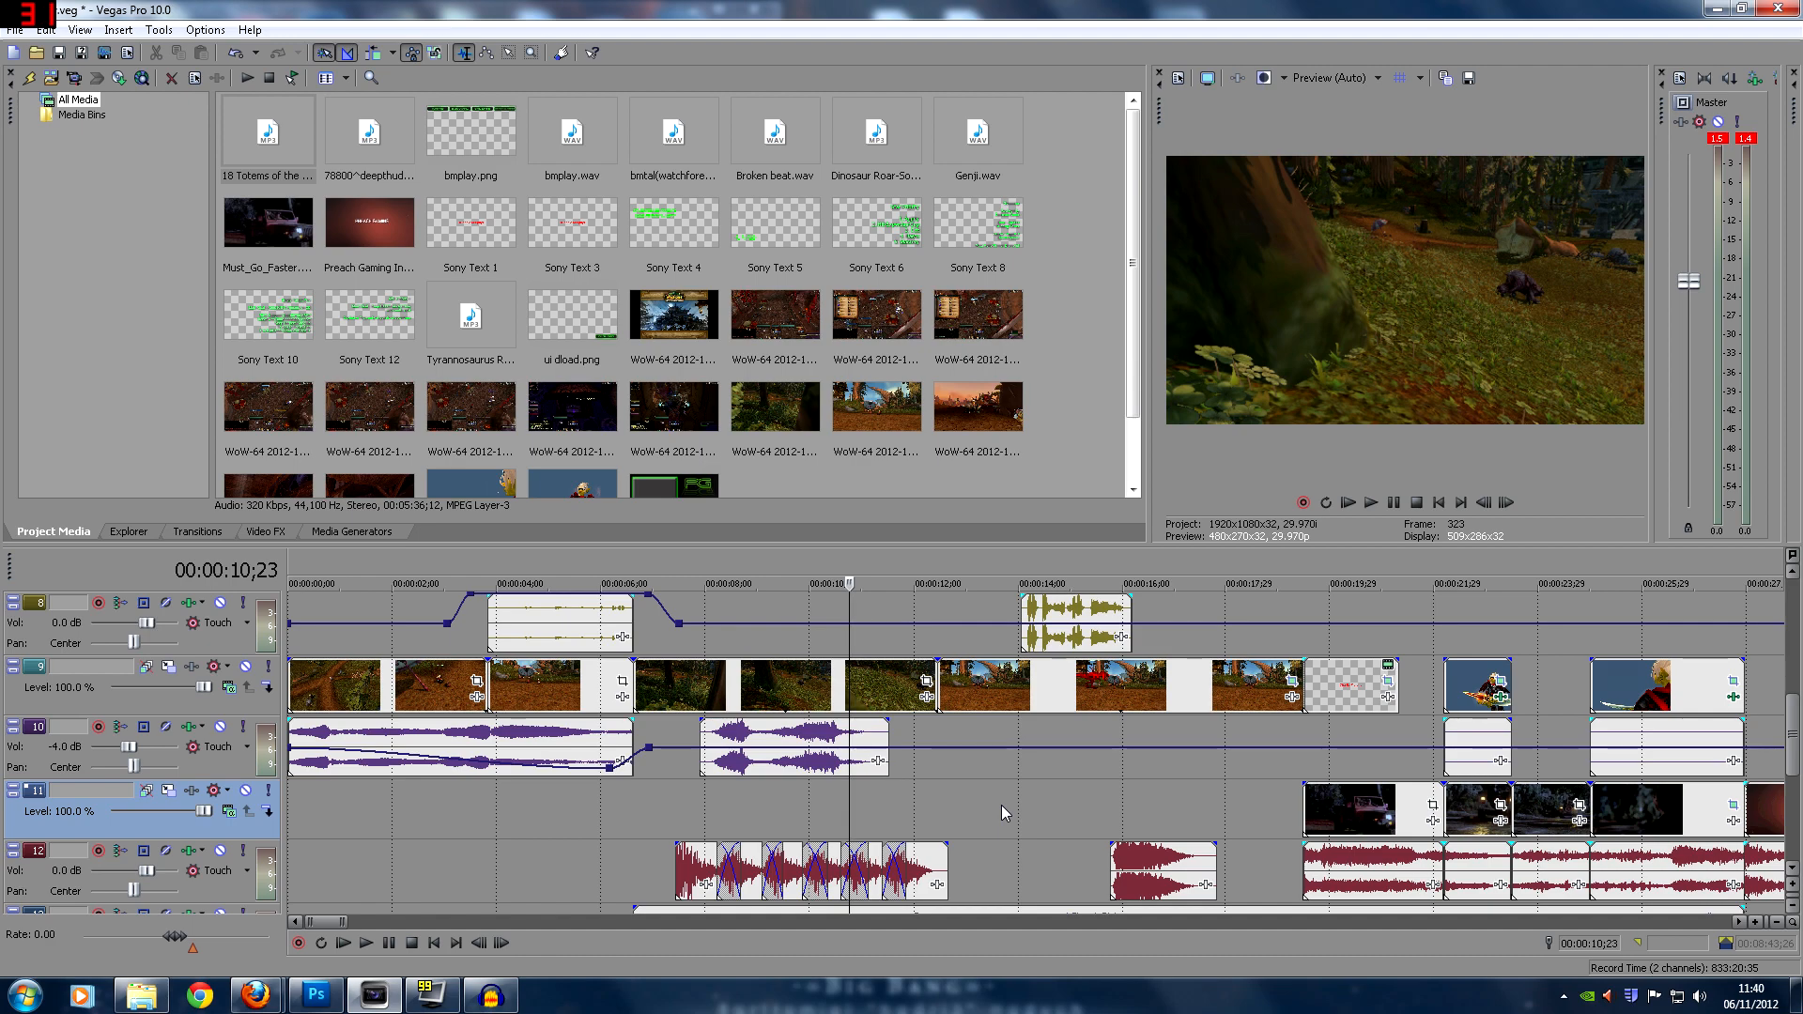
Examine how the forest clip on track 9 lines up with the sounds below, checking its start and end points
left_click(802, 815)
scroll(815, 802, "down", 1)
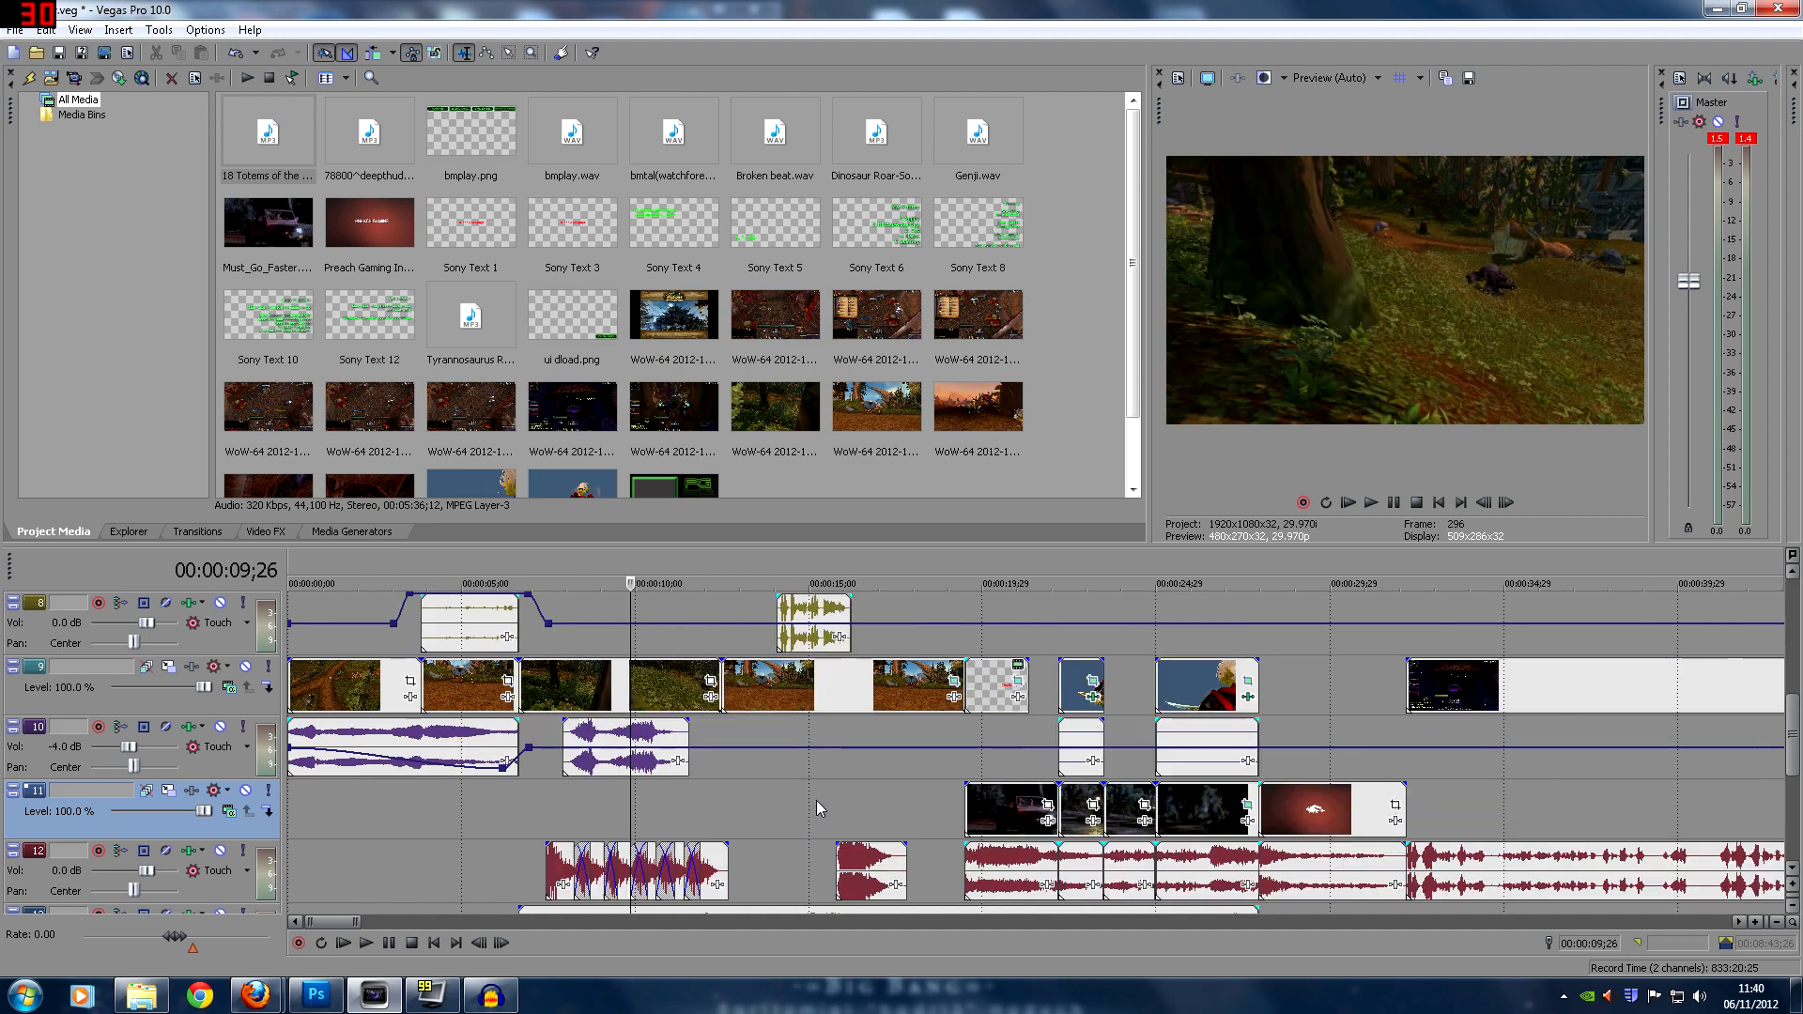
scroll(800, 788, "up", 1)
left_click(719, 802)
left_click(701, 806)
left_click(665, 809)
left_click(638, 696)
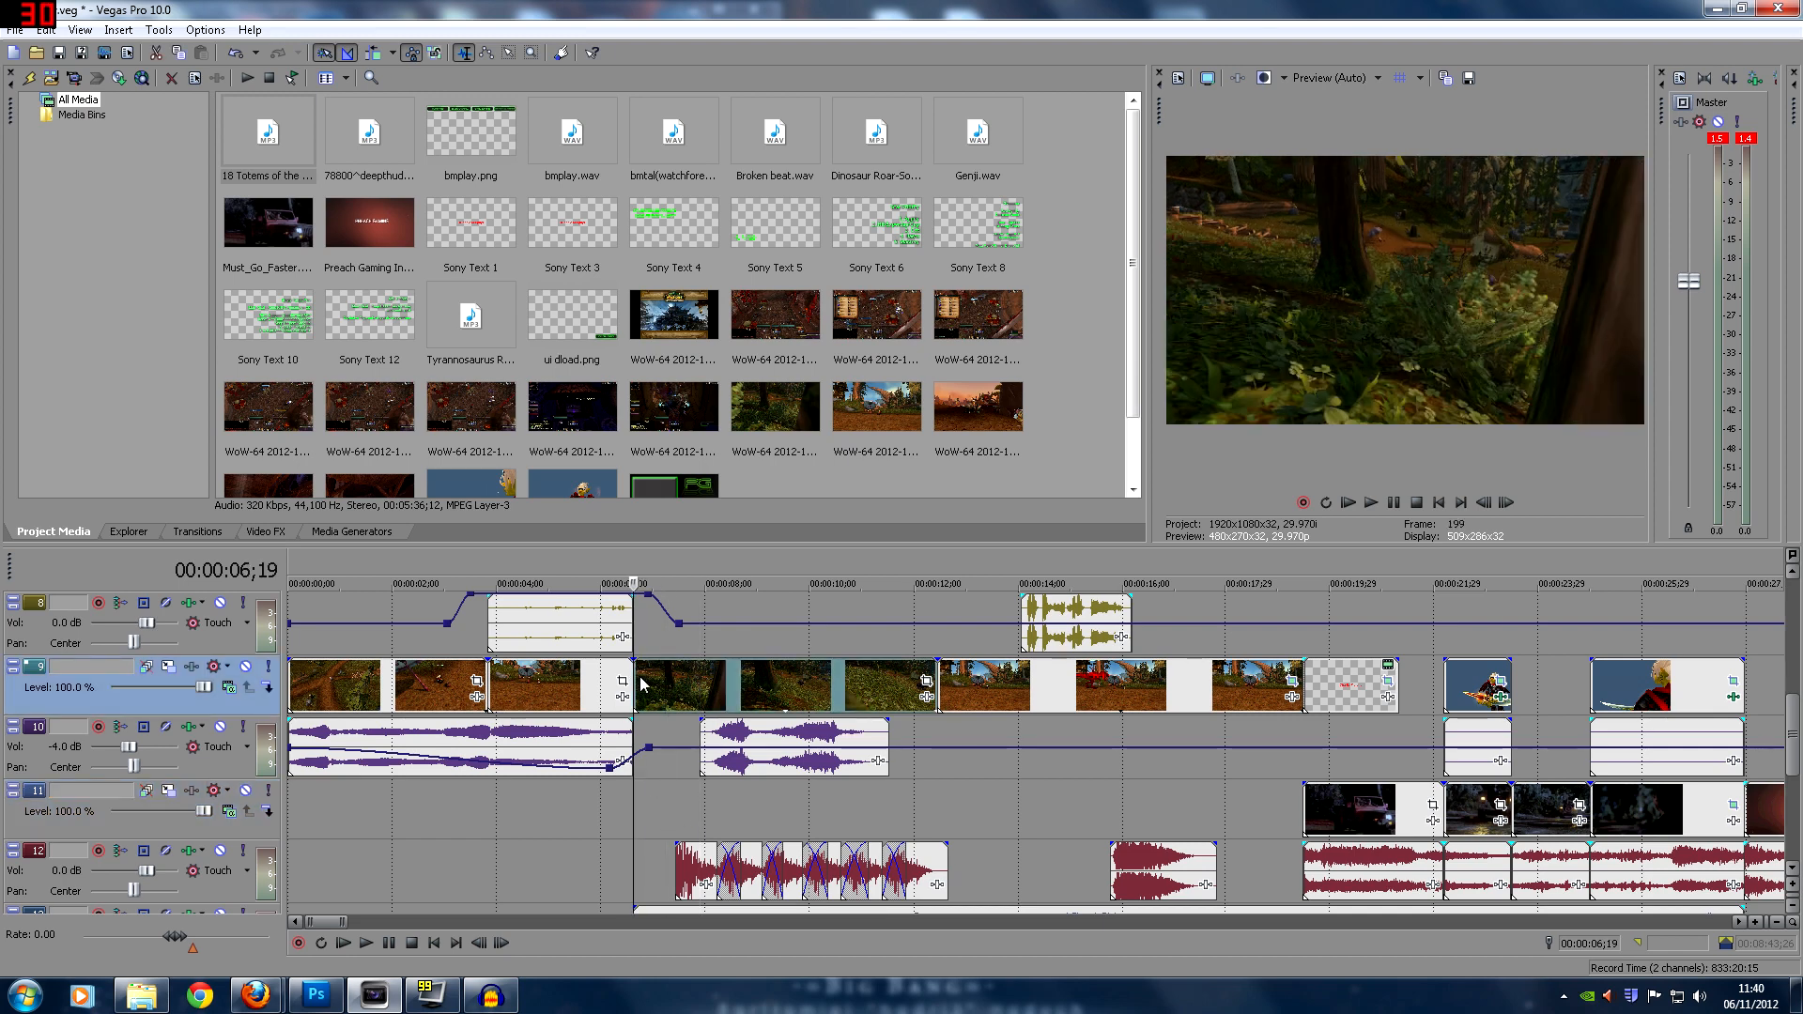
left_click(937, 678)
left_click(635, 671)
left_click(939, 670)
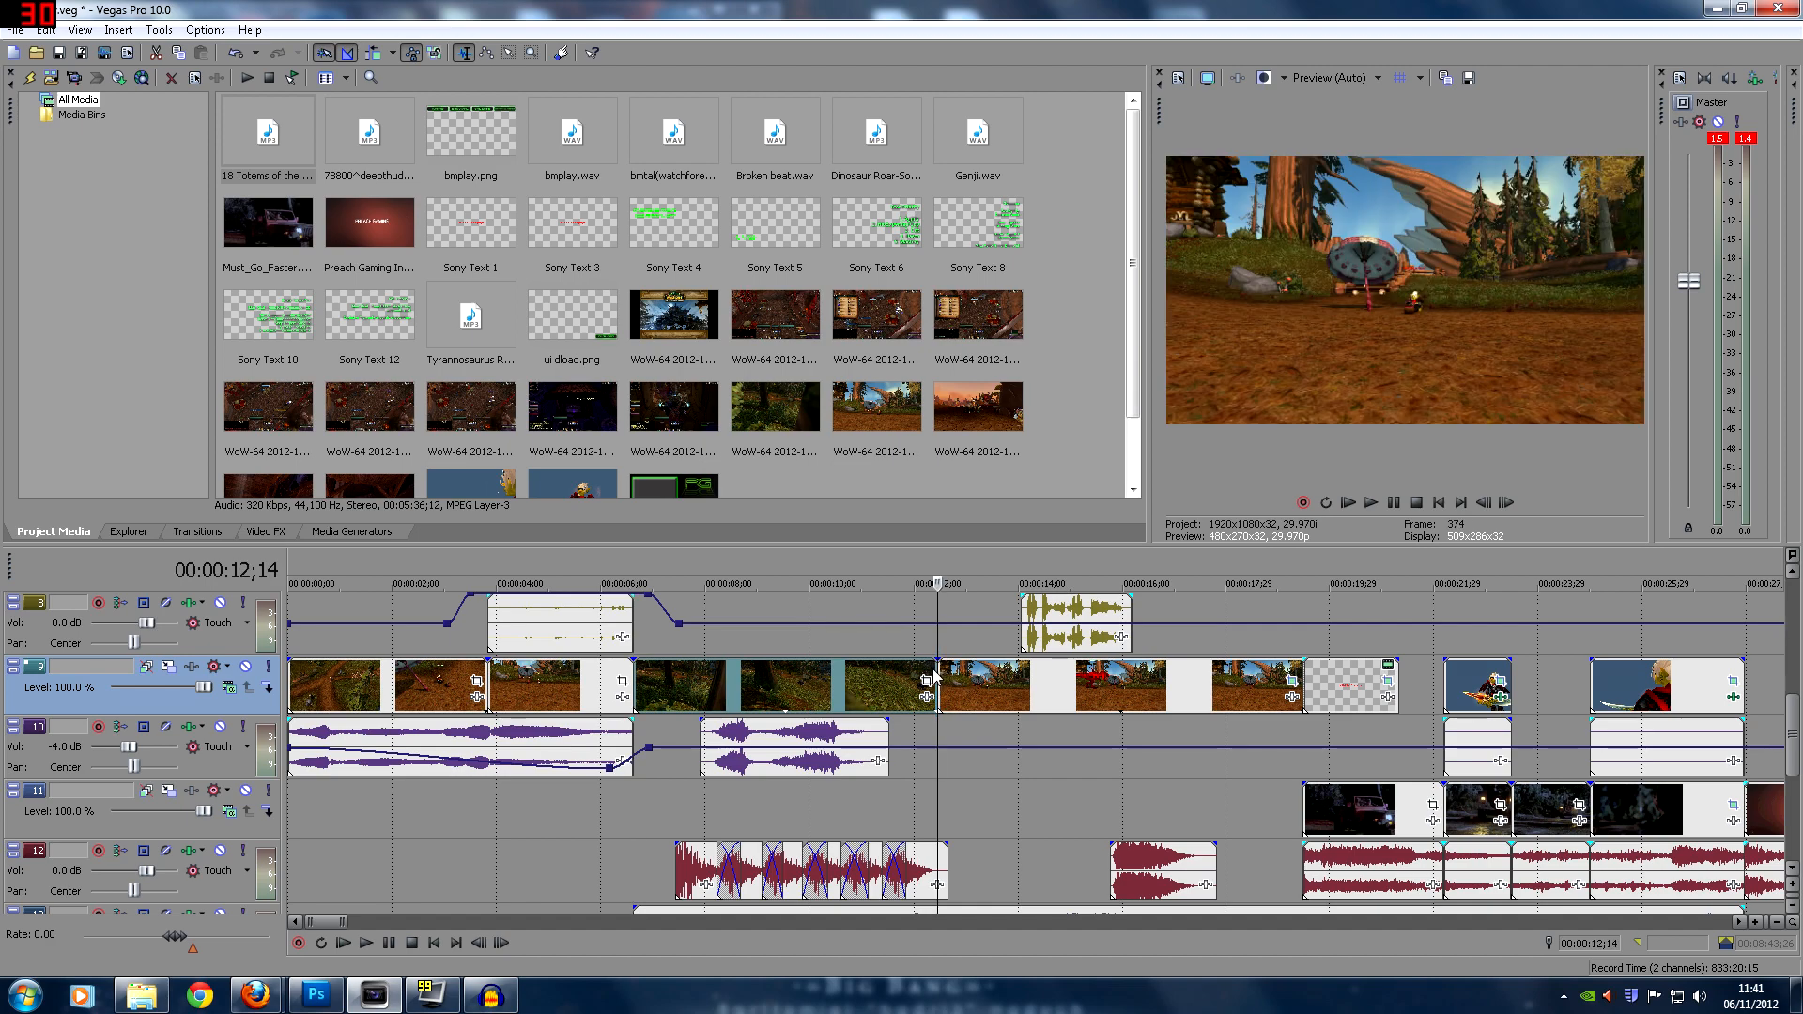
Bring track 13 into view and select the long audio clip running beneath the sound effects
left_click(710, 808)
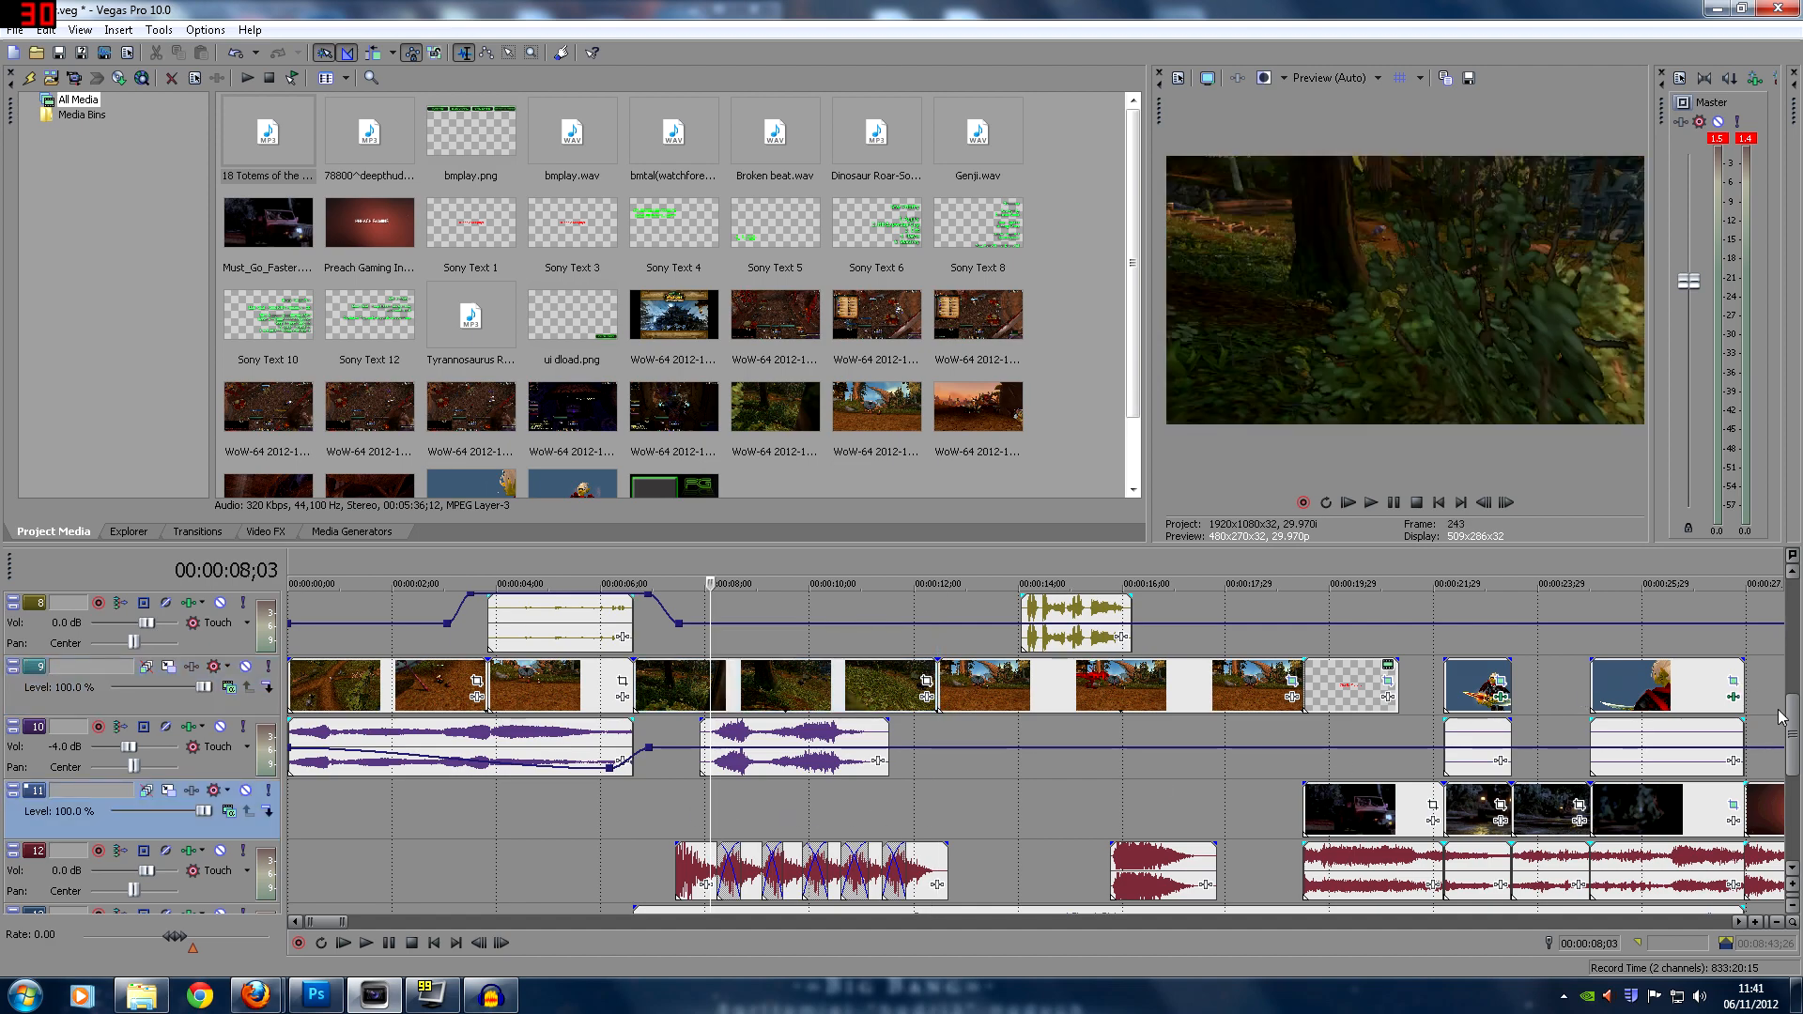
scroll(1789, 723, "down", 2)
scroll(1789, 723, "up", 2)
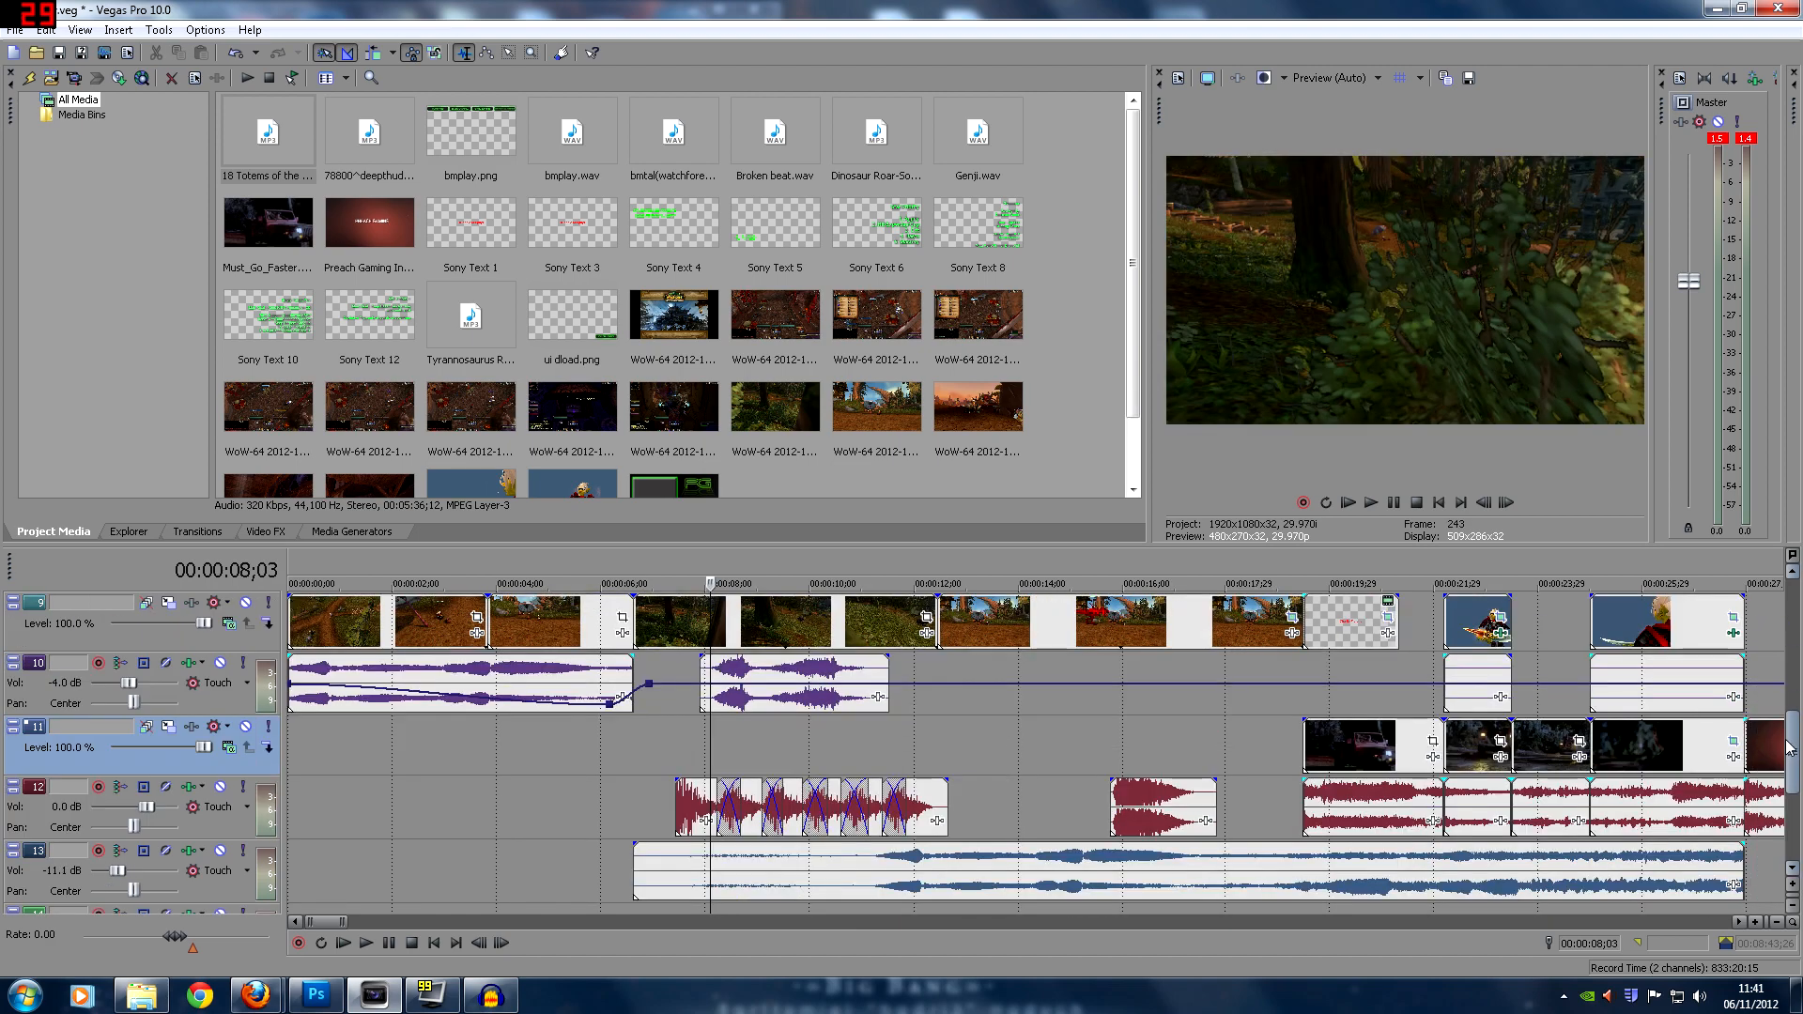
scroll(1789, 723, "down", 1)
left_click(906, 878)
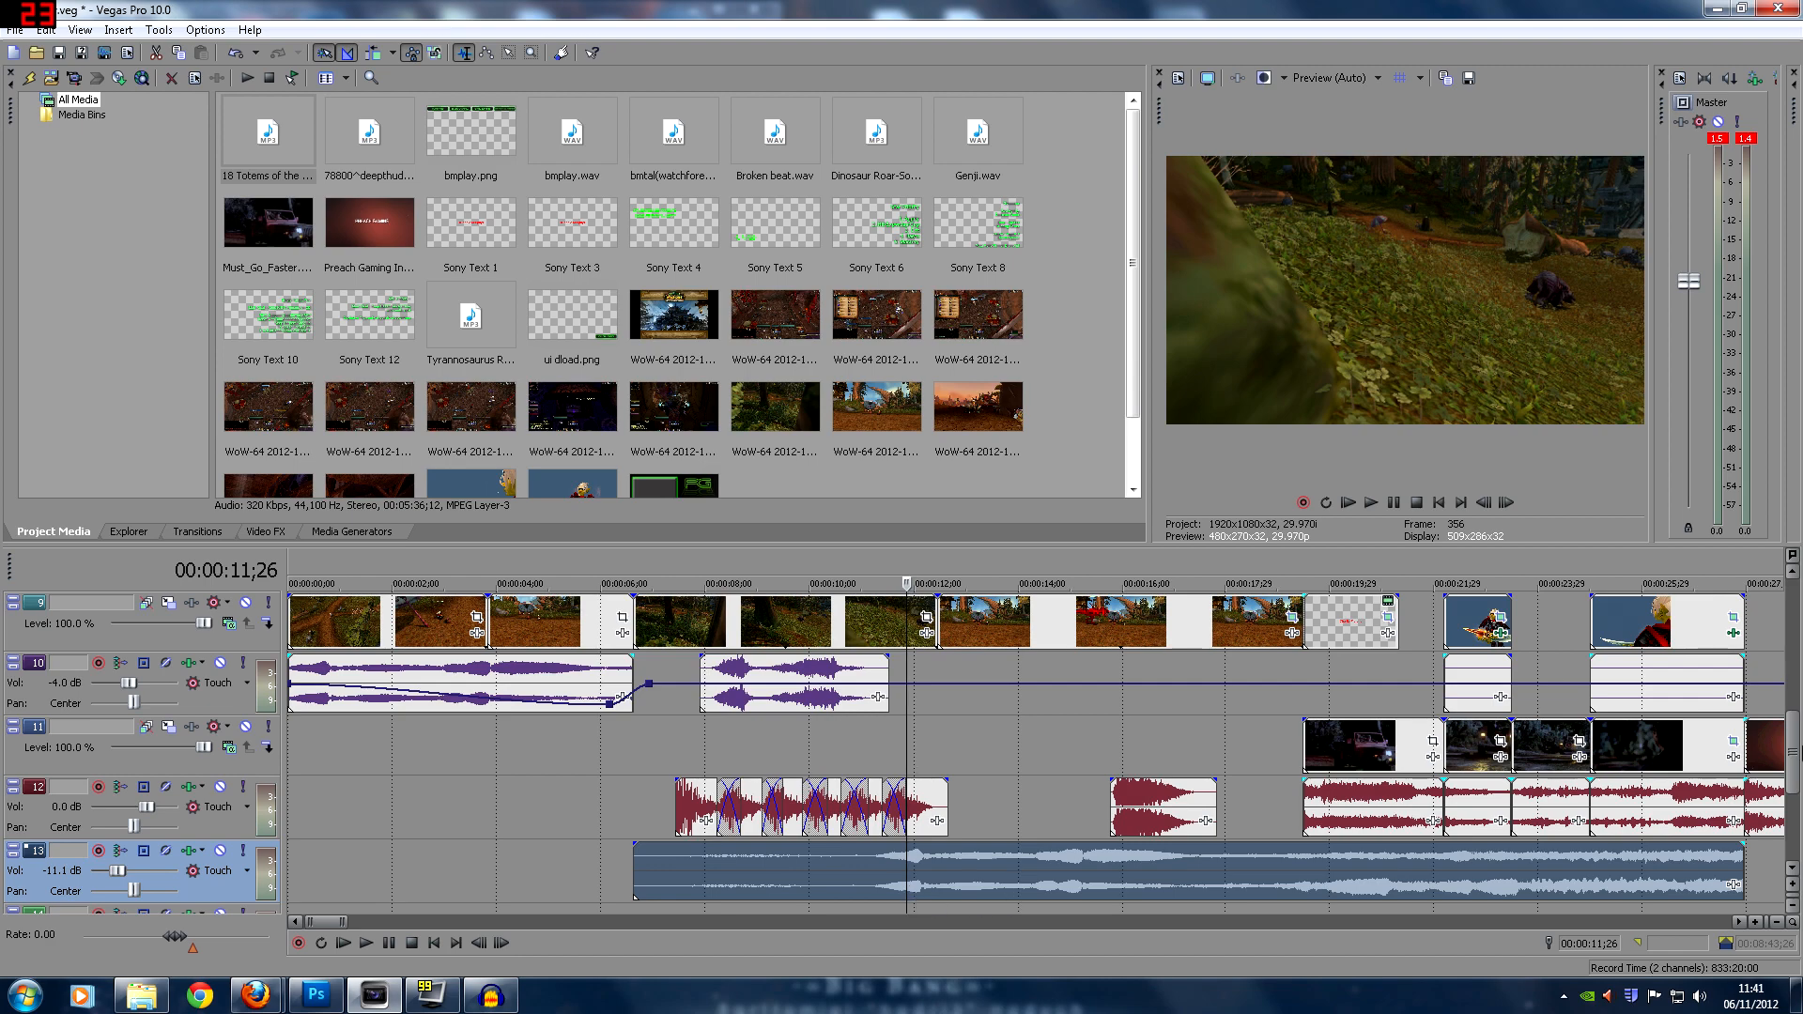
Check the dinosaur clip on track 9 and select the short audio clip above it on track 8
left_click(1025, 625)
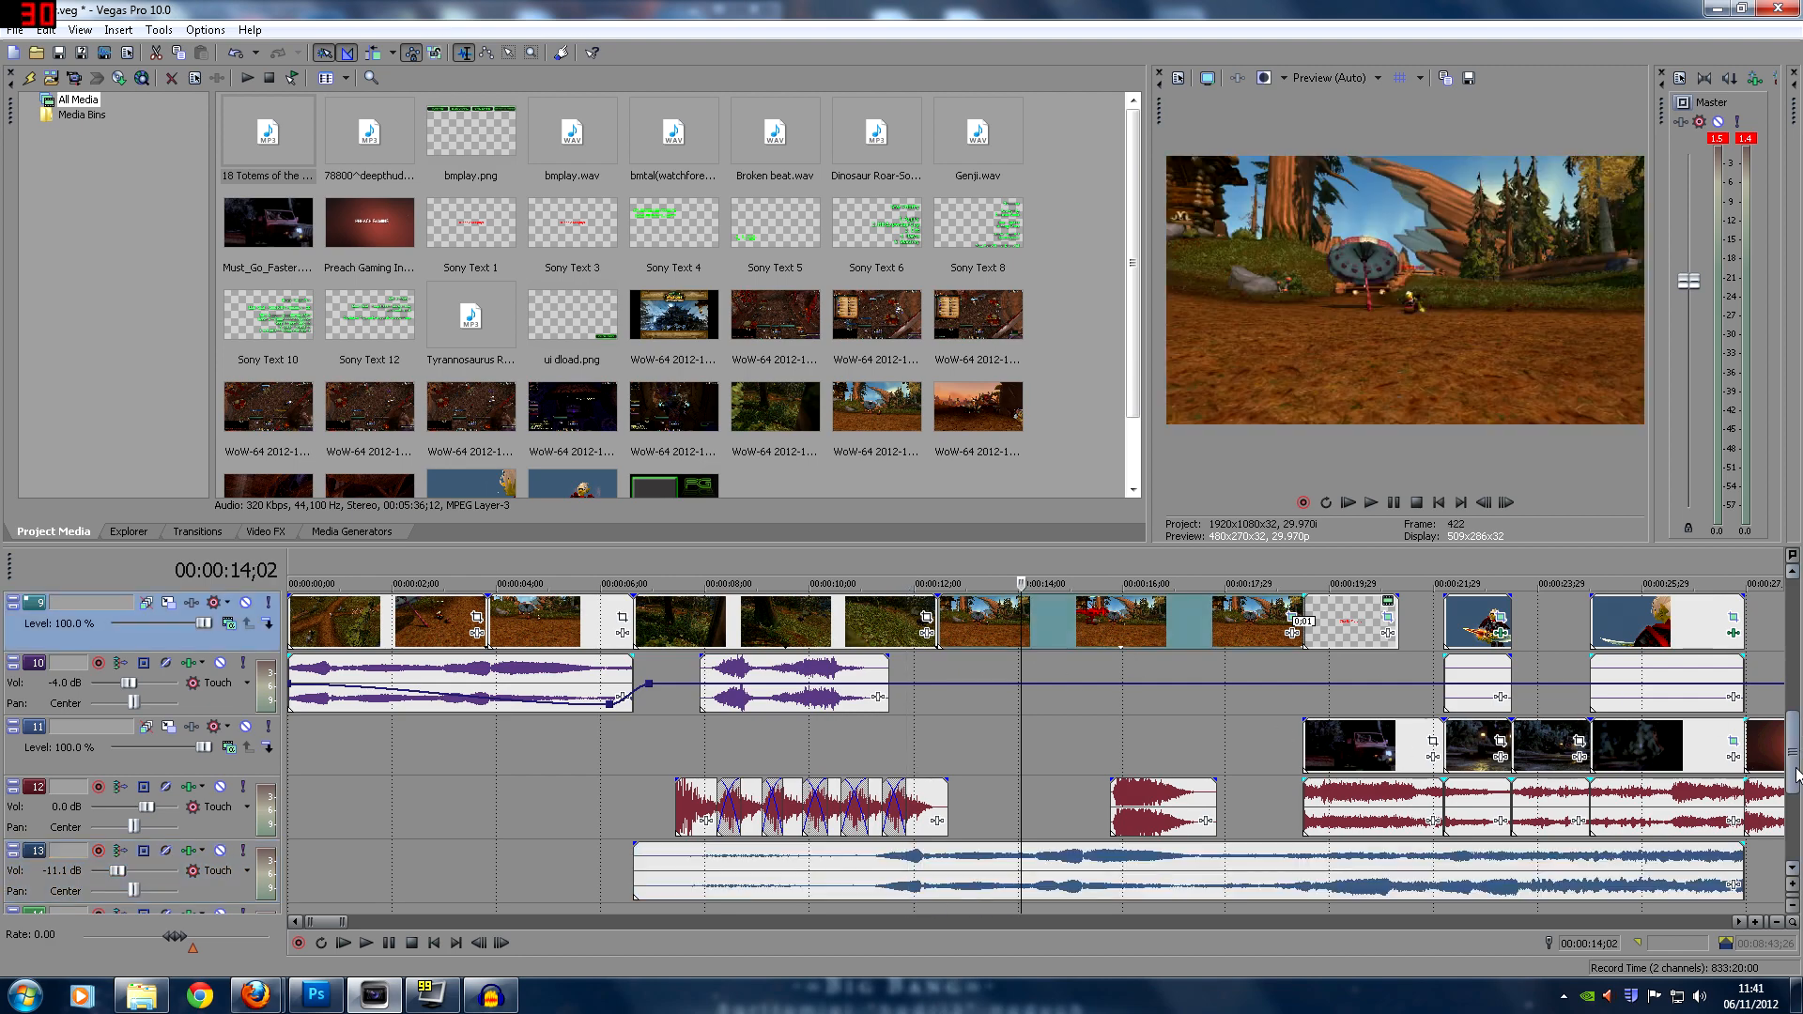
scroll(1053, 740, "up", 2)
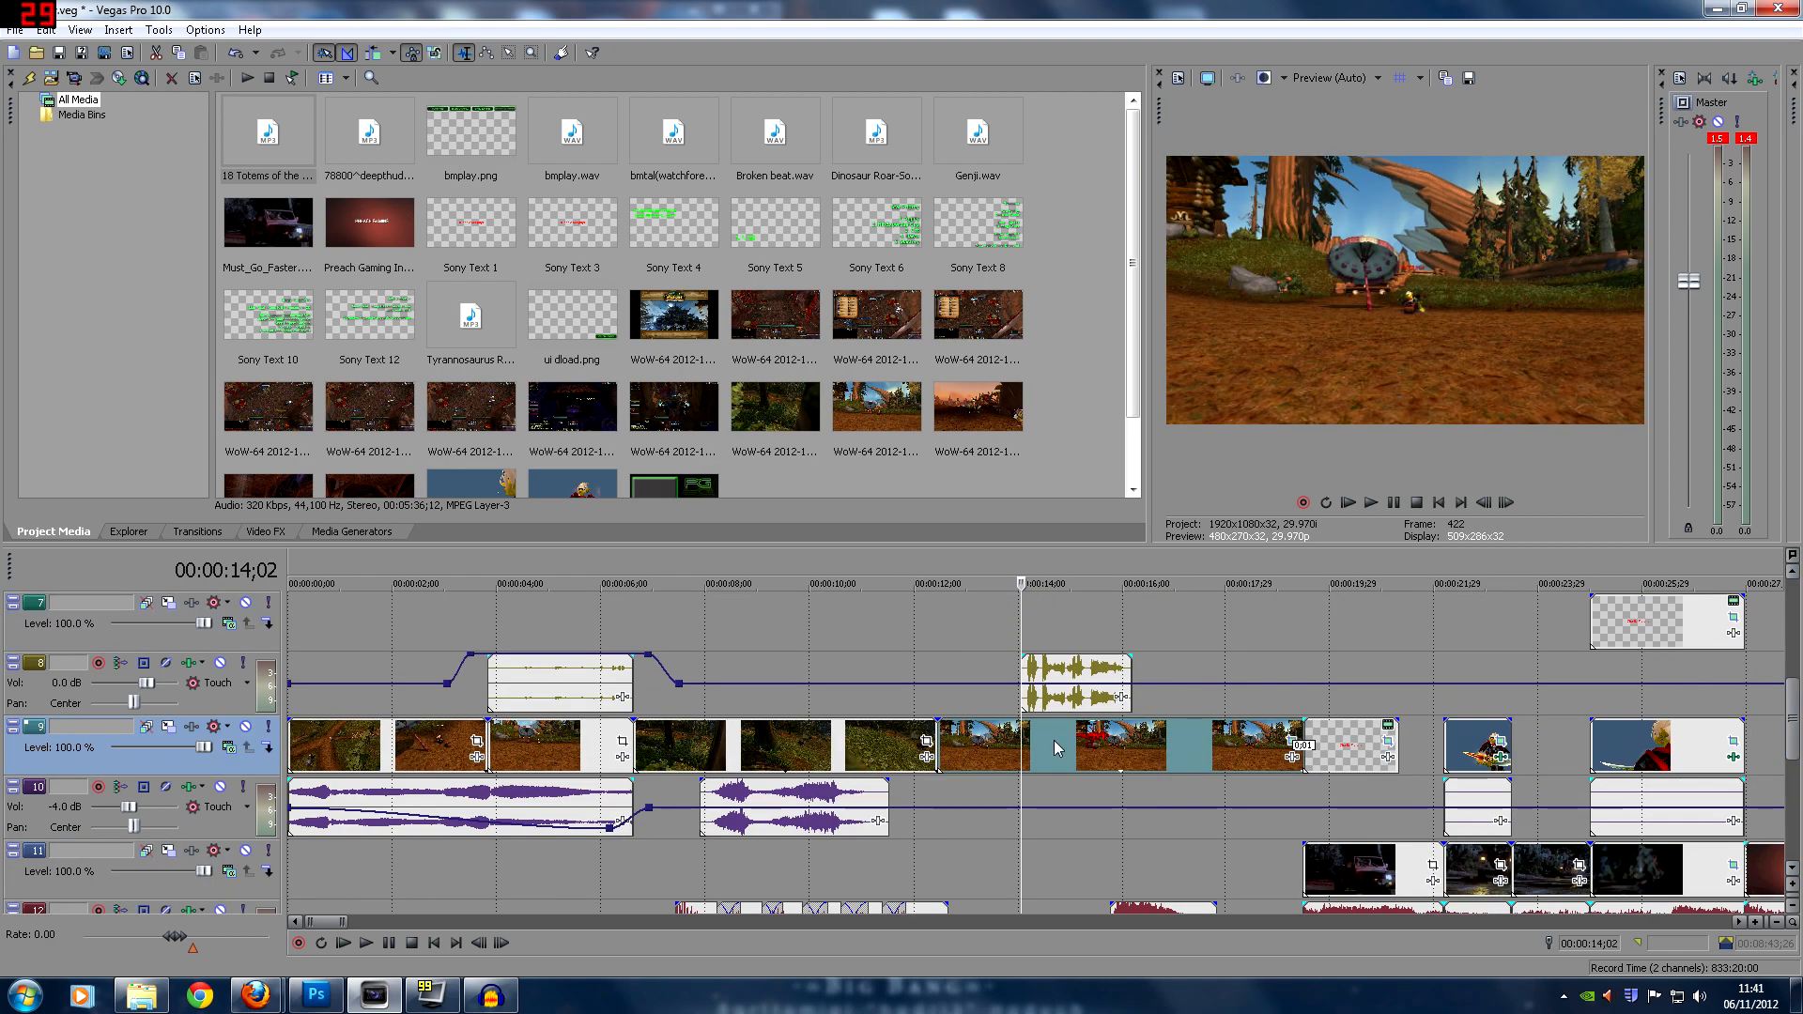
left_click(1065, 685)
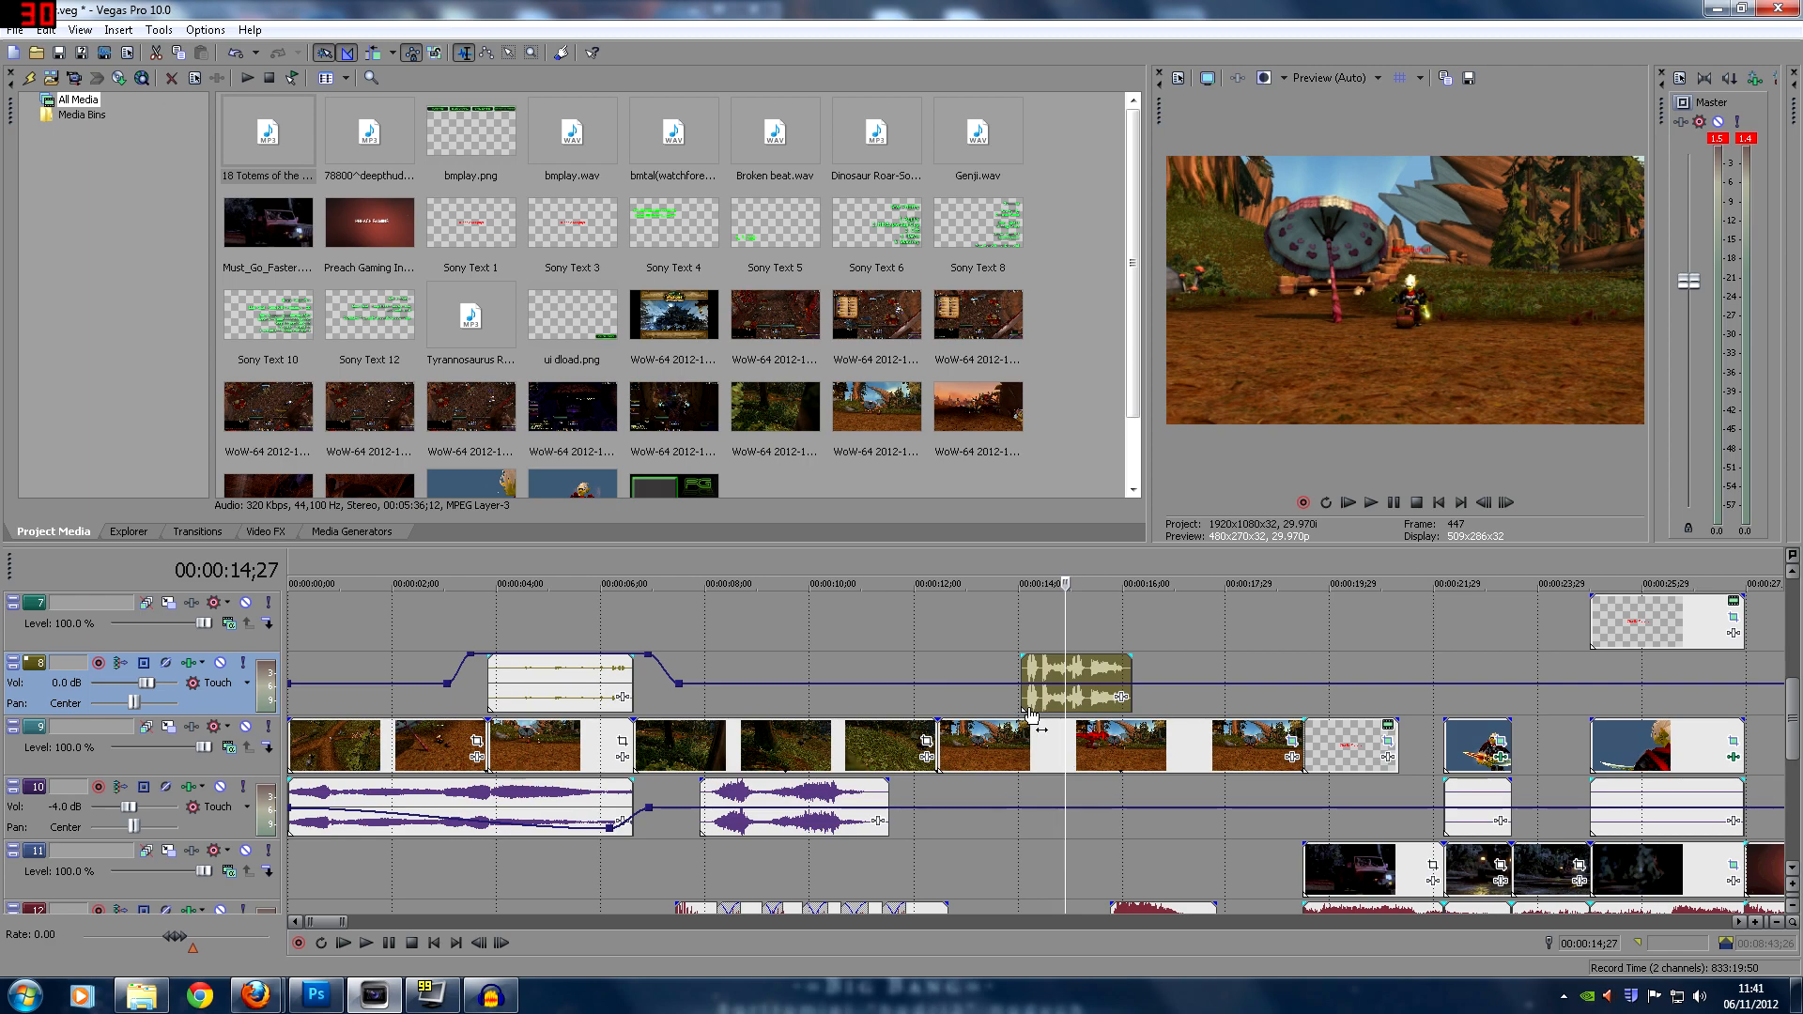
Select the long audio clip on track 13, then check an early clip and the dinosaur clip on track 9
left_click_drag(1793, 706, 1787, 760)
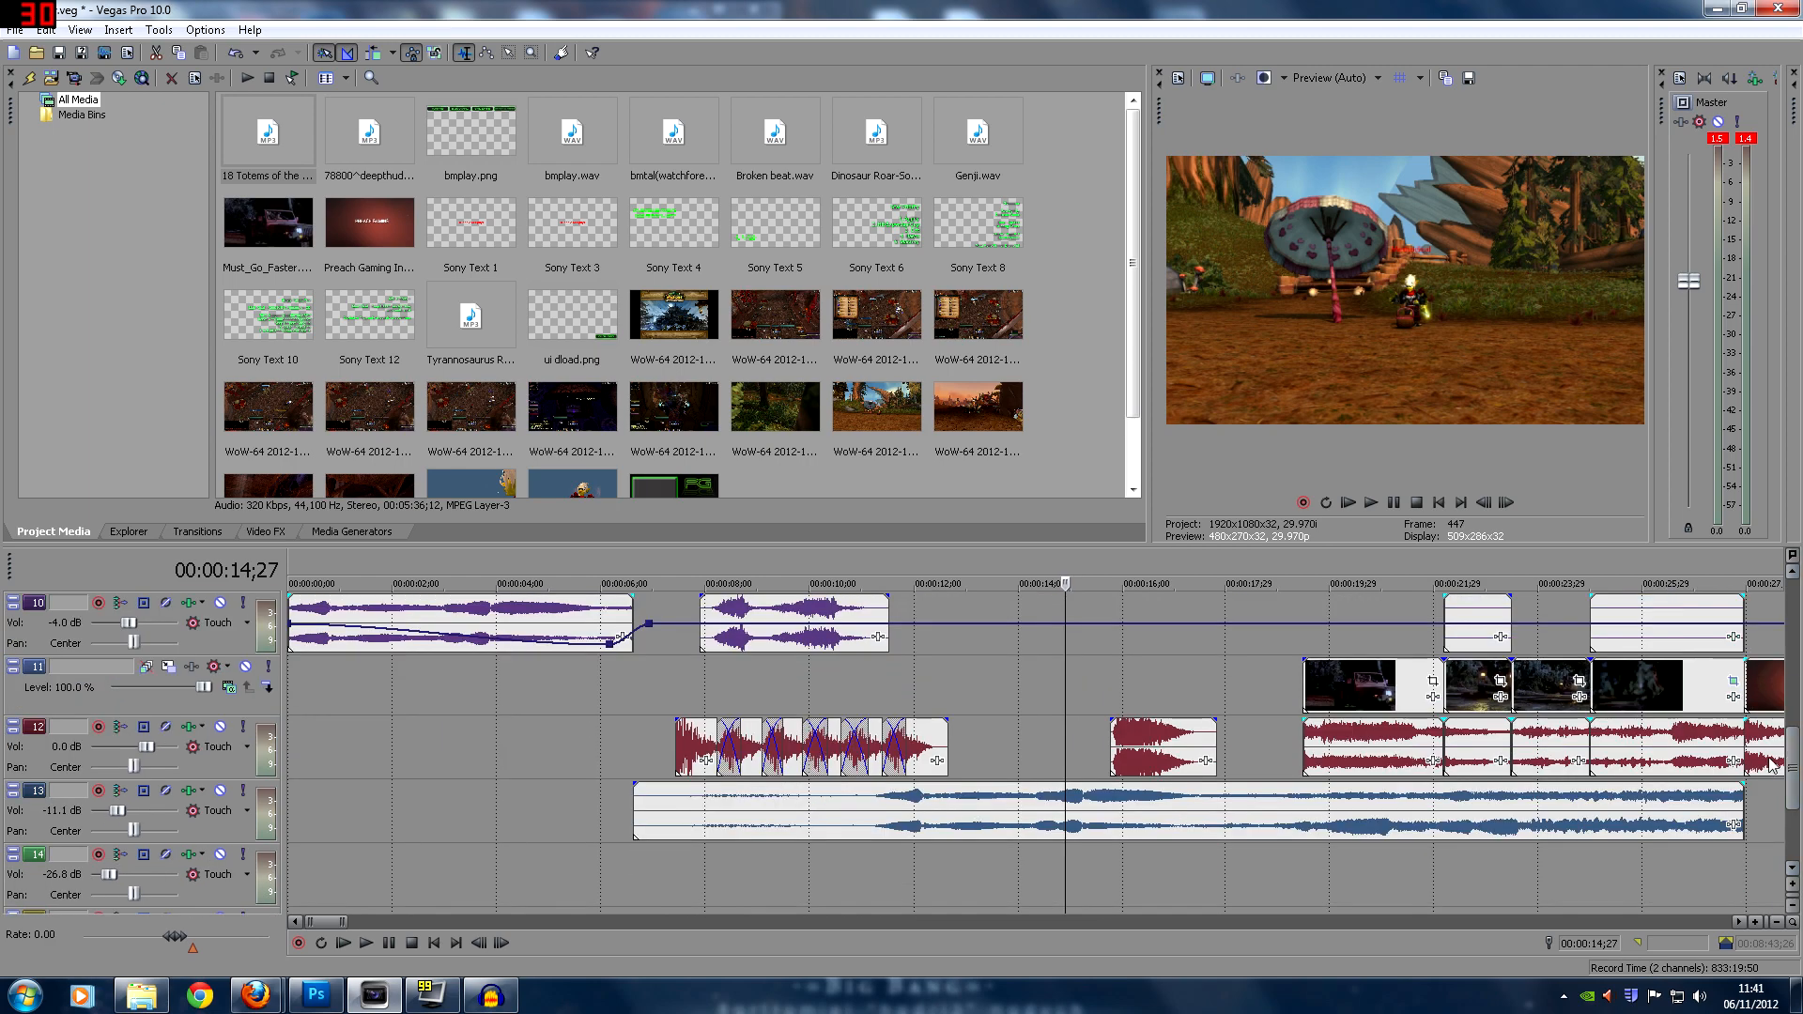
left_click(1000, 811)
scroll(597, 742, "up", 2)
left_click(537, 686)
left_click(988, 685)
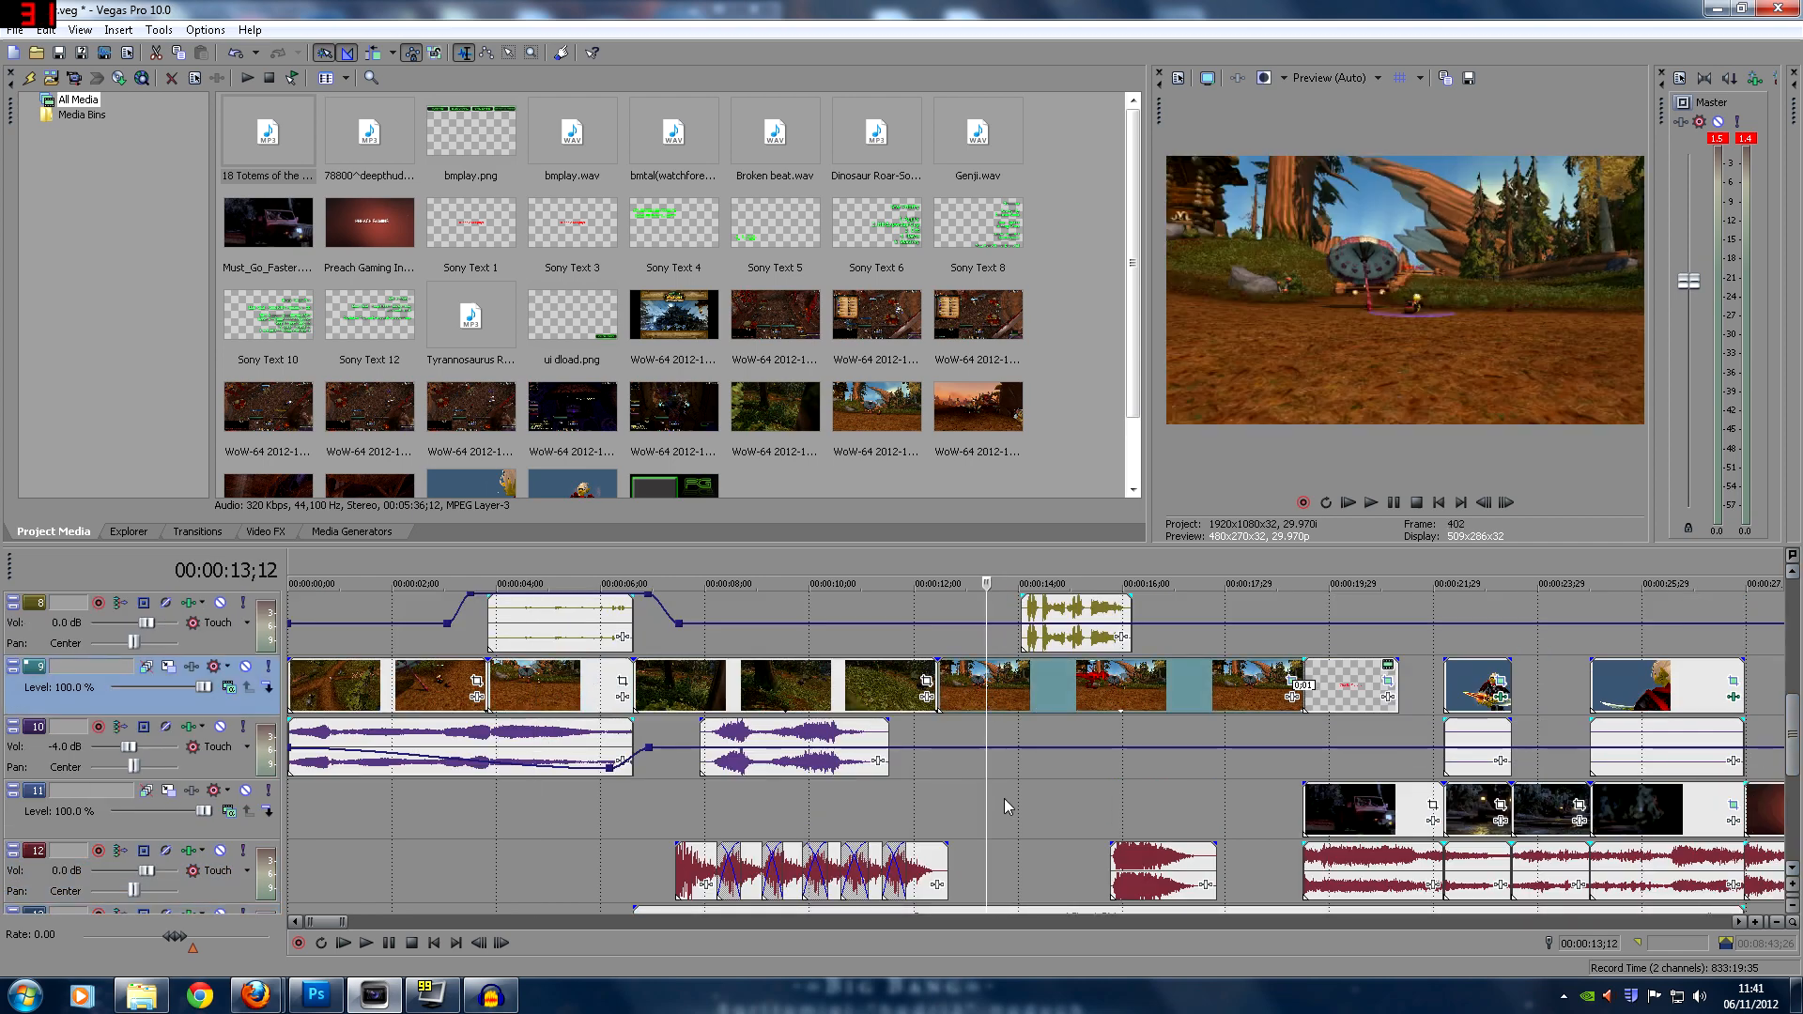
Compare several points of the forest clip on track 9 with the clips before and after it
left_click(678, 683)
left_click(780, 686)
left_click(870, 686)
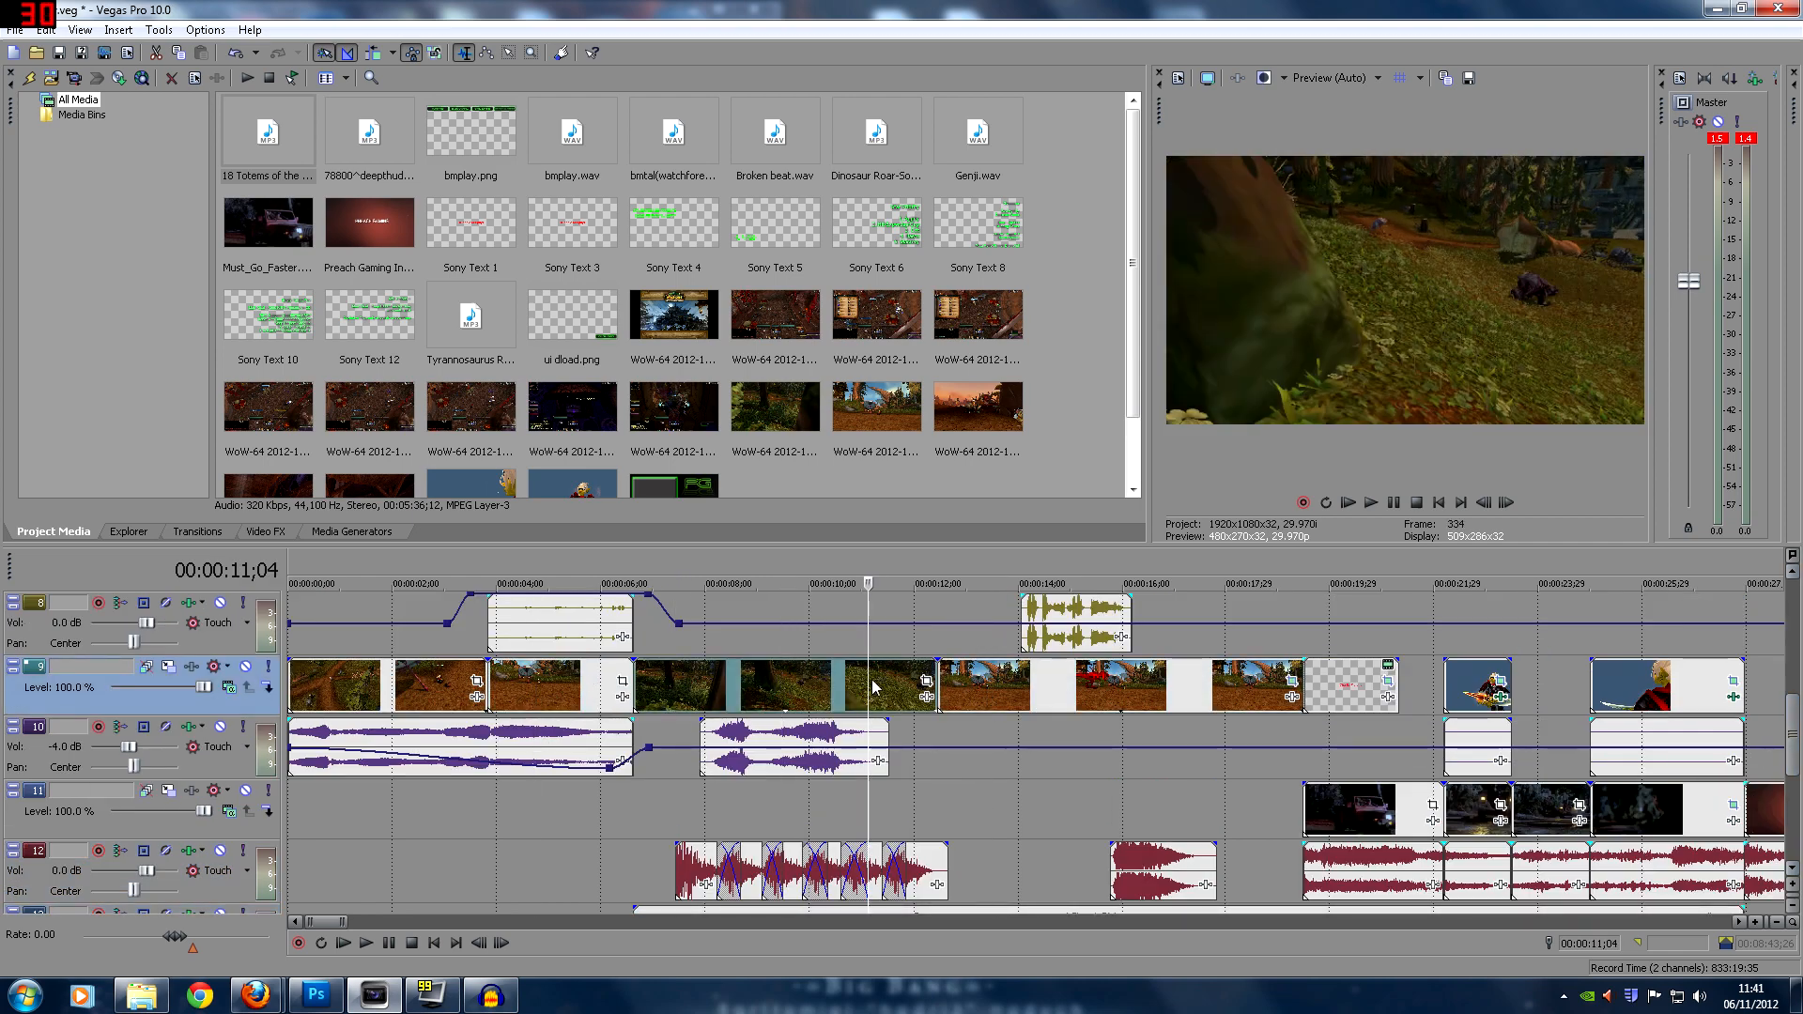
left_click(804, 701)
left_click(741, 693)
left_click(969, 692)
left_click(762, 695)
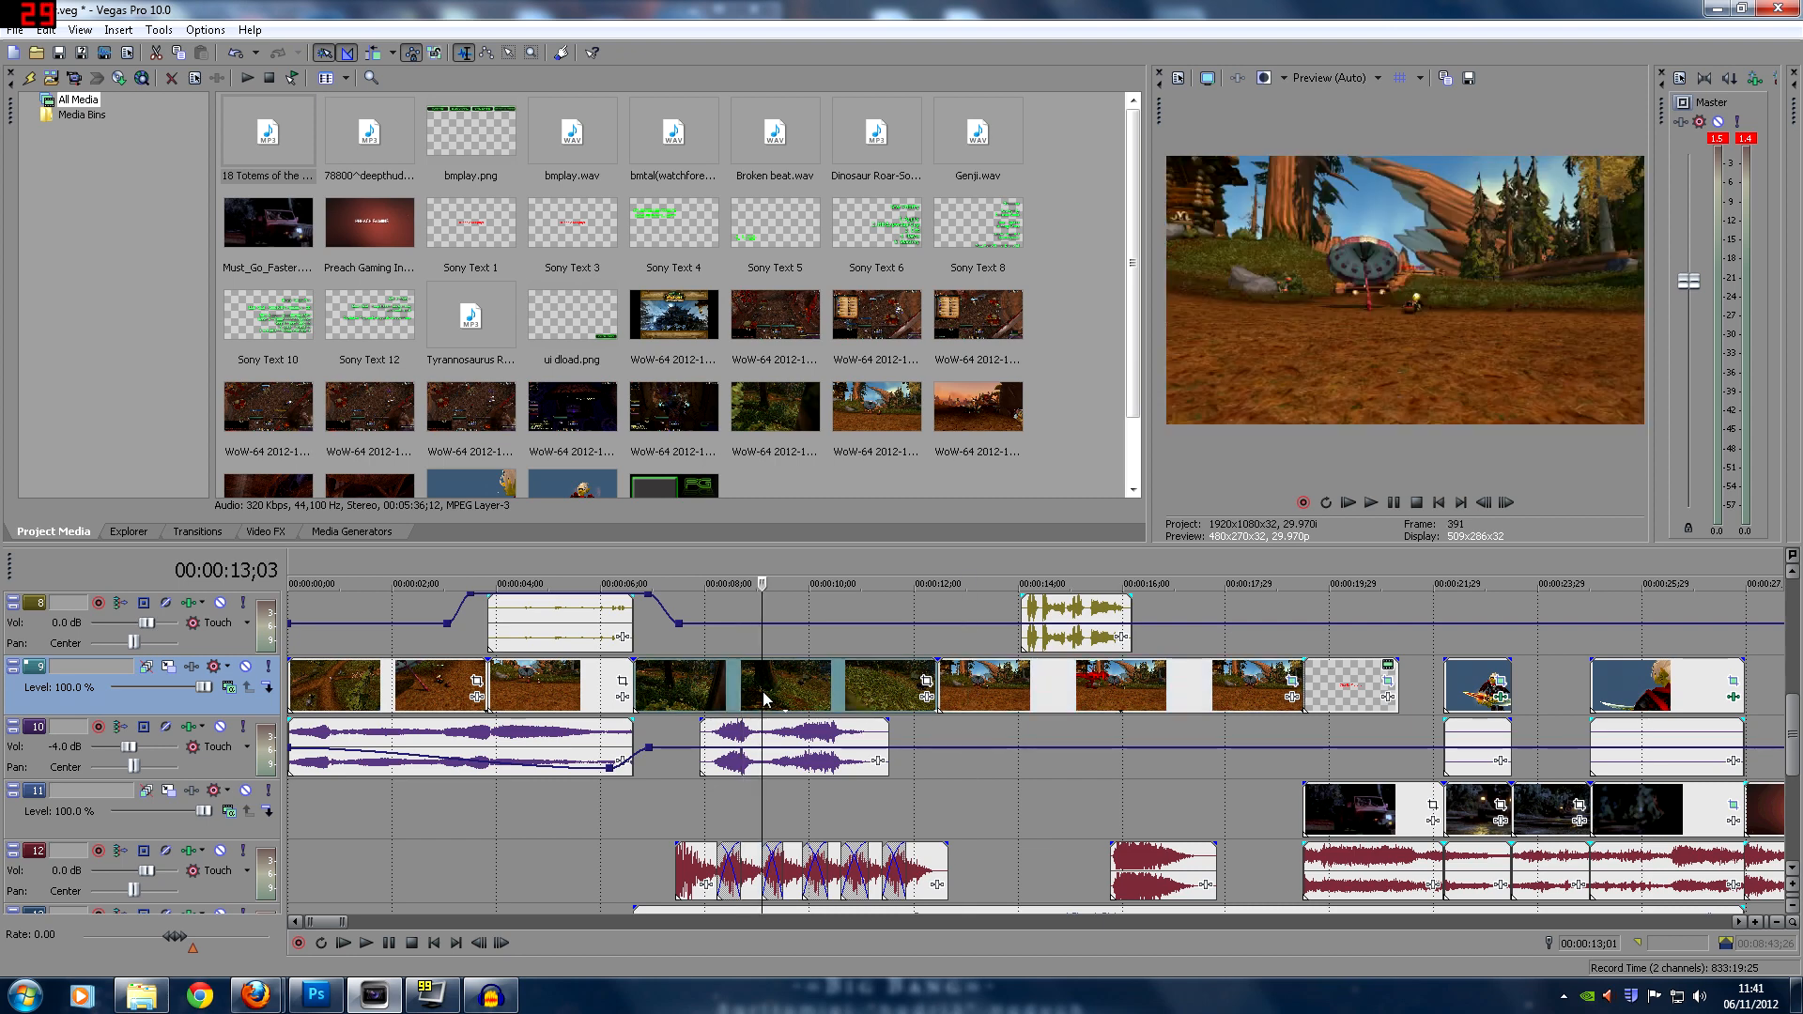
left_click(563, 682)
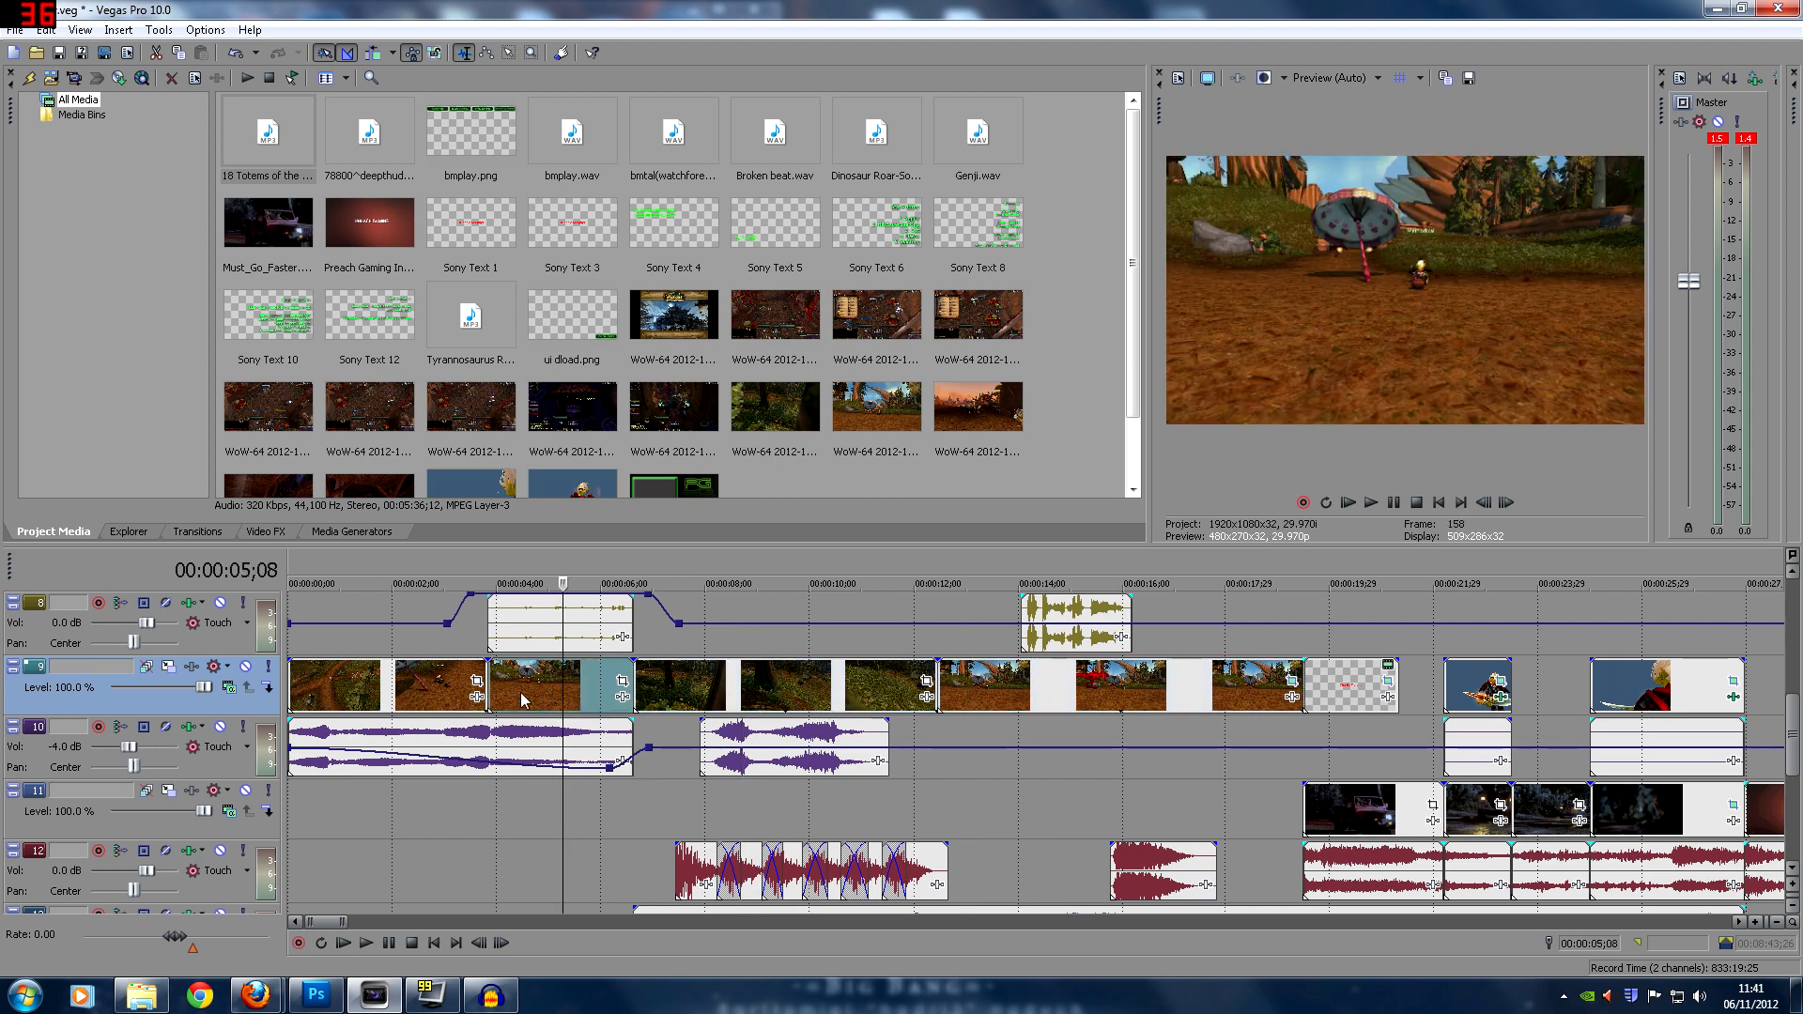
left_click(785, 695)
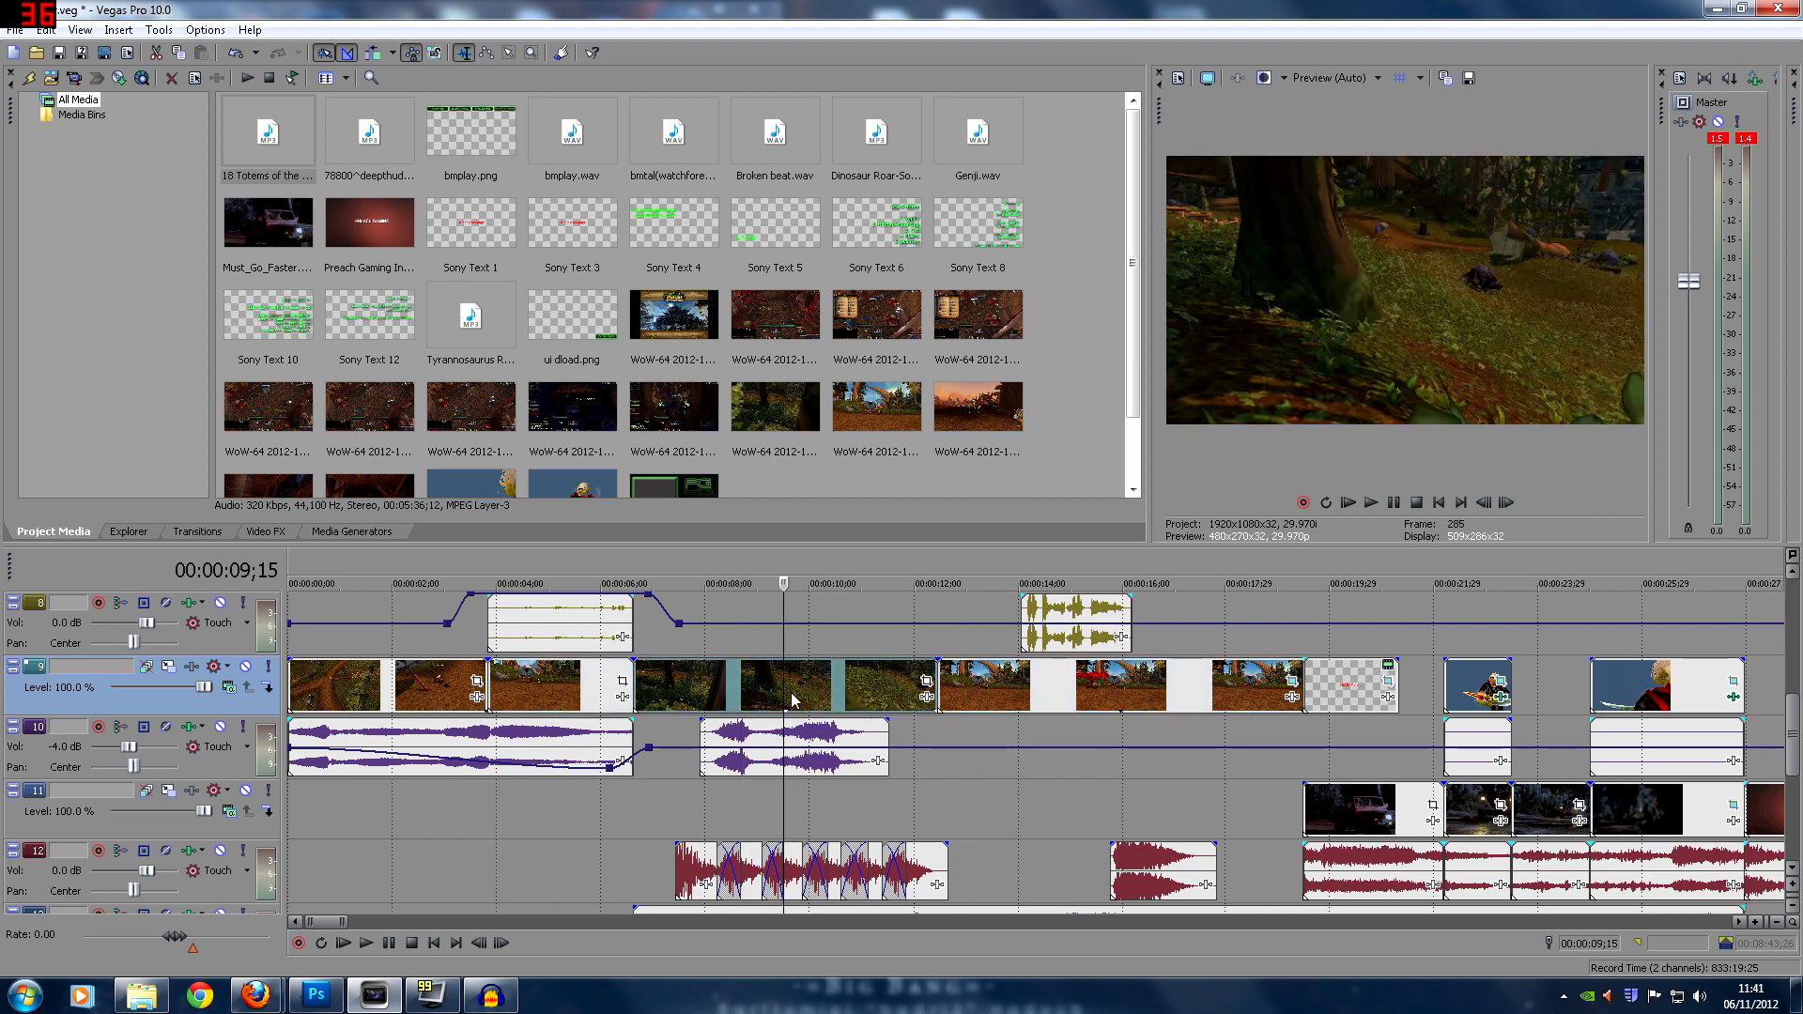
left_click(992, 685)
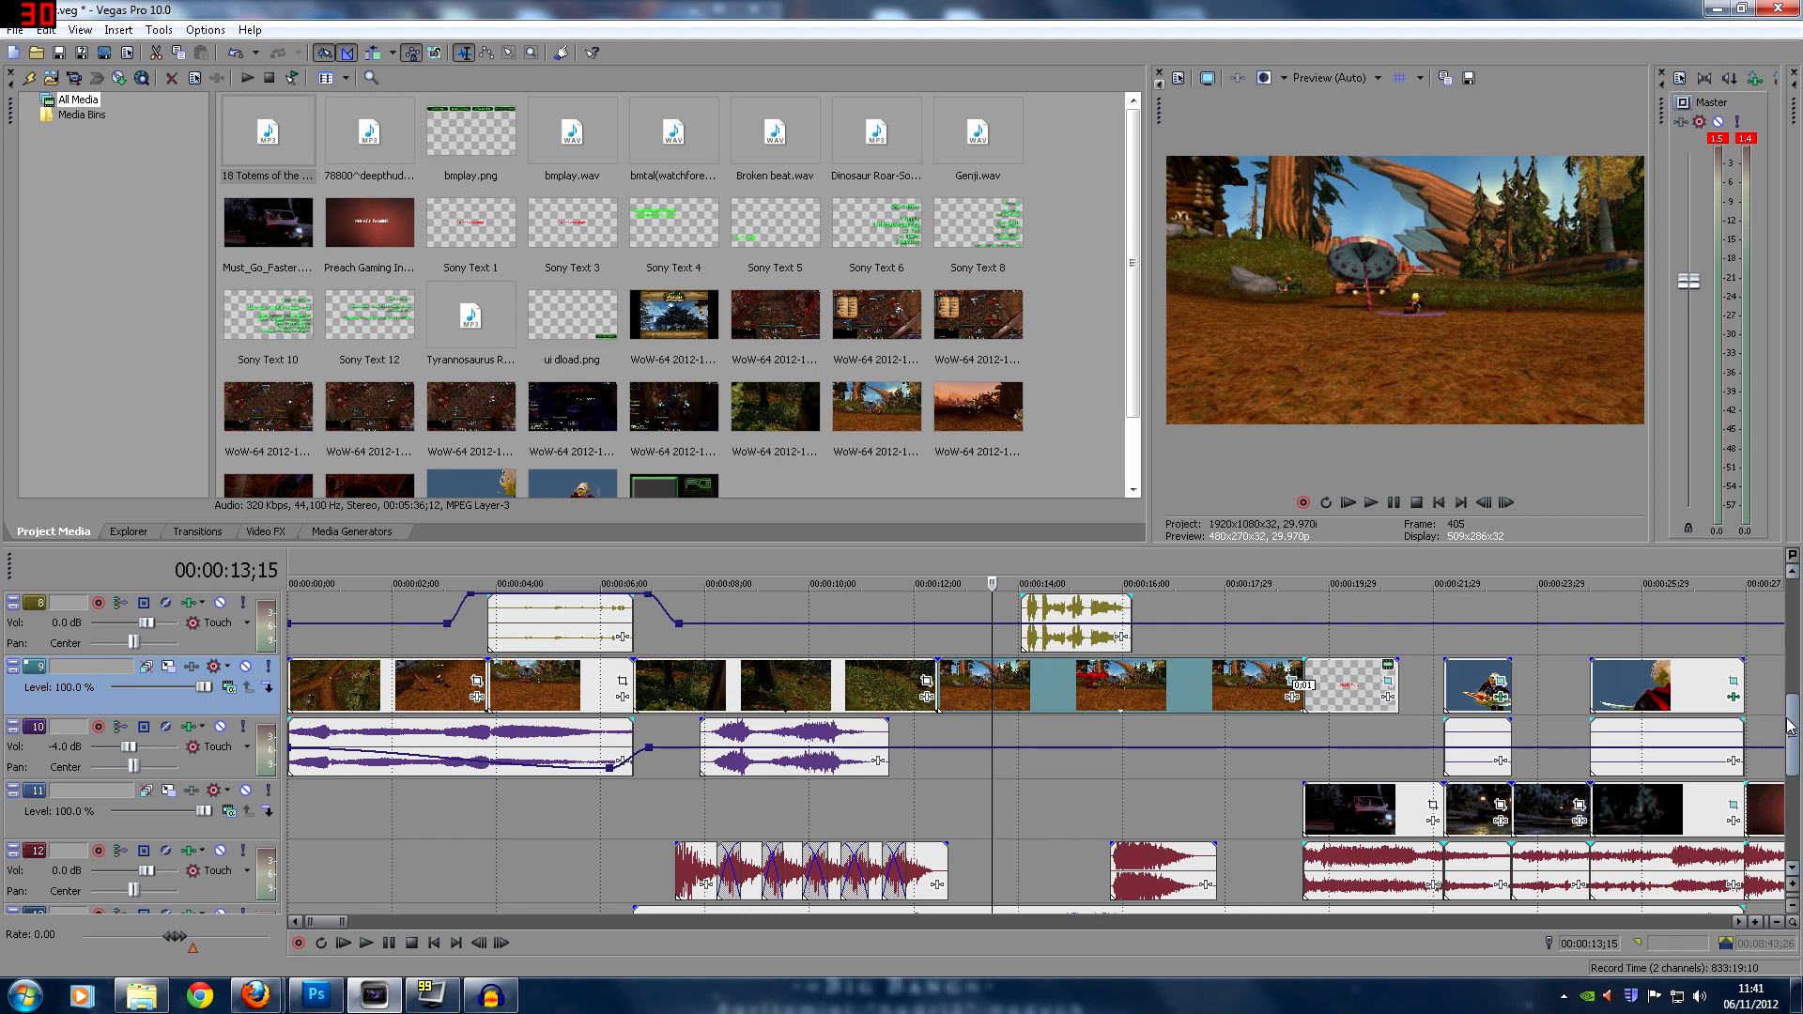
Play the single sound clip on track 12 under the dinosaur footage from its start, pause, and return to that start
left_click(1124, 864)
scroll(1789, 752, "down", 1)
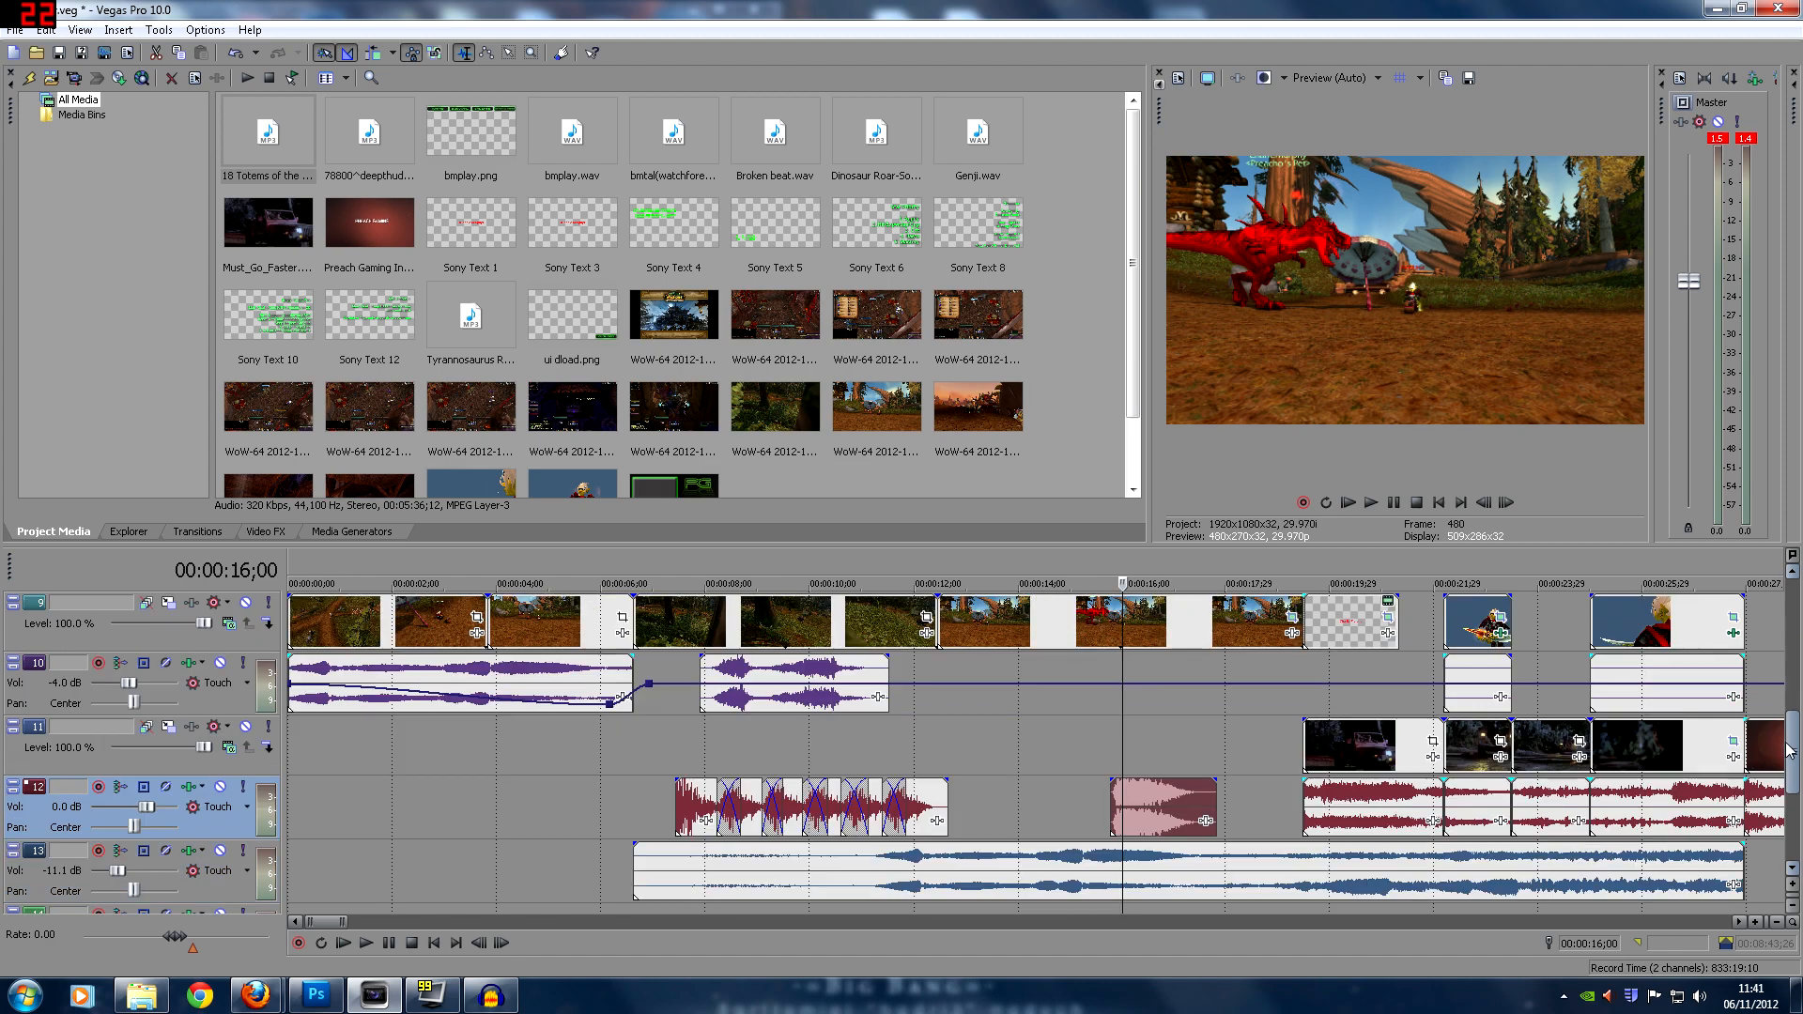
left_click(1132, 815)
left_click(1109, 810)
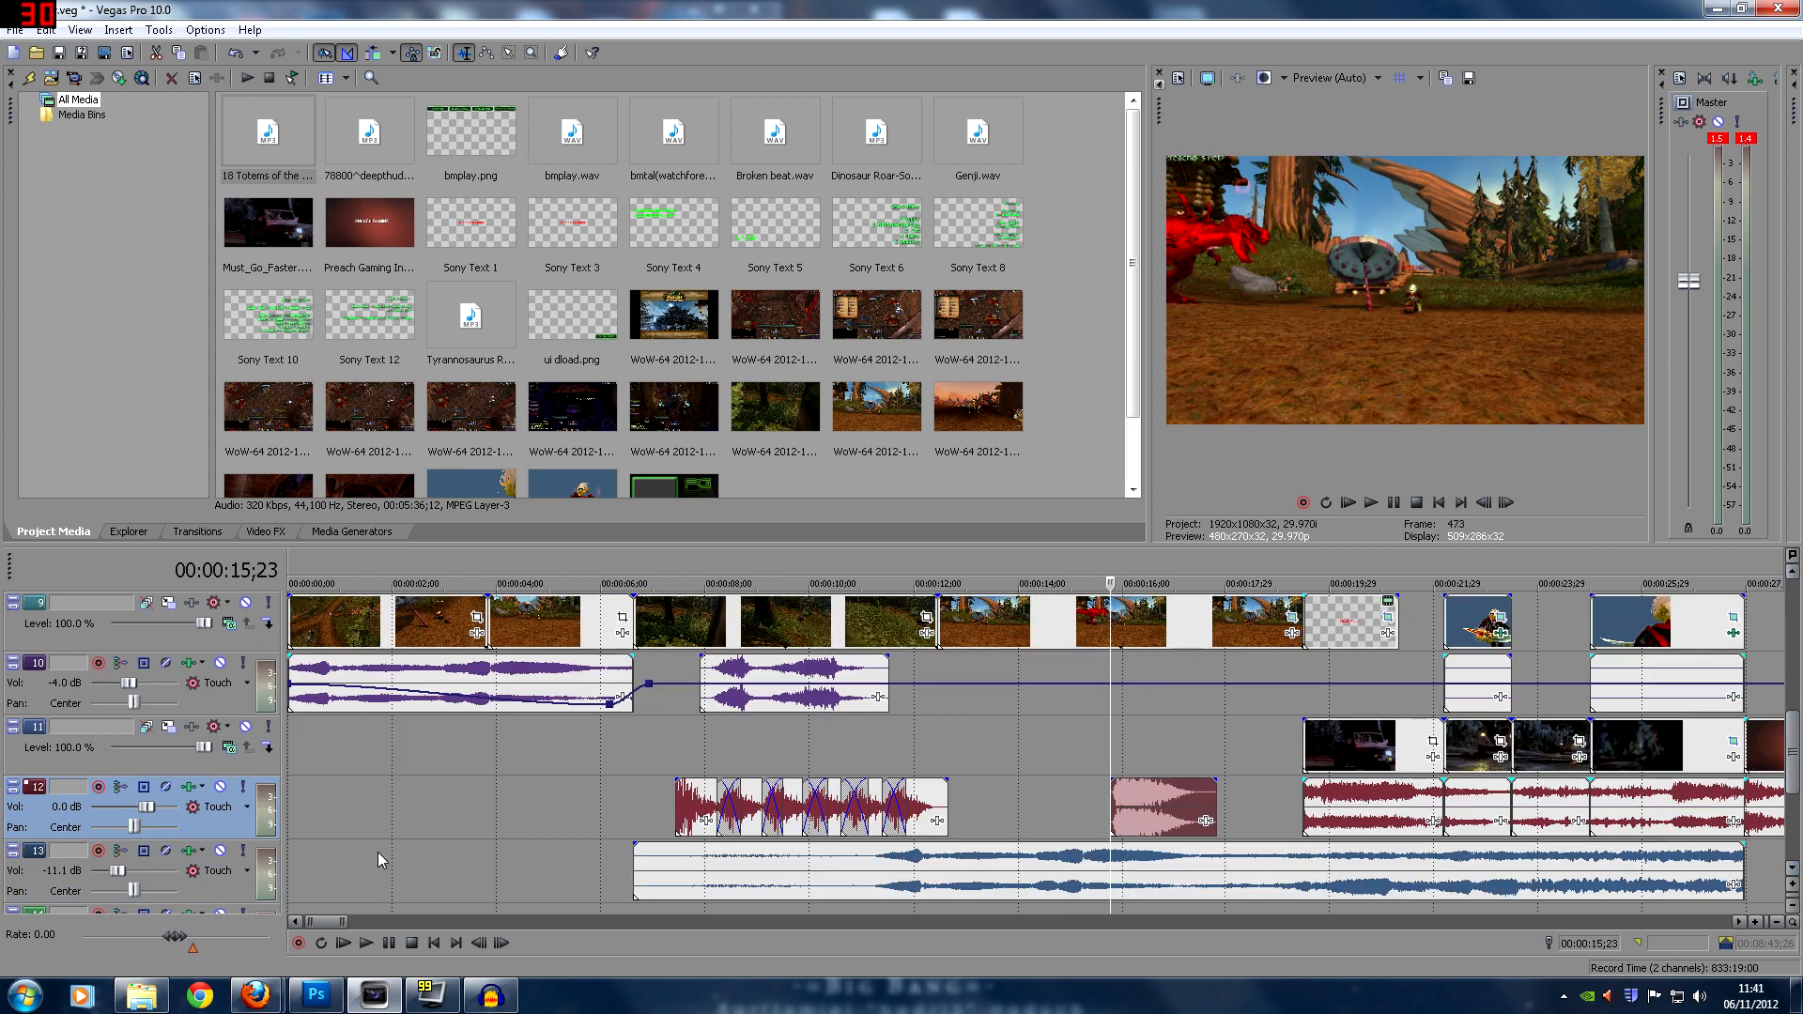
left_click(366, 943)
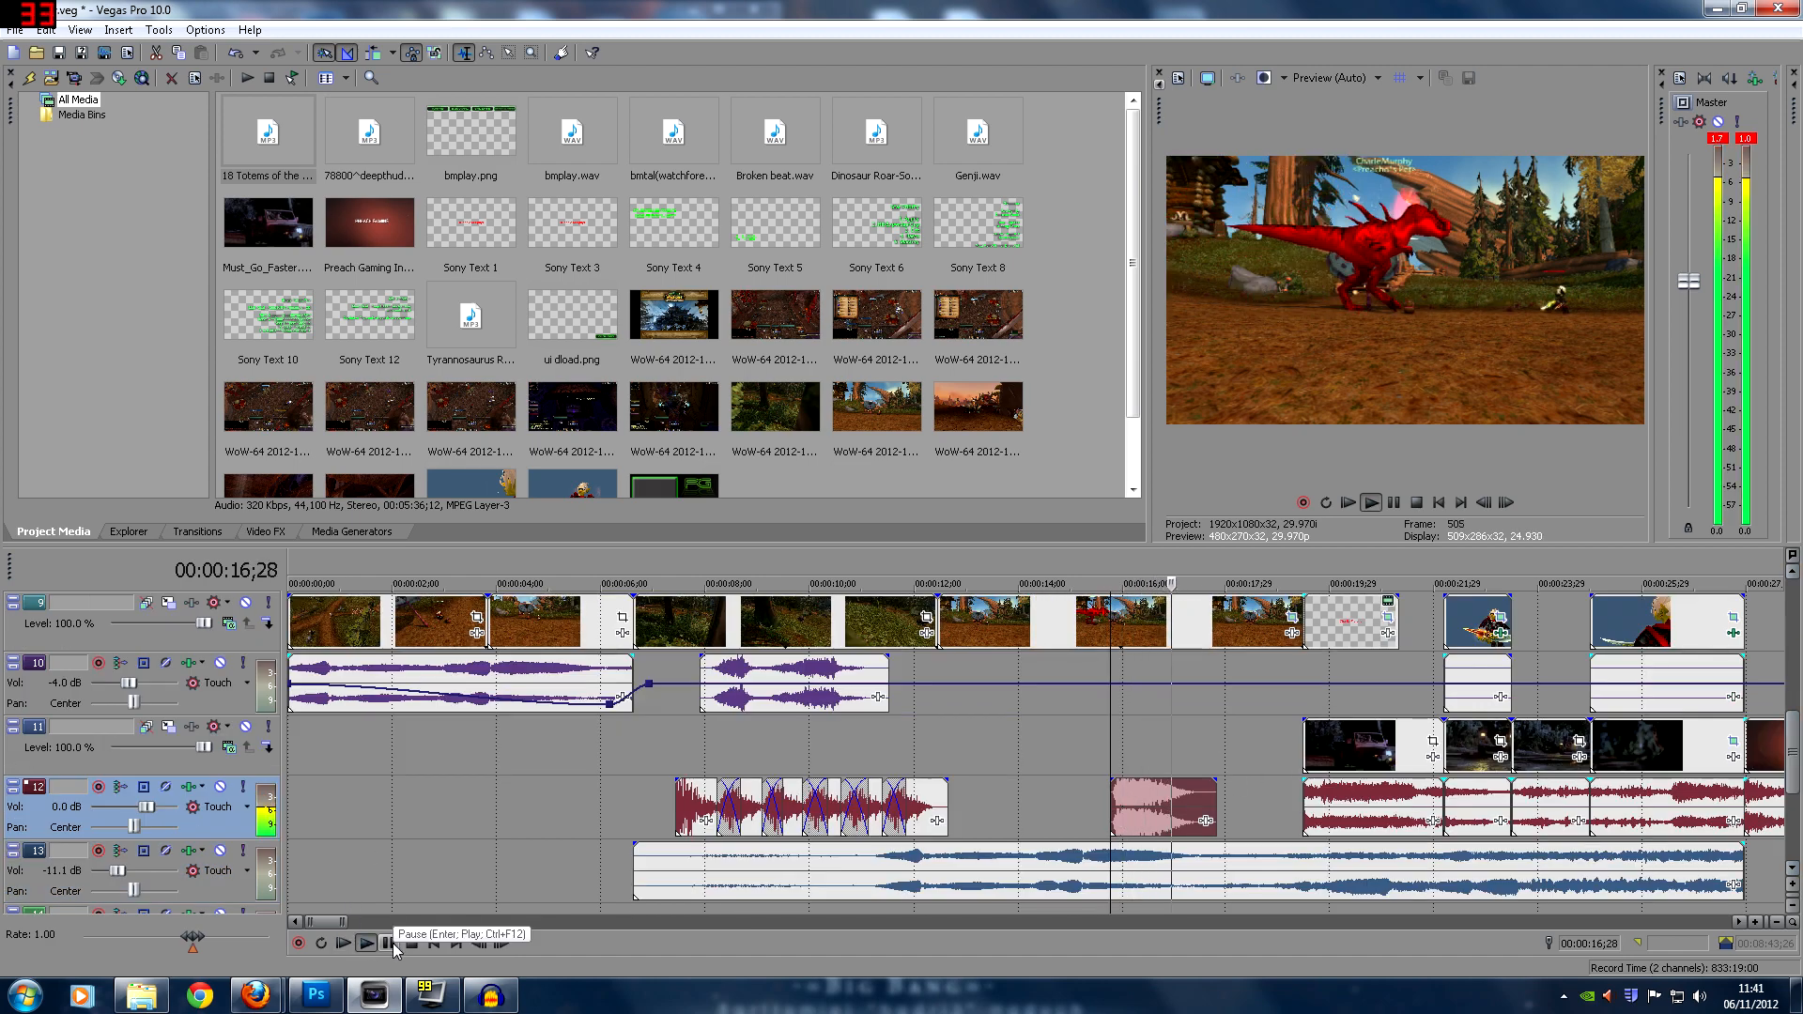
left_click(391, 944)
left_click(1113, 808)
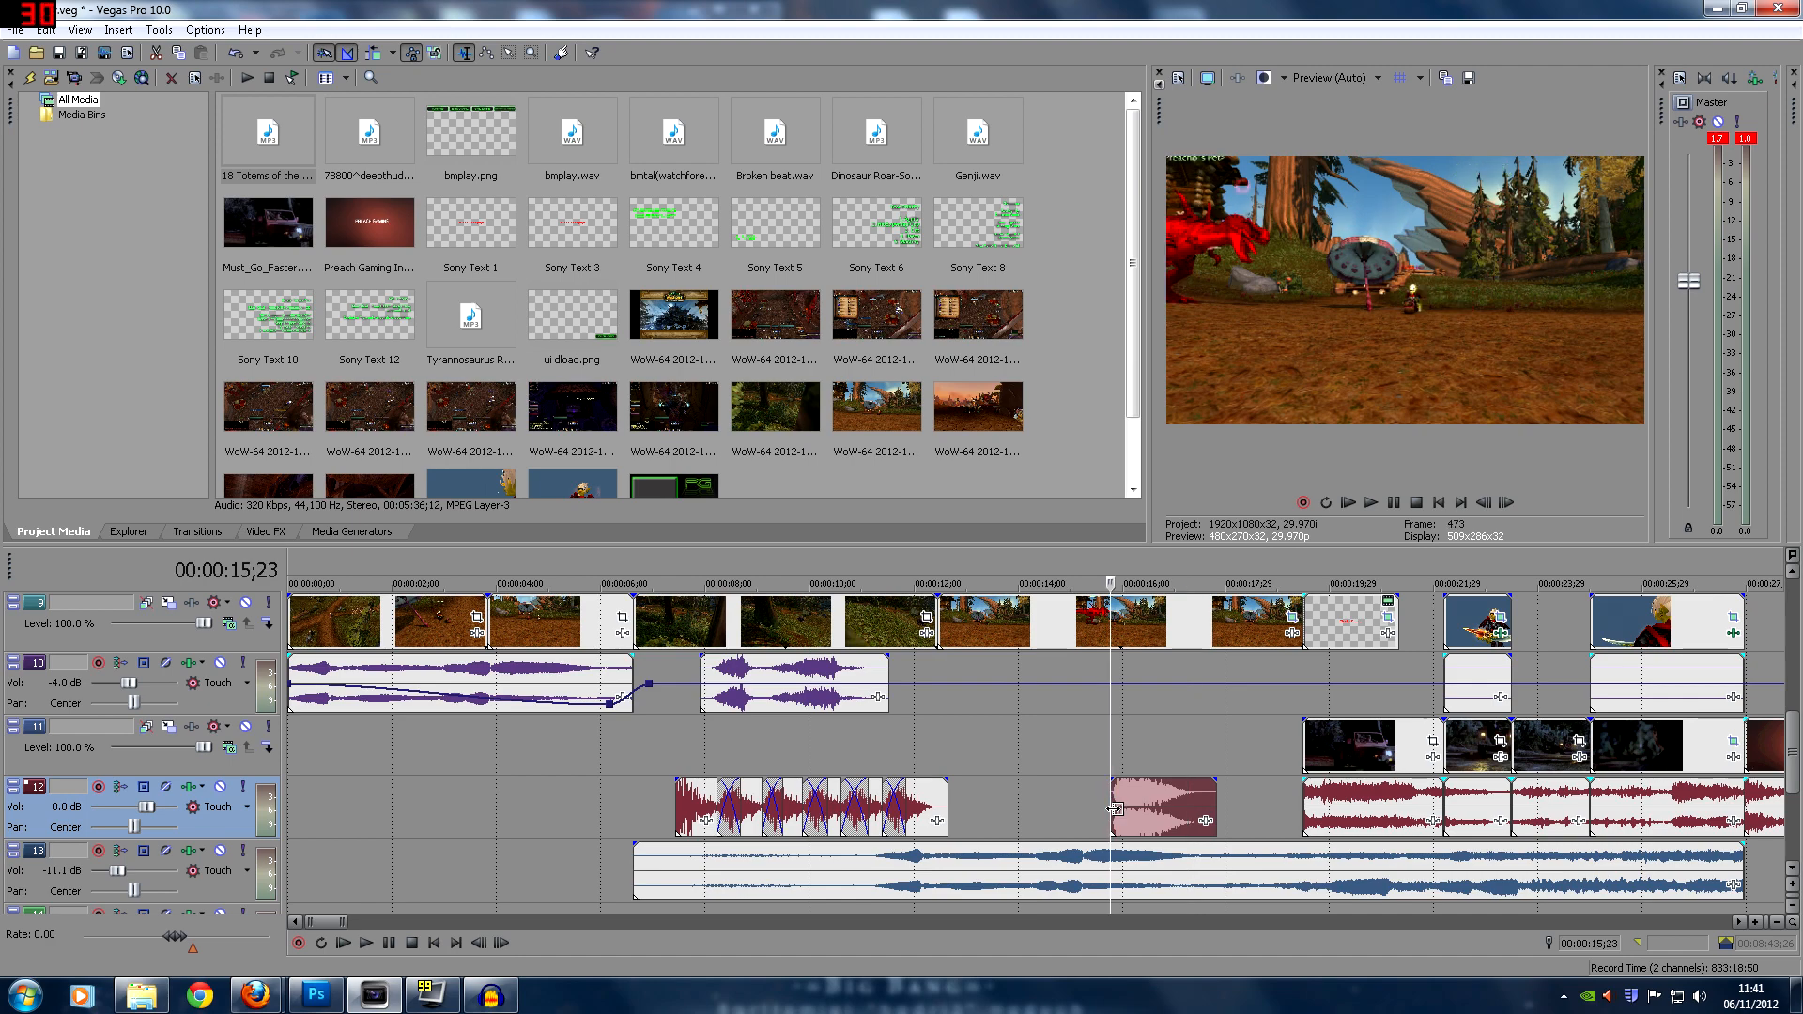
Examine the single track 12 sound clip up close against the dinosaur's entrance in the preview
scroll(1110, 793, "up", 5)
left_click(1051, 791)
left_click(1065, 793)
left_click(1080, 804)
left_click(1122, 800)
left_click(1177, 802)
Select the short audio clip on track 8 and examine its waveform peaks in sequence from its start
scroll(1209, 802, "down", 2)
scroll(1208, 802, "down", 2)
left_click_drag(1793, 762, 1794, 714)
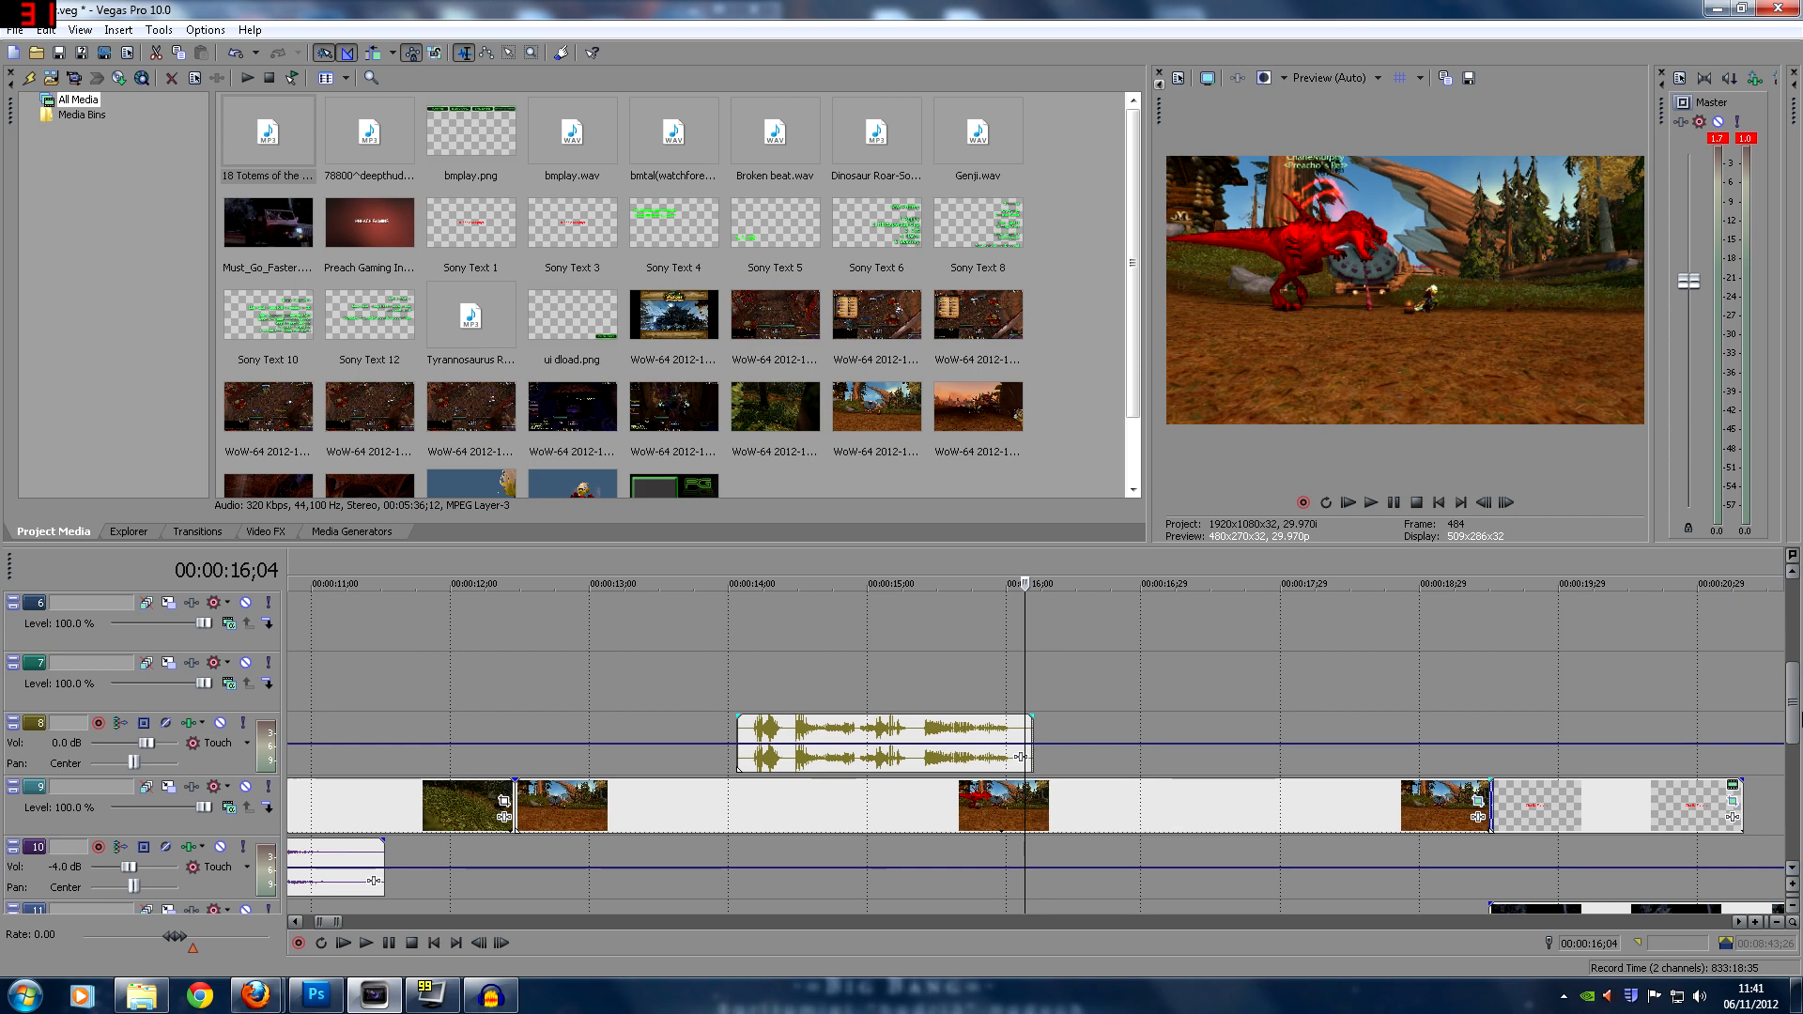
left_click(855, 731)
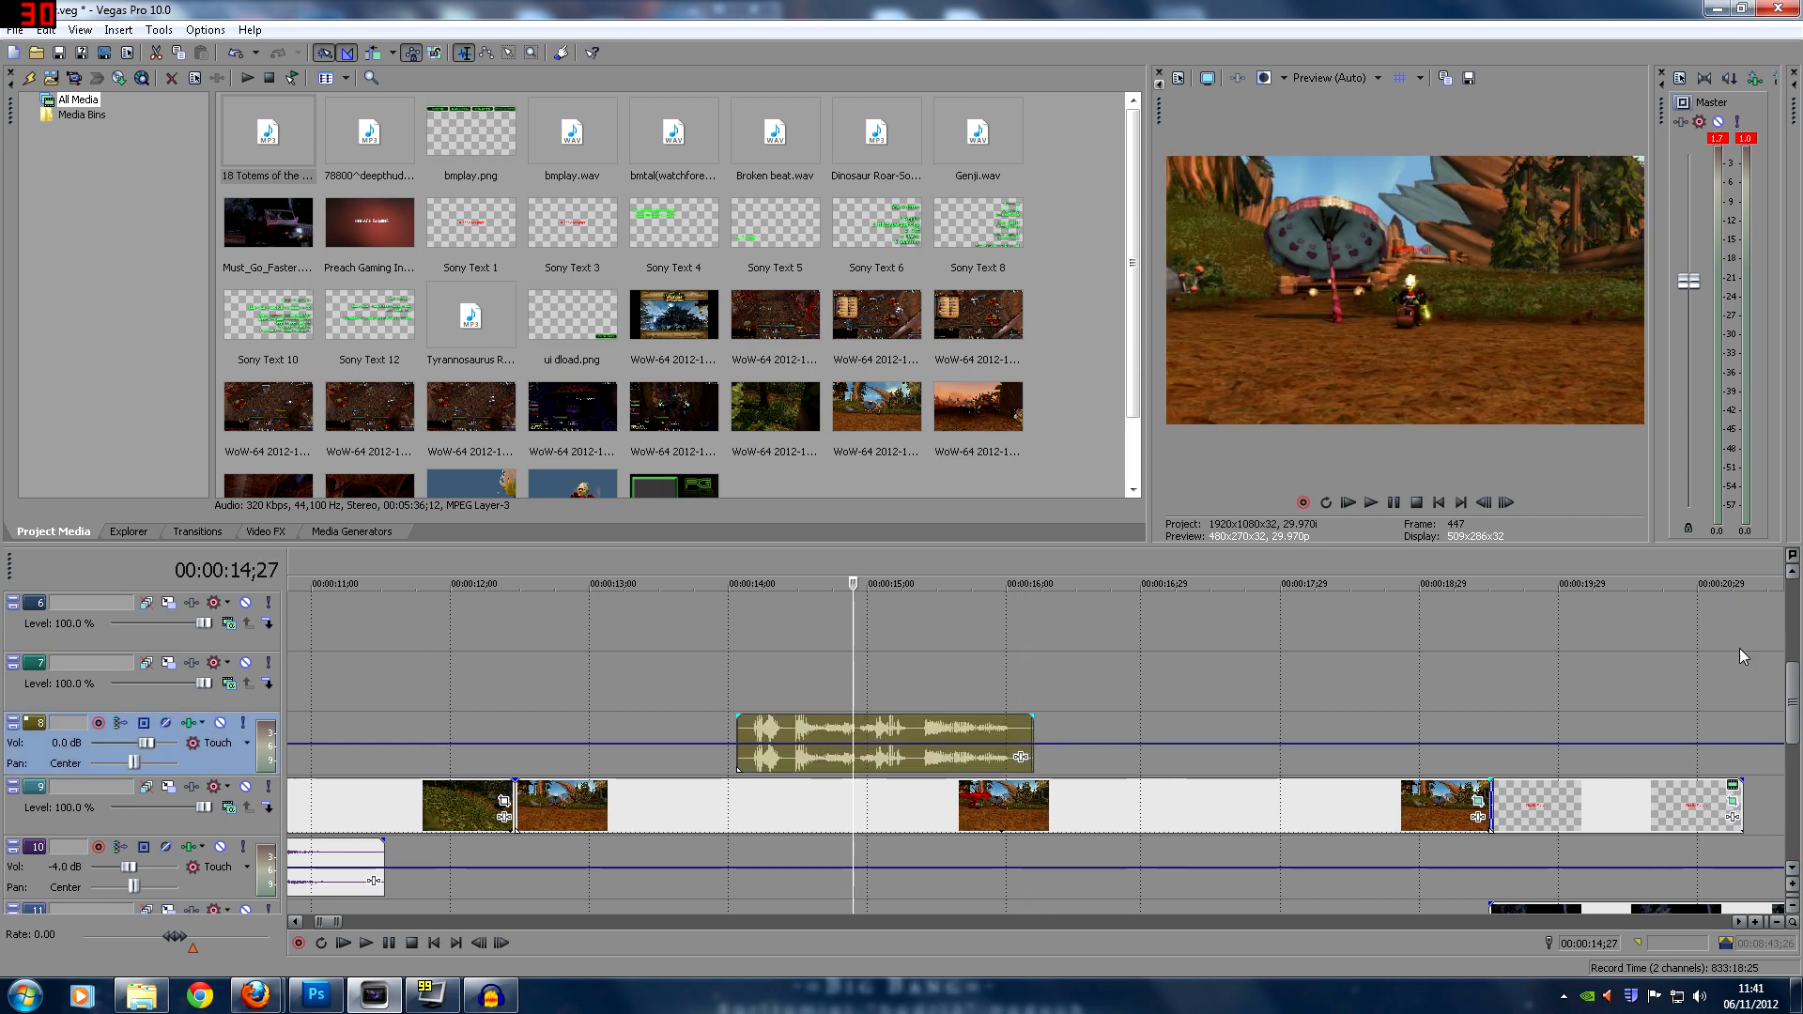
left_click_drag(1792, 704, 1791, 736)
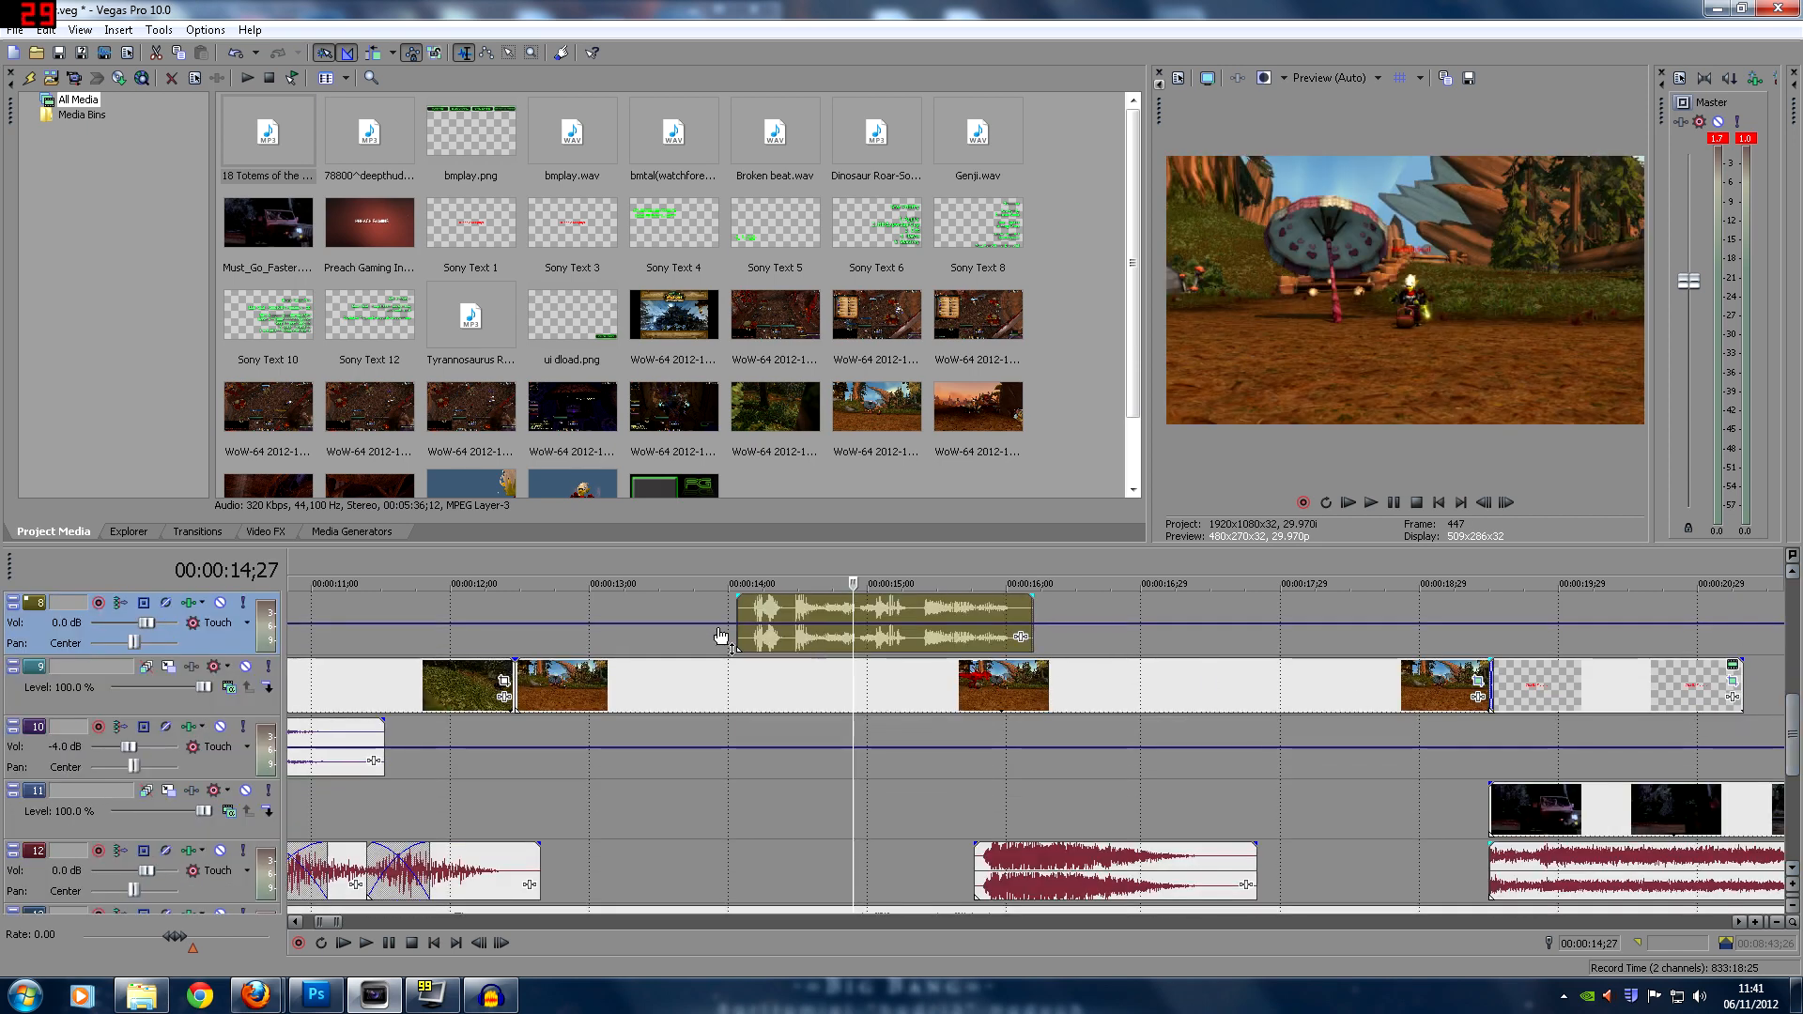
left_click(752, 642)
left_click(765, 639)
left_click(797, 640)
left_click(818, 641)
left_click(834, 643)
left_click(885, 642)
left_click(927, 640)
Check the start of the single track 12 sound clip and the red logo clip on track 11
left_click(983, 813)
left_click(988, 813)
scroll(1151, 823, "down", 8)
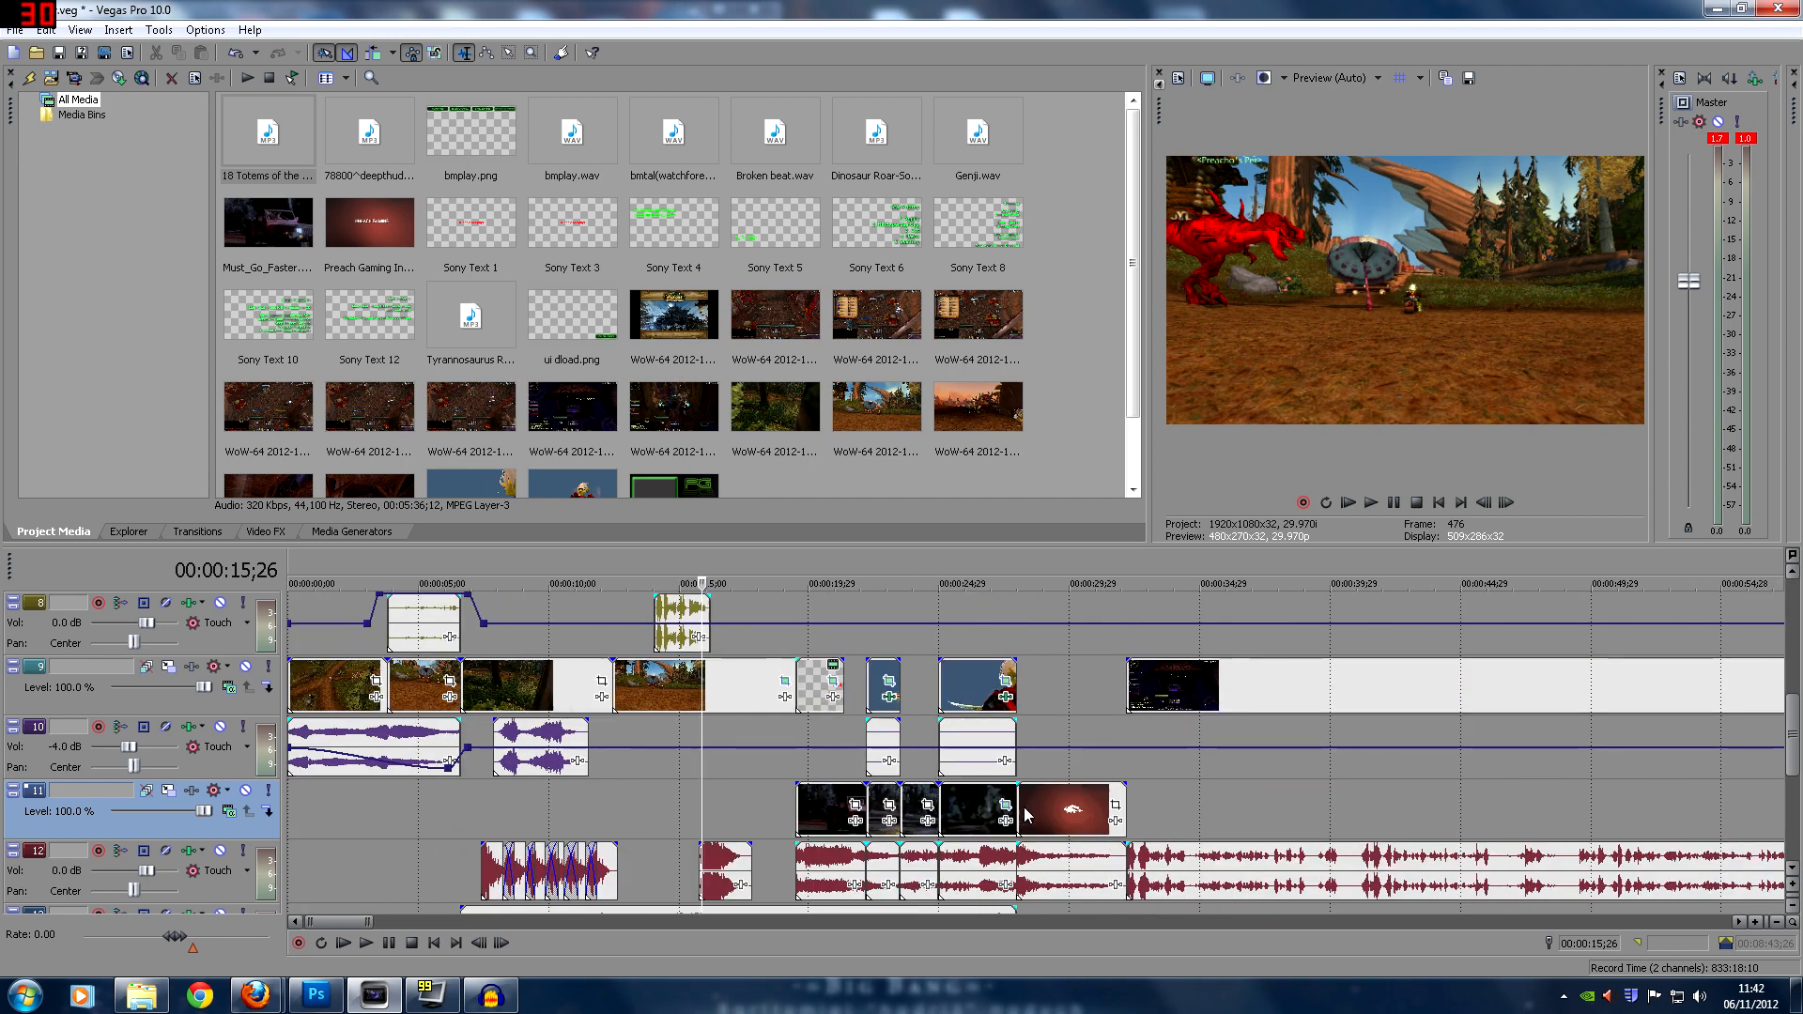
left_click(1027, 810)
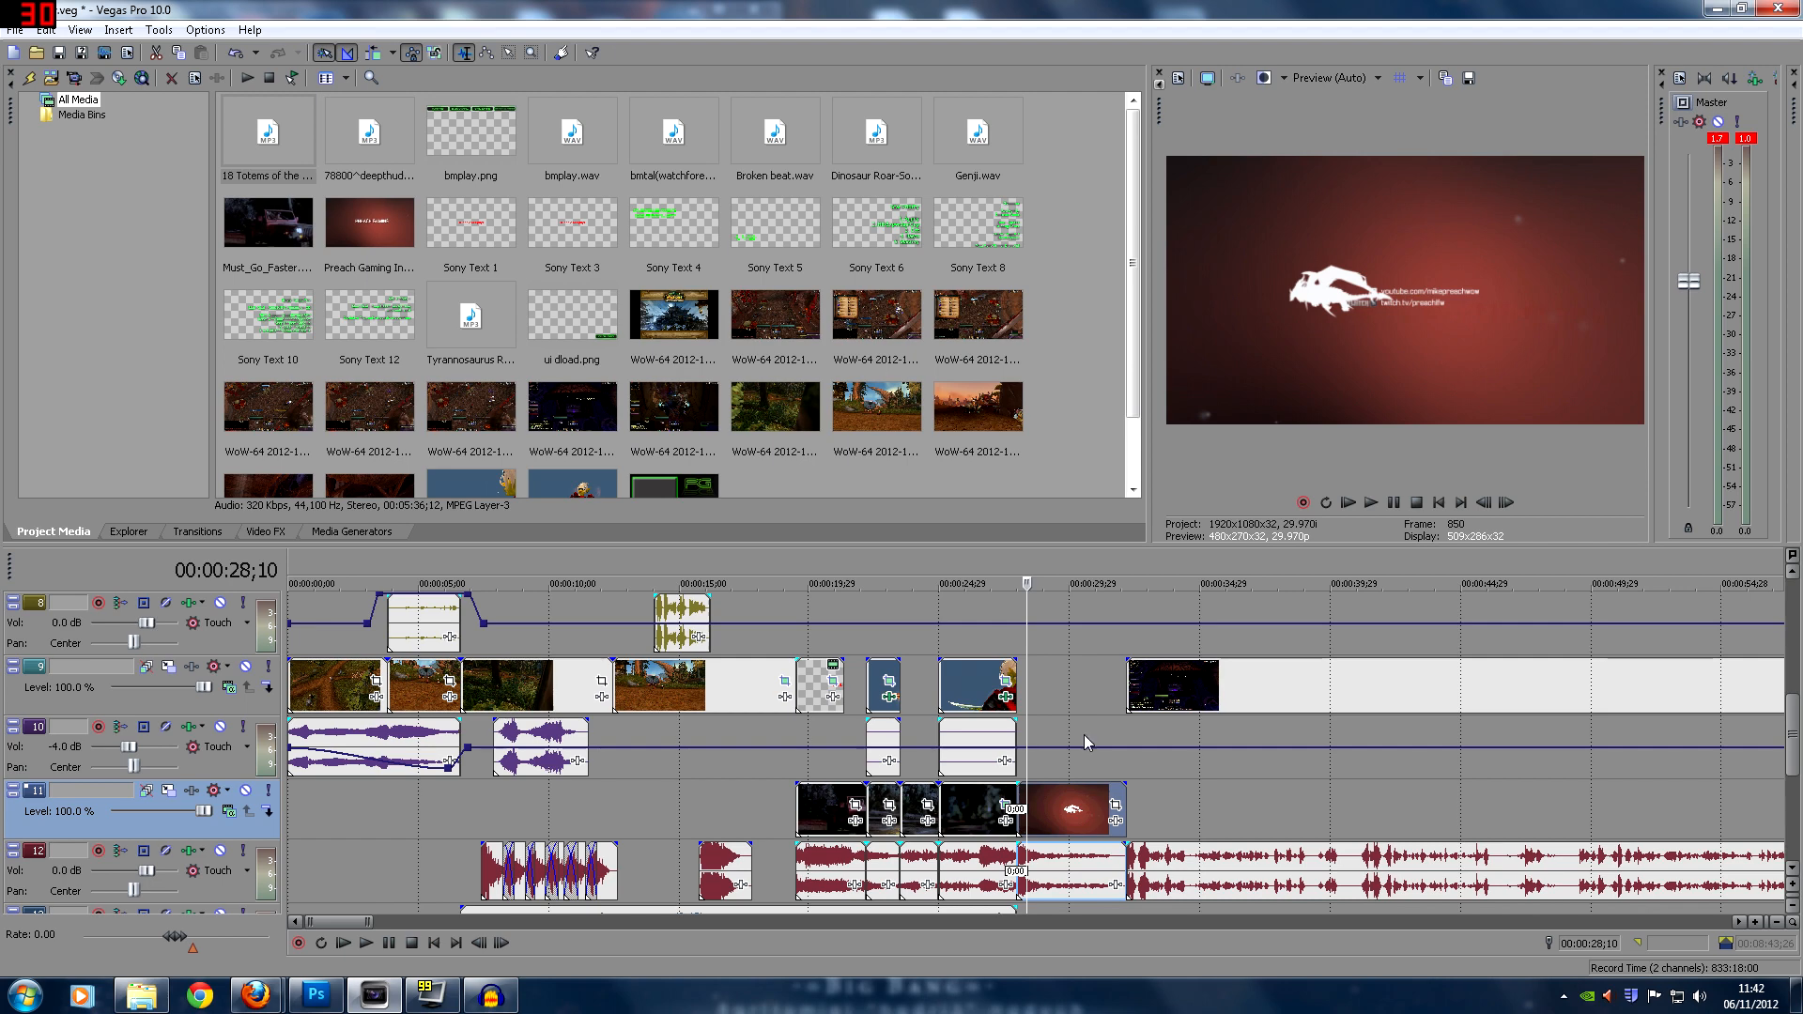
left_click(729, 774)
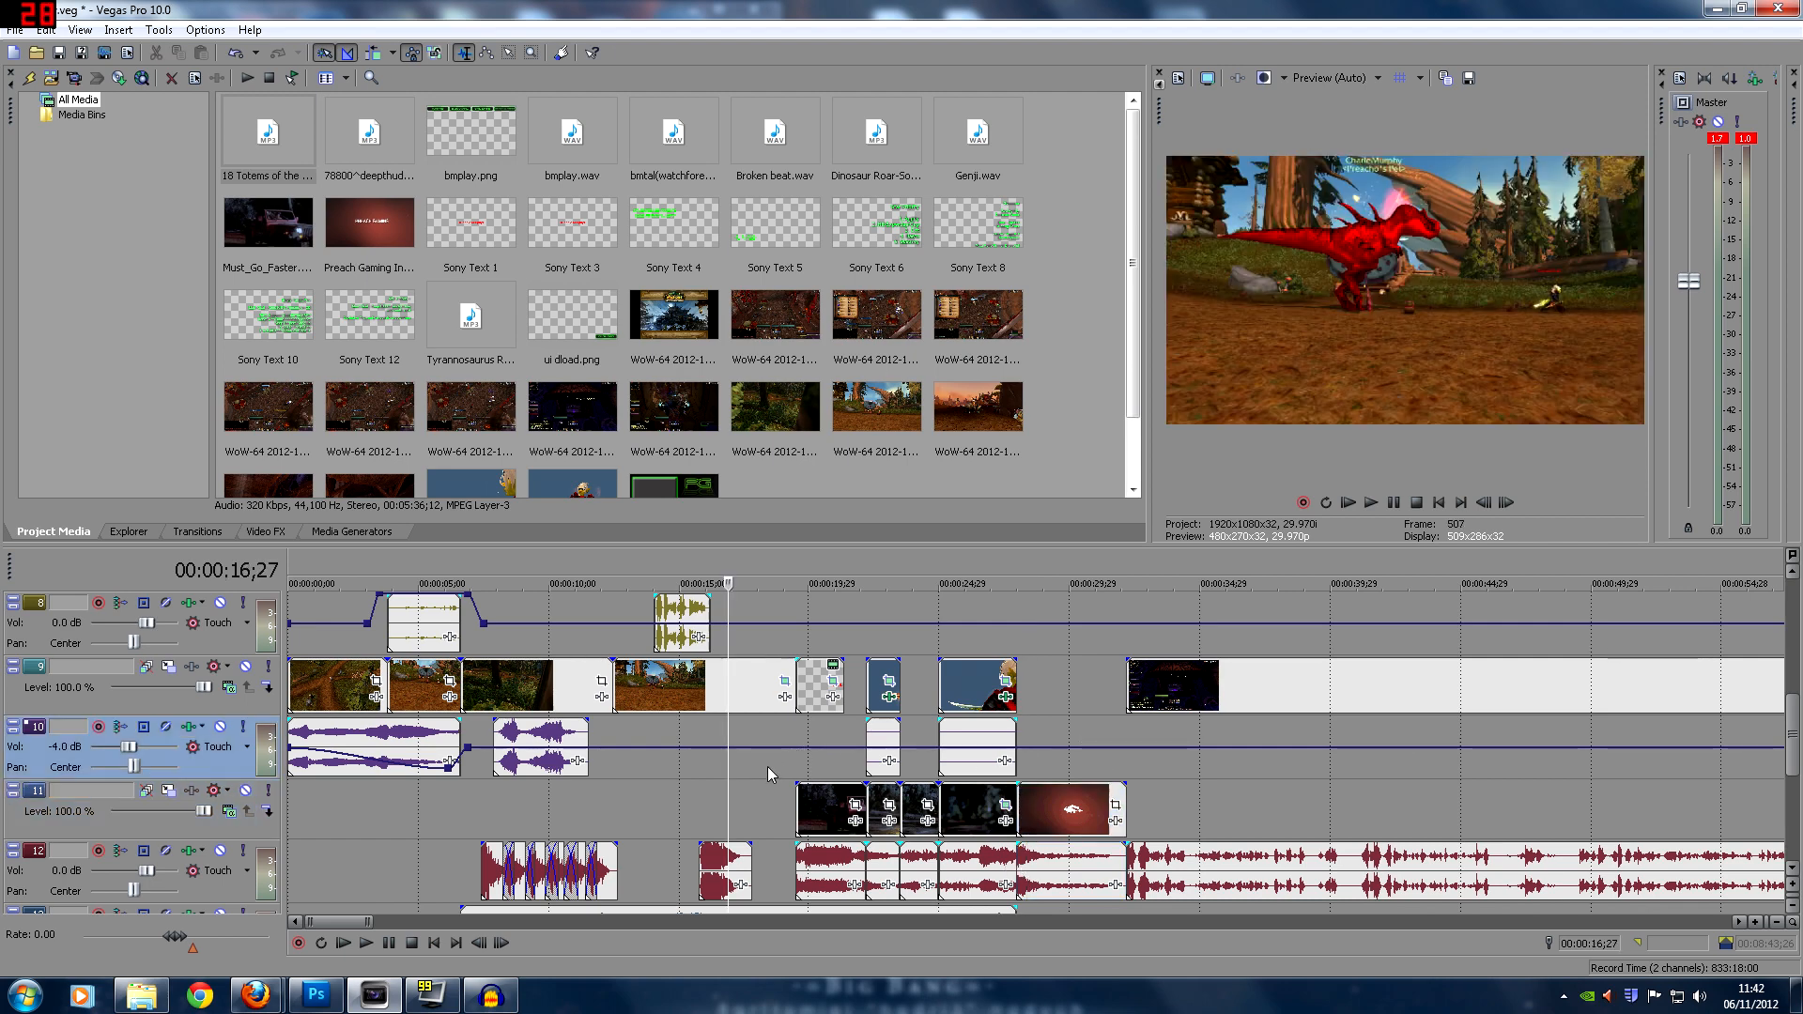
Open Pan/Crop for the dinosaur clip on track 9 and inspect its zoom-in keyframes at 2;02 and 2;05
scroll(768, 766, "up", 3)
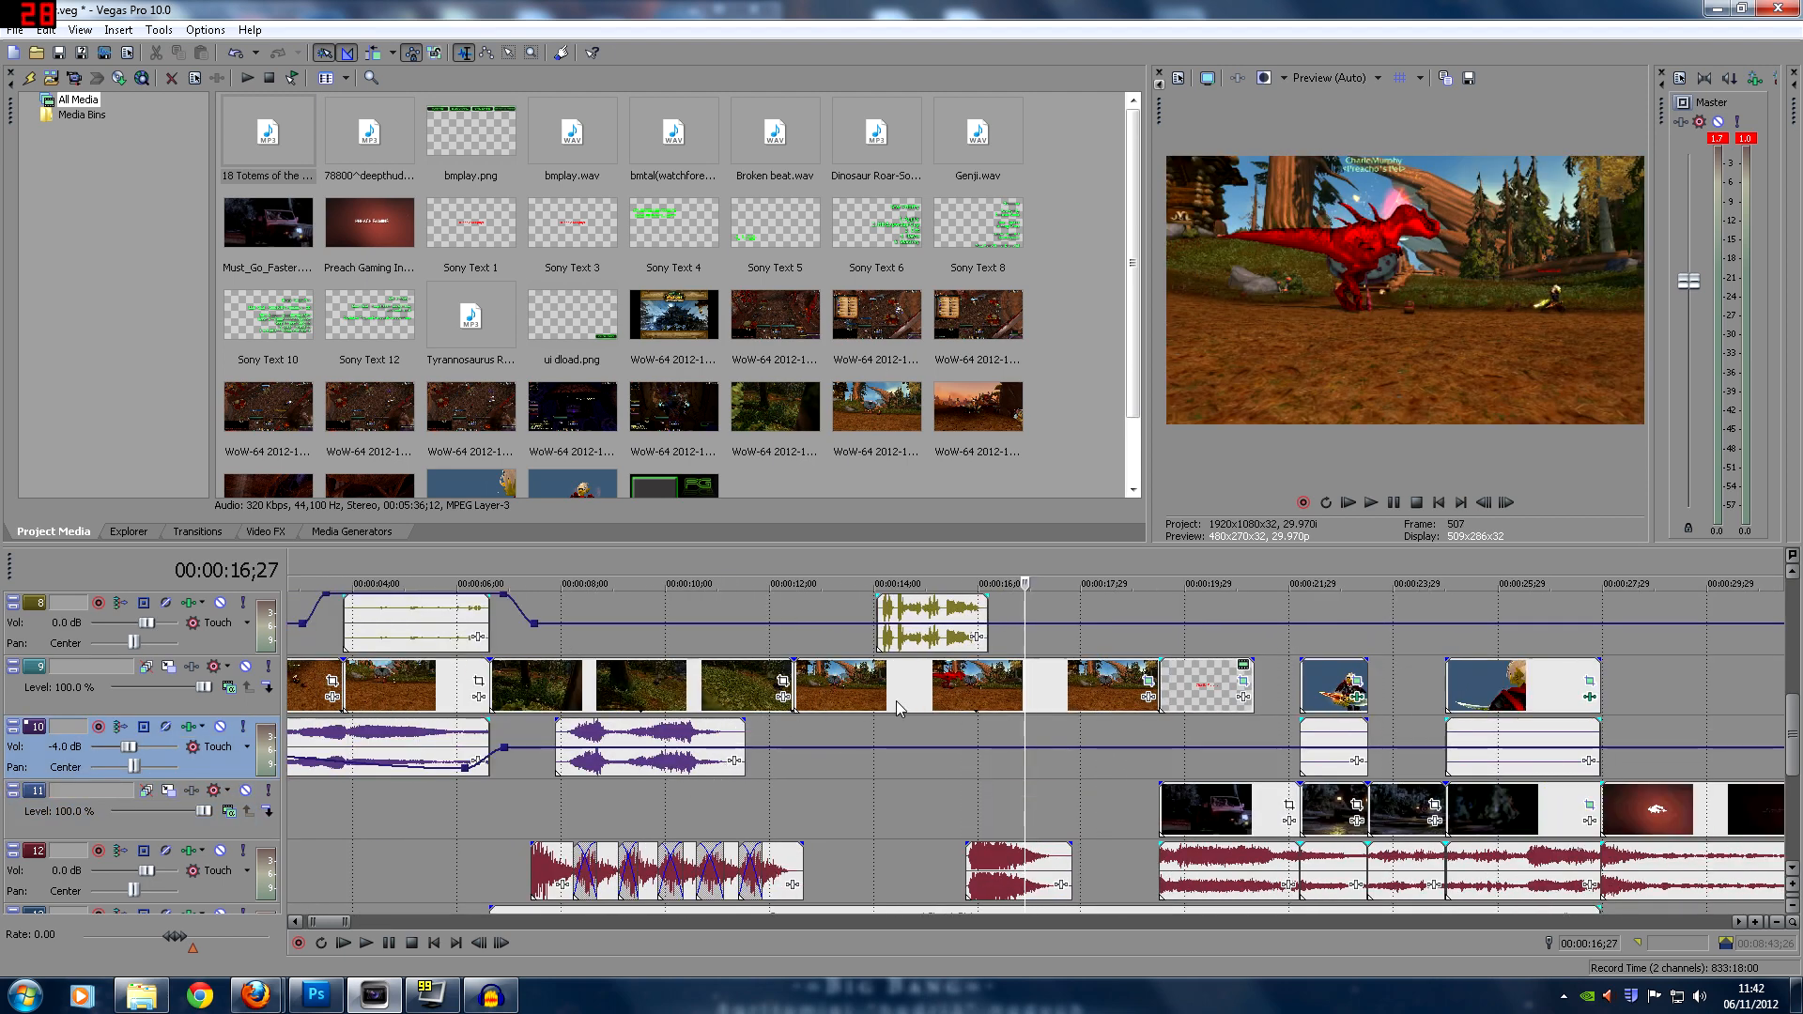
left_click(903, 701)
left_click(1148, 680)
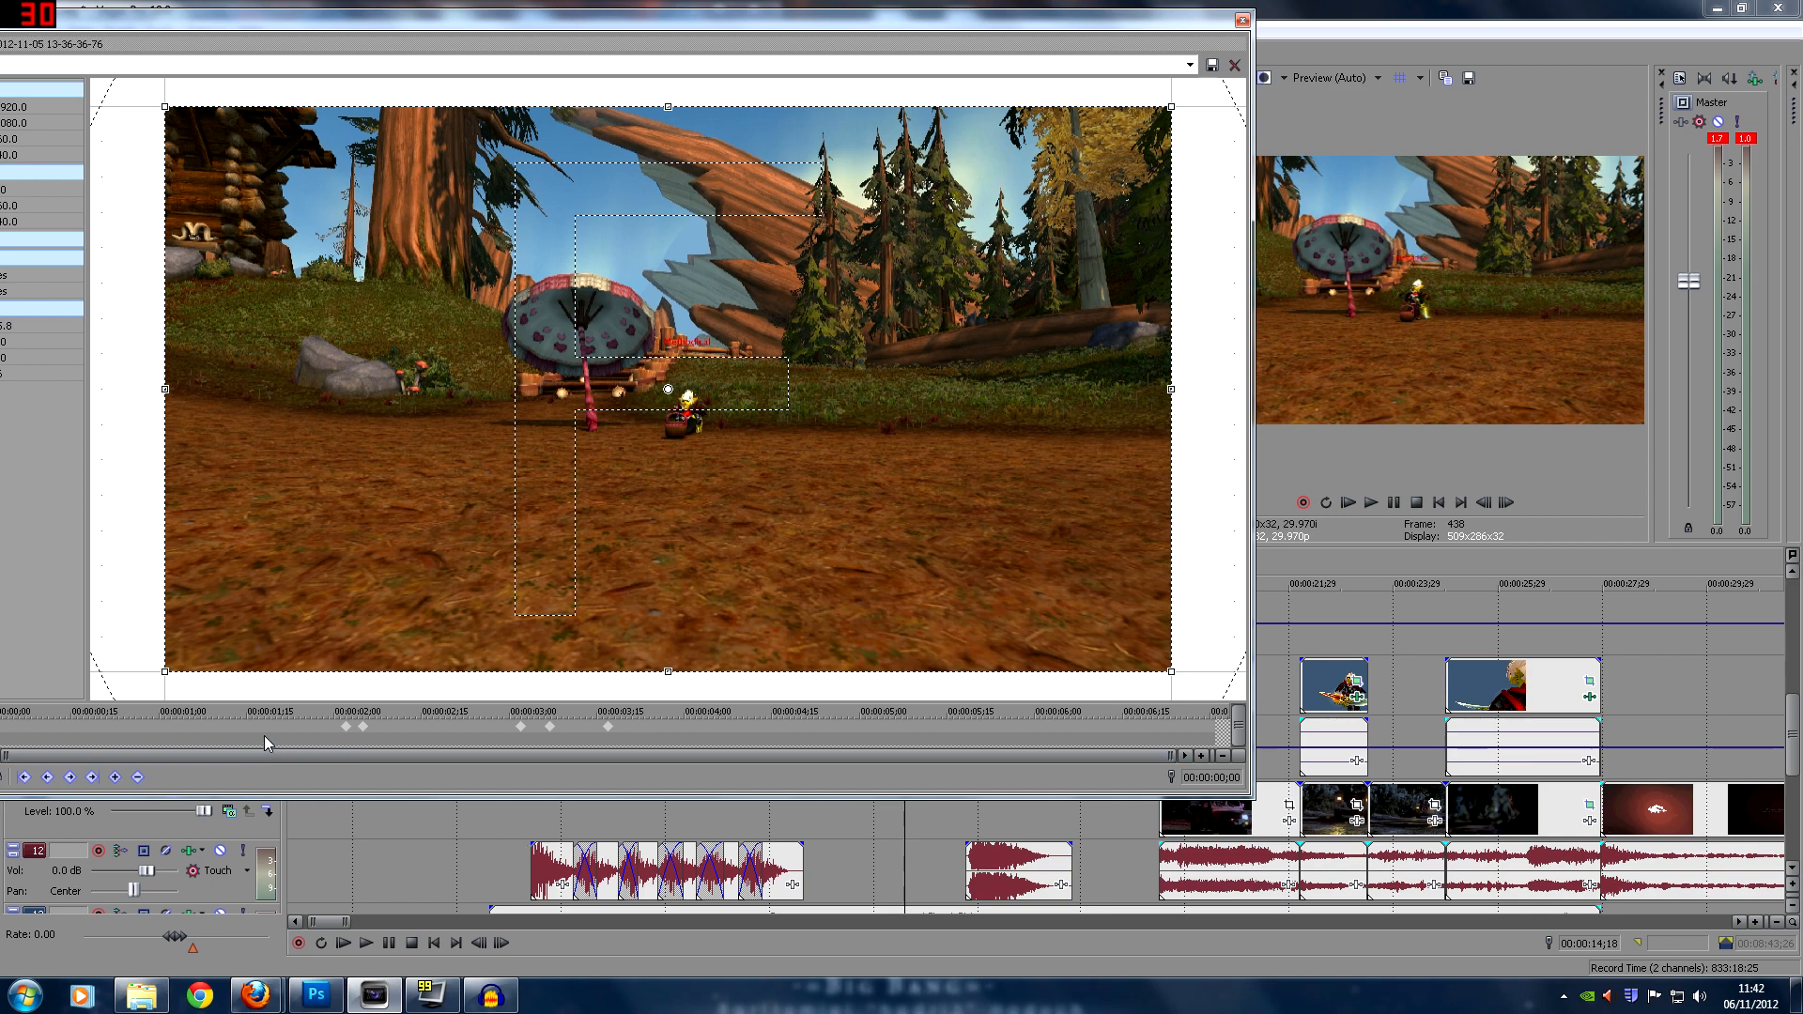
left_click(345, 731)
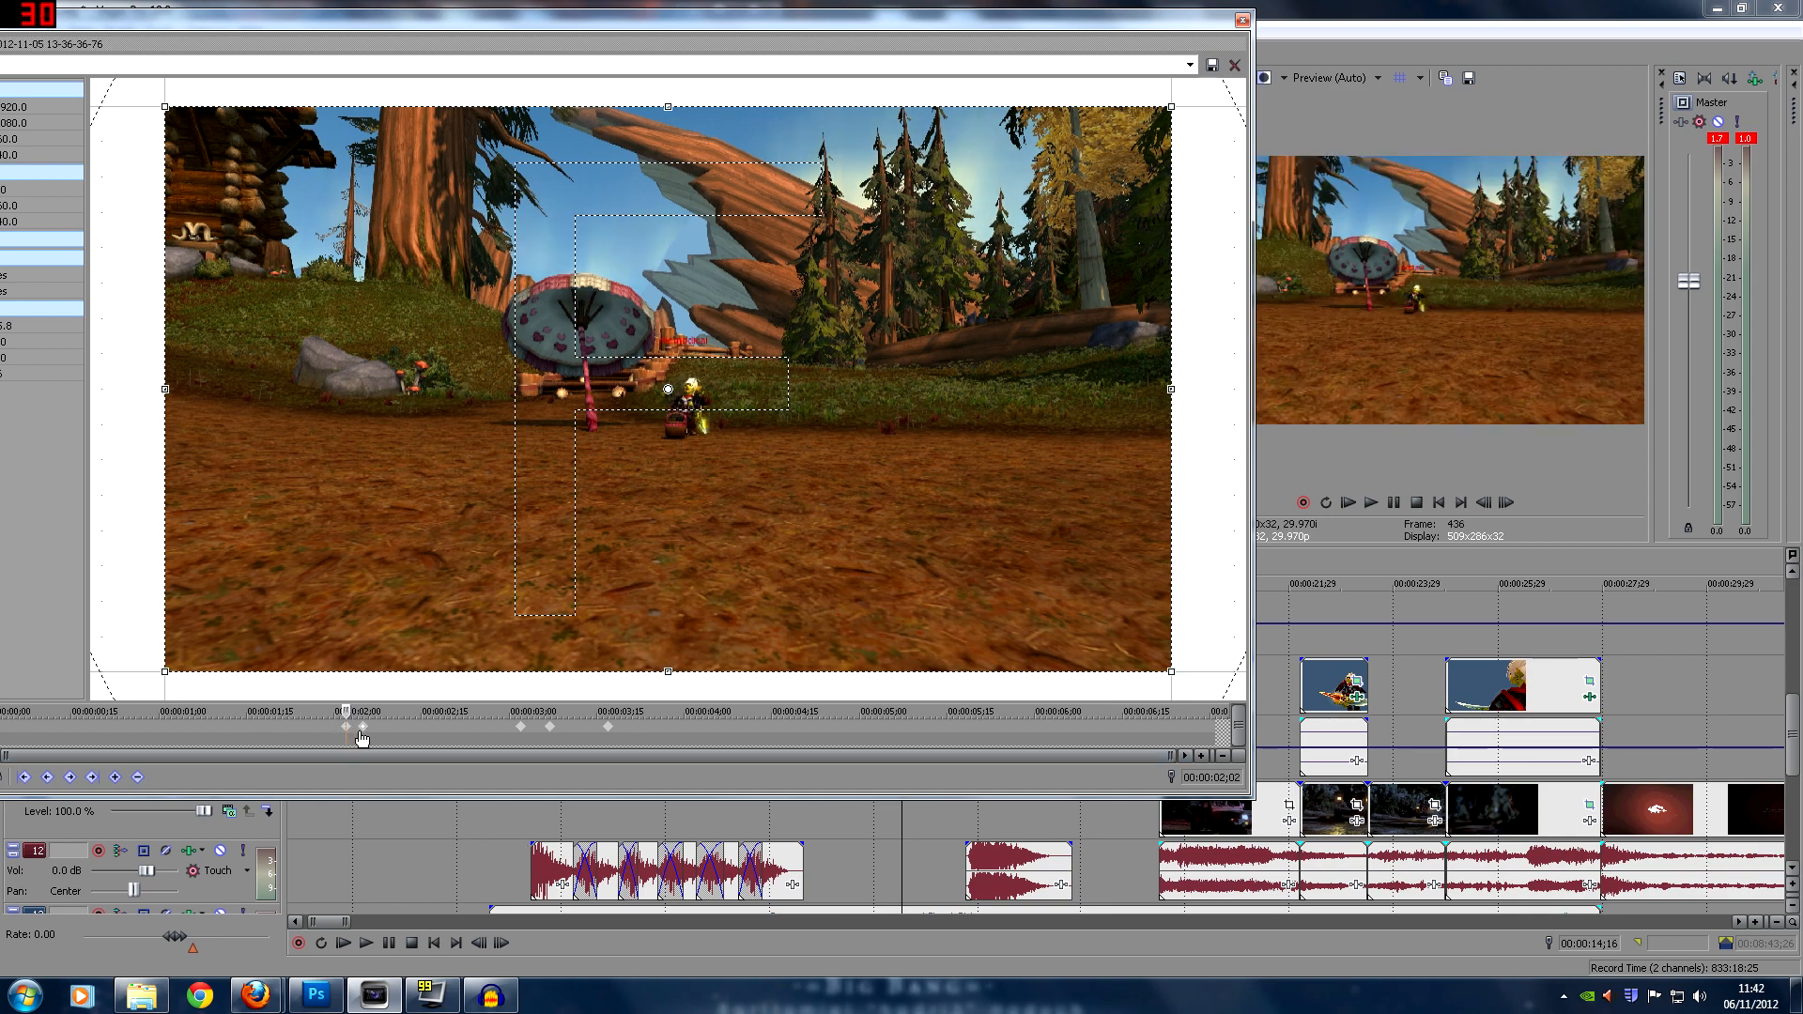
left_click(361, 739)
left_click_drag(1040, 30, 884, 30)
left_click(190, 728)
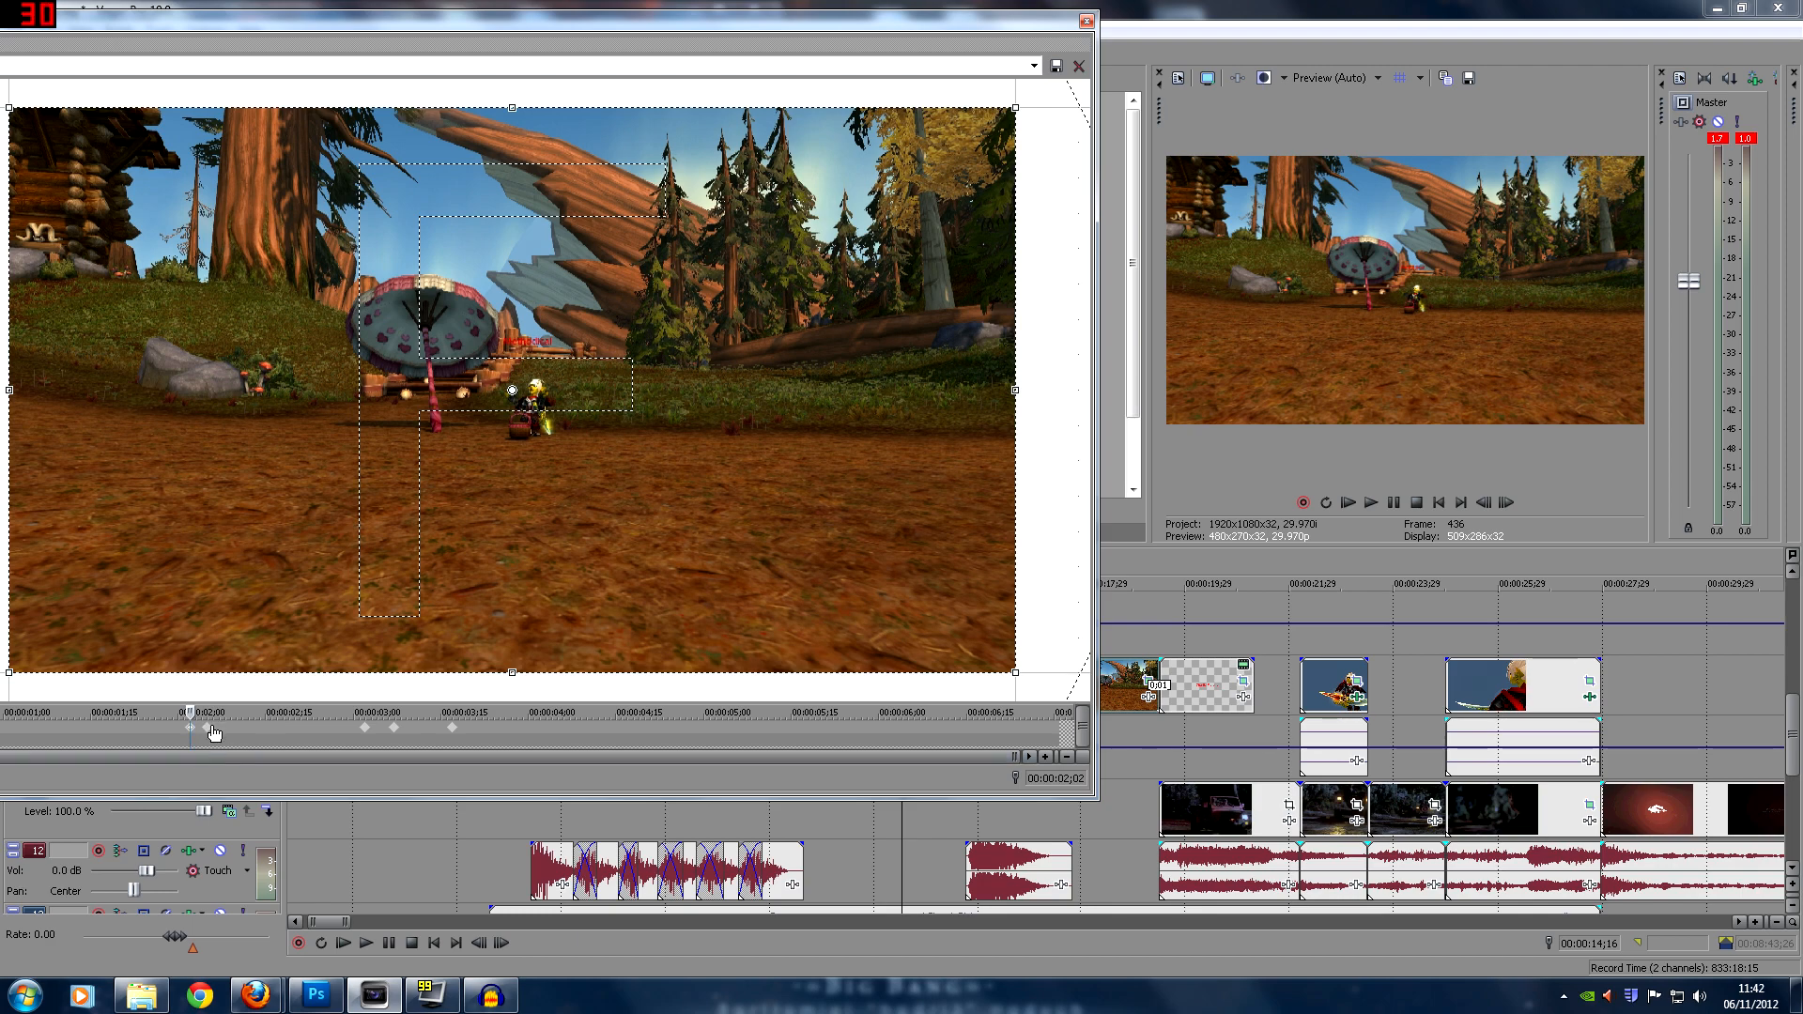
left_click(208, 728)
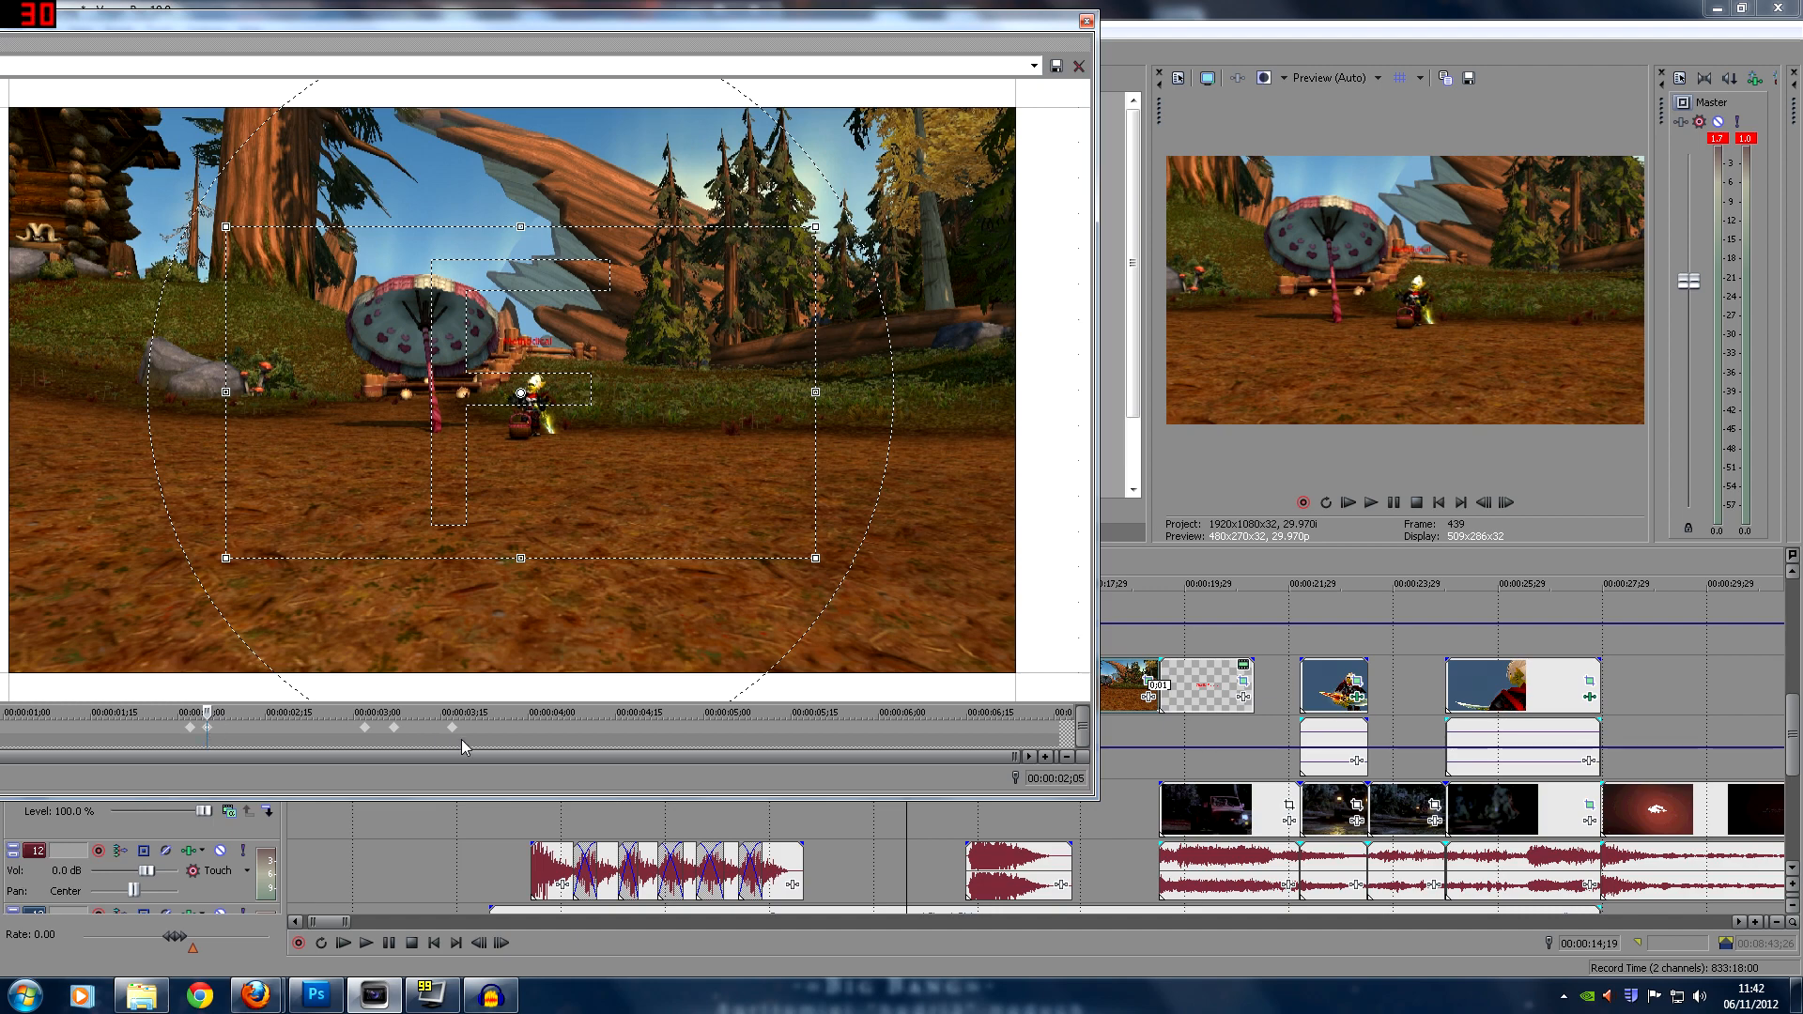
Compare the dinosaur clip's crop keyframes at 3;02, 3;07 and 3;17, and close Pan/Crop
left_click(365, 729)
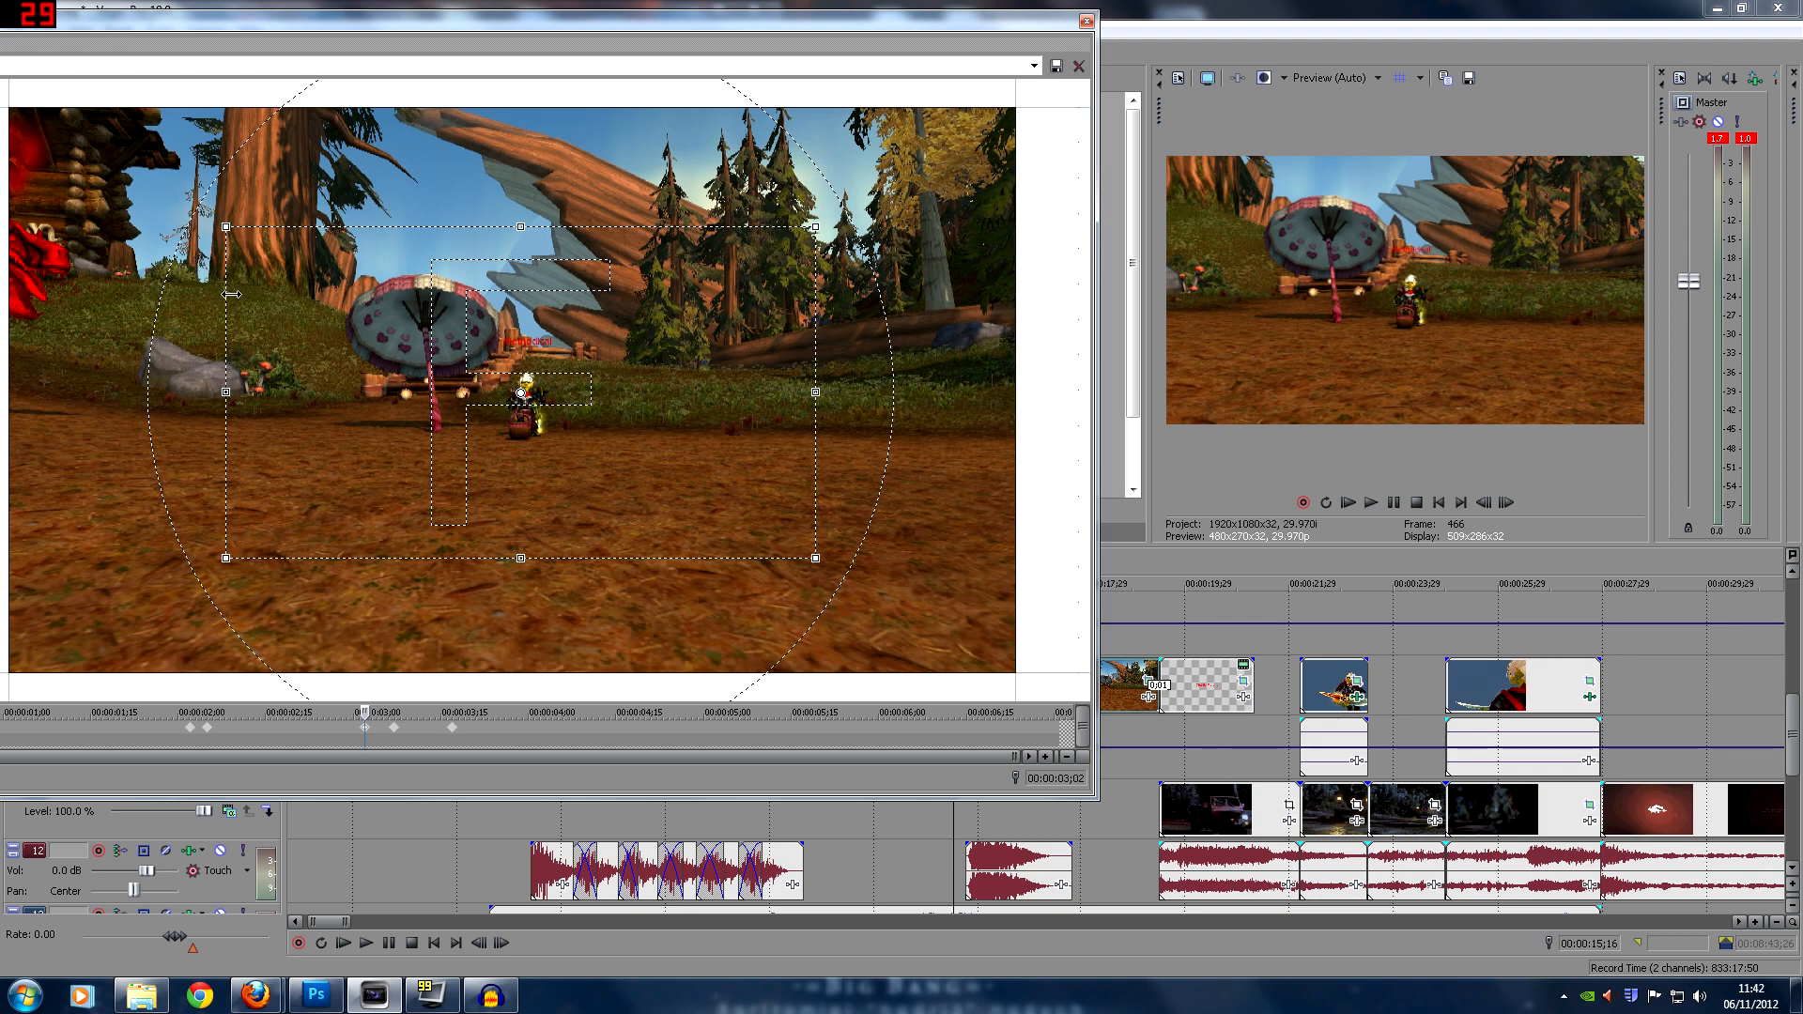
left_click(397, 730)
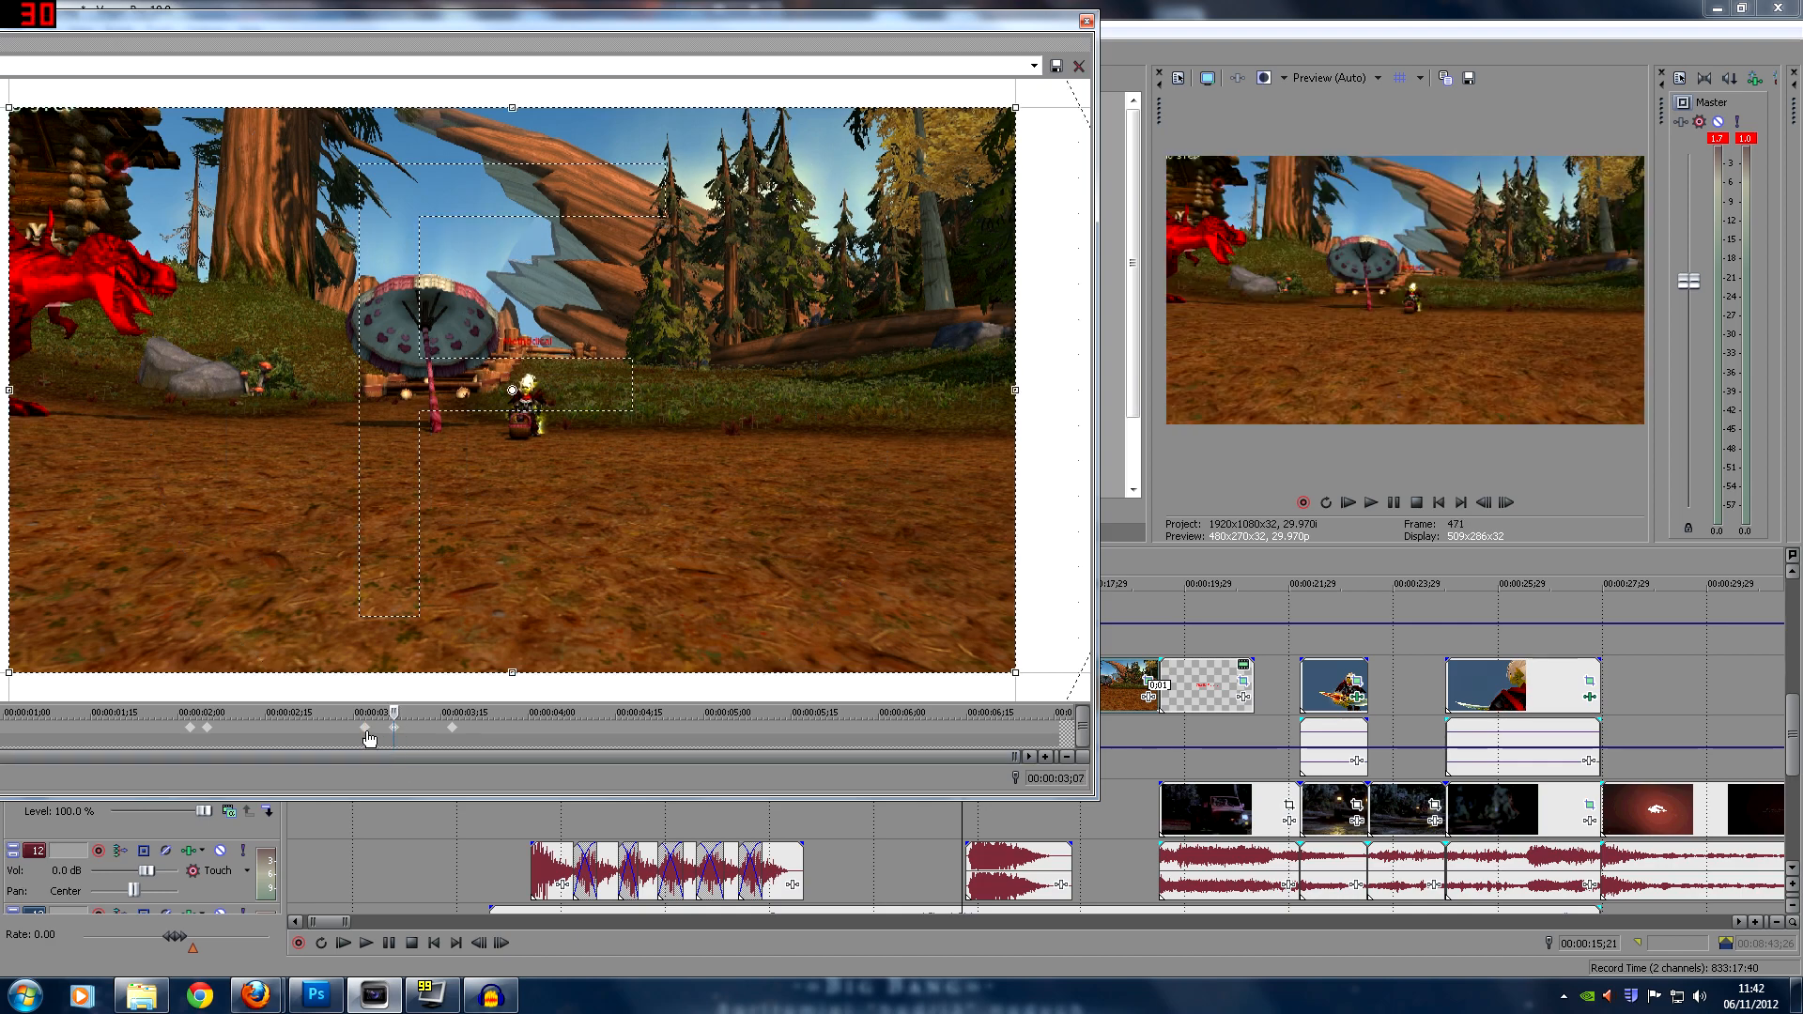
left_click(366, 731)
left_click(398, 732)
left_click(368, 730)
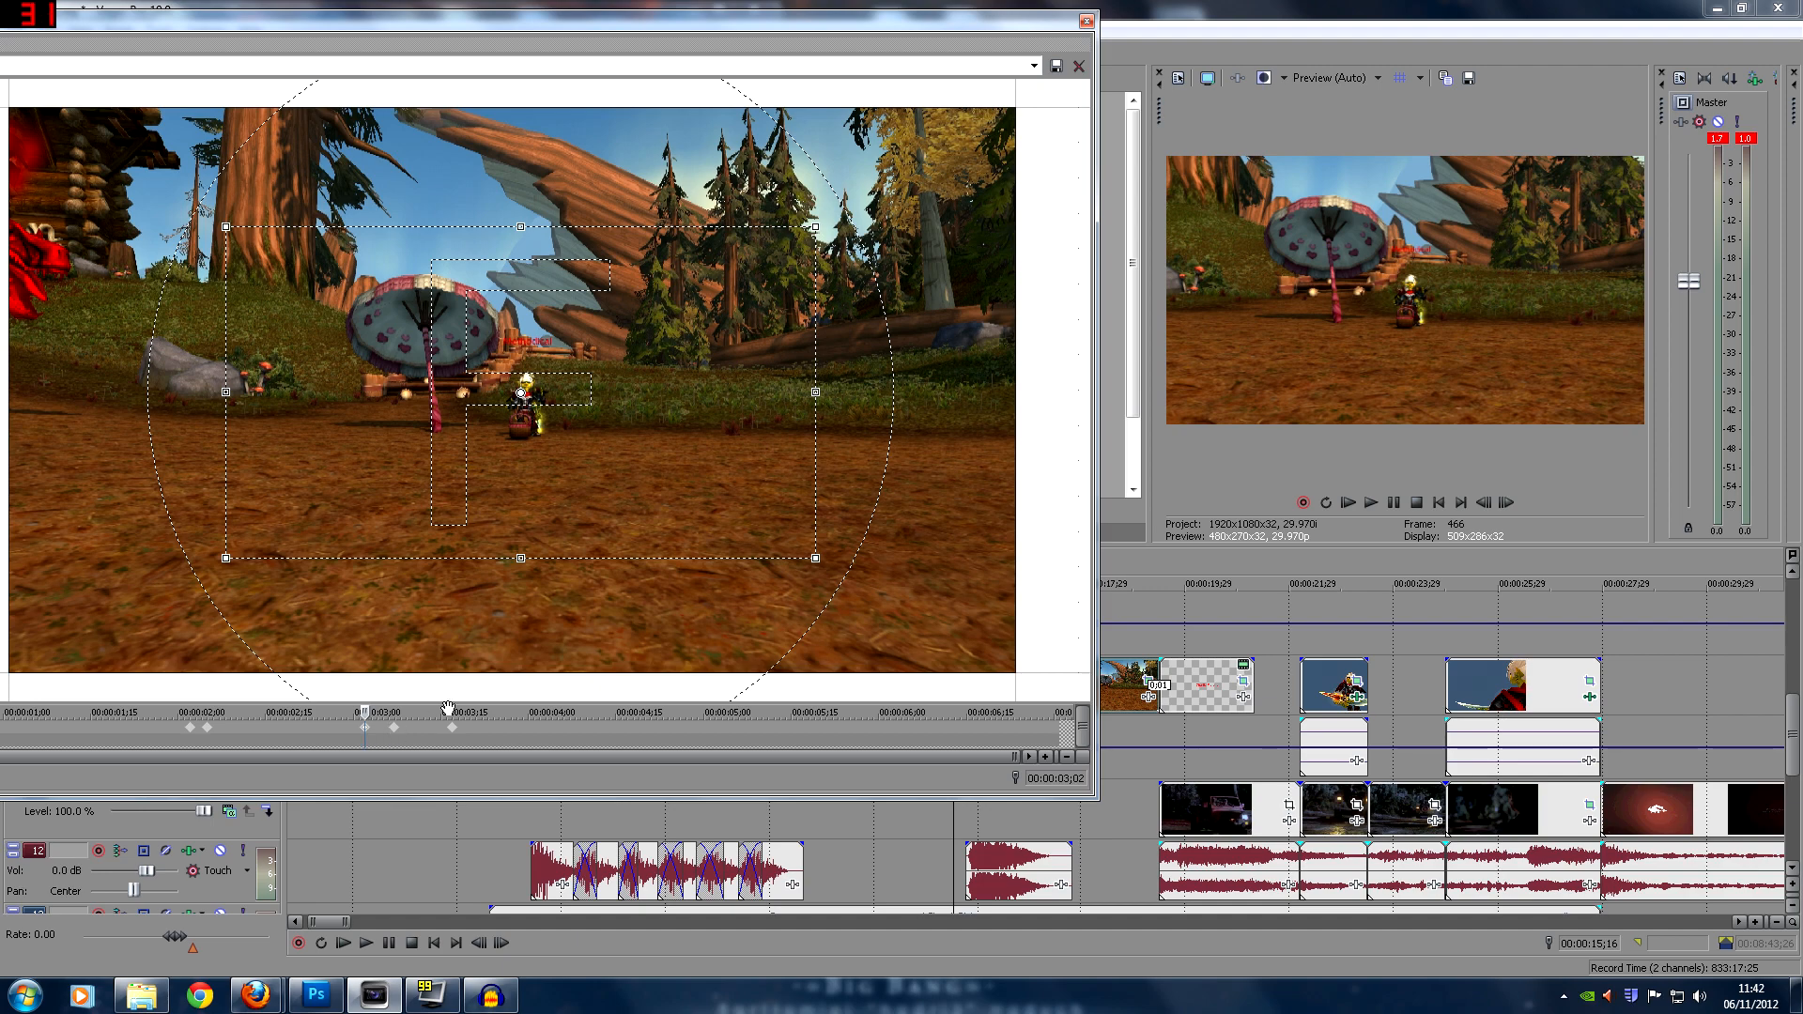
left_click(395, 732)
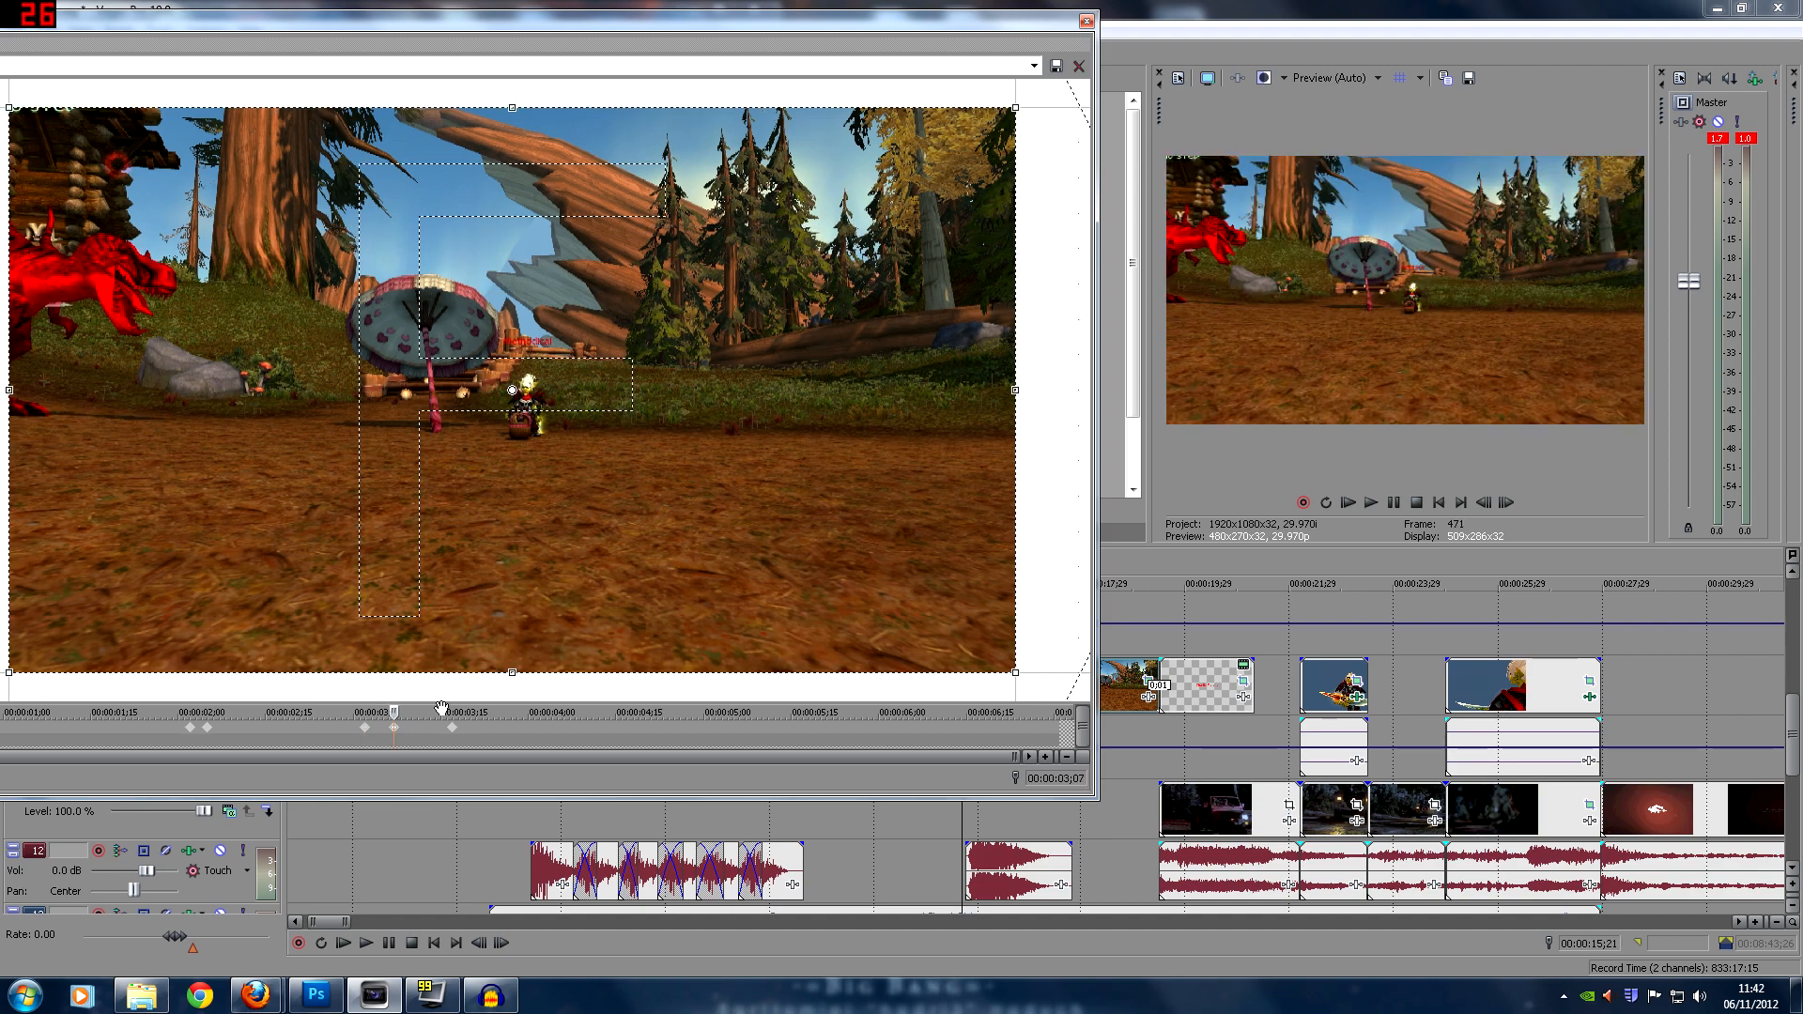
left_click(454, 736)
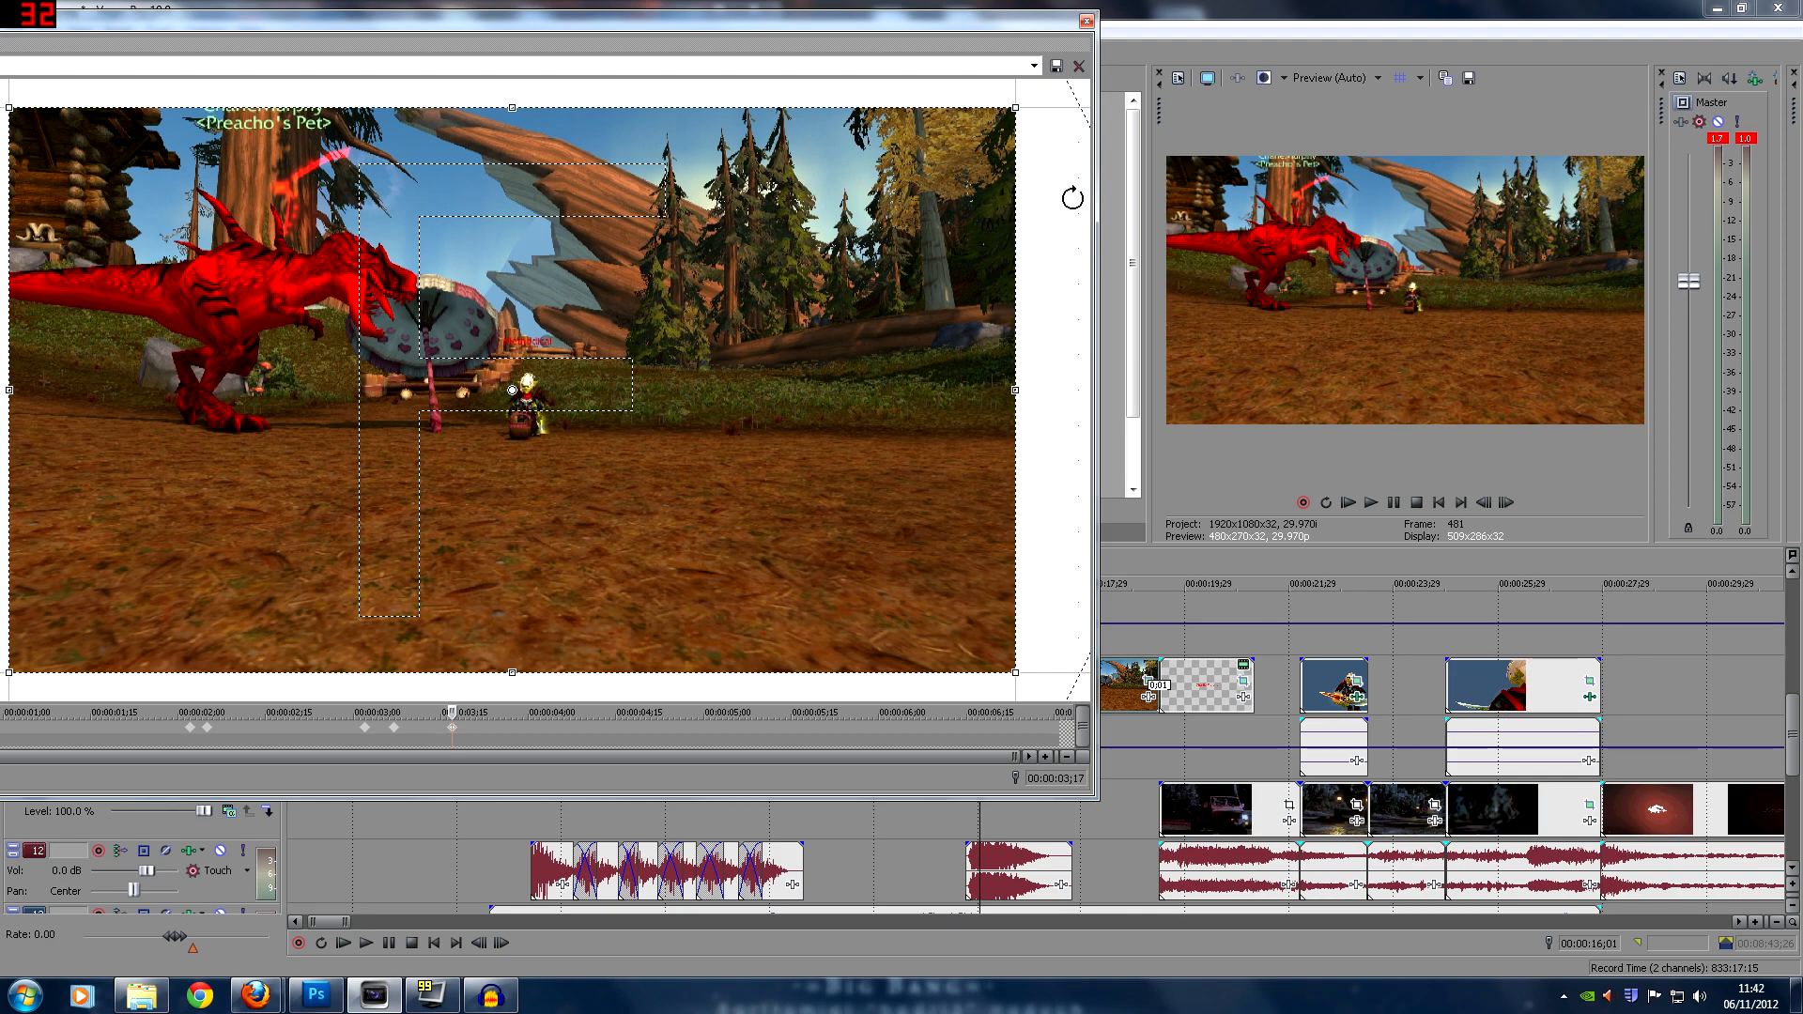
left_click(1087, 21)
Check the dinosaur footage against the start and middle of the short track 8 audio clip, and select that clip
left_click(888, 779)
left_click(876, 783)
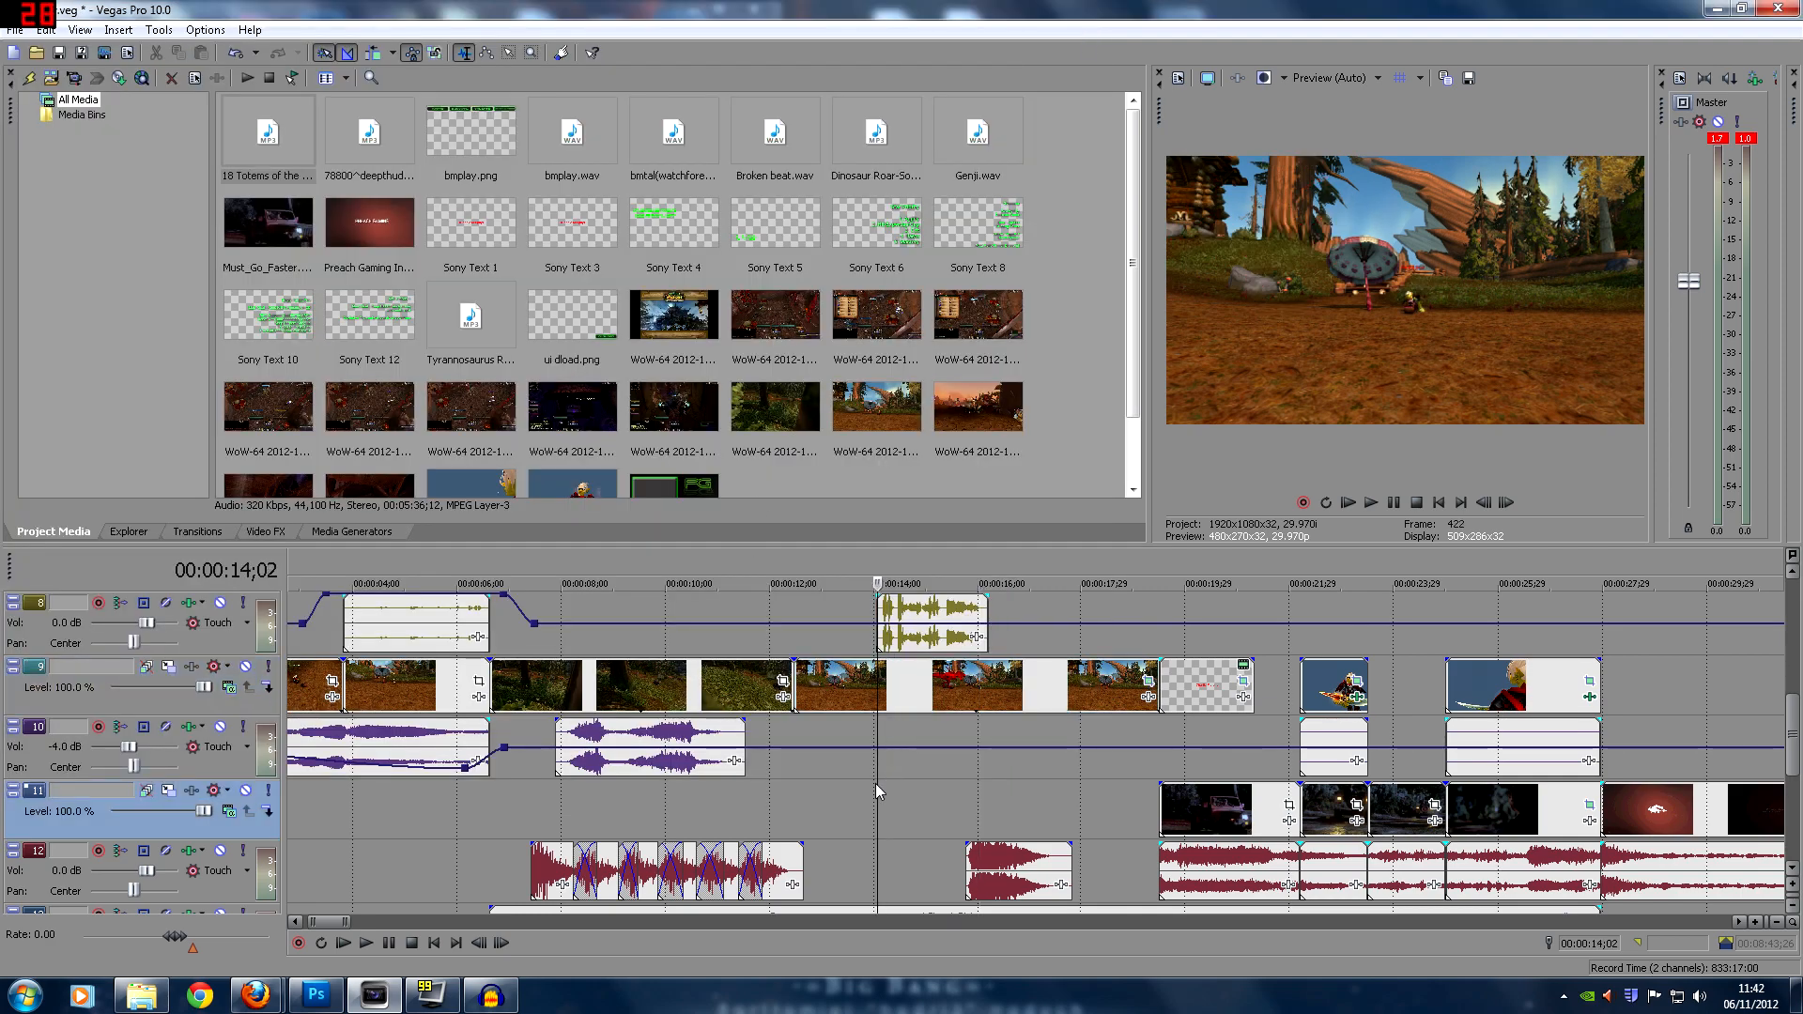
left_click(965, 773)
left_click(920, 769)
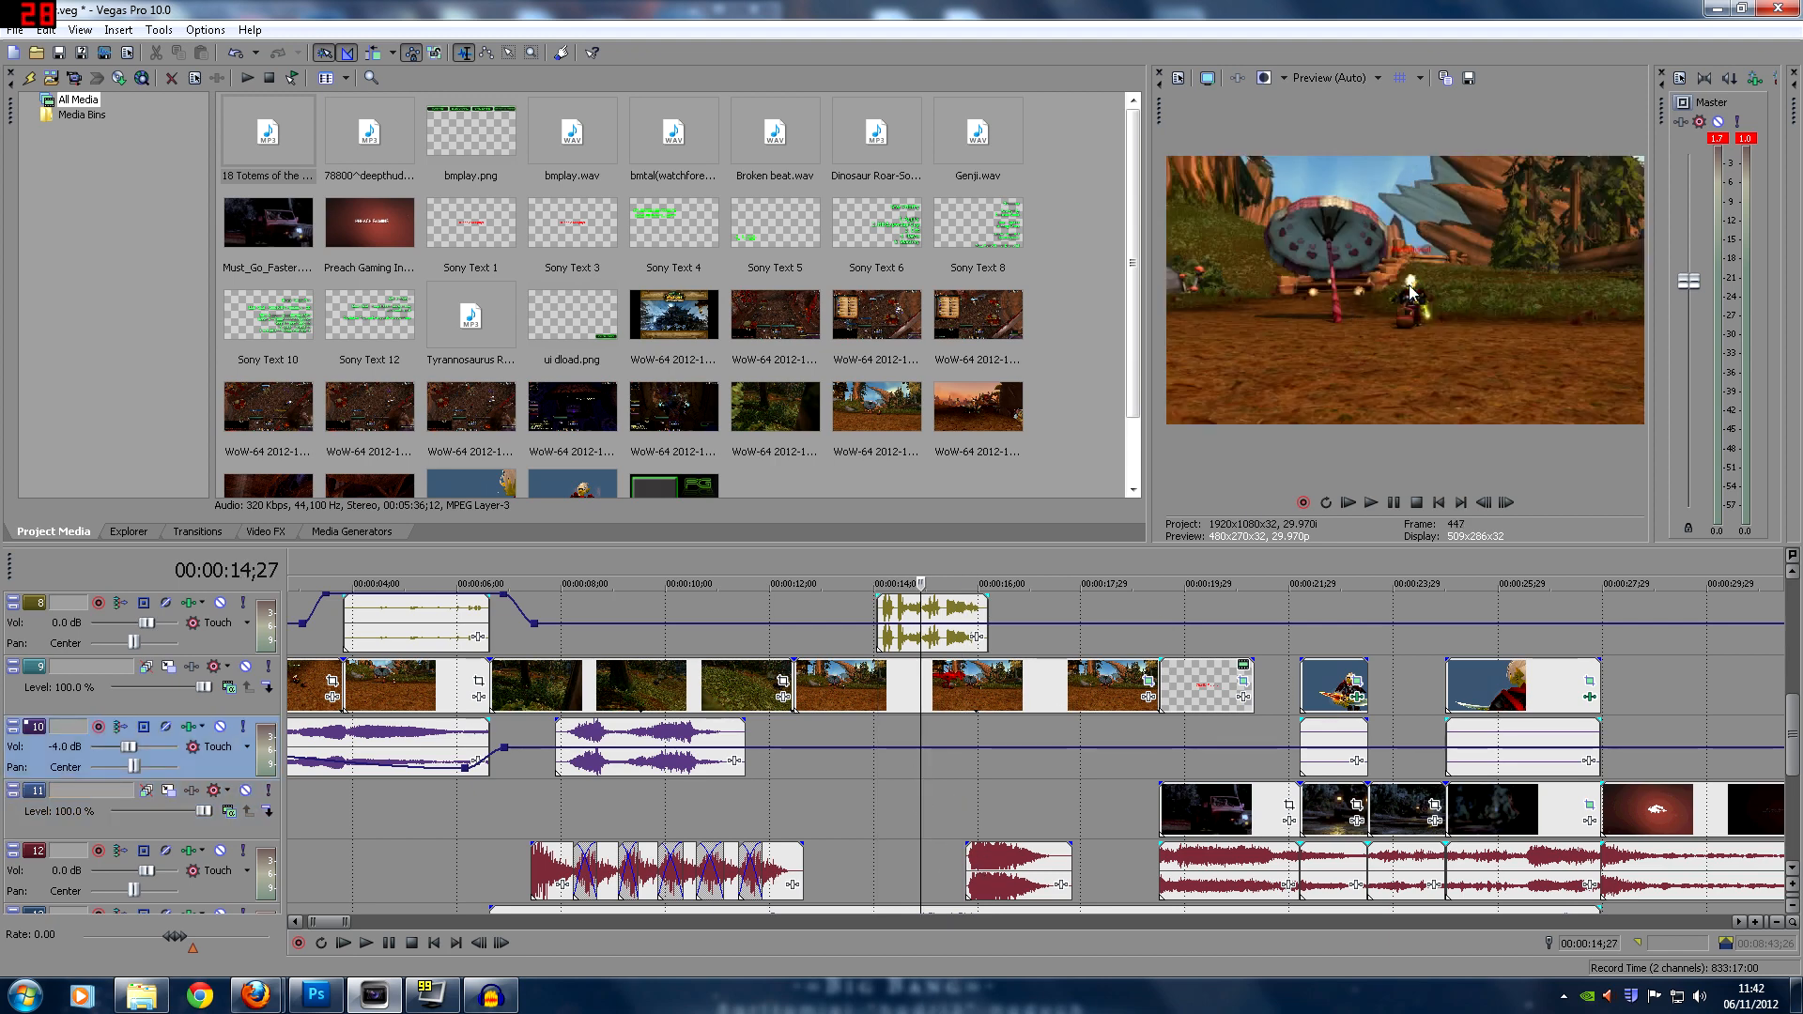
double_click(908, 641)
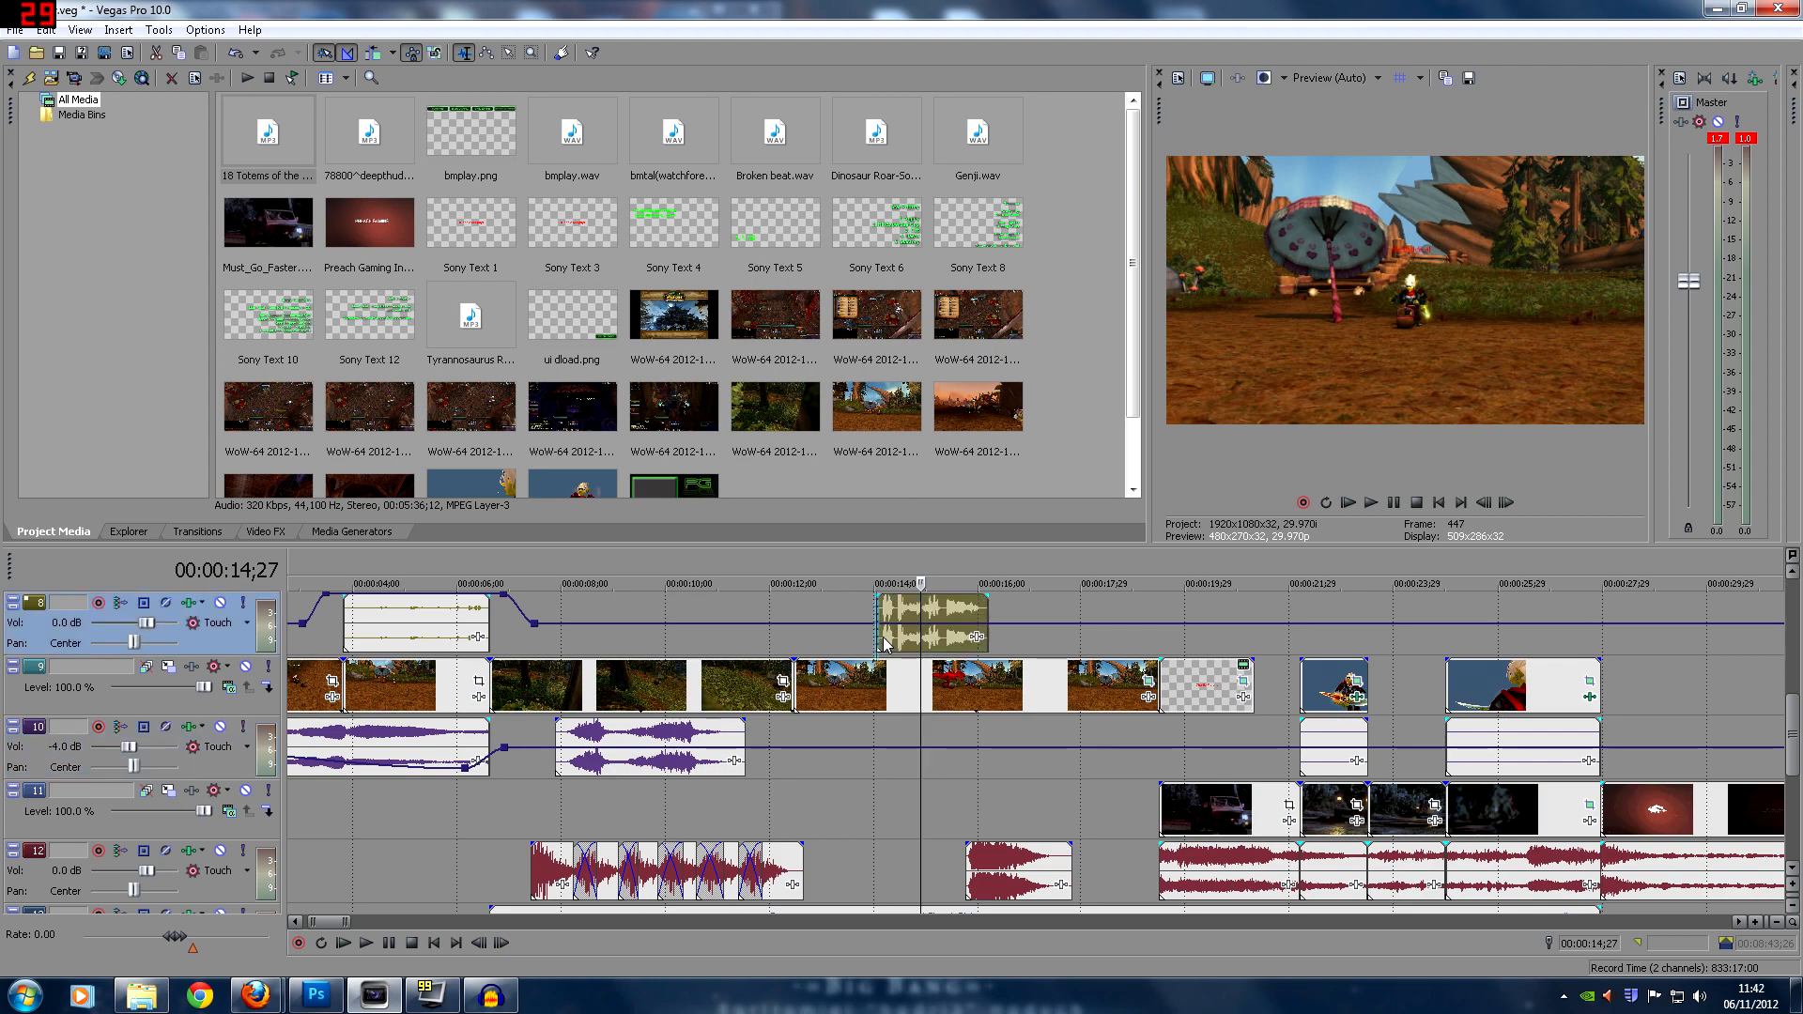
left_click(1108, 783)
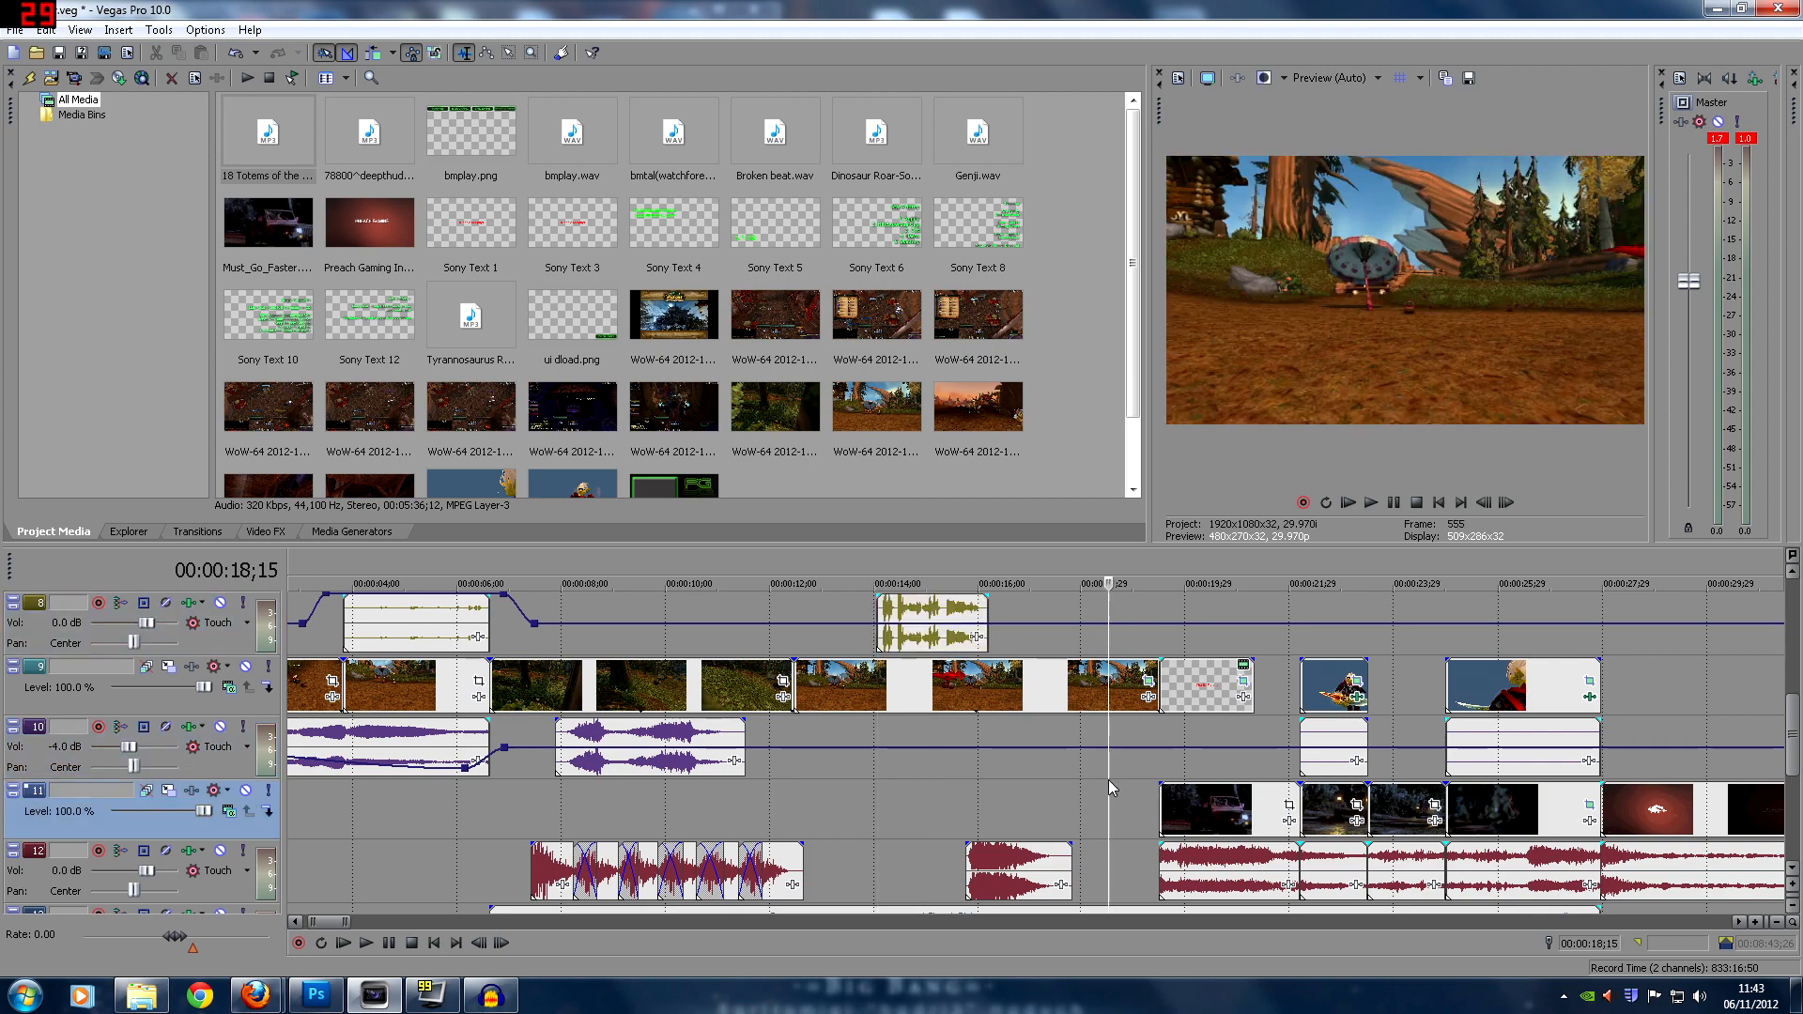
Show the whole intro on the timeline and place the cursor at the start of the dark gameplay clip on track 9
scroll(1108, 783, "down", 4)
left_click(353, 837)
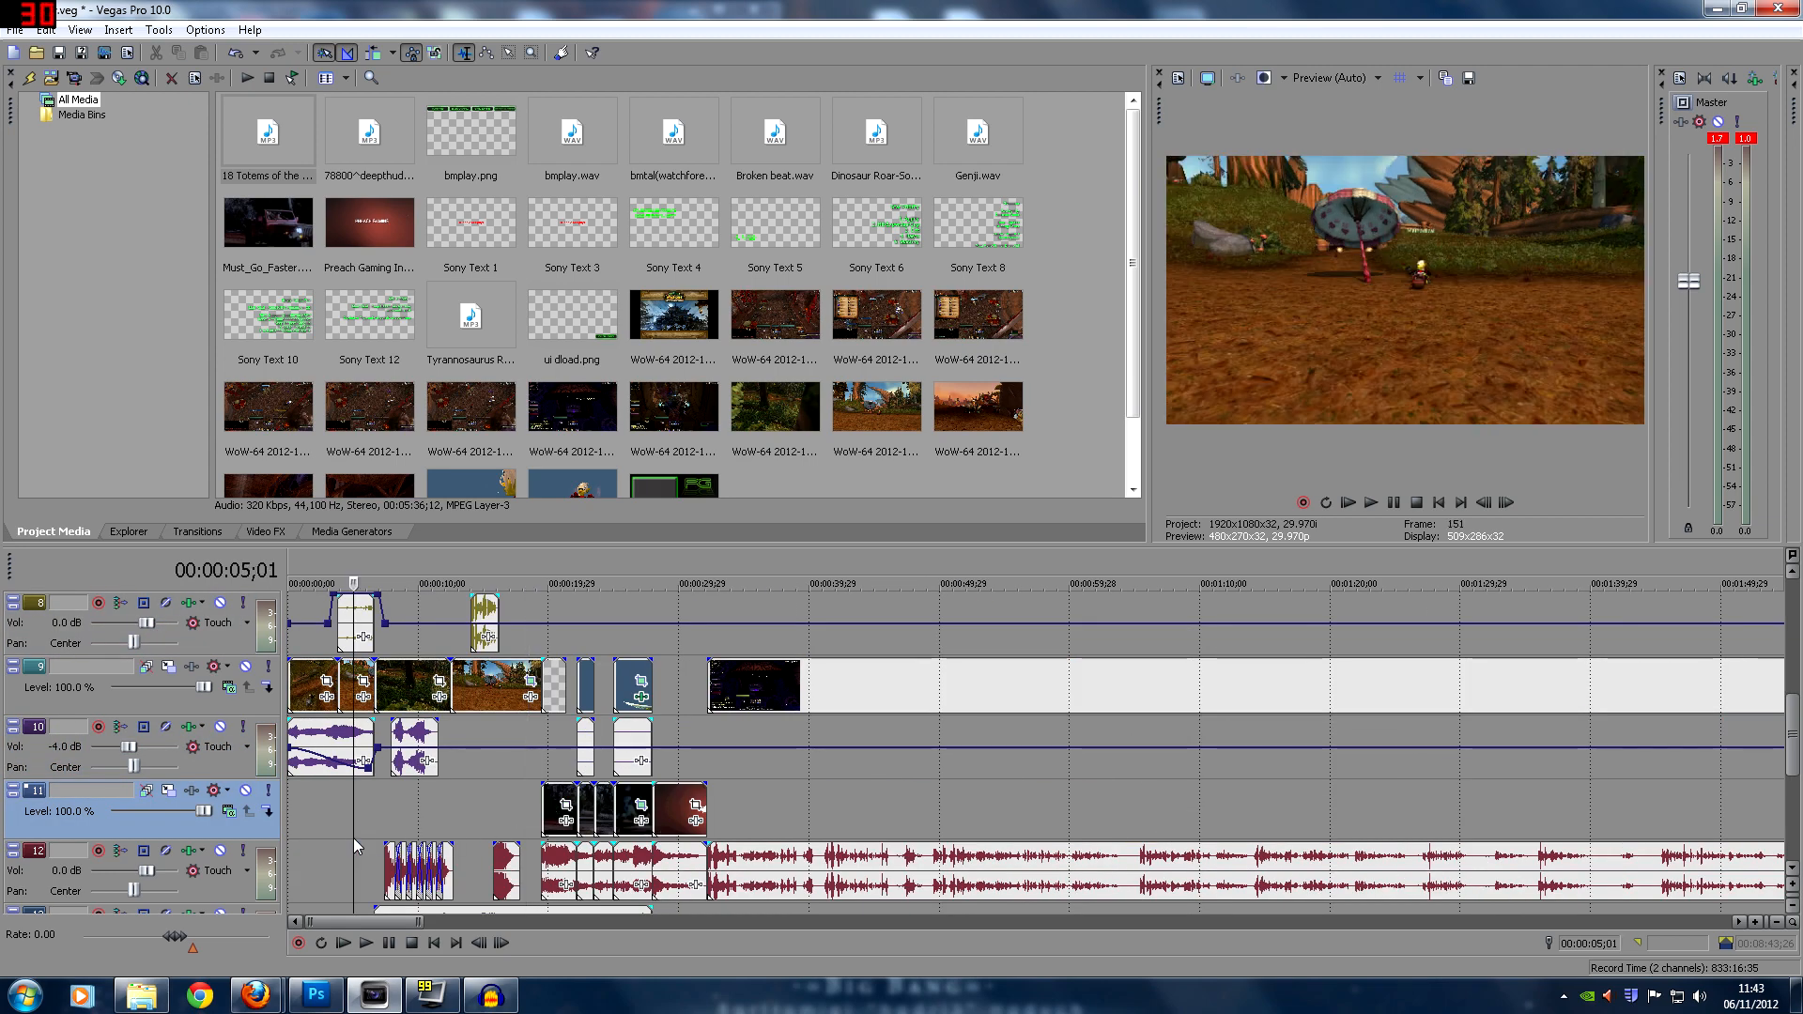
scroll(353, 838, "up", 1)
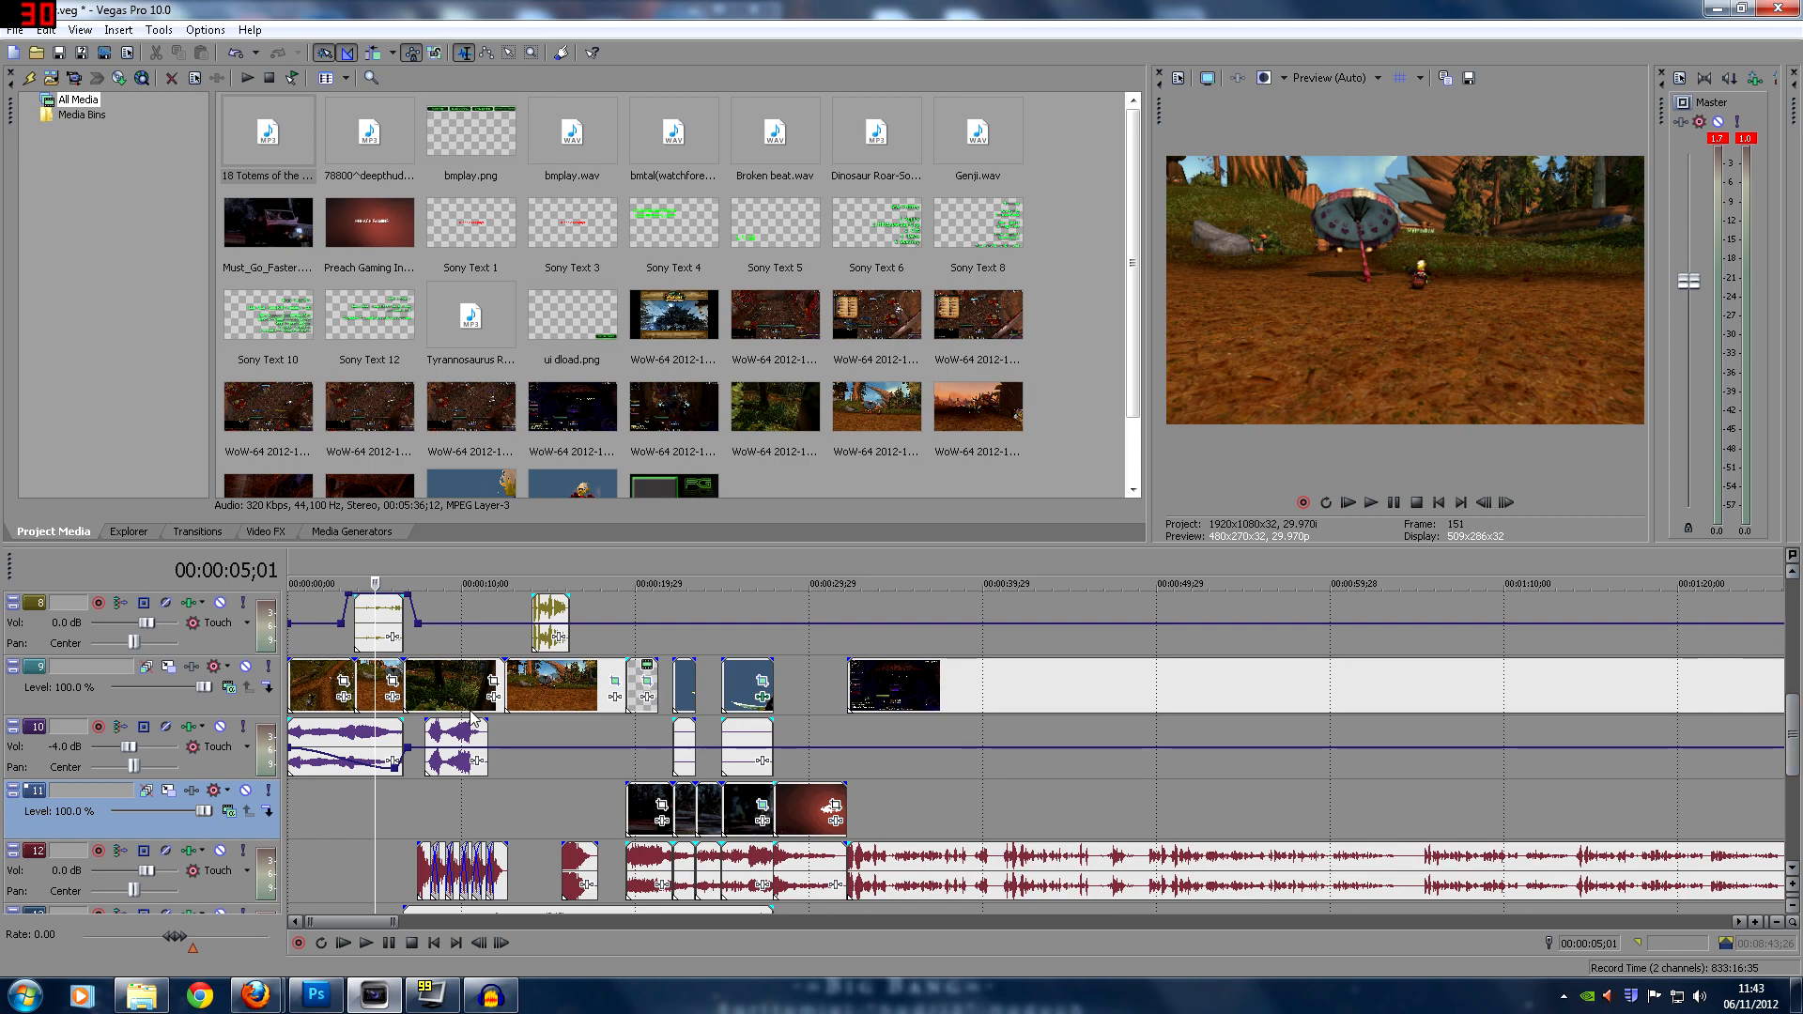
scroll(1327, 719, "up", 1)
mouse_move(1790, 713)
left_mouse_down()
mouse_move(1790, 763)
mouse_move(1790, 698)
mouse_move(1786, 751)
mouse_move(1775, 721)
left_mouse_up()
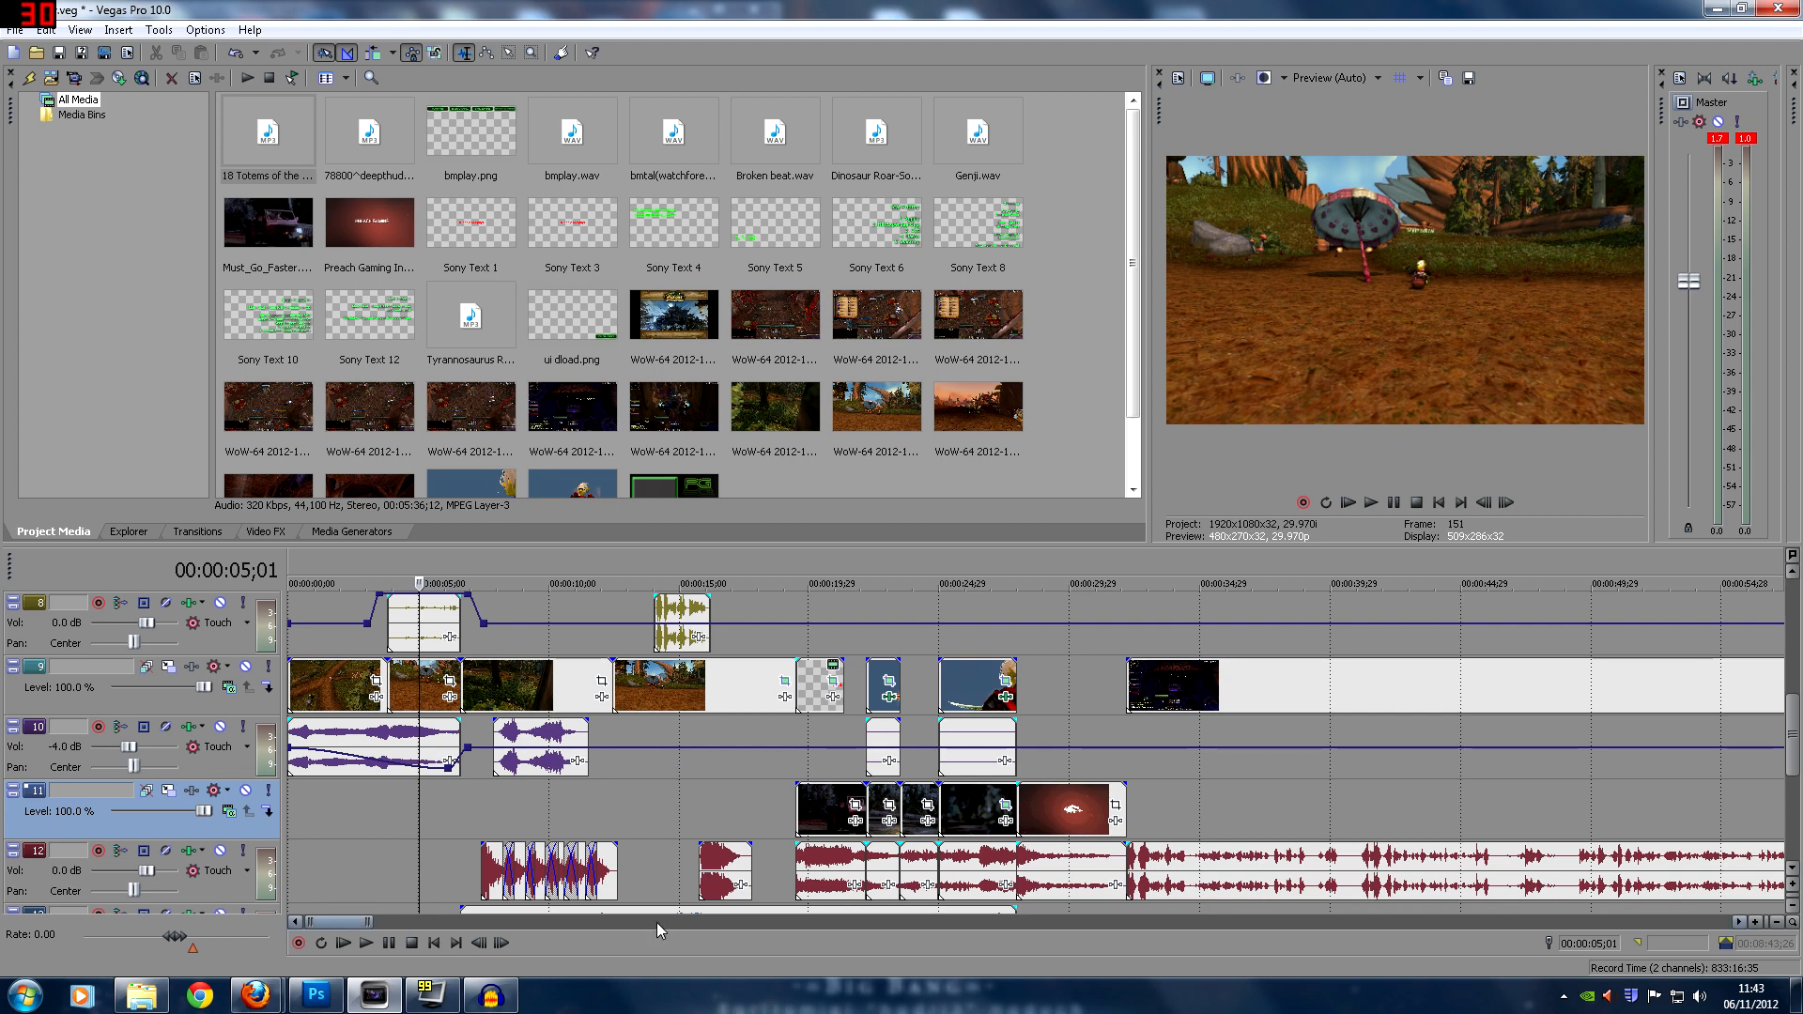
left_click(1127, 729)
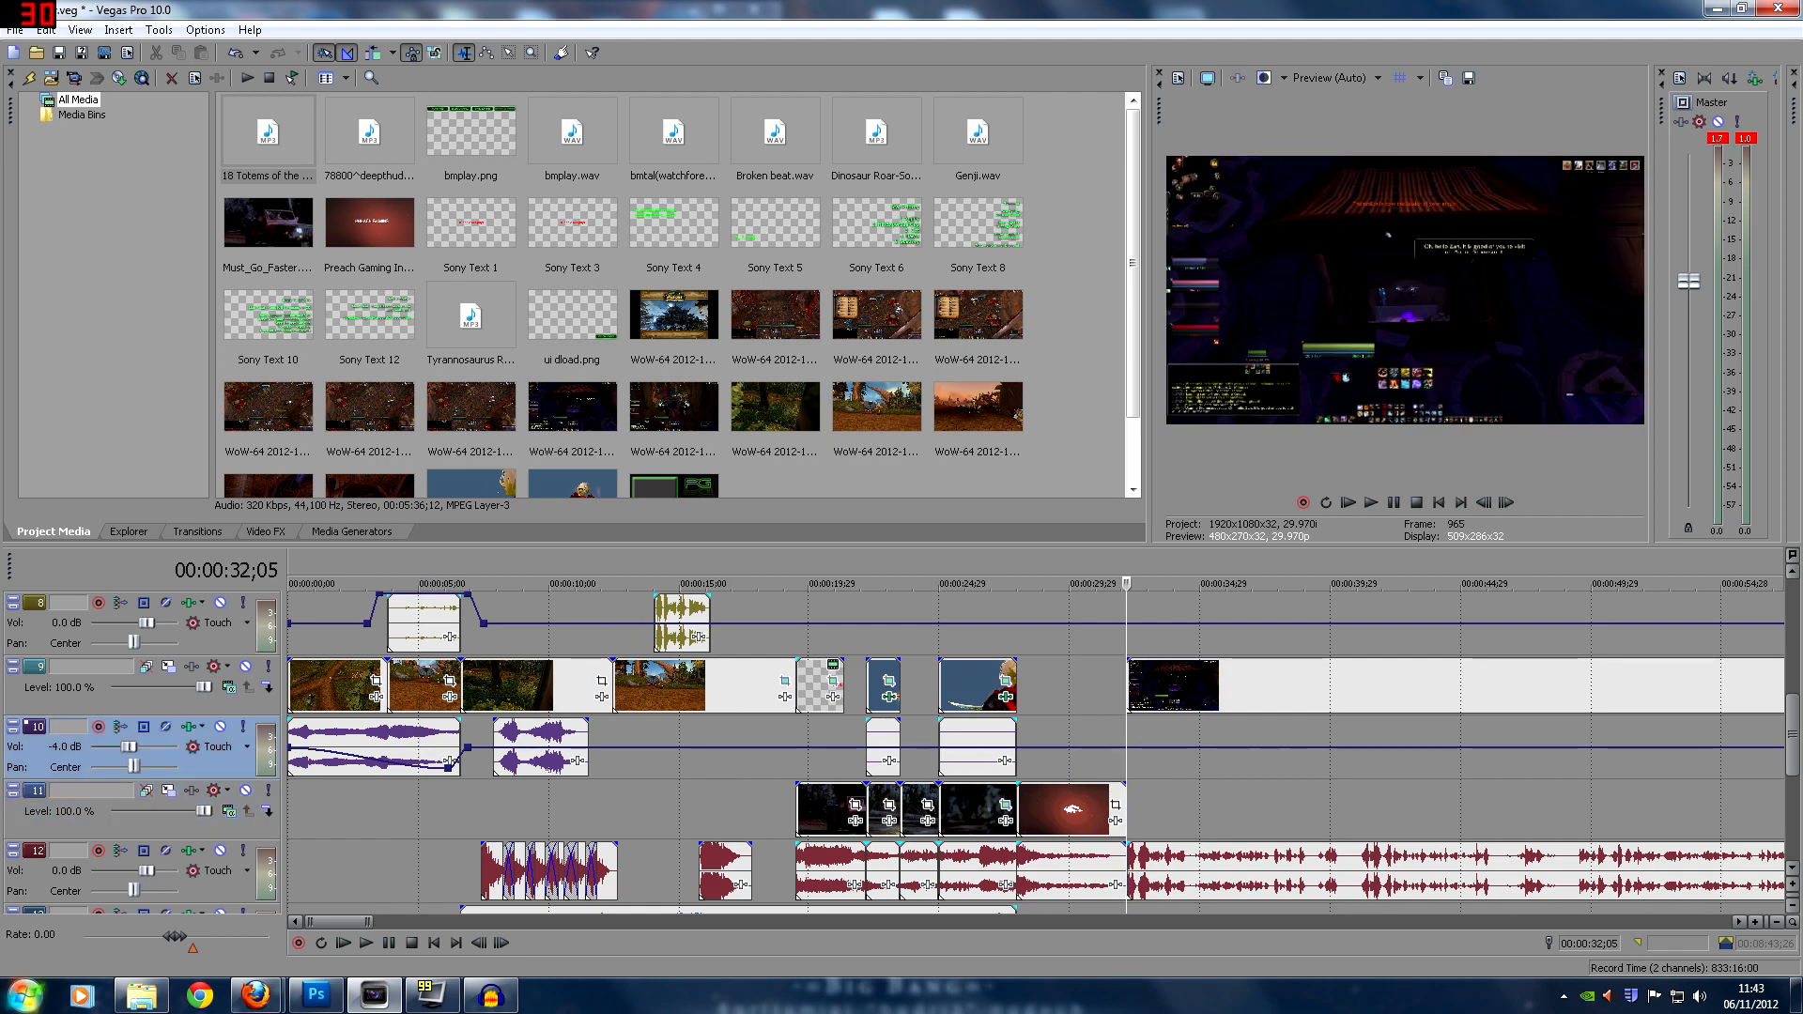
Open the recent project holyplay.veg, ignoring all missing files and leaving them offline
key("super")
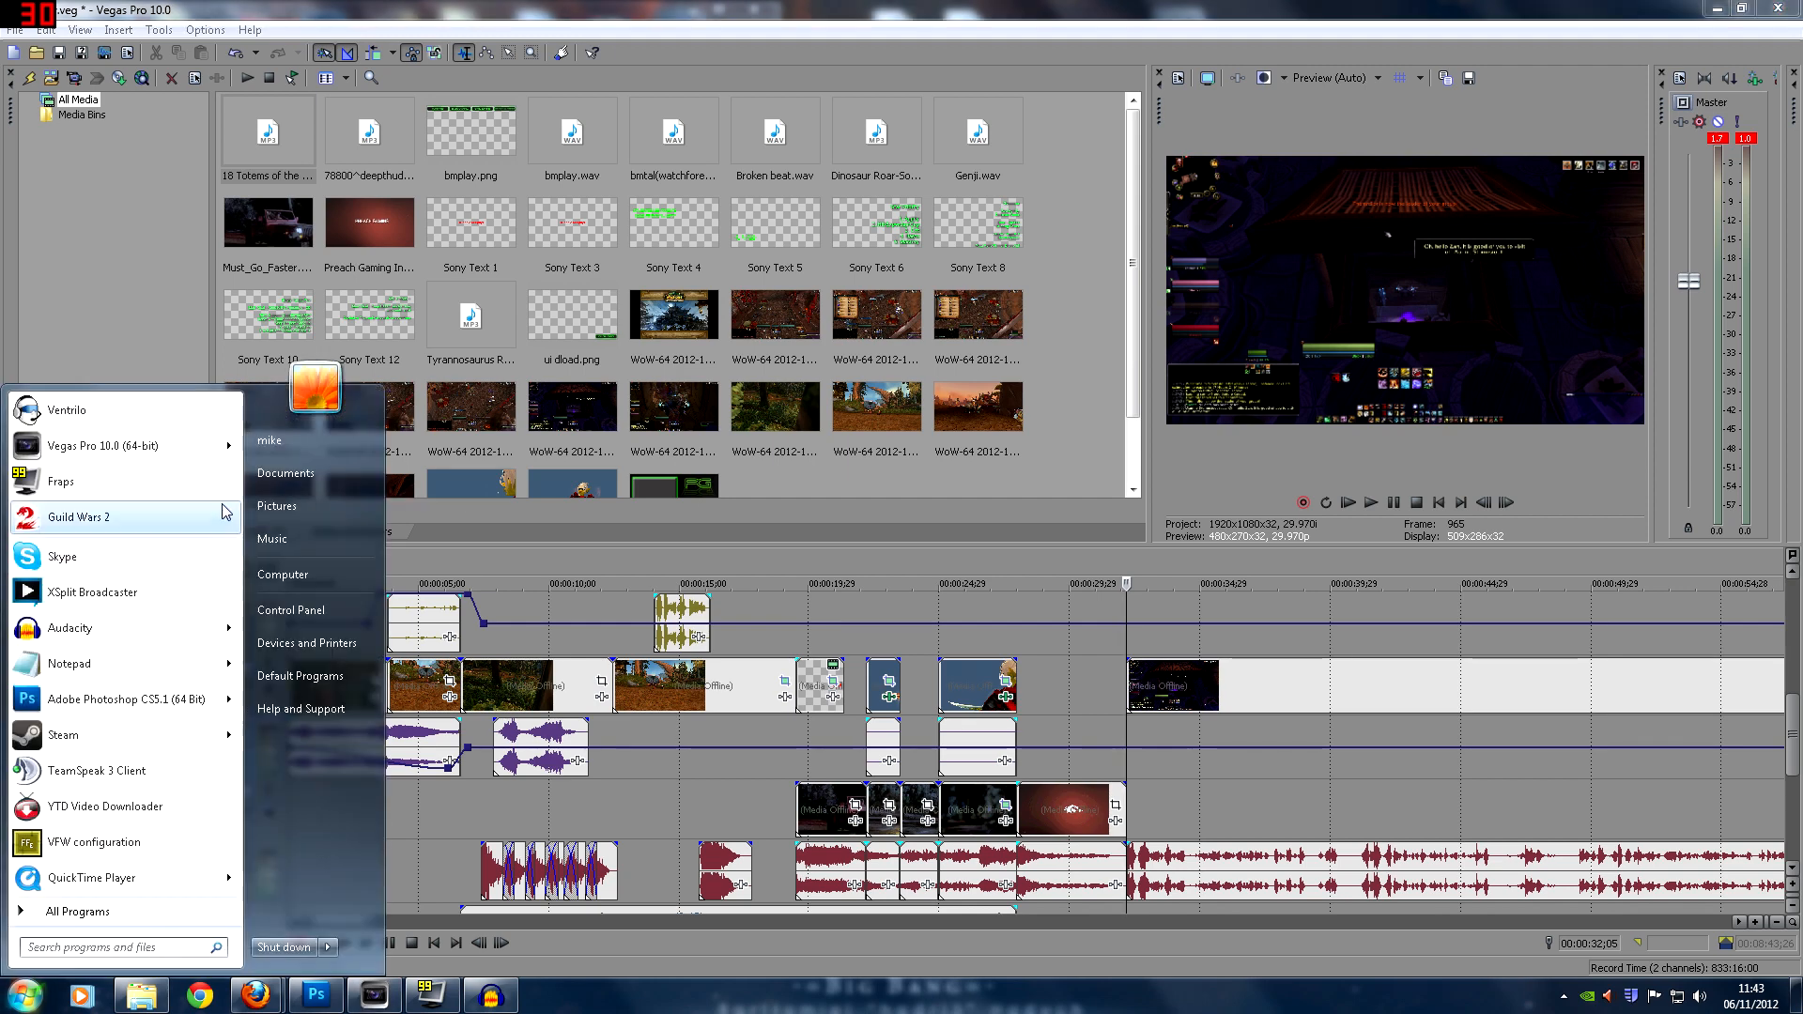
mouse_move(238, 446)
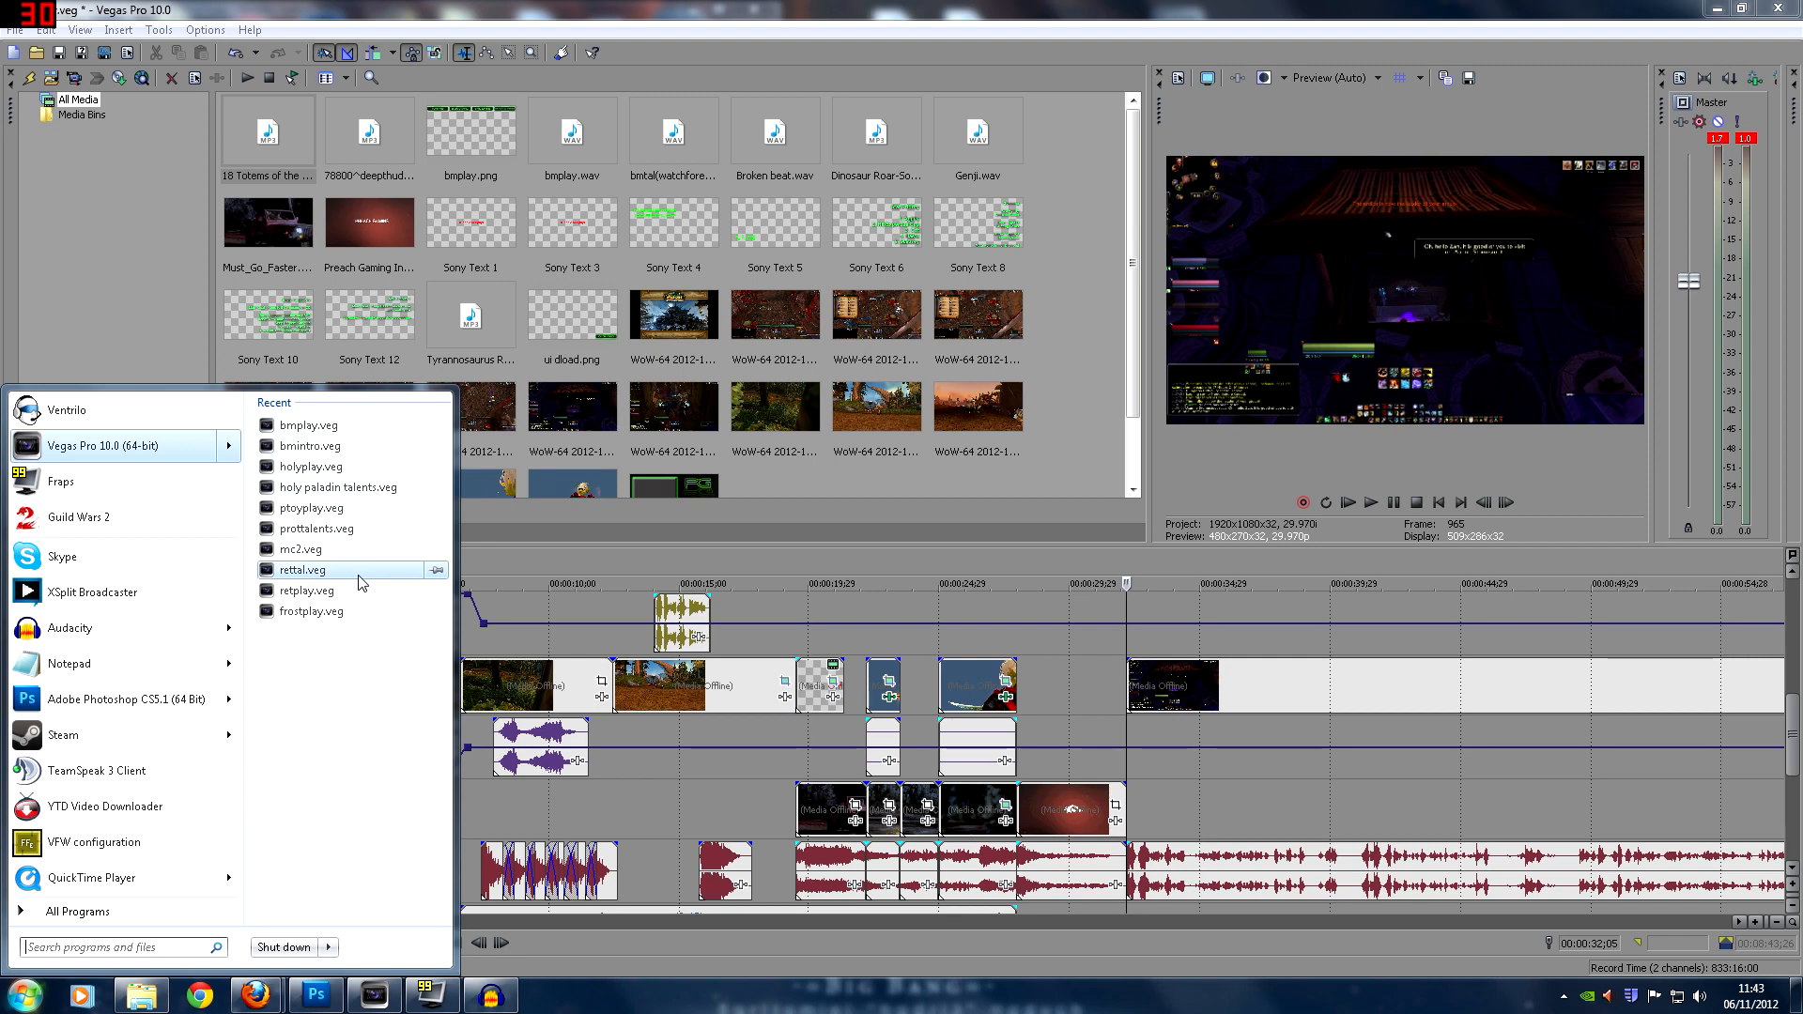
left_click(372, 467)
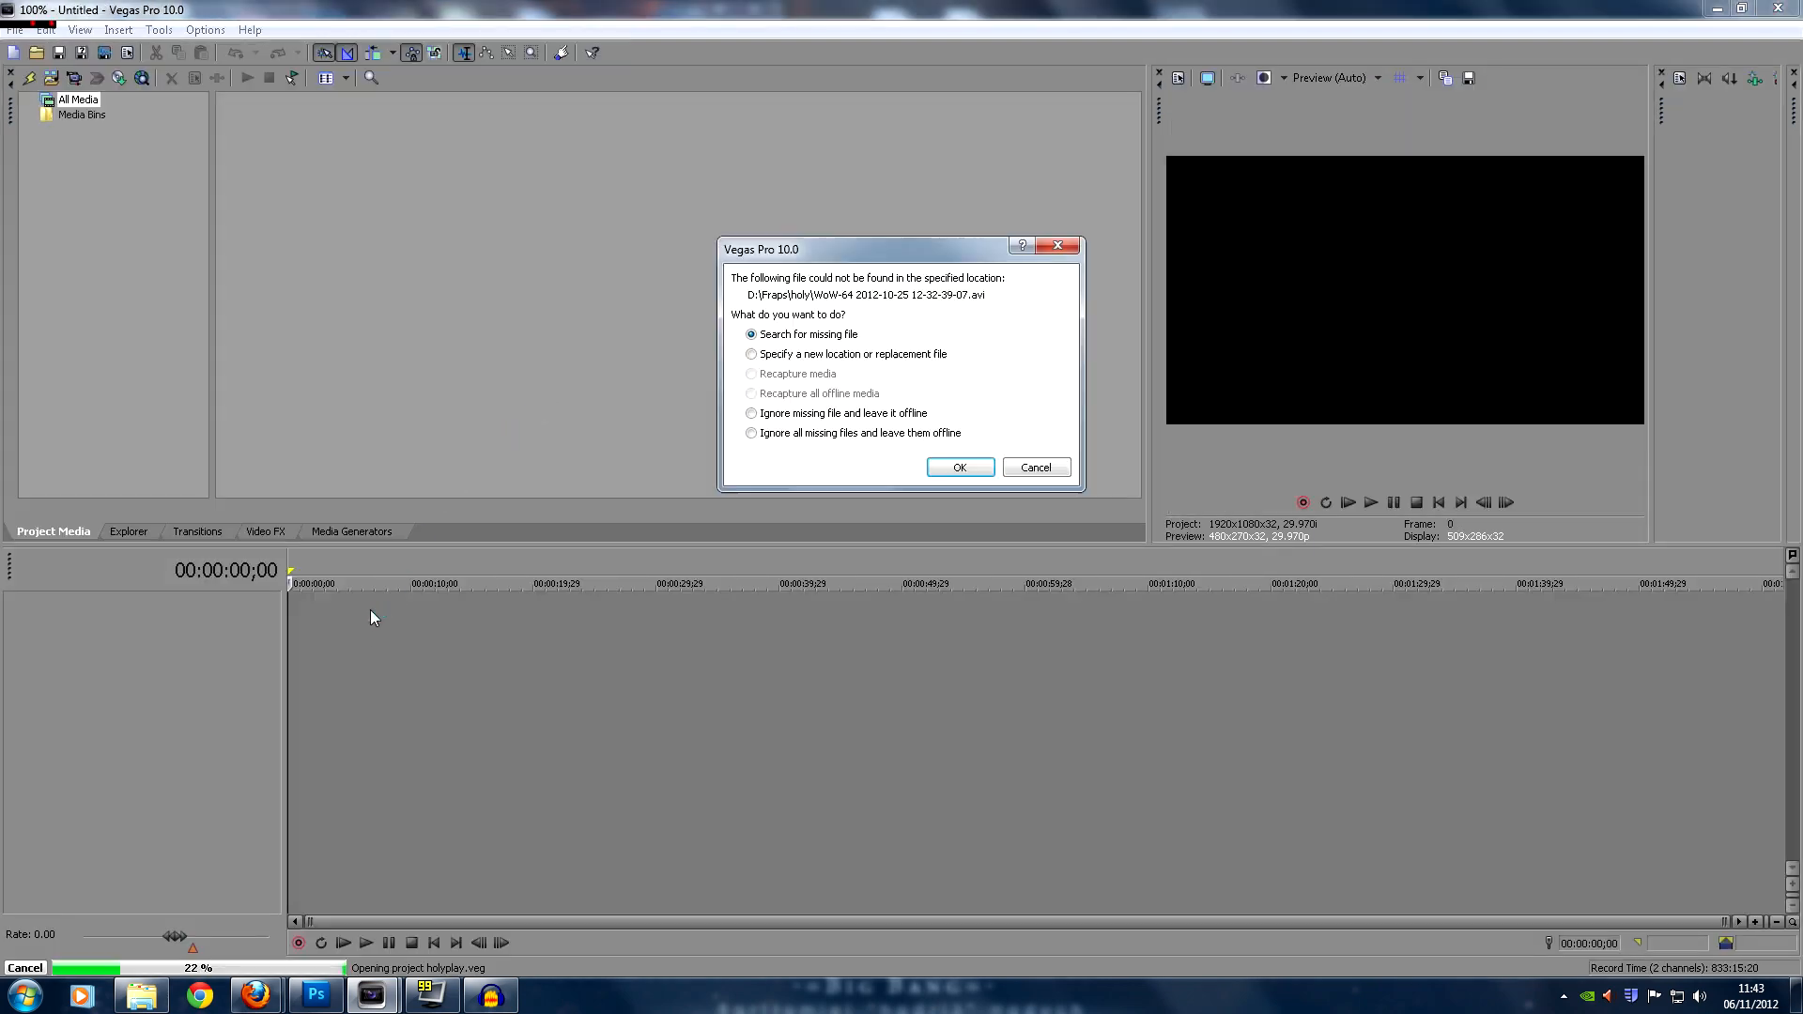
left_click(771, 434)
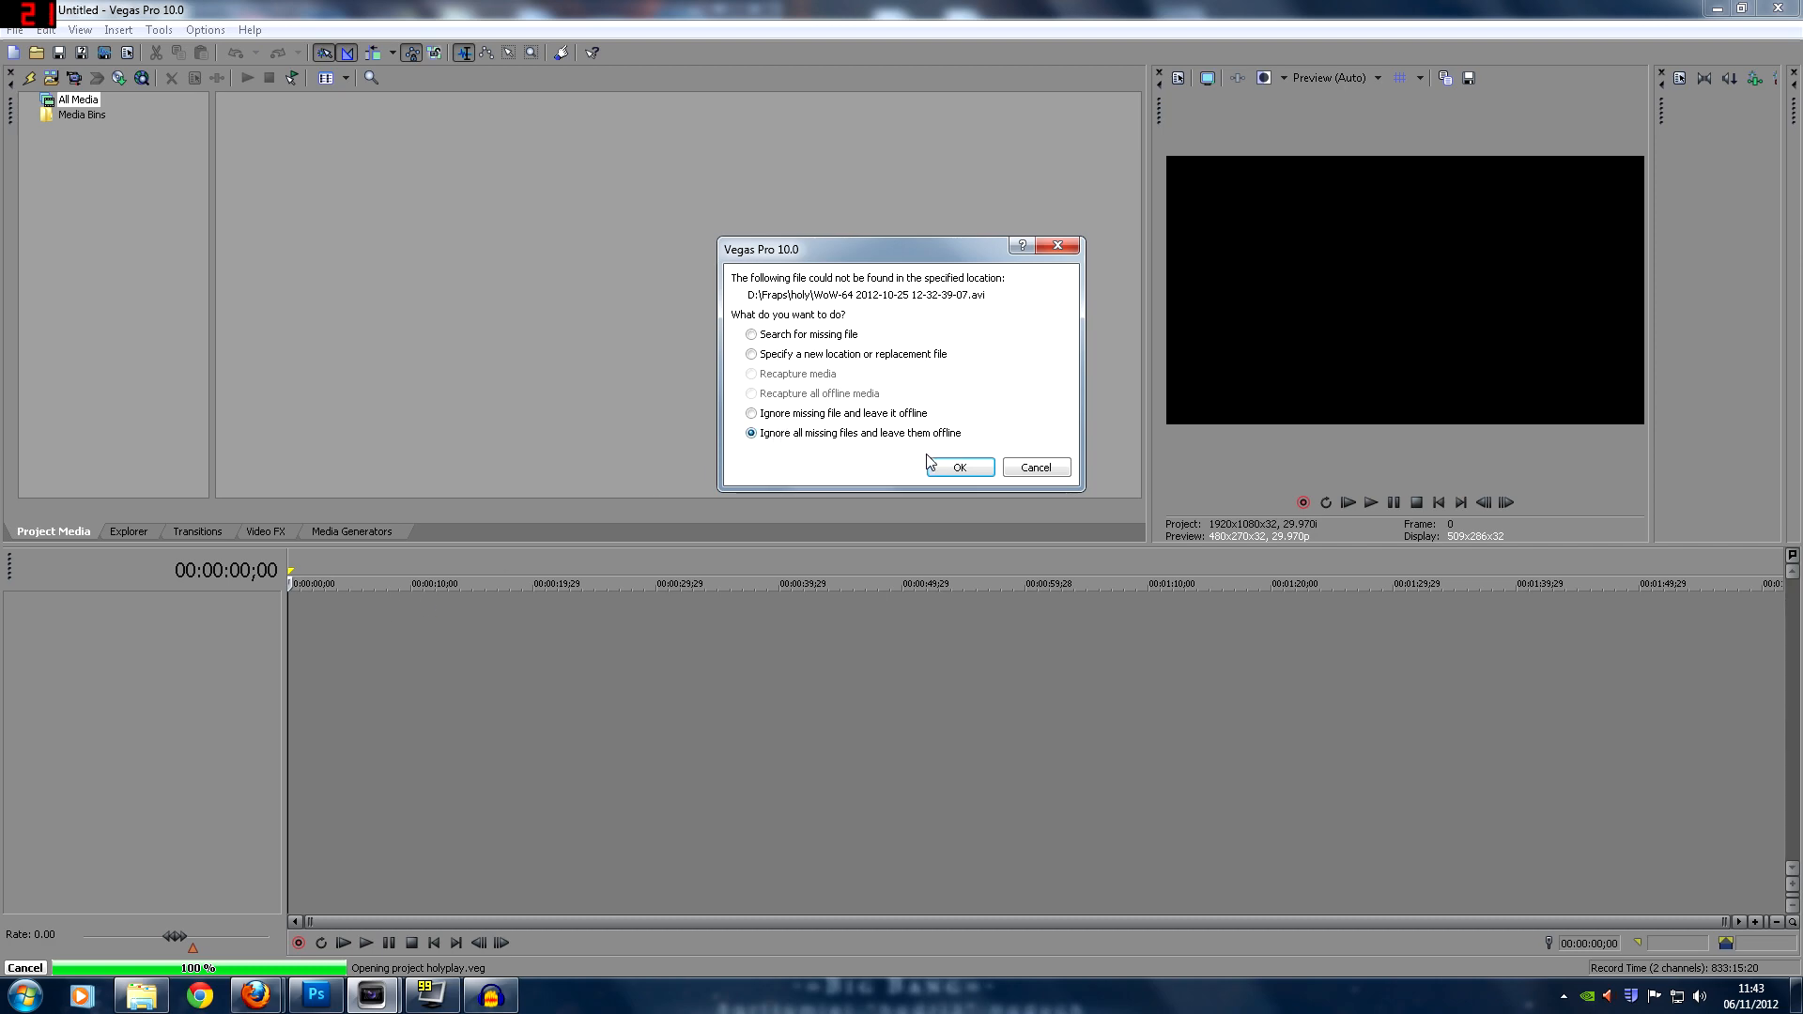
left_click(939, 465)
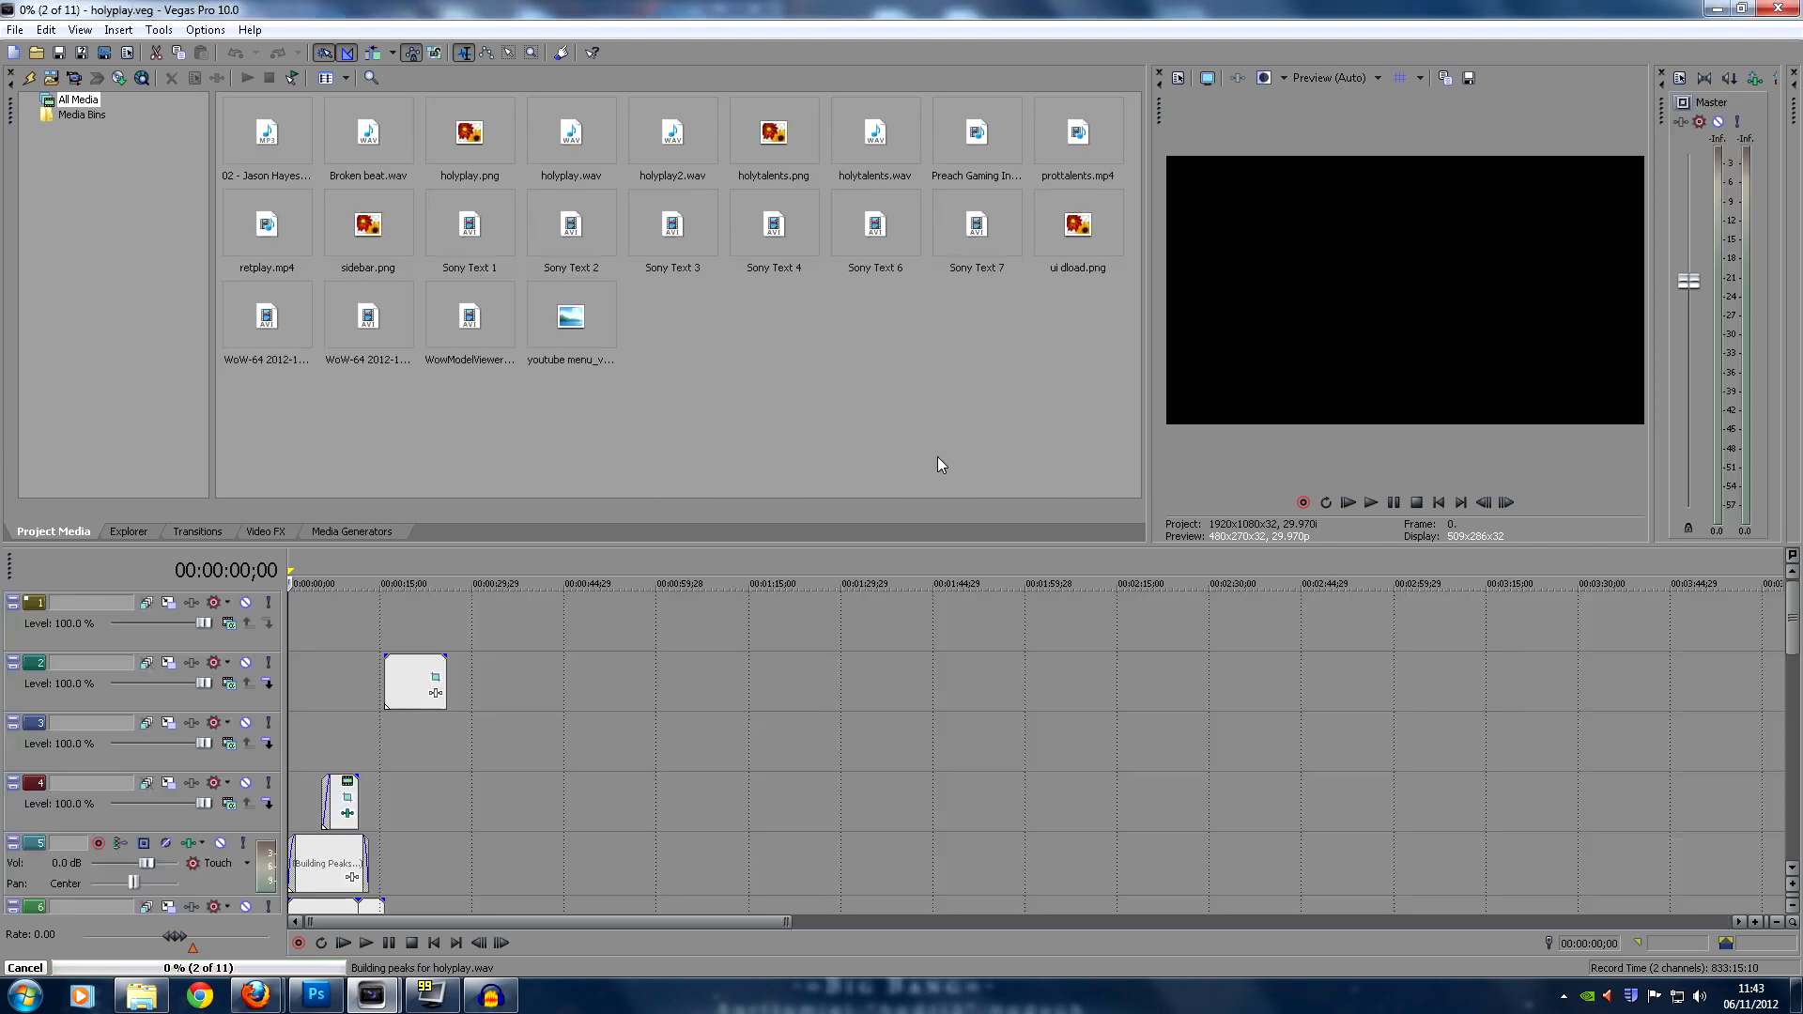
Show the intro's tracks in the timeline and place the cursor at 1;14 in the paladin model clip on track 6
left_click(306, 729)
scroll(380, 728, "up", 4)
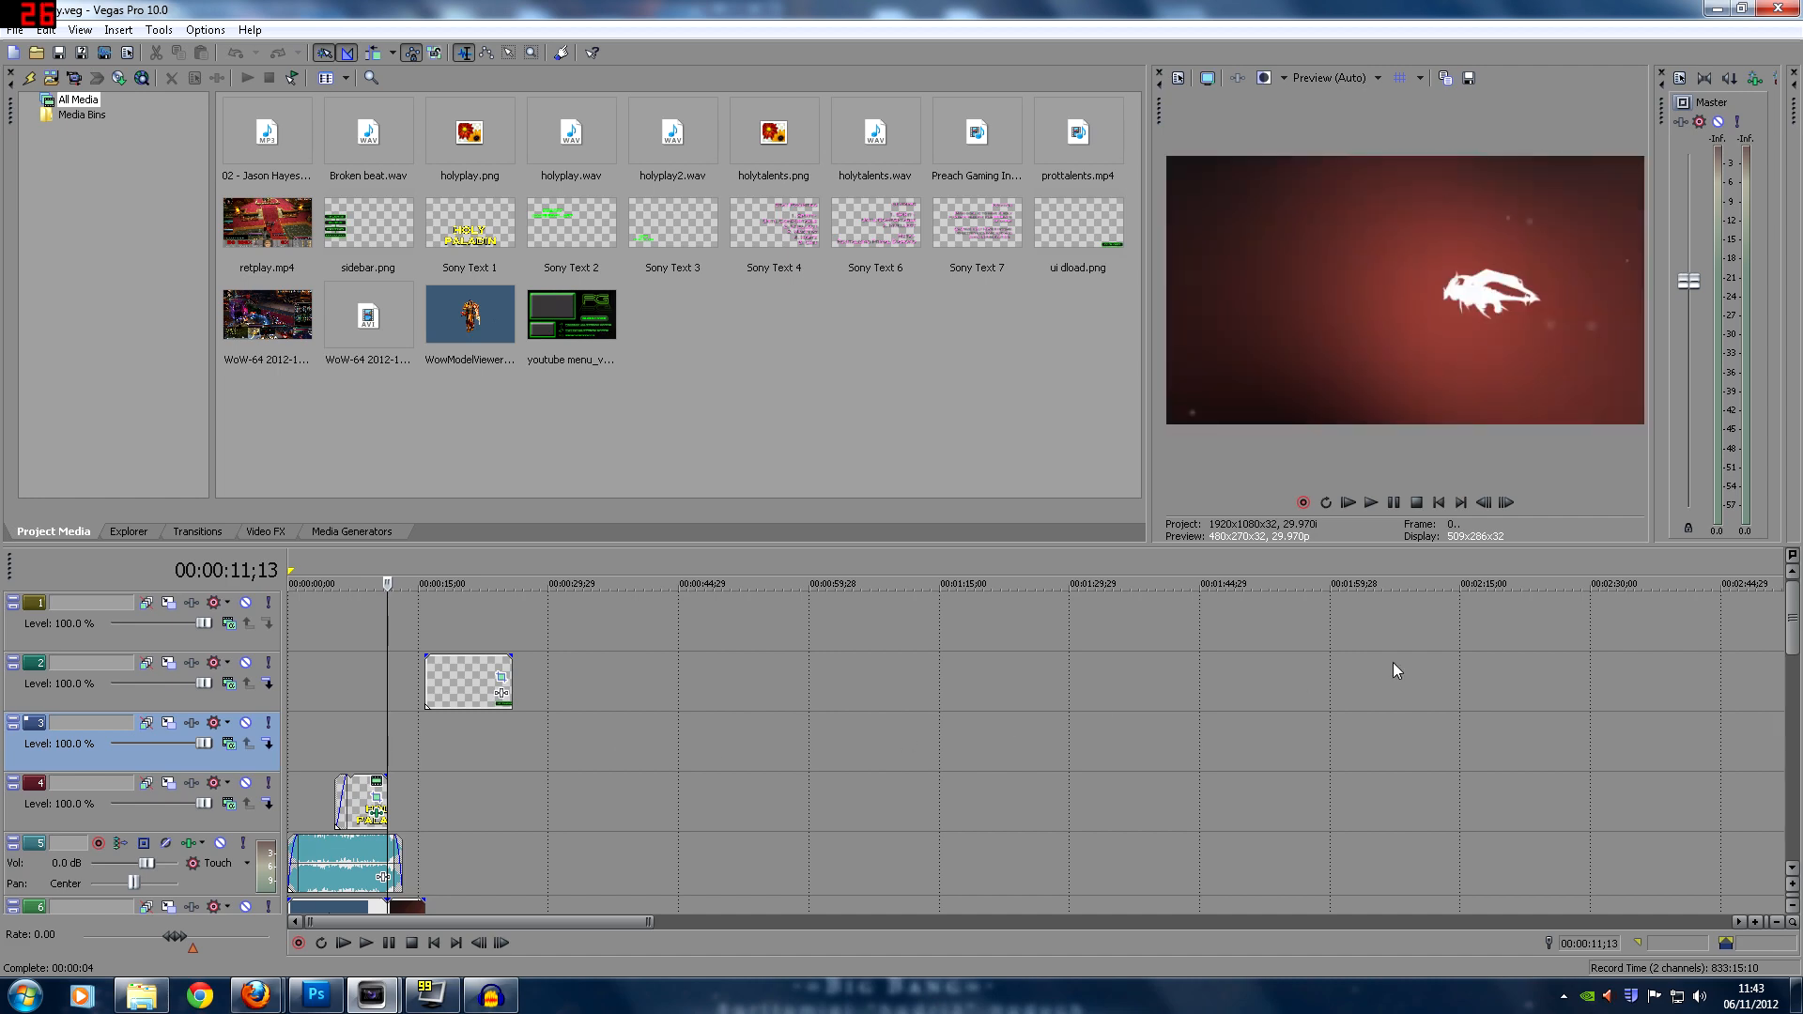
scroll(1394, 663, "up", 4)
mouse_move(1795, 627)
left_mouse_down()
mouse_move(1799, 686)
mouse_move(1797, 658)
left_mouse_up()
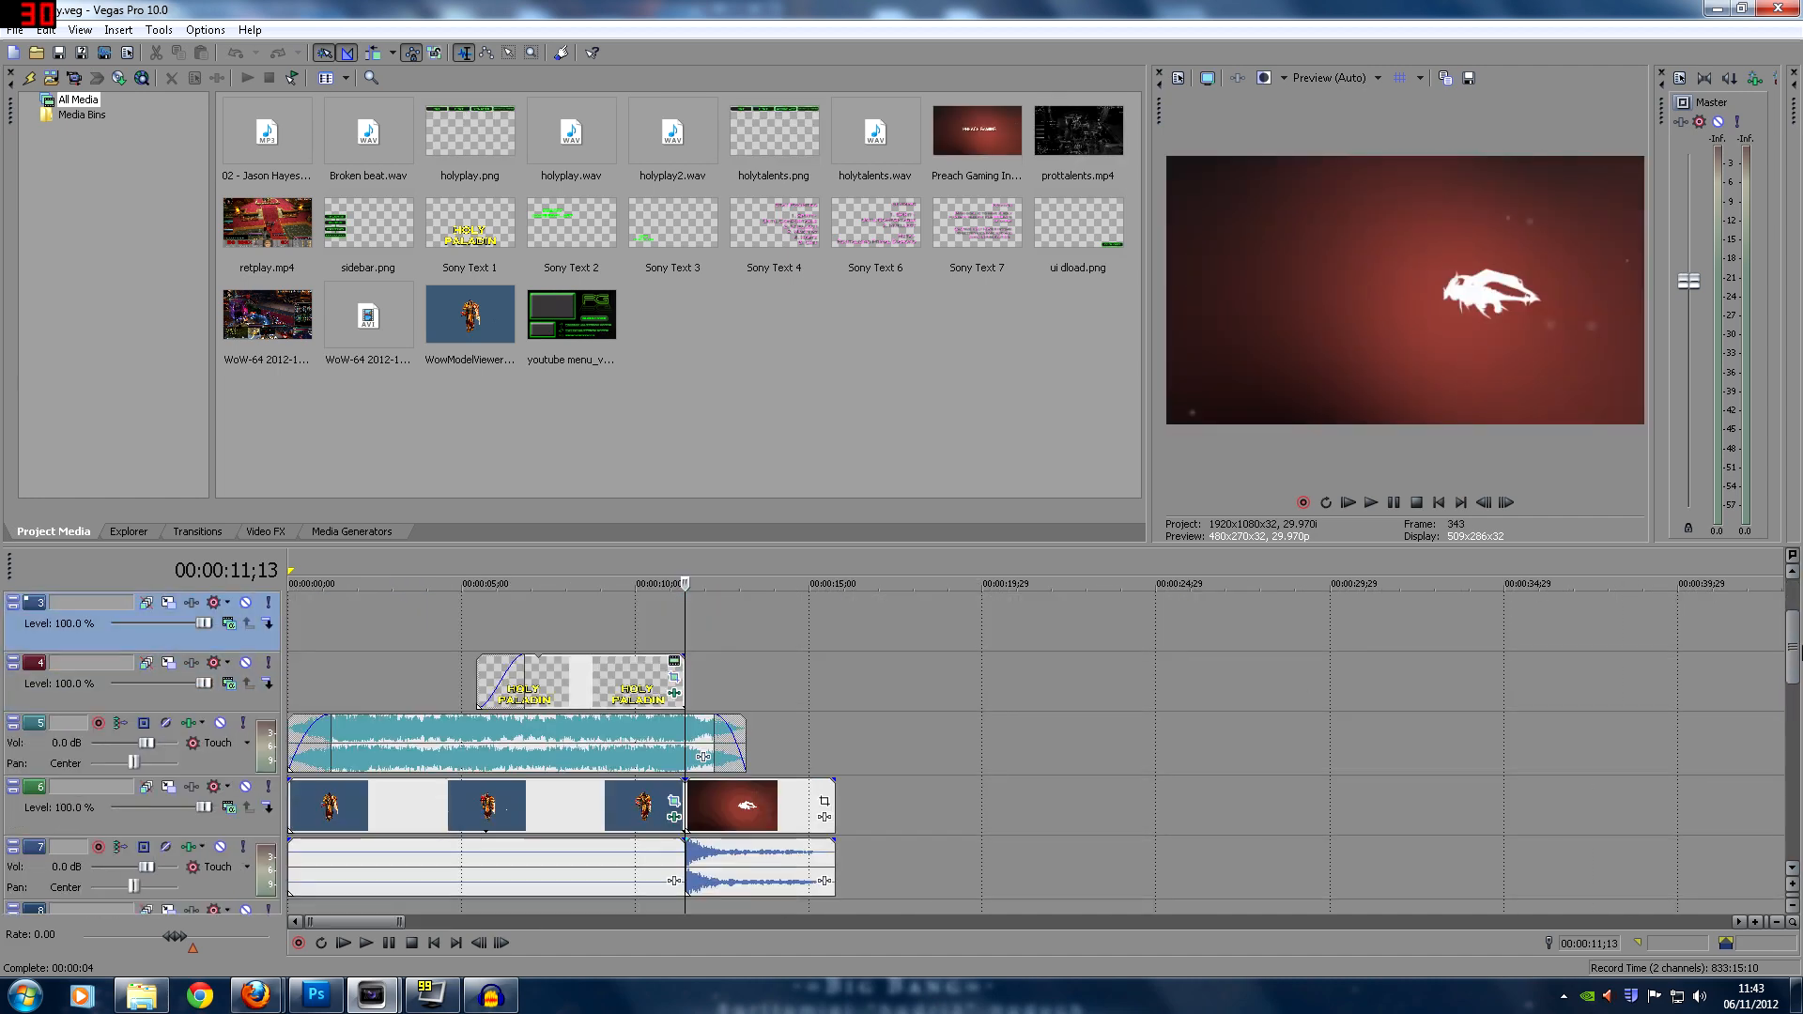
left_click(549, 793)
left_click(338, 804)
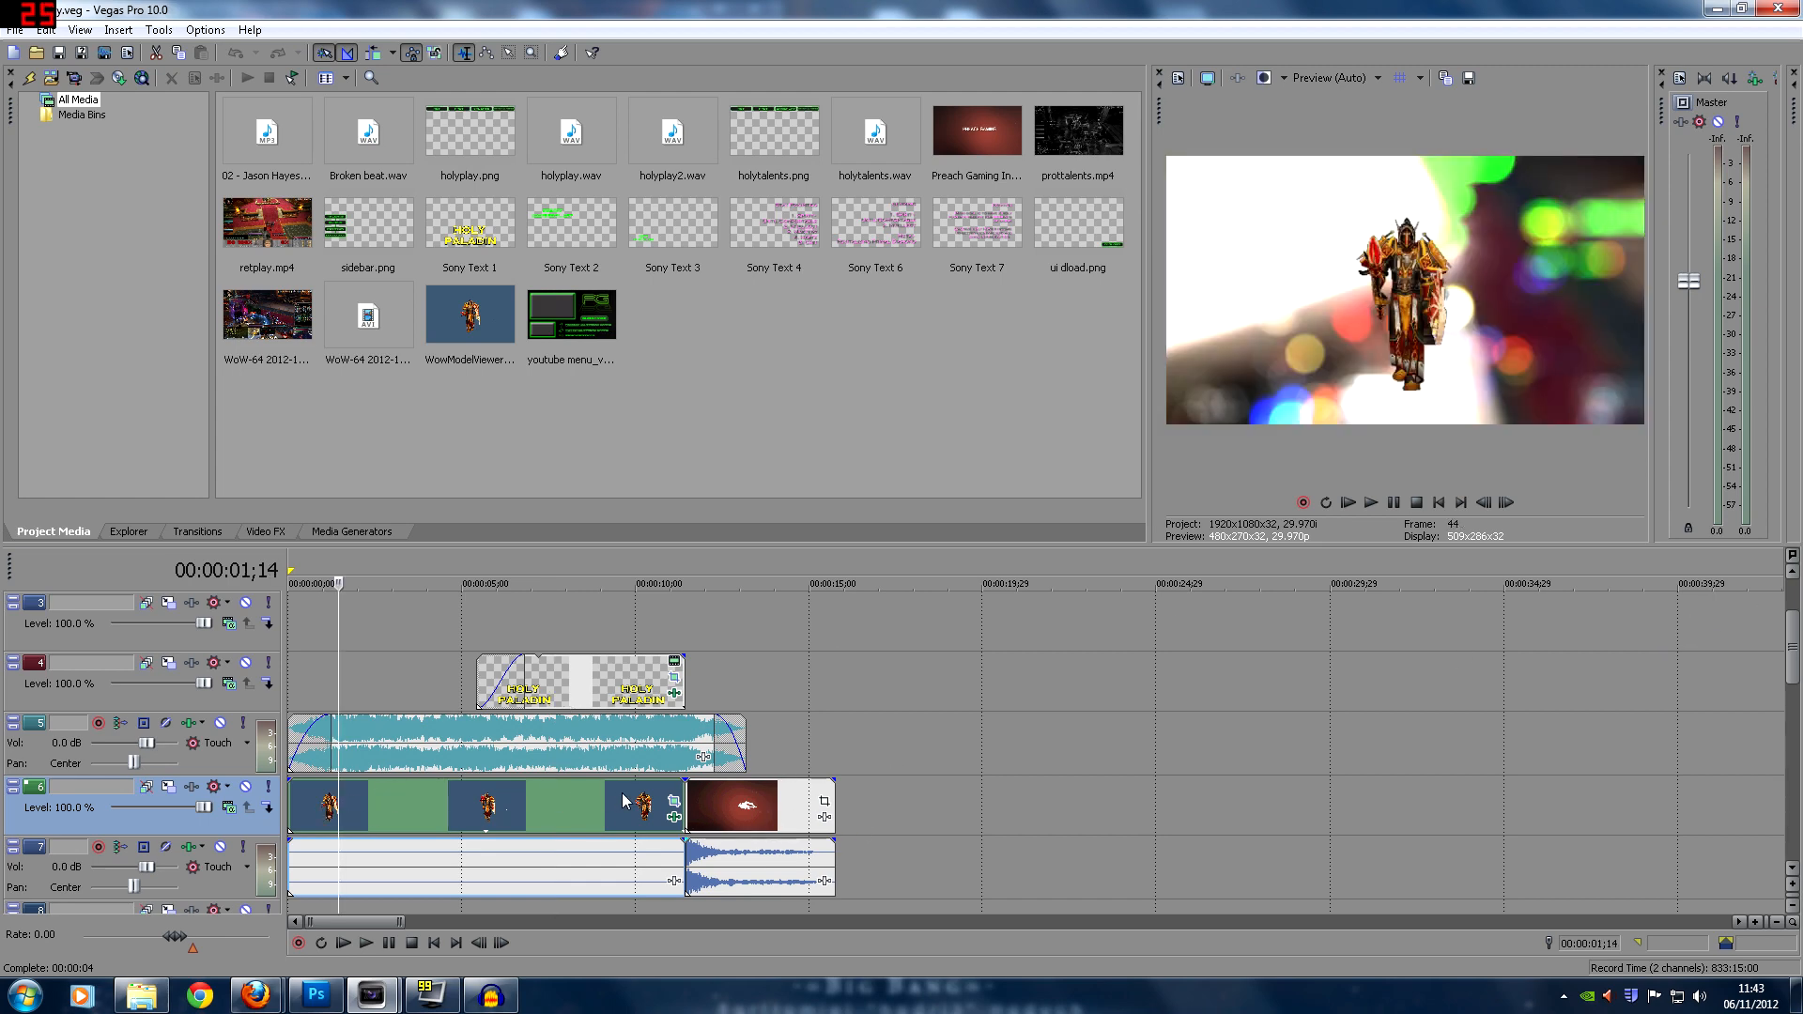
Step through the paladin model clip on track 6, comparing the model and background at several points, including 1;11, 5;18 and 4;05
scroll(1464, 679, "up", 3)
mouse_move(1794, 648)
left_mouse_down()
mouse_move(1793, 616)
mouse_move(1795, 814)
mouse_move(1798, 642)
mouse_move(1799, 669)
left_mouse_up()
left_click(344, 753)
left_click(302, 753)
left_click(383, 746)
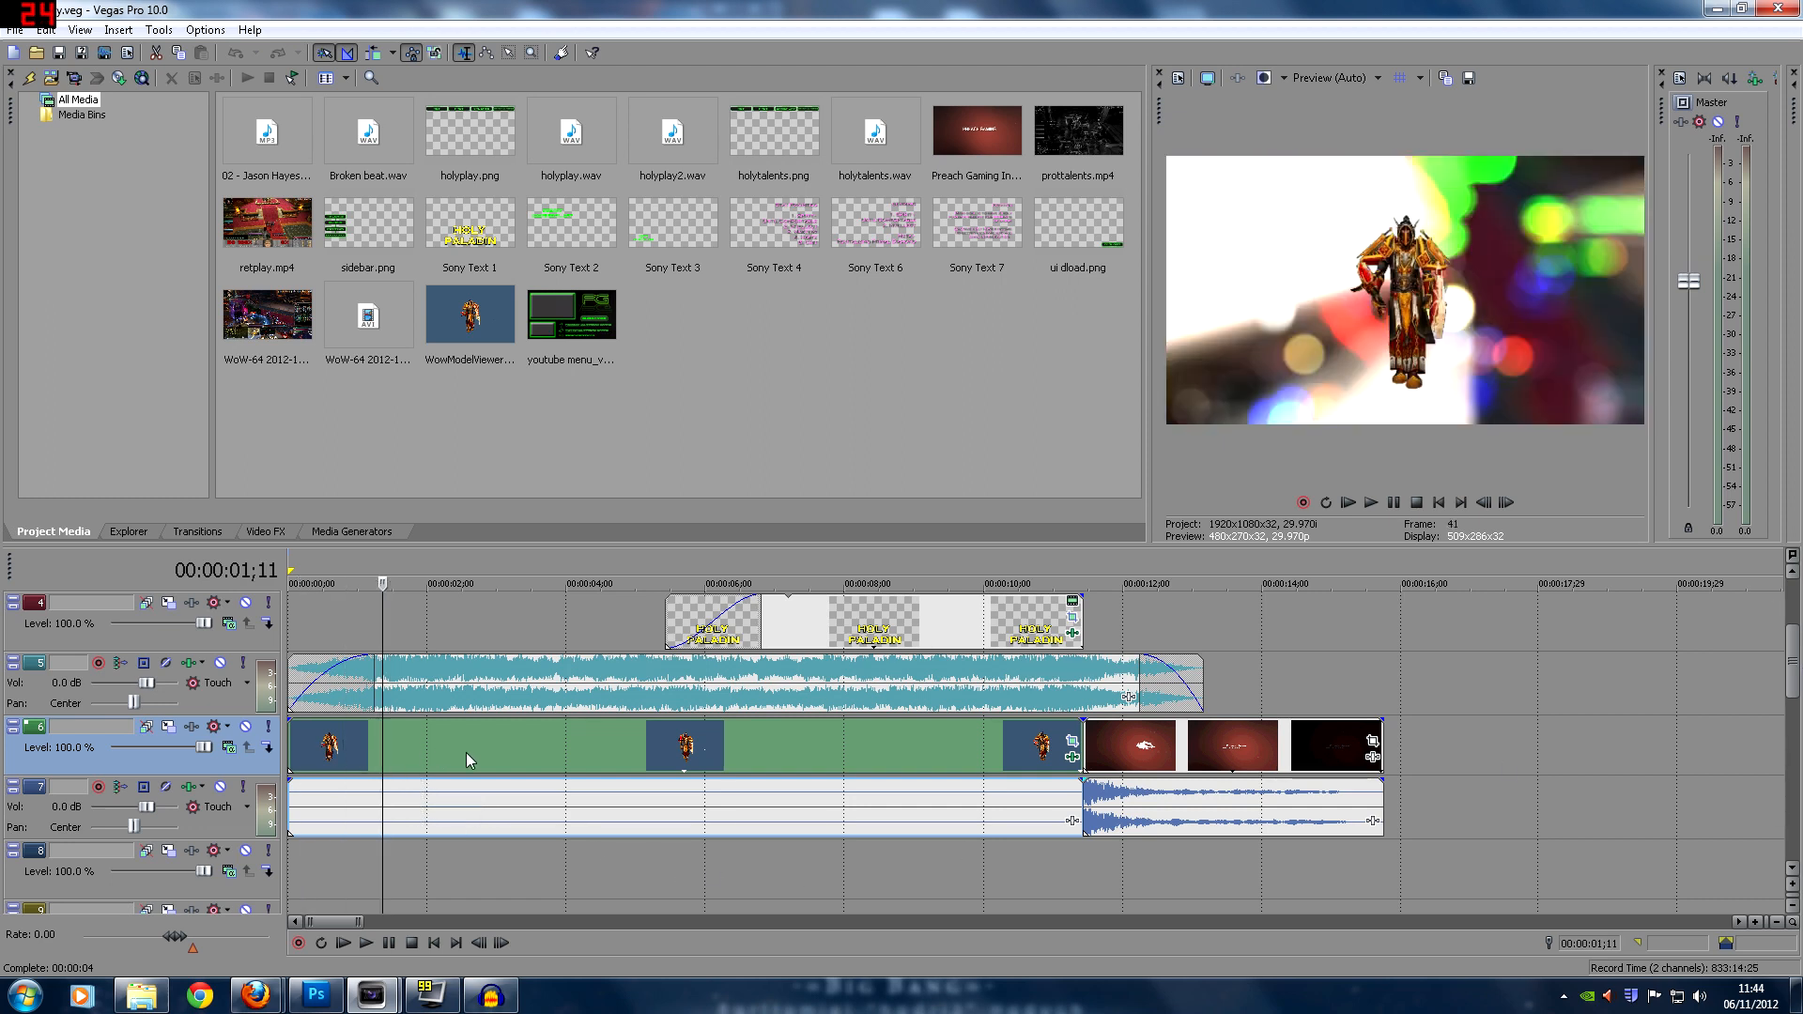
left_click(466, 752)
left_click(525, 757)
left_click(716, 748)
left_click(807, 757)
left_click(677, 758)
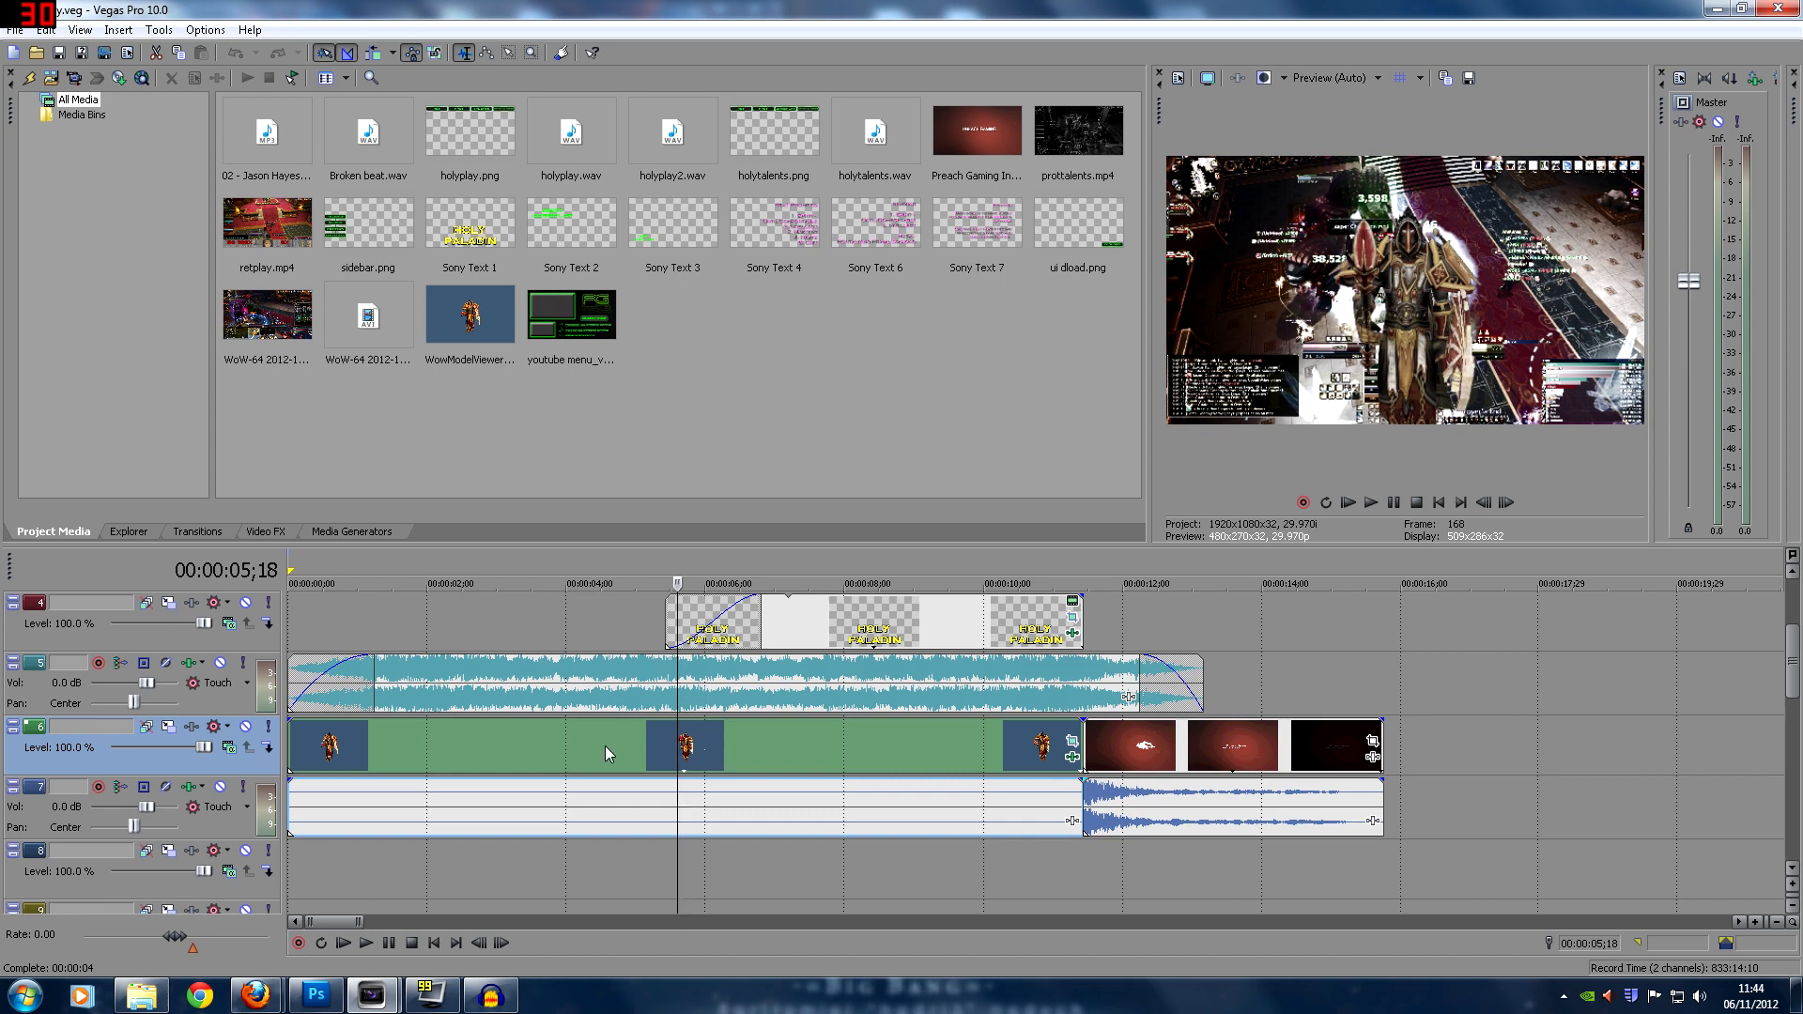
left_click(578, 761)
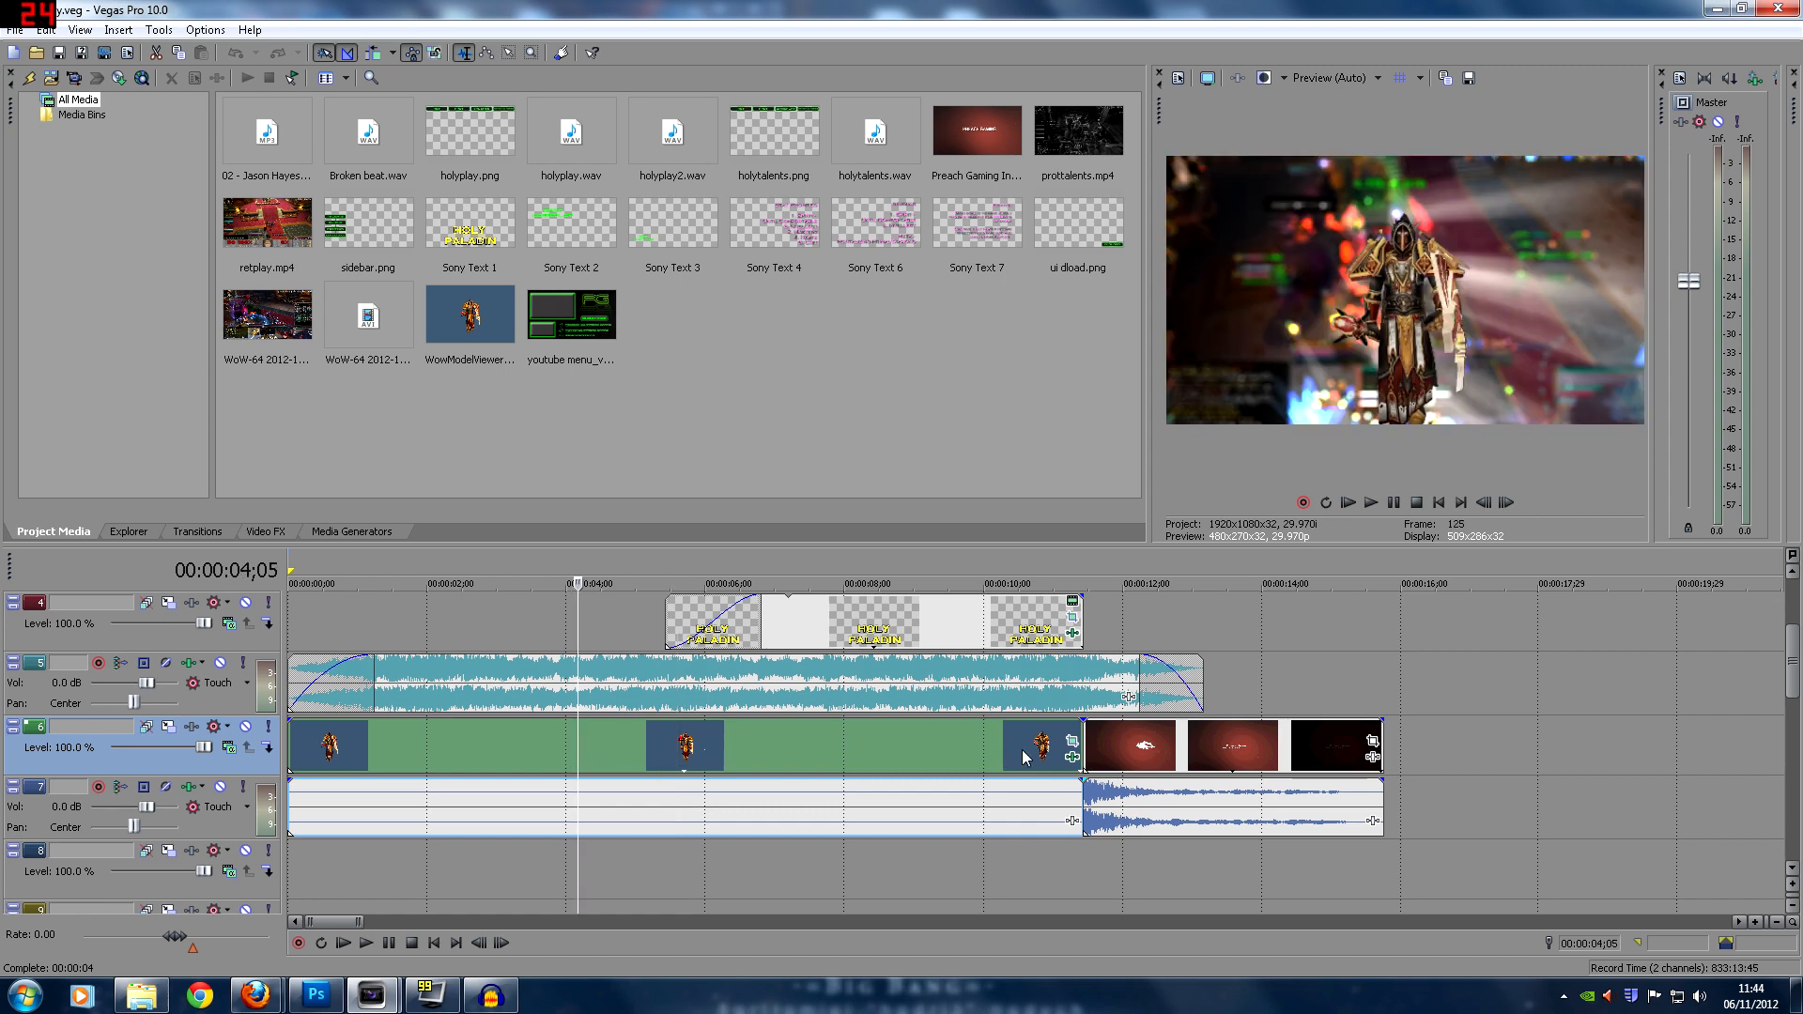
Open the paladin clip's event effects and compare the preview with the Chroma Keyer turned off and back on
left_click(1071, 757)
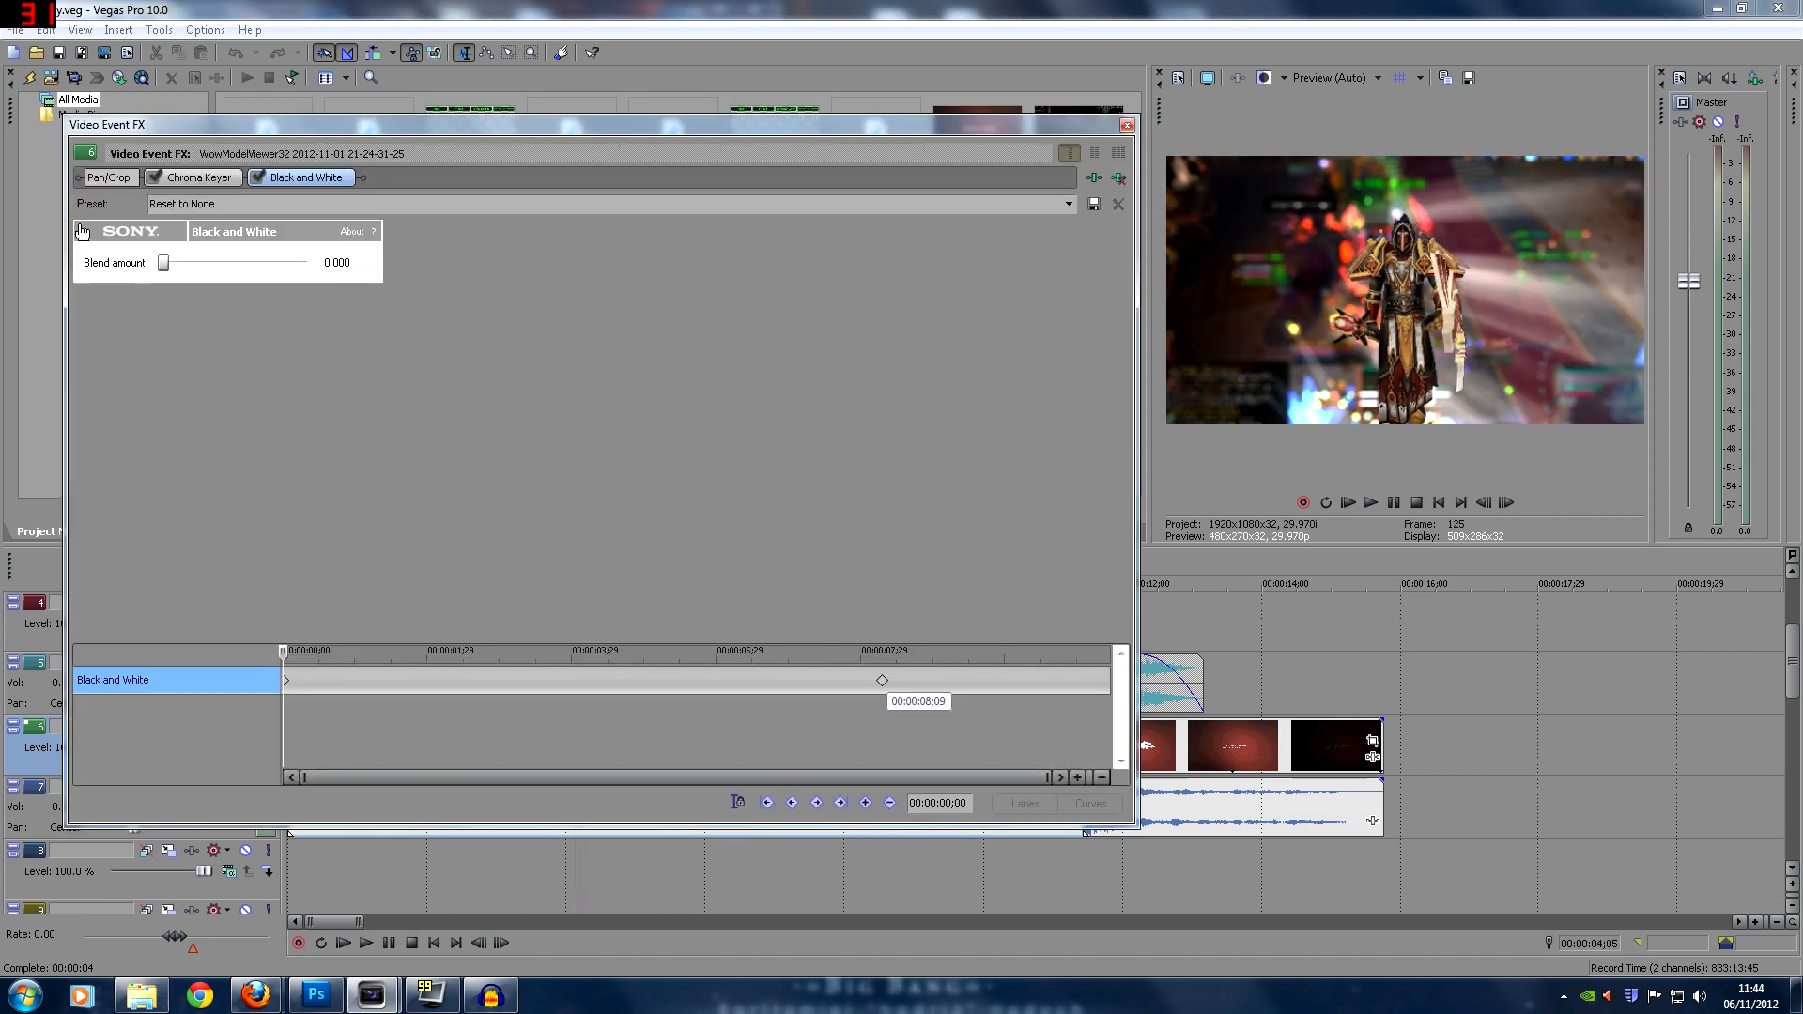
left_click(232, 181)
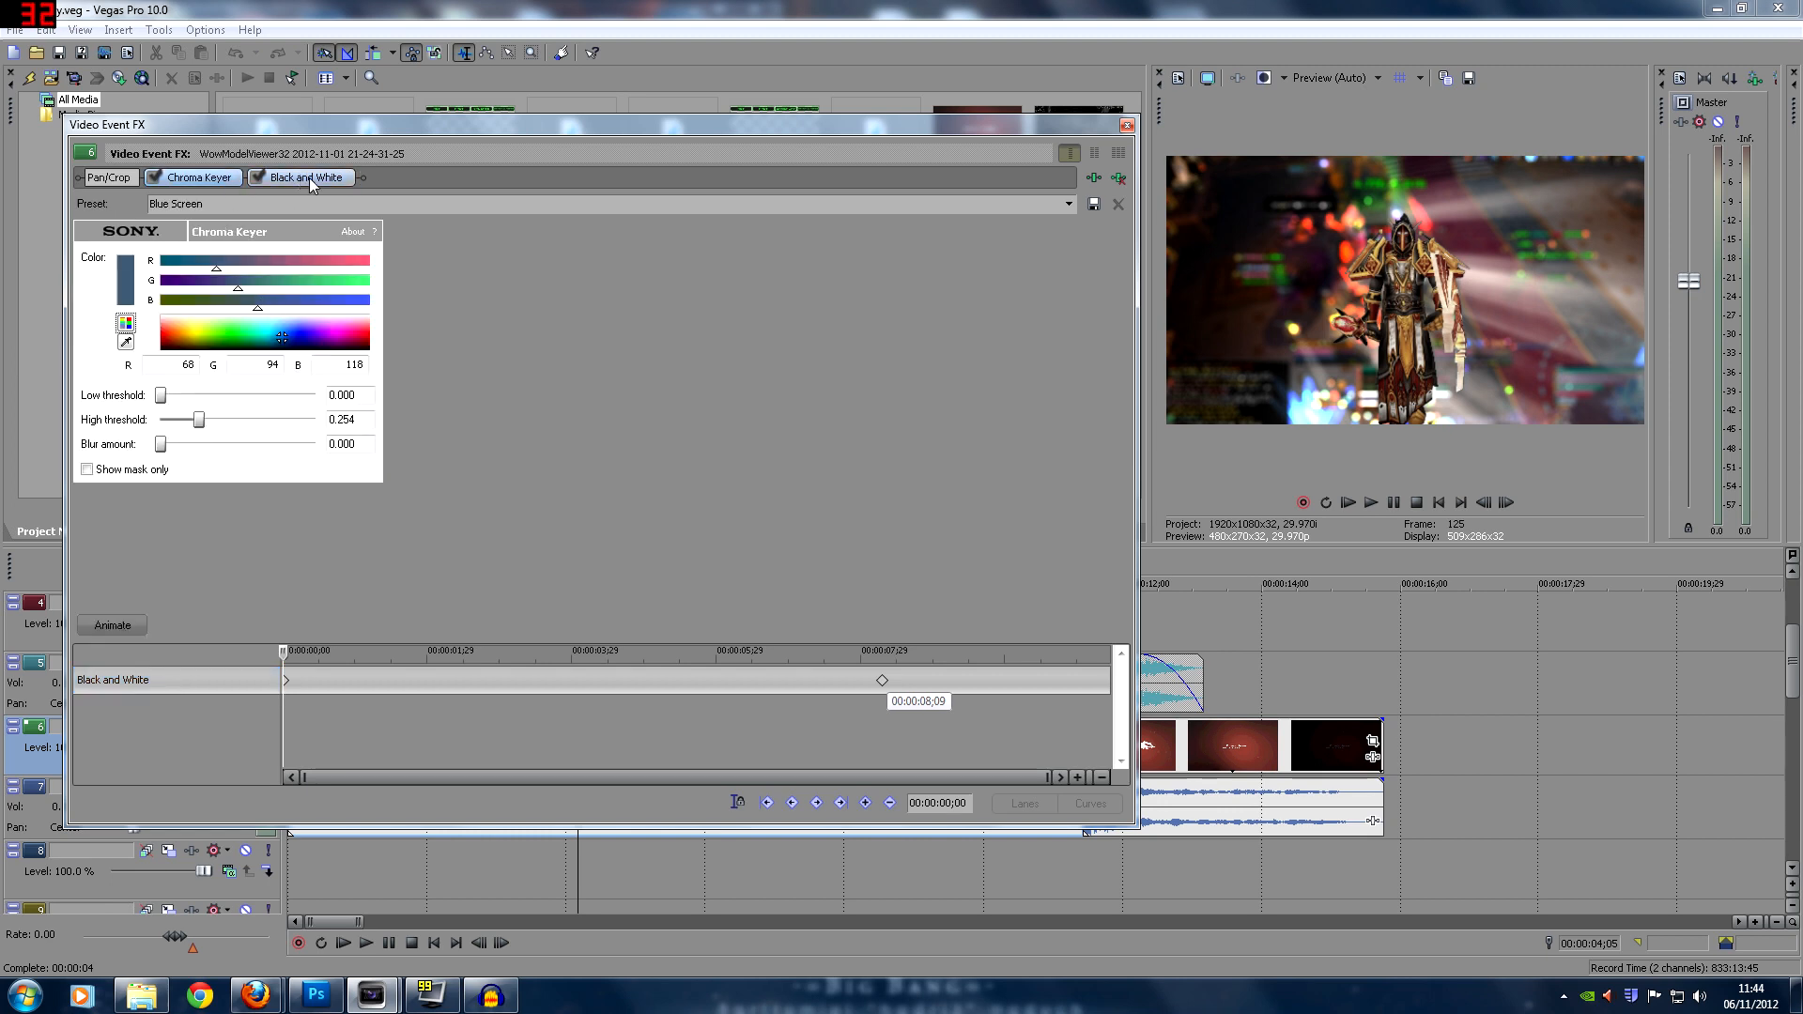
left_click(155, 179)
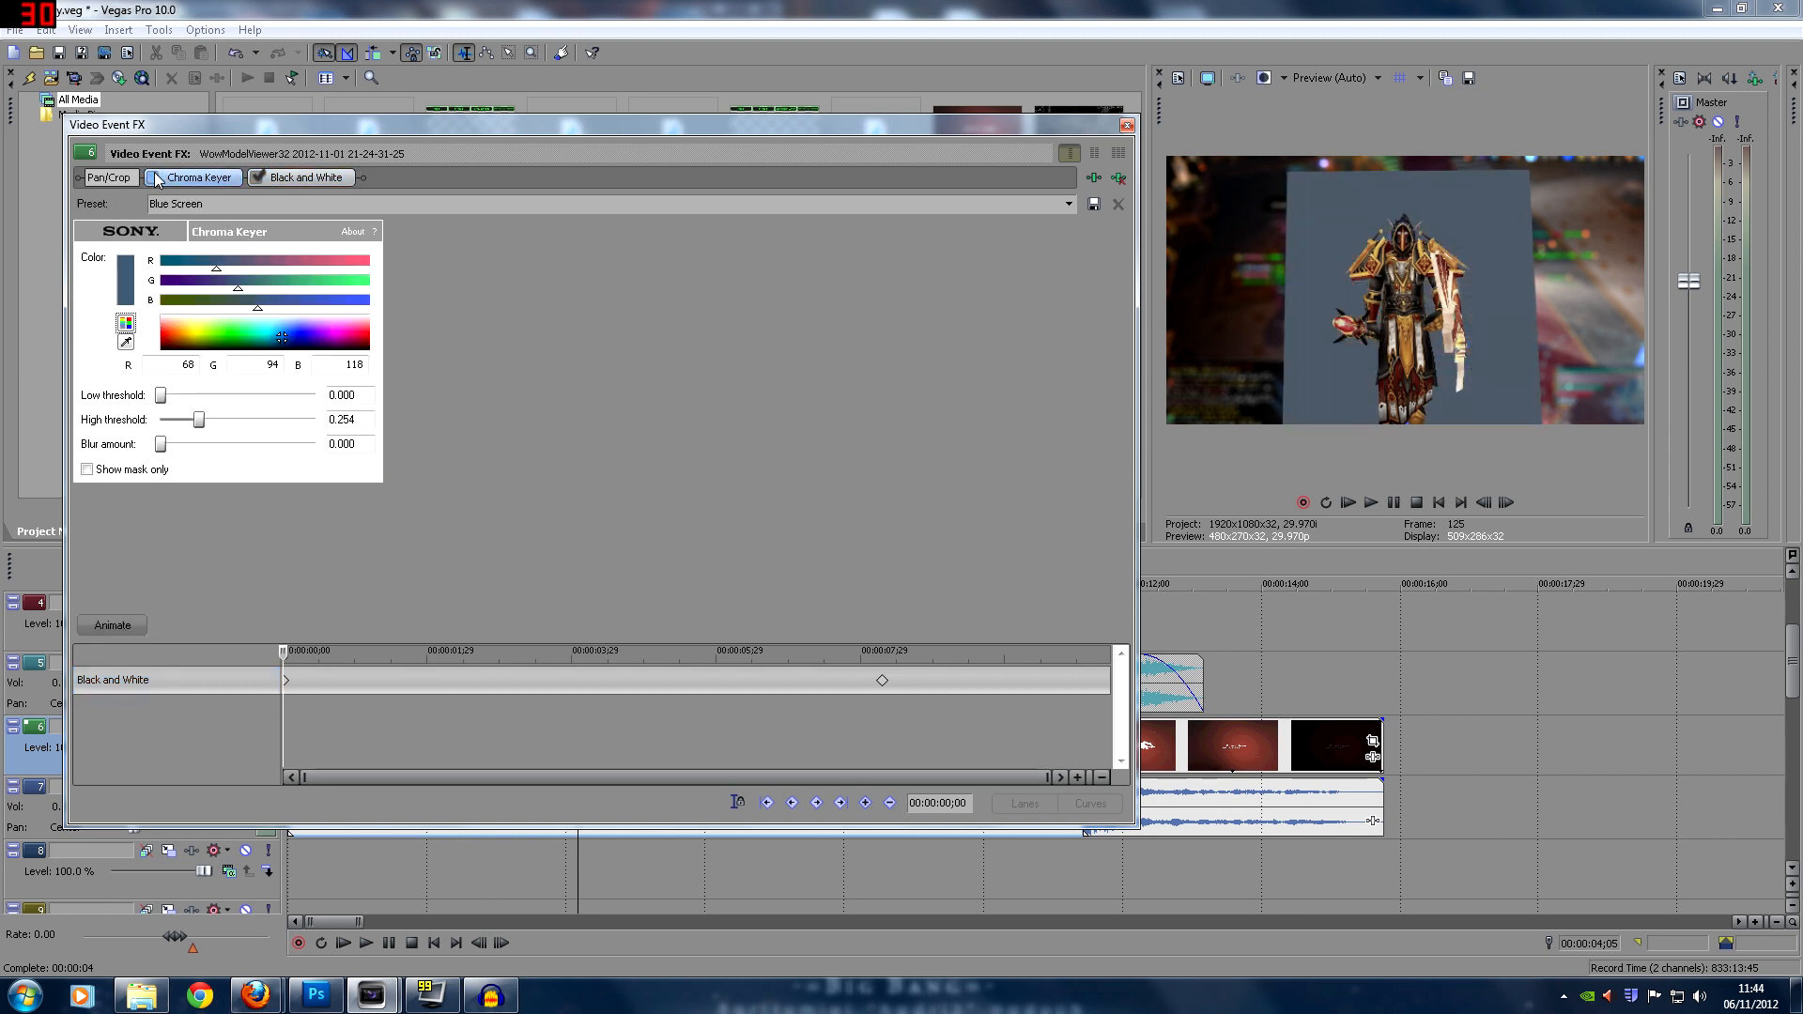
left_click(155, 179)
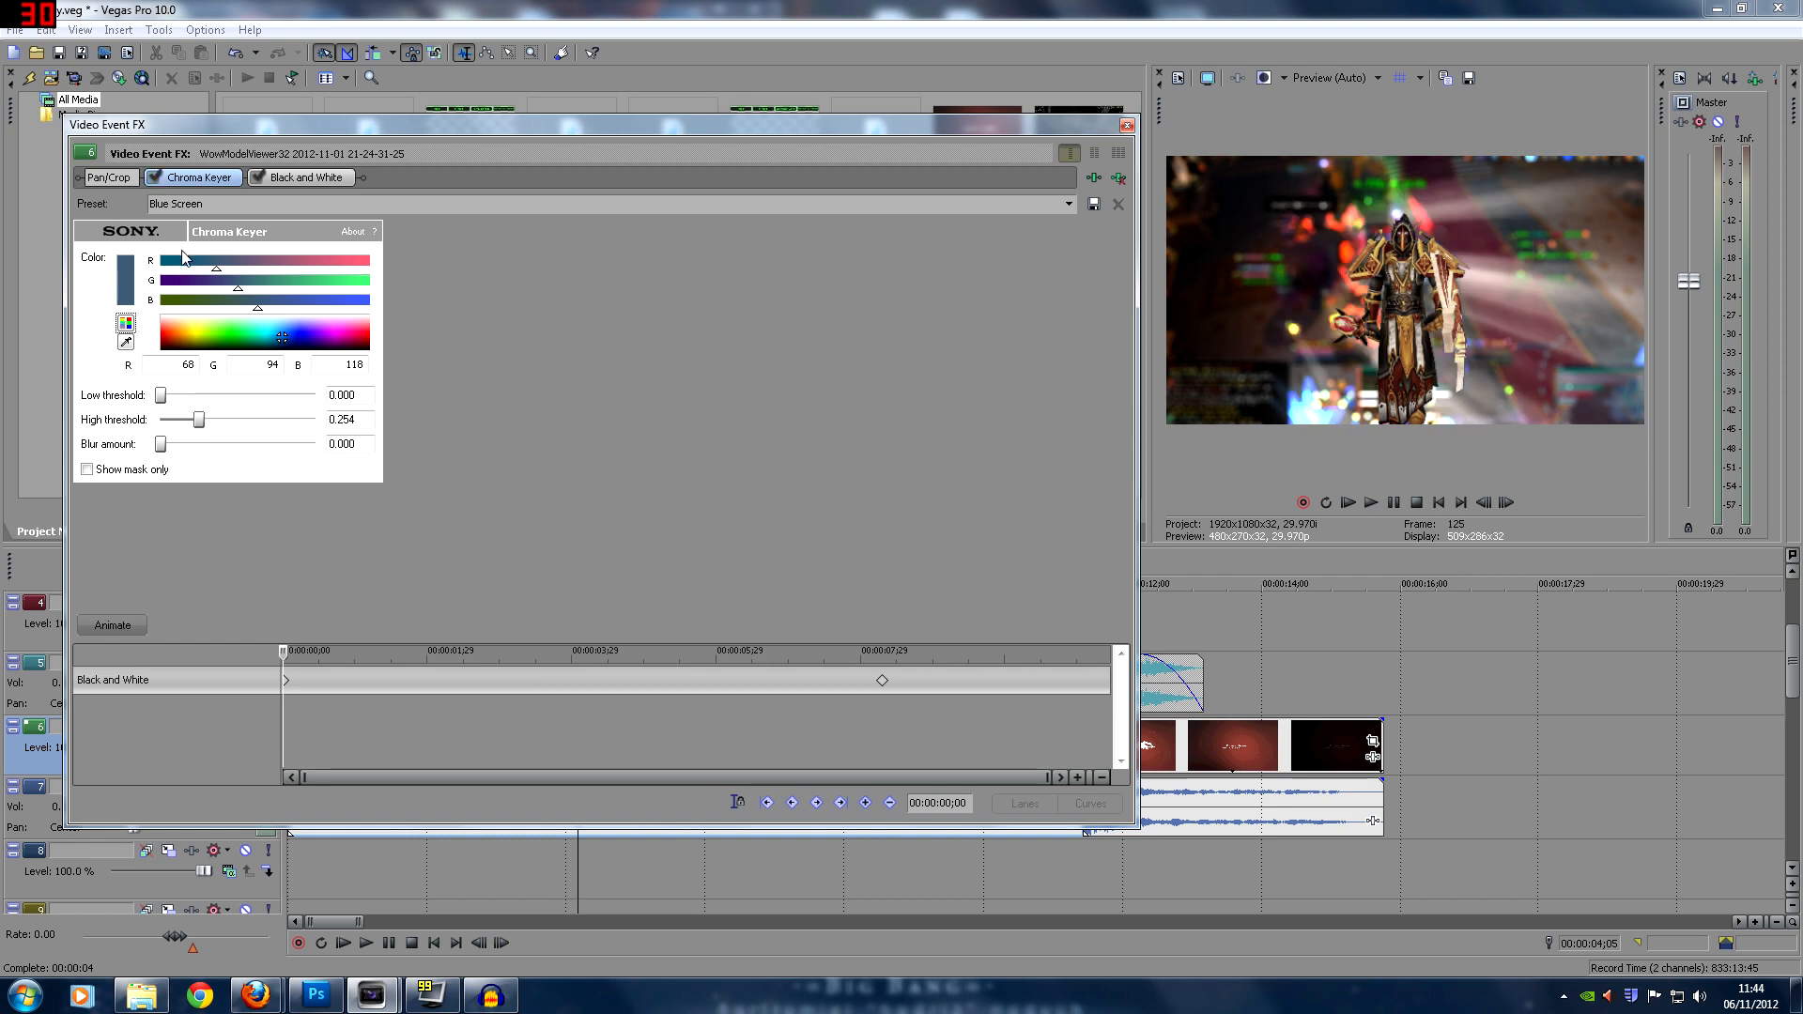
Inspect the Black and White effect's keyframe at 8;09 on the paladin clip and close the event effects
left_click(295, 178)
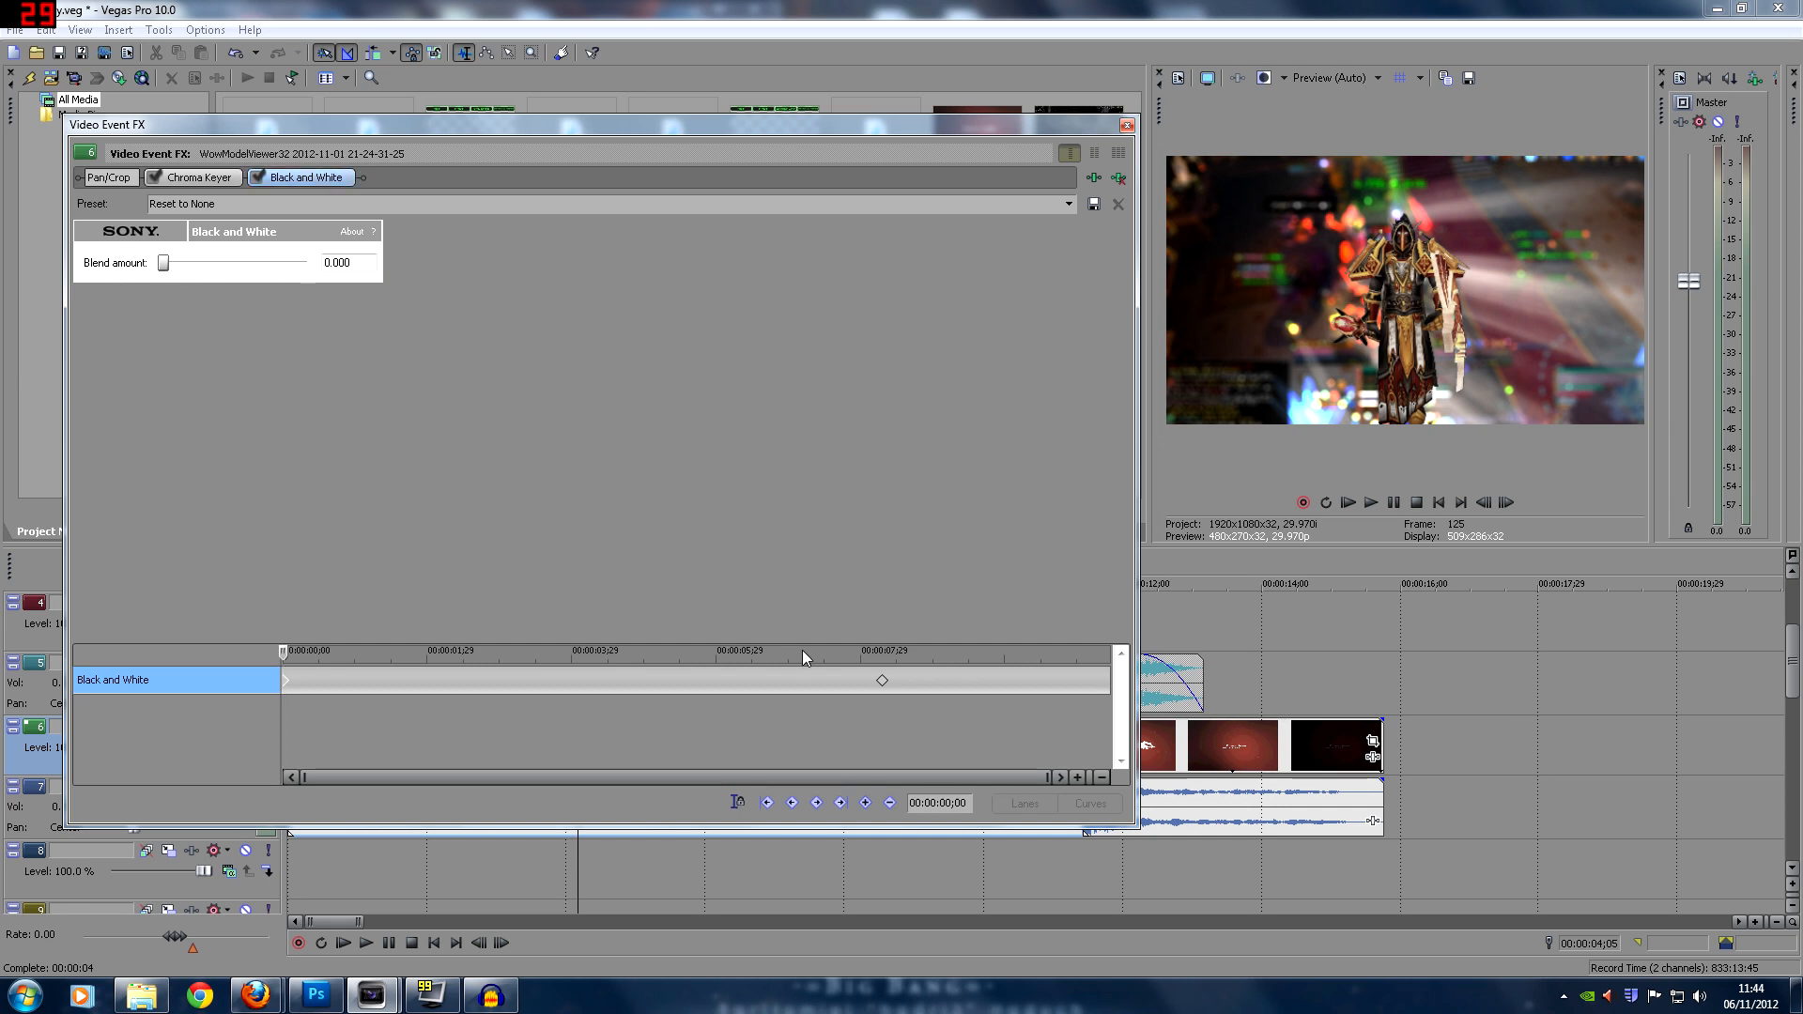
left_click(880, 681)
left_click(1122, 128)
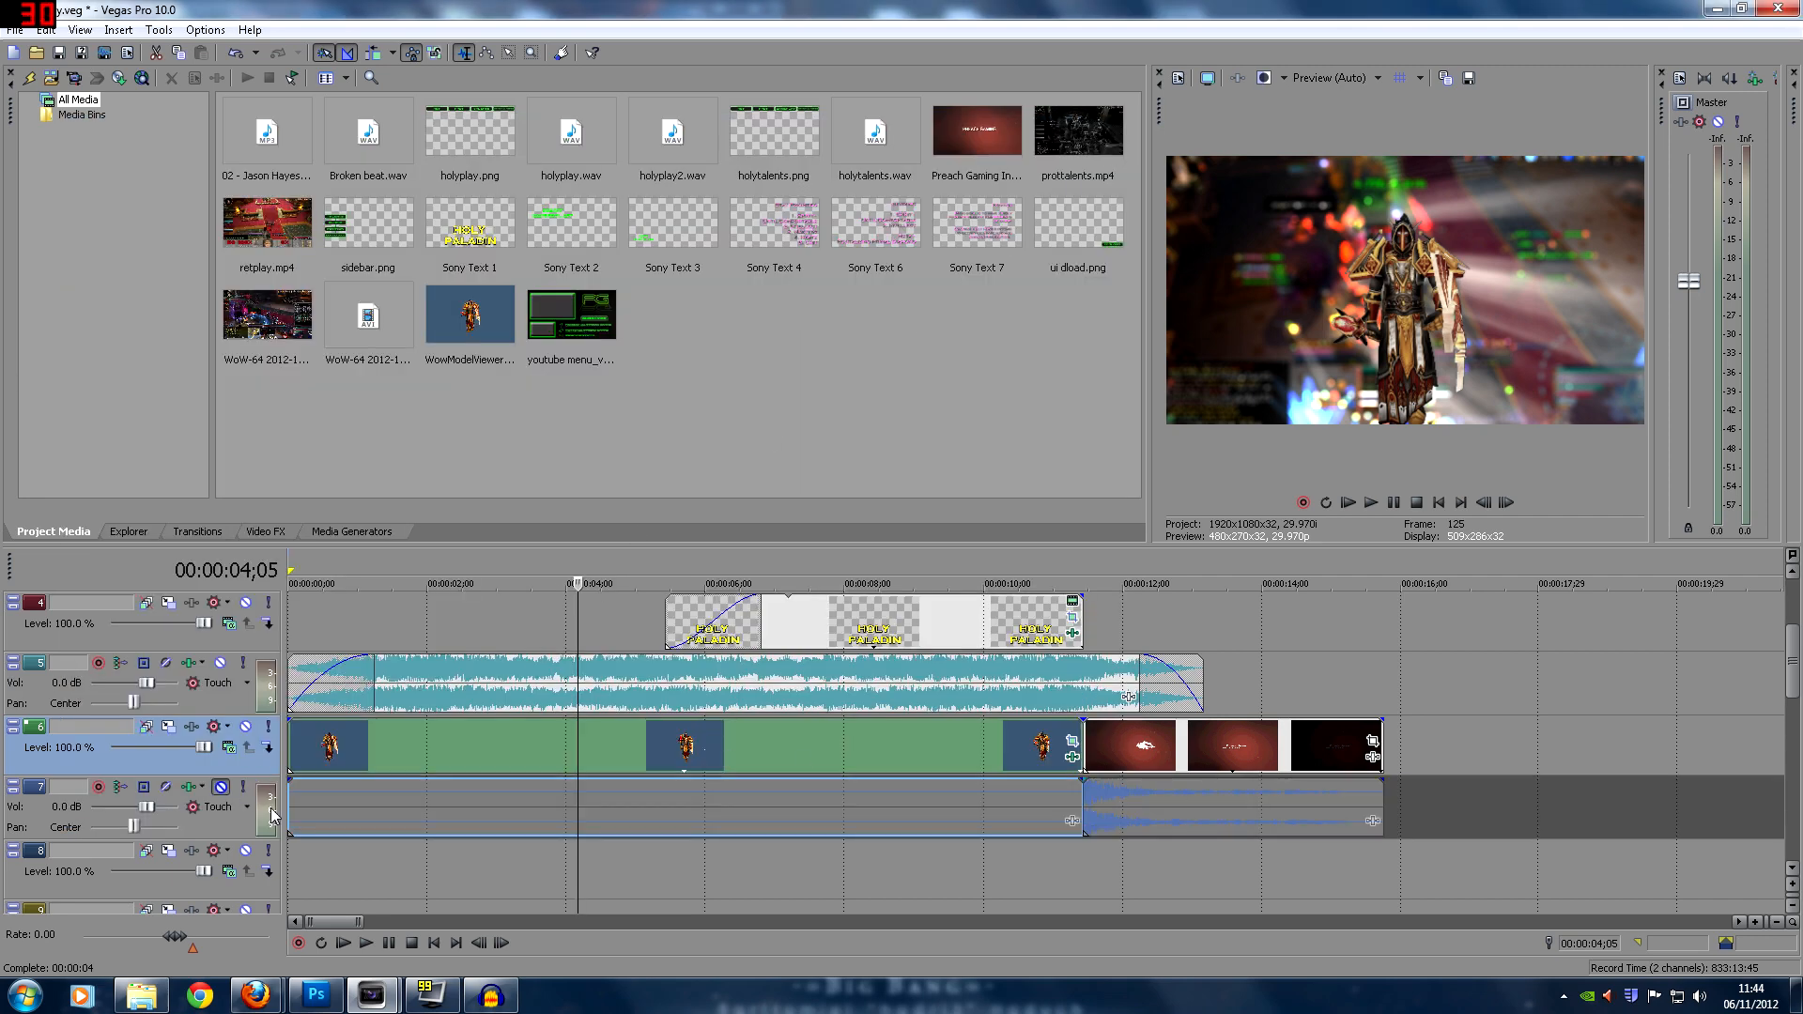
Mute gameplay video track 12 and preview the paladin from the start of the intro without its background
left_click(293, 859)
scroll(441, 808, "down", 2)
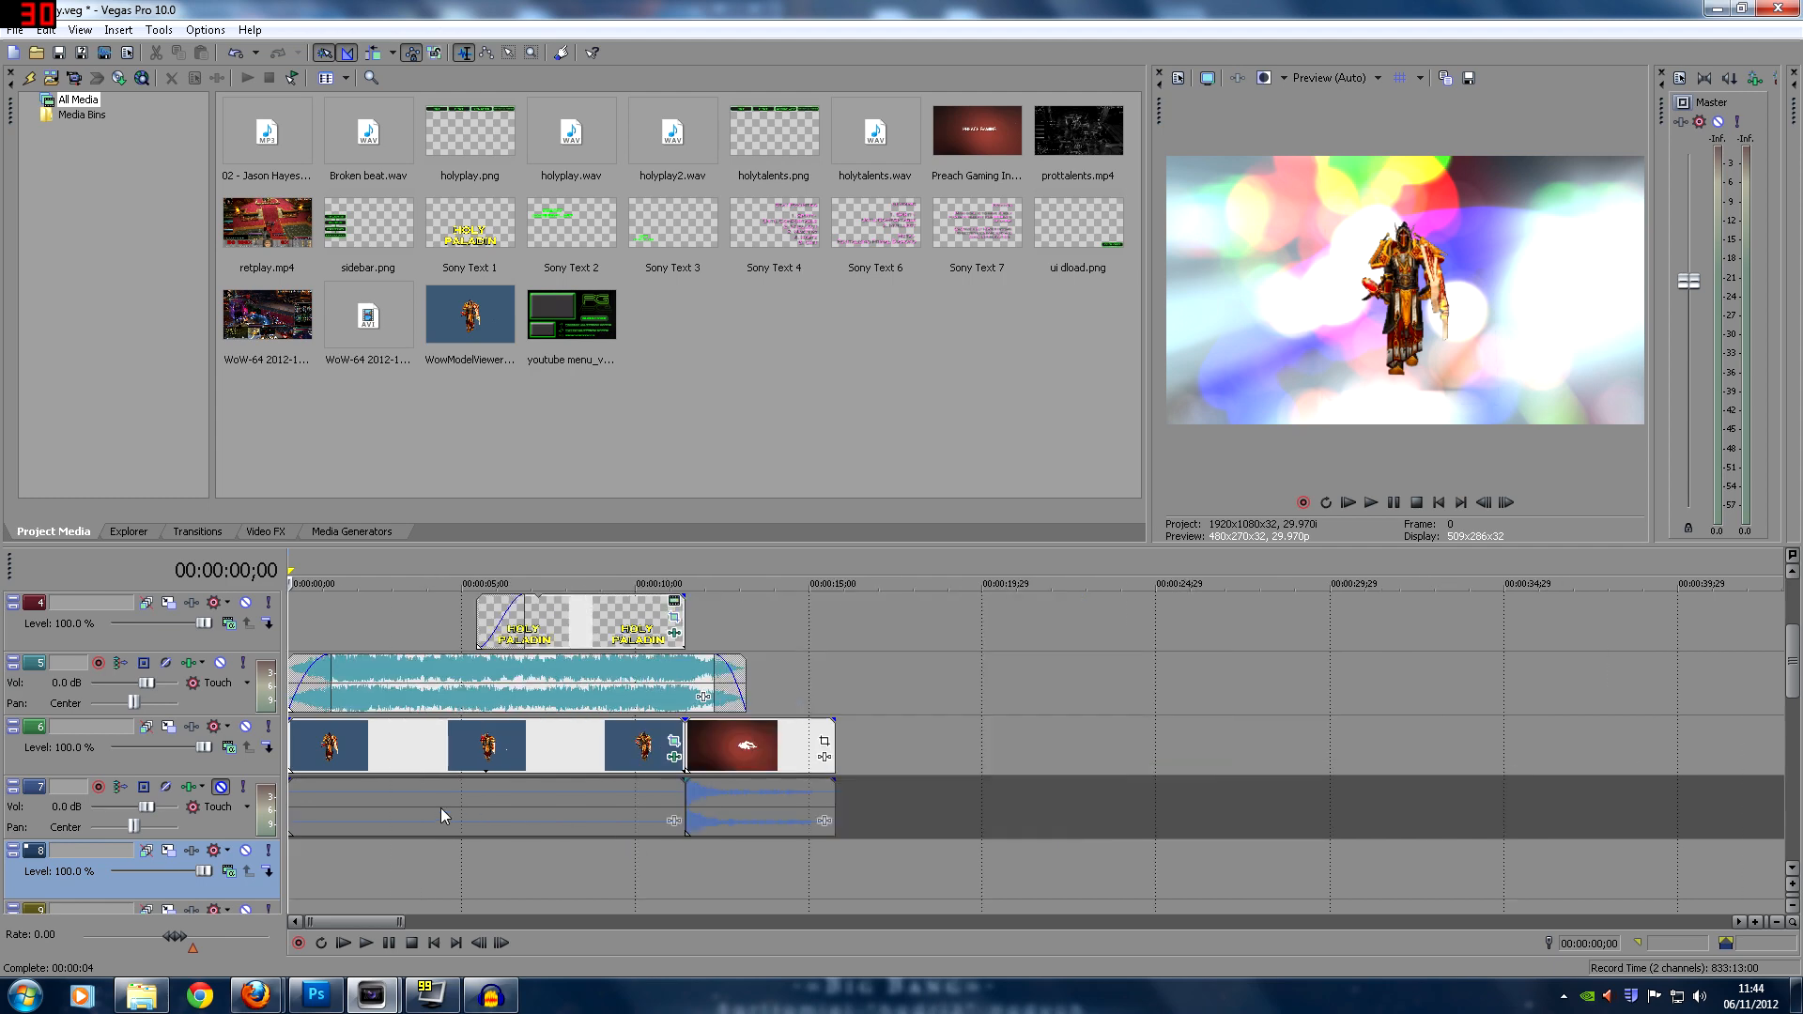
scroll(345, 779, "down", 4)
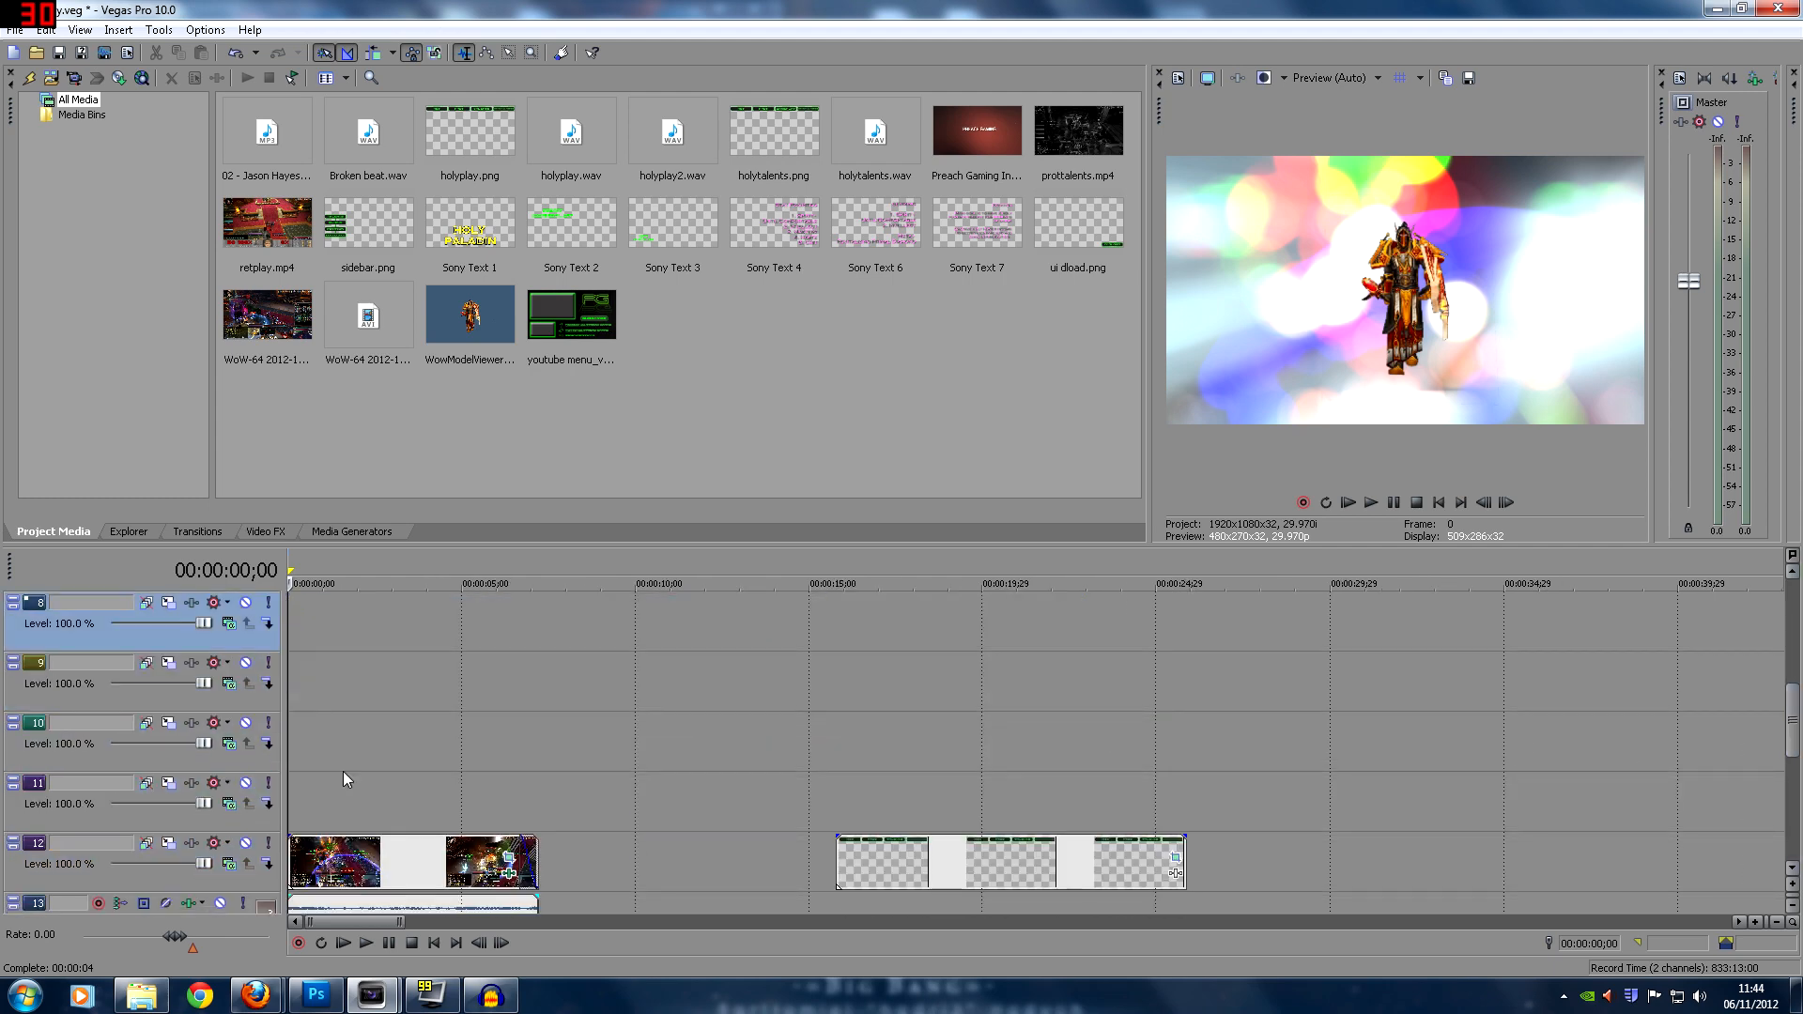
left_click(246, 842)
left_click(378, 945)
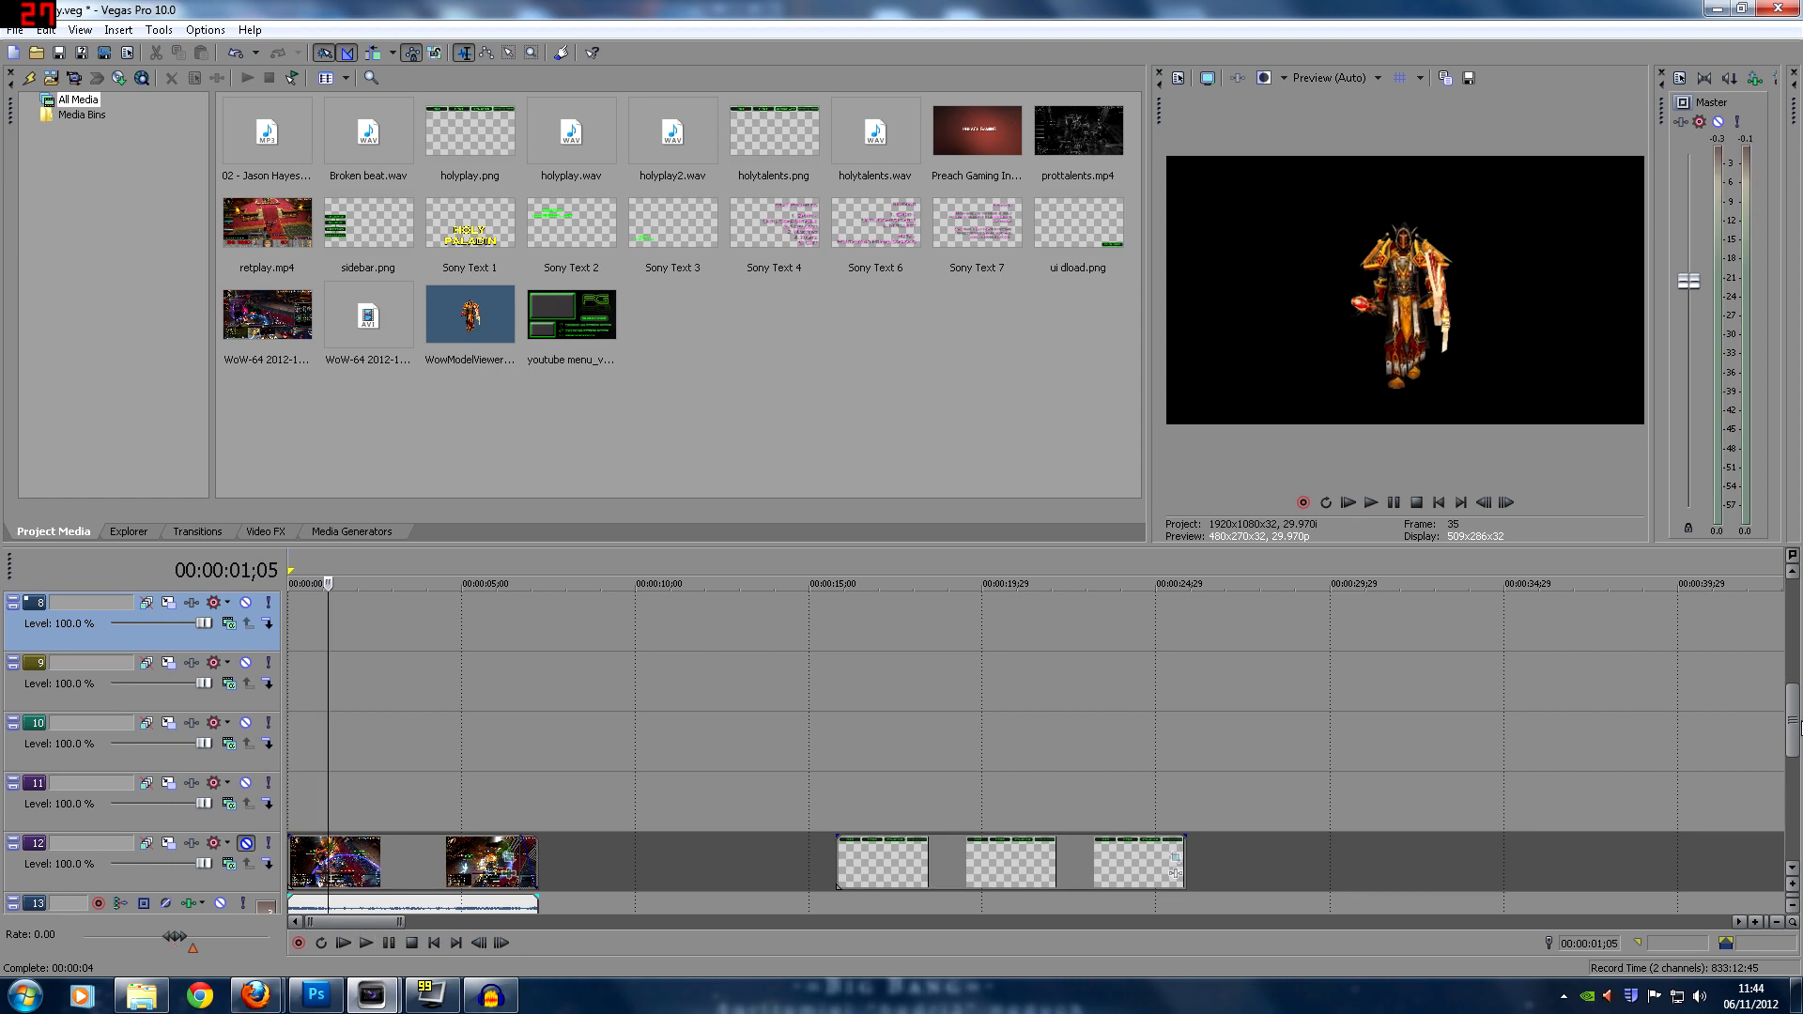
Mute audio track 13 below the gameplay video and briefly preview the start of the intro
scroll(1760, 724, "down", 3)
left_click(220, 722)
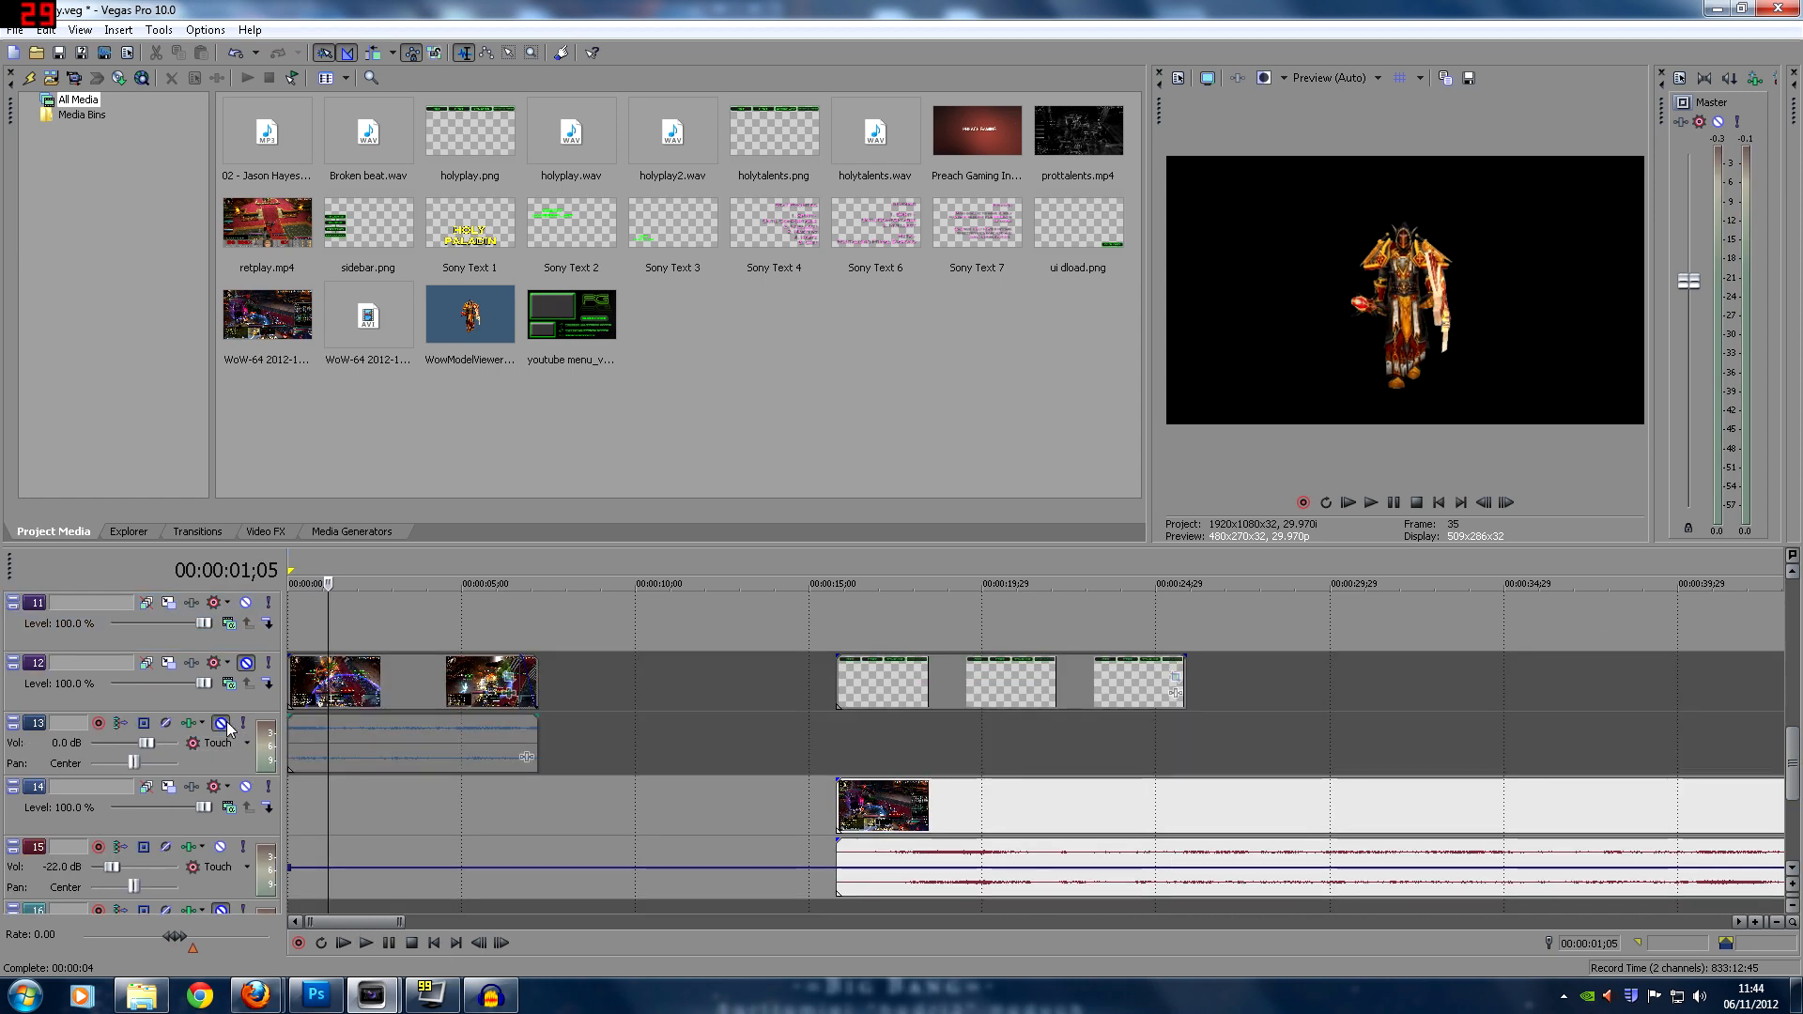
left_click(281, 814)
left_click(365, 943)
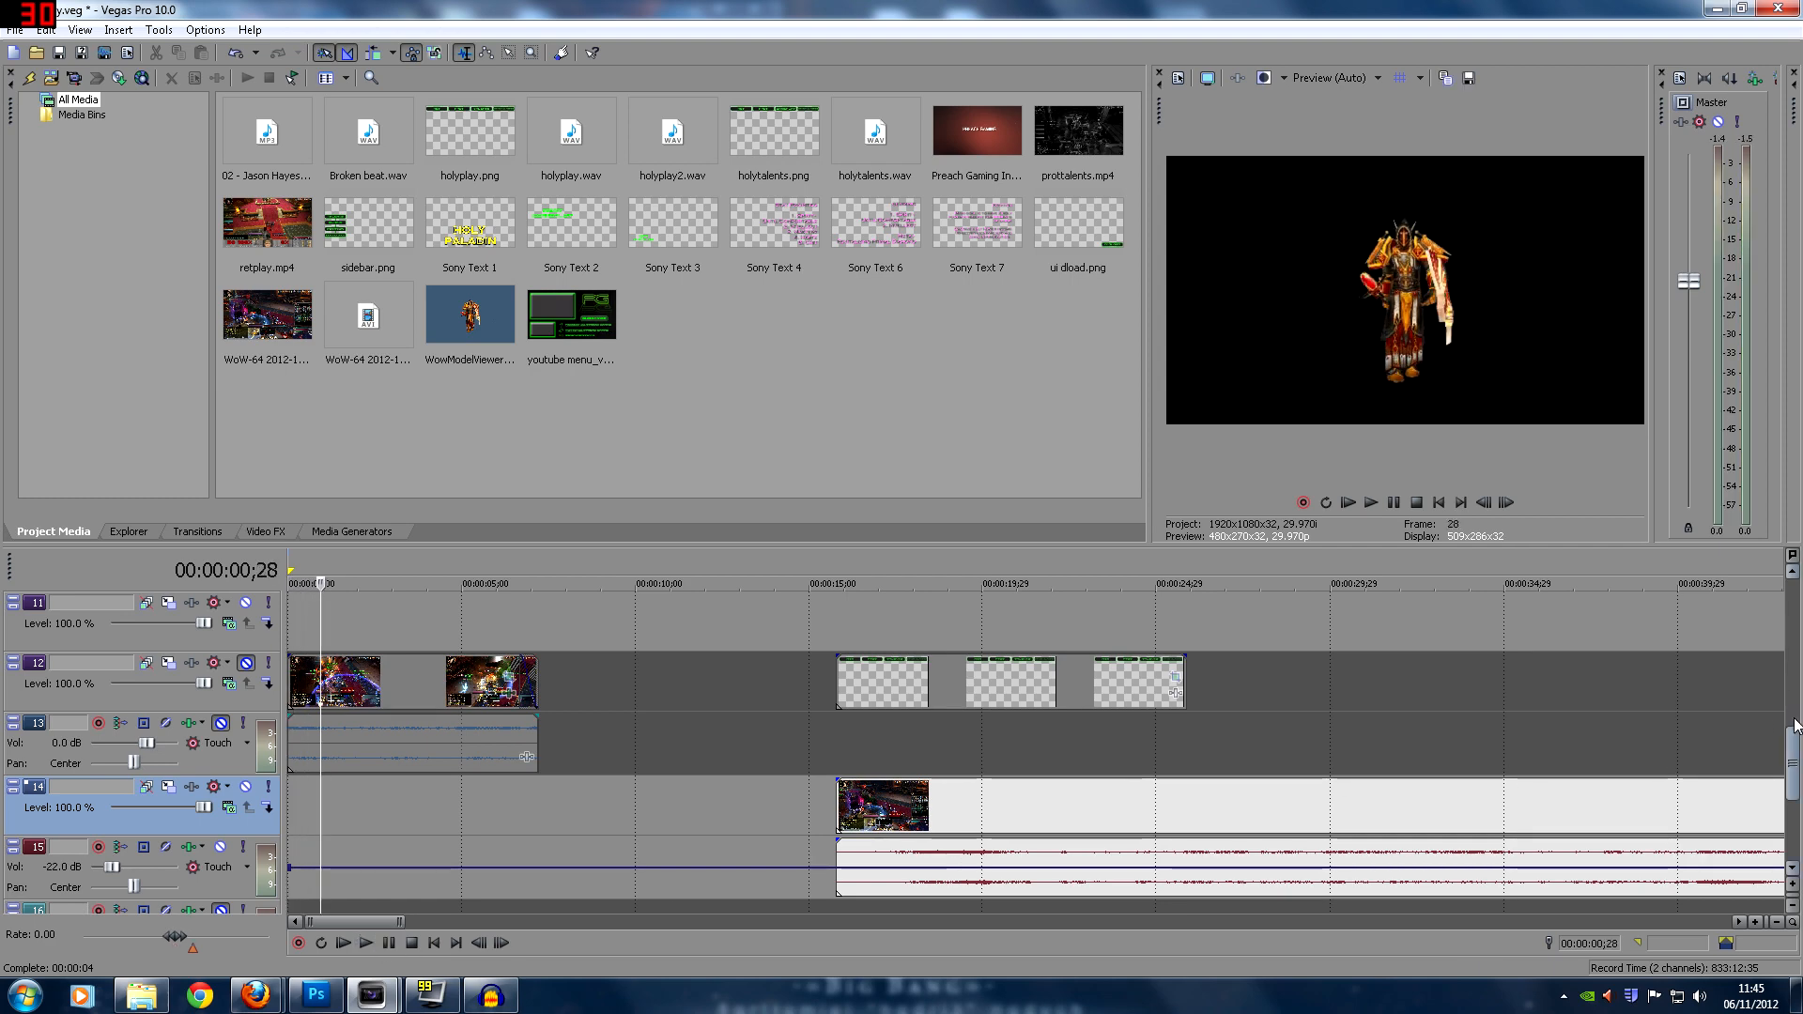
Mute audio track 5 and play the intro into the Holy Paladin title, pausing at 9;17
left_click_drag(1793, 749, 1797, 602)
left_click(221, 842)
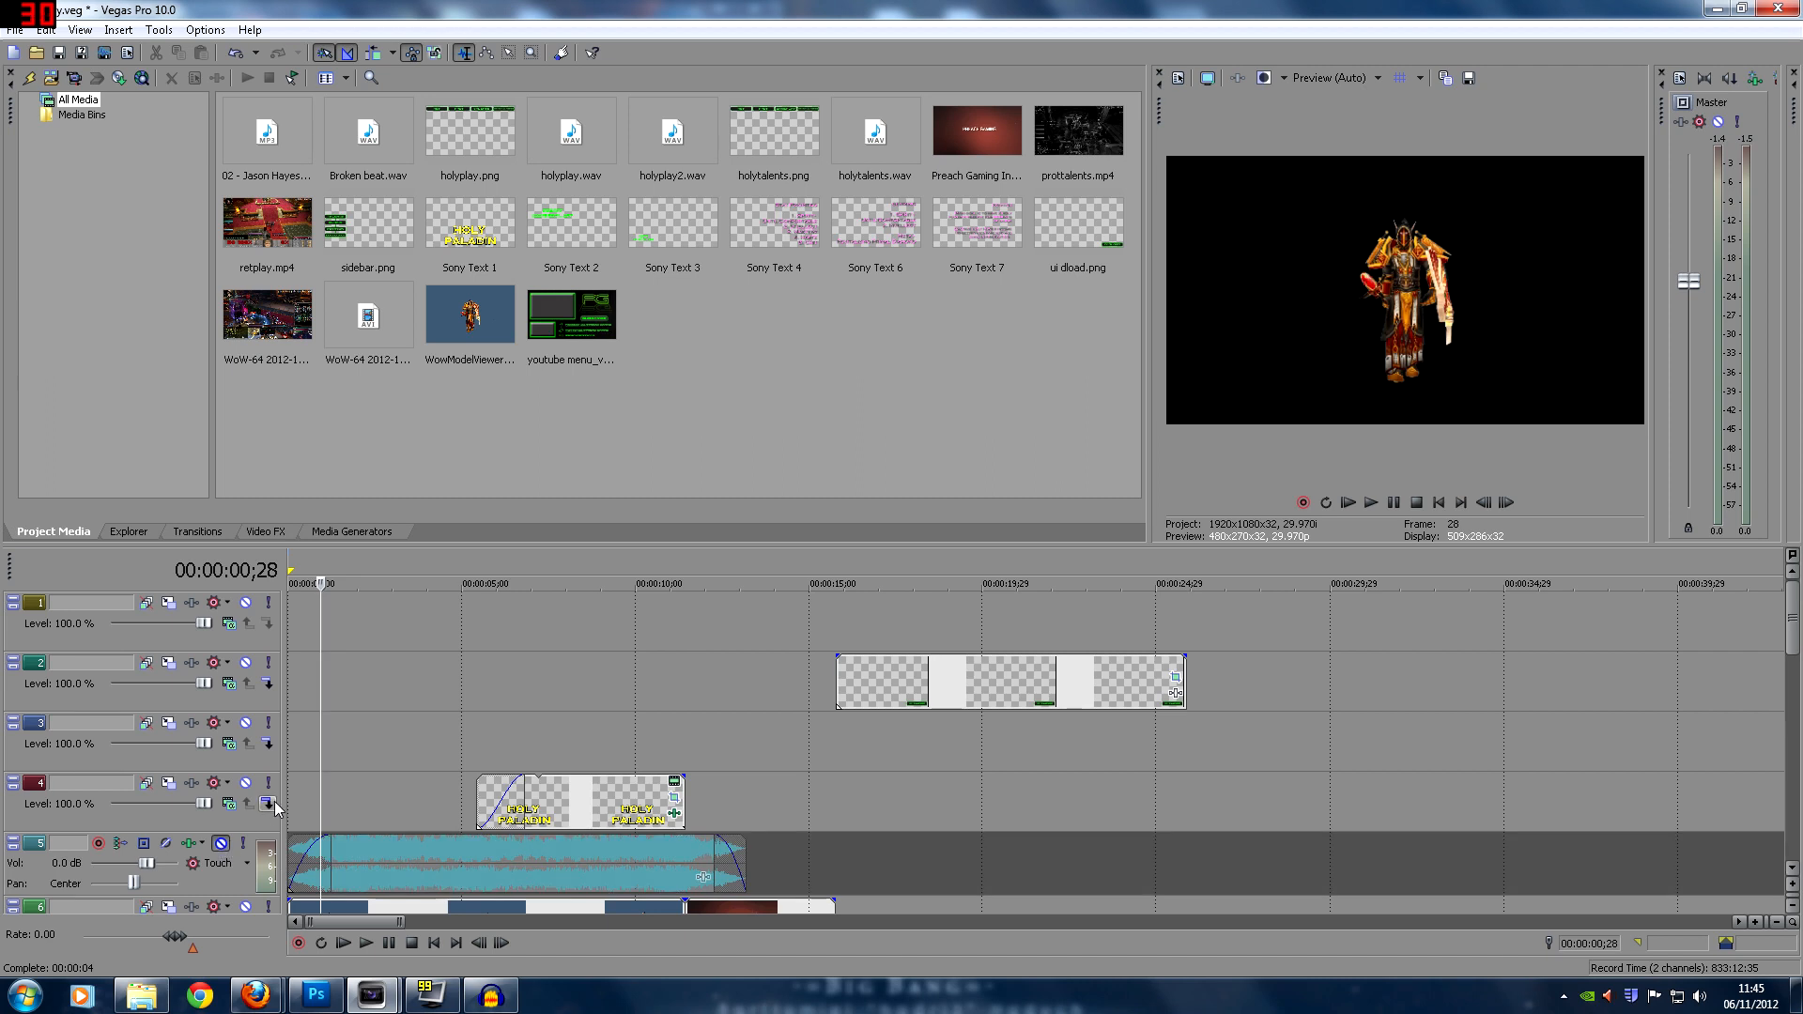
left_click(271, 808)
left_click(367, 943)
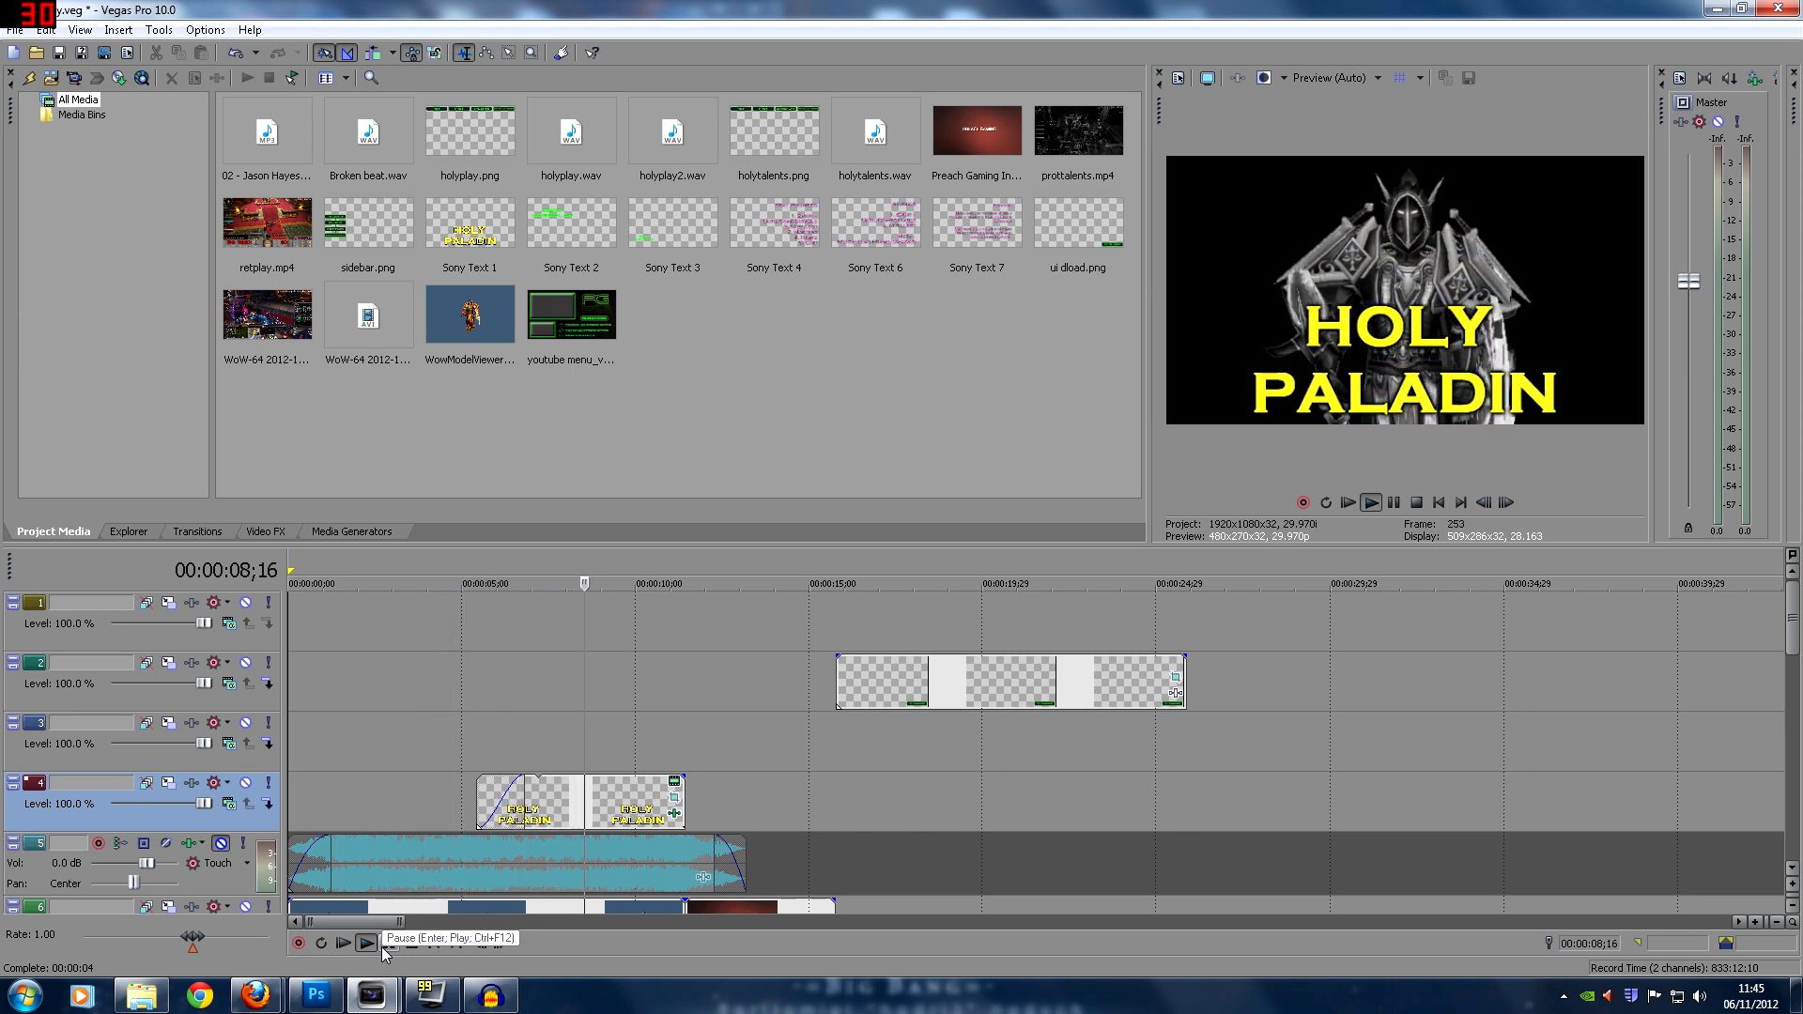
left_click(381, 946)
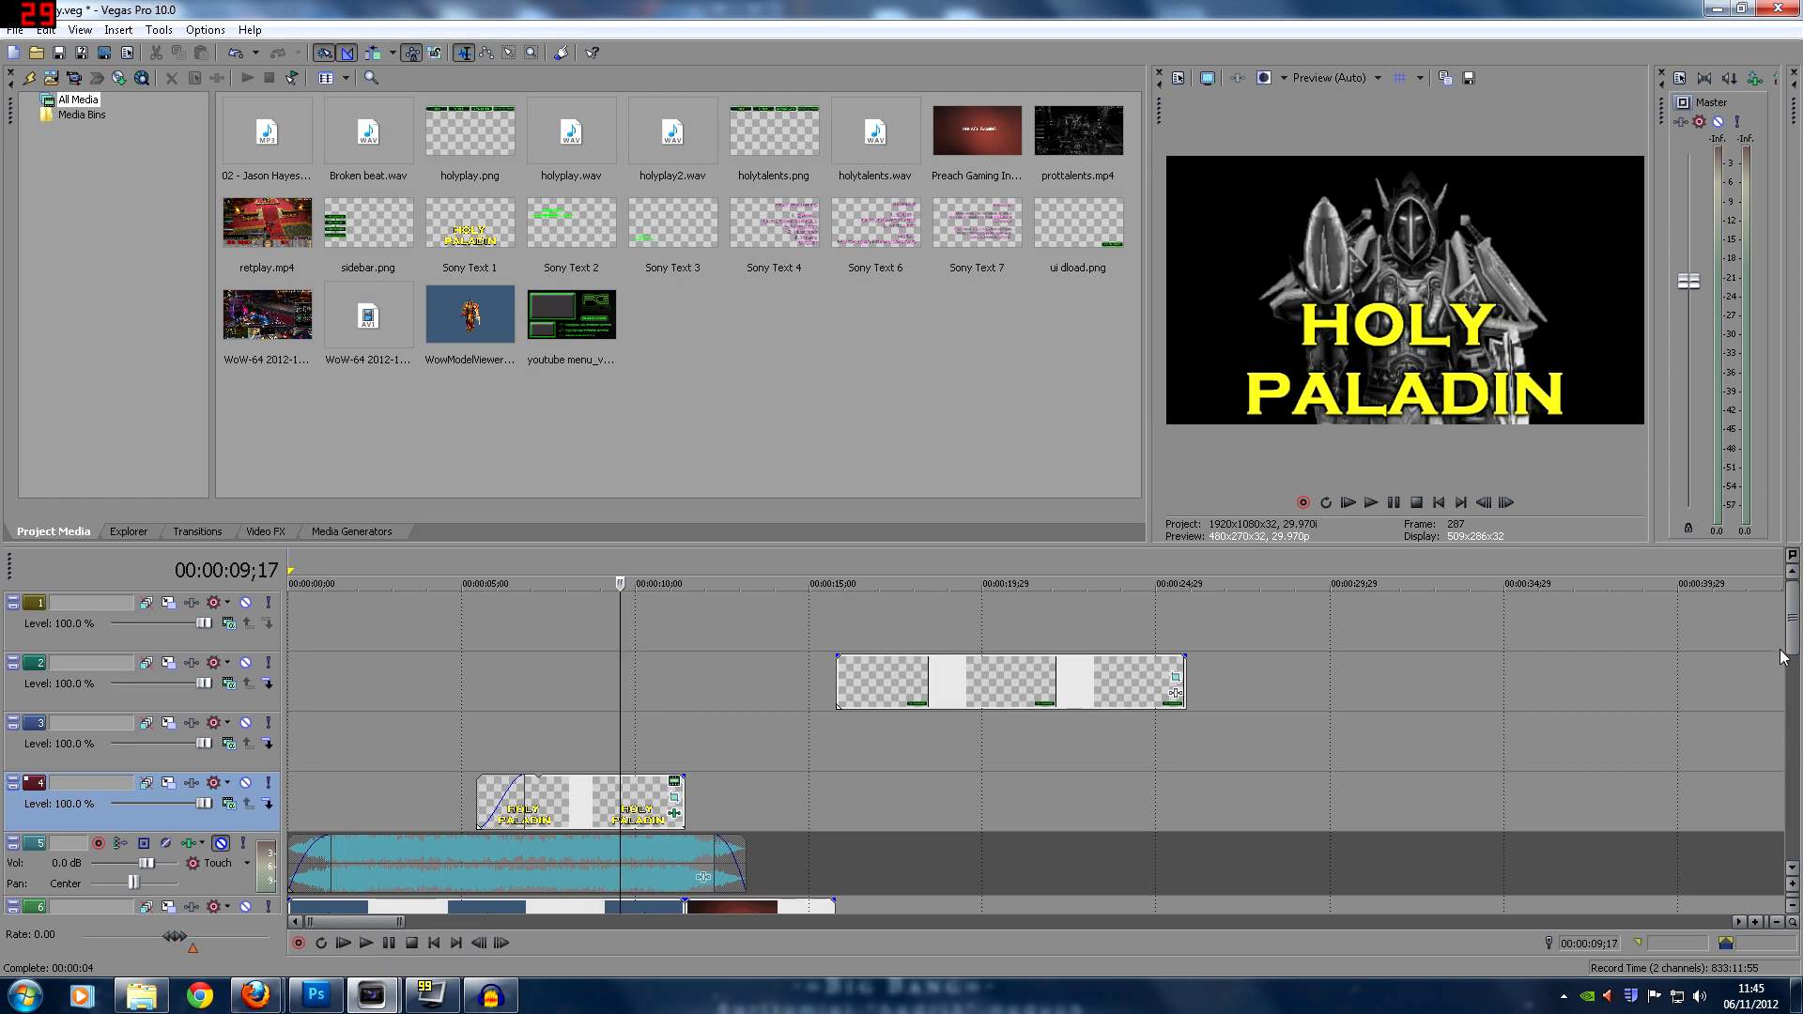
Mute paladin video track 6, unmute gameplay track 12, and select its first clip at 1;26
left_click_drag(1791, 612, 1794, 670)
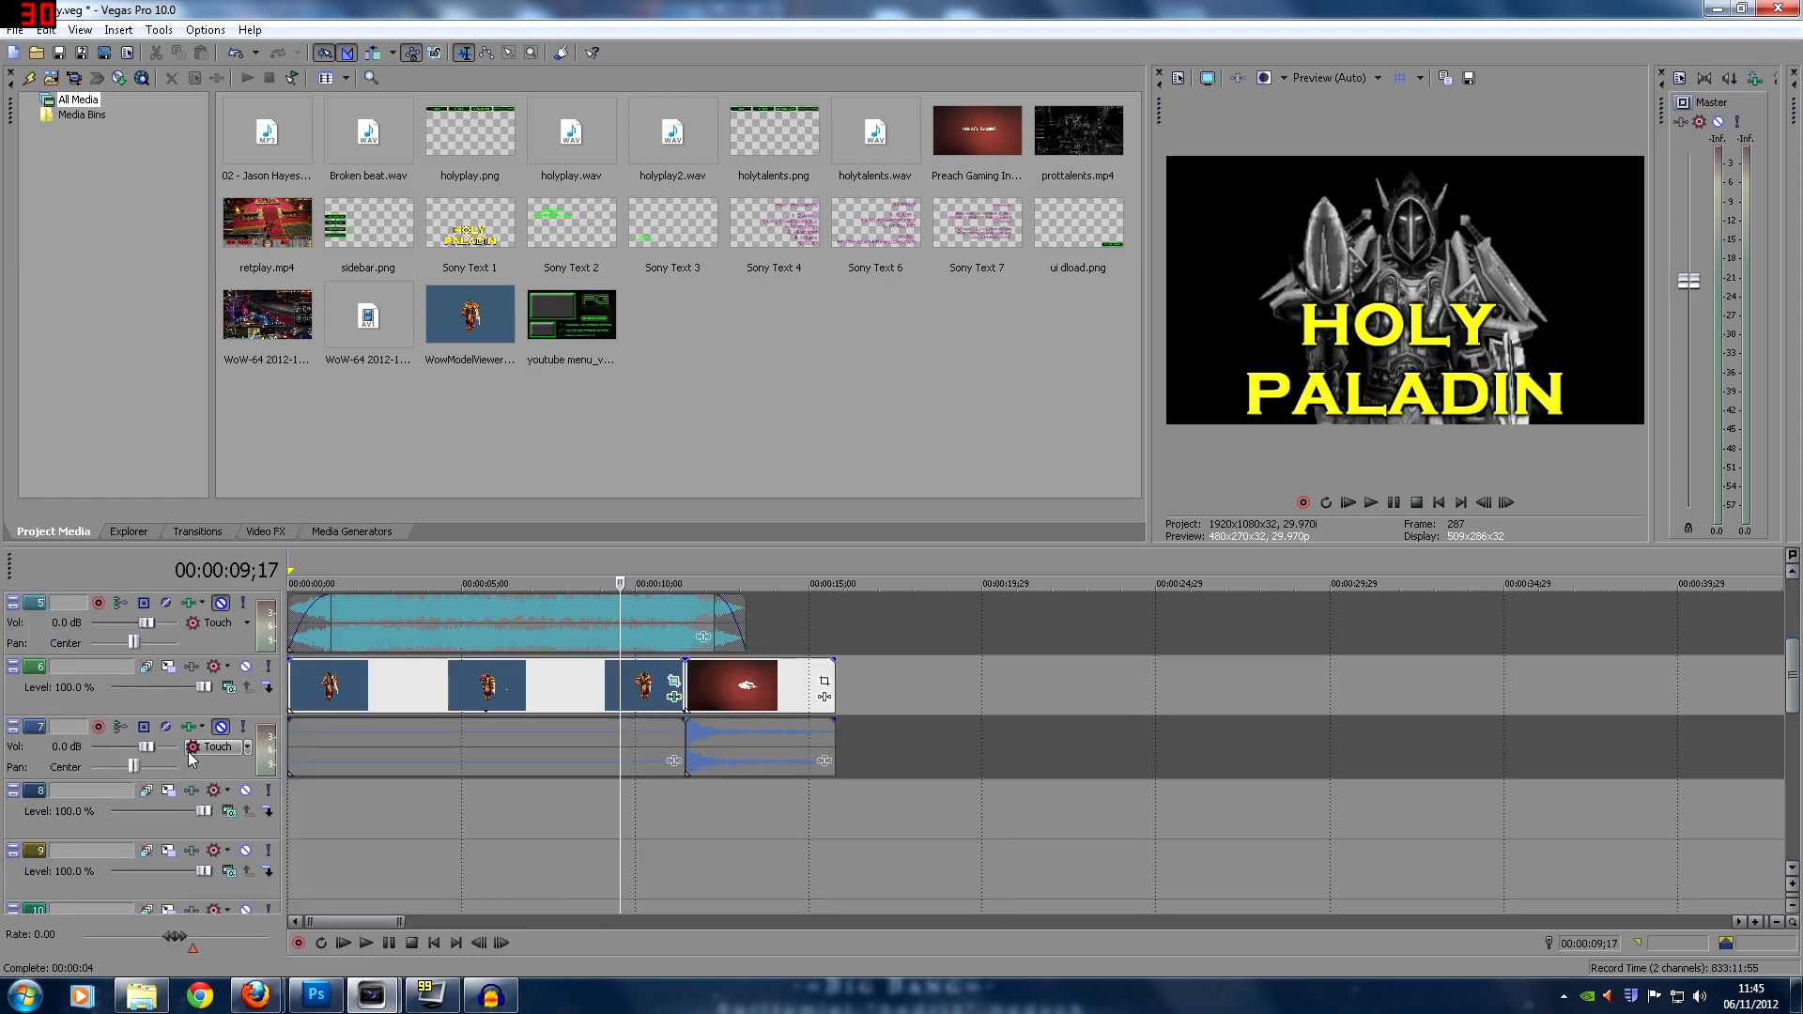
left_click(246, 666)
left_click_drag(1793, 674, 1793, 735)
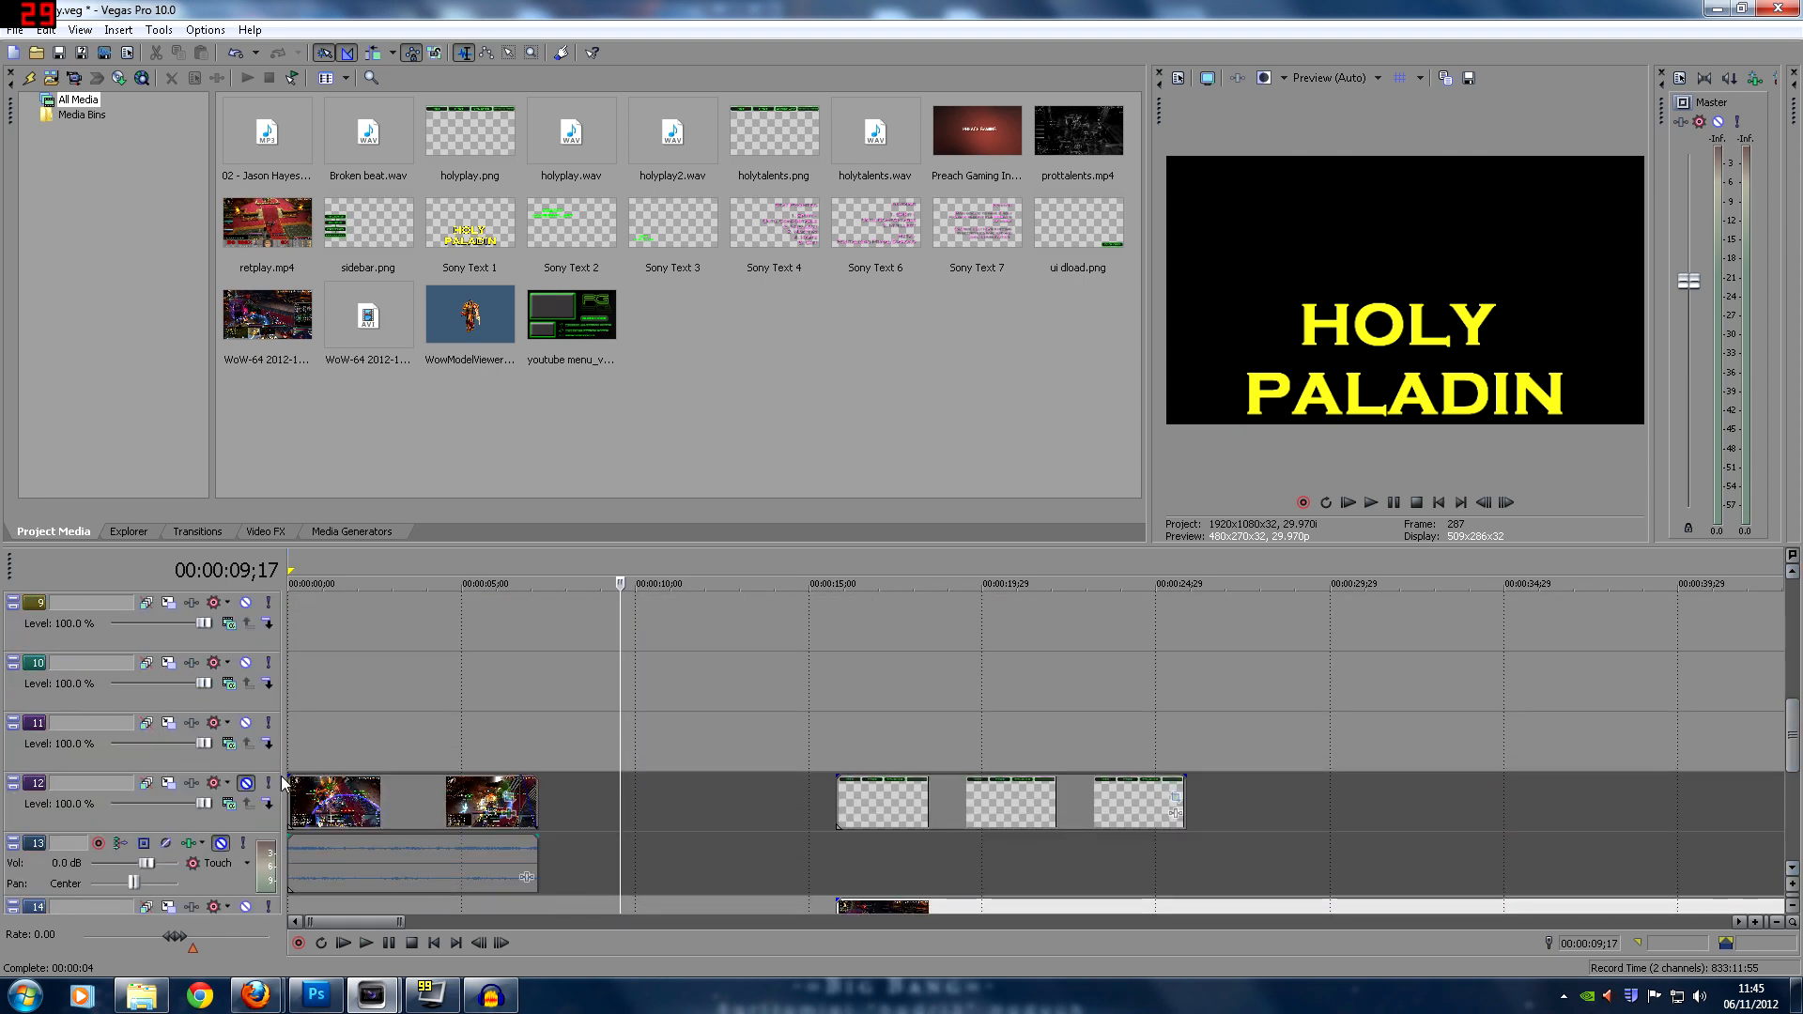
left_click(352, 803)
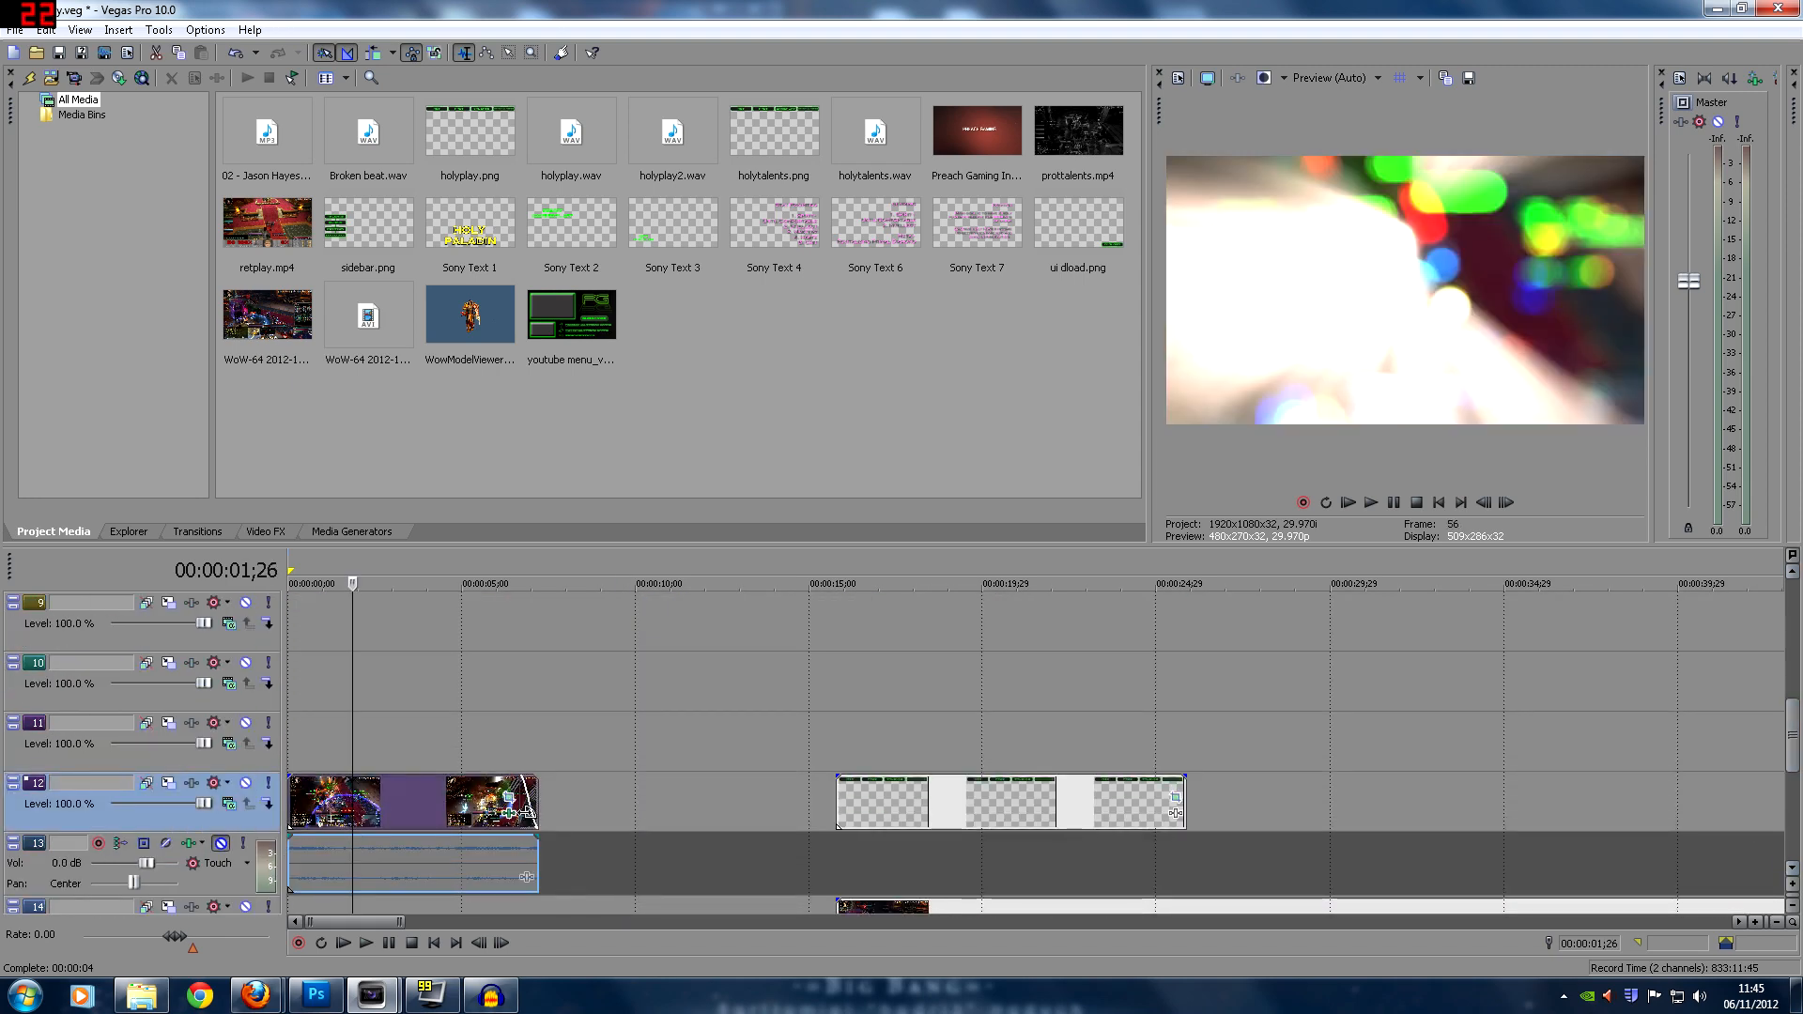
Step through the first gameplay clip on track 12 between its start and 5;26, comparing the blur and look of the footage
left_click(305, 810)
left_click(363, 810)
left_click(410, 819)
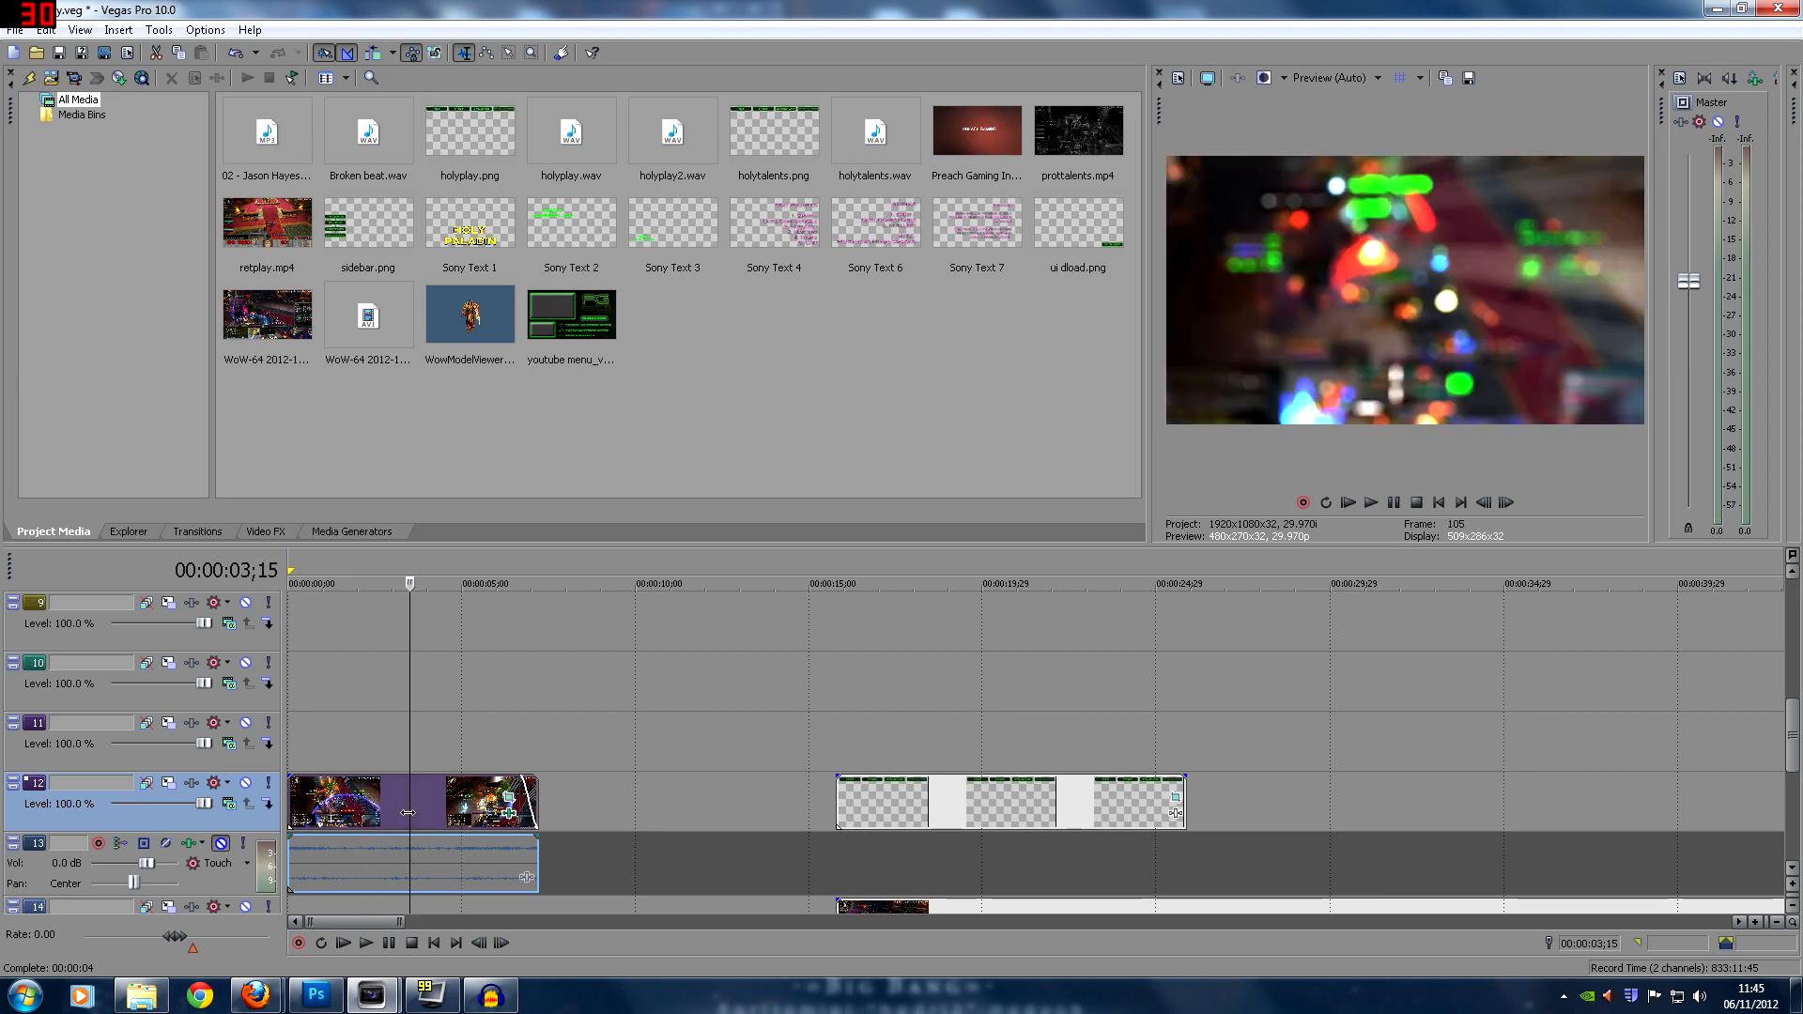
left_click(442, 806)
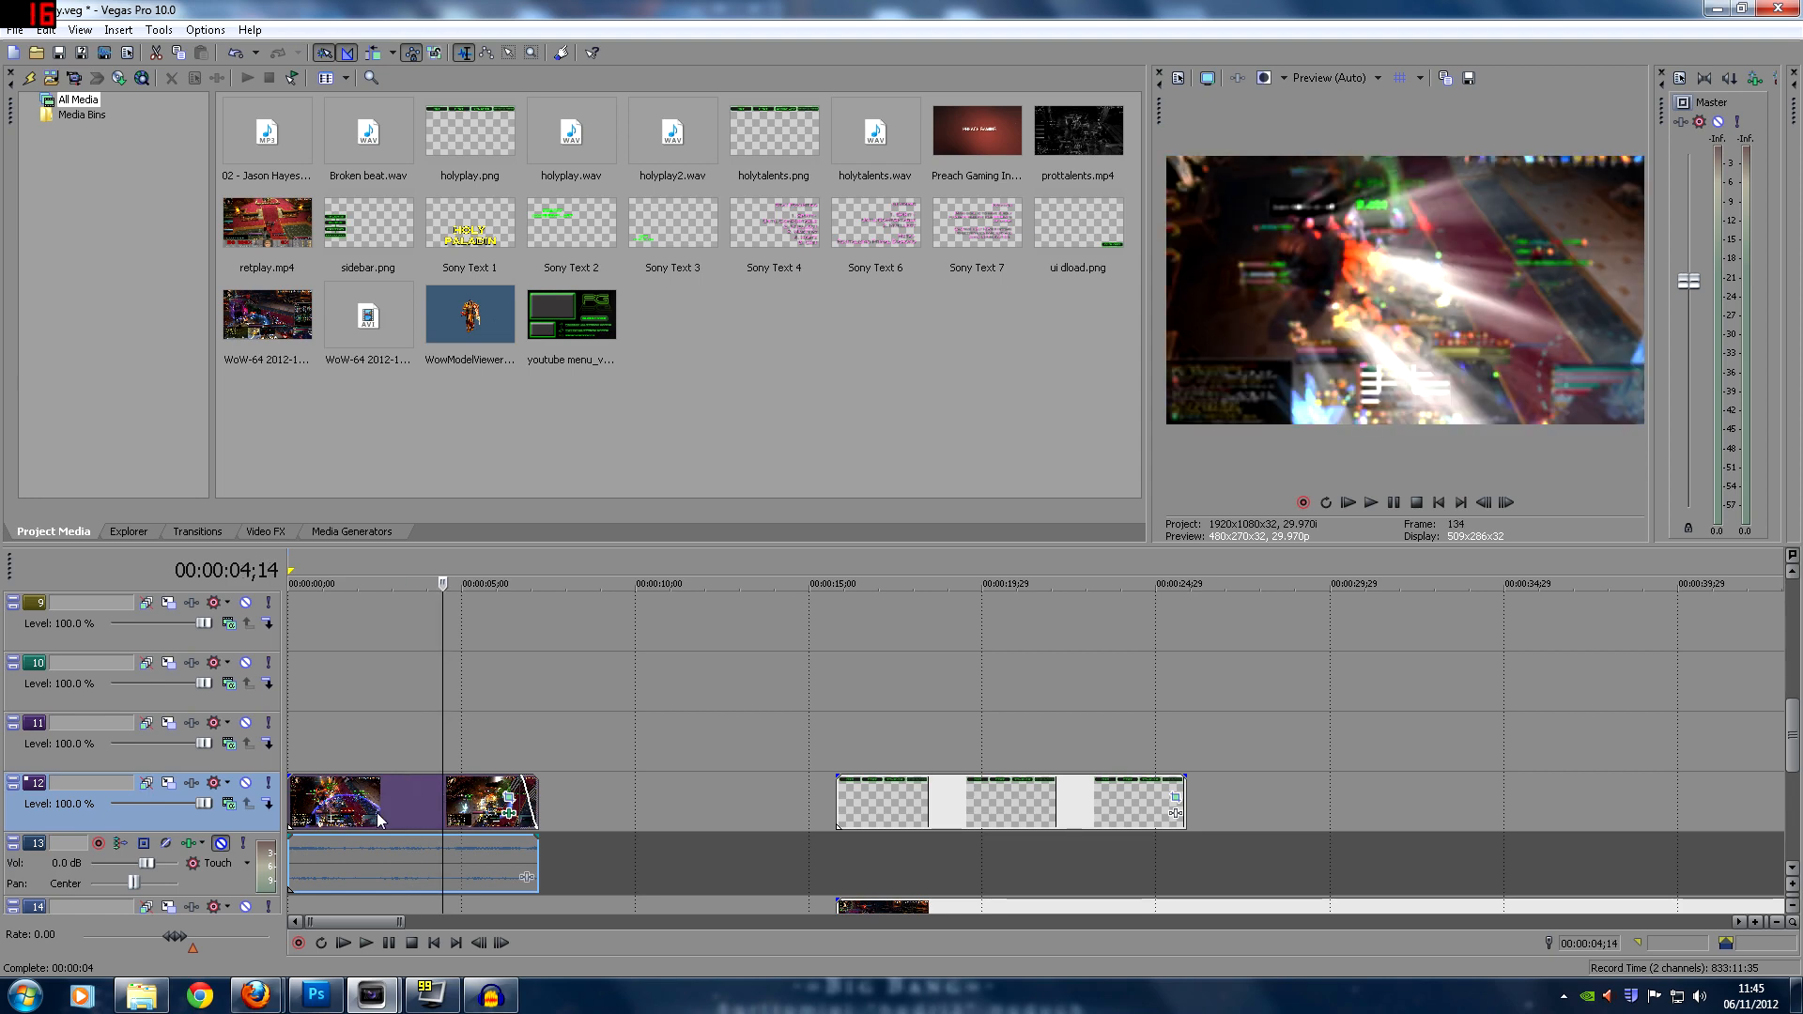
left_click(462, 819)
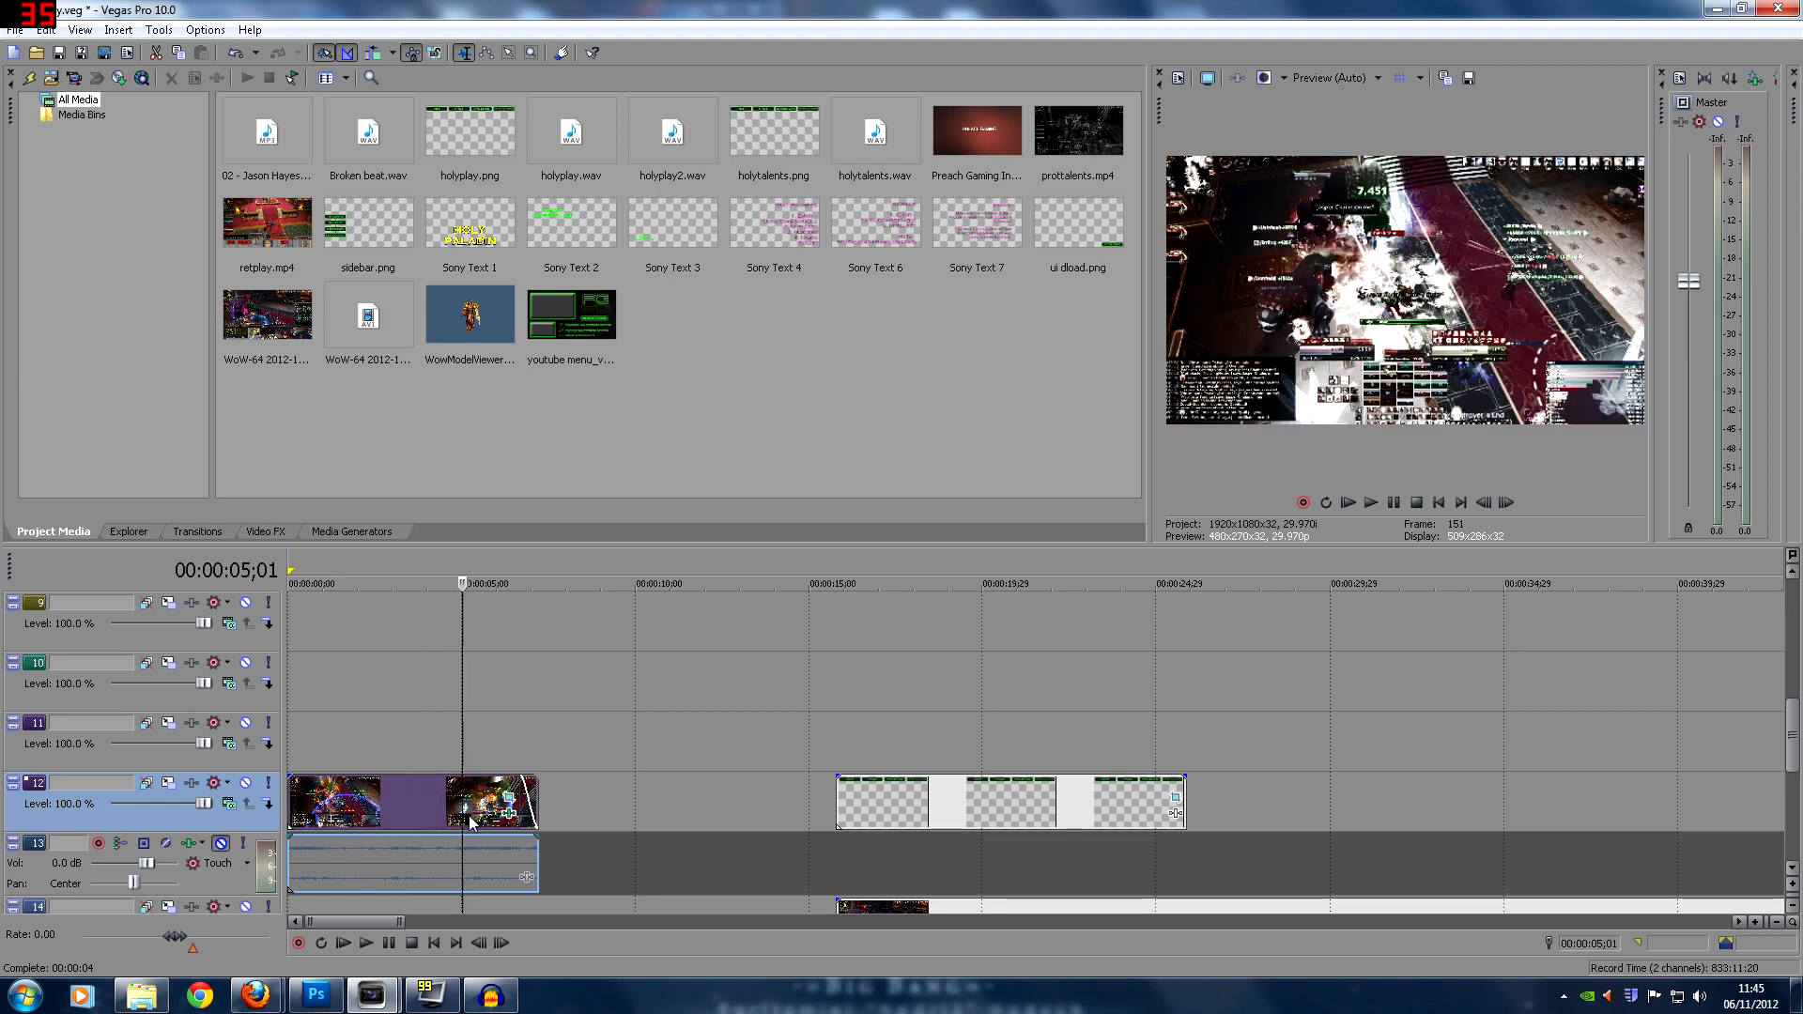
left_click(295, 815)
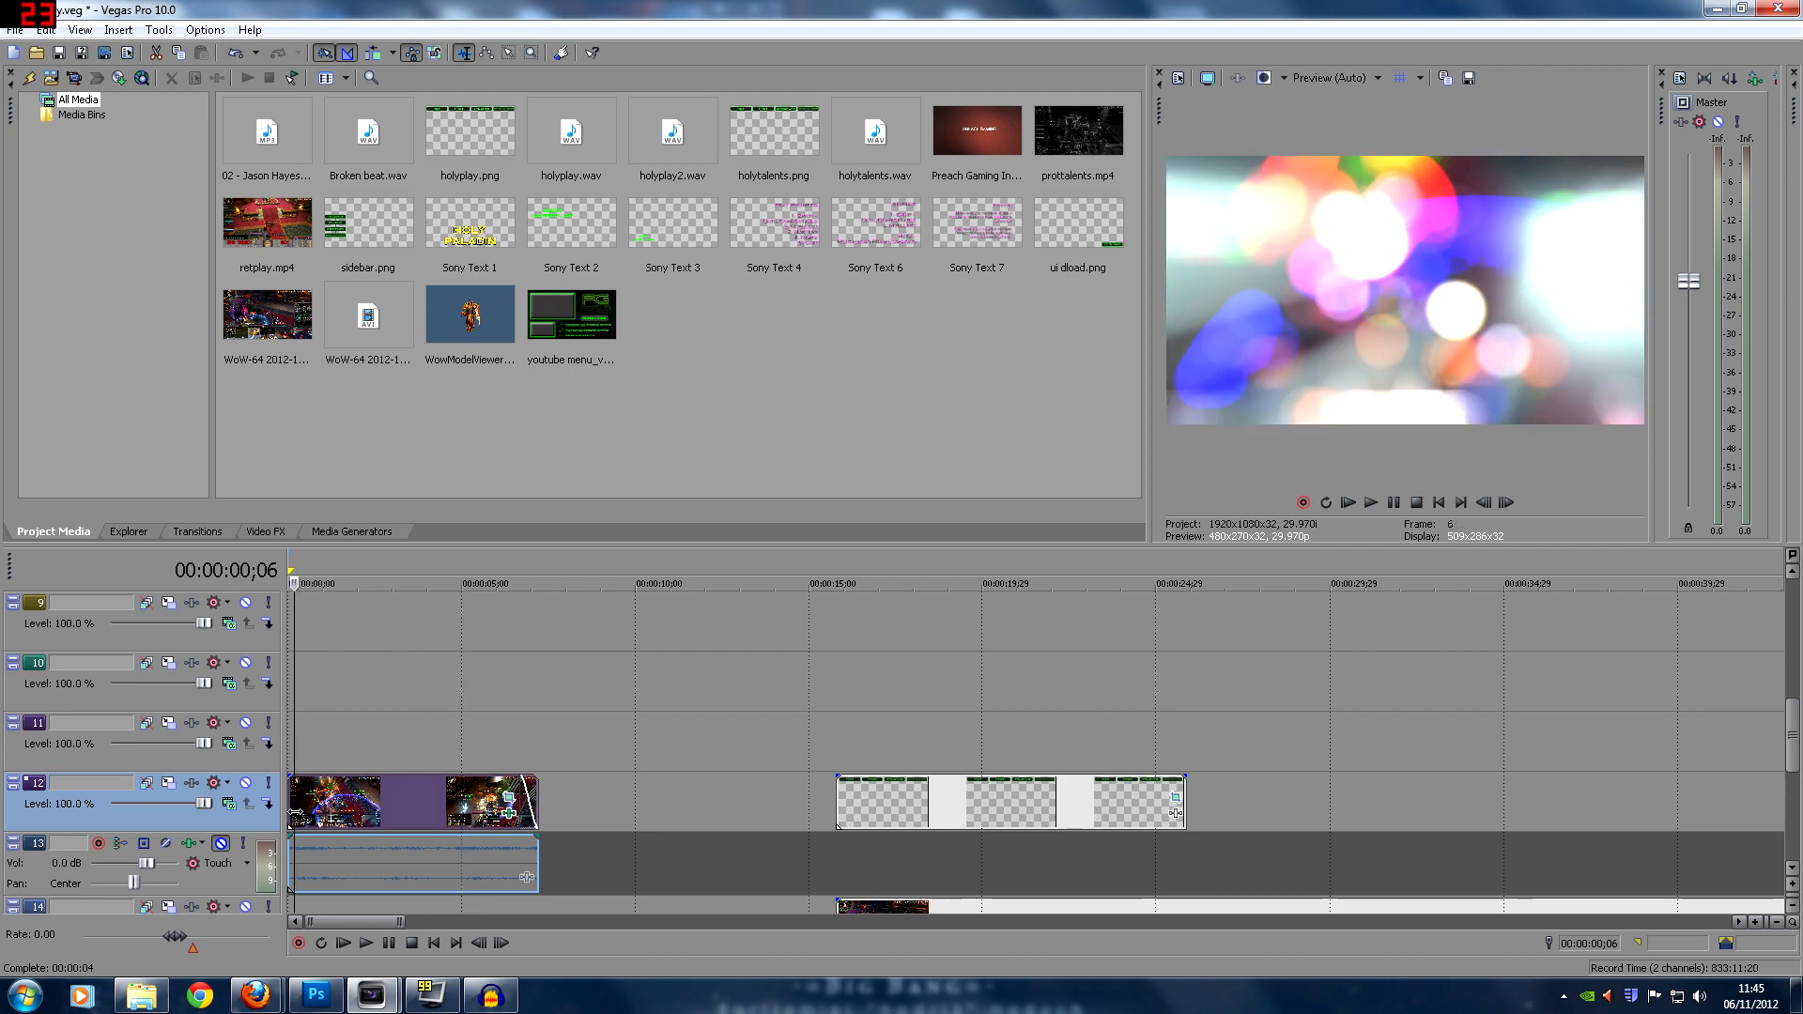
left_click(489, 820)
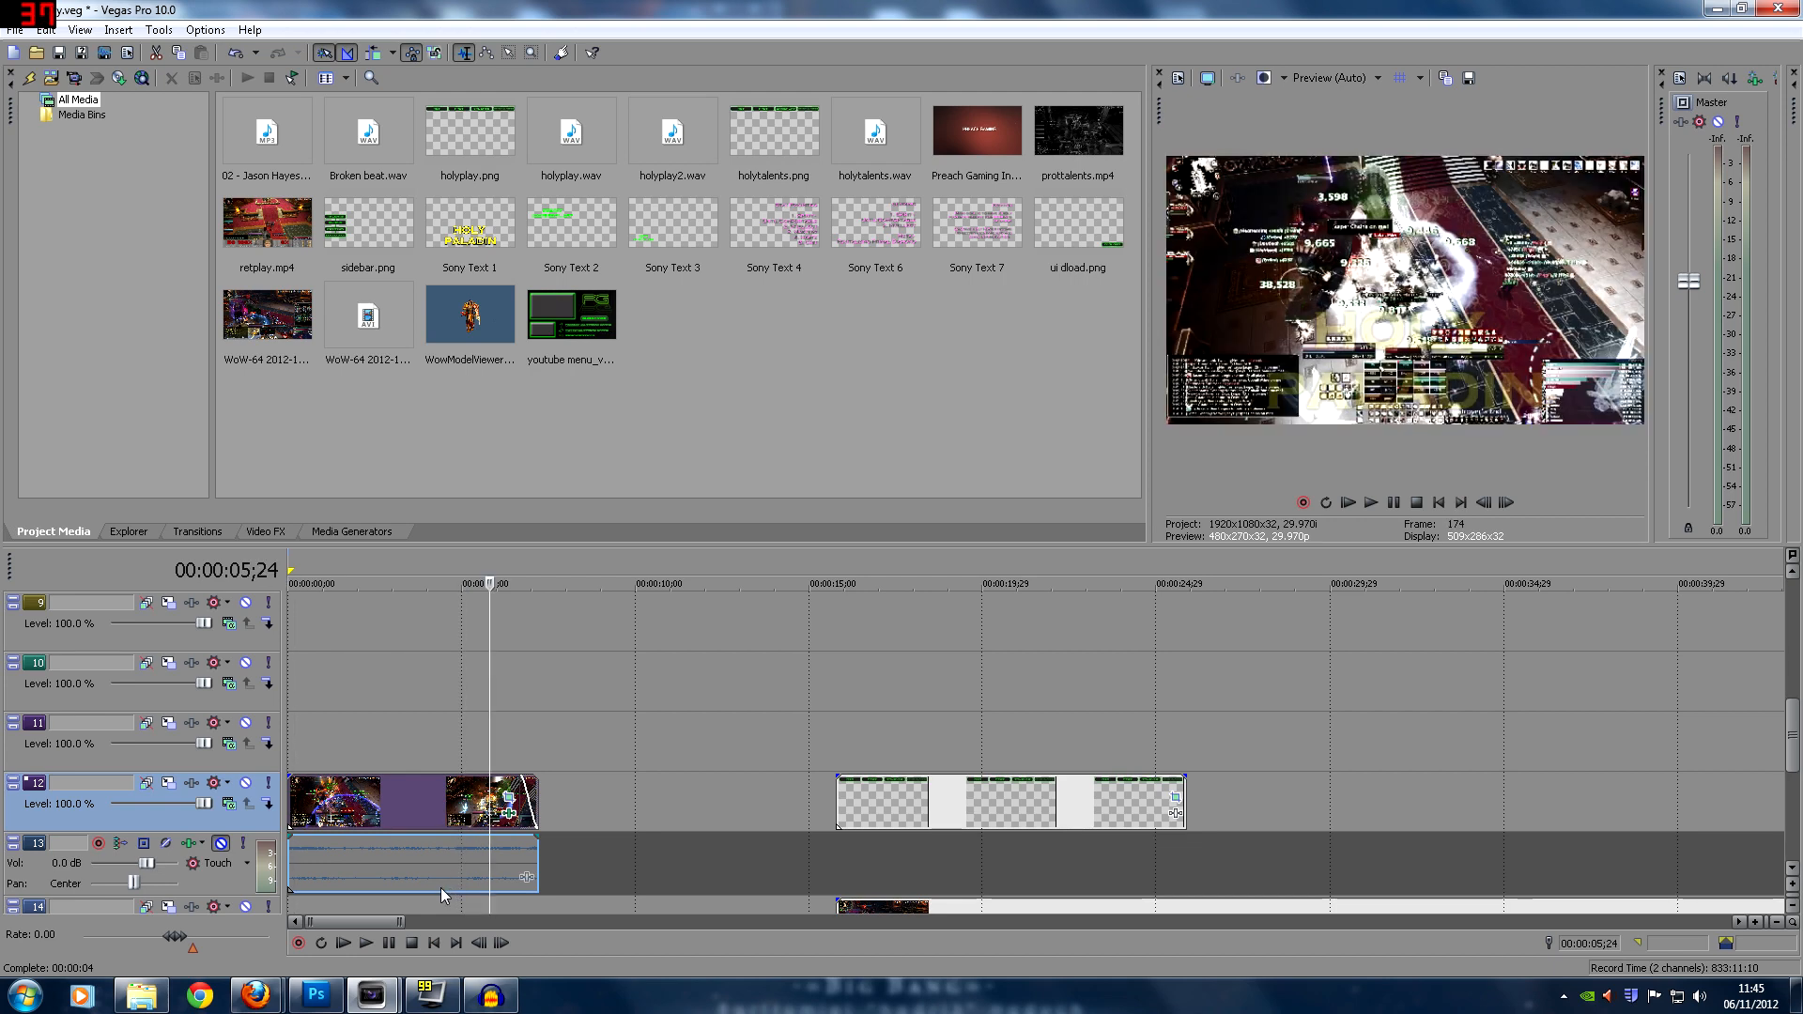
left_click(292, 823)
left_click(490, 834)
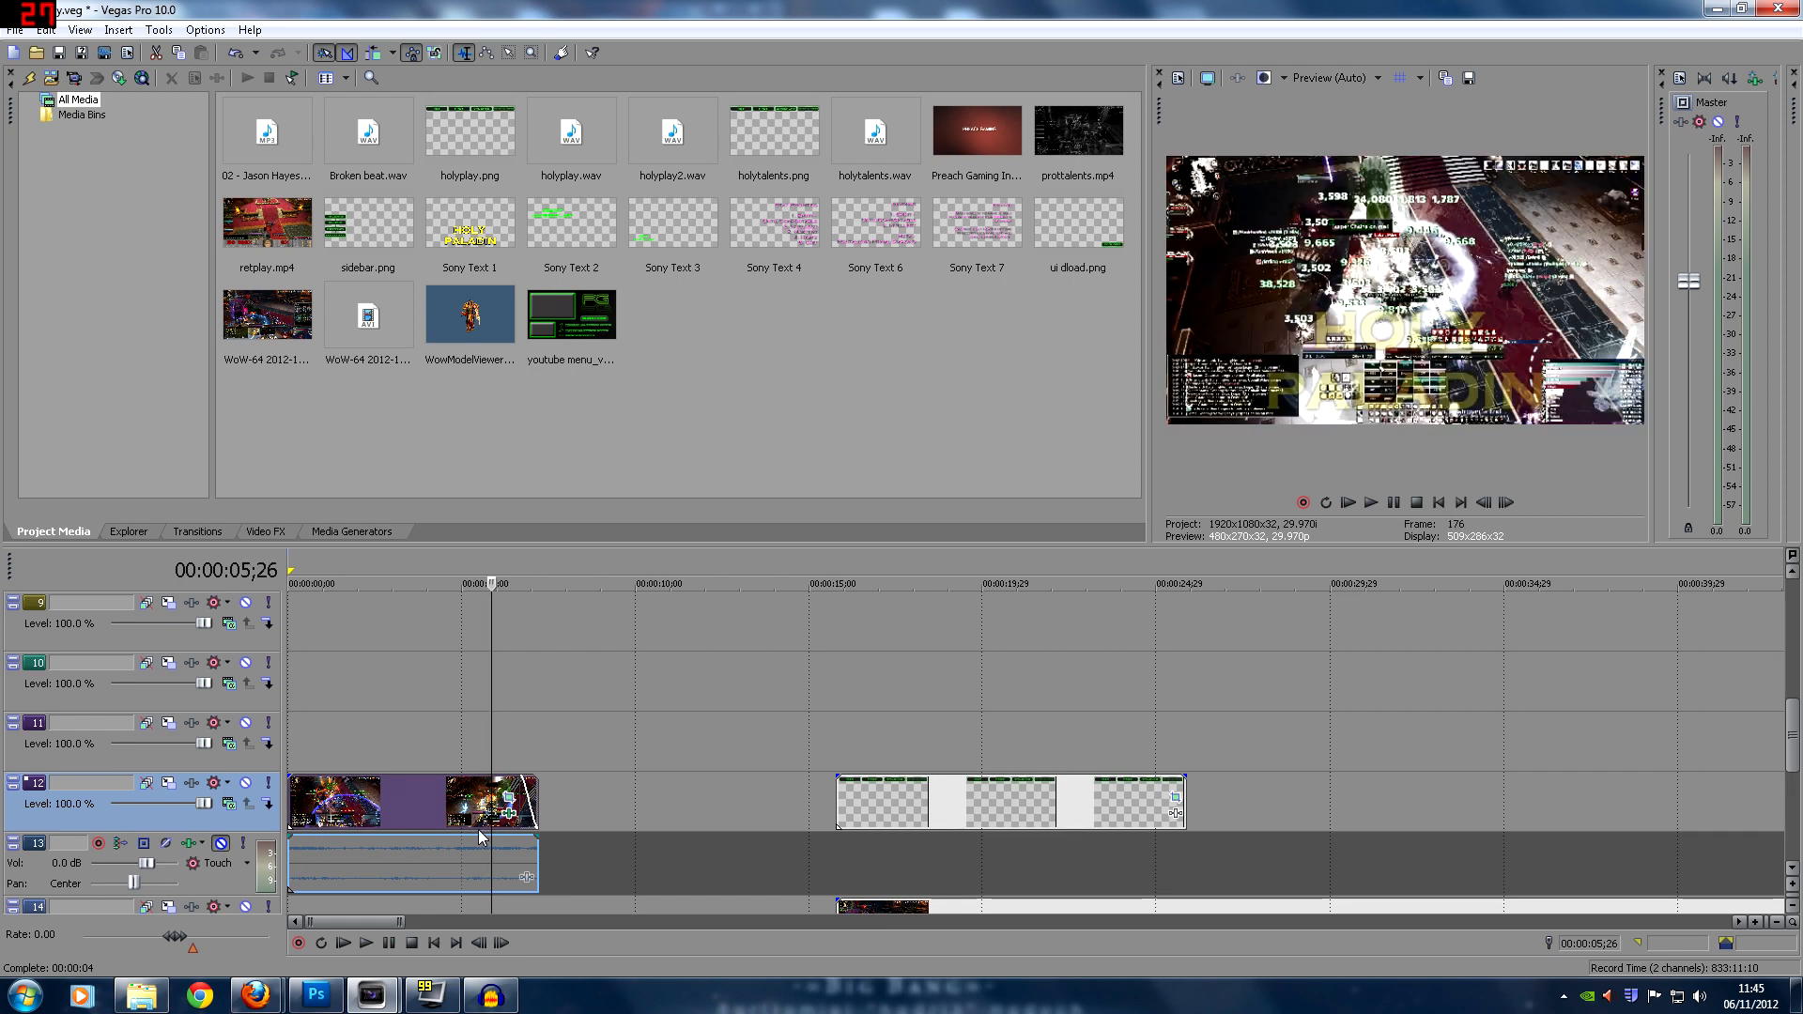
left_click(345, 828)
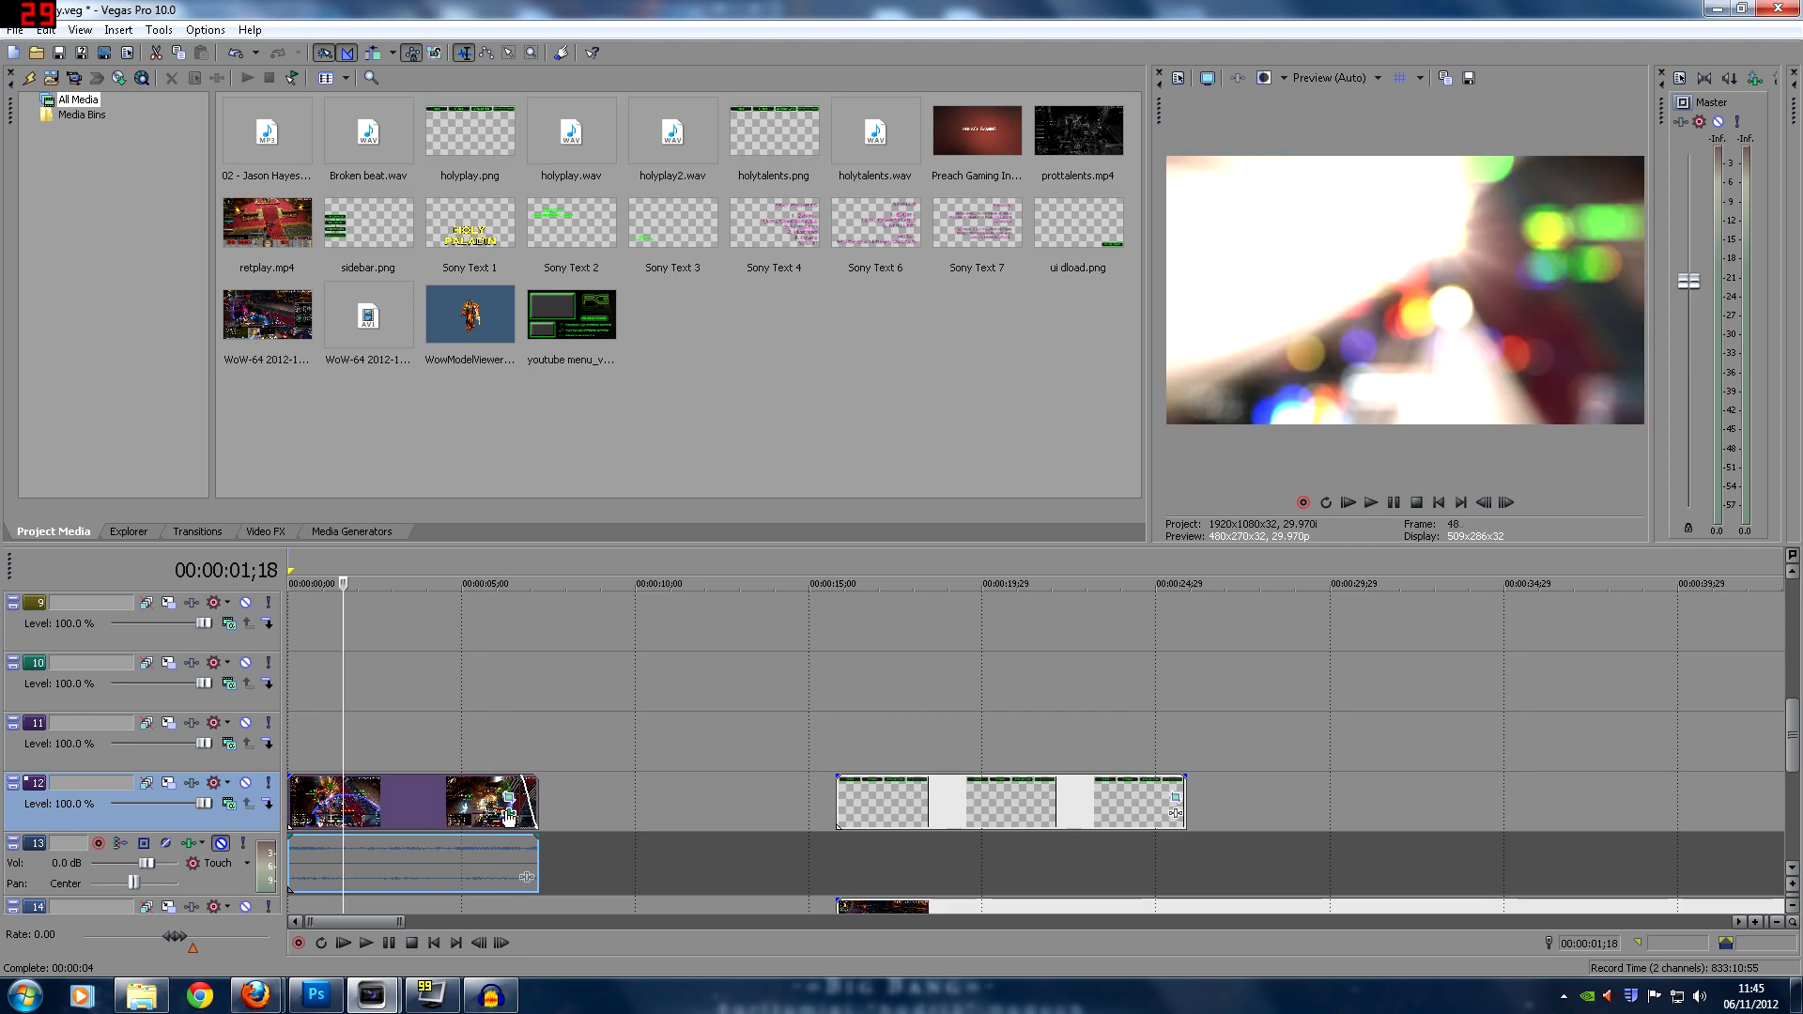
Open the event effects of the first gameplay clip on track 12, show its Add Noise settings and move the window clear of the track
left_click(508, 812)
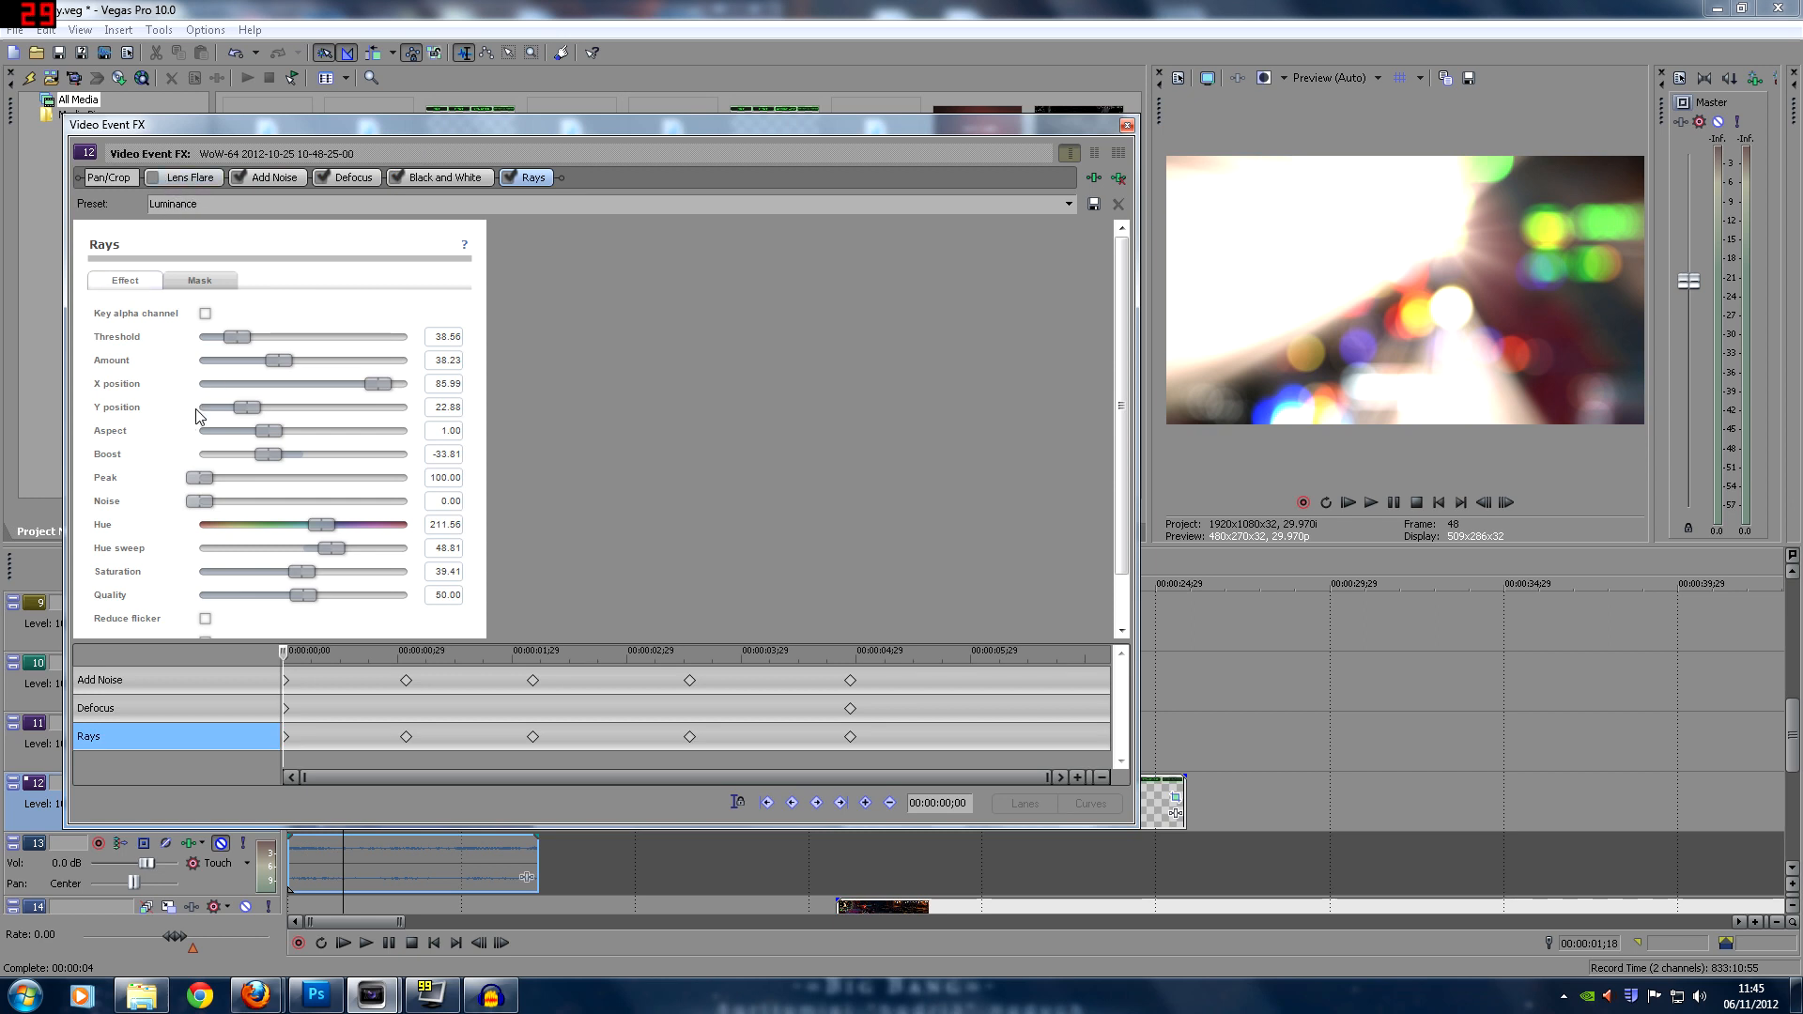
left_click(269, 178)
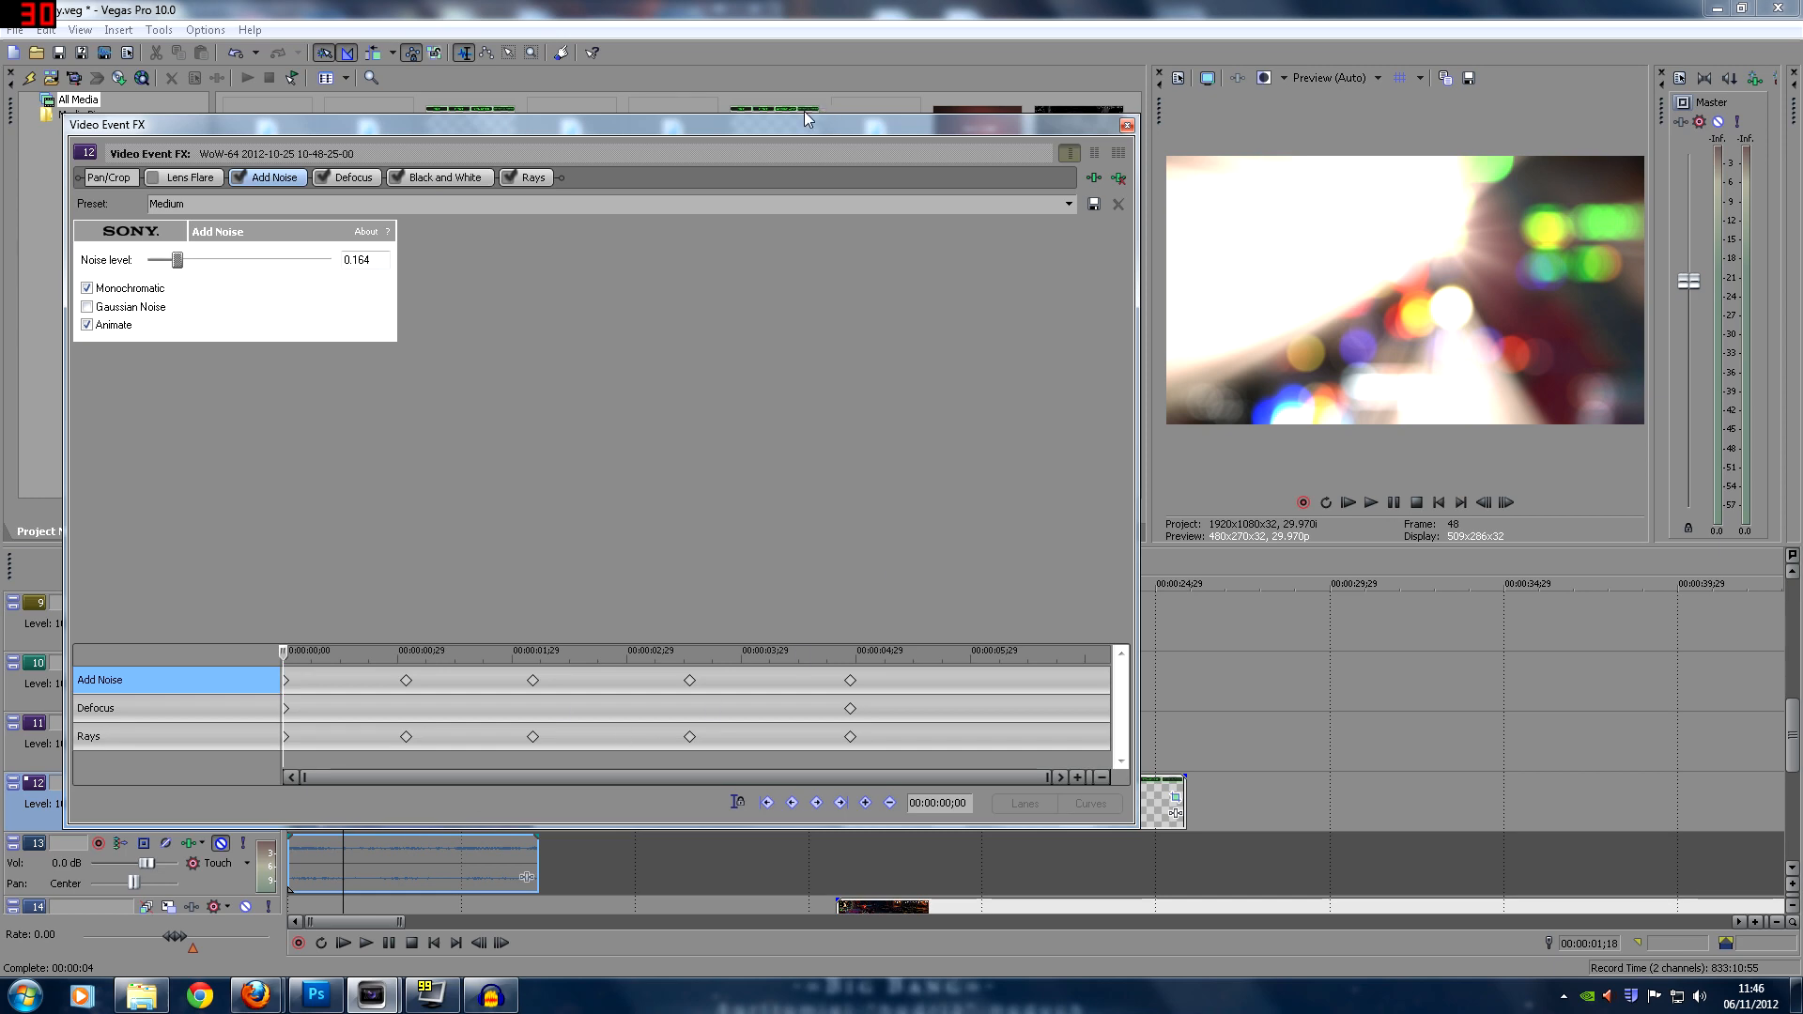
left_click_drag(781, 121, 787, 47)
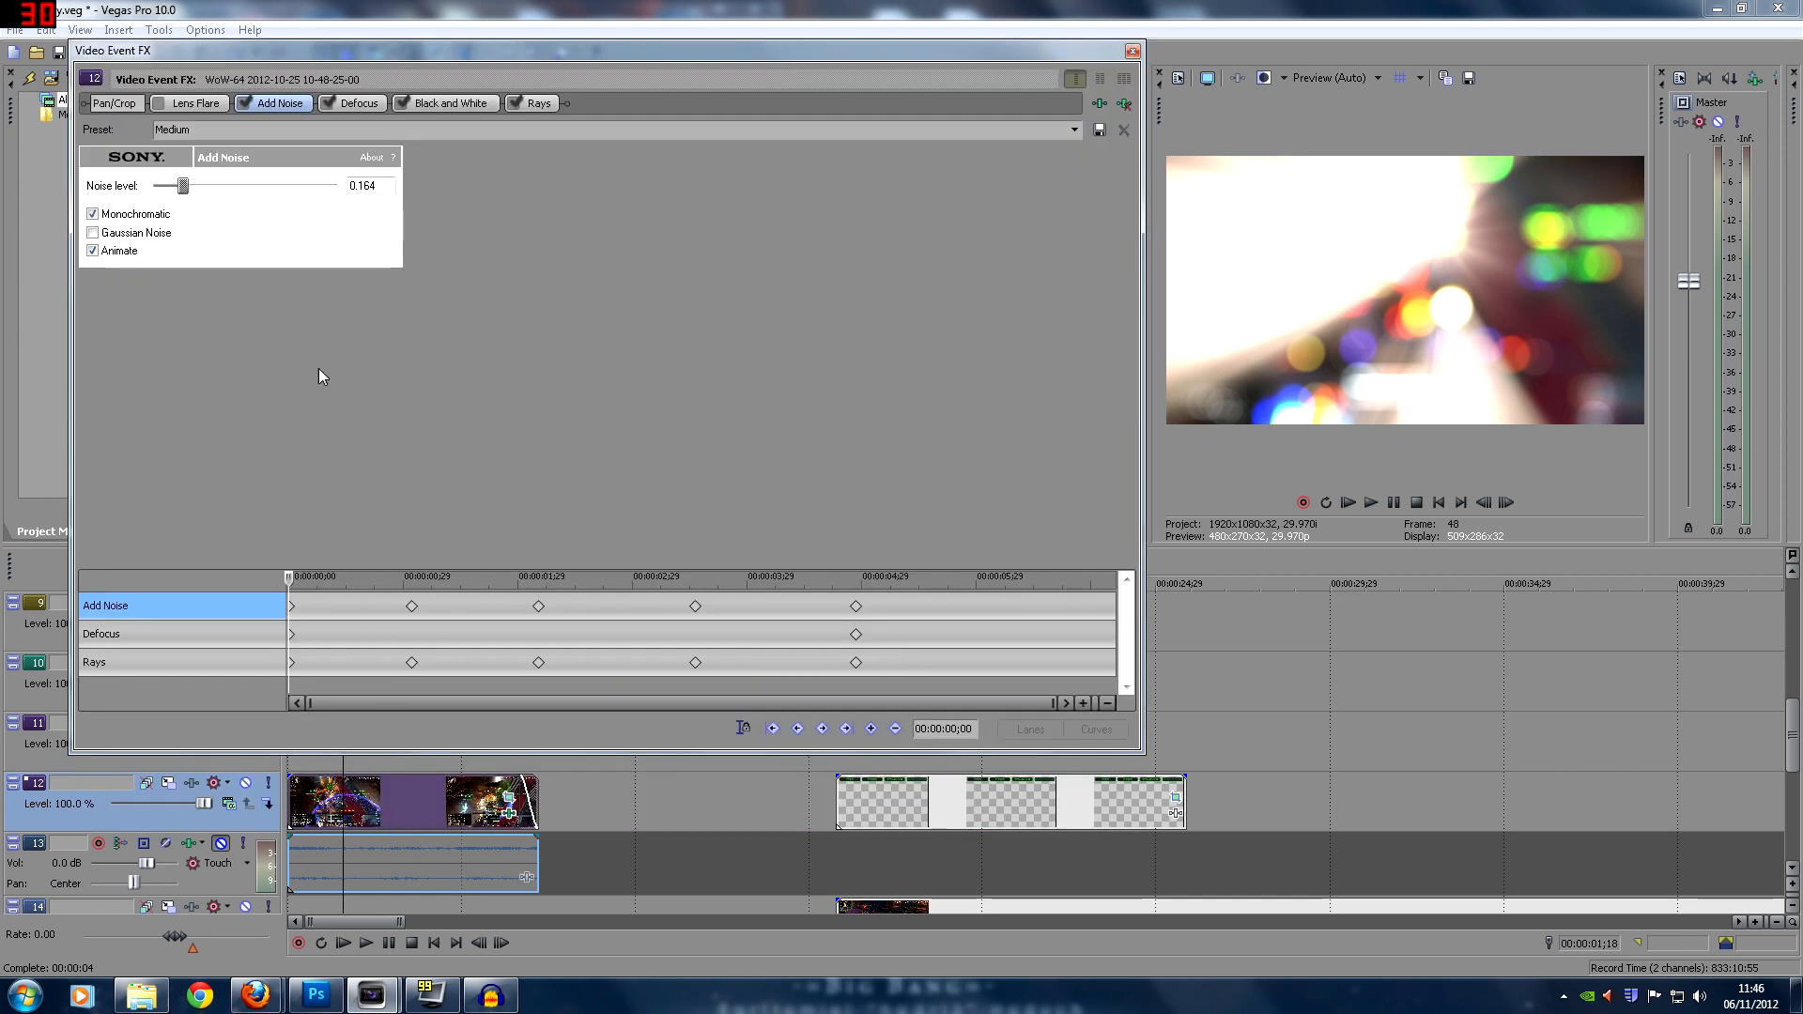
Bypass Defocus, Black and White and Rays to compare the raw footage, and re-enable only Defocus
left_click(328, 103)
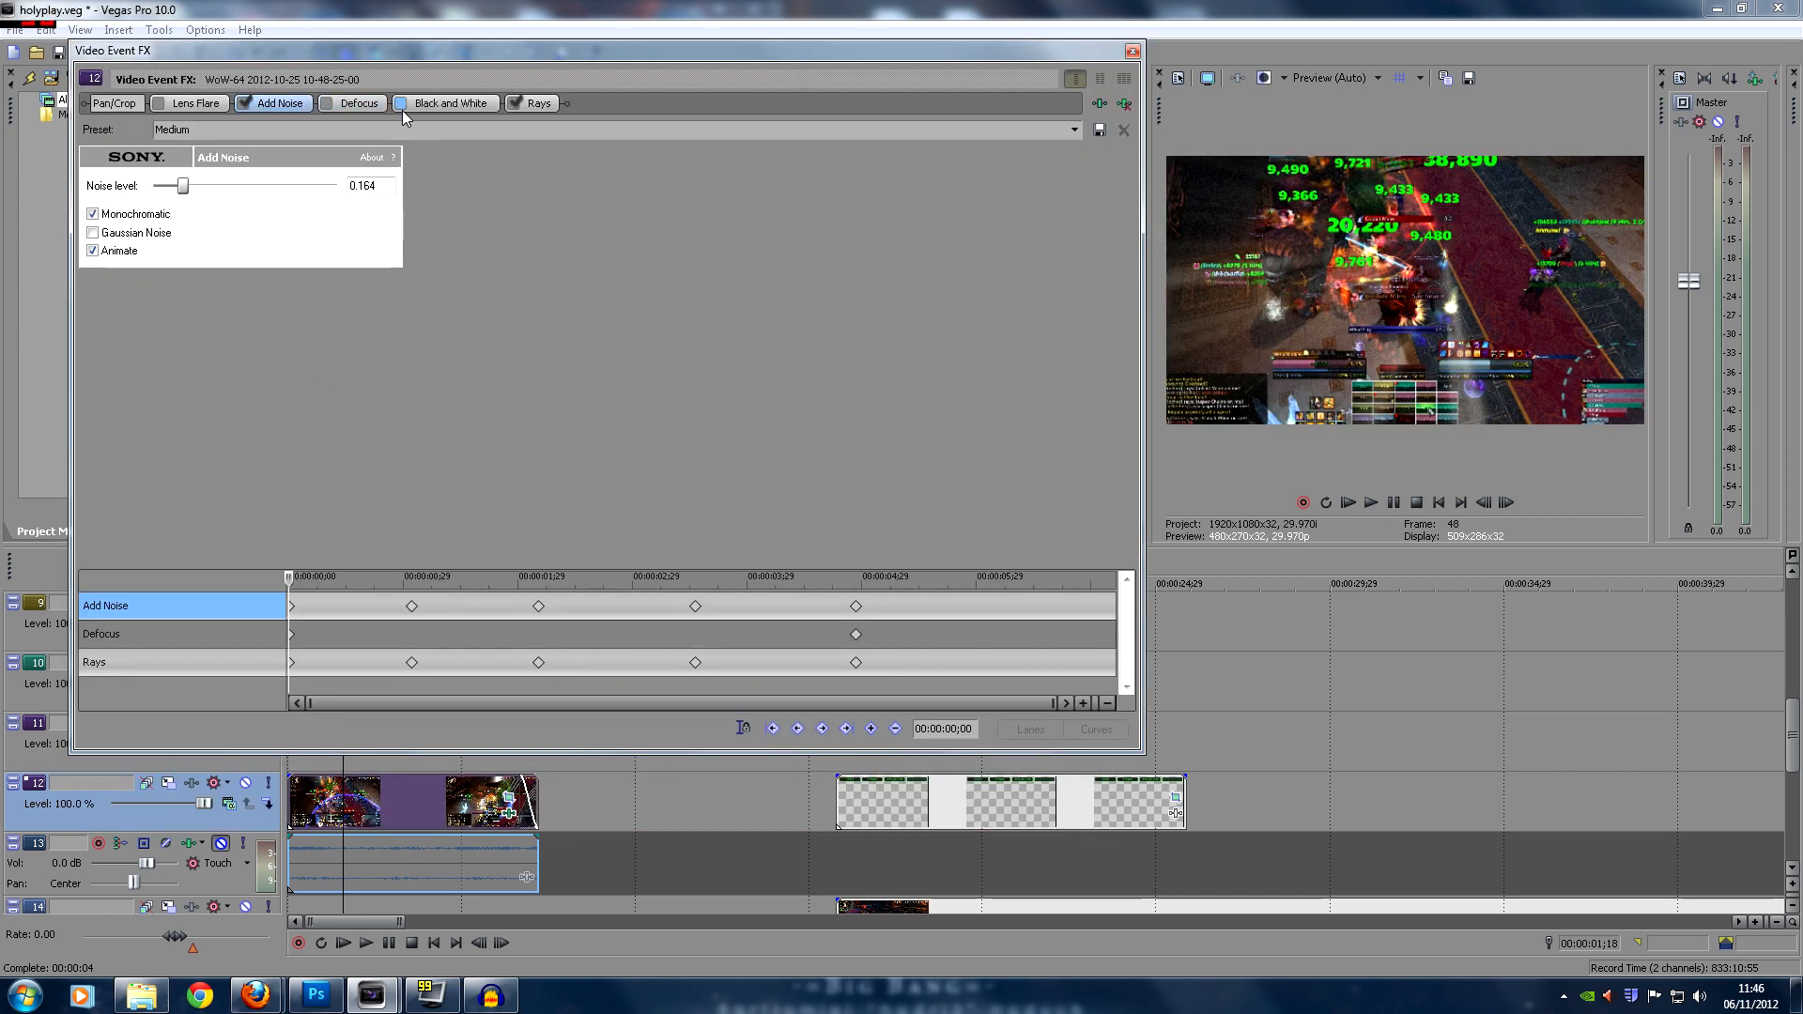
left_click(514, 104)
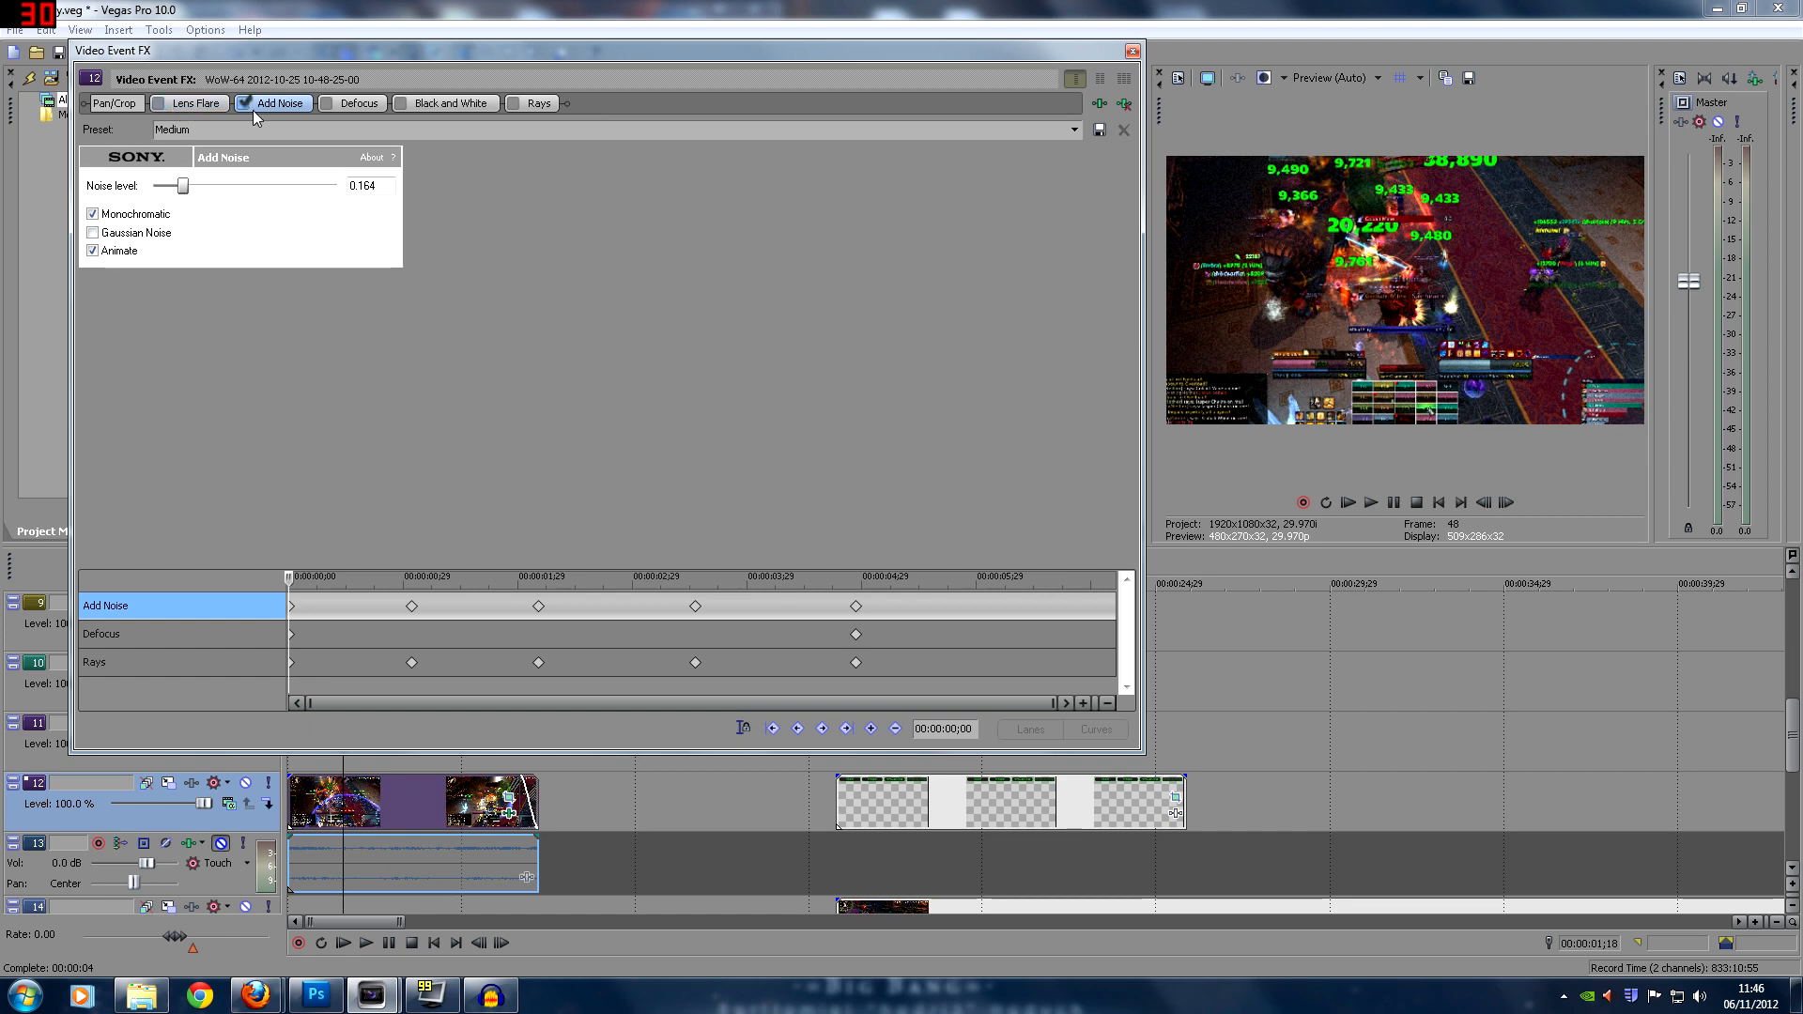
left_click(324, 107)
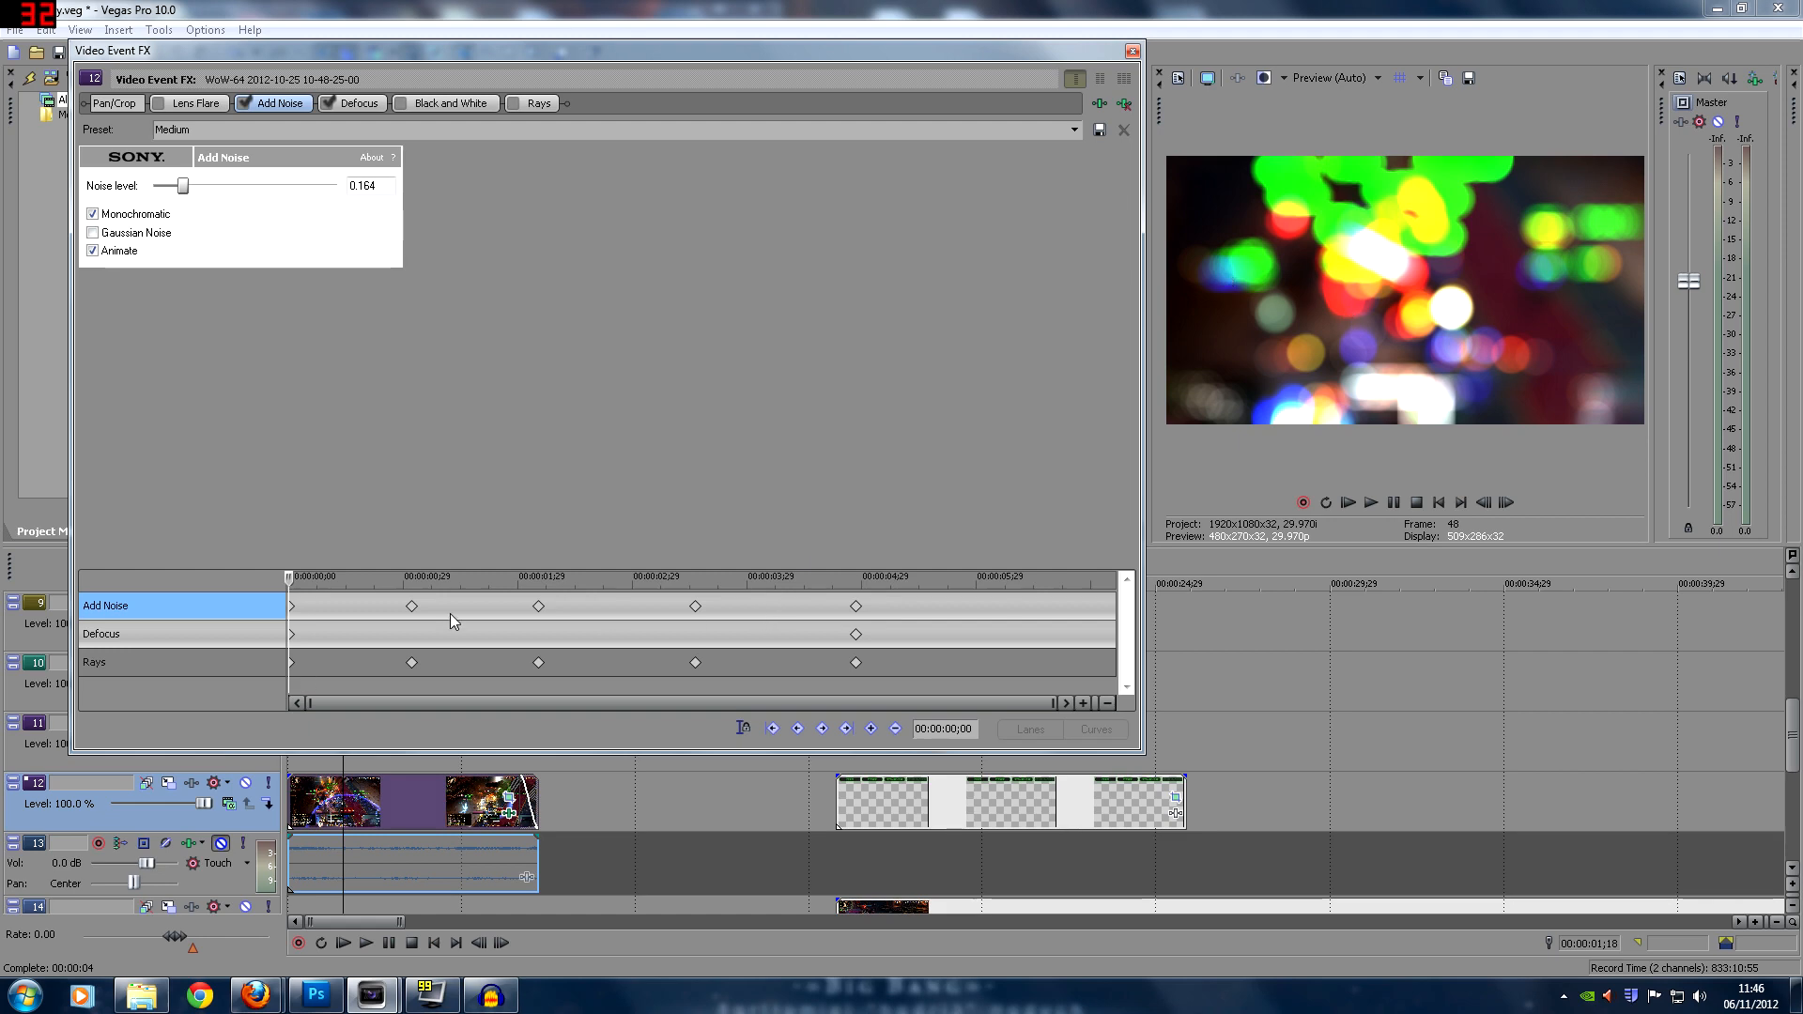
Step through the Add Noise keyframes up to 4;28 and examine the noise level at each one
left_click(411, 605)
left_click(538, 606)
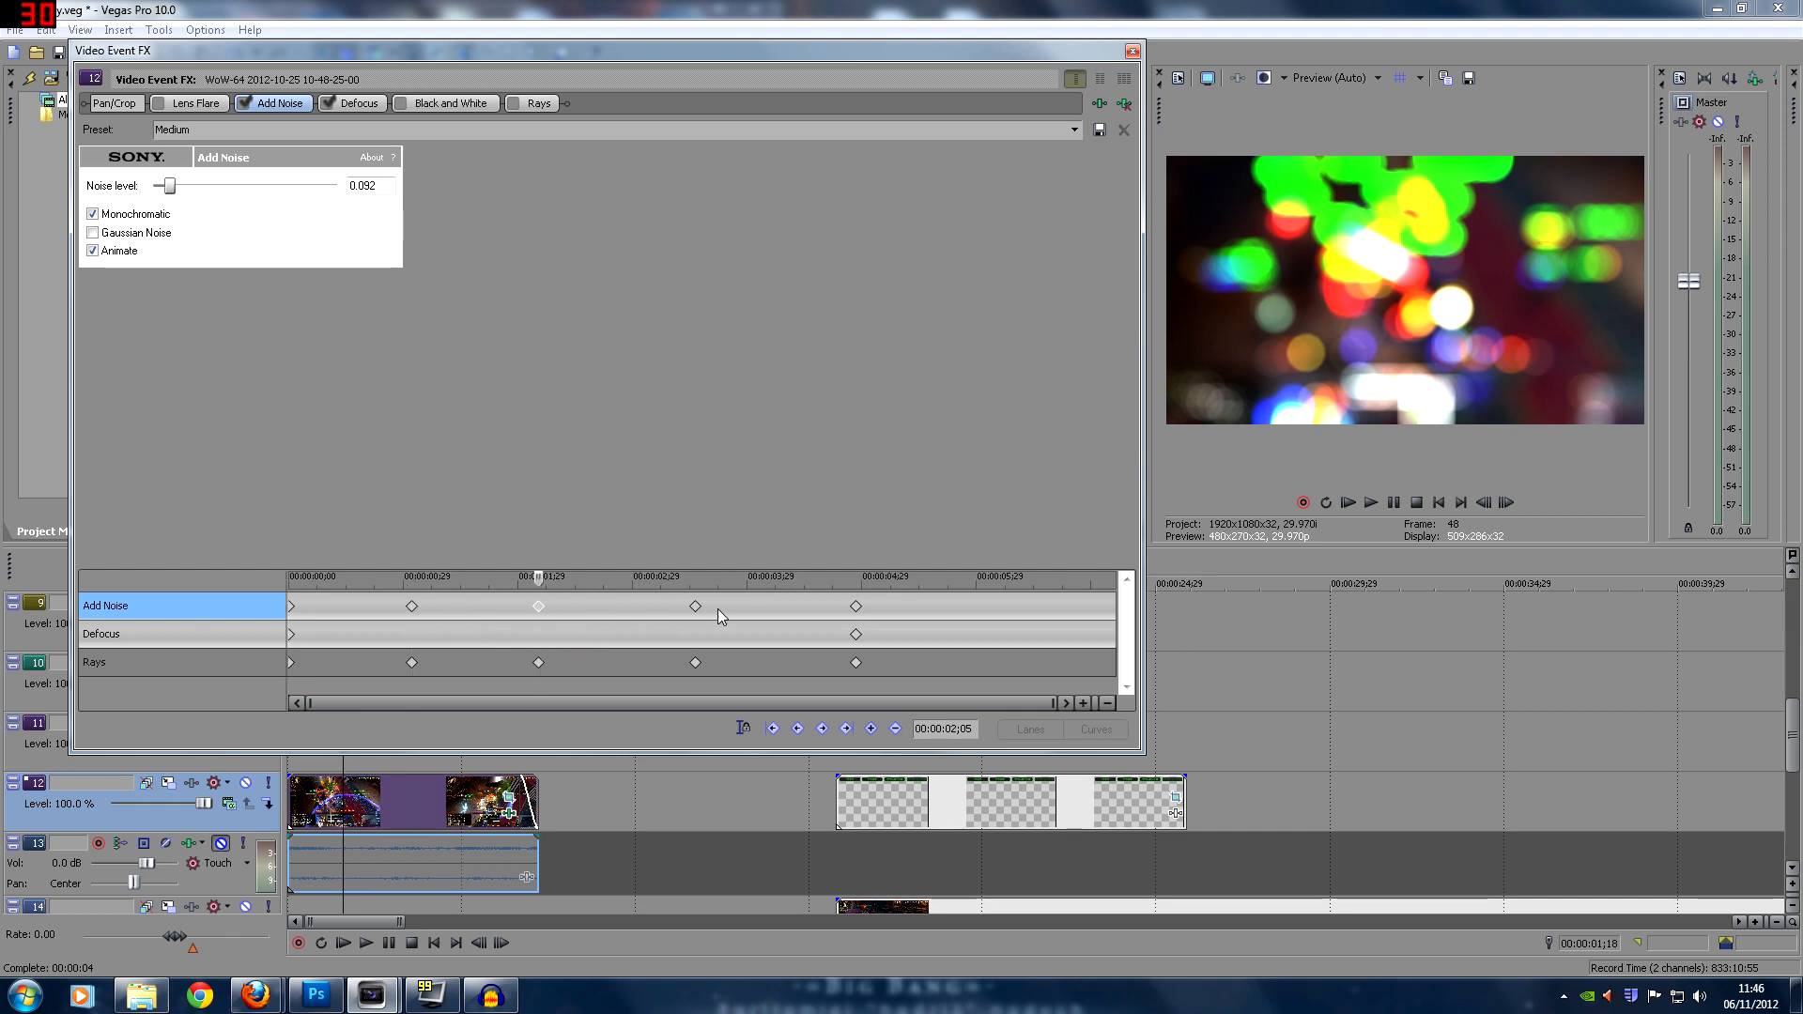
left_click(703, 608)
left_click(855, 605)
Show the Defocus settings, preview the clip at 3;04 and examine the effect's last keyframe at 4;28
left_click(362, 104)
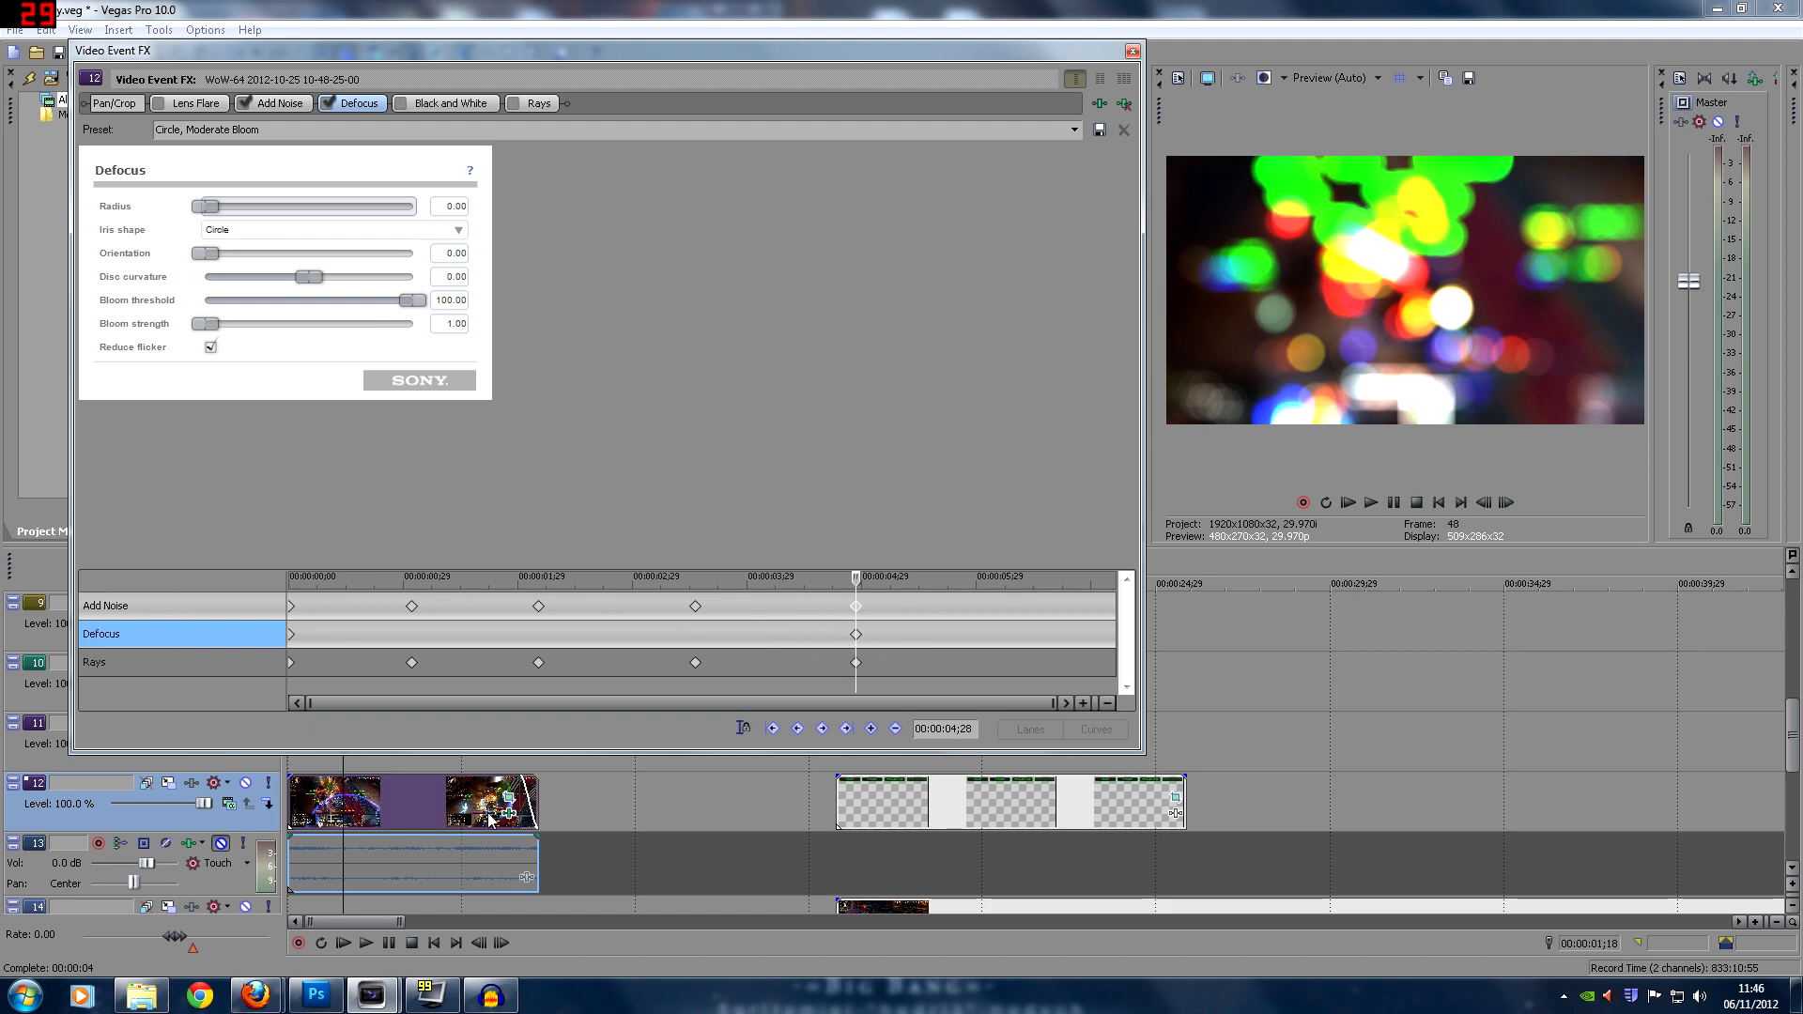
left_click(484, 810)
left_click(396, 812)
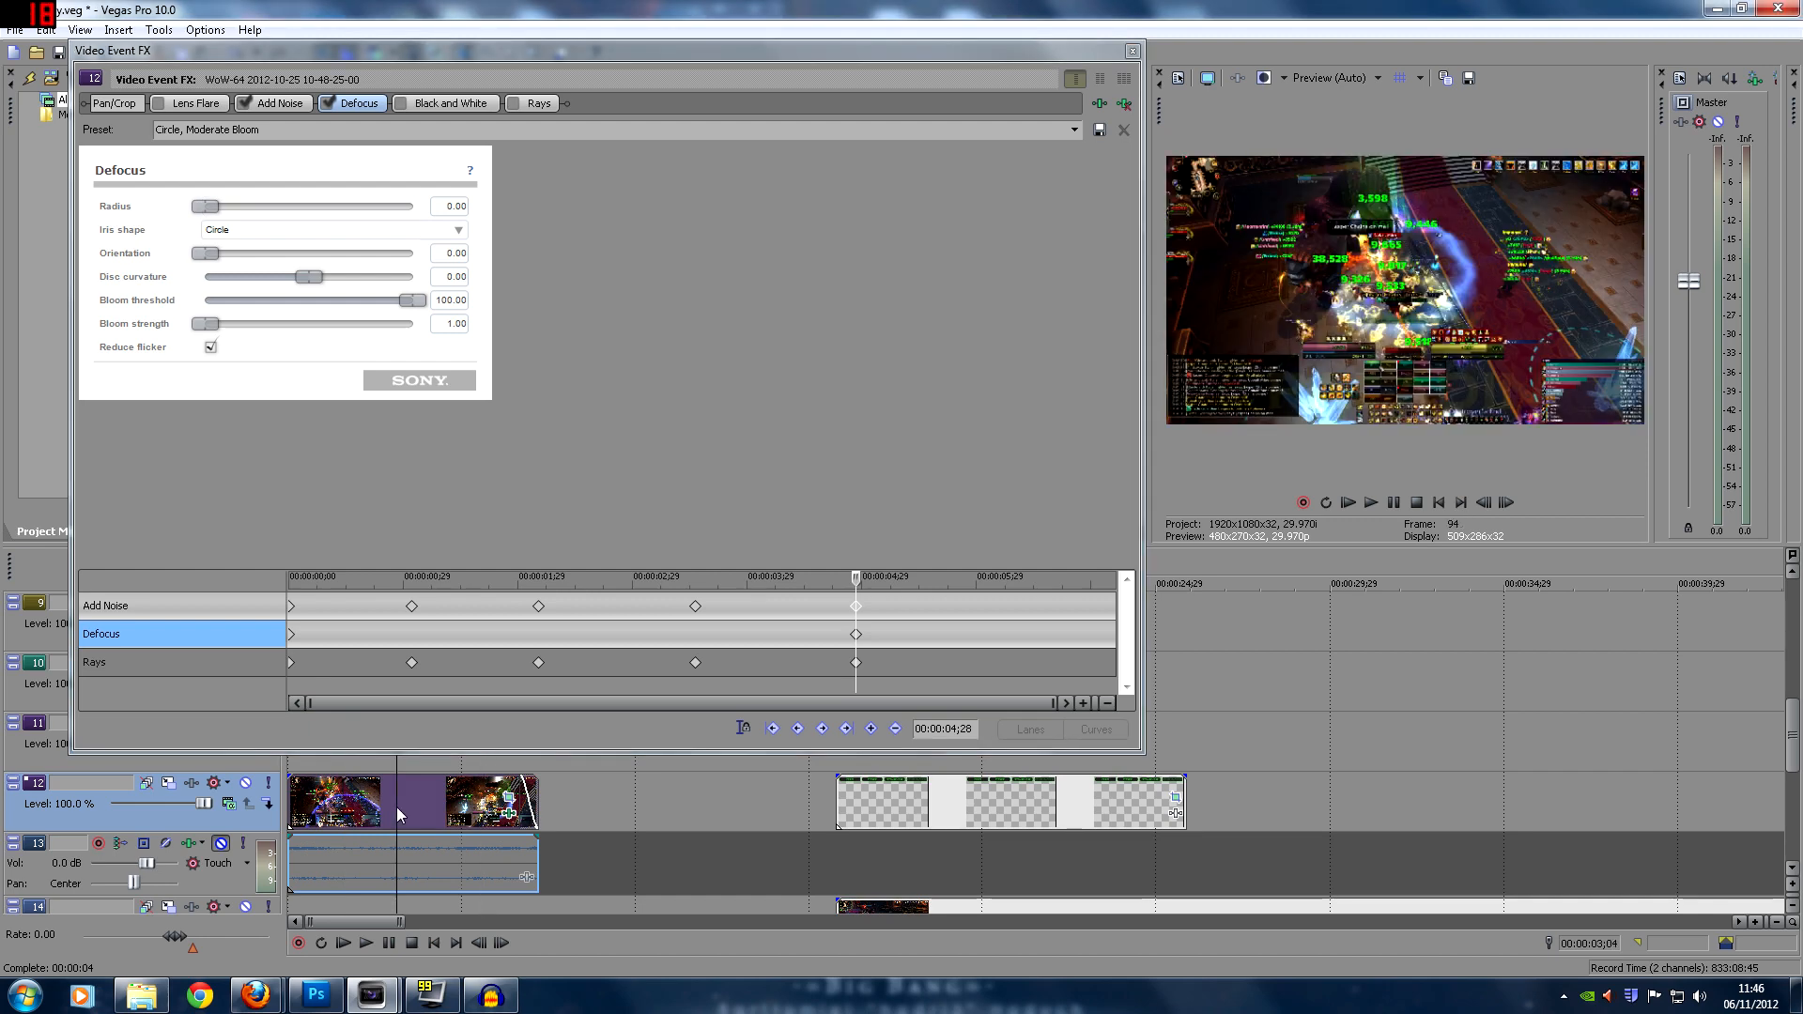
double_click(854, 632)
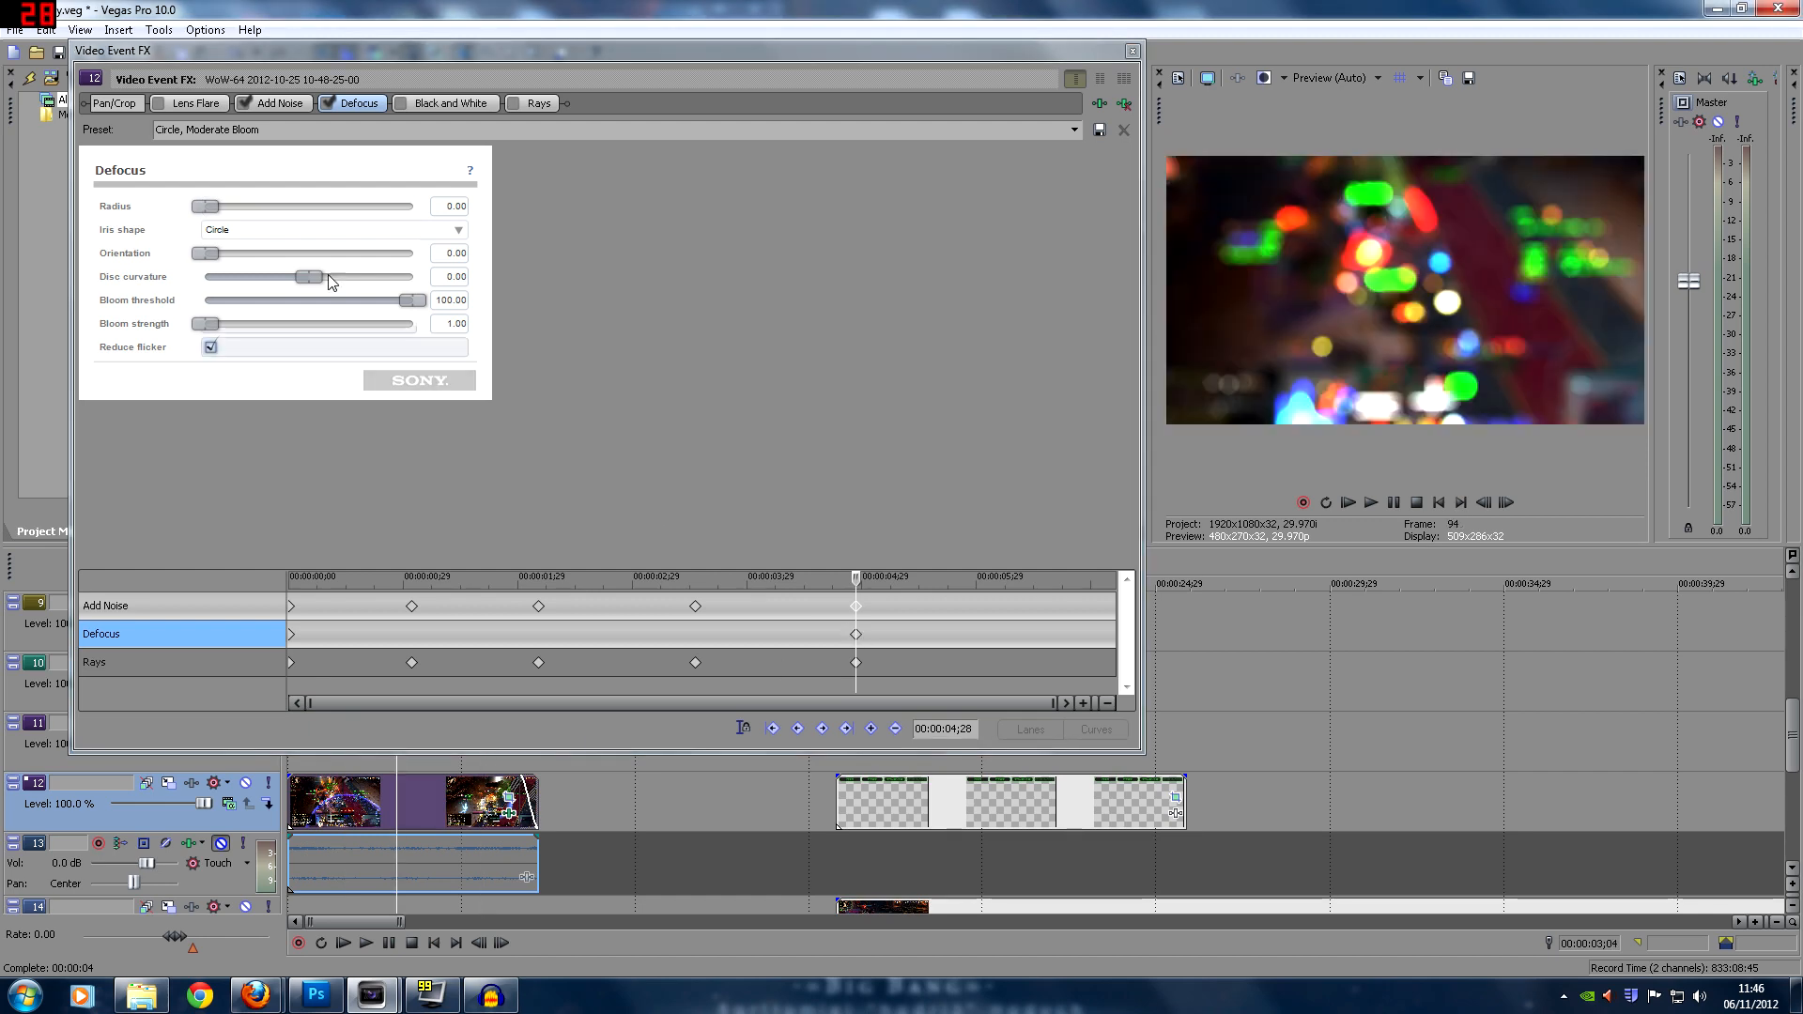
Re-enable the Black and White effect, show its blend amount, and re-enable Rays
left_click(405, 102)
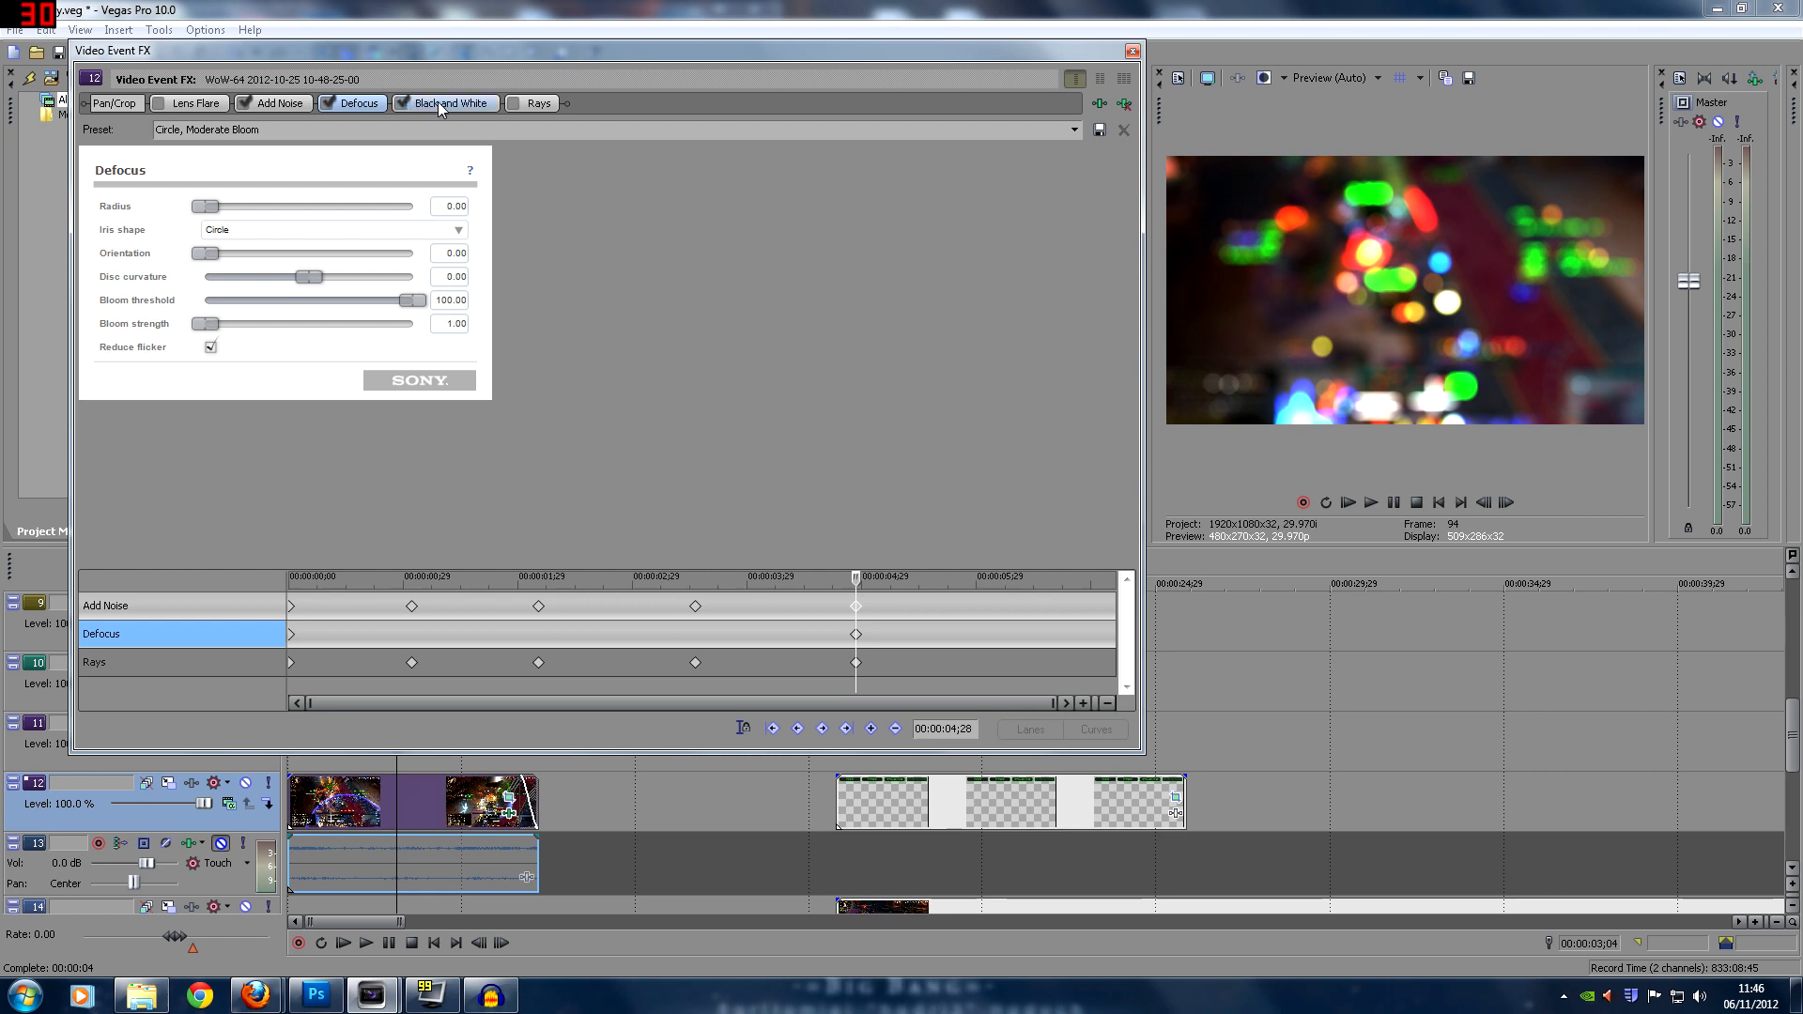
left_click(438, 102)
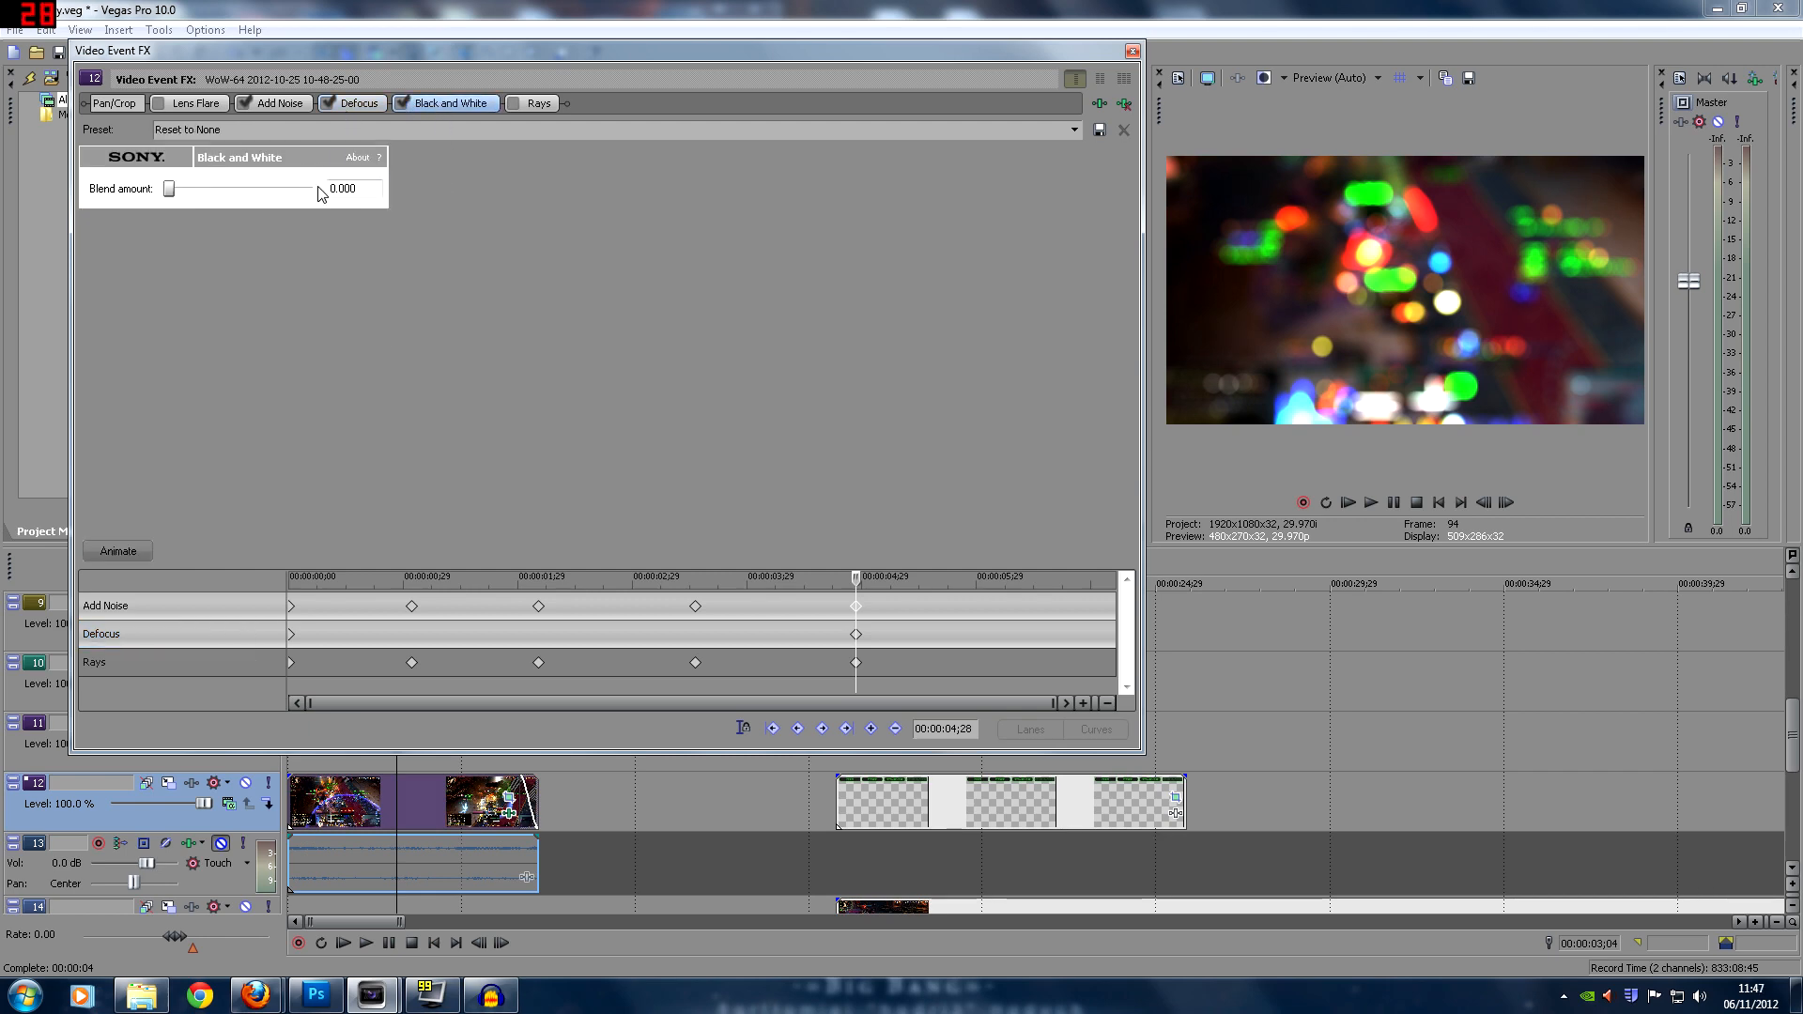
left_click(513, 102)
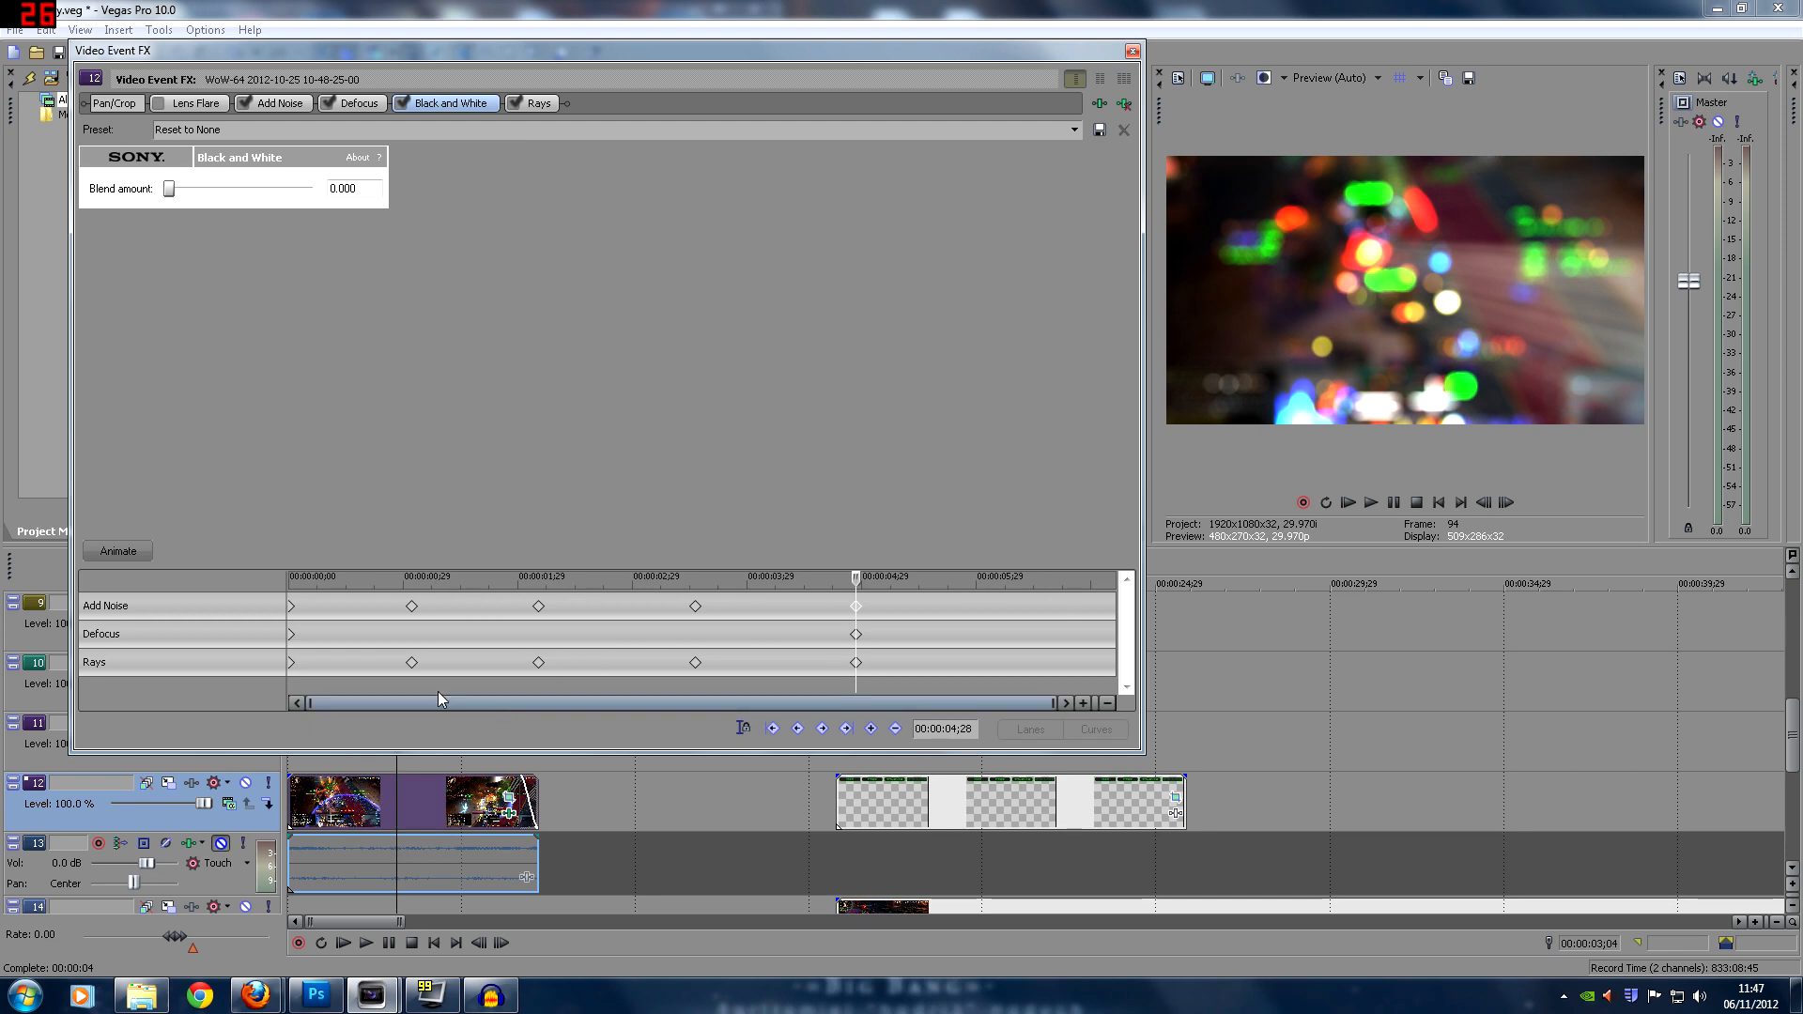
Isolate the Rays effect by bypassing Defocus, Black and White and Add Noise, and inspect its keyframe settings from 3;16 back to 1;04
left_click(326, 103)
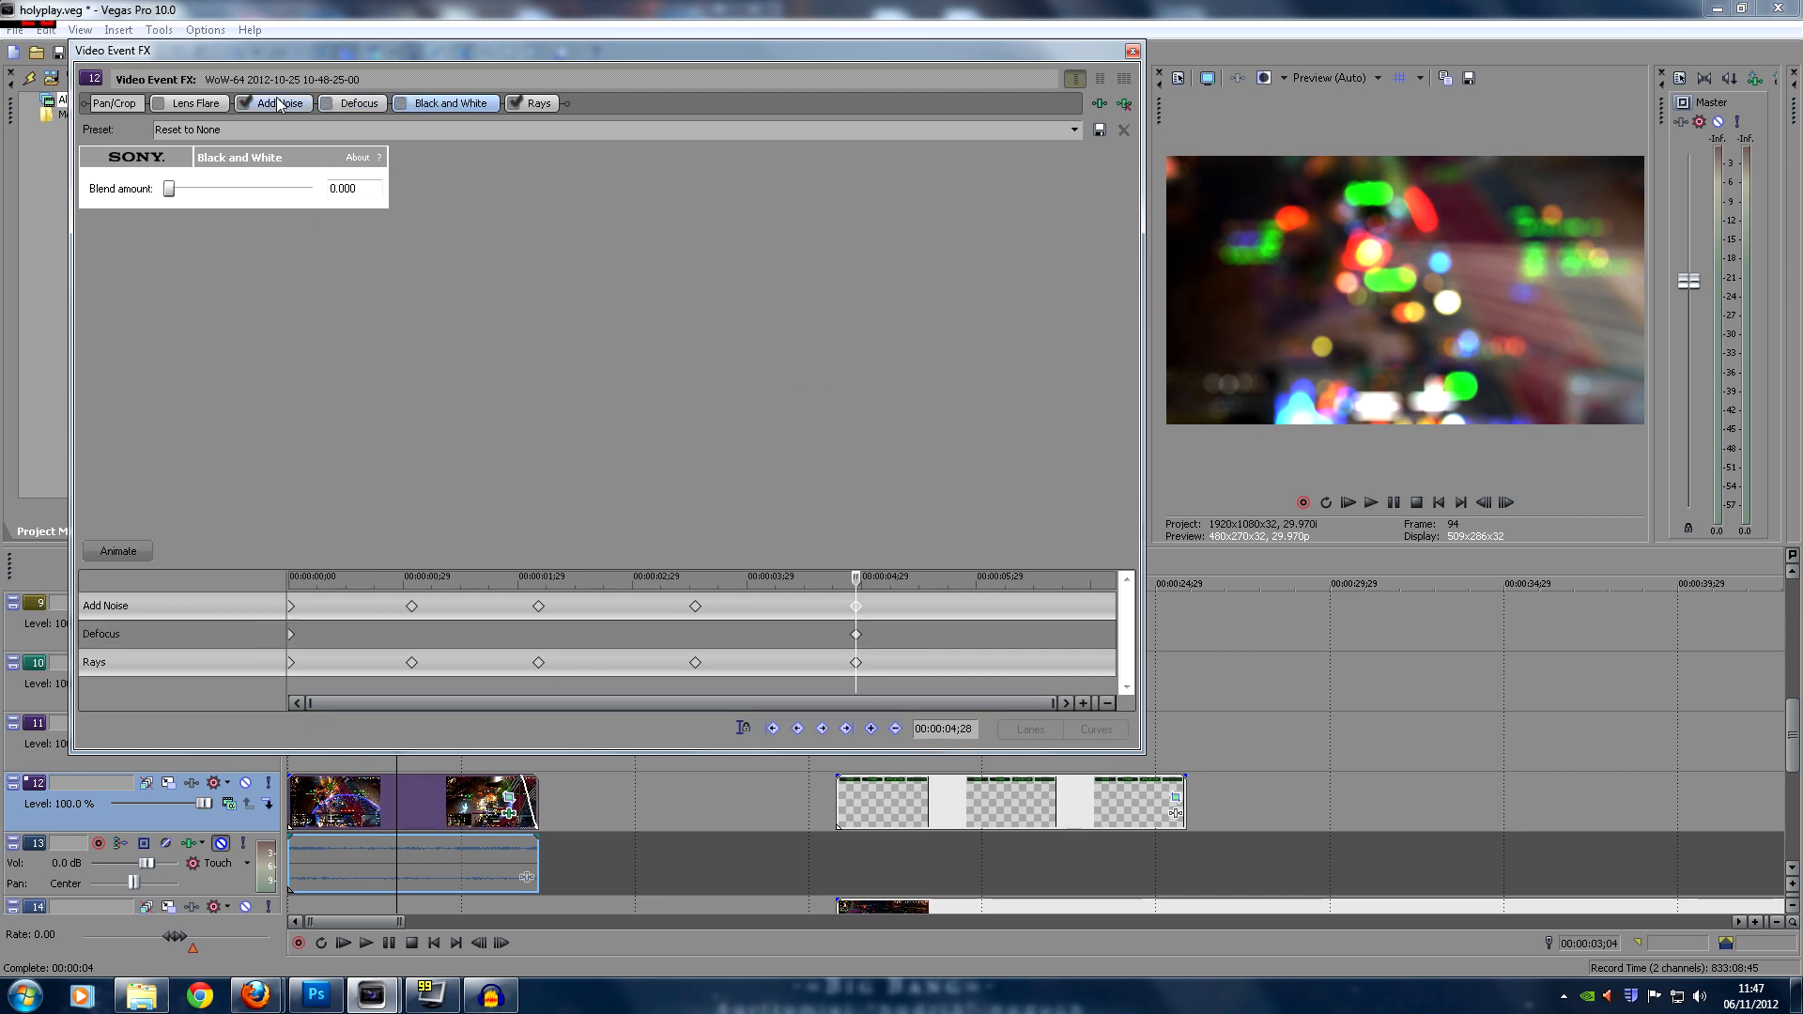
left_click(244, 103)
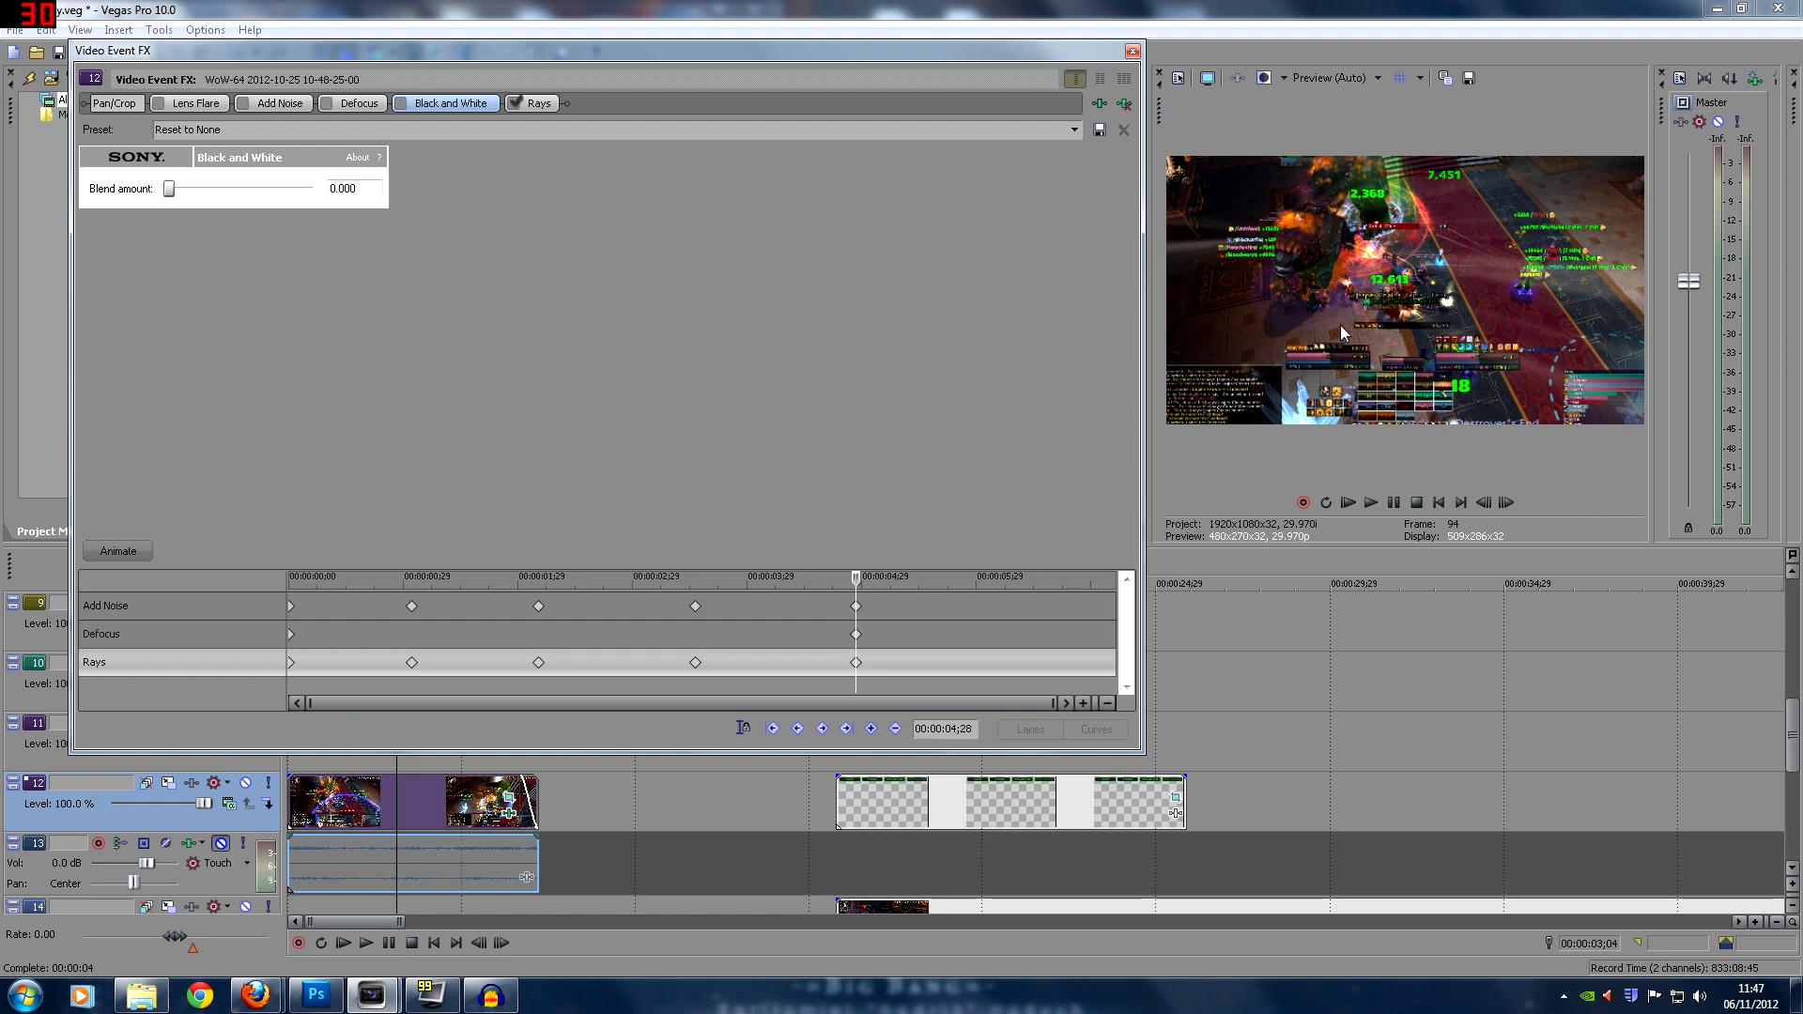
left_click(695, 662)
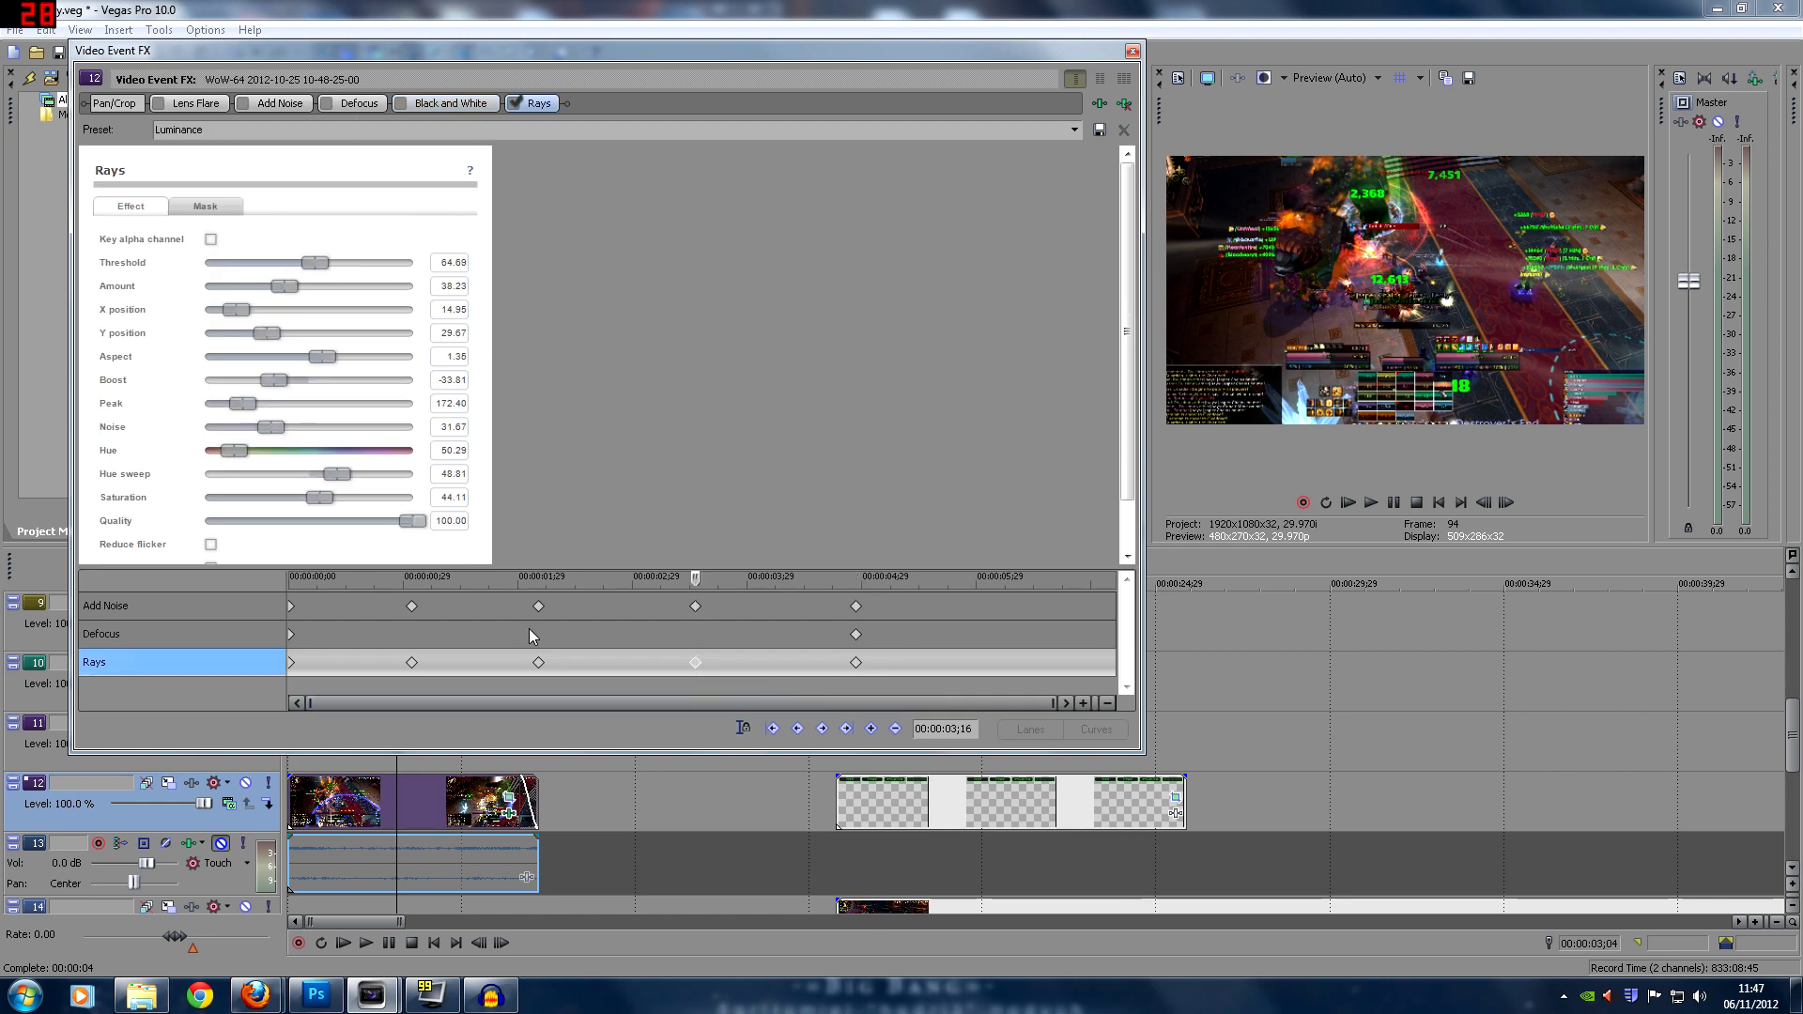
left_click(538, 662)
left_click(420, 669)
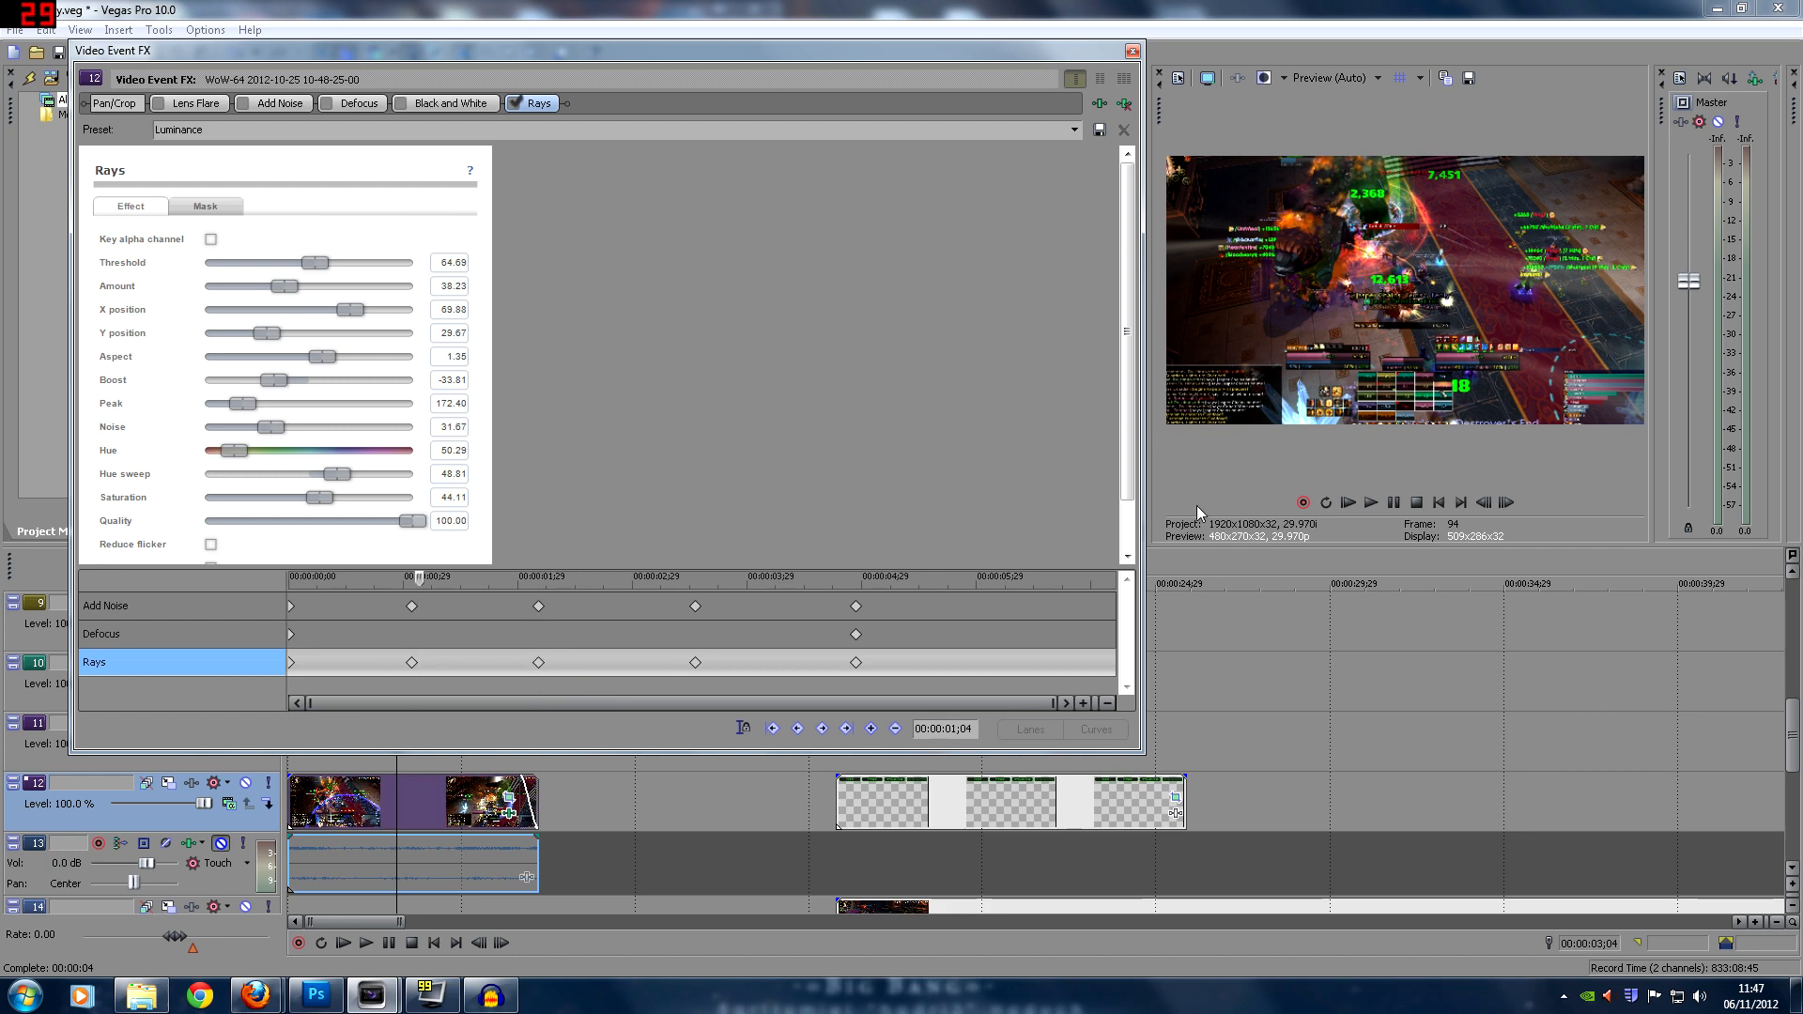
Preview the gameplay clip with only Rays applied at successive points from 2;04 to 5;07
left_click(362, 799)
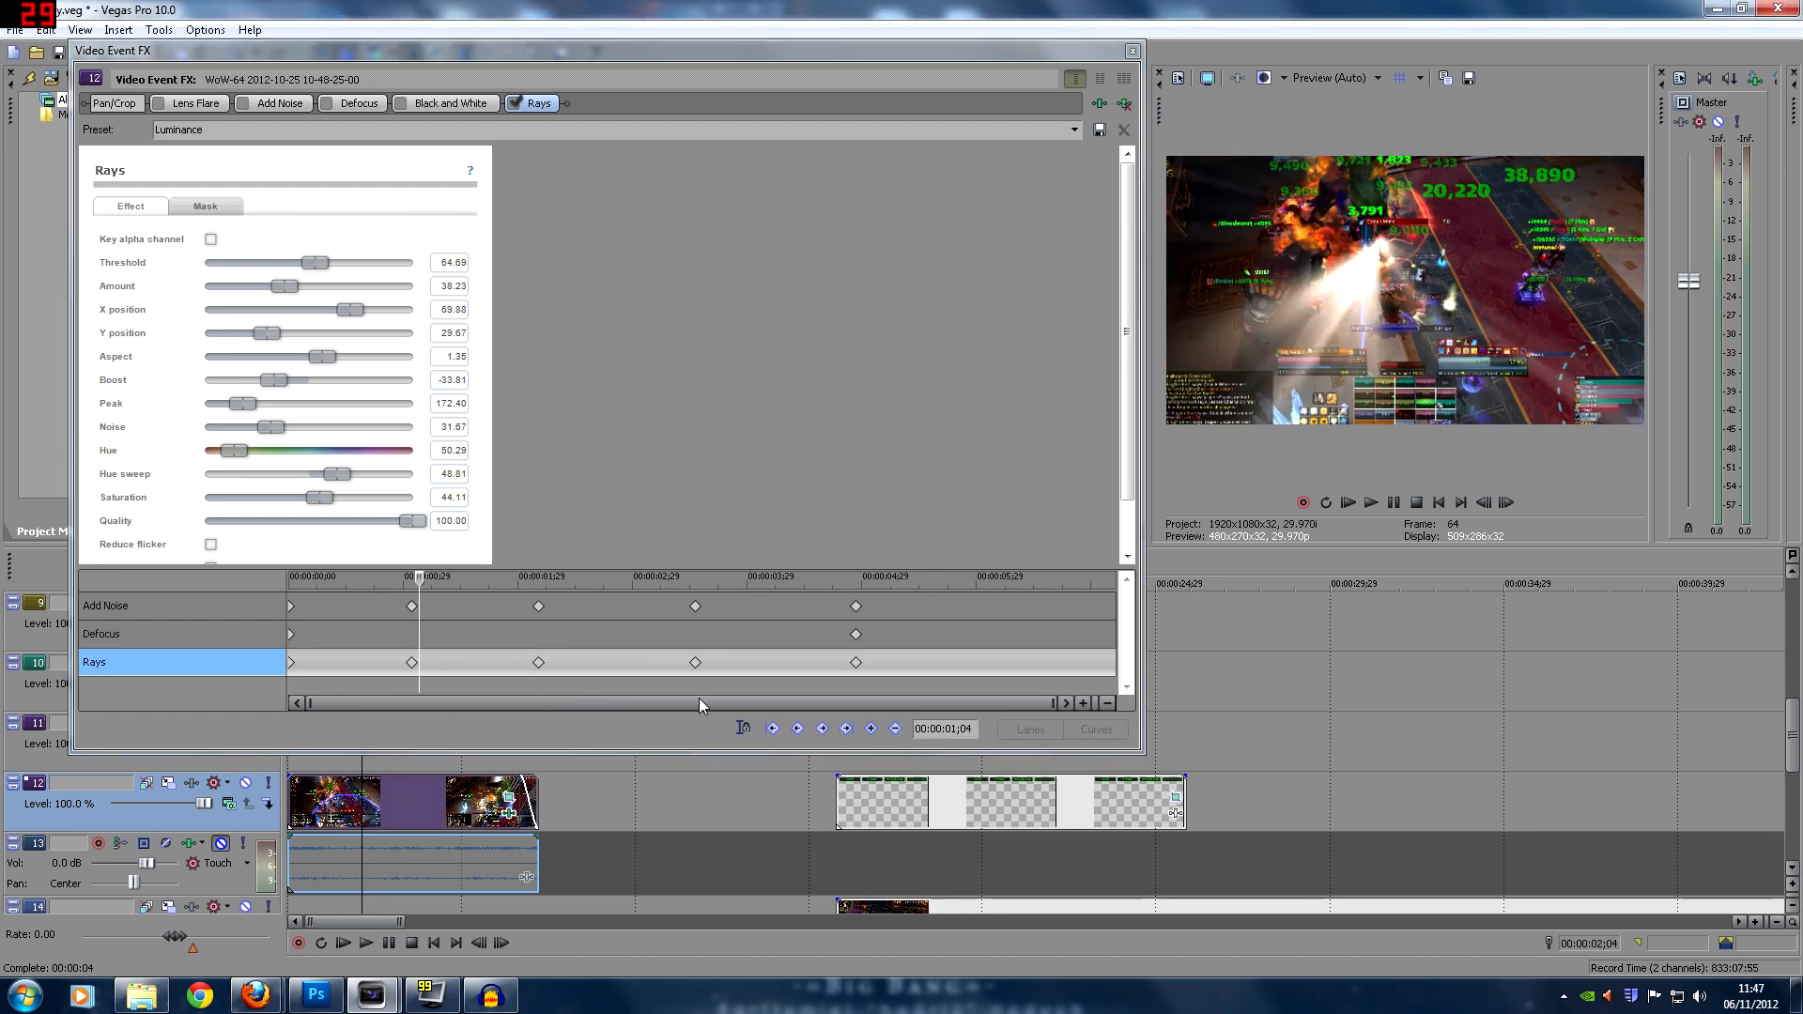
left_click(390, 815)
left_click(405, 815)
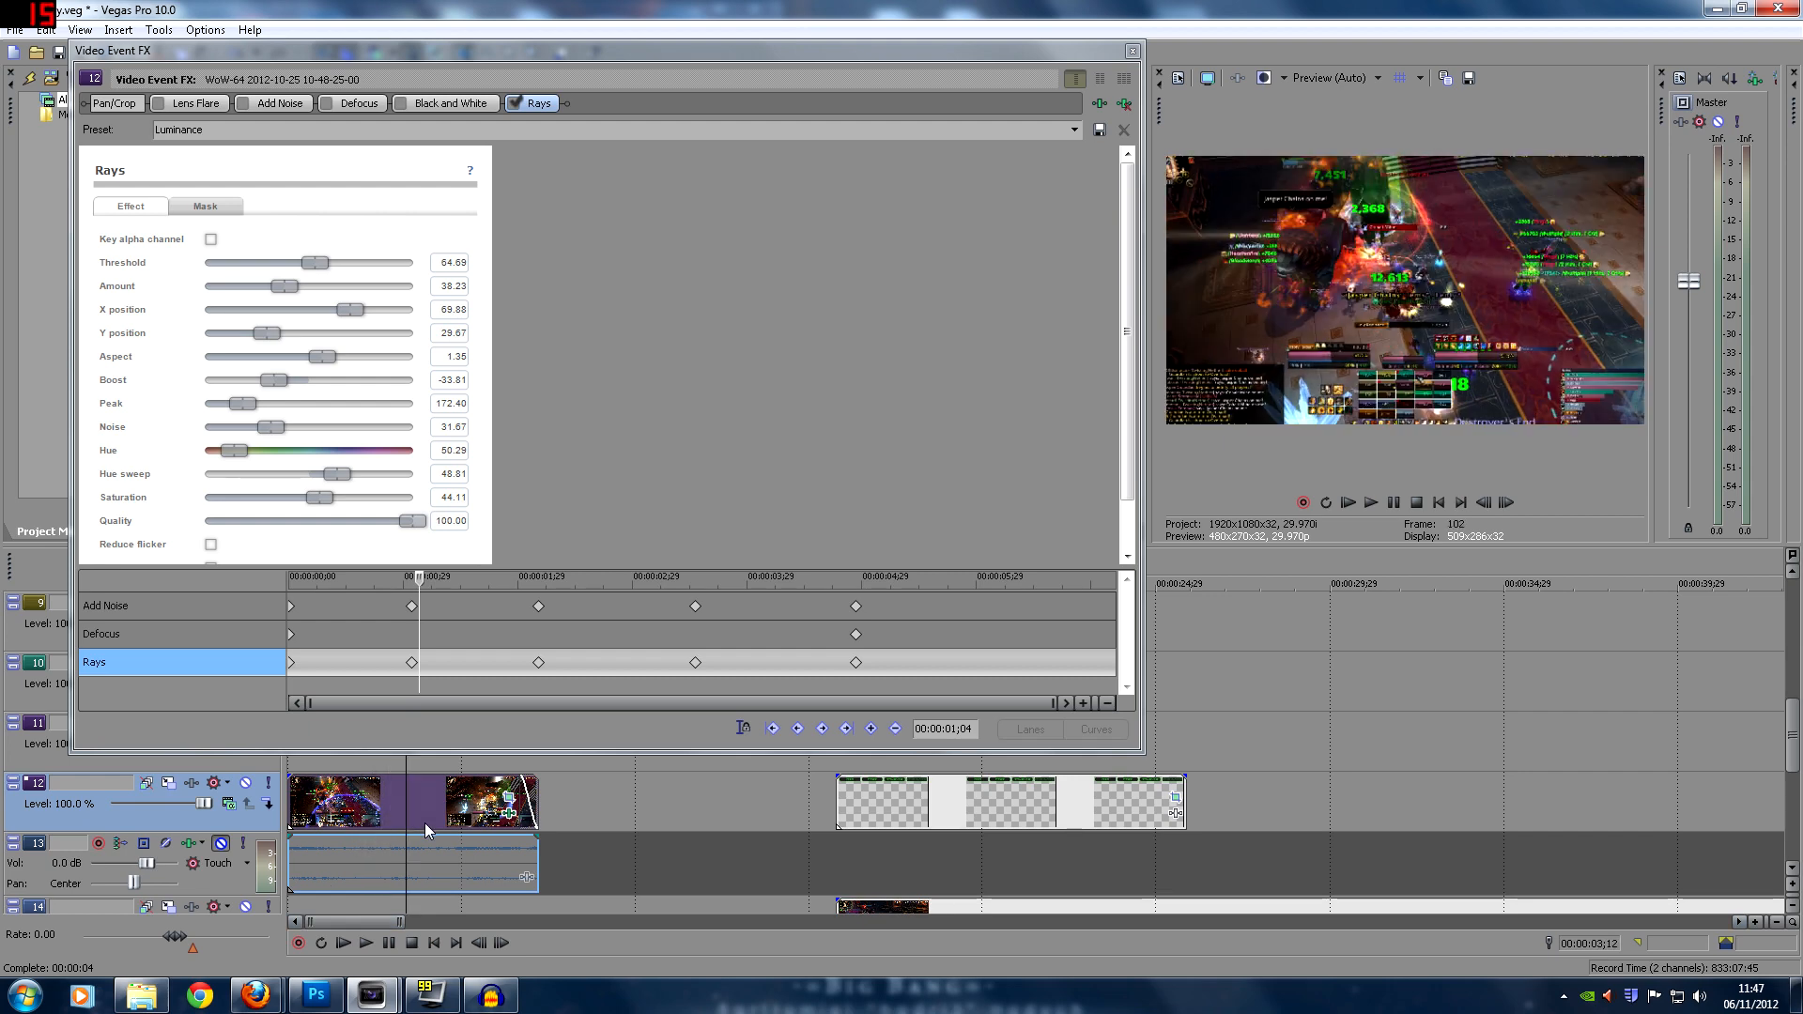
left_click(425, 823)
left_click(442, 825)
left_click(455, 821)
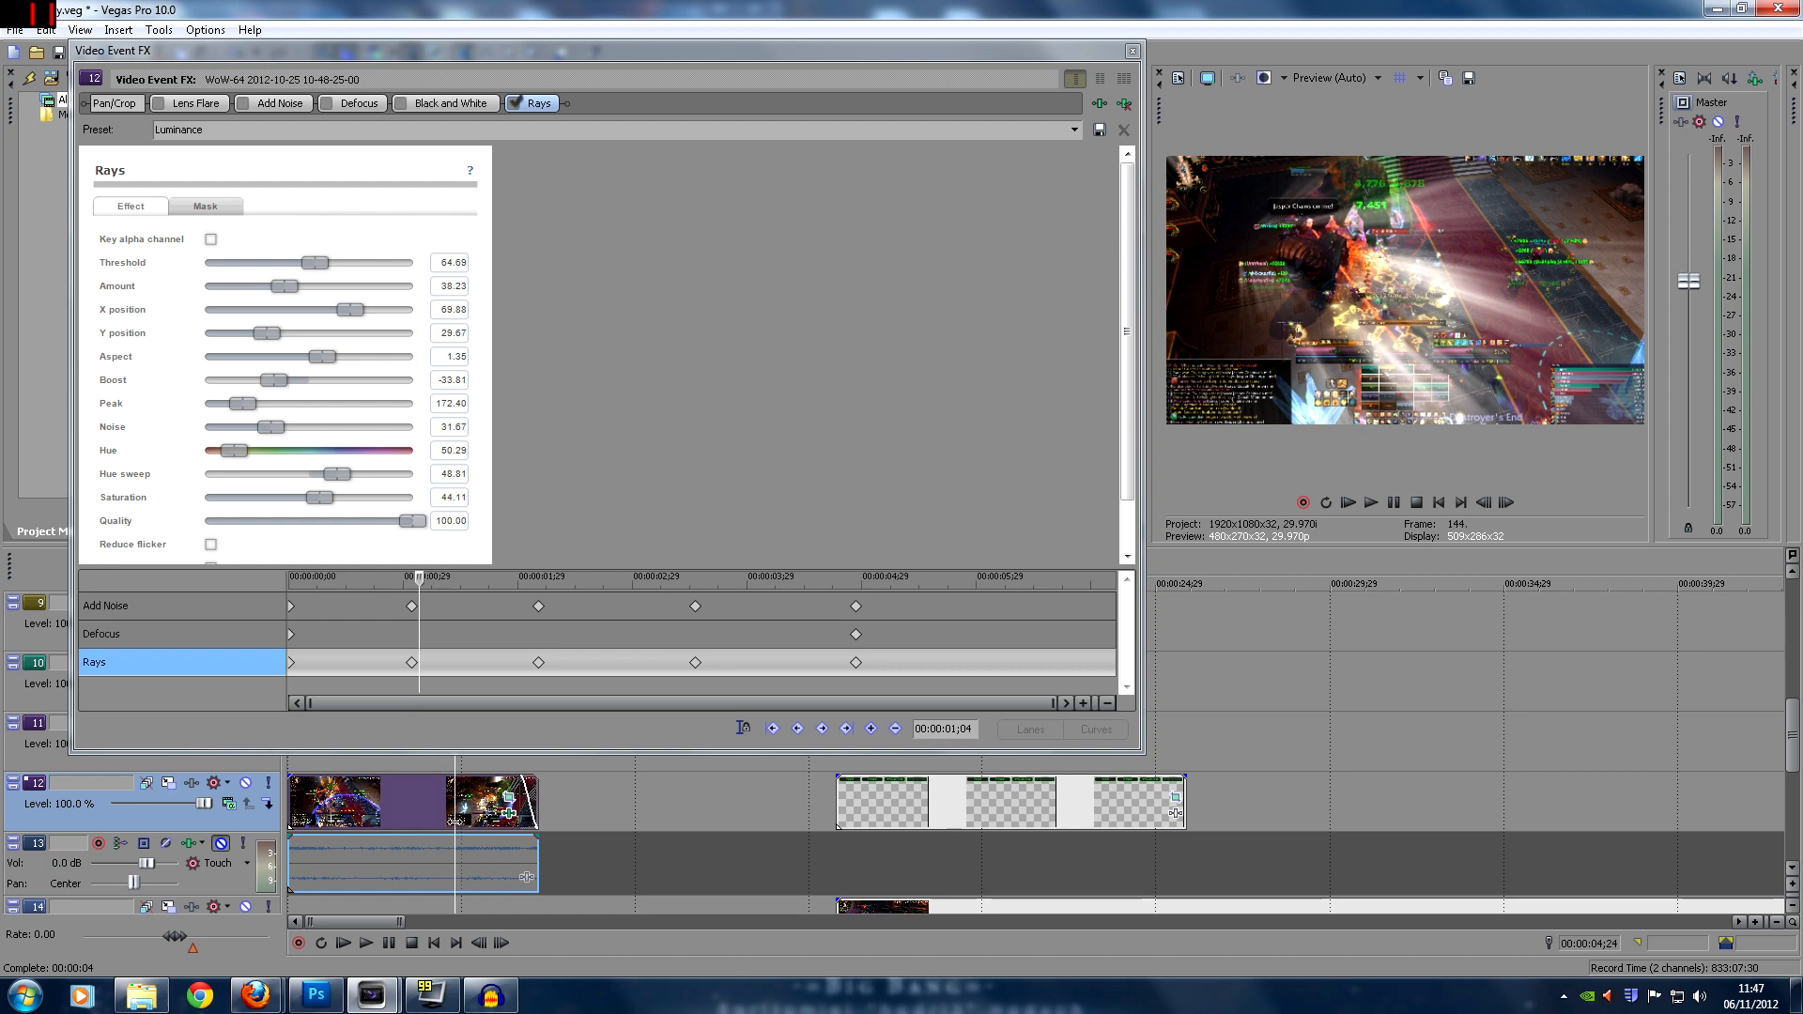
left_click(469, 823)
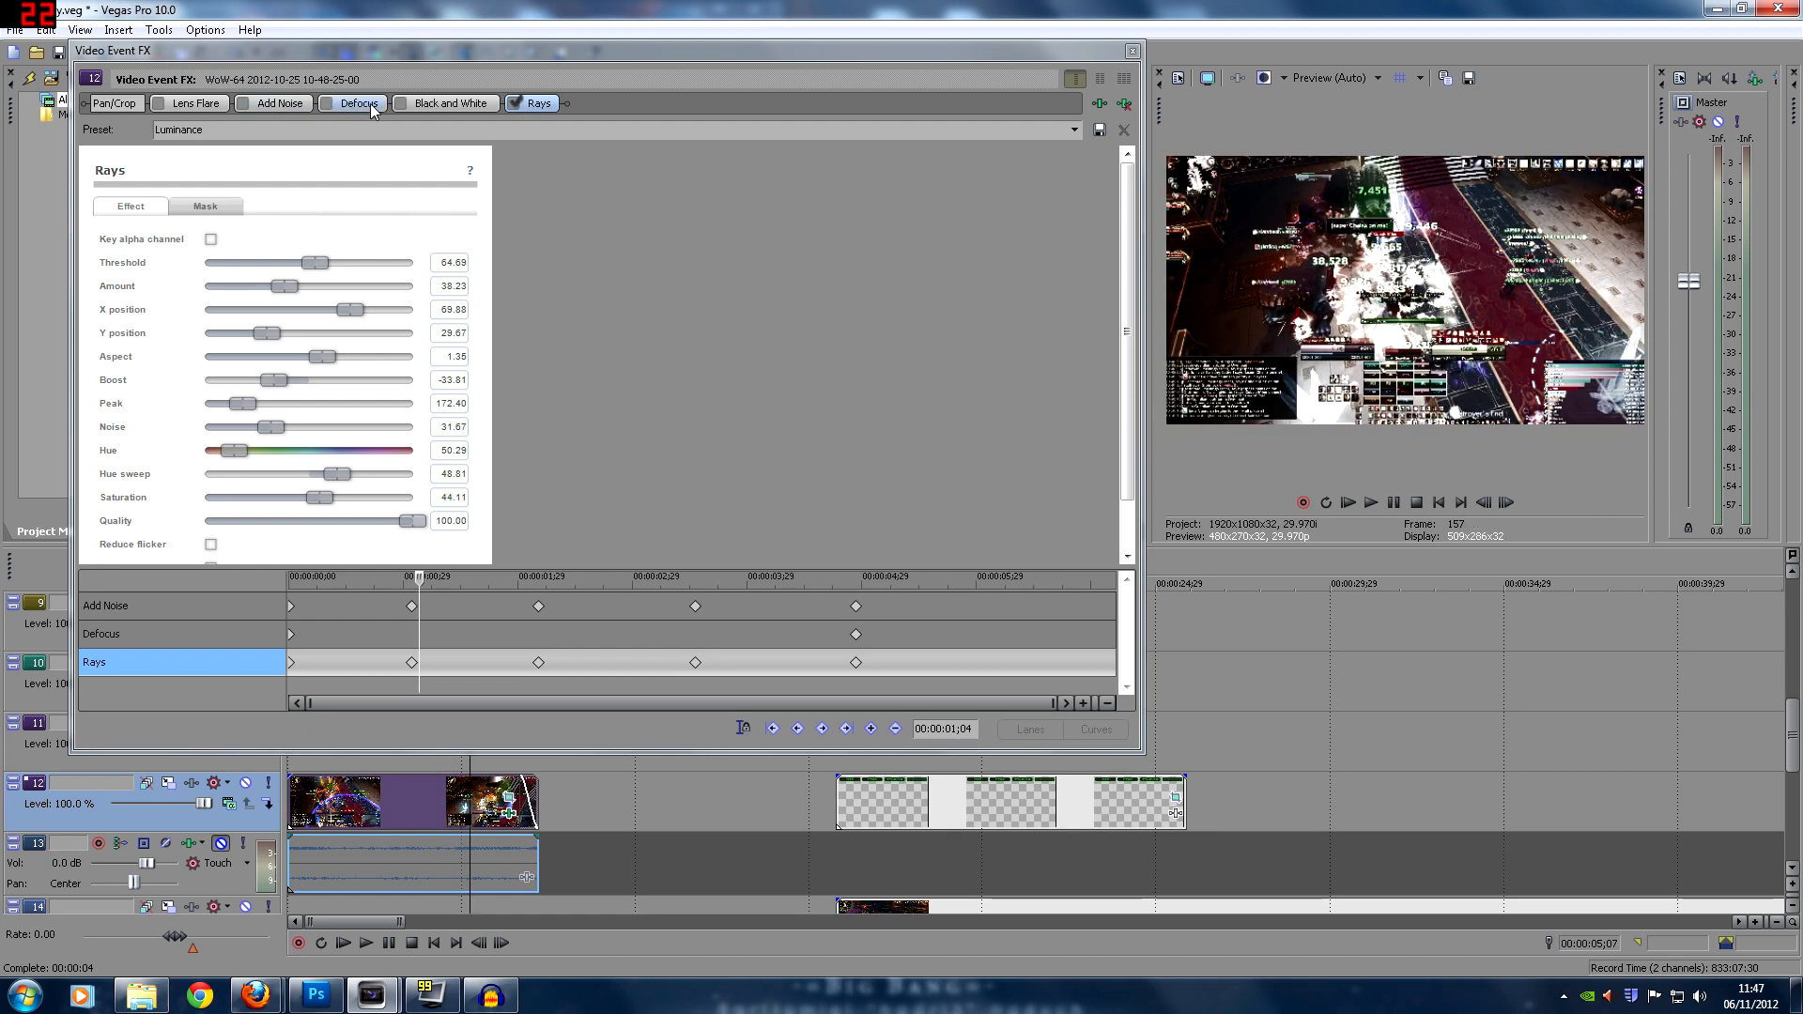
Re-enable Defocus, Black and White and Add Noise, compare Lens Flare on and off, leave it off and close the effects window
left_click(318, 107)
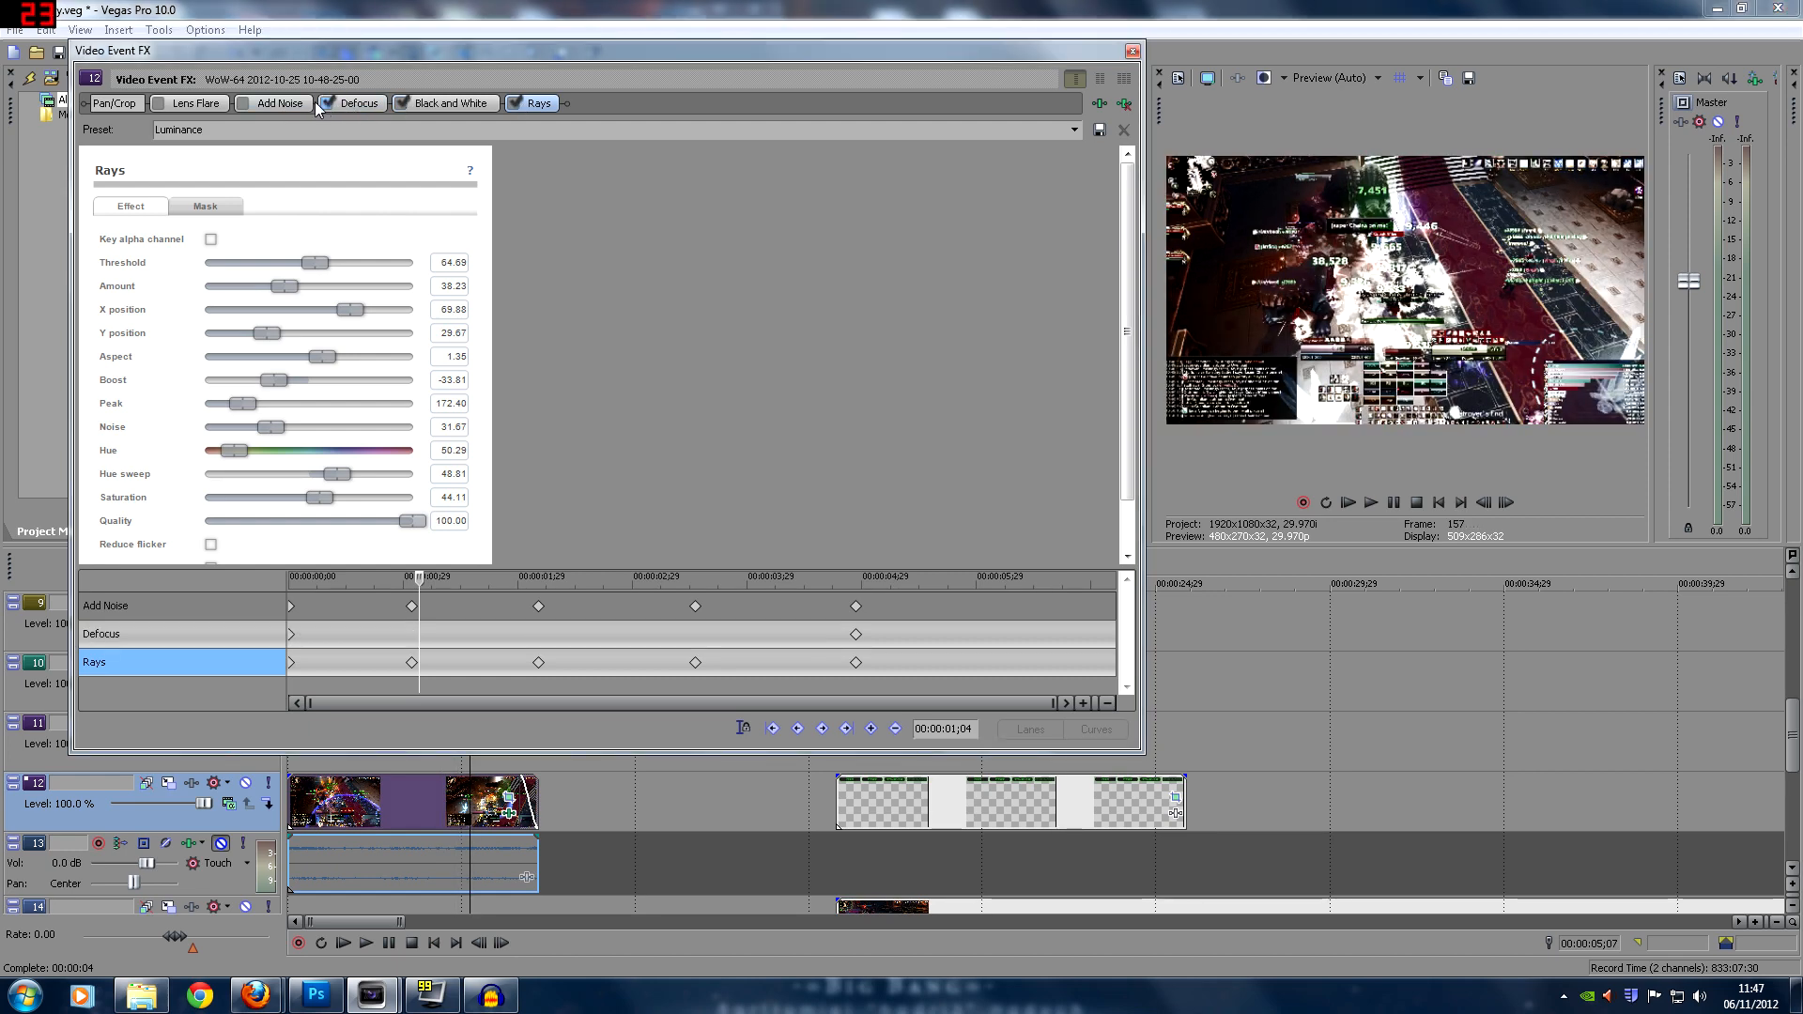
left_click(242, 105)
left_click(159, 104)
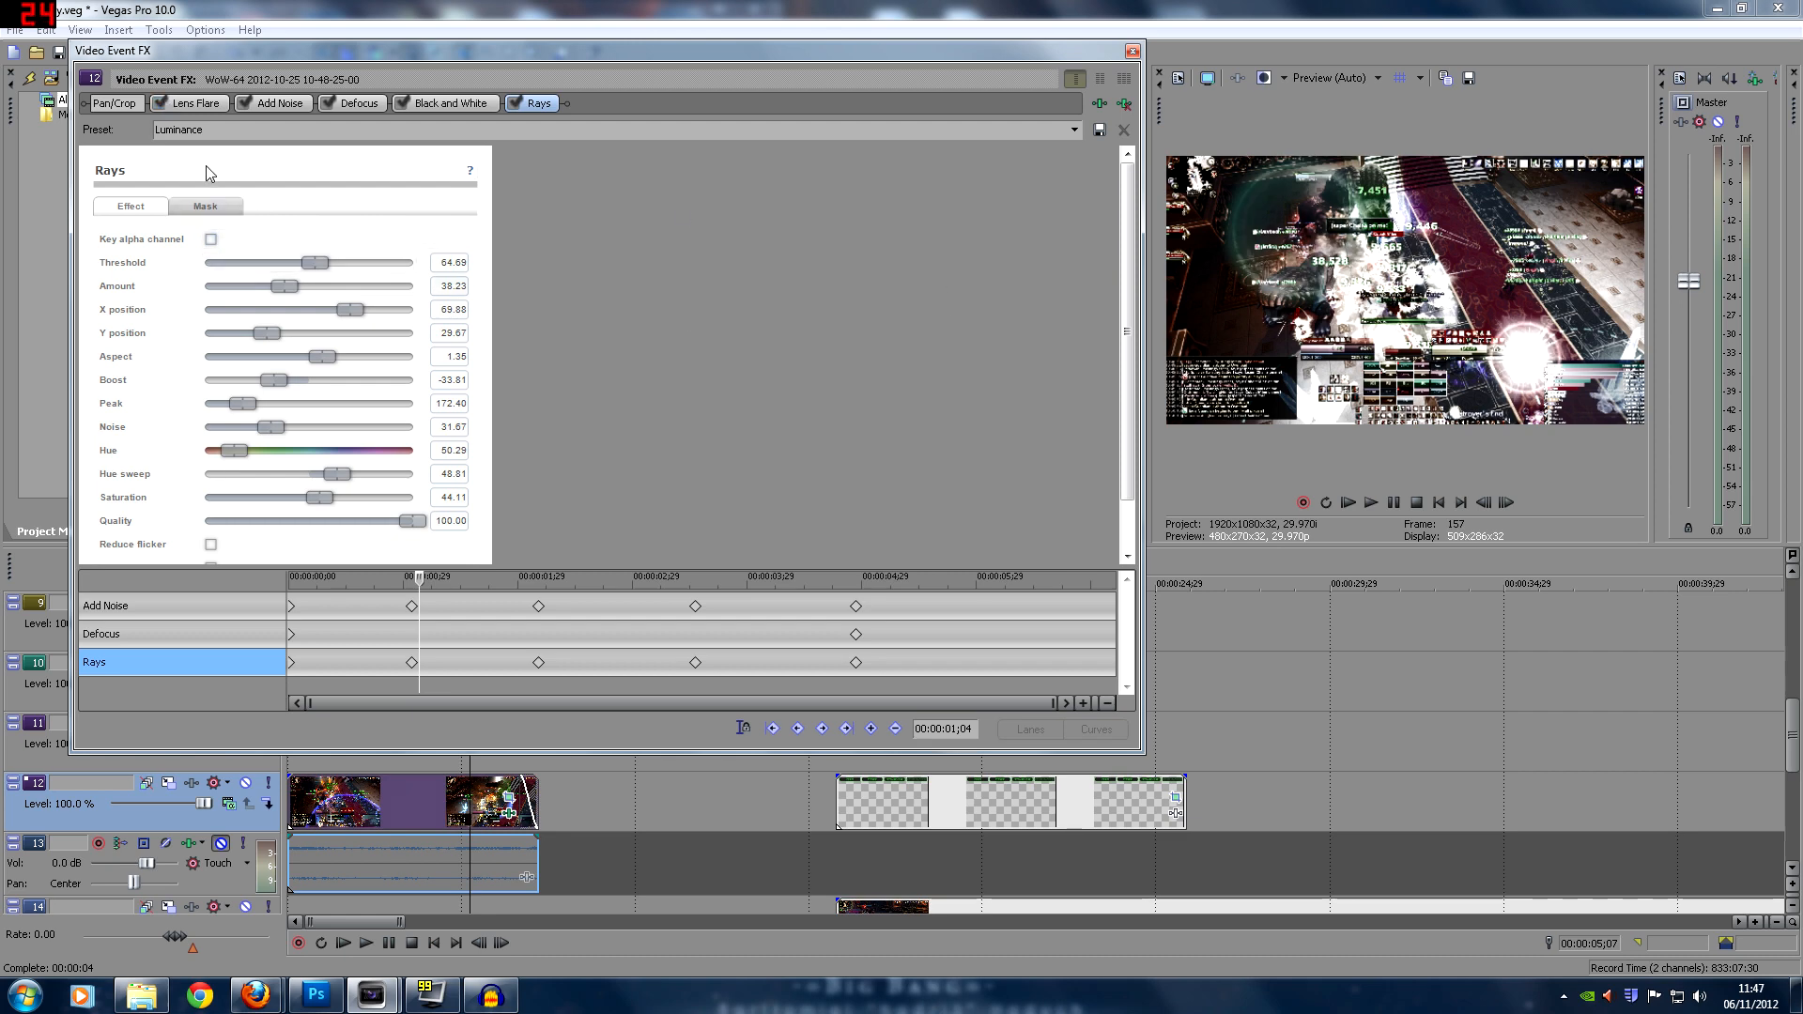
left_click(160, 103)
left_click(159, 103)
left_click(160, 103)
left_click(1133, 52)
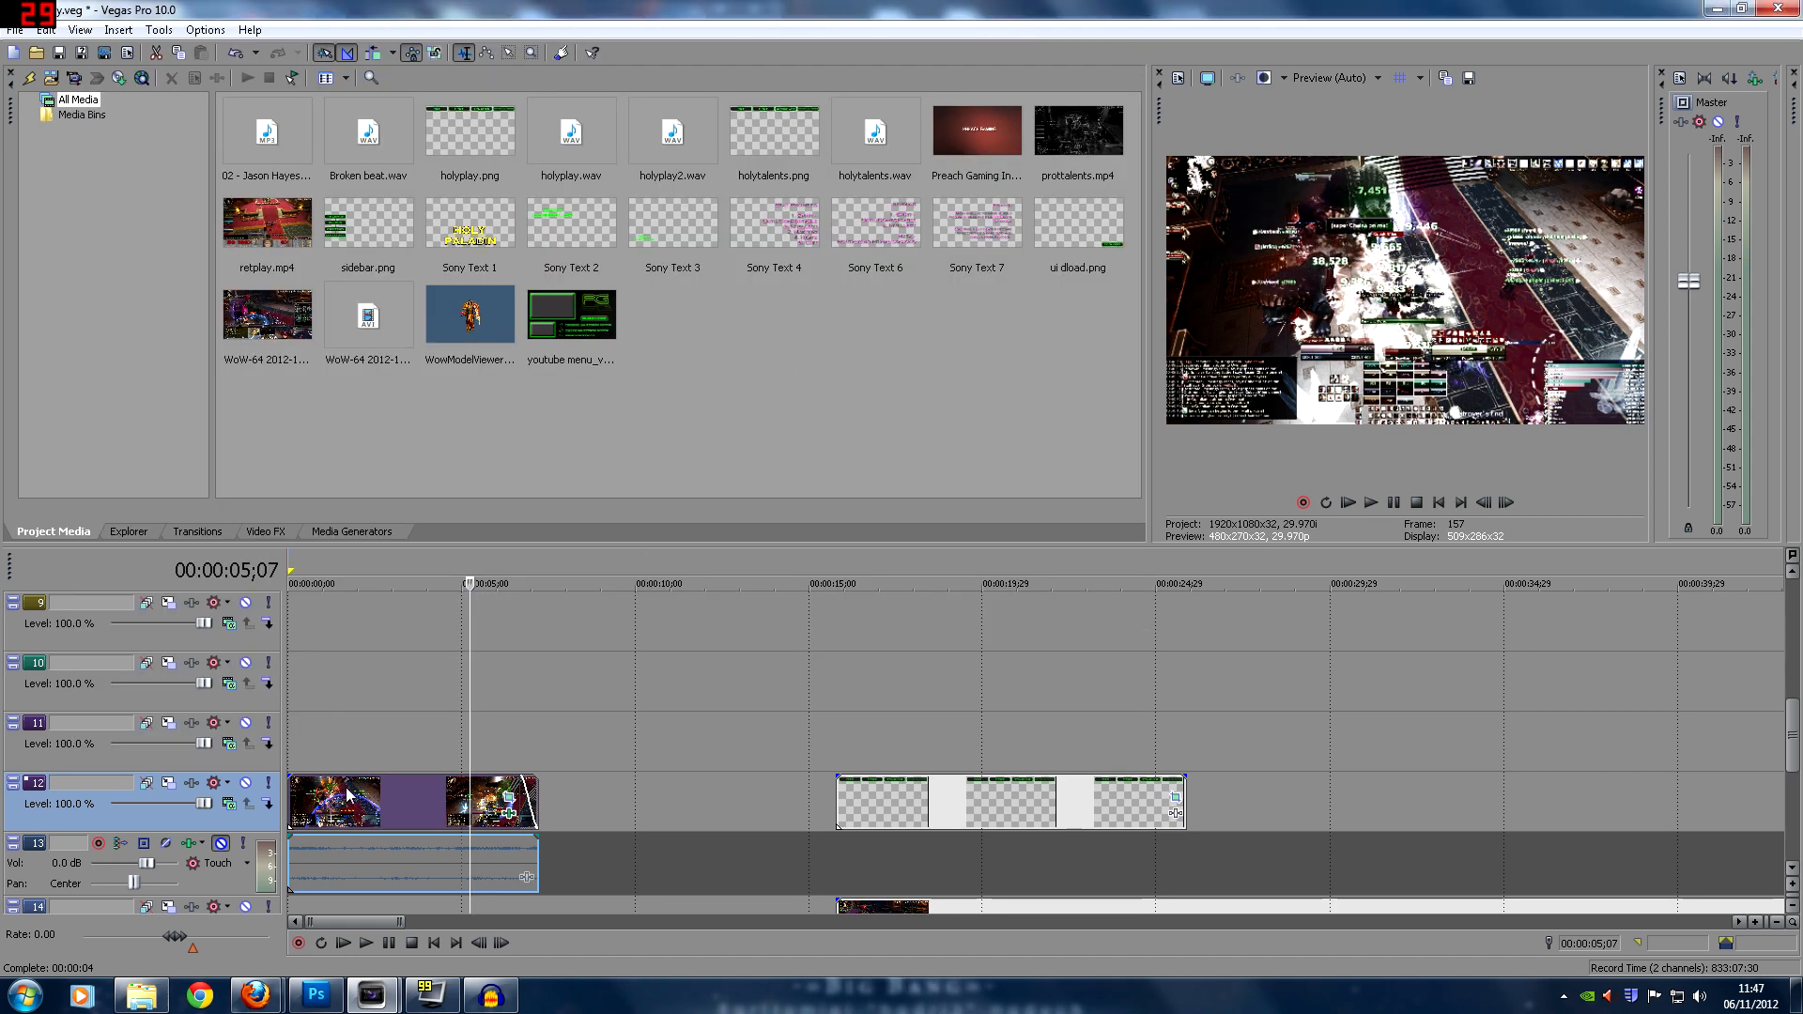
Place the playback cursor at 1;21 and unmute the paladin video track 6 over the gameplay background
left_click(347, 798)
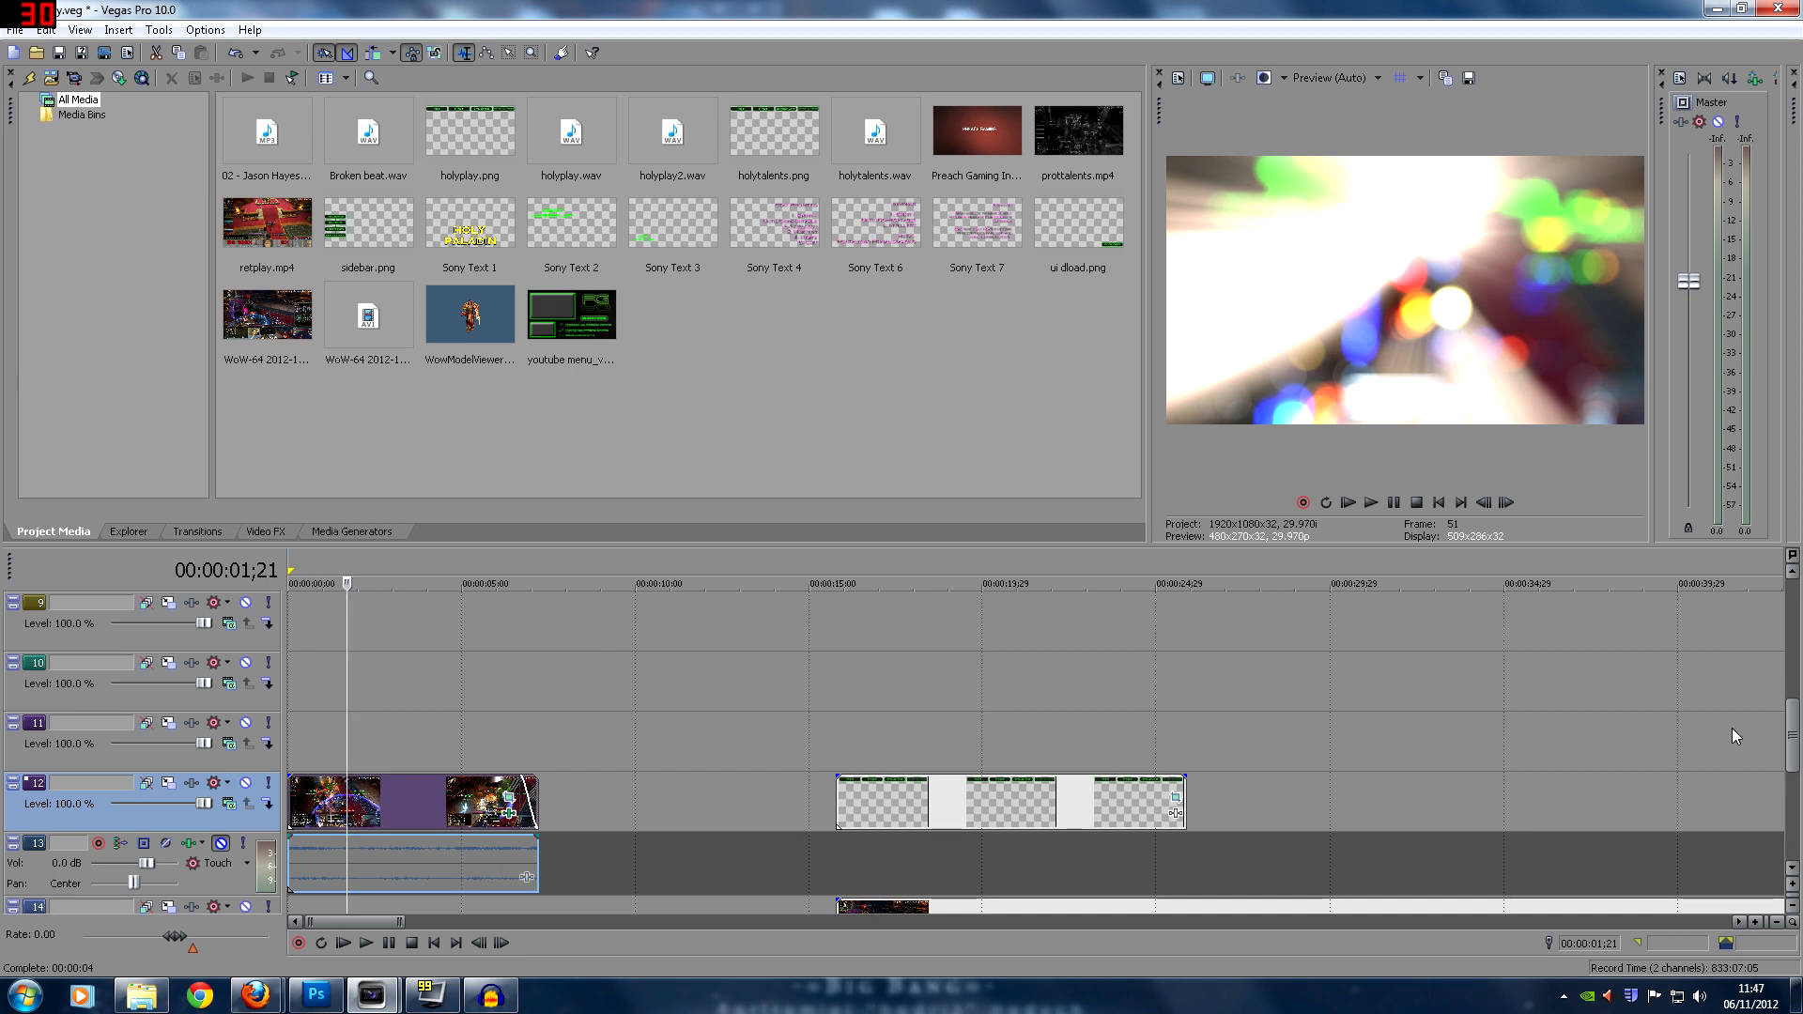
scroll(188, 721, "up", 4)
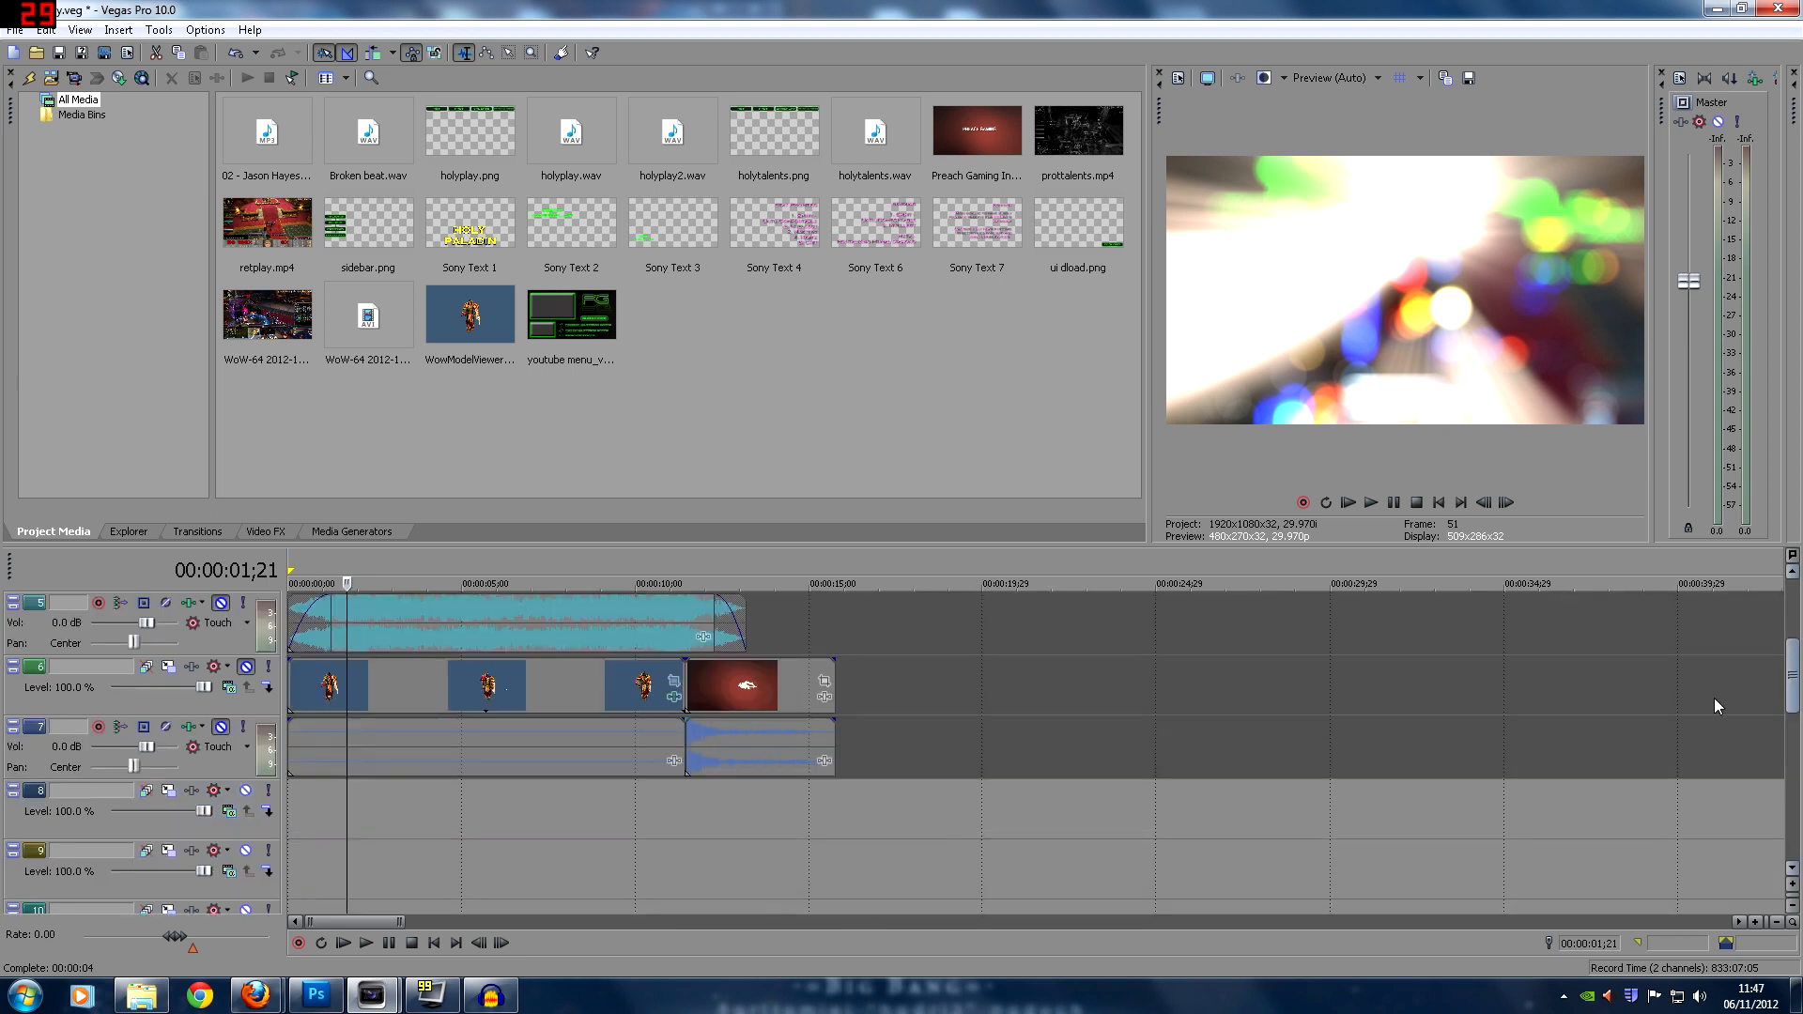
left_click(247, 667)
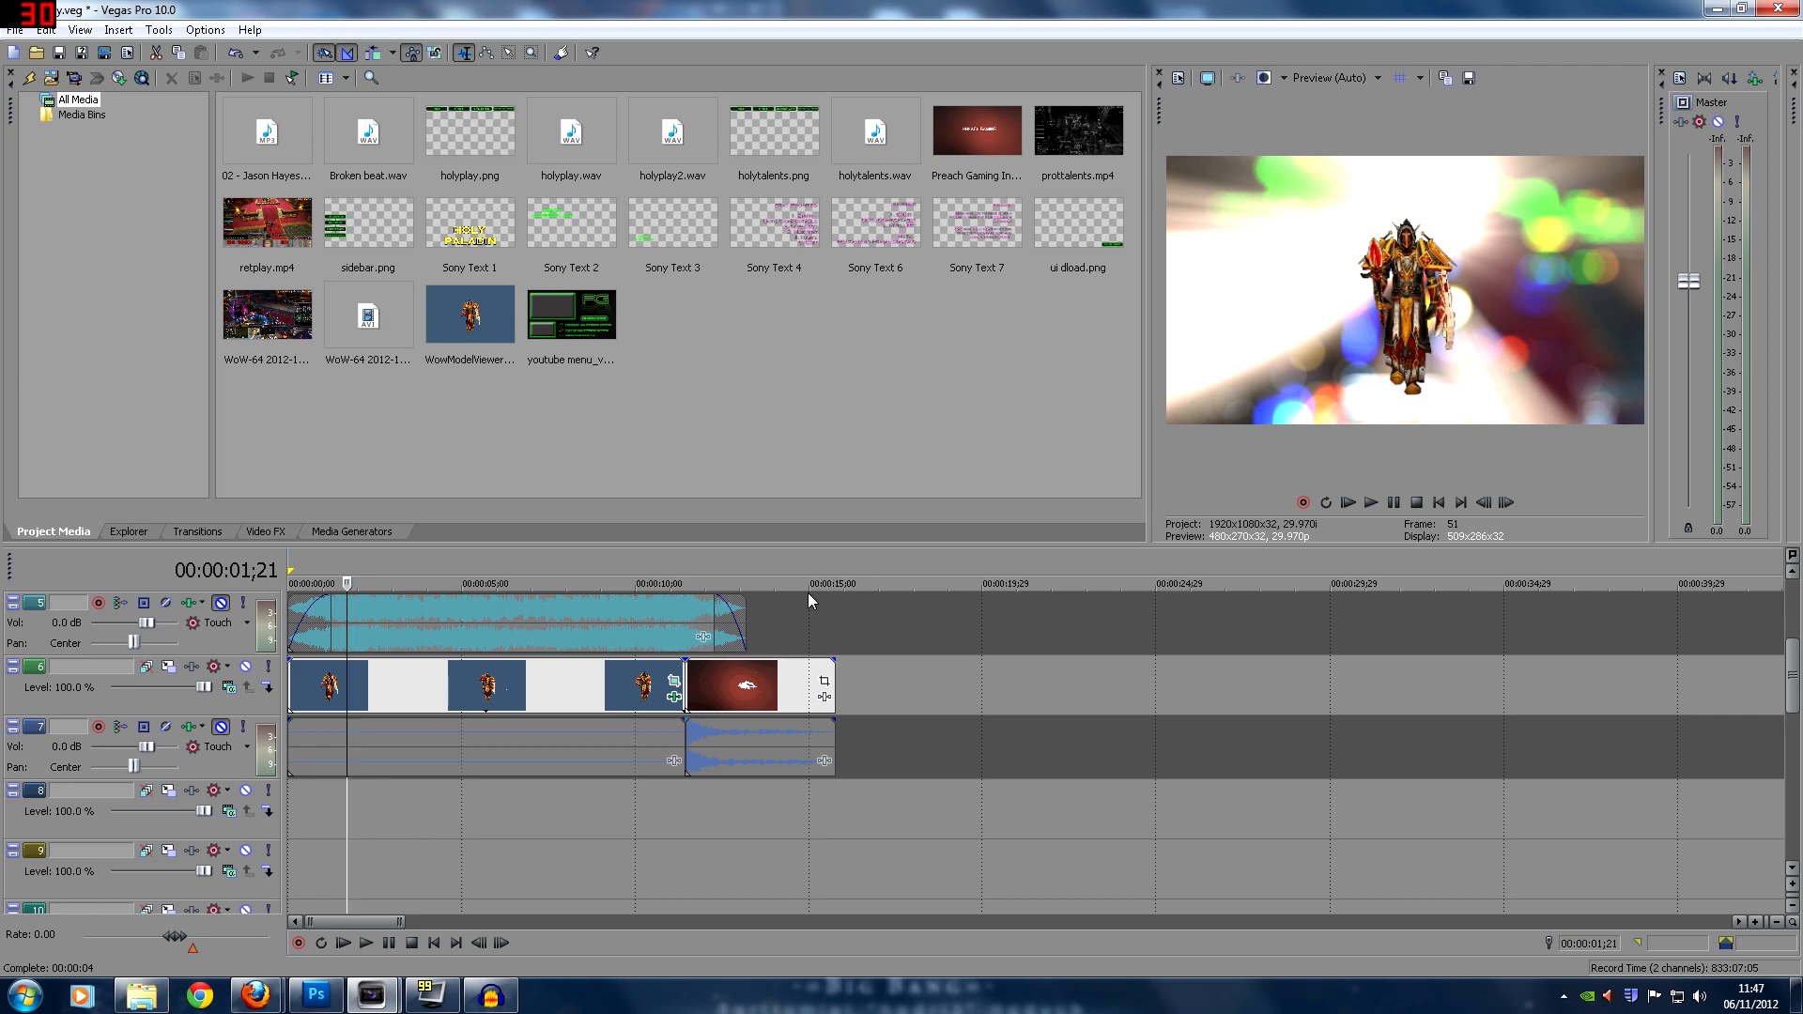
Step through the paladin clip on track 6 from 5;20 to 10;08, examining the composite and the Holy Paladin title
left_click(485, 706)
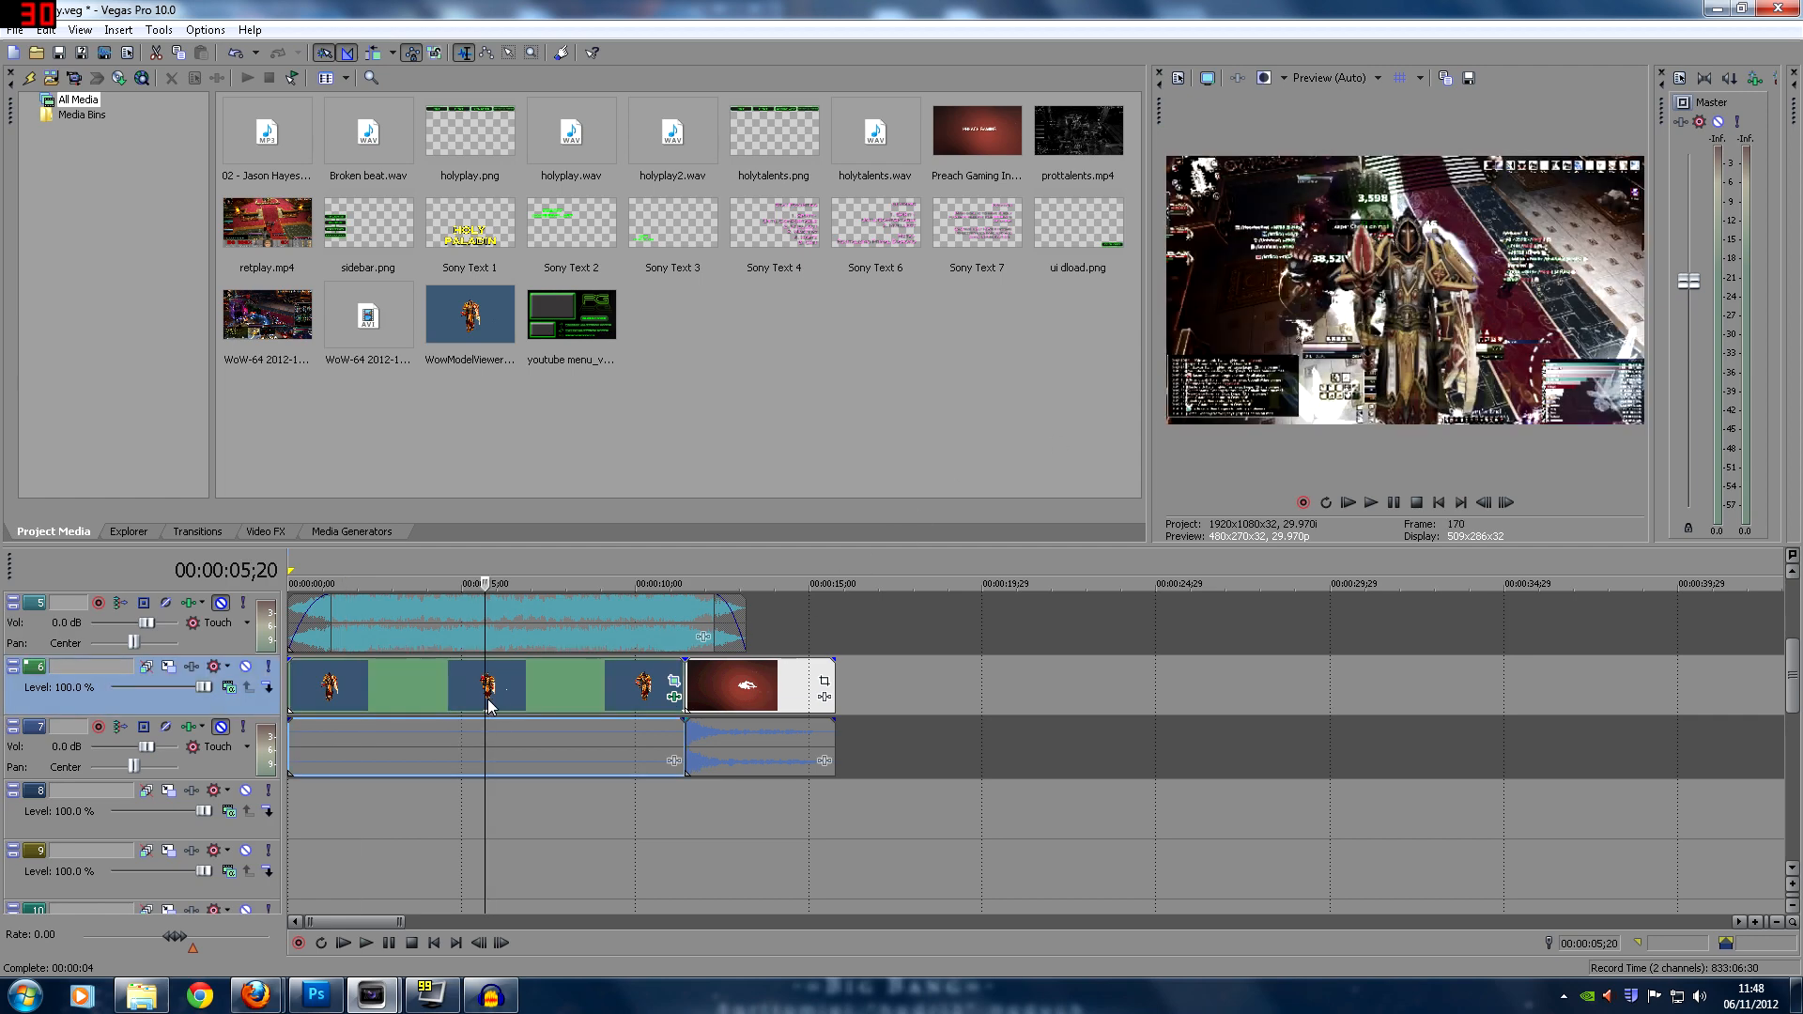
left_click(538, 684)
left_click(558, 688)
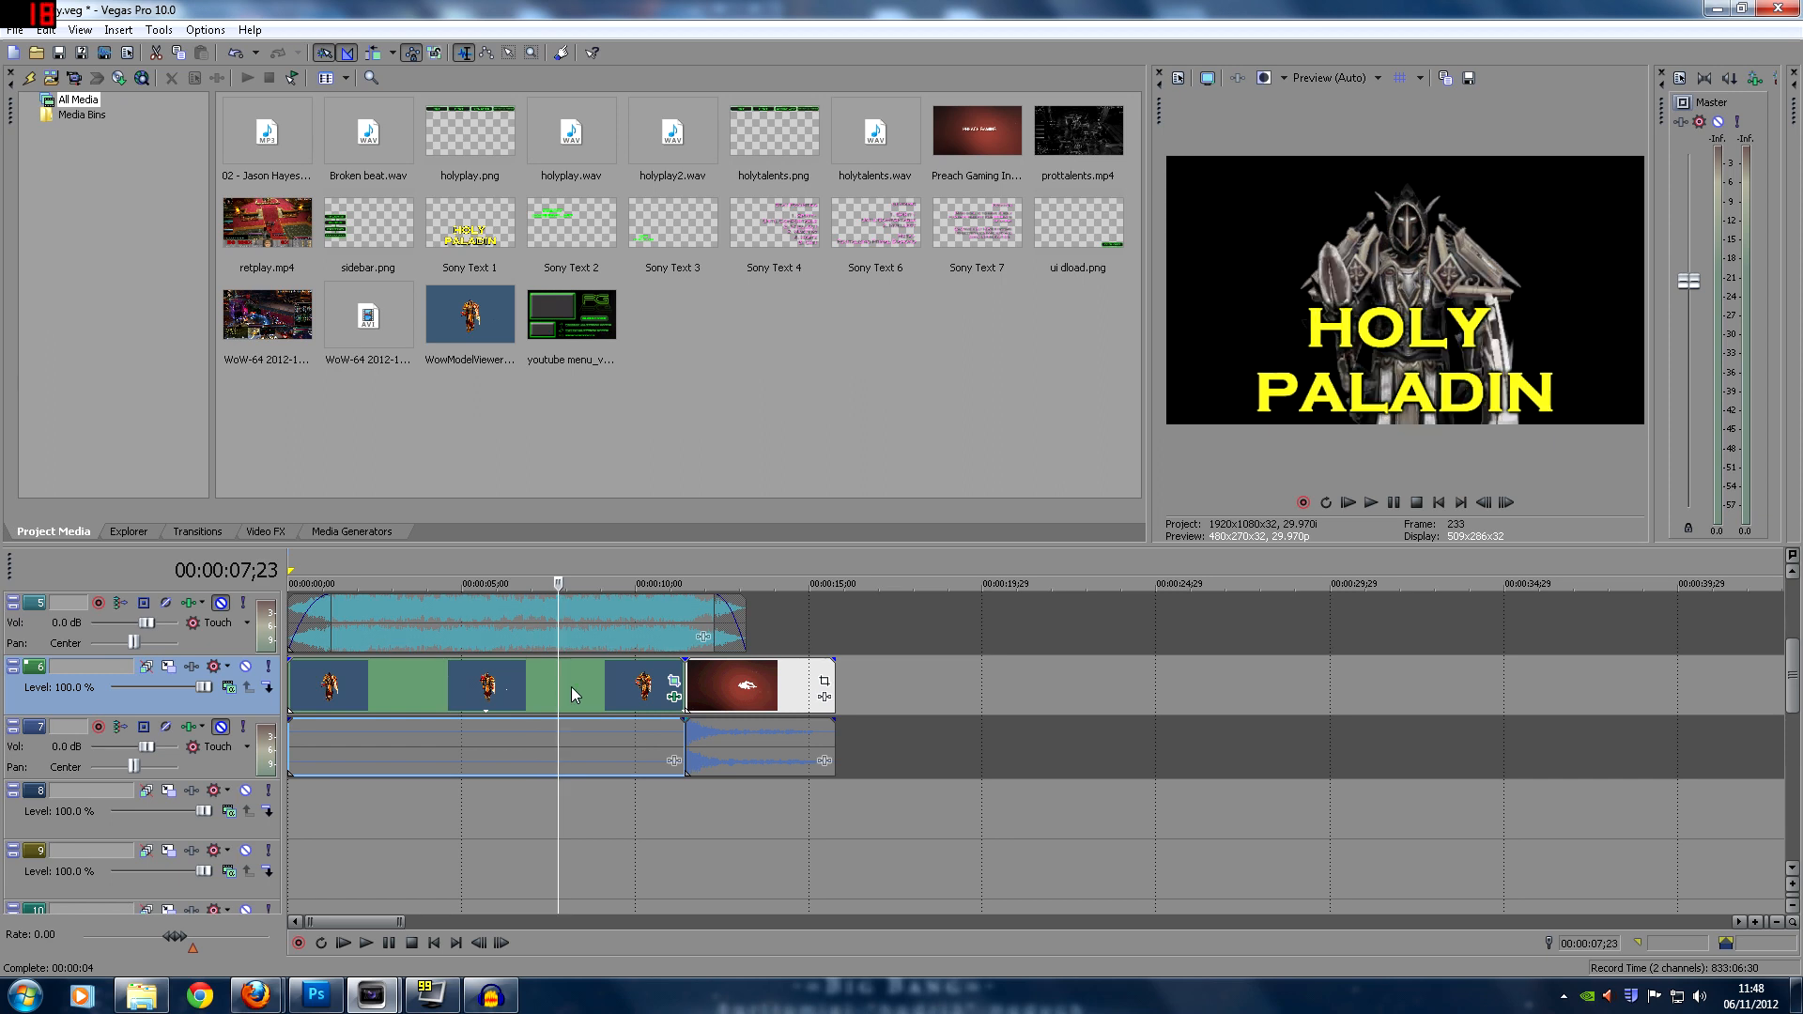
left_click(590, 686)
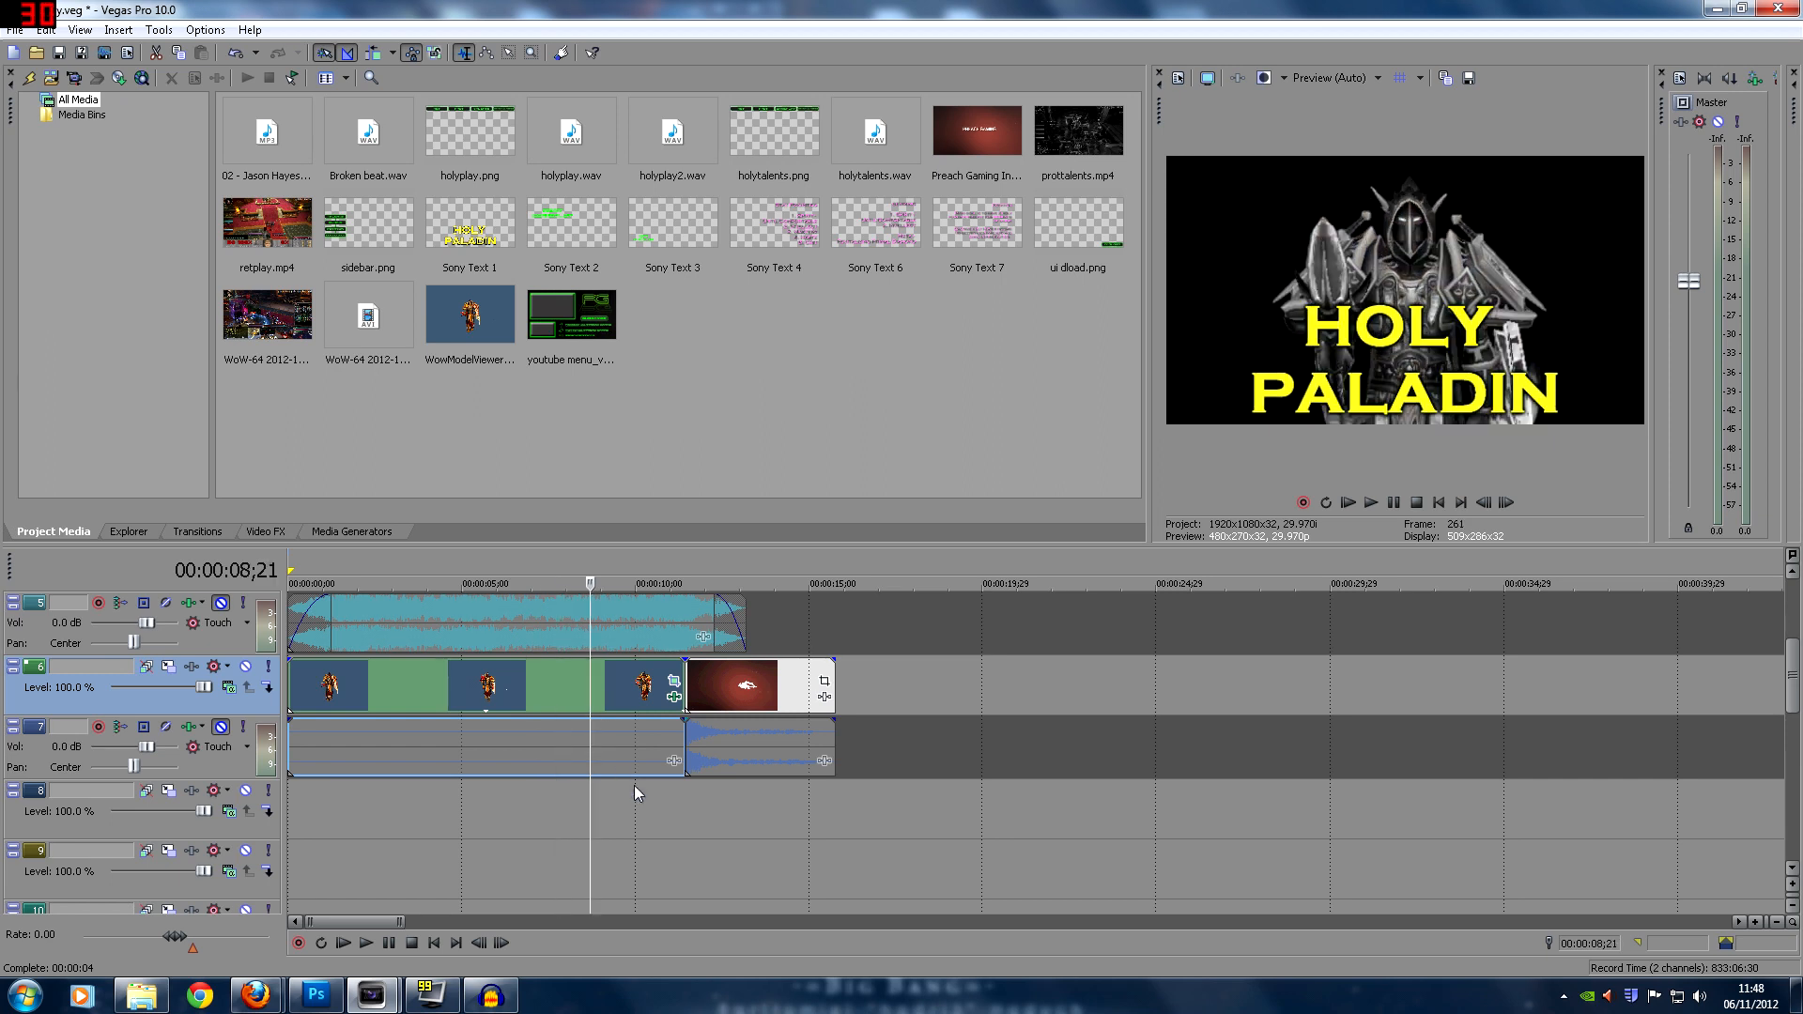
left_click(611, 702)
left_click(630, 702)
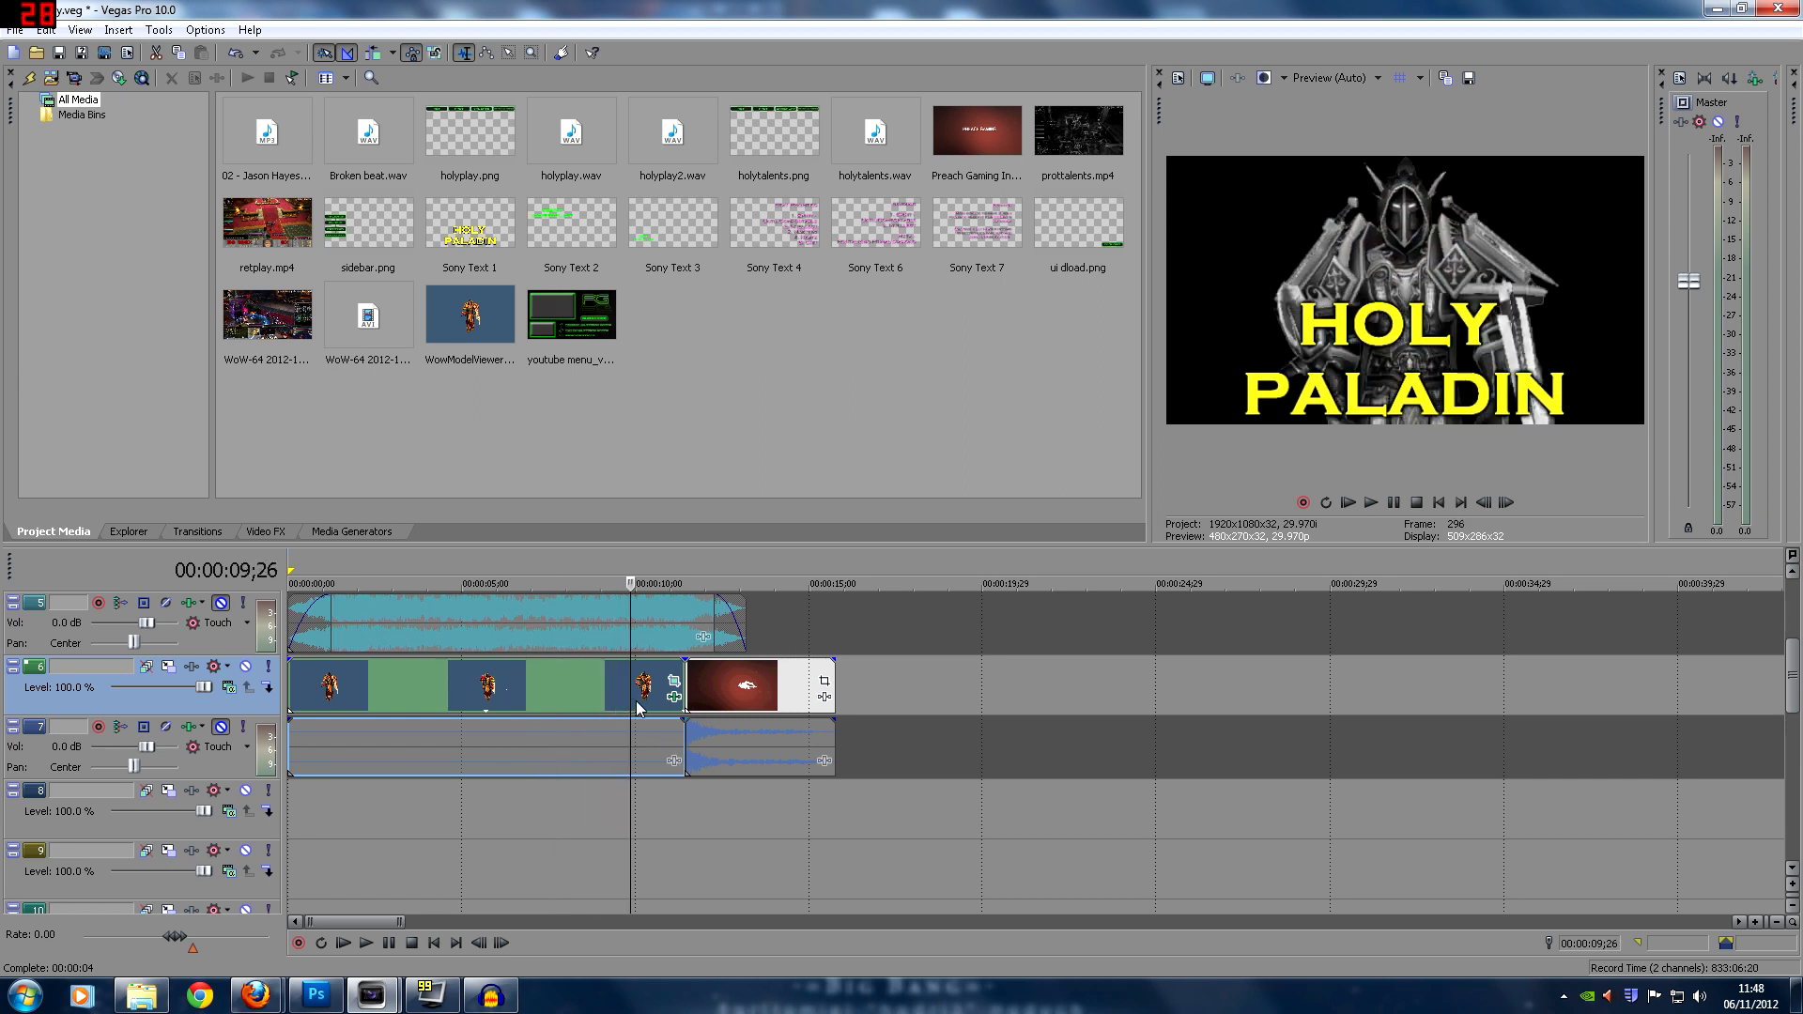
left_click(645, 704)
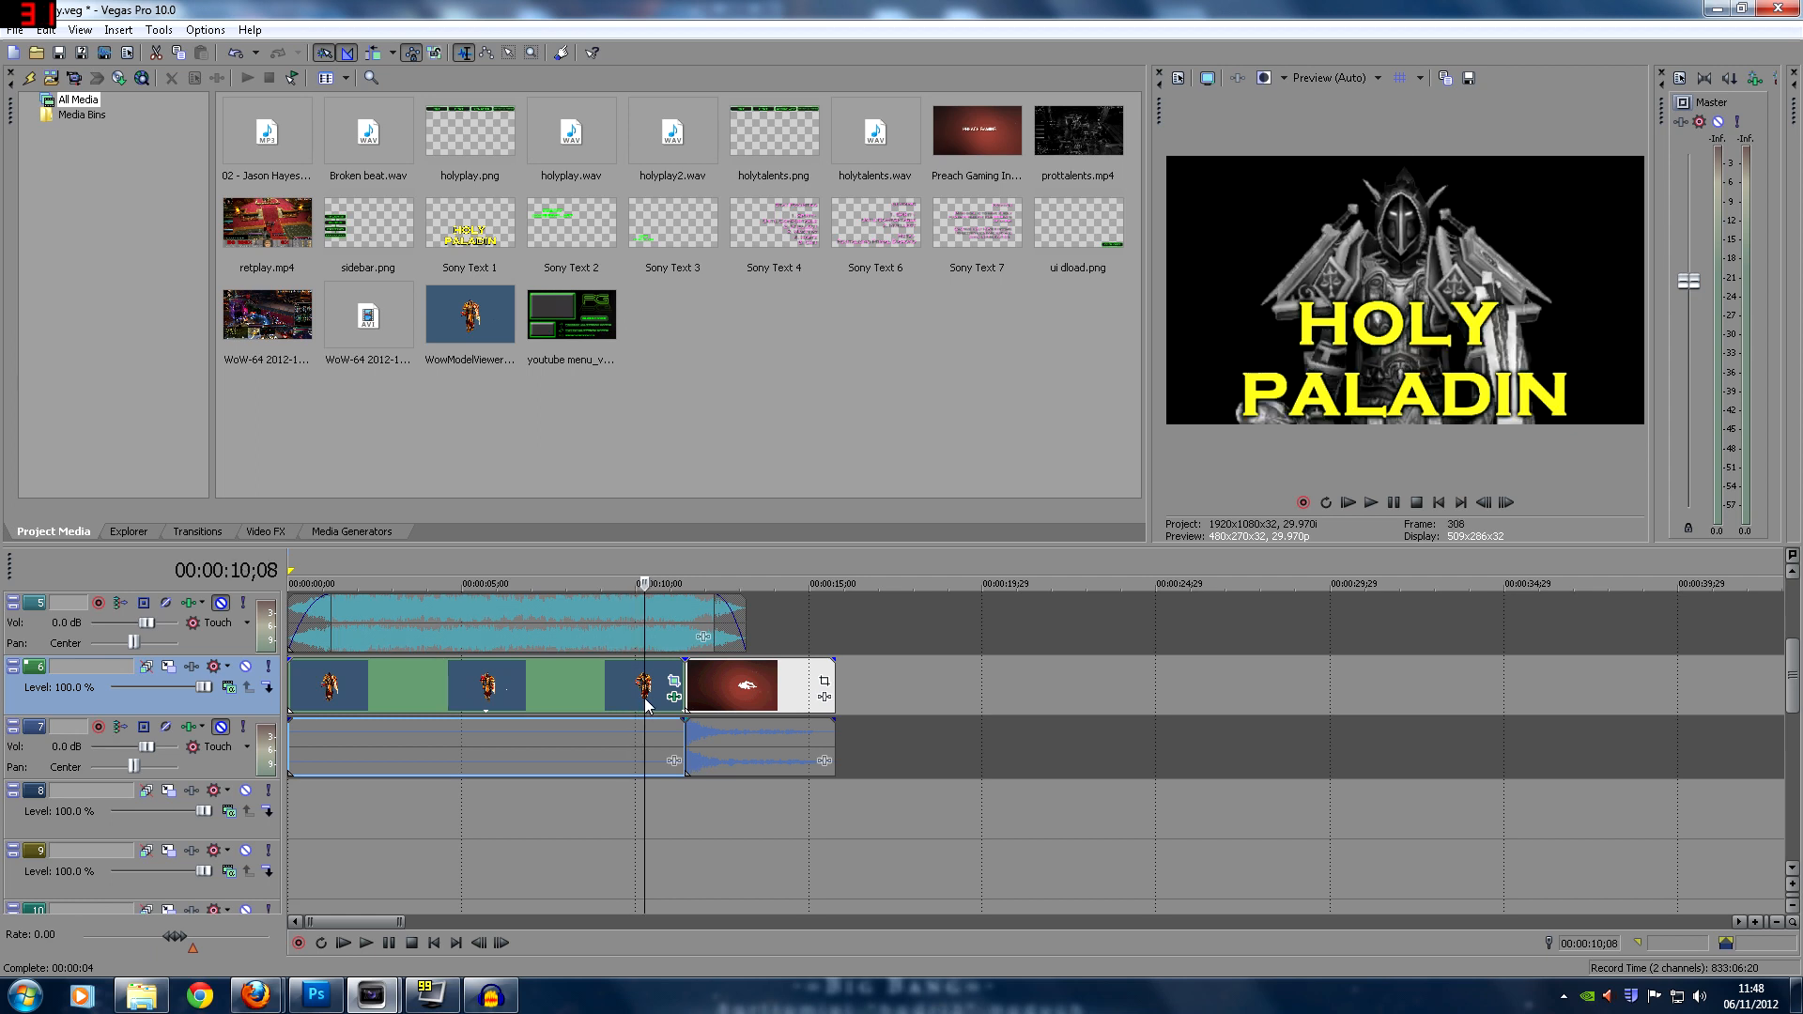
Unmute audio track 5, select the paladin clip on track 6 and return the playback cursor to the start of the timeline
scroll(671, 702, "down", 2)
scroll(362, 777, "up", 2)
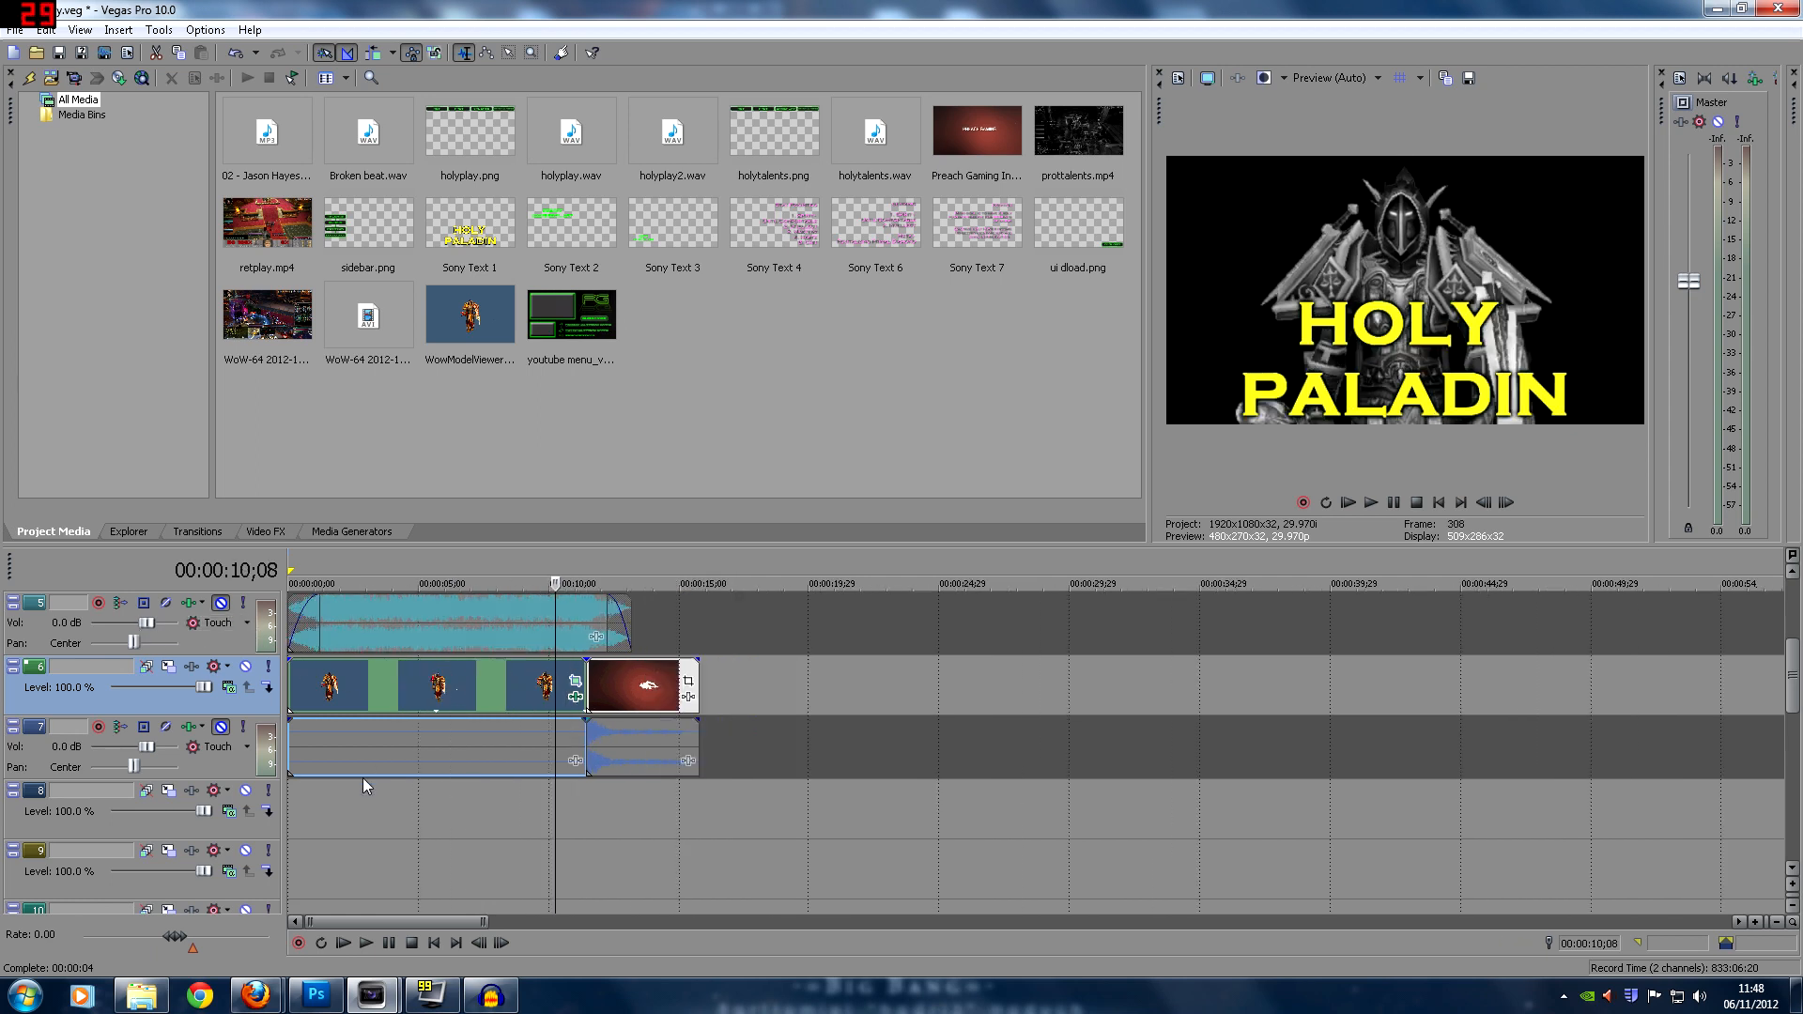
left_click(359, 633)
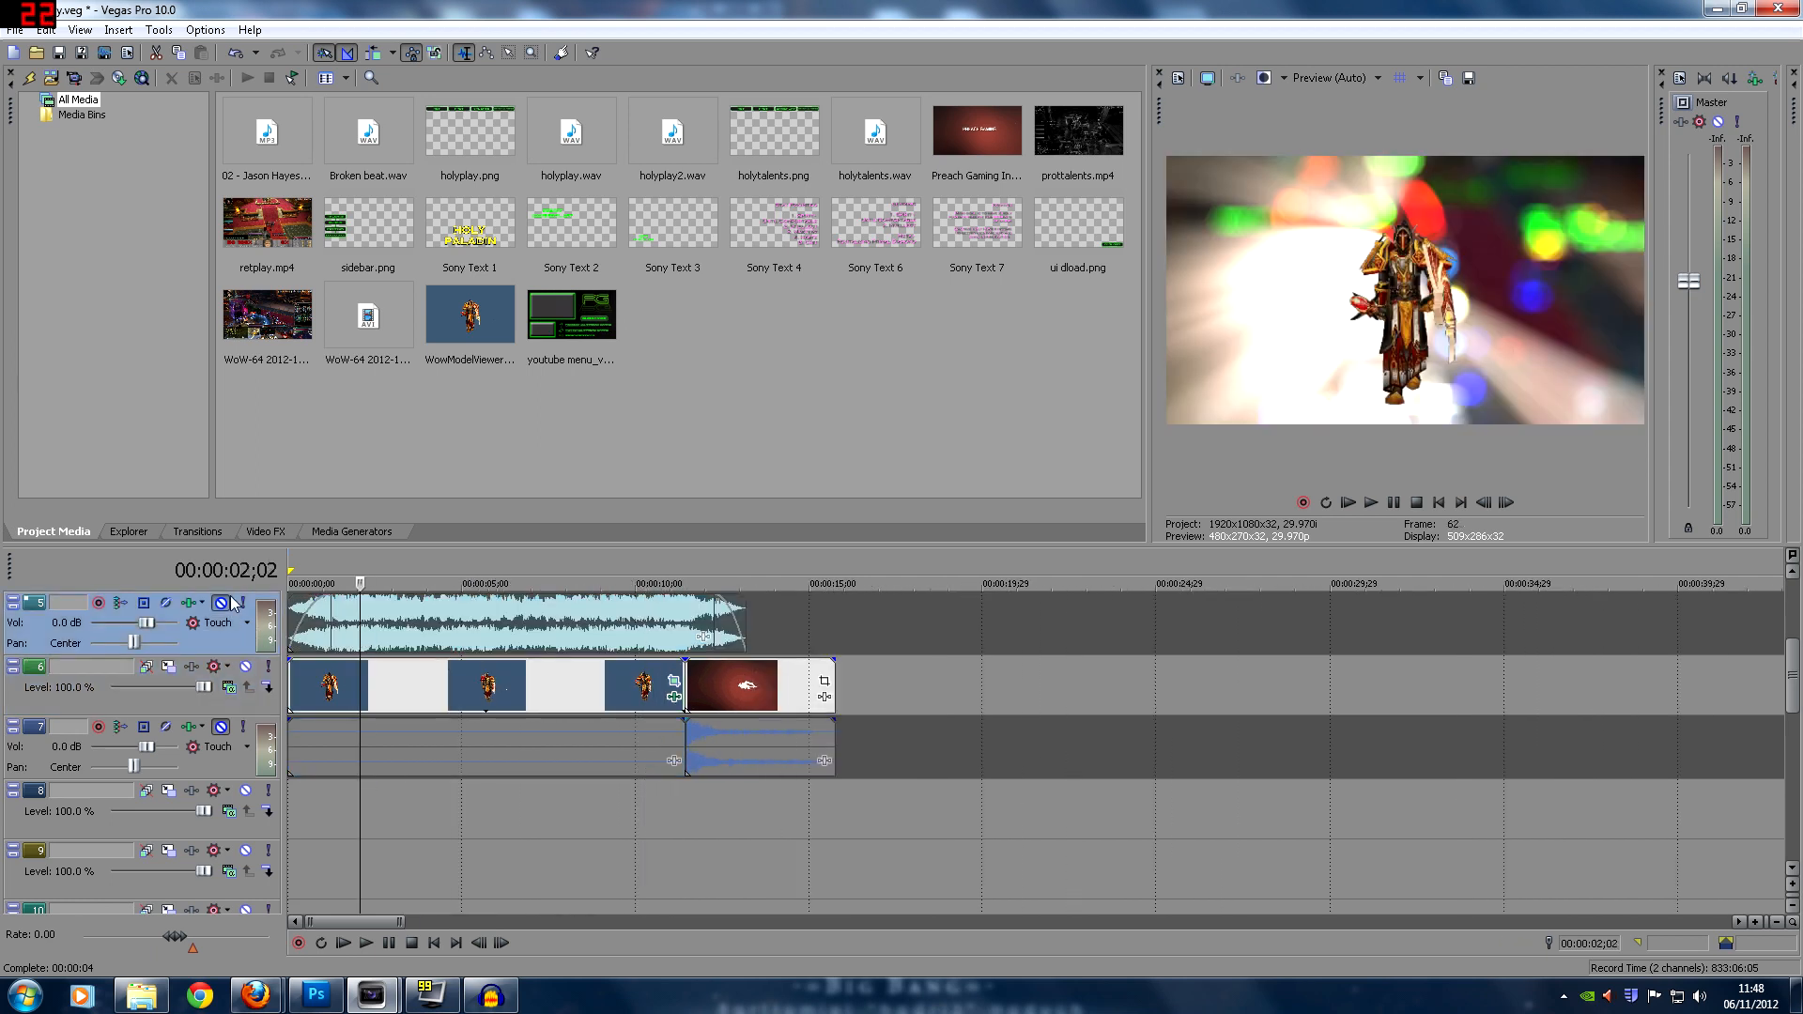
left_click(207, 662)
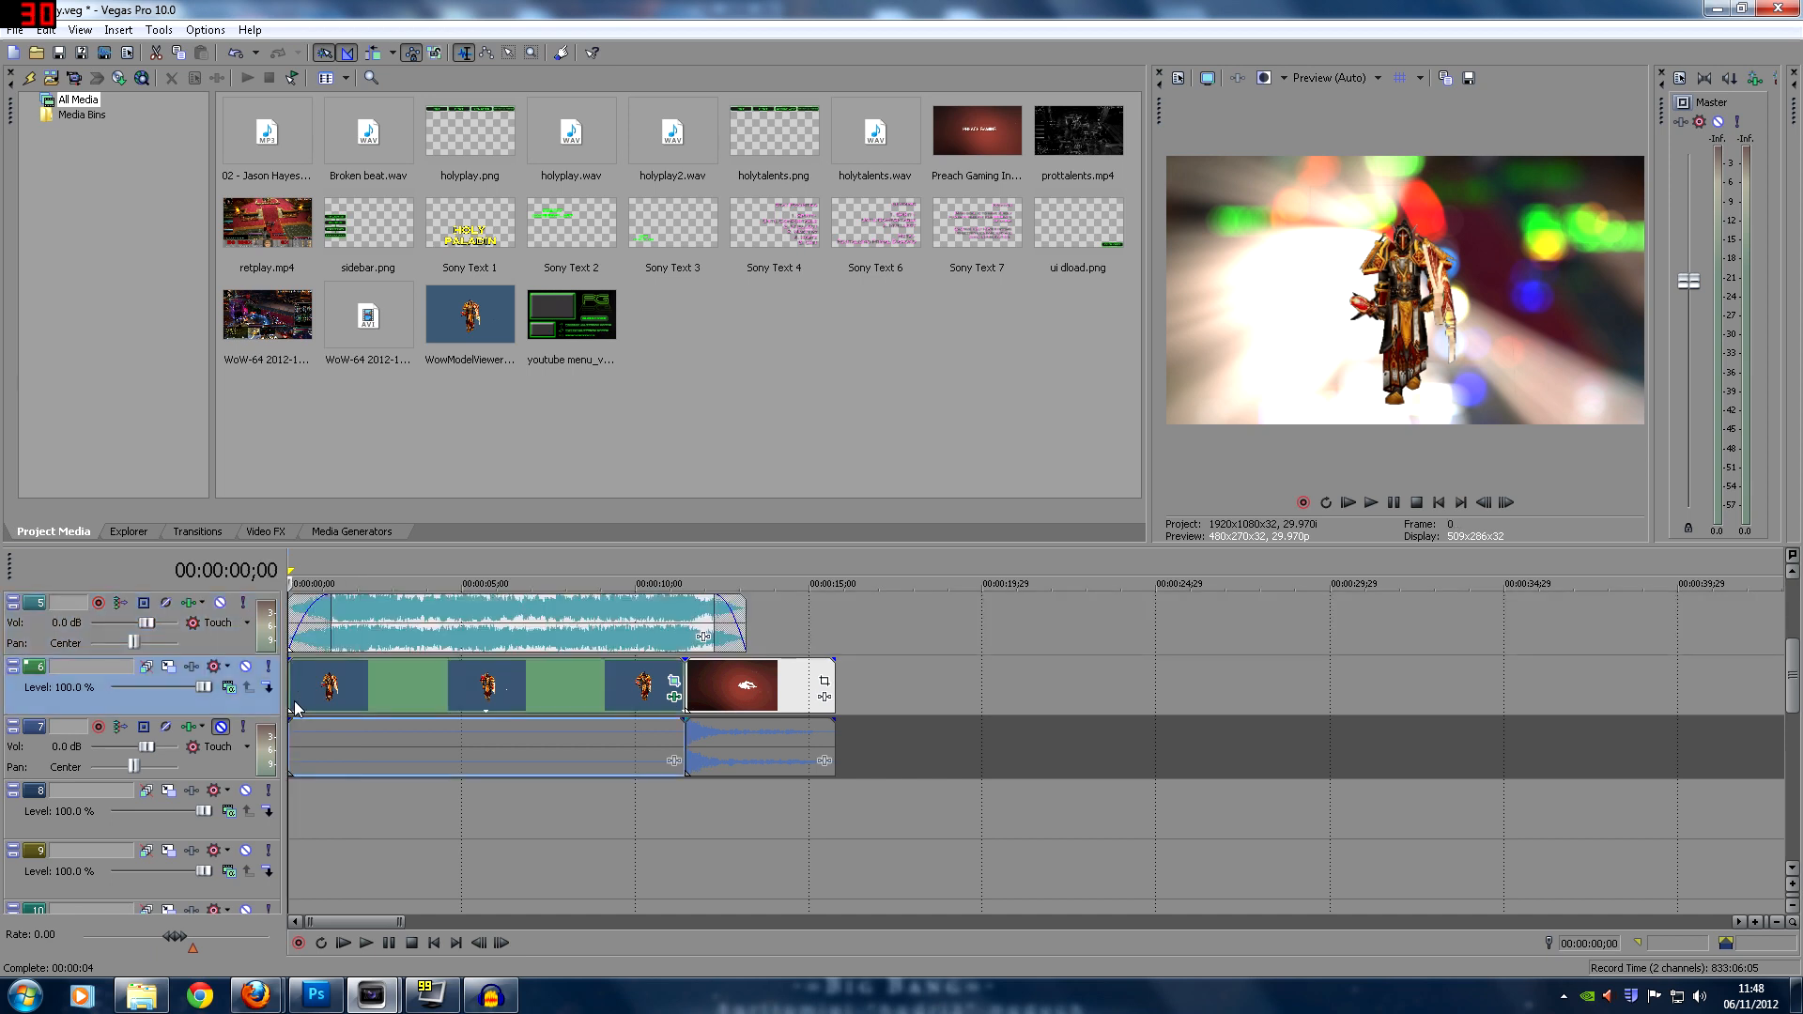
Play the intro from the start while lowering audio track 5's volume to -26.8 dB, and pause playback at 8;11
left_click_drag(147, 622, 114, 623)
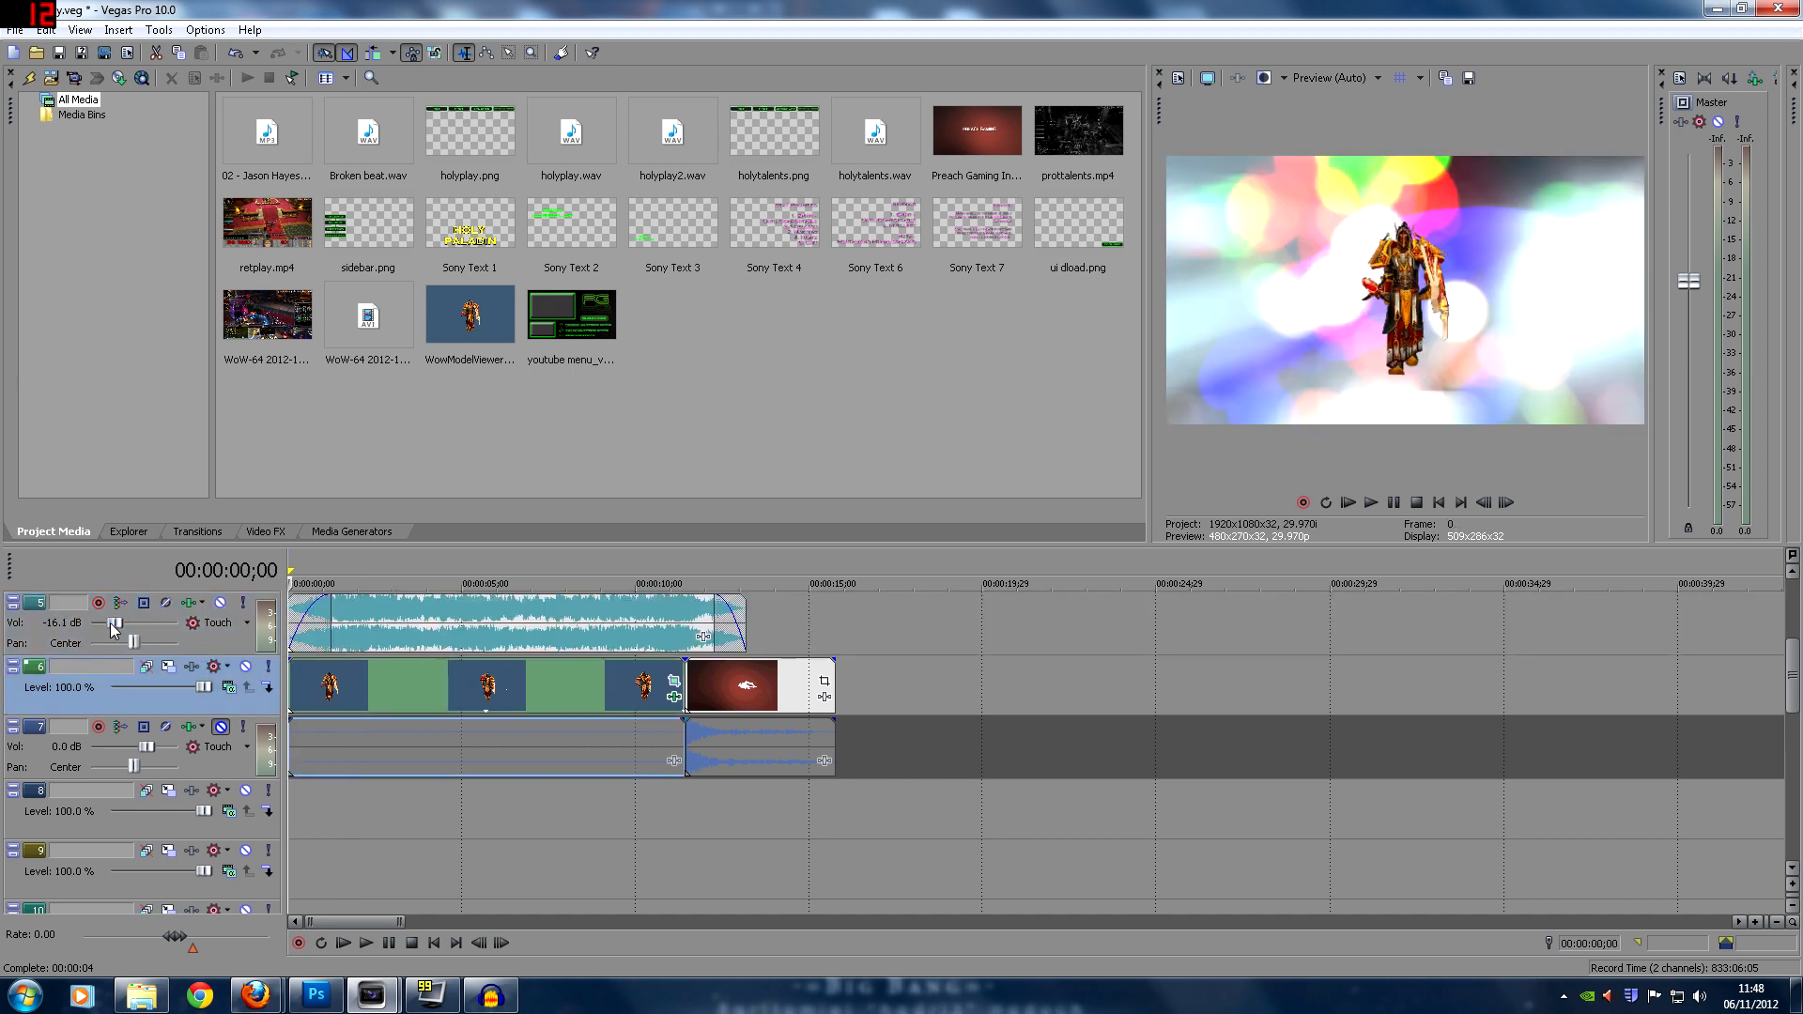
left_click(366, 942)
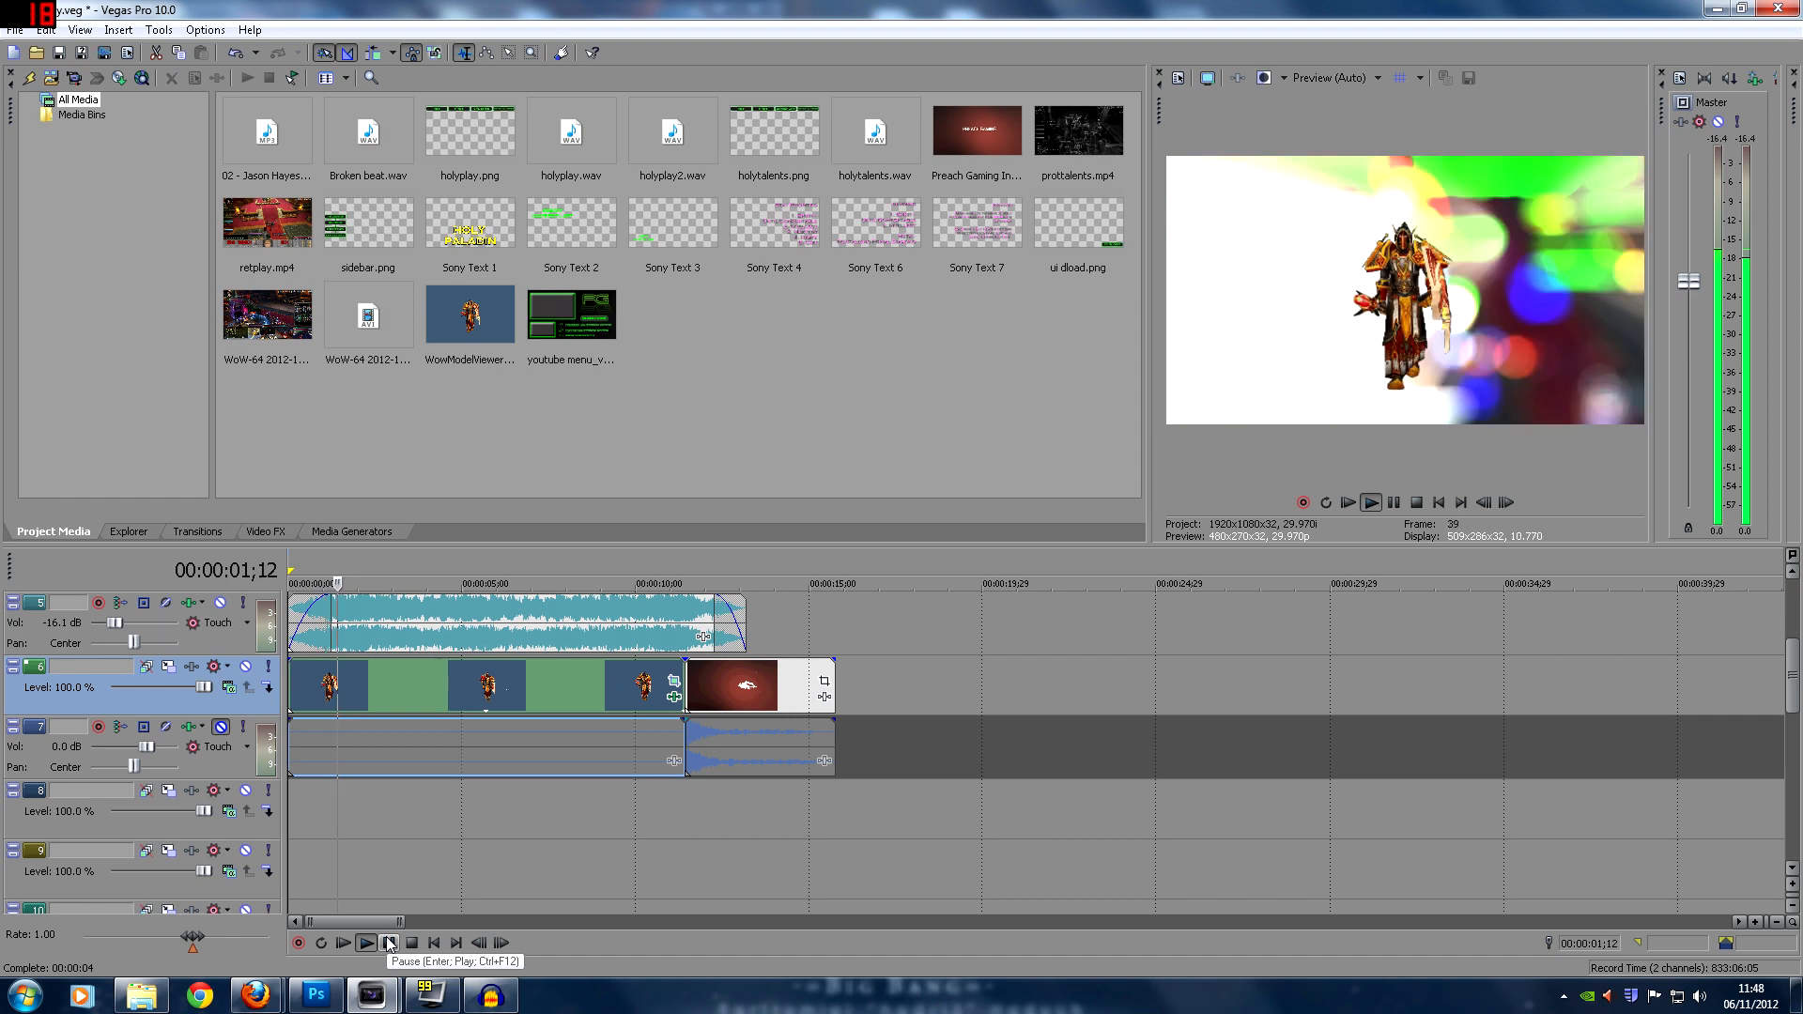
left_click_drag(115, 625, 108, 624)
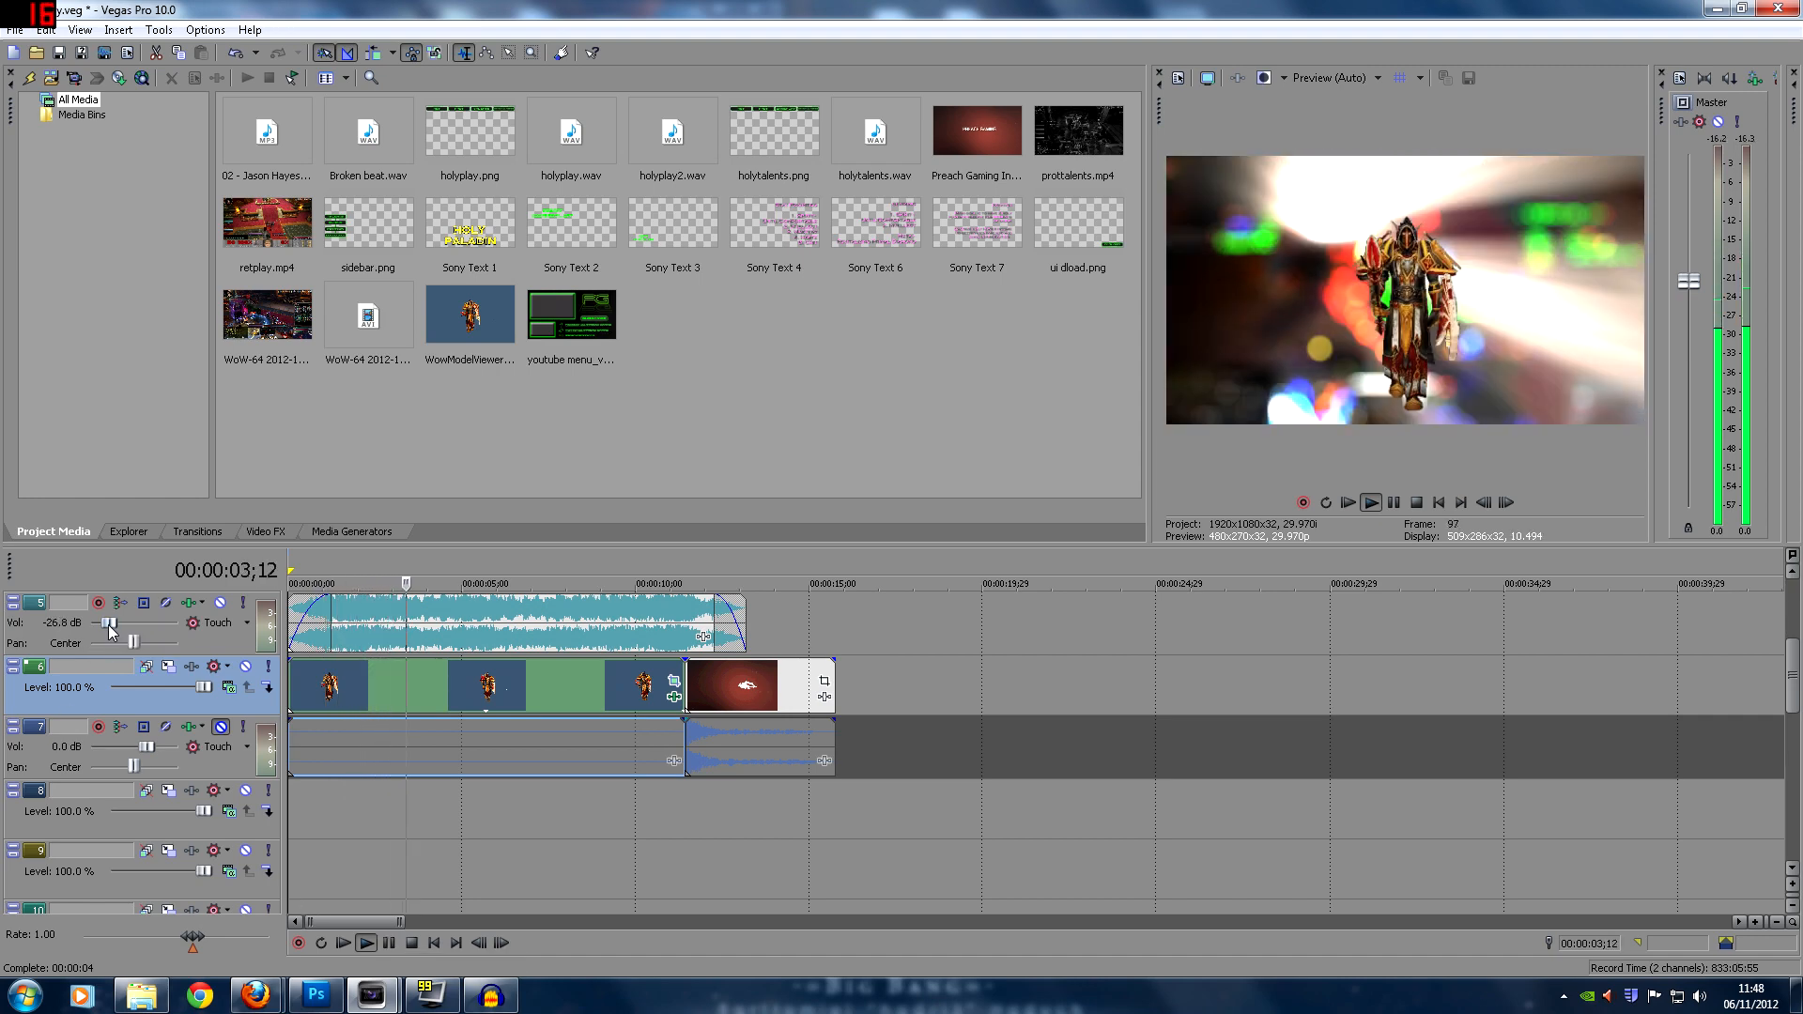
left_click(398, 944)
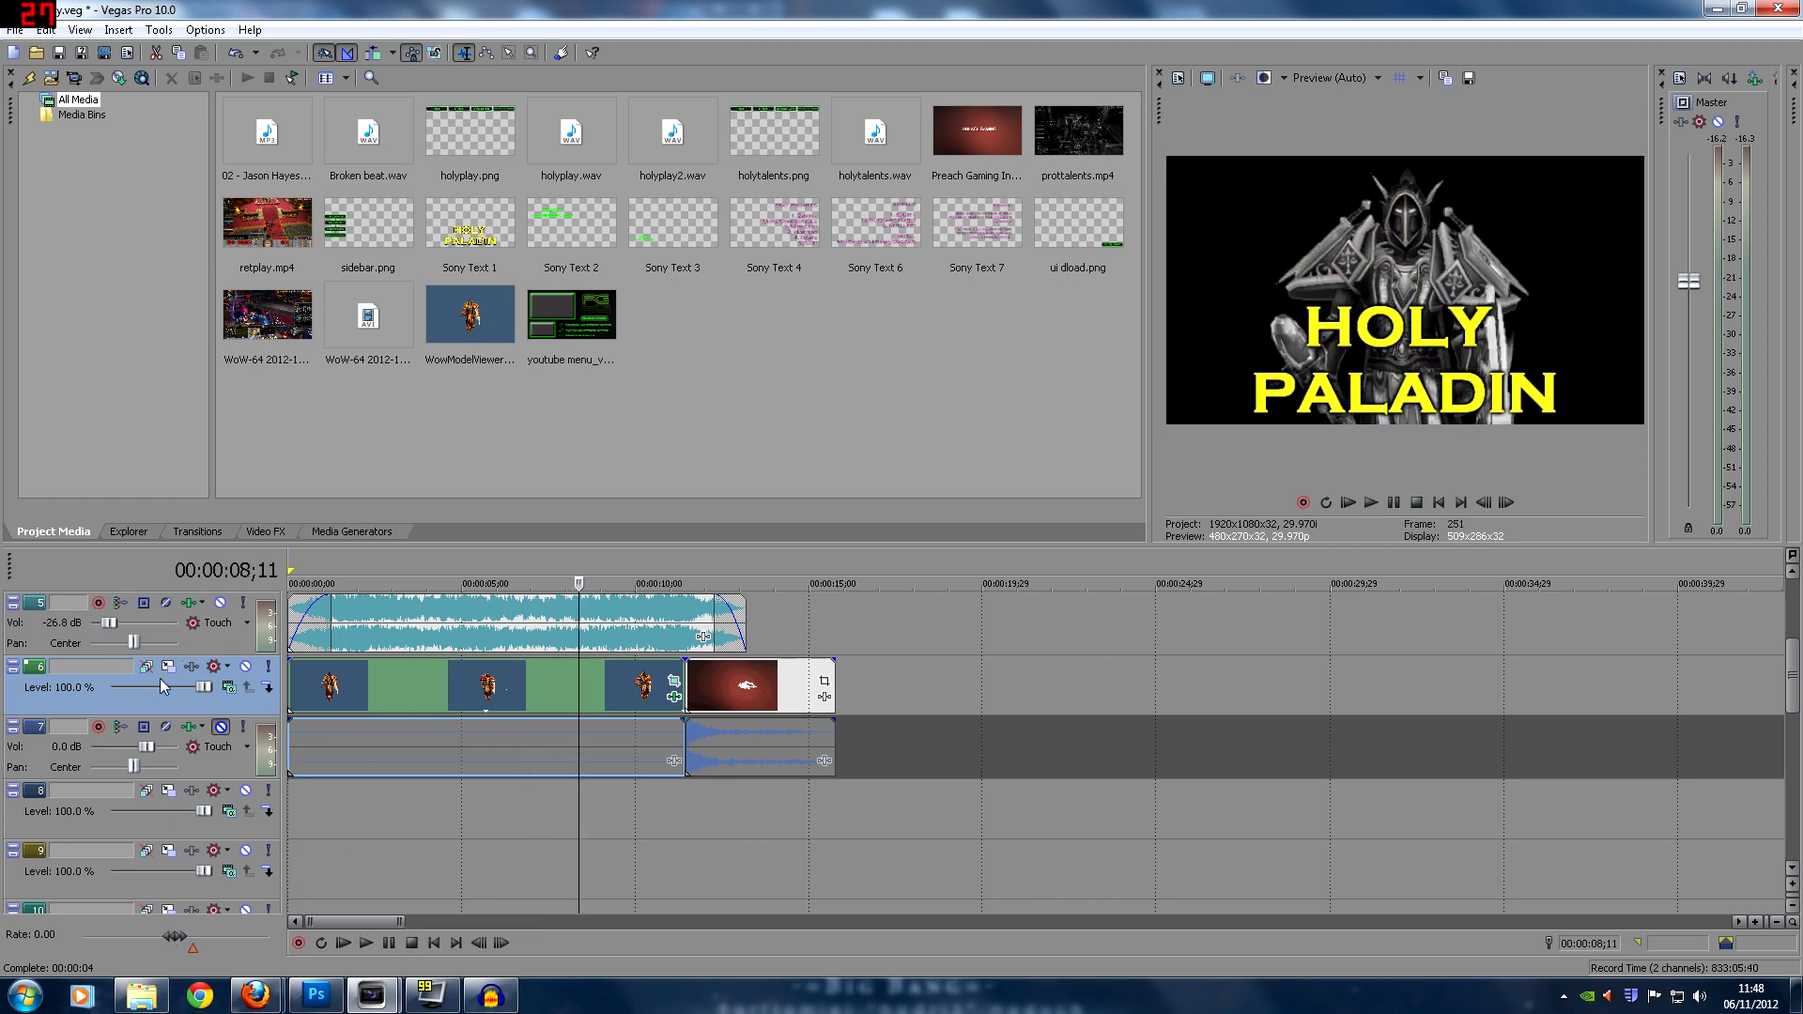
Examine the gameplay clips and their crossfades on track 14, up to the end-menu section at 10:19;16
scroll(541, 860, "down", 2)
left_click_drag(1787, 702, 1781, 792)
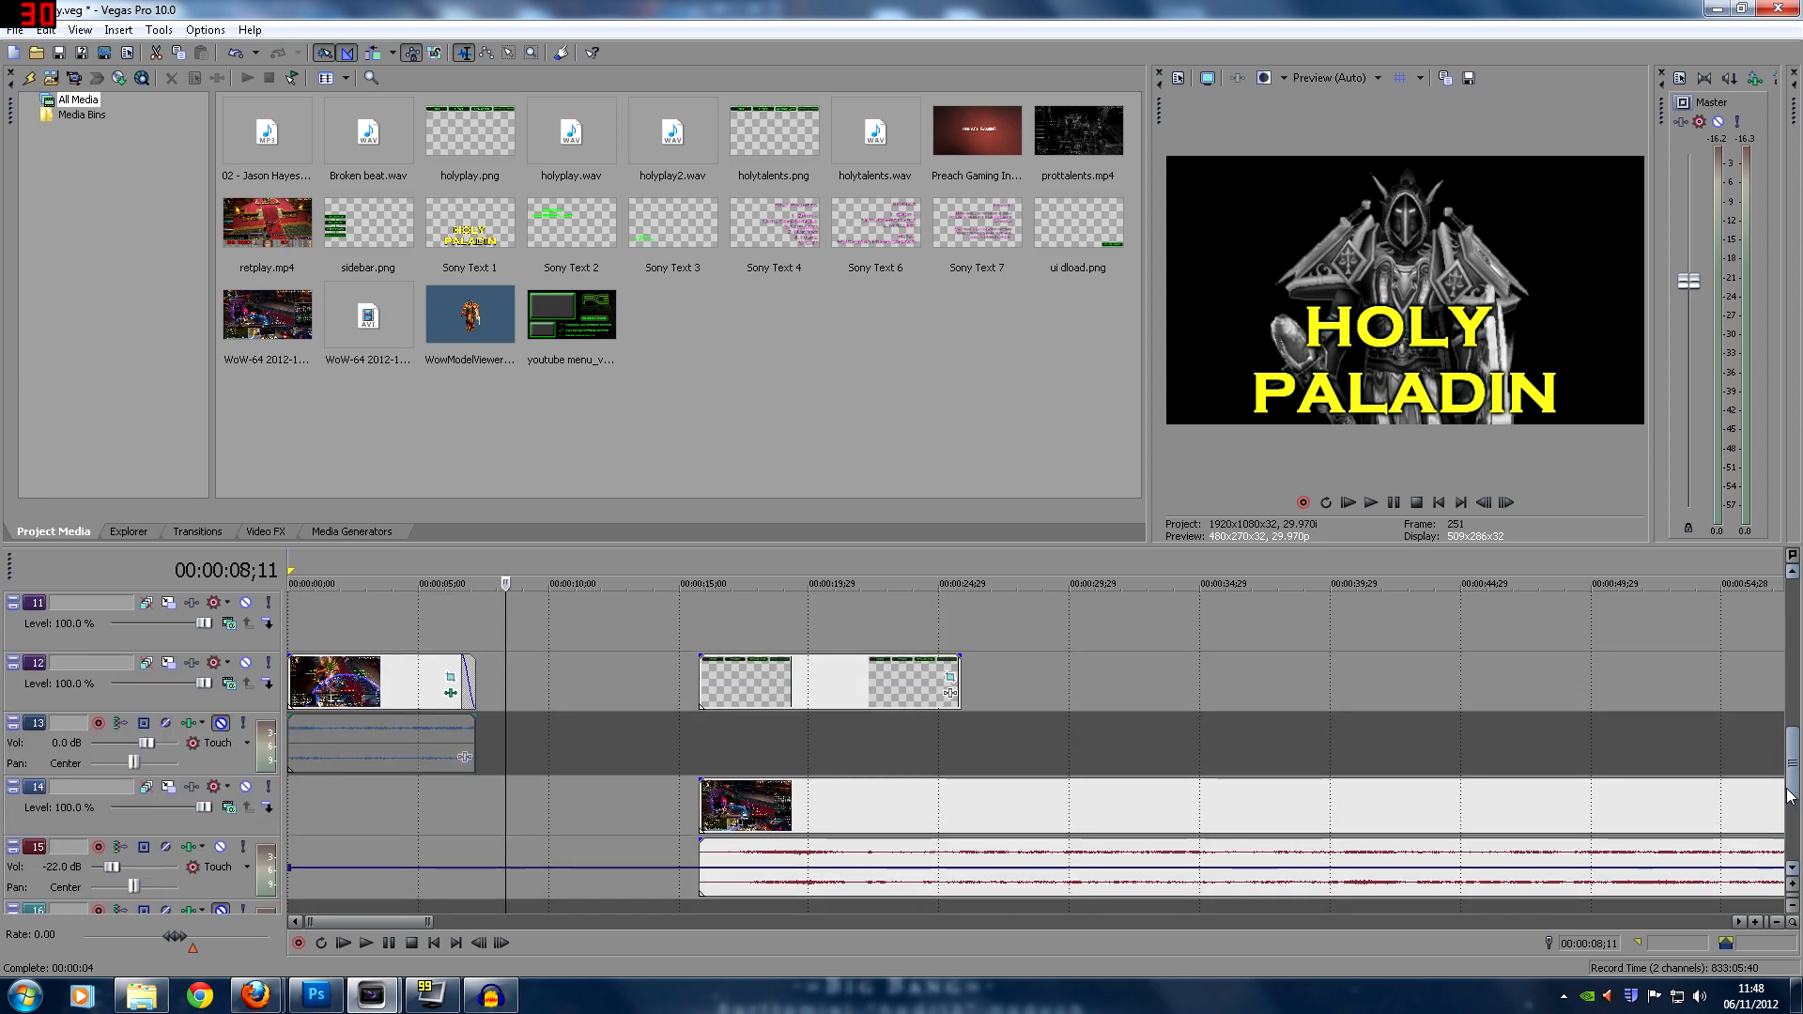
left_click(887, 818)
scroll(886, 819, "down", 8)
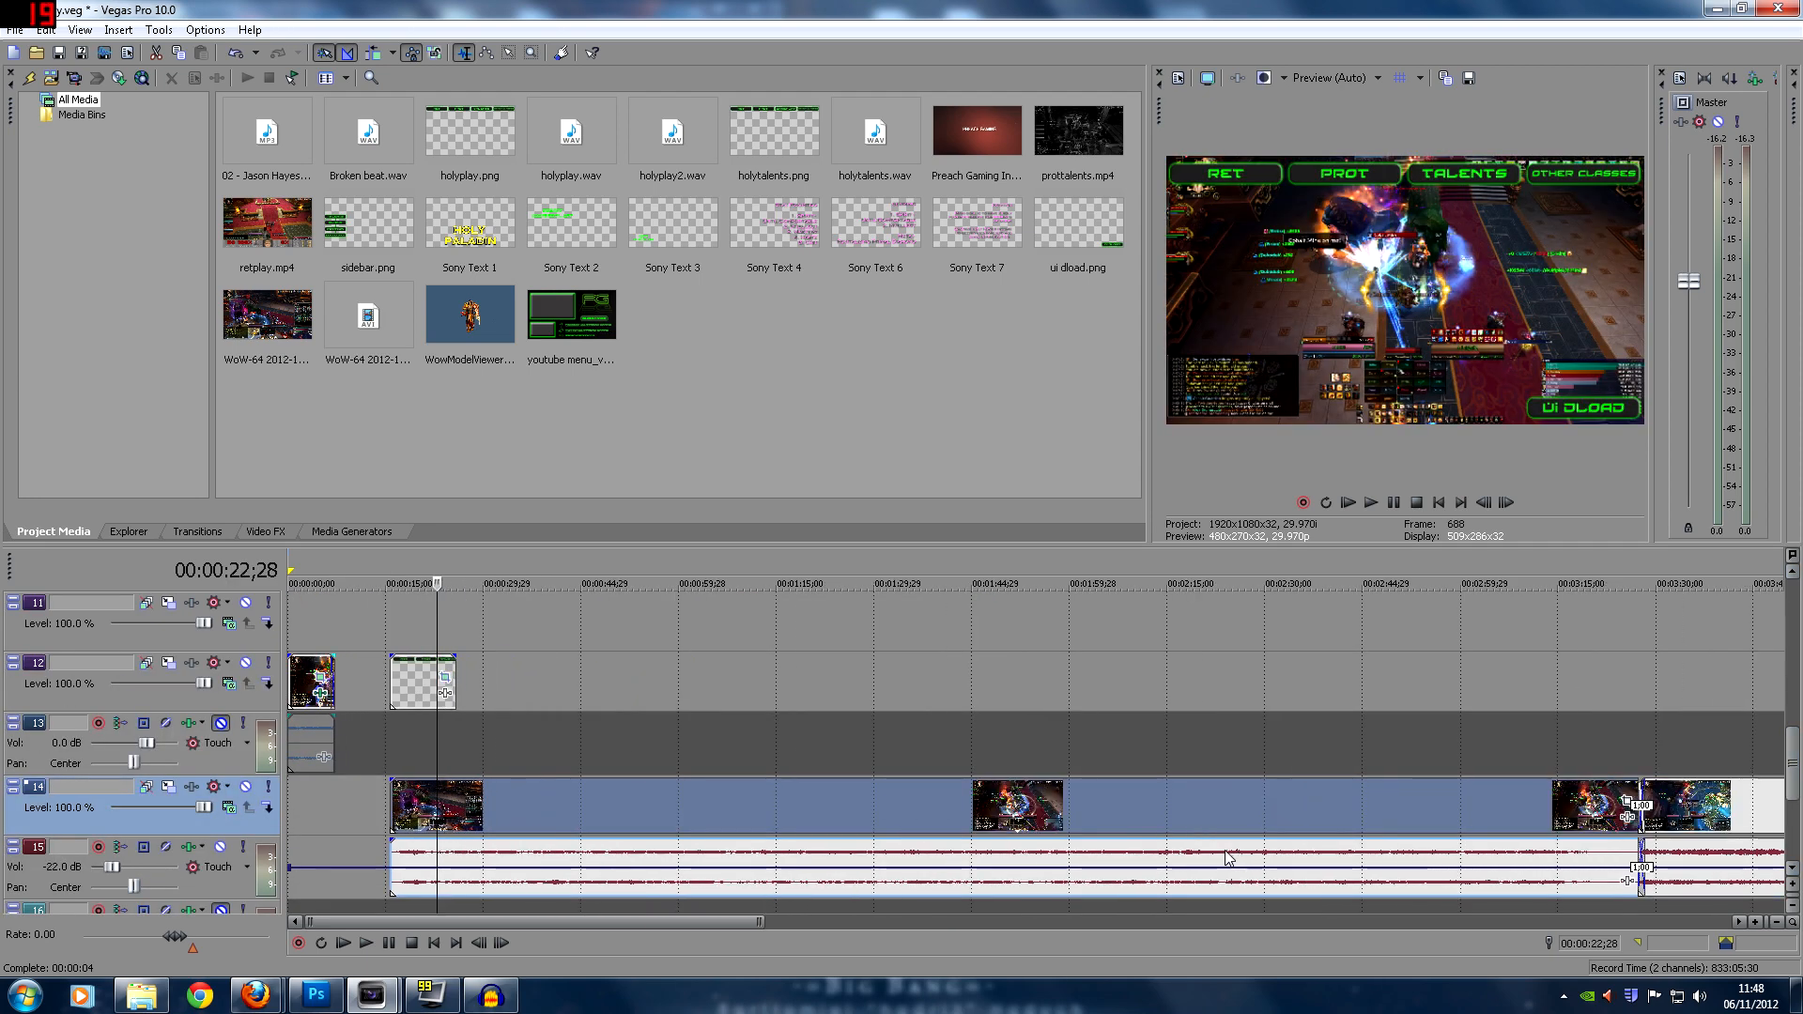
left_click(929, 815)
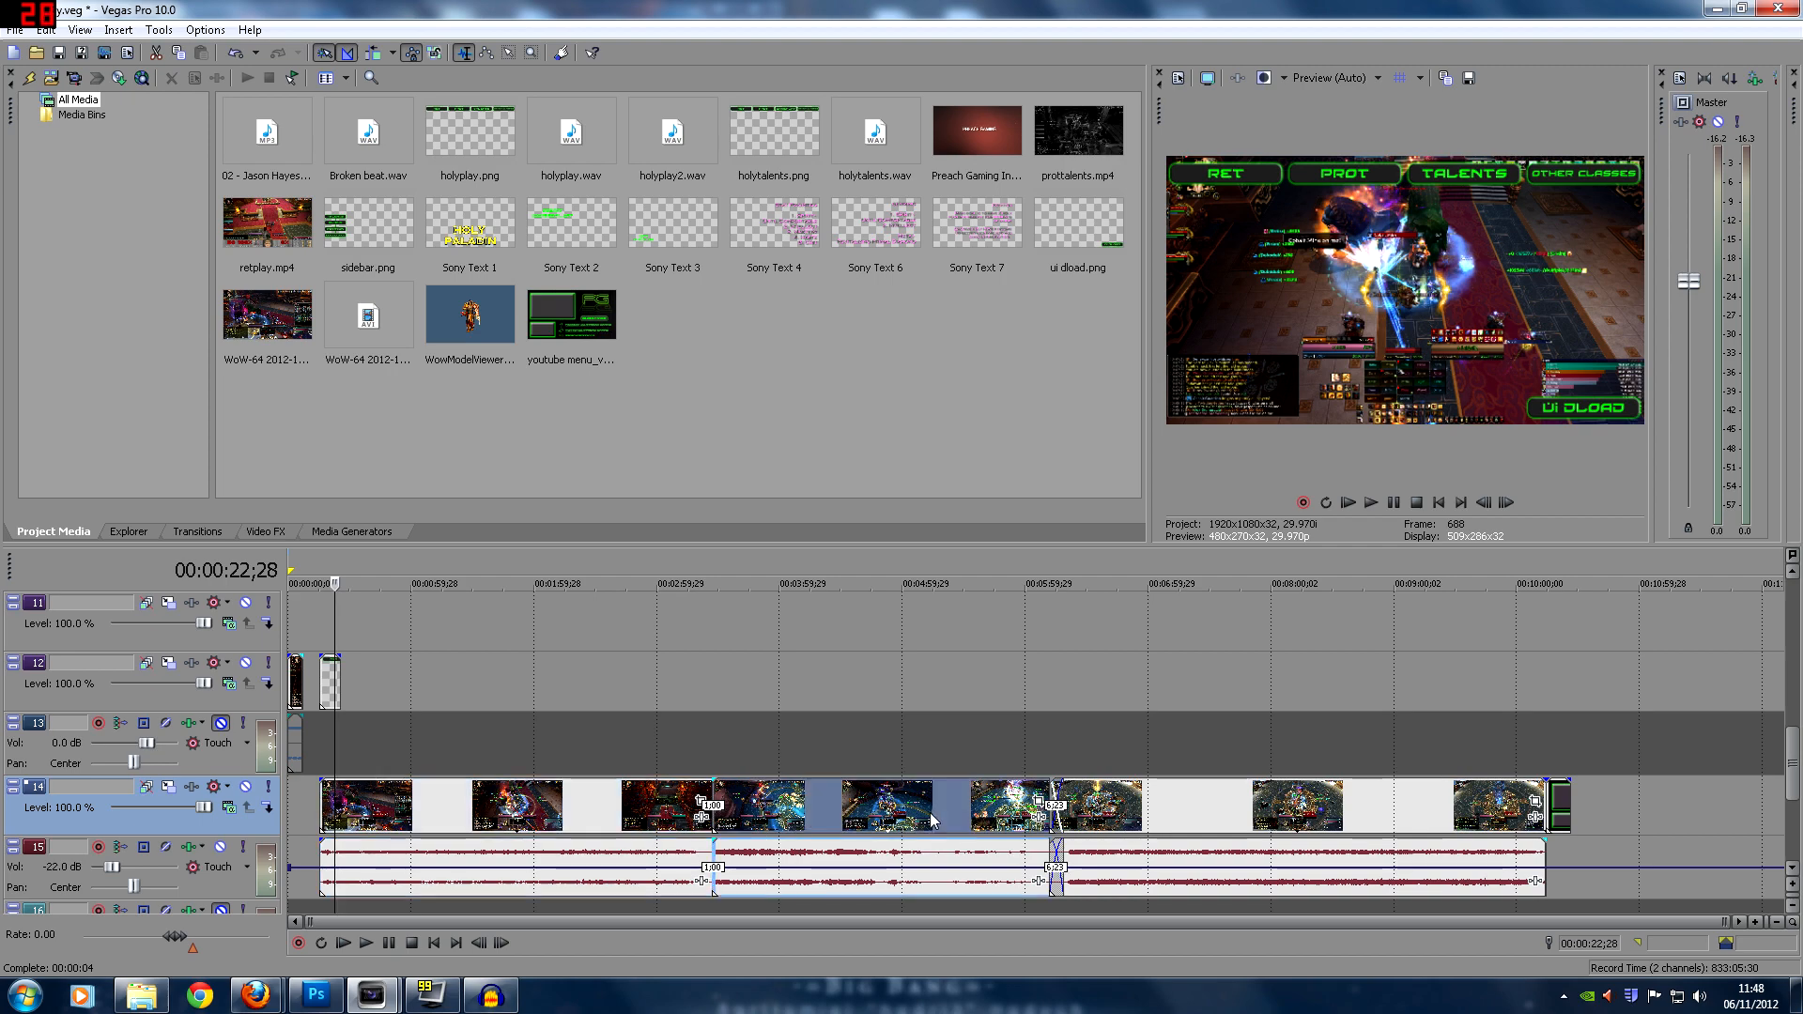
left_click(1139, 819)
left_click(1320, 815)
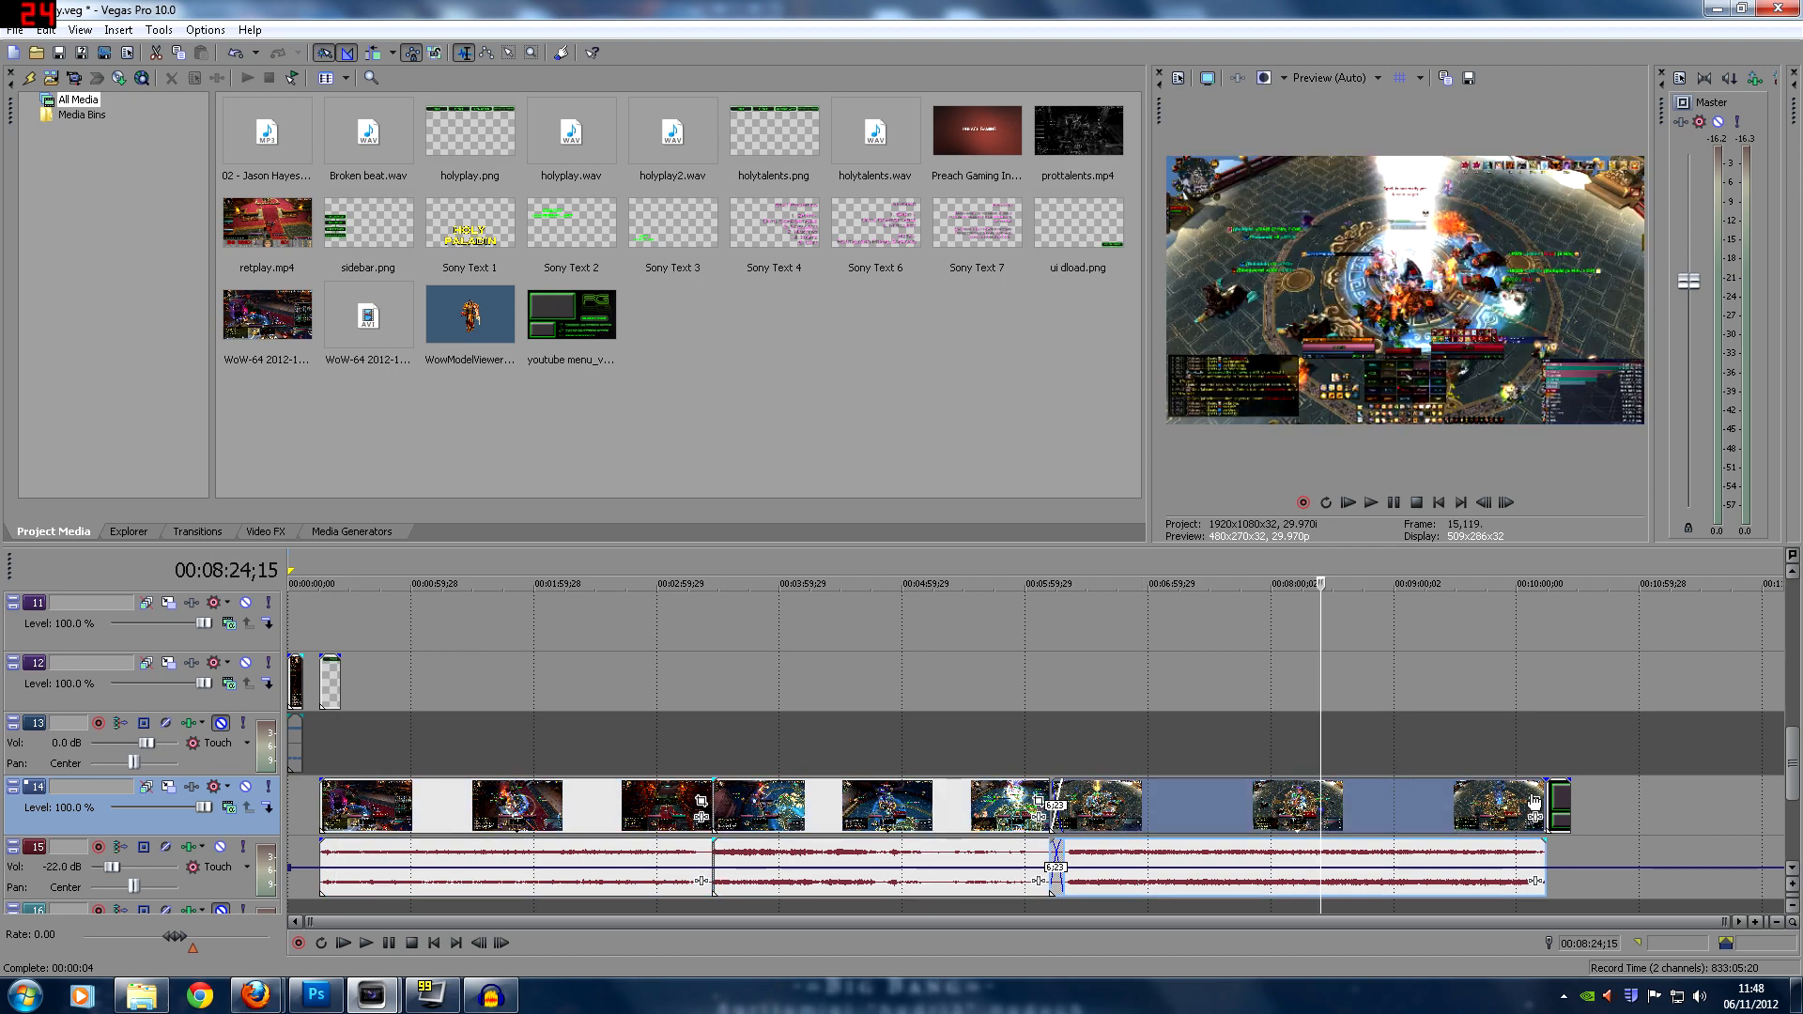
left_click(1557, 813)
Inspect audio track 17 and the end-menu clip on track 9, and return the playback cursor to the timeline start
scroll(1053, 803, "down", 3)
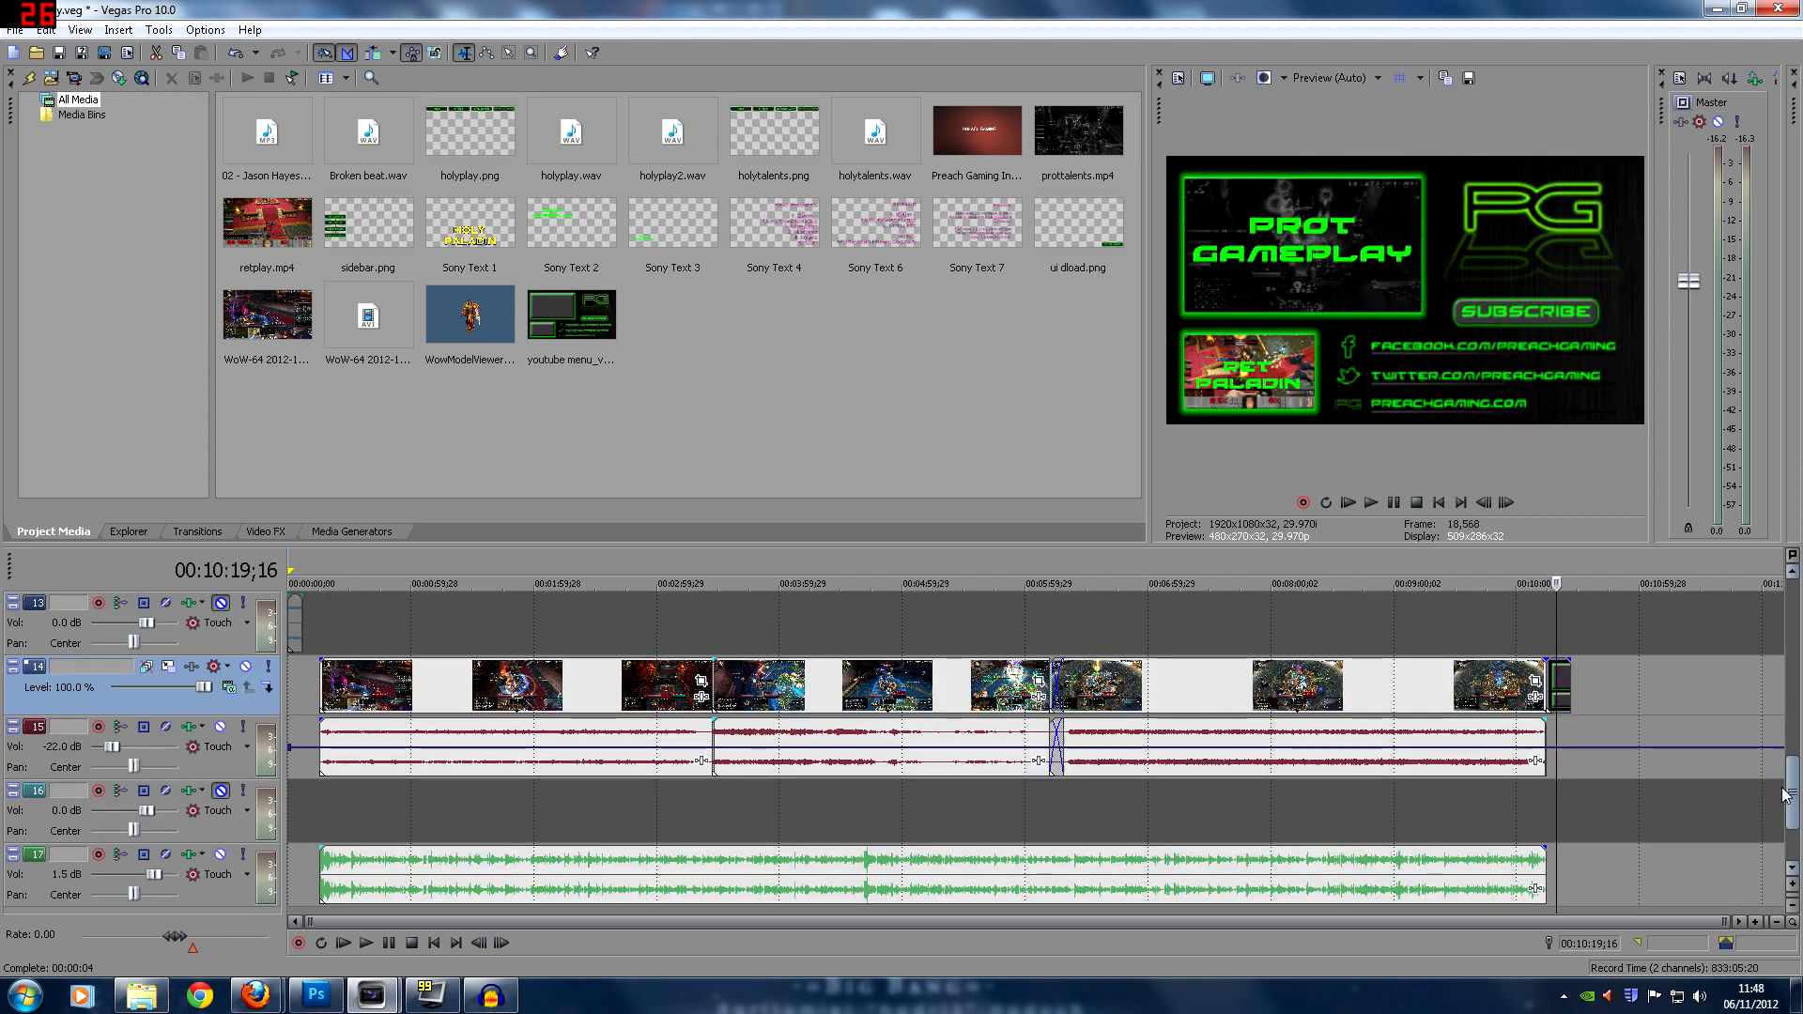
left_click(1053, 803)
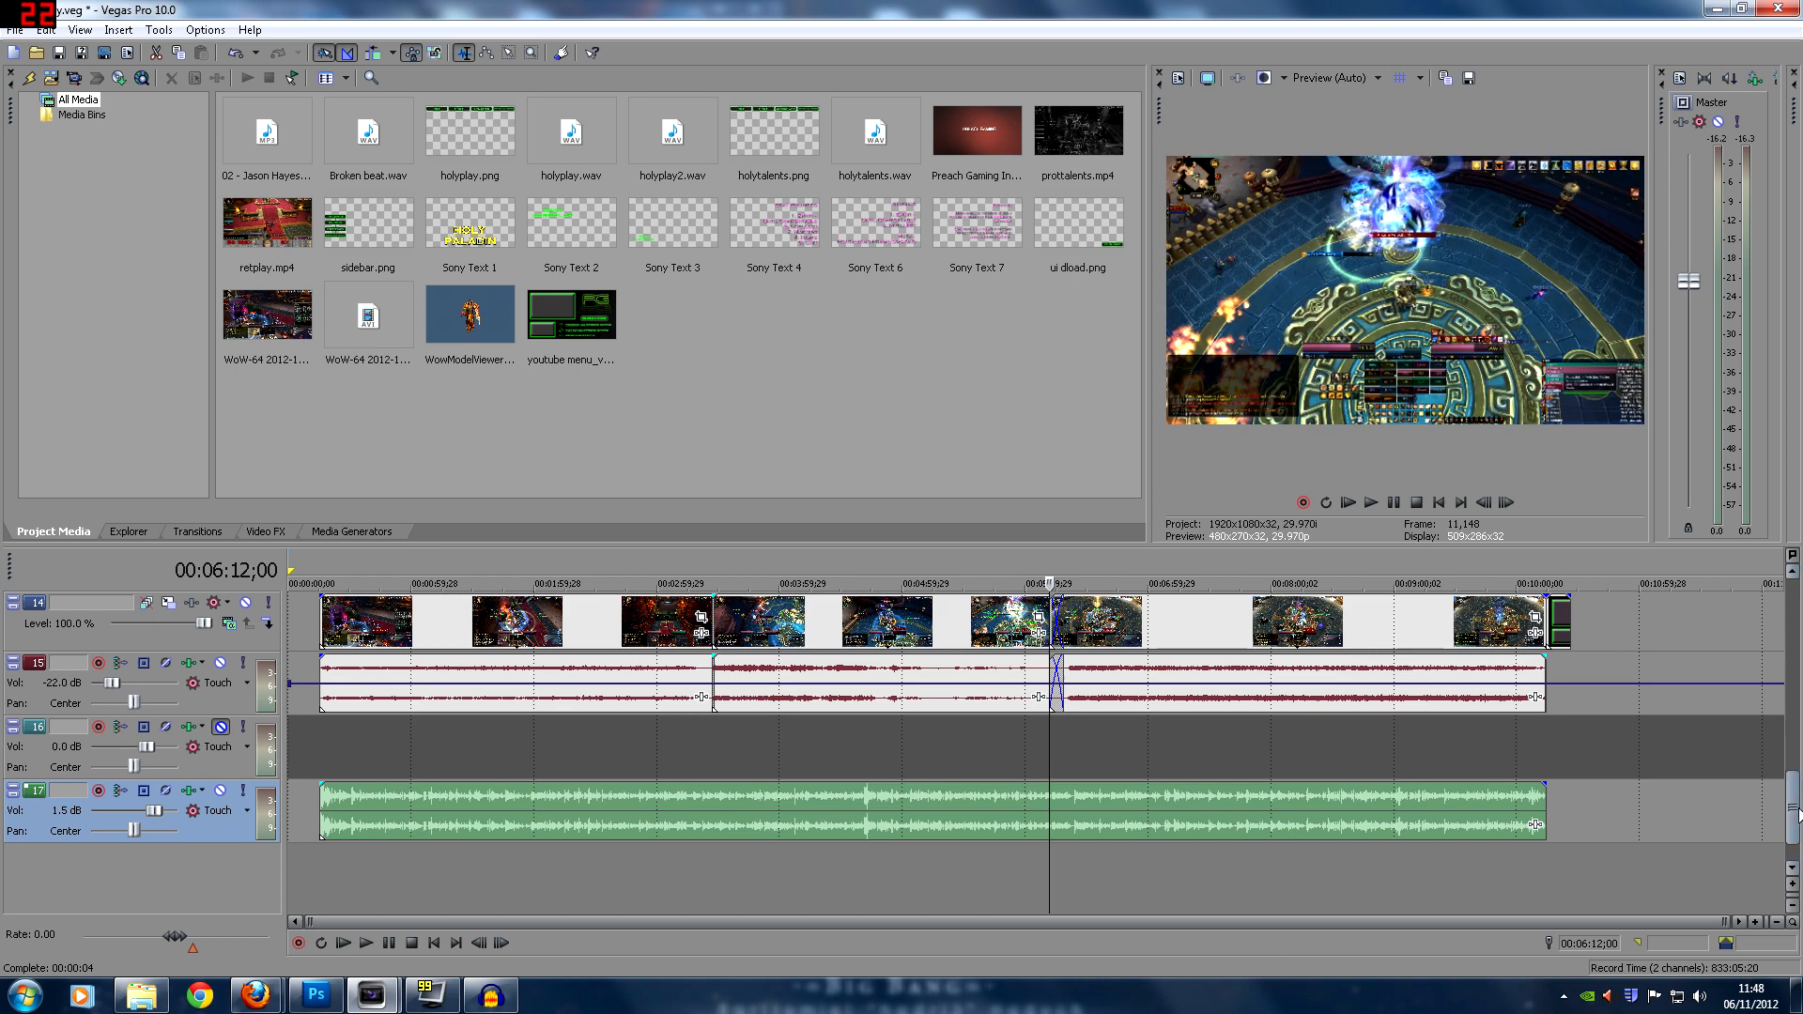
left_click_drag(1791, 808, 1791, 737)
left_click(1563, 619)
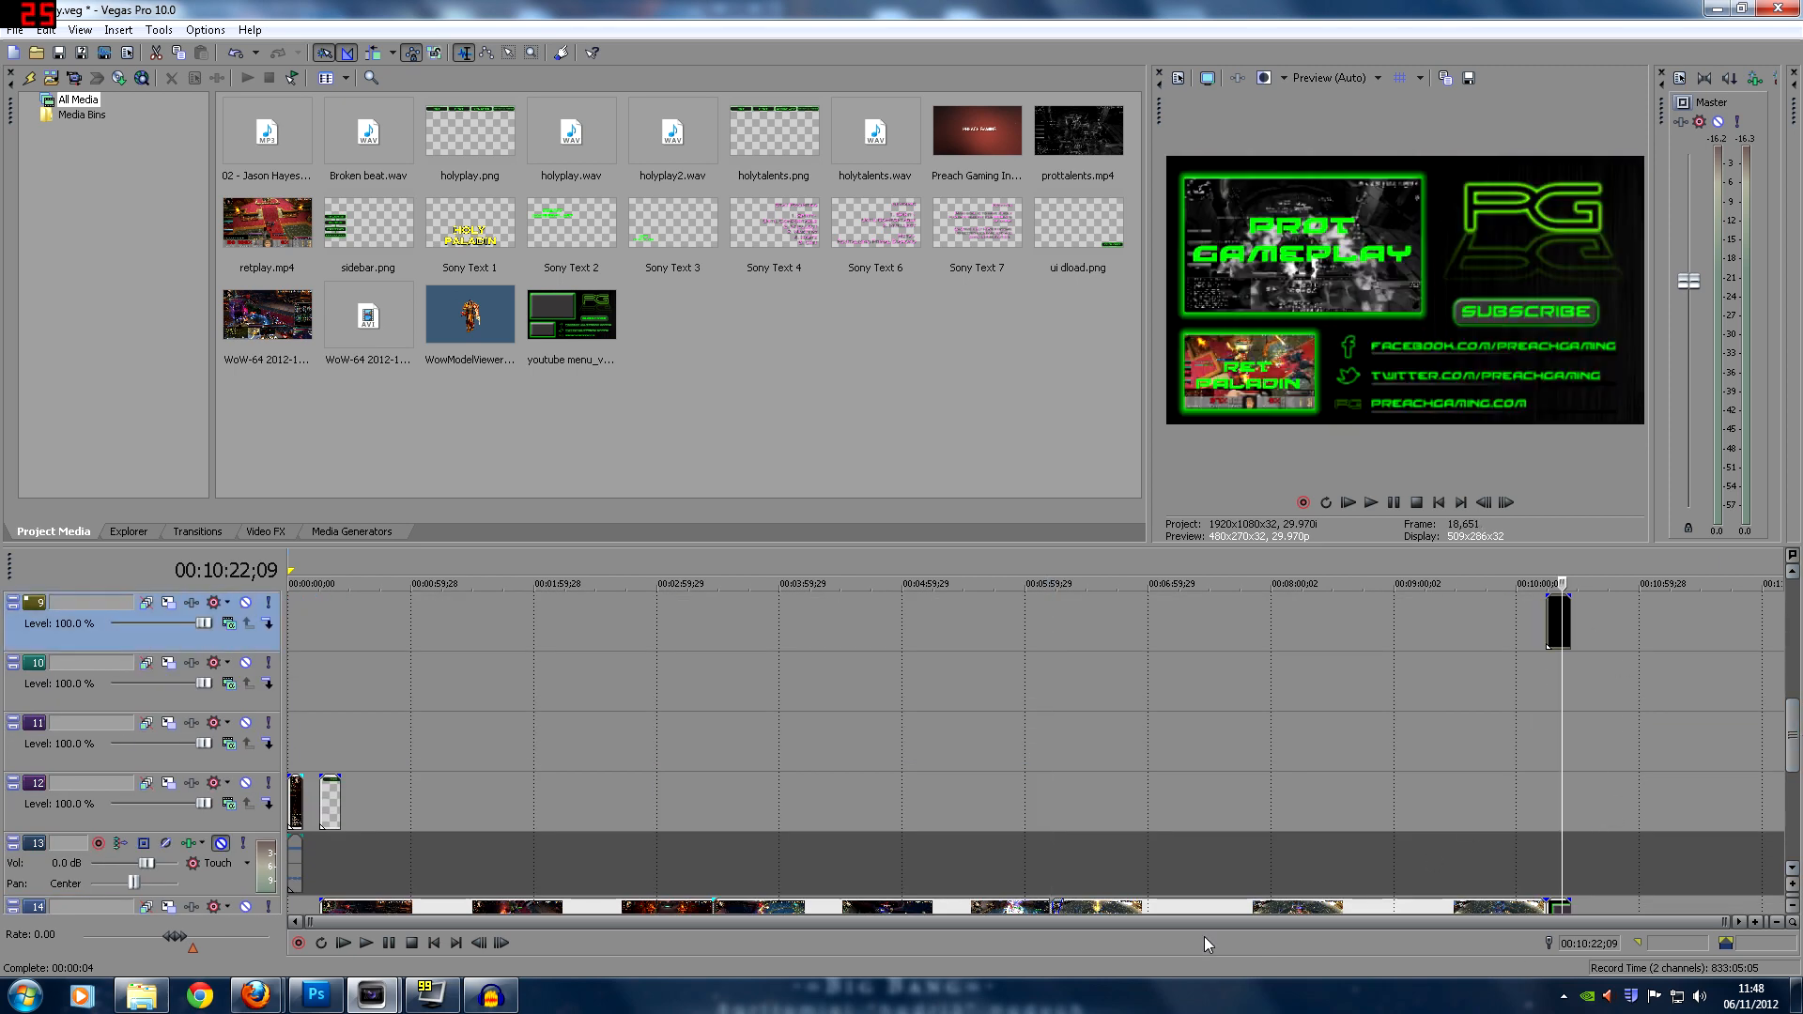
left_click(290, 765)
scroll(310, 770, "up", 10)
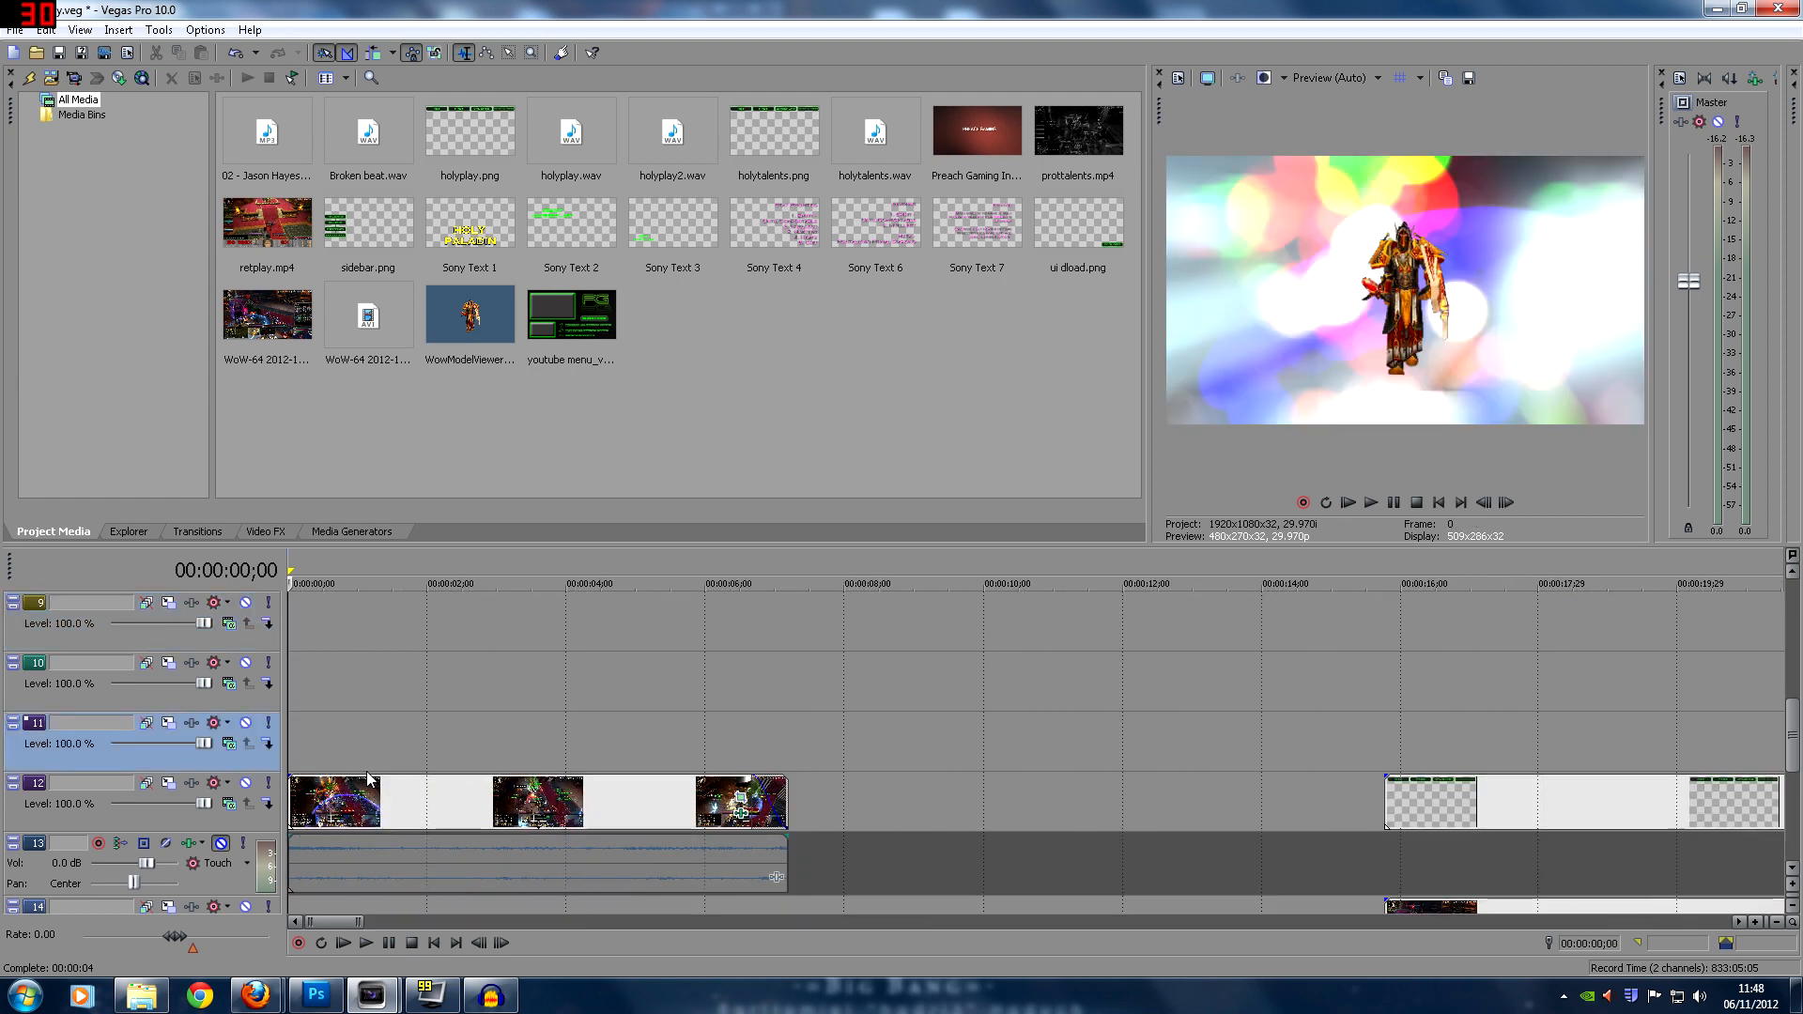
Select the gameplay clip on track 12 at 2;03 and compare the composite with its video track muted and unmuted
left_click(434, 796)
left_click_drag(1790, 731, 1789, 787)
scroll(1789, 787, "up", 6)
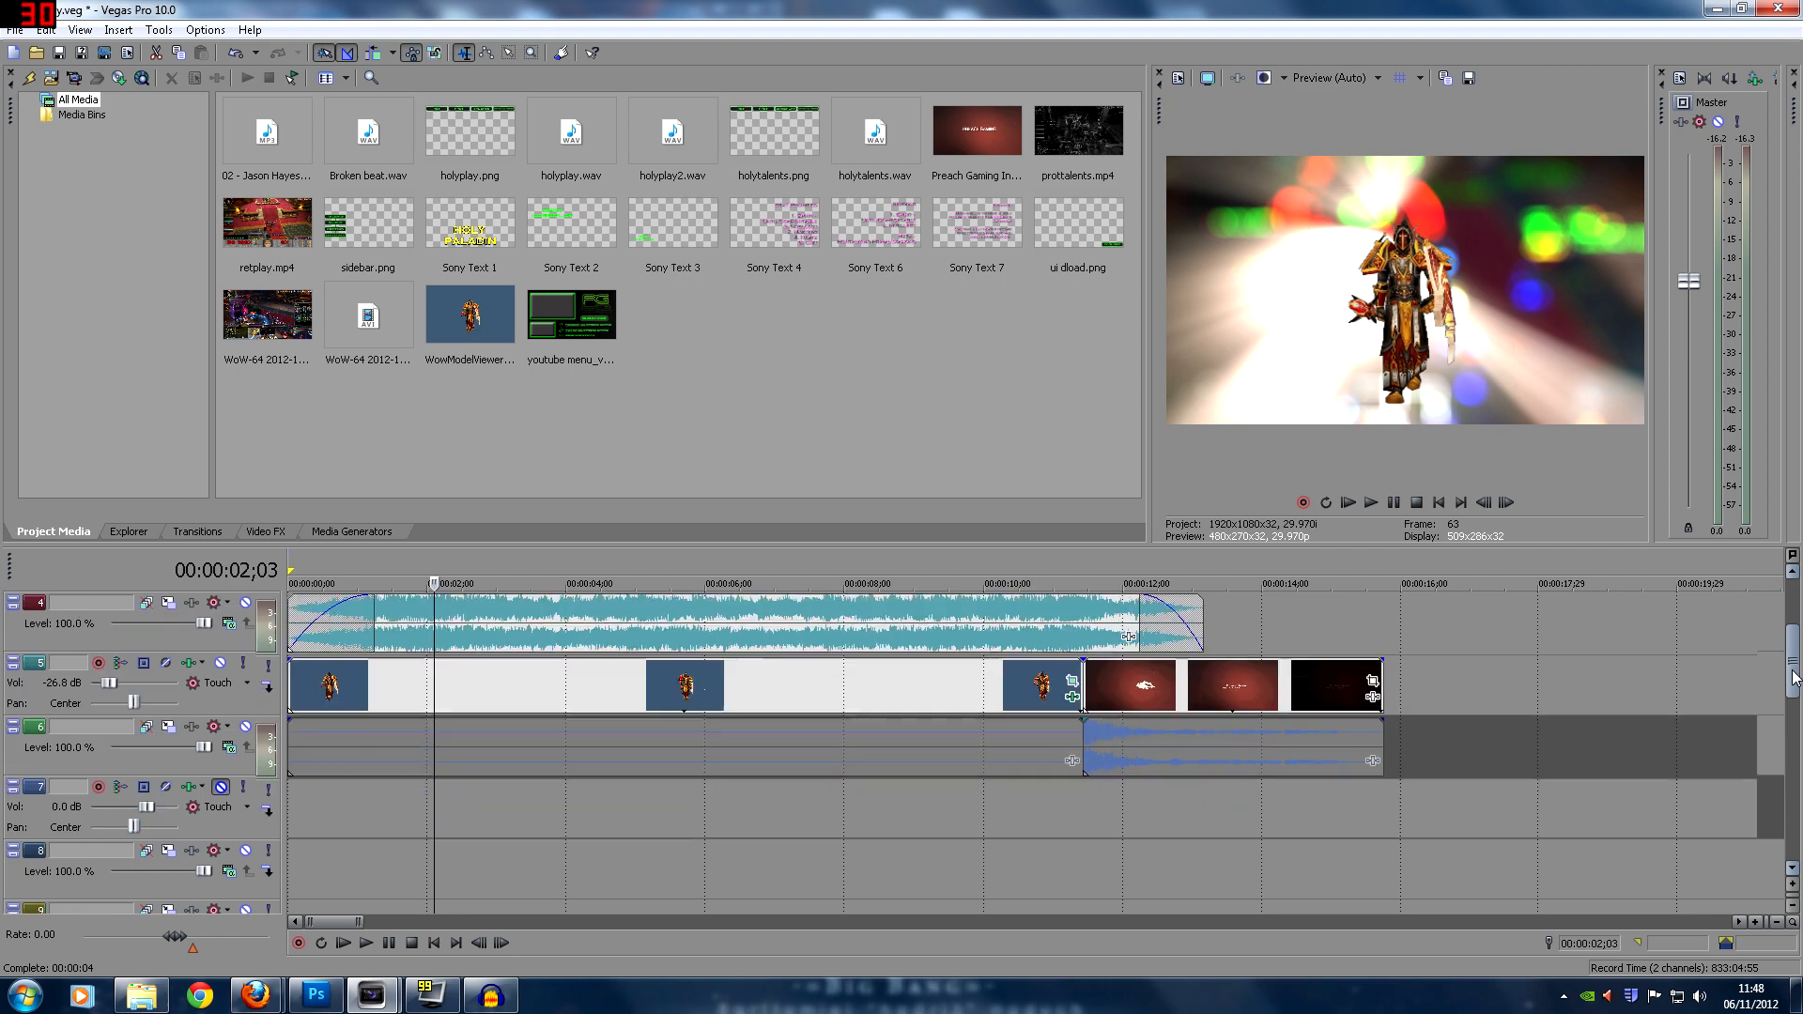
scroll(1790, 859, "down", 2)
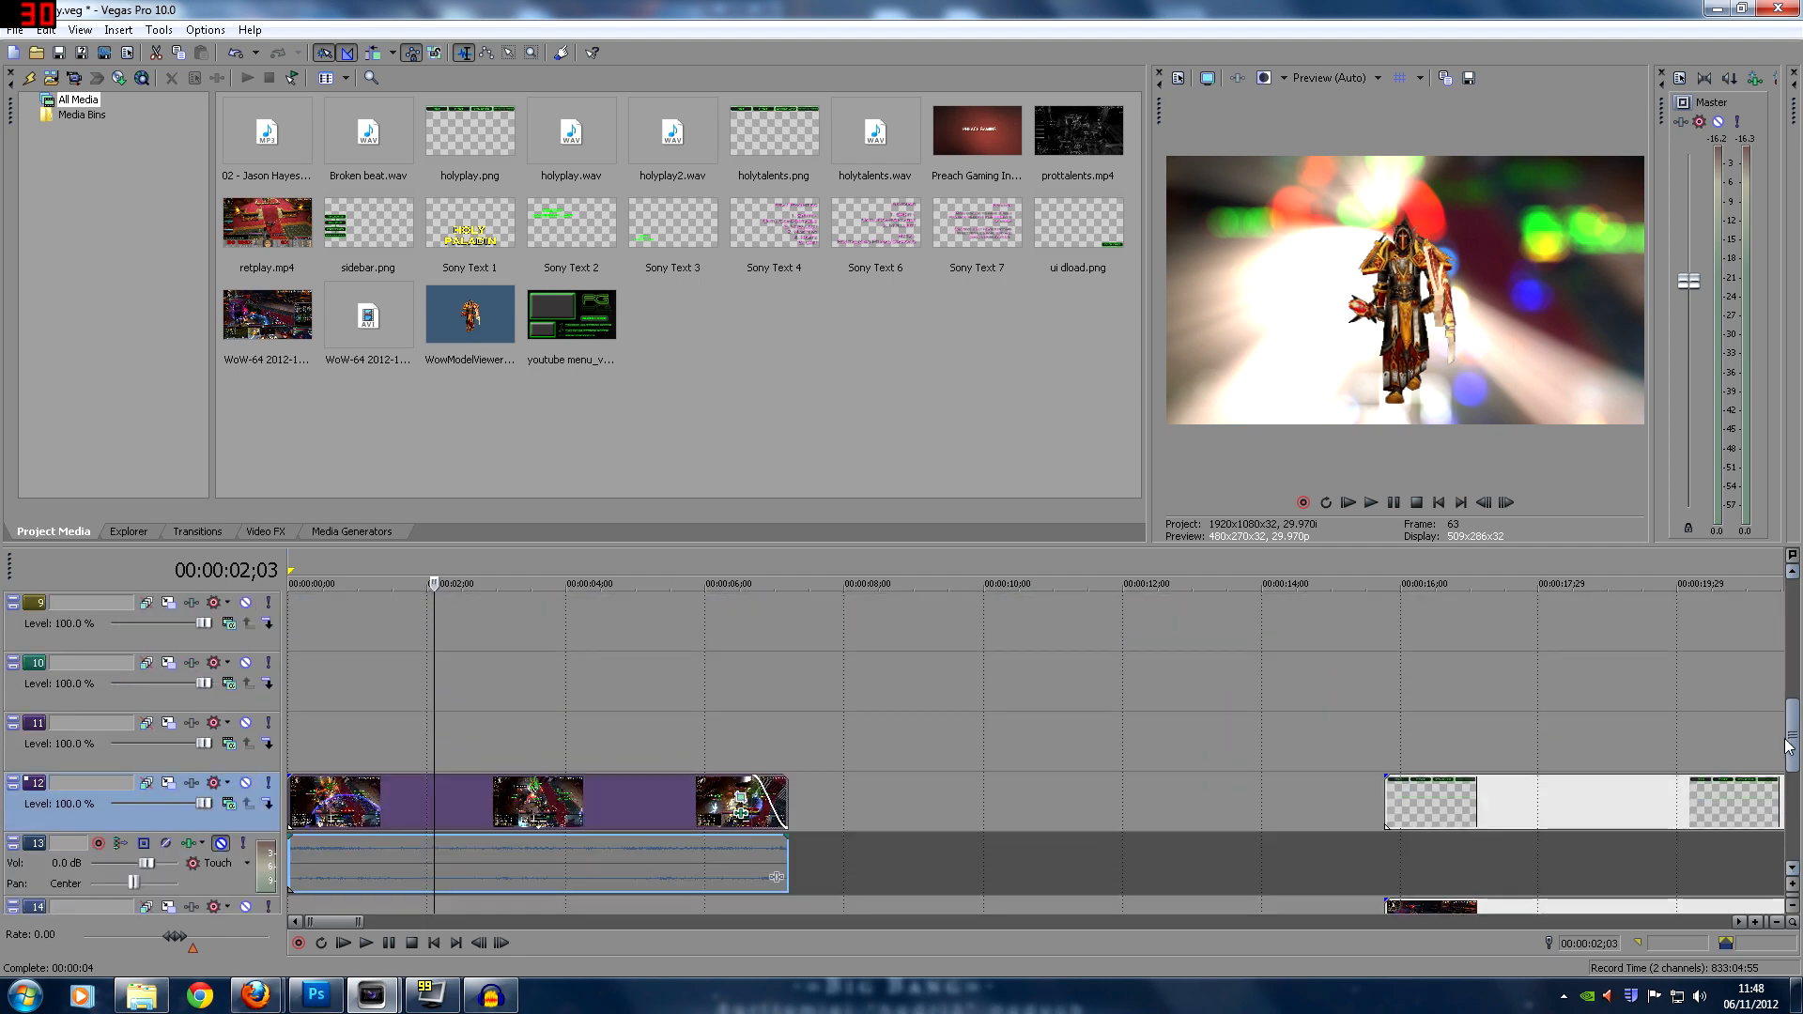
left_click(244, 785)
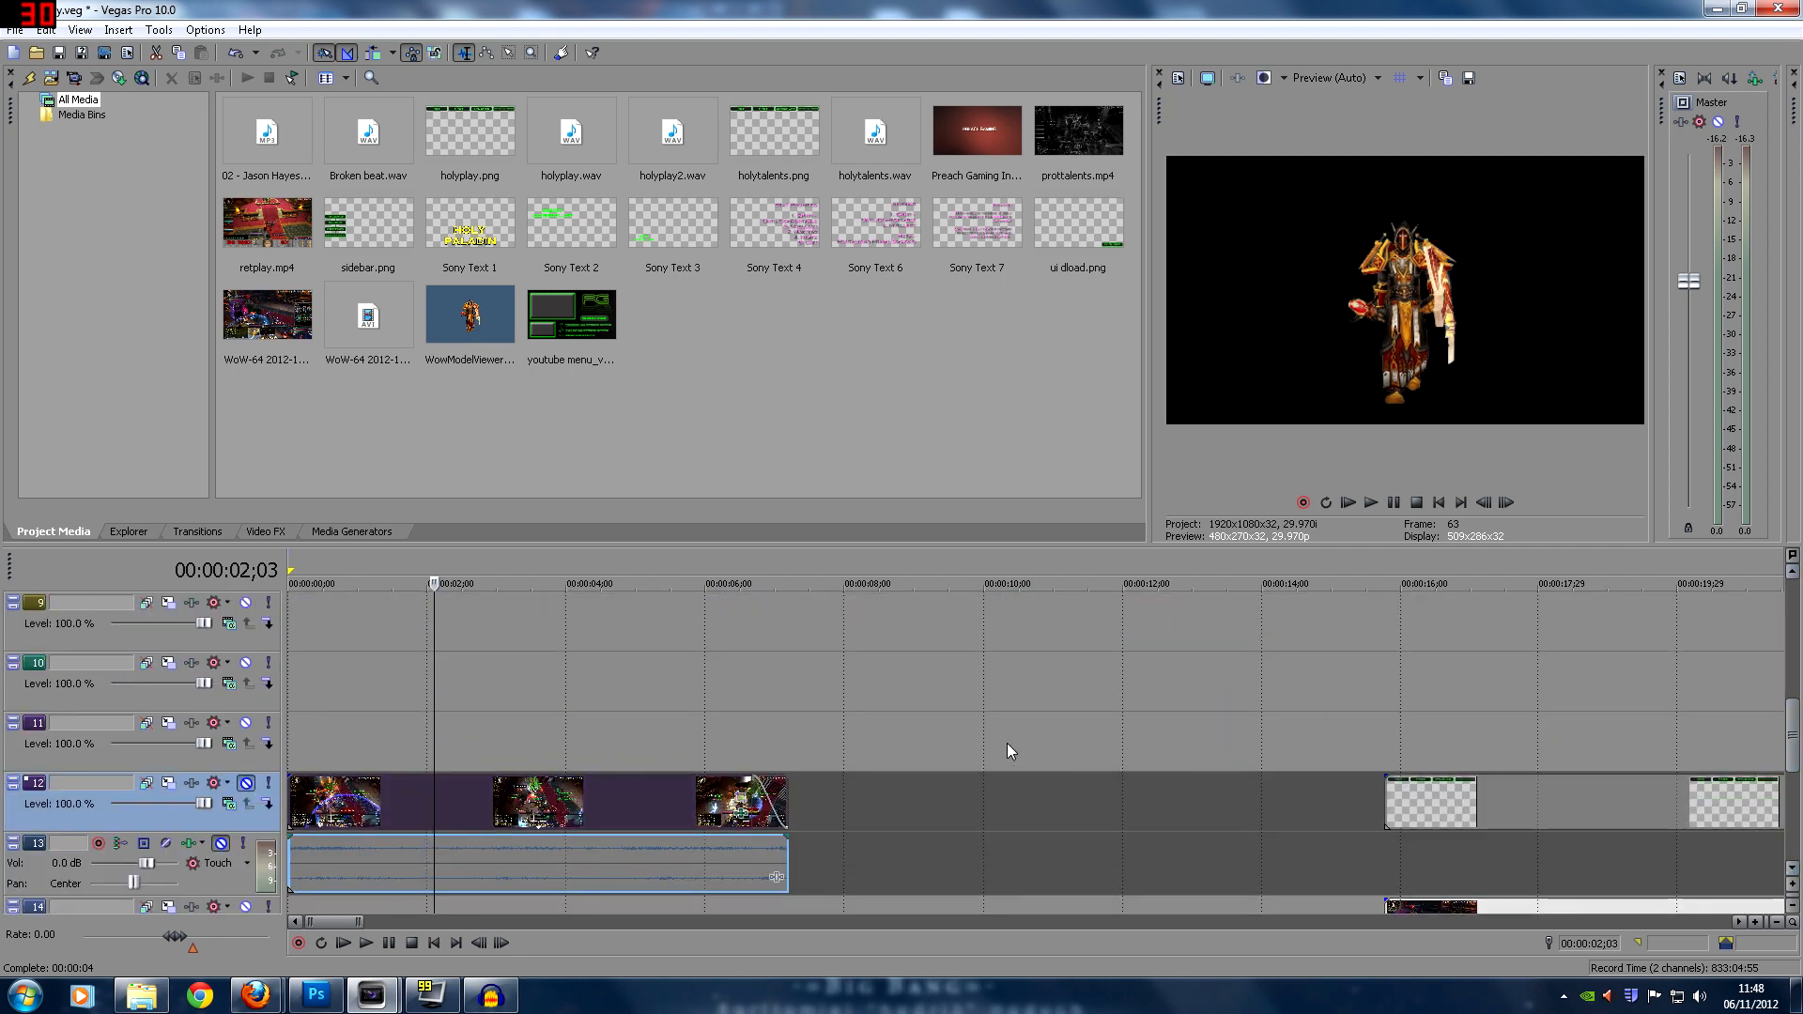
left_click(244, 785)
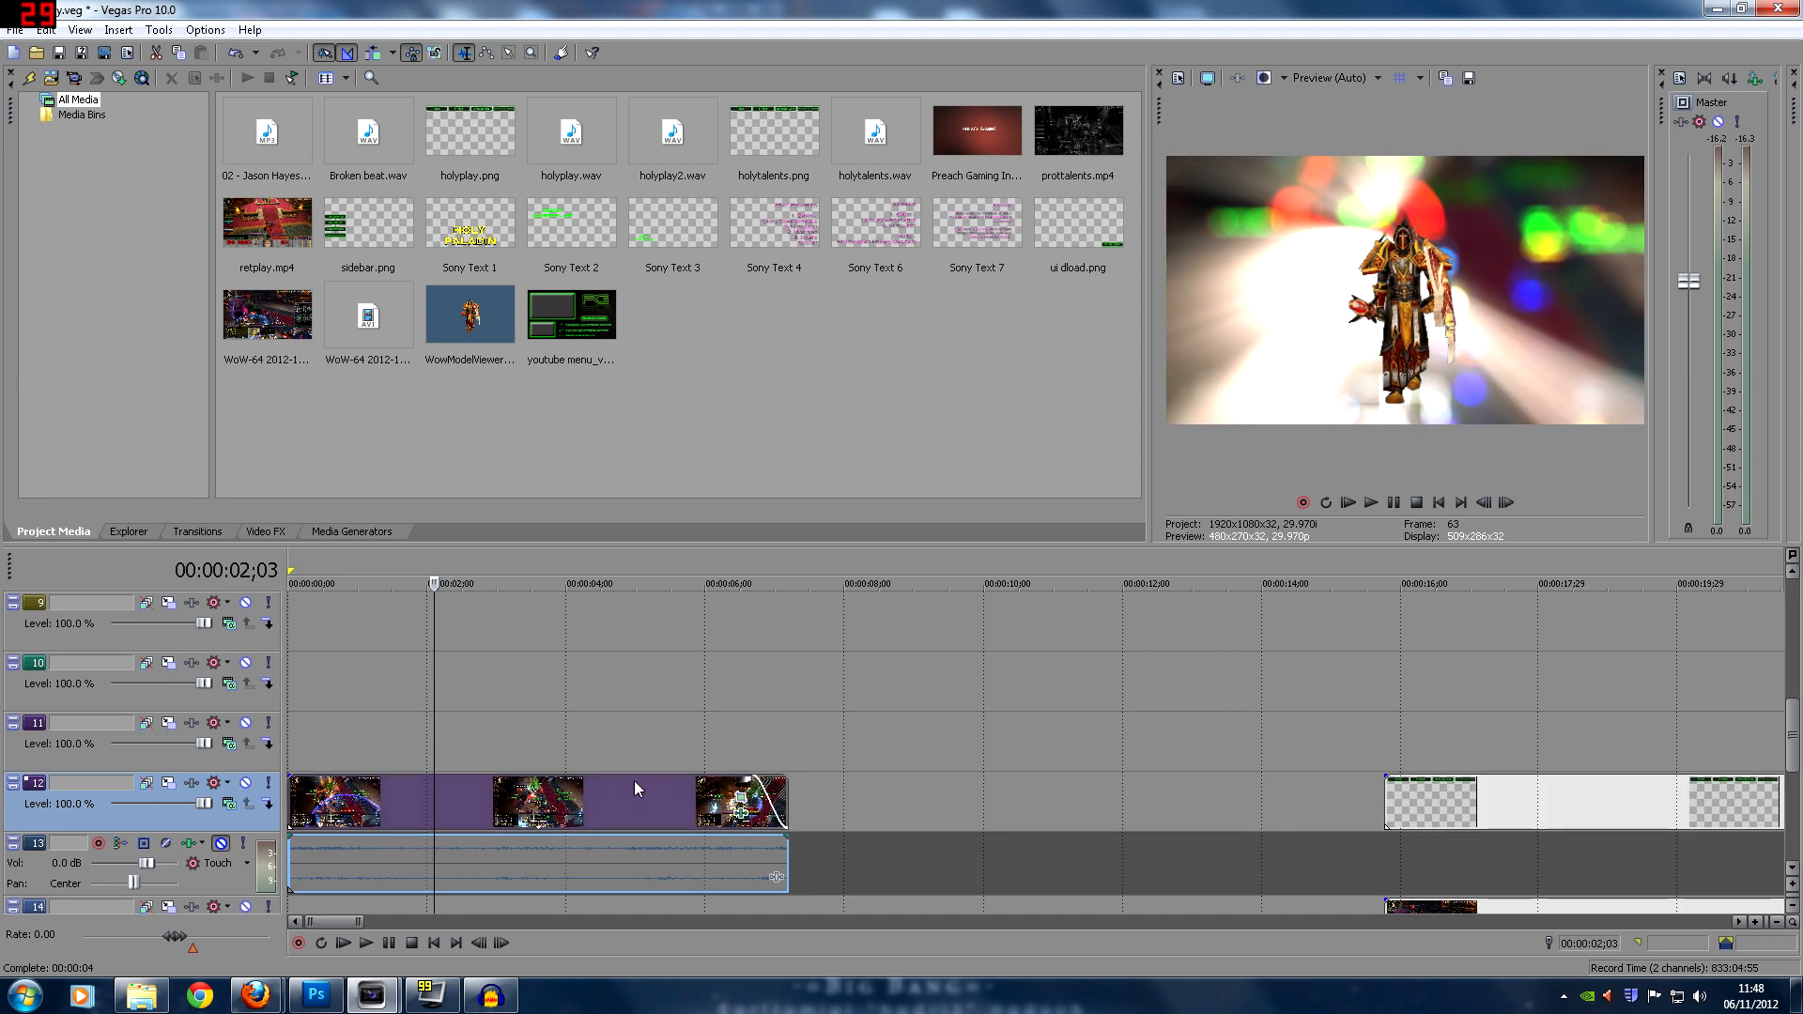
left_click(220, 843)
Put the nudged paladin clip on track 6 back at the timeline start and select the red Preach Gaming clip at 15;23
left_click_drag(1789, 758, 1698, 712)
left_click(832, 757)
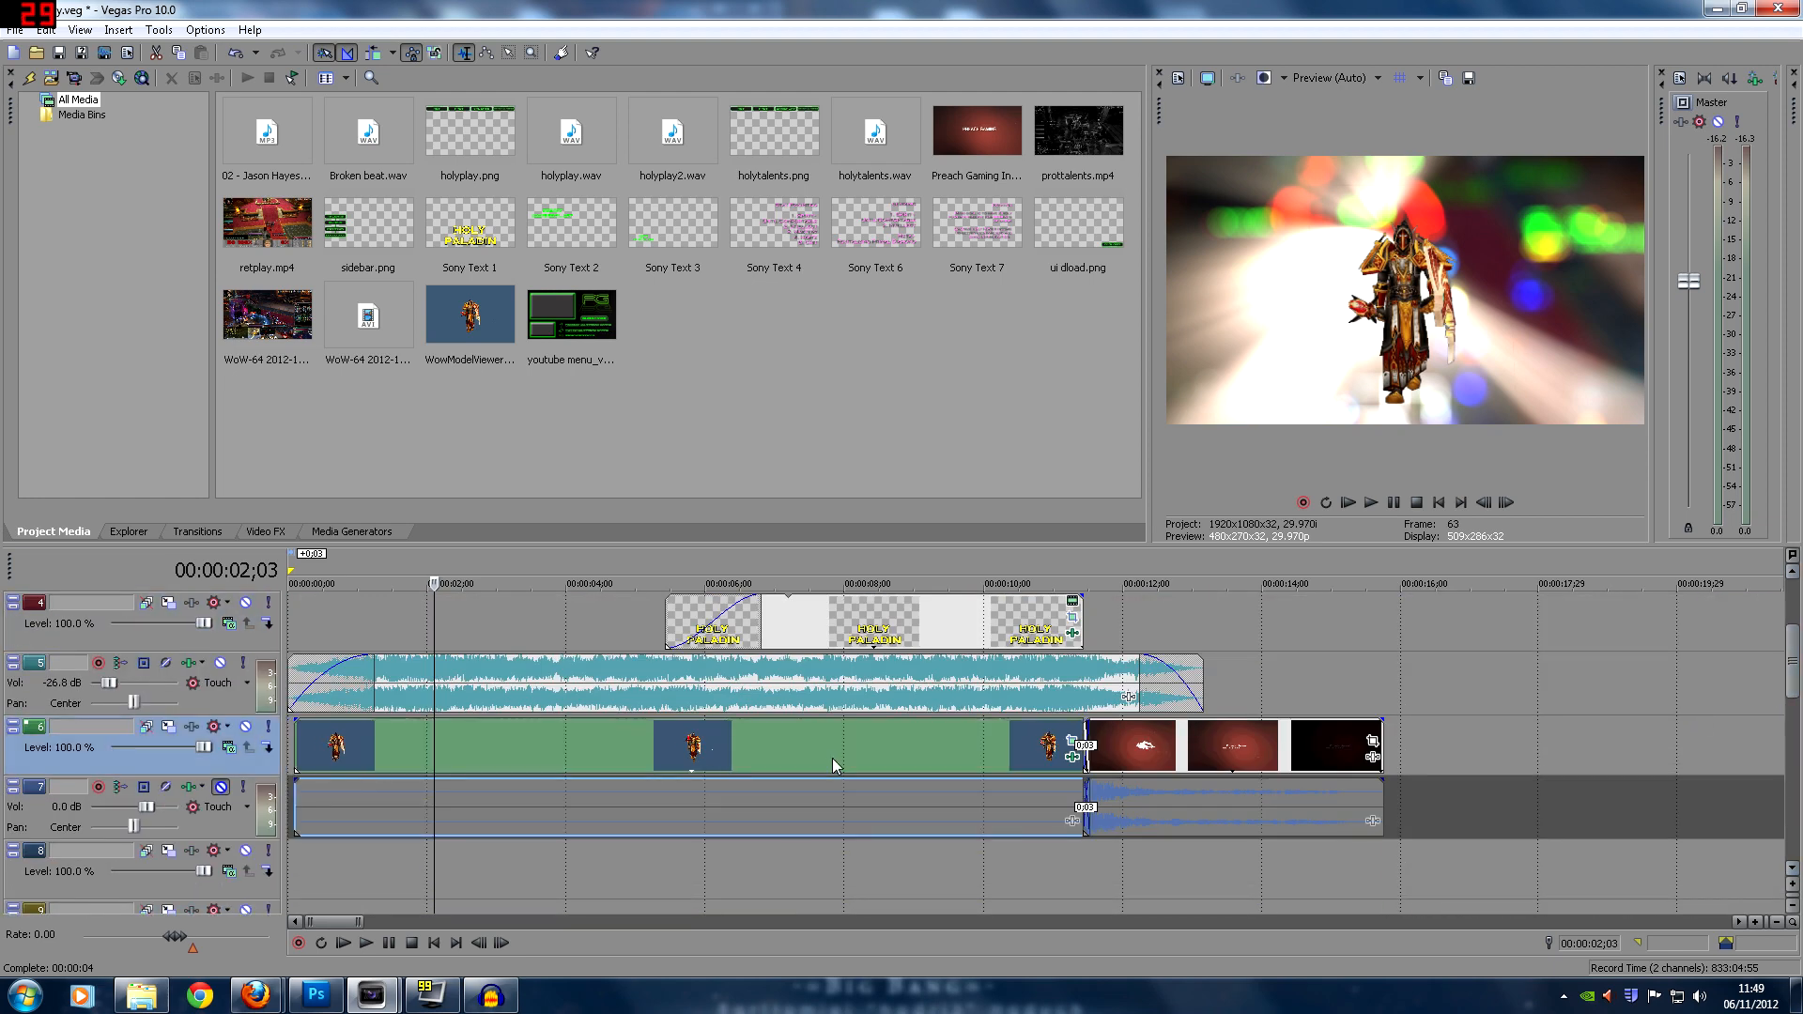
left_click_drag(1037, 725, 747, 746)
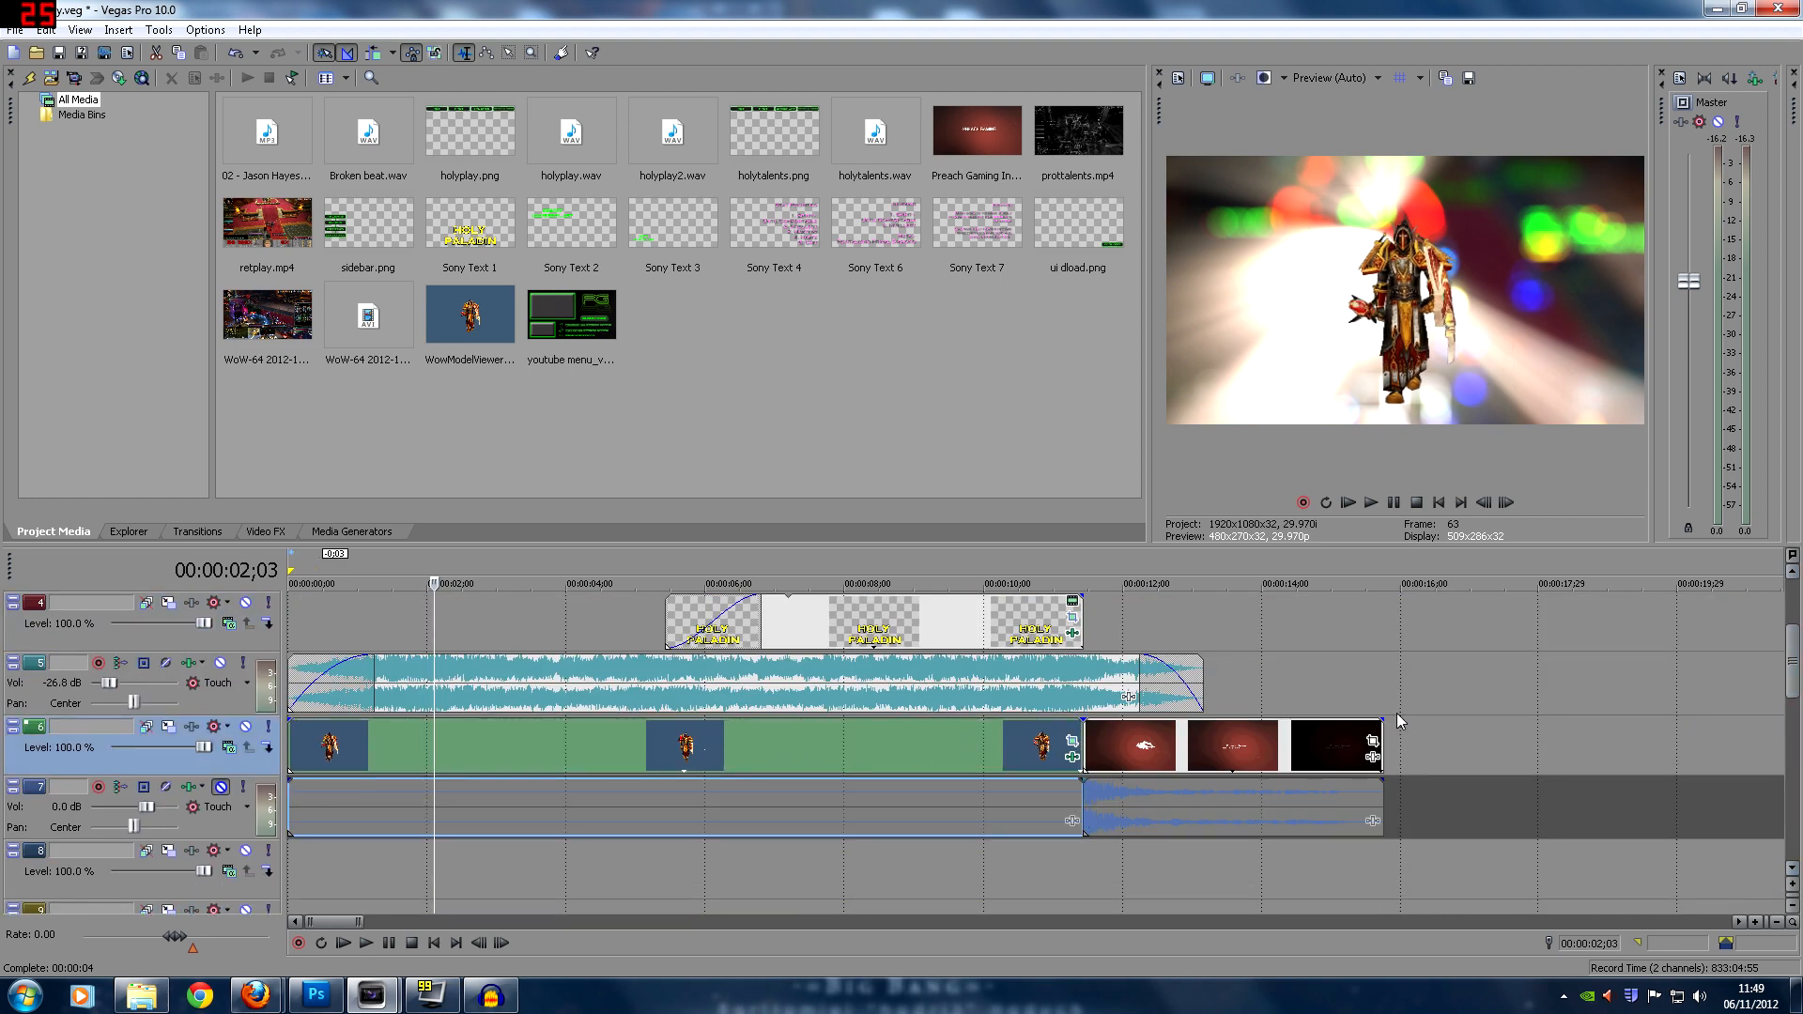
left_click(1376, 728)
scroll(1186, 695, "down", 3)
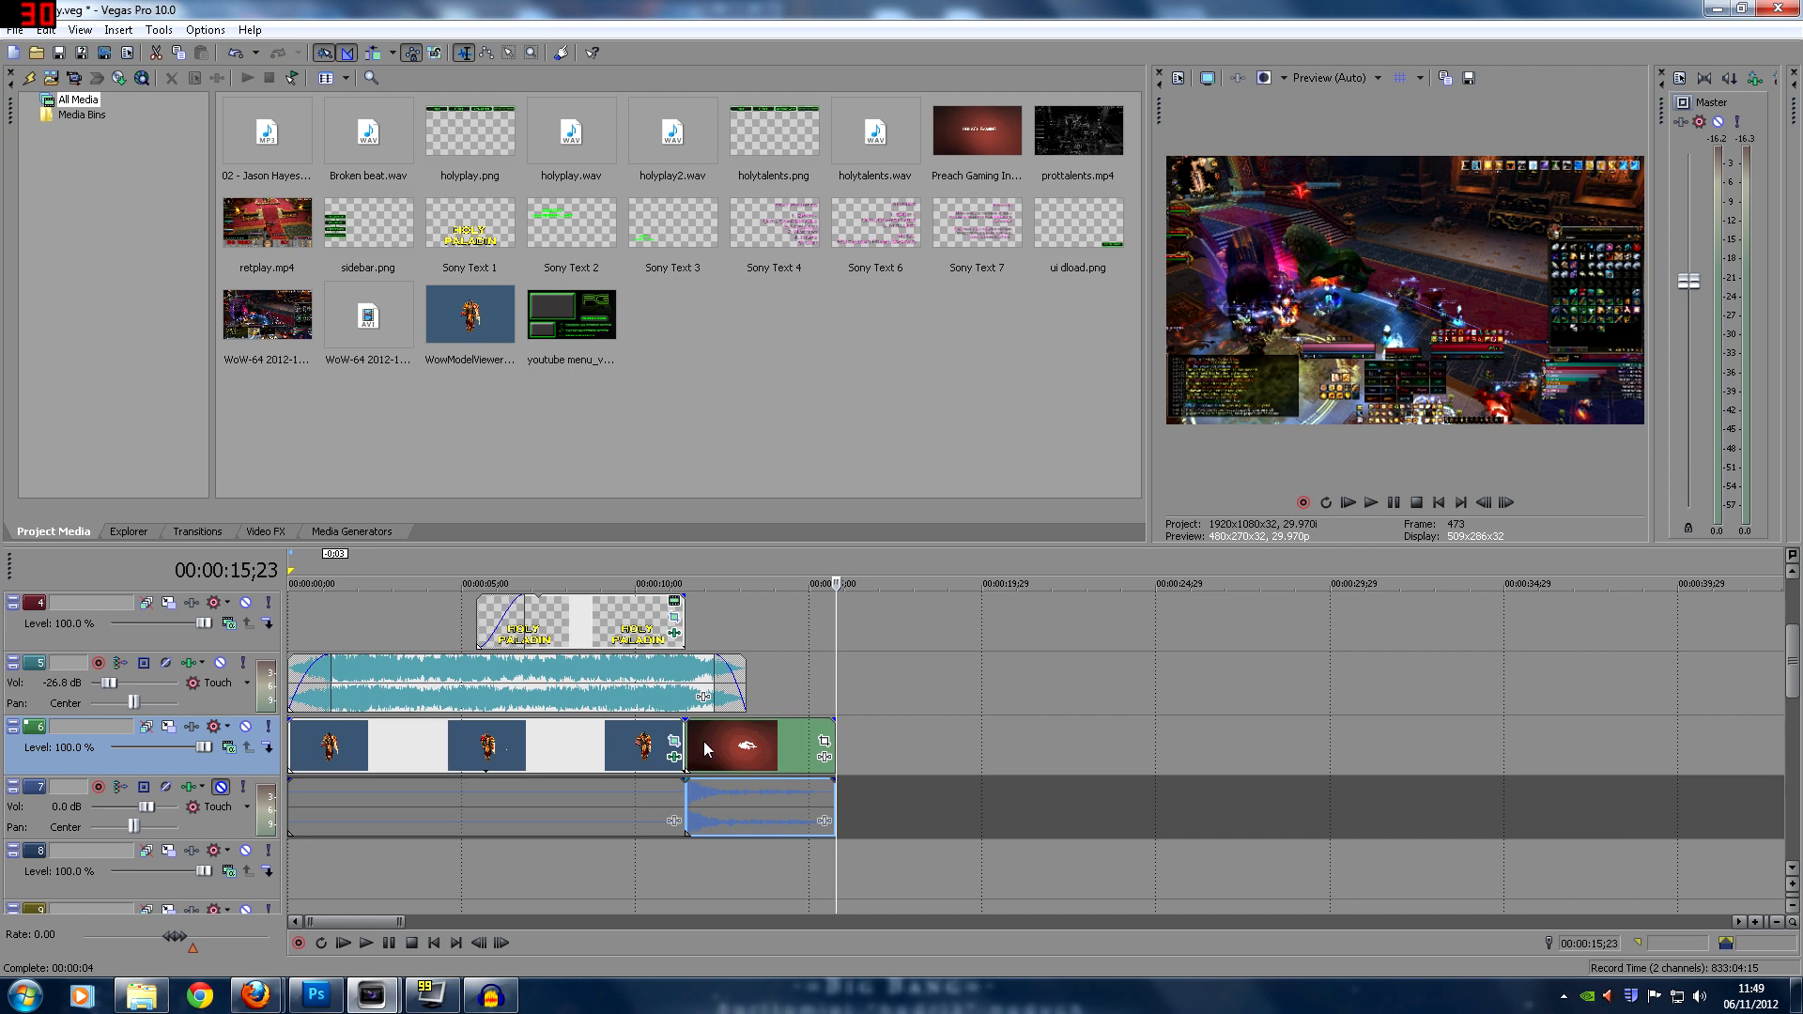
Open the recent project rettal.veg, ignoring all missing files and leaving them offline
left_click(26, 995)
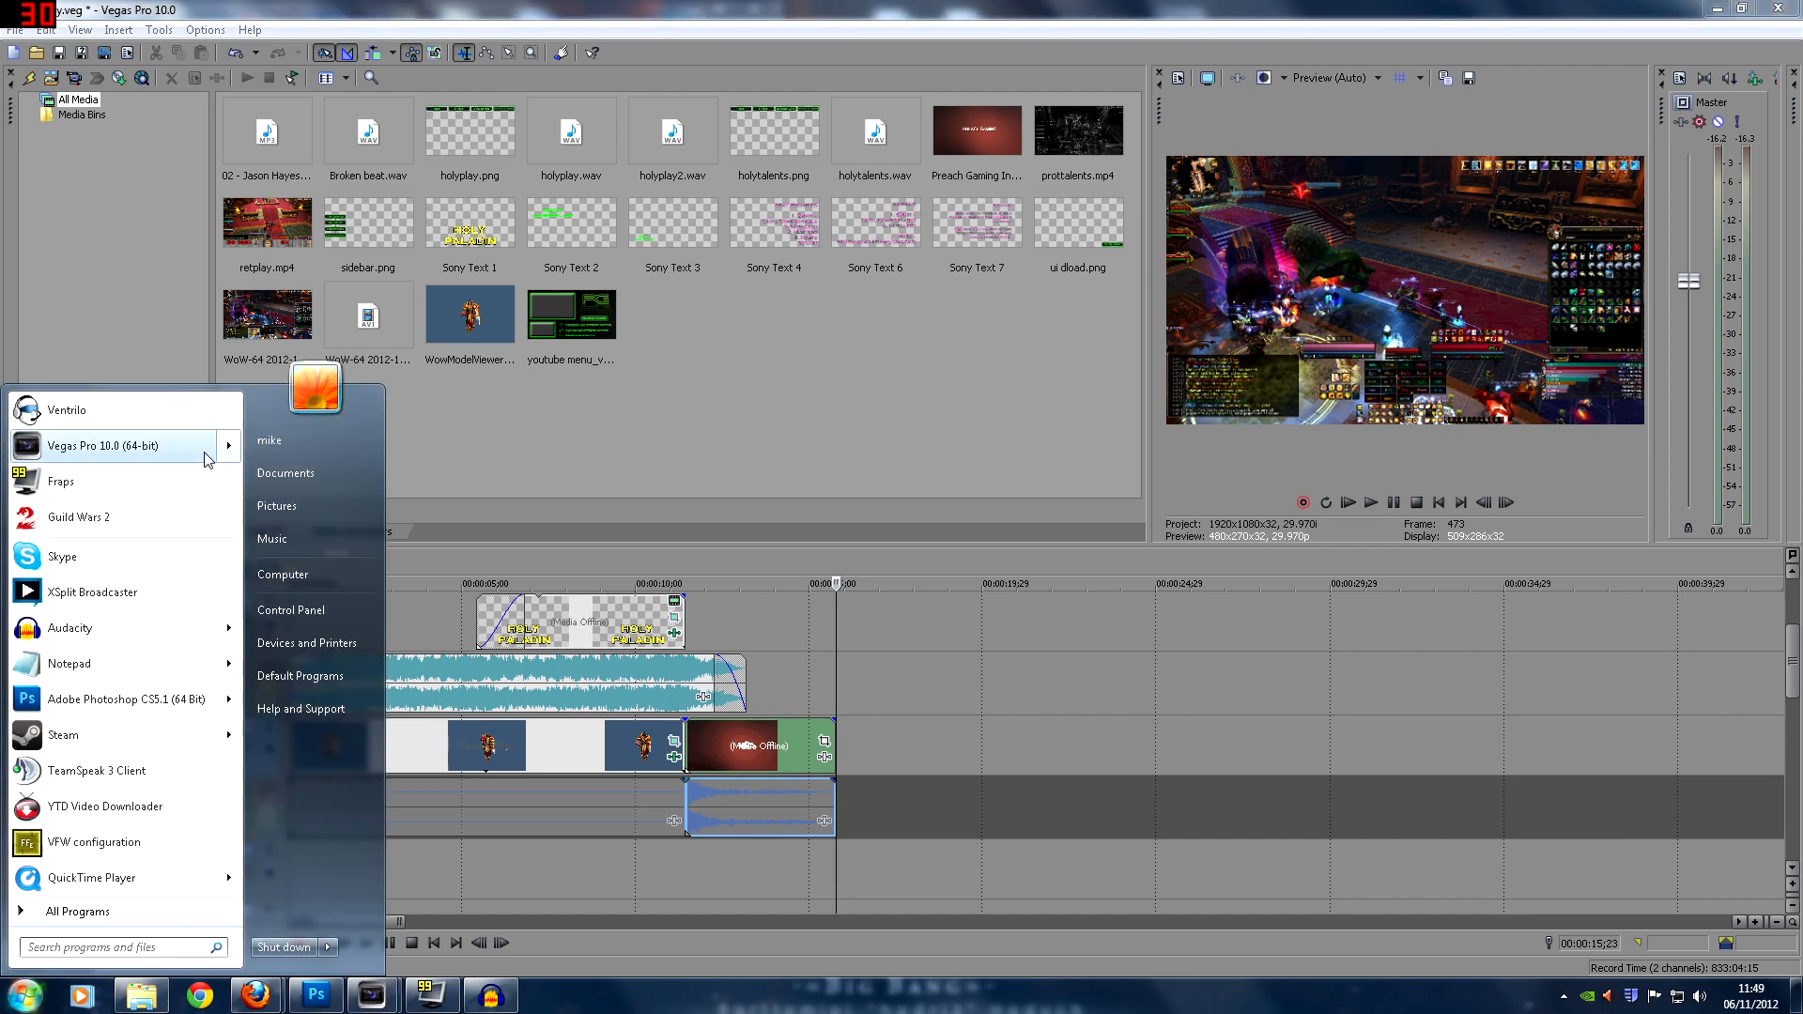
mouse_move(227, 448)
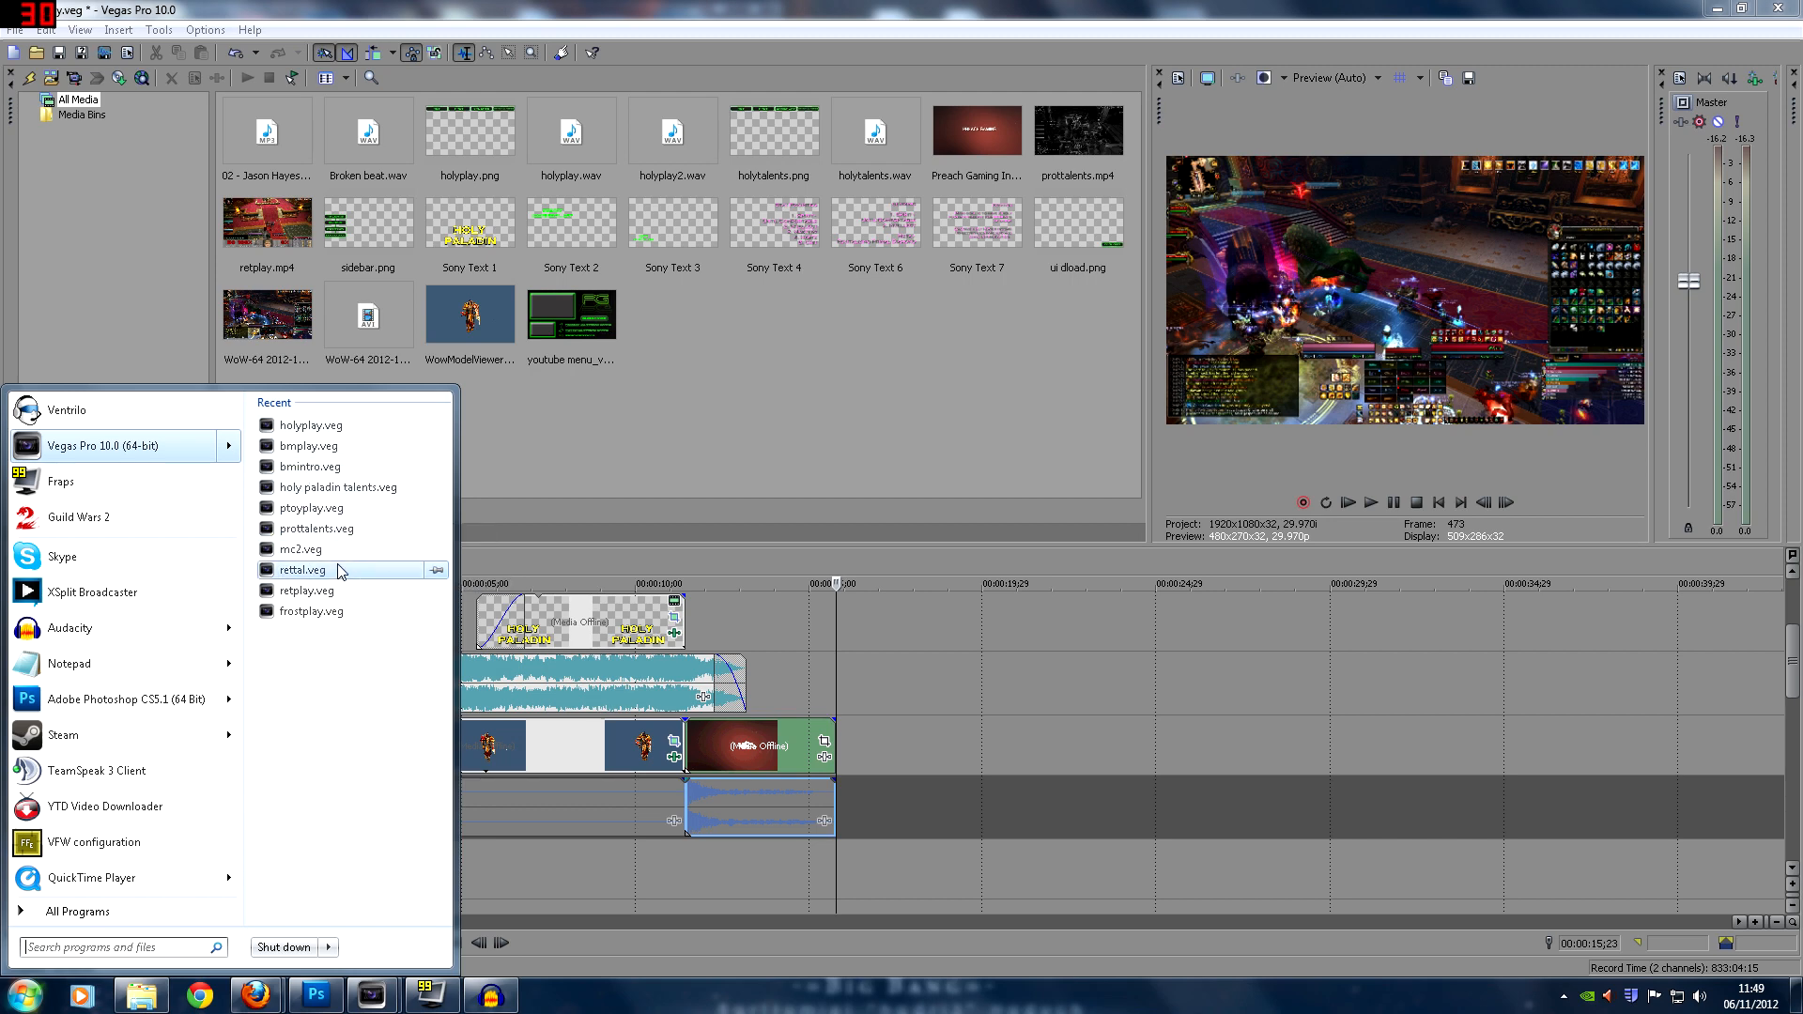
left_click(340, 592)
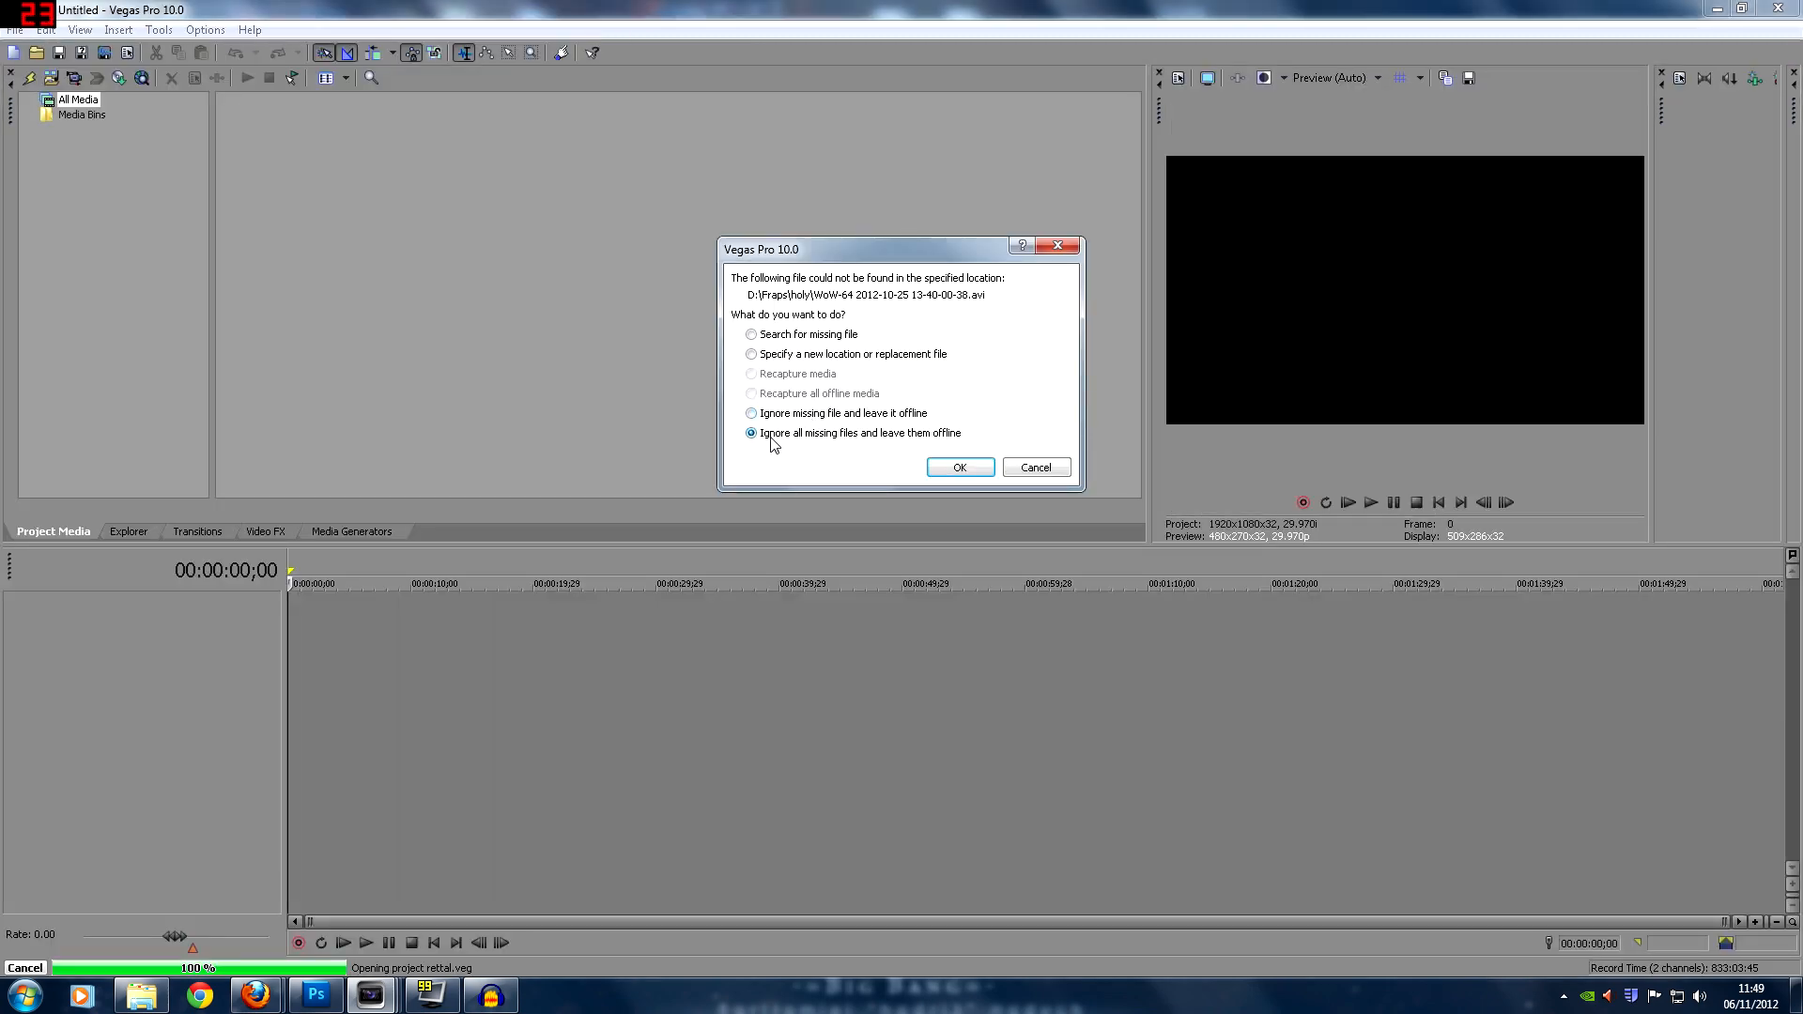
left_click(960, 467)
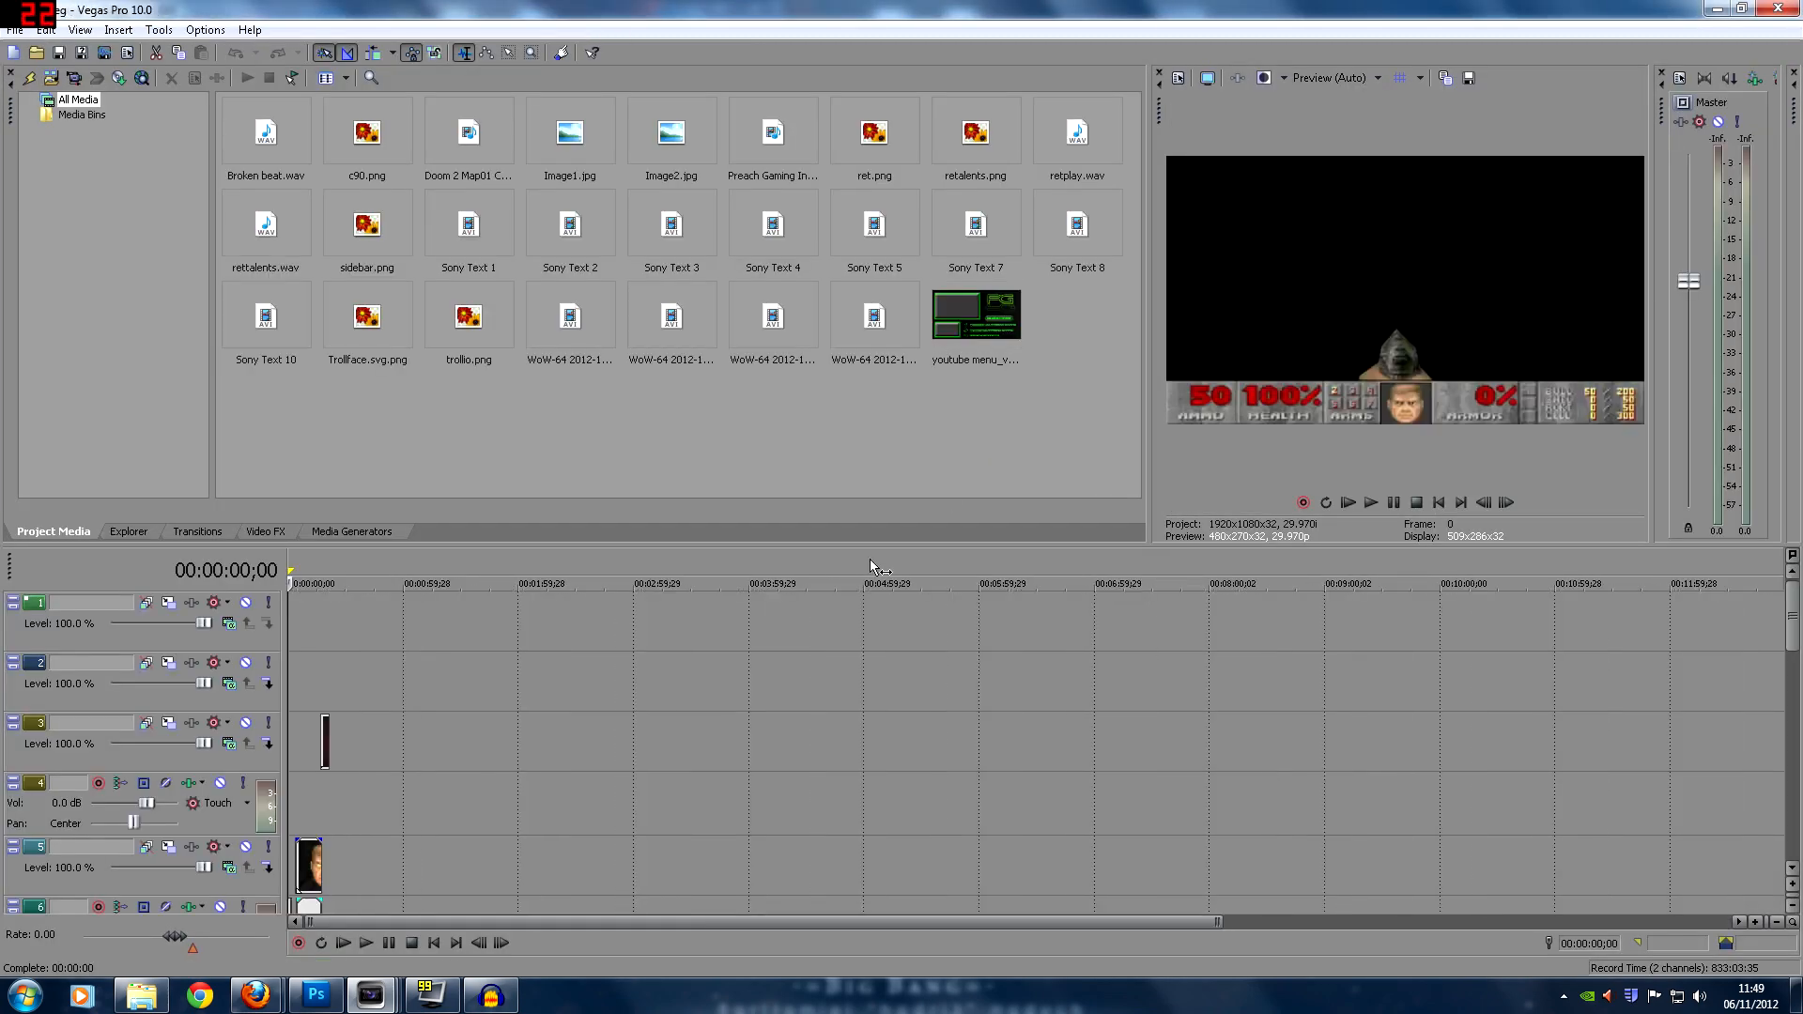
Place the playback cursor at 0;29 and examine the intro's opening clips and audio on tracks 11 to 15
left_click(369, 800)
scroll(395, 779, "up", 8)
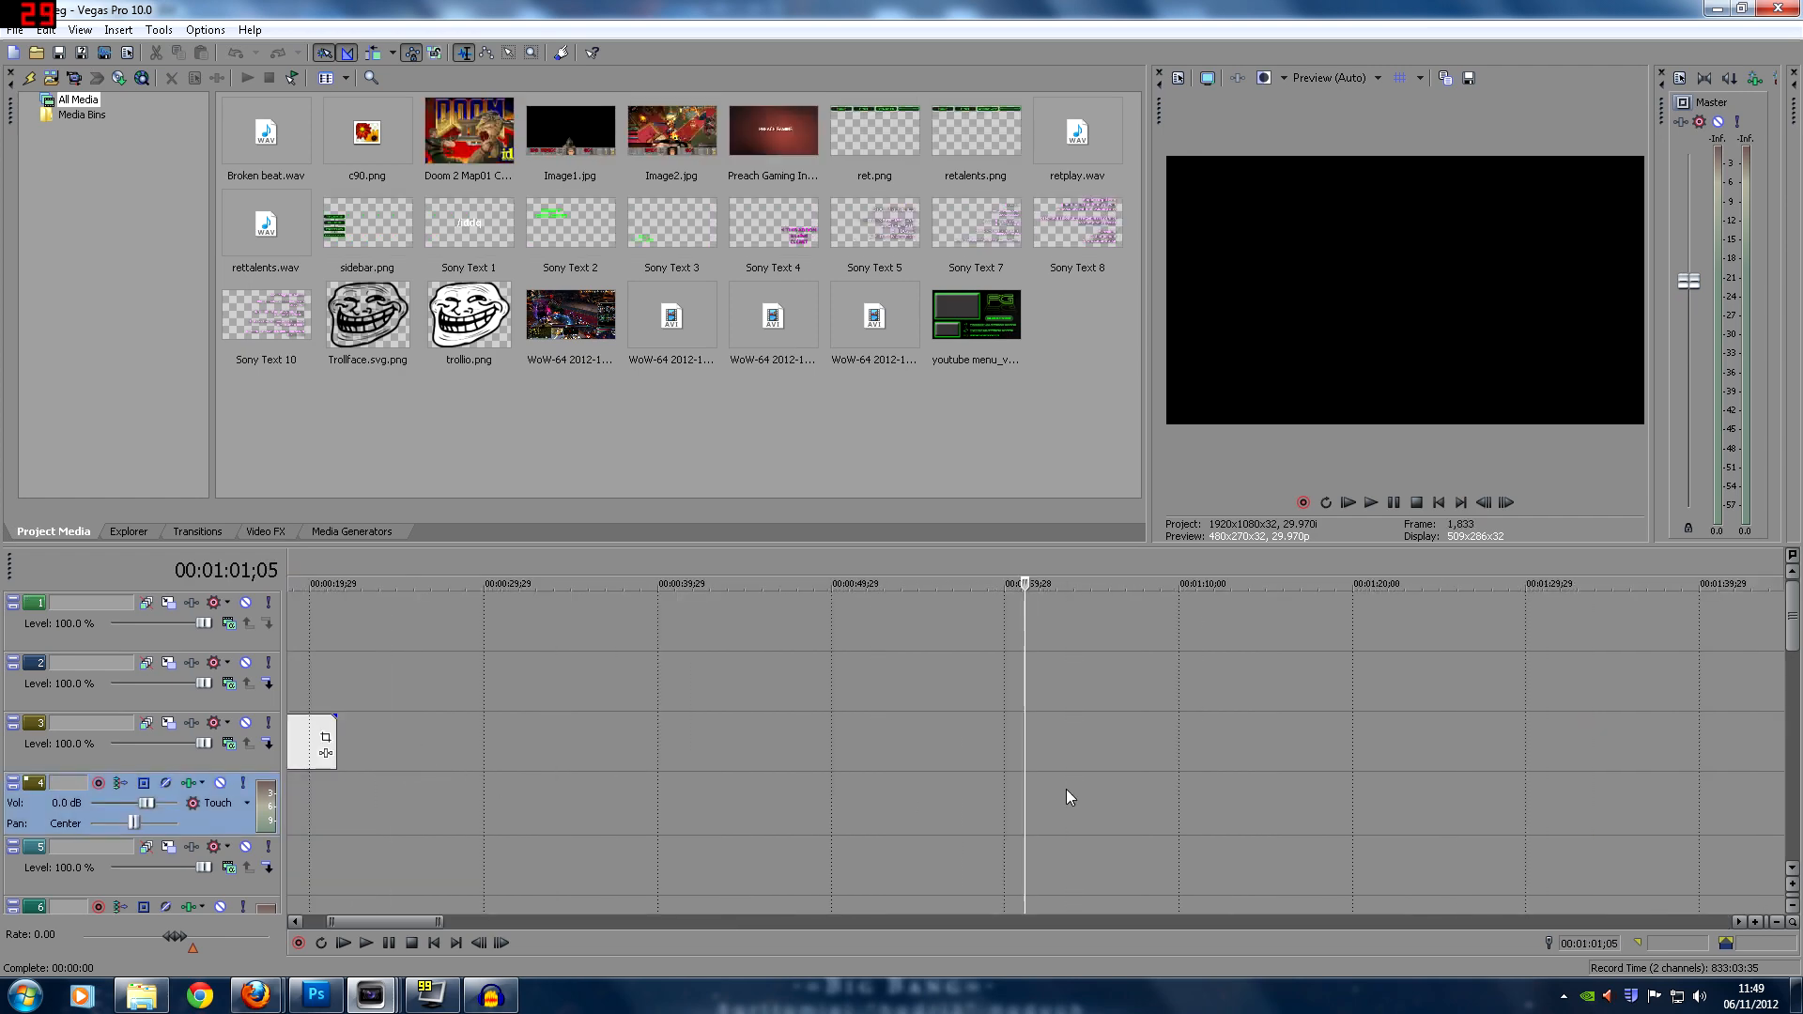
left_click_drag(1793, 651, 1777, 778)
scroll(634, 785, "down", 4)
left_click(300, 819)
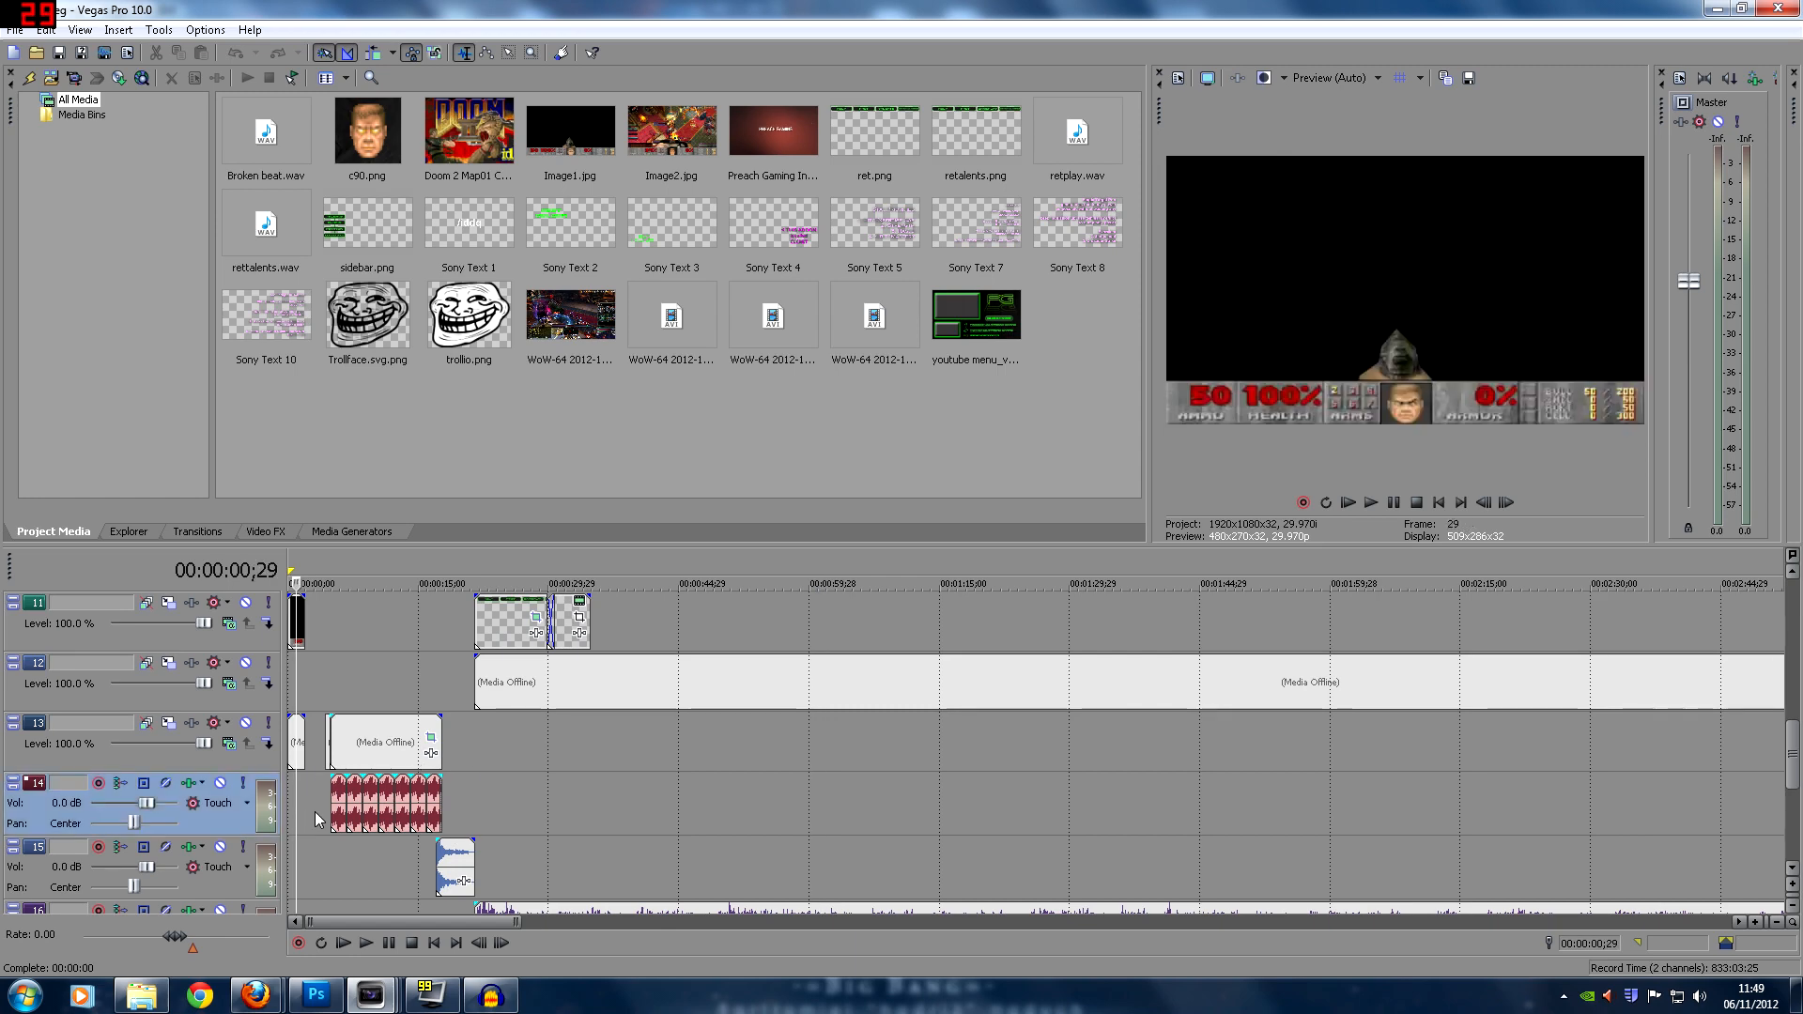
scroll(388, 802, "up", 6)
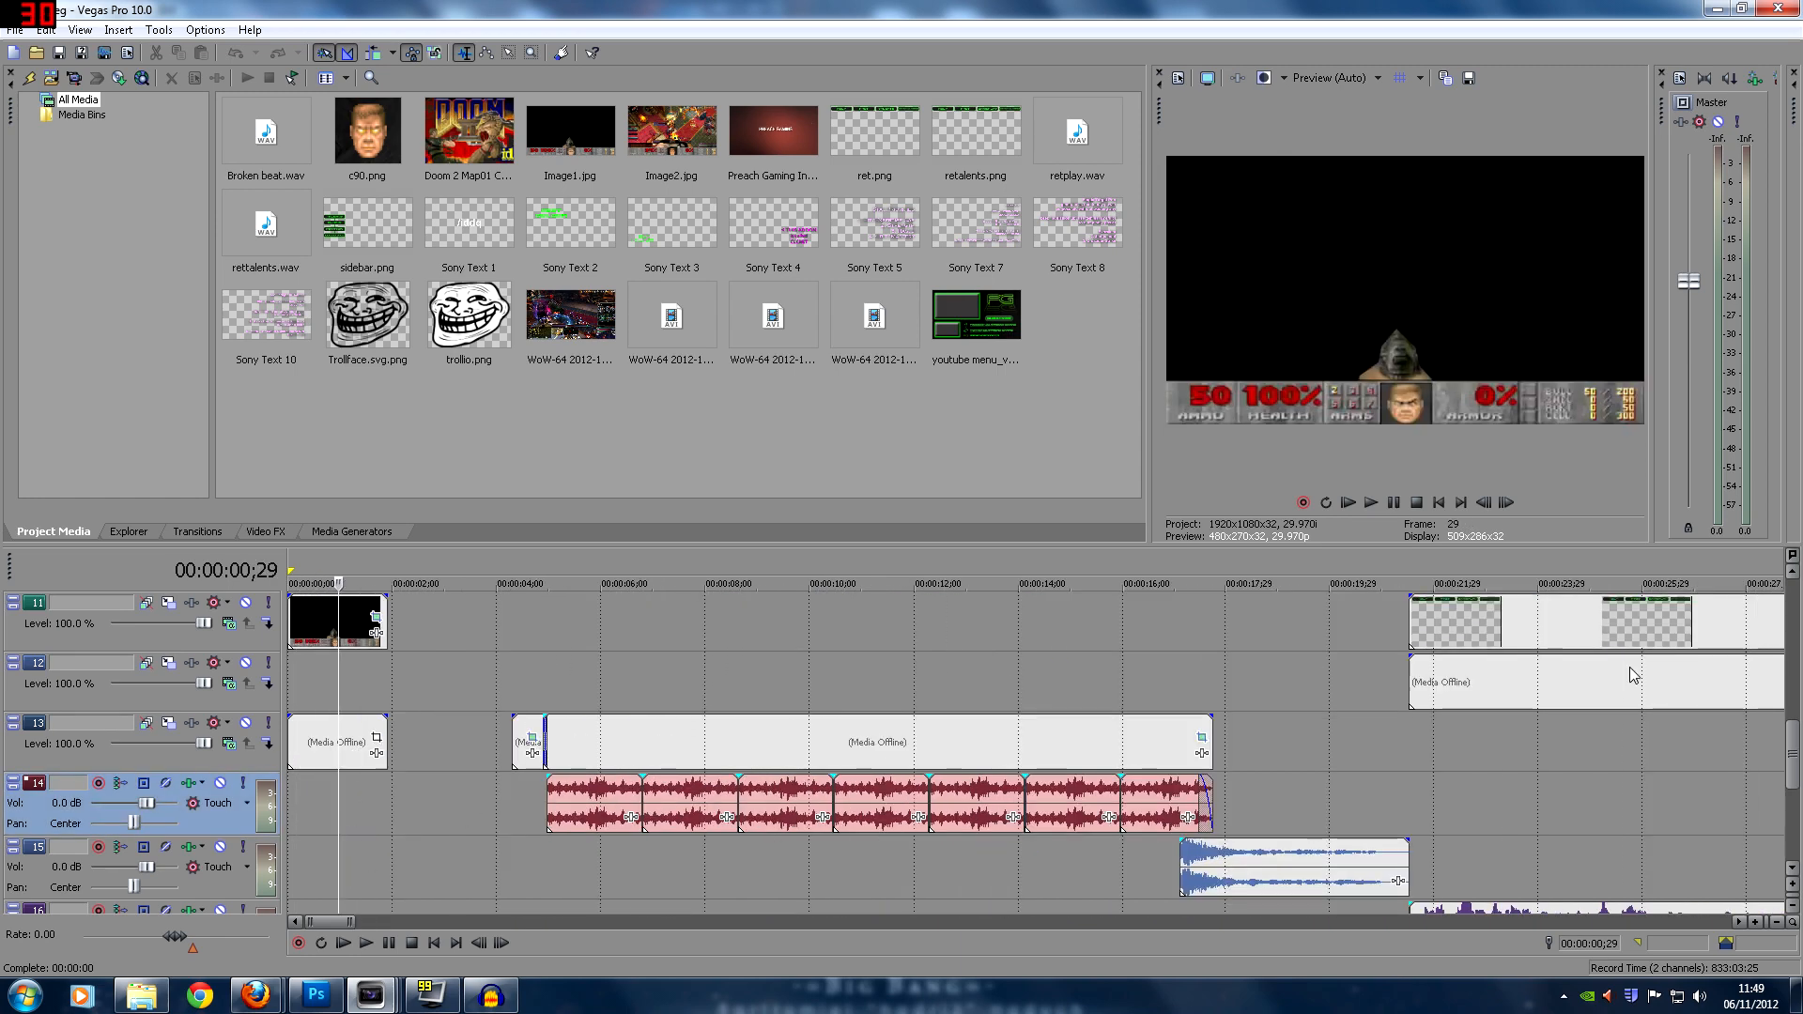
Examine the layered Doom clips on tracks 6 to 10, viewing the composite at 0;26 and 9;00
left_click_drag(1788, 753, 1787, 685)
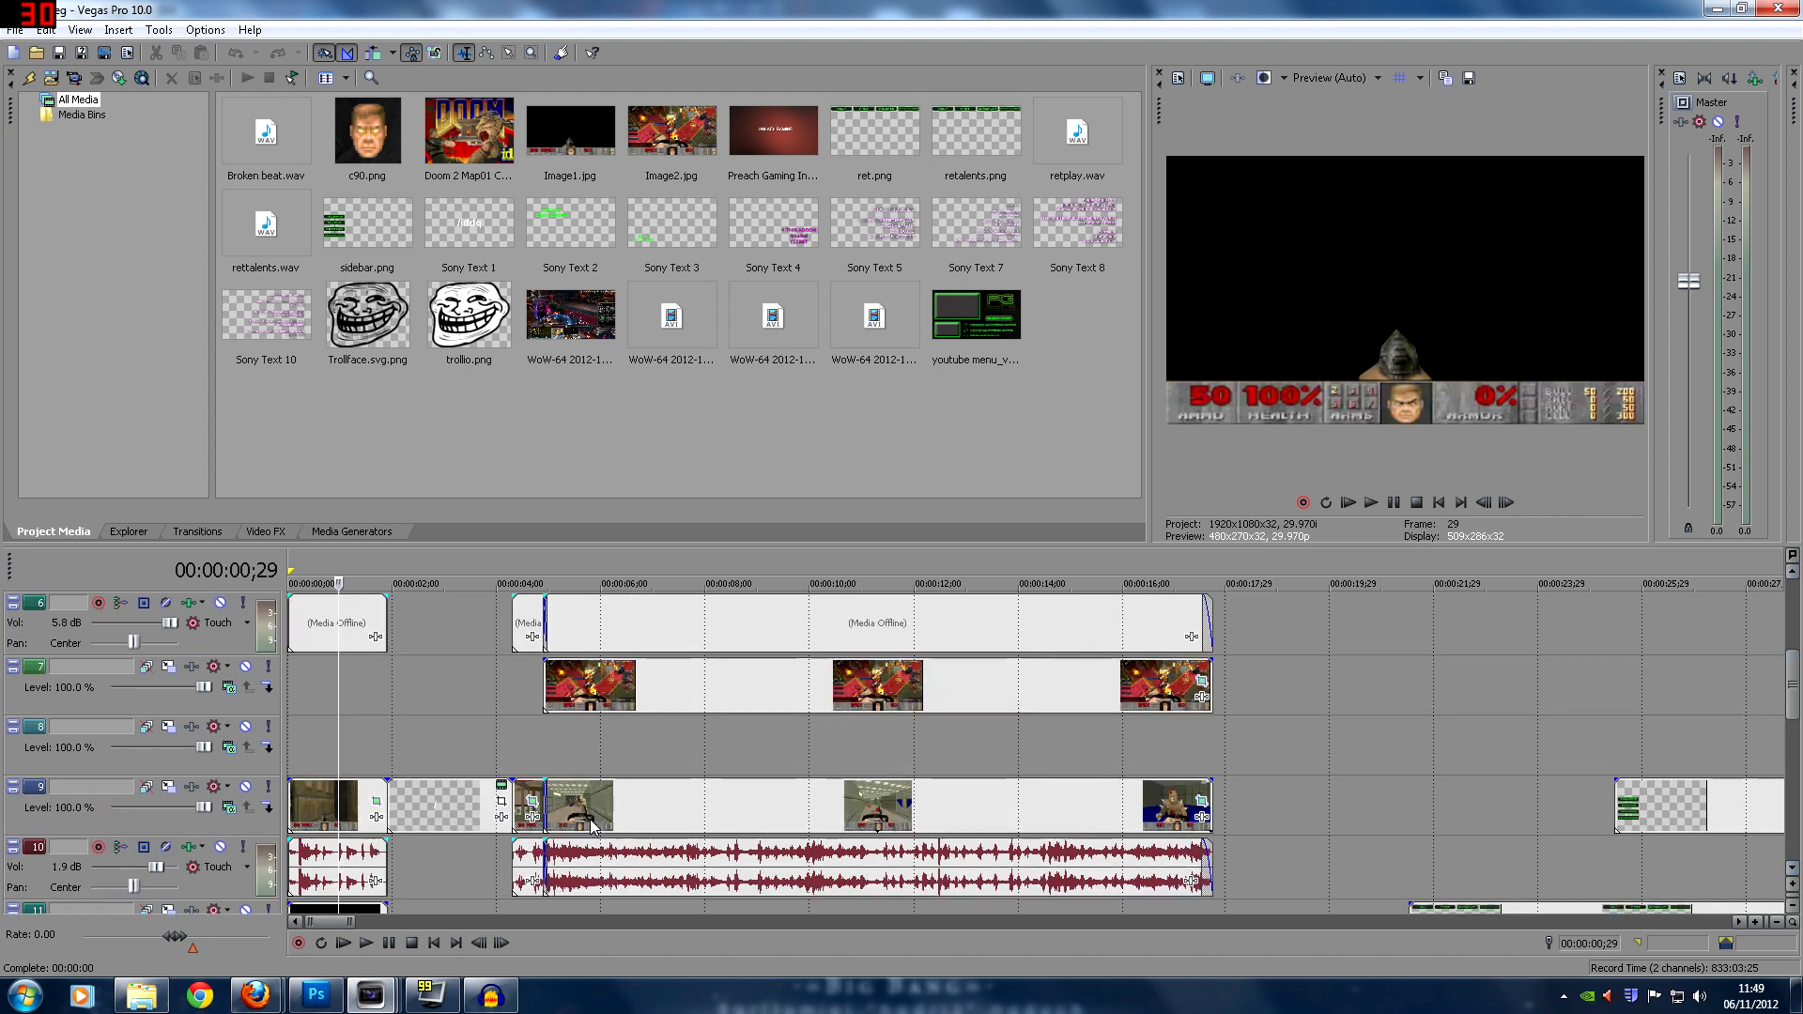
left_click(319, 672)
left_click(336, 624)
left_click(757, 616)
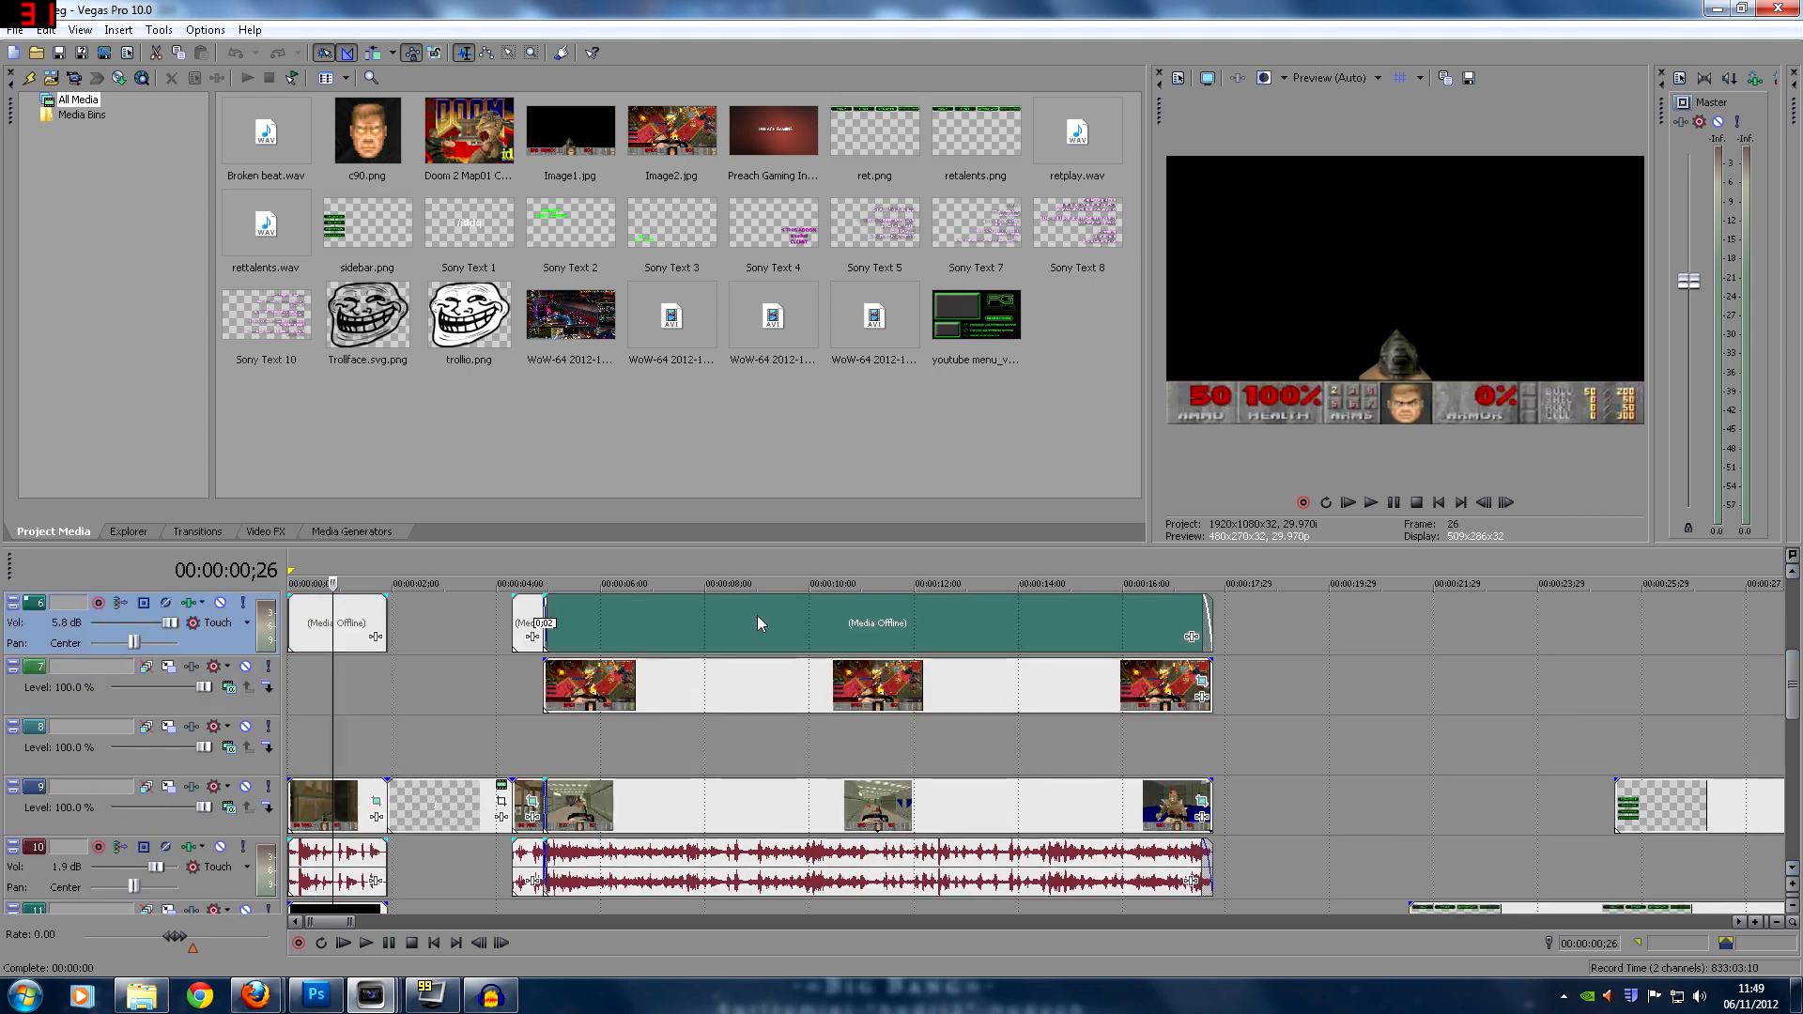
left_click_drag(1788, 686, 1788, 699)
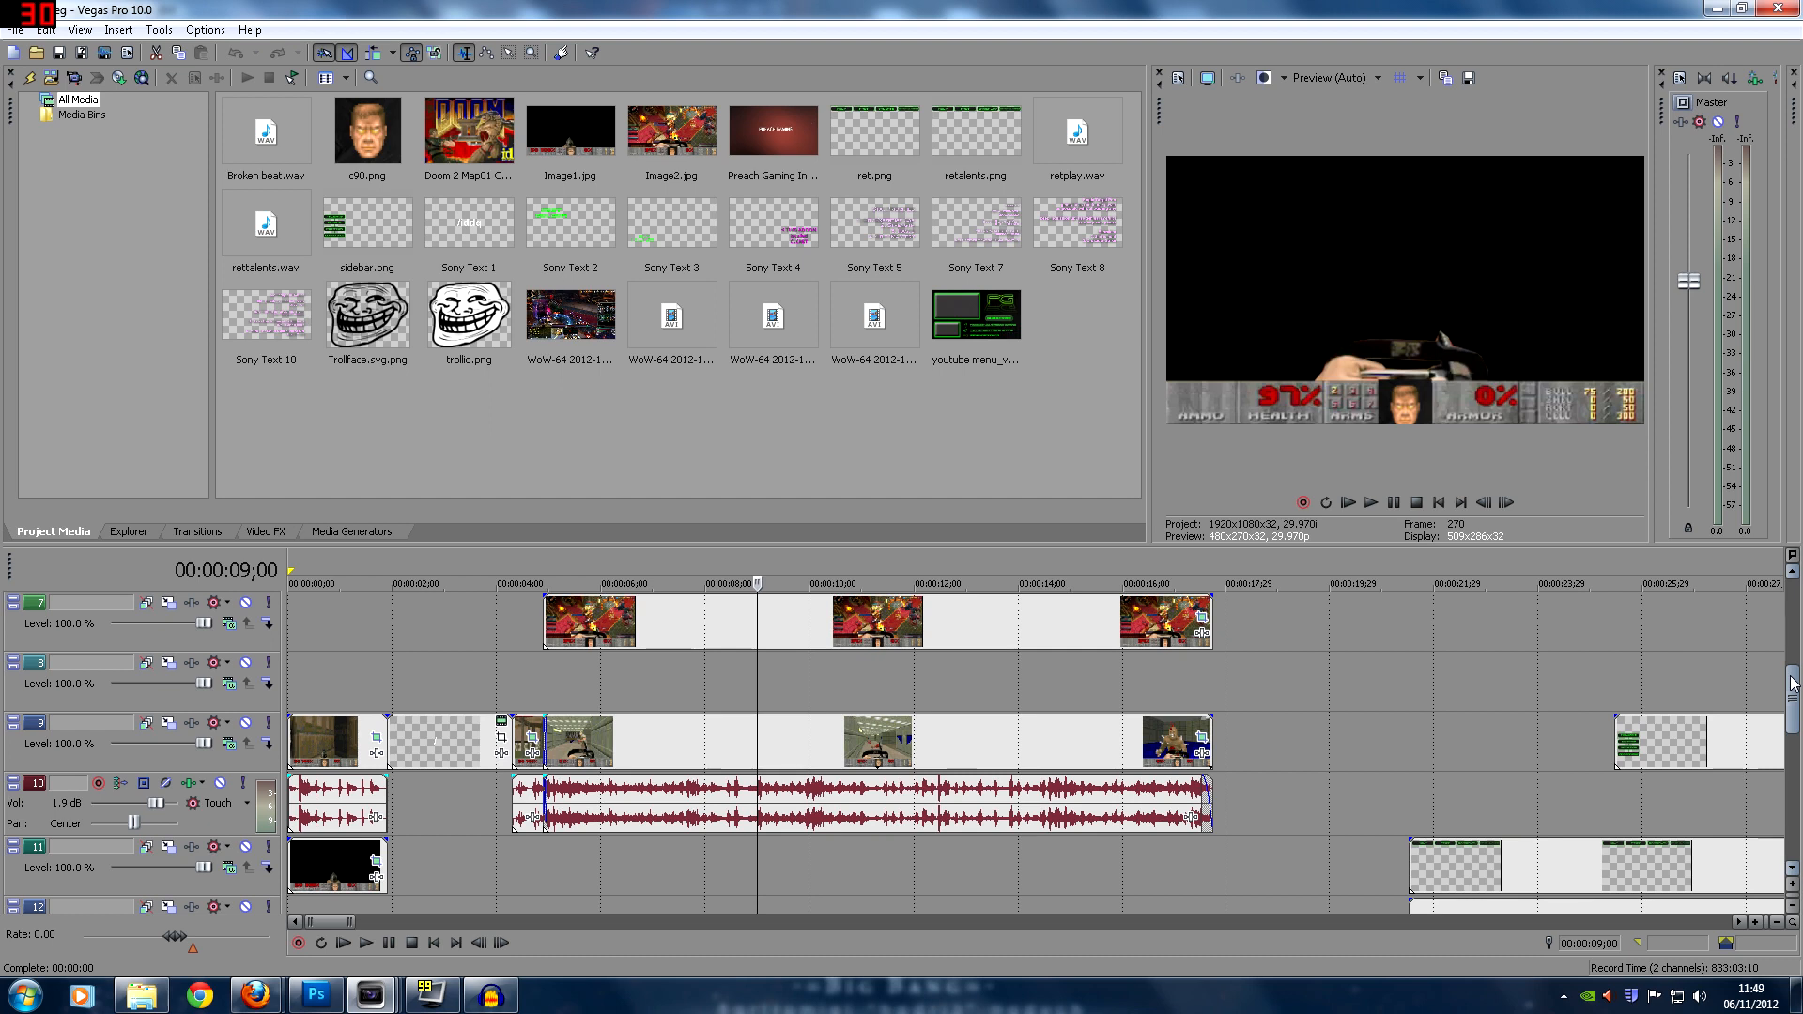
Compare the Doom image overlay on track 7 with the chainsaw footage on track 9 at several points, ending at 9;15
left_click(719, 737)
left_click(616, 621)
left_click(627, 739)
left_click(666, 623)
left_click(746, 745)
left_click(888, 744)
left_click(976, 629)
left_click(984, 742)
left_click(1084, 622)
left_click(1096, 742)
left_click(1103, 624)
left_click(784, 627)
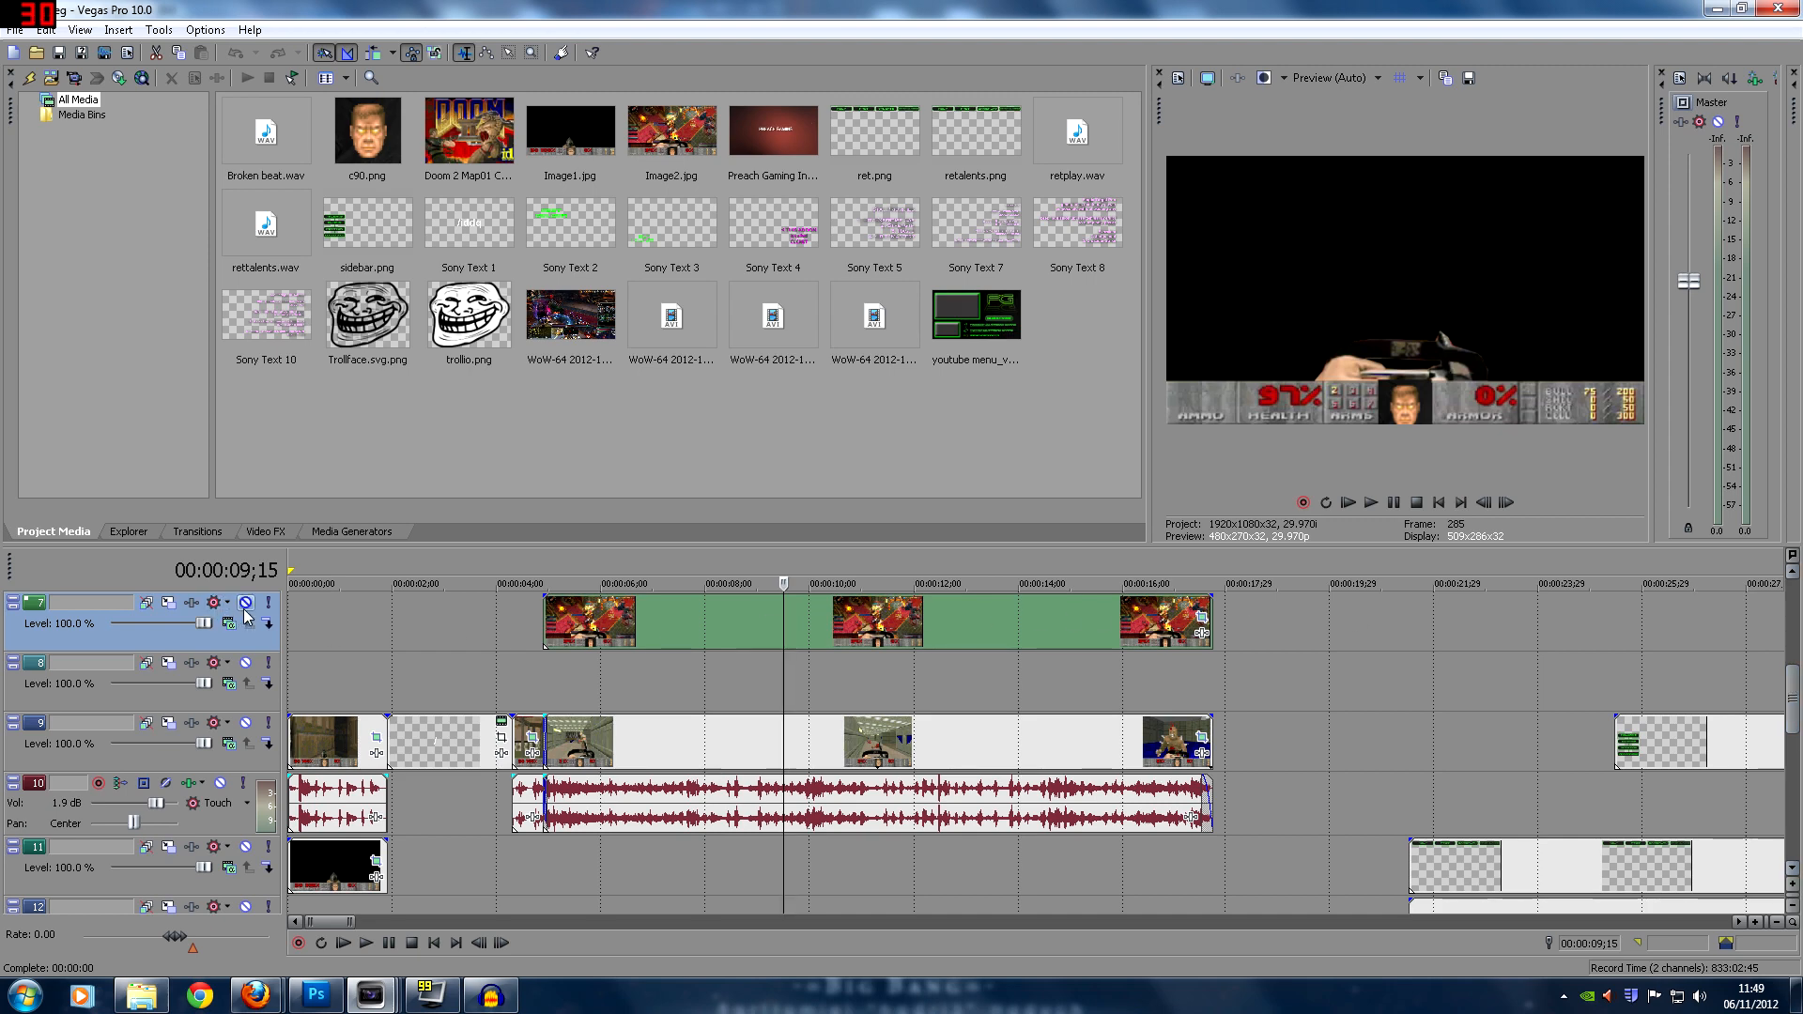
Add the Doom 2 Map01 Chainsaw-Only video to track 8 at about 1:05, and view its footage at 1:41;12
scroll(1649, 701, "down", 8)
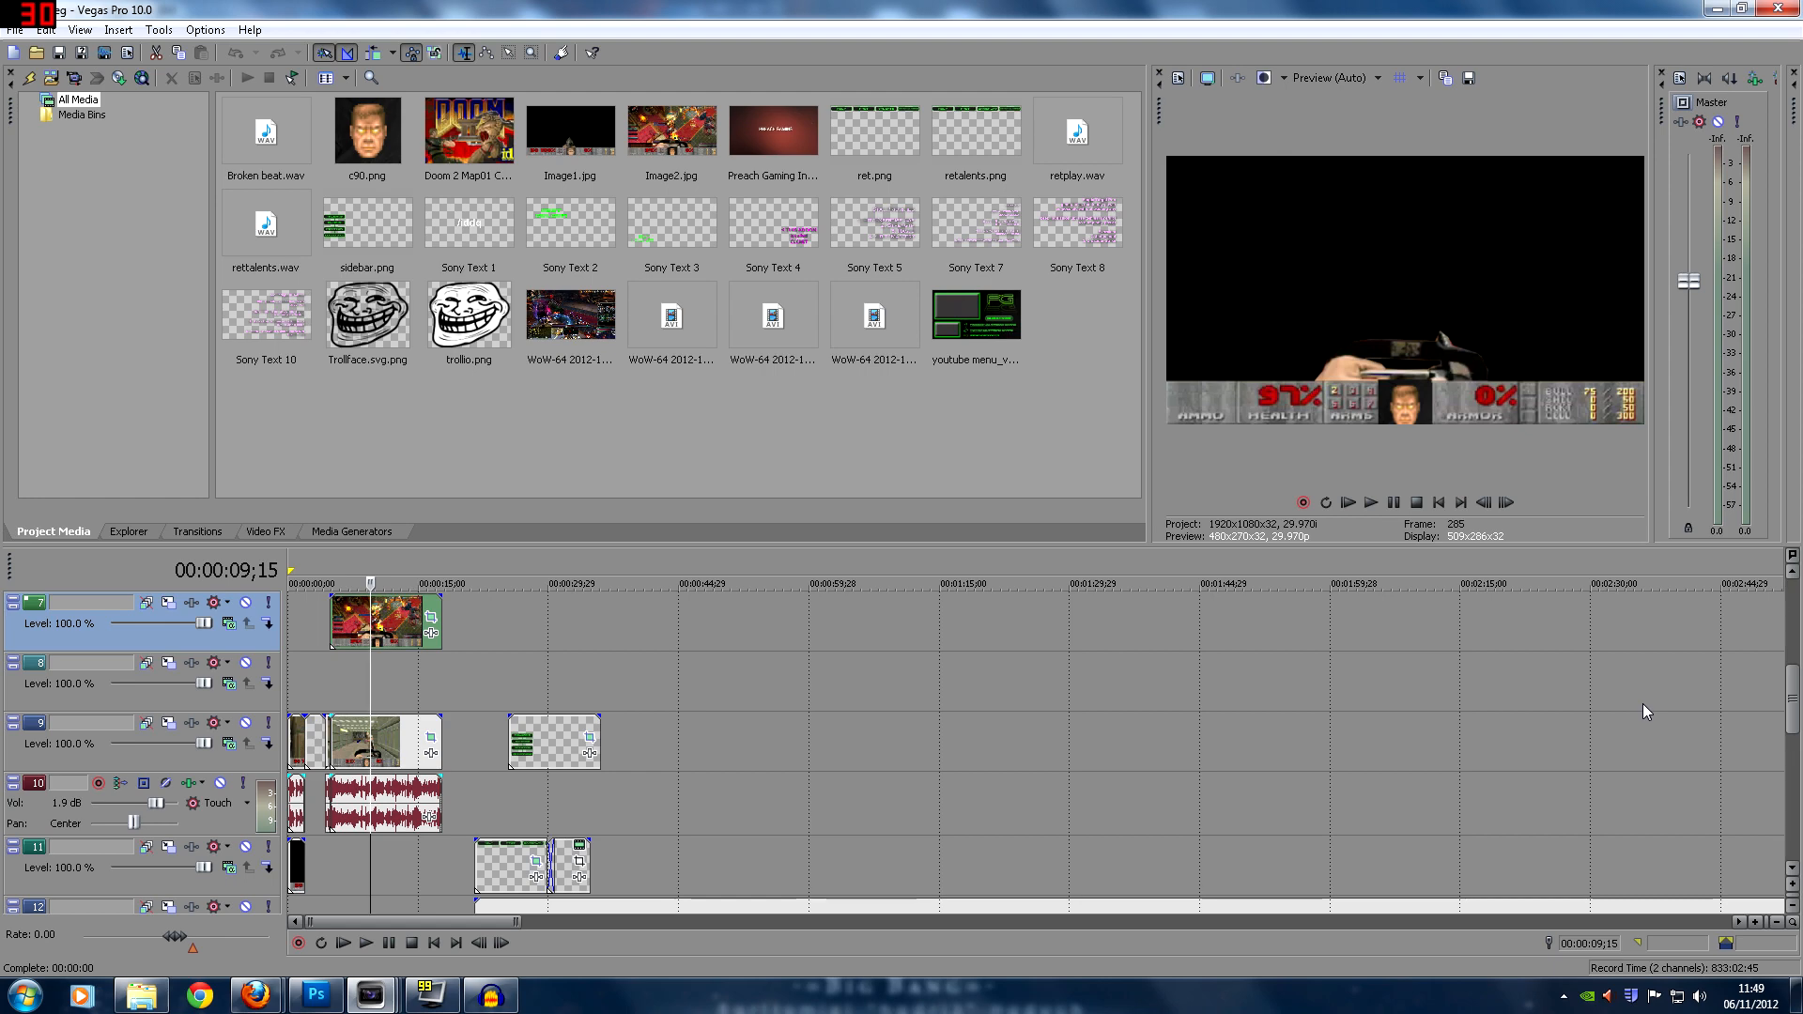
left_click(470, 141)
left_click_drag(864, 663, 863, 663)
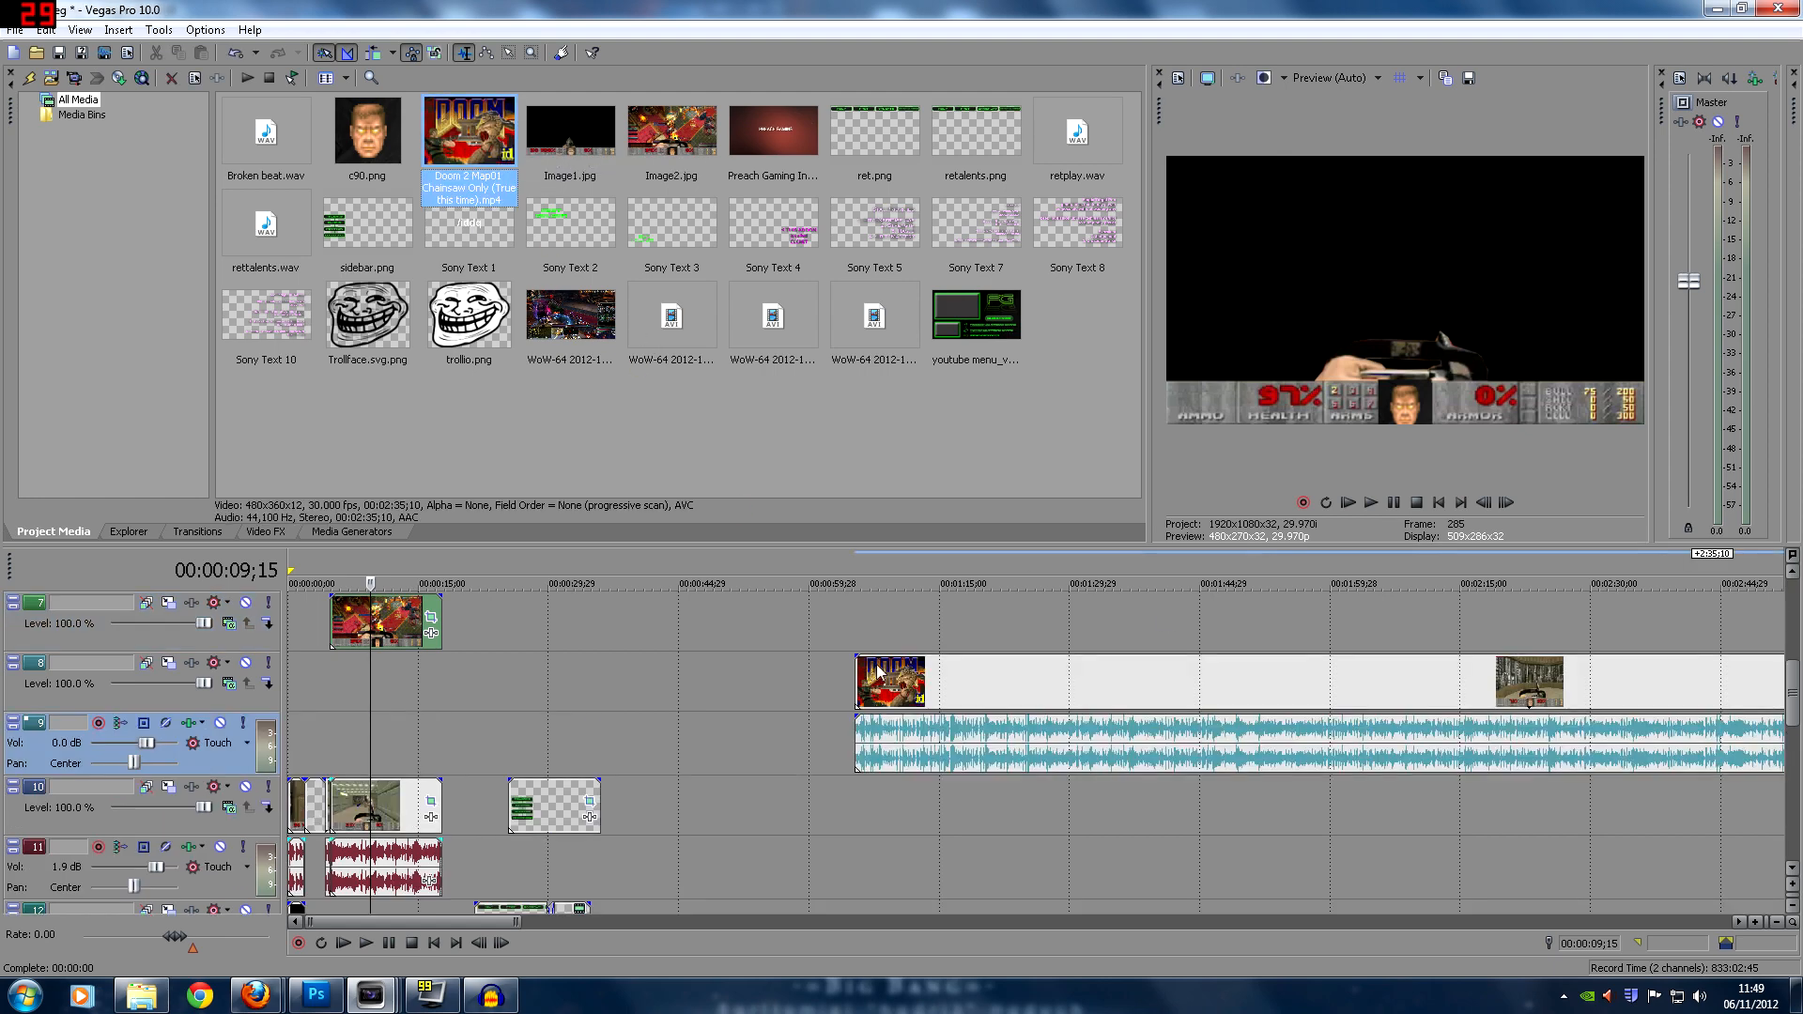
left_click(977, 678)
left_click(1167, 680)
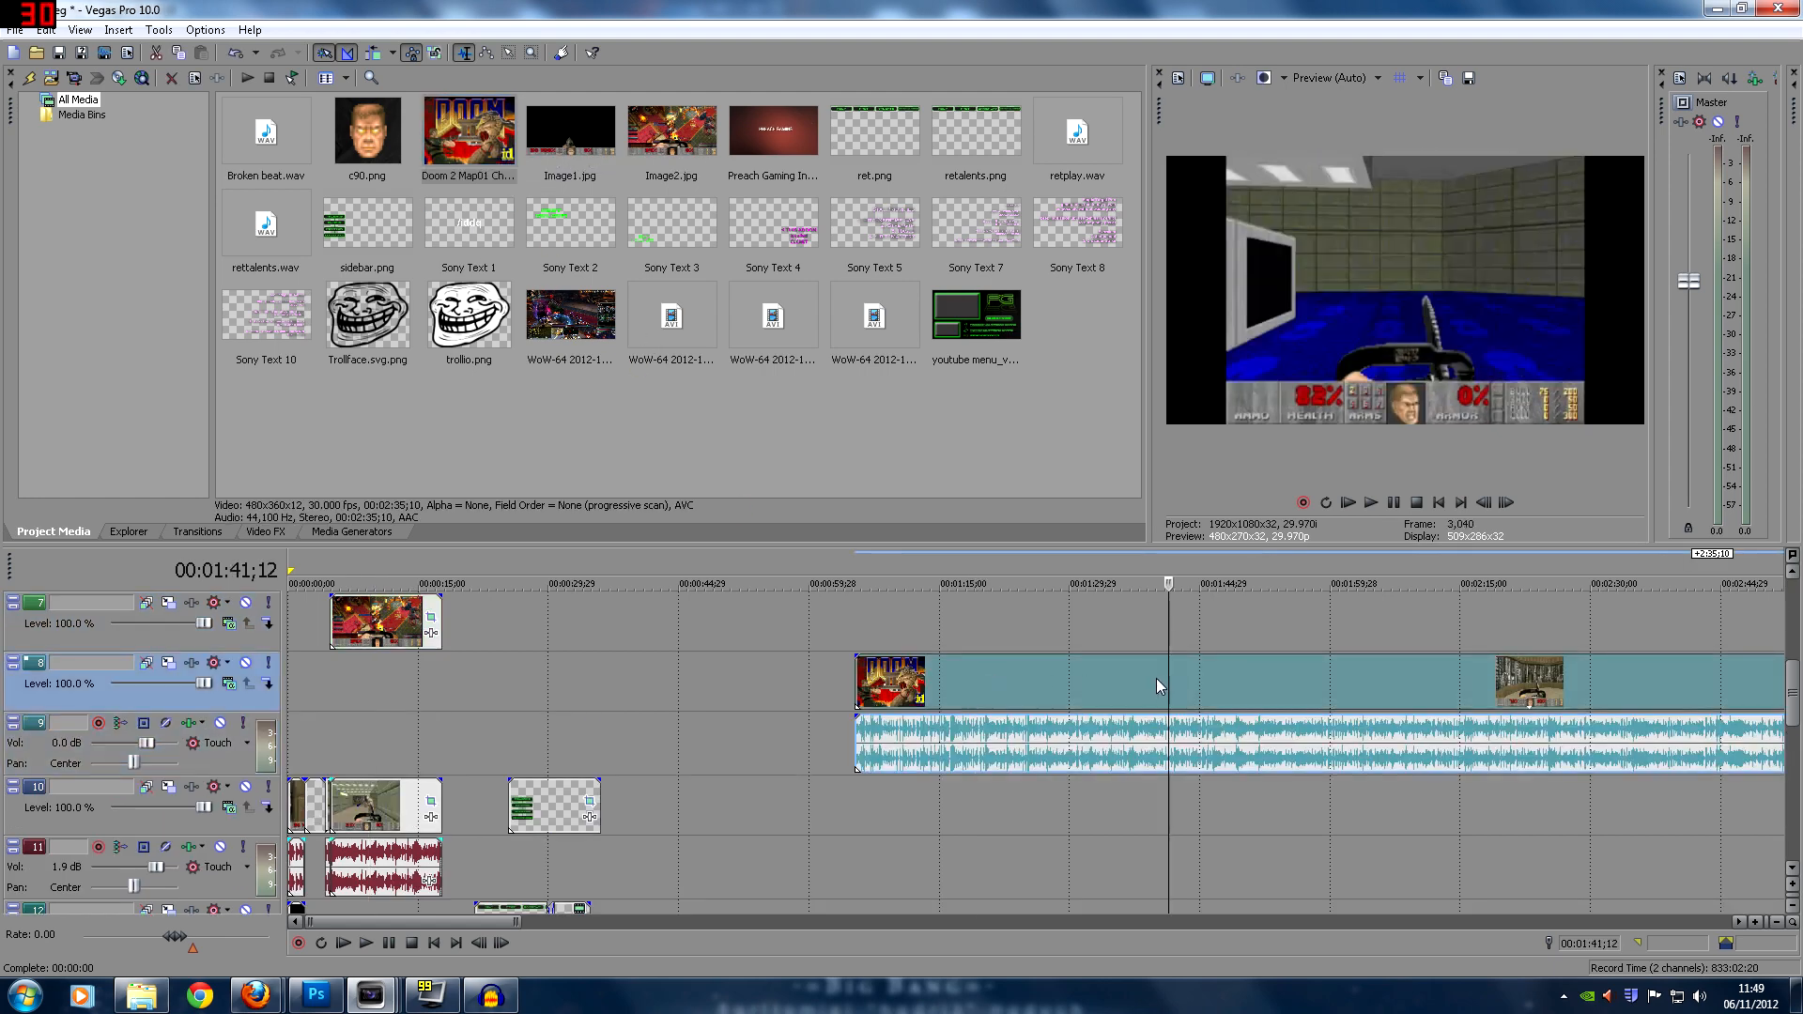
Mute audio track 9 belonging to the added Doom video and bring the video on track 8 into view
left_click(220, 723)
scroll(1797, 709, "down", 2)
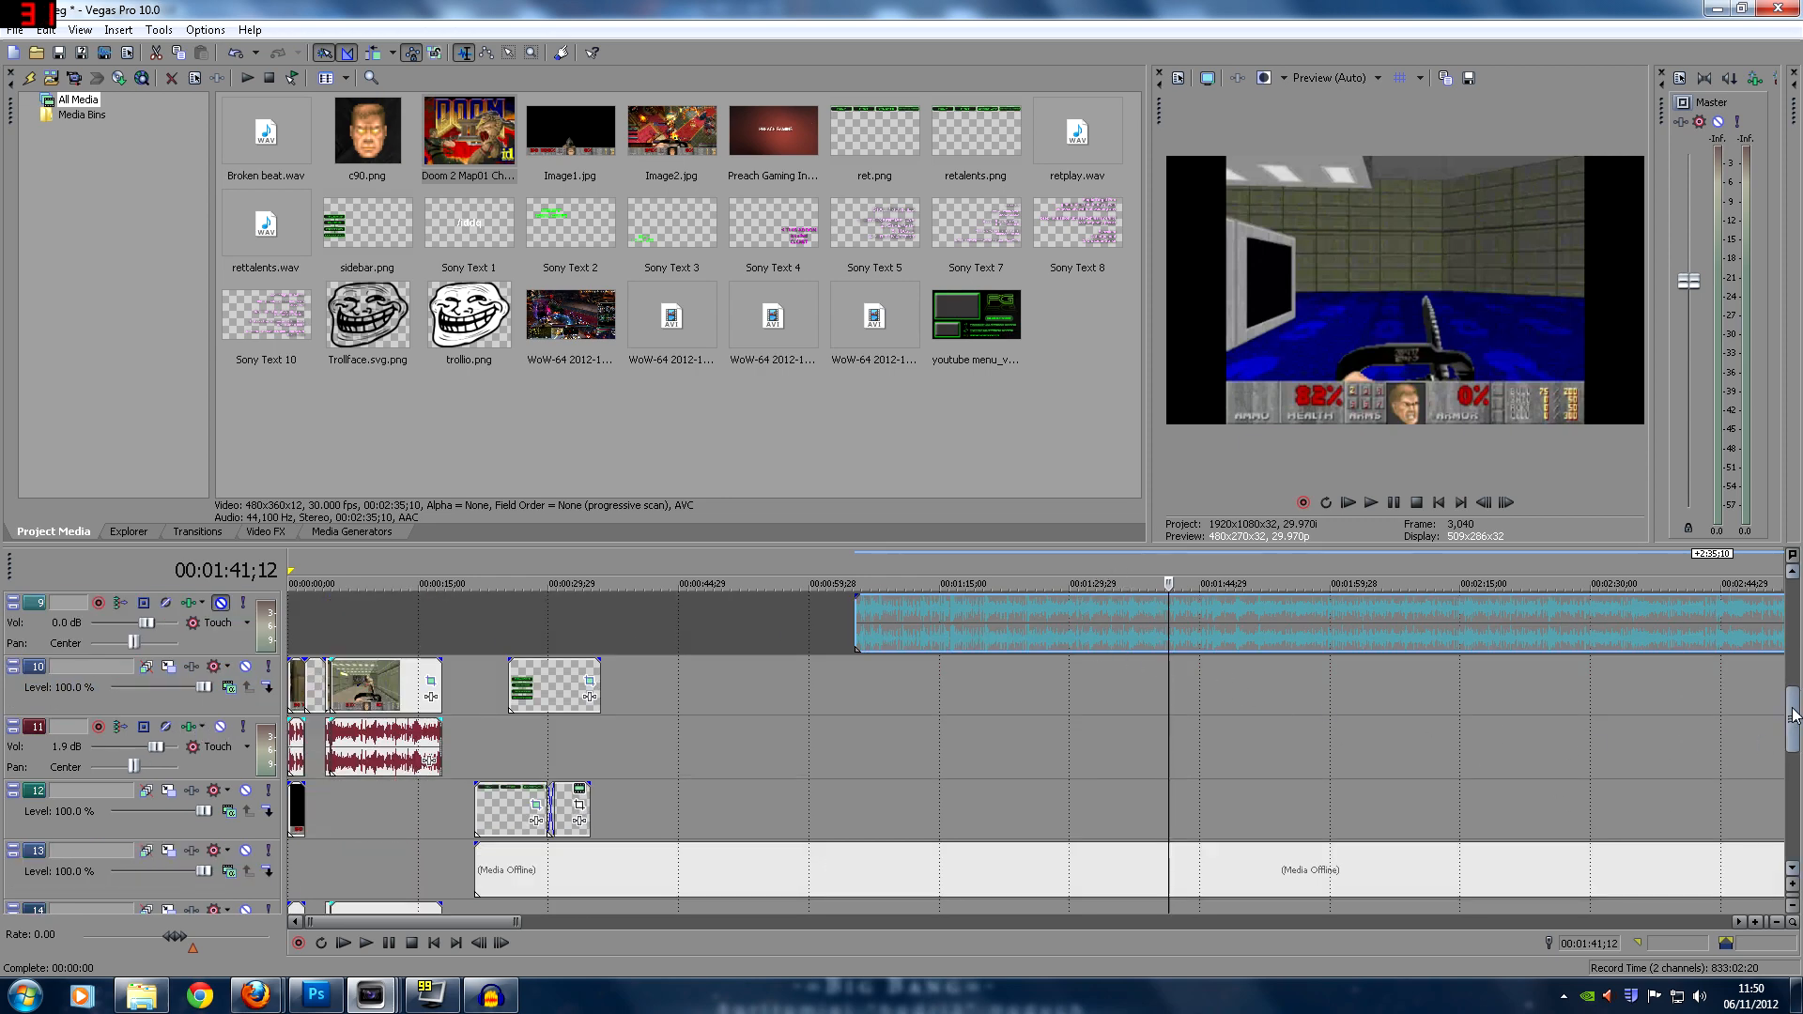
scroll(1795, 713, "up", 5)
scroll(1789, 672, "down", 2)
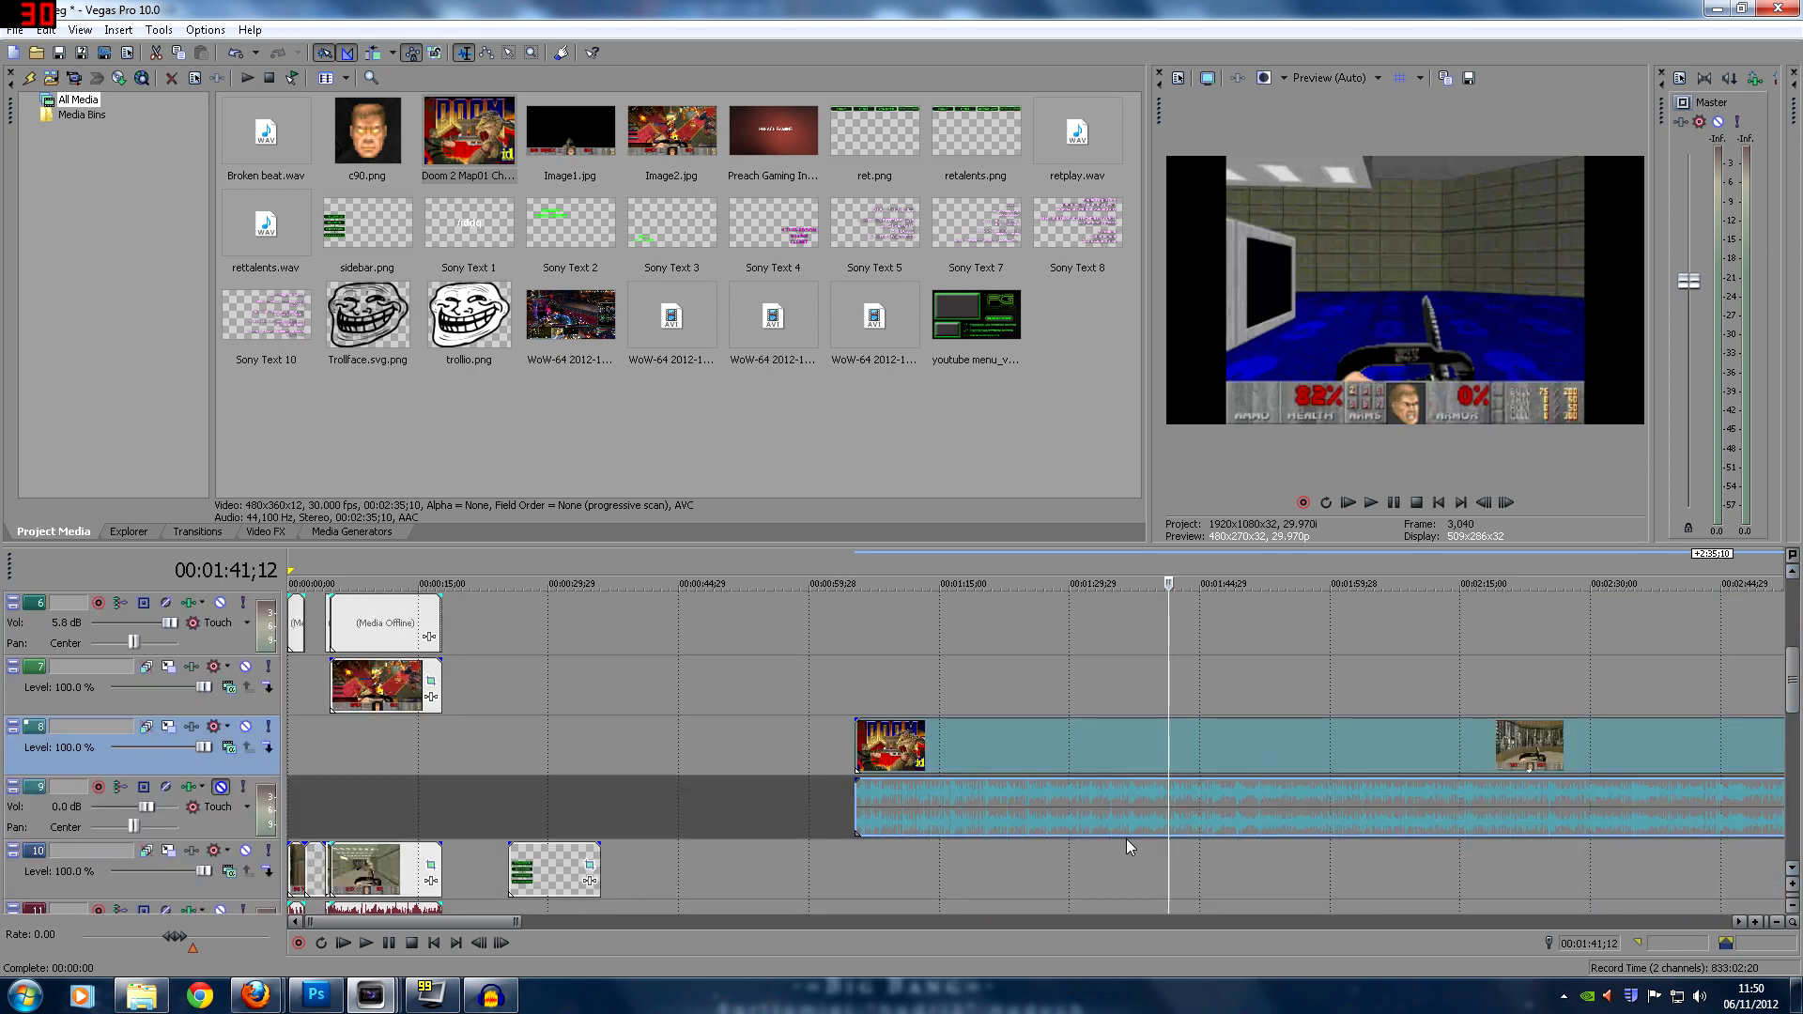
Sample the Doom 2 Map01 footage on track 8 at successive points from about 1:41 to 2:24;27
left_click(1178, 766)
left_click(1217, 757)
left_click(1279, 755)
left_click(1328, 753)
left_click(1355, 753)
left_click(1402, 747)
left_click(1423, 748)
left_click(1467, 746)
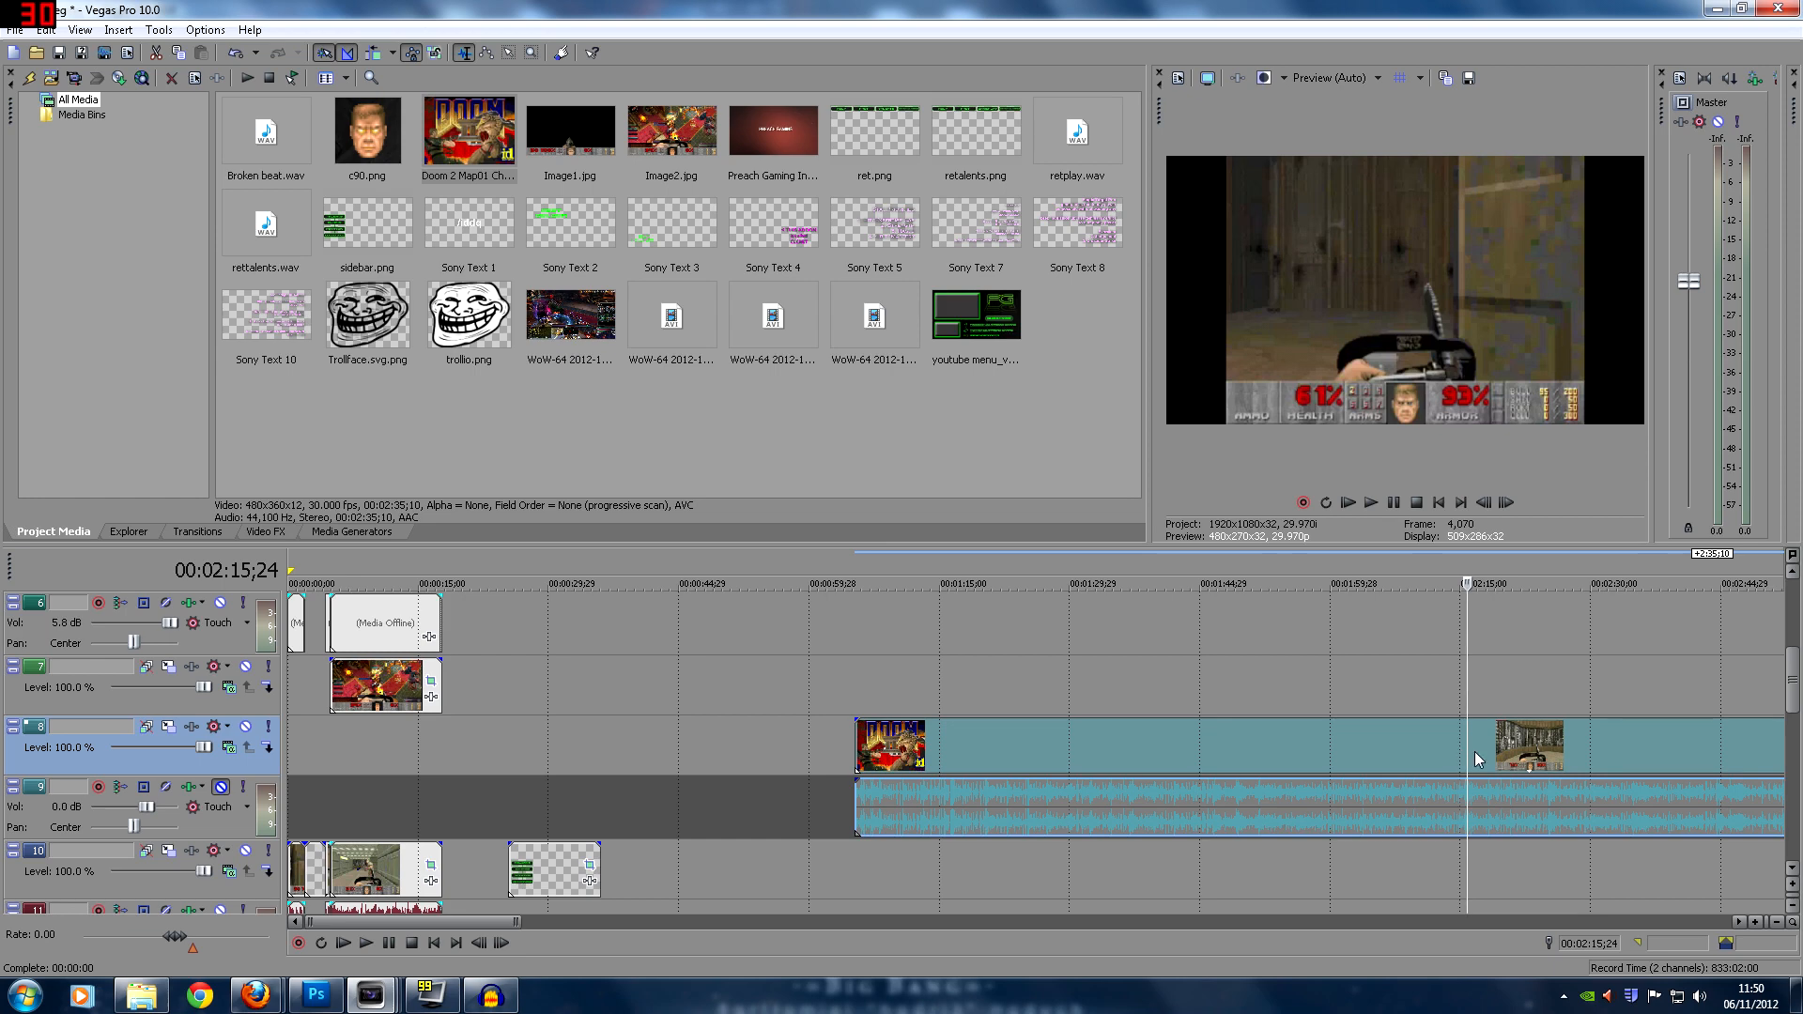
left_click(1496, 738)
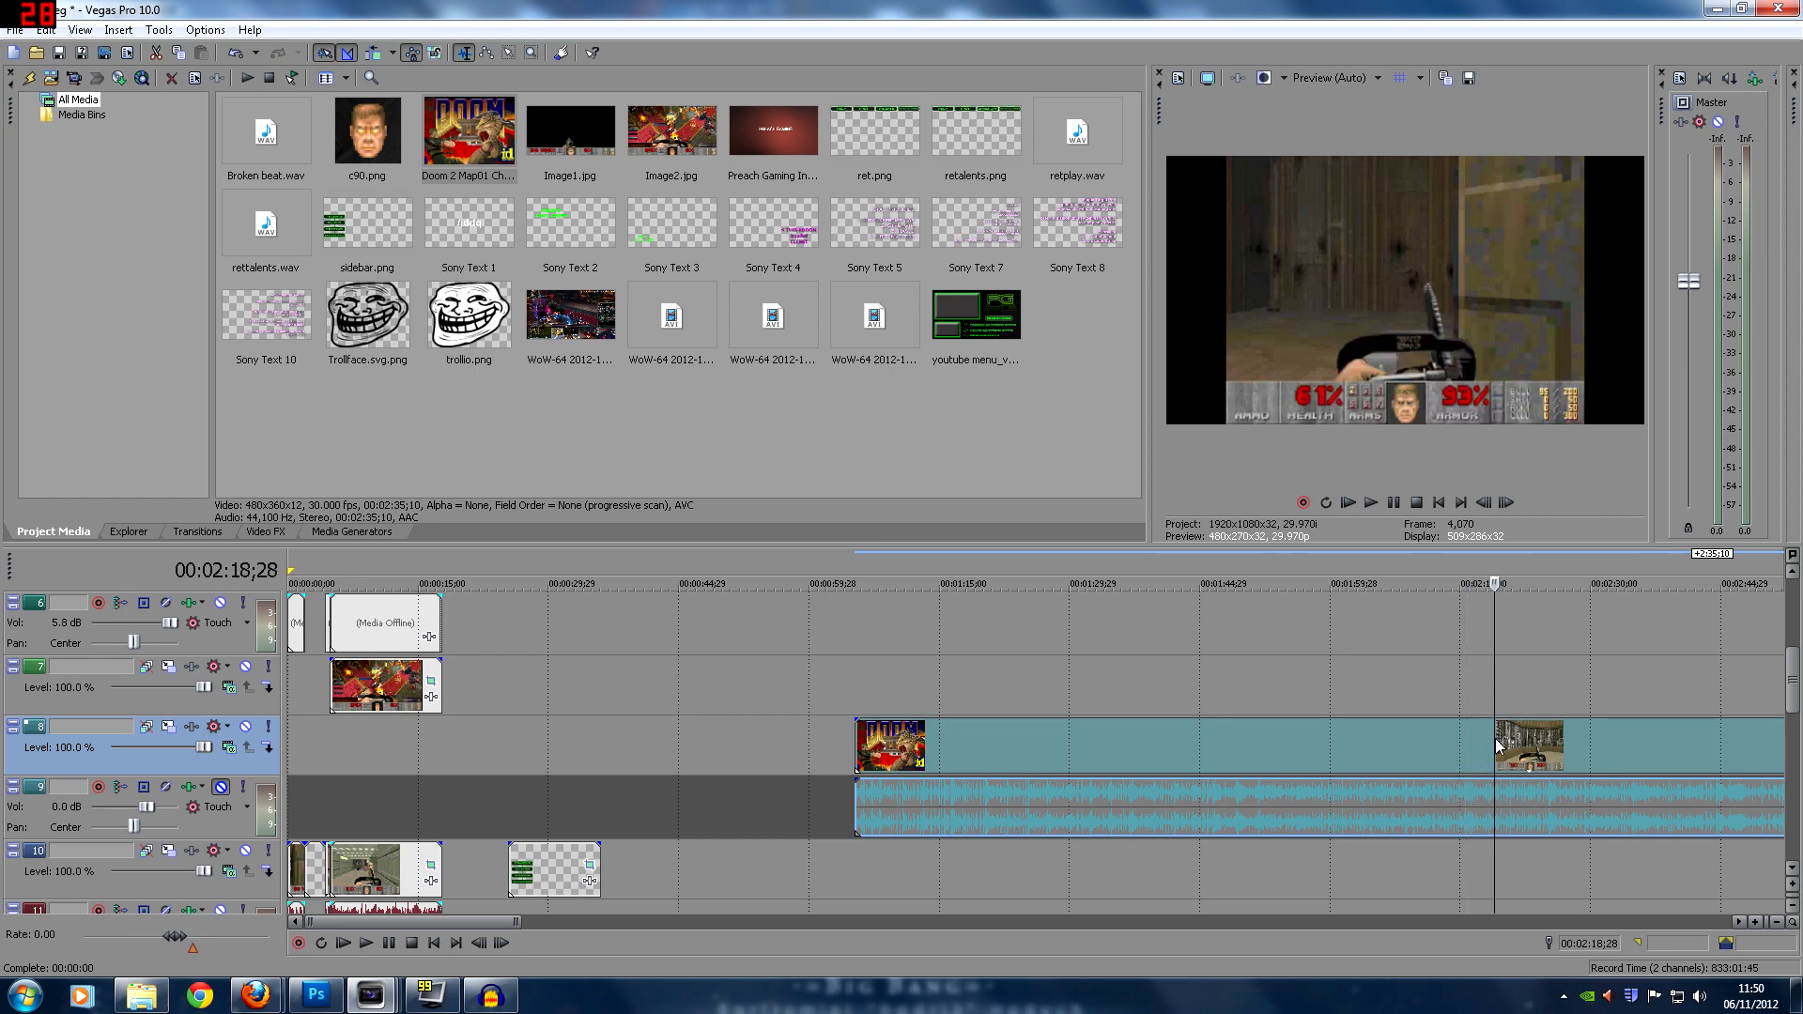
left_click(1518, 742)
left_click(1528, 744)
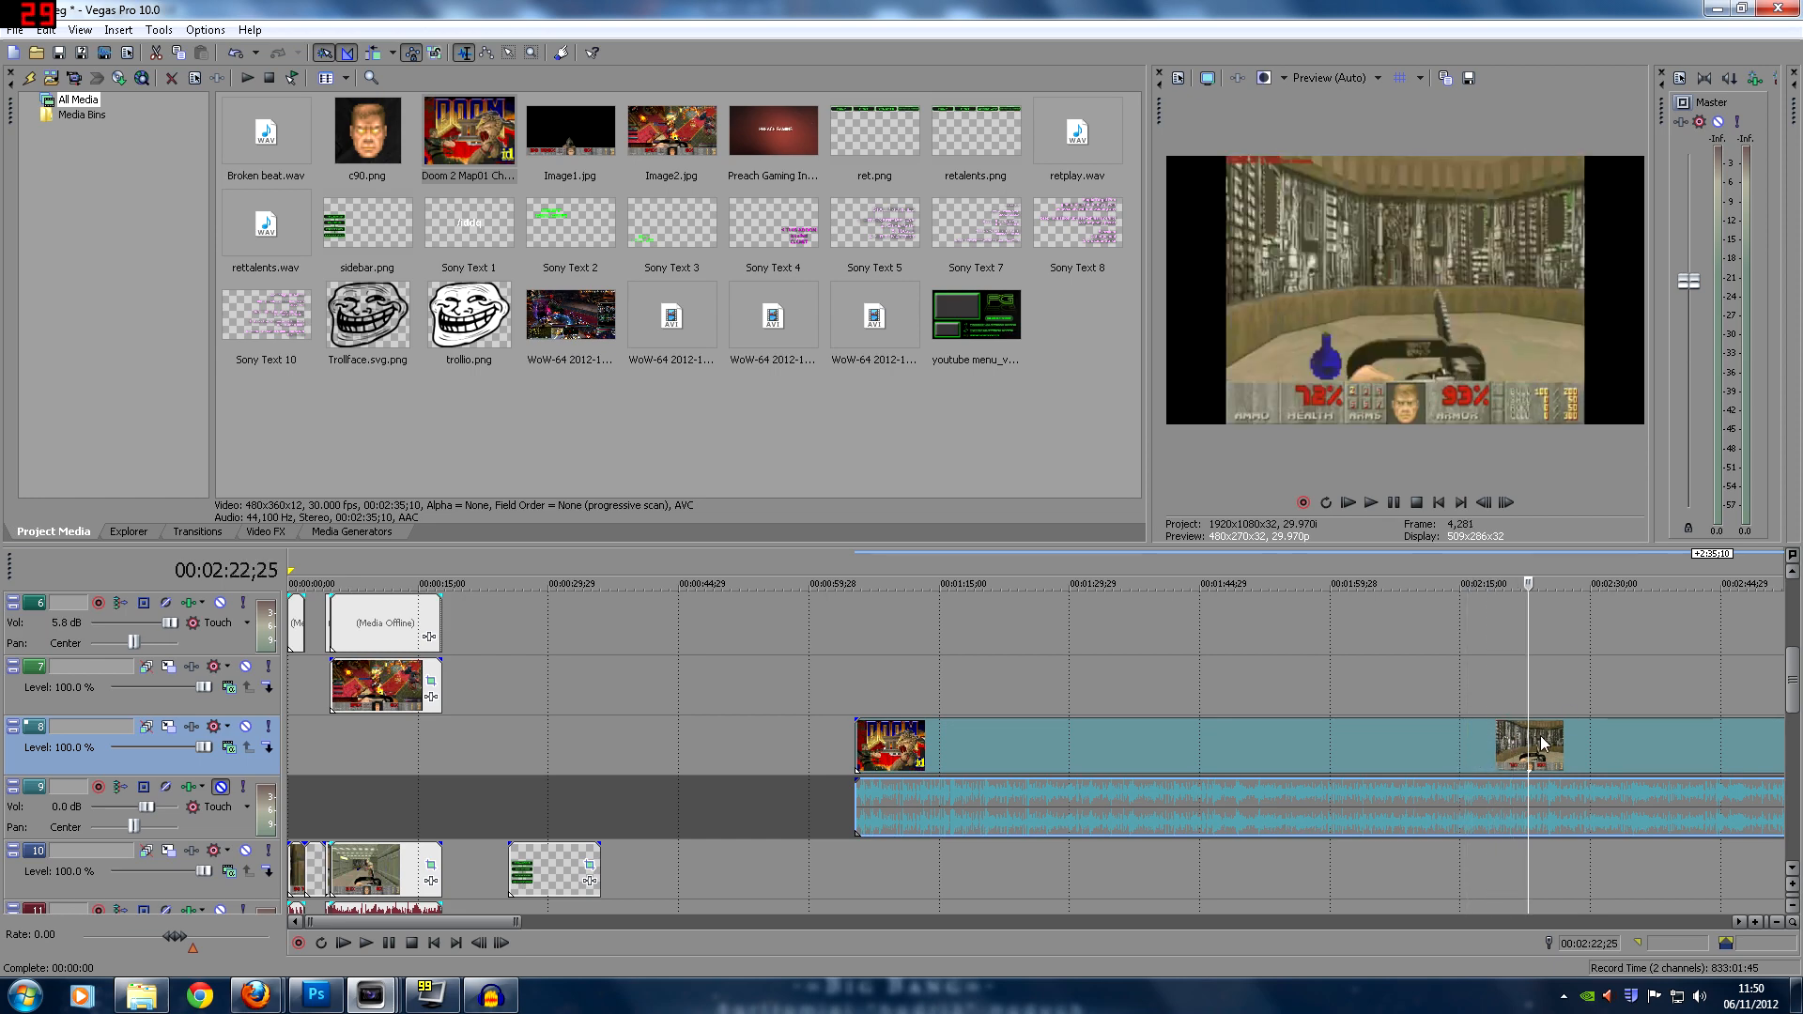
left_click(1540, 738)
left_click(1545, 735)
Delete the Doom 2 Map01 video and its audio from tracks 8 and 9, and return the cursor to 10;14
scroll(1545, 737, "down", 3)
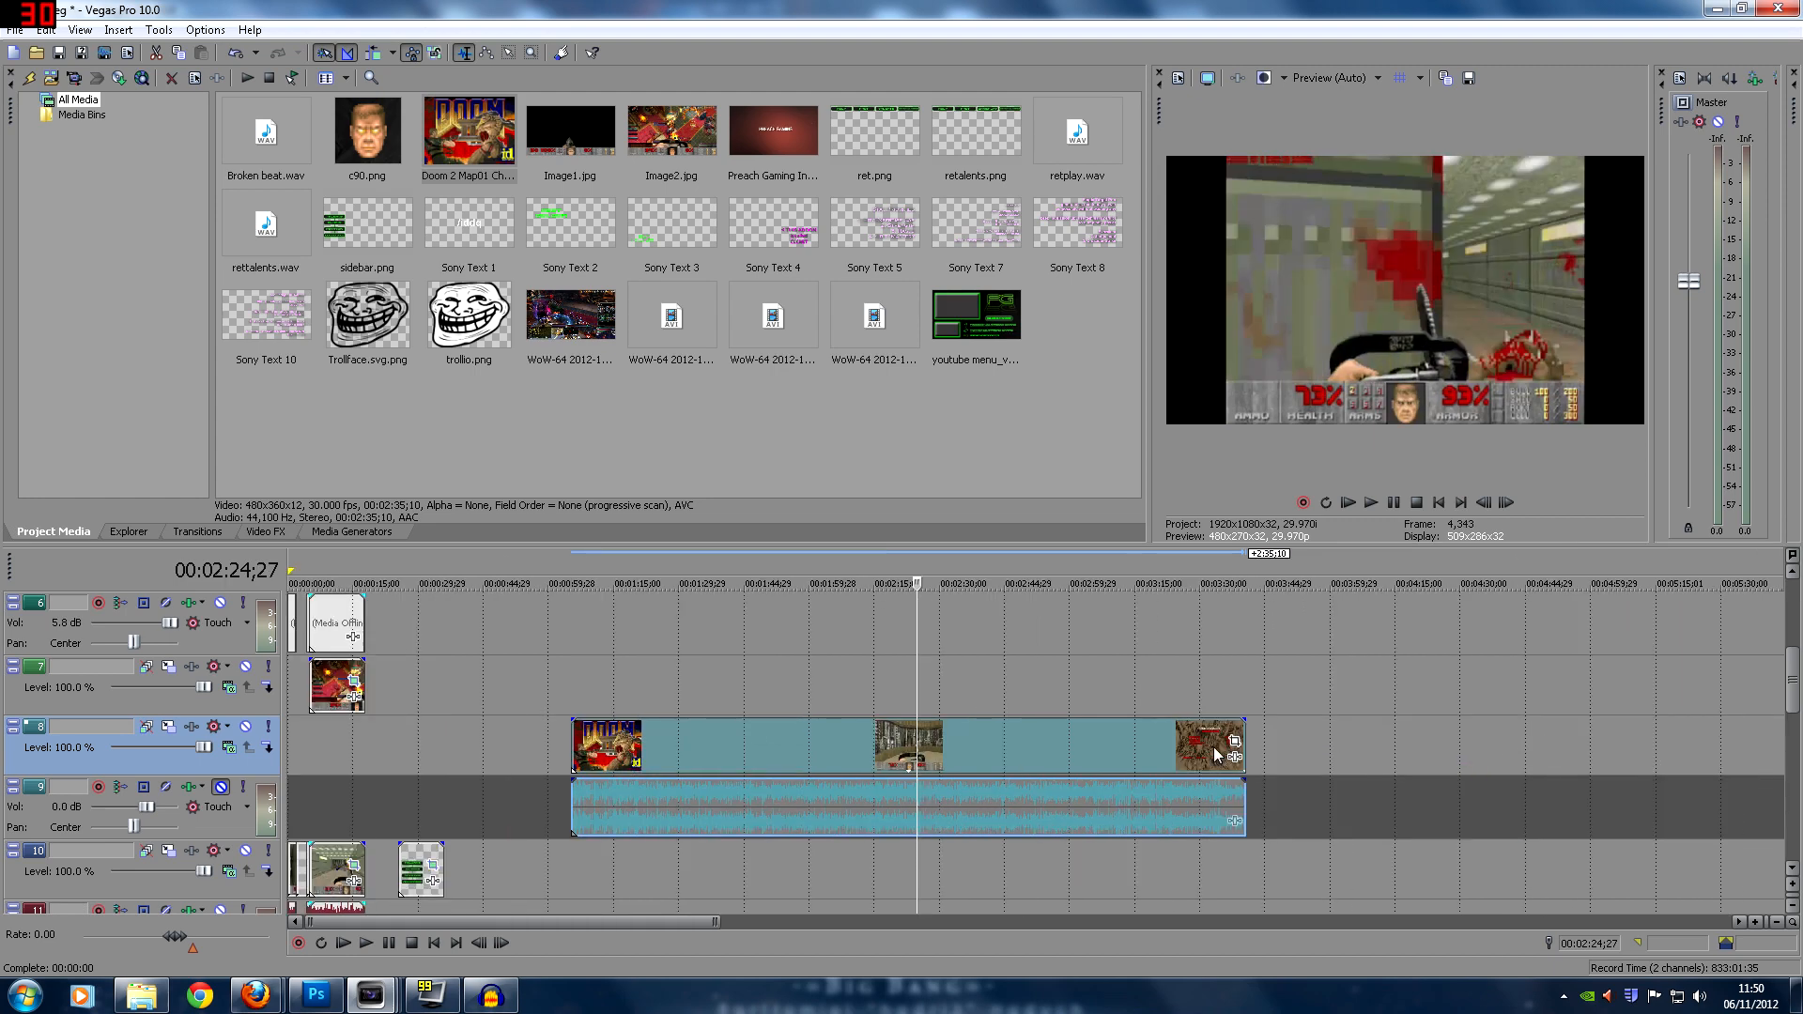
key("Delete")
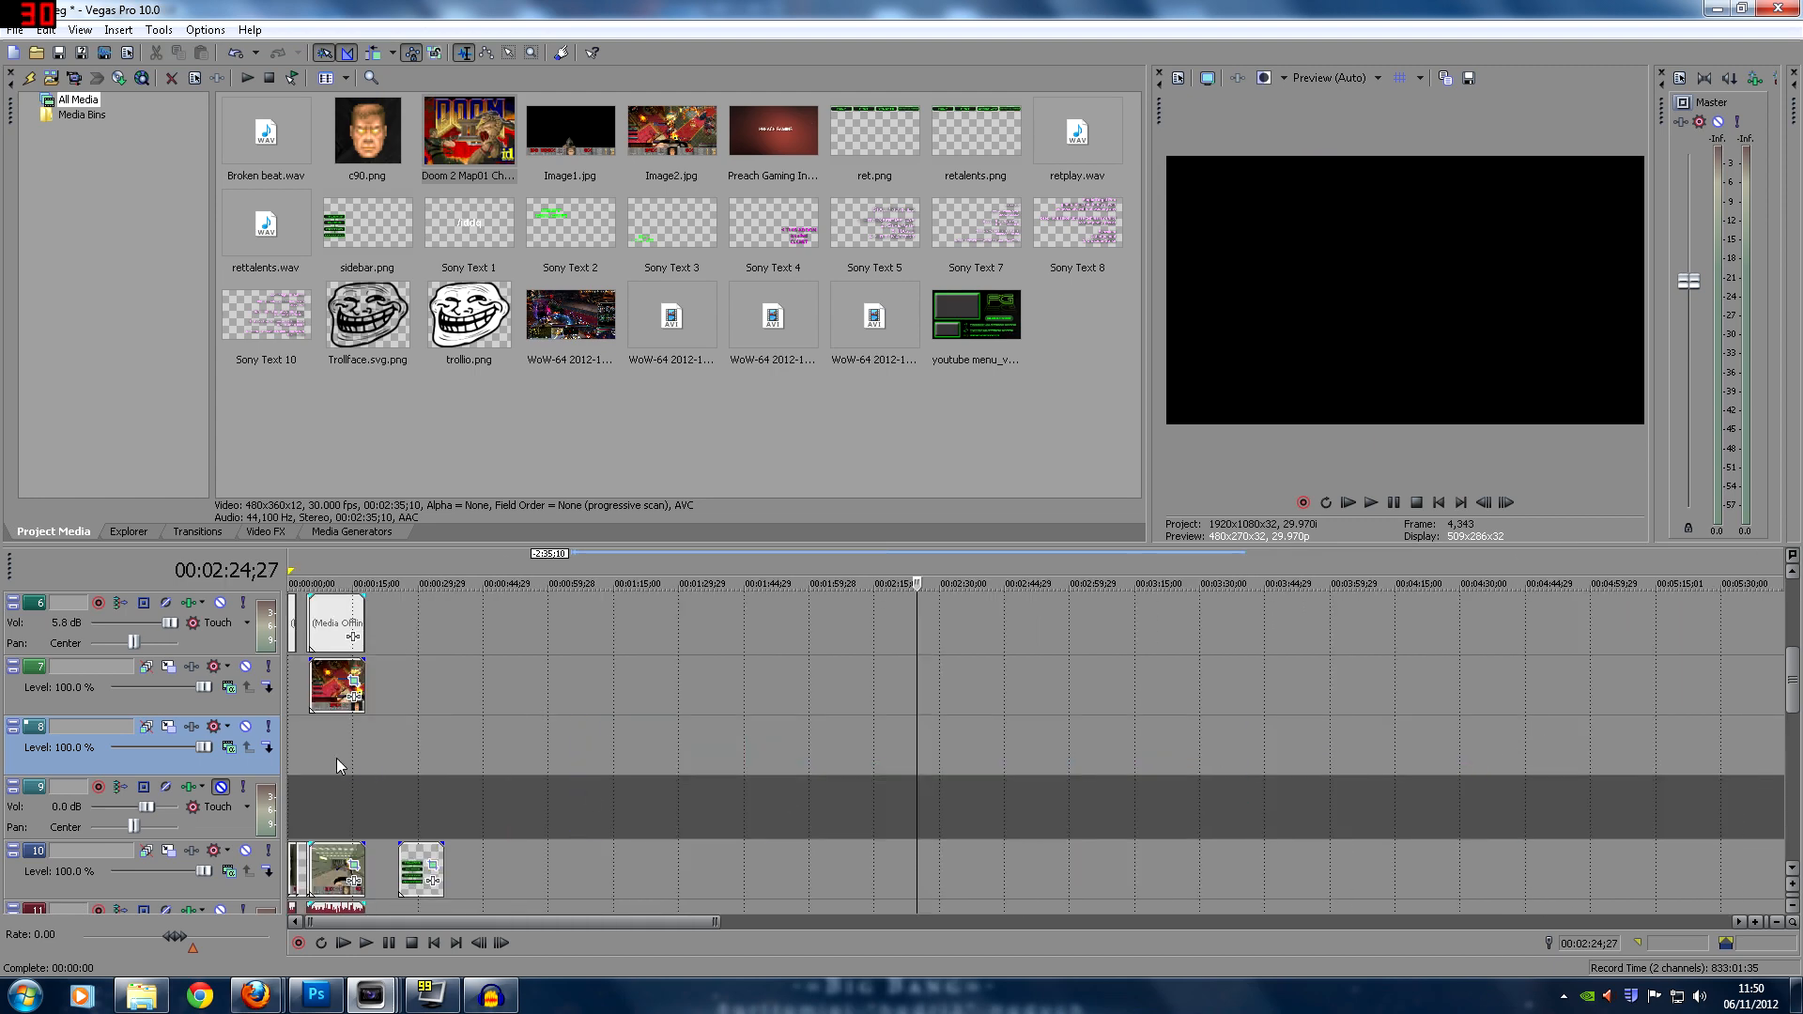
left_click(336, 758)
View the Doom image overlay on track 7 at 12;09 and 14;16, and inspect its chainsaw mask in Pan/Crop
scroll(339, 760, "up", 4)
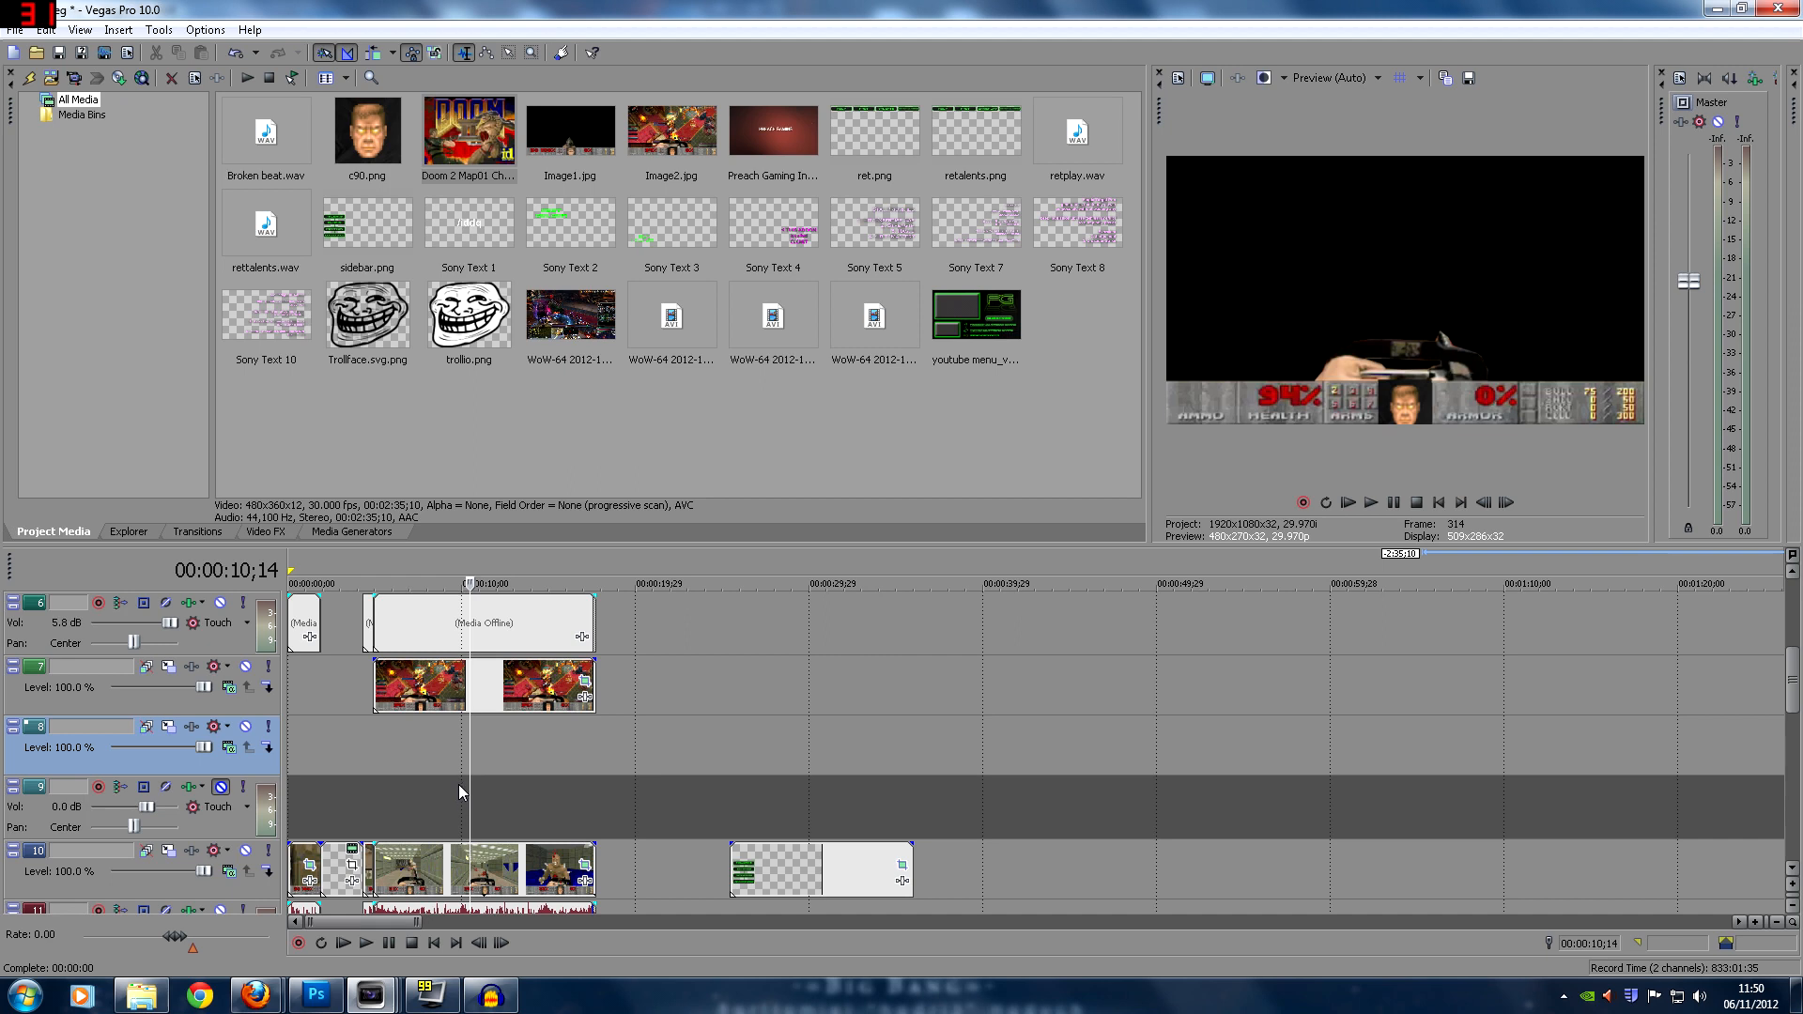
scroll(458, 791, "up", 2)
left_click(486, 686)
left_click(609, 700)
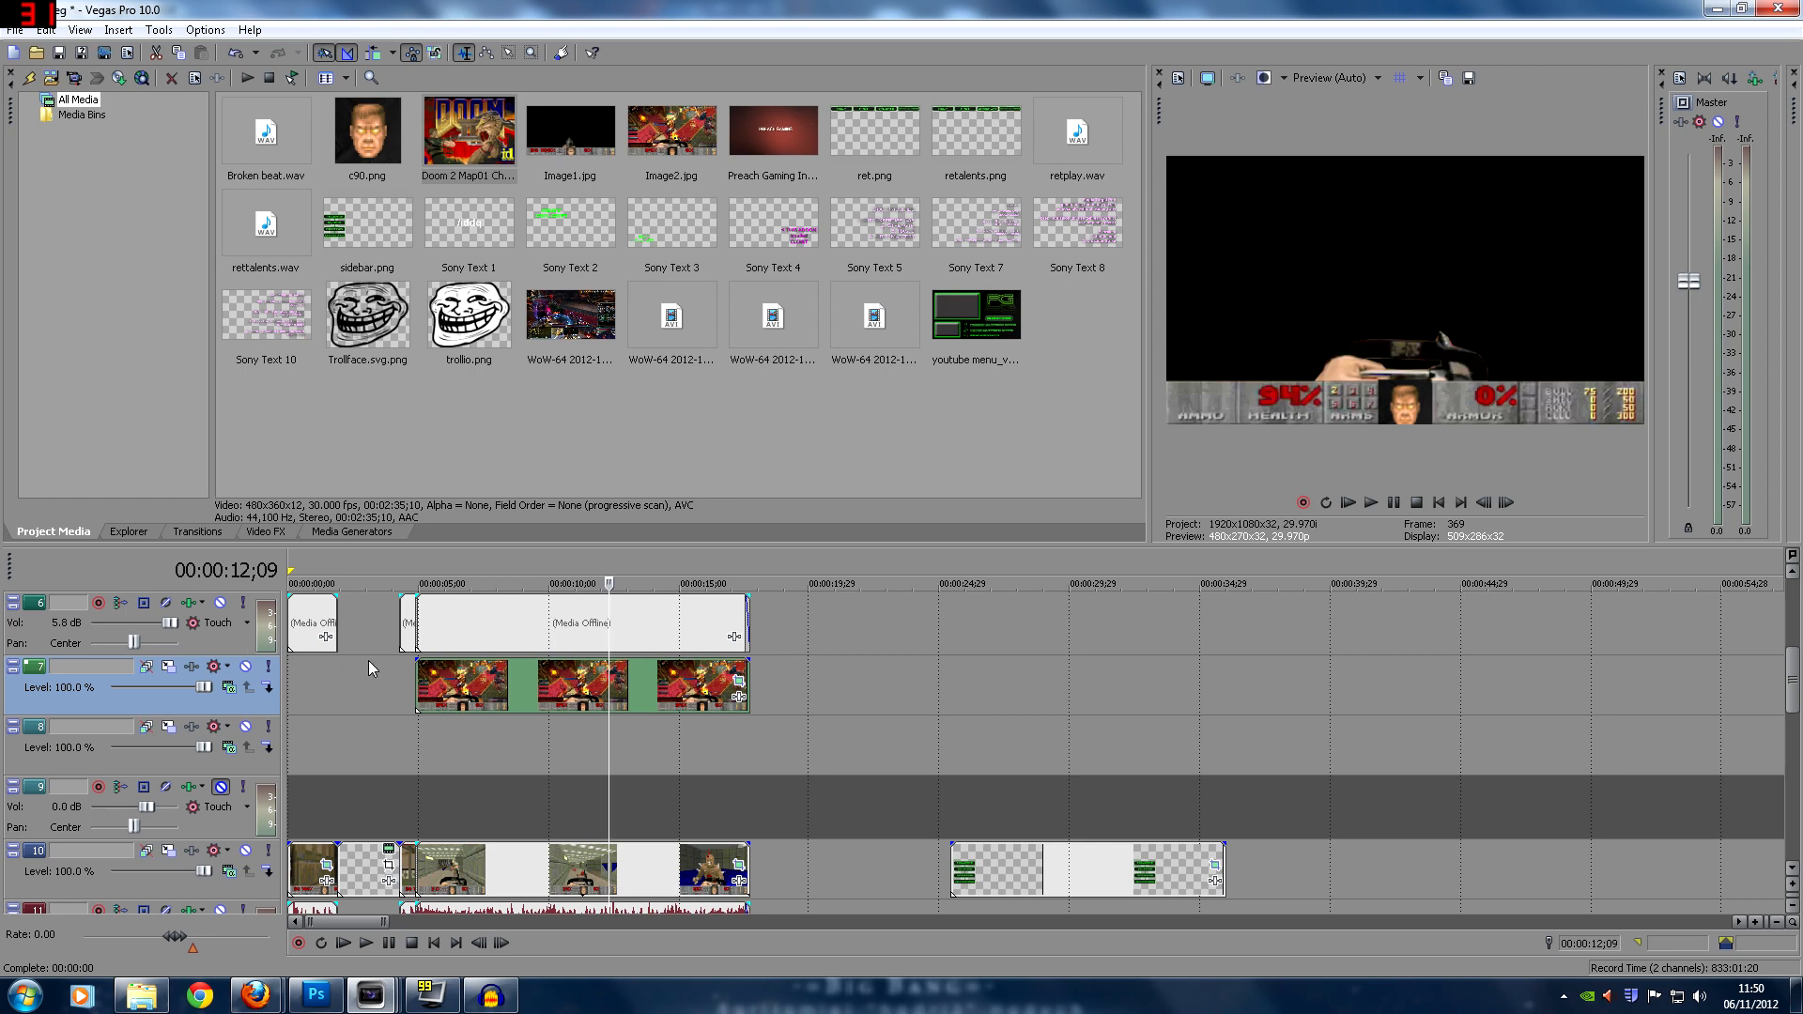
left_click(667, 695)
left_click(738, 692)
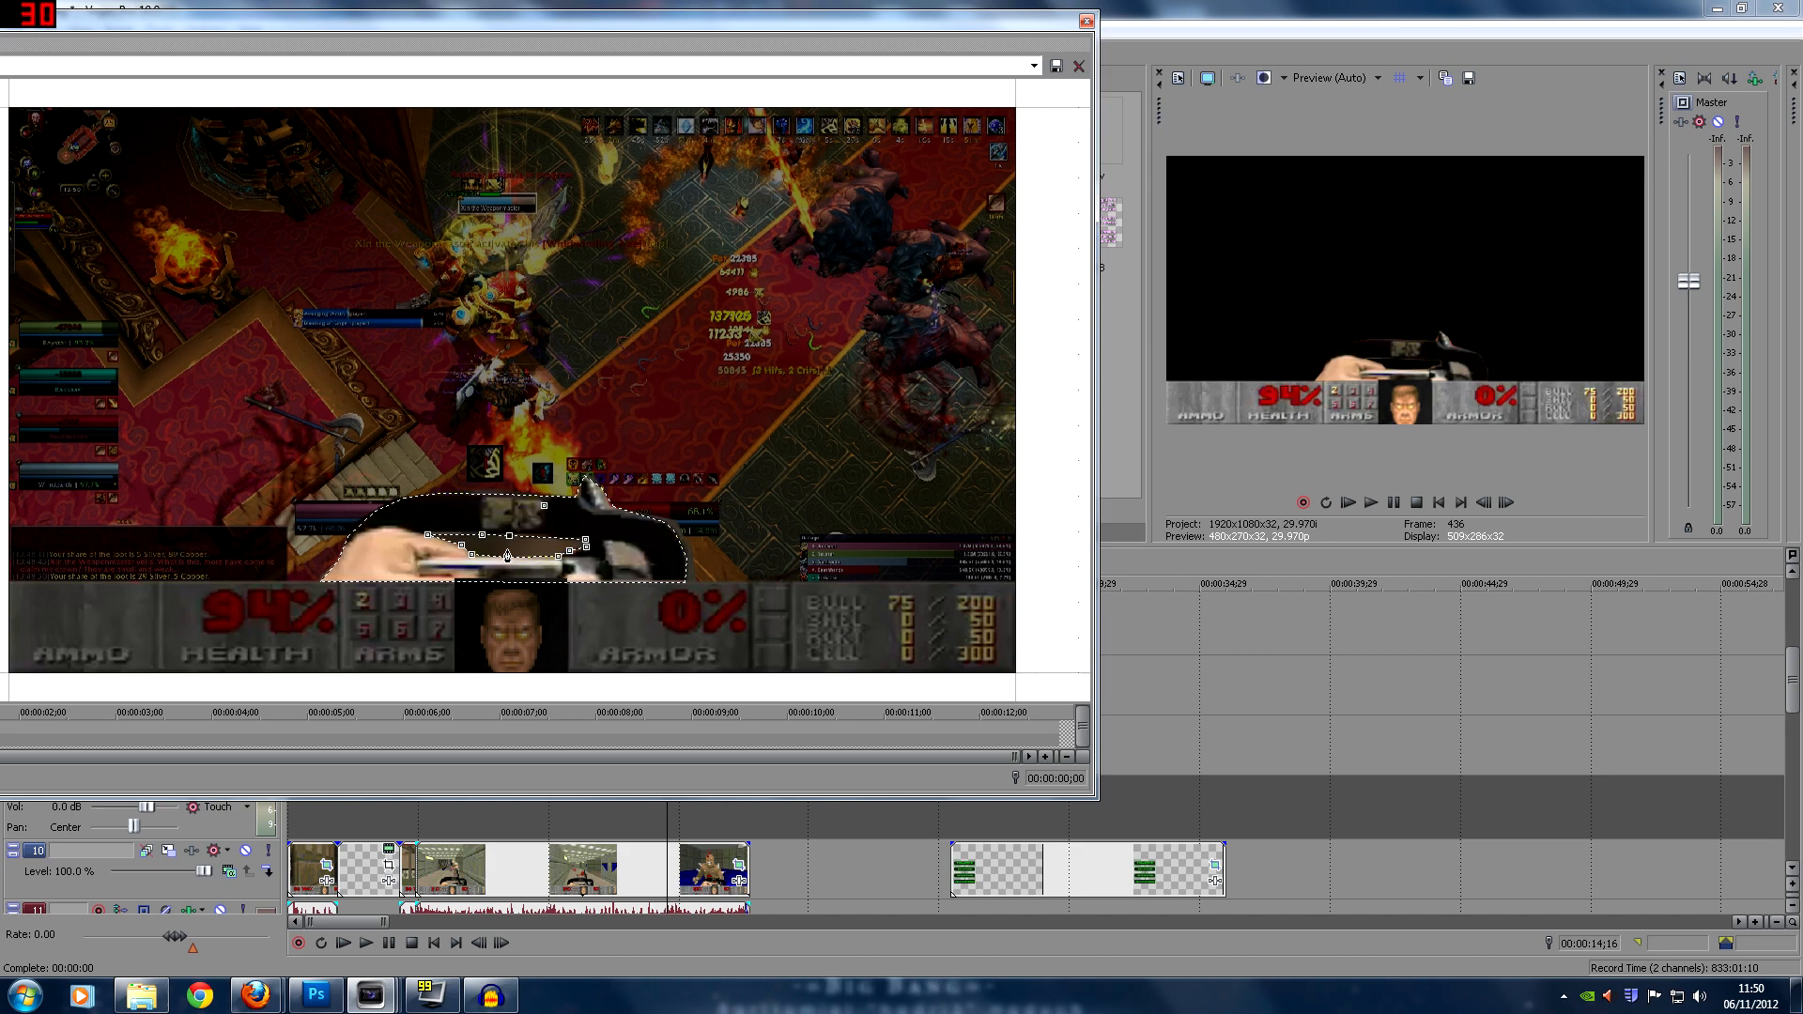
left_click(1086, 22)
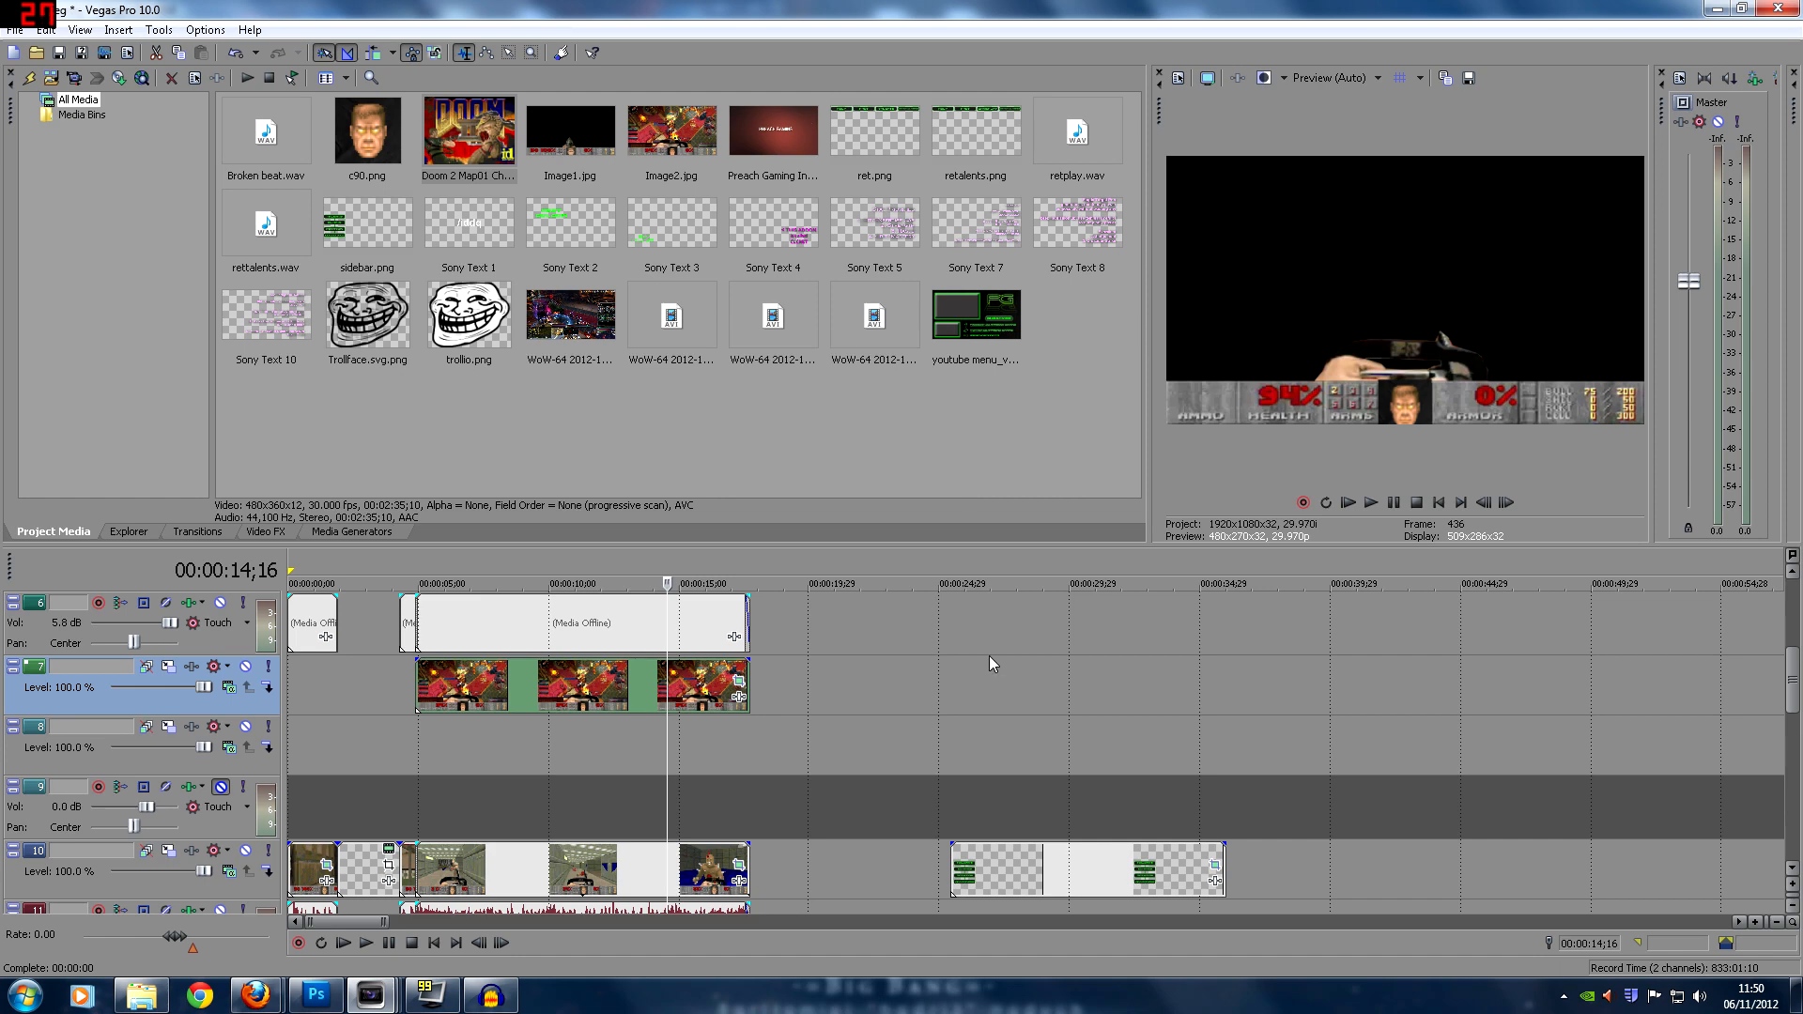
left_click_drag(570, 366, 441, 610)
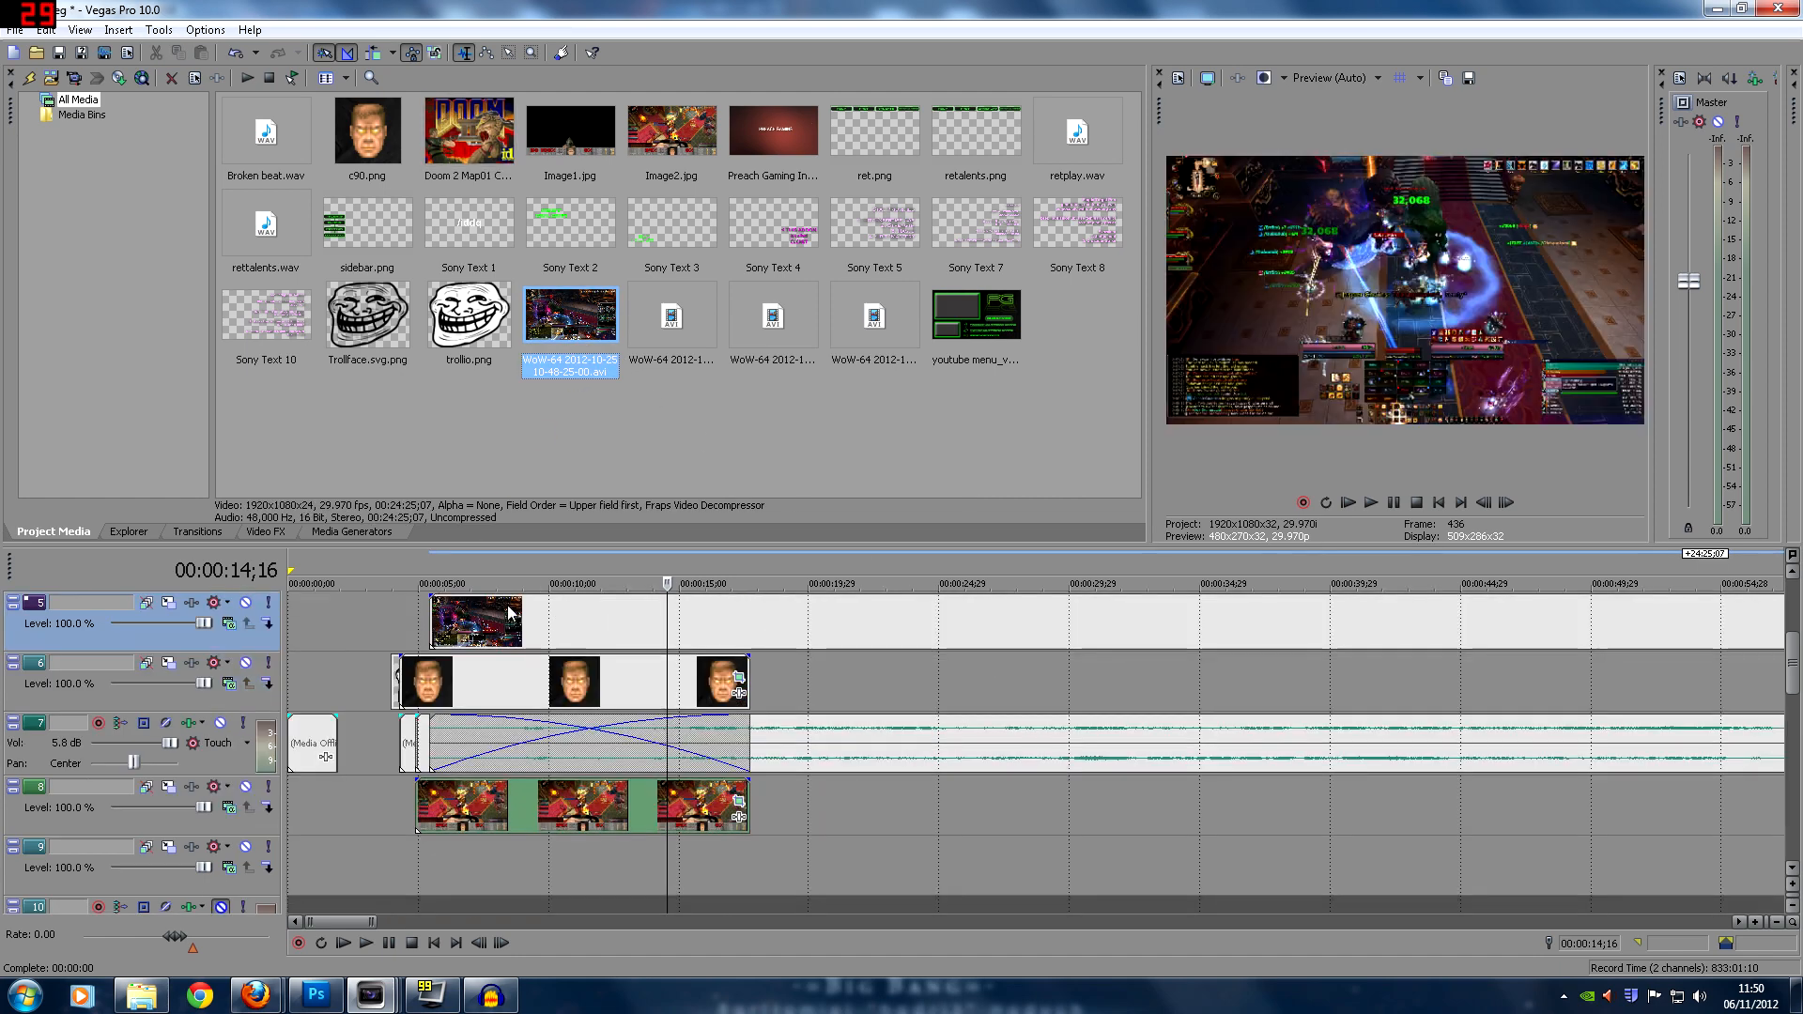
left_click(545, 620)
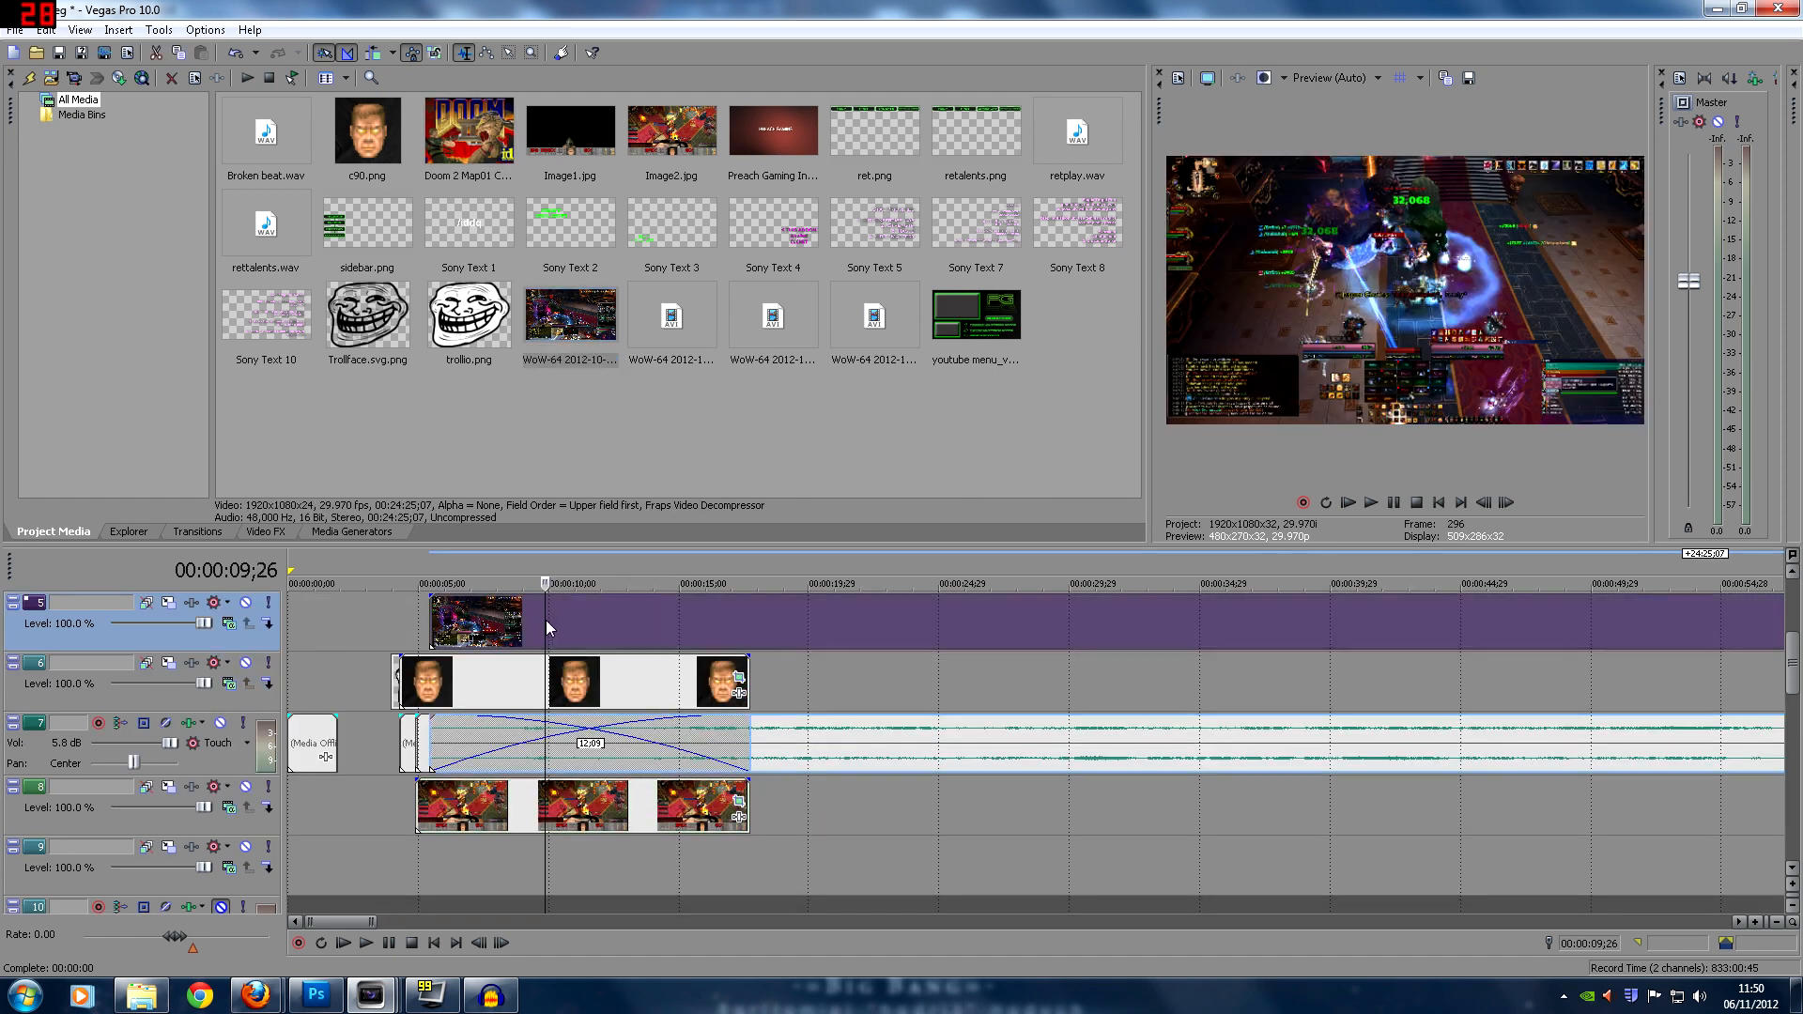
left_click(621, 618)
left_click_drag(618, 617, 1134, 582)
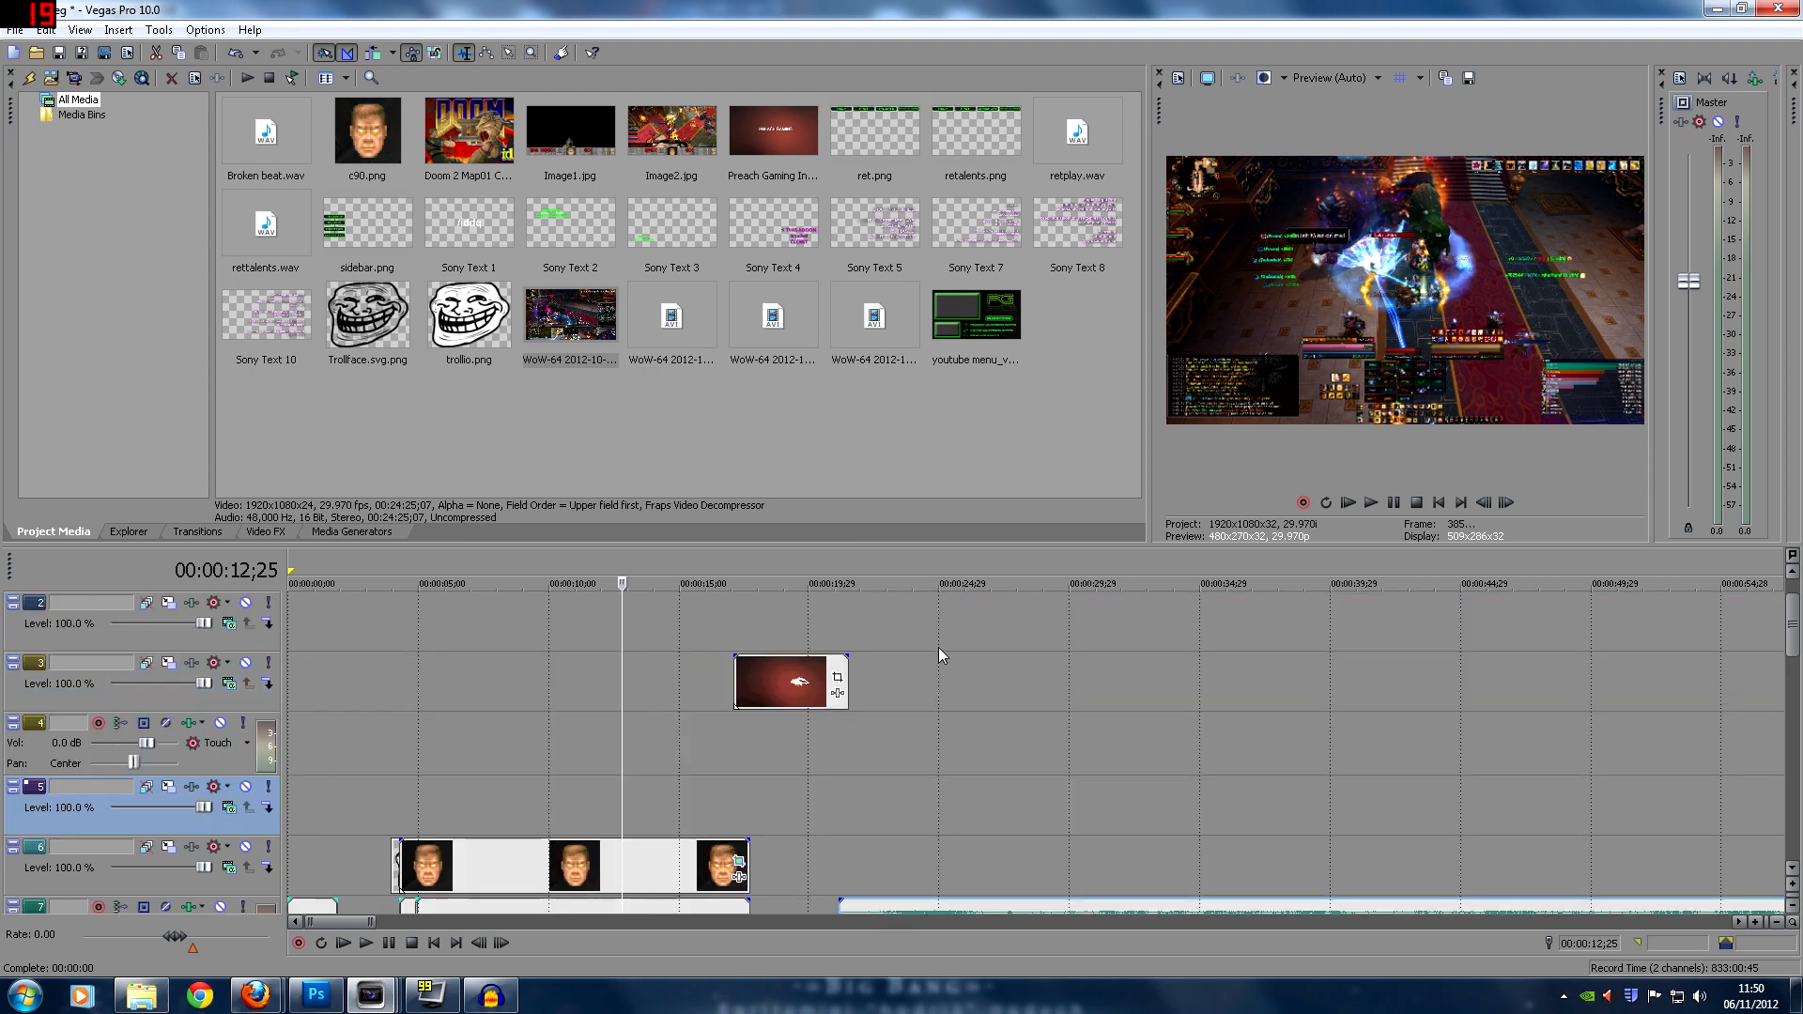
Examine the face image on track 6 at several points up to 15;29, and inspect its Pan/Crop framing
scroll(892, 731, "down", 2)
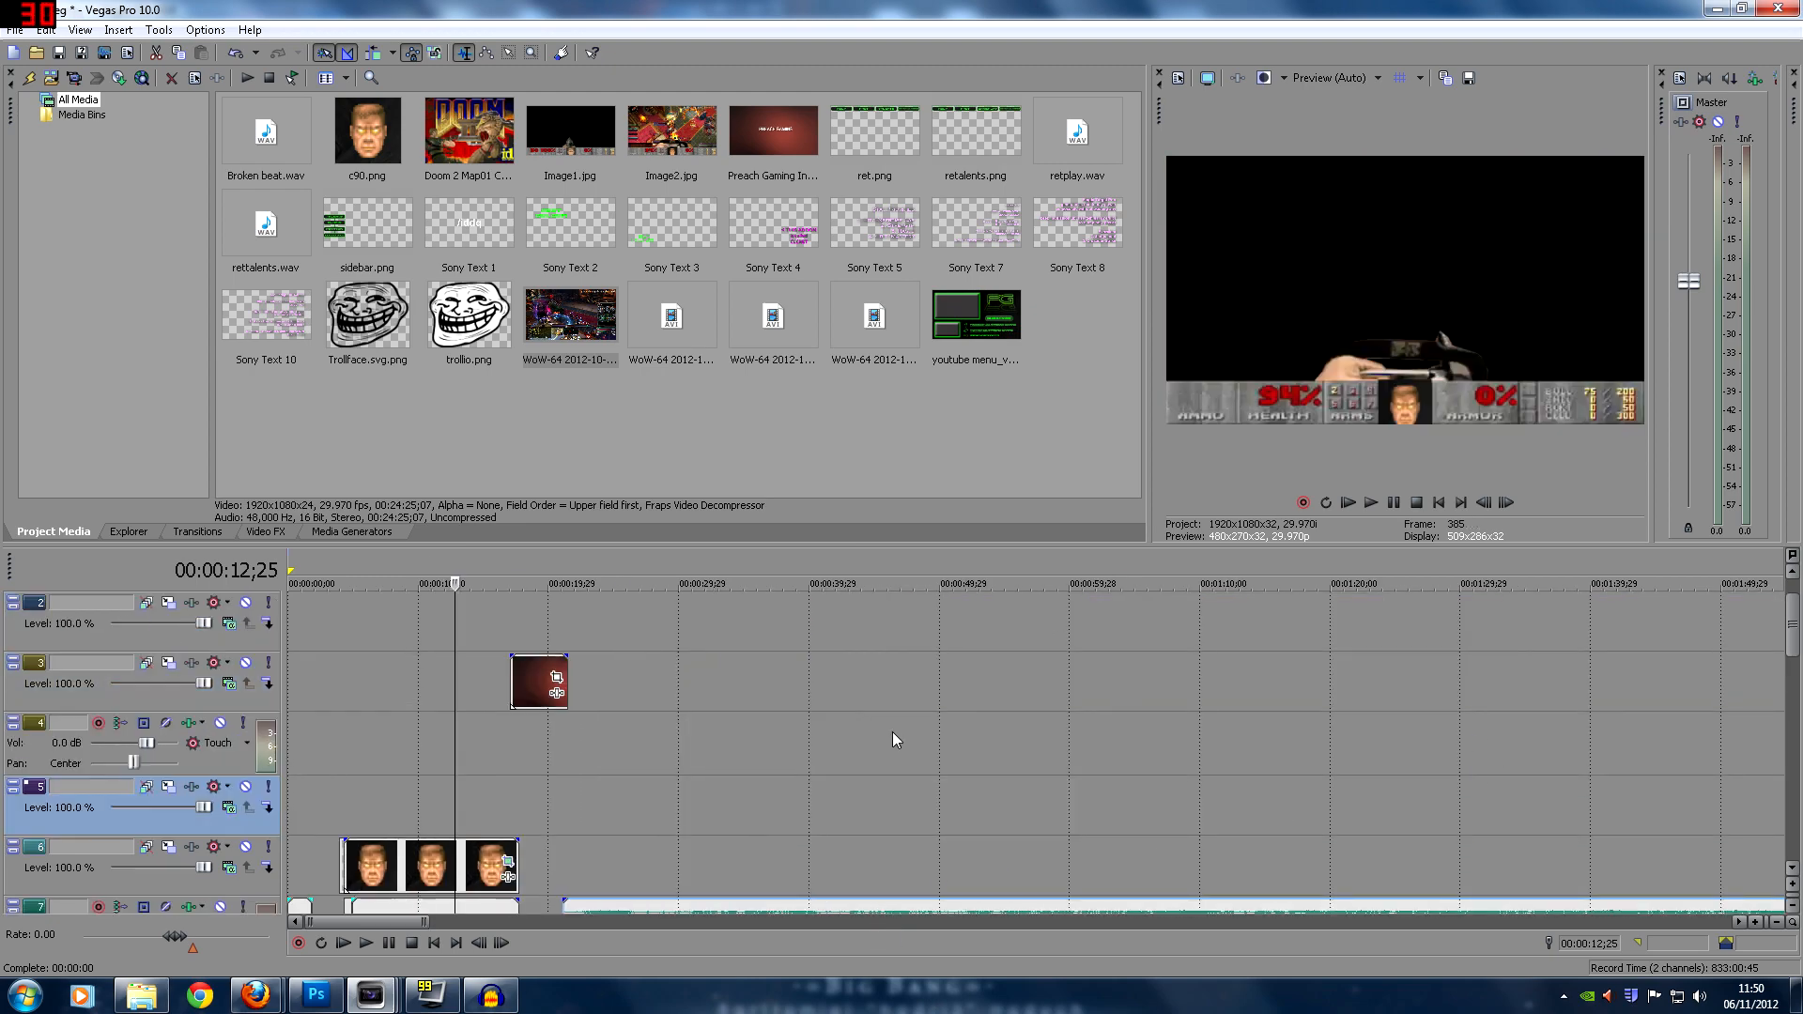
mouse_move(1792, 651)
left_mouse_down()
mouse_move(1789, 760)
mouse_move(1786, 673)
left_mouse_up()
left_click(418, 756)
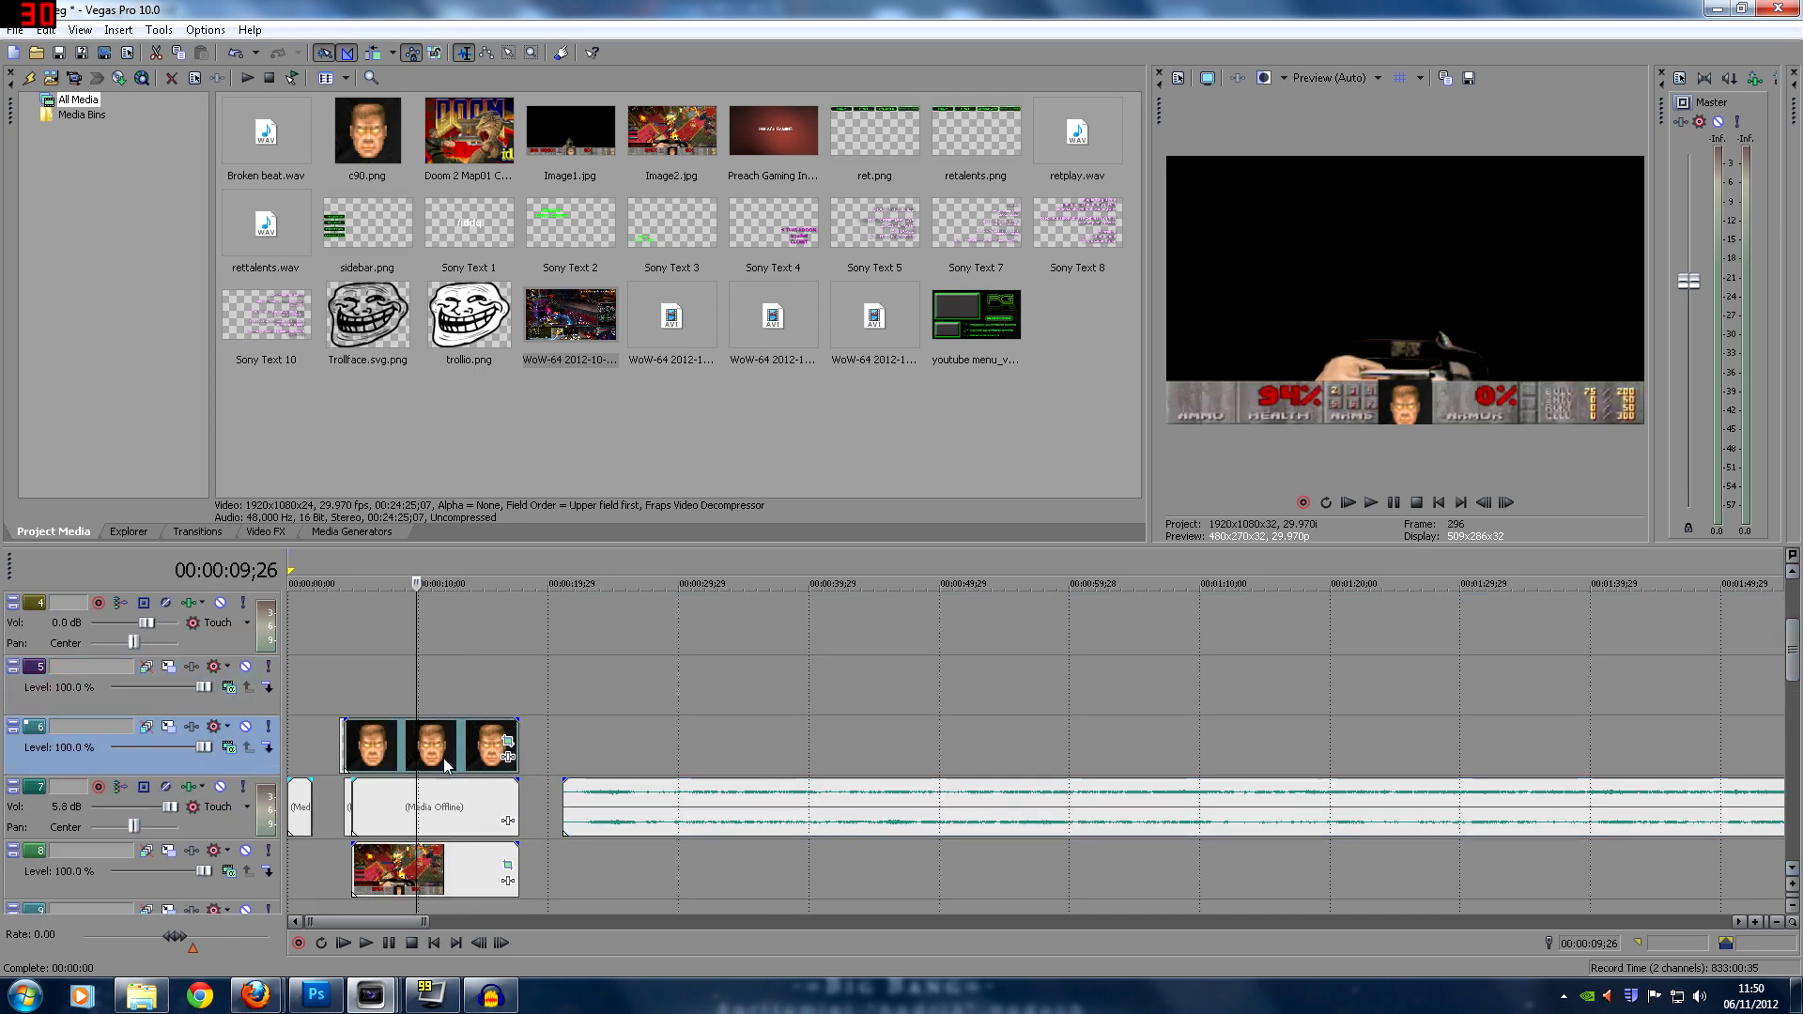
scroll(443, 758, "up", 3)
left_click(725, 758)
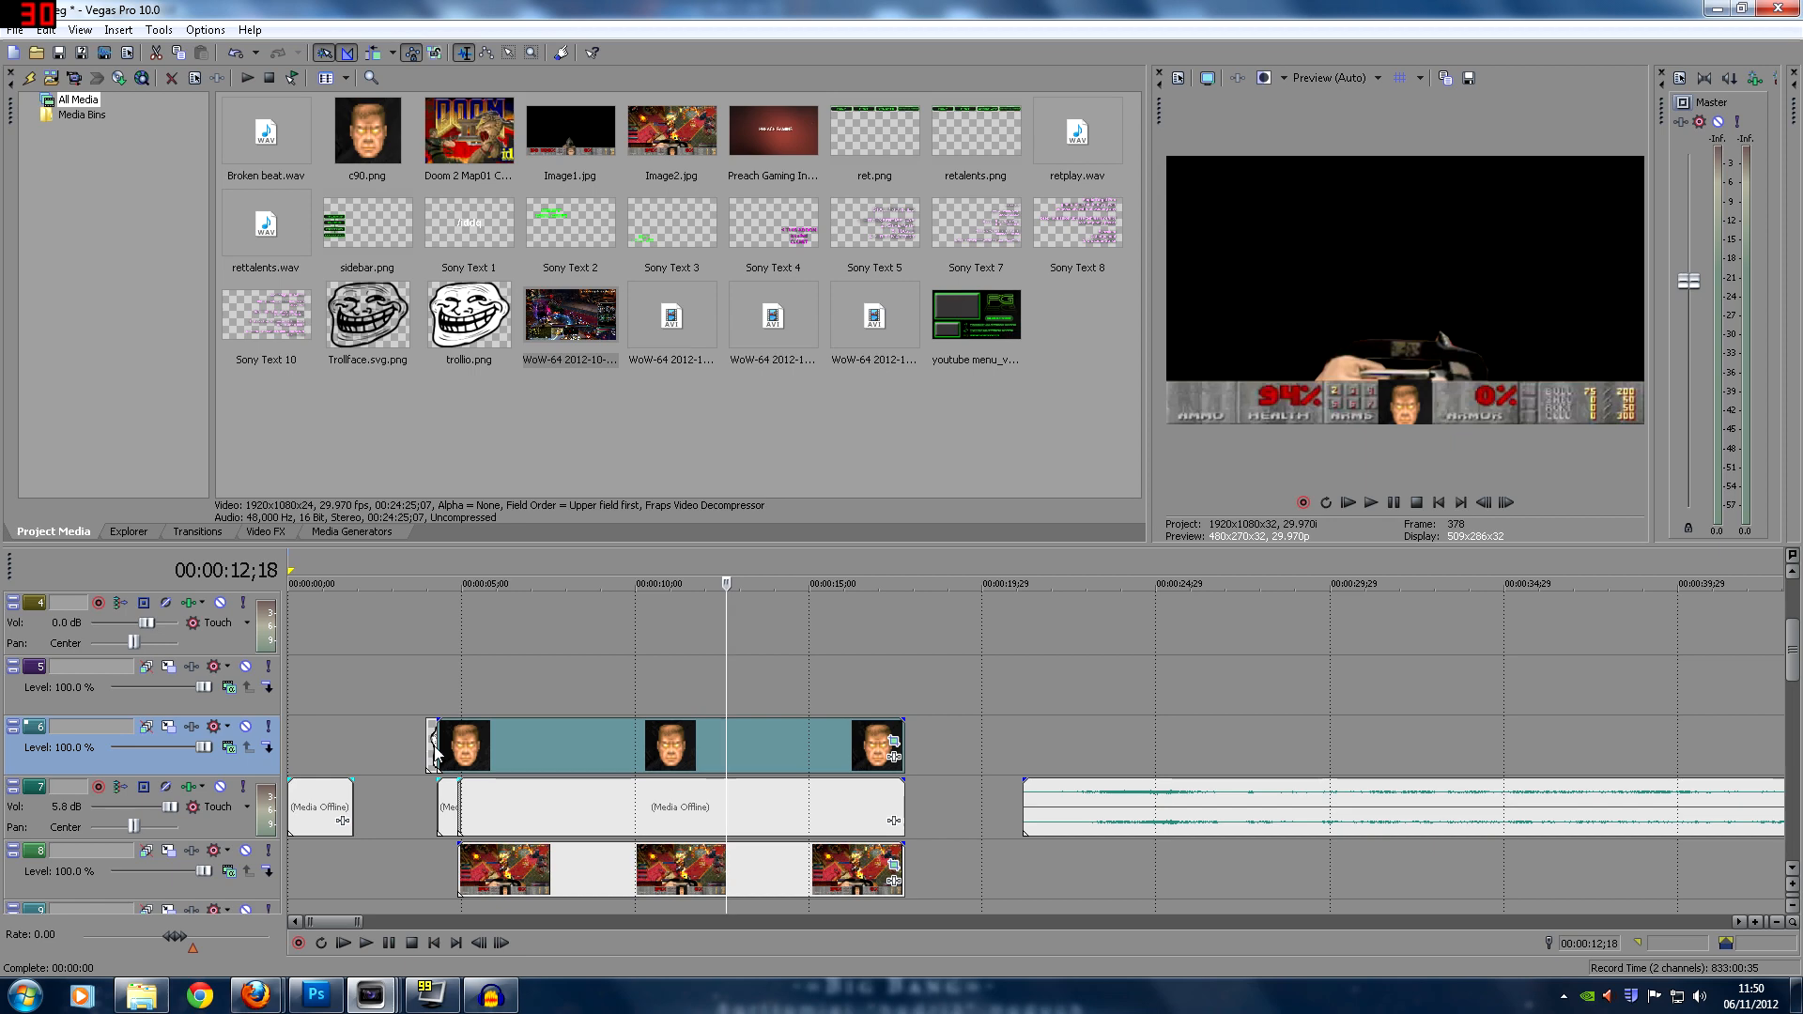
left_click(843, 753)
left_click(886, 741)
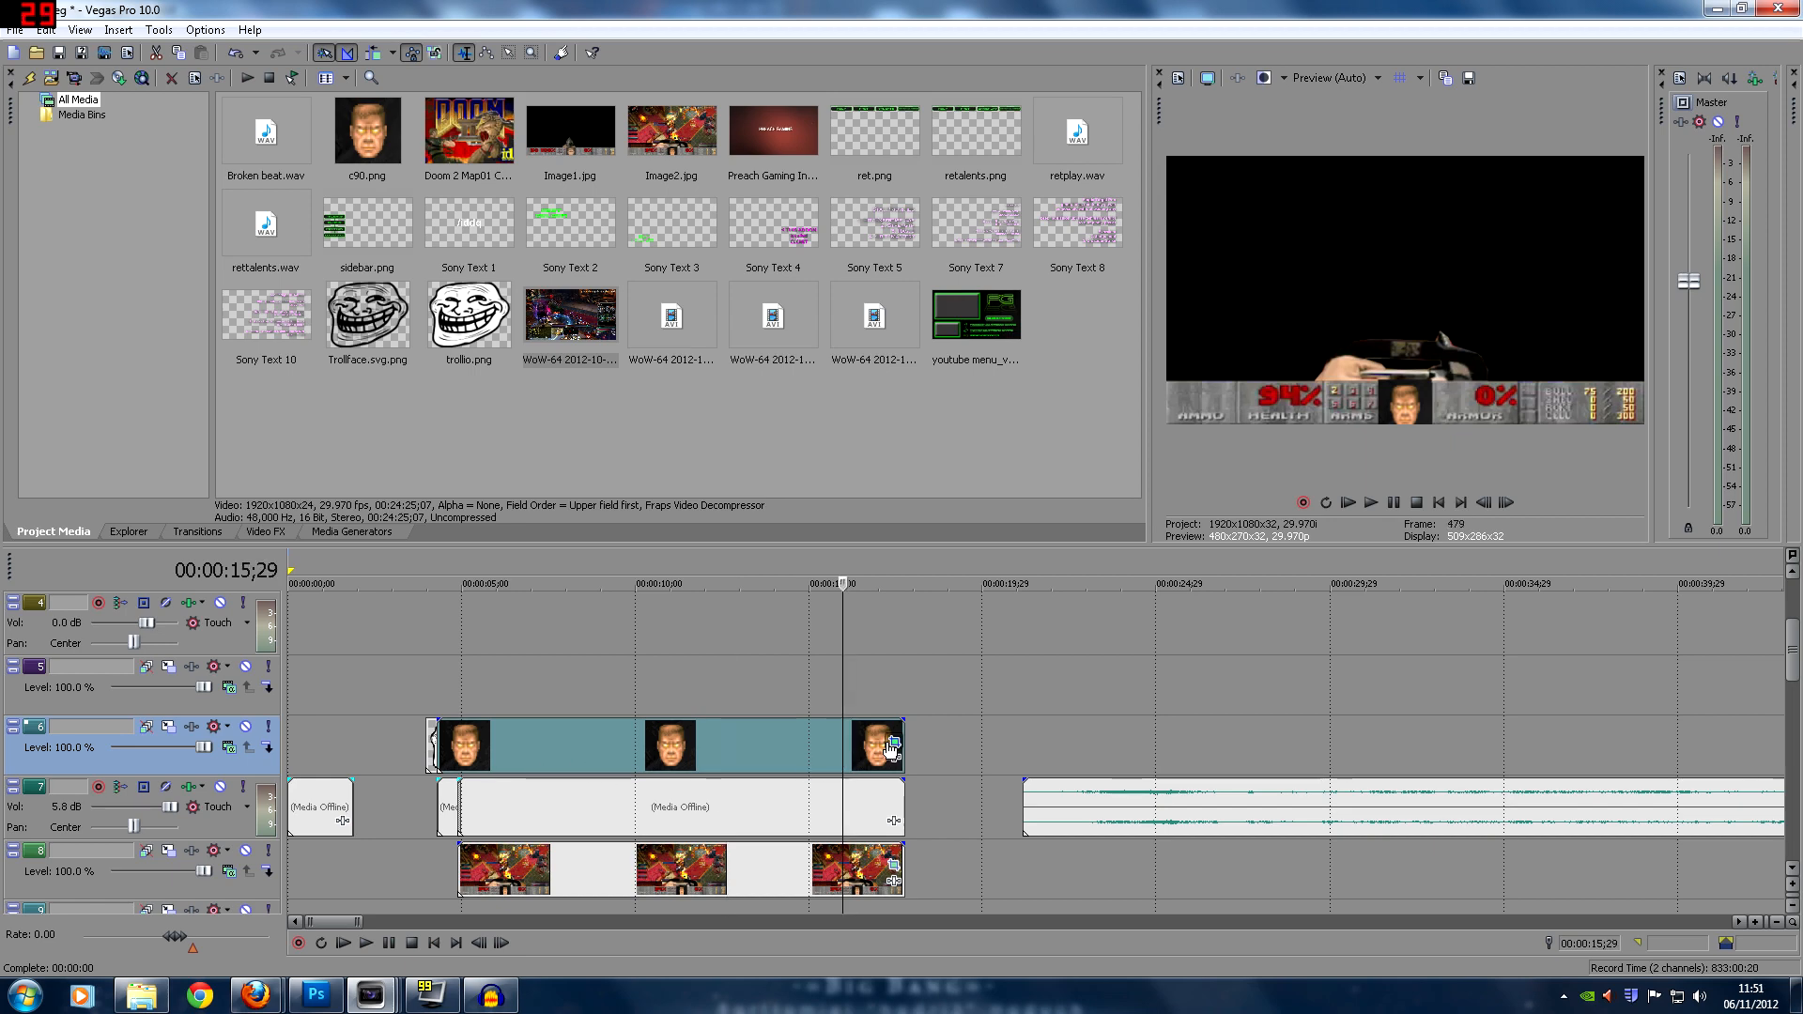
scroll(482, 576, "down", 3)
scroll(482, 576, "down", 1)
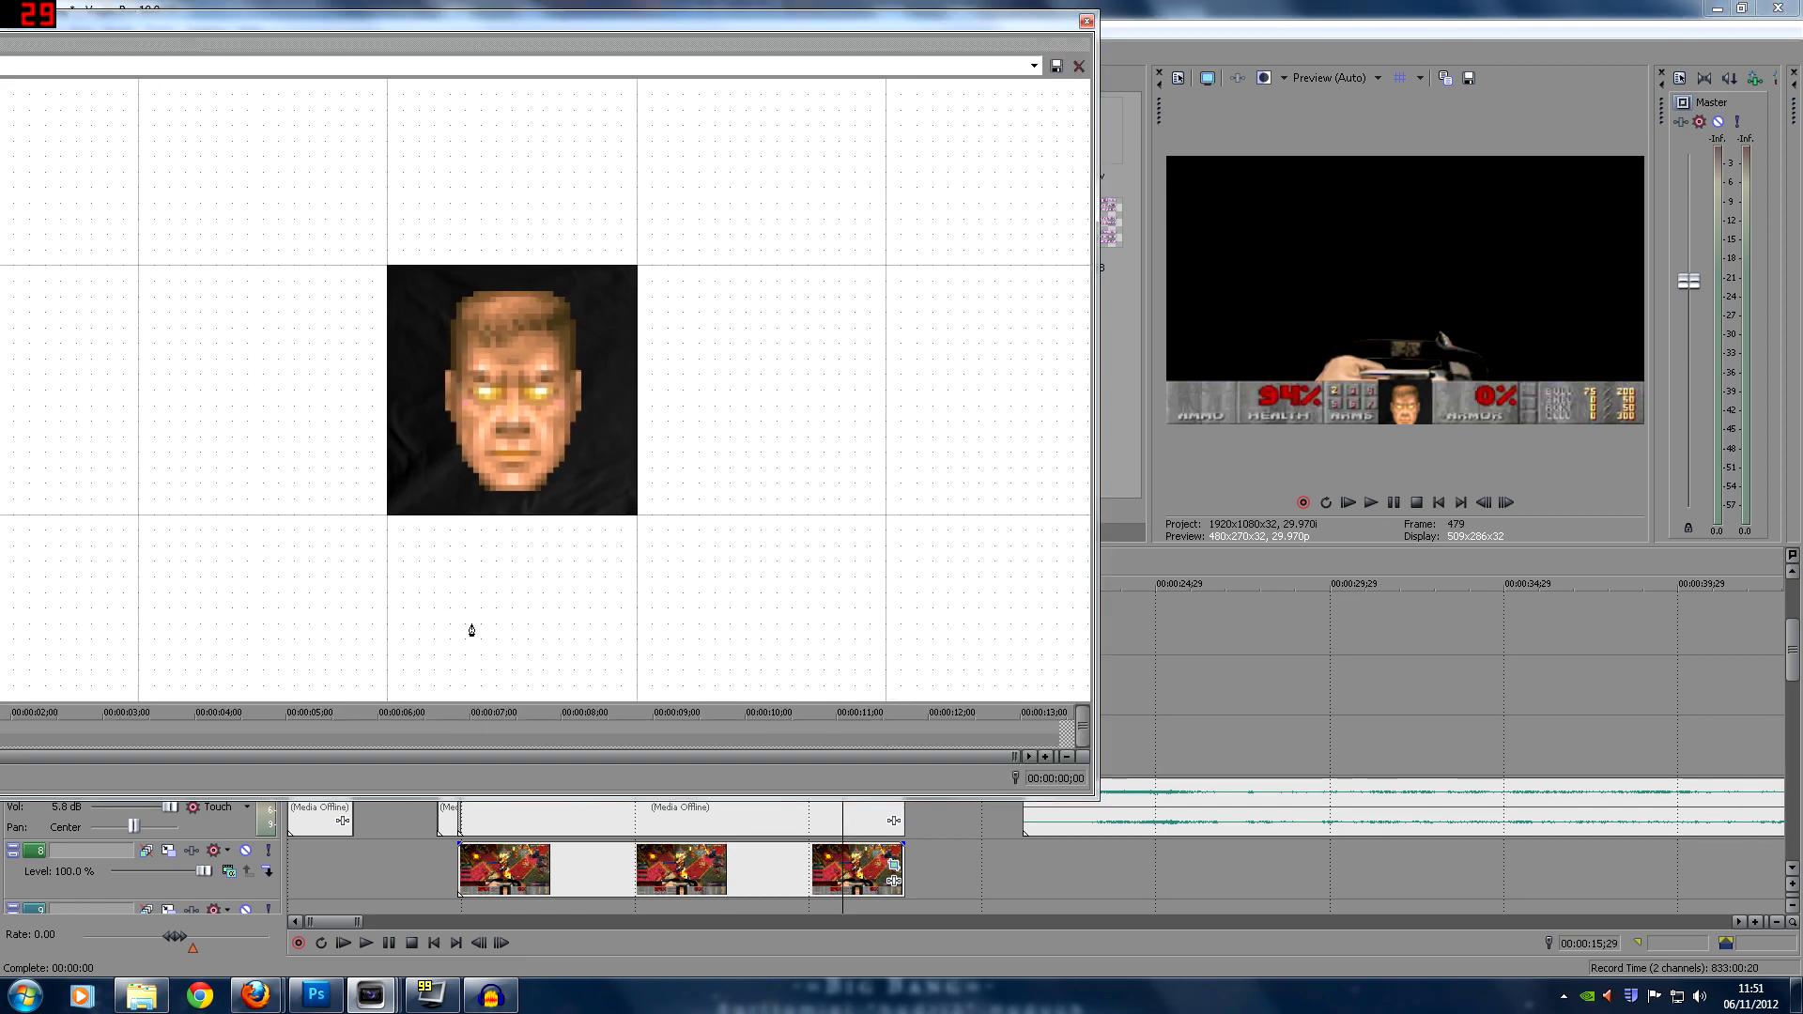
left_click(1087, 20)
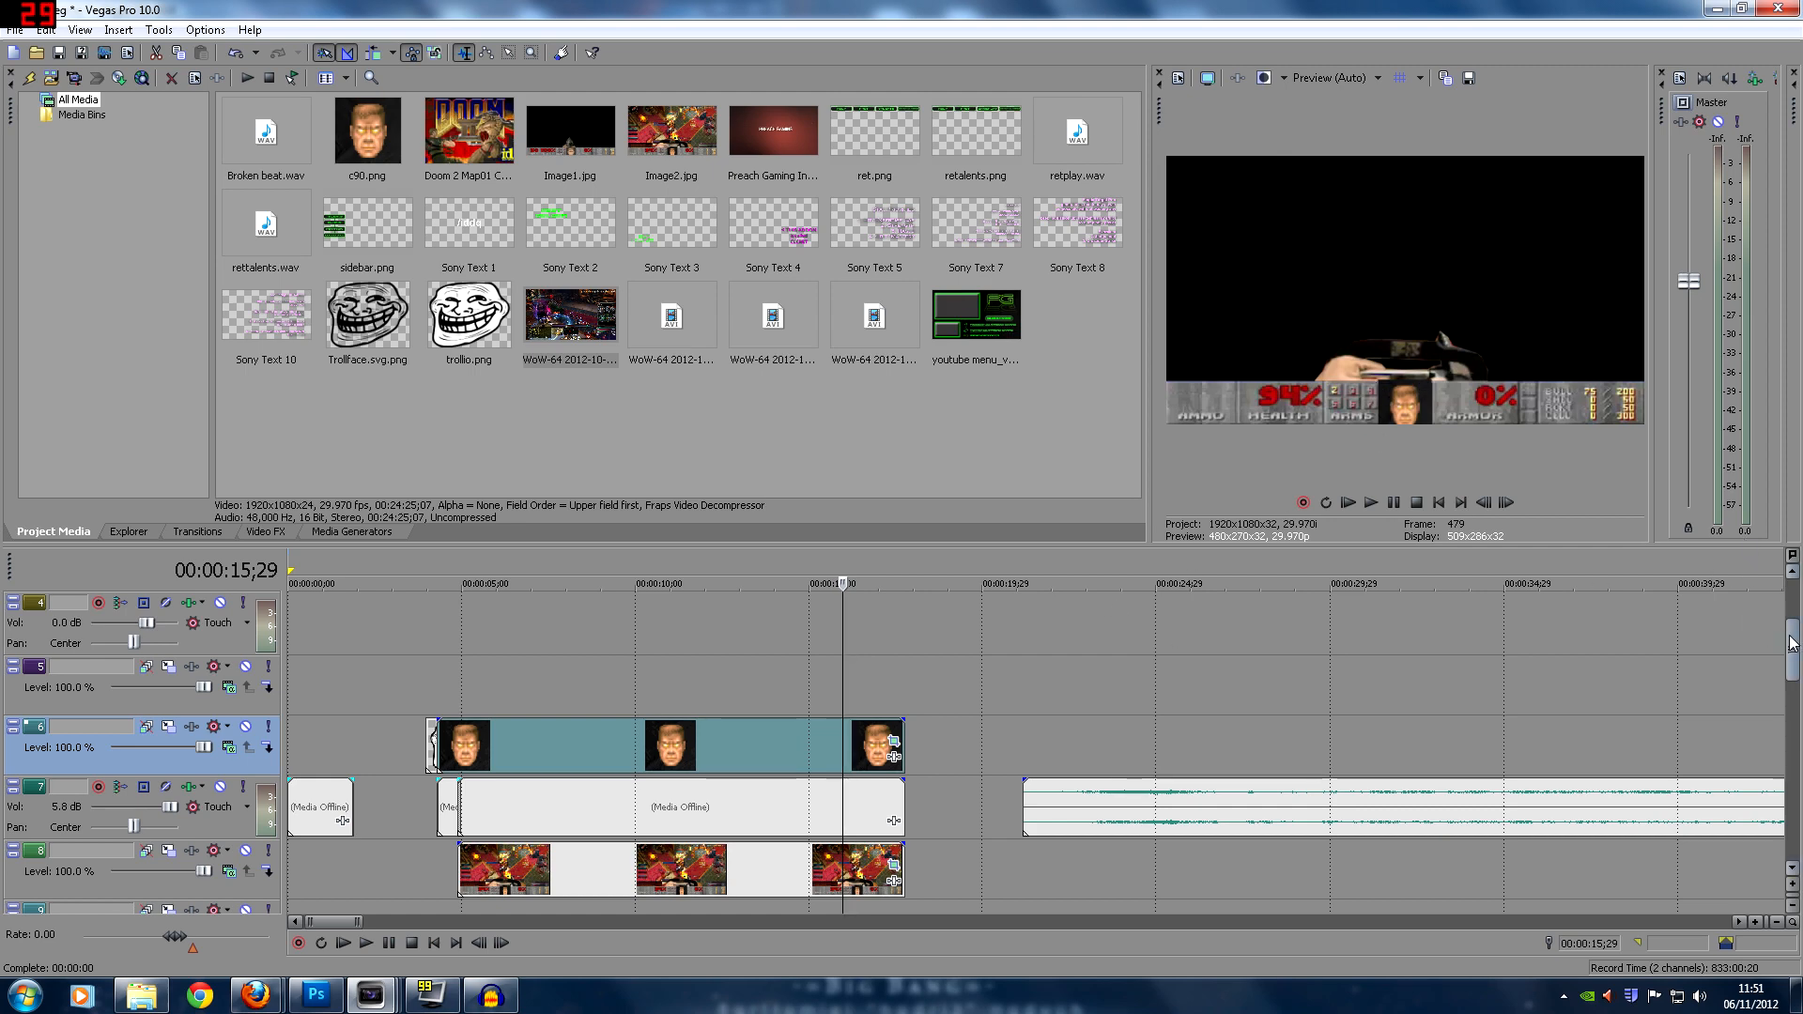
Examine the Doom clips on tracks 8 and 11, and inspect the status bar mask of track 11's opening clip
scroll(1791, 642, "down", 3)
left_click(732, 874)
left_click(854, 887)
scroll(805, 700, "down", 3)
left_click(654, 695)
left_click(325, 690)
scroll(516, 750, "up", 1)
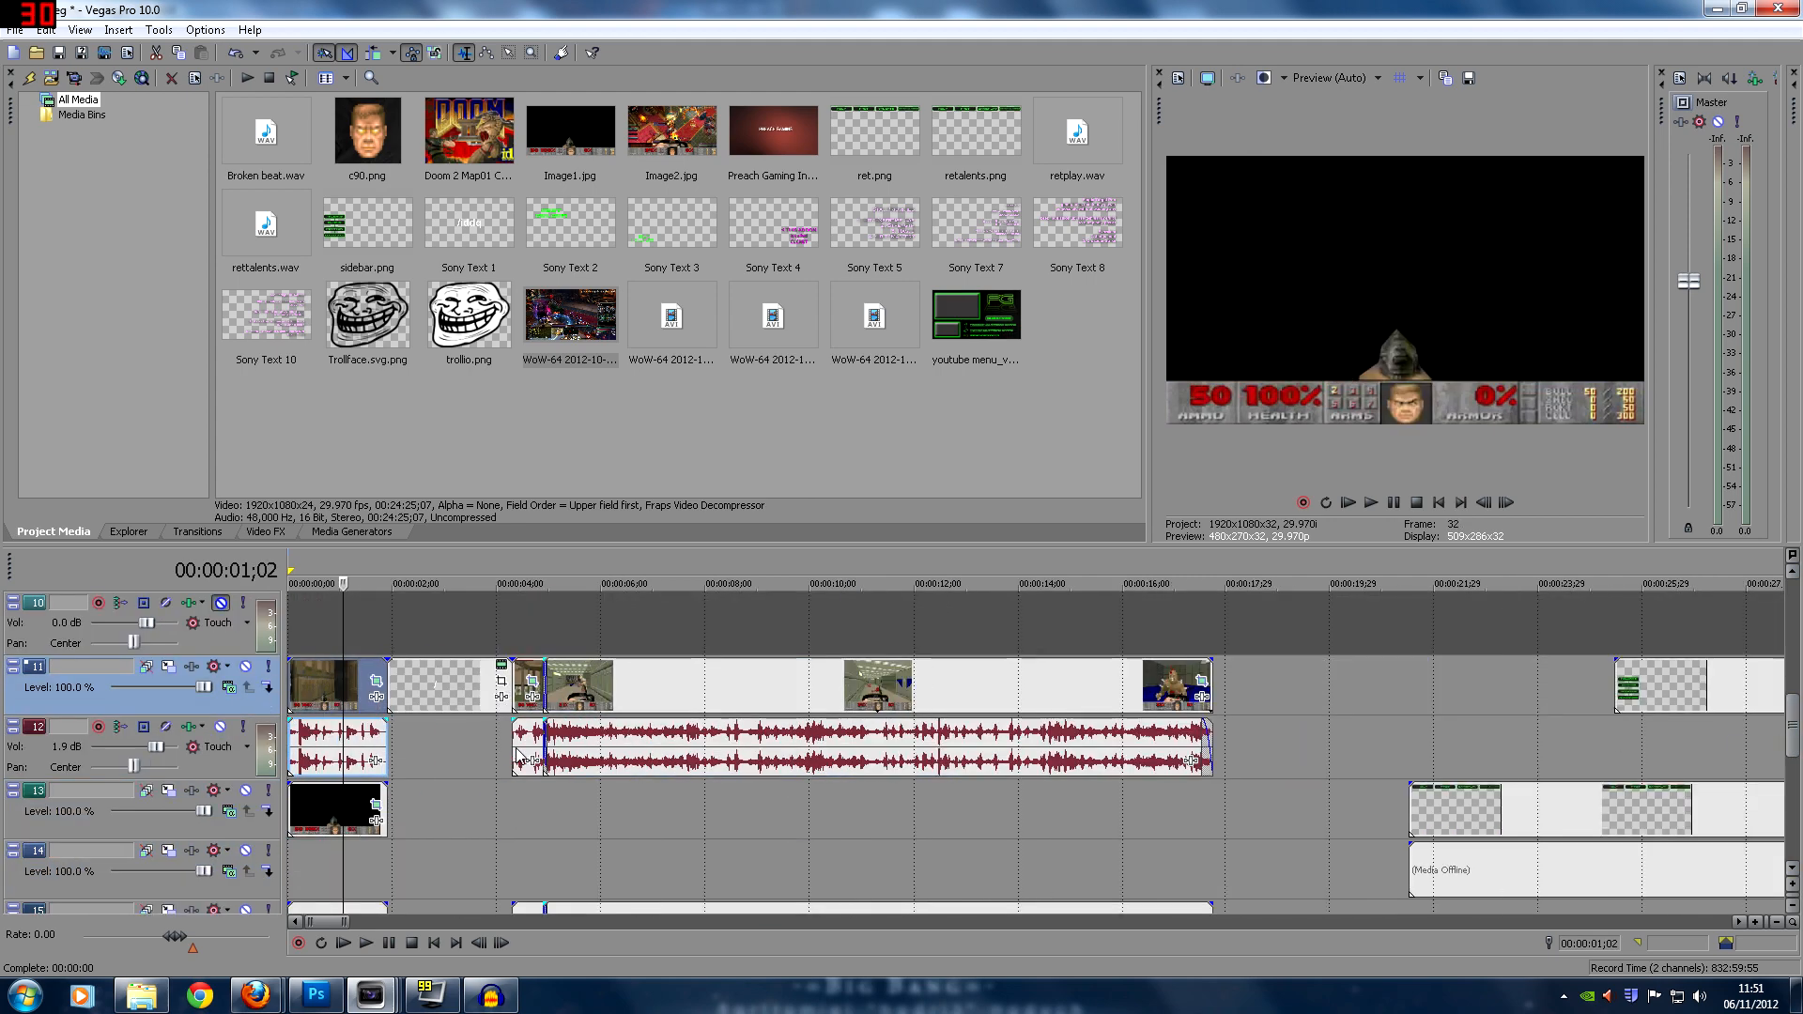
scroll(516, 752, "up", 1)
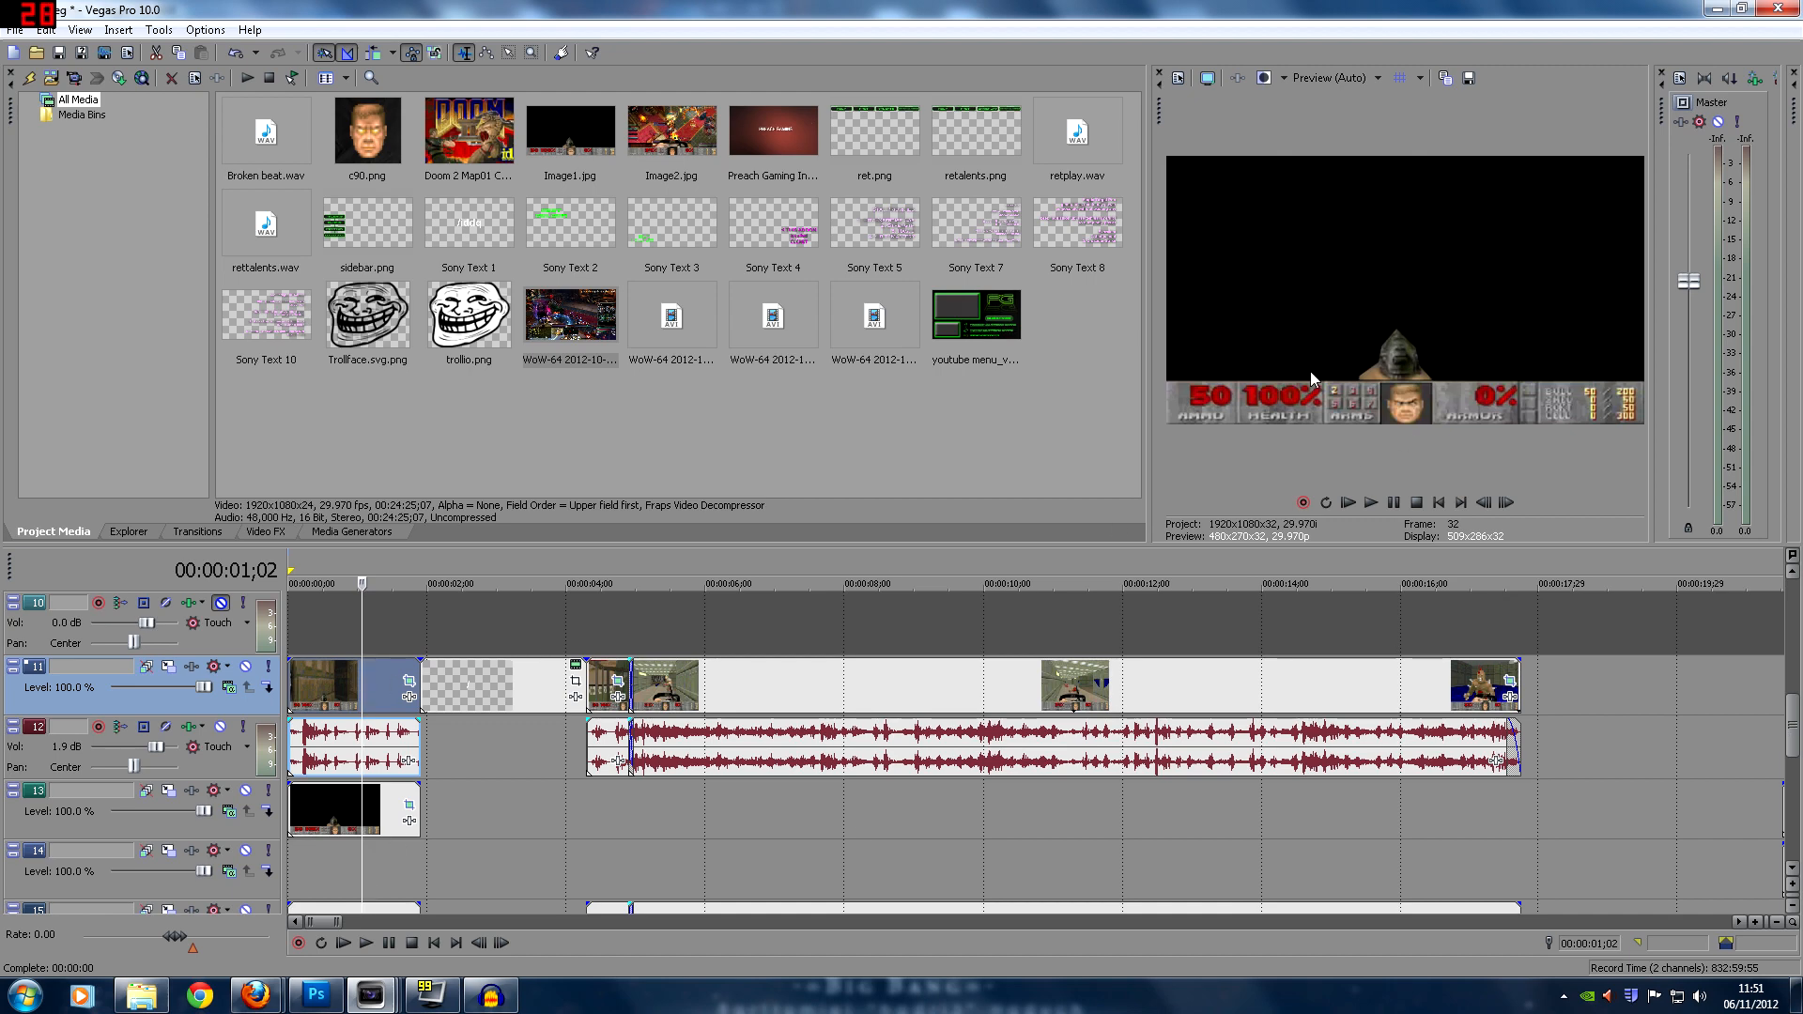
left_click(408, 685)
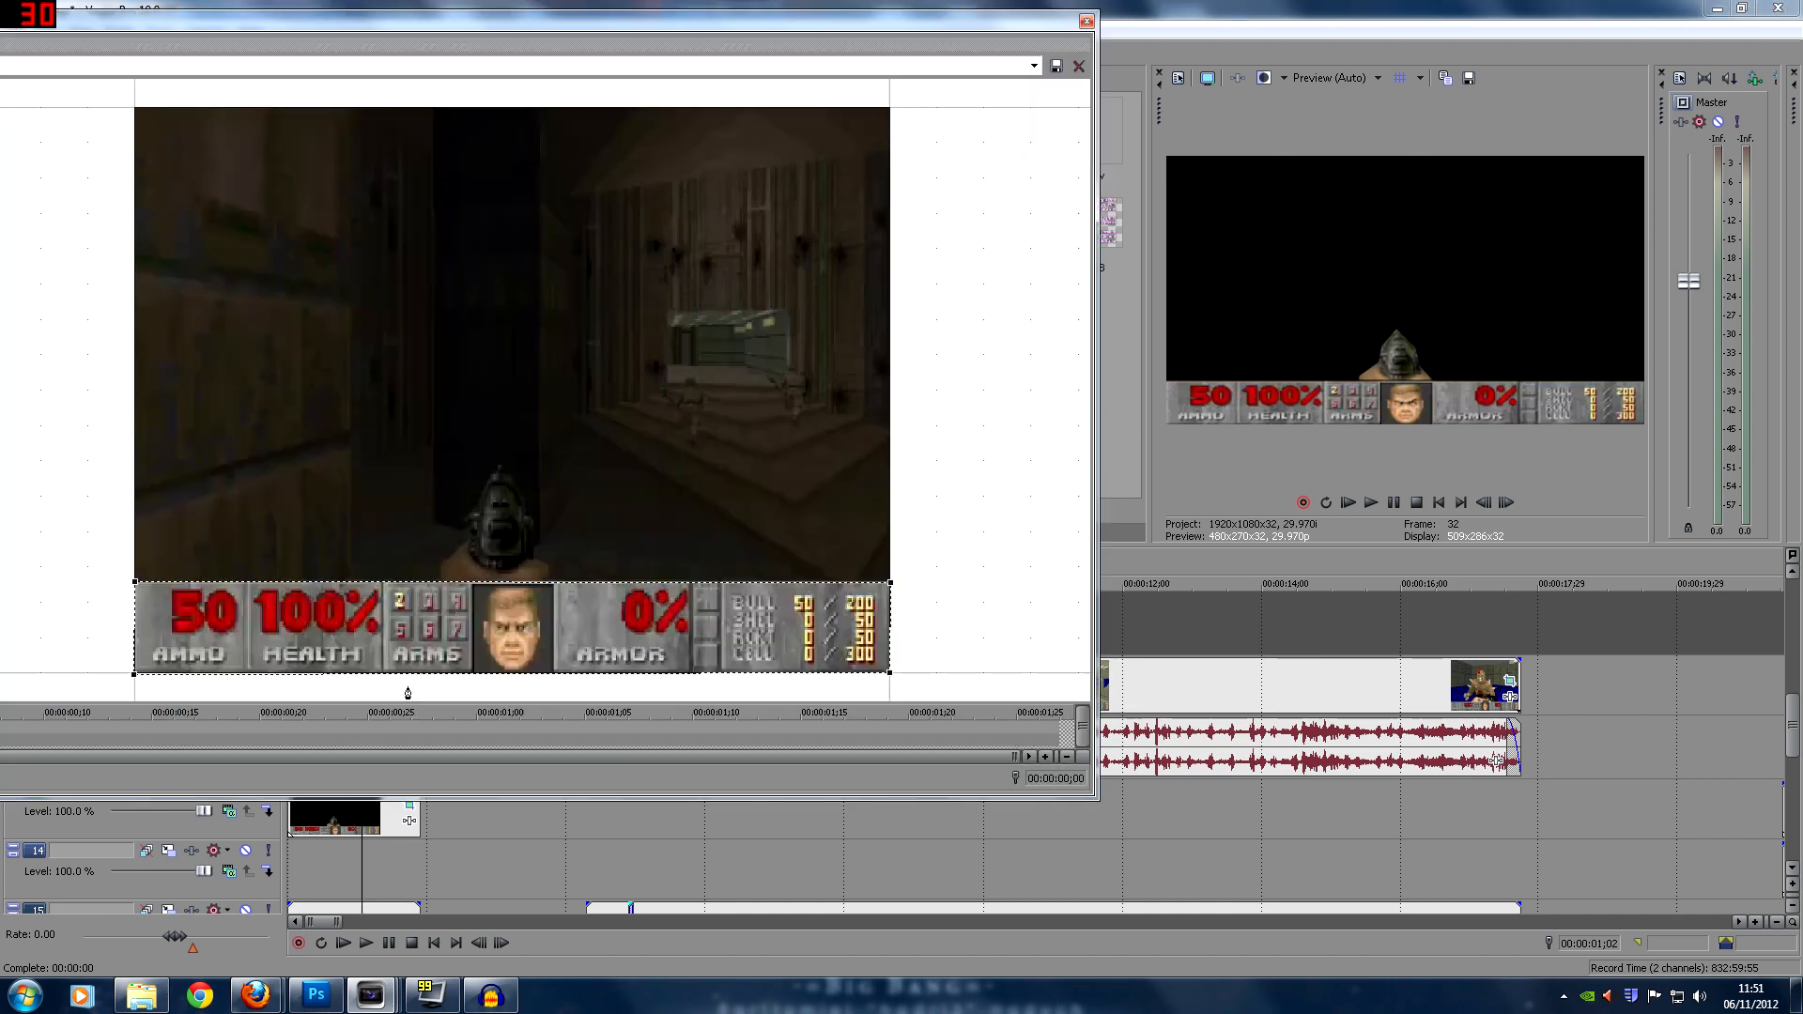
left_click(1086, 21)
Inspect the Pan/Crop mask around the gun in the opening image on track 13 up close
left_click(404, 822)
left_click(407, 820)
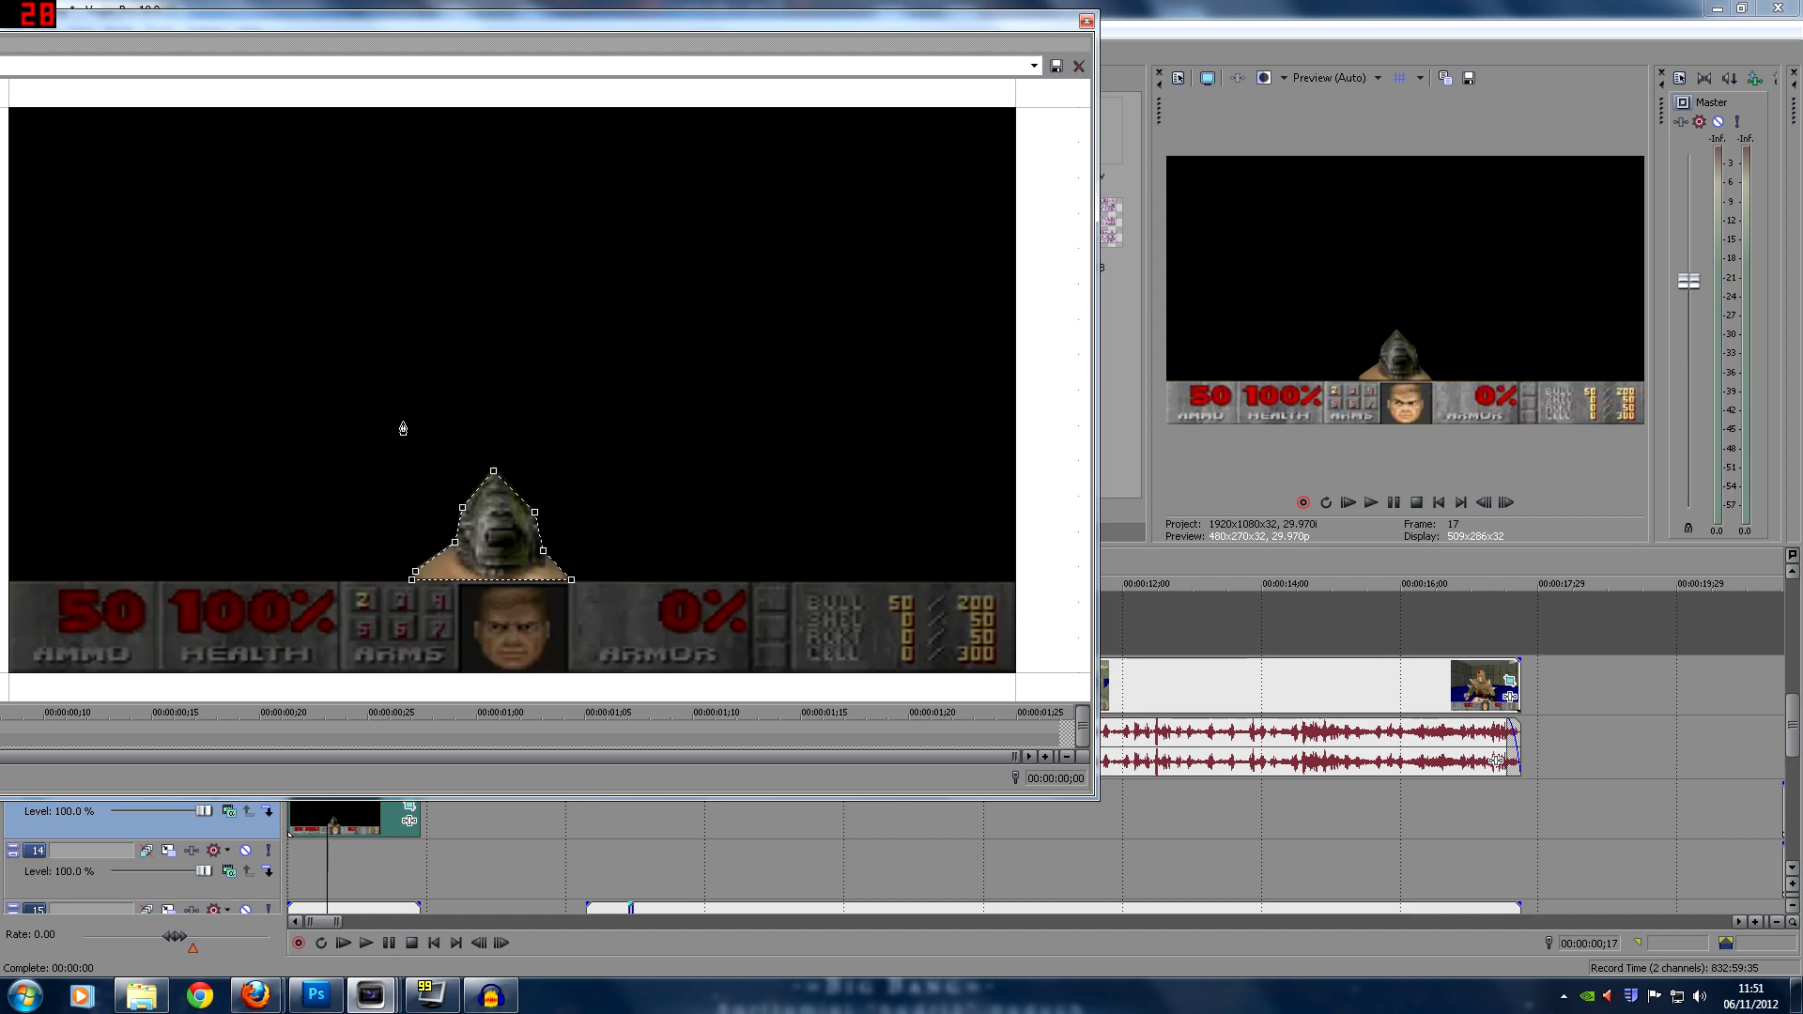
scroll(492, 504, "up", 4)
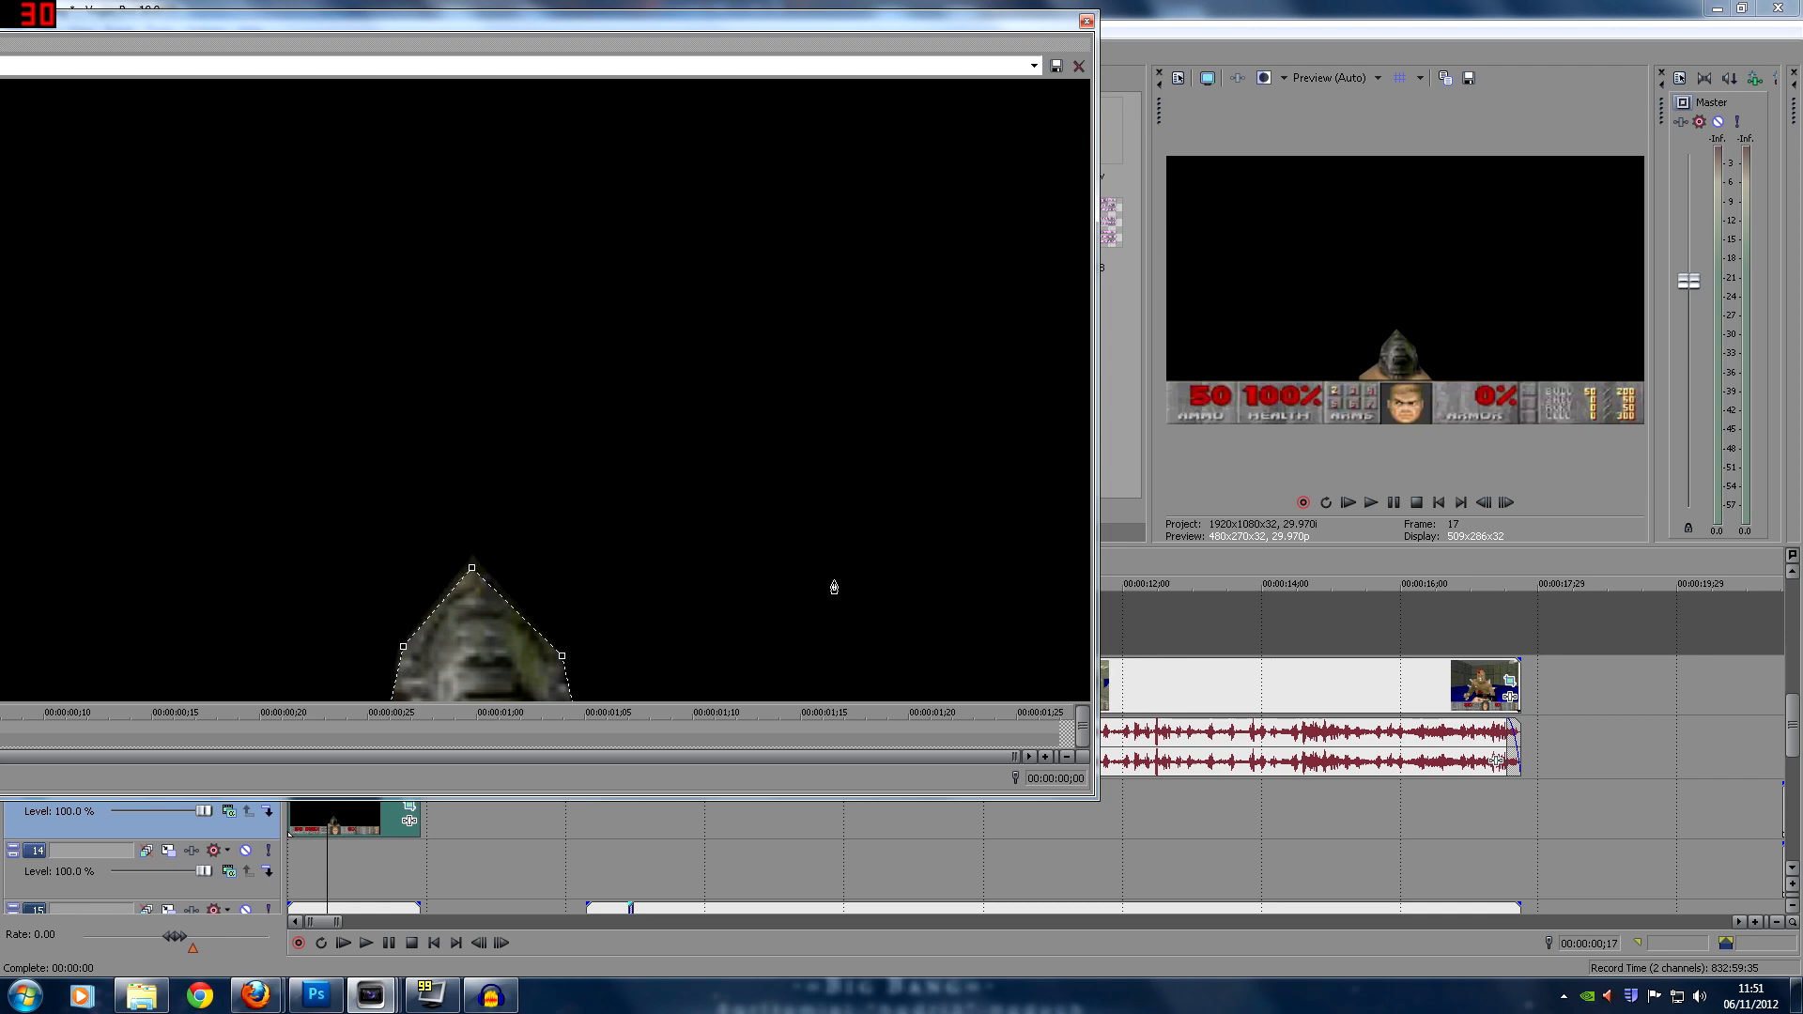
scroll(839, 566, "down", 2)
left_click(1086, 21)
View the text event on track 11 at 1;27 and 3;08, and open its Sony Text generator in an enlarged window
scroll(337, 680, "down", 5)
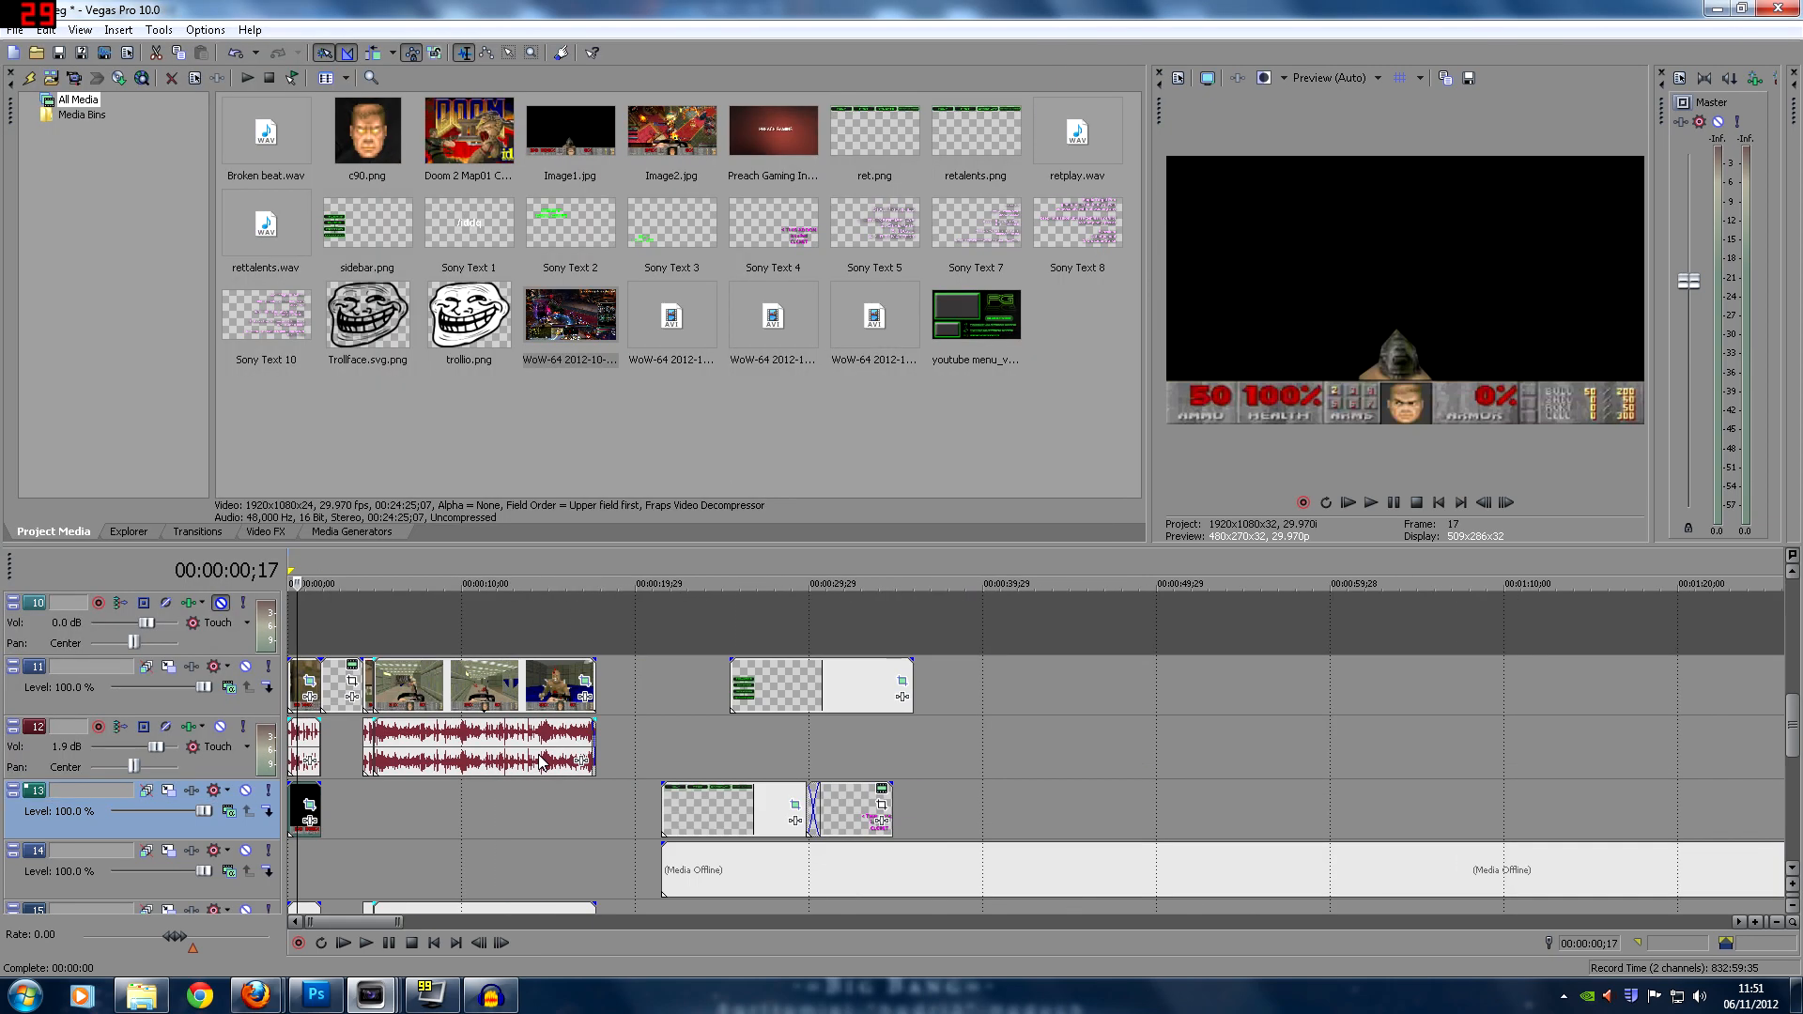
left_click(329, 682)
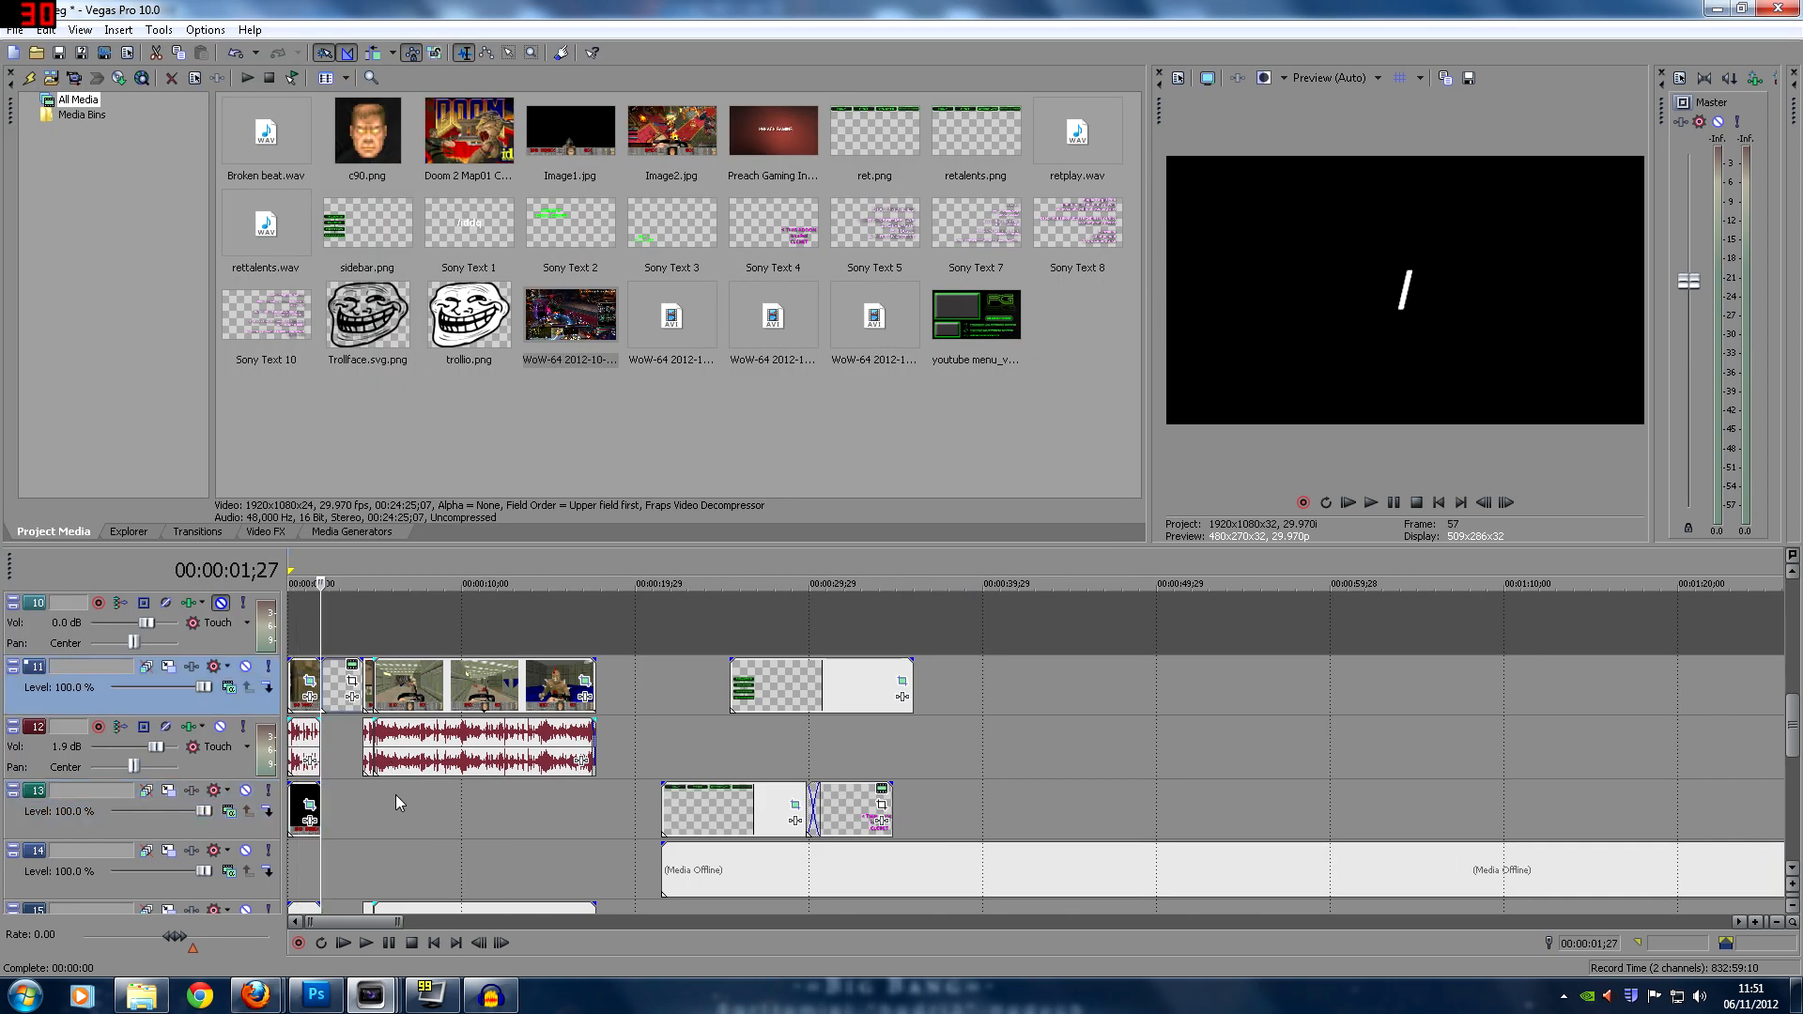
scroll(399, 798, "up", 4)
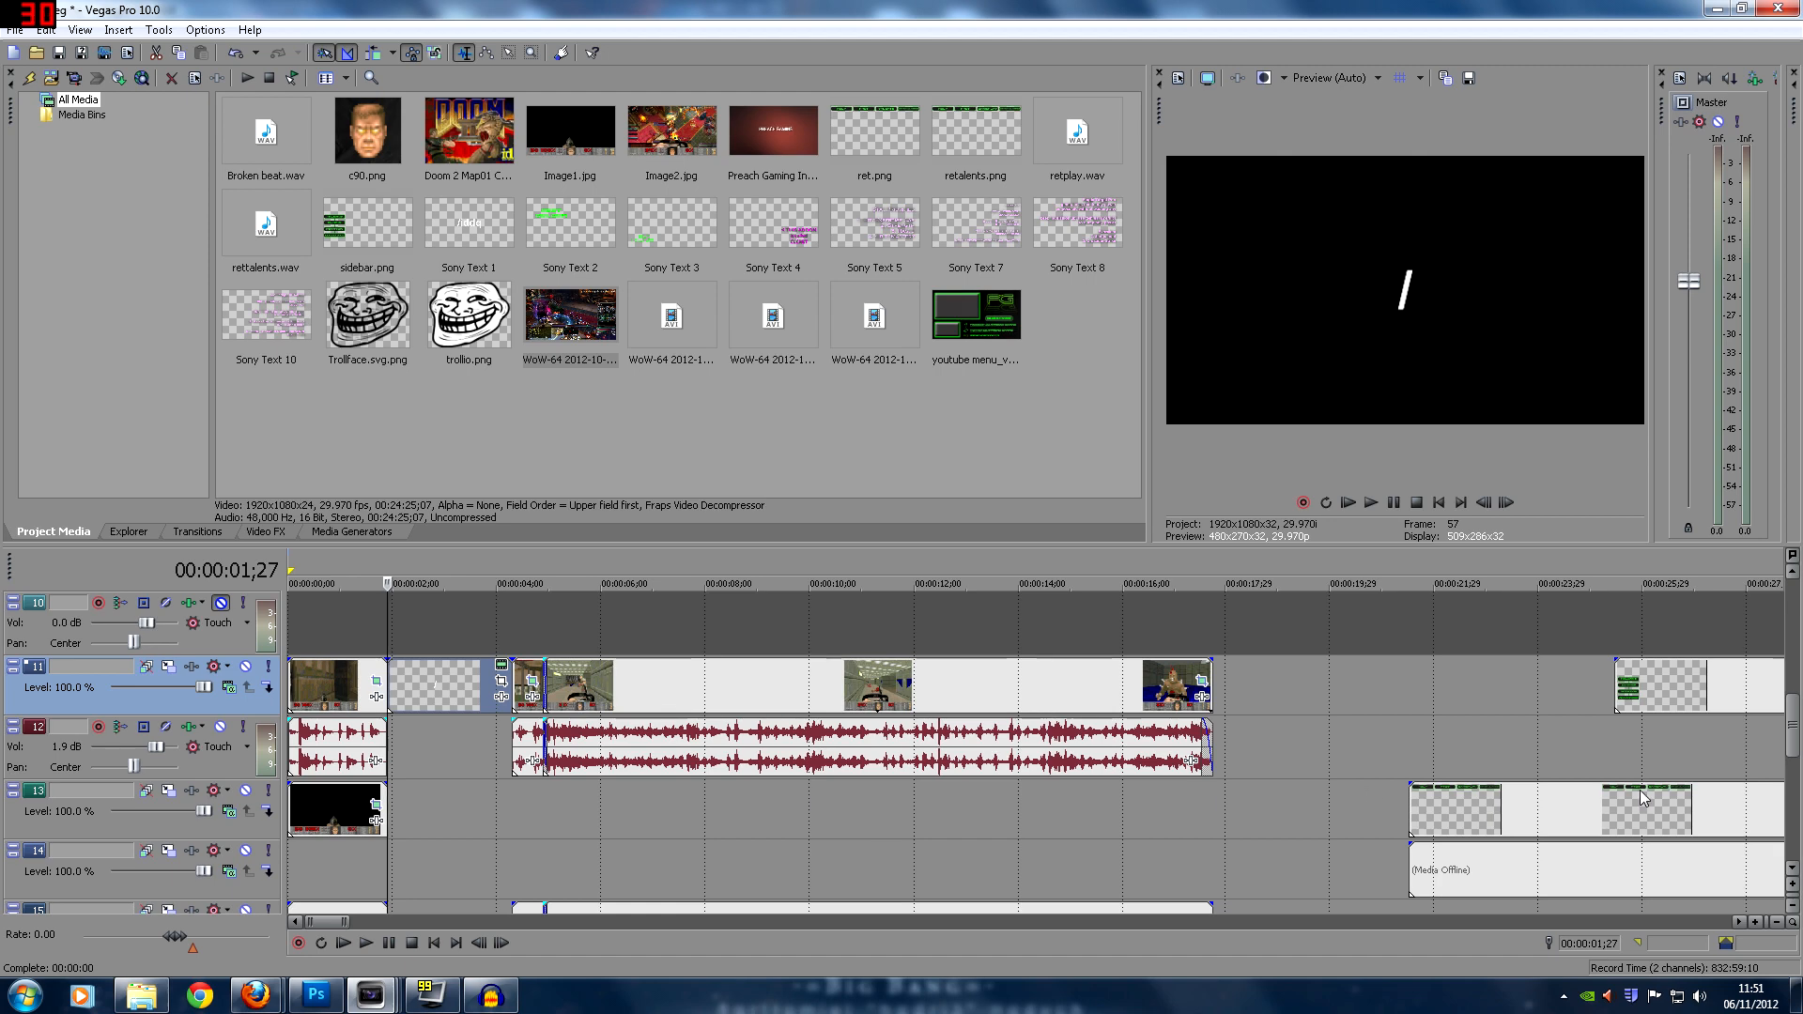
scroll(1797, 742, "down", 2)
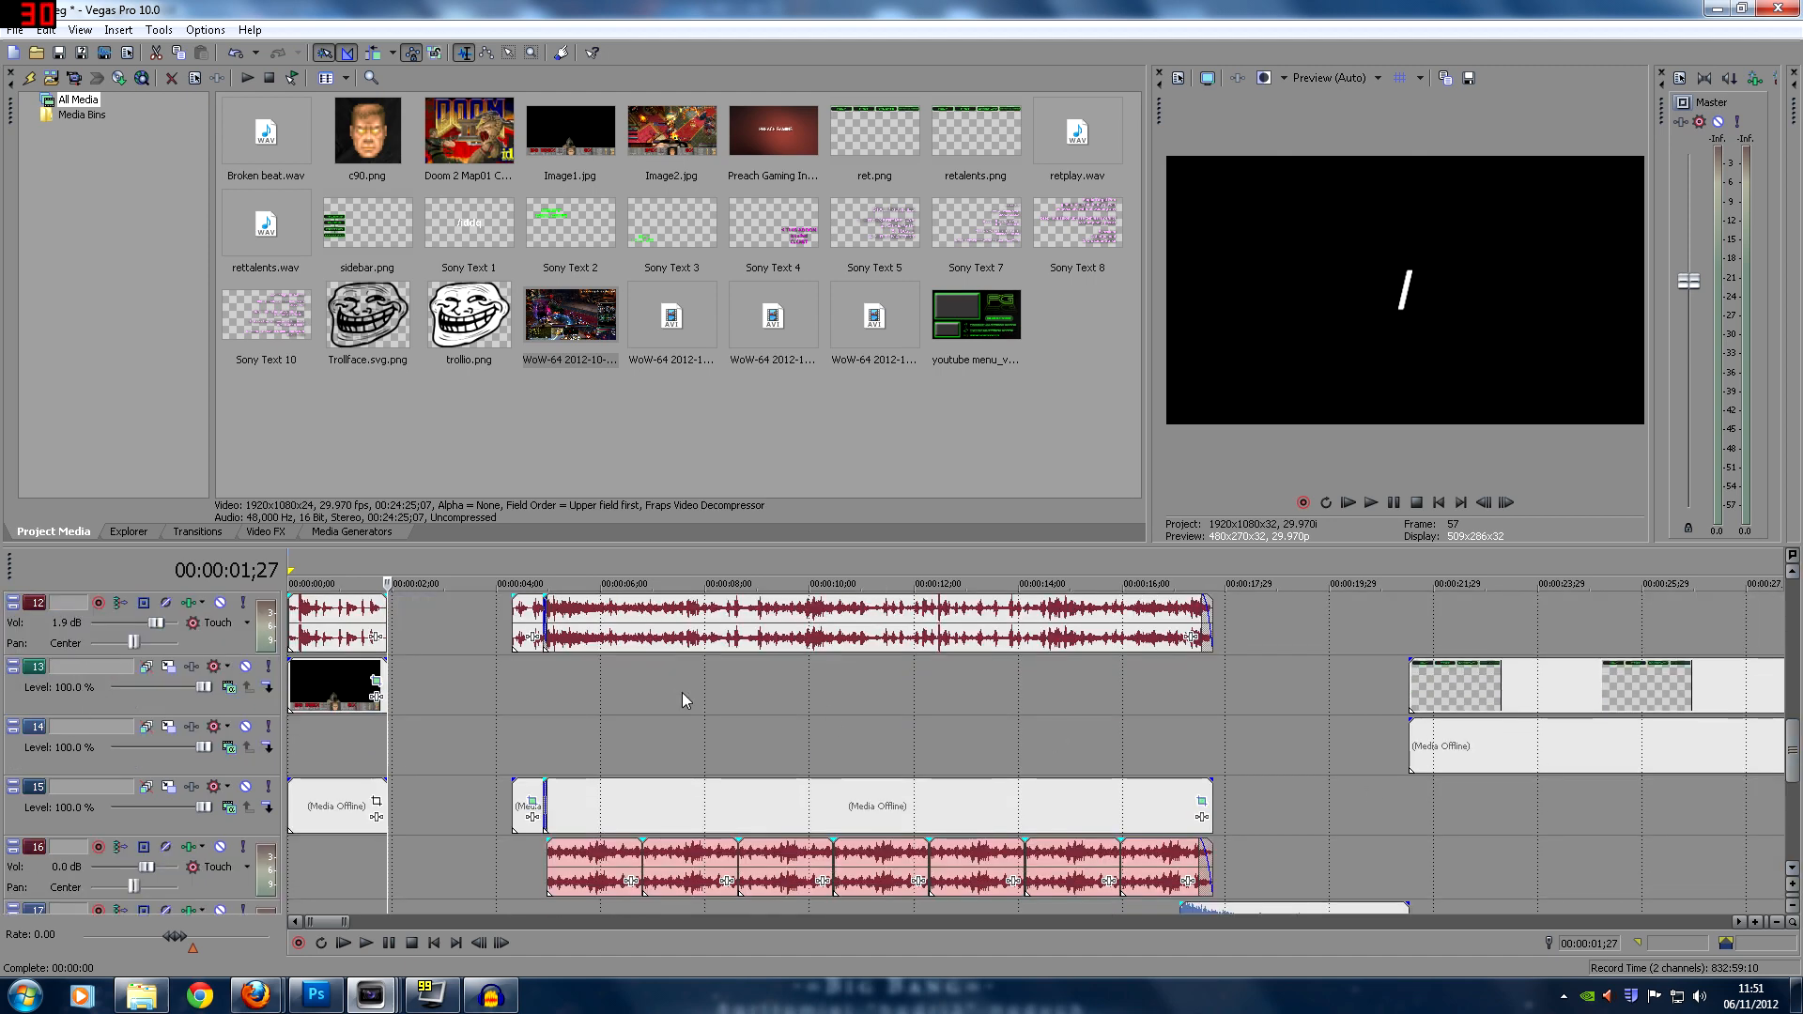
scroll(1790, 751, "up", 4)
left_click(458, 825)
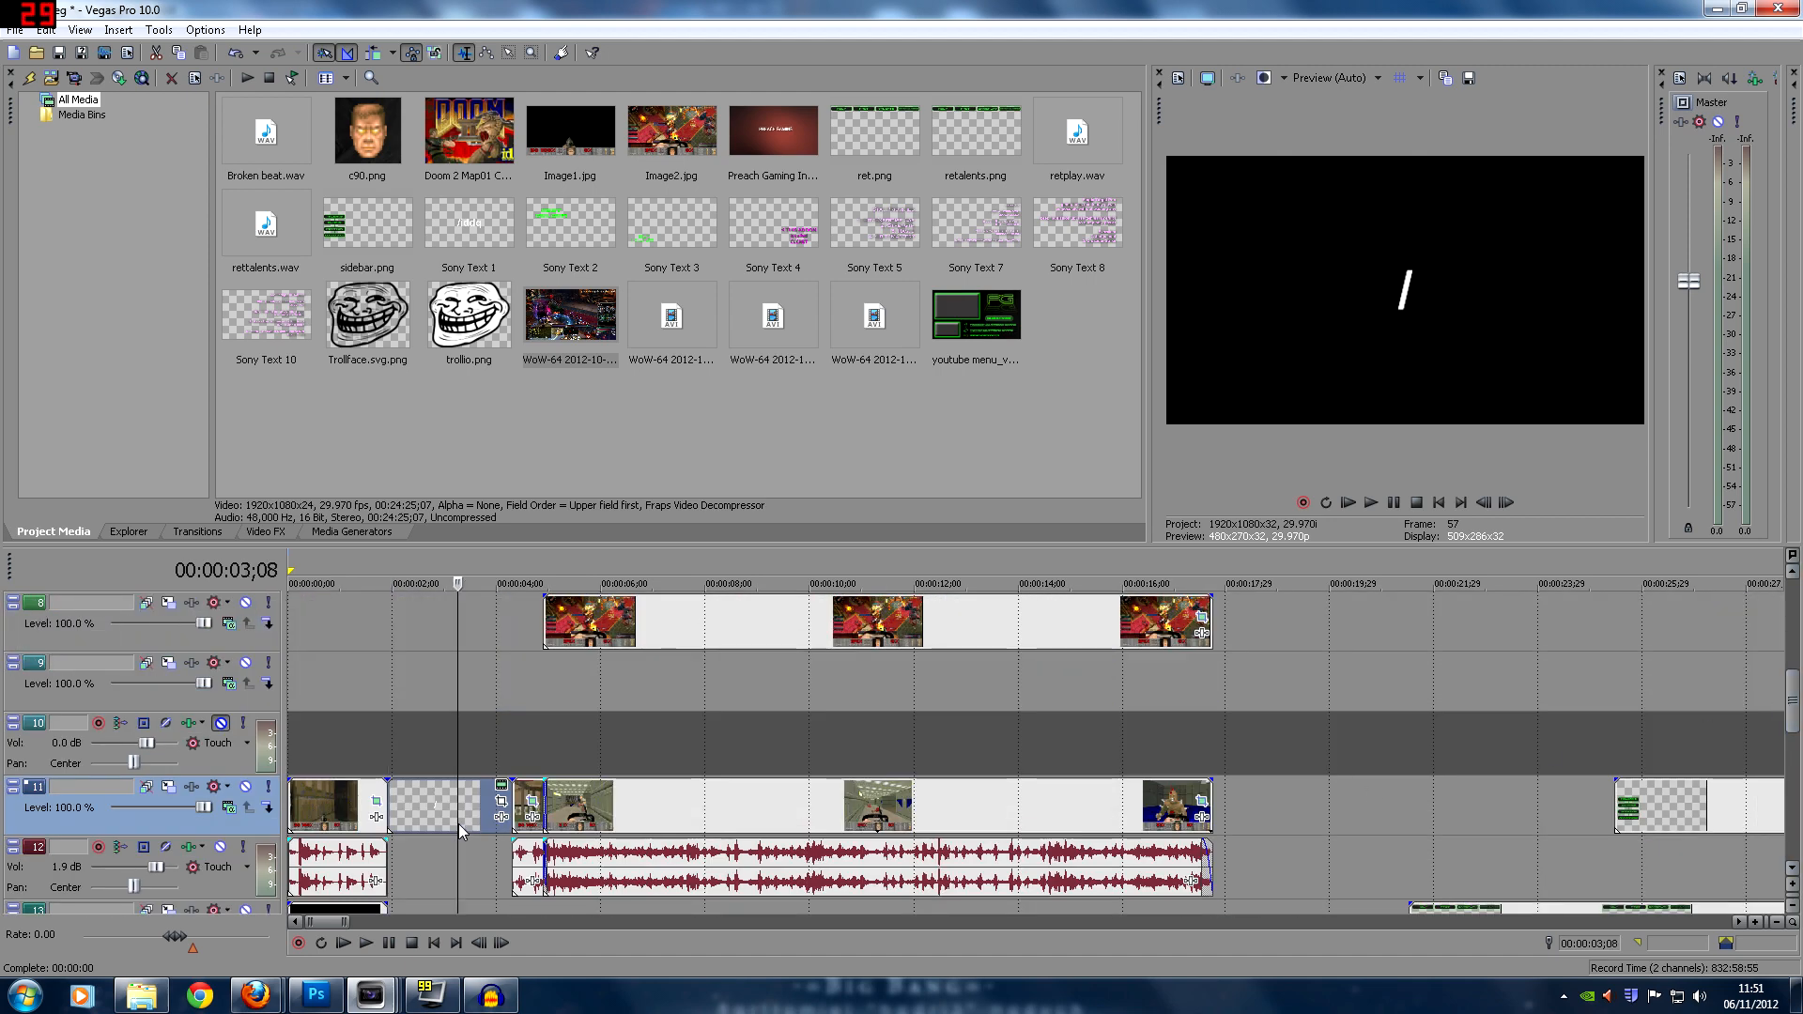
left_click(503, 787)
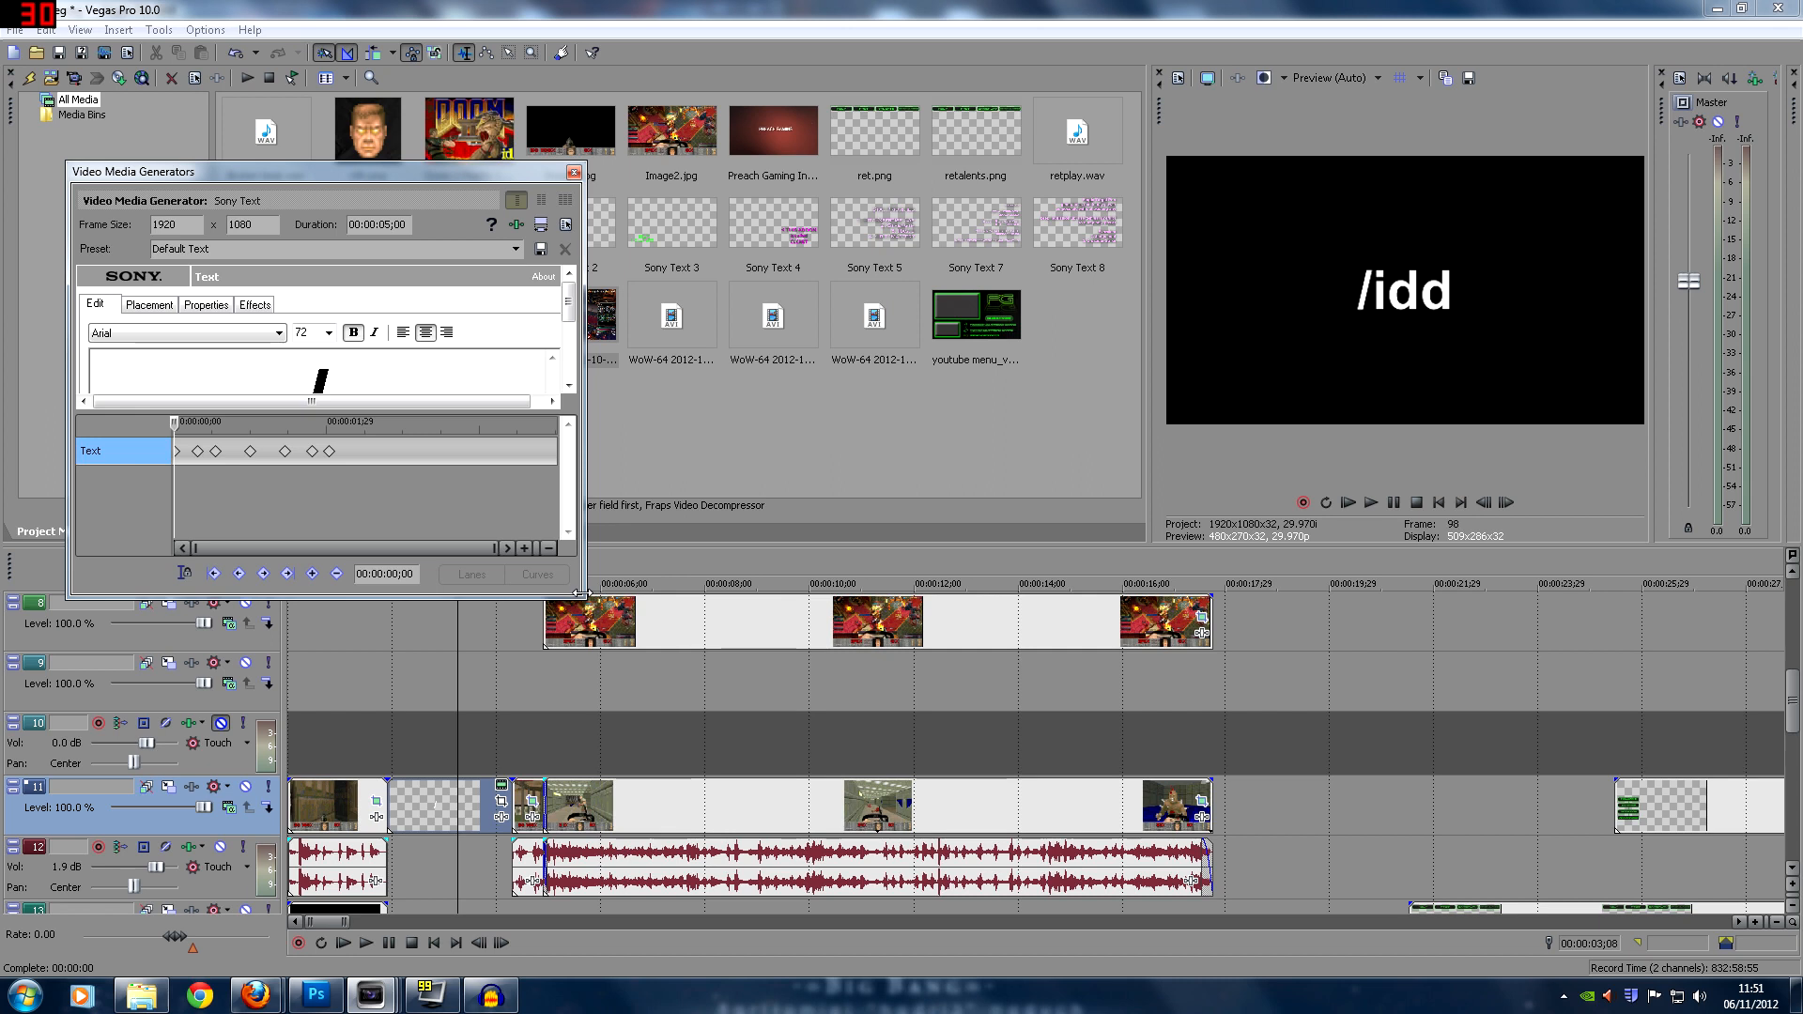
left_click_drag(575, 591, 979, 839)
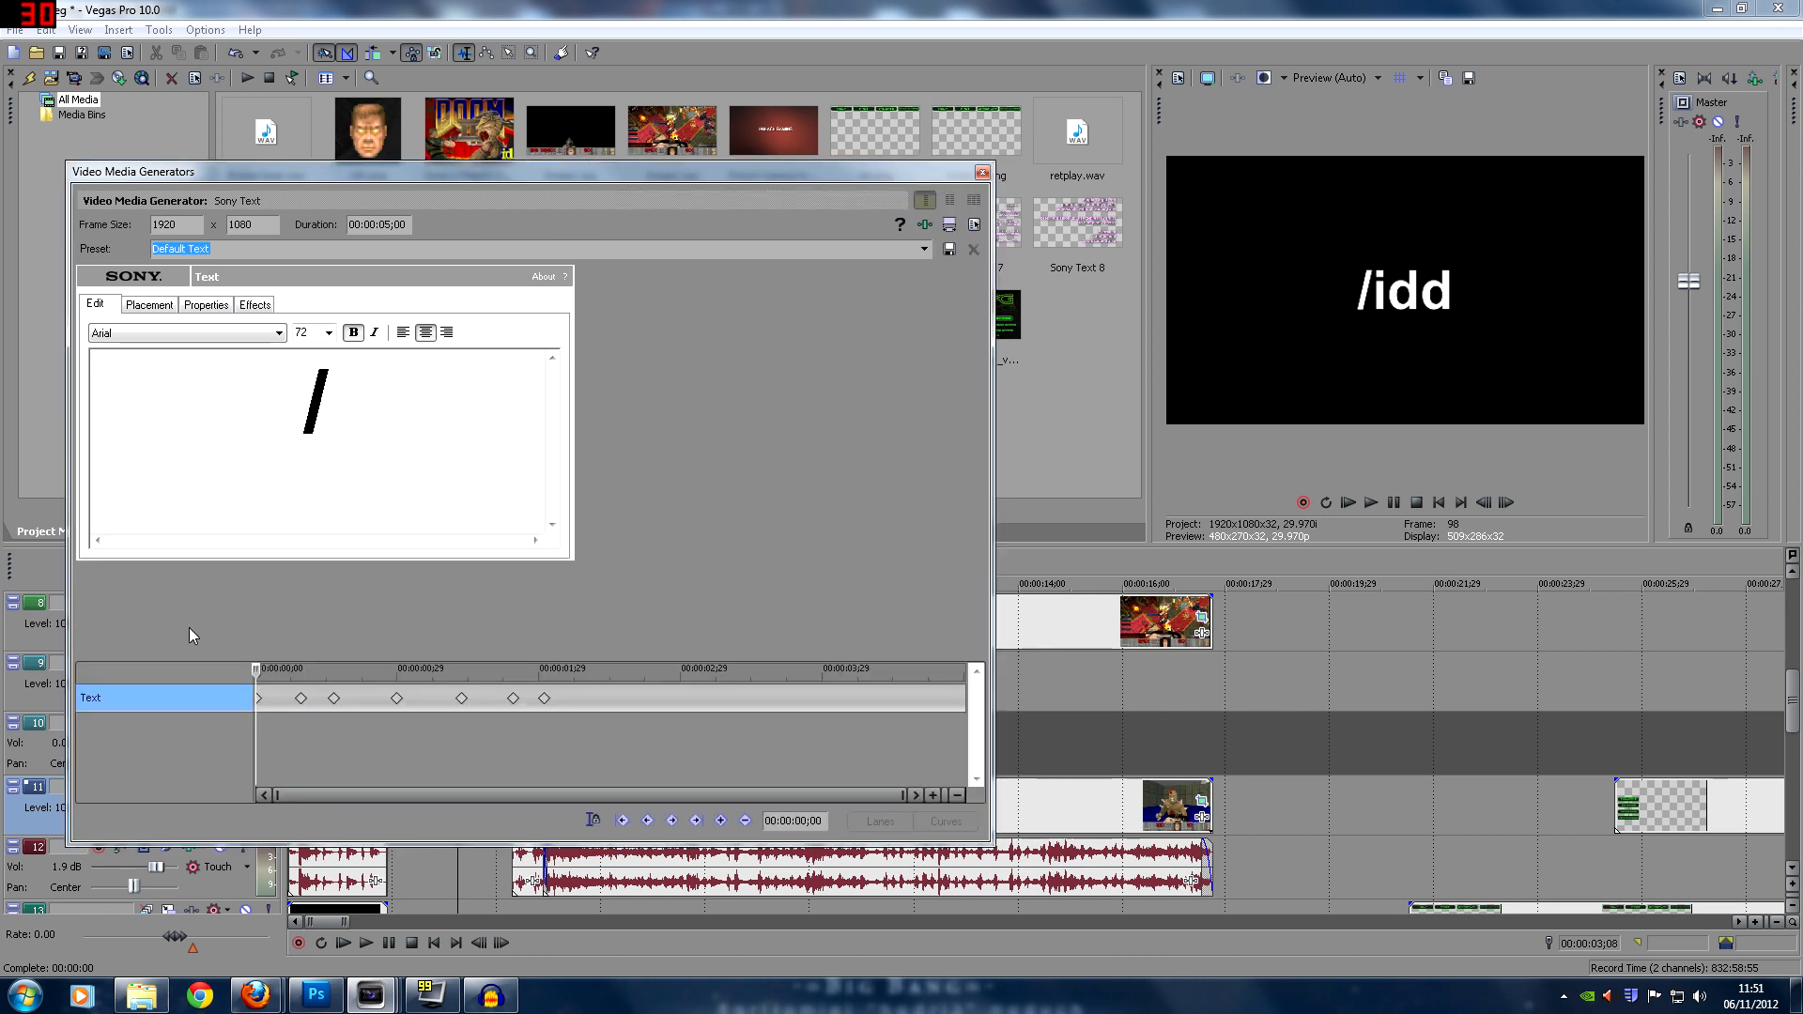
Step through the Sony Text keyframes from 0;09 to 2;01 to examine the text at each one, and close the generator window
left_click(301, 698)
left_click(333, 699)
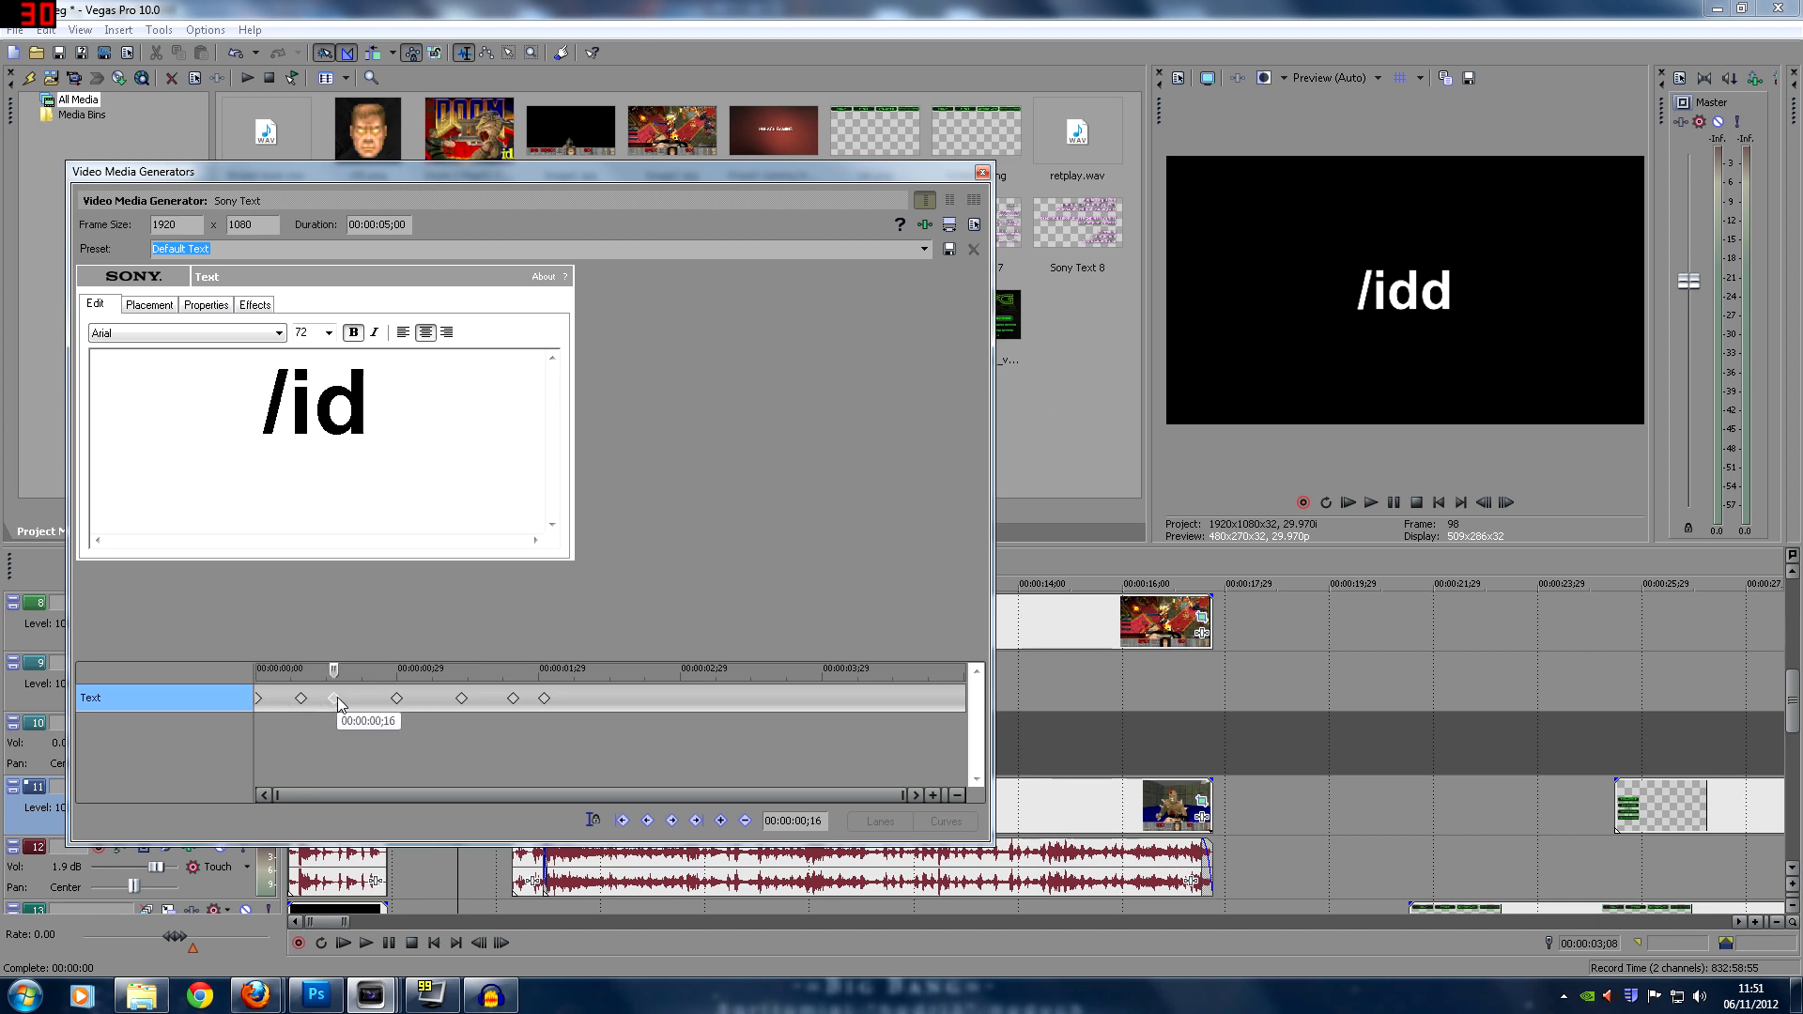
left_click(396, 699)
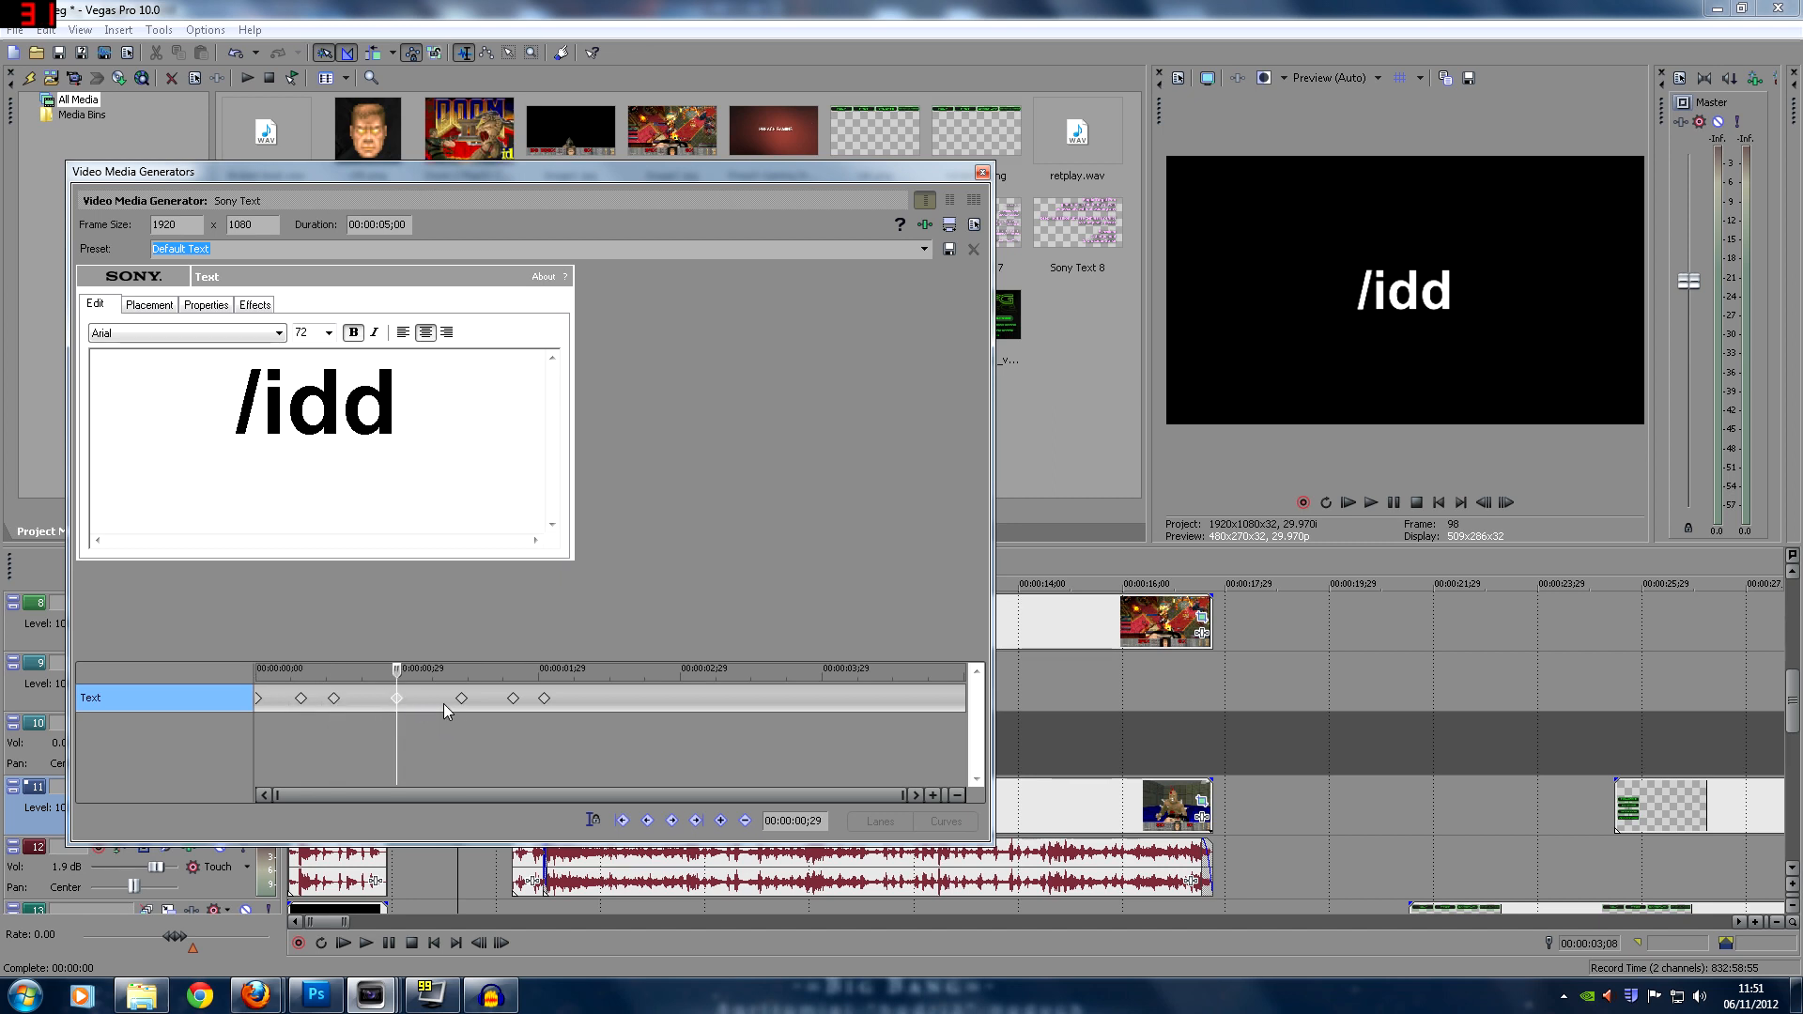
left_click(300, 698)
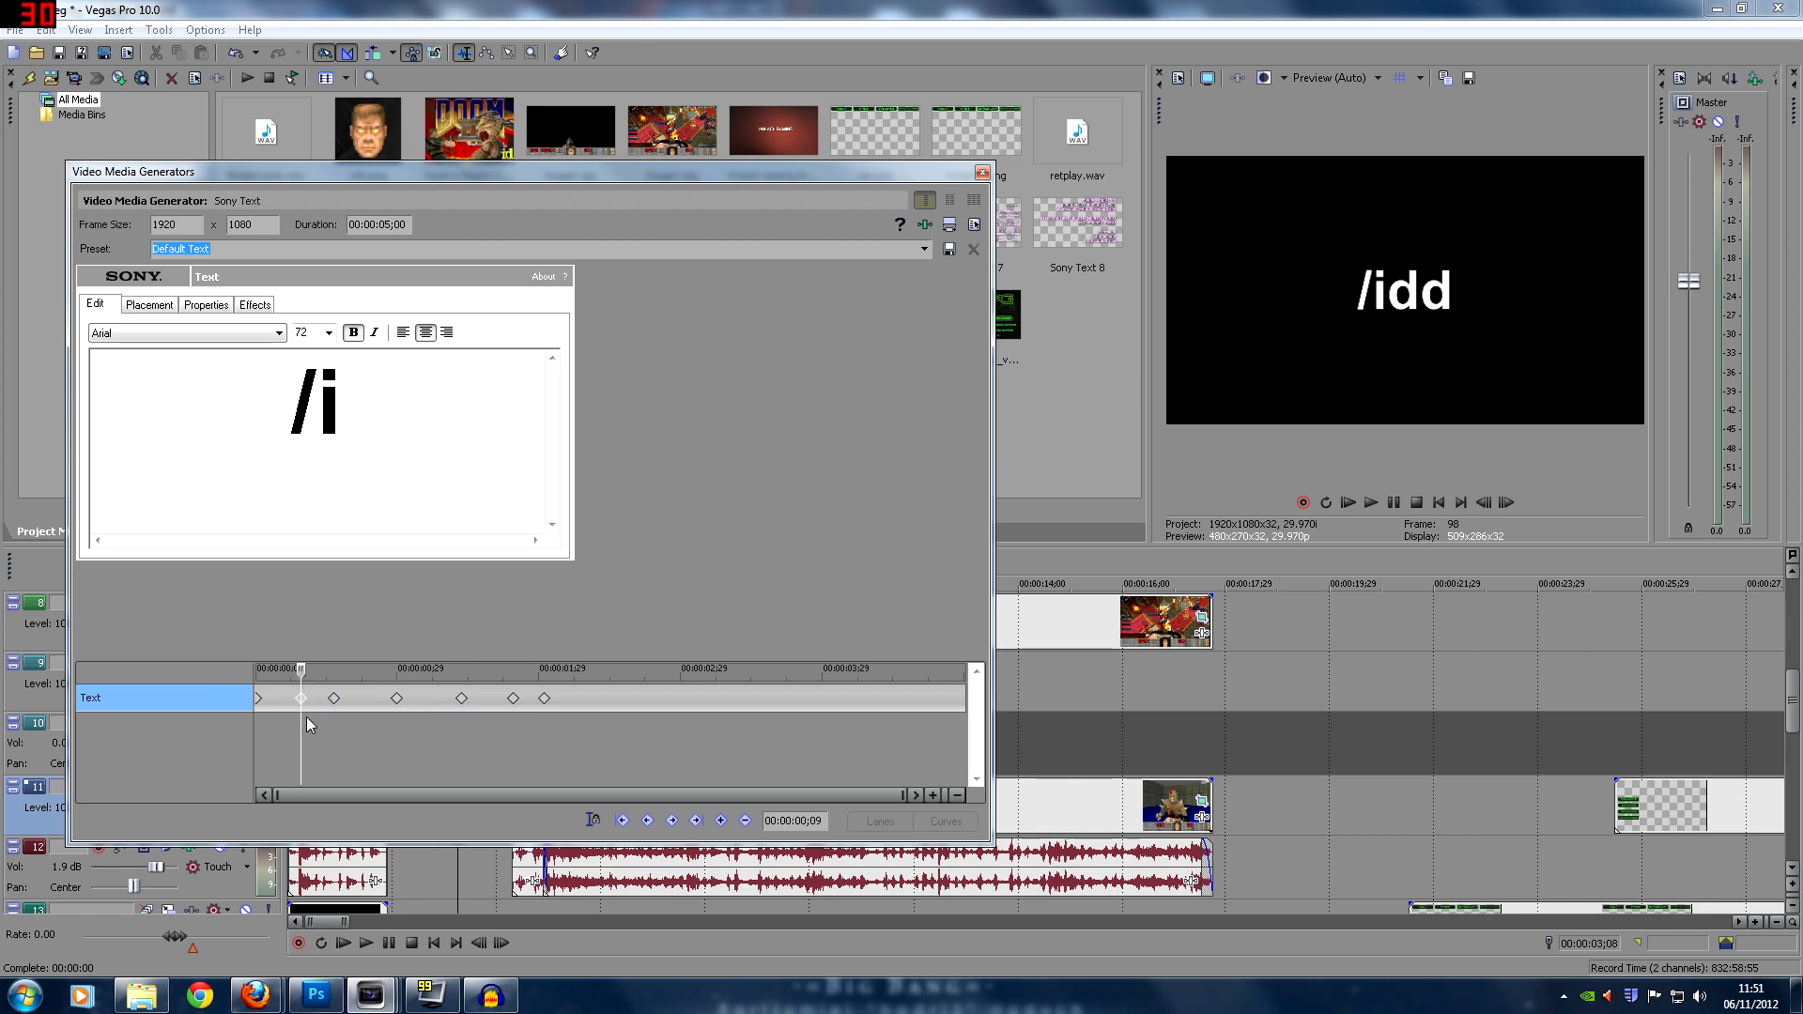
left_click(332, 699)
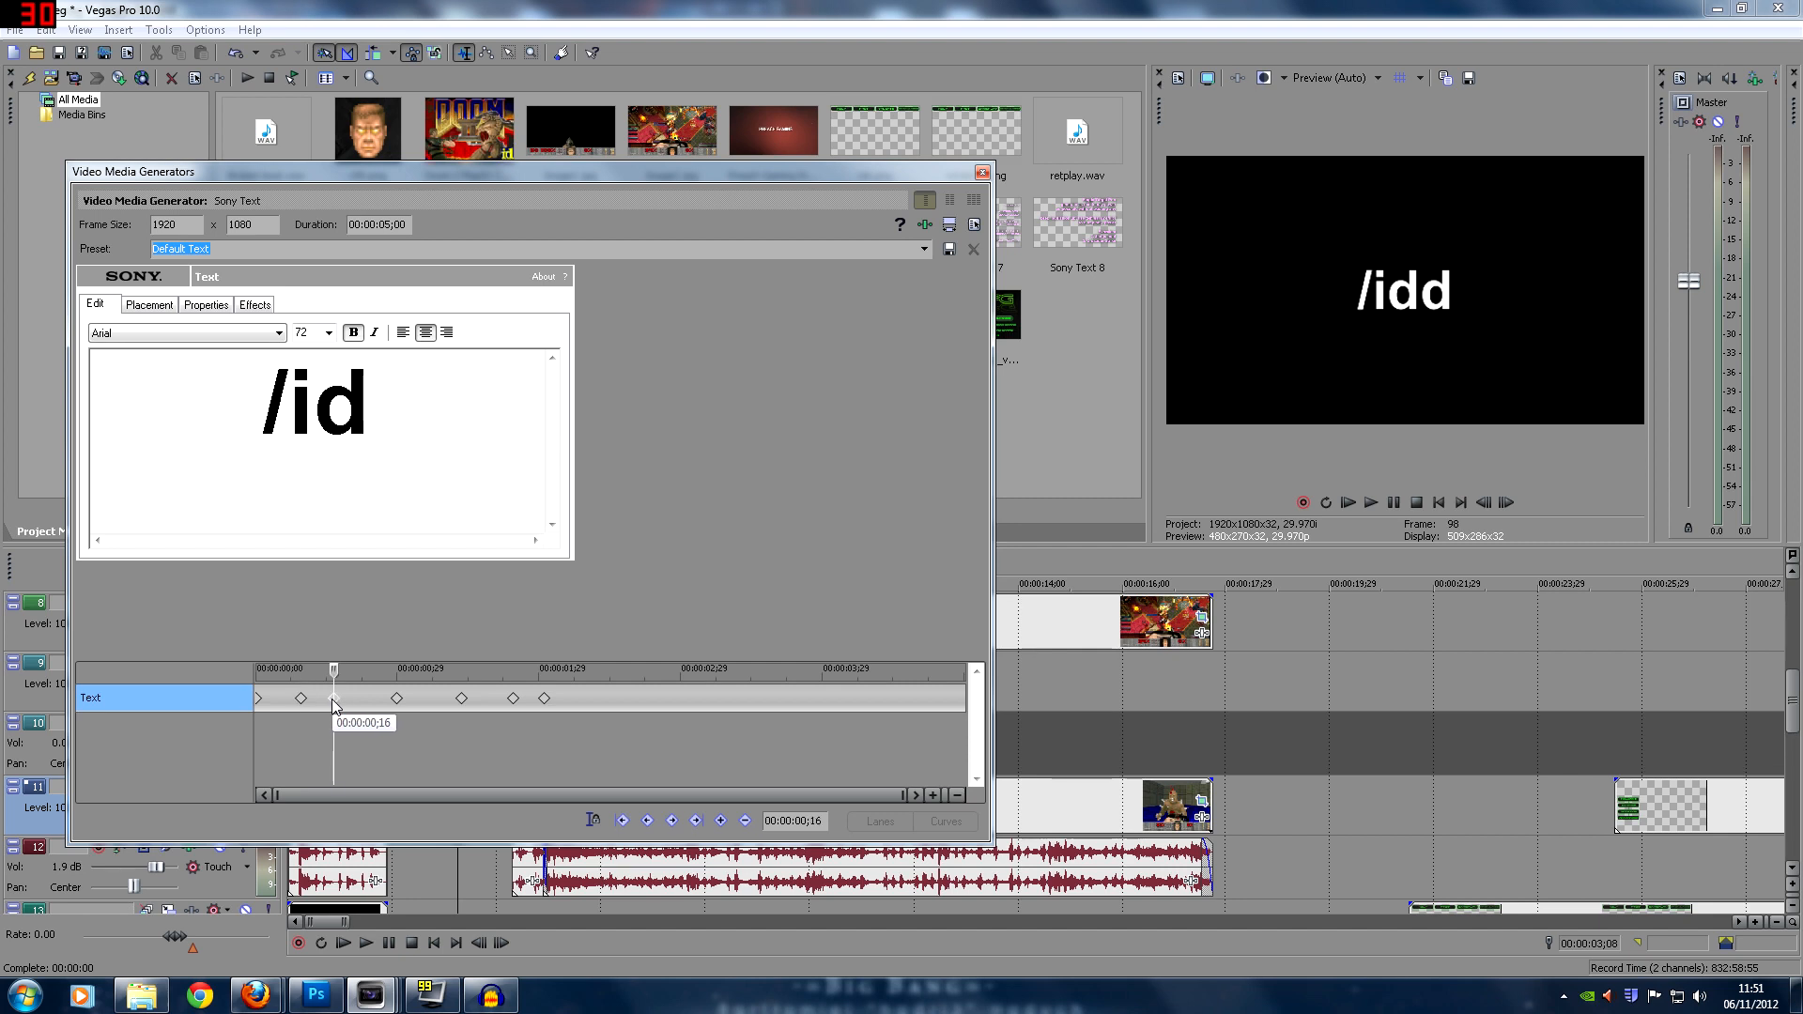
left_click(397, 699)
left_click(461, 699)
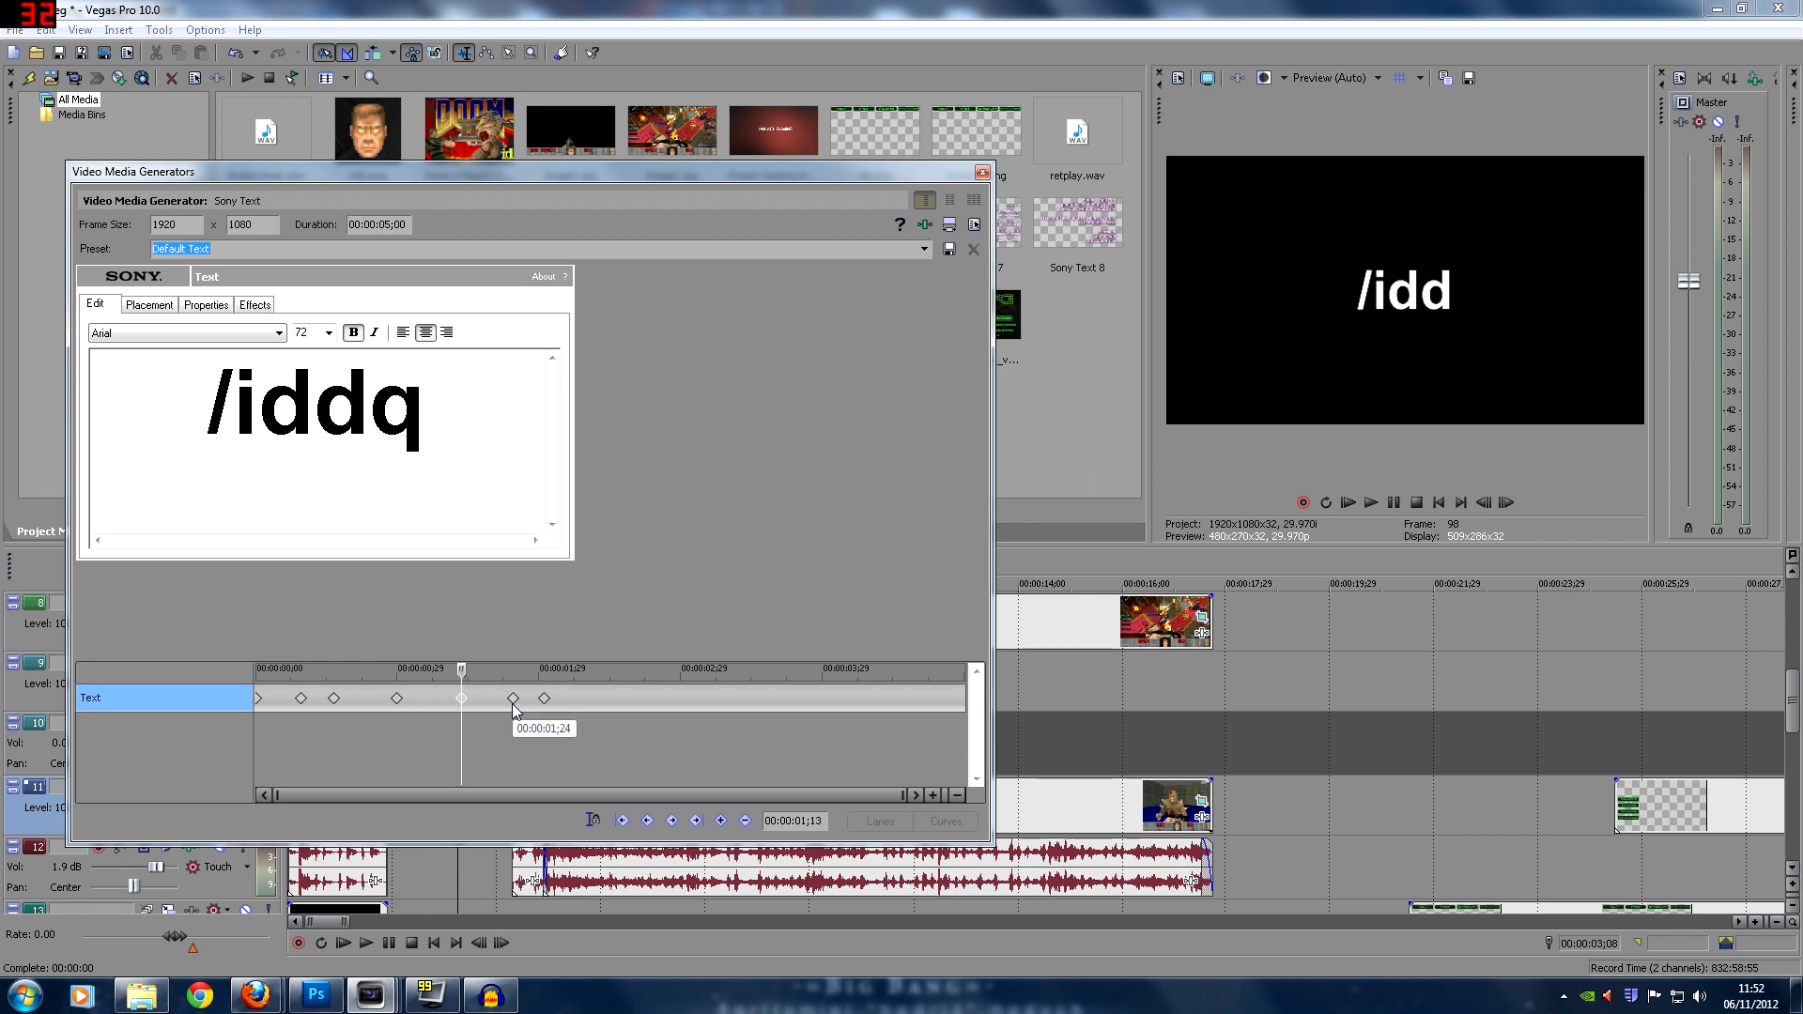
left_click(514, 704)
left_click(545, 703)
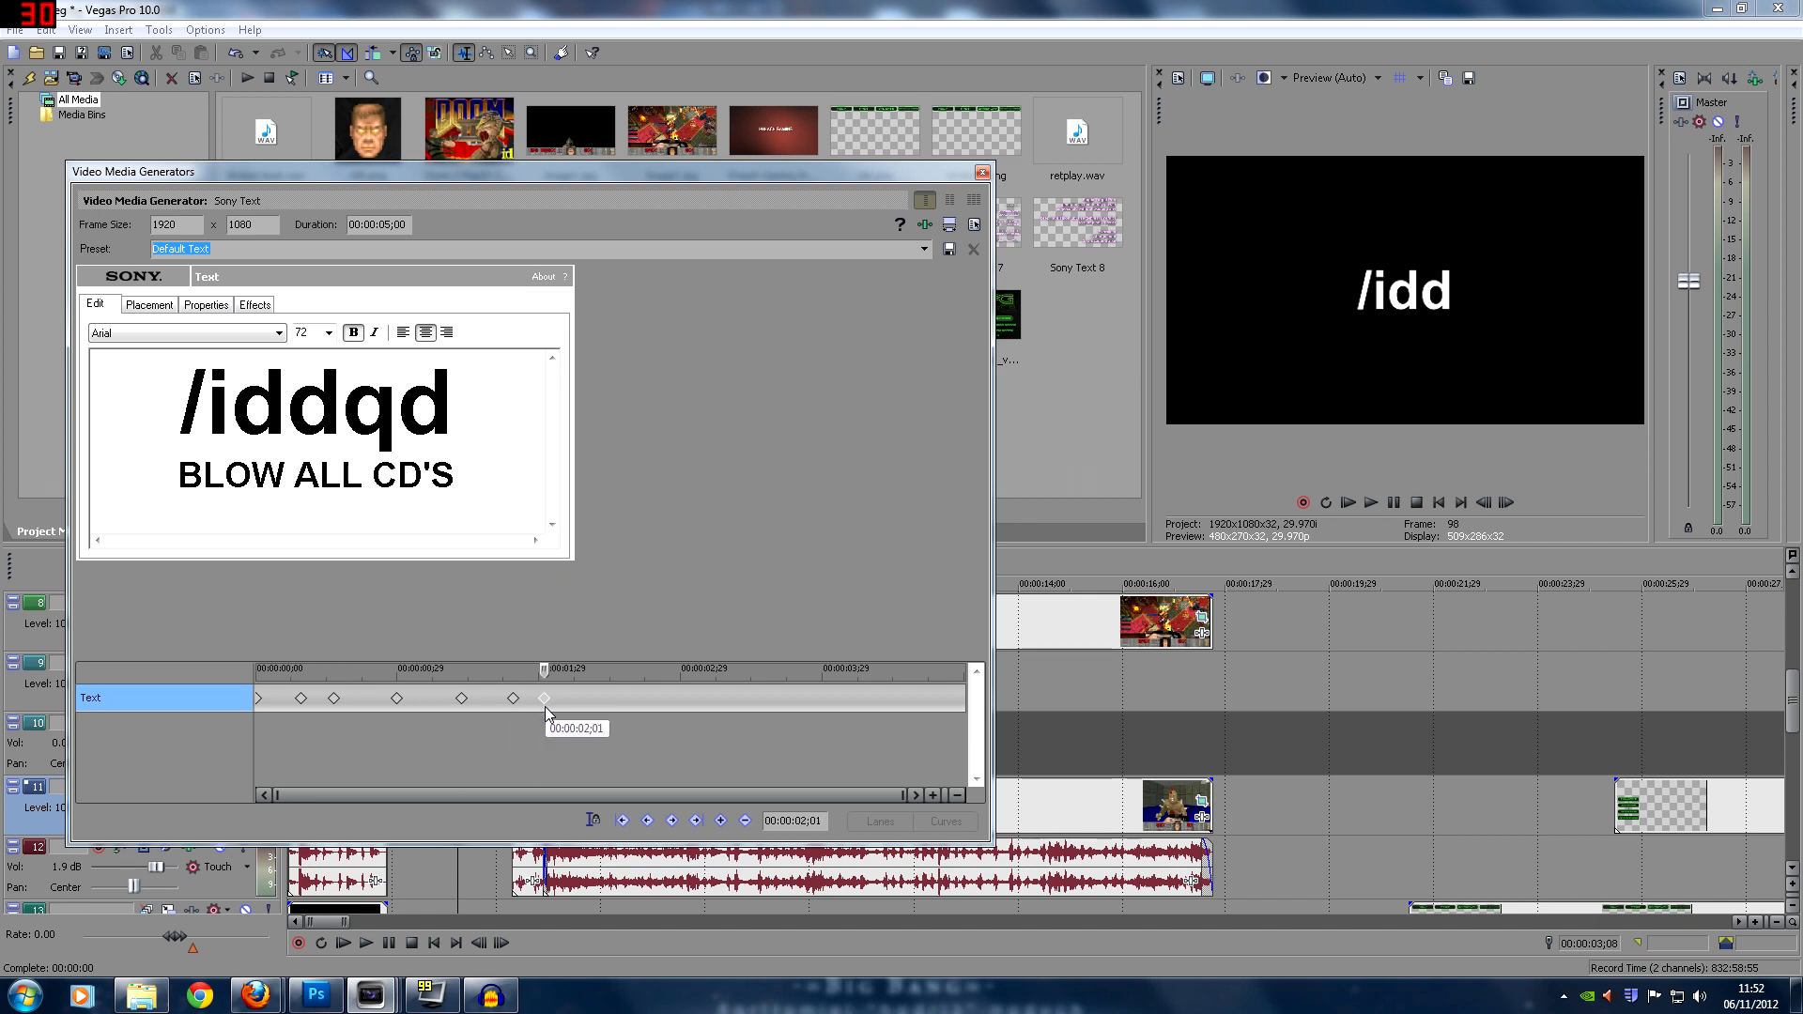
left_click(982, 174)
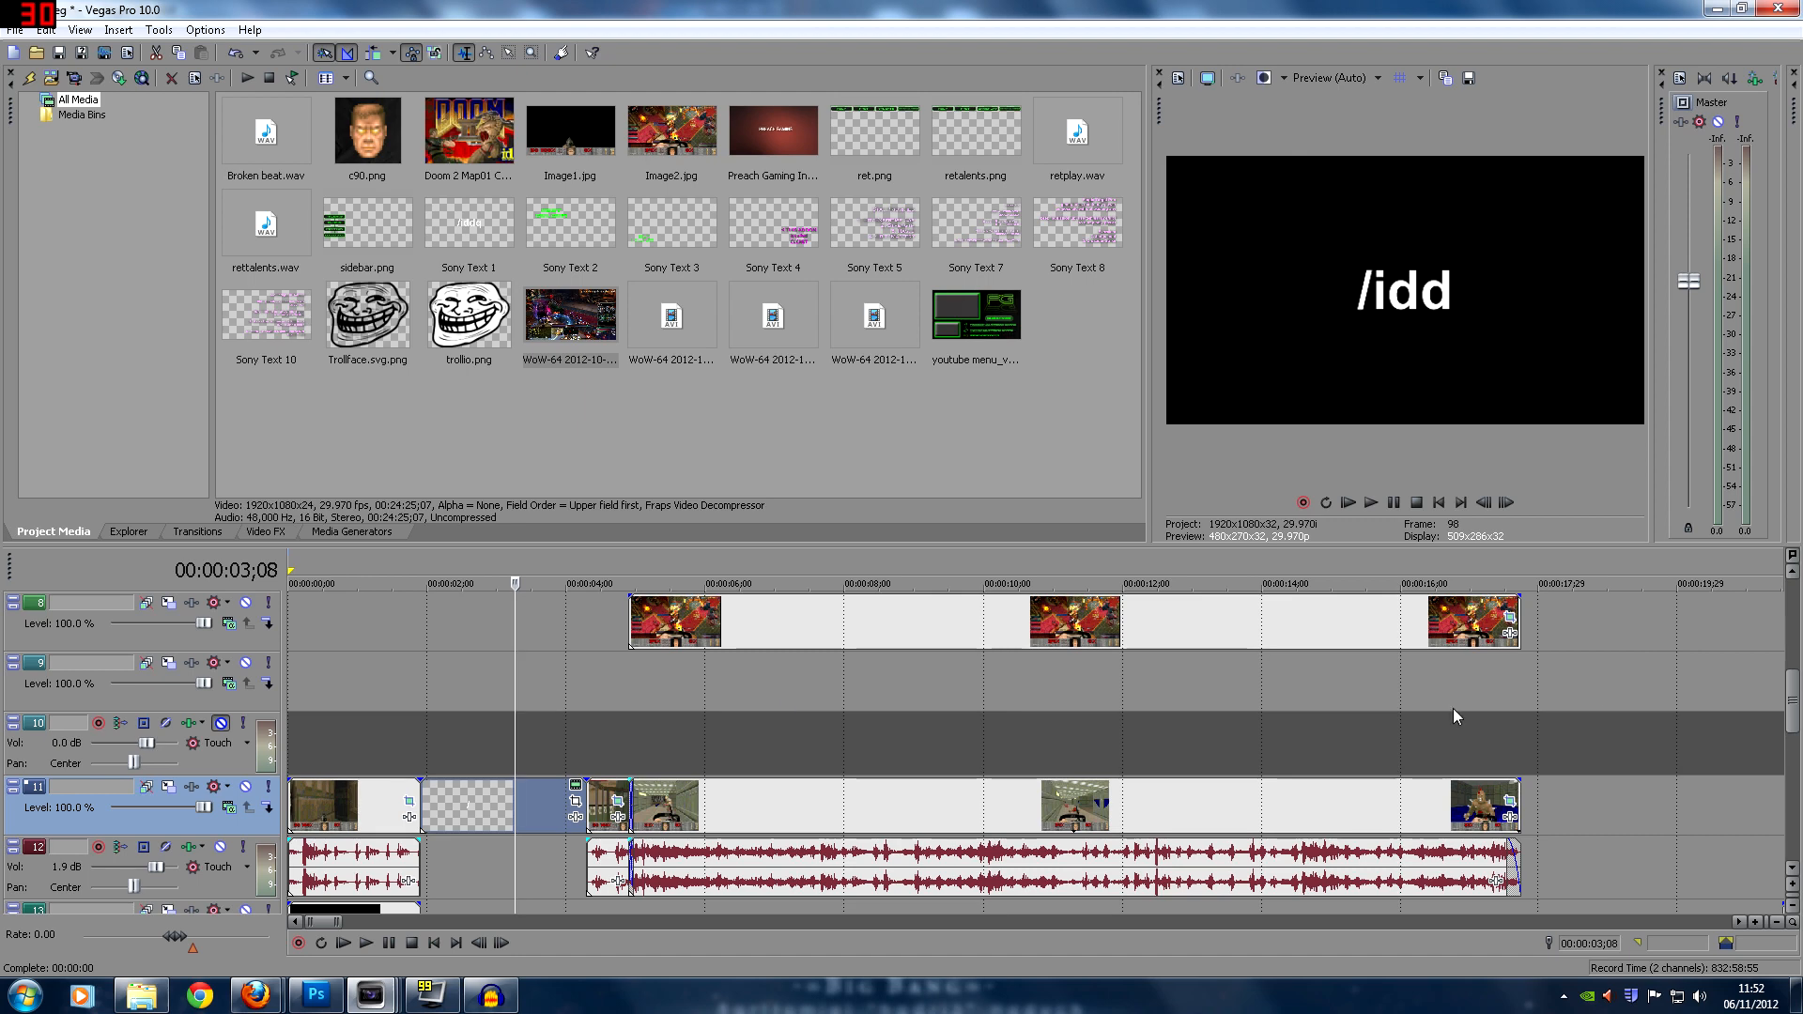
View the composite on track 6 at the start of the troll face image at 3;29 and on the face image at 7;12
left_click_drag(1796, 704, 1795, 666)
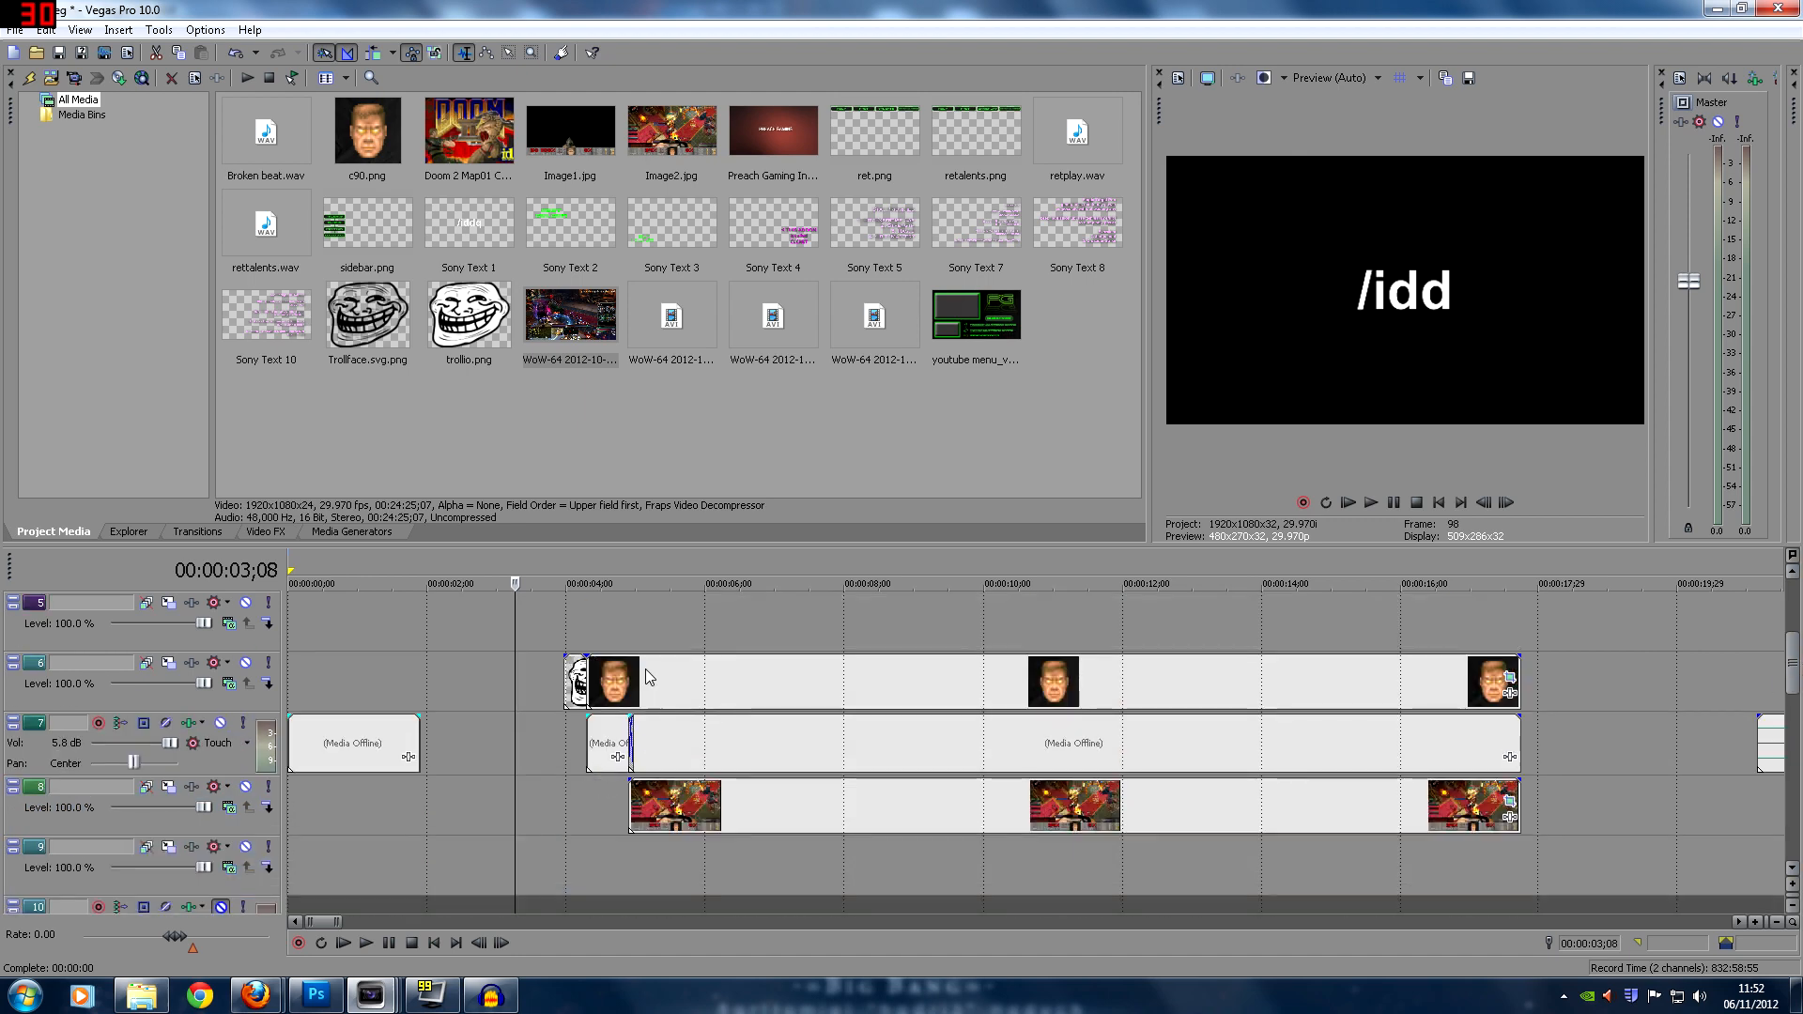
left_click(563, 681)
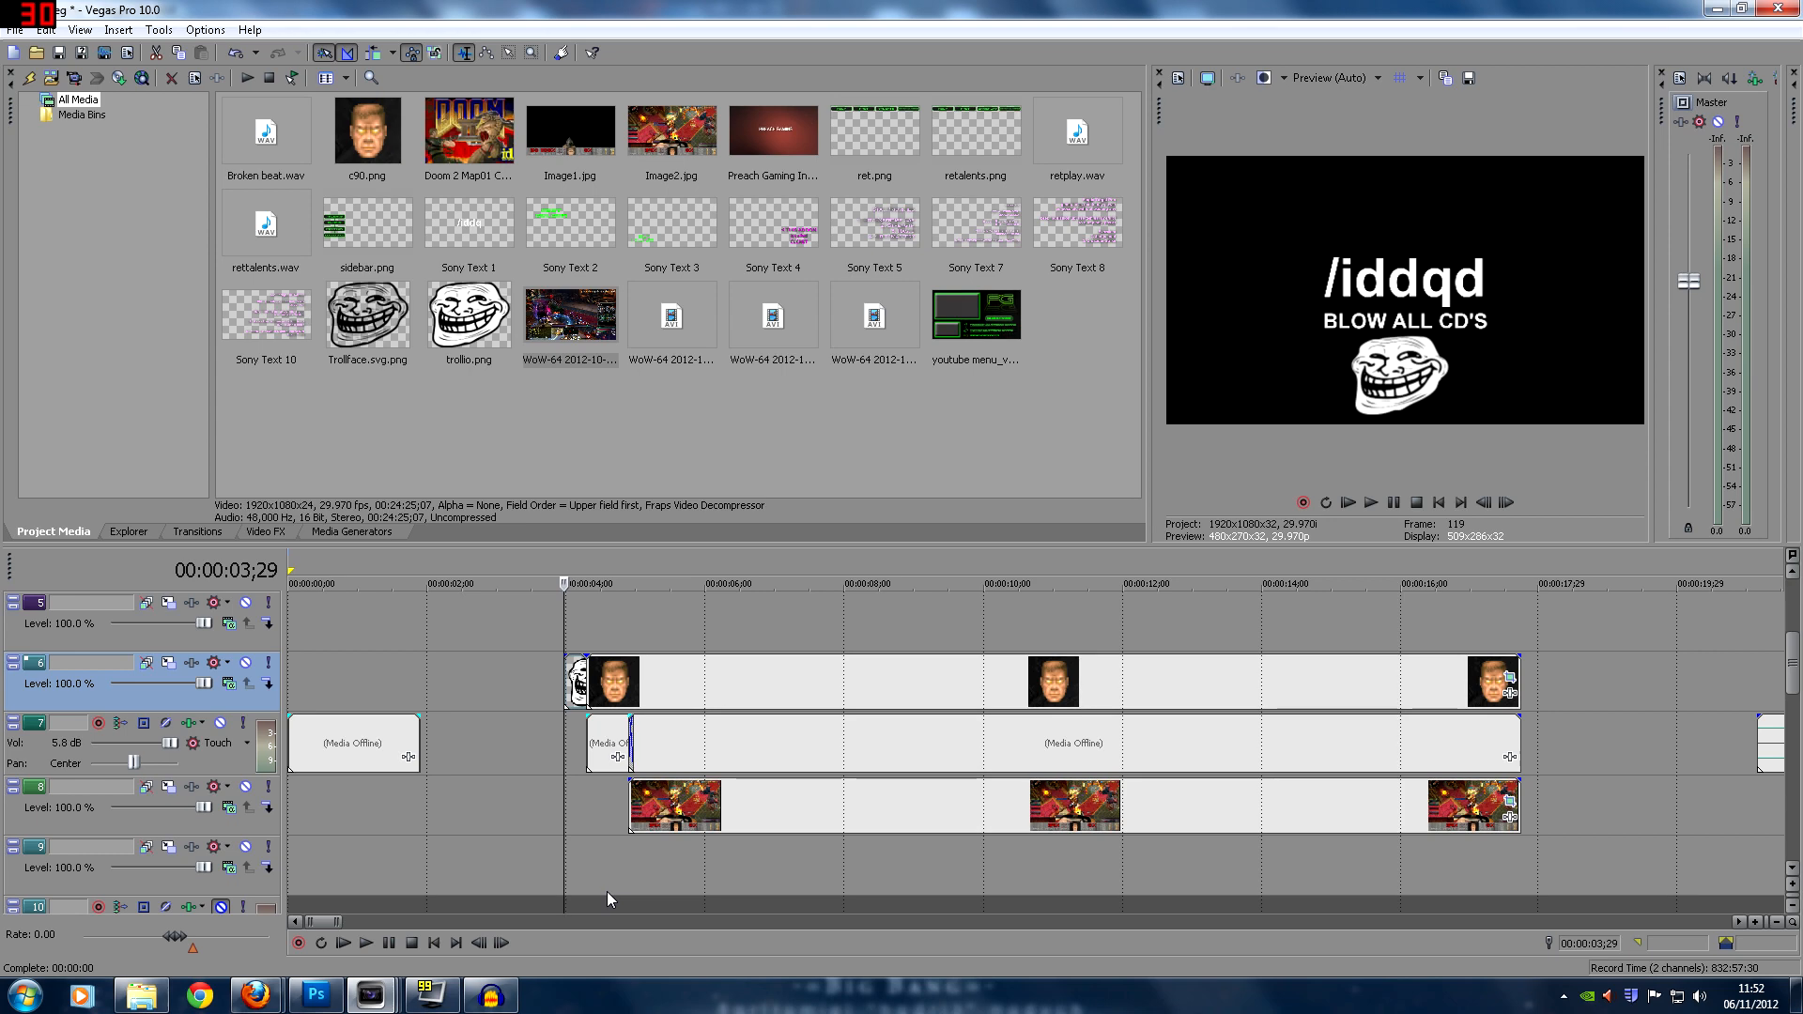
scroll(732, 832, "down", 3)
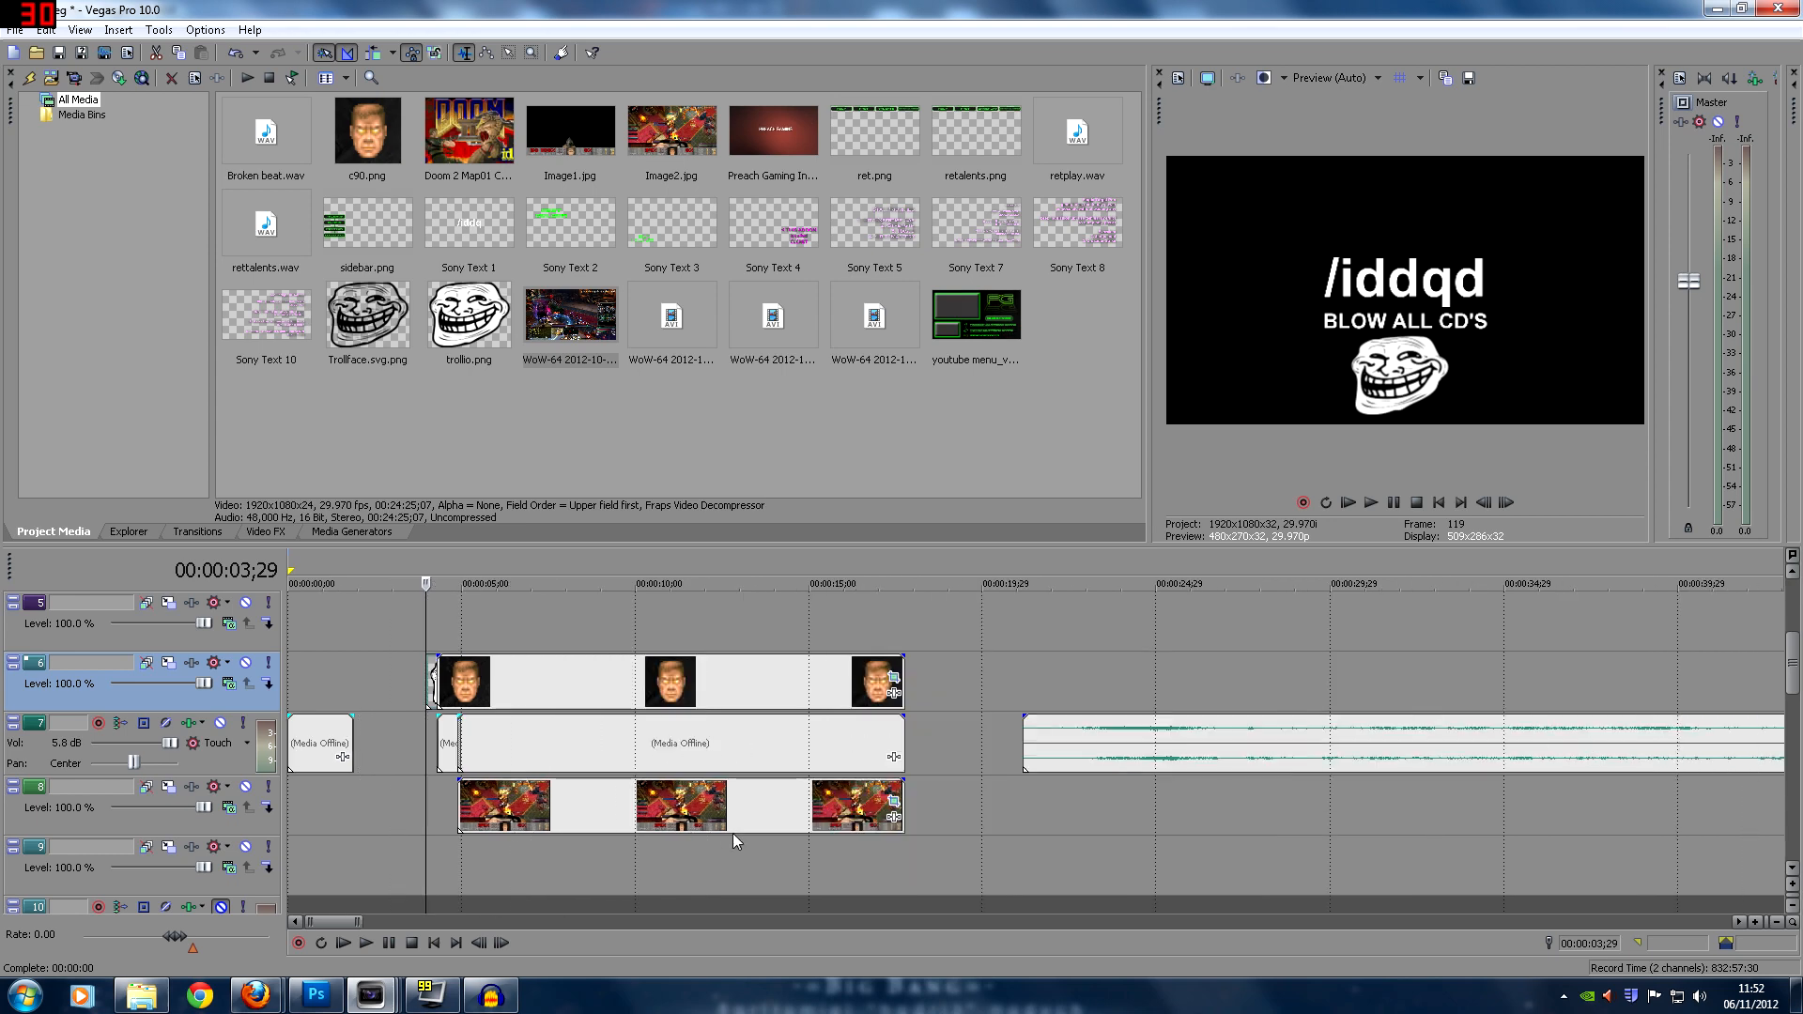
scroll(591, 830, "up", 3)
left_click(802, 697)
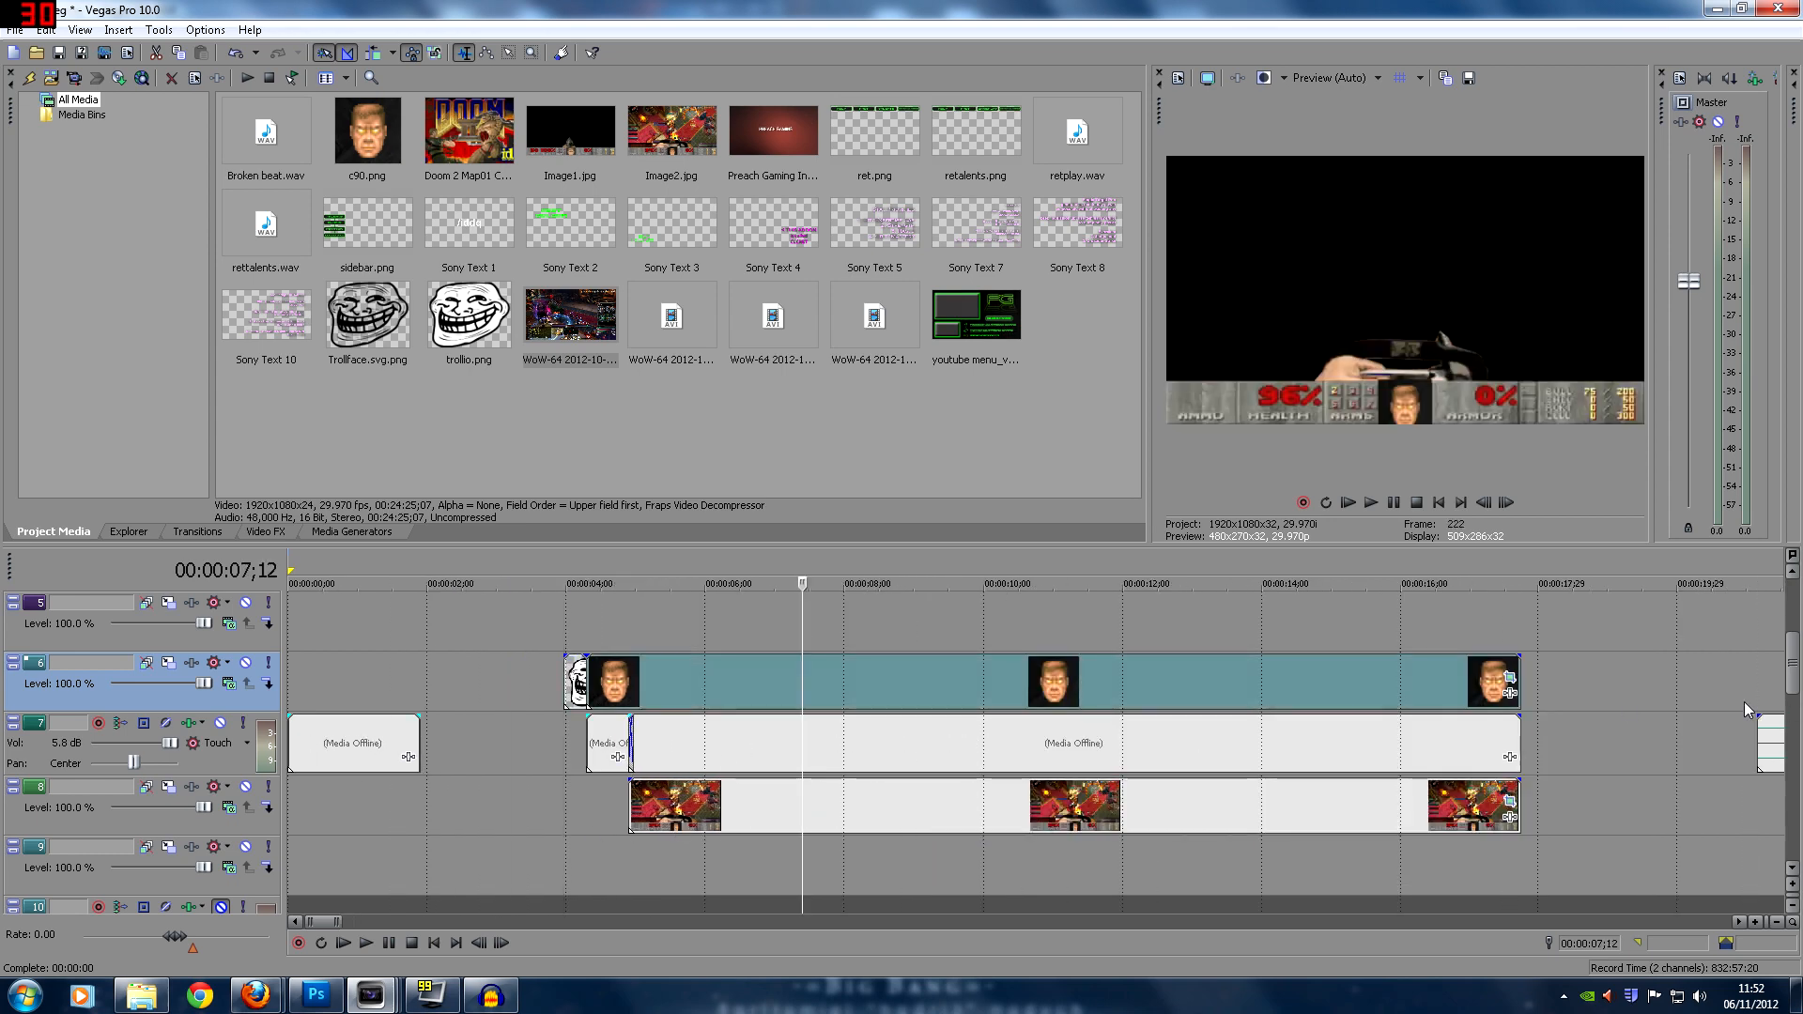
Look over the events on tracks 12 to 16 across a wider stretch of the timeline
left_click_drag(1789, 672, 1791, 750)
scroll(1786, 744, "down", 3)
scroll(1069, 853, "down", 2)
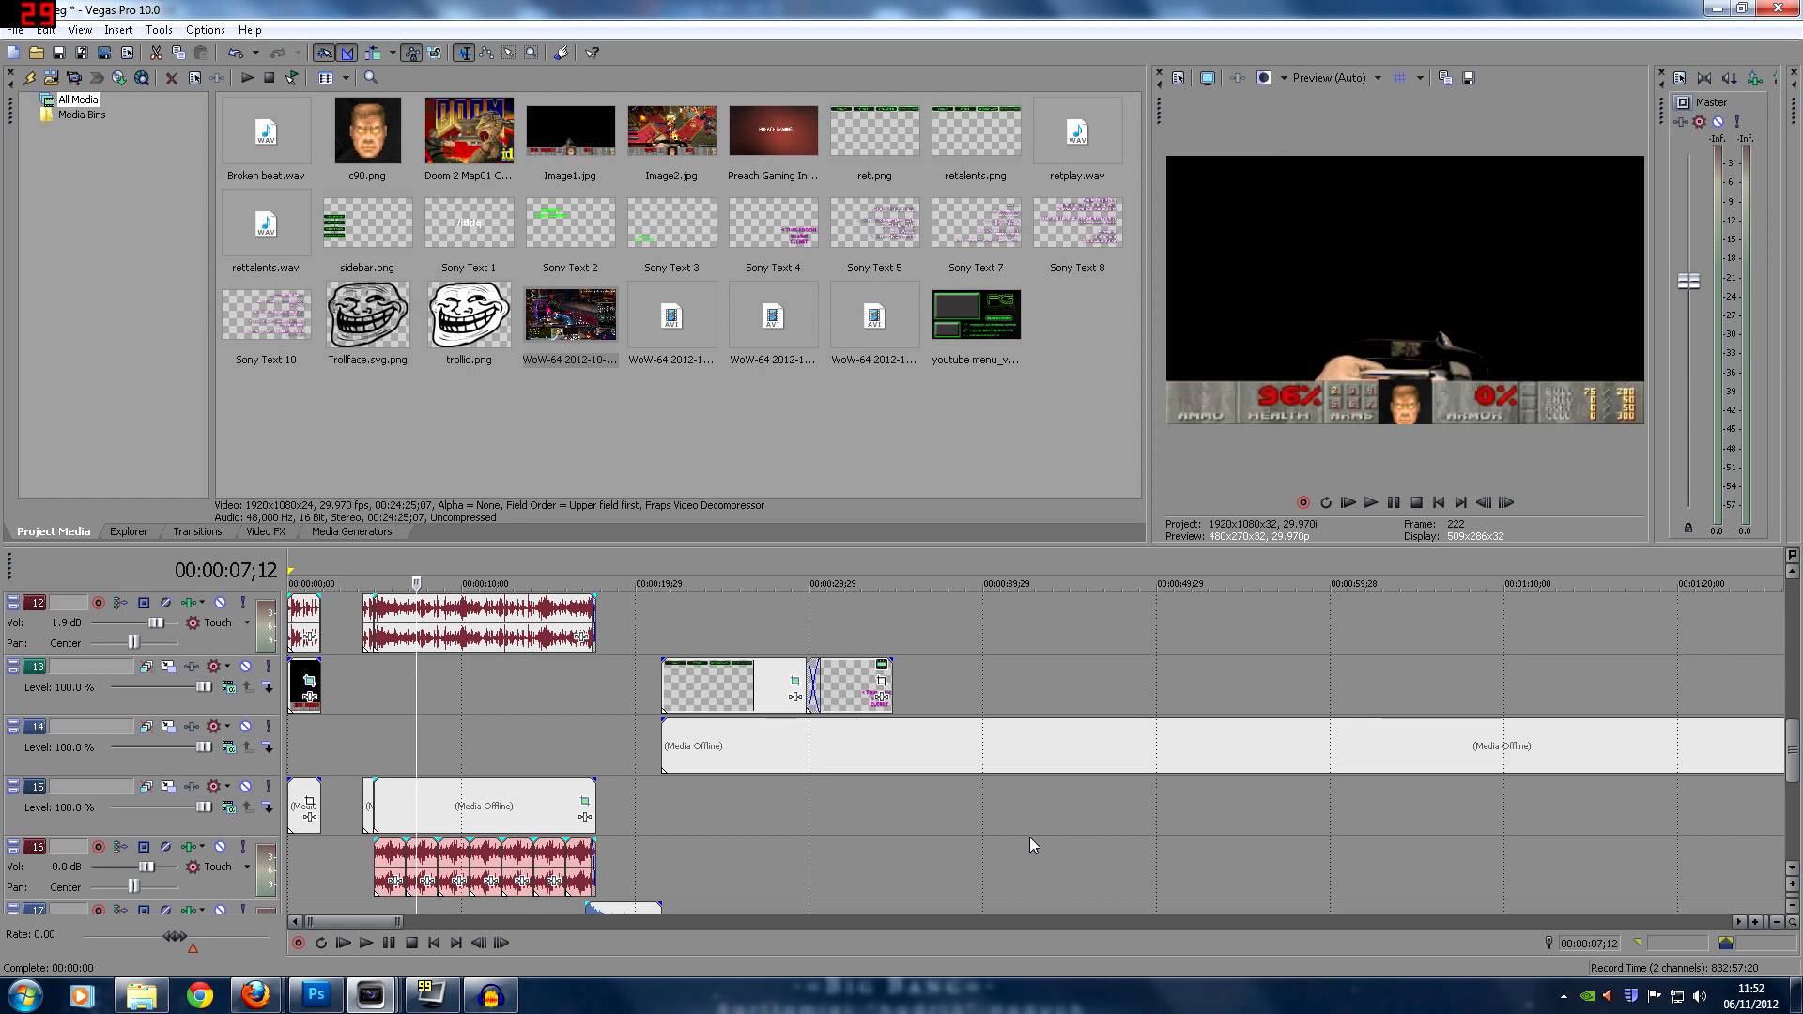
scroll(791, 806, "up", 1)
scroll(790, 798, "up", 2)
left_click_drag(1790, 751, 1770, 683)
Check the composited Doom section around track 8 at 14;09, 12;09, 4;27, 6;08 and 14;13
left_click_drag(1034, 754, 1025, 755)
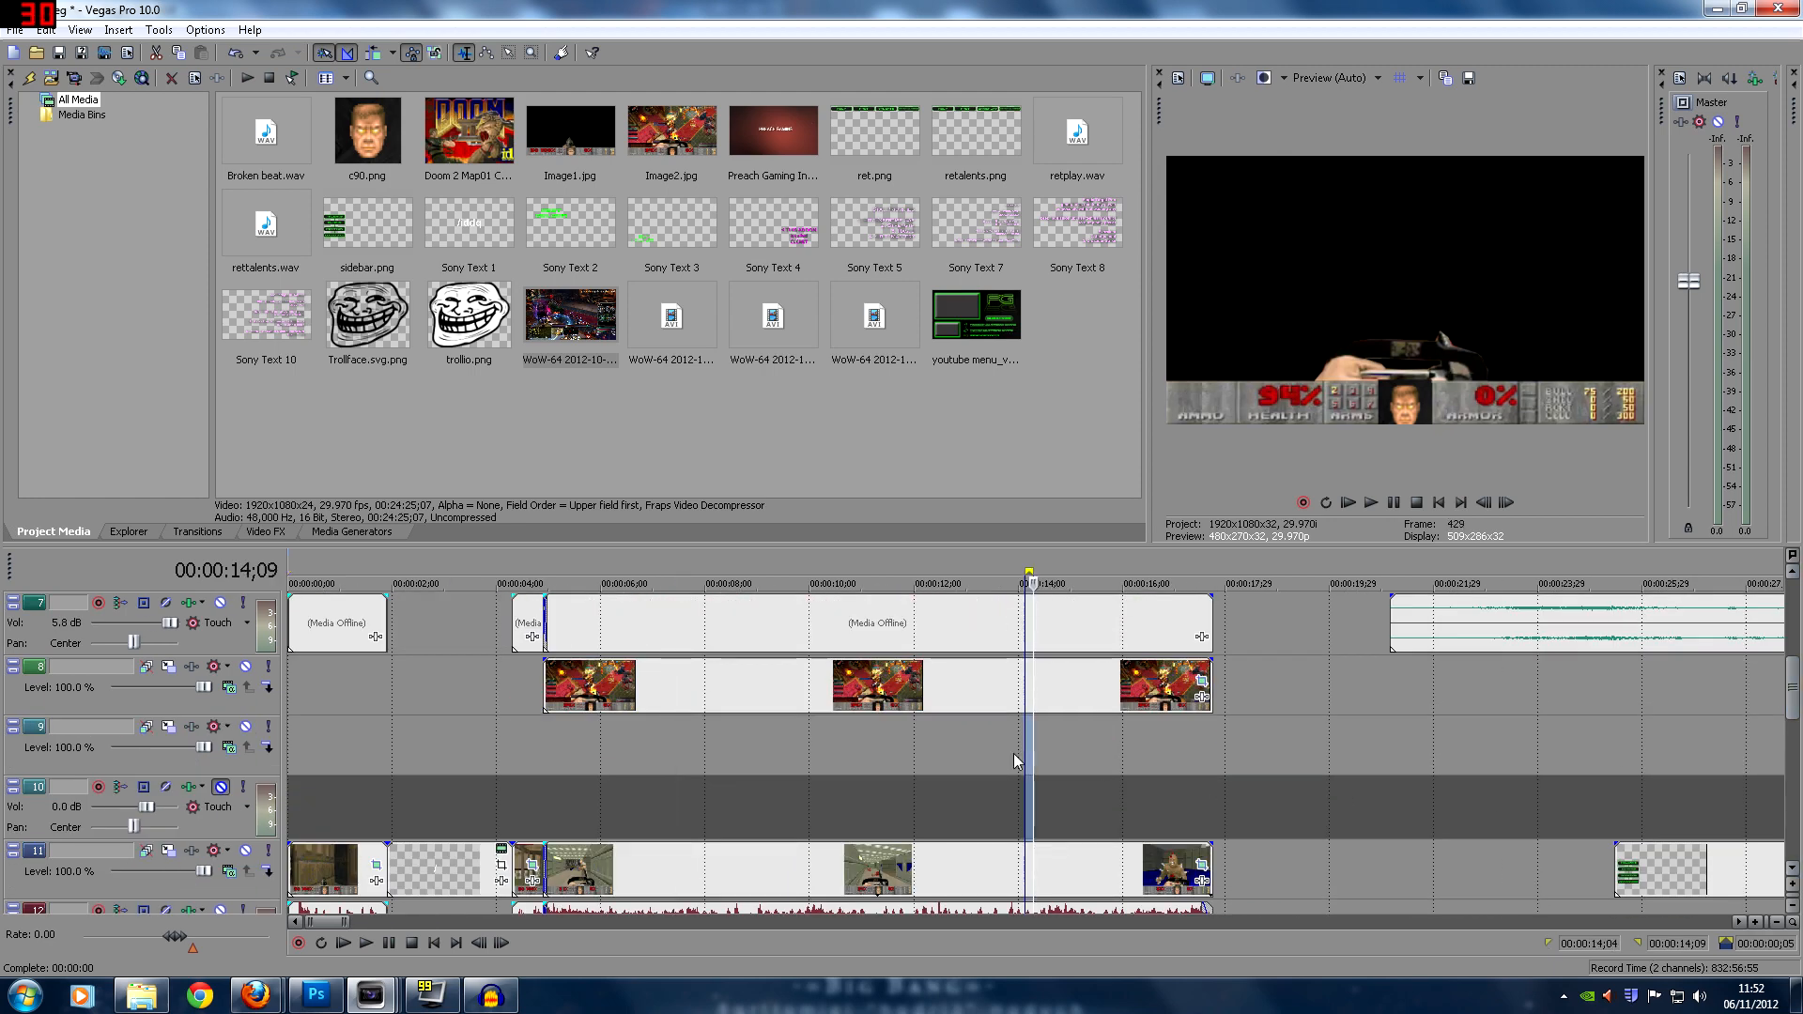
left_click(929, 797)
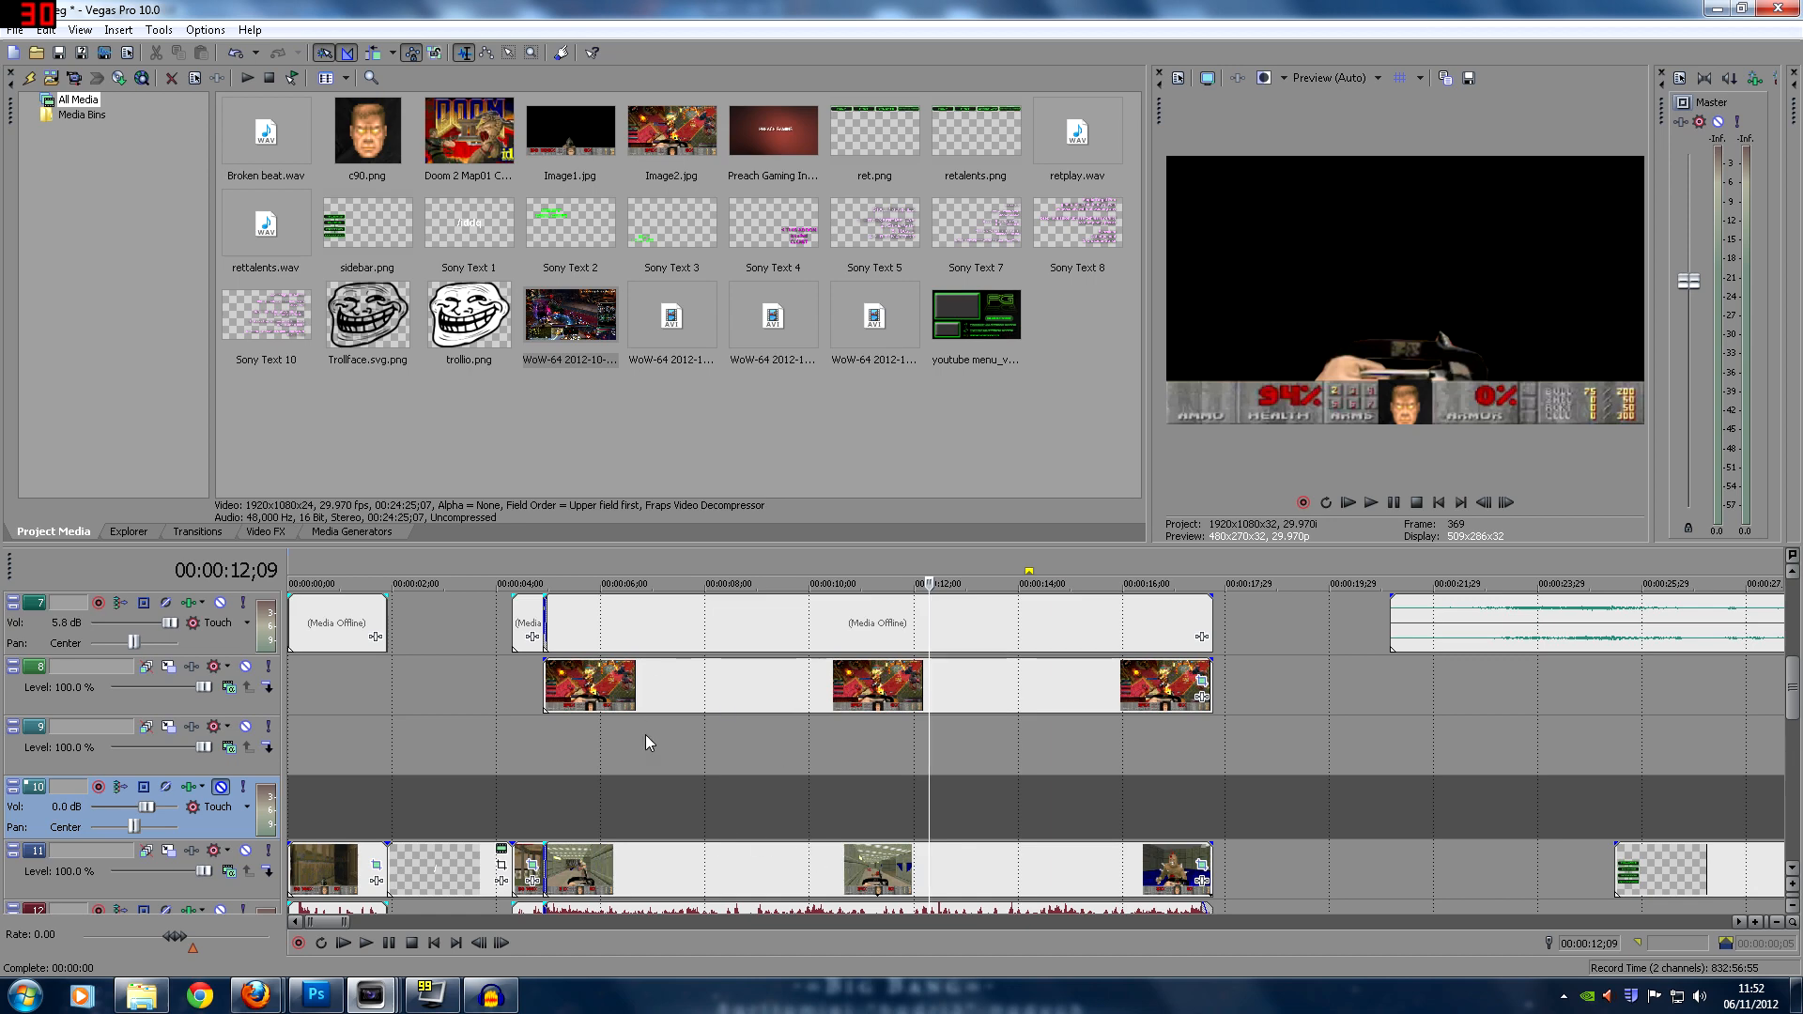
scroll(648, 742, "down", 1)
left_click(460, 762)
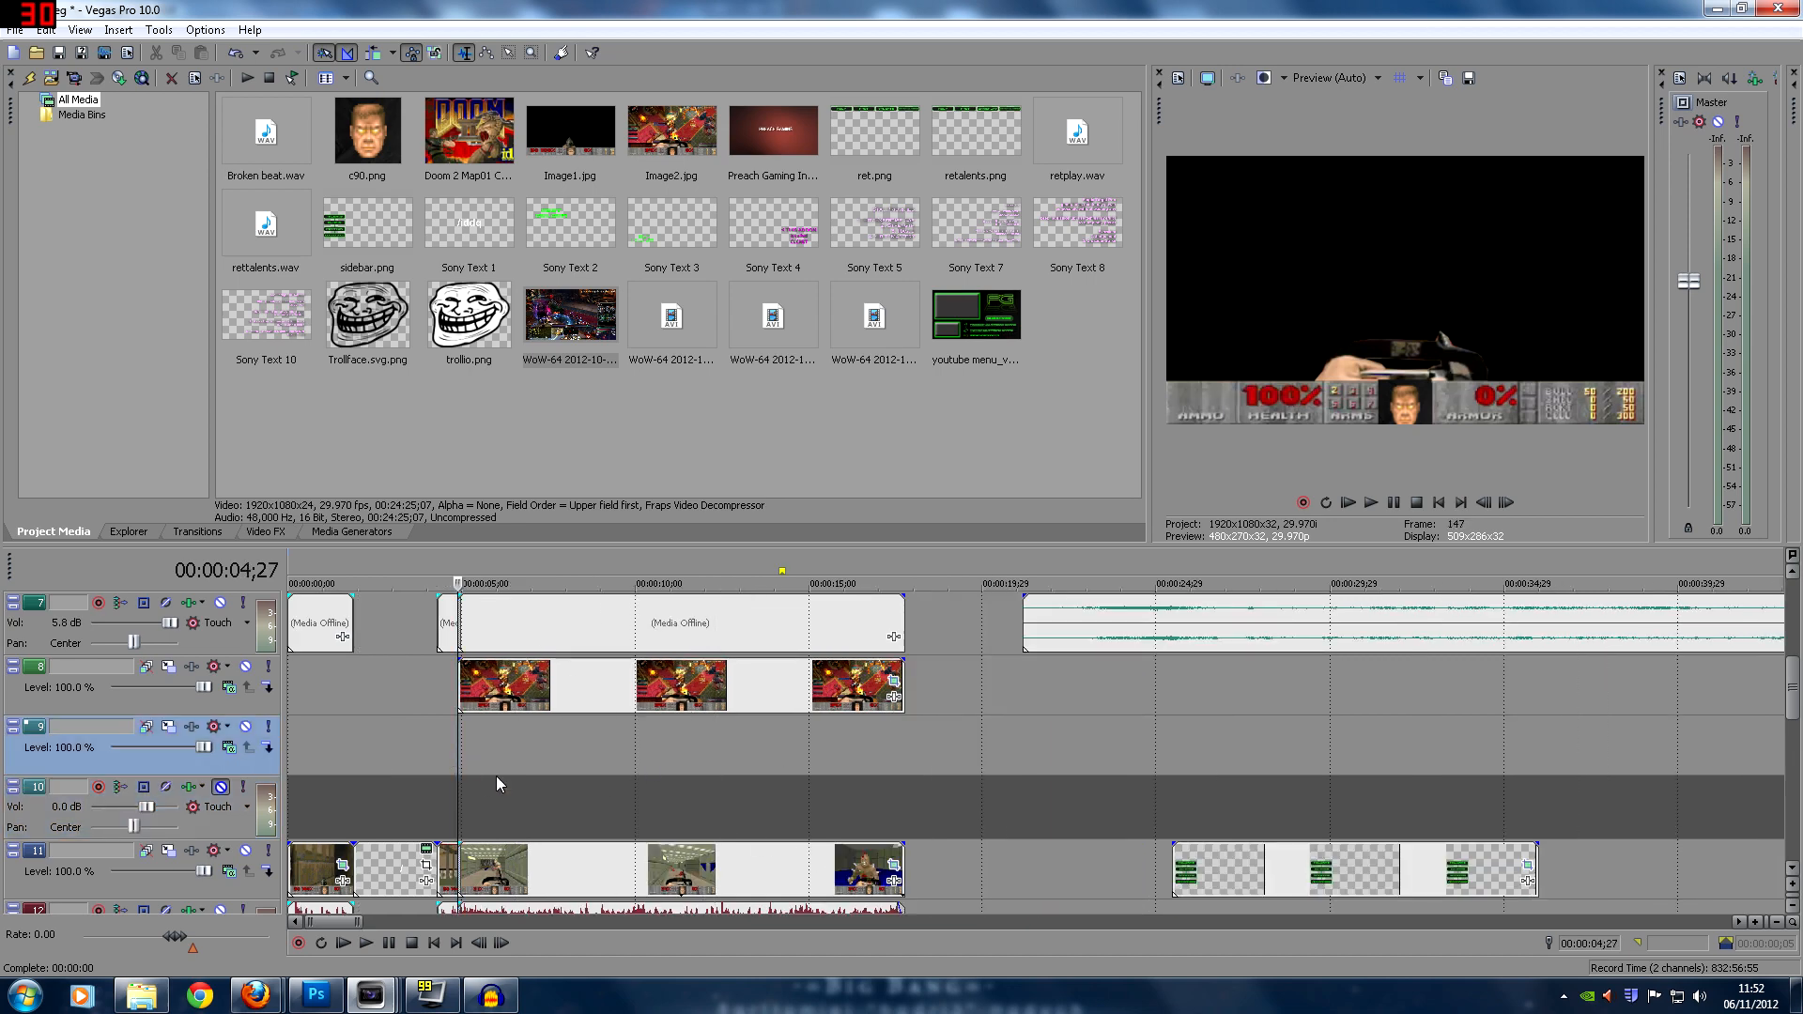
scroll(611, 806, "up", 2)
left_click(723, 699)
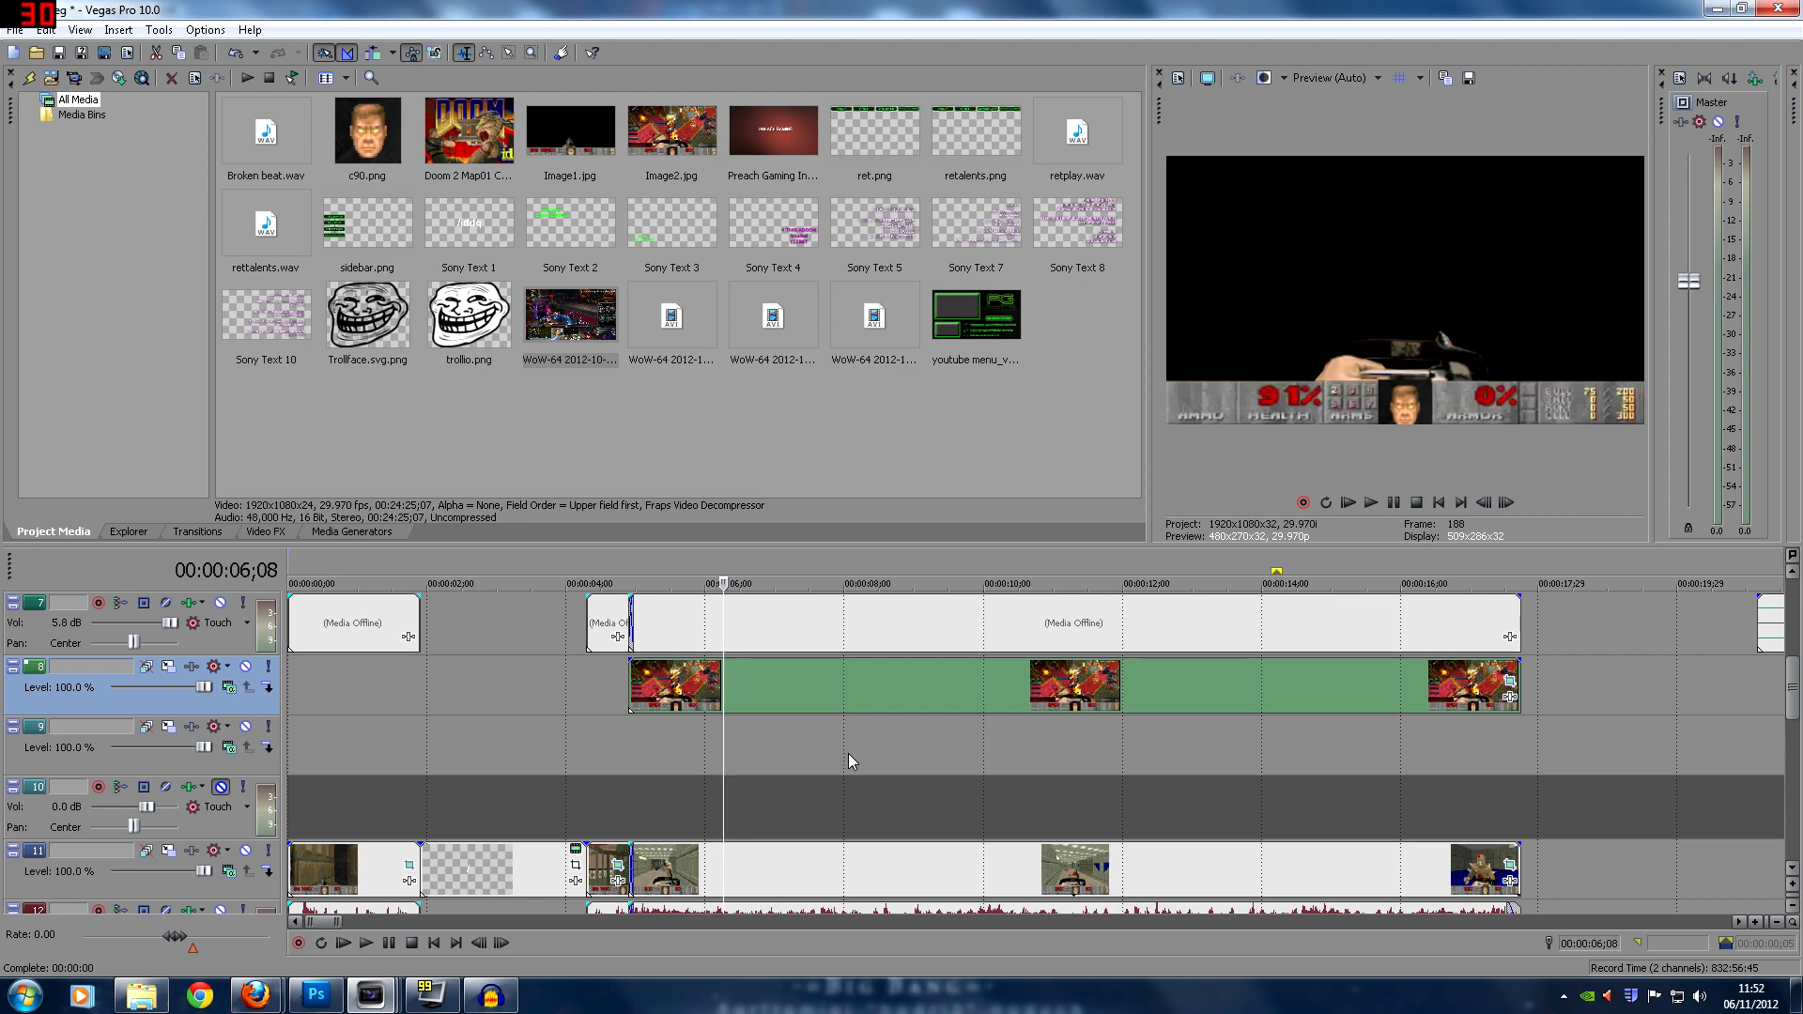
scroll(889, 773, "down", 4)
left_click(663, 702)
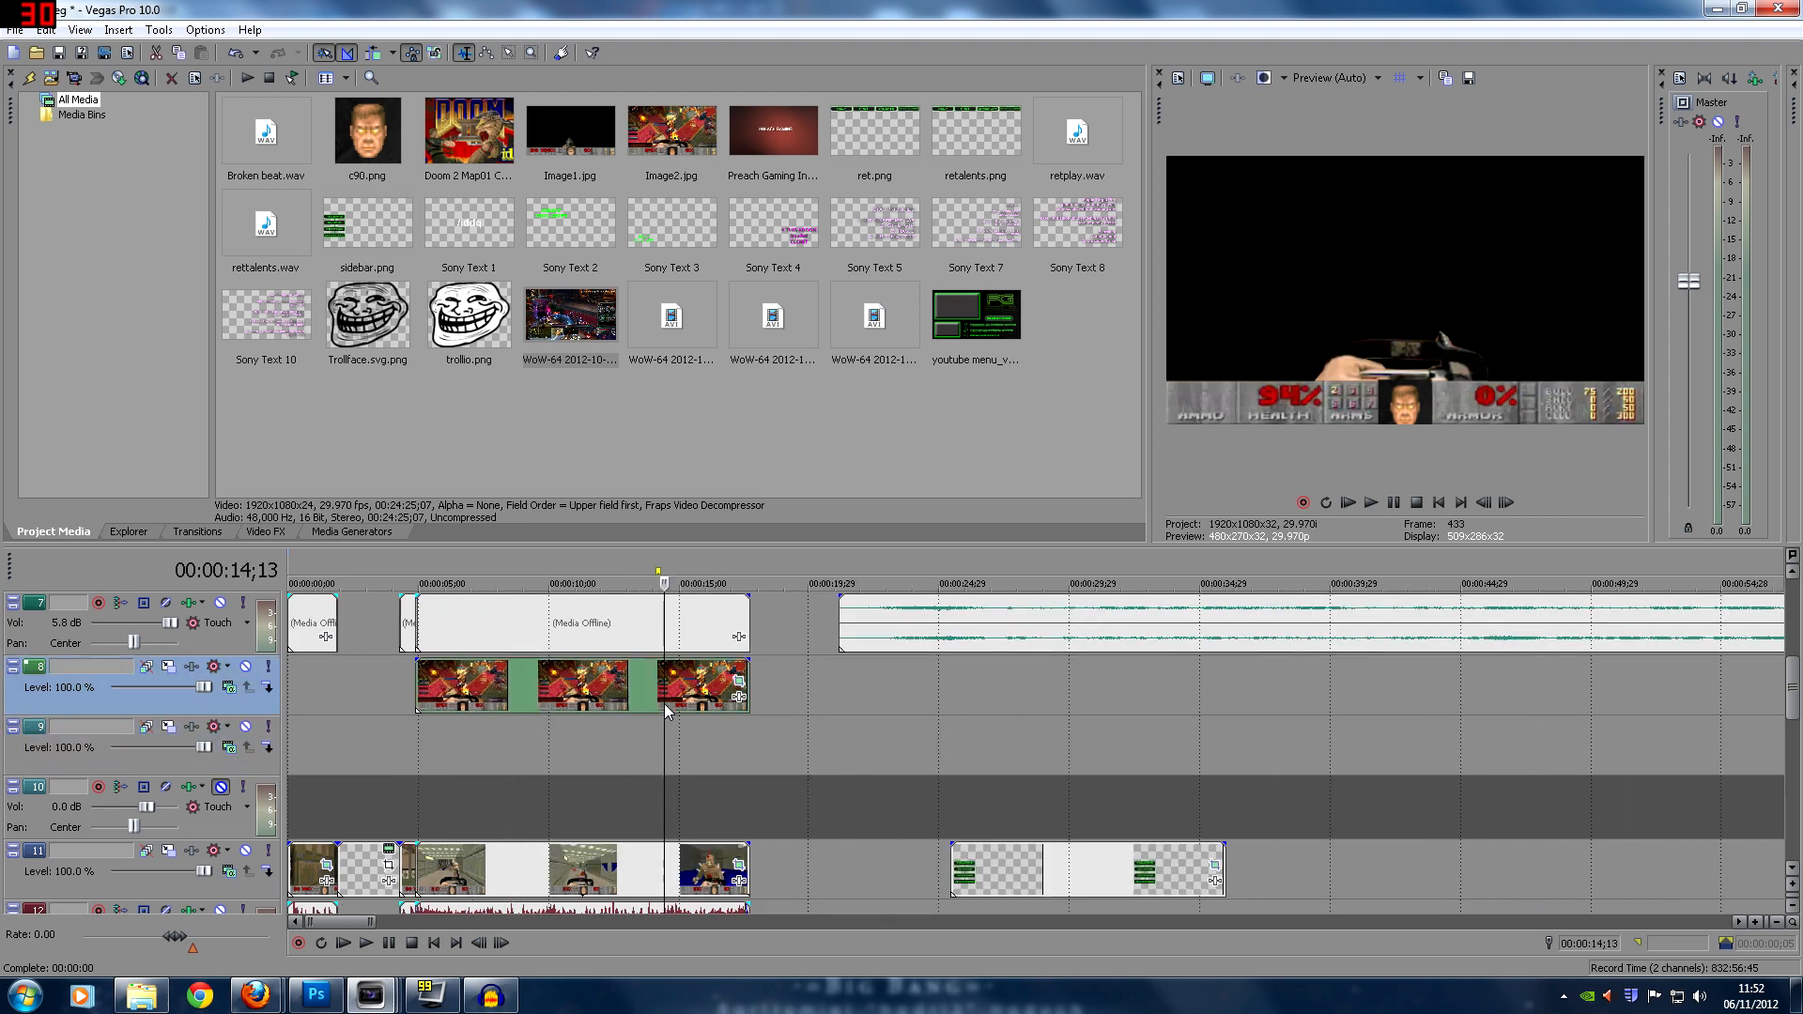
Look over the audio events on tracks 17 to 20 and the events on tracks 12 to 16
left_click_drag(1793, 691, 1795, 815)
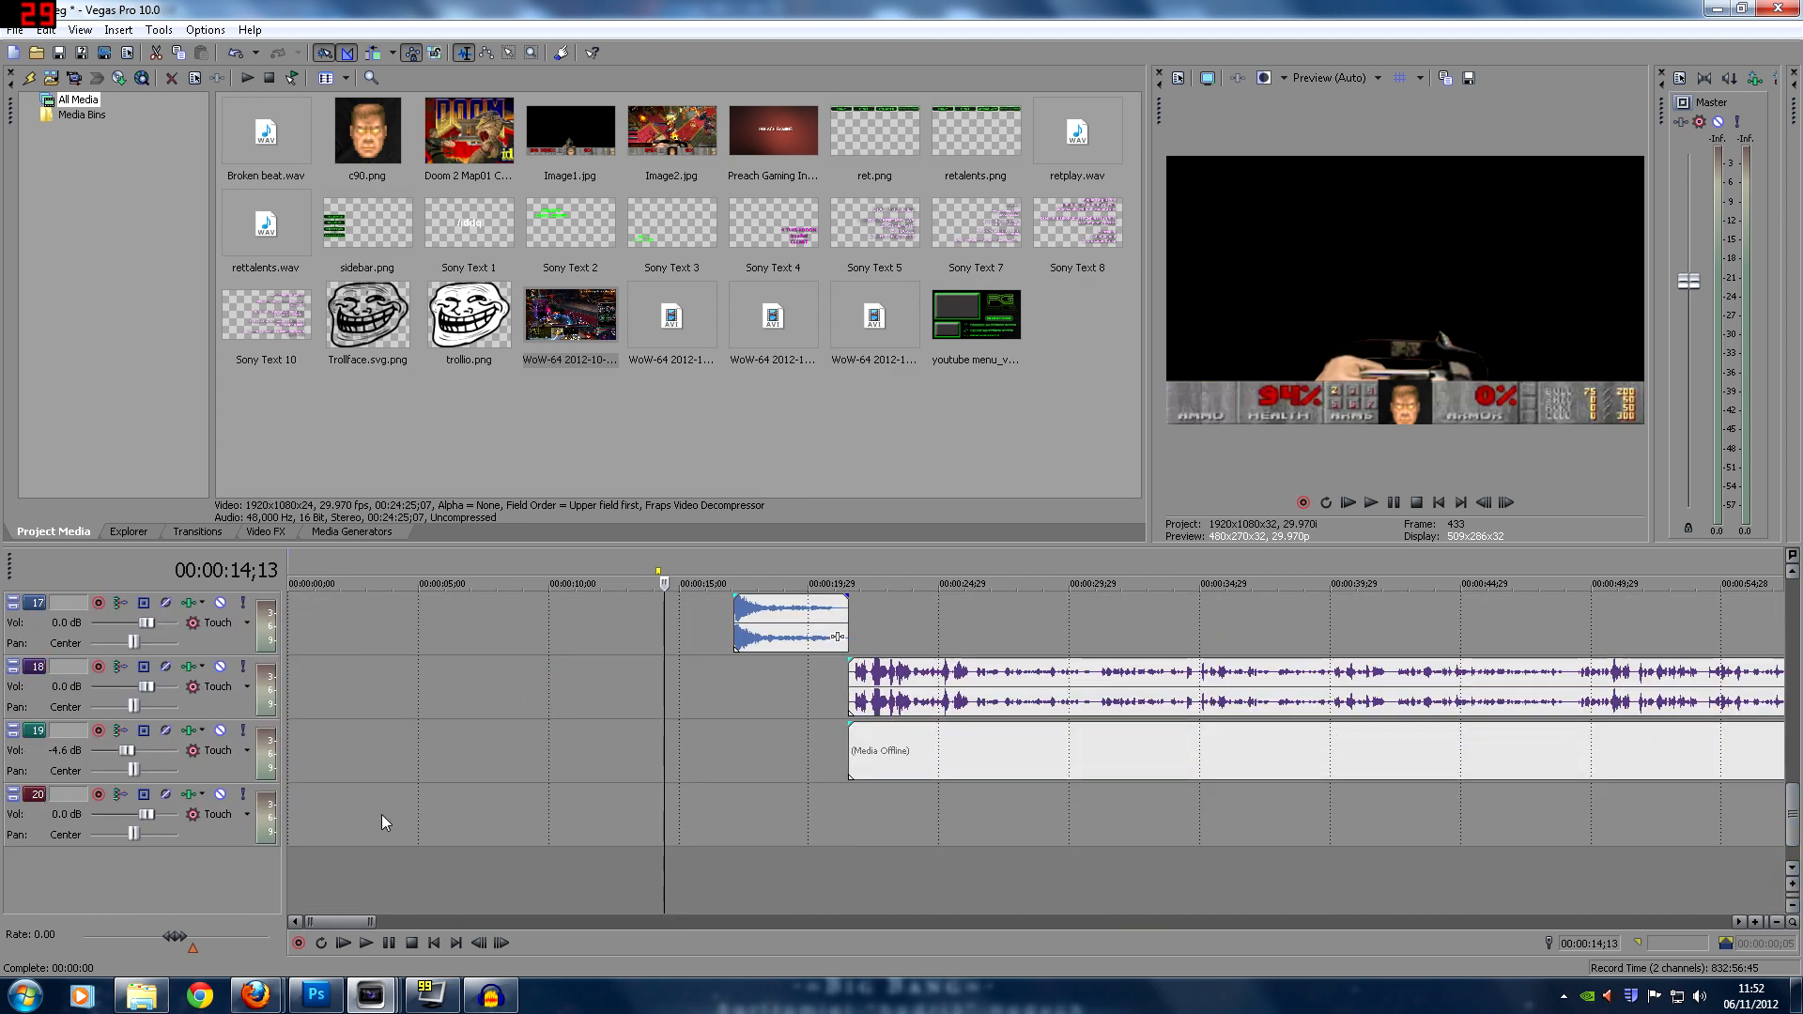
scroll(1773, 679, "up", 10)
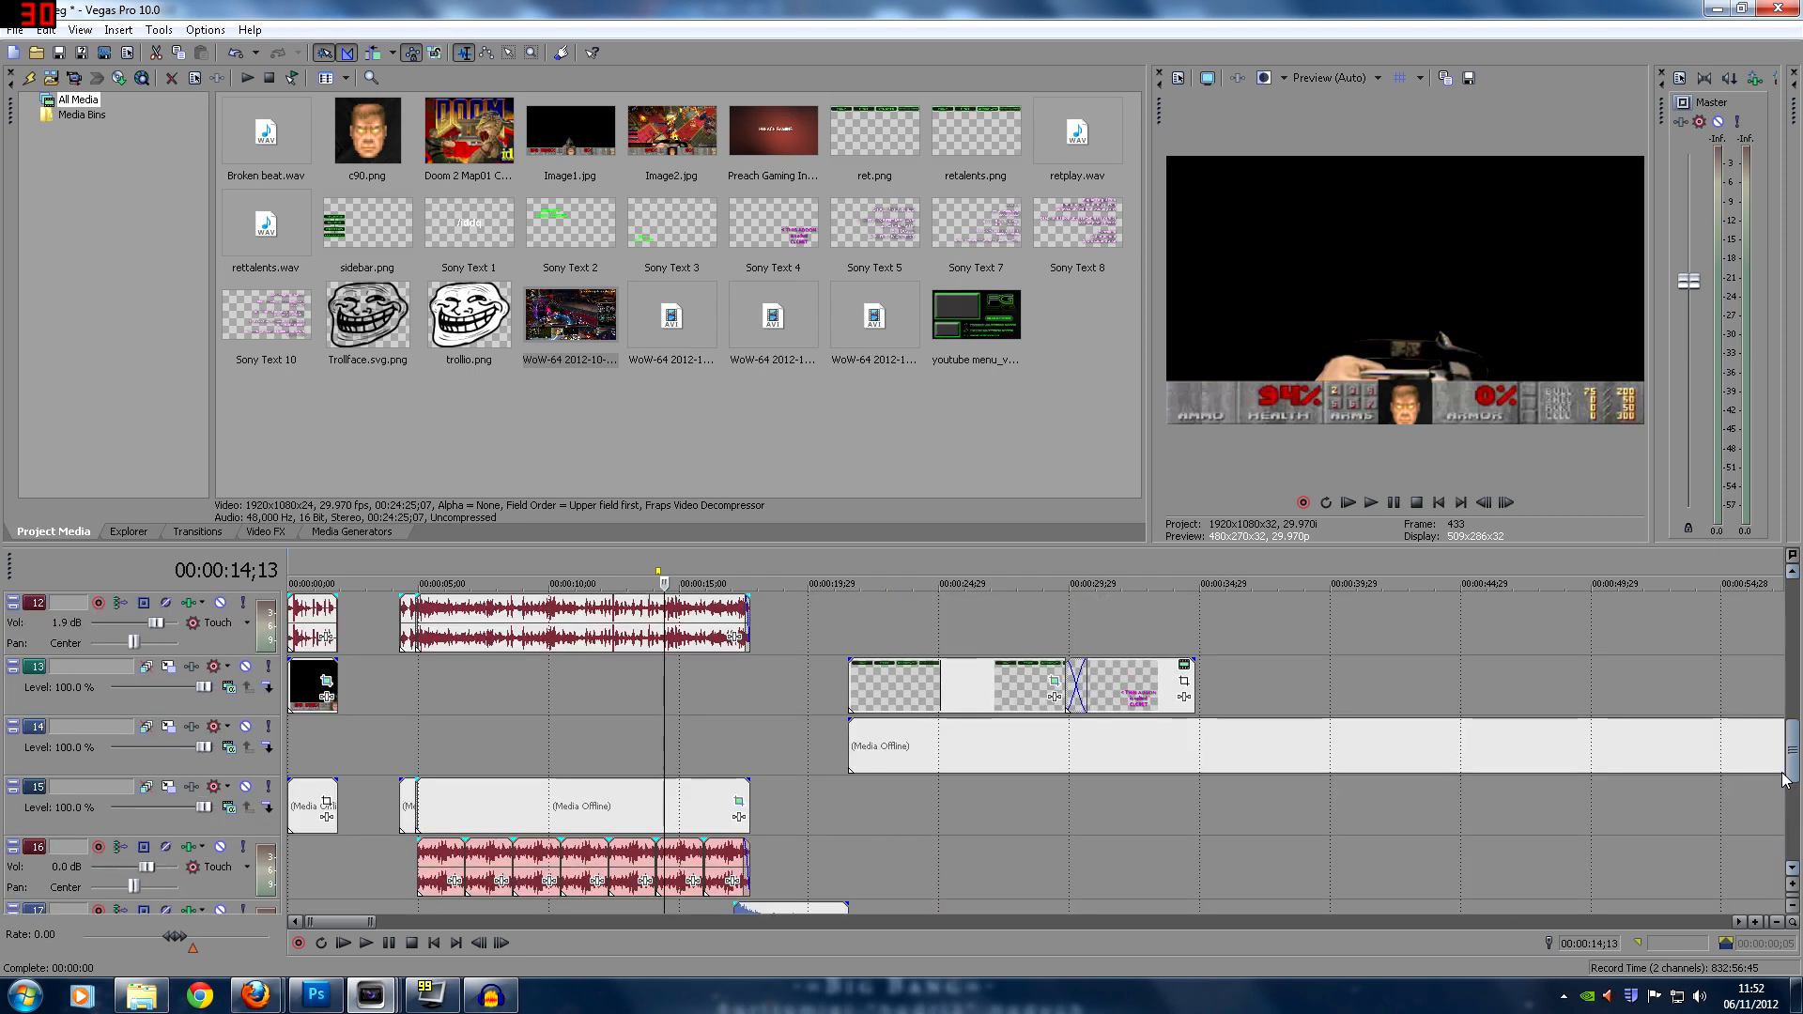
mouse_move(1772, 672)
left_mouse_down()
mouse_move(1787, 652)
mouse_move(1787, 692)
mouse_move(1788, 641)
mouse_move(1788, 666)
left_mouse_up()
Examine the composite with the face image on track 6 at several points, including 8;08 and 12;09
left_click(644, 736)
left_click(601, 745)
left_click(505, 756)
scroll(506, 755, "up", 2)
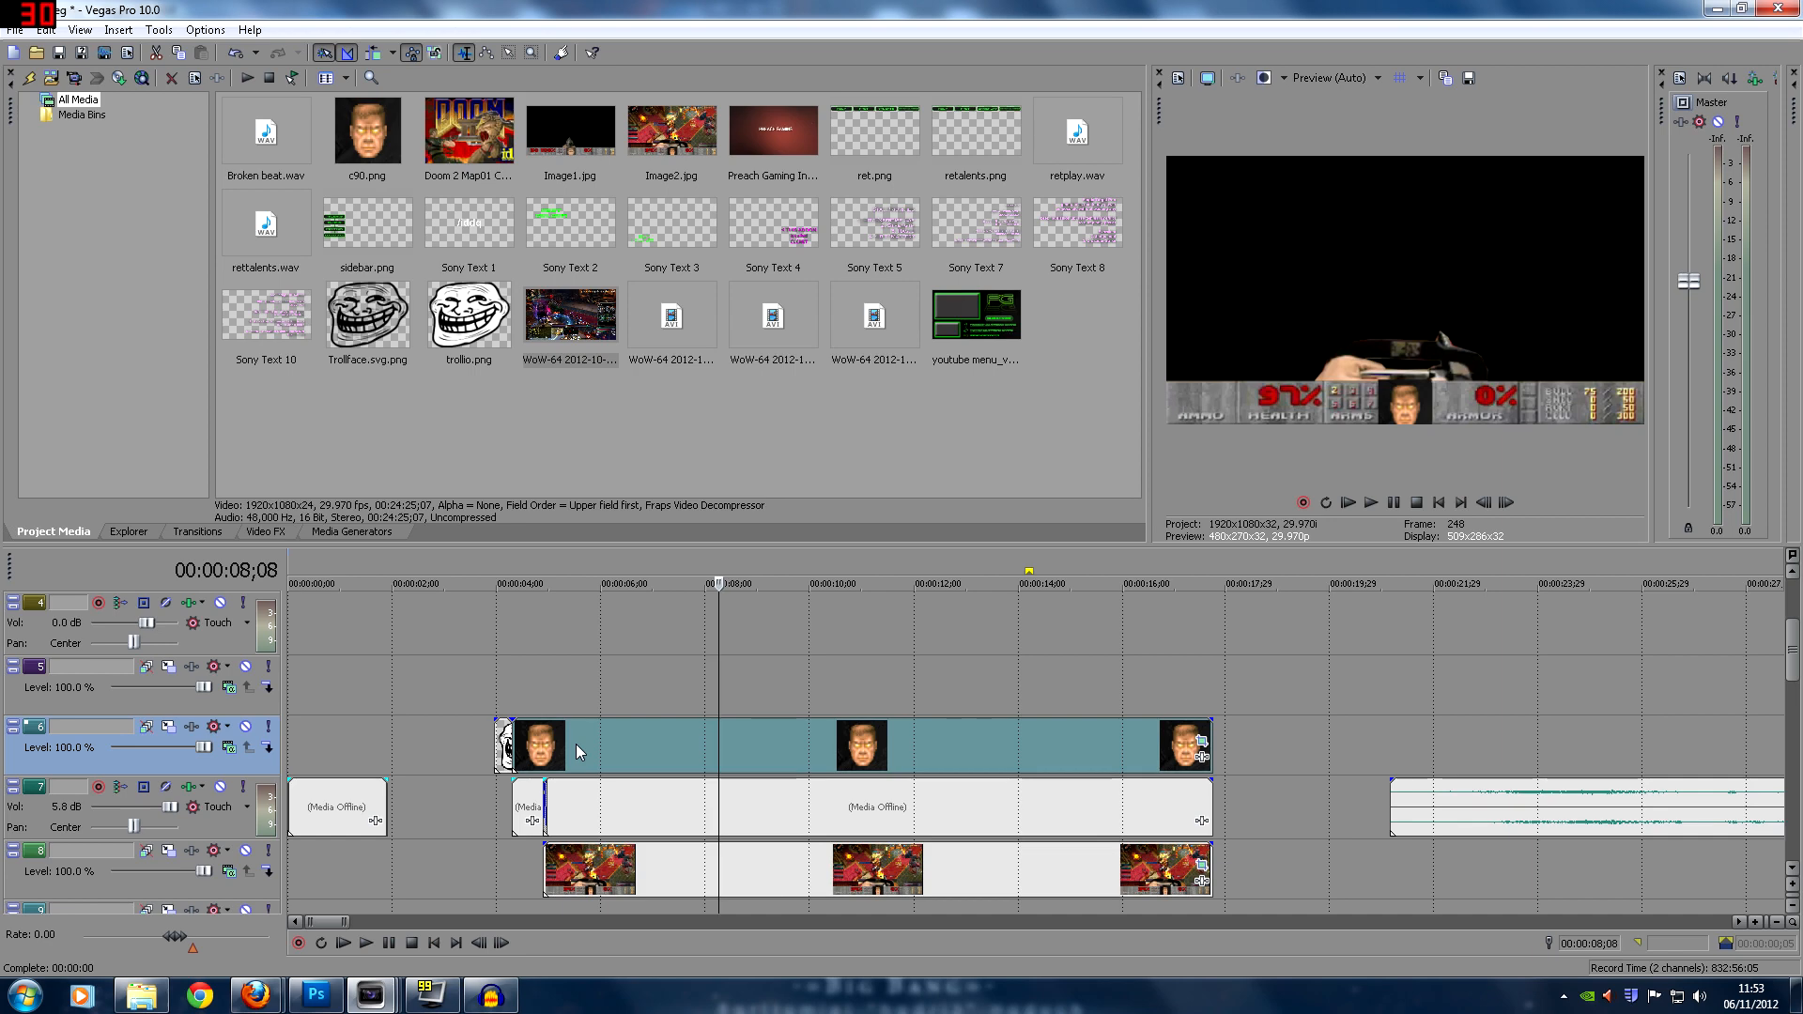
left_click(927, 745)
scroll(927, 746, "down", 1)
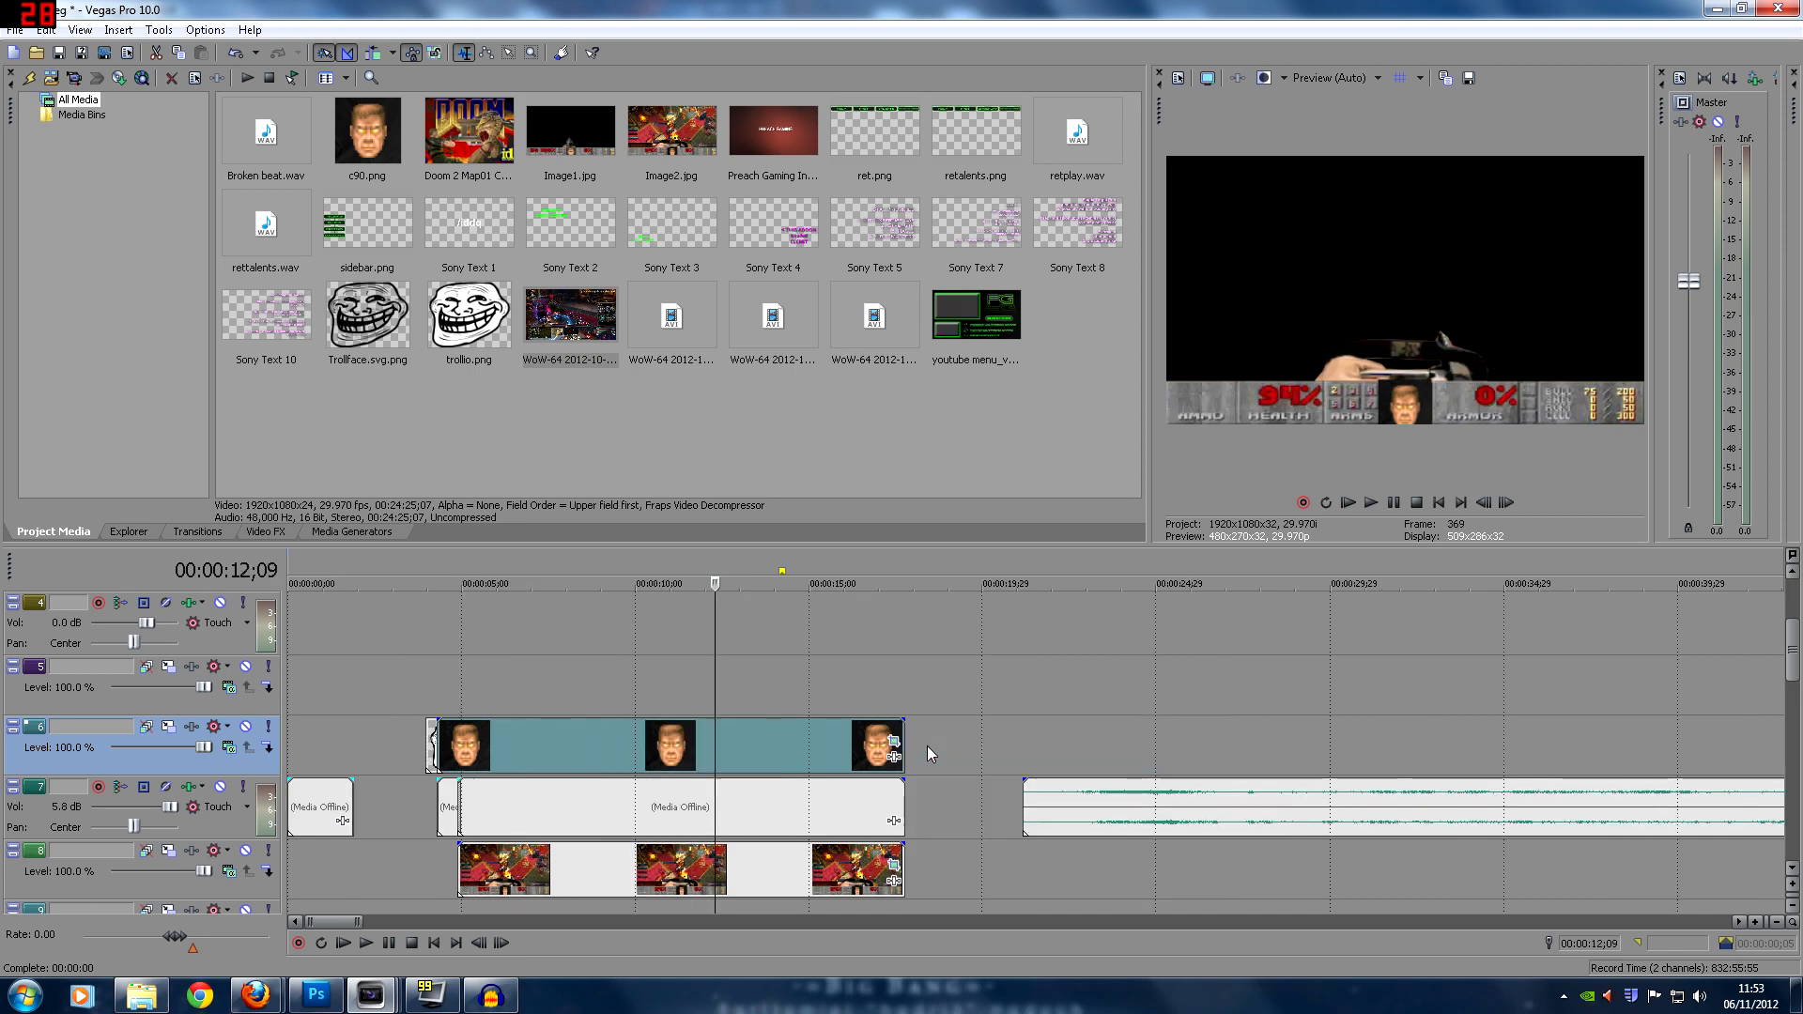
scroll(927, 746, "down", 1)
Examine the composite along the Doom image on track 8 at several points, including 9;13, 14;26 and 8;02
left_click(533, 877)
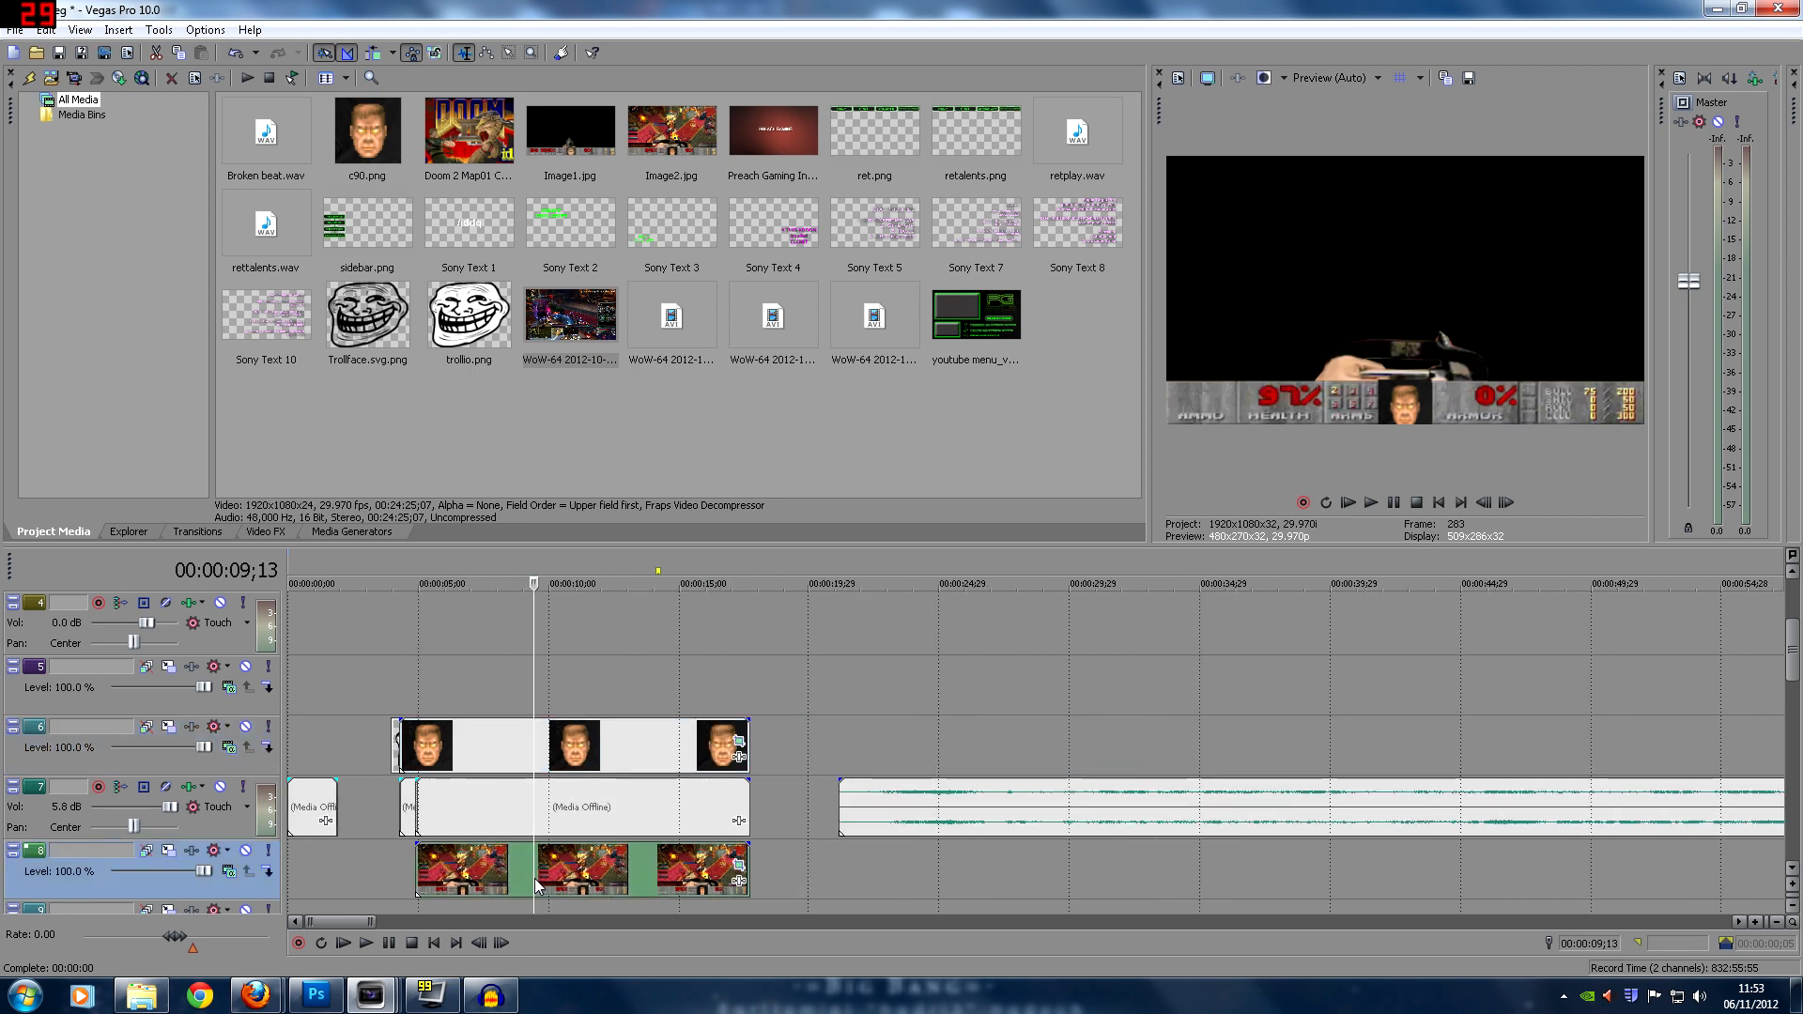
scroll(661, 881, "up", 2)
left_click(926, 877)
left_click(1063, 879)
scroll(1063, 877, "down", 2)
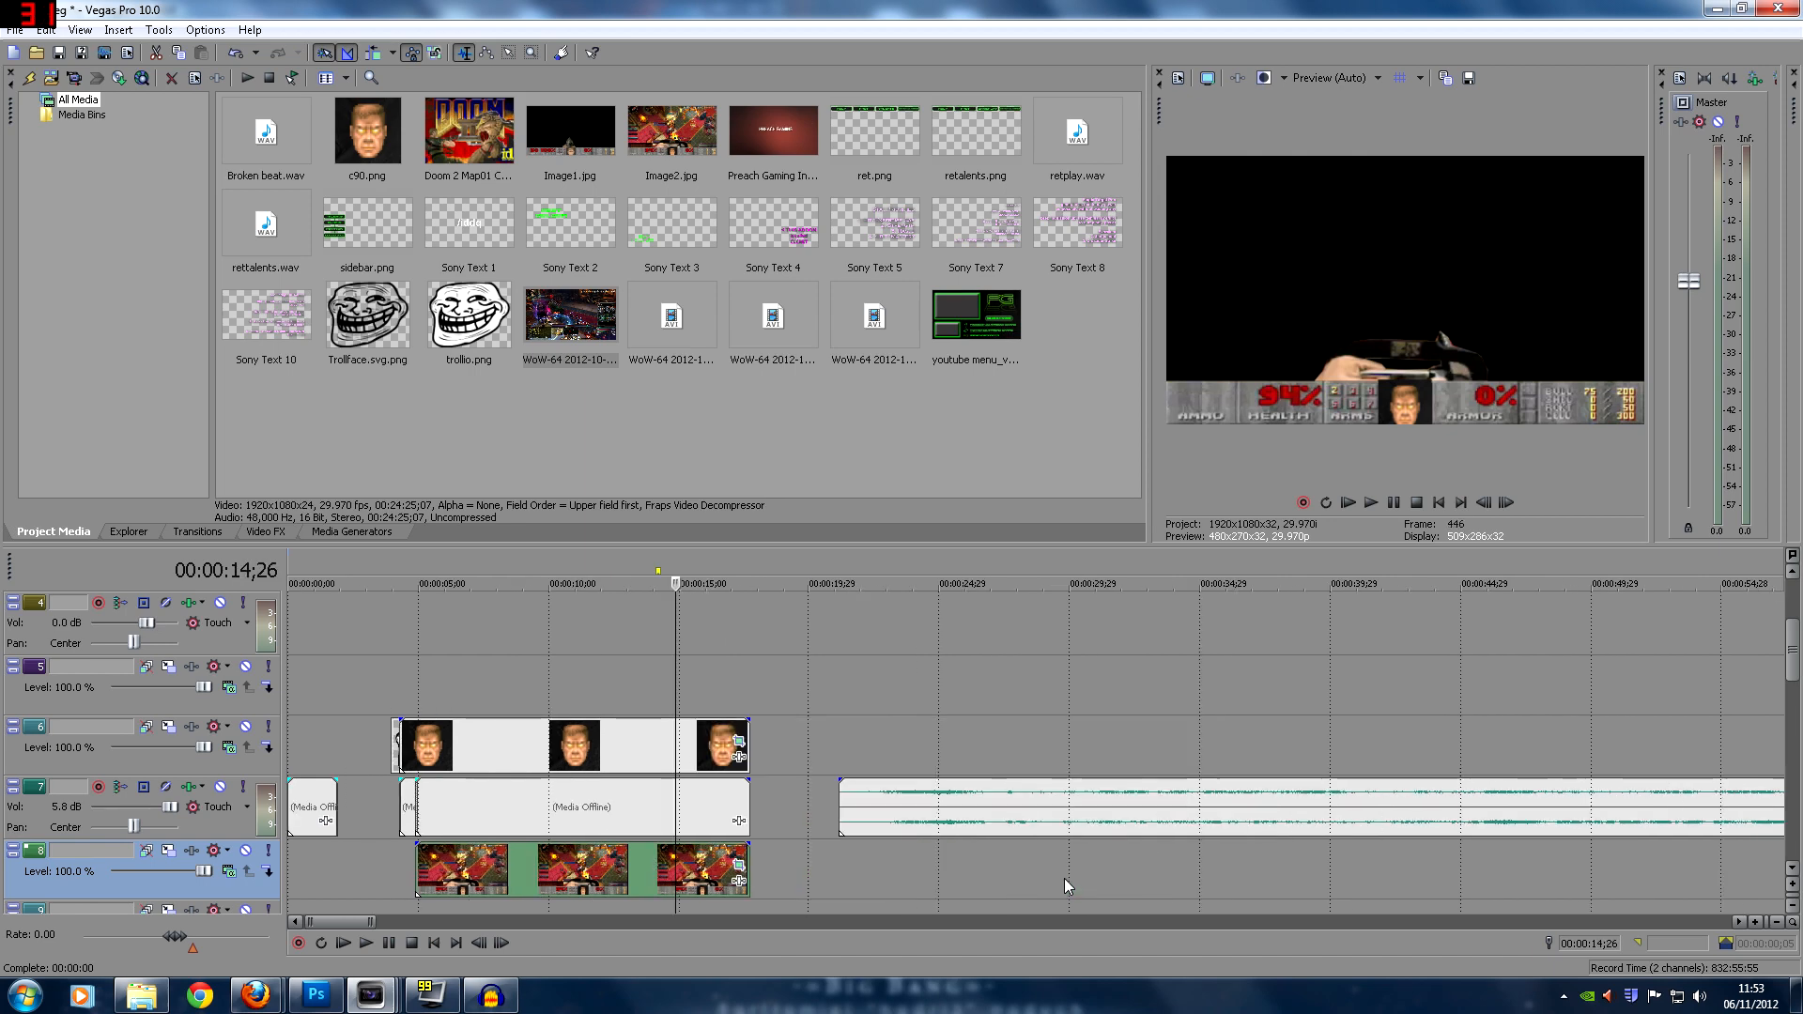
left_click(583, 871)
left_click(500, 864)
scroll(455, 857, "up", 2)
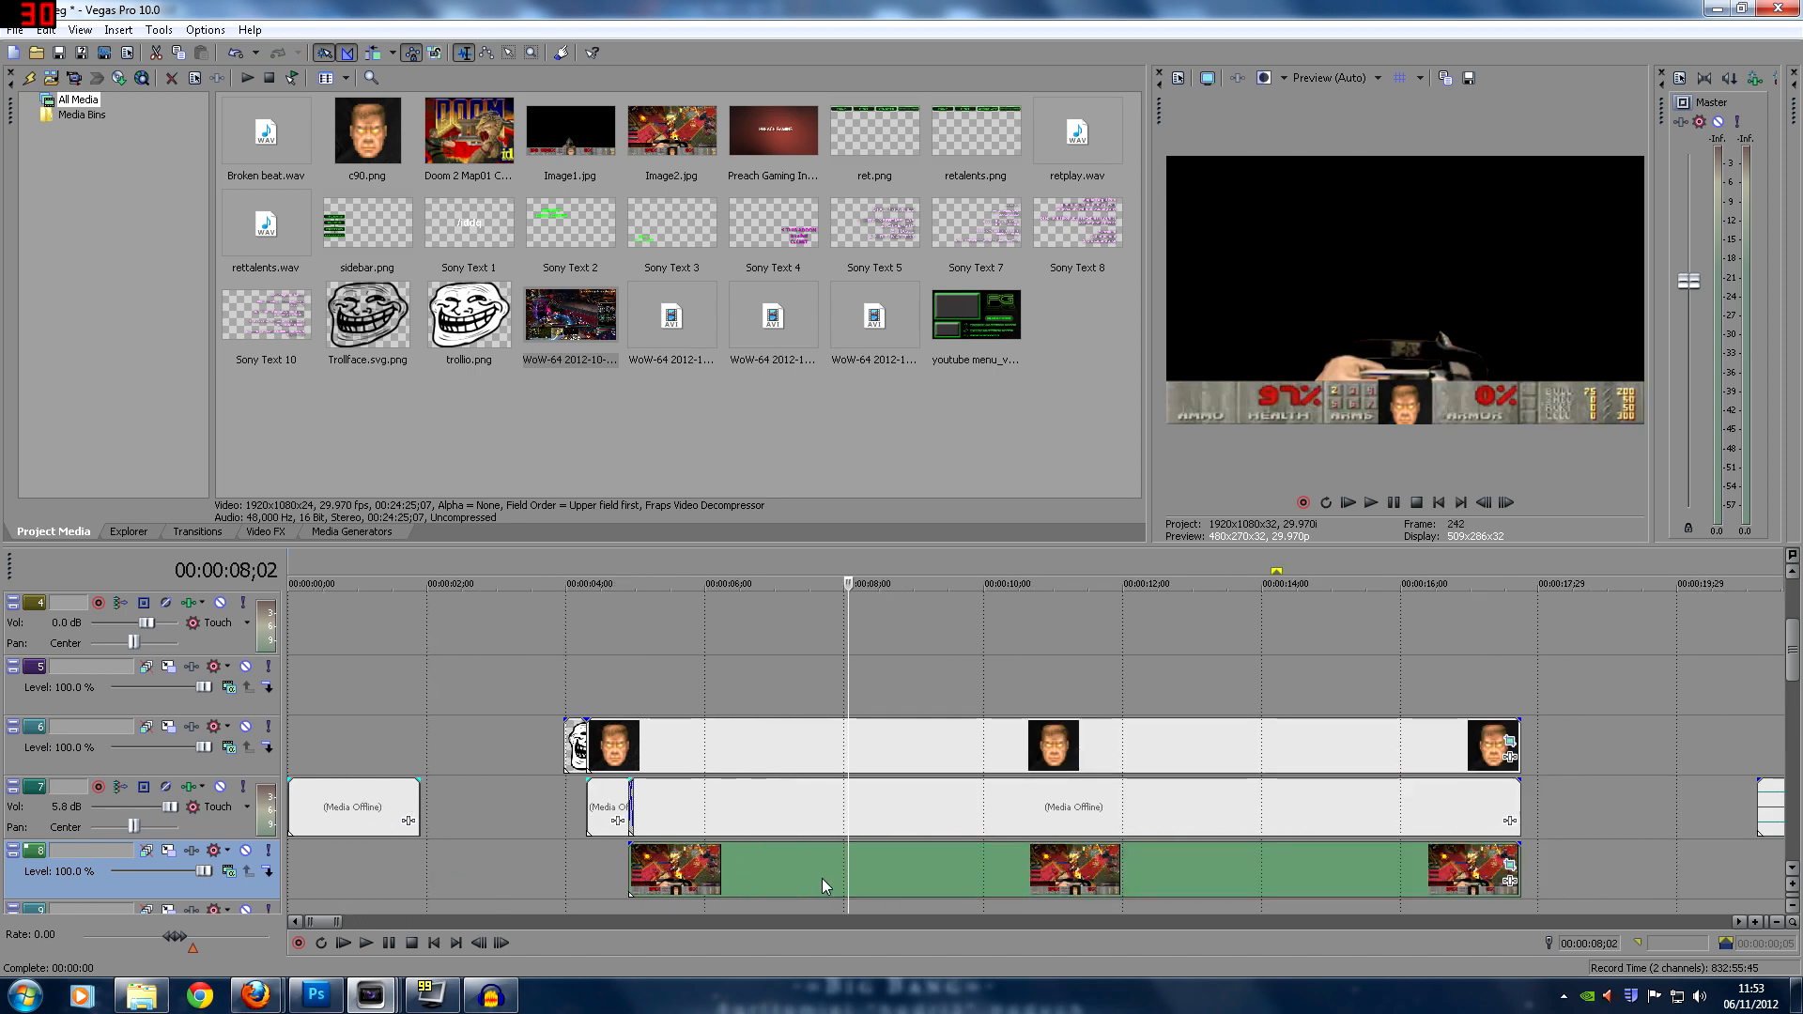
mouse_move(1791, 662)
left_mouse_down()
mouse_move(1791, 714)
mouse_move(1764, 672)
left_mouse_up()
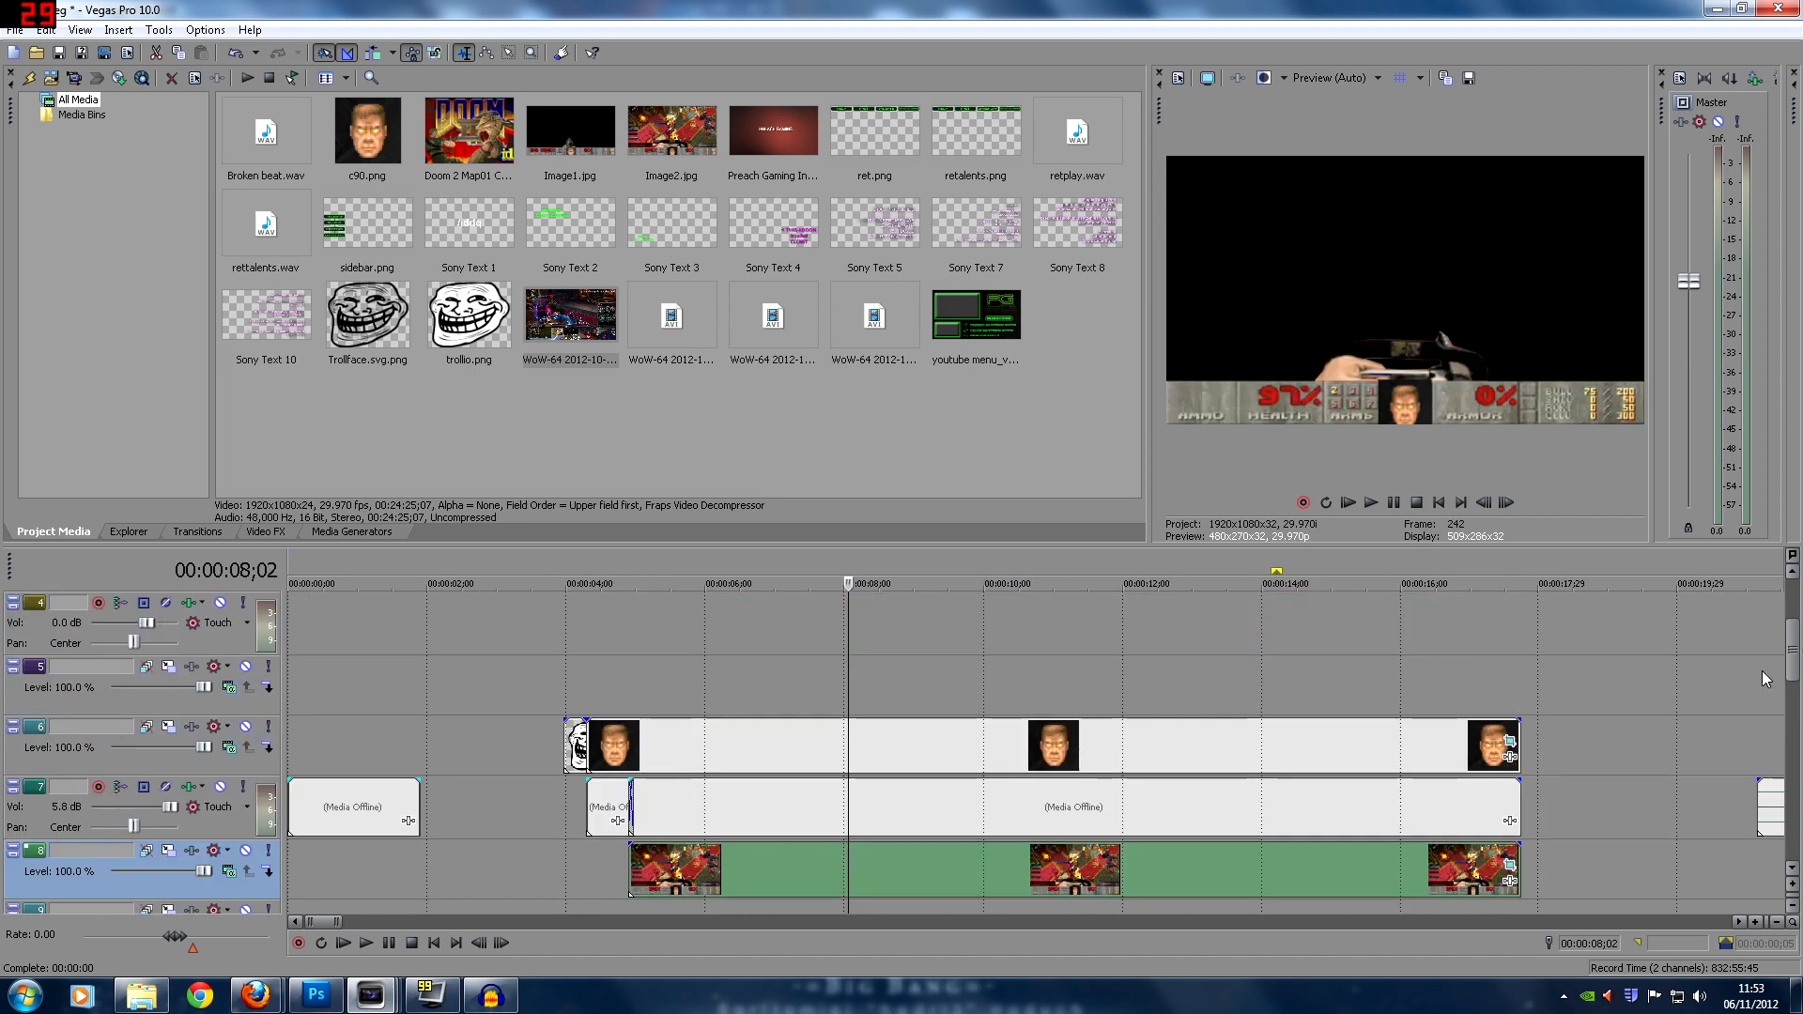
scroll(961, 850, "down", 2)
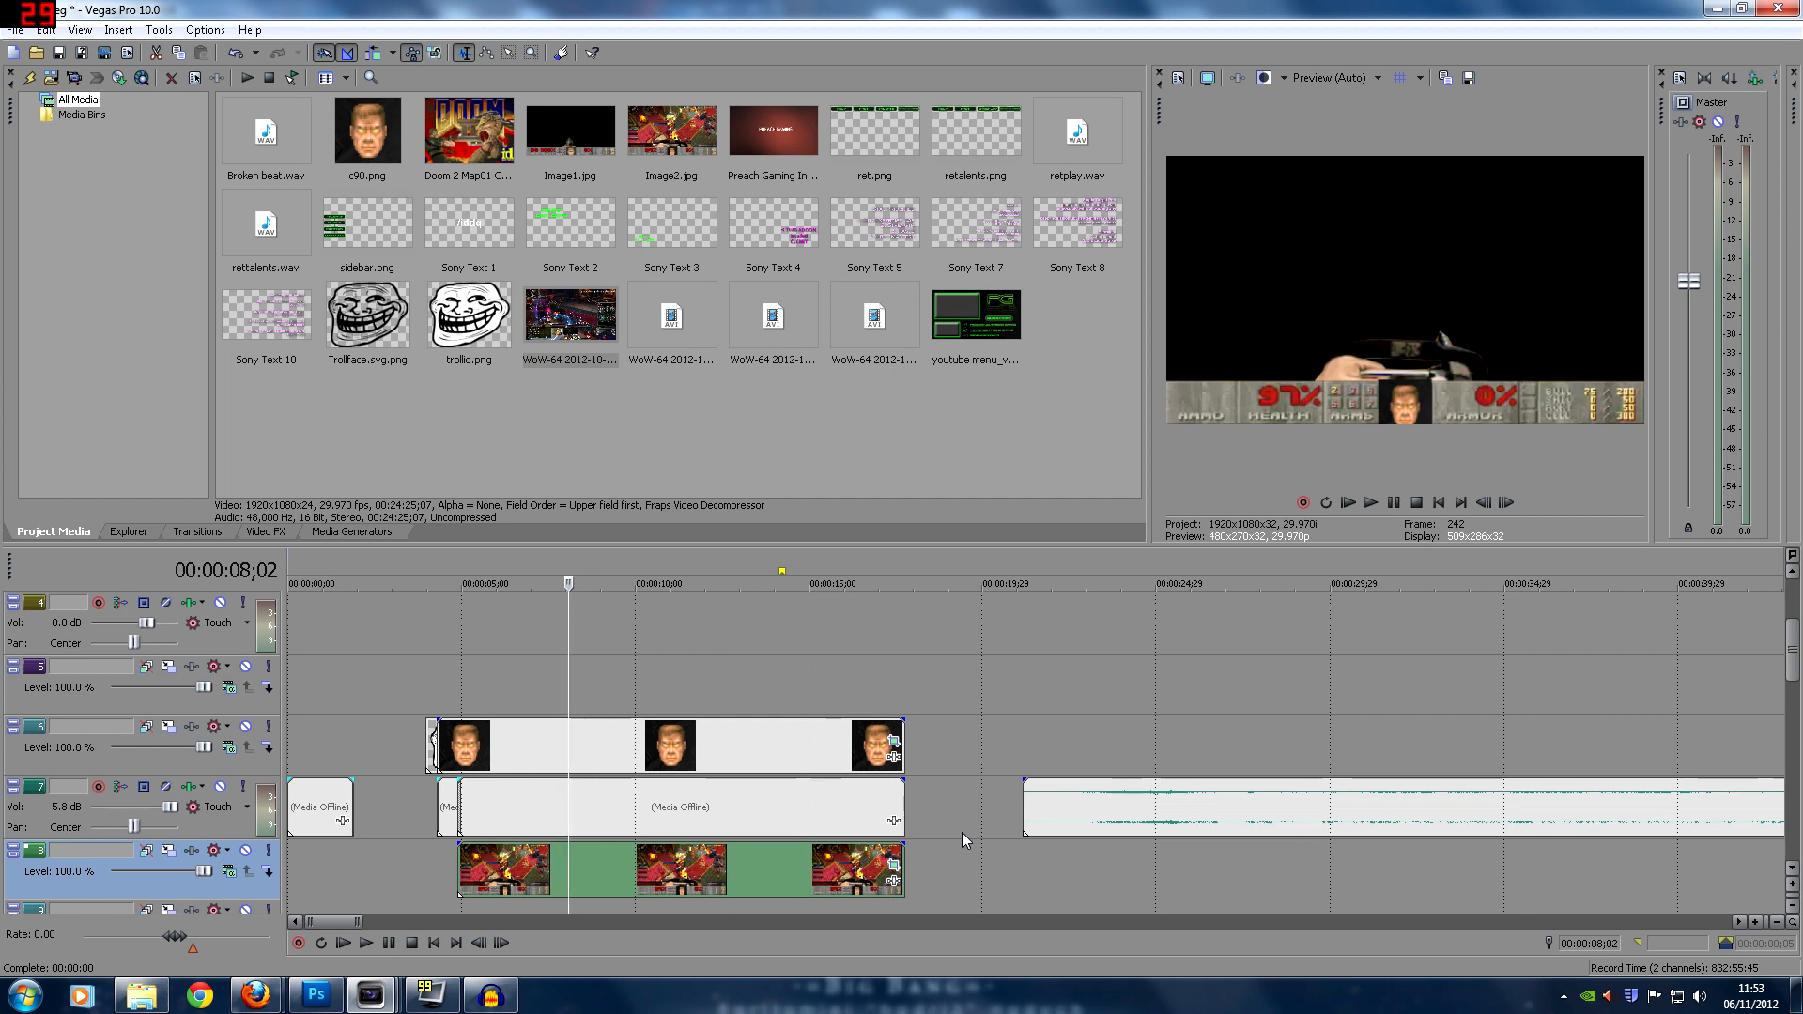